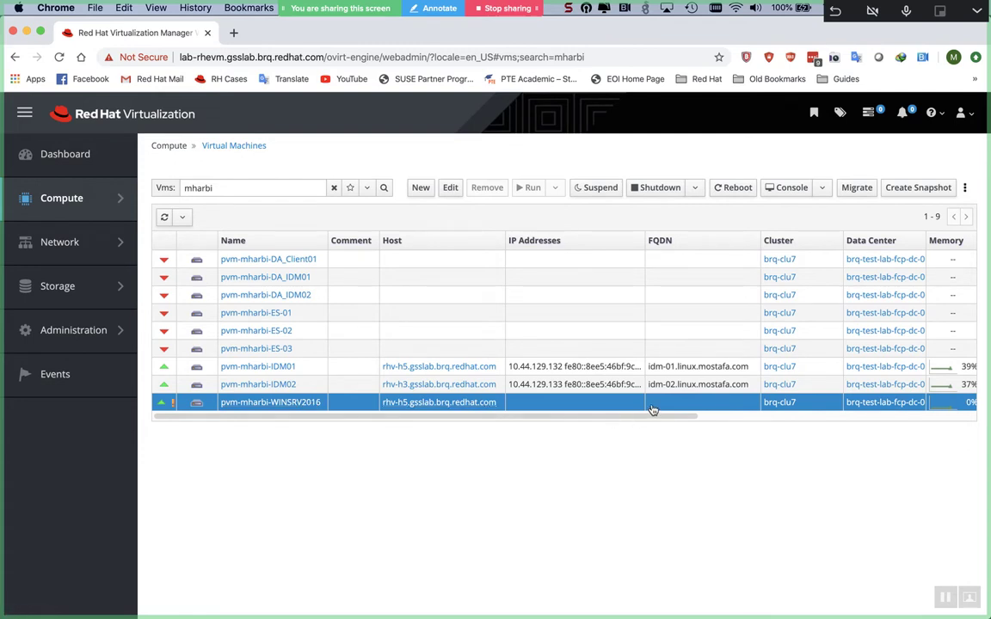
- Download the console.vv connection file for the WINSRV2016 virtual machine
{"action": "left_click", "coordinate": [782, 186]}
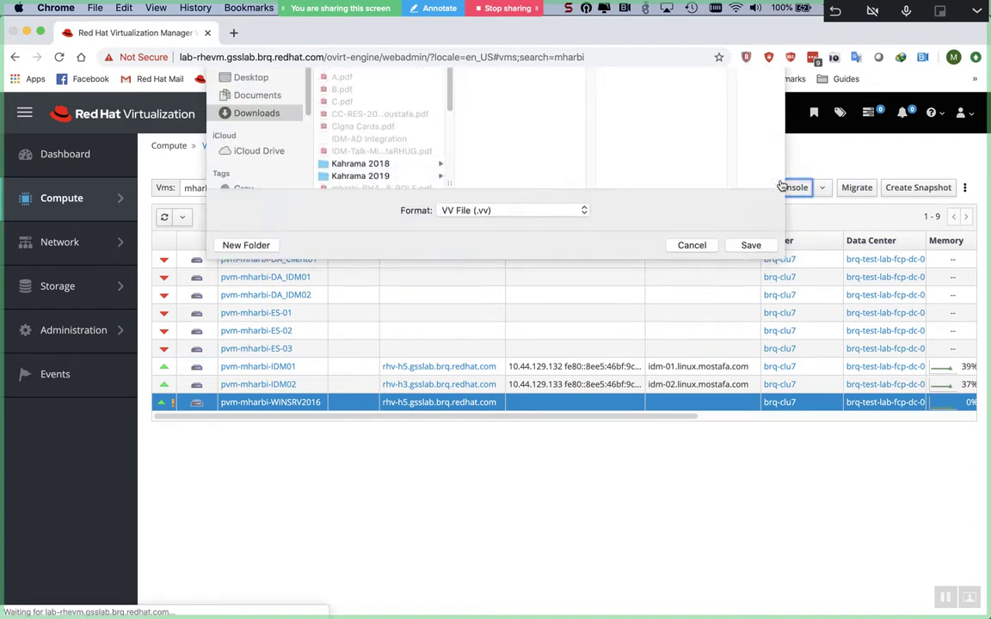
{"action": "left_click", "coordinate": [744, 361]}
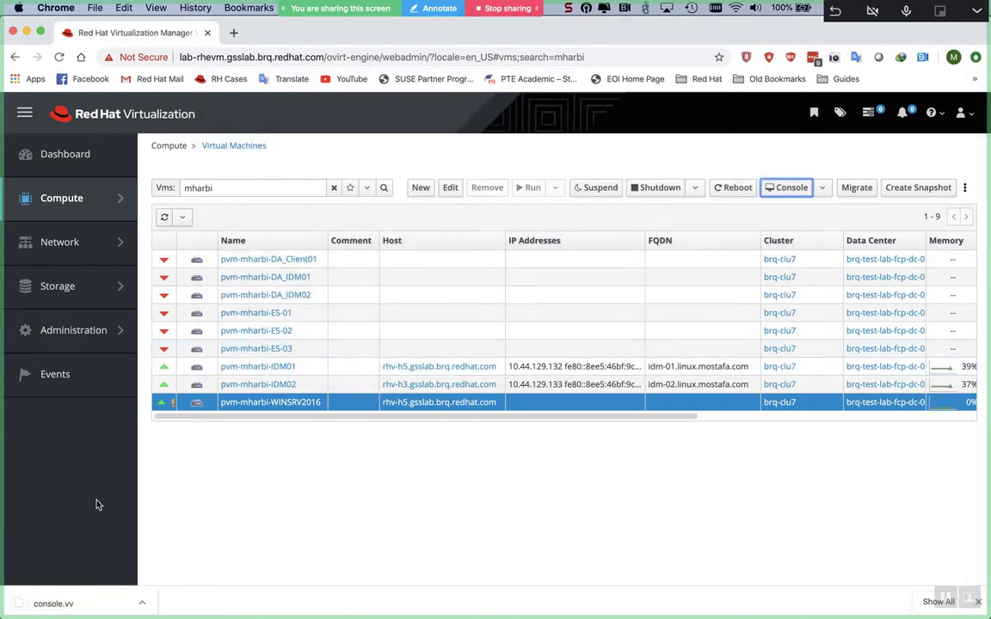
- Launch iTerm2 from a Launchpad search for 'termi'
{"action": "mouse_move", "coordinate": [3, 2]}
{"action": "type", "text": "te"}
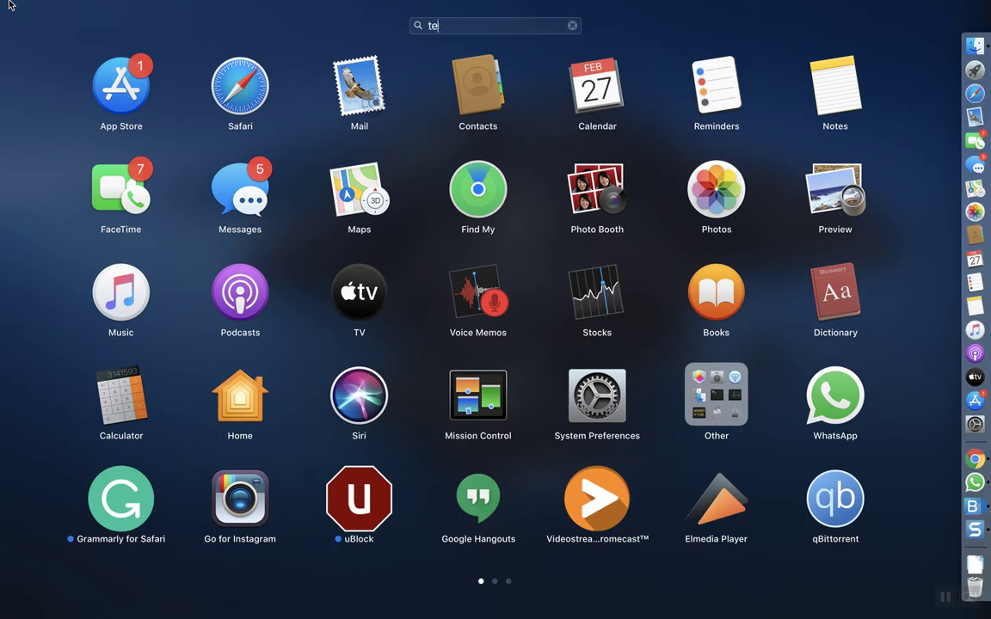
{"action": "type", "text": "rmi"}
{"action": "key", "text": "BackSpace"}
{"action": "key", "text": "Right"}
{"action": "key", "text": "Return"}
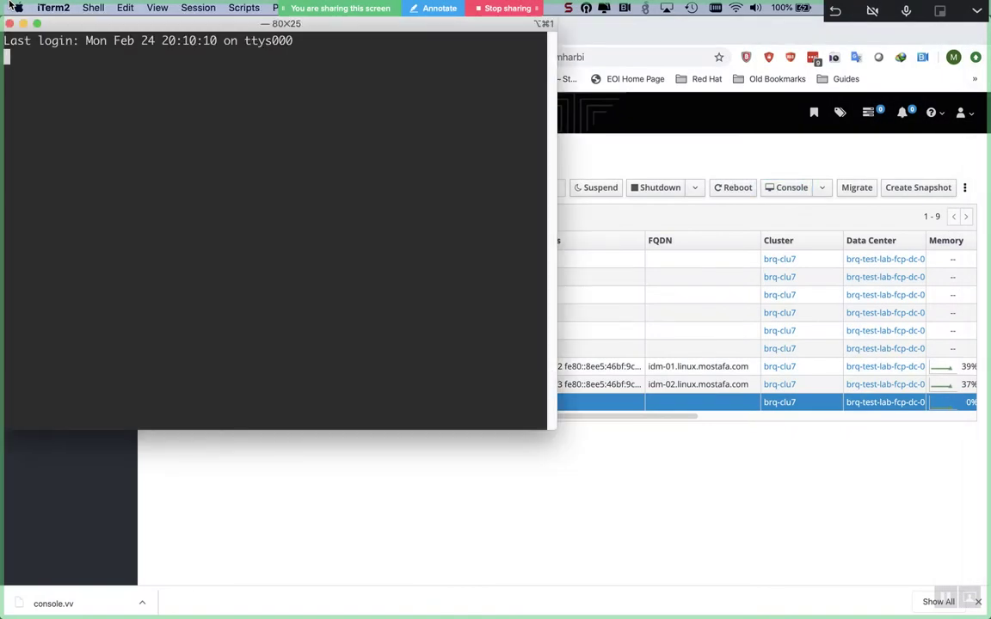
- Recall and run the remote-viewer Downloads/console.vv command from the shell history
{"action": "key", "text": "ctrl+r"}
{"action": "type", "text": "cons"}
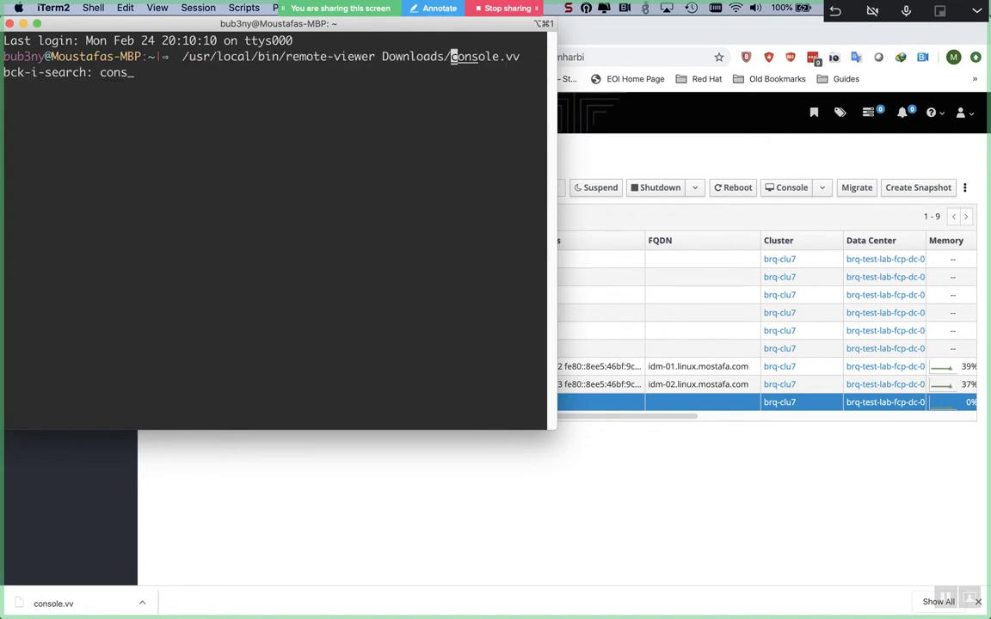
{"action": "key", "text": "Return"}
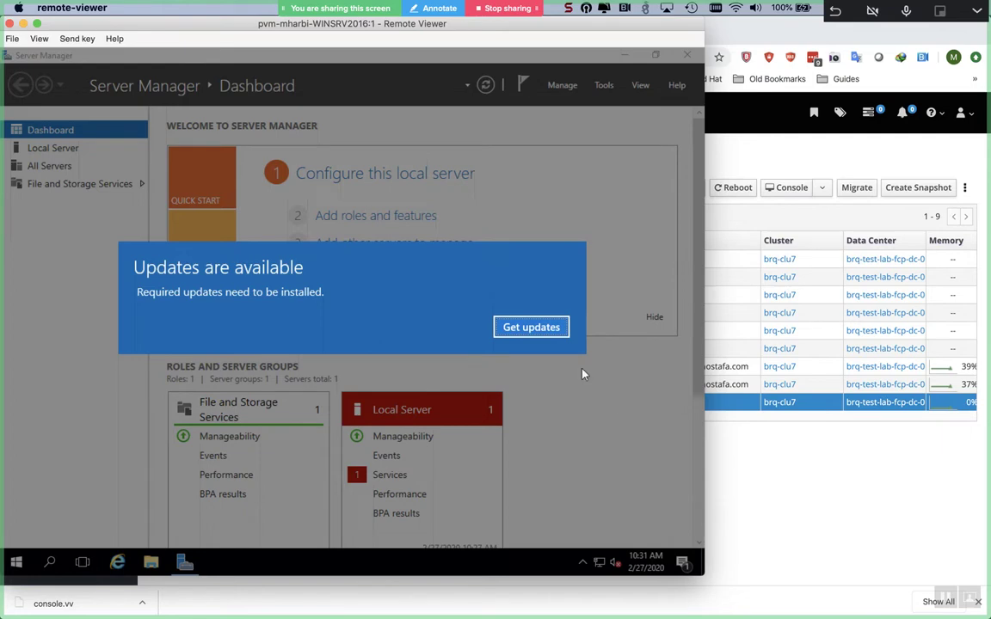
- Start installing the four pending Windows updates, then bring Server Manager back to the front
{"action": "left_click", "coordinate": [538, 326]}
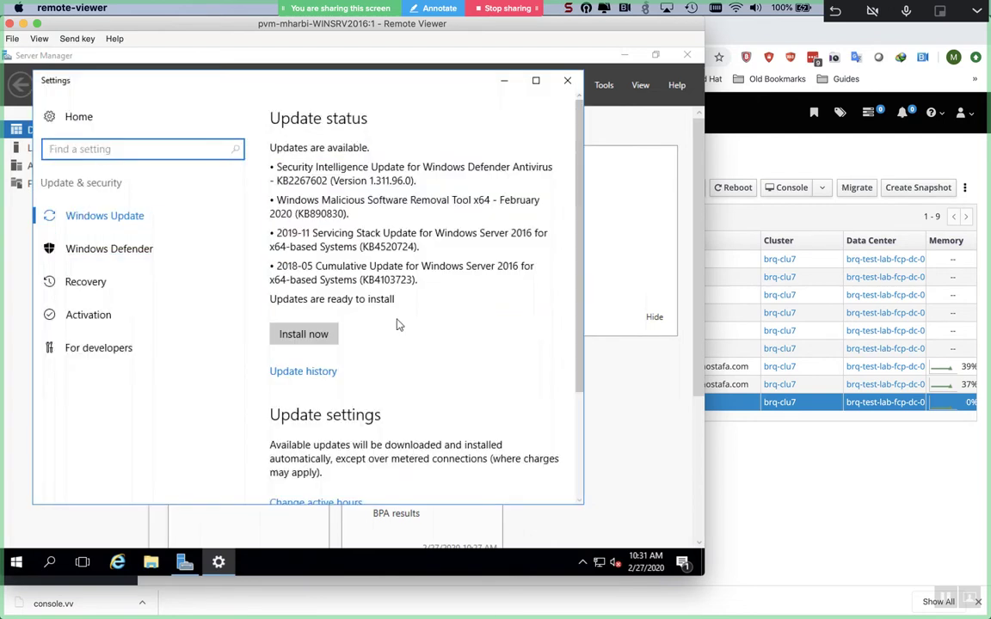
{"action": "left_click", "coordinate": [289, 328]}
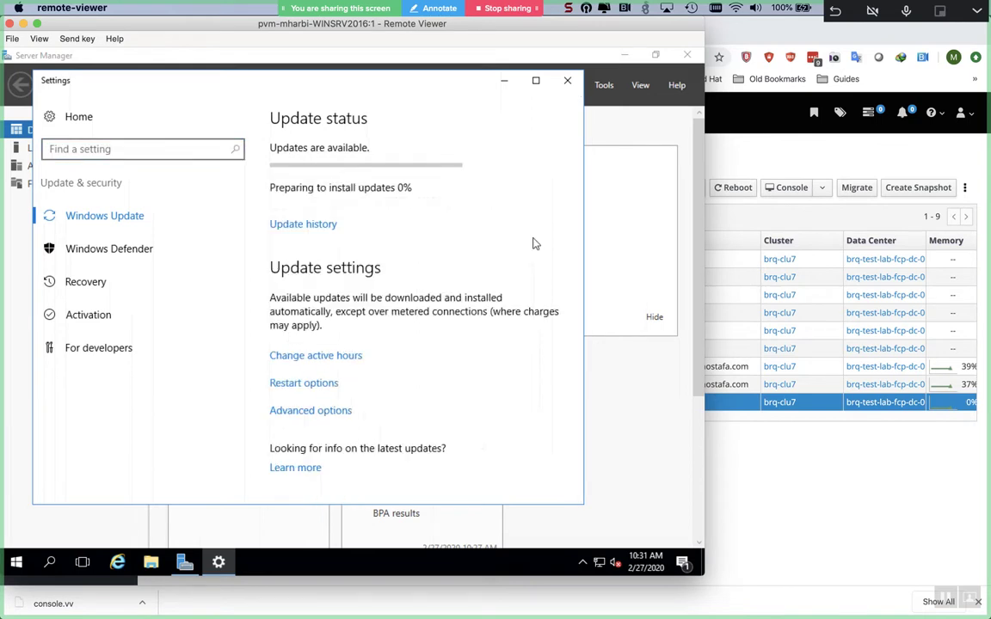
{"action": "left_click", "coordinate": [618, 446]}
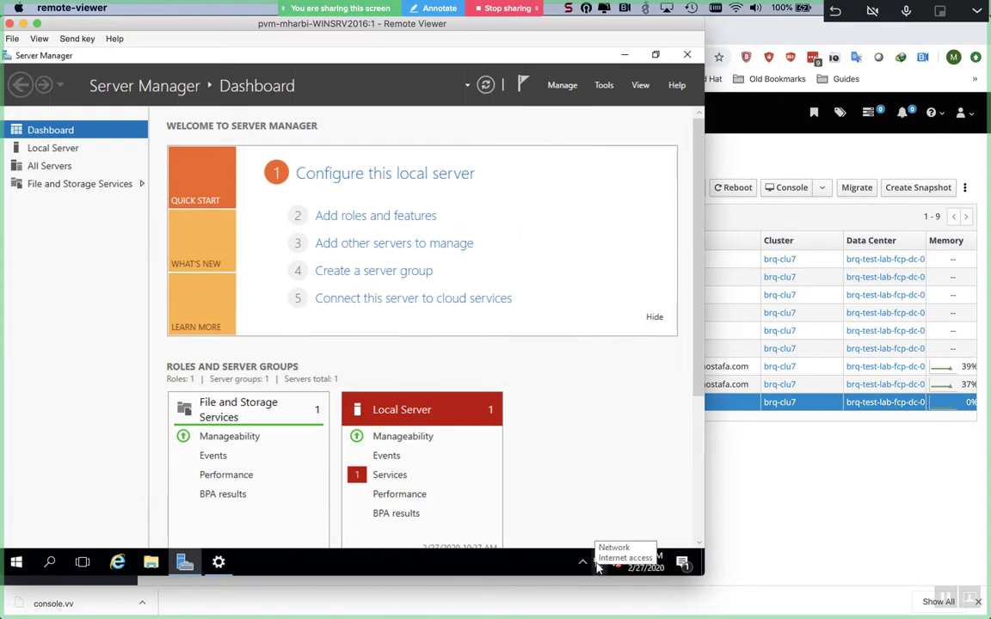
- Open Network Connections through the Network and Sharing Center's Change adapter settings
{"action": "right_click", "coordinate": [599, 566]}
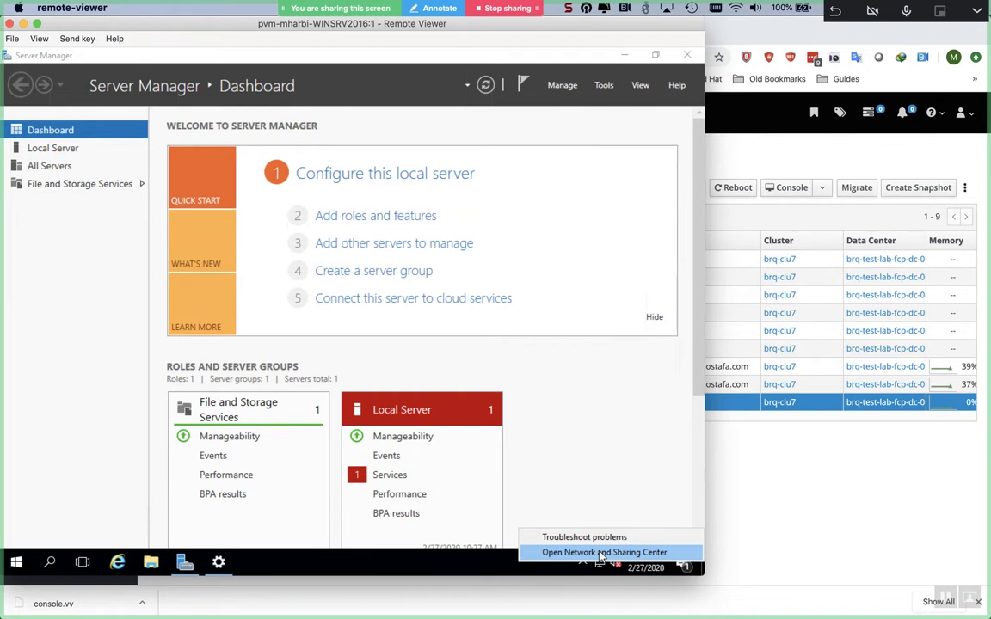
{"action": "left_click", "coordinate": [600, 553]}
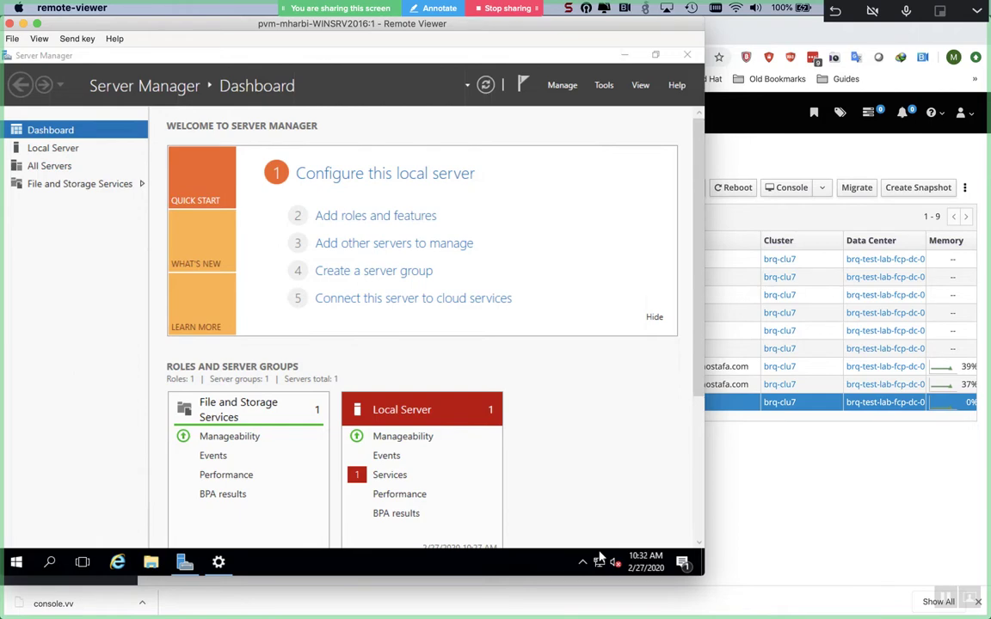
{"action": "left_click", "coordinate": [228, 565]}
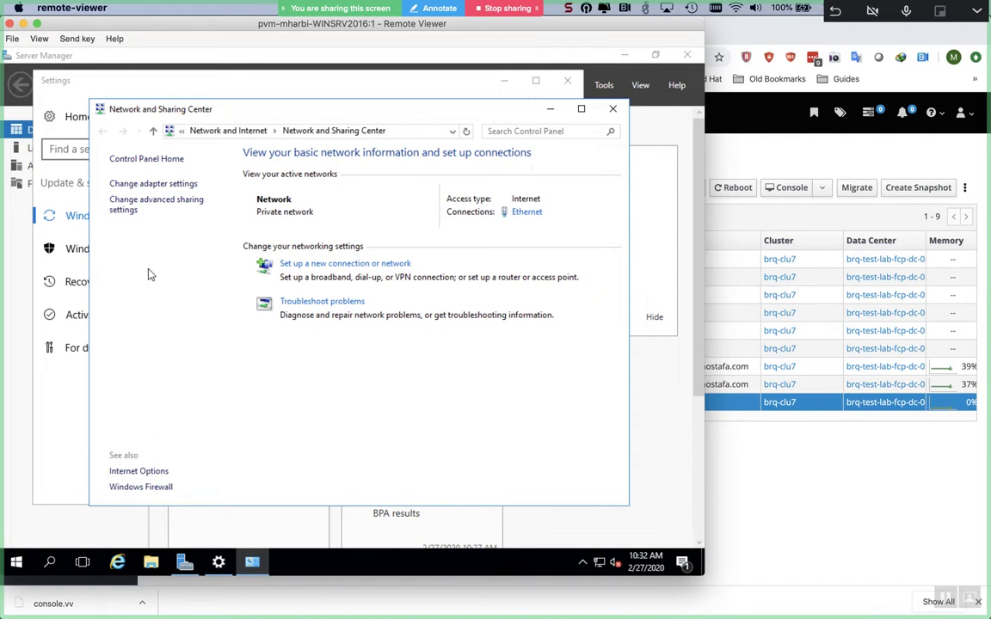
{"action": "left_click", "coordinate": [148, 186]}
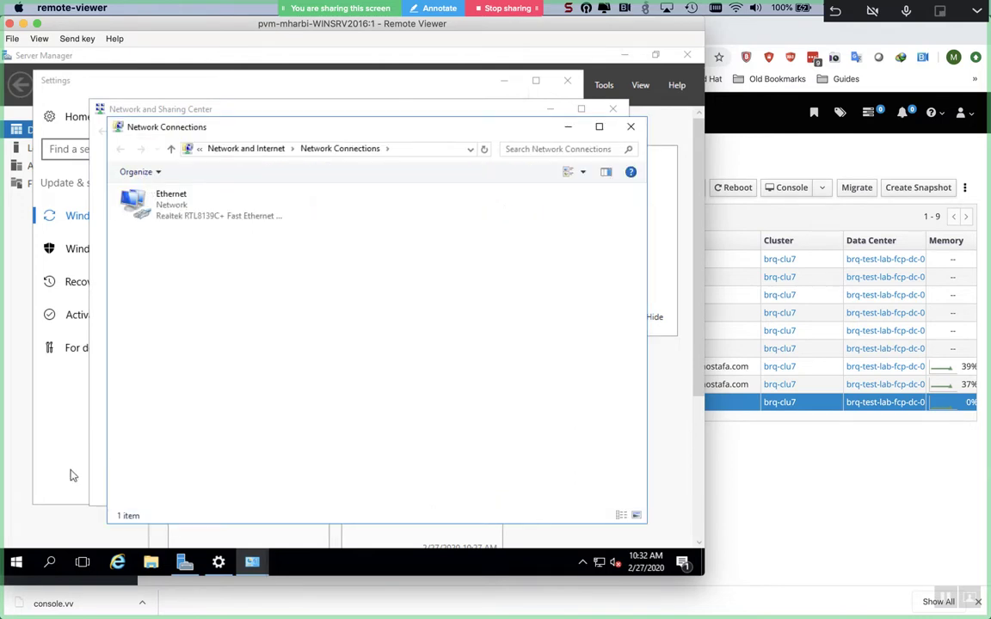
- Open CD Drive (D:) under This PC in File Explorer and attempt to eject it
{"action": "left_click", "coordinate": [146, 569]}
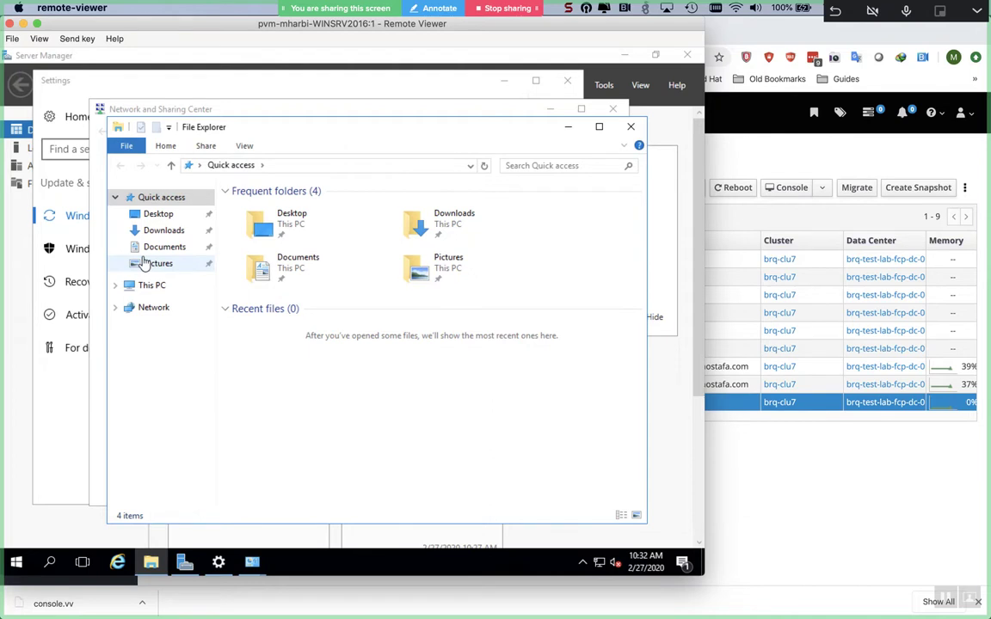
{"action": "left_click", "coordinate": [151, 286]}
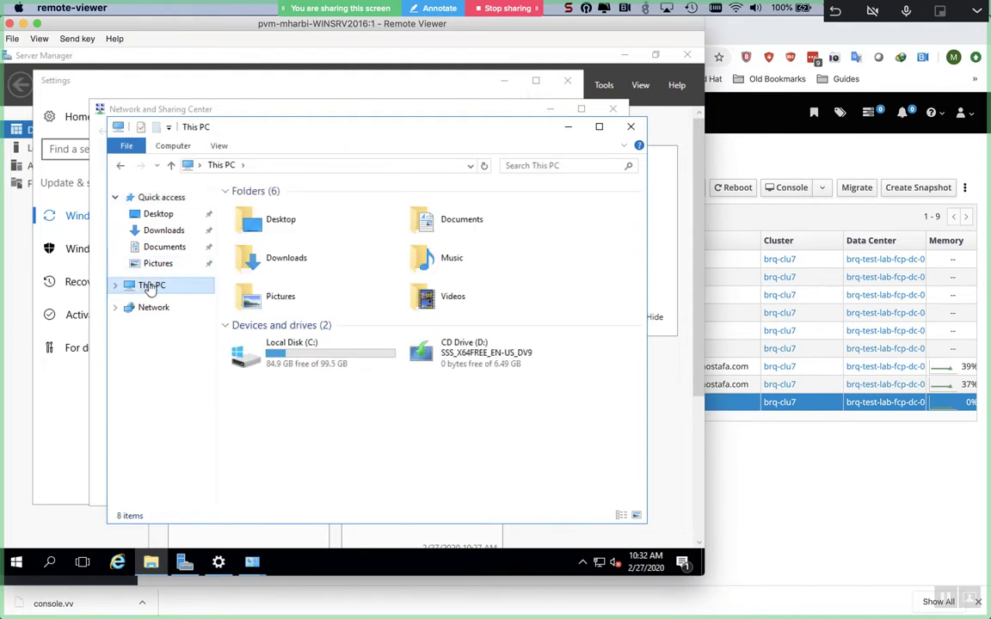
{"action": "double_click", "coordinate": [511, 352]}
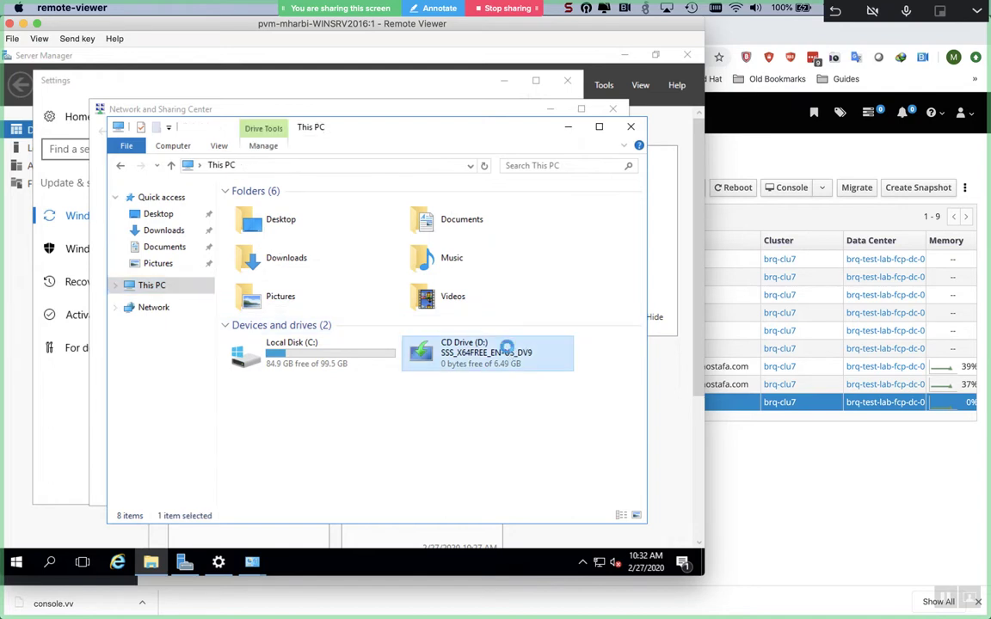
{"action": "right_click", "coordinate": [508, 351]}
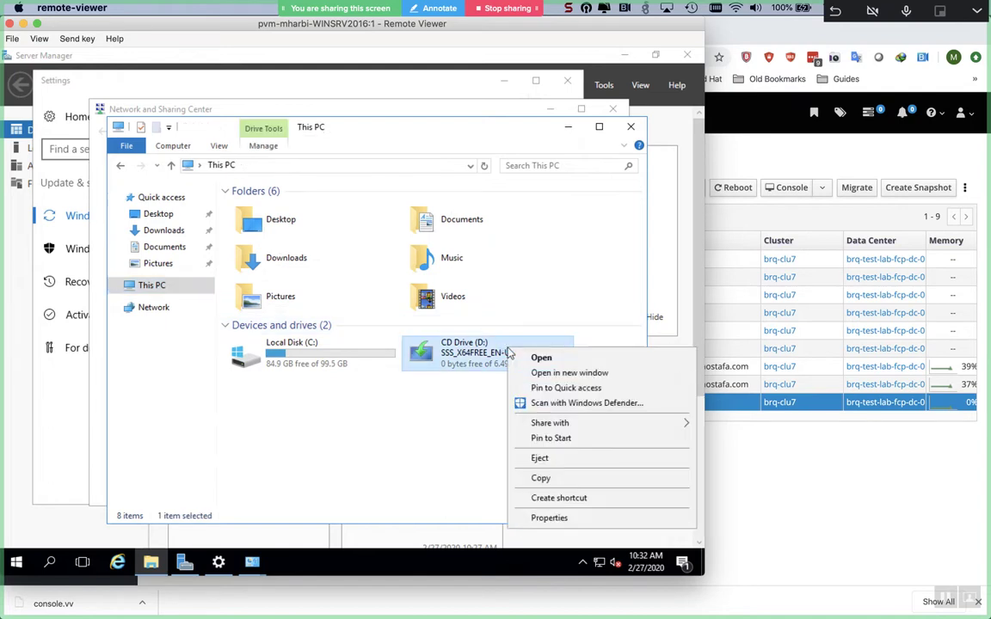
{"action": "left_click", "coordinate": [568, 481]}
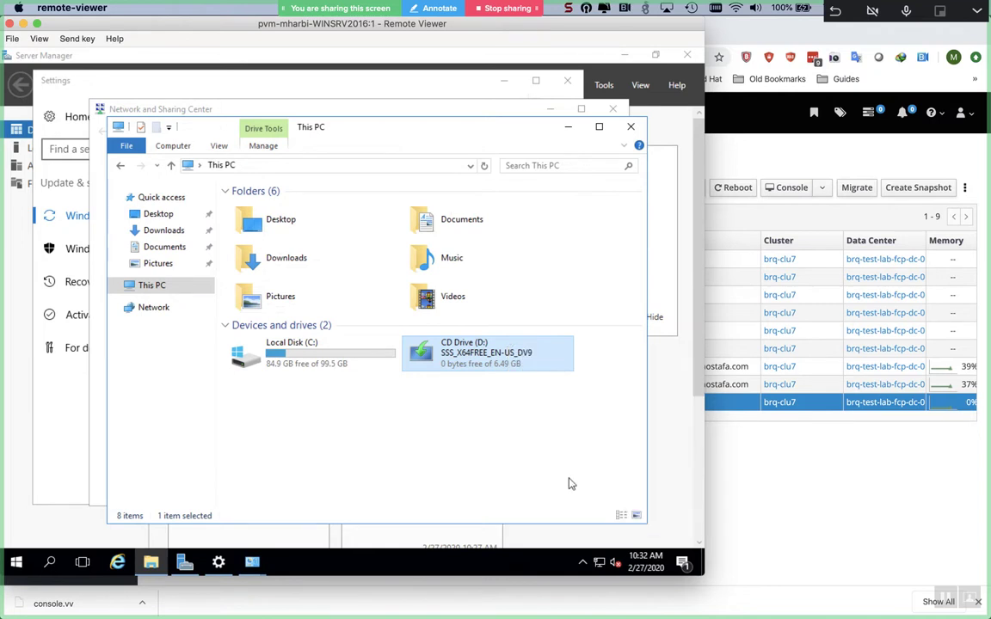
- Eject the disc from CD Drive (D:) and return to the VM list in the manager
{"action": "right_click", "coordinate": [543, 349]}
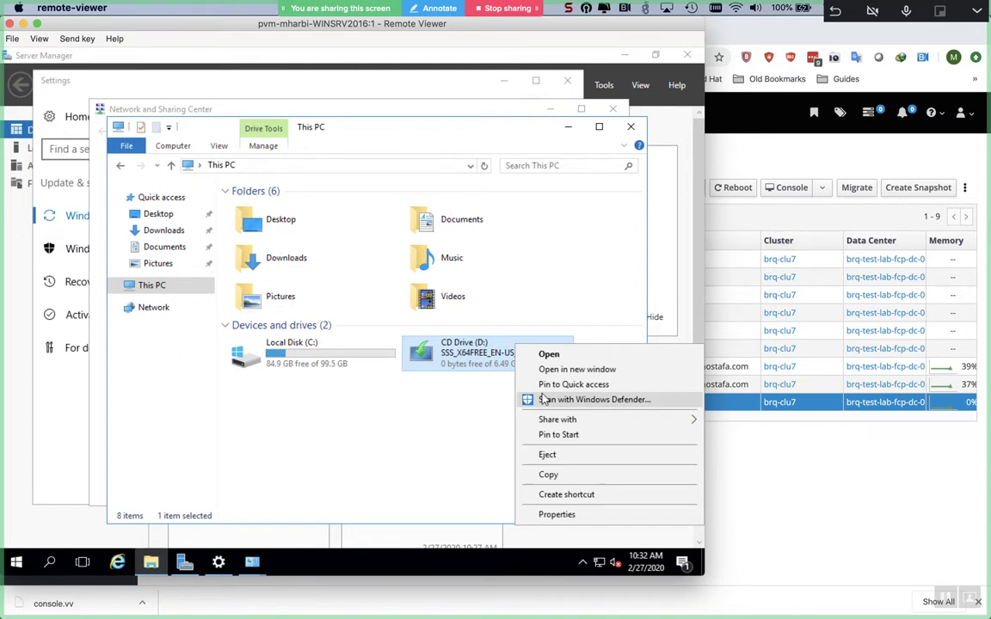
{"action": "left_click", "coordinate": [545, 455]}
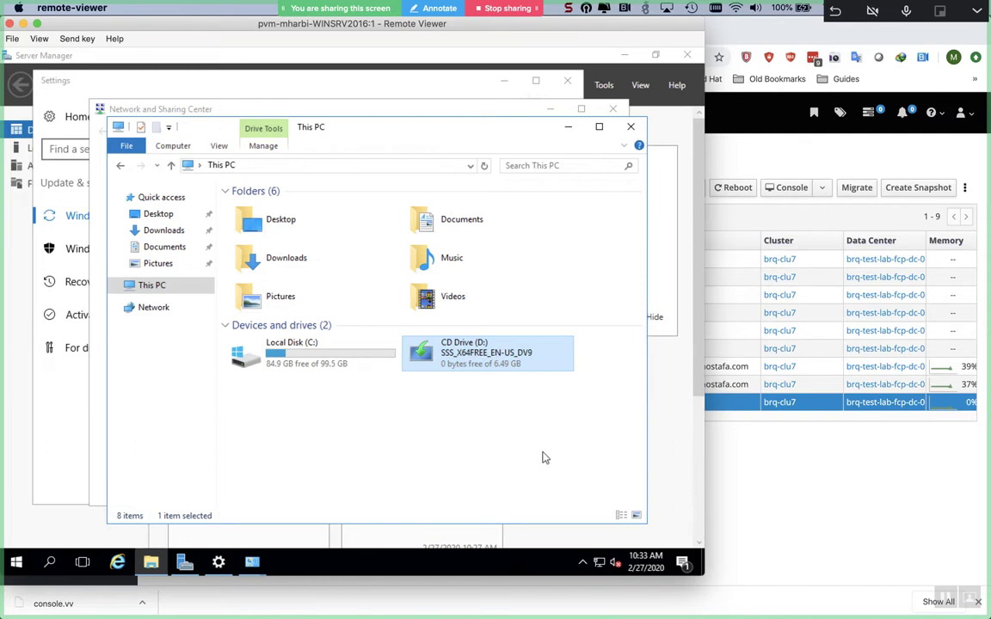
{"action": "right_click", "coordinate": [839, 410]}
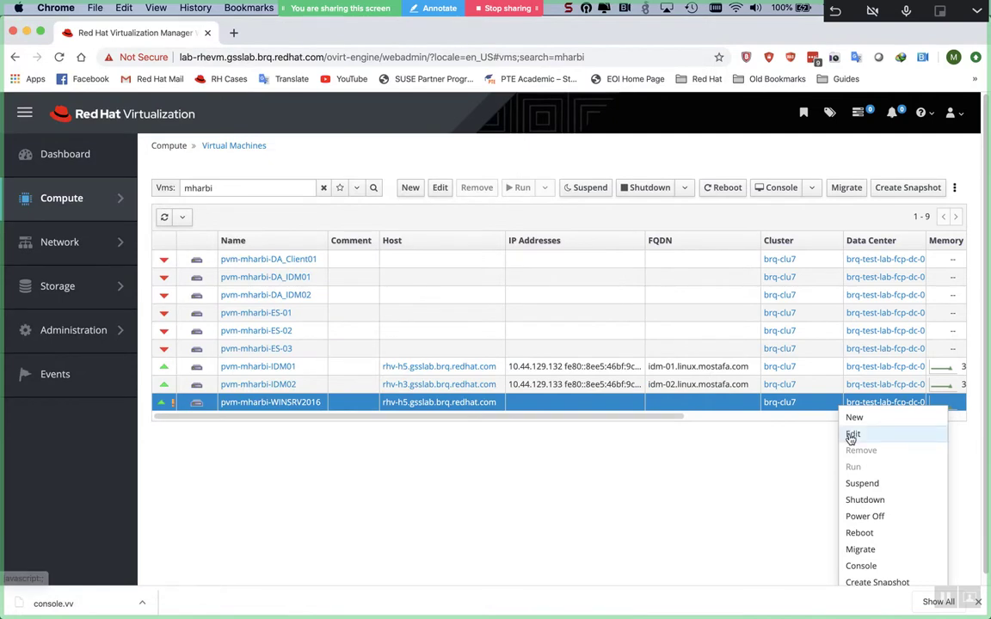
- Set the Windows VM's second boot device to CD-ROM in its Boot Options
{"action": "left_click", "coordinate": [849, 434]}
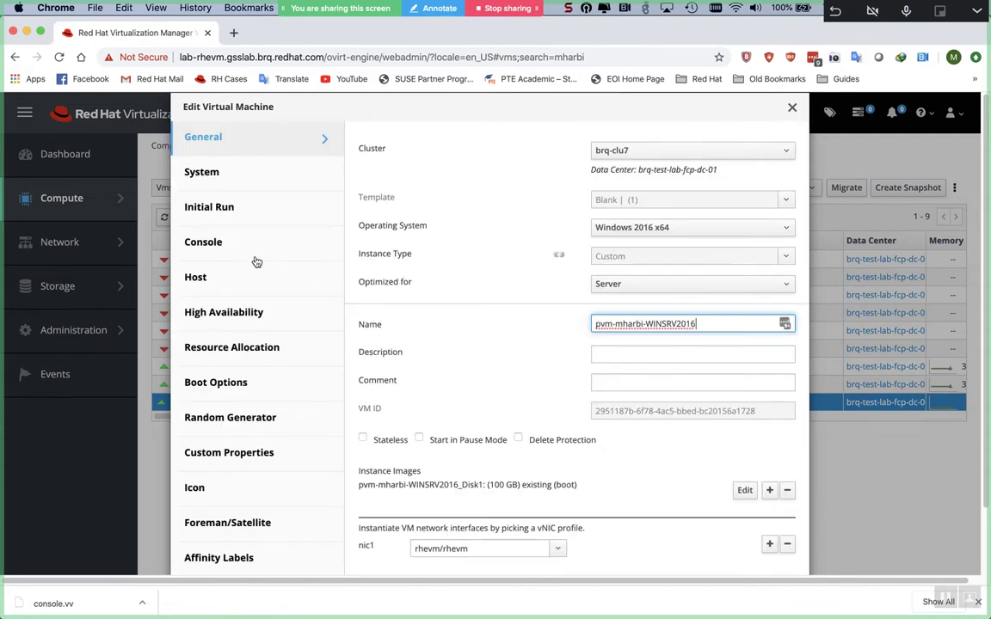
{"action": "left_click", "coordinate": [227, 234]}
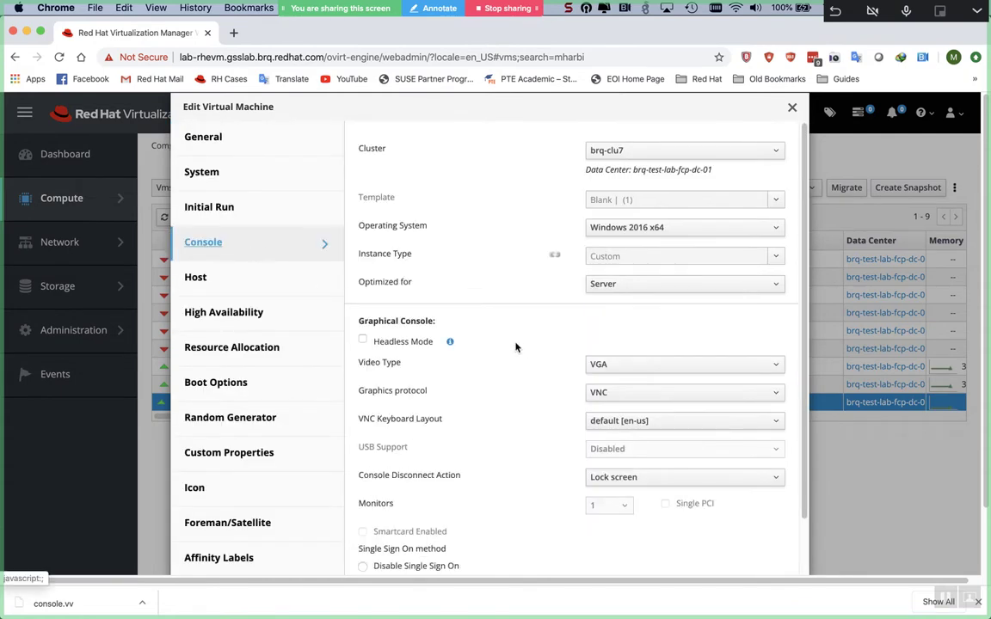
{"action": "left_click", "coordinate": [258, 382]}
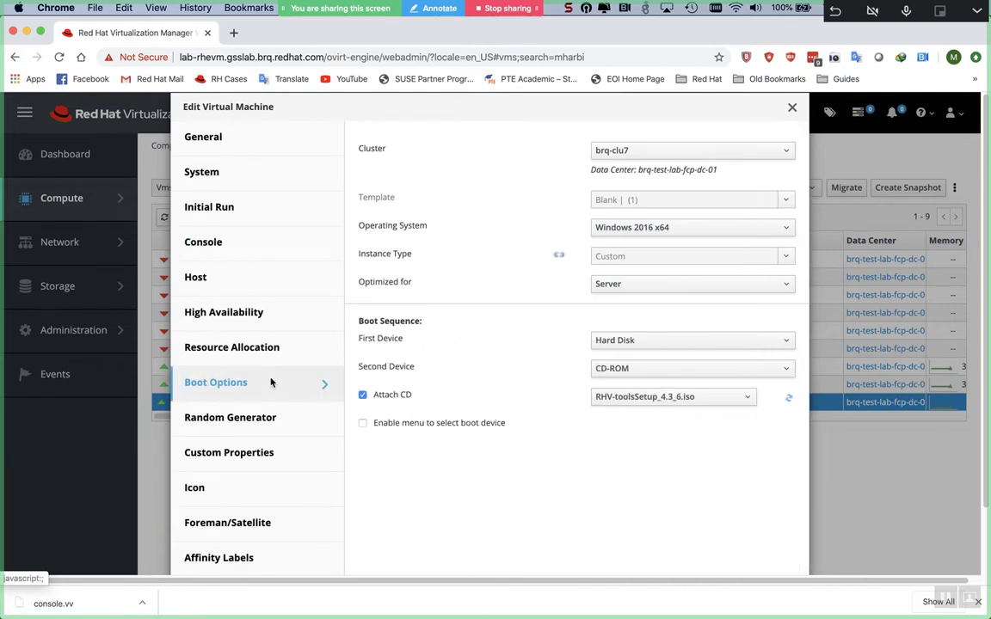
{"action": "left_click", "coordinate": [685, 368]}
{"action": "left_click", "coordinate": [685, 369]}
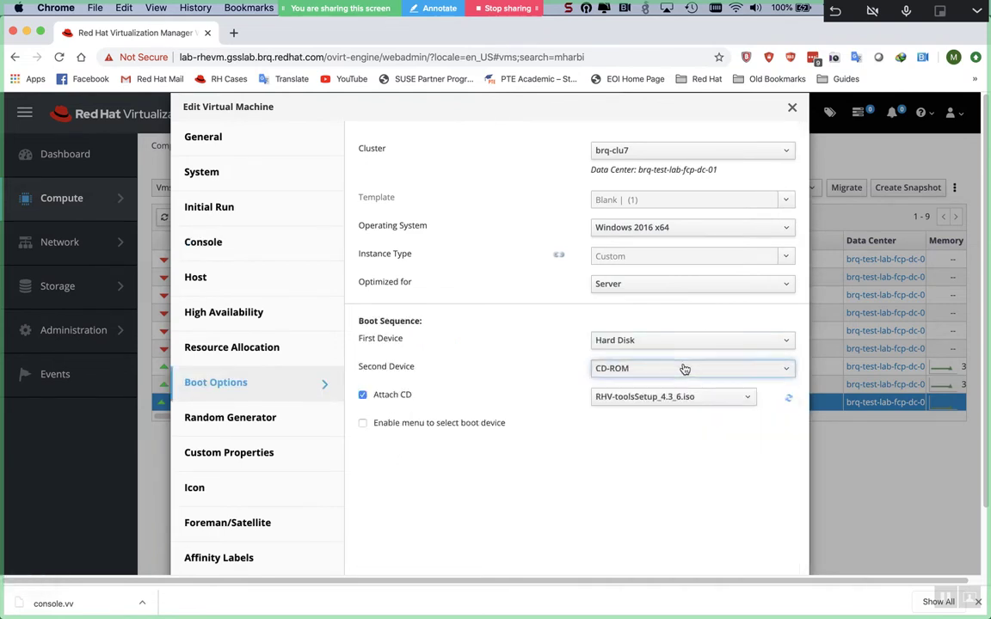
- Attach RHV-toolsSetup_4.3_6.iso as the CD and save the VM
{"action": "left_click", "coordinate": [688, 397]}
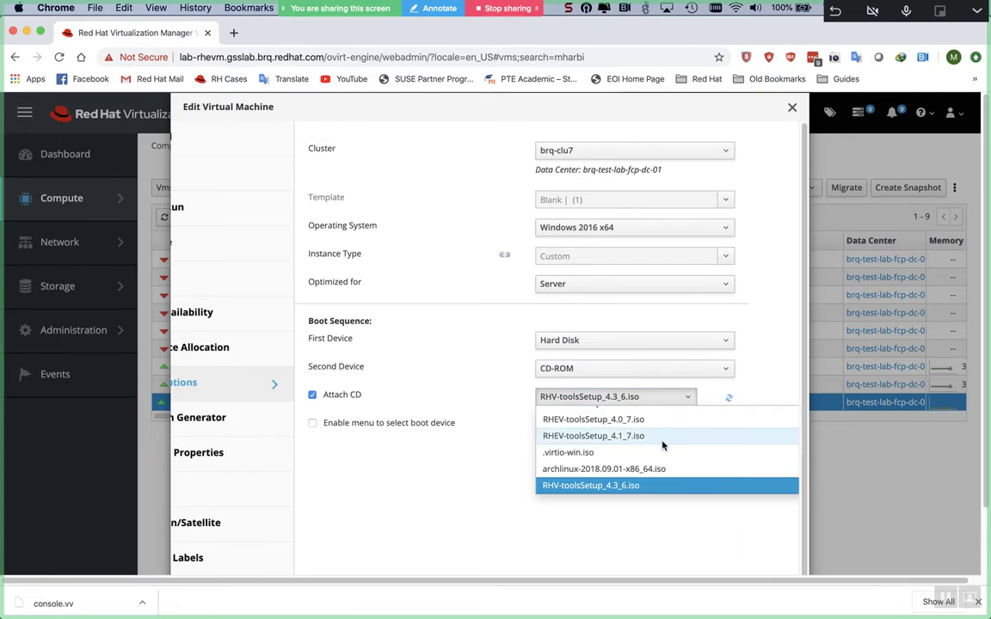
{"action": "scroll", "coordinate": [663, 442], "scroll_direction": "down", "scroll_amount": 3}
{"action": "scroll", "coordinate": [663, 443], "scroll_direction": "up", "scroll_amount": 1}
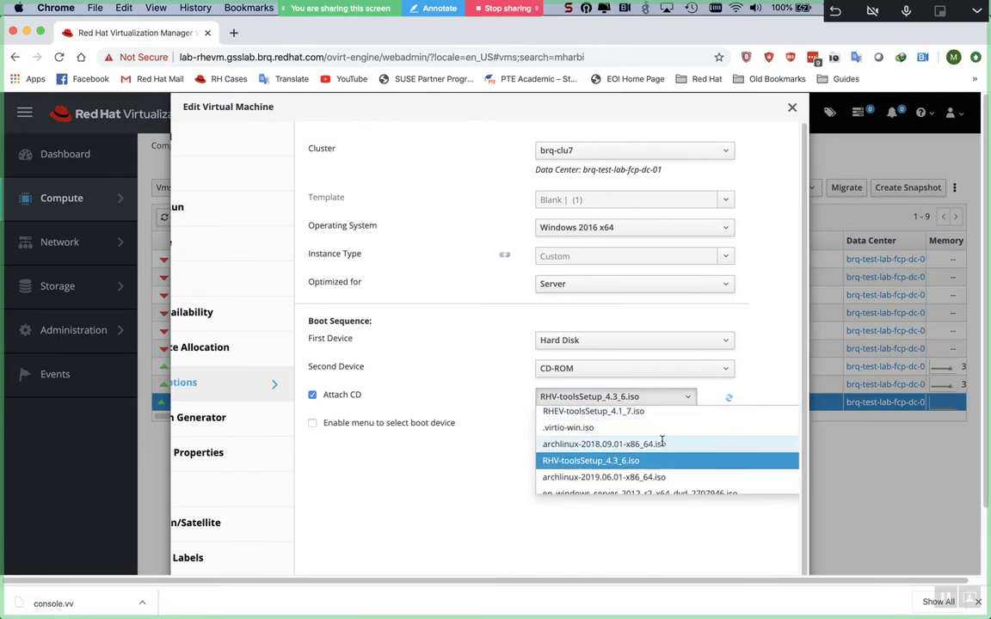
{"action": "left_click", "coordinate": [660, 461]}
{"action": "scroll", "coordinate": [647, 465], "scroll_direction": "down", "scroll_amount": 3}
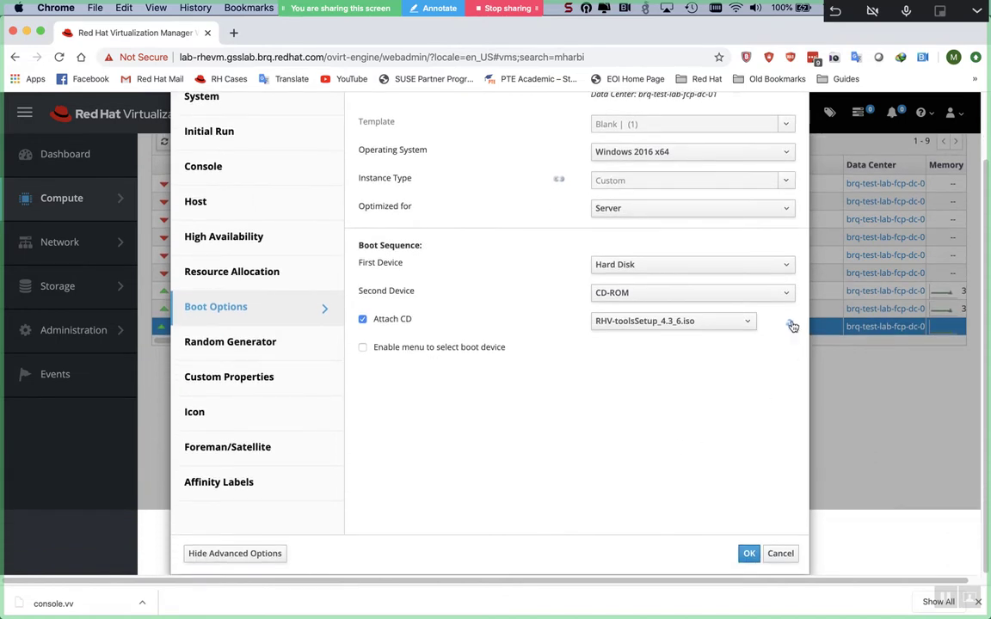
{"action": "left_click", "coordinate": [747, 554]}
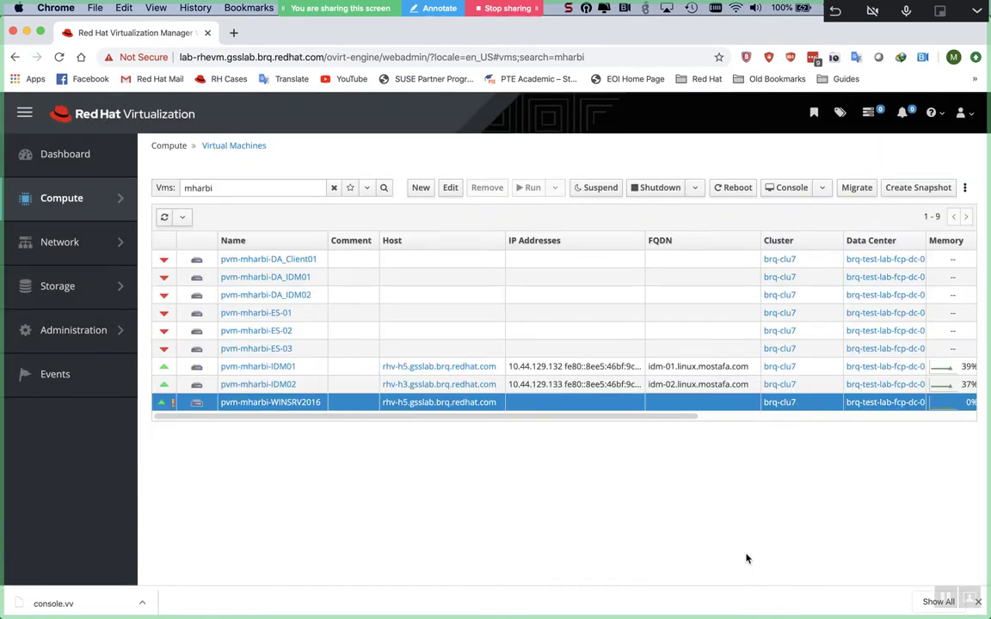
- Reopen the WINSRV2016 VM's Edit dialog and check the Boot Options ISO list
{"action": "right_click", "coordinate": [600, 407]}
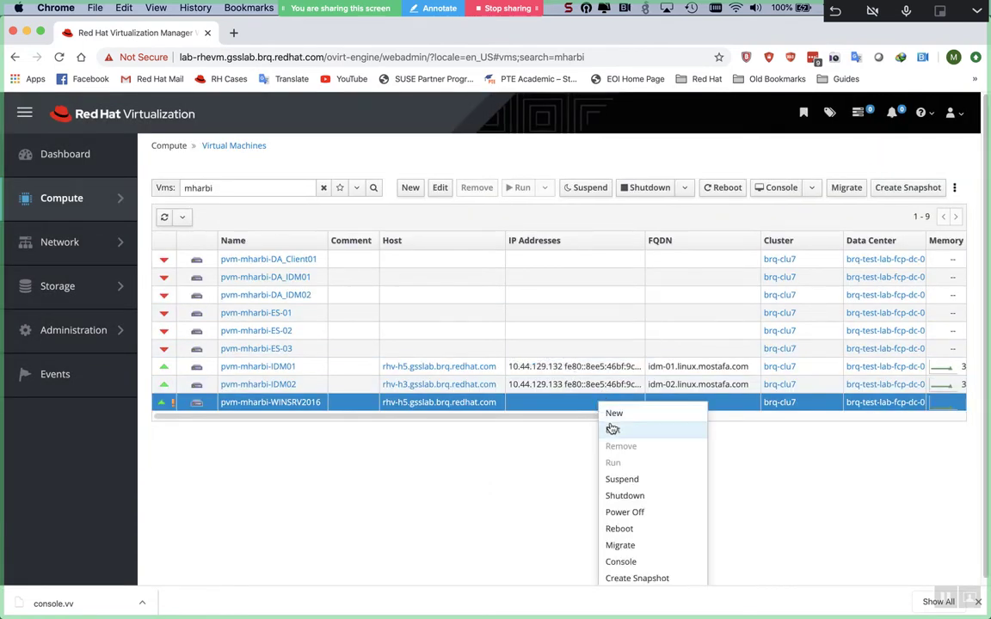
{"action": "left_click", "coordinate": [610, 428]}
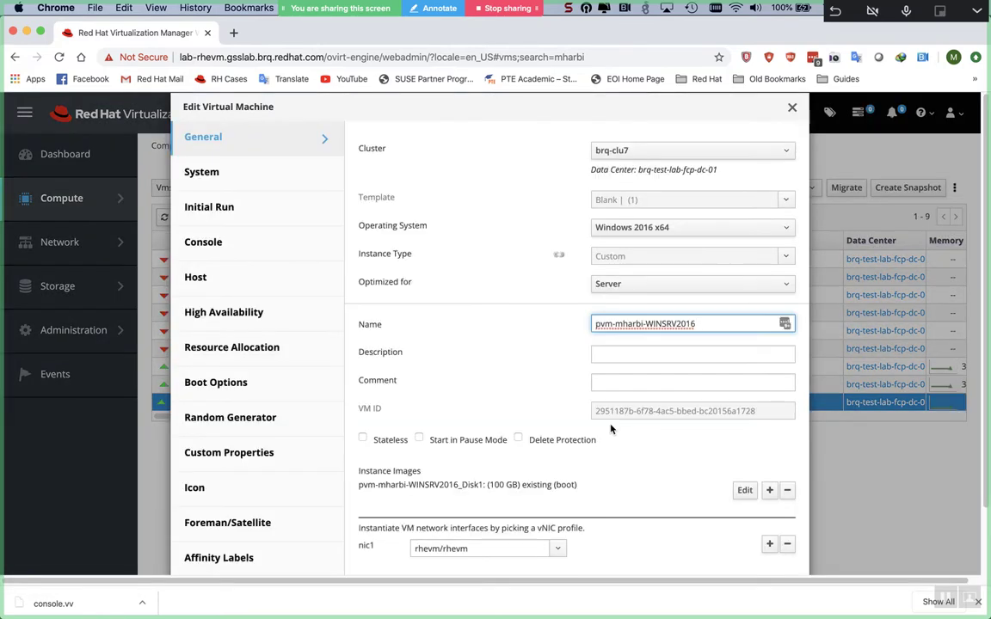
{"action": "left_click", "coordinate": [286, 313]}
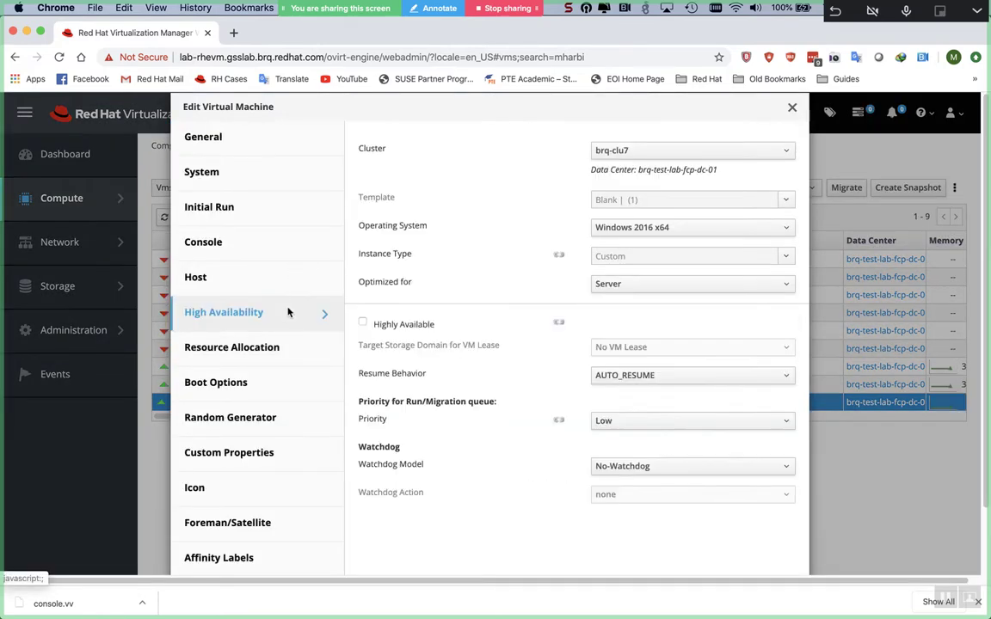
{"action": "left_click", "coordinate": [225, 382]}
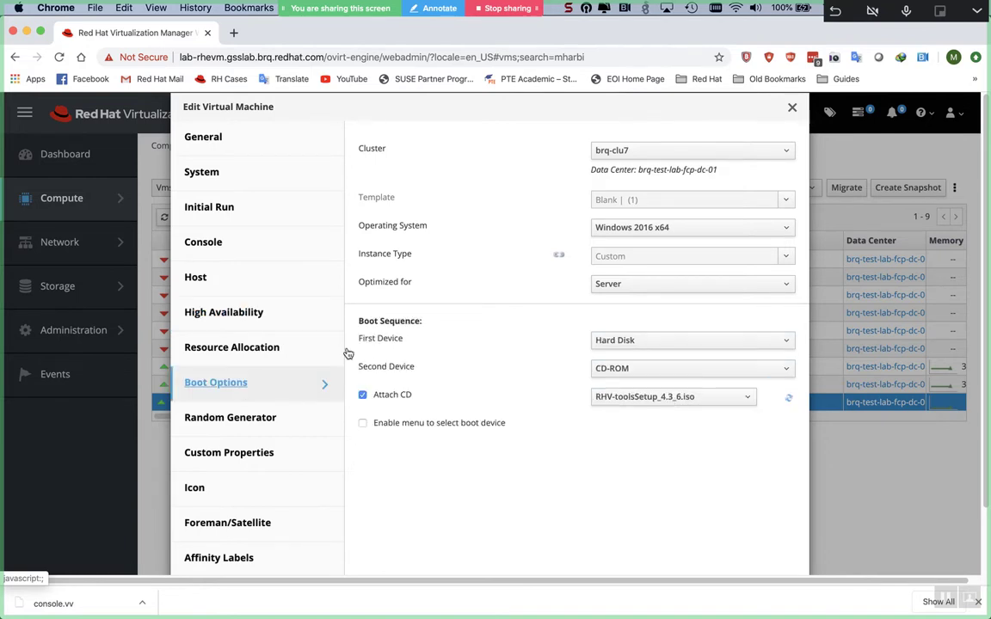
{"action": "left_click", "coordinate": [703, 396]}
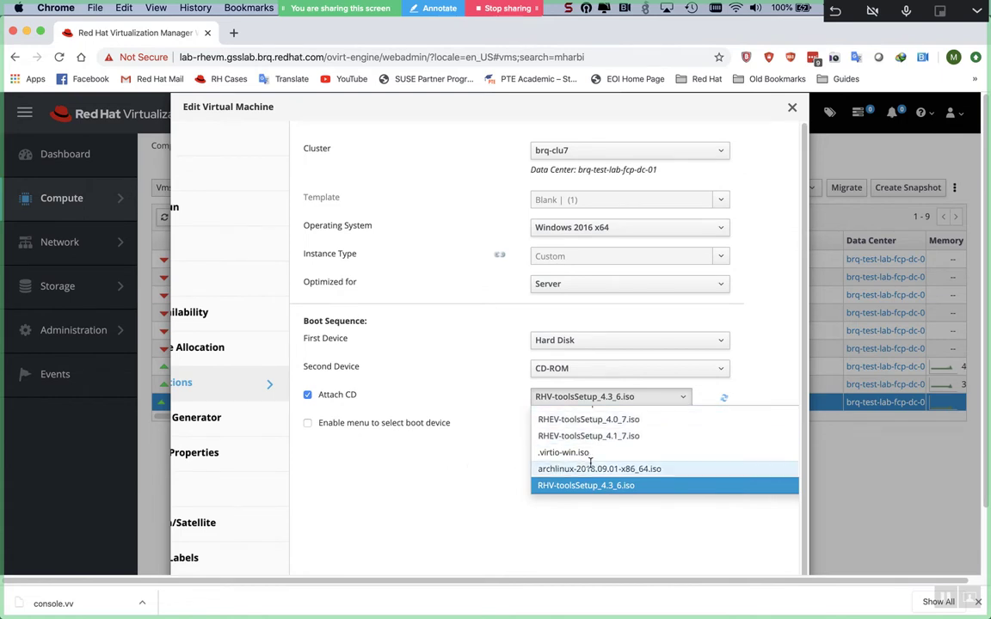
- Keep RHV-toolsSetup_4.3_6.iso attached, save the settings, and switch to the VM console
{"action": "scroll", "coordinate": [591, 462], "scroll_direction": "down", "scroll_amount": 1}
{"action": "scroll", "coordinate": [591, 463], "scroll_direction": "down", "scroll_amount": 5}
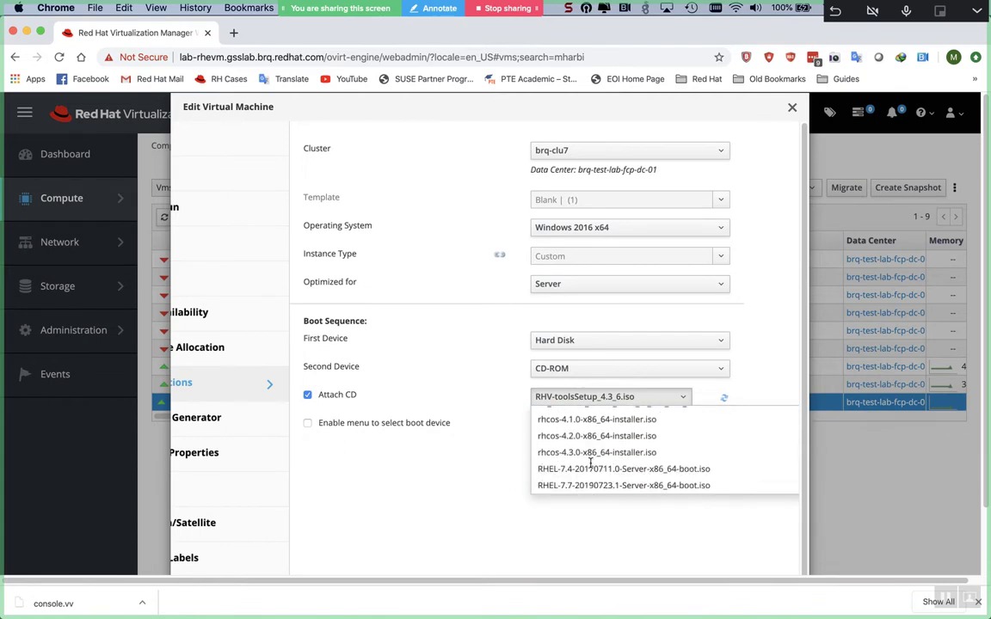
{"action": "scroll", "coordinate": [591, 467], "scroll_direction": "down", "scroll_amount": 5}
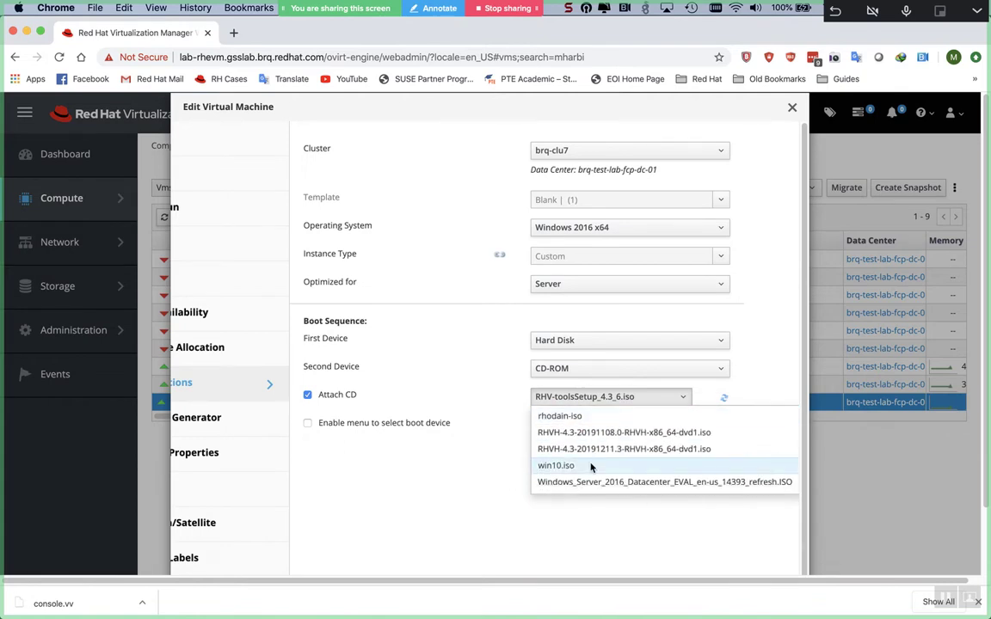
{"action": "scroll", "coordinate": [591, 467], "scroll_direction": "up", "scroll_amount": 2}
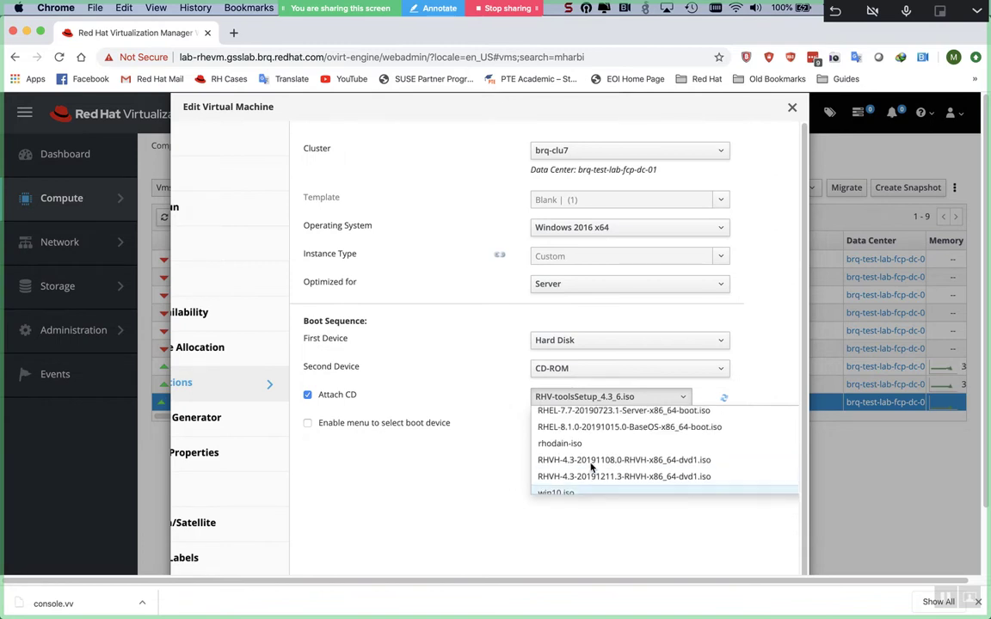
{"action": "left_click", "coordinate": [456, 476]}
{"action": "scroll", "coordinate": [669, 479], "scroll_direction": "down", "scroll_amount": 2}
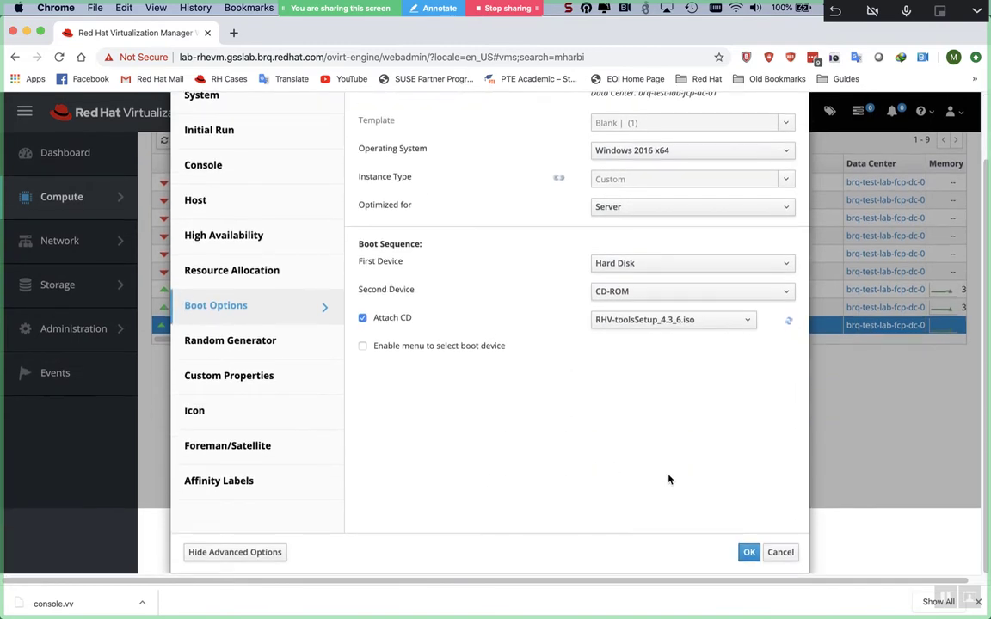
{"action": "left_click", "coordinate": [749, 556]}
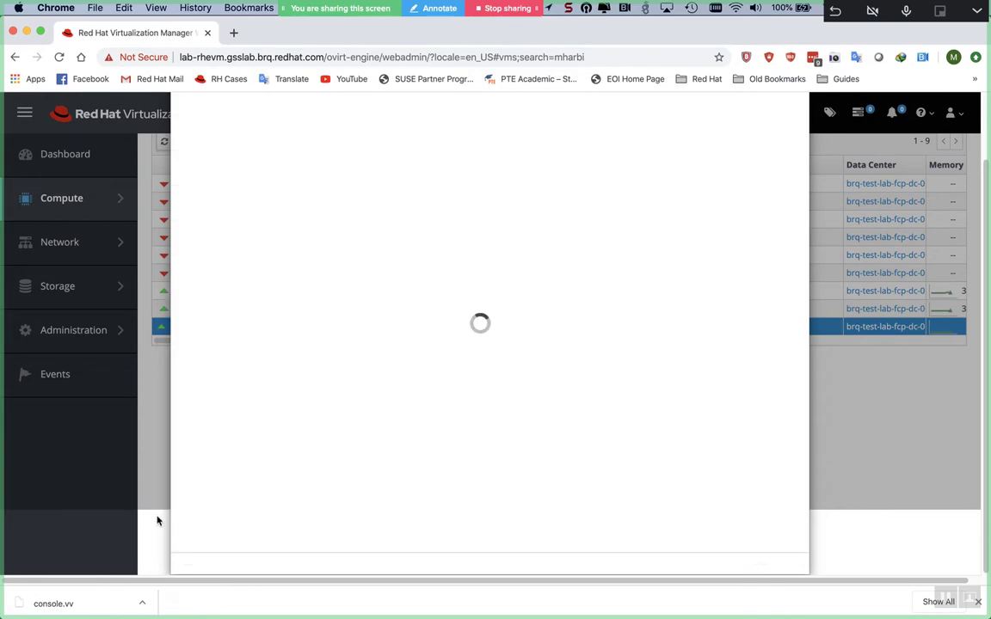
{"action": "key", "text": "super+Tab"}
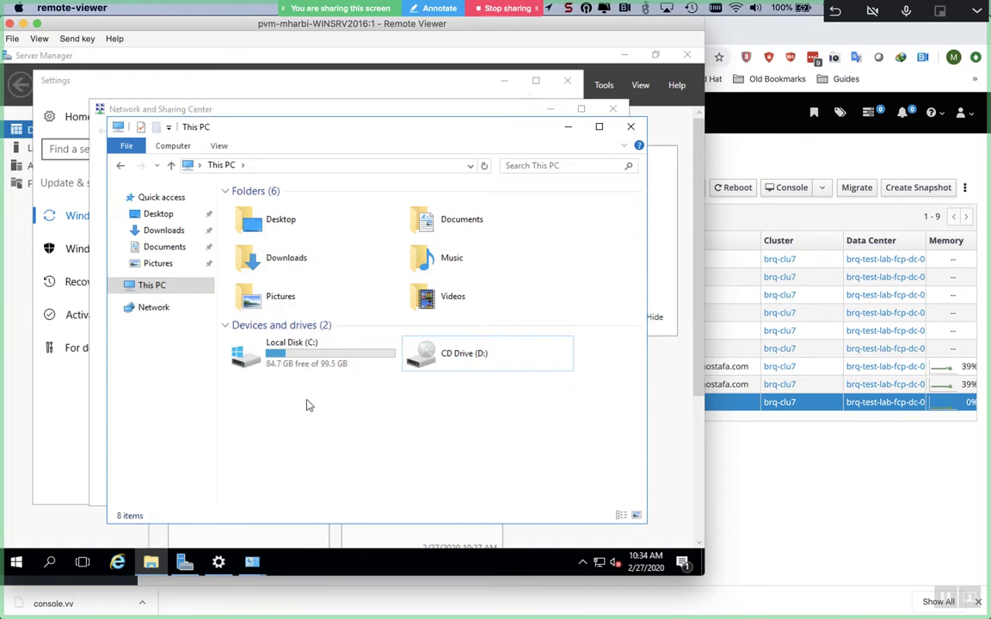
- Refresh This PC to recheck the drives; CD Drive (D:) still shows no disc
{"action": "left_click", "coordinate": [487, 165]}
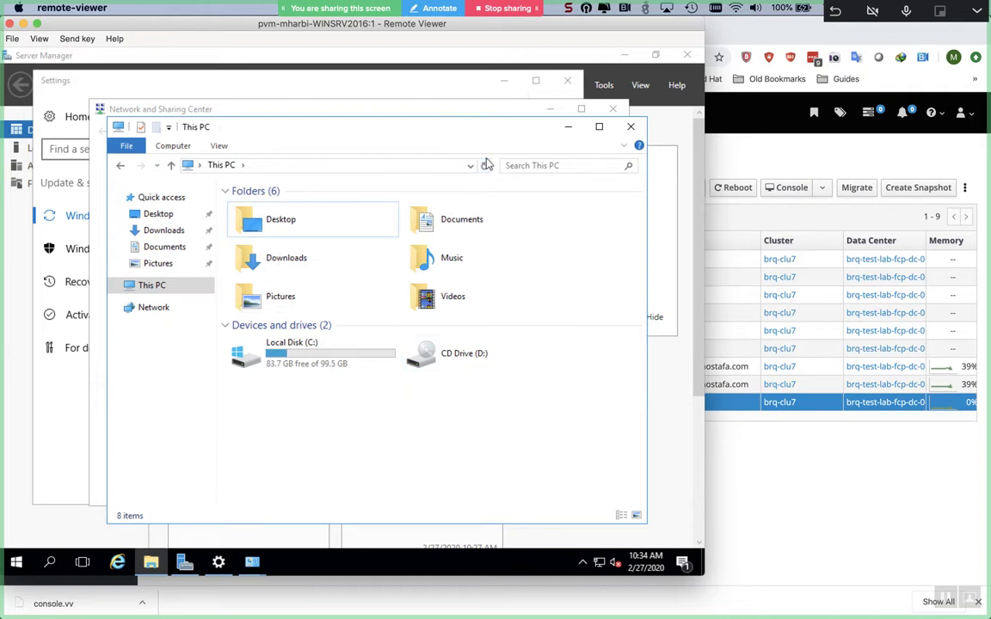
- Select the Ethernet adapter in Network Connections, then return to the WINSRV2016 VM row
{"action": "key", "text": "super+Tab"}
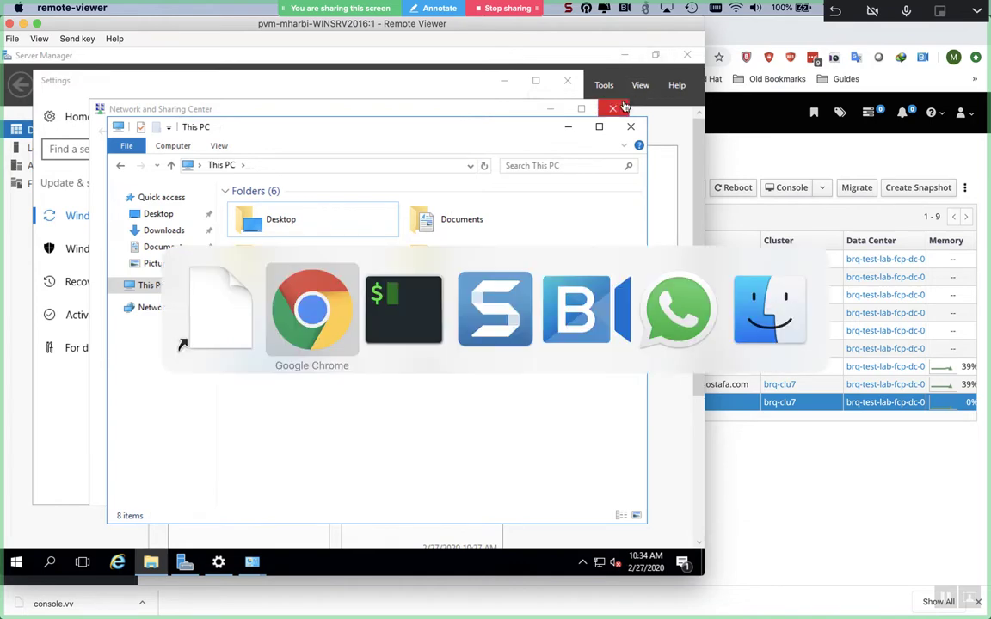
{"action": "key", "text": "super+shift+Tab"}
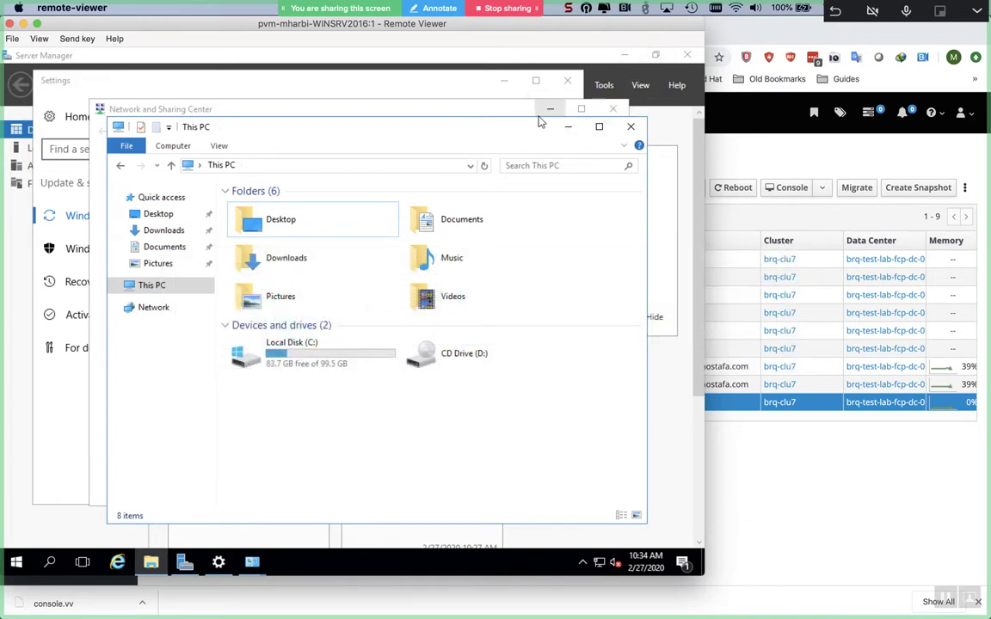
{"action": "left_click", "coordinate": [508, 110]}
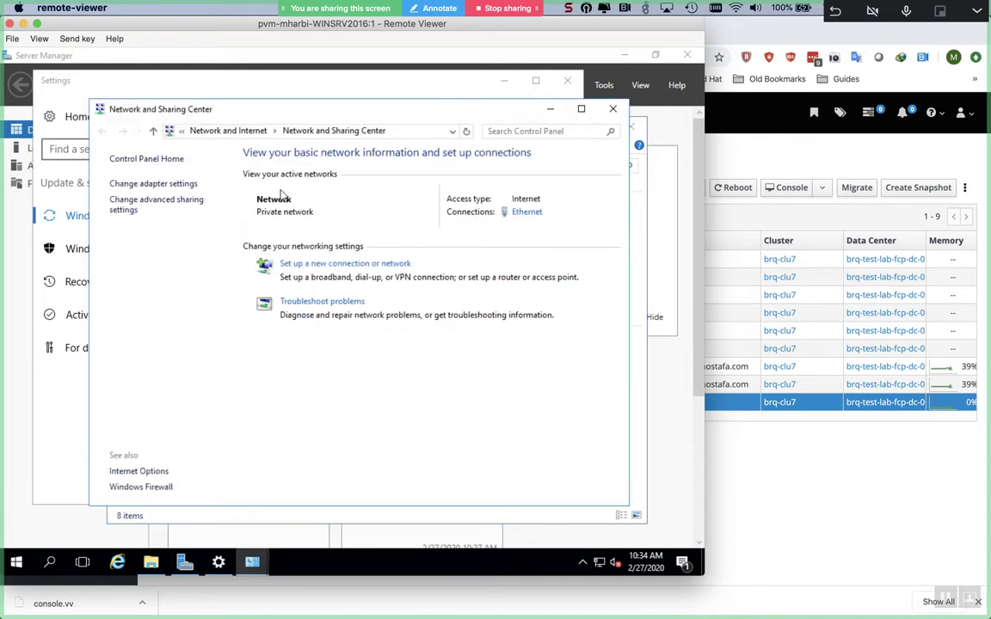
{"action": "left_click", "coordinate": [133, 184]}
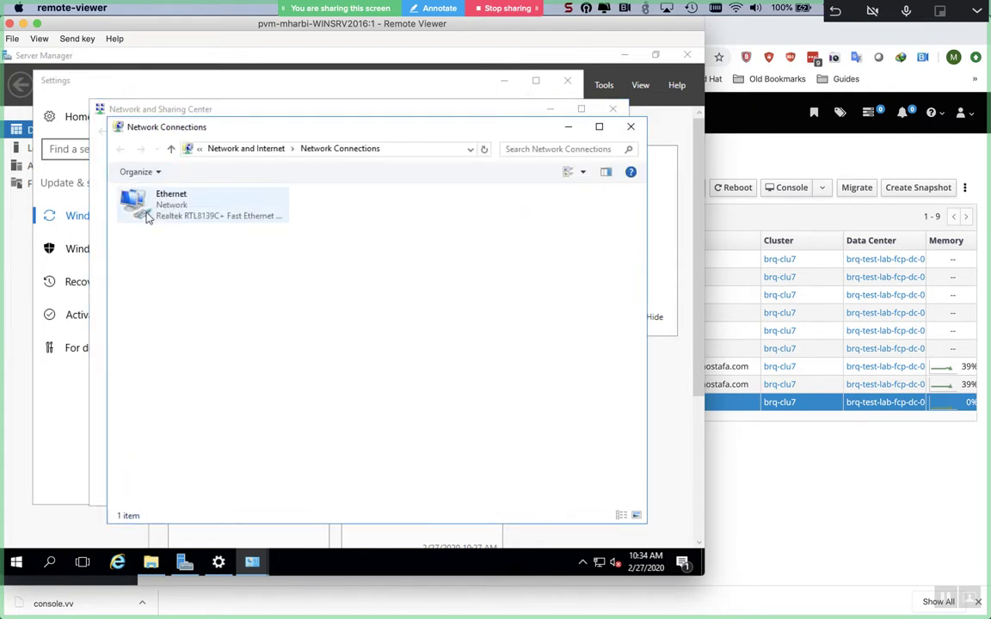
{"action": "left_click", "coordinate": [148, 218]}
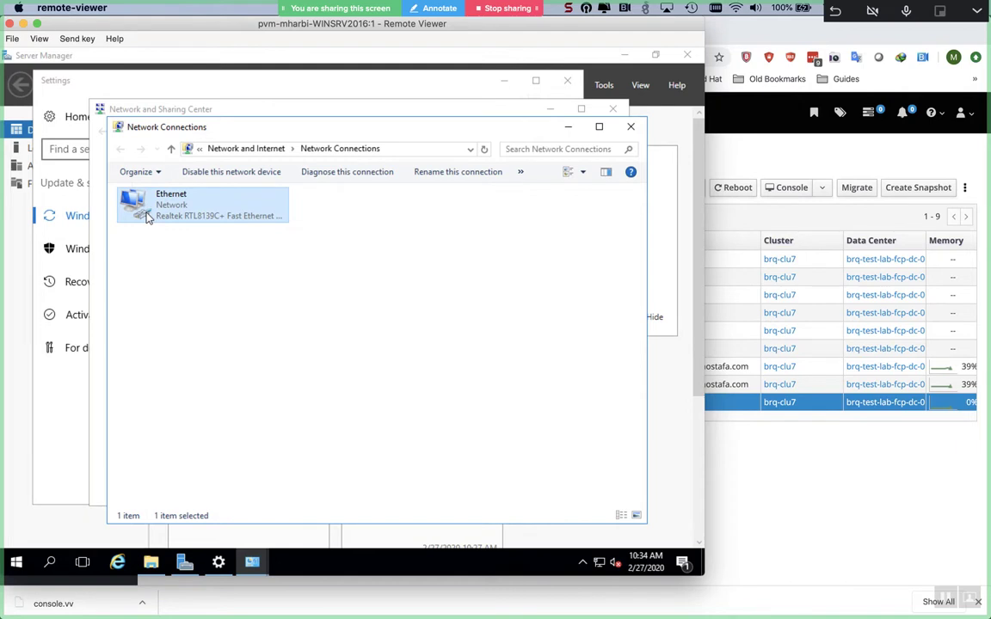
{"action": "right_click", "coordinate": [738, 402]}
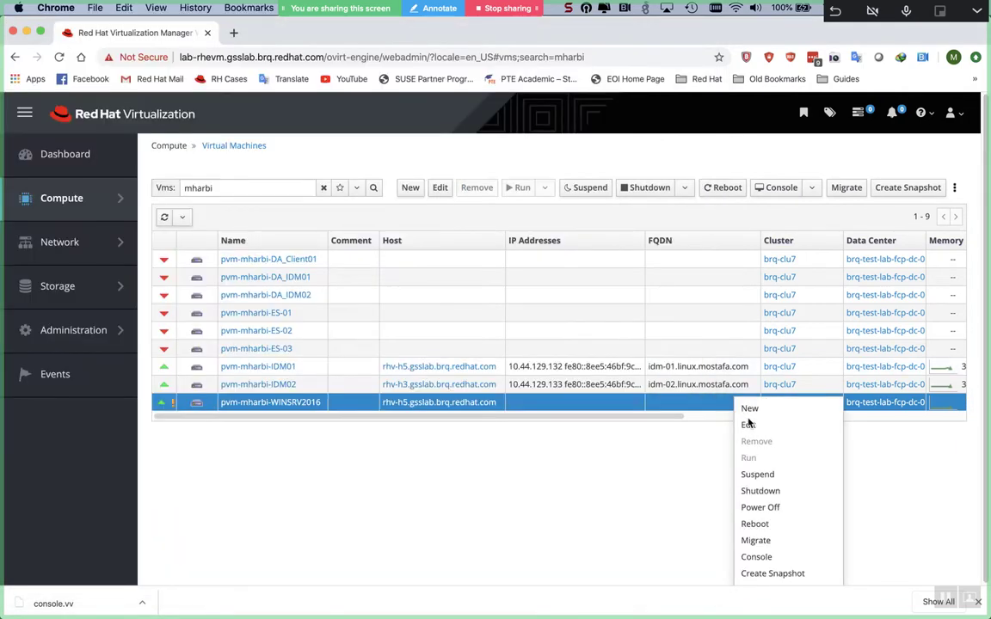
- Use the ⋮ menu's Change CD to insert RHV-toolsSetup_4.3_6.iso into WINSRV2016
{"action": "left_click", "coordinate": [663, 460]}
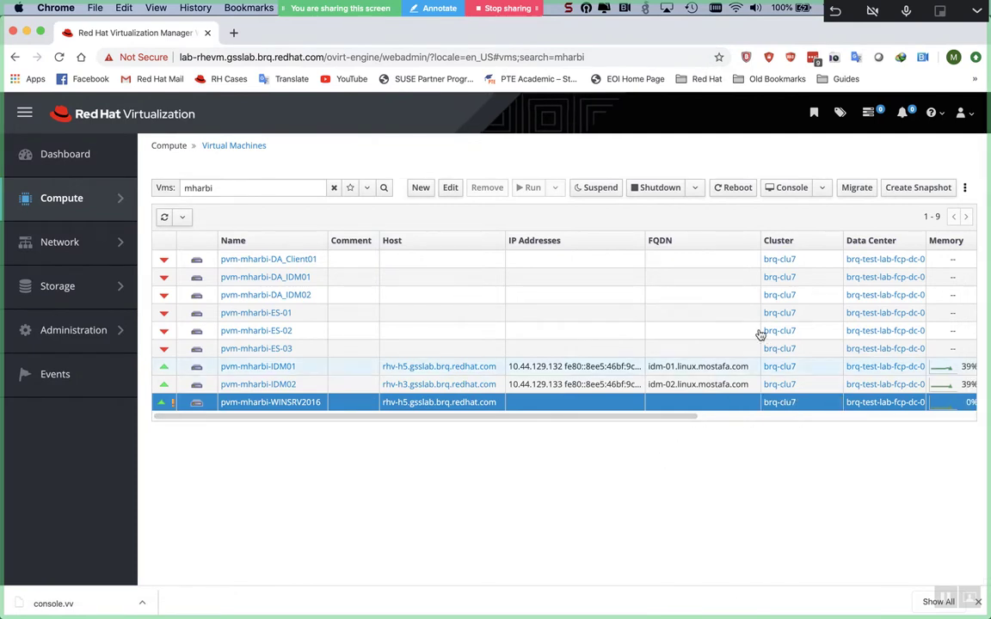
{"action": "left_click", "coordinate": [965, 188]}
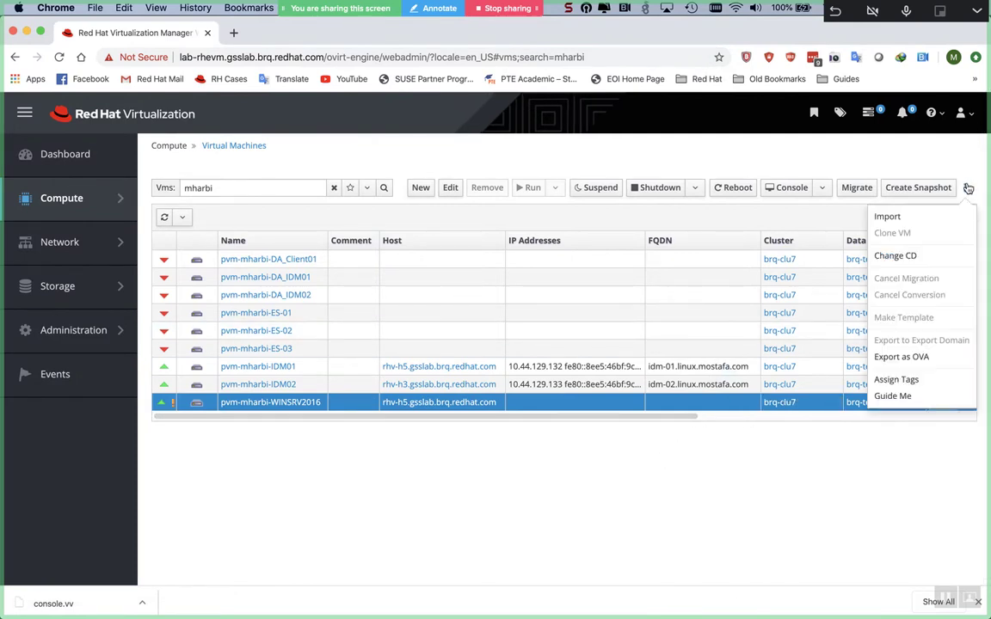
{"action": "left_click", "coordinate": [929, 257]}
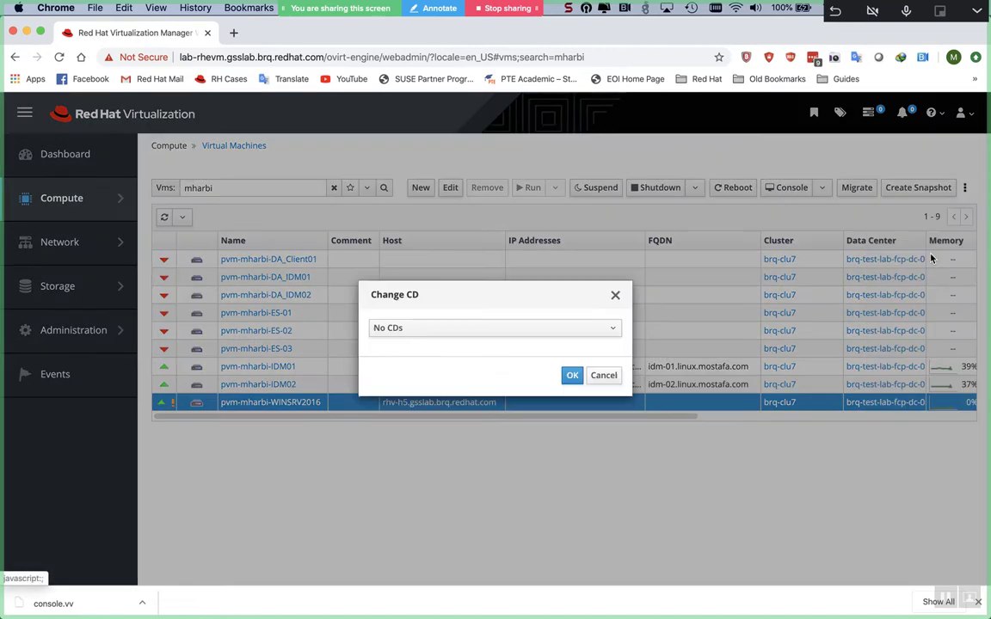
{"action": "left_click", "coordinate": [585, 328]}
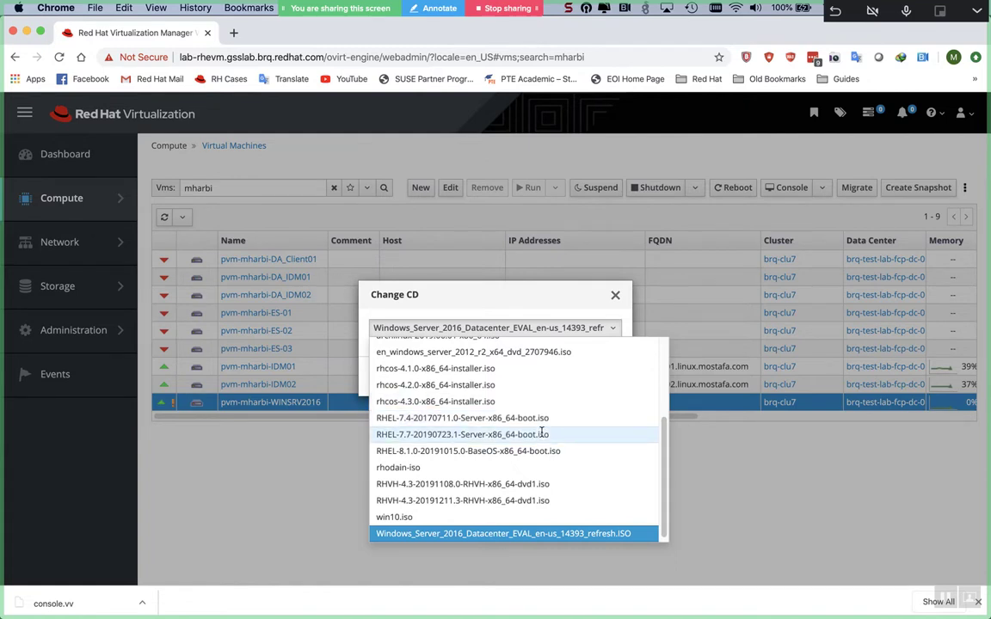
{"action": "scroll", "coordinate": [542, 434], "scroll_direction": "up", "scroll_amount": 5}
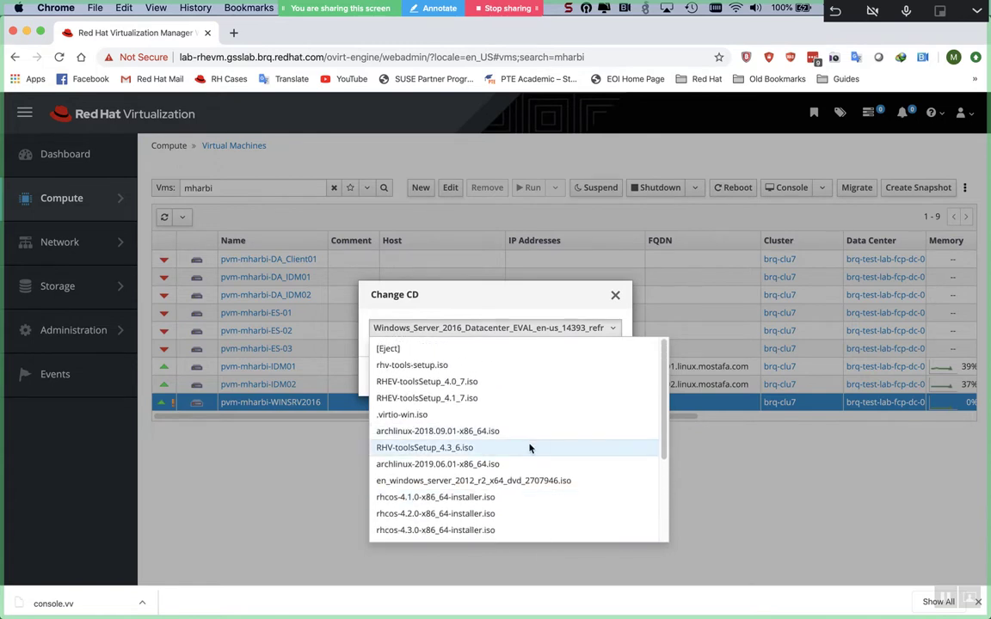
{"action": "left_click", "coordinate": [534, 448]}
{"action": "left_click", "coordinate": [570, 376]}
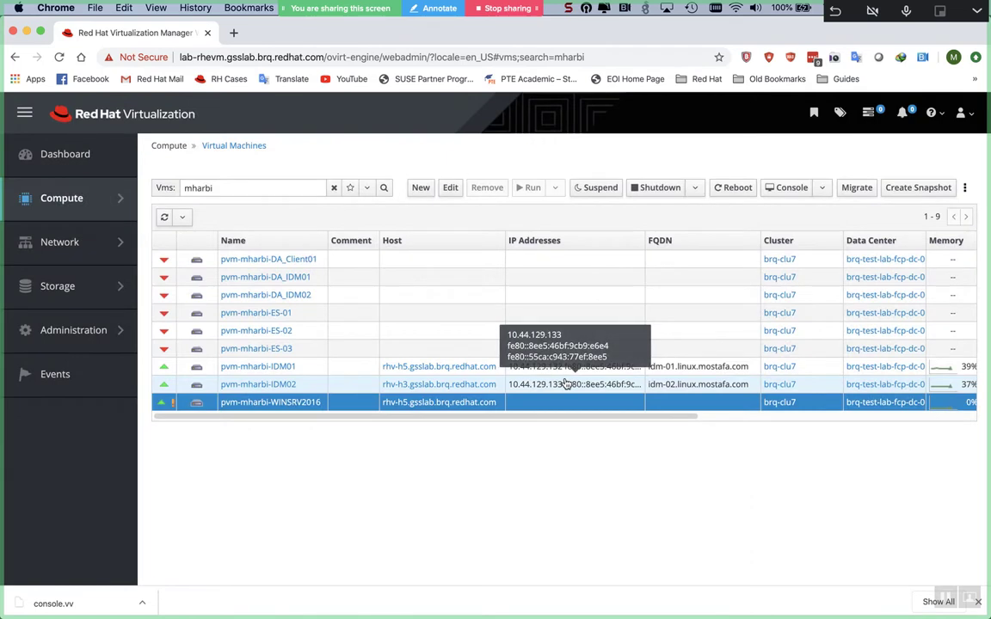
- Re-save WINSRV2016's boot options with RHV-toolsSetup_4.3_6.iso attached, then return to the VM console
{"action": "right_click", "coordinate": [570, 412]}
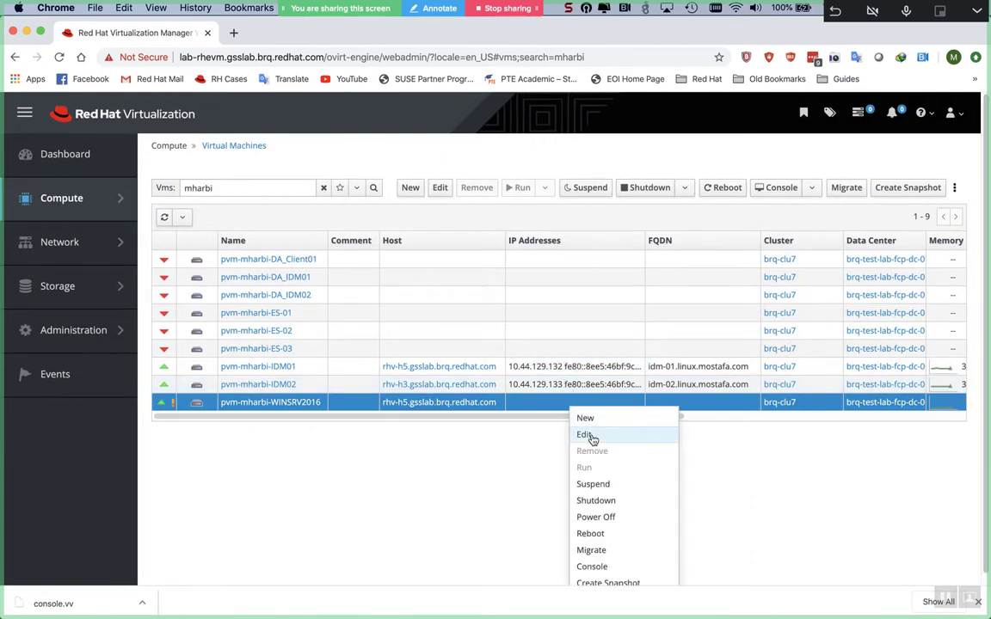
{"action": "left_click", "coordinate": [591, 435]}
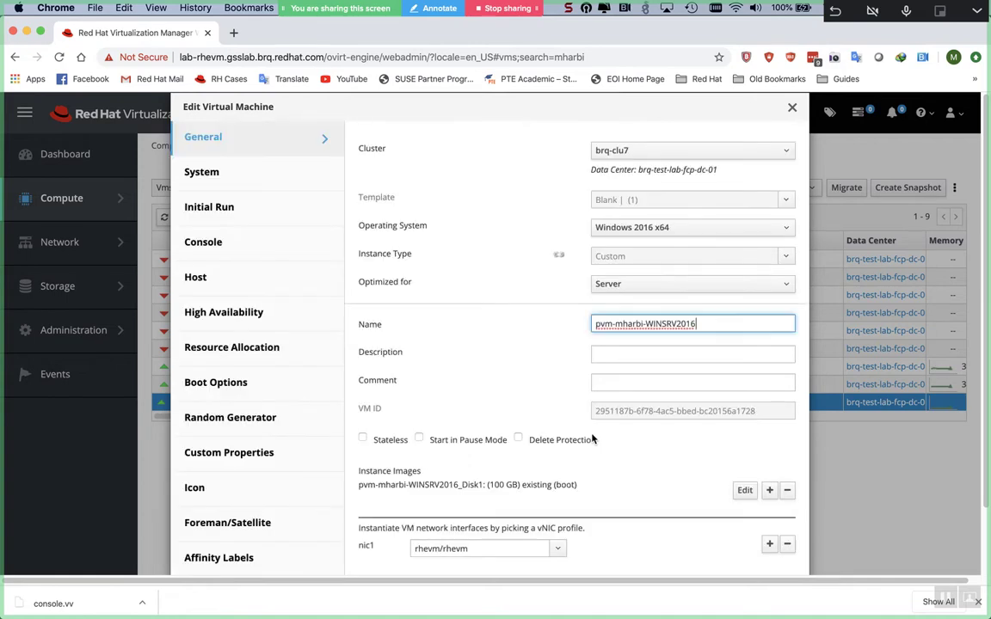
{"action": "left_click", "coordinate": [255, 396]}
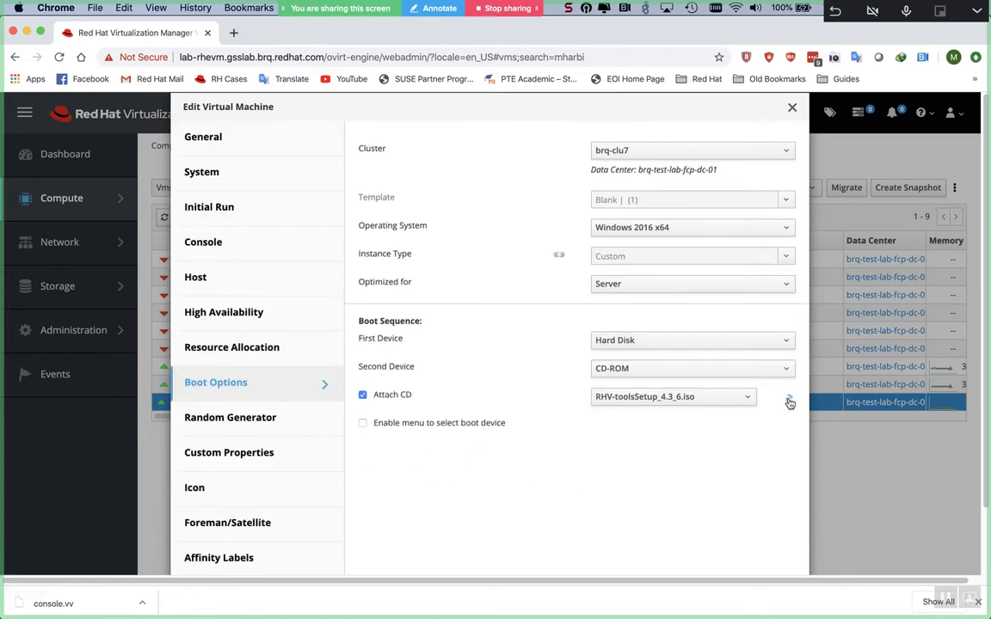
{"action": "scroll", "coordinate": [790, 402], "scroll_direction": "down", "scroll_amount": 2}
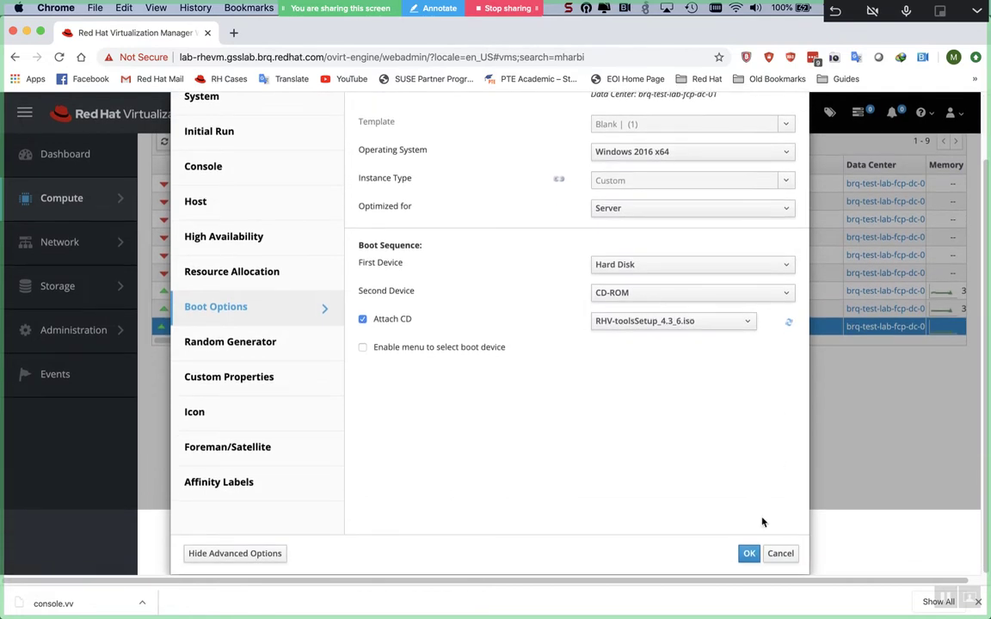
{"action": "left_click", "coordinate": [749, 554]}
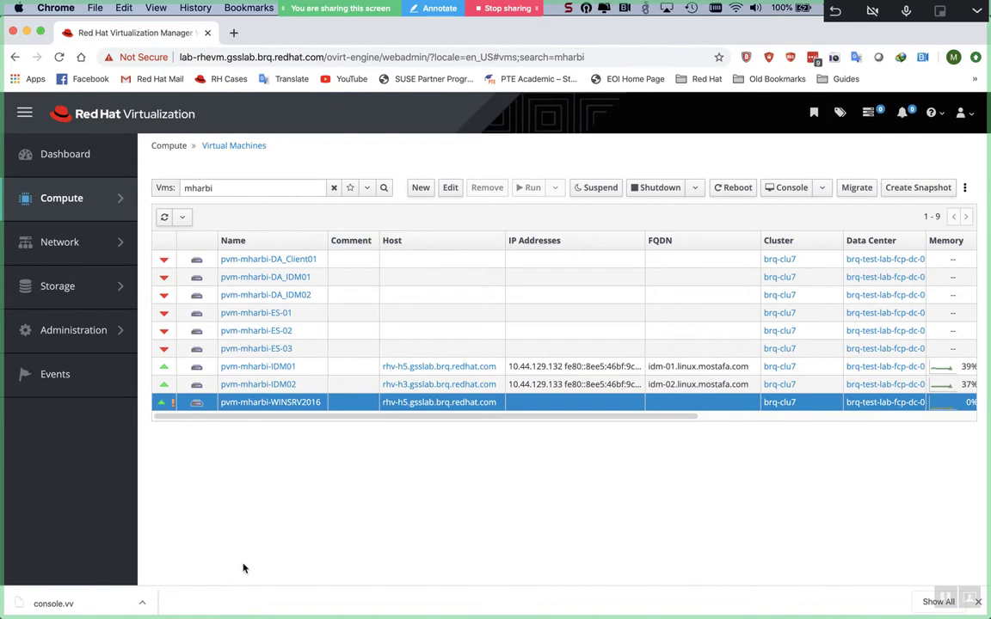
{"action": "key", "text": "super+Tab"}
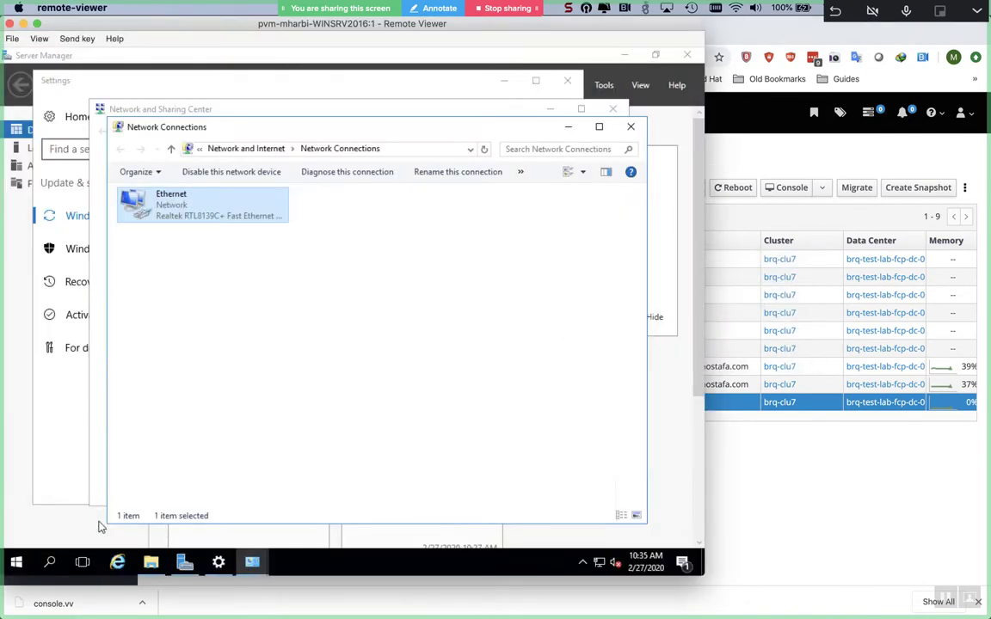
- Launch RHEV-toolsSetup from CD Drive (D:) RHV-WGT-4.3-6 via This PC
{"action": "left_click", "coordinate": [152, 562]}
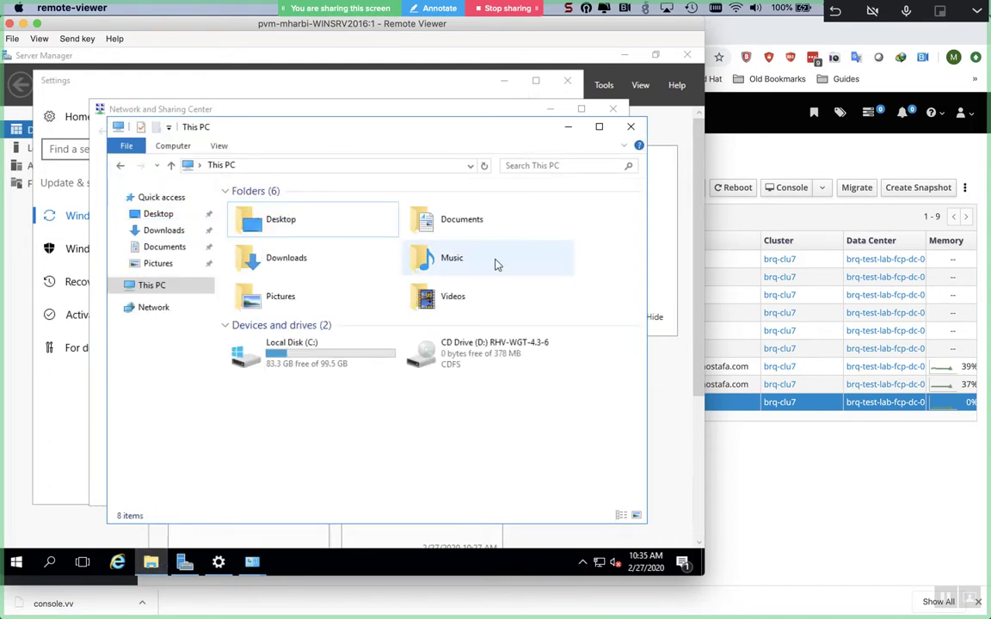
{"action": "double_click", "coordinate": [495, 362]}
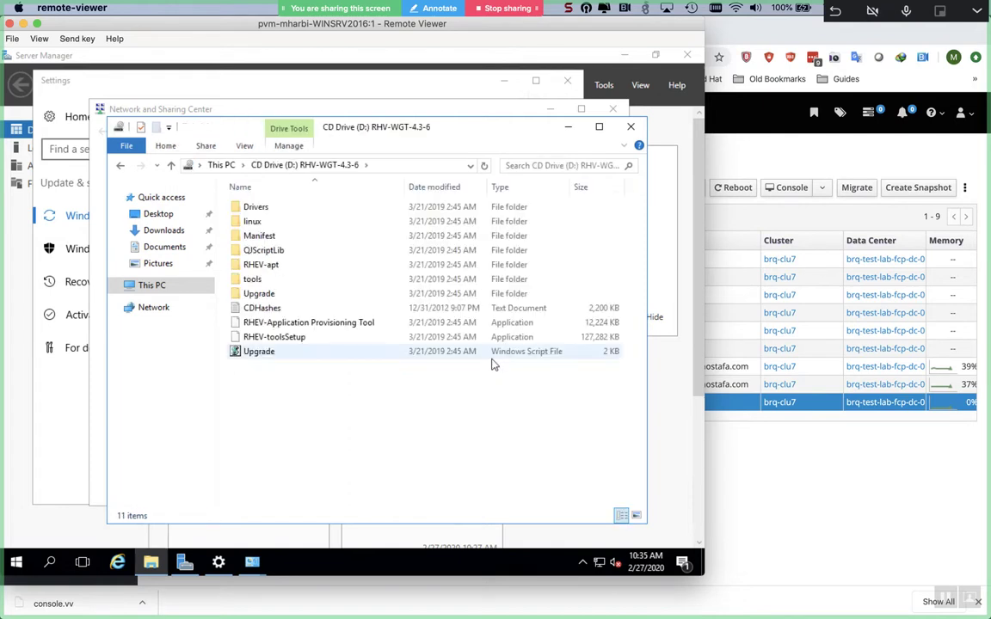
{"action": "left_click", "coordinate": [340, 339]}
{"action": "double_click", "coordinate": [339, 338]}
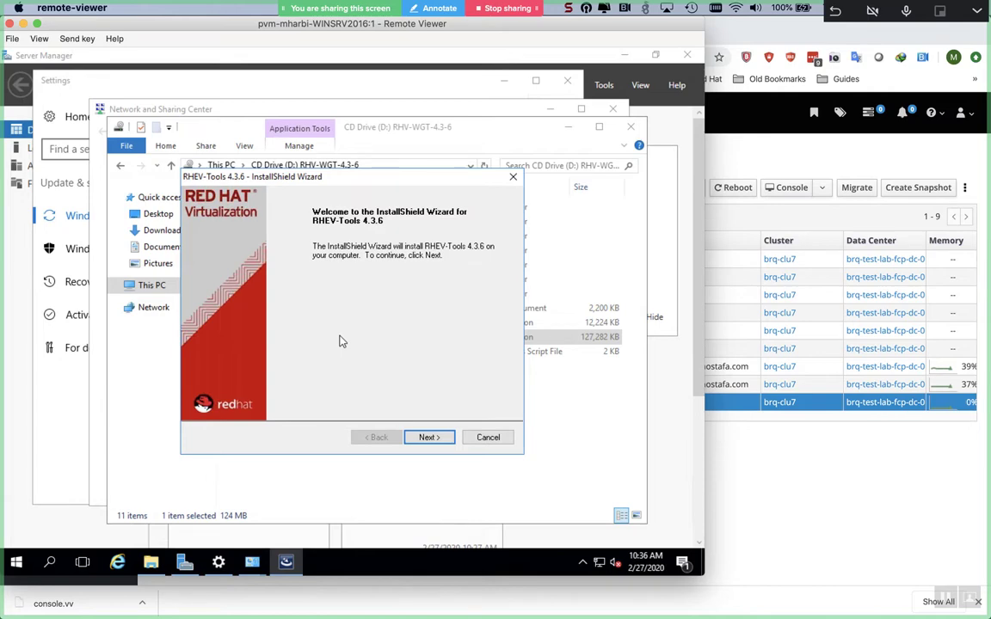
- Accept the RHEV-Tools welcome page and default features, and start the installation
{"action": "key", "text": "Return"}
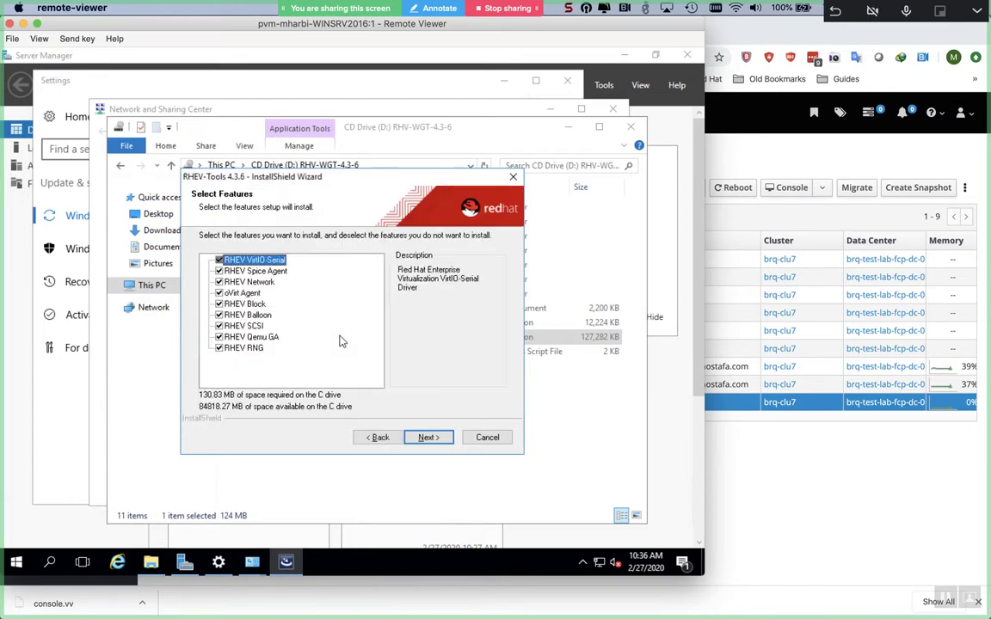
{"action": "key", "text": "Return"}
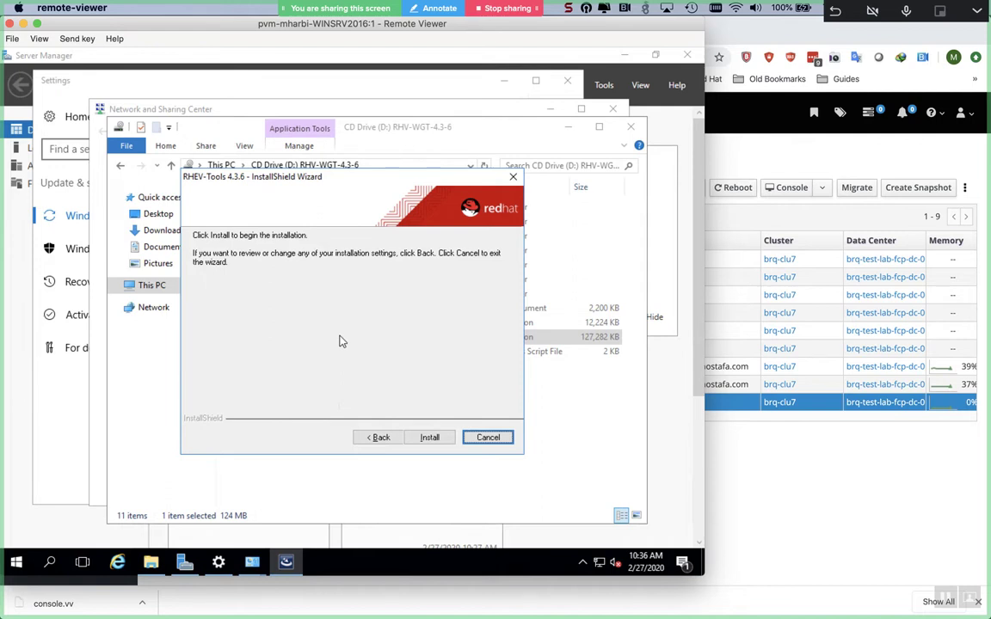
{"action": "left_click", "coordinate": [421, 439]}
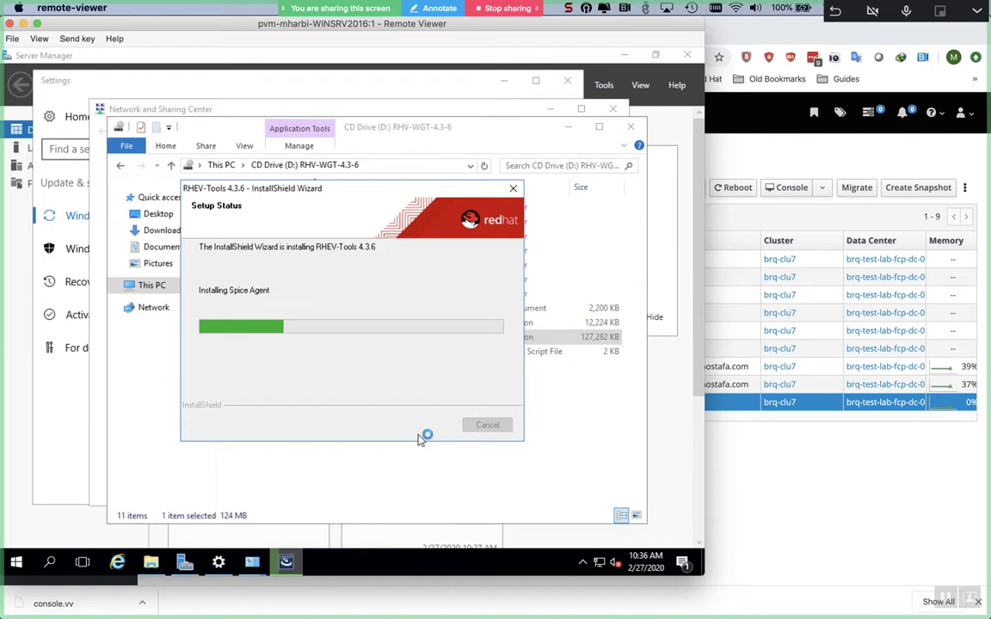
- Bring the Network Connections window with the Ethernet adapter to the front from the taskbar
{"action": "left_click", "coordinate": [254, 565]}
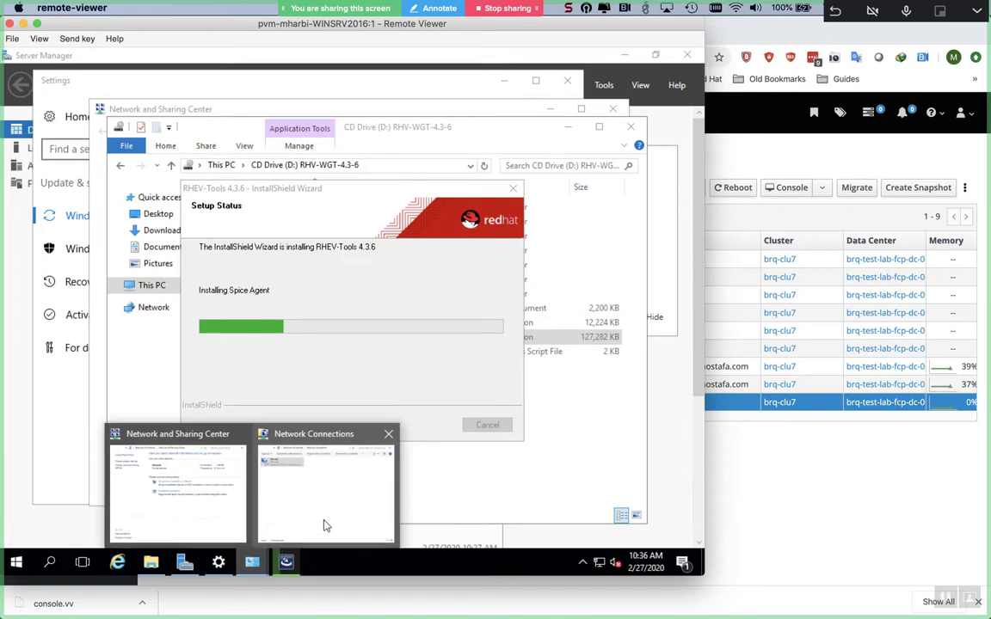
{"action": "left_click", "coordinate": [325, 525]}
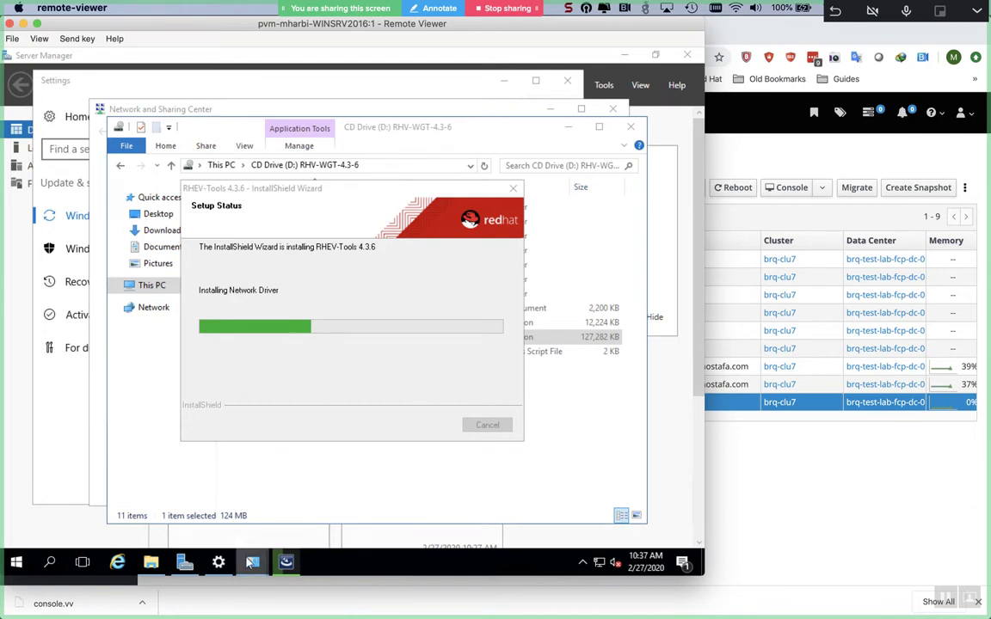
{"action": "mouse_move", "coordinate": [252, 562]}
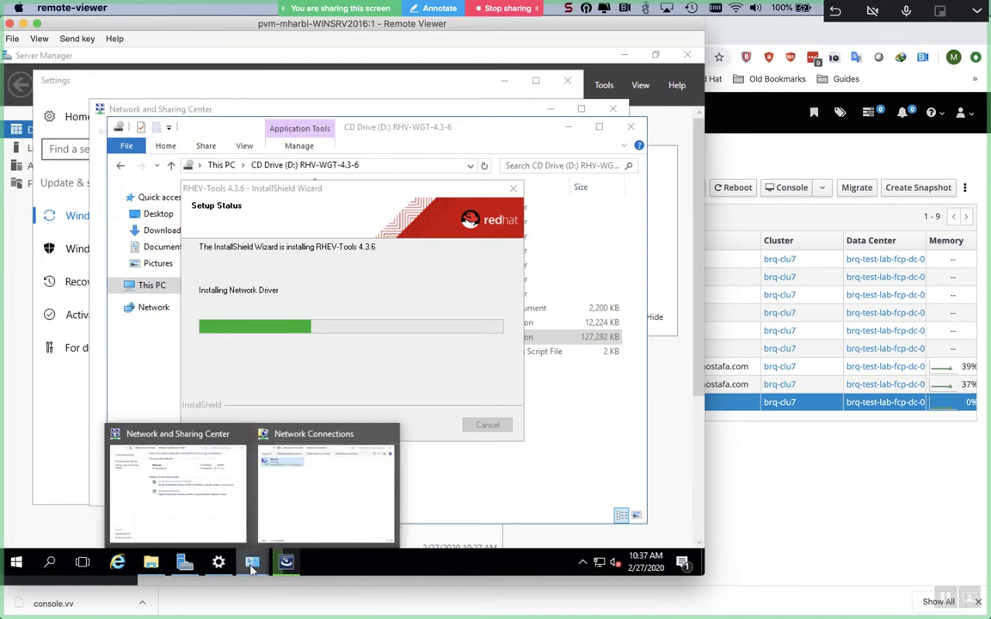
{"action": "left_click", "coordinate": [321, 493]}
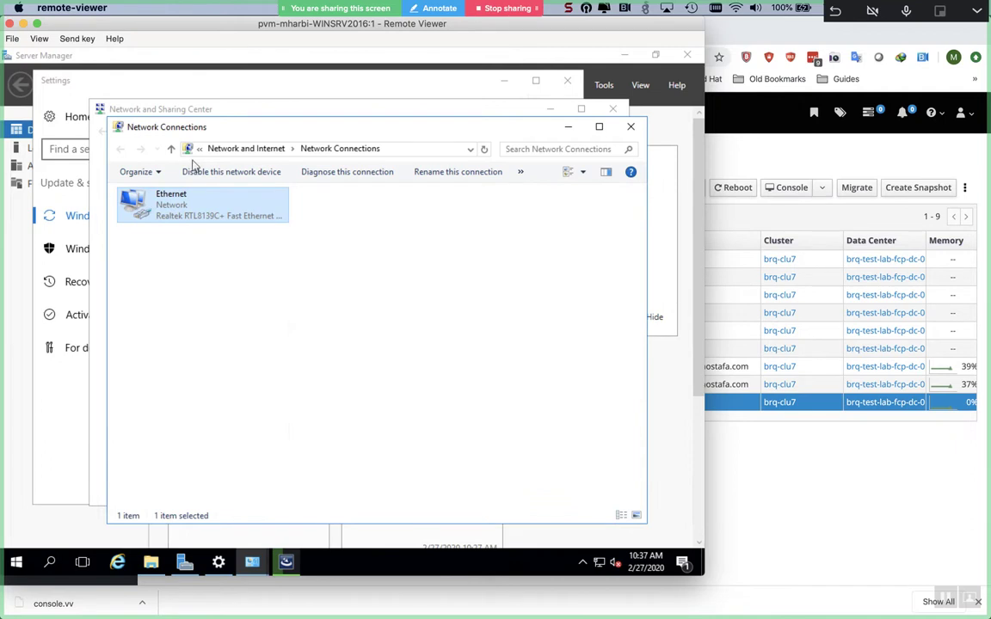
{"action": "right_click", "coordinate": [179, 211]}
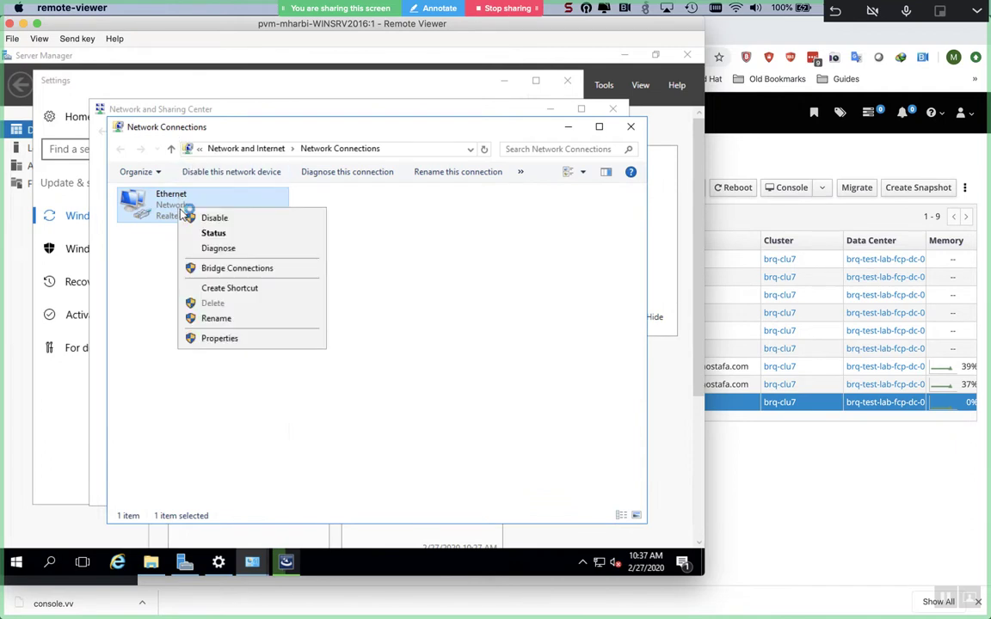
{"action": "left_click", "coordinate": [204, 238]}
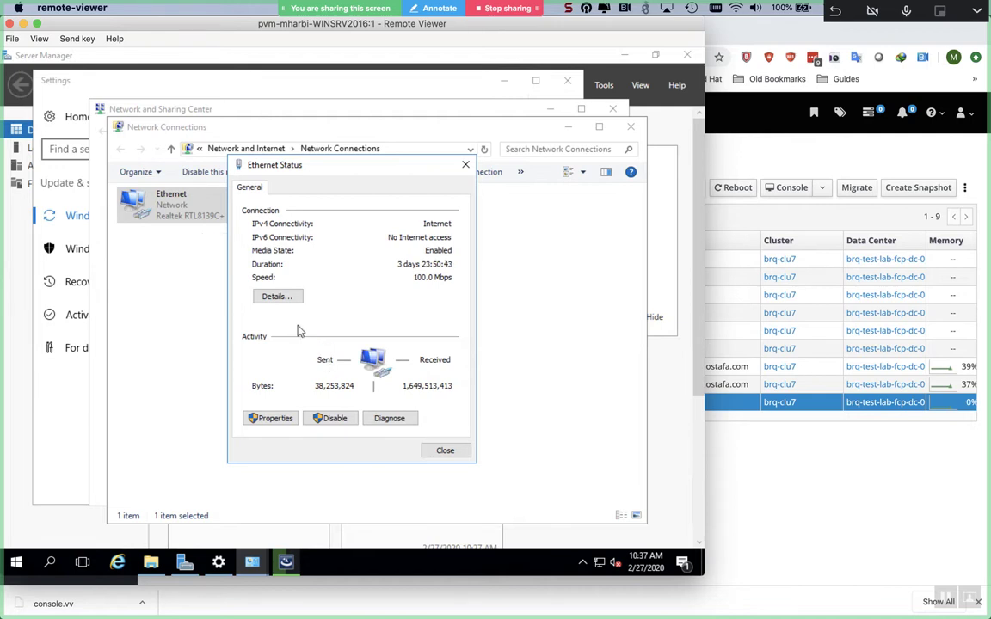
{"action": "left_click", "coordinate": [294, 296]}
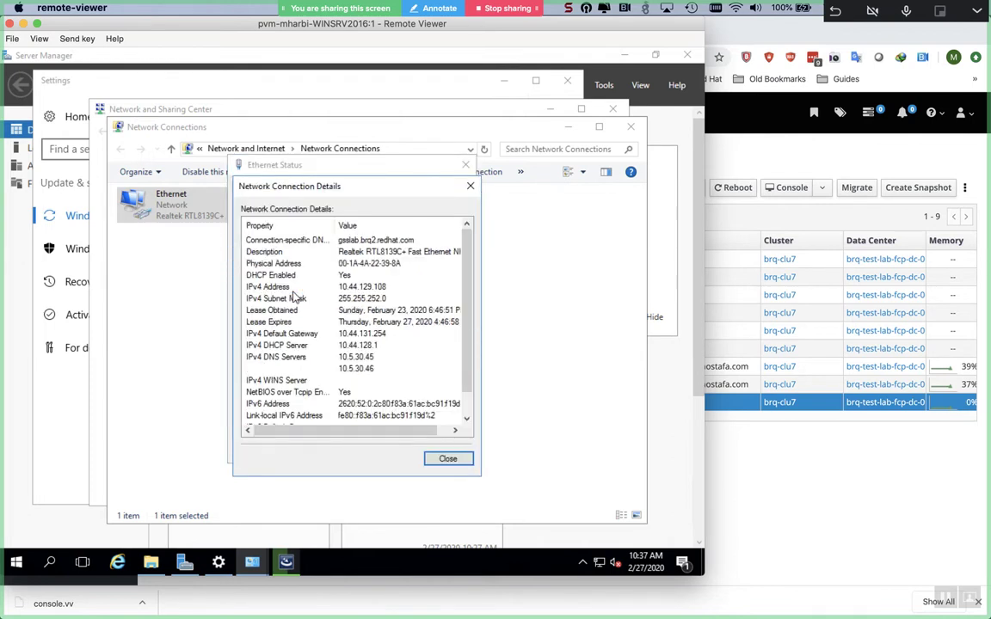
{"action": "key", "text": "Escape"}
{"action": "key", "text": "Escape"}
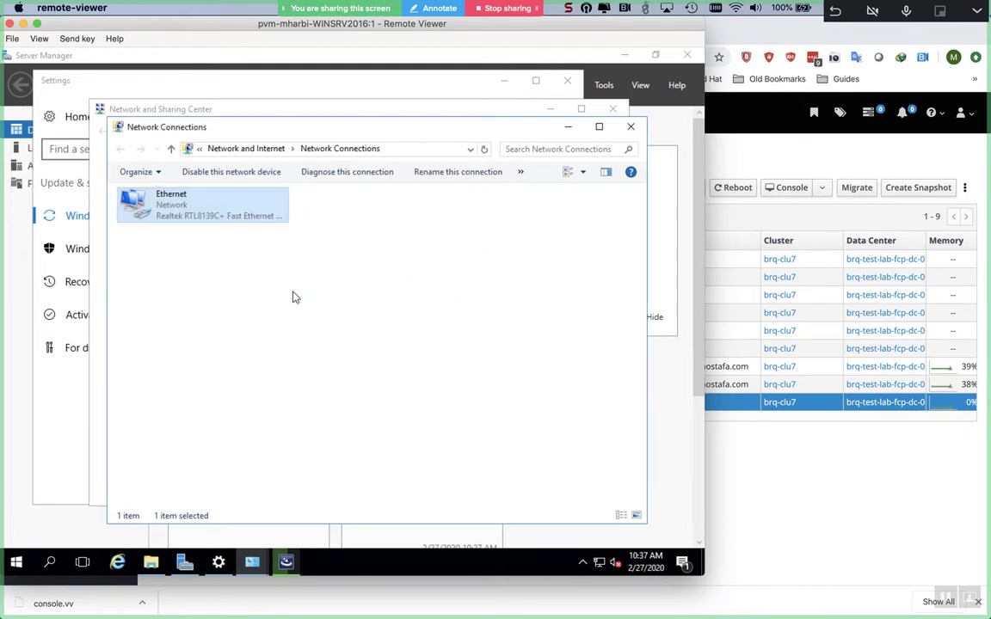
- Open the Ethernet adapter's Internet Protocol Version 4 properties and select a manual IP address
{"action": "right_click", "coordinate": [213, 194]}
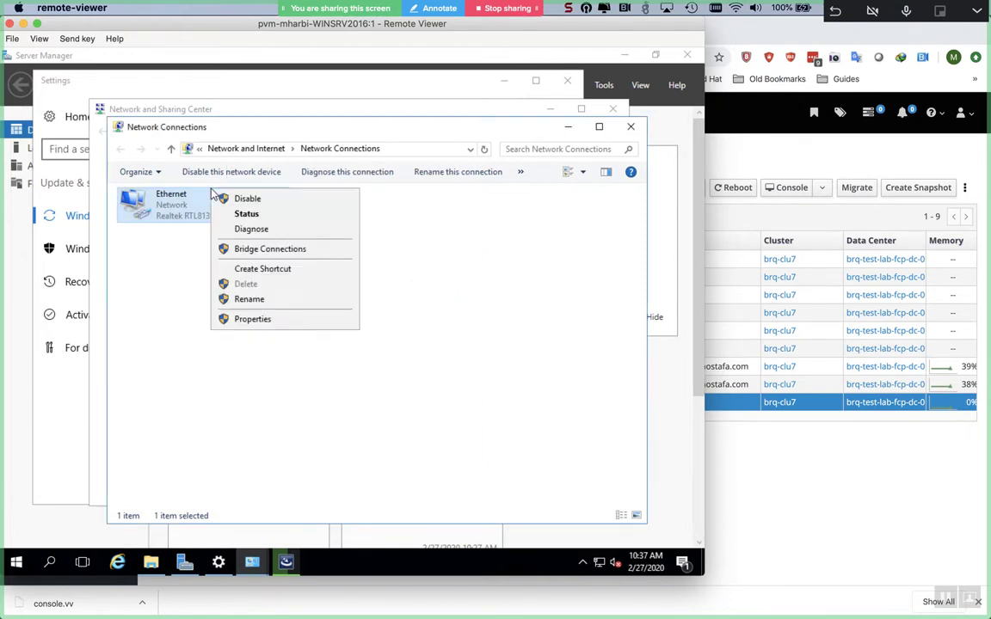
{"action": "left_click", "coordinate": [256, 324]}
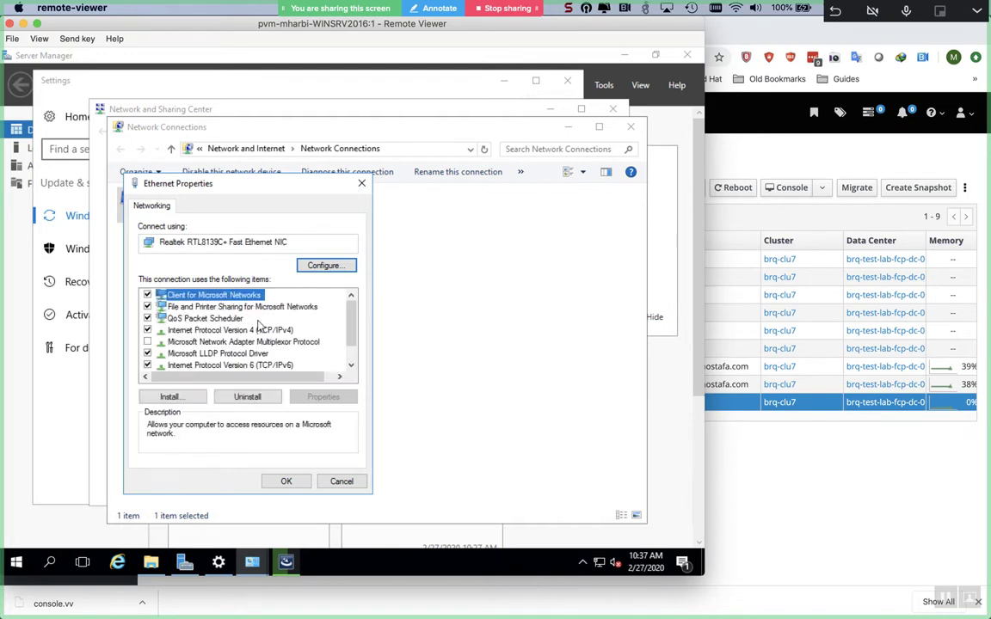
{"action": "left_click", "coordinate": [265, 342]}
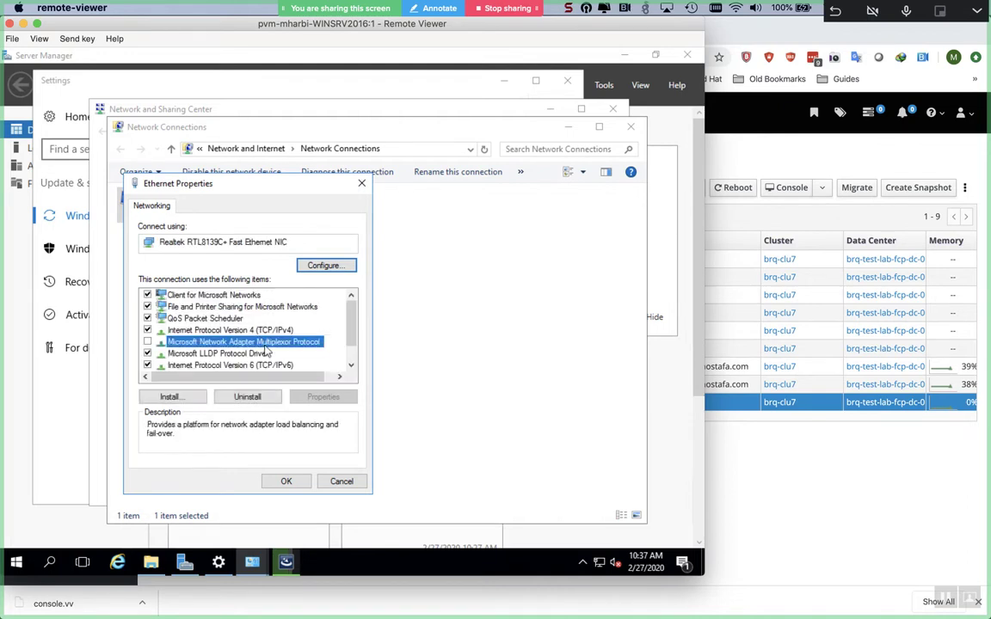
{"action": "key", "text": "Up"}
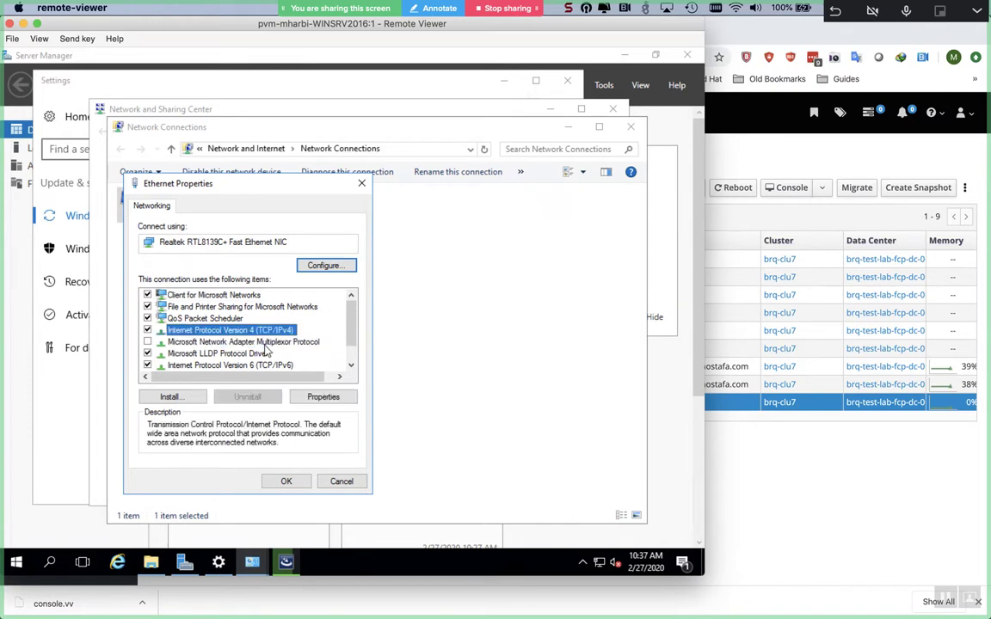
{"action": "left_click", "coordinate": [320, 397]}
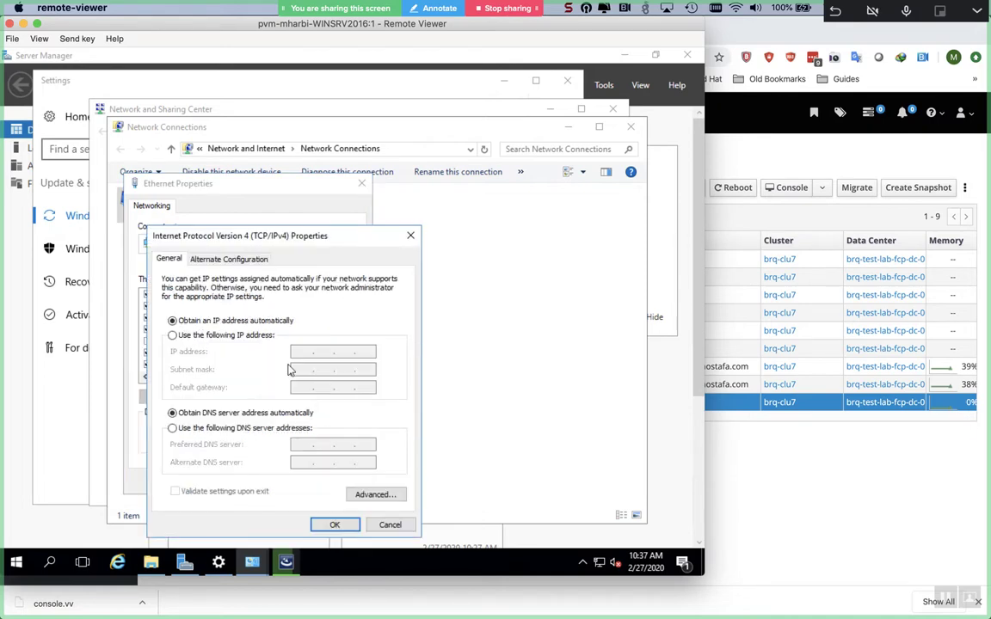
{"action": "left_click", "coordinate": [258, 336]}
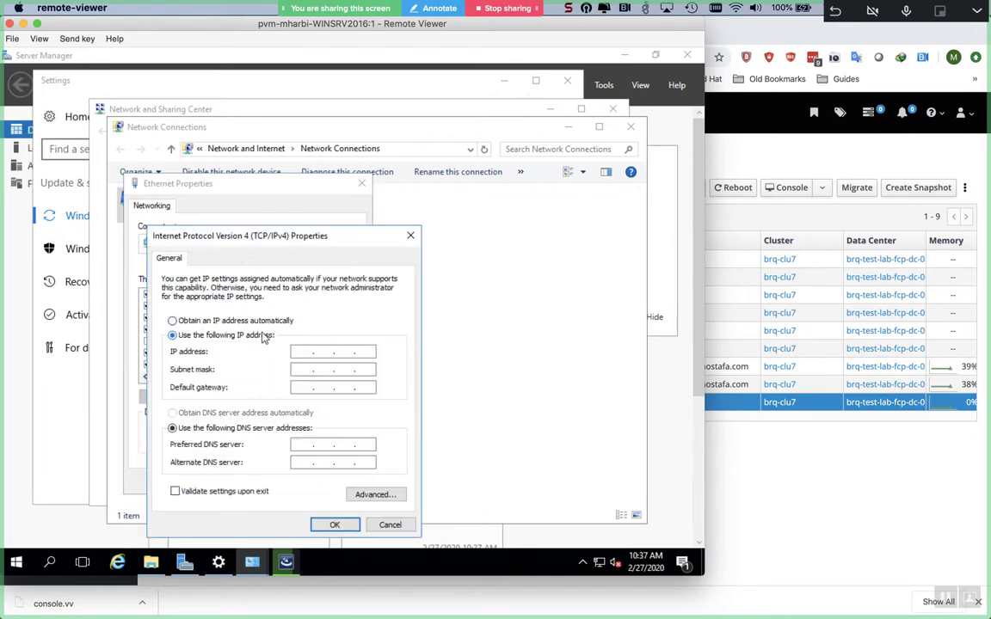
- Enter IP 10.44.129.108, subnet mask 255.255.252.0 and gateway 10.44.131.254
{"action": "left_click", "coordinate": [303, 352]}
{"action": "type", "text": "10 . 44 . 129 . 108"}
{"action": "key", "text": "Tab"}
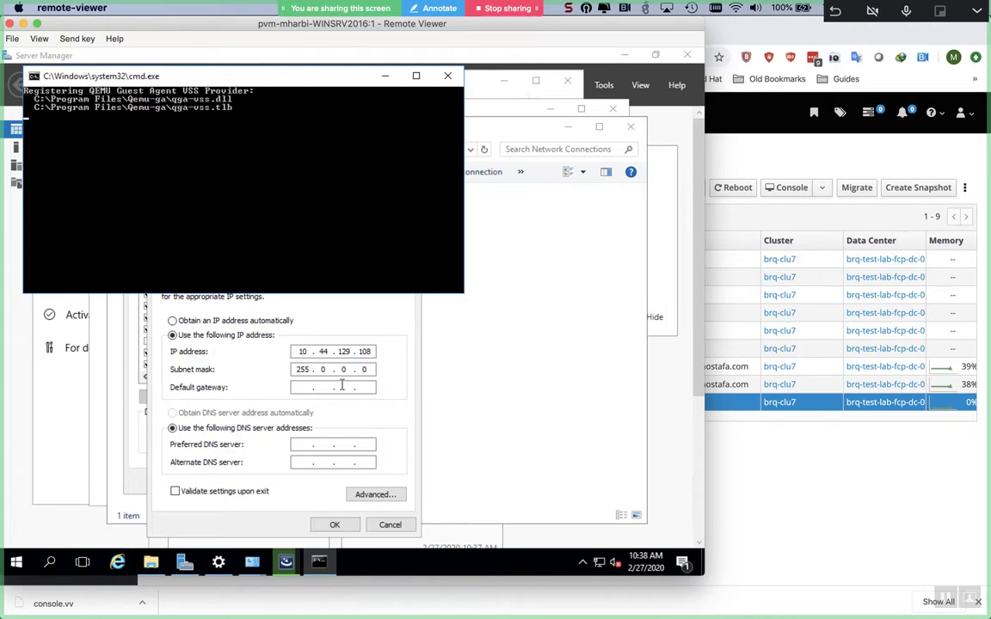
{"action": "left_click", "coordinate": [332, 369]}
{"action": "key", "text": "BackSpace"}
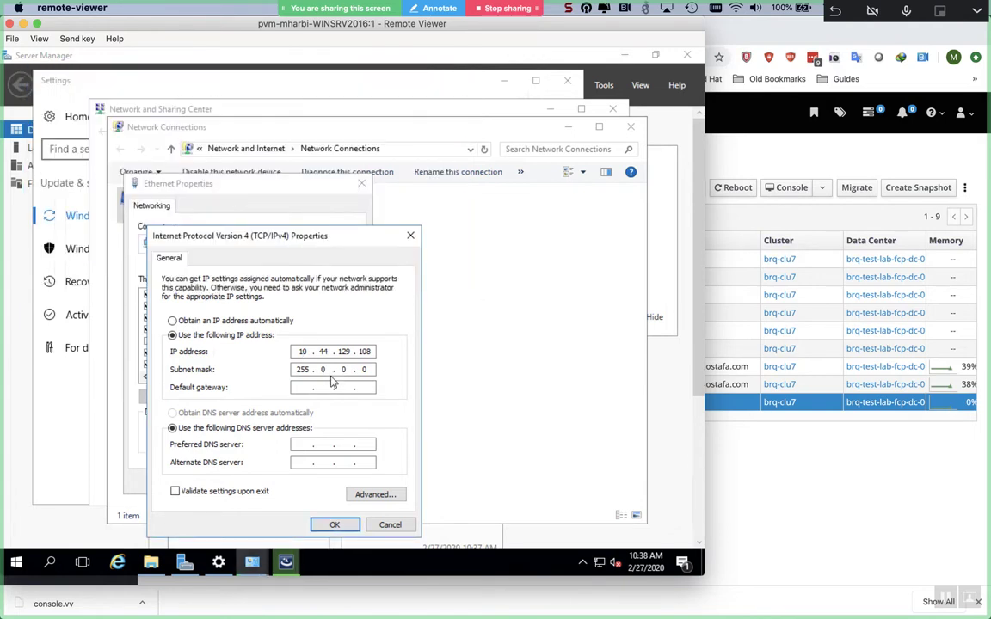
{"action": "type", "text": "255 . 252"}
{"action": "key", "text": "Tab"}
{"action": "type", "text": "10 . 44 . 131 . 254"}
- Set preferred DNS server 127.0.0.1, then apply and close the Ethernet properties
{"action": "key", "text": "Tab"}
{"action": "key", "text": "Tab"}
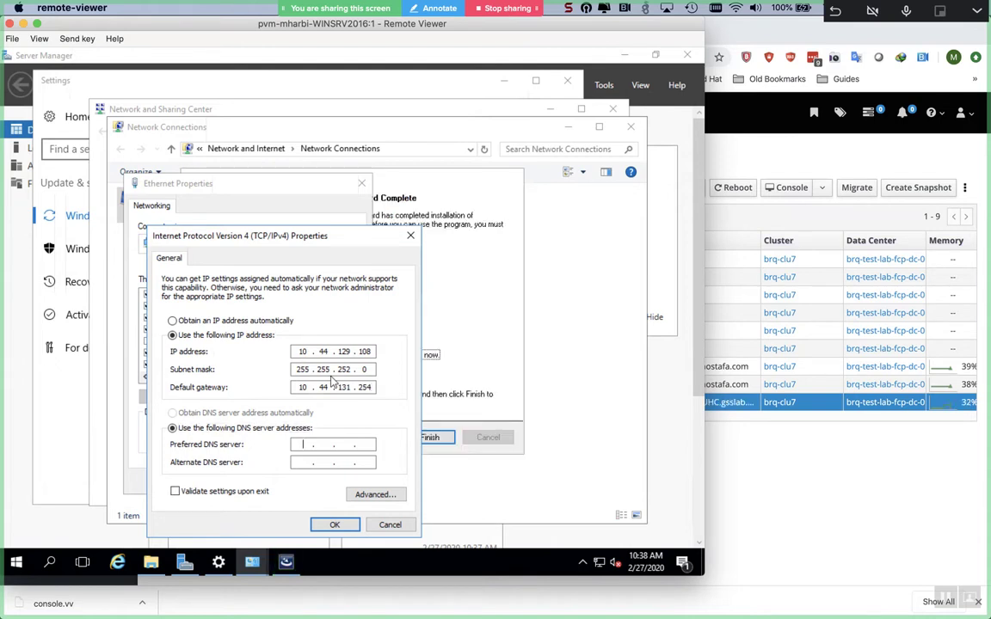
{"action": "type", "text": "127 . 0 . 01"}
{"action": "key", "text": "BackSpace"}
{"action": "type", "text": "1"}
{"action": "left_click", "coordinate": [321, 523]}
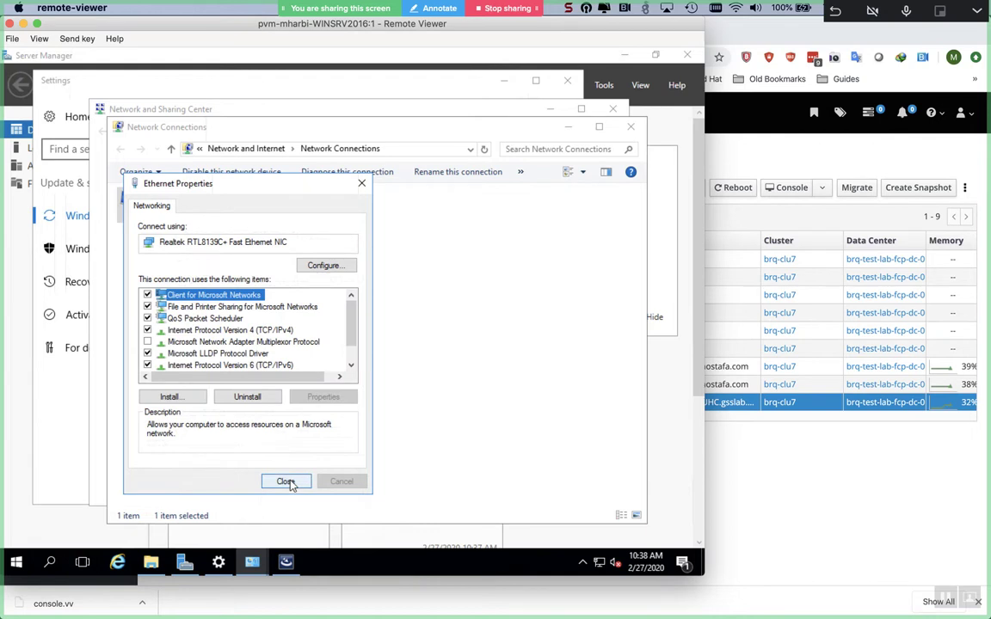
{"action": "left_click", "coordinate": [286, 481]}
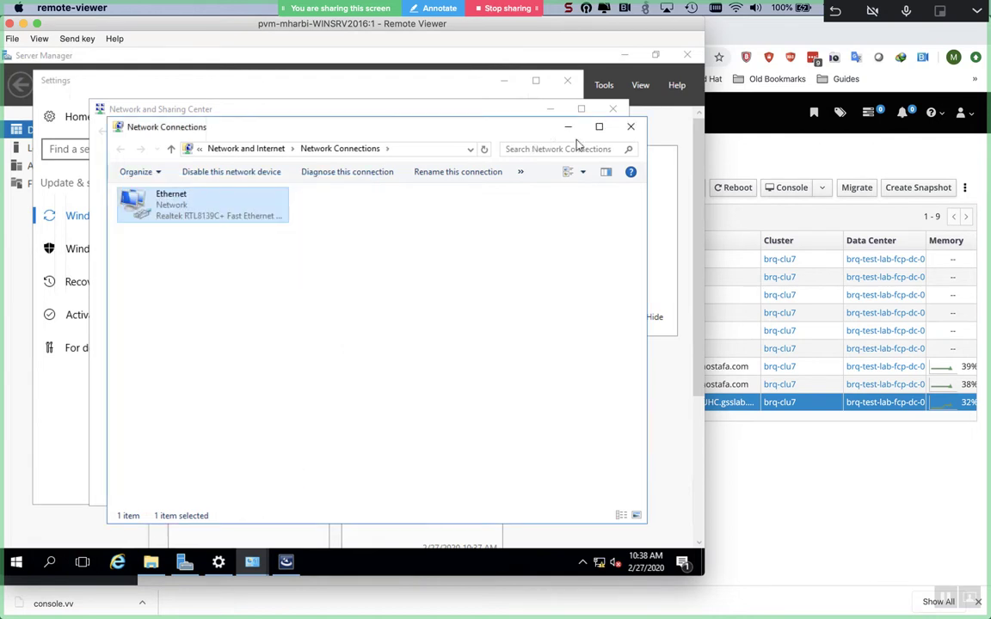
- Close Network Connections, the CD Drive window and Network and Sharing Center
{"action": "left_click", "coordinate": [631, 129]}
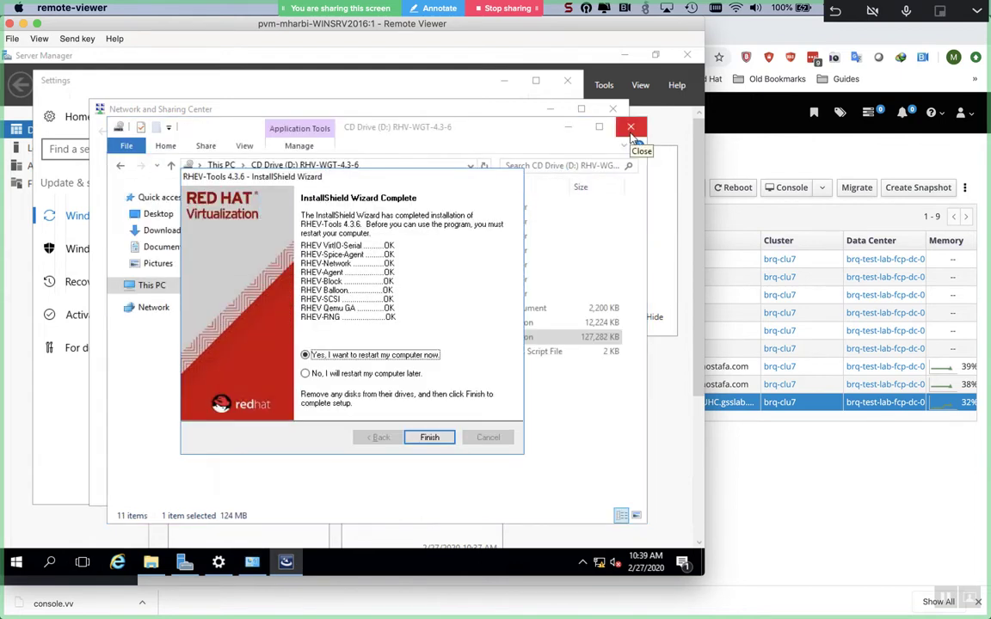
{"action": "left_click", "coordinate": [630, 128]}
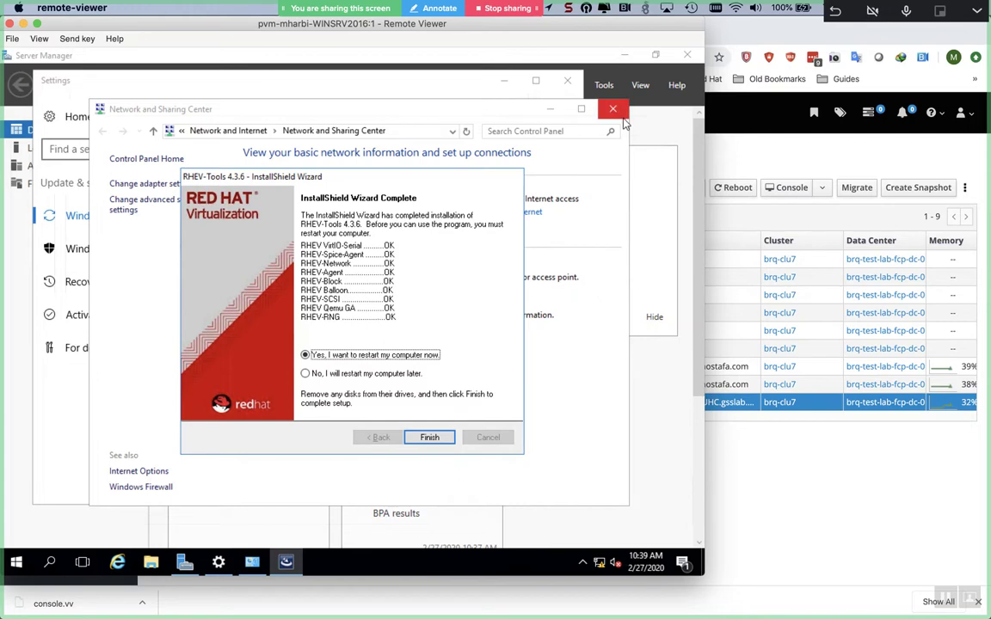
{"action": "left_click", "coordinate": [621, 114]}
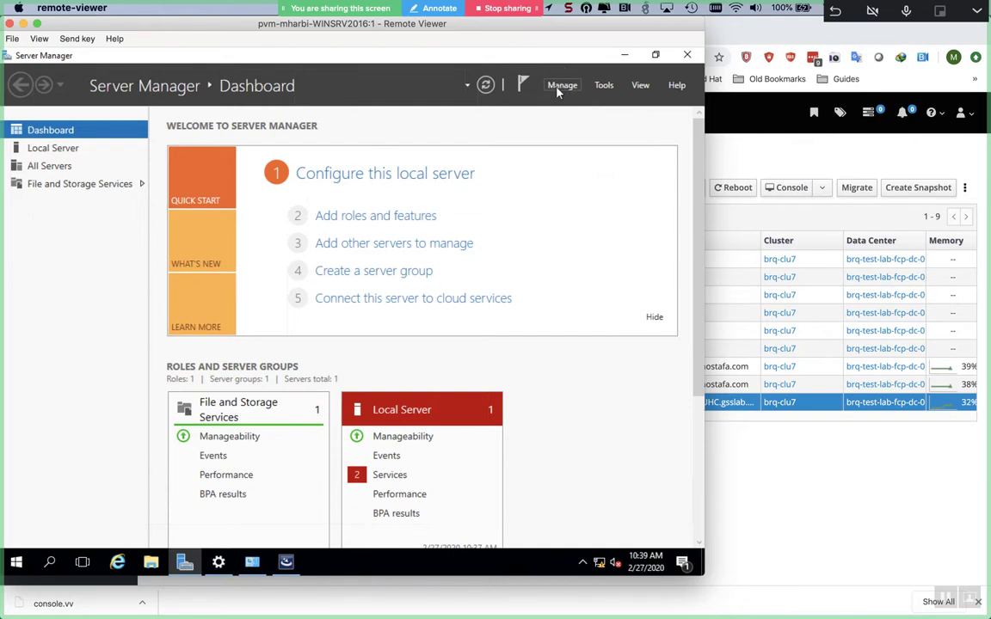
- Show Server Manager's Local Server page with the WORKGROUP and Windows Server 2016 properties
{"action": "left_click", "coordinate": [559, 87]}
{"action": "left_click", "coordinate": [558, 88]}
{"action": "left_click", "coordinate": [559, 87]}
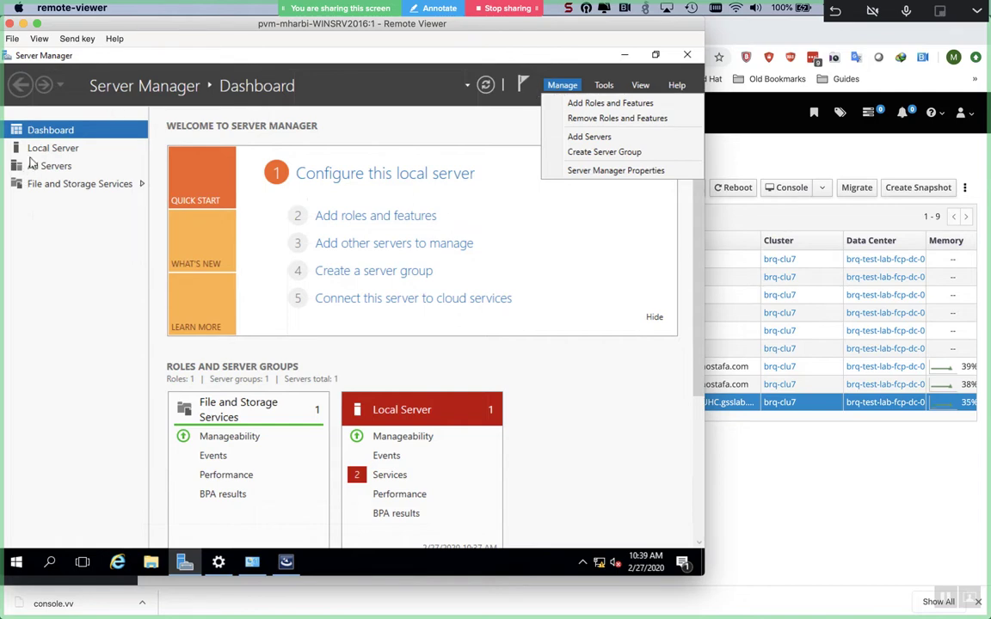
{"action": "left_click", "coordinate": [35, 154]}
{"action": "left_click", "coordinate": [35, 153]}
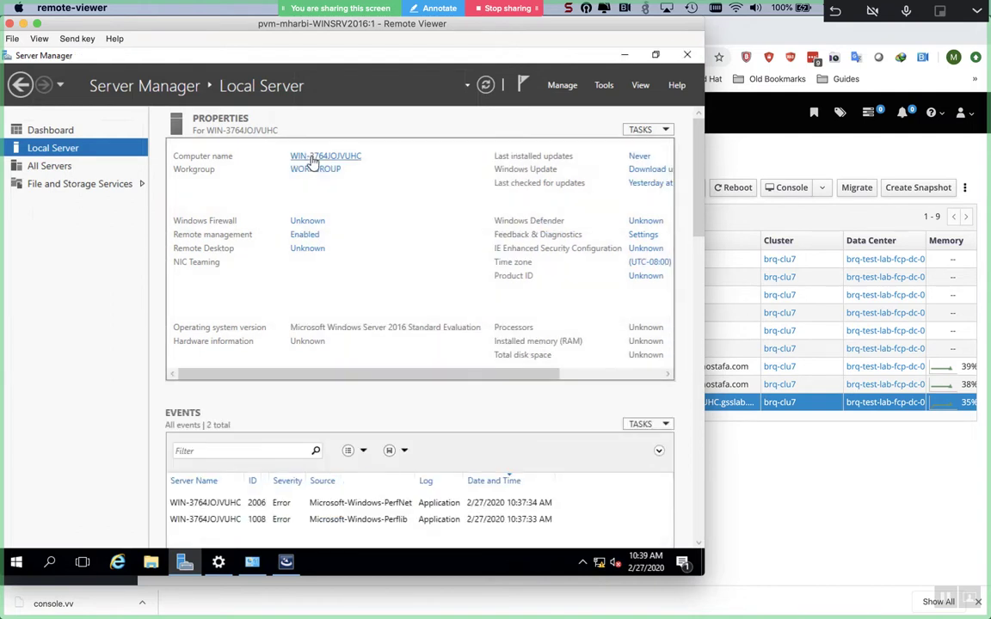
- Change the computer name to adsrv in System Properties and choose Restart Later
{"action": "left_click", "coordinate": [312, 158]}
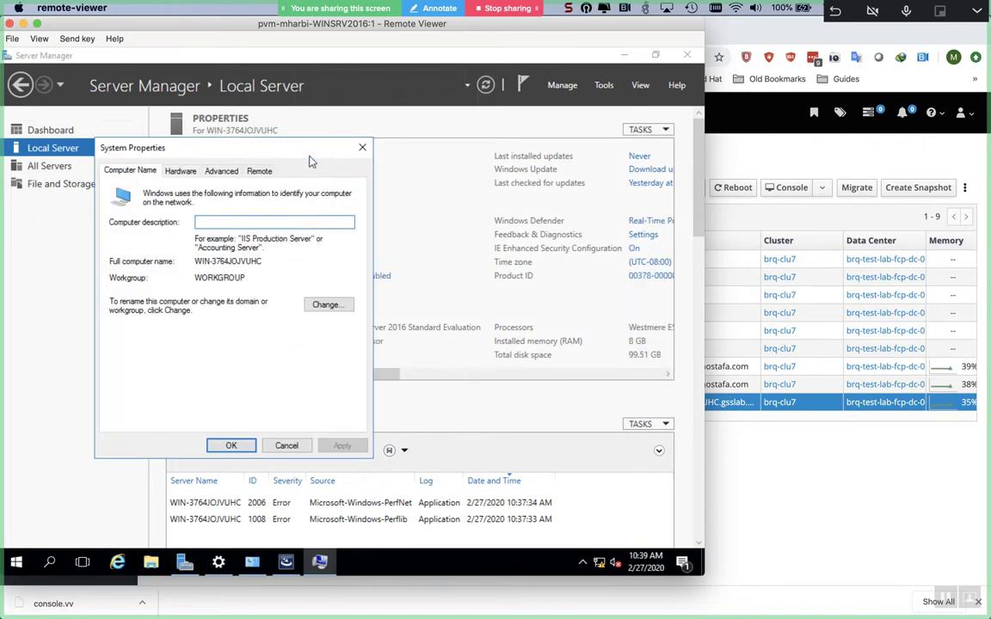
{"action": "left_click", "coordinate": [317, 315]}
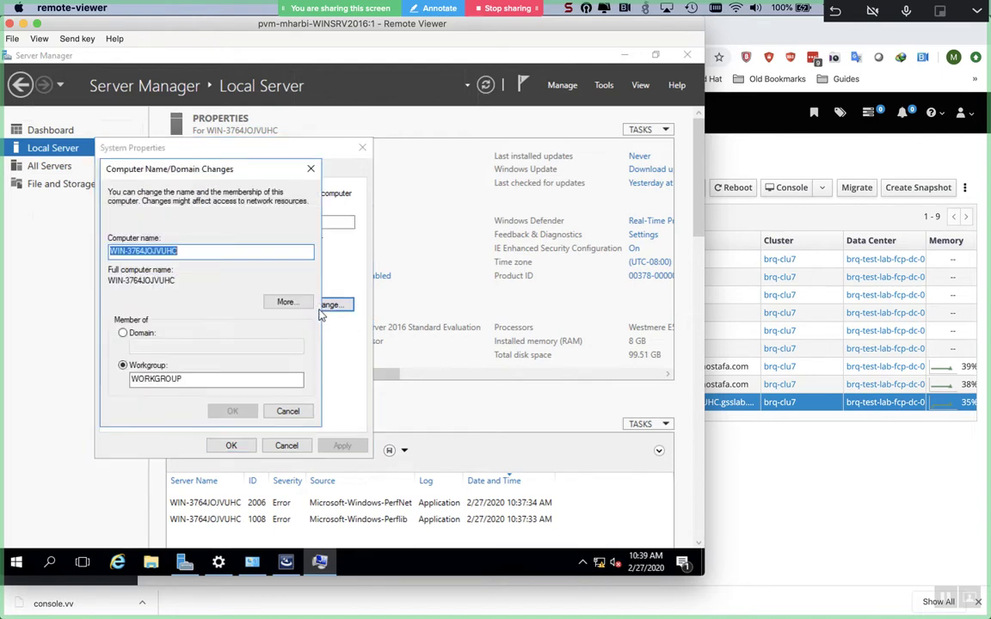
{"action": "type", "text": "a"}
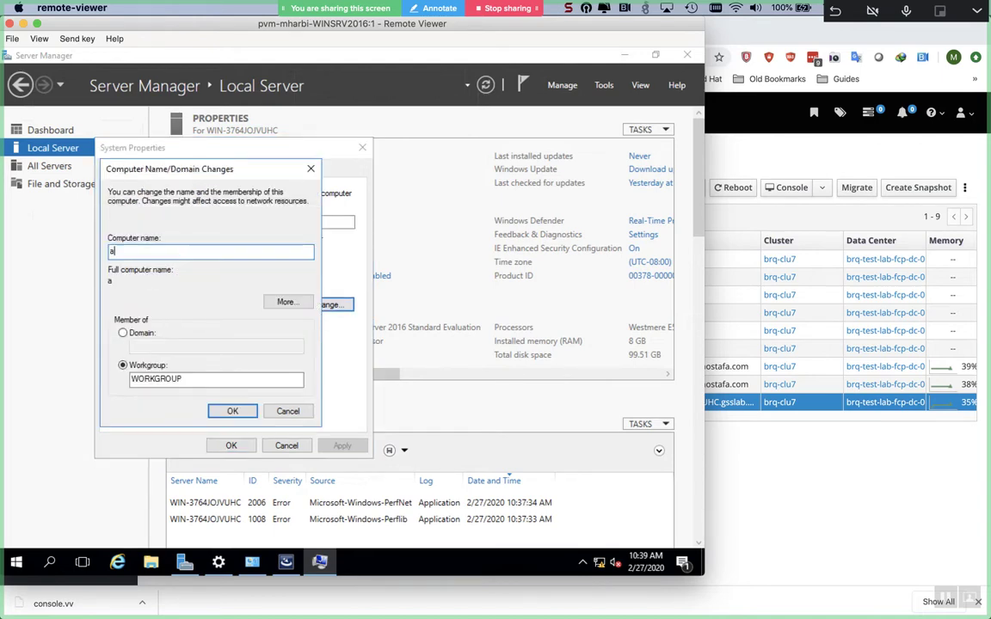
{"action": "type", "text": "dsrv"}
{"action": "left_click", "coordinate": [232, 412]}
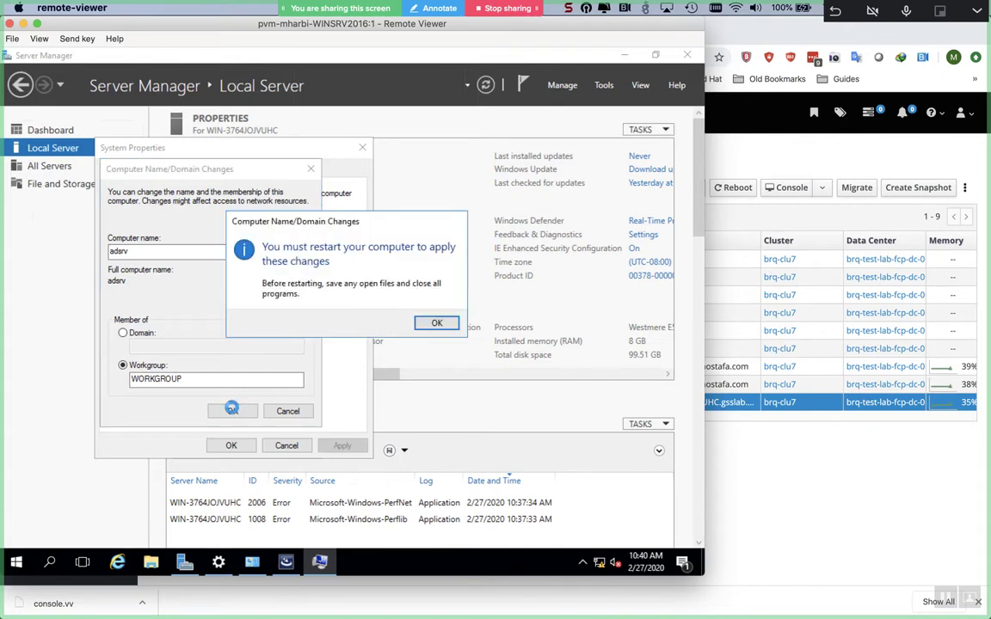
{"action": "left_click", "coordinate": [423, 325]}
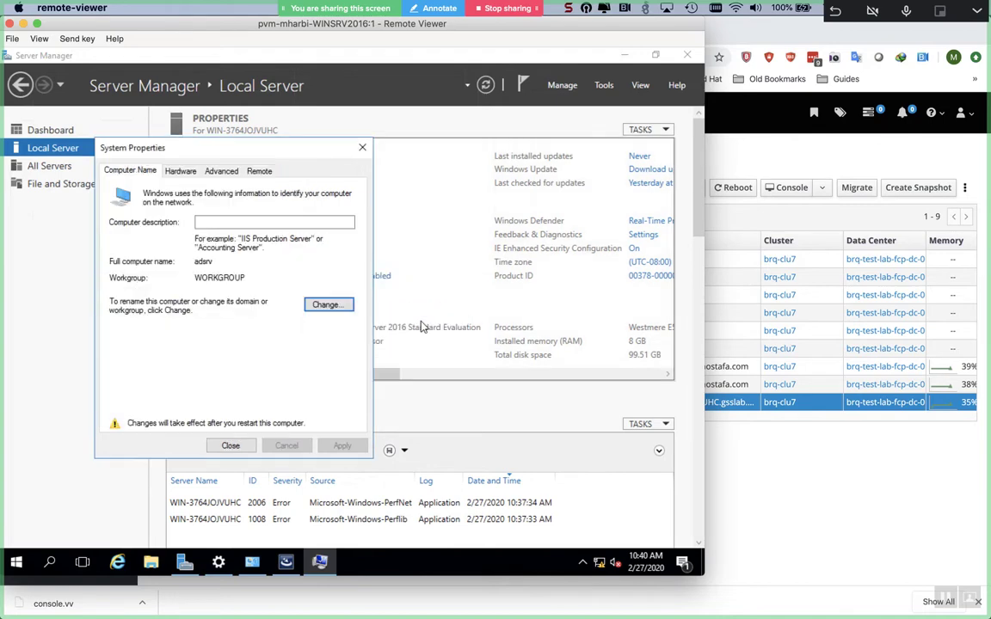
{"action": "left_click", "coordinate": [227, 447]}
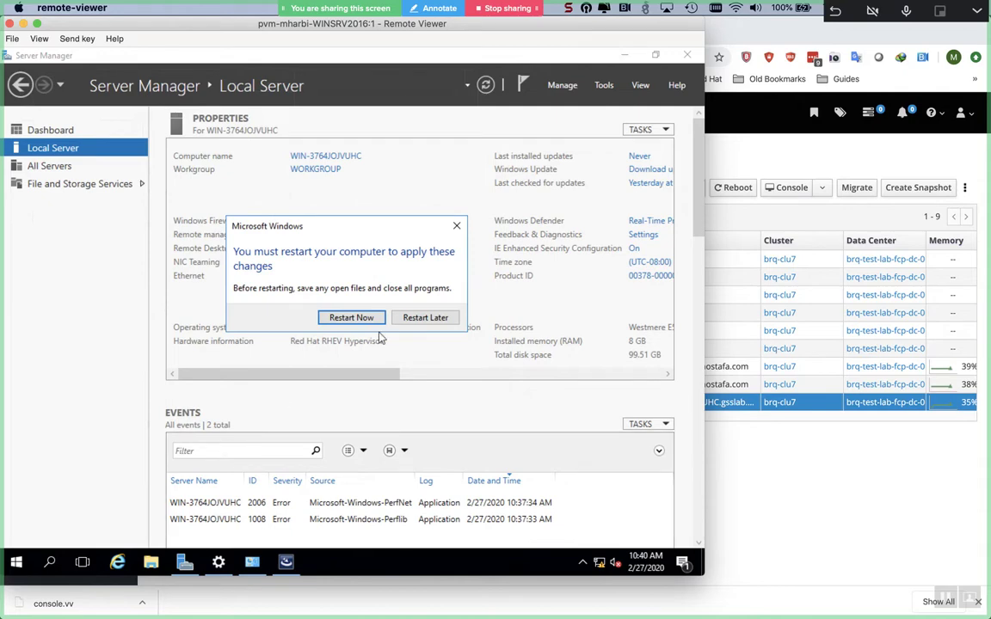
{"action": "left_click", "coordinate": [425, 318]}
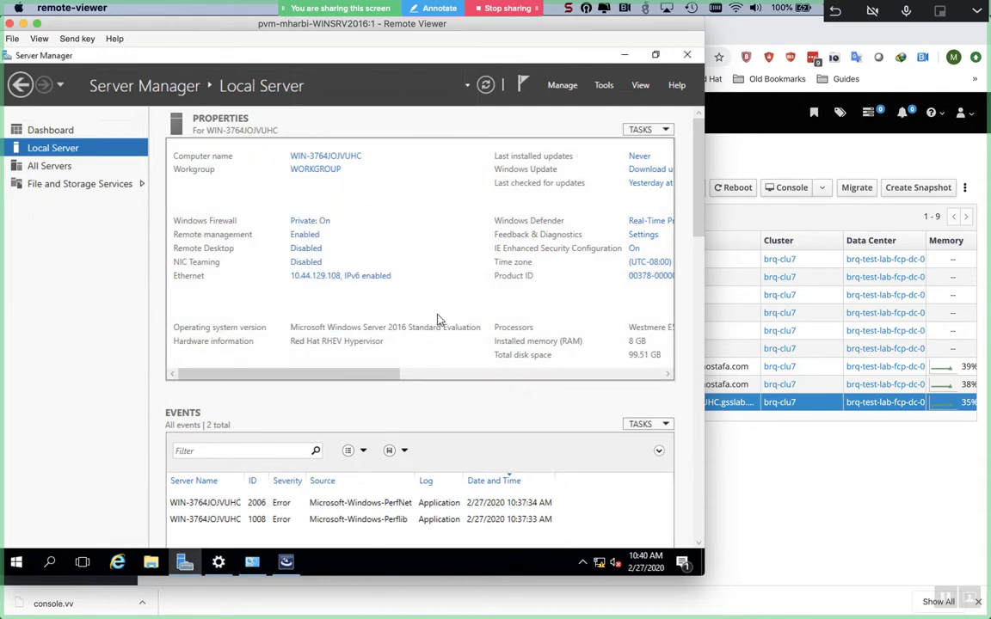
- Finish the RHEV-Tools installer with 'No, I will restart my computer later' selected
{"action": "left_click", "coordinate": [287, 562]}
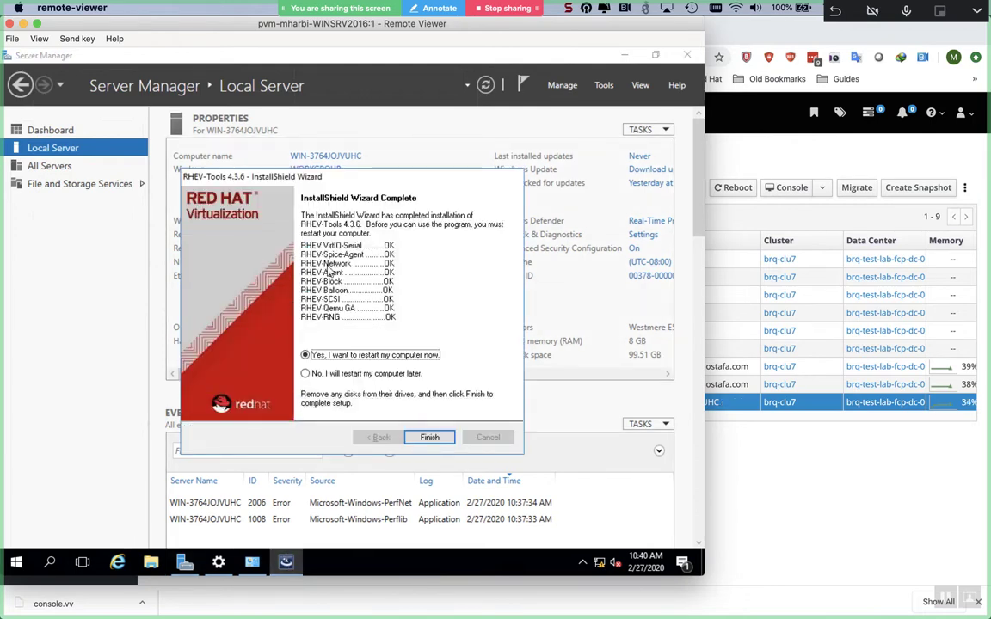
{"action": "left_click", "coordinate": [325, 375]}
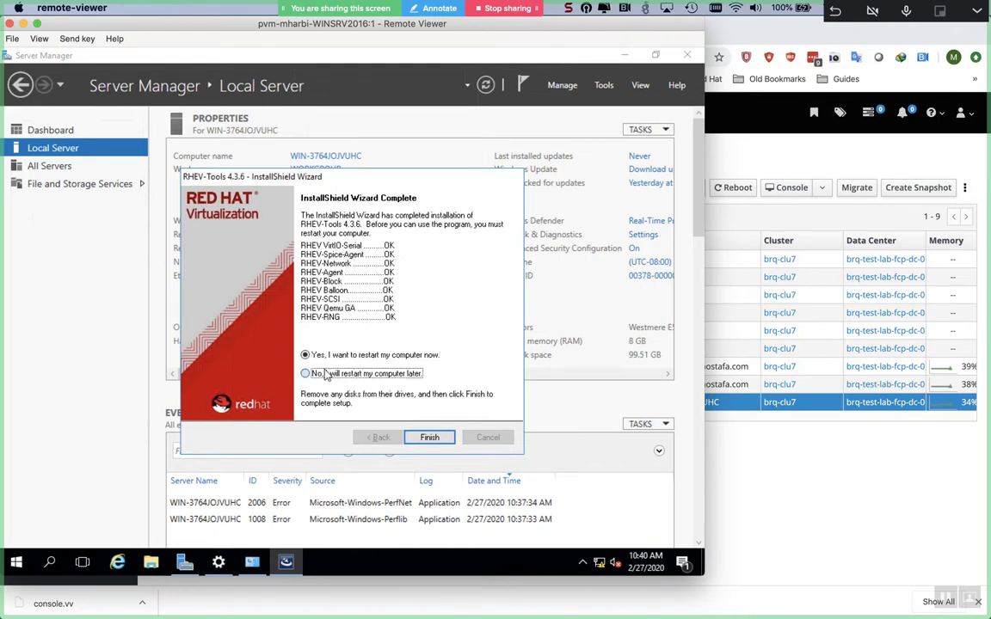
{"action": "left_click", "coordinate": [428, 436]}
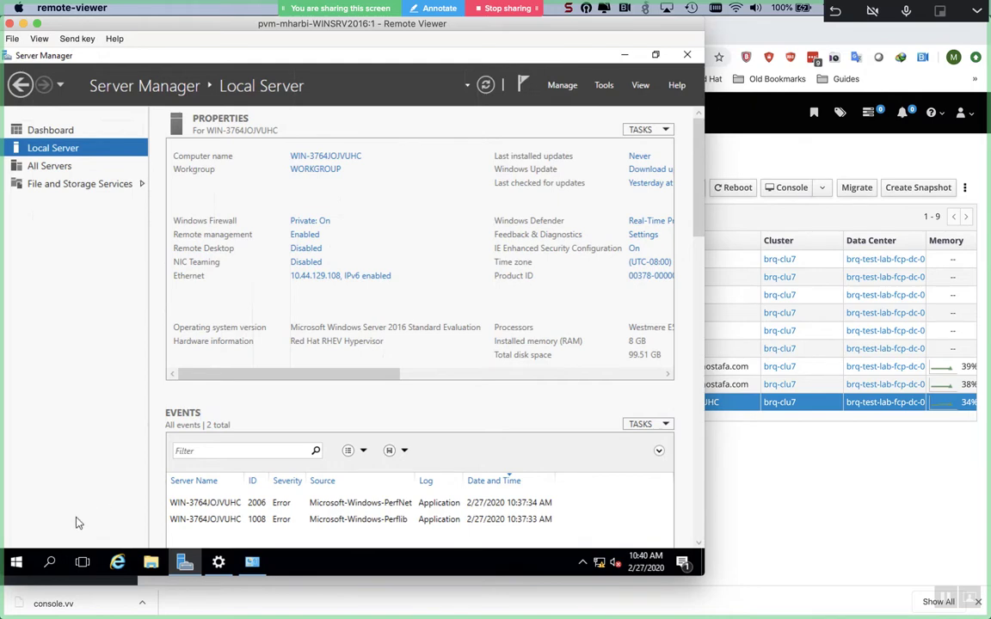
{"action": "left_click", "coordinate": [26, 557]}
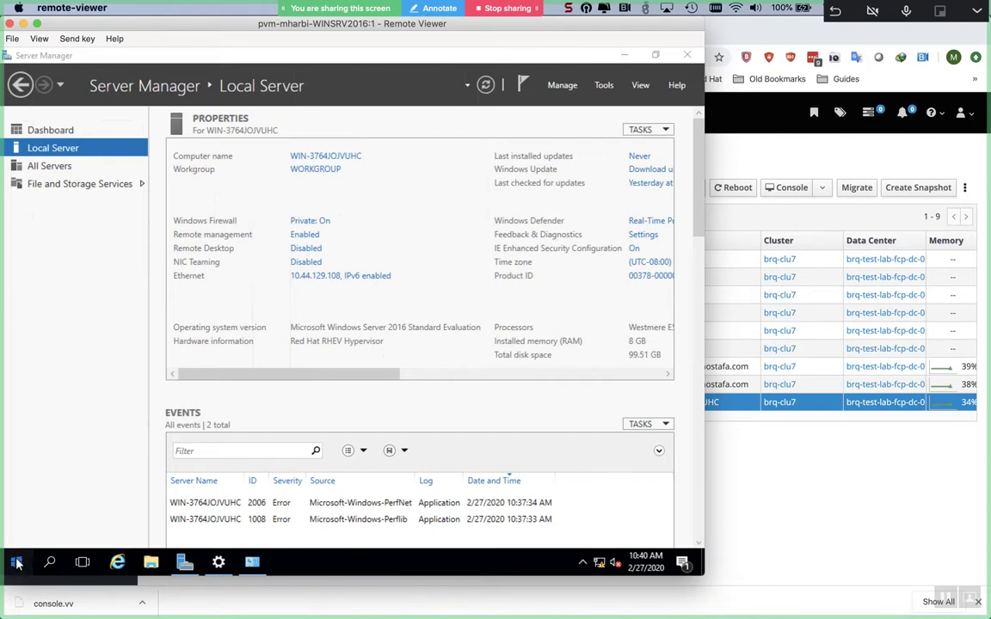
- Restart the server from Start > Power, keeping the reason Other (Unplanned)
{"action": "left_click", "coordinate": [17, 564]}
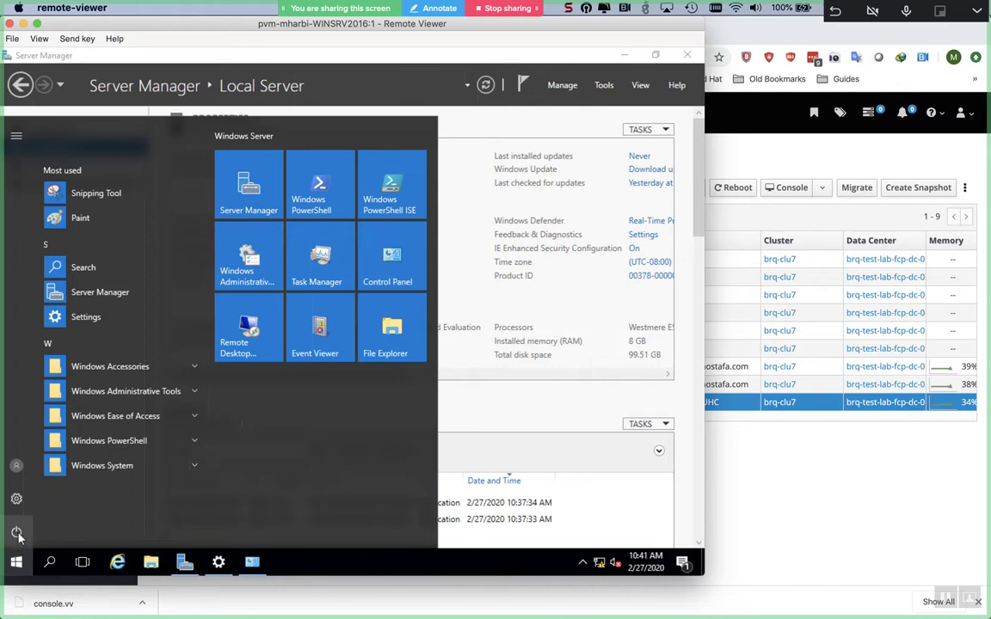
{"action": "left_click", "coordinate": [16, 533]}
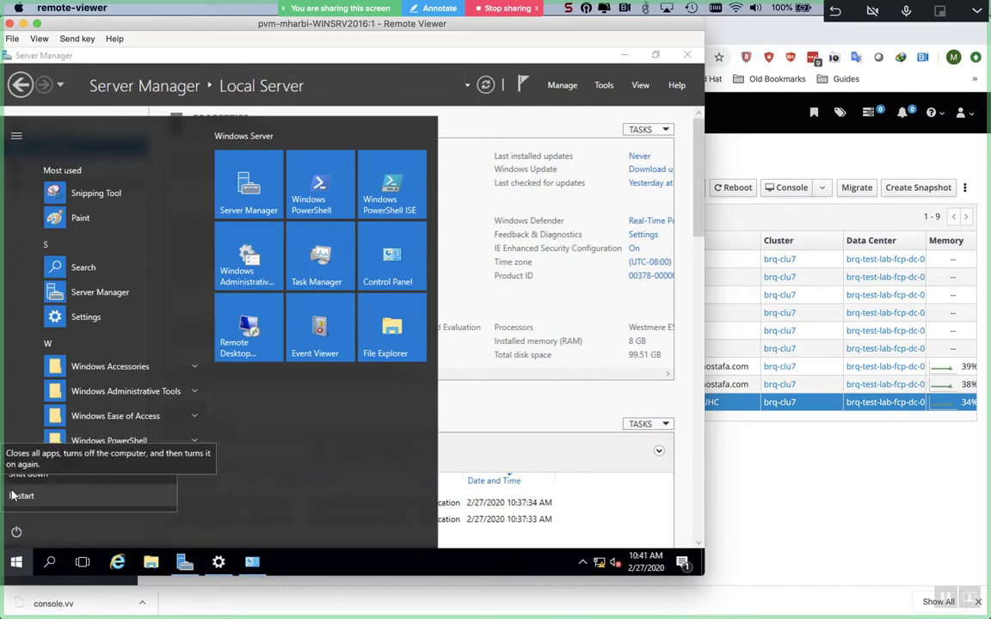
{"action": "left_click", "coordinate": [22, 497]}
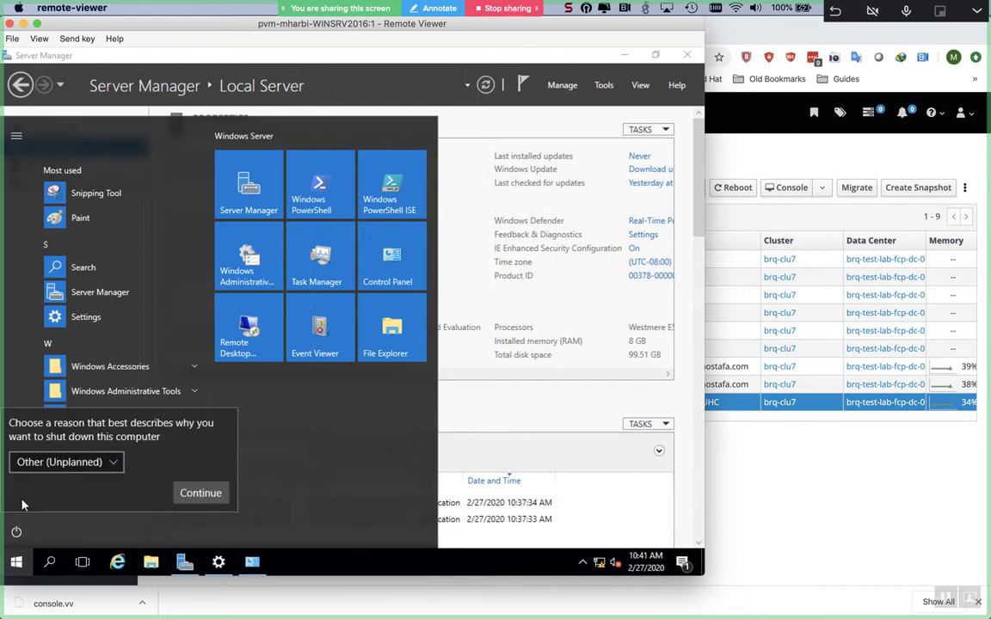
{"action": "left_click", "coordinate": [195, 495]}
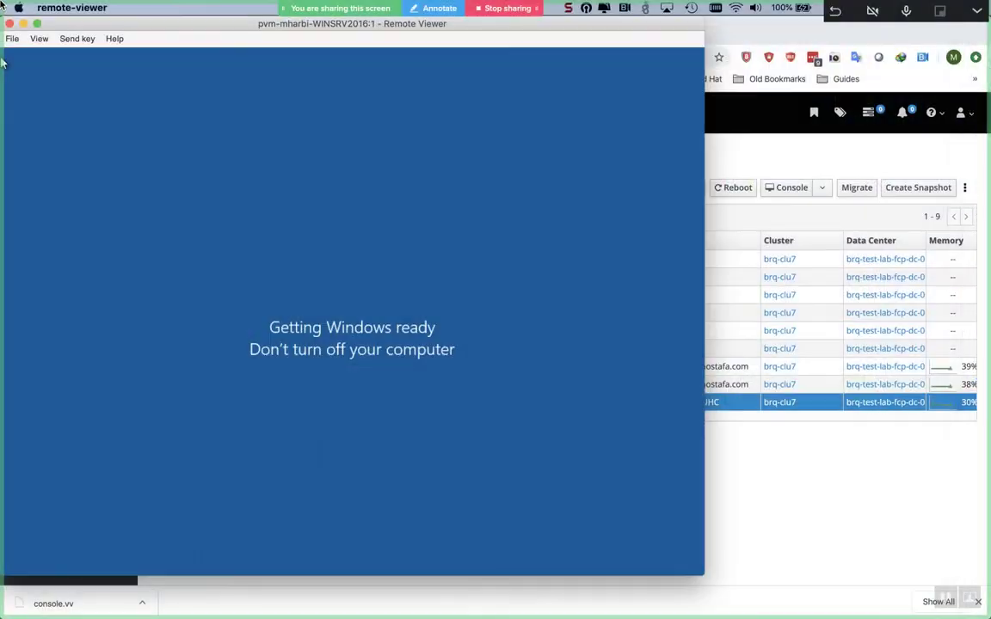
- Leave Launchpad and open a new iTerm2 tab
{"action": "mouse_move", "coordinate": [3, 5]}
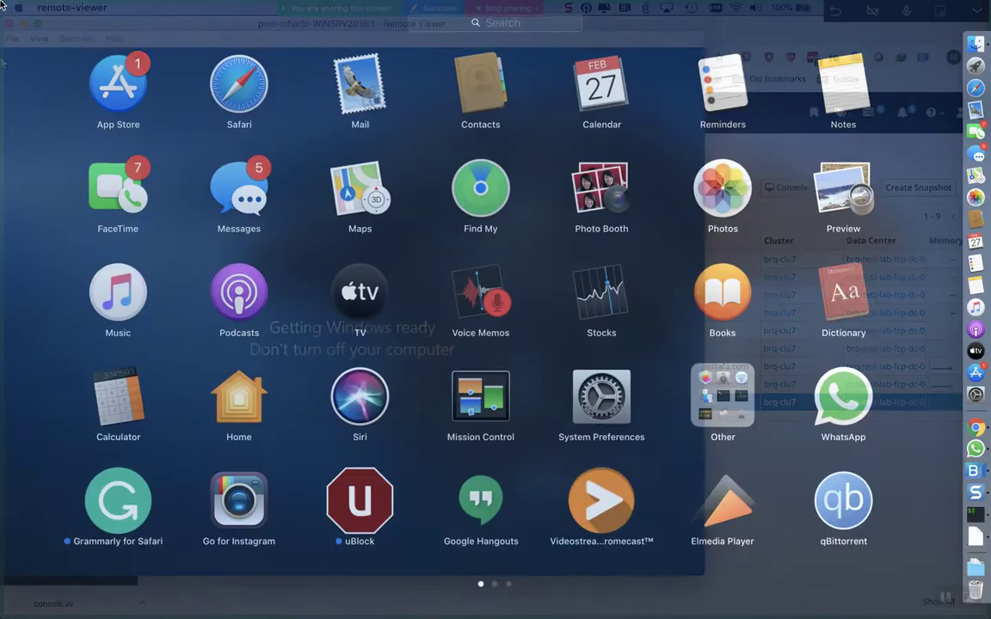
{"action": "left_click", "coordinate": [100, 250]}
{"action": "key", "text": "super+Tab"}
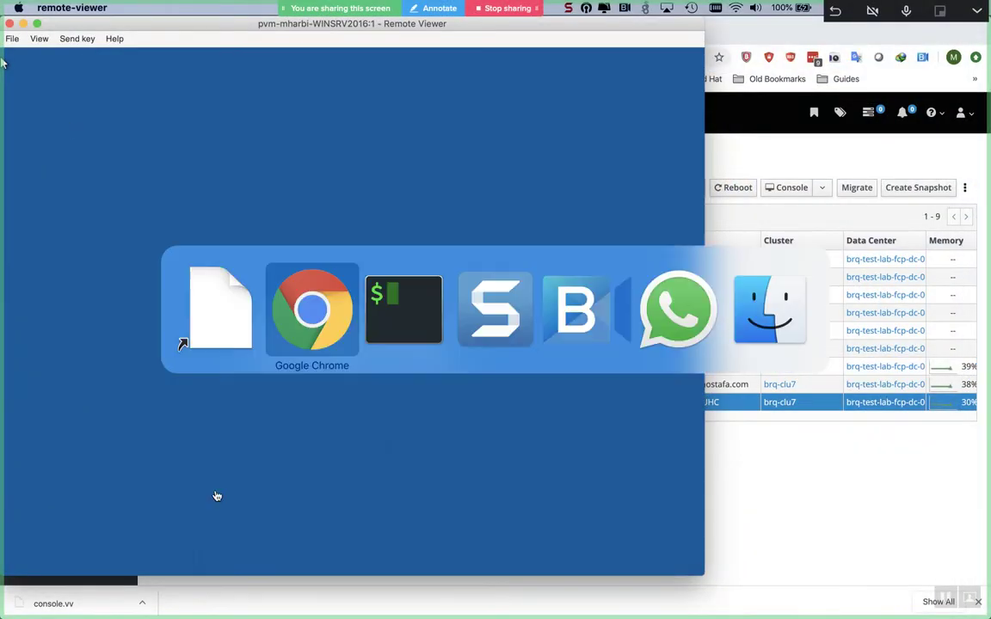
{"action": "key", "text": "super+Tab"}
{"action": "key", "text": "super+t"}
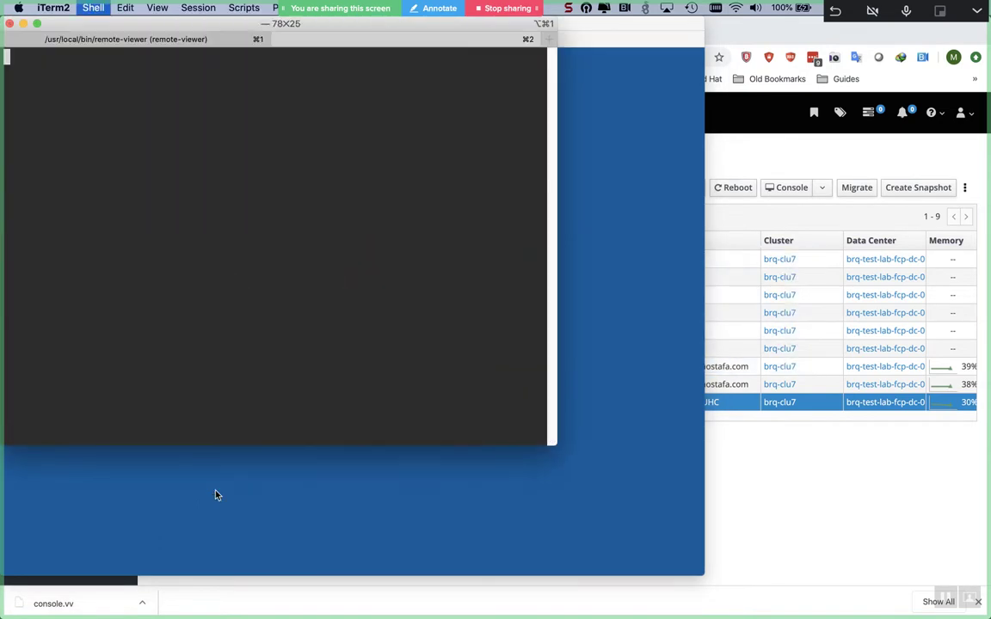
{"action": "key", "text": "Return"}
{"action": "key", "text": "Return"}
- SSH as root to idm-01 at 10.44.129.132, accepting its host key and entering the password
{"action": "type", "text": "ssh root@10.44."}
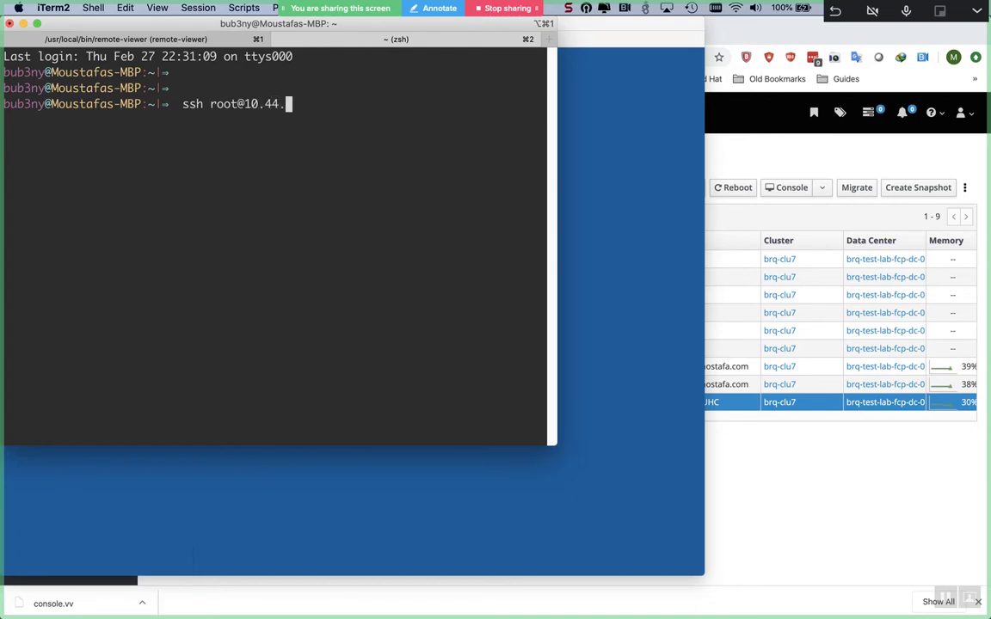
{"action": "left_click", "coordinate": [832, 543]}
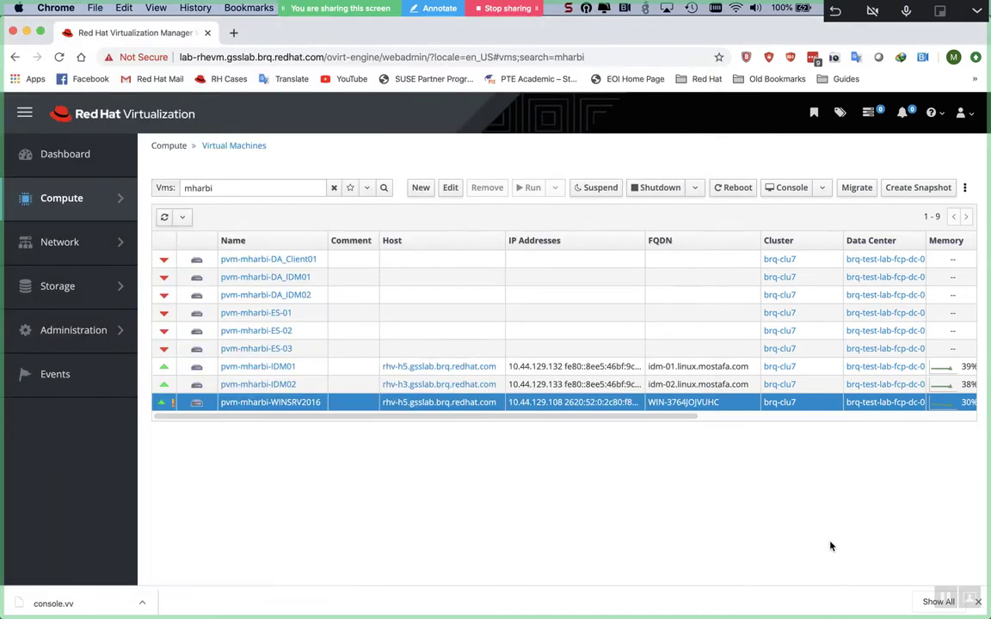
{"action": "key", "text": "super+Tab"}
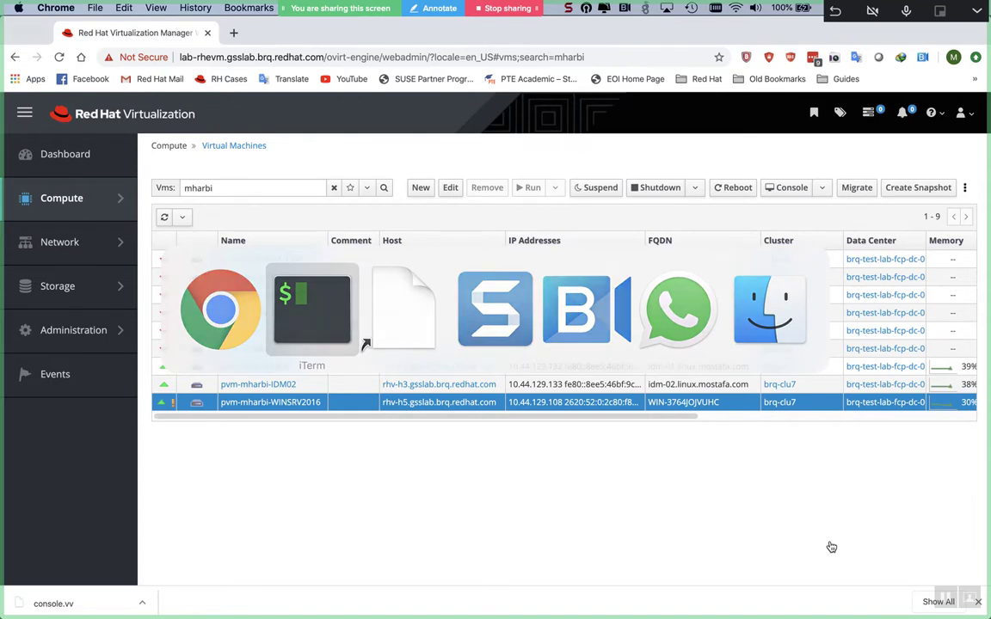
{"action": "type", "text": "129"}
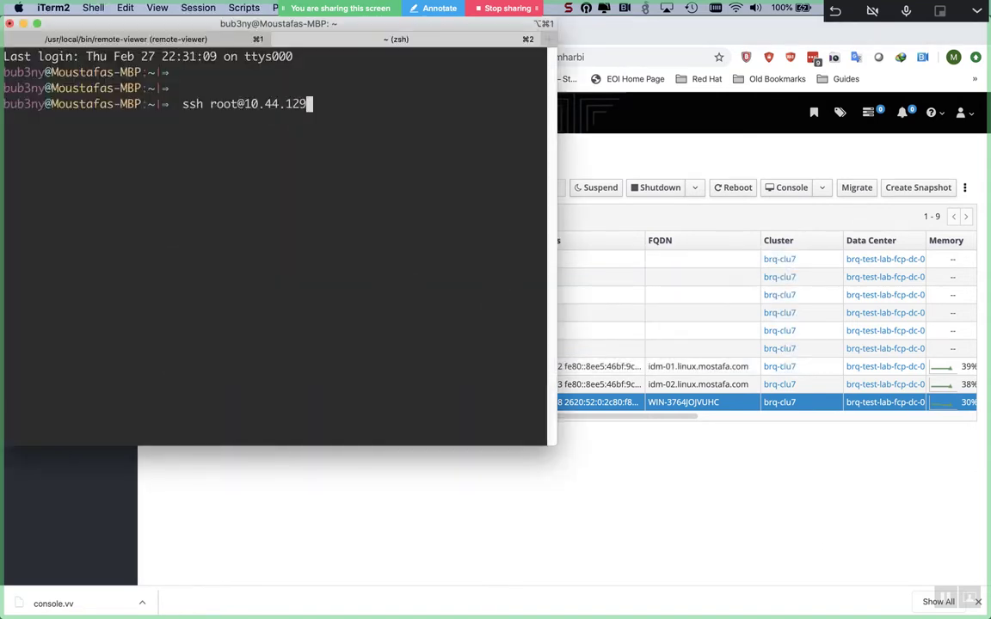
{"action": "type", "text": ".13"}
{"action": "type", "text": "2"}
{"action": "key", "text": "Return"}
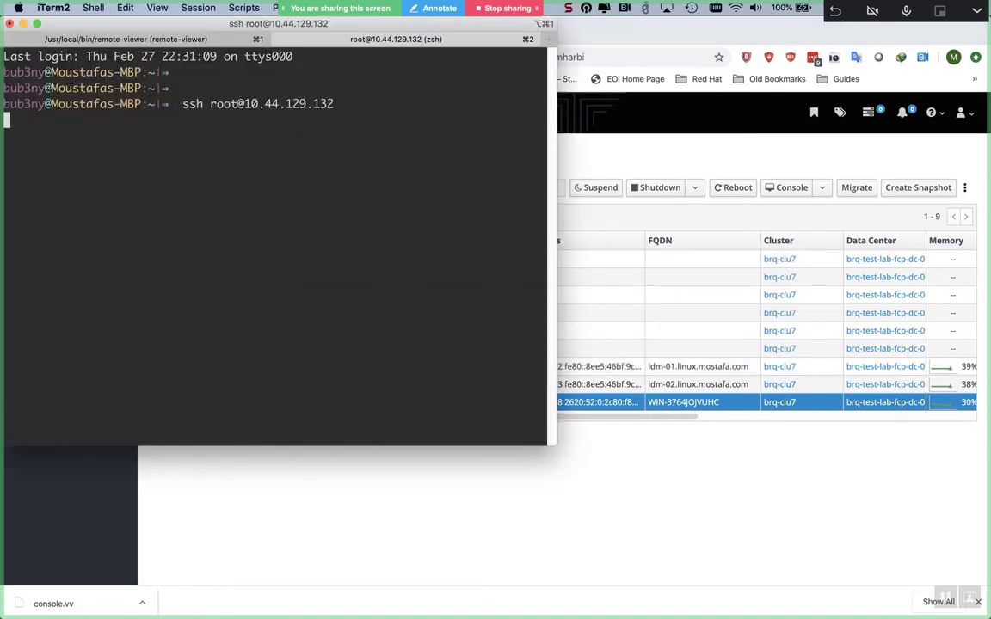
{"action": "type", "text": "yes"}
{"action": "key", "text": "Return"}
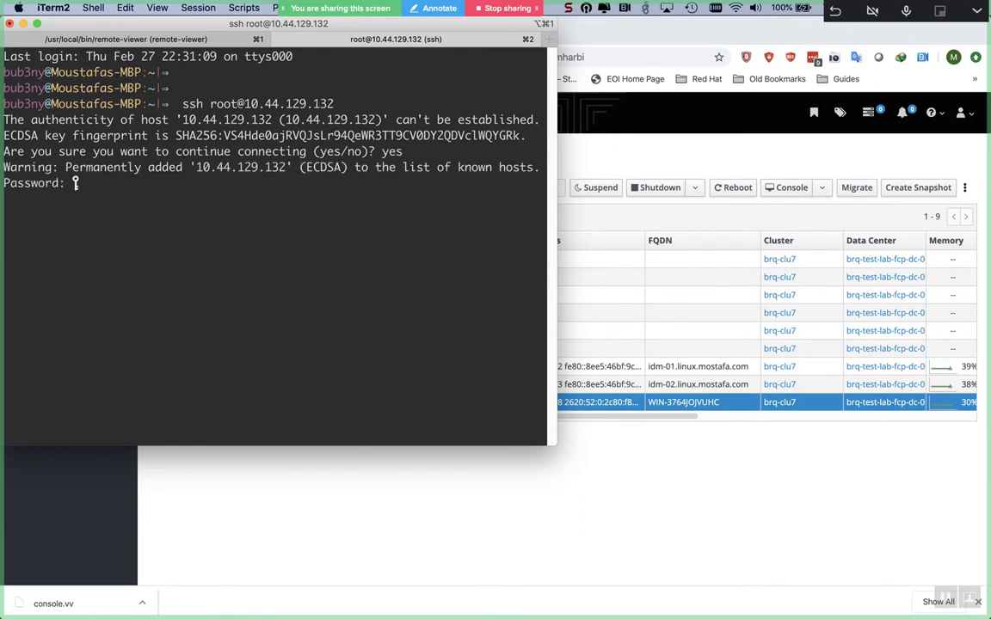
{"action": "key", "text": "Return"}
{"action": "key", "text": "Return"}
{"action": "key", "text": "Return"}
- SSH as root to idm-02 at 10.44.129.133 in a new tab, then return to tab 2
{"action": "key", "text": "super+t"}
{"action": "type", "text": "ssh root"}
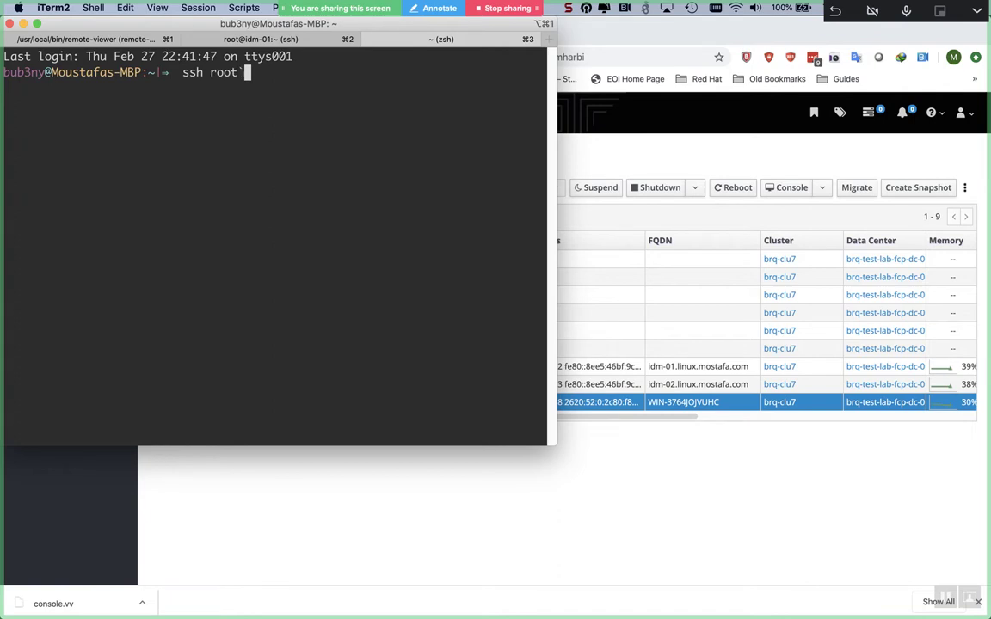
{"action": "type", "text": "@10.44.129.133"}
{"action": "key", "text": "Return"}
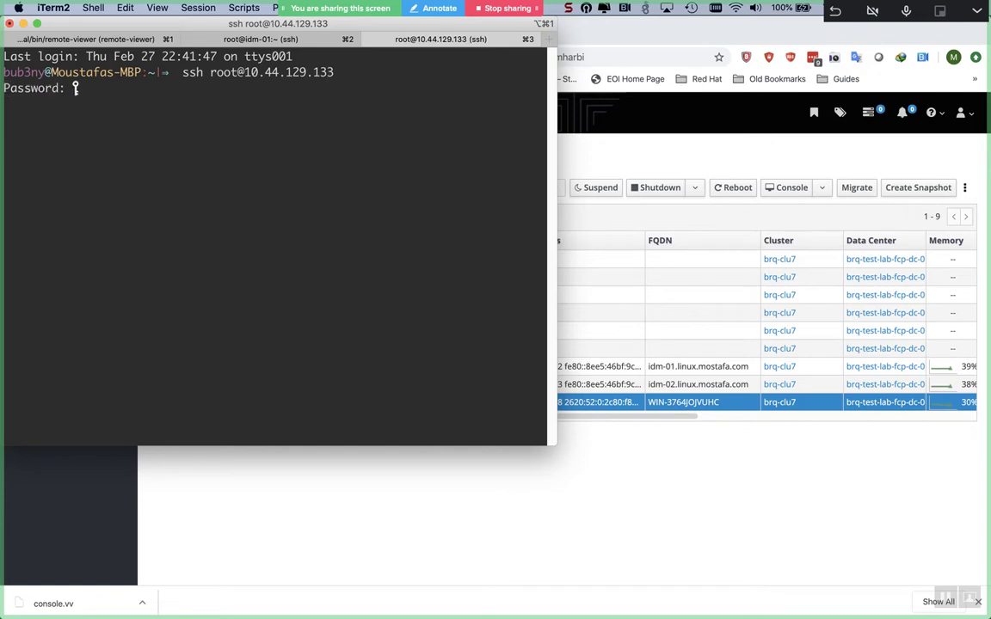
{"action": "key", "text": "Return"}
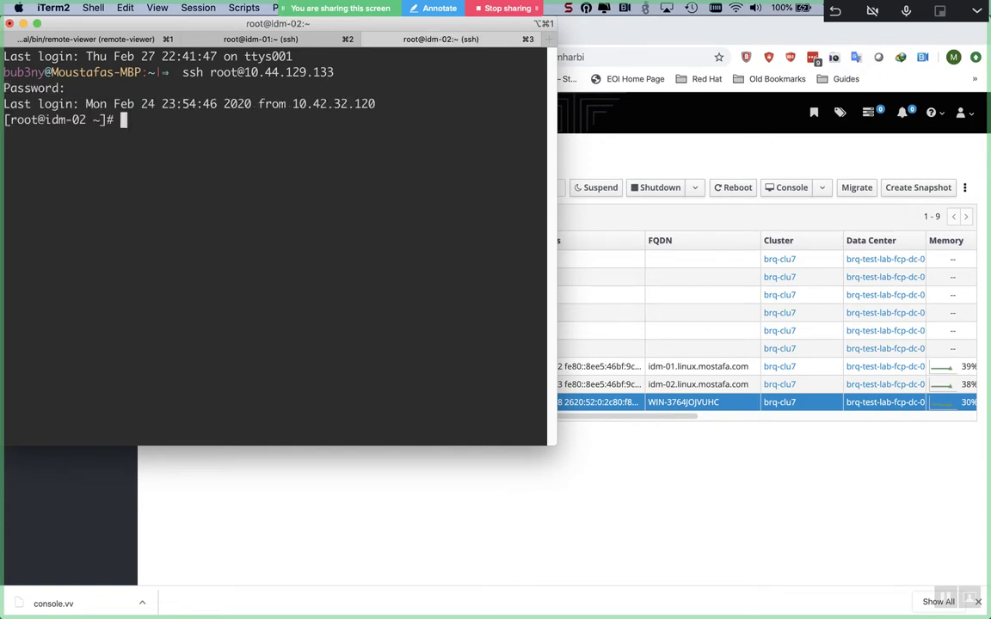
{"action": "key", "text": "Return"}
{"action": "key", "text": "Return"}
{"action": "key", "text": "super+2"}
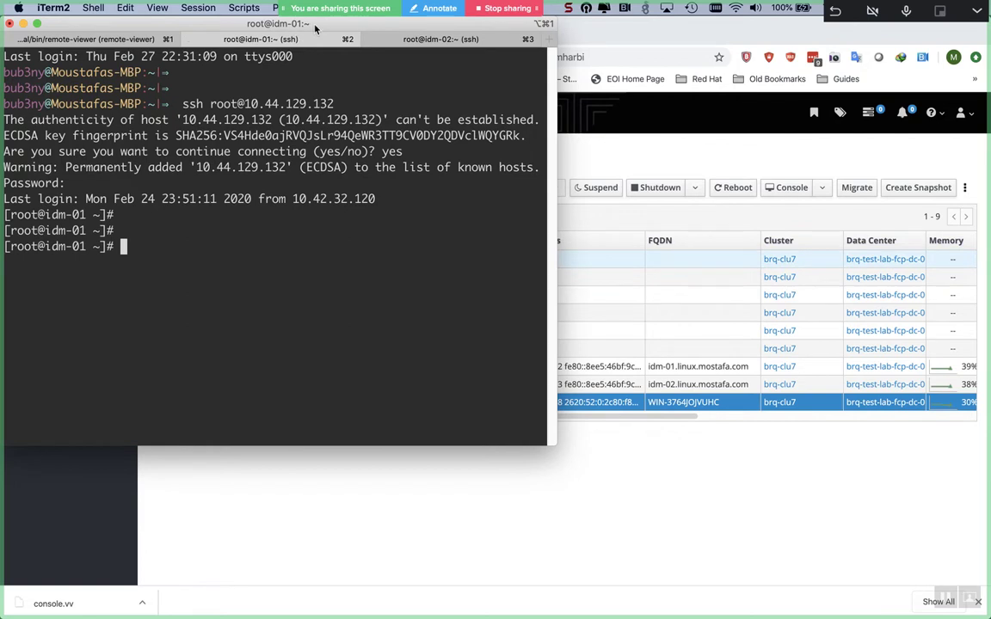
- Maximize the terminal and run ipactl status on idm-01
{"action": "double_click", "coordinate": [285, 26]}
{"action": "type", "text": "ipa"}
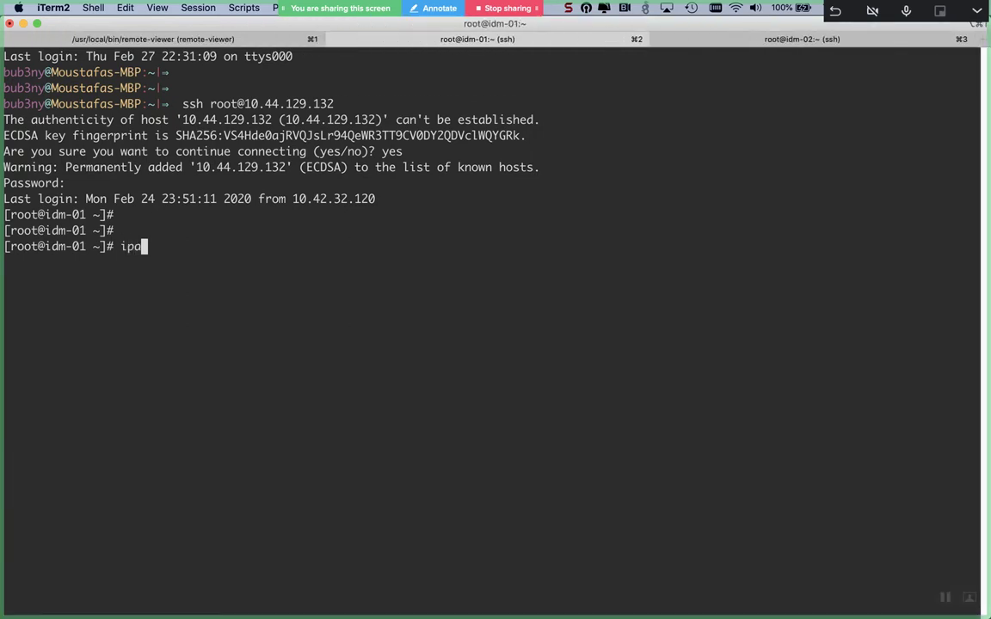
{"action": "type", "text": "ctl status"}
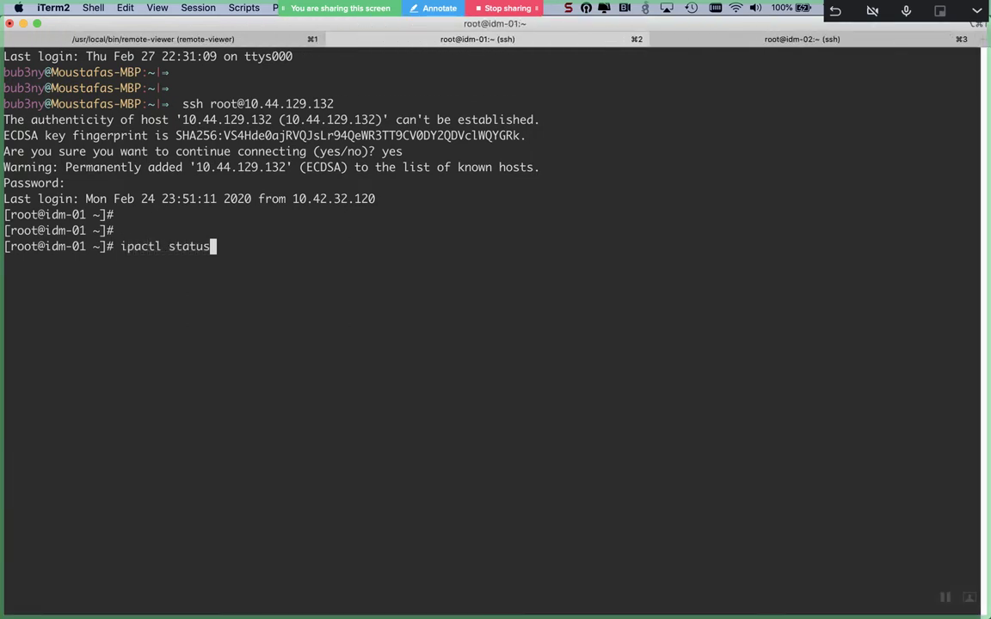
{"action": "key", "text": "ctrl+l"}
{"action": "key", "text": "Return"}
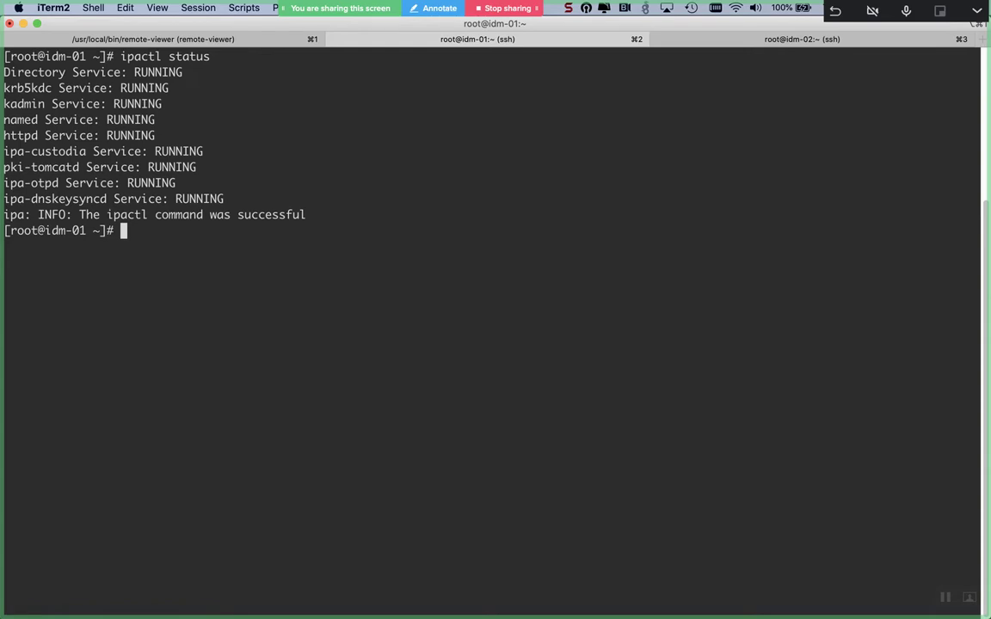
- Start ipactl restart on idm-01, then abandon it with Ctrl+C
{"action": "type", "text": "ipactl restart"}
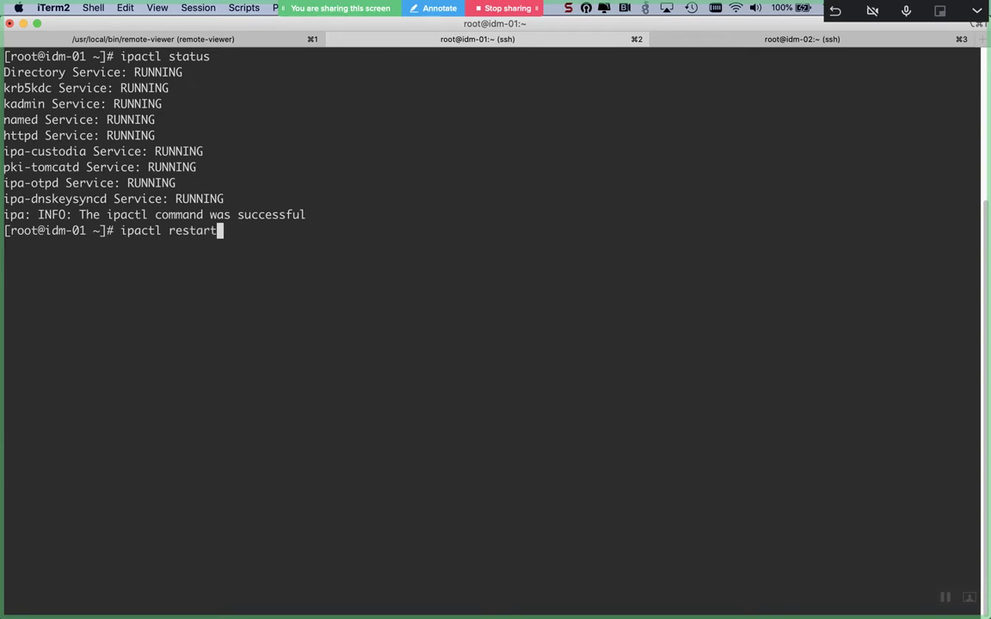
{"action": "key", "text": "ctrl+c"}
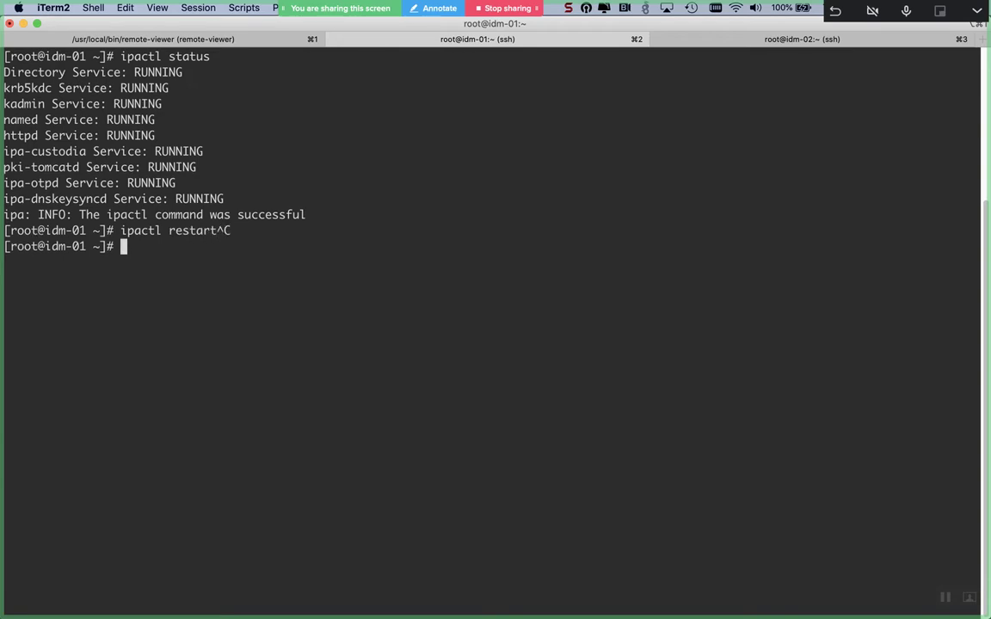
{"action": "key", "text": "Return"}
{"action": "key", "text": "Return"}
- Run ipactl status on idm-02 and confirm every IdM service is RUNNING
{"action": "key", "text": "super+Right"}
{"action": "key", "text": "super+Right"}
{"action": "key", "text": "super+Right"}
{"action": "key", "text": "super+Right"}
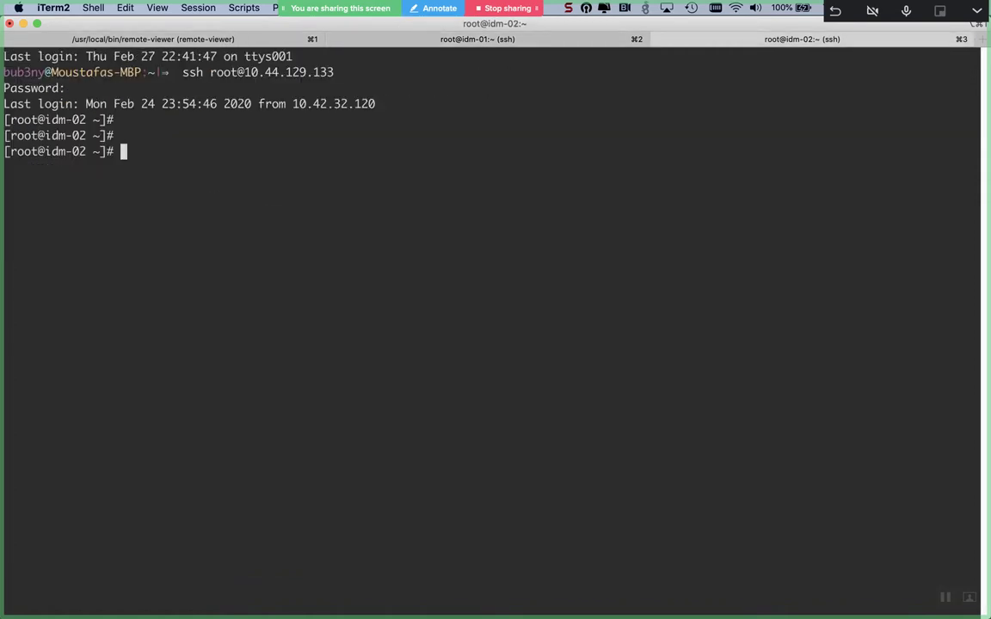
{"action": "key", "text": "Return"}
{"action": "type", "text": "i"}
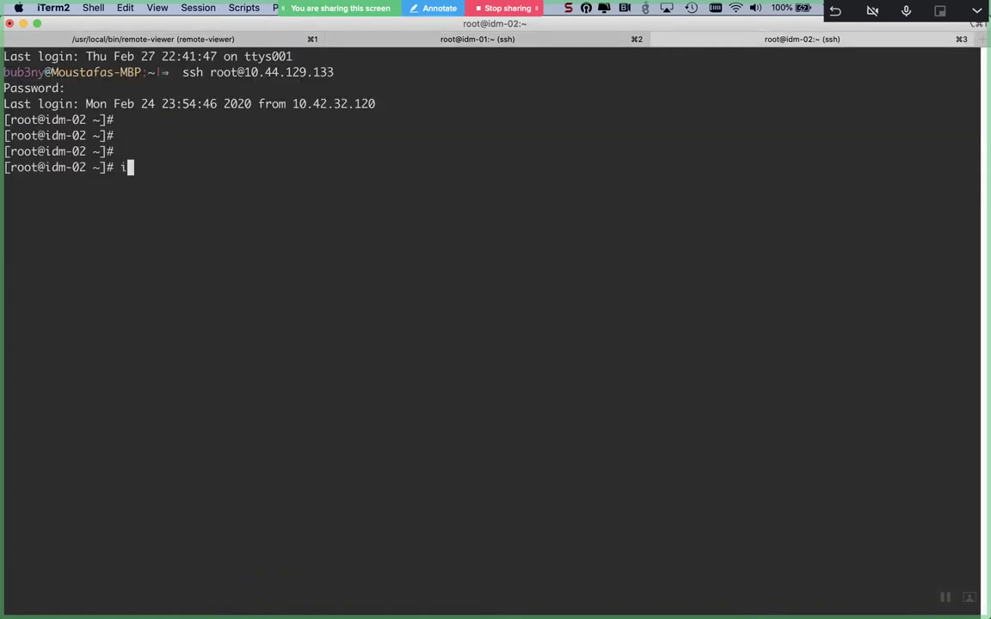
{"action": "type", "text": "pactl status"}
{"action": "key", "text": "Return"}
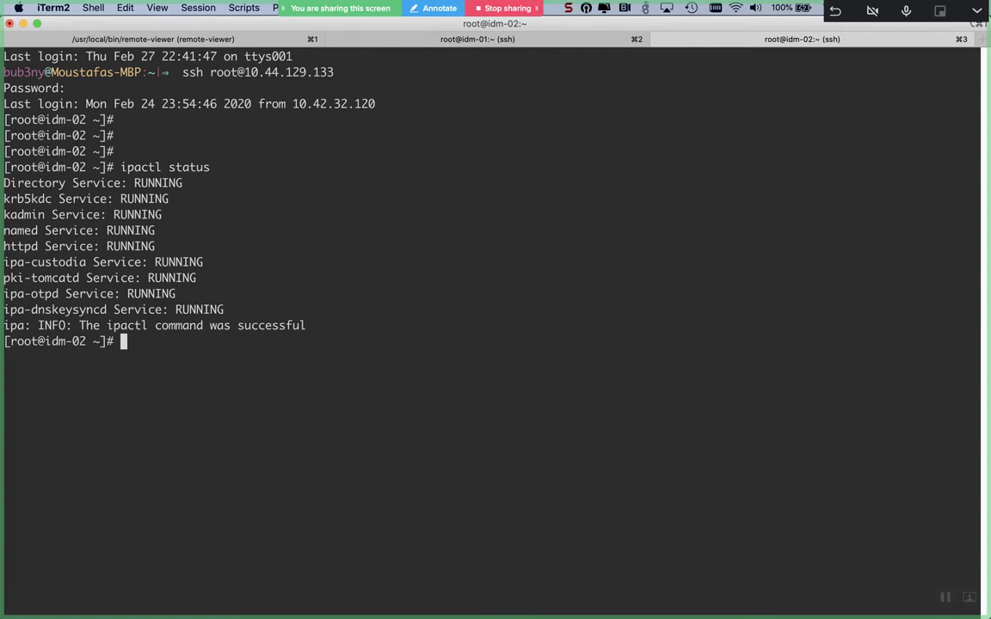
{"action": "key", "text": "Return"}
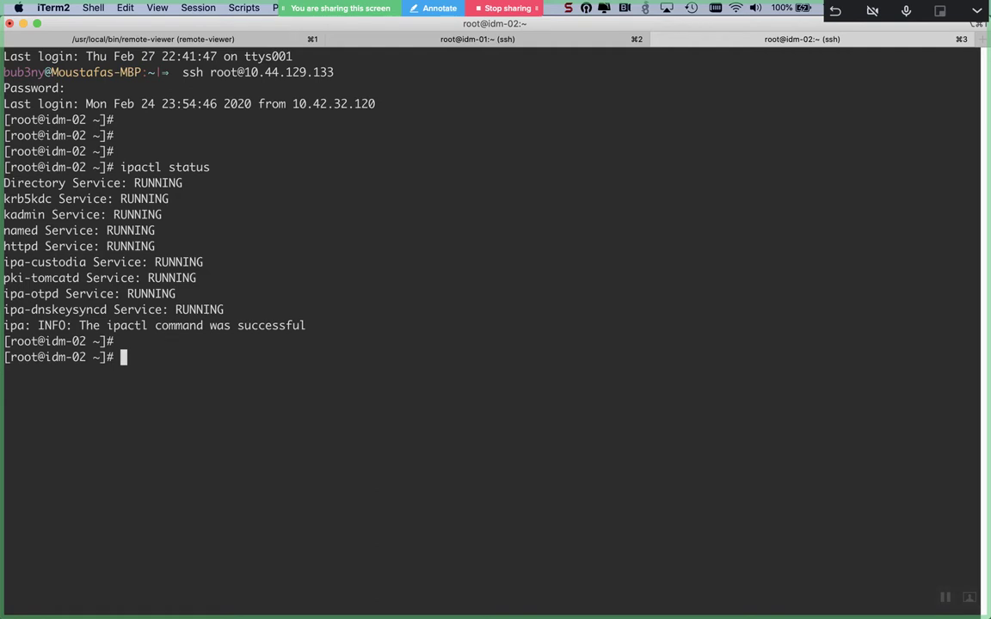
{"action": "key", "text": "super+Tab"}
{"action": "key", "text": "super+Tab"}
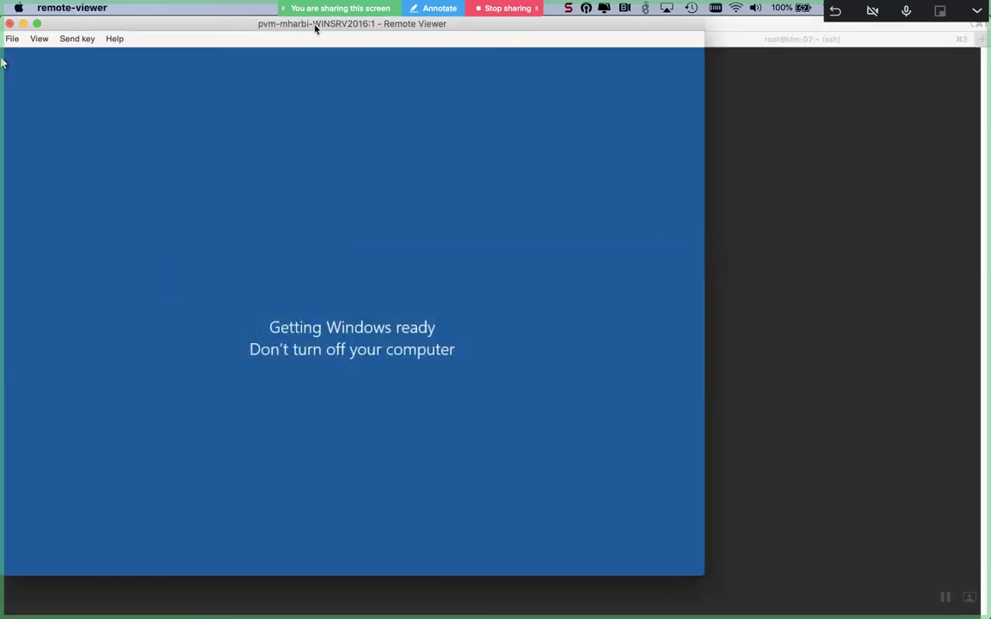
{"action": "key", "text": "super+Tab"}
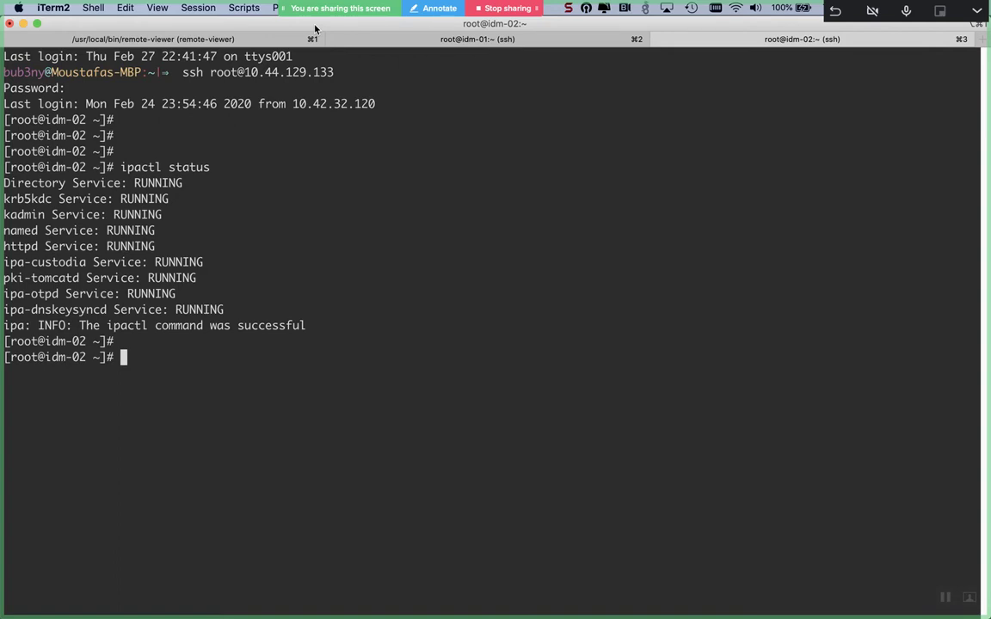
- Search Launchpad for 'notes' and launch Microsoft OneNote by mistake
{"action": "mouse_move", "coordinate": [2, 5]}
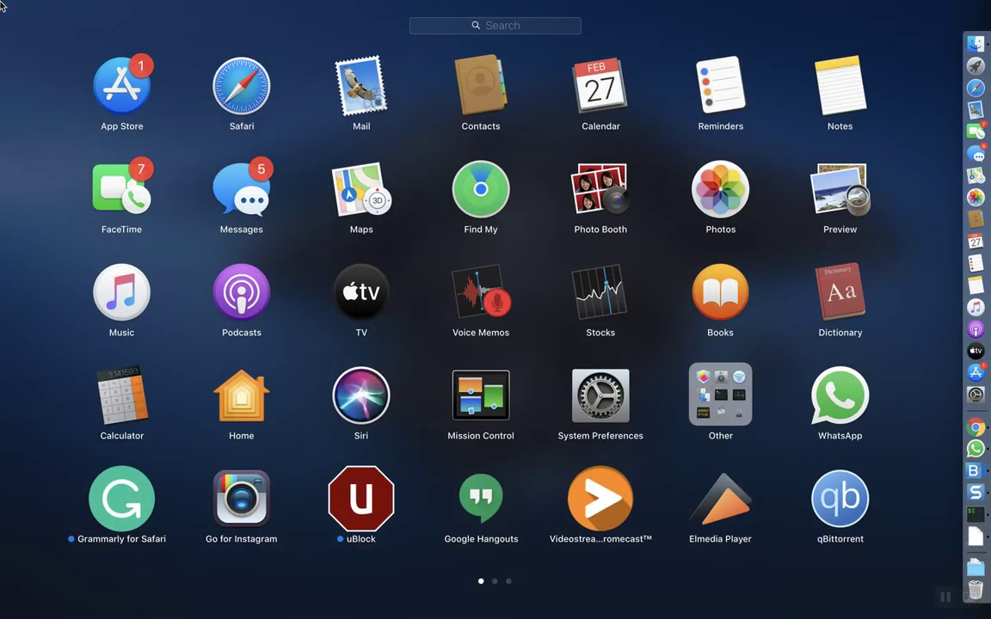
{"action": "type", "text": "notes"}
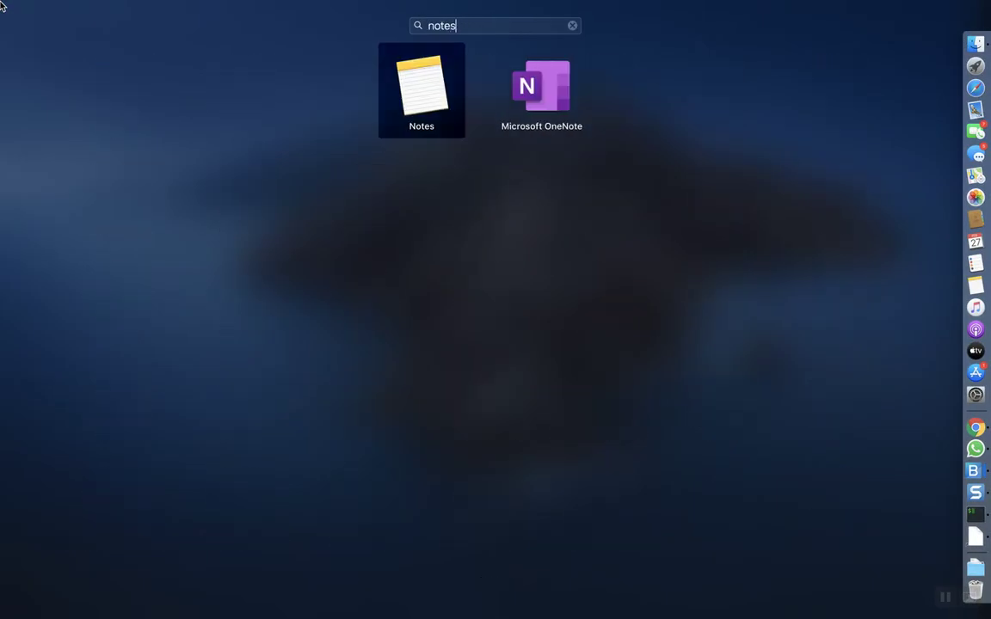
{"action": "key", "text": "BackSpace"}
{"action": "key", "text": "Right"}
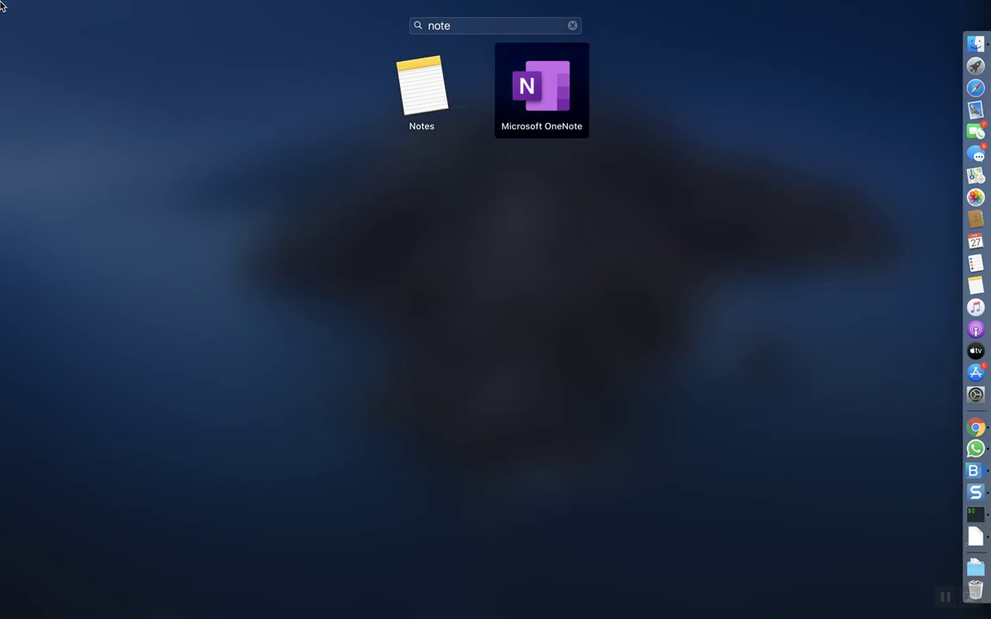
{"action": "key", "text": "Return"}
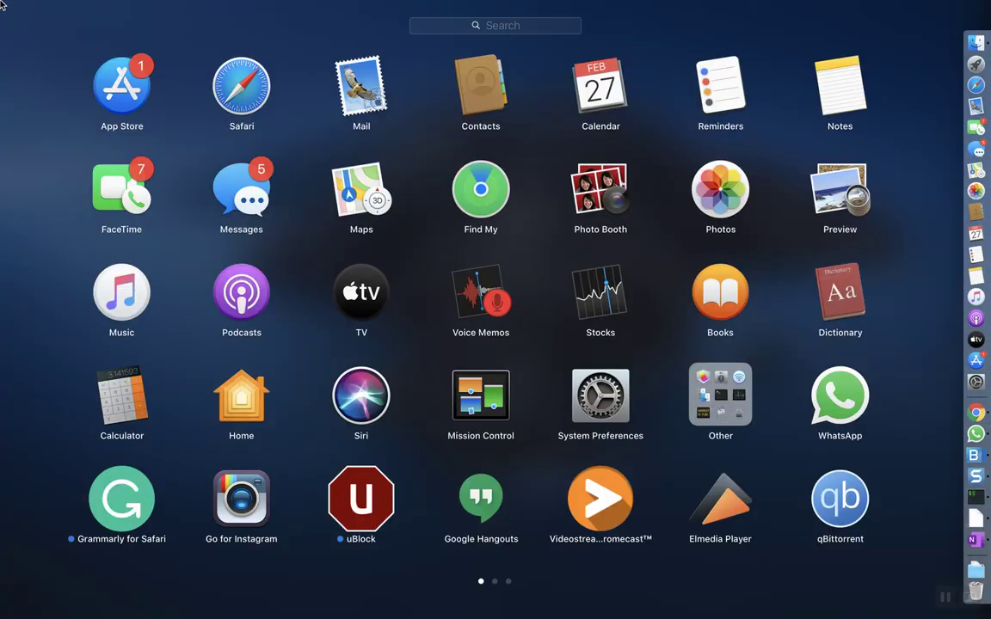
- Launch Microsoft Word via a 'word' search and create a Blank Document
{"action": "type", "text": "word"}
{"action": "key", "text": "Return"}
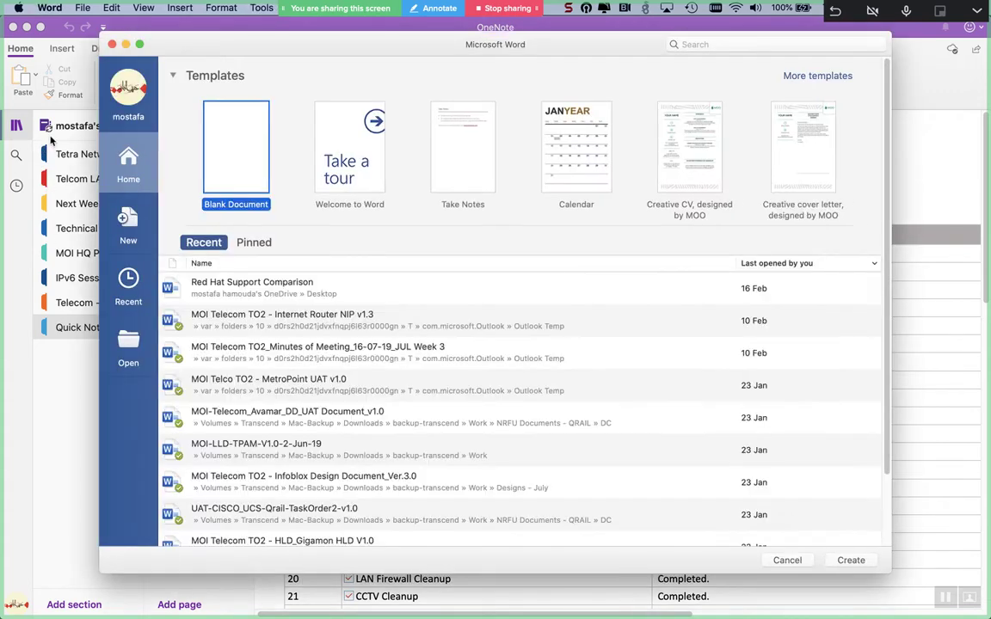
{"action": "double_click", "coordinate": [219, 163]}
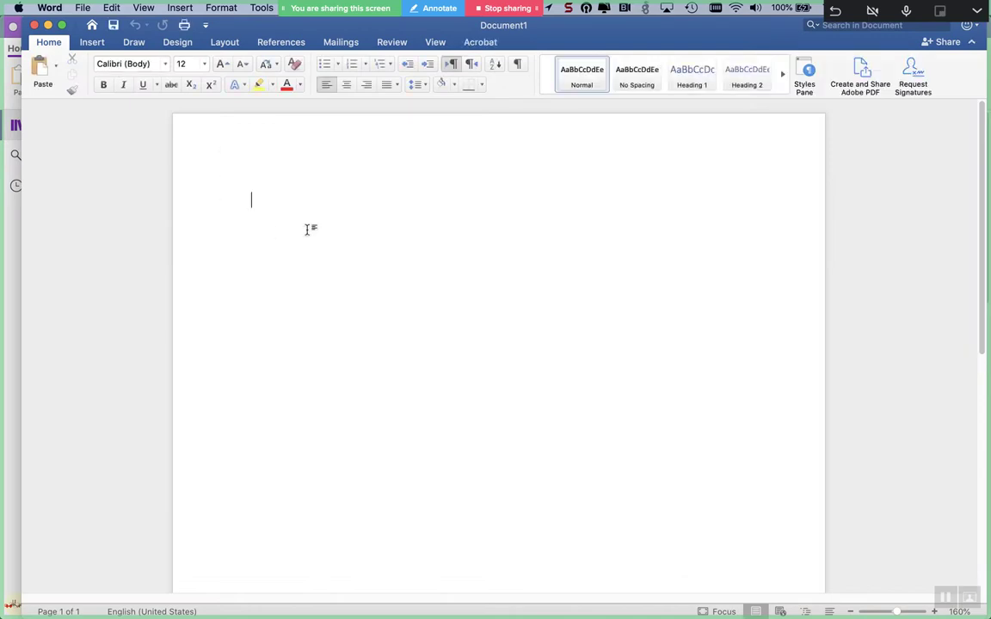
- Add empty lines to the page and select the red pen on the Draw tab
{"action": "key", "text": "Return"}
{"action": "key", "text": "Return"}
{"action": "key", "text": "Return"}
{"action": "key", "text": "Return"}
{"action": "key", "text": "Return"}
{"action": "key", "text": "Return"}
{"action": "key", "text": "Return"}
{"action": "key", "text": "Return"}
{"action": "key", "text": "Return"}
{"action": "key", "text": "Return"}
{"action": "key", "text": "Return"}
{"action": "key", "text": "Return"}
{"action": "key", "text": "Return"}
{"action": "key", "text": "Return"}
{"action": "key", "text": "Return"}
{"action": "key", "text": "Return"}
{"action": "key", "text": "Return"}
{"action": "key", "text": "Return"}
{"action": "key", "text": "Return"}
{"action": "key", "text": "Return"}
{"action": "key", "text": "Return"}
{"action": "key", "text": "Return"}
{"action": "key", "text": "Return"}
{"action": "key", "text": "Return"}
{"action": "key", "text": "Return"}
{"action": "key", "text": "Return"}
{"action": "key", "text": "Return"}
{"action": "key", "text": "Return"}
{"action": "key", "text": "Up"}
{"action": "key", "text": "Up"}
{"action": "key", "text": "Up"}
{"action": "key", "text": "Up"}
{"action": "key", "text": "Up"}
{"action": "key", "text": "Up"}
{"action": "key", "text": "Up"}
{"action": "key", "text": "Up"}
{"action": "key", "text": "Up"}
{"action": "key", "text": "Up"}
{"action": "key", "text": "Up"}
{"action": "key", "text": "Up"}
{"action": "key", "text": "Up"}
{"action": "key", "text": "Up"}
{"action": "key", "text": "Up"}
{"action": "key", "text": "Up"}
{"action": "key", "text": "Up"}
{"action": "key", "text": "Up"}
{"action": "key", "text": "Up"}
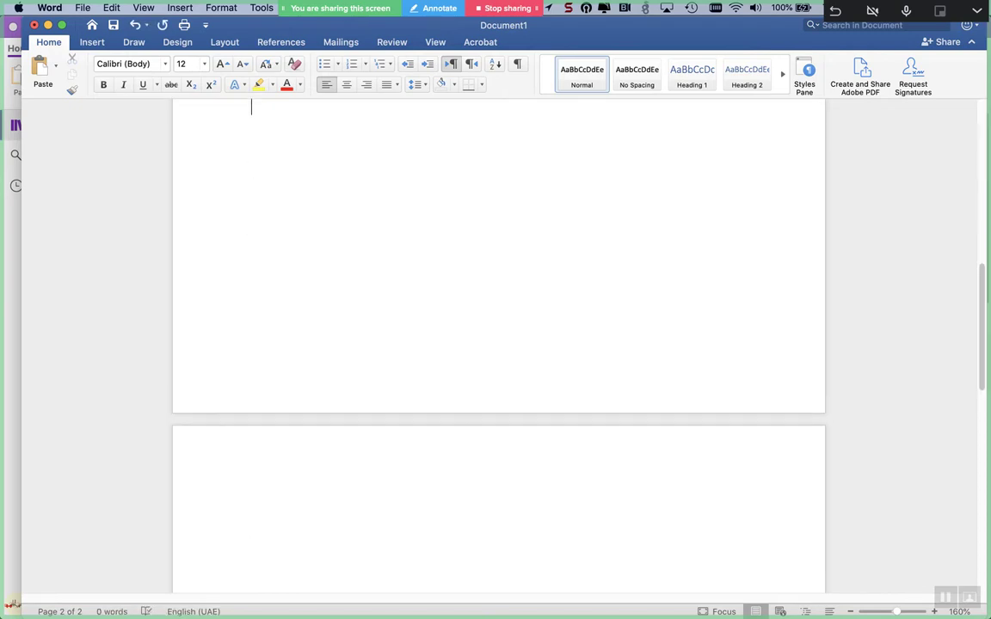
{"action": "key", "text": "Up"}
{"action": "key", "text": "Up"}
{"action": "key", "text": "Up"}
{"action": "key", "text": "Up"}
{"action": "key", "text": "Up"}
{"action": "key", "text": "Up"}
{"action": "key", "text": "Up"}
{"action": "key", "text": "Up"}
{"action": "key", "text": "Up"}
{"action": "key", "text": "Up"}
{"action": "key", "text": "Up"}
{"action": "key", "text": "Up"}
{"action": "key", "text": "Up"}
{"action": "key", "text": "Up"}
{"action": "key", "text": "Up"}
{"action": "key", "text": "Up"}
{"action": "key", "text": "Up"}
{"action": "key", "text": "Up"}
{"action": "key", "text": "Up"}
{"action": "key", "text": "Up"}
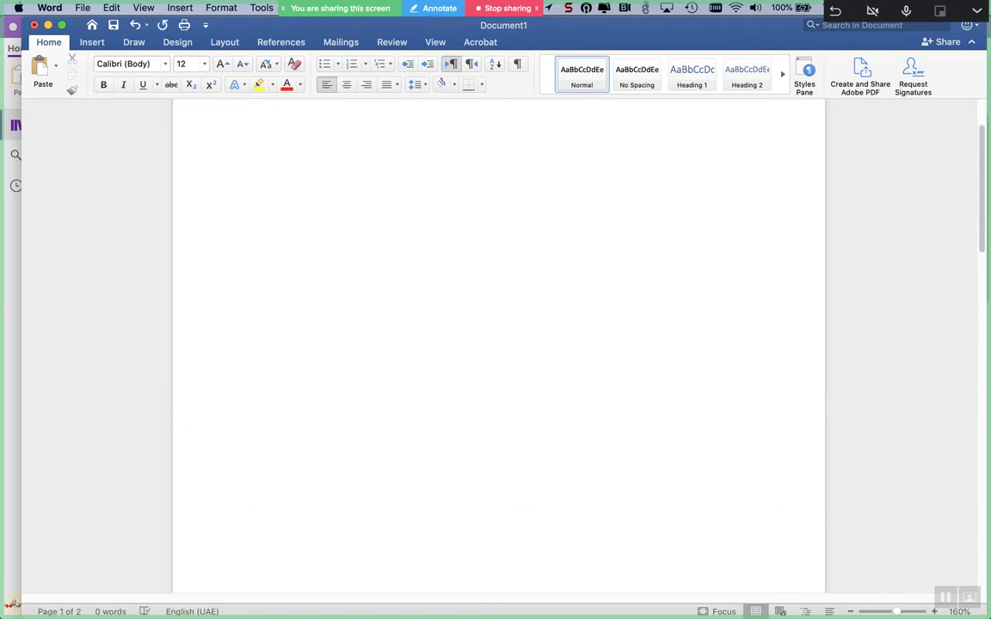
{"action": "left_click", "coordinate": [120, 42]}
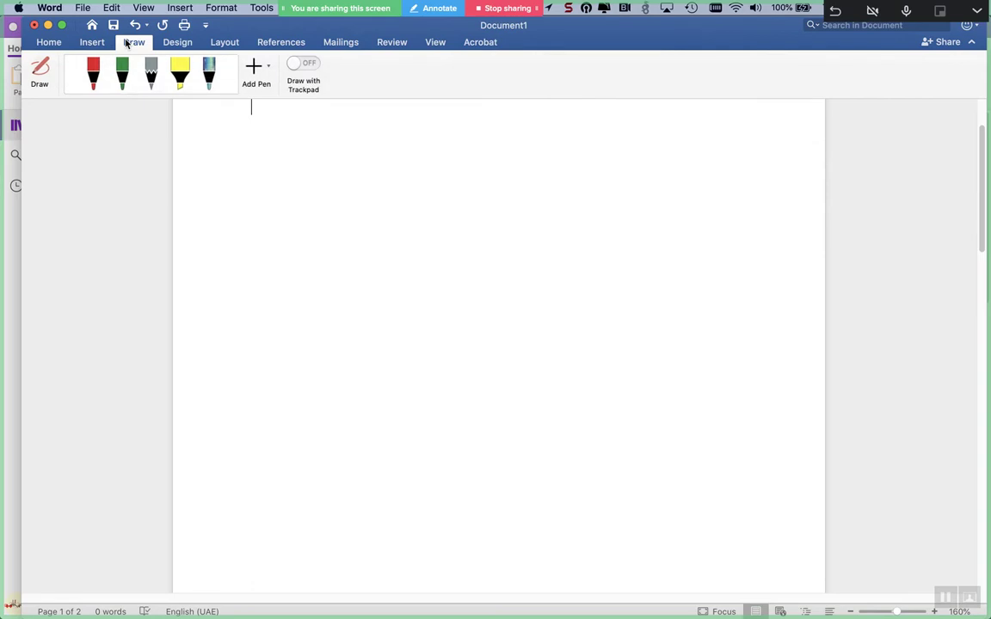
{"action": "left_click", "coordinate": [92, 71]}
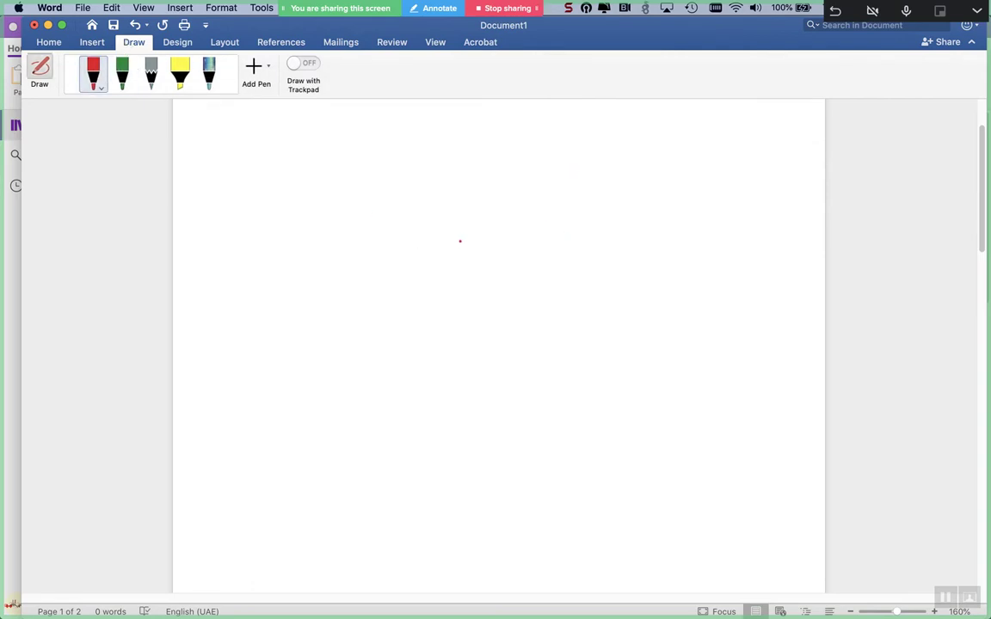
- Draw the adsrv box in red and handwrite mostafa.com beside it
{"action": "mouse_move", "coordinate": [520, 204]}
{"action": "left_mouse_down"}
{"action": "mouse_move", "coordinate": [389, 210]}
{"action": "mouse_move", "coordinate": [393, 280]}
{"action": "mouse_move", "coordinate": [558, 275]}
{"action": "mouse_move", "coordinate": [523, 203]}
{"action": "mouse_move", "coordinate": [504, 203]}
{"action": "left_mouse_up"}
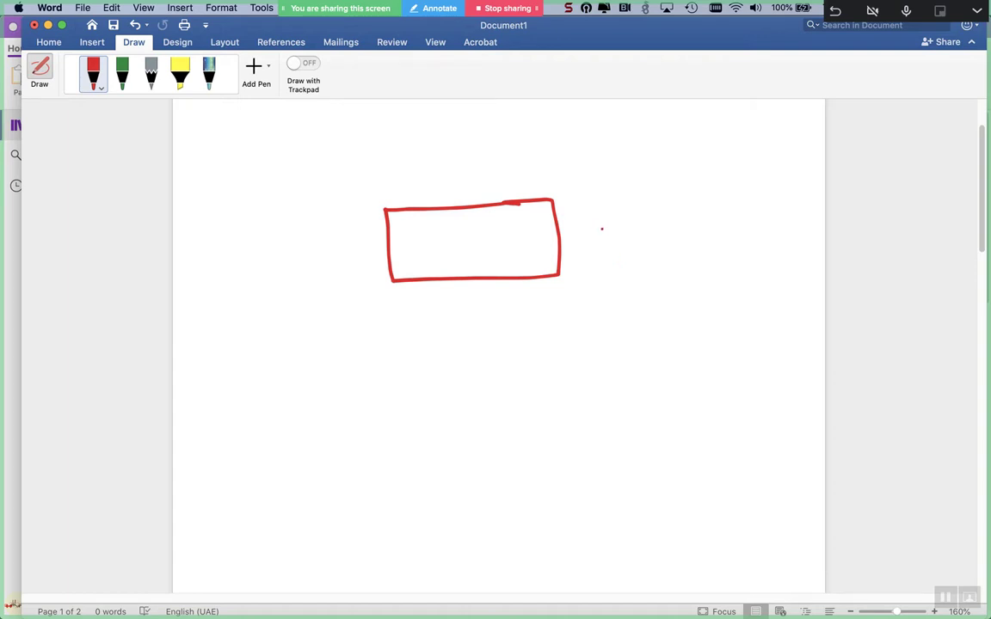
{"action": "mouse_move", "coordinate": [595, 245]}
{"action": "left_mouse_down"}
{"action": "mouse_move", "coordinate": [608, 208]}
{"action": "mouse_move", "coordinate": [638, 232]}
{"action": "mouse_move", "coordinate": [652, 214]}
{"action": "mouse_move", "coordinate": [668, 225]}
{"action": "left_mouse_up"}
{"action": "left_click_drag", "start_coordinate": [698, 191], "coordinate": [695, 228]}
{"action": "mouse_move", "coordinate": [688, 211]}
{"action": "left_mouse_down"}
{"action": "mouse_move", "coordinate": [714, 207]}
{"action": "mouse_move", "coordinate": [726, 222]}
{"action": "left_mouse_up"}
{"action": "left_click", "coordinate": [729, 222]}
{"action": "mouse_move", "coordinate": [765, 184]}
{"action": "left_mouse_down"}
{"action": "mouse_move", "coordinate": [741, 232]}
{"action": "mouse_move", "coordinate": [758, 207]}
{"action": "mouse_move", "coordinate": [757, 221]}
{"action": "mouse_move", "coordinate": [771, 222]}
{"action": "left_mouse_up"}
{"action": "left_click", "coordinate": [783, 207]}
{"action": "mouse_move", "coordinate": [659, 268]}
{"action": "left_mouse_down"}
{"action": "mouse_move", "coordinate": [652, 290]}
{"action": "mouse_move", "coordinate": [664, 277]}
{"action": "mouse_move", "coordinate": [737, 266]}
{"action": "left_mouse_up"}
{"action": "left_click", "coordinate": [688, 262]}
{"action": "left_click_drag", "start_coordinate": [427, 251], "coordinate": [430, 268]}
{"action": "mouse_move", "coordinate": [449, 228]}
{"action": "left_mouse_down"}
{"action": "mouse_move", "coordinate": [450, 265]}
{"action": "mouse_move", "coordinate": [479, 242]}
{"action": "mouse_move", "coordinate": [461, 265]}
{"action": "mouse_move", "coordinate": [533, 219]}
{"action": "left_mouse_up"}
{"action": "left_click", "coordinate": [508, 231]}
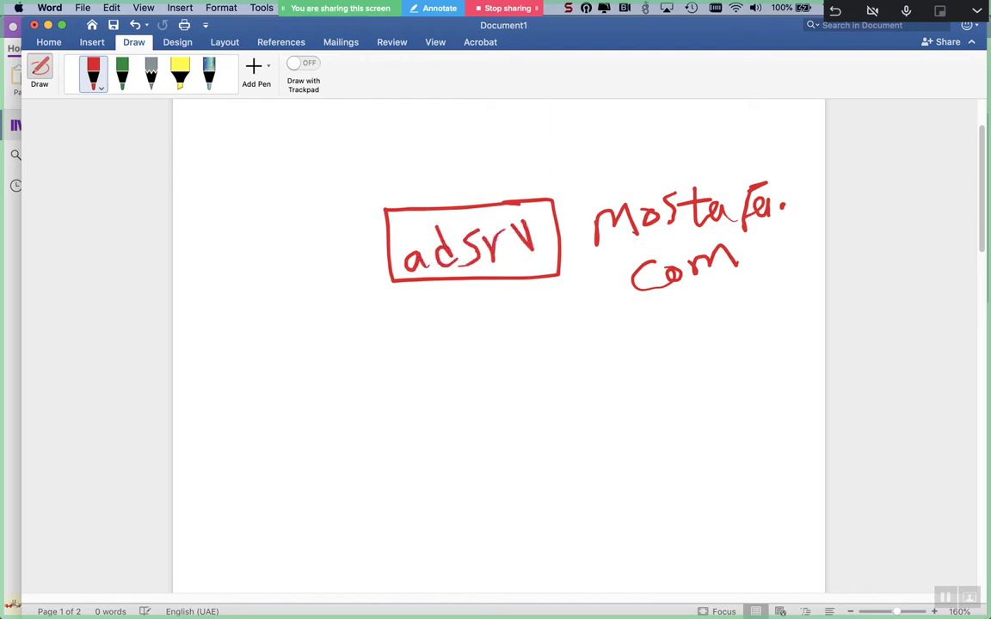
{"action": "left_click", "coordinate": [573, 224]}
- Draw a dividing line and two boxes below it labelled idm-01 and idm-02
{"action": "left_click_drag", "start_coordinate": [198, 403], "coordinate": [768, 408]}
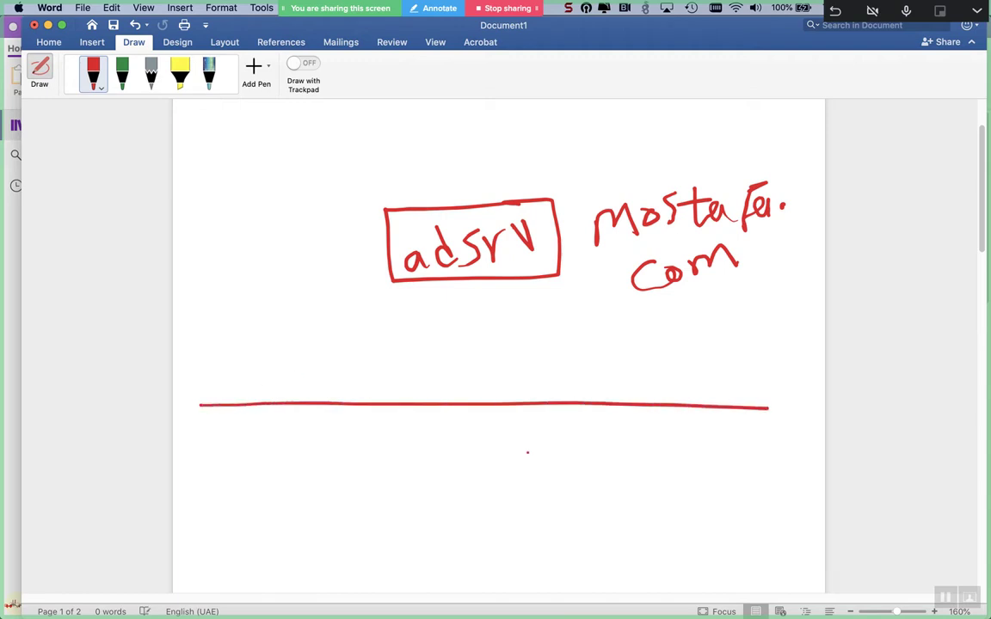
{"action": "mouse_move", "coordinate": [431, 445]}
{"action": "left_mouse_down"}
{"action": "mouse_move", "coordinate": [325, 453]}
{"action": "mouse_move", "coordinate": [320, 530]}
{"action": "mouse_move", "coordinate": [452, 488]}
{"action": "mouse_move", "coordinate": [432, 446]}
{"action": "left_mouse_up"}
{"action": "mouse_move", "coordinate": [660, 445]}
{"action": "left_mouse_down"}
{"action": "mouse_move", "coordinate": [616, 445]}
{"action": "mouse_move", "coordinate": [541, 528]}
{"action": "mouse_move", "coordinate": [607, 525]}
{"action": "mouse_move", "coordinate": [684, 448]}
{"action": "mouse_move", "coordinate": [637, 447]}
{"action": "left_mouse_up"}
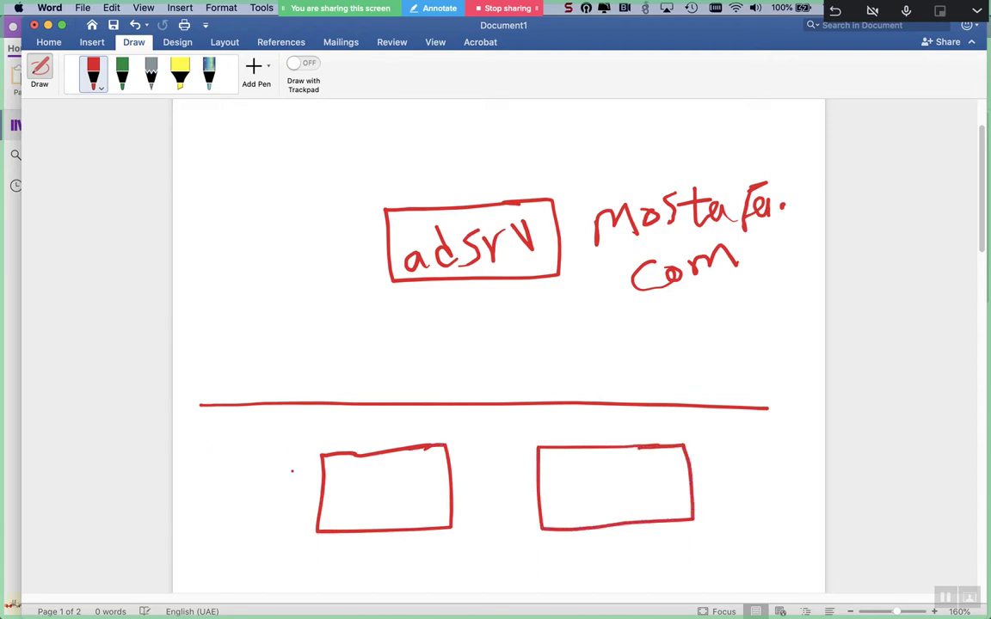
{"action": "mouse_move", "coordinate": [336, 482]}
{"action": "left_mouse_down"}
{"action": "mouse_move", "coordinate": [336, 509]}
{"action": "mouse_move", "coordinate": [360, 510]}
{"action": "mouse_move", "coordinate": [379, 486]}
{"action": "mouse_move", "coordinate": [393, 507]}
{"action": "mouse_move", "coordinate": [421, 486]}
{"action": "mouse_move", "coordinate": [444, 501]}
{"action": "left_mouse_up"}
{"action": "left_click", "coordinate": [332, 474]}
{"action": "mouse_move", "coordinate": [547, 476]}
{"action": "left_mouse_down"}
{"action": "mouse_move", "coordinate": [547, 507]}
{"action": "mouse_move", "coordinate": [589, 508]}
{"action": "mouse_move", "coordinate": [628, 484]}
{"action": "mouse_move", "coordinate": [653, 507]}
{"action": "left_mouse_up"}
{"action": "left_click", "coordinate": [544, 465]}
{"action": "mouse_move", "coordinate": [660, 494]}
{"action": "left_mouse_down"}
{"action": "mouse_move", "coordinate": [682, 478]}
{"action": "mouse_move", "coordinate": [698, 487]}
{"action": "left_mouse_up"}
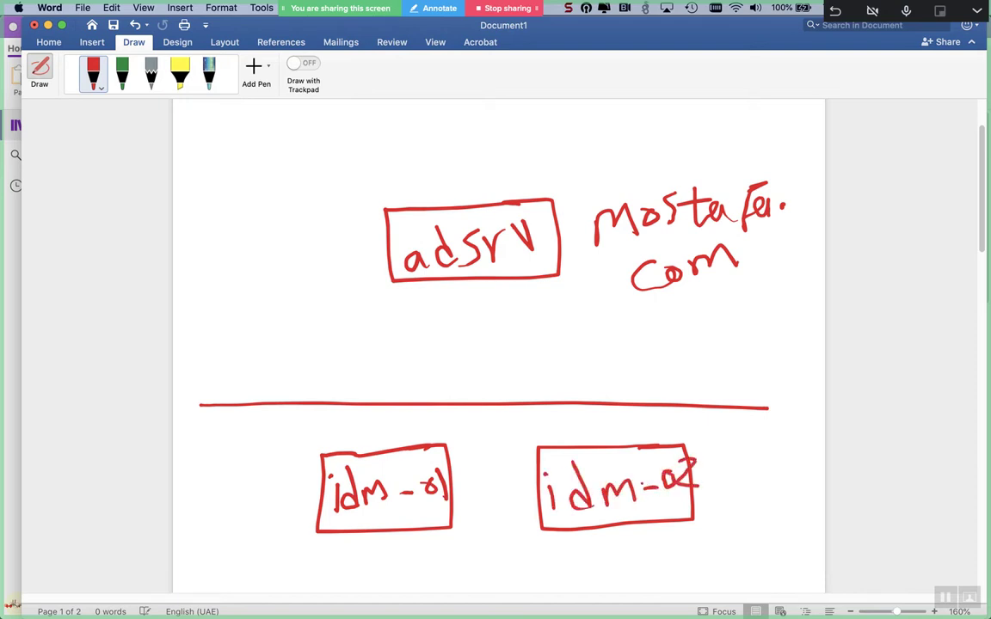
- Handwrite Linux.mostafa.com under the idm-01 and idm-02 boxes
{"action": "scroll", "coordinate": [626, 489], "scroll_direction": "down", "scroll_amount": 3}
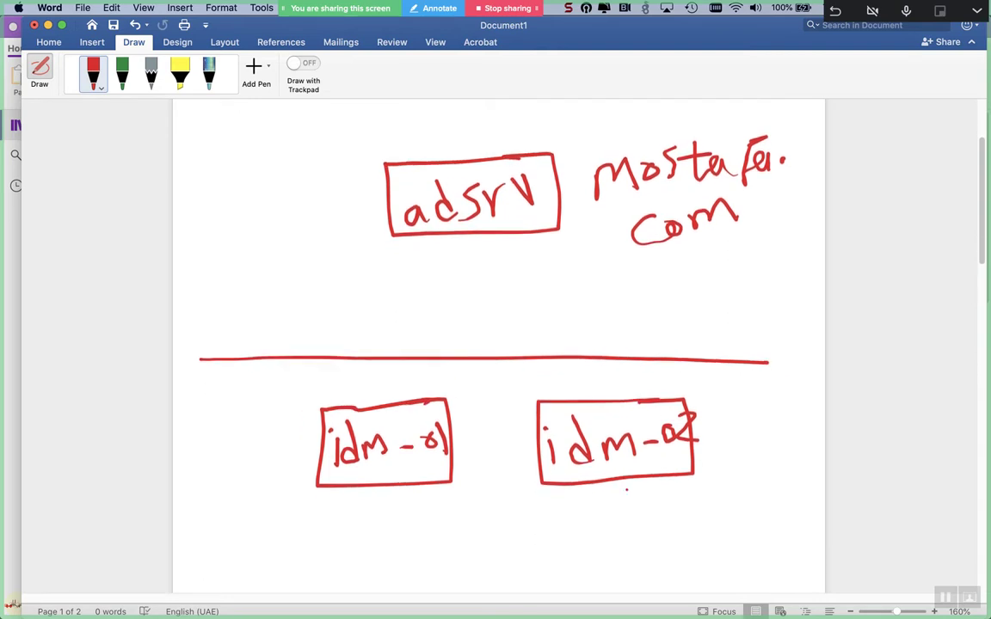
{"action": "mouse_move", "coordinate": [217, 526]}
{"action": "left_mouse_down"}
{"action": "mouse_move", "coordinate": [251, 581]}
{"action": "mouse_move", "coordinate": [331, 585]}
{"action": "left_mouse_up"}
{"action": "left_click", "coordinate": [254, 544]}
{"action": "left_click_drag", "start_coordinate": [342, 545], "coordinate": [341, 587]}
{"action": "mouse_move", "coordinate": [384, 568]}
{"action": "left_mouse_down"}
{"action": "mouse_move", "coordinate": [397, 585]}
{"action": "mouse_move", "coordinate": [435, 570]}
{"action": "mouse_move", "coordinate": [447, 585]}
{"action": "left_mouse_up"}
{"action": "mouse_move", "coordinate": [475, 538]}
{"action": "left_mouse_down"}
{"action": "mouse_move", "coordinate": [478, 585]}
{"action": "mouse_move", "coordinate": [515, 585]}
{"action": "mouse_move", "coordinate": [547, 533]}
{"action": "mouse_move", "coordinate": [546, 554]}
{"action": "left_mouse_up"}
{"action": "mouse_move", "coordinate": [572, 561]}
{"action": "left_mouse_down"}
{"action": "mouse_move", "coordinate": [575, 585]}
{"action": "mouse_move", "coordinate": [592, 562]}
{"action": "left_mouse_up"}
{"action": "mouse_move", "coordinate": [645, 538]}
{"action": "left_mouse_down"}
{"action": "mouse_move", "coordinate": [647, 560]}
{"action": "mouse_move", "coordinate": [662, 542]}
{"action": "mouse_move", "coordinate": [710, 555]}
{"action": "left_mouse_up"}
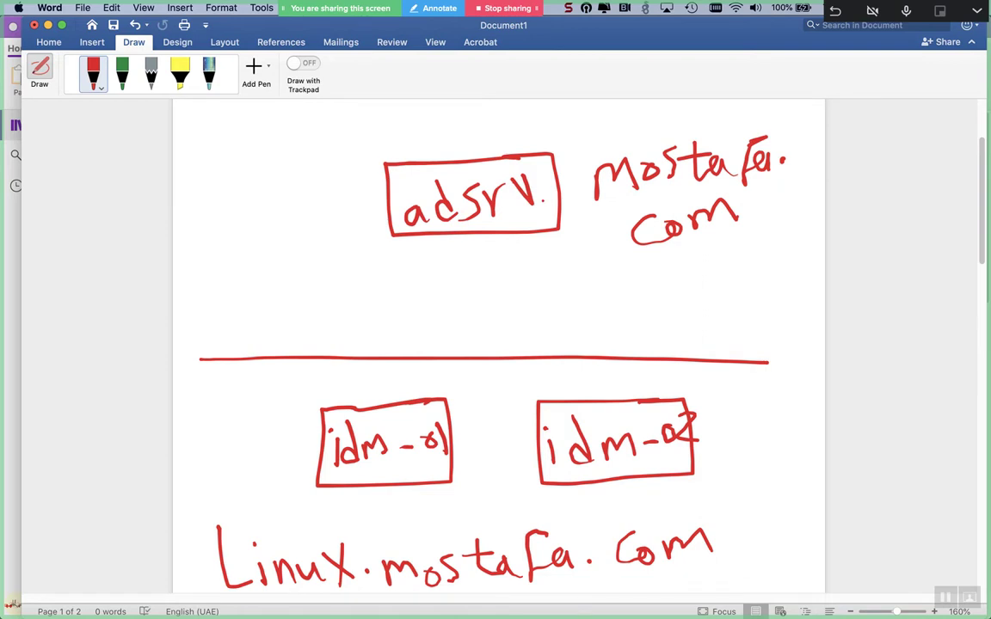
{"action": "scroll", "coordinate": [542, 201], "scroll_direction": "down", "scroll_amount": 5}
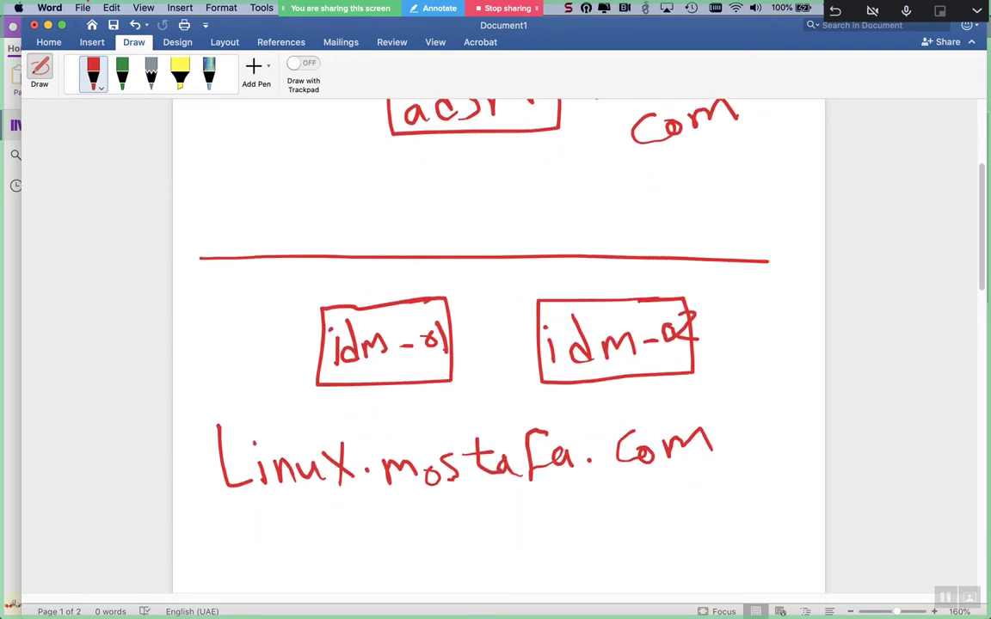
{"action": "left_click", "coordinate": [123, 77]}
- Draw a green box under Linux.mostafa.com with lines up to idm-01 and idm-02
{"action": "left_click_drag", "start_coordinate": [481, 522], "coordinate": [436, 575]}
{"action": "mouse_move", "coordinate": [488, 522]}
{"action": "left_mouse_down"}
{"action": "mouse_move", "coordinate": [491, 534]}
{"action": "mouse_move", "coordinate": [436, 575]}
{"action": "left_mouse_up"}
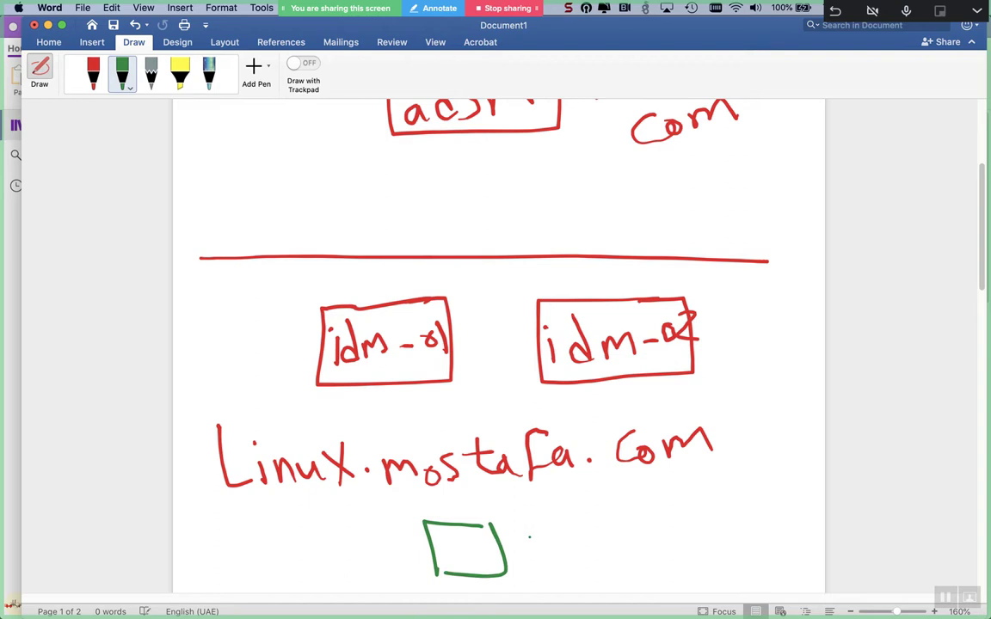
{"action": "mouse_move", "coordinate": [607, 521]}
{"action": "left_mouse_down"}
{"action": "mouse_move", "coordinate": [608, 563]}
{"action": "mouse_move", "coordinate": [638, 565]}
{"action": "left_mouse_up"}
{"action": "mouse_move", "coordinate": [451, 519]}
{"action": "left_mouse_down"}
{"action": "mouse_move", "coordinate": [443, 473]}
{"action": "mouse_move", "coordinate": [374, 342]}
{"action": "left_mouse_up"}
{"action": "left_click_drag", "start_coordinate": [456, 526], "coordinate": [589, 353]}
- Draw a green box labelled W above-left of adsrv with an arrow to it
{"action": "scroll", "coordinate": [407, 533], "scroll_direction": "up", "scroll_amount": 5}
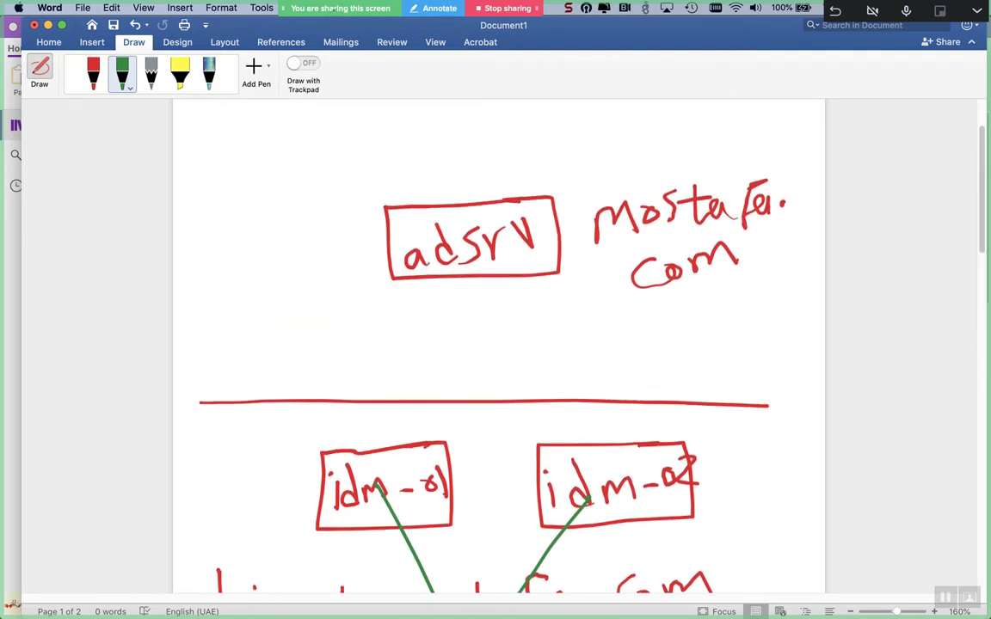
{"action": "mouse_move", "coordinate": [293, 110]}
{"action": "left_mouse_down"}
{"action": "mouse_move", "coordinate": [261, 106]}
{"action": "mouse_move", "coordinate": [222, 166]}
{"action": "mouse_move", "coordinate": [323, 129]}
{"action": "mouse_move", "coordinate": [288, 104]}
{"action": "left_mouse_up"}
{"action": "mouse_move", "coordinate": [372, 119]}
{"action": "left_mouse_down"}
{"action": "mouse_move", "coordinate": [366, 150]}
{"action": "mouse_move", "coordinate": [334, 127]}
{"action": "mouse_move", "coordinate": [410, 209]}
{"action": "mouse_move", "coordinate": [353, 208]}
{"action": "left_mouse_up"}
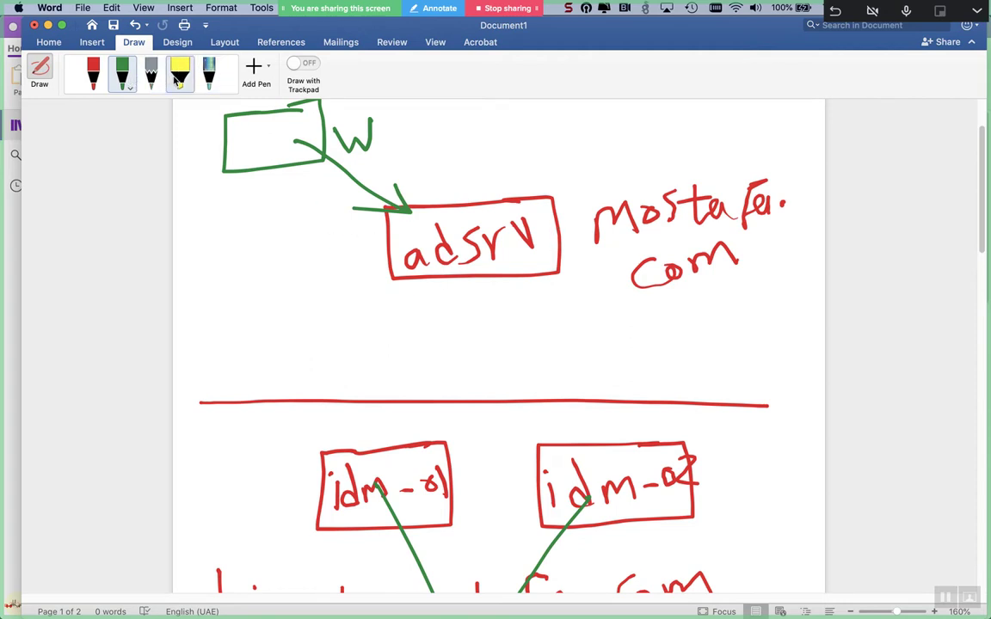
{"action": "left_click", "coordinate": [179, 78]}
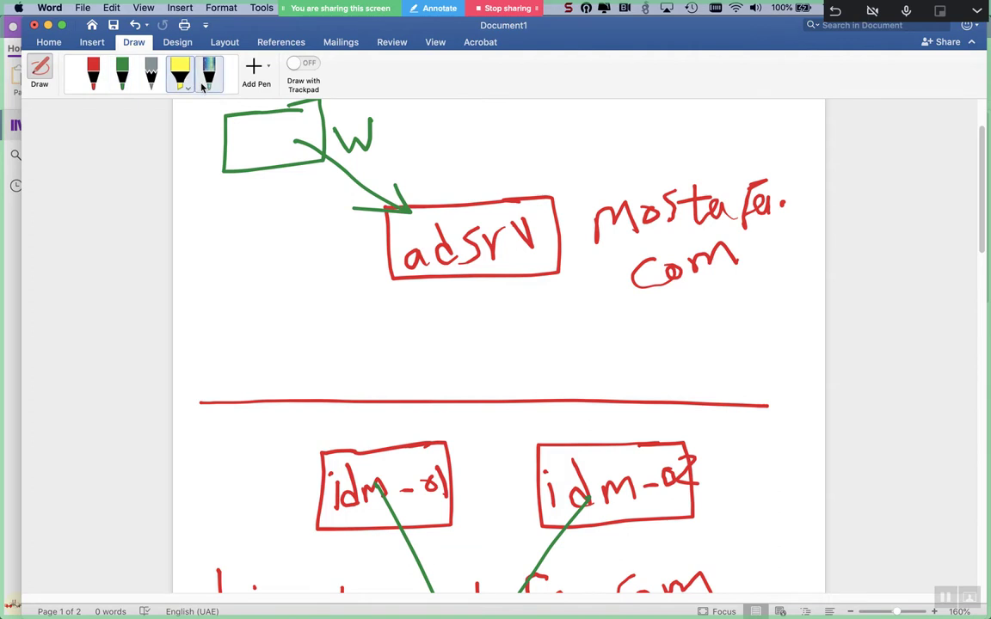
- Change the pen to yellow and draw two stick figures boxed beside adsrv
{"action": "left_click", "coordinate": [93, 82]}
{"action": "left_click", "coordinate": [93, 84]}
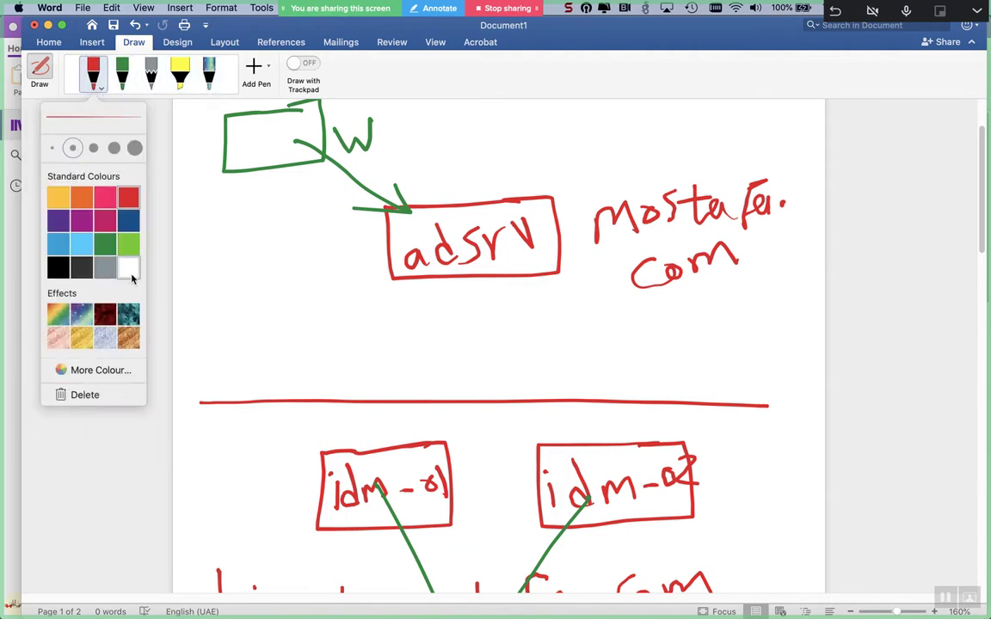
{"action": "left_click", "coordinate": [58, 196]}
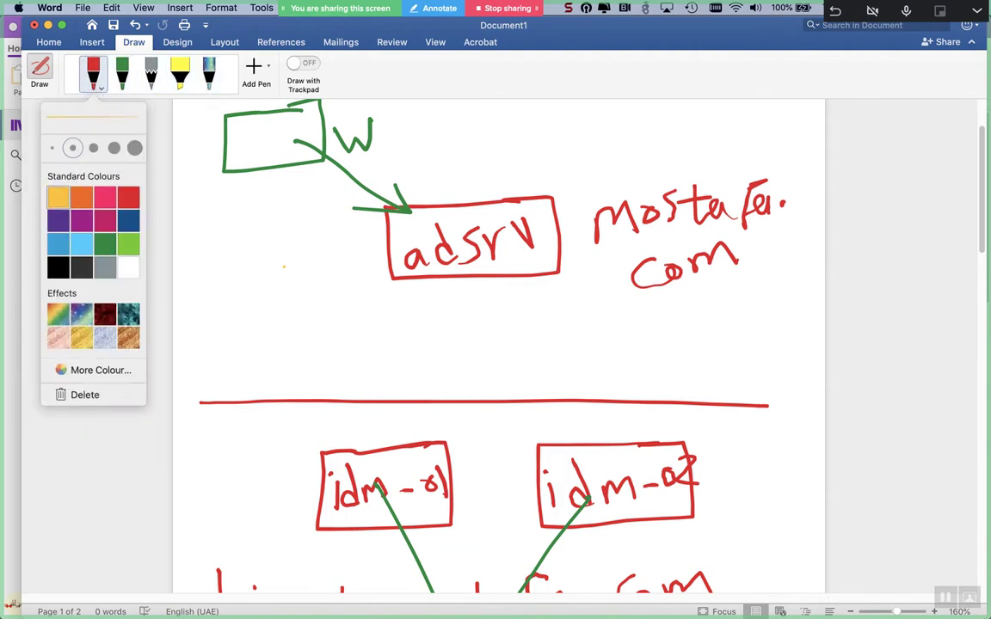
{"action": "left_click", "coordinate": [320, 225]}
{"action": "mouse_move", "coordinate": [320, 226]}
{"action": "left_mouse_down"}
{"action": "mouse_move", "coordinate": [340, 271]}
{"action": "mouse_move", "coordinate": [368, 254]}
{"action": "mouse_move", "coordinate": [320, 288]}
{"action": "mouse_move", "coordinate": [352, 275]}
{"action": "left_mouse_up"}
{"action": "mouse_move", "coordinate": [263, 245]}
{"action": "left_mouse_down"}
{"action": "mouse_move", "coordinate": [282, 230]}
{"action": "mouse_move", "coordinate": [267, 251]}
{"action": "mouse_move", "coordinate": [271, 274]}
{"action": "mouse_move", "coordinate": [290, 257]}
{"action": "mouse_move", "coordinate": [277, 301]}
{"action": "left_mouse_up"}
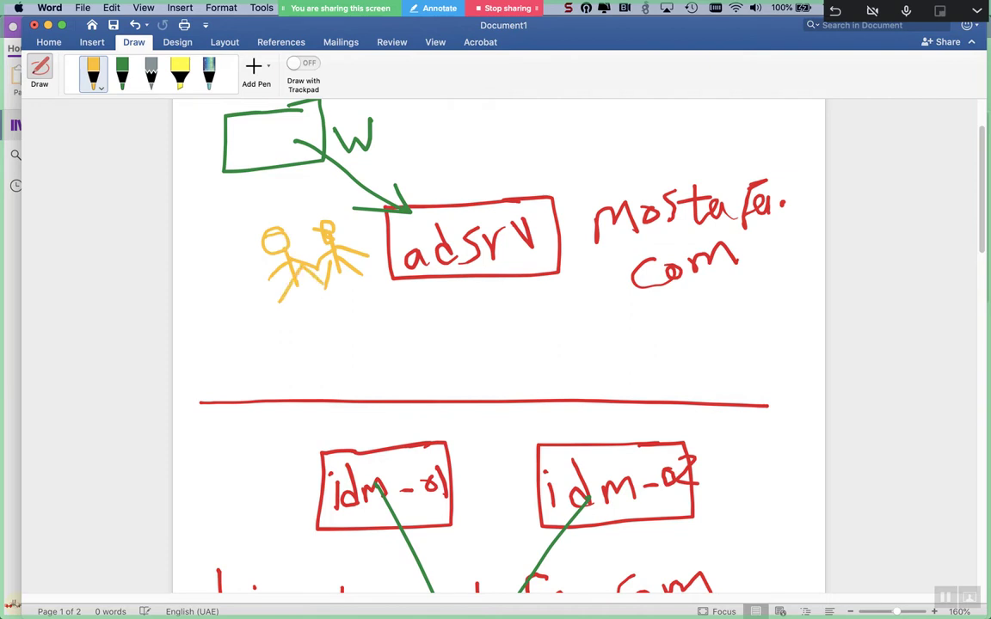
{"action": "mouse_move", "coordinate": [344, 210]}
{"action": "left_mouse_down"}
{"action": "mouse_move", "coordinate": [225, 222]}
{"action": "mouse_move", "coordinate": [245, 313]}
{"action": "mouse_move", "coordinate": [380, 223]}
{"action": "mouse_move", "coordinate": [327, 208]}
{"action": "left_mouse_up"}
- Draw a curved yellow arrow to adsrv and arrowheads pointing up to adsrv
{"action": "mouse_move", "coordinate": [378, 289]}
{"action": "left_mouse_down"}
{"action": "mouse_move", "coordinate": [465, 272]}
{"action": "mouse_move", "coordinate": [448, 344]}
{"action": "mouse_move", "coordinate": [354, 463]}
{"action": "mouse_move", "coordinate": [405, 378]}
{"action": "mouse_move", "coordinate": [512, 256]}
{"action": "mouse_move", "coordinate": [651, 444]}
{"action": "left_mouse_up"}
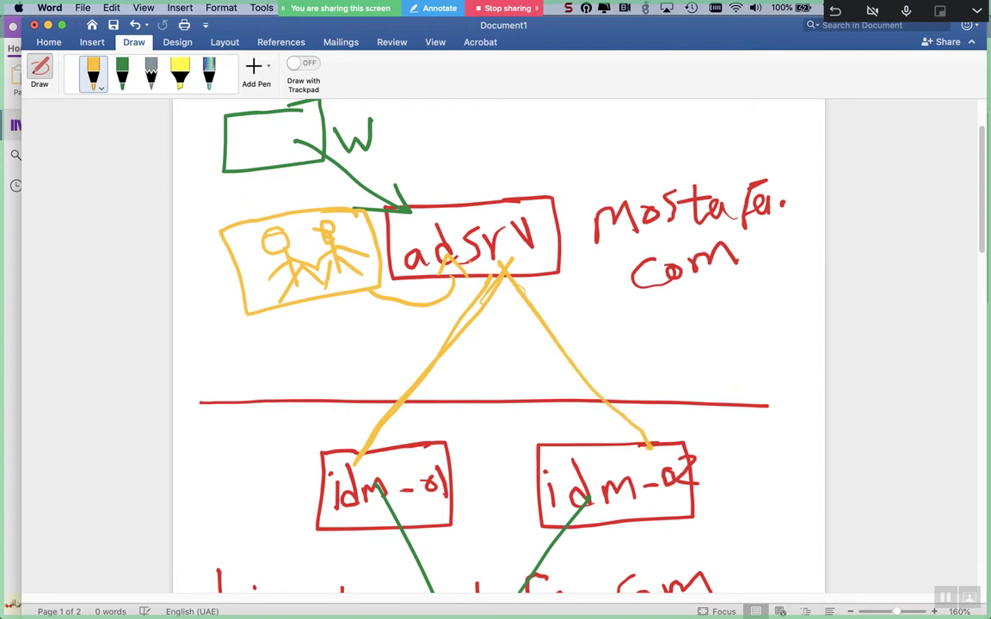
{"action": "mouse_move", "coordinate": [443, 303]}
{"action": "left_mouse_down"}
{"action": "mouse_move", "coordinate": [500, 283]}
{"action": "mouse_move", "coordinate": [477, 344]}
{"action": "left_mouse_up"}
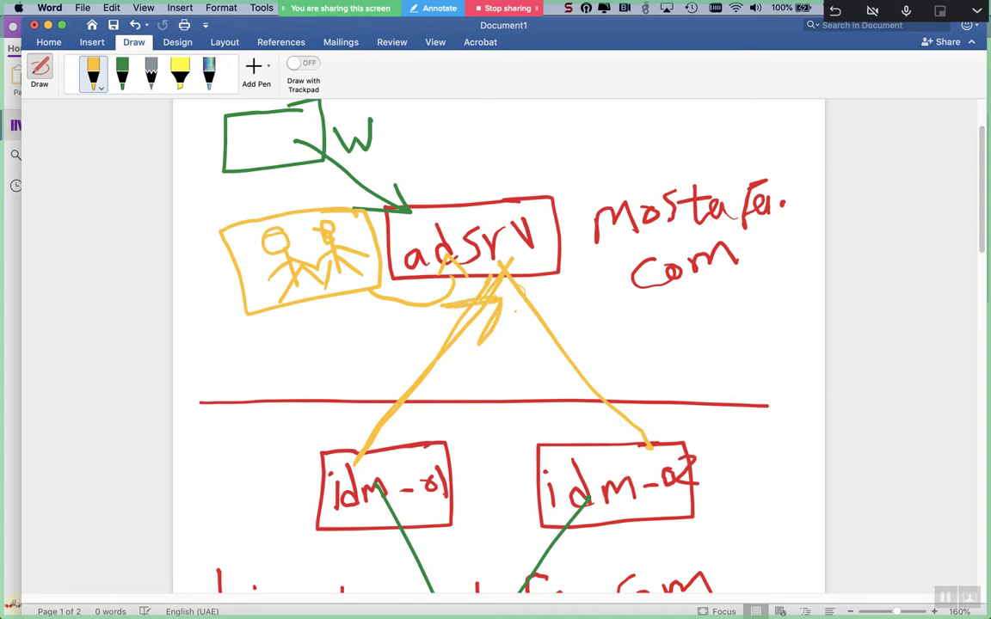
{"action": "mouse_move", "coordinate": [517, 297]}
{"action": "left_mouse_down"}
{"action": "mouse_move", "coordinate": [526, 342]}
{"action": "mouse_move", "coordinate": [576, 319]}
{"action": "left_mouse_up"}
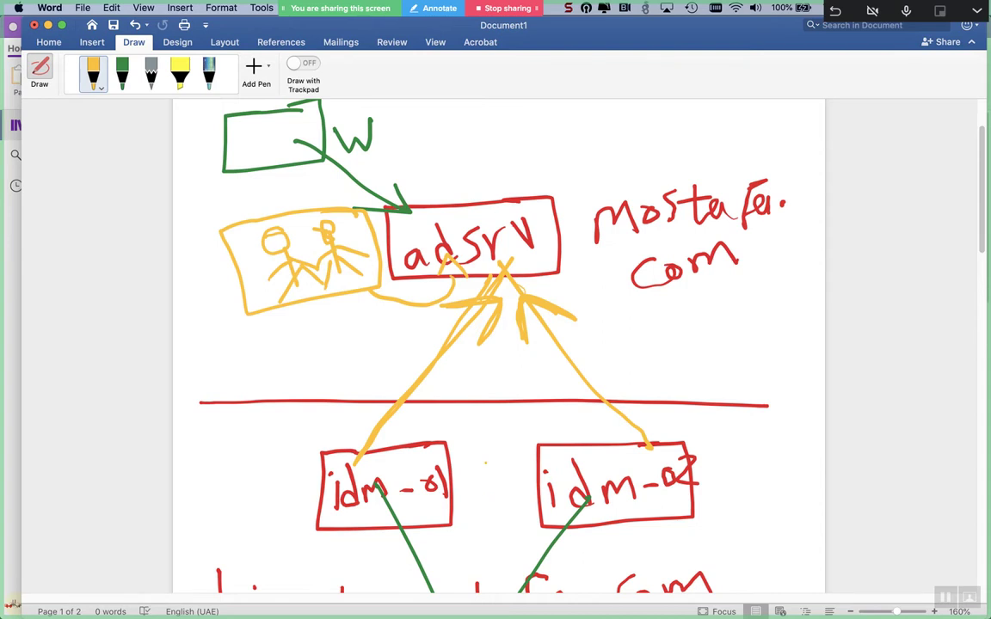
{"action": "scroll", "coordinate": [495, 344], "scroll_direction": "down", "scroll_amount": 3}
{"action": "scroll", "coordinate": [495, 344], "scroll_direction": "up", "scroll_amount": 3}
{"action": "scroll", "coordinate": [251, 110], "scroll_direction": "up", "scroll_amount": 1}
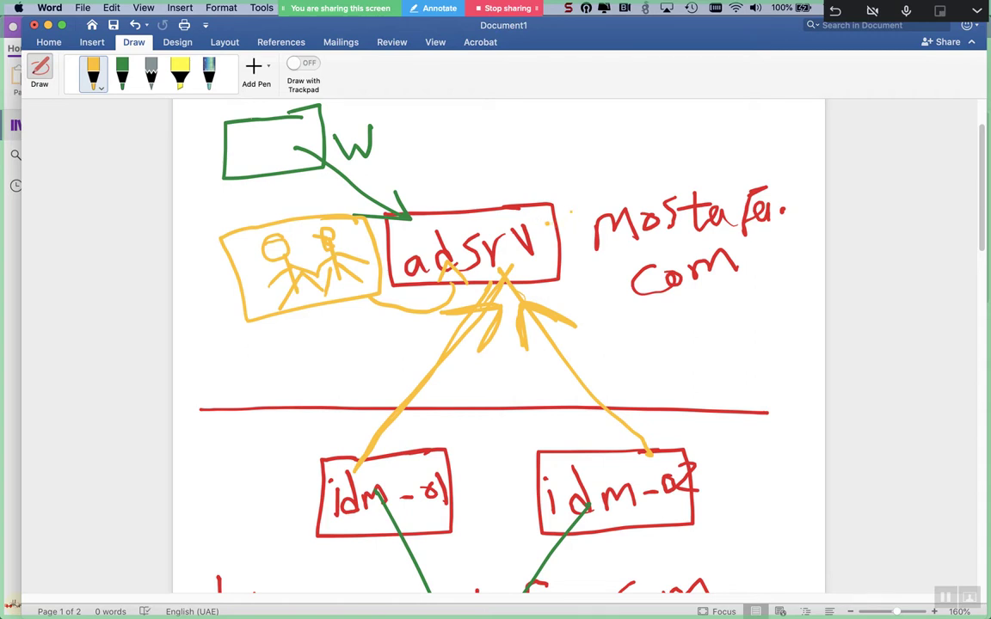
- Change the pen to black and mark under adsrv and left of idm-01
{"action": "left_click", "coordinate": [101, 87]}
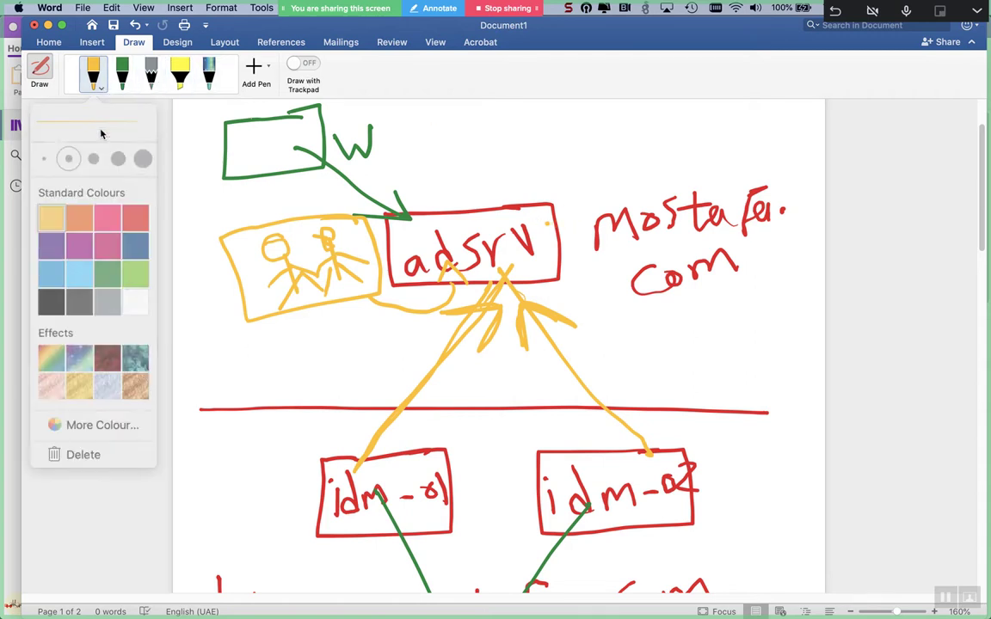
{"action": "left_click", "coordinate": [57, 268]}
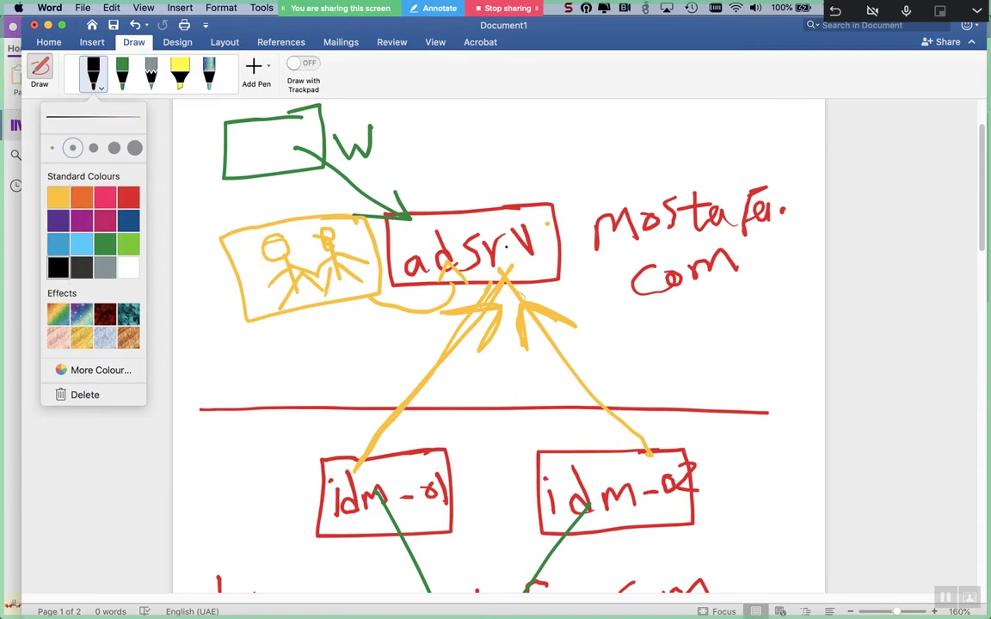
{"action": "left_click_drag", "start_coordinate": [490, 270], "coordinate": [531, 263]}
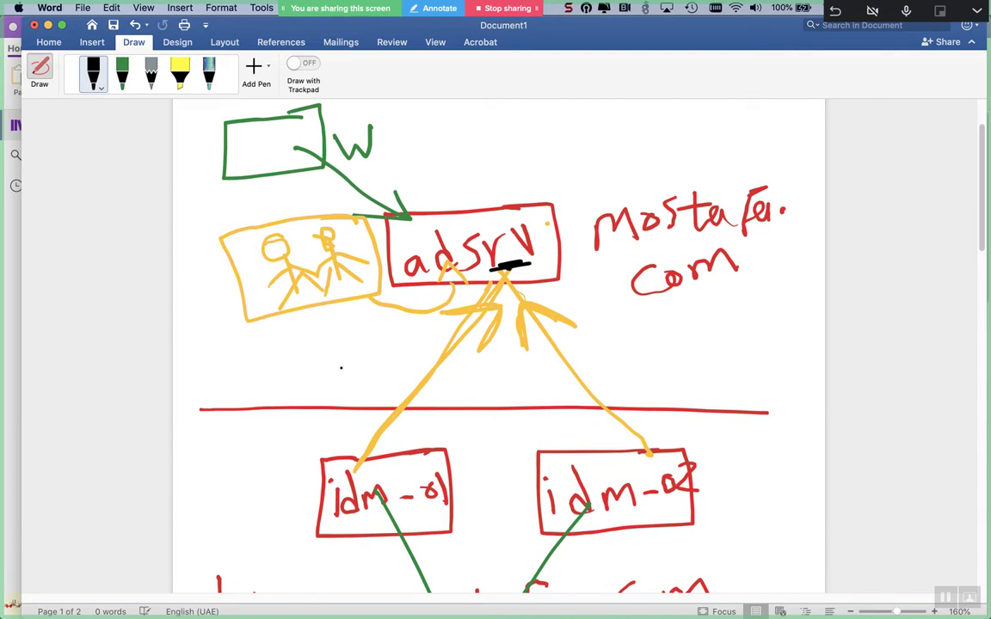
{"action": "left_click_drag", "start_coordinate": [217, 484], "coordinate": [272, 475]}
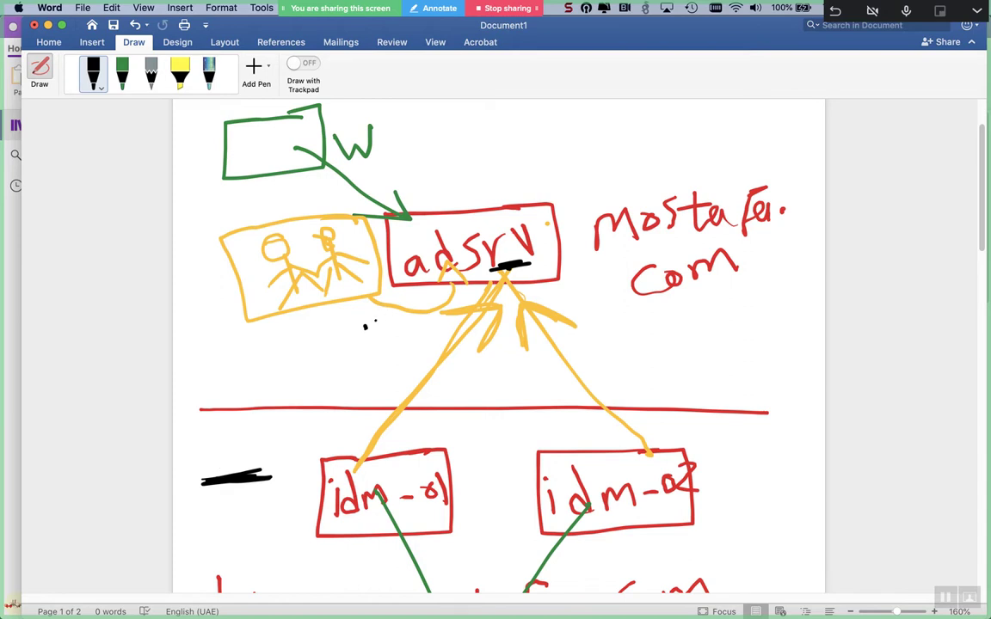
- Handwrite Kerberos below adsrv and above idm-01, underlining both labels
{"action": "mouse_move", "coordinate": [356, 318]}
{"action": "left_mouse_down"}
{"action": "mouse_move", "coordinate": [374, 352]}
{"action": "mouse_move", "coordinate": [389, 296]}
{"action": "left_mouse_up"}
{"action": "mouse_move", "coordinate": [379, 327]}
{"action": "left_mouse_down"}
{"action": "mouse_move", "coordinate": [404, 320]}
{"action": "mouse_move", "coordinate": [428, 331]}
{"action": "mouse_move", "coordinate": [529, 282]}
{"action": "mouse_move", "coordinate": [516, 303]}
{"action": "left_mouse_up"}
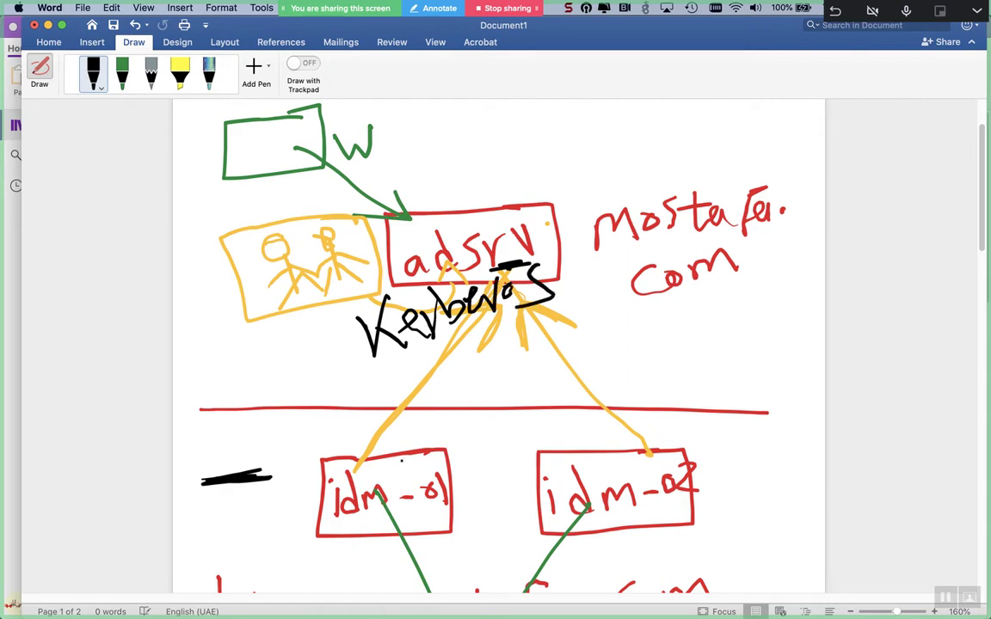
{"action": "mouse_move", "coordinate": [364, 420]}
{"action": "left_mouse_down"}
{"action": "mouse_move", "coordinate": [403, 406]}
{"action": "mouse_move", "coordinate": [406, 446]}
{"action": "mouse_move", "coordinate": [449, 437]}
{"action": "left_mouse_up"}
{"action": "mouse_move", "coordinate": [480, 393]}
{"action": "left_mouse_down"}
{"action": "mouse_move", "coordinate": [504, 442]}
{"action": "mouse_move", "coordinate": [518, 432]}
{"action": "mouse_move", "coordinate": [498, 445]}
{"action": "mouse_move", "coordinate": [569, 411]}
{"action": "mouse_move", "coordinate": [583, 430]}
{"action": "mouse_move", "coordinate": [586, 409]}
{"action": "left_mouse_up"}
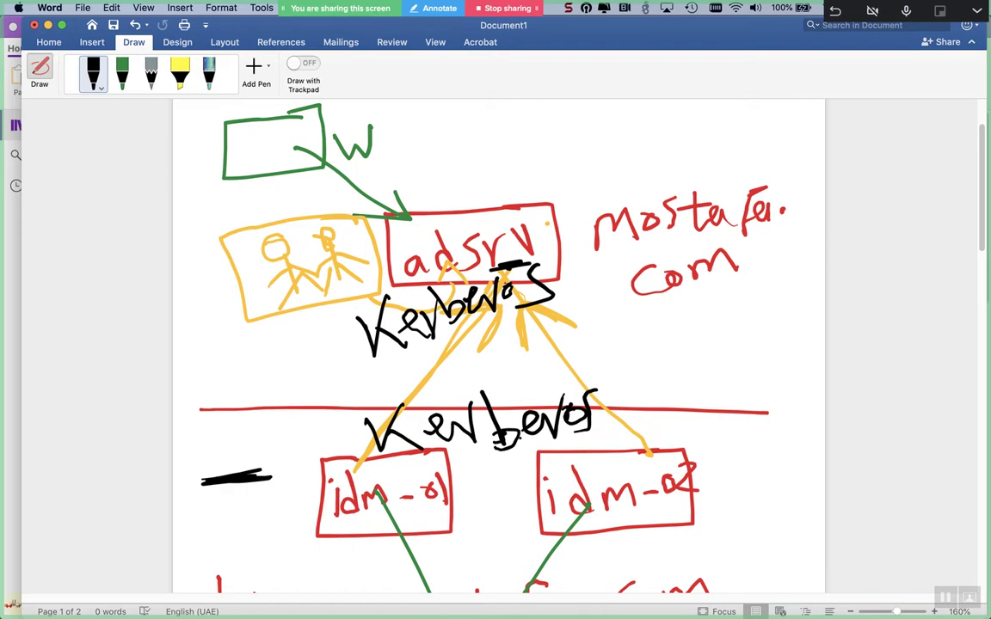
{"action": "left_click_drag", "start_coordinate": [421, 331], "coordinate": [493, 322]}
{"action": "left_click_drag", "start_coordinate": [453, 462], "coordinate": [505, 458]}
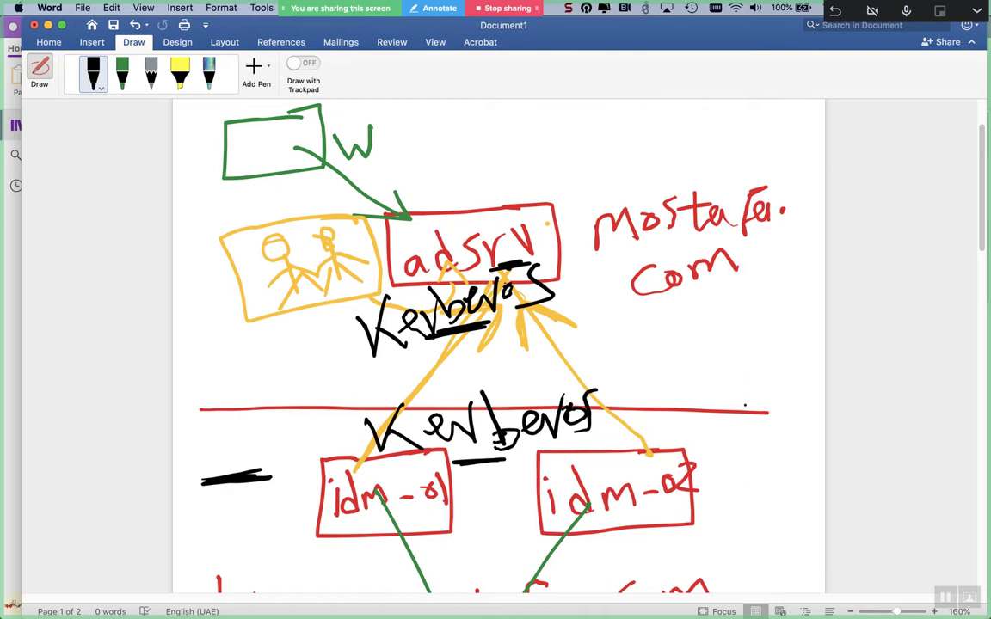
- Draw a downward arrow labelled dns at the right and cross it out
{"action": "left_click_drag", "start_coordinate": [742, 398], "coordinate": [782, 559]}
{"action": "left_click_drag", "start_coordinate": [741, 529], "coordinate": [783, 559]}
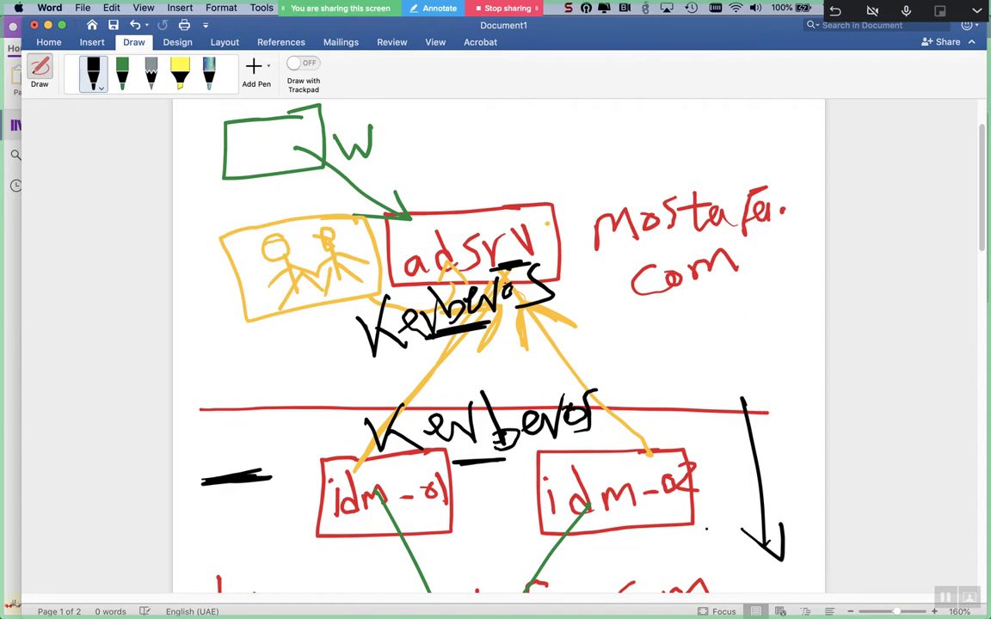
{"action": "mouse_move", "coordinate": [703, 391]}
{"action": "left_mouse_down"}
{"action": "mouse_move", "coordinate": [712, 411]}
{"action": "mouse_move", "coordinate": [739, 400]}
{"action": "left_mouse_up"}
{"action": "left_click_drag", "start_coordinate": [776, 345], "coordinate": [746, 394]}
{"action": "left_click_drag", "start_coordinate": [694, 442], "coordinate": [797, 415]}
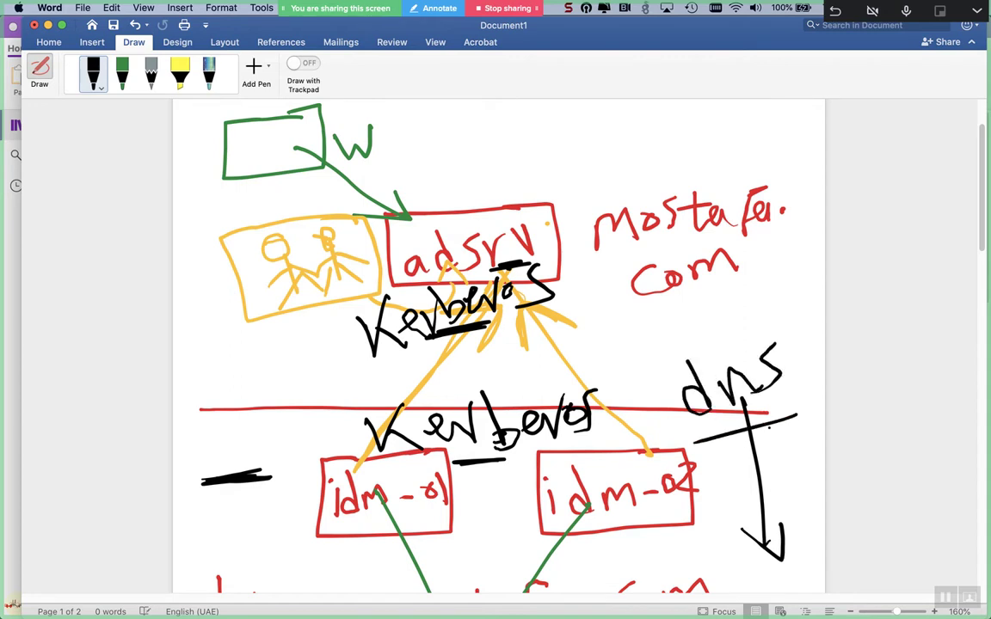
- Back in Chrome, open a new tab and enter idm-01 in the address bar
{"action": "key", "text": "super+Tab"}
{"action": "key", "text": "super+Tab"}
{"action": "key", "text": "super+Tab"}
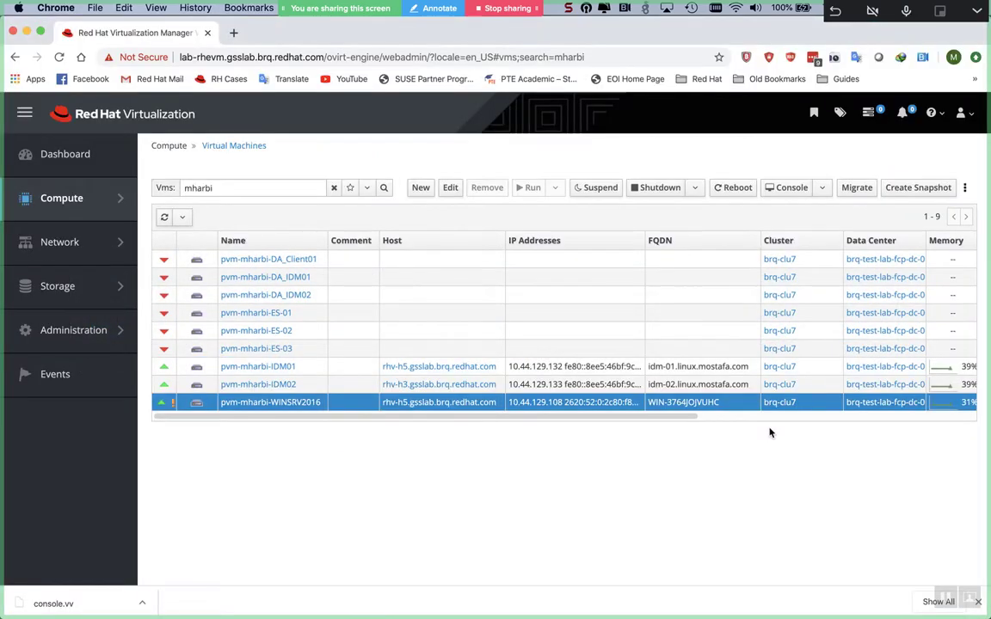
{"action": "key", "text": "ctrl+t"}
{"action": "type", "text": "idm-01"}
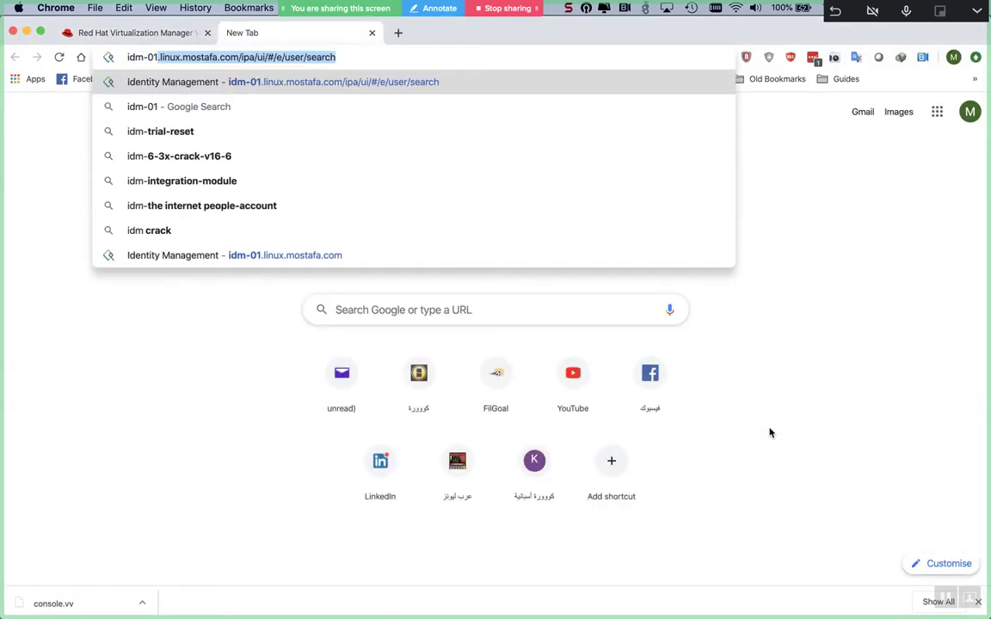
- Load the idm-01 Identity Management page, close the downloads bar, and log in as admin
{"action": "key", "text": "Return"}
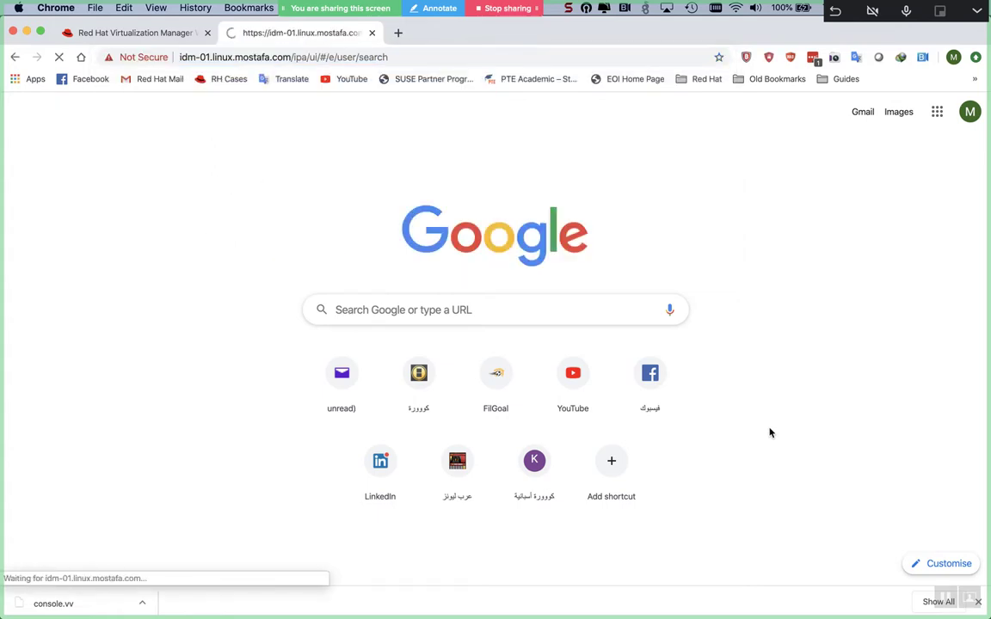
{"action": "left_click", "coordinate": [981, 603]}
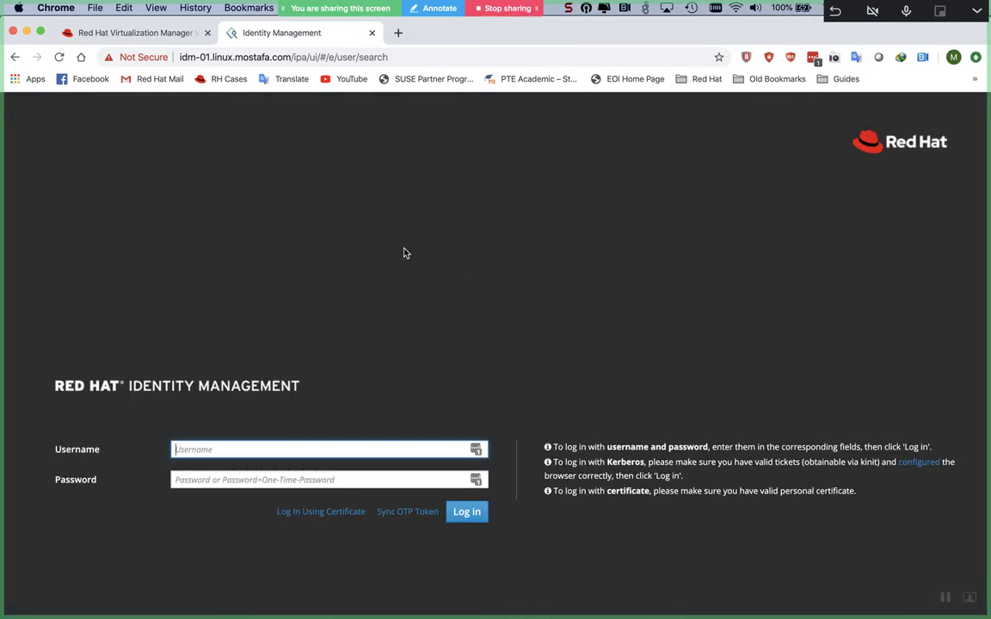
{"action": "type", "text": "admin"}
{"action": "key", "text": "Tab"}
{"action": "type", "text": "********"}
{"action": "key", "text": "Return"}
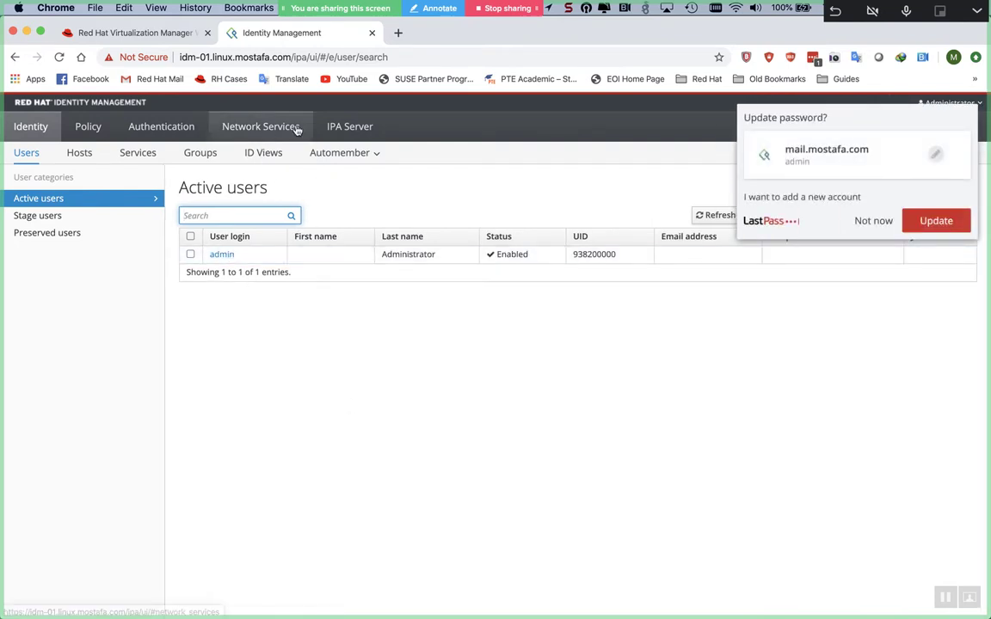
- Go to Network Services > DNS > DNS Zones and open the linux.mostafa.com. zone
{"action": "left_click", "coordinate": [330, 127]}
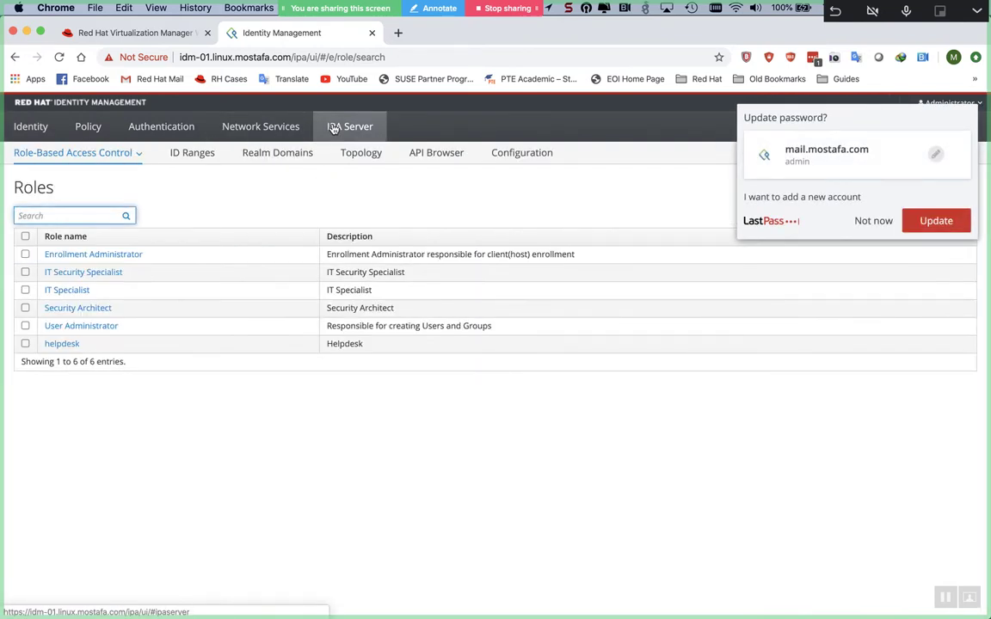
{"action": "left_click", "coordinate": [277, 130]}
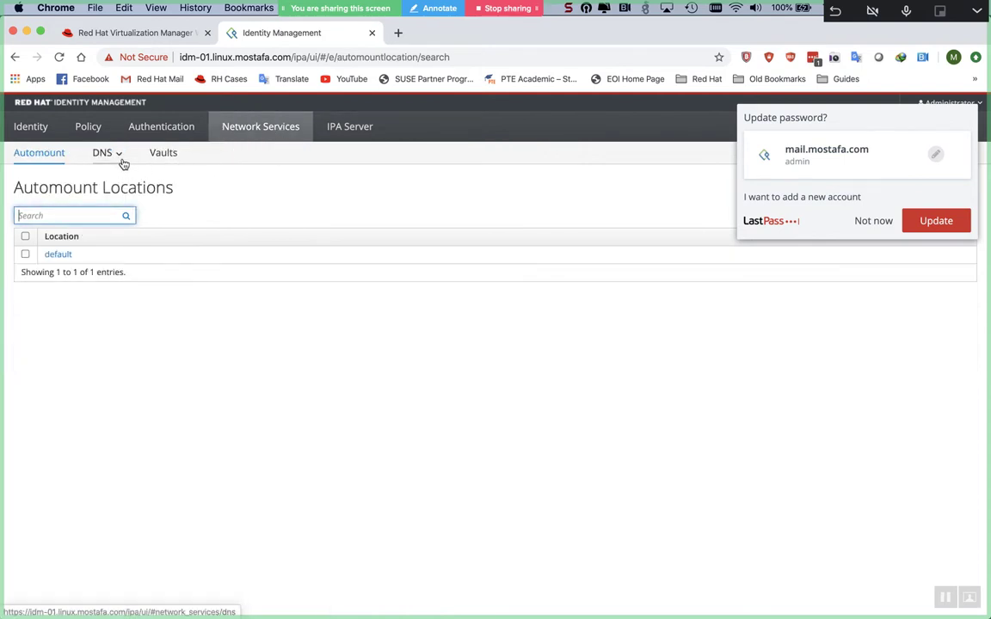
{"action": "left_click", "coordinate": [120, 160]}
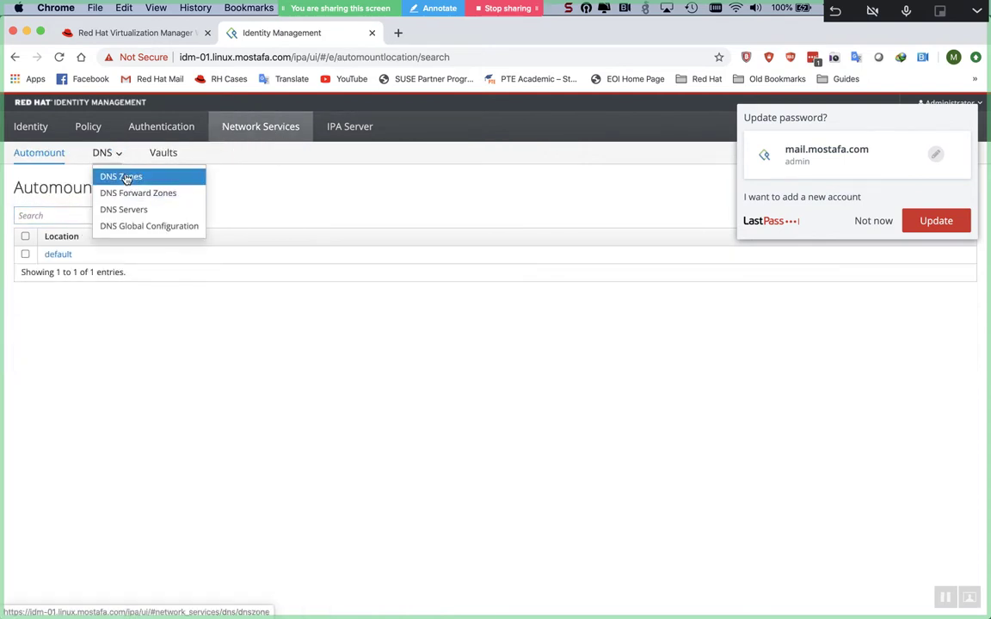
{"action": "left_click", "coordinate": [127, 177]}
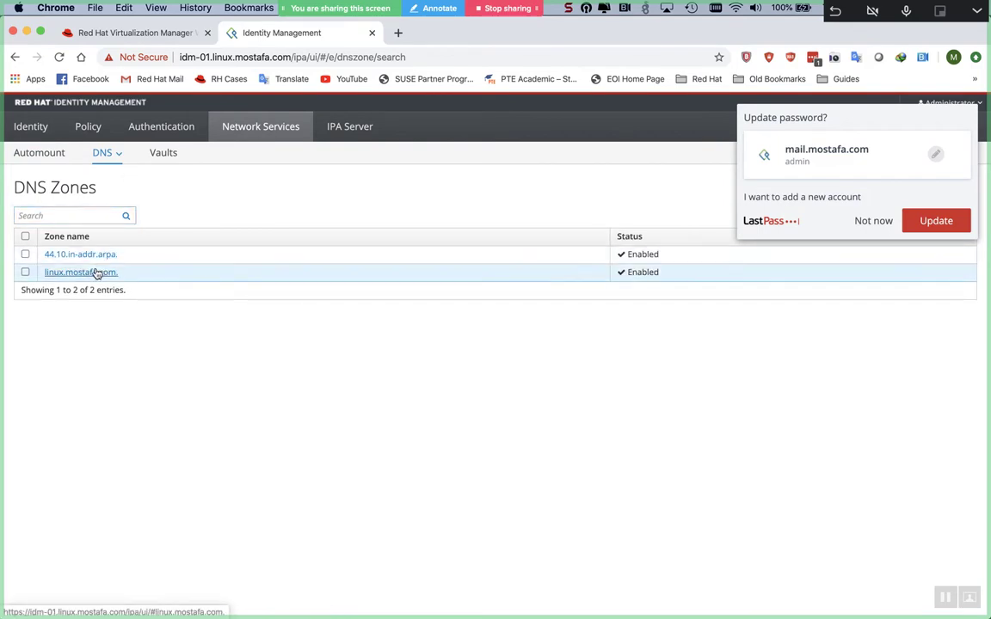
{"action": "left_click", "coordinate": [96, 272]}
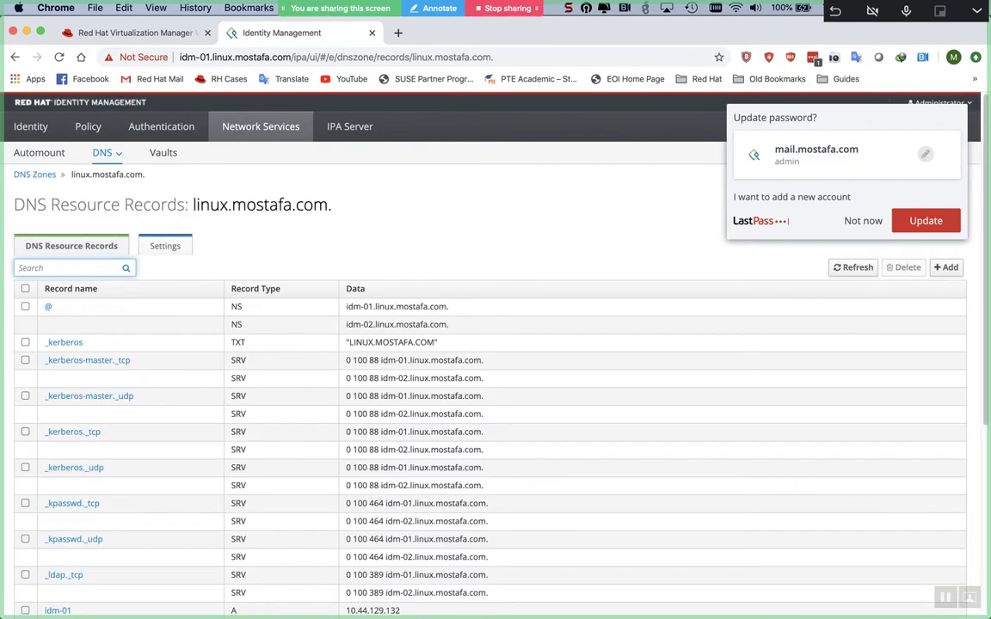
- Scroll the linux.mostafa.com records and select the _kpasswd._tcp data value
{"action": "scroll", "coordinate": [260, 400], "scroll_direction": "down", "scroll_amount": 3}
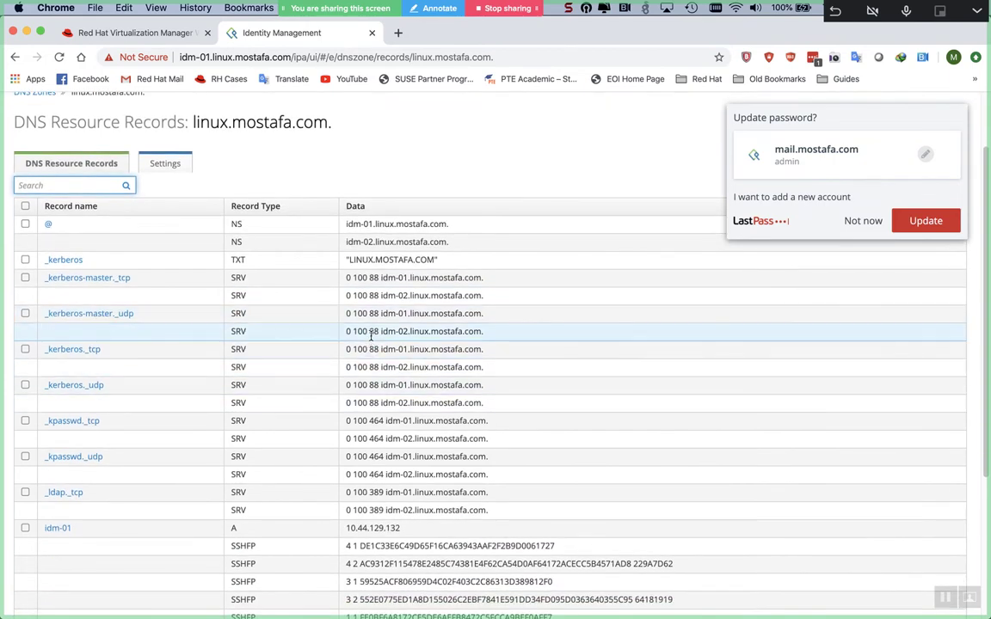
{"action": "left_click", "coordinate": [370, 333]}
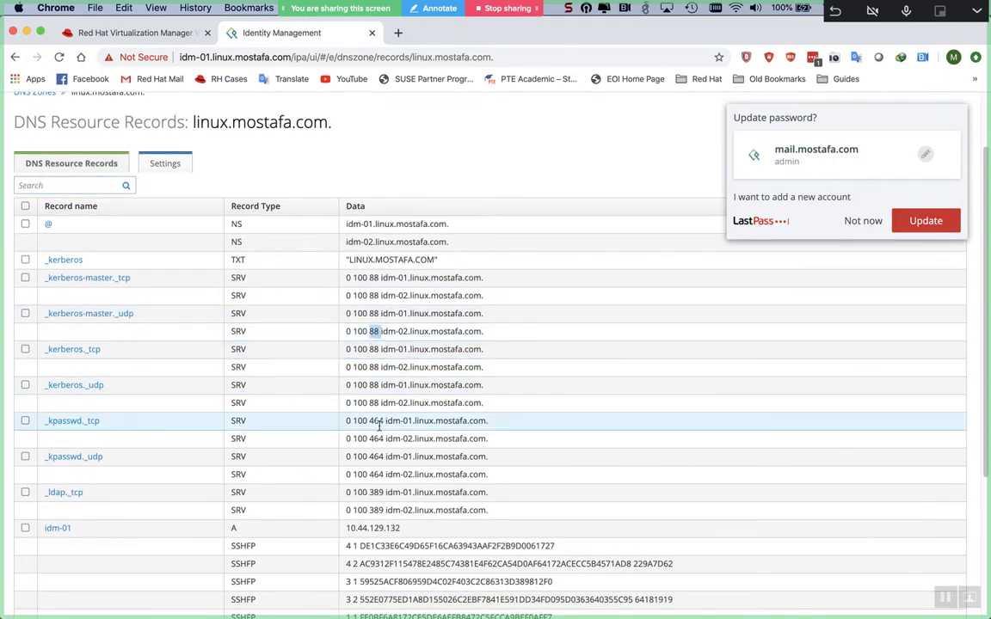
{"action": "triple_click", "coordinate": [377, 421]}
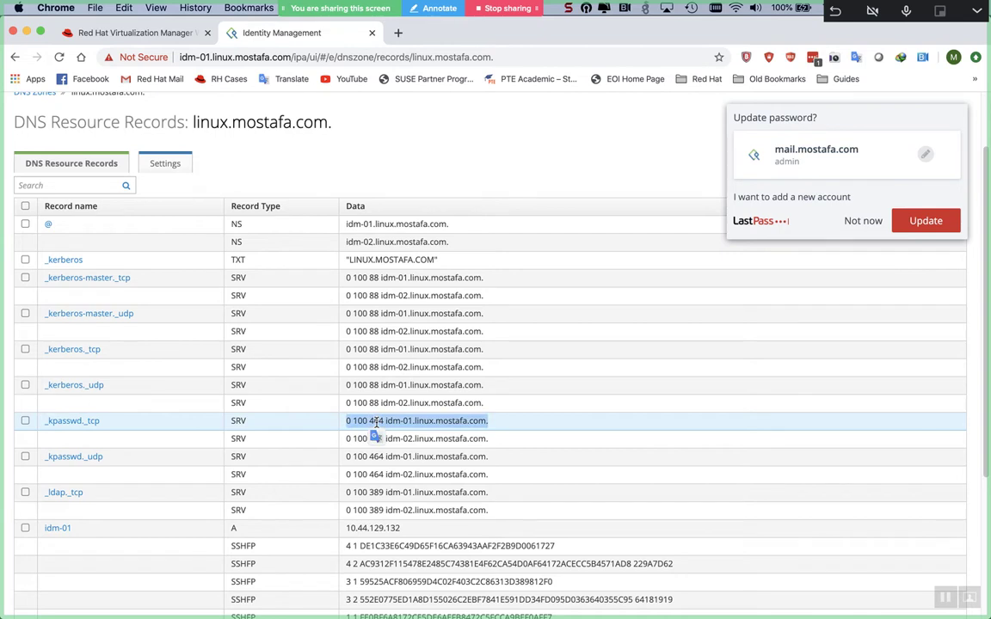
{"action": "left_click", "coordinate": [376, 491]}
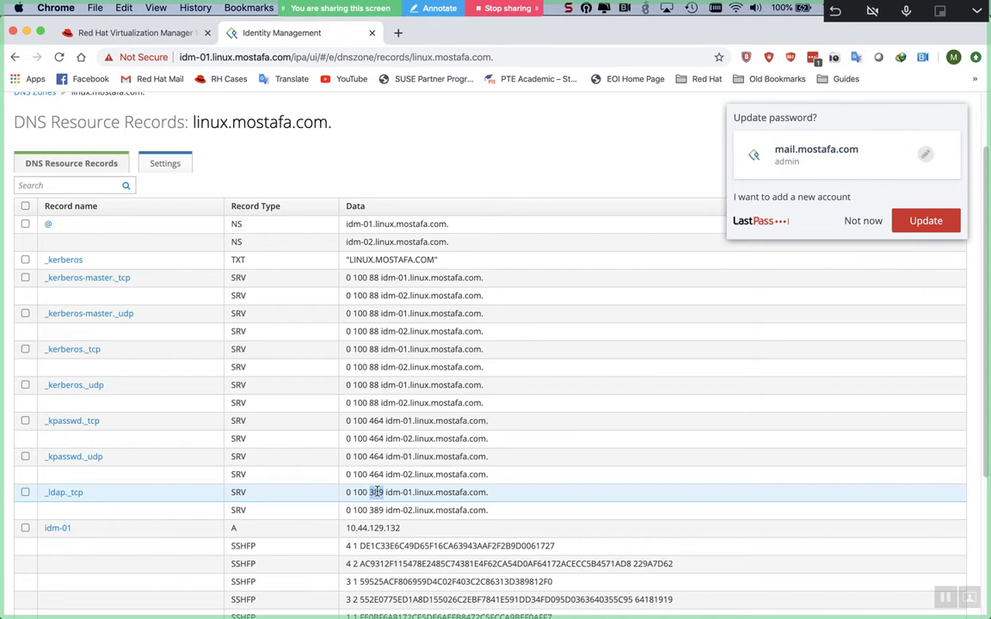
- Highlight SRV and port 88 in _kerberos._udp, dismiss LastPass, and return to Word
{"action": "double_click", "coordinate": [238, 401]}
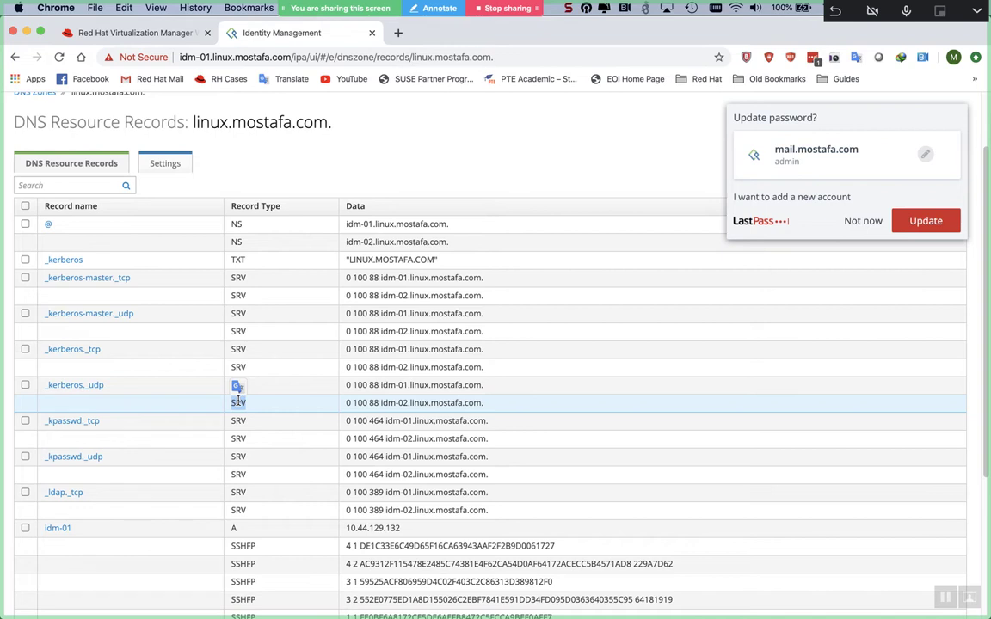
{"action": "left_click", "coordinate": [262, 387]}
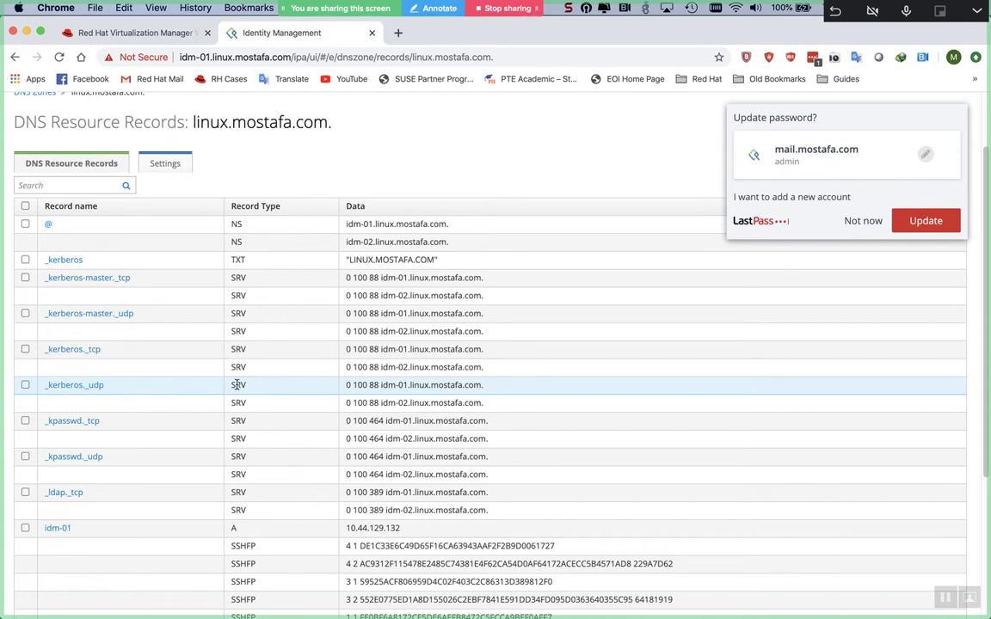
{"action": "double_click", "coordinate": [238, 385]}
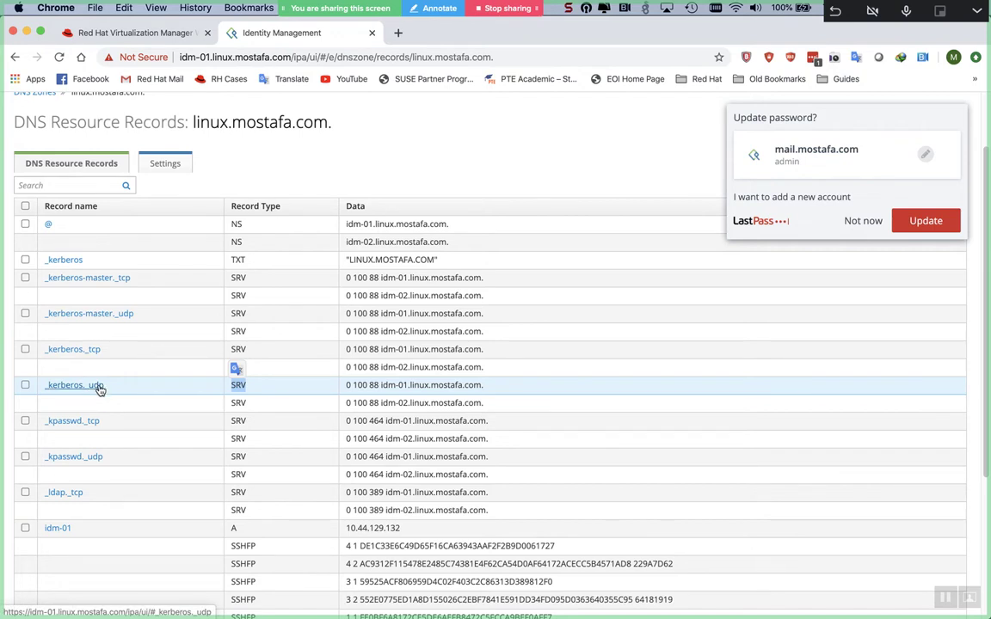
{"action": "left_click", "coordinate": [368, 385]}
{"action": "left_click_drag", "start_coordinate": [369, 384], "coordinate": [379, 384]}
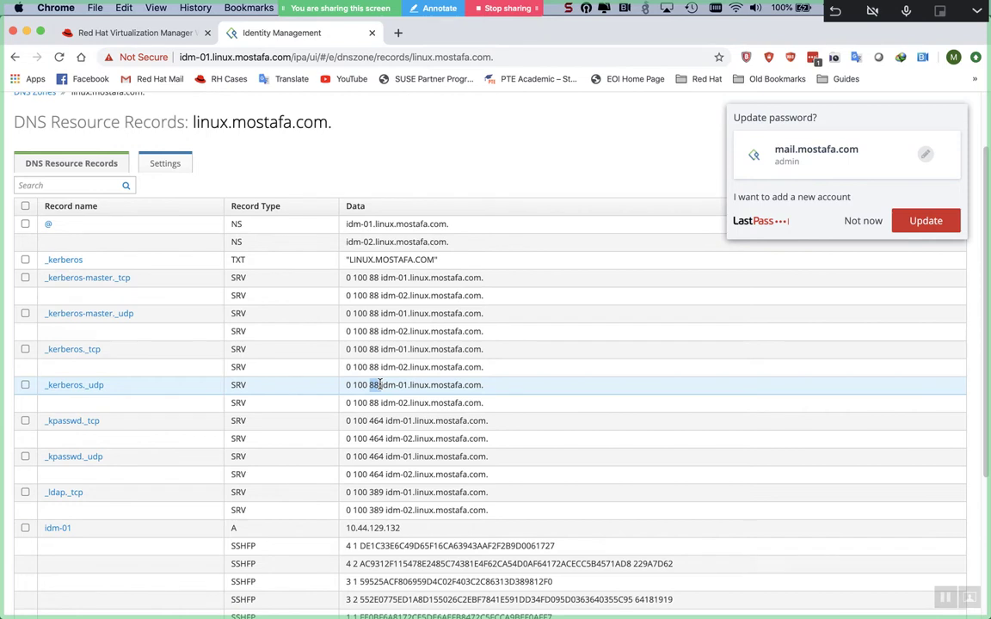
{"action": "triple_click", "coordinate": [400, 385]}
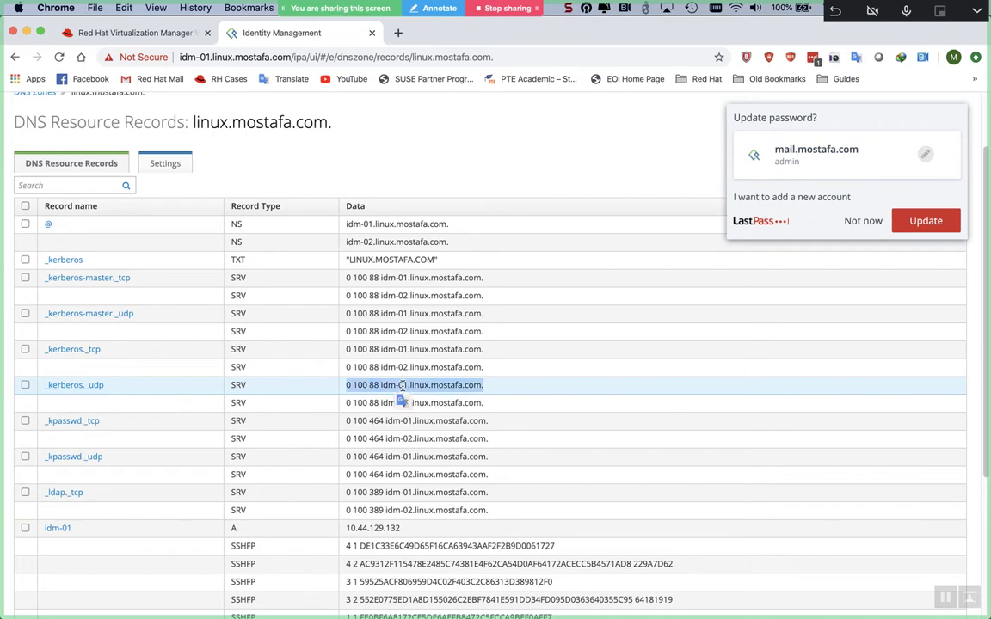
{"action": "left_click", "coordinate": [434, 388]}
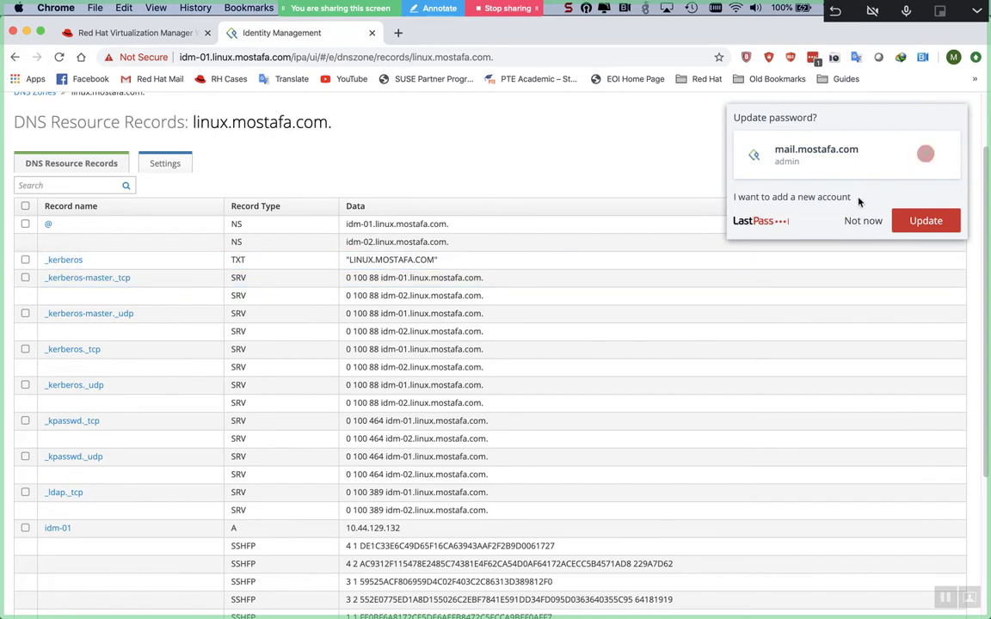
{"action": "left_click", "coordinate": [850, 223]}
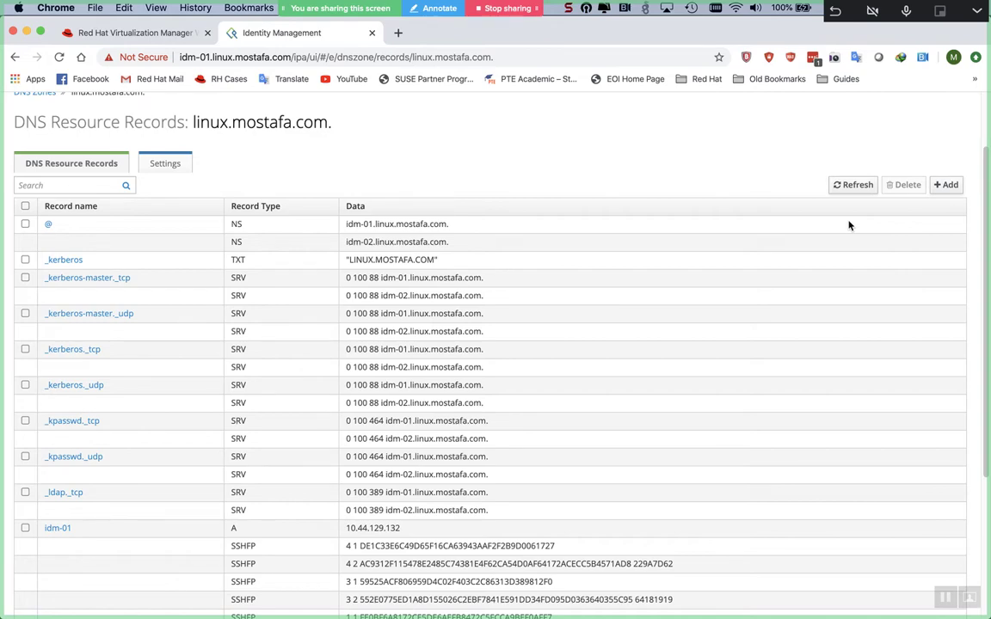
{"action": "key", "text": "super+Tab"}
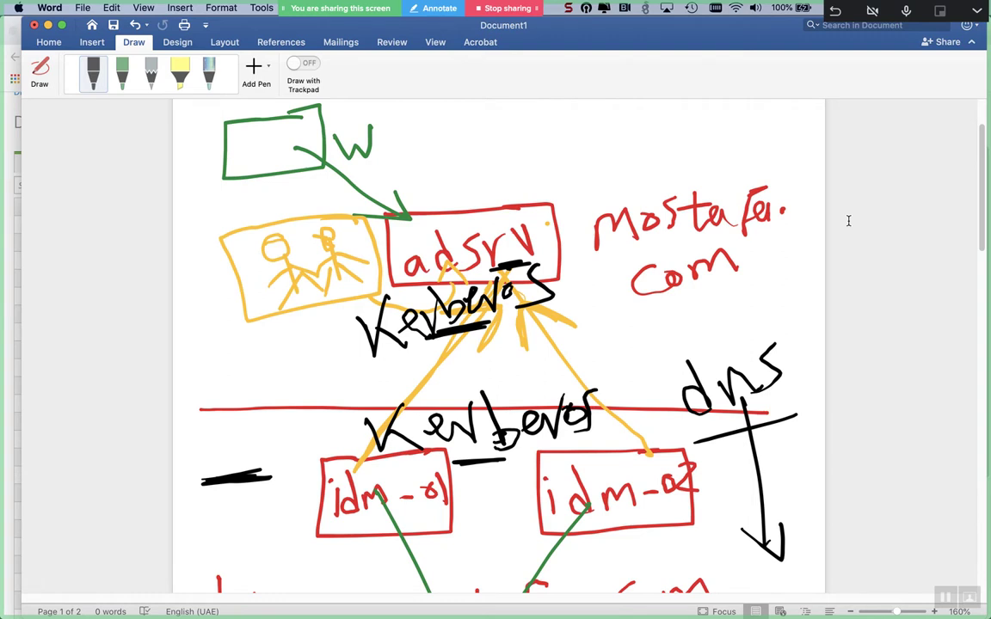
- Ink black underlines under both Kerberos labels, a left arrow, and marks below the users box
{"action": "scroll", "coordinate": [848, 221], "scroll_direction": "down", "scroll_amount": 2}
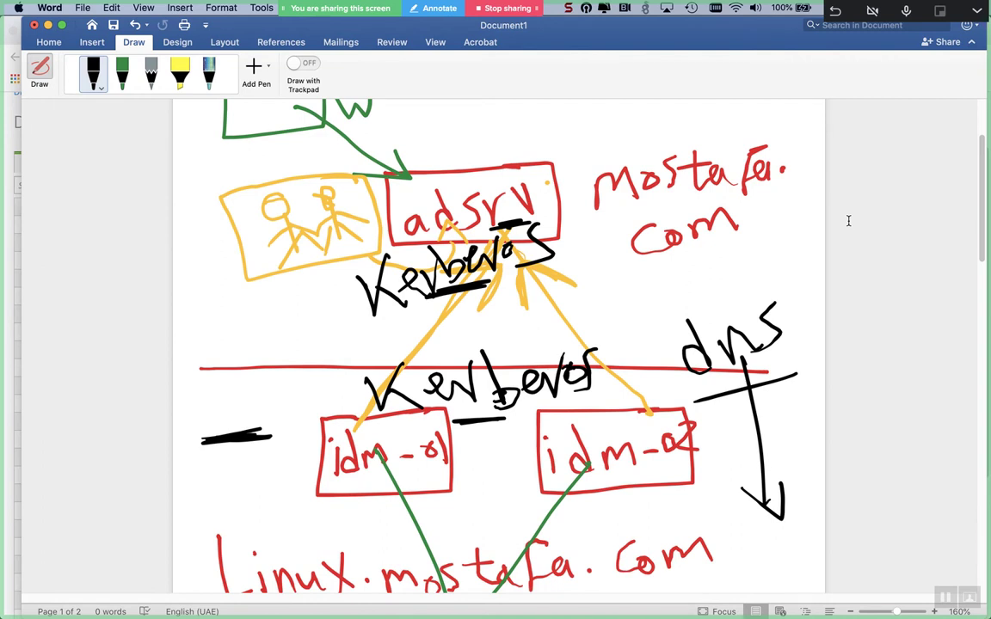
{"action": "left_click_drag", "start_coordinate": [603, 267], "coordinate": [516, 265]}
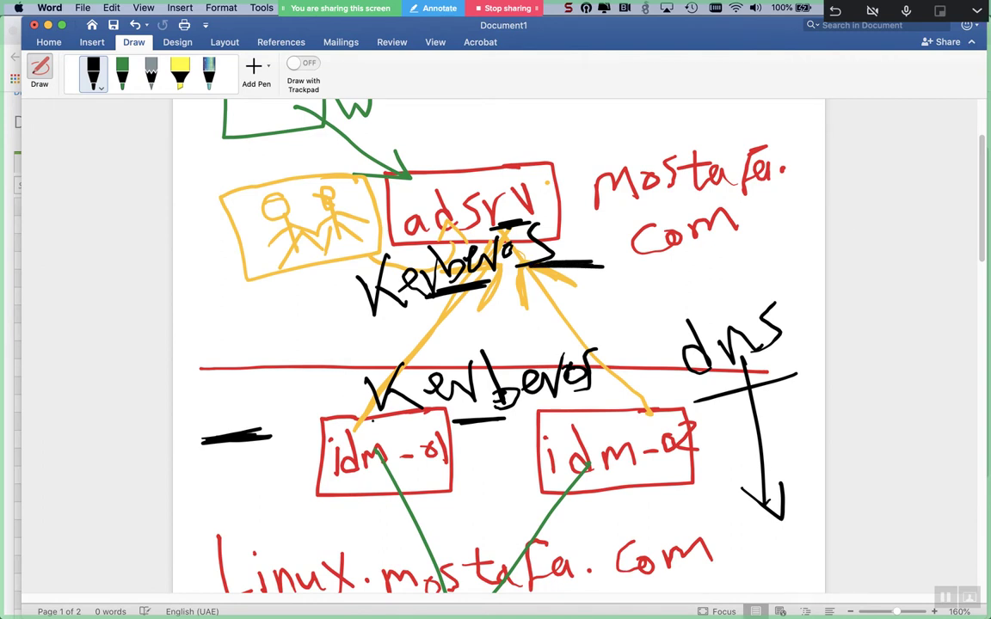
{"action": "mouse_move", "coordinate": [415, 418]}
{"action": "left_mouse_down"}
{"action": "mouse_move", "coordinate": [357, 422]}
{"action": "mouse_move", "coordinate": [341, 434]}
{"action": "left_mouse_up"}
{"action": "mouse_move", "coordinate": [328, 389]}
{"action": "left_mouse_down"}
{"action": "mouse_move", "coordinate": [230, 402]}
{"action": "mouse_move", "coordinate": [258, 409]}
{"action": "left_mouse_up"}
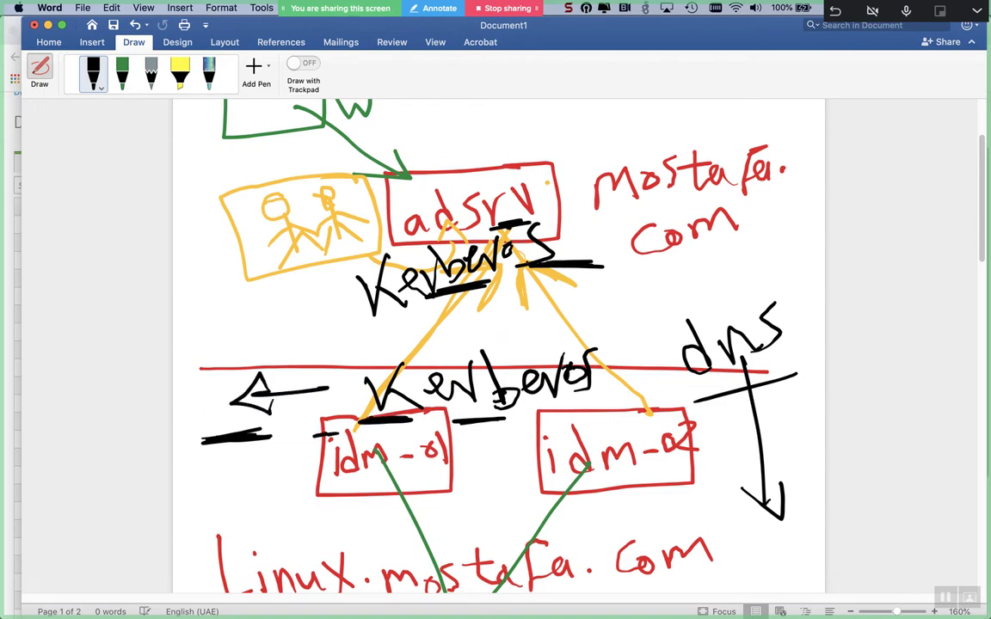
{"action": "left_click_drag", "start_coordinate": [236, 267], "coordinate": [325, 263]}
{"action": "left_click_drag", "start_coordinate": [265, 256], "coordinate": [296, 291]}
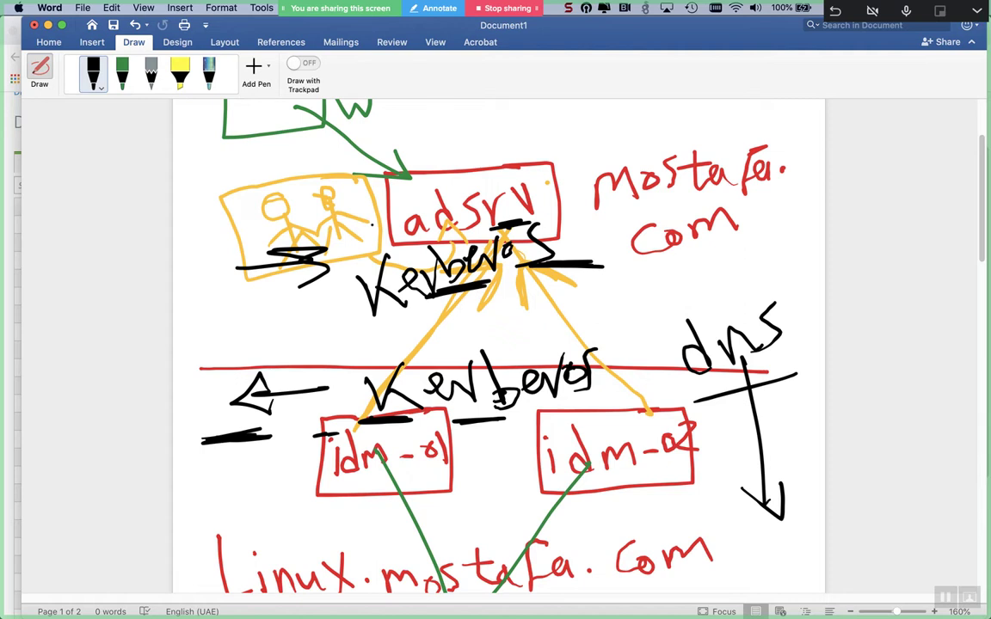
- Undo the black Kerberos and dns ink, then the yellow stick figures, loop, frame and arrows
{"action": "key", "text": "super+z"}
{"action": "key", "text": "super+z"}
{"action": "key", "text": "super+z"}
{"action": "key", "text": "super+z"}
{"action": "key", "text": "super+z"}
{"action": "key", "text": "super+z"}
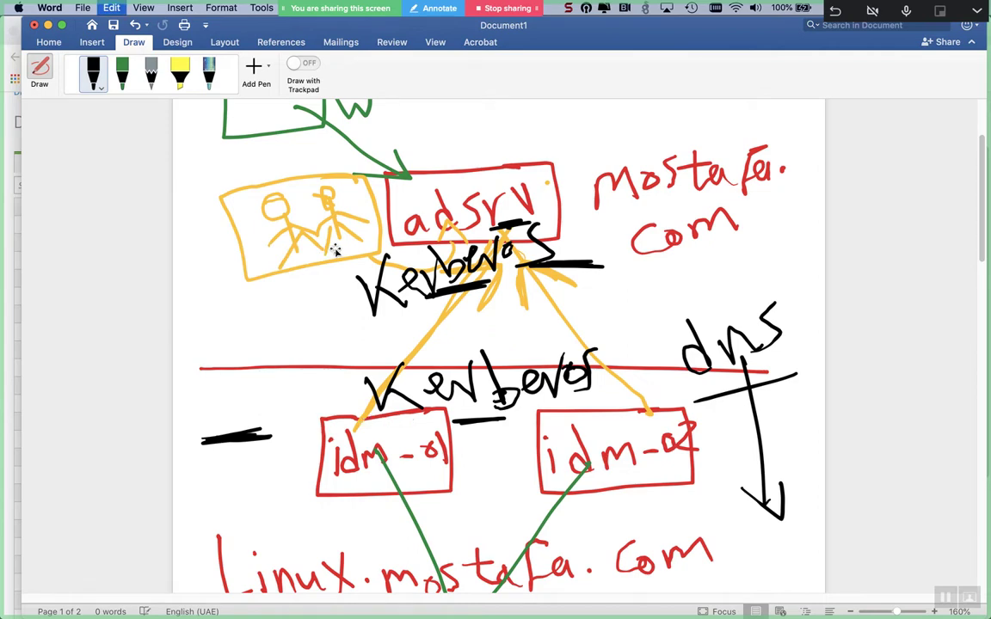
{"action": "key", "text": "super+z"}
{"action": "key", "text": "super+z"}
{"action": "key", "text": "super+z"}
{"action": "key", "text": "super+z"}
{"action": "key", "text": "super+z"}
{"action": "key", "text": "super+z"}
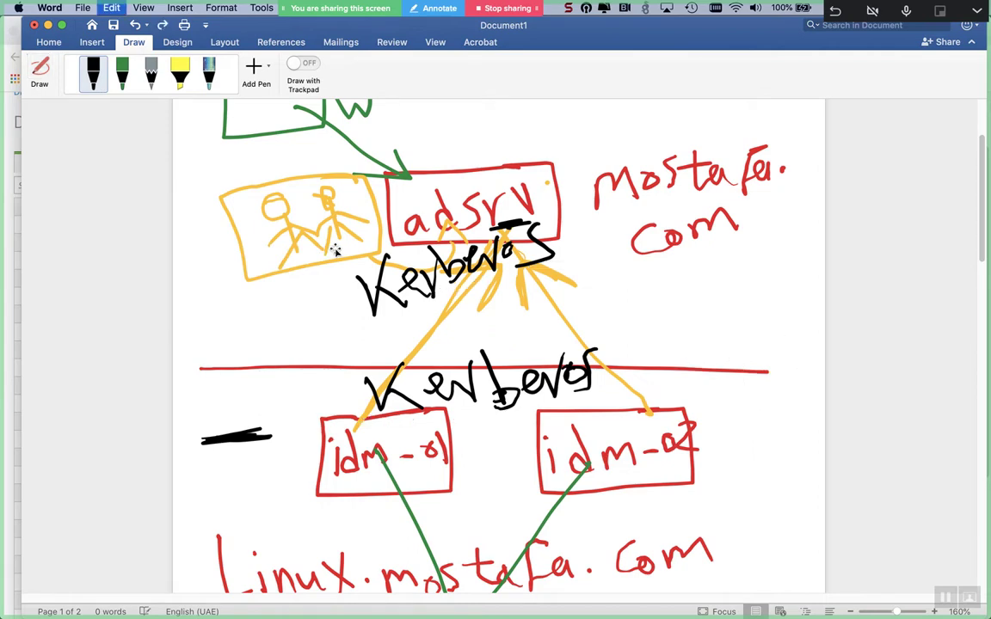
{"action": "key", "text": "super+z"}
{"action": "key", "text": "super+z"}
{"action": "key", "text": "super+z"}
{"action": "key", "text": "super+z"}
{"action": "key", "text": "super+z"}
{"action": "key", "text": "super+z"}
{"action": "key", "text": "super+z"}
{"action": "key", "text": "super+z"}
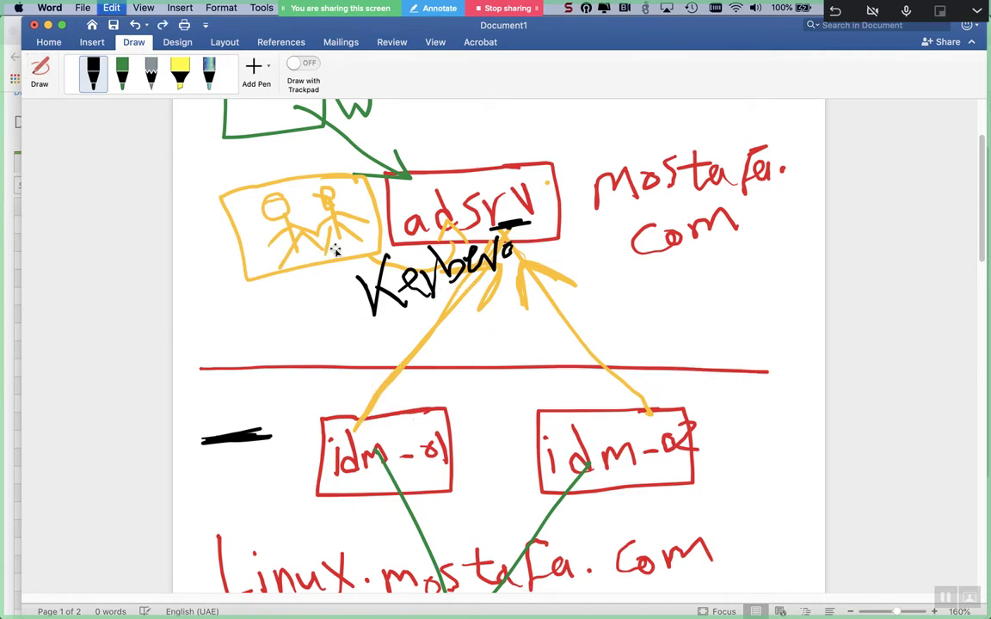
{"action": "key", "text": "super+z"}
{"action": "key", "text": "super+z"}
{"action": "key", "text": "super+z"}
{"action": "key", "text": "super+z"}
{"action": "key", "text": "super+z"}
{"action": "key", "text": "super+z"}
{"action": "key", "text": "super+z"}
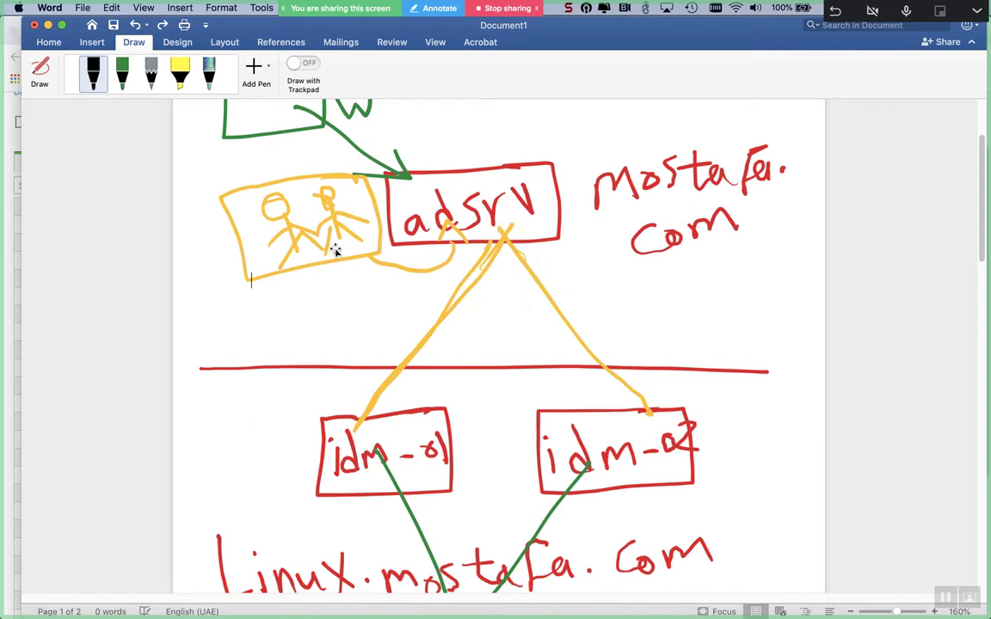
{"action": "key", "text": "super+z"}
{"action": "key", "text": "super+z"}
{"action": "key", "text": "super+z"}
{"action": "key", "text": "super+z"}
{"action": "key", "text": "super+z"}
{"action": "key", "text": "super+z"}
{"action": "key", "text": "super+z"}
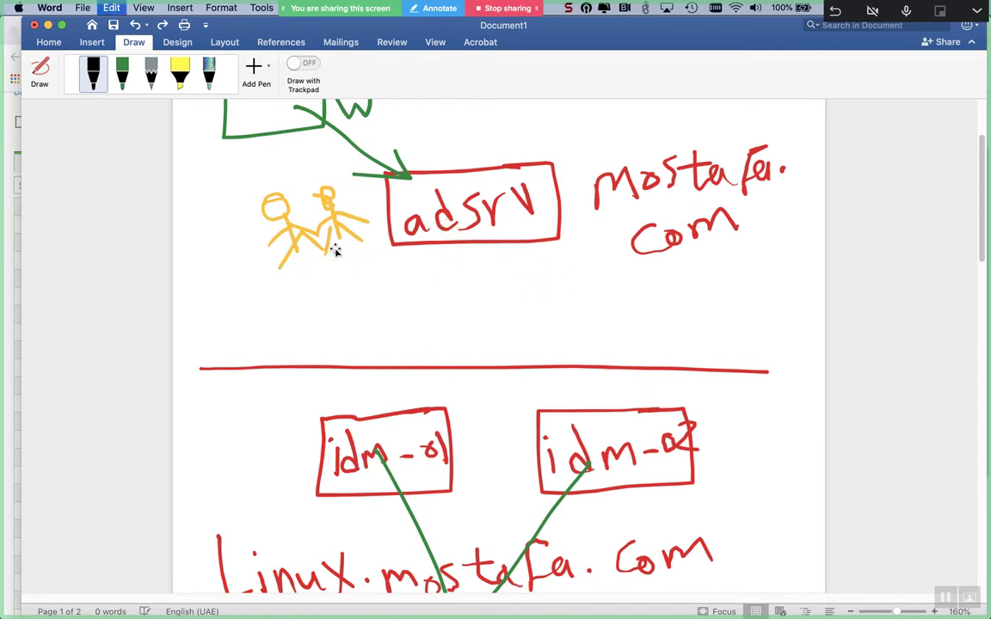
{"action": "key", "text": "super+z"}
{"action": "key", "text": "super+z"}
{"action": "key", "text": "super+z"}
{"action": "key", "text": "super+z"}
{"action": "key", "text": "super+z"}
{"action": "key", "text": "super+z"}
{"action": "key", "text": "super+z"}
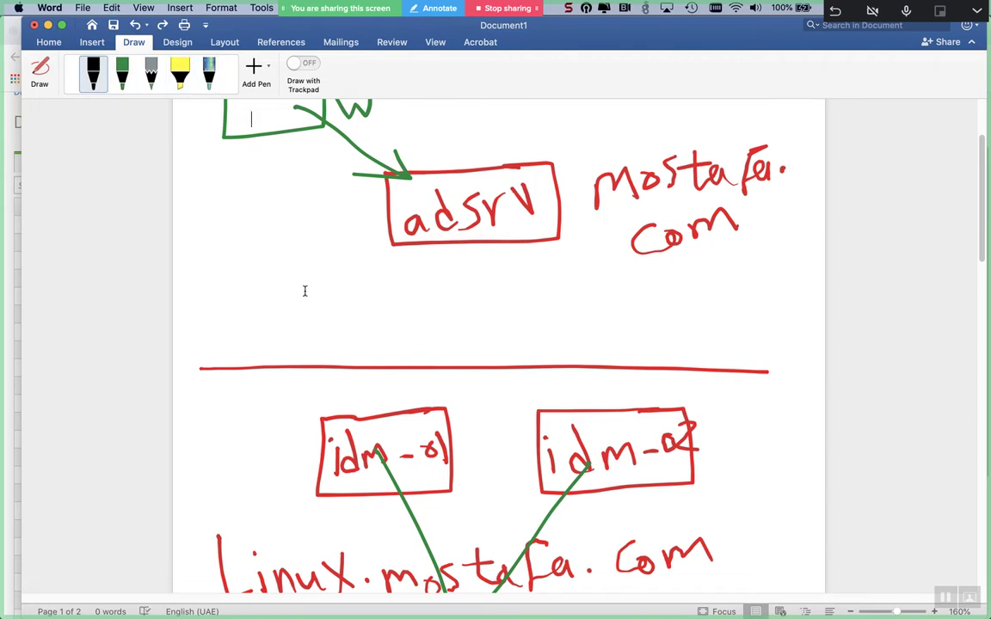
- Switch the drawing pen colour to light green
{"action": "left_click", "coordinate": [211, 311]}
{"action": "left_click", "coordinate": [94, 75]}
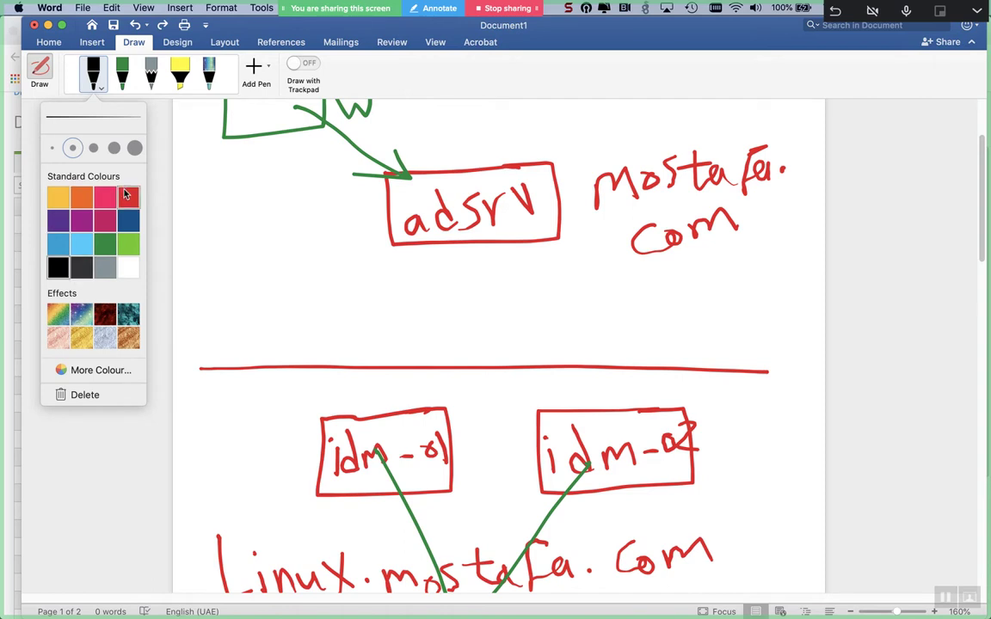
{"action": "left_click", "coordinate": [128, 244]}
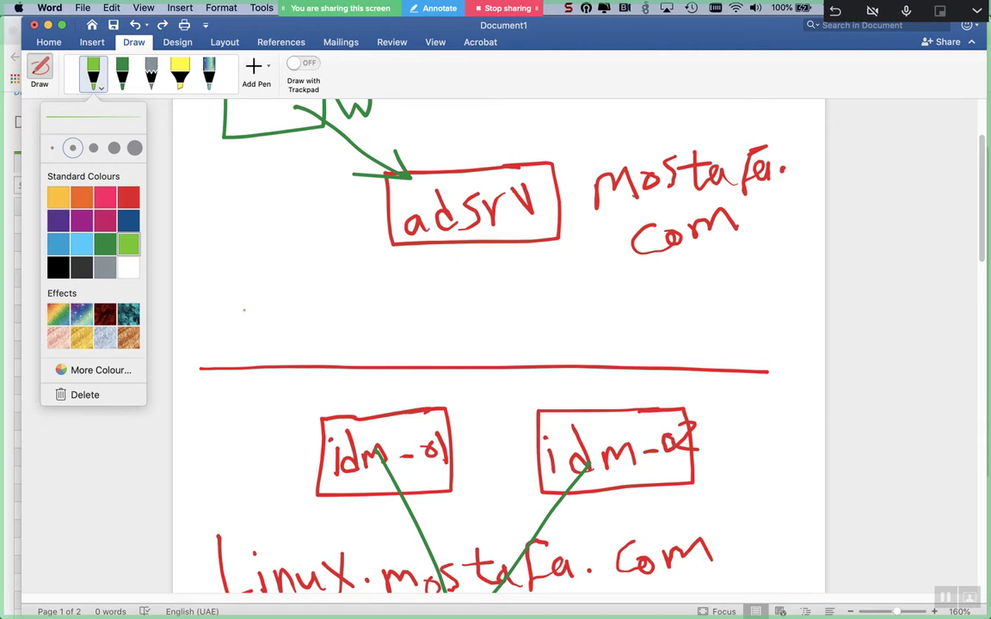
{"action": "left_click", "coordinate": [221, 290]}
- Handwrite 'Conditional Forwarding' in light green, leading toward the adsrv box
{"action": "left_click_drag", "start_coordinate": [234, 294], "coordinate": [239, 321]}
{"action": "left_click_drag", "start_coordinate": [251, 301], "coordinate": [294, 288]}
{"action": "mouse_move", "coordinate": [283, 246]}
{"action": "left_mouse_down"}
{"action": "mouse_move", "coordinate": [289, 222]}
{"action": "mouse_move", "coordinate": [298, 225]}
{"action": "left_mouse_up"}
{"action": "left_click_drag", "start_coordinate": [274, 209], "coordinate": [297, 215]}
{"action": "mouse_move", "coordinate": [285, 206]}
{"action": "left_mouse_down"}
{"action": "mouse_move", "coordinate": [372, 208]}
{"action": "mouse_move", "coordinate": [404, 182]}
{"action": "mouse_move", "coordinate": [413, 191]}
{"action": "left_mouse_up"}
{"action": "left_click_drag", "start_coordinate": [417, 191], "coordinate": [460, 168]}
{"action": "left_click_drag", "start_coordinate": [260, 302], "coordinate": [259, 383]}
{"action": "mouse_move", "coordinate": [247, 334]}
{"action": "left_mouse_down"}
{"action": "mouse_move", "coordinate": [281, 324]}
{"action": "mouse_move", "coordinate": [290, 337]}
{"action": "mouse_move", "coordinate": [310, 306]}
{"action": "left_mouse_up"}
{"action": "left_click_drag", "start_coordinate": [332, 301], "coordinate": [344, 325]}
{"action": "left_click_drag", "start_coordinate": [287, 292], "coordinate": [302, 277]}
{"action": "mouse_move", "coordinate": [318, 262]}
{"action": "left_mouse_down"}
{"action": "mouse_move", "coordinate": [327, 274]}
{"action": "mouse_move", "coordinate": [378, 228]}
{"action": "mouse_move", "coordinate": [385, 241]}
{"action": "left_mouse_up"}
{"action": "left_click_drag", "start_coordinate": [434, 274], "coordinate": [449, 274]}
- Add green marks beside adsrv, on the idm-01 and idm-02 boxes, and around linux.mostafa.com
{"action": "left_click_drag", "start_coordinate": [543, 230], "coordinate": [584, 226]}
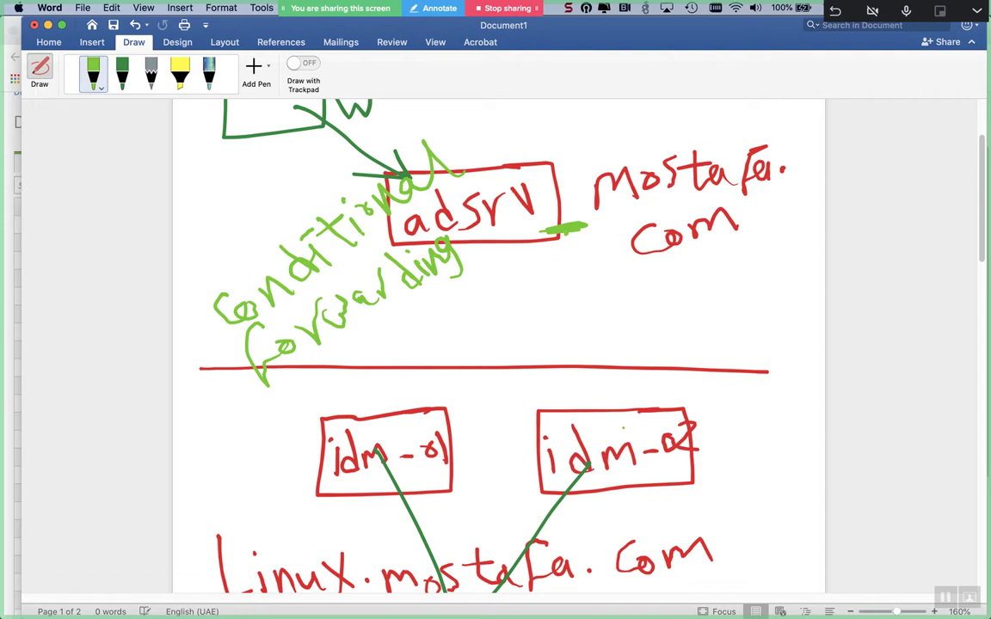
{"action": "left_click_drag", "start_coordinate": [627, 426], "coordinate": [688, 425]}
{"action": "left_click_drag", "start_coordinate": [407, 426], "coordinate": [423, 424]}
{"action": "left_click_drag", "start_coordinate": [361, 430], "coordinate": [422, 424]}
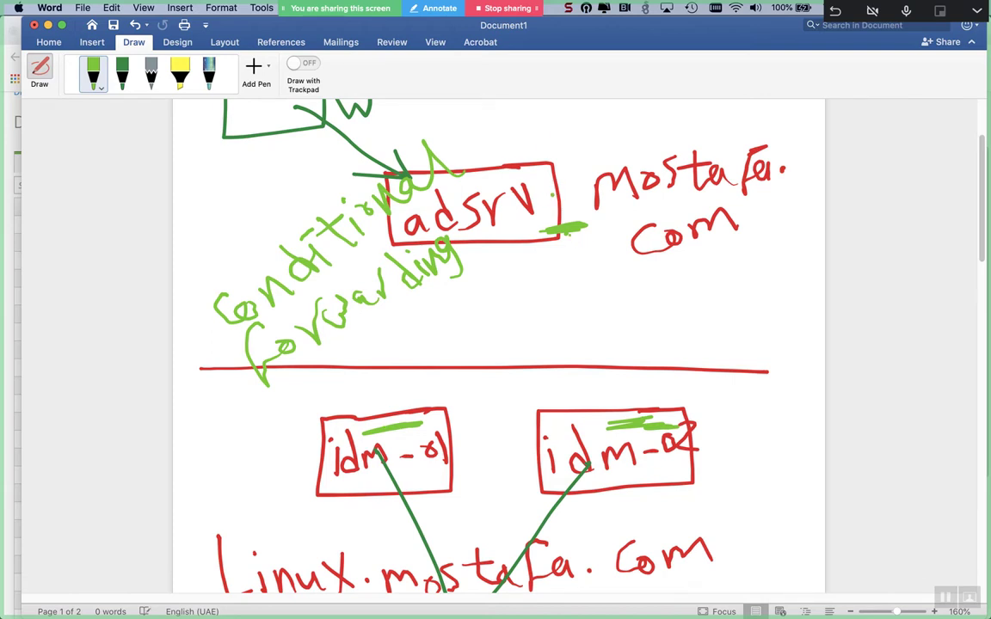
{"action": "mouse_move", "coordinate": [731, 527]}
{"action": "left_mouse_down"}
{"action": "mouse_move", "coordinate": [221, 526]}
{"action": "mouse_move", "coordinate": [184, 571]}
{"action": "mouse_move", "coordinate": [224, 592]}
{"action": "mouse_move", "coordinate": [653, 582]}
{"action": "mouse_move", "coordinate": [729, 540]}
{"action": "left_mouse_up"}
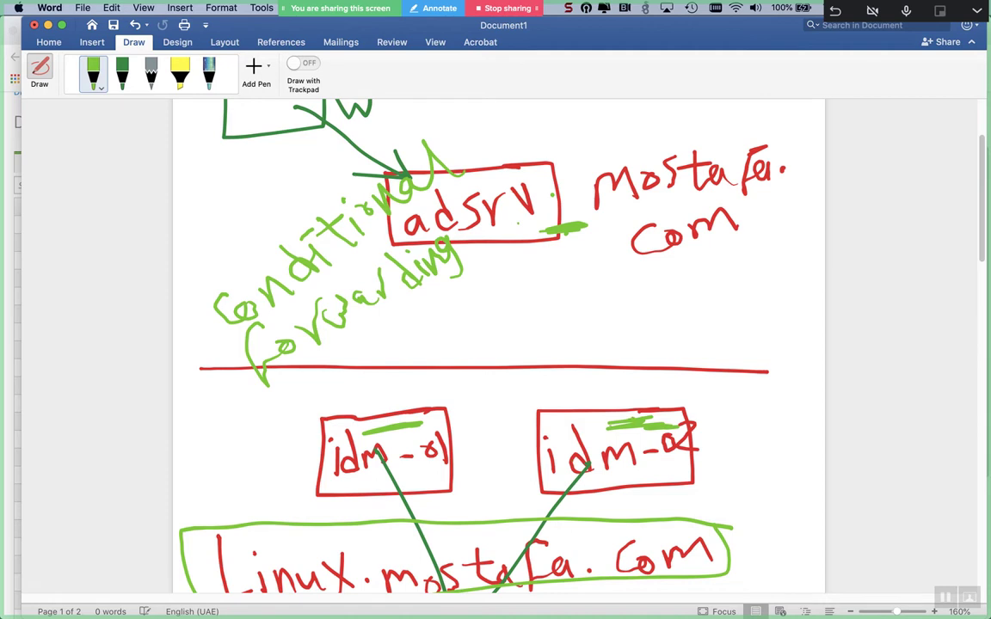
{"action": "mouse_move", "coordinate": [373, 430]}
{"action": "left_mouse_down"}
{"action": "mouse_move", "coordinate": [401, 434]}
{"action": "mouse_move", "coordinate": [375, 442]}
{"action": "left_mouse_up"}
- Switch the pen to pink and draw links between idm-01 and idm-02
{"action": "left_click", "coordinate": [101, 86]}
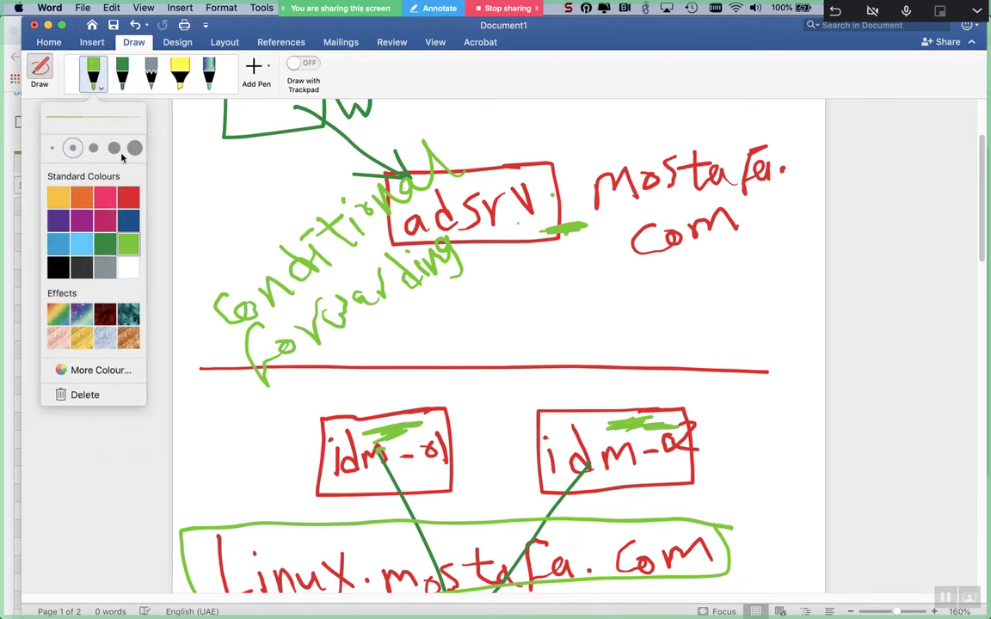
{"action": "left_click", "coordinate": [104, 197]}
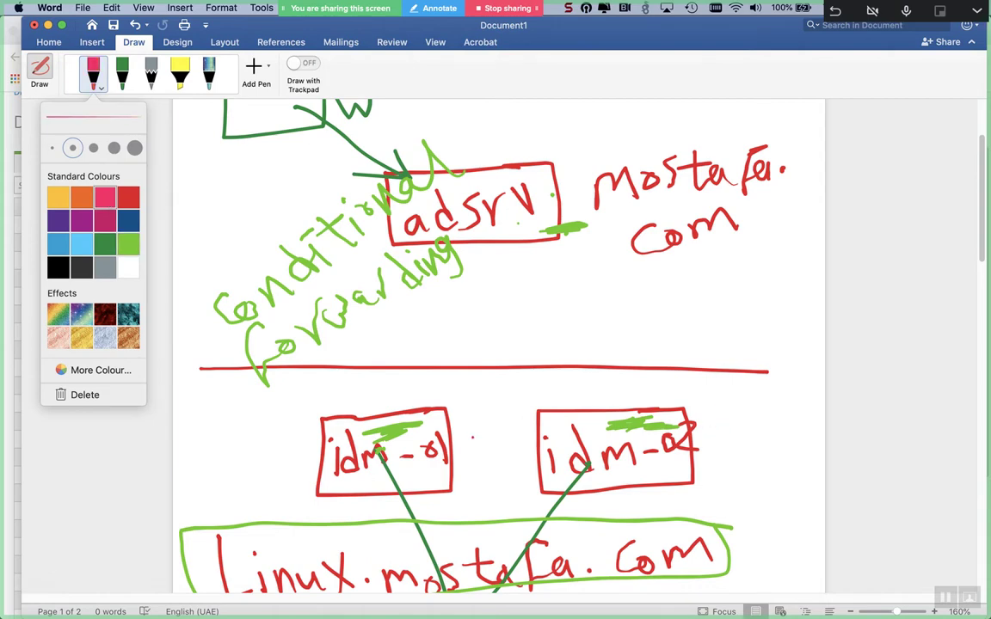
{"action": "left_click", "coordinate": [443, 425]}
{"action": "mouse_move", "coordinate": [440, 426]}
{"action": "left_mouse_down"}
{"action": "mouse_move", "coordinate": [559, 422]}
{"action": "mouse_move", "coordinate": [536, 419]}
{"action": "left_mouse_up"}
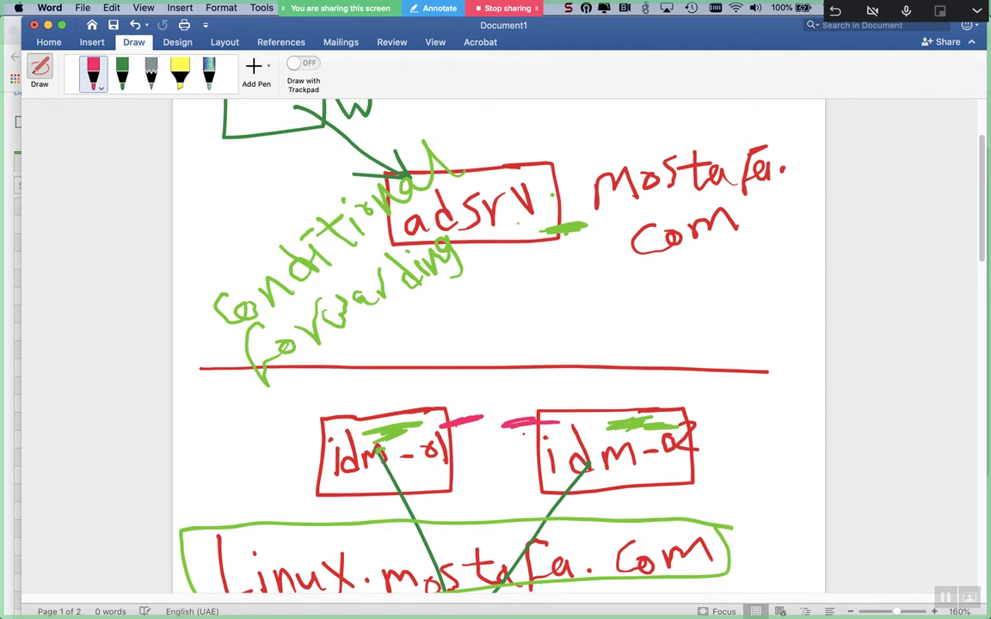
- Outline mostafa.com and underline adsrv in pink, then switch to BlueJeans
{"action": "mouse_move", "coordinate": [795, 114]}
{"action": "left_mouse_down"}
{"action": "mouse_move", "coordinate": [688, 122]}
{"action": "mouse_move", "coordinate": [573, 181]}
{"action": "mouse_move", "coordinate": [824, 155]}
{"action": "mouse_move", "coordinate": [795, 105]}
{"action": "mouse_move", "coordinate": [774, 112]}
{"action": "left_mouse_up"}
{"action": "left_click_drag", "start_coordinate": [505, 228], "coordinate": [540, 218]}
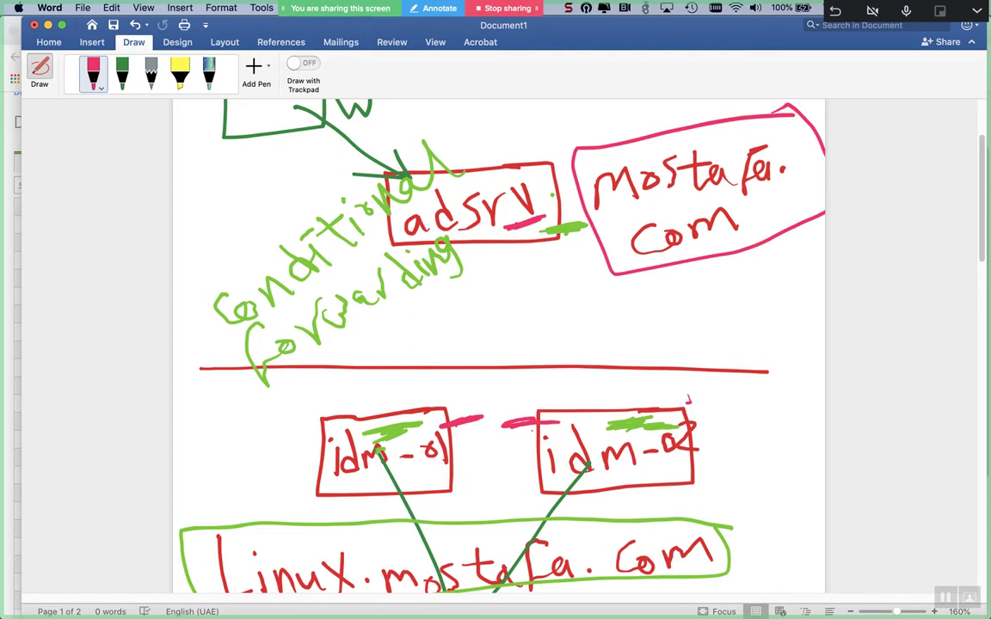
{"action": "key", "text": "super+Tab"}
{"action": "key", "text": "super+Tab"}
{"action": "key", "text": "super+Tab"}
{"action": "key", "text": "super+Tab"}
{"action": "key", "text": "super+Tab"}
{"action": "key", "text": "super+Tab"}
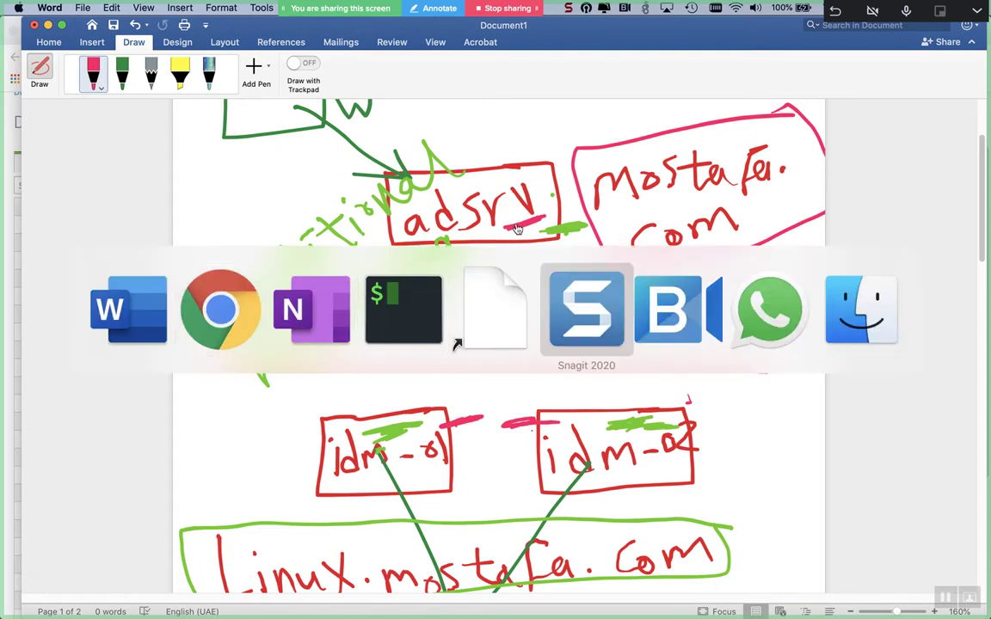
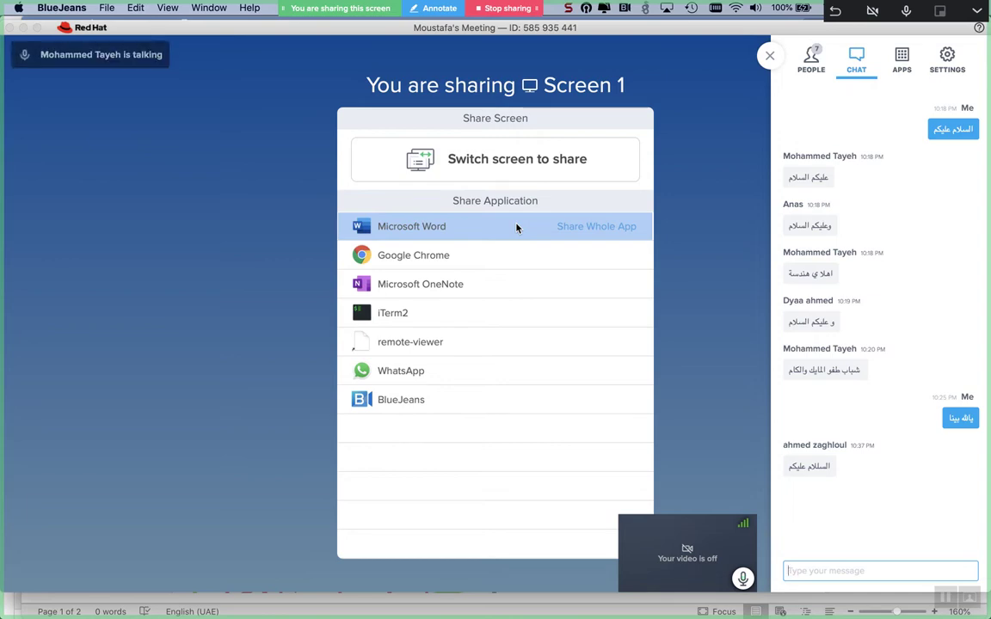
- Pick Microsoft Word from the Share Application list to share it in the BlueJeans meeting
{"action": "left_click", "coordinate": [516, 227]}
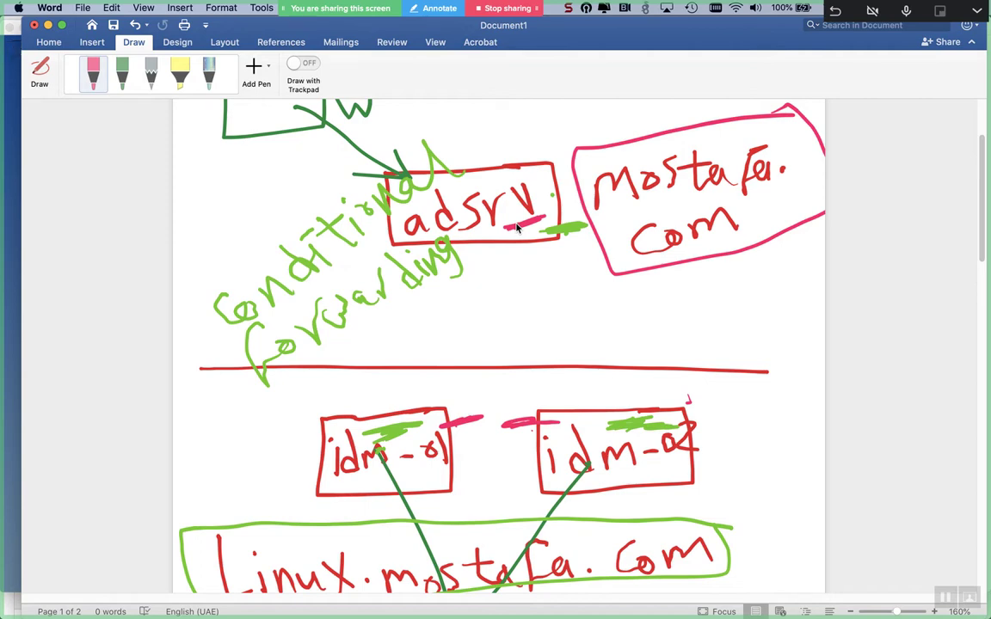
- Draw a few pink ink strokes near idm-02, then select all ink and delete it
{"action": "left_click", "coordinate": [92, 73]}
{"action": "mouse_move", "coordinate": [667, 273]}
{"action": "left_mouse_down"}
{"action": "mouse_move", "coordinate": [629, 301]}
{"action": "mouse_move", "coordinate": [781, 308]}
{"action": "left_mouse_up"}
{"action": "left_click_drag", "start_coordinate": [789, 401], "coordinate": [693, 402]}
{"action": "left_click_drag", "start_coordinate": [730, 378], "coordinate": [694, 401]}
{"action": "left_click_drag", "start_coordinate": [693, 408], "coordinate": [733, 422]}
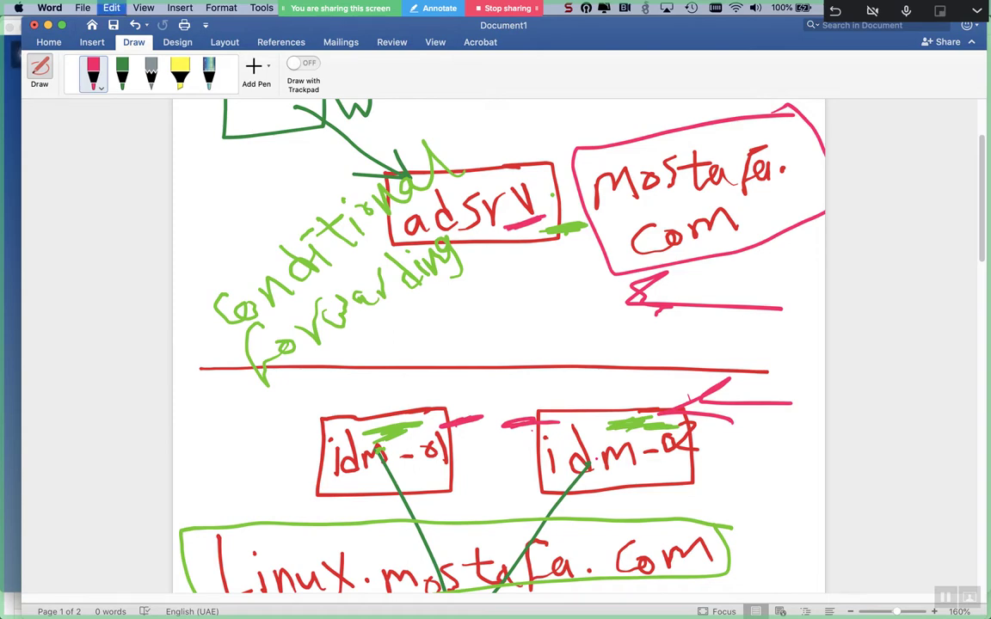
{"action": "key", "text": "super+a"}
{"action": "key", "text": "Delete"}
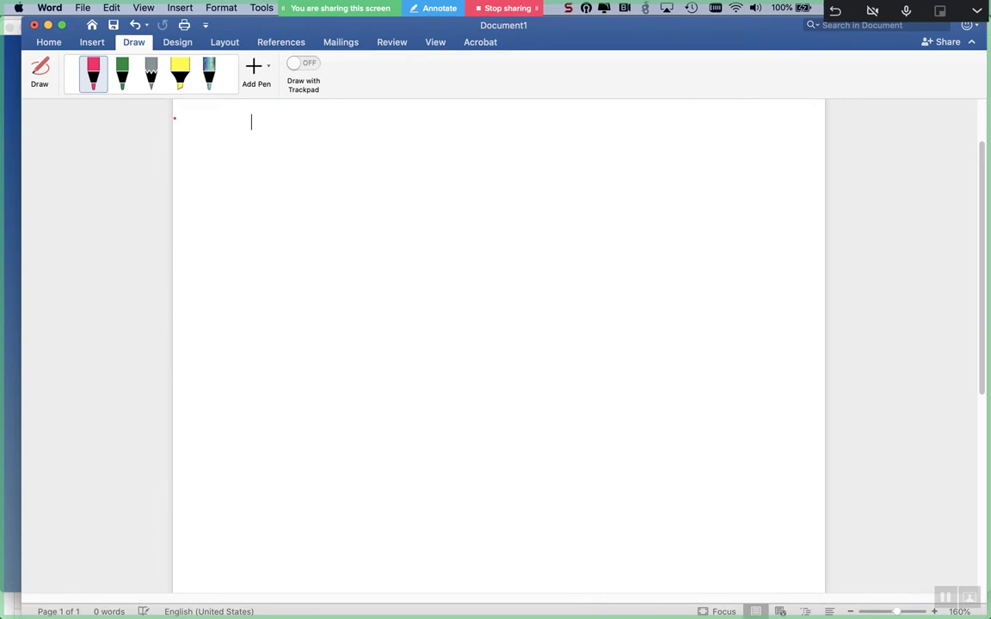
- Switch the pen to black ink and draw two inner boxes inside a large server frame
{"action": "left_click", "coordinate": [100, 89]}
{"action": "left_click", "coordinate": [95, 88]}
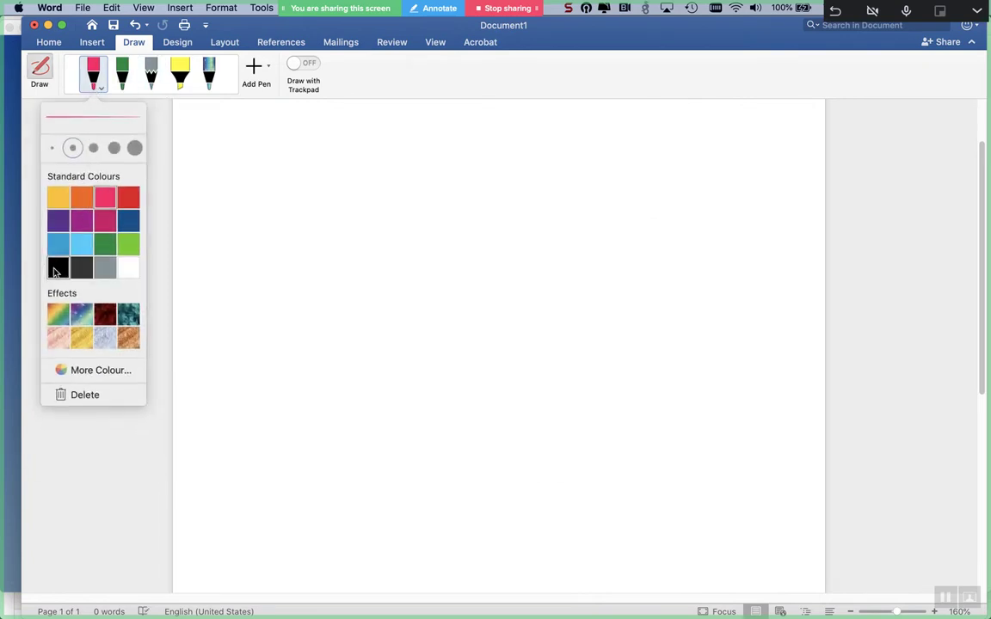
{"action": "left_click", "coordinate": [62, 265]}
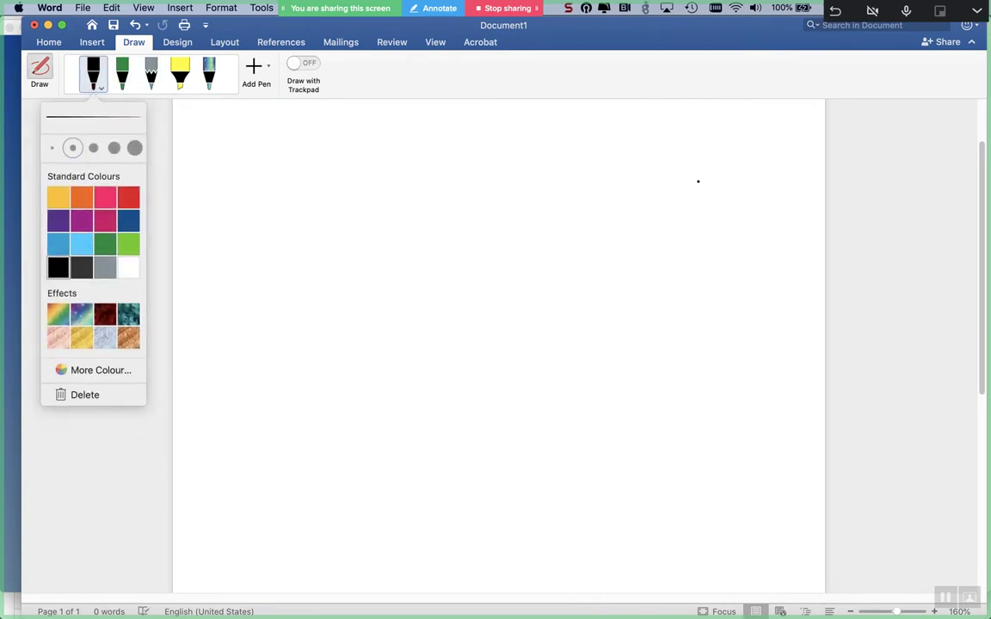
{"action": "left_click", "coordinate": [317, 207]}
{"action": "mouse_move", "coordinate": [322, 190]}
{"action": "left_mouse_down"}
{"action": "mouse_move", "coordinate": [260, 201]}
{"action": "mouse_move", "coordinate": [342, 253]}
{"action": "mouse_move", "coordinate": [319, 191]}
{"action": "left_mouse_up"}
{"action": "mouse_move", "coordinate": [344, 293]}
{"action": "left_mouse_down"}
{"action": "mouse_move", "coordinate": [330, 291]}
{"action": "mouse_move", "coordinate": [263, 327]}
{"action": "mouse_move", "coordinate": [343, 358]}
{"action": "mouse_move", "coordinate": [354, 282]}
{"action": "left_mouse_up"}
{"action": "mouse_move", "coordinate": [368, 160]}
{"action": "left_mouse_down"}
{"action": "mouse_move", "coordinate": [245, 180]}
{"action": "mouse_move", "coordinate": [219, 351]}
{"action": "mouse_move", "coordinate": [354, 416]}
{"action": "mouse_move", "coordinate": [418, 258]}
{"action": "mouse_move", "coordinate": [408, 155]}
{"action": "mouse_move", "coordinate": [327, 169]}
{"action": "left_mouse_up"}
- Write the DNS label above the server frame
{"action": "left_click_drag", "start_coordinate": [244, 150], "coordinate": [258, 146]}
{"action": "mouse_move", "coordinate": [230, 112]}
{"action": "left_mouse_down"}
{"action": "mouse_move", "coordinate": [239, 152]}
{"action": "mouse_move", "coordinate": [277, 116]}
{"action": "mouse_move", "coordinate": [288, 146]}
{"action": "left_mouse_up"}
{"action": "left_click_drag", "start_coordinate": [350, 133], "coordinate": [356, 165]}
{"action": "mouse_move", "coordinate": [385, 159]}
{"action": "left_mouse_down"}
{"action": "mouse_move", "coordinate": [402, 112]}
{"action": "mouse_move", "coordinate": [417, 156]}
{"action": "left_mouse_up"}
- Sketch a row of small boxes below the server frame
{"action": "mouse_move", "coordinate": [250, 453]}
{"action": "left_mouse_down"}
{"action": "mouse_move", "coordinate": [201, 496]}
{"action": "mouse_move", "coordinate": [258, 499]}
{"action": "mouse_move", "coordinate": [203, 535]}
{"action": "left_mouse_up"}
{"action": "left_click_drag", "start_coordinate": [242, 502], "coordinate": [242, 540]}
{"action": "mouse_move", "coordinate": [306, 481]}
{"action": "left_mouse_down"}
{"action": "mouse_move", "coordinate": [326, 439]}
{"action": "mouse_move", "coordinate": [316, 489]}
{"action": "left_mouse_up"}
{"action": "left_click_drag", "start_coordinate": [323, 489], "coordinate": [310, 521]}
{"action": "mouse_move", "coordinate": [364, 480]}
{"action": "left_mouse_down"}
{"action": "mouse_move", "coordinate": [360, 519]}
{"action": "mouse_move", "coordinate": [372, 520]}
{"action": "left_mouse_up"}
{"action": "left_click", "coordinate": [224, 522]}
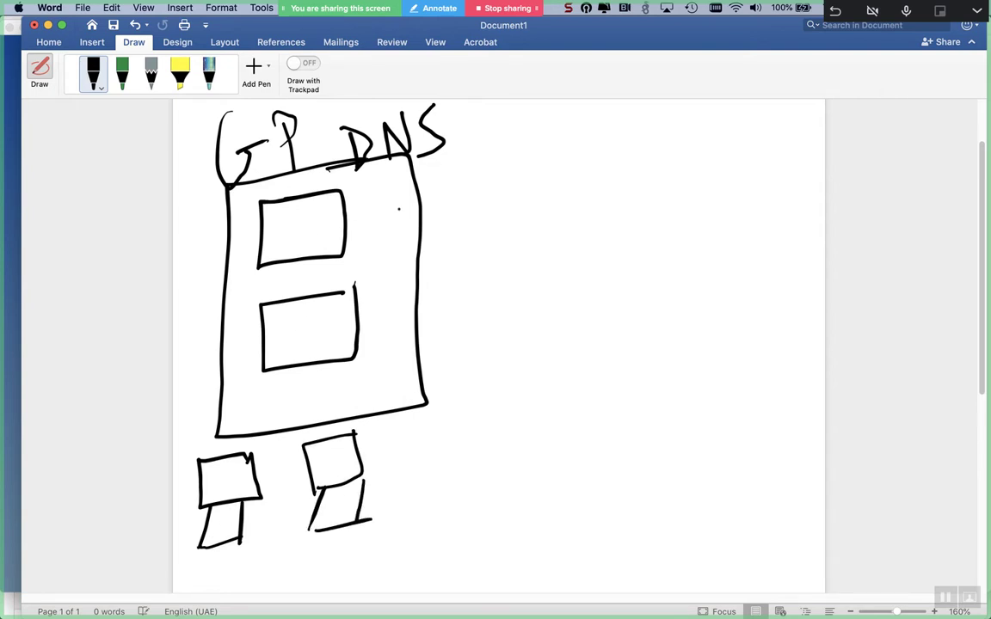
- Draw a CF-labelled arrow from the upper inner box to a handwritten Mostafa.com
{"action": "mouse_move", "coordinate": [347, 221]}
{"action": "left_mouse_down"}
{"action": "mouse_move", "coordinate": [571, 172]}
{"action": "mouse_move", "coordinate": [546, 203]}
{"action": "left_mouse_up"}
{"action": "mouse_move", "coordinate": [442, 154]}
{"action": "left_mouse_down"}
{"action": "mouse_move", "coordinate": [448, 203]}
{"action": "mouse_move", "coordinate": [515, 140]}
{"action": "left_mouse_up"}
{"action": "mouse_move", "coordinate": [473, 153]}
{"action": "left_mouse_down"}
{"action": "mouse_move", "coordinate": [486, 205]}
{"action": "mouse_move", "coordinate": [503, 172]}
{"action": "left_mouse_up"}
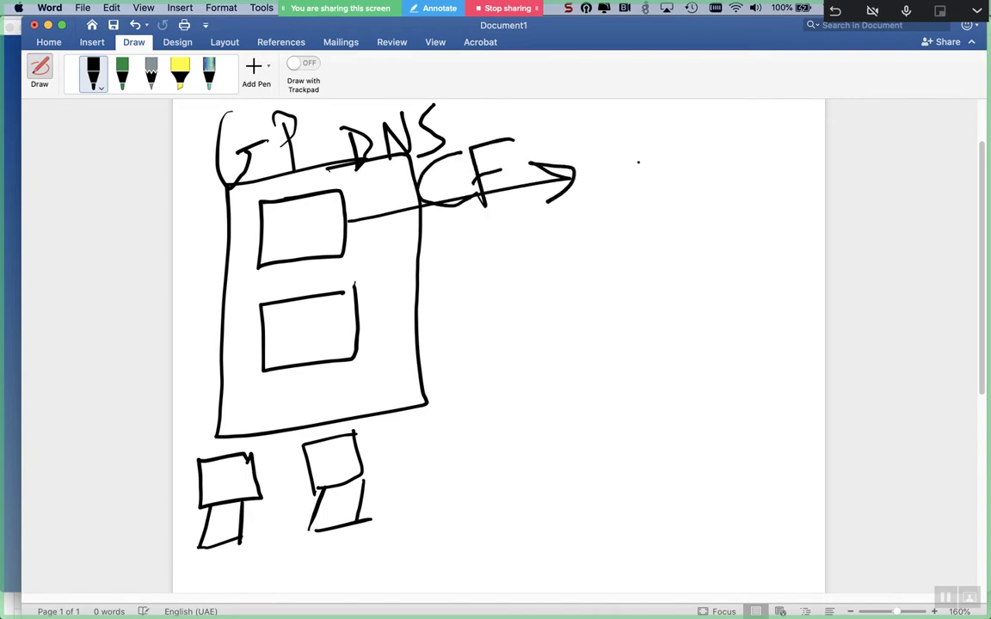
{"action": "mouse_move", "coordinate": [613, 196]}
{"action": "left_mouse_down"}
{"action": "mouse_move", "coordinate": [638, 172]}
{"action": "mouse_move", "coordinate": [680, 177]}
{"action": "left_mouse_up"}
{"action": "mouse_move", "coordinate": [701, 151]}
{"action": "left_mouse_down"}
{"action": "mouse_move", "coordinate": [688, 178]}
{"action": "mouse_move", "coordinate": [735, 136]}
{"action": "mouse_move", "coordinate": [710, 181]}
{"action": "mouse_move", "coordinate": [747, 177]}
{"action": "left_mouse_up"}
{"action": "mouse_move", "coordinate": [759, 129]}
{"action": "left_mouse_down"}
{"action": "mouse_move", "coordinate": [749, 180]}
{"action": "mouse_move", "coordinate": [762, 158]}
{"action": "left_mouse_up"}
{"action": "left_click_drag", "start_coordinate": [786, 146], "coordinate": [790, 163]}
{"action": "mouse_move", "coordinate": [727, 194]}
{"action": "left_mouse_down"}
{"action": "mouse_move", "coordinate": [721, 214]}
{"action": "mouse_move", "coordinate": [739, 200]}
{"action": "mouse_move", "coordinate": [797, 199]}
{"action": "left_mouse_up"}
{"action": "left_click", "coordinate": [691, 234]}
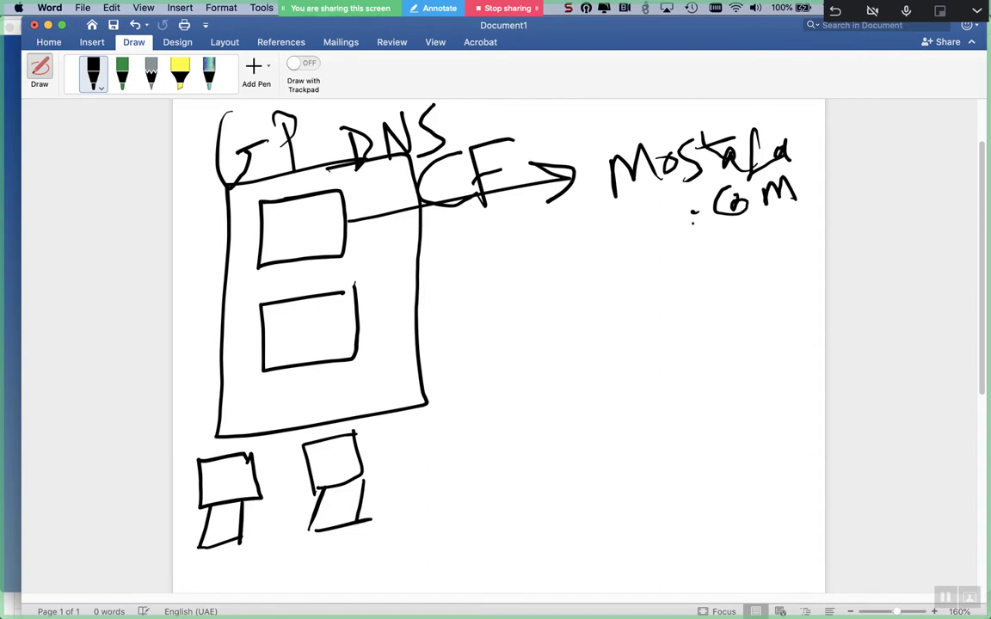
- Draw a hooked arrow under Mostafa.com and label it 'ad'
{"action": "mouse_move", "coordinate": [616, 207]}
{"action": "left_mouse_down"}
{"action": "mouse_move", "coordinate": [612, 245]}
{"action": "mouse_move", "coordinate": [656, 261]}
{"action": "mouse_move", "coordinate": [635, 279]}
{"action": "left_mouse_up"}
{"action": "mouse_move", "coordinate": [693, 249]}
{"action": "left_mouse_down"}
{"action": "mouse_move", "coordinate": [688, 267]}
{"action": "mouse_move", "coordinate": [698, 268]}
{"action": "left_mouse_up"}
{"action": "mouse_move", "coordinate": [729, 222]}
{"action": "left_mouse_down"}
{"action": "mouse_move", "coordinate": [727, 269]}
{"action": "mouse_move", "coordinate": [718, 264]}
{"action": "left_mouse_up"}
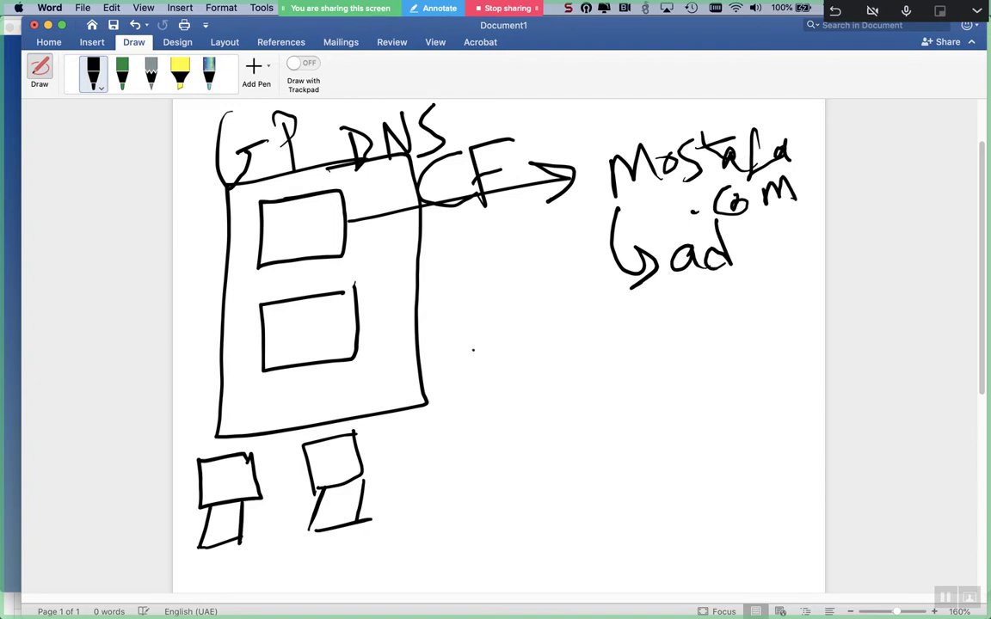
- Draw a second CF arrow from the big box and write 'linux.' beside it
{"action": "mouse_move", "coordinate": [393, 375]}
{"action": "left_mouse_down"}
{"action": "mouse_move", "coordinate": [563, 389]}
{"action": "mouse_move", "coordinate": [546, 403]}
{"action": "left_mouse_up"}
{"action": "left_click_drag", "start_coordinate": [463, 339], "coordinate": [423, 370]}
{"action": "left_click_drag", "start_coordinate": [470, 336], "coordinate": [473, 391]}
{"action": "left_click_drag", "start_coordinate": [461, 365], "coordinate": [499, 363]}
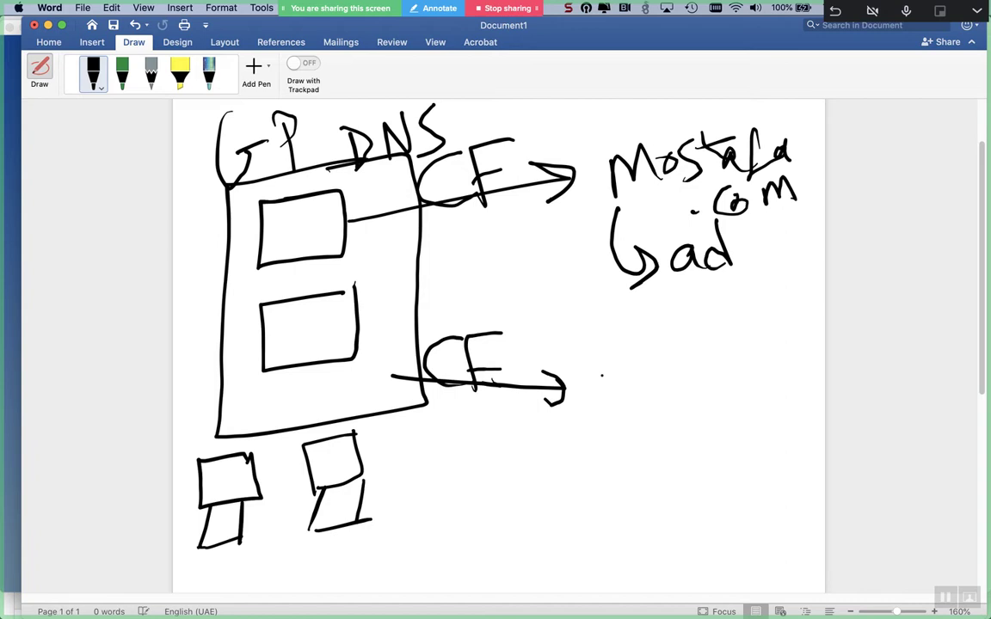
{"action": "mouse_move", "coordinate": [619, 344]}
{"action": "left_mouse_down"}
{"action": "mouse_move", "coordinate": [651, 394]}
{"action": "mouse_move", "coordinate": [719, 385]}
{"action": "left_mouse_up"}
{"action": "left_click_drag", "start_coordinate": [772, 339], "coordinate": [762, 379]}
{"action": "left_click_drag", "start_coordinate": [761, 346], "coordinate": [783, 379]}
{"action": "left_click", "coordinate": [791, 367]}
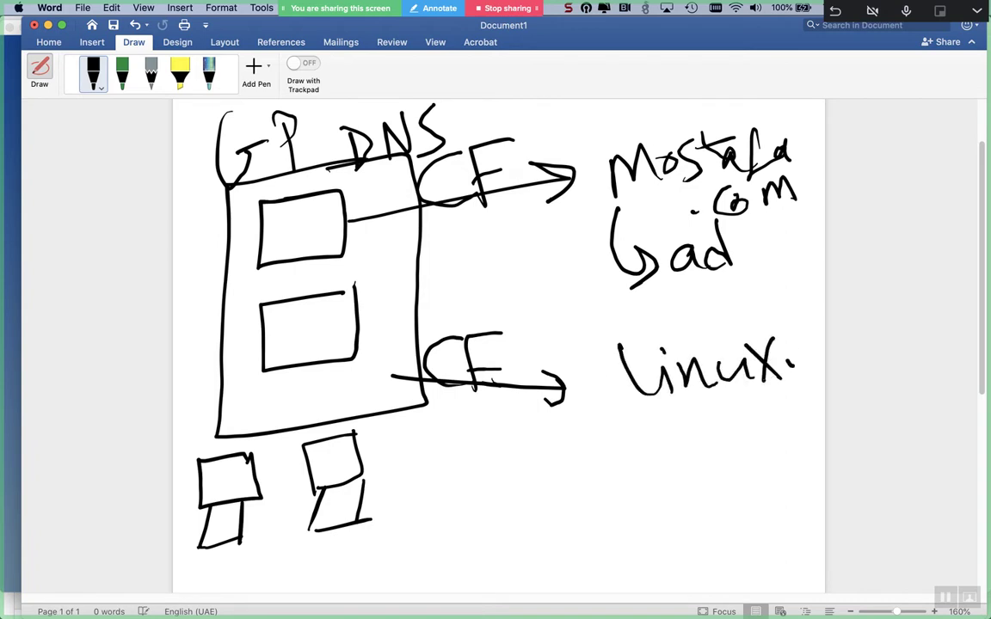
- Write Mostafa.Com under 'linux.' and add an arrow with a note beside it
{"action": "mouse_move", "coordinate": [643, 434]}
{"action": "left_mouse_down"}
{"action": "mouse_move", "coordinate": [662, 421]}
{"action": "mouse_move", "coordinate": [680, 432]}
{"action": "left_mouse_up"}
{"action": "left_click_drag", "start_coordinate": [685, 417], "coordinate": [707, 435]}
{"action": "mouse_move", "coordinate": [727, 411]}
{"action": "left_mouse_down"}
{"action": "mouse_move", "coordinate": [743, 410]}
{"action": "mouse_move", "coordinate": [745, 426]}
{"action": "left_mouse_up"}
{"action": "left_click_drag", "start_coordinate": [762, 413], "coordinate": [762, 426]}
{"action": "left_click_drag", "start_coordinate": [784, 385], "coordinate": [772, 439]}
{"action": "left_click_drag", "start_coordinate": [767, 413], "coordinate": [821, 421]}
{"action": "left_click", "coordinate": [688, 478]}
{"action": "mouse_move", "coordinate": [721, 461]}
{"action": "left_mouse_down"}
{"action": "mouse_move", "coordinate": [712, 492]}
{"action": "mouse_move", "coordinate": [810, 471]}
{"action": "mouse_move", "coordinate": [648, 512]}
{"action": "left_mouse_up"}
{"action": "mouse_move", "coordinate": [662, 478]}
{"action": "left_mouse_down"}
{"action": "mouse_move", "coordinate": [644, 512]}
{"action": "mouse_move", "coordinate": [676, 513]}
{"action": "left_mouse_up"}
{"action": "left_click_drag", "start_coordinate": [576, 490], "coordinate": [619, 478]}
{"action": "mouse_move", "coordinate": [612, 484]}
{"action": "left_mouse_down"}
{"action": "mouse_move", "coordinate": [593, 521]}
{"action": "mouse_move", "coordinate": [614, 519]}
{"action": "left_mouse_up"}
{"action": "mouse_move", "coordinate": [607, 477]}
{"action": "left_mouse_down"}
{"action": "mouse_move", "coordinate": [626, 492]}
{"action": "mouse_move", "coordinate": [659, 451]}
{"action": "mouse_move", "coordinate": [669, 461]}
{"action": "left_mouse_up"}
- Draw a long arrow down from the server box and label it Forwarders
{"action": "scroll", "coordinate": [632, 480], "scroll_direction": "down", "scroll_amount": 3}
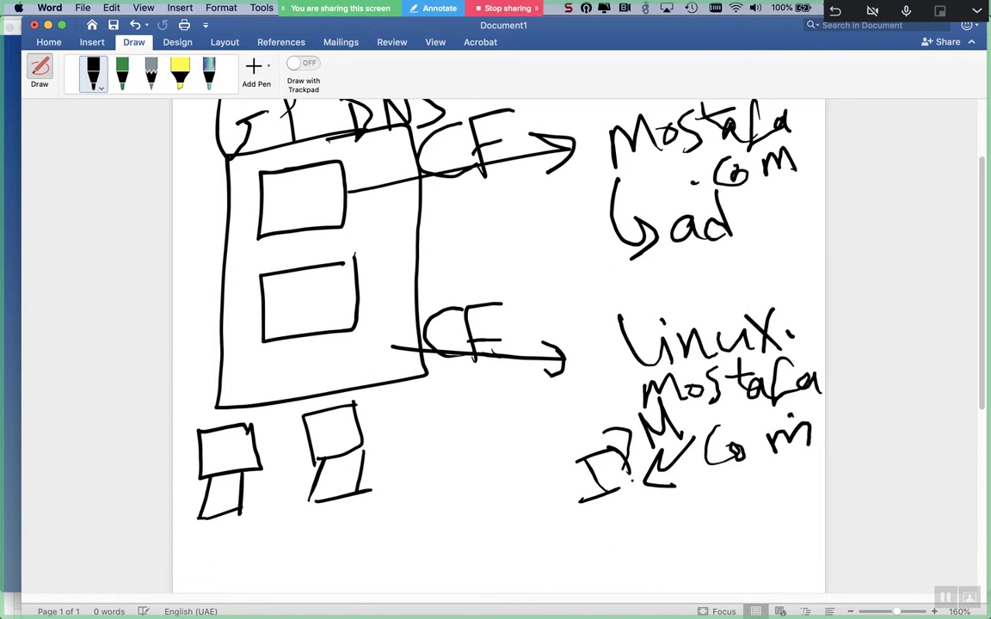
{"action": "mouse_move", "coordinate": [378, 292]}
{"action": "left_mouse_down"}
{"action": "mouse_move", "coordinate": [414, 527]}
{"action": "mouse_move", "coordinate": [433, 514]}
{"action": "mouse_move", "coordinate": [400, 525]}
{"action": "left_mouse_up"}
{"action": "mouse_move", "coordinate": [249, 301]}
{"action": "left_mouse_down"}
{"action": "mouse_move", "coordinate": [308, 280]}
{"action": "mouse_move", "coordinate": [258, 341]}
{"action": "mouse_move", "coordinate": [326, 298]}
{"action": "mouse_move", "coordinate": [329, 314]}
{"action": "mouse_move", "coordinate": [396, 301]}
{"action": "left_mouse_up"}
{"action": "left_click", "coordinate": [326, 303]}
{"action": "mouse_move", "coordinate": [366, 258]}
{"action": "left_mouse_down"}
{"action": "mouse_move", "coordinate": [385, 289]}
{"action": "mouse_move", "coordinate": [490, 297]}
{"action": "left_mouse_up"}
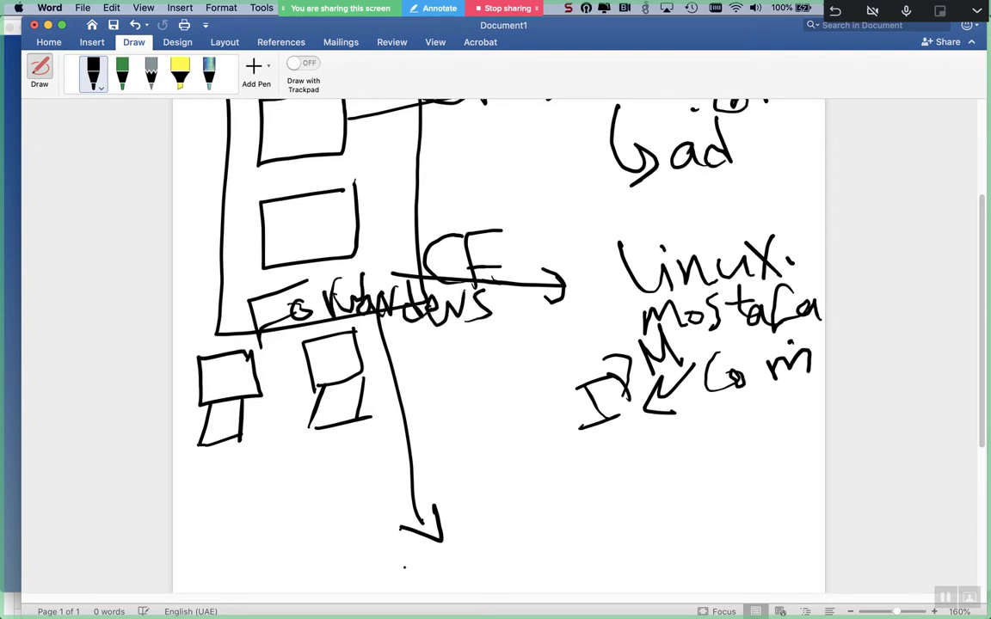
- Write 'Public DNS' at the end of the downward arrow
{"action": "left_click_drag", "start_coordinate": [383, 537], "coordinate": [402, 590]}
{"action": "left_click_drag", "start_coordinate": [435, 550], "coordinate": [468, 572]}
{"action": "left_click_drag", "start_coordinate": [482, 526], "coordinate": [500, 572]}
{"action": "left_click", "coordinate": [494, 518]}
{"action": "left_click_drag", "start_coordinate": [514, 514], "coordinate": [517, 563]}
{"action": "left_click_drag", "start_coordinate": [526, 529], "coordinate": [528, 563]}
{"action": "left_click_drag", "start_coordinate": [556, 516], "coordinate": [561, 558]}
{"action": "left_click", "coordinate": [567, 555]}
{"action": "left_click_drag", "start_coordinate": [479, 471], "coordinate": [486, 510]}
{"action": "mouse_move", "coordinate": [516, 505]}
{"action": "left_mouse_down"}
{"action": "mouse_move", "coordinate": [547, 467]}
{"action": "mouse_move", "coordinate": [563, 507]}
{"action": "left_mouse_up"}
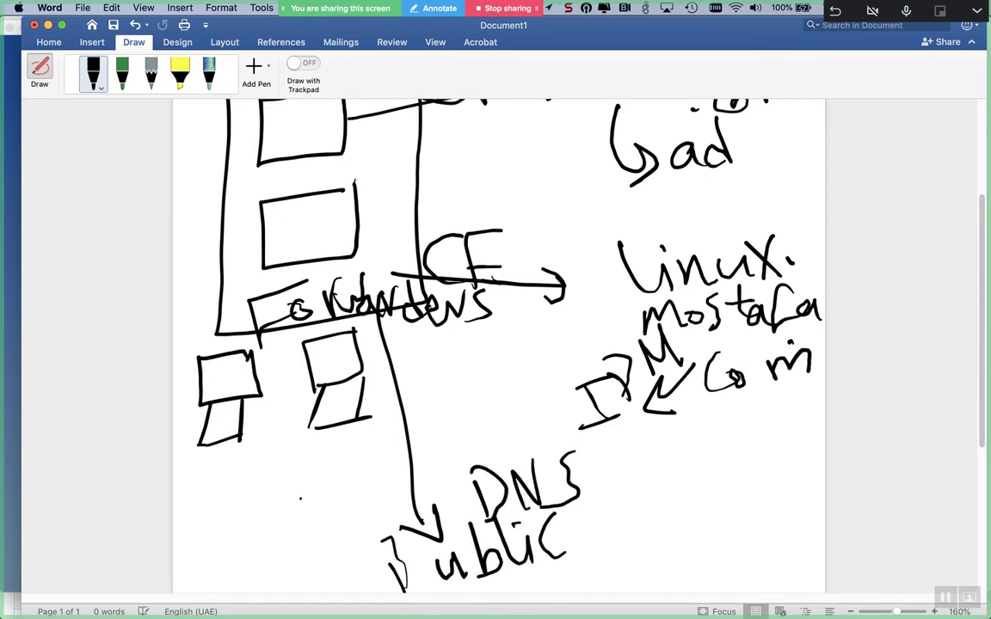
- Note opendns and google as examples beside Public DNS
{"action": "mouse_move", "coordinate": [243, 526]}
{"action": "left_mouse_down"}
{"action": "mouse_move", "coordinate": [297, 525]}
{"action": "mouse_move", "coordinate": [327, 501]}
{"action": "left_mouse_up"}
{"action": "mouse_move", "coordinate": [339, 451]}
{"action": "left_mouse_down"}
{"action": "mouse_move", "coordinate": [352, 492]}
{"action": "mouse_move", "coordinate": [332, 507]}
{"action": "left_mouse_up"}
{"action": "left_click_drag", "start_coordinate": [348, 499], "coordinate": [385, 473]}
{"action": "left_click_drag", "start_coordinate": [414, 437], "coordinate": [392, 471]}
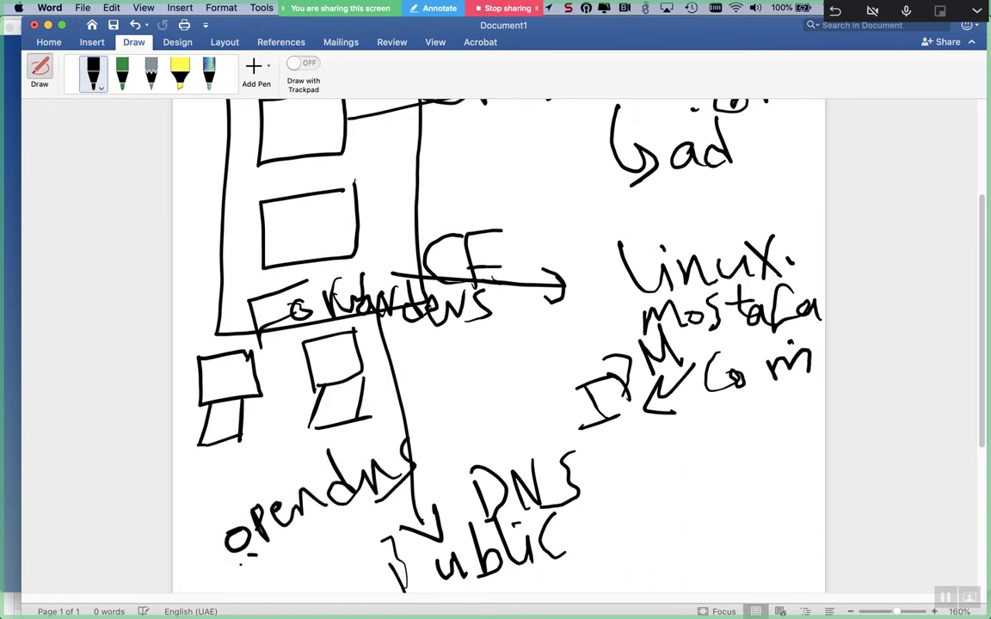
{"action": "left_click_drag", "start_coordinate": [258, 555], "coordinate": [251, 592]}
{"action": "left_click", "coordinate": [289, 554]}
{"action": "mouse_move", "coordinate": [302, 544]}
{"action": "left_mouse_down"}
{"action": "mouse_move", "coordinate": [327, 533]}
{"action": "mouse_move", "coordinate": [349, 542]}
{"action": "left_mouse_up"}
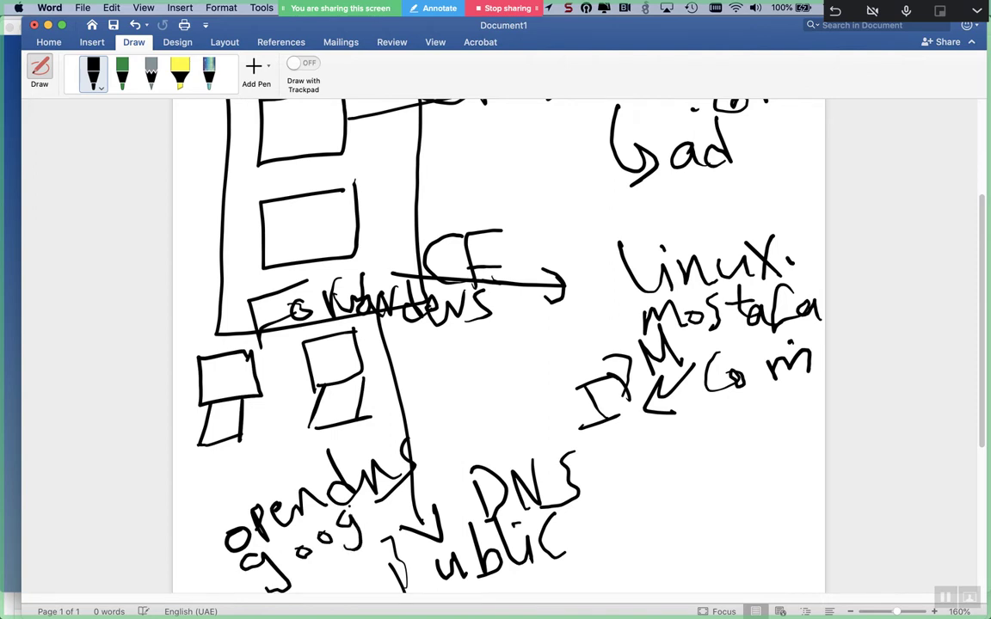
{"action": "left_click_drag", "start_coordinate": [379, 497], "coordinate": [377, 522]}
{"action": "left_click_drag", "start_coordinate": [387, 513], "coordinate": [401, 516]}
{"action": "left_click", "coordinate": [403, 557]}
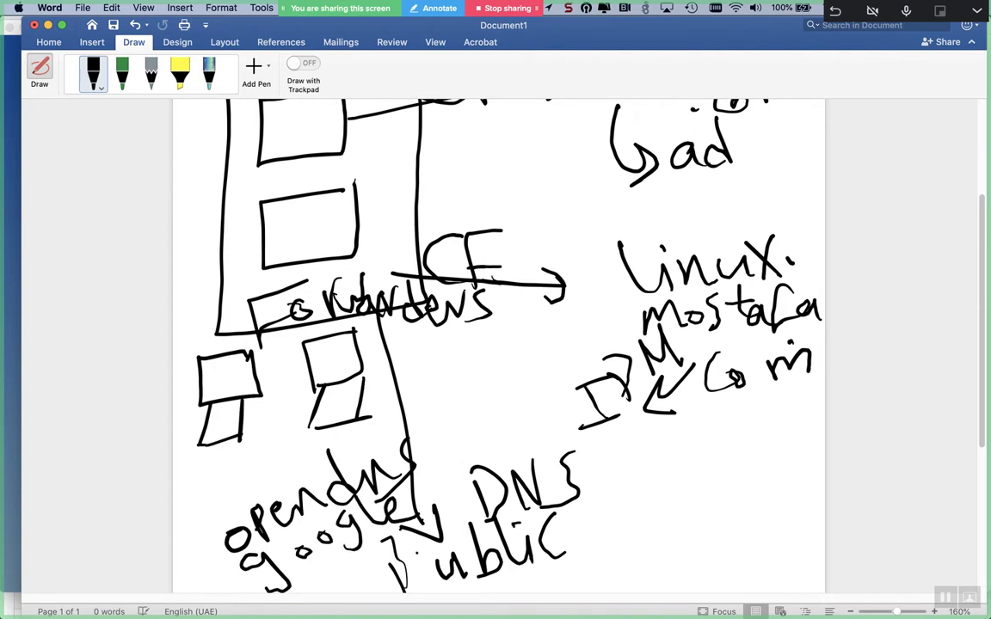
- Draw a curved arrow from a small box to Forwarders and little faces in the inner boxes
{"action": "mouse_move", "coordinate": [200, 391]}
{"action": "left_mouse_down"}
{"action": "mouse_move", "coordinate": [222, 303]}
{"action": "mouse_move", "coordinate": [208, 315]}
{"action": "left_mouse_up"}
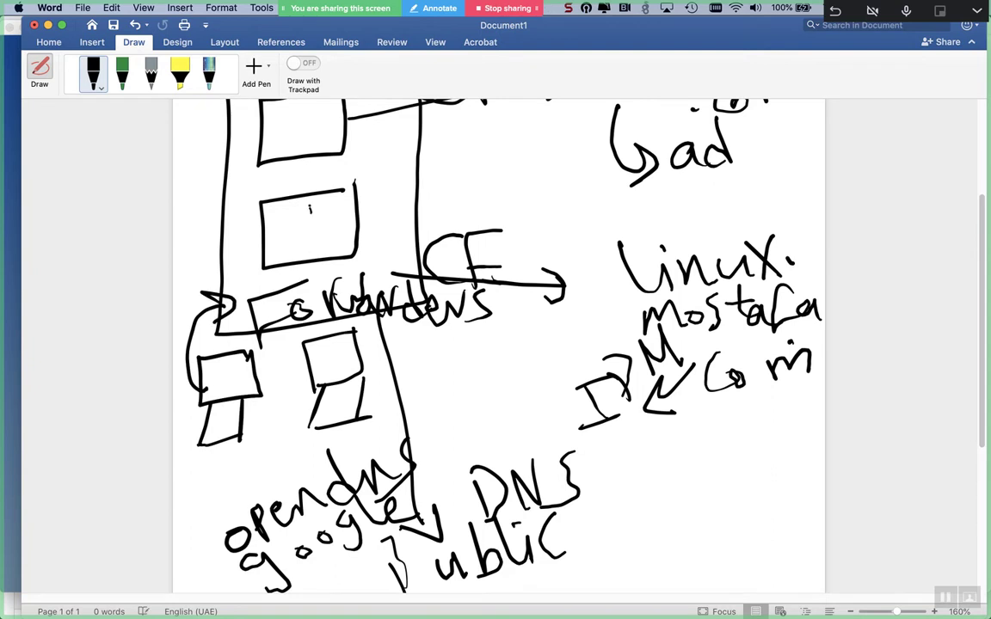
{"action": "left_click", "coordinate": [293, 134]}
{"action": "left_click", "coordinate": [315, 138]}
{"action": "left_click", "coordinate": [288, 236]}
{"action": "left_click_drag", "start_coordinate": [298, 243], "coordinate": [306, 252]}
{"action": "left_click", "coordinate": [295, 141]}
{"action": "mouse_move", "coordinate": [381, 310]}
{"action": "left_mouse_down"}
{"action": "mouse_move", "coordinate": [411, 516]}
{"action": "mouse_move", "coordinate": [387, 335]}
{"action": "left_mouse_up"}
{"action": "left_click_drag", "start_coordinate": [201, 293], "coordinate": [214, 290]}
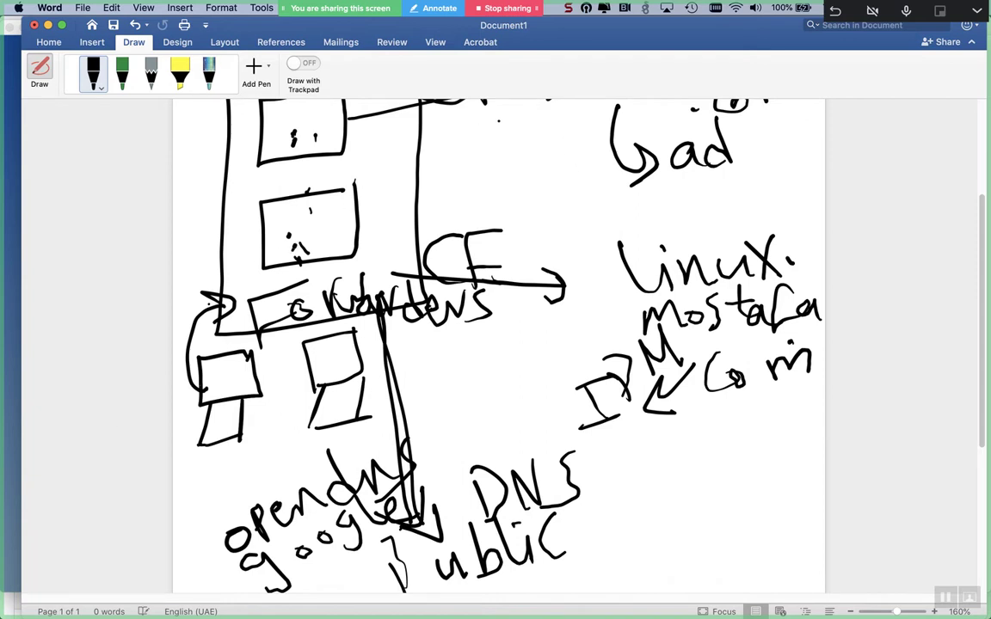
- Add extra arrows toward the ad domain and along the lower CF arrow
{"action": "left_click_drag", "start_coordinate": [451, 144], "coordinate": [581, 110]}
{"action": "left_click_drag", "start_coordinate": [529, 148], "coordinate": [582, 110]}
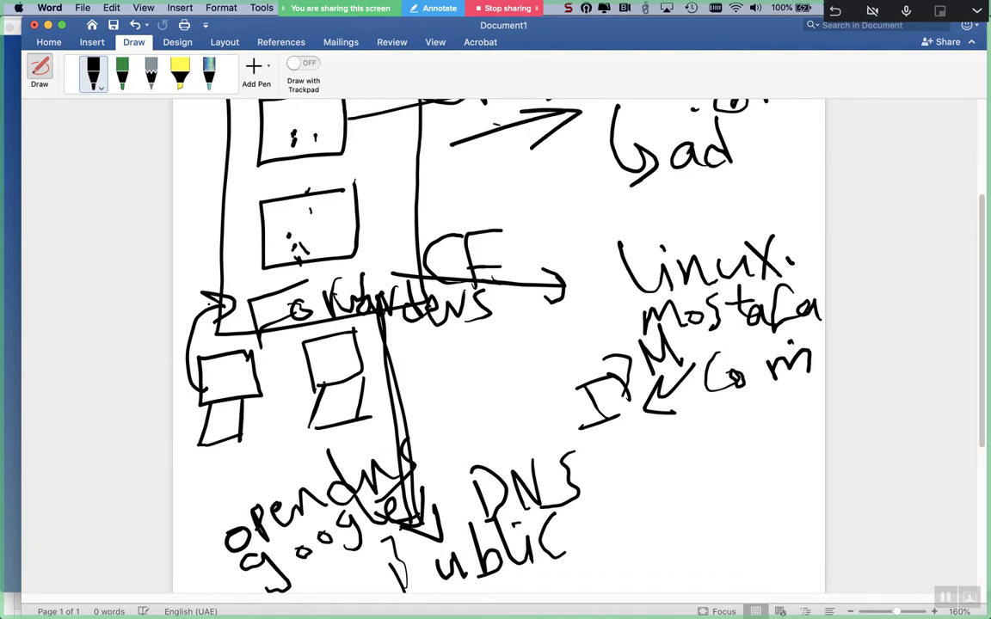
{"action": "left_click_drag", "start_coordinate": [342, 368], "coordinate": [344, 379]}
{"action": "mouse_move", "coordinate": [342, 372]}
{"action": "left_mouse_down"}
{"action": "mouse_move", "coordinate": [342, 250]}
{"action": "mouse_move", "coordinate": [566, 298]}
{"action": "left_mouse_up"}
{"action": "left_click_drag", "start_coordinate": [566, 299], "coordinate": [527, 317]}
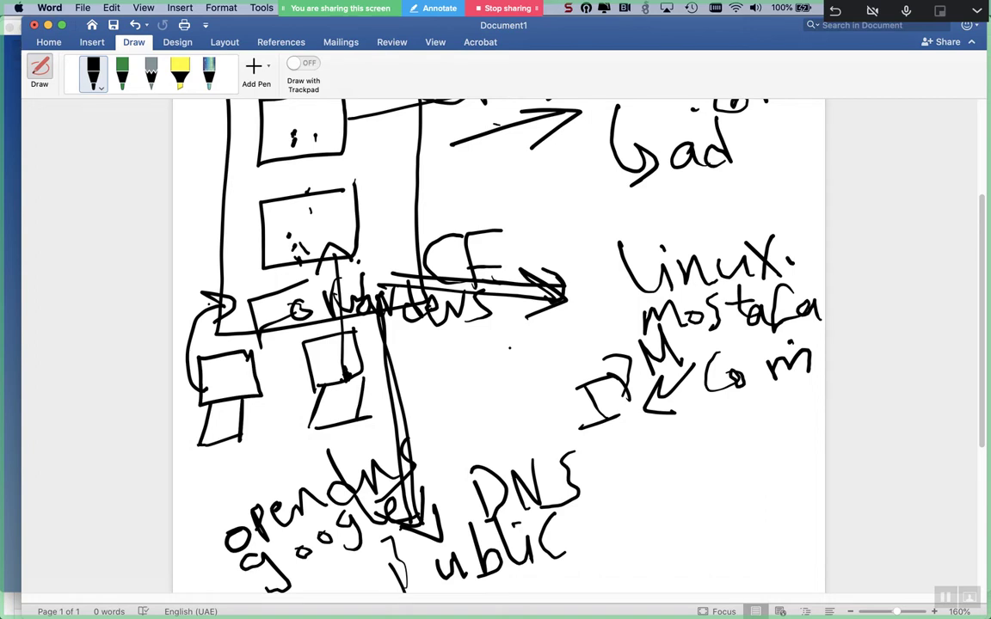
- Draw boxes around the linux.mostafa.com and Mostafa.com ad labels
{"action": "scroll", "coordinate": [499, 344], "scroll_direction": "up", "scroll_amount": 3}
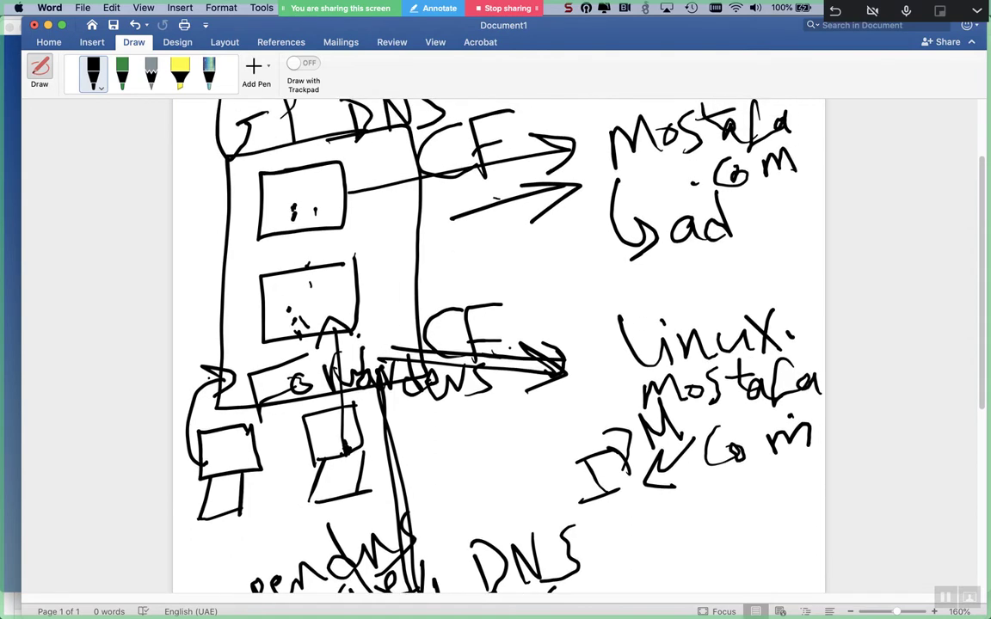
{"action": "scroll", "coordinate": [498, 344], "scroll_direction": "up", "scroll_amount": 1}
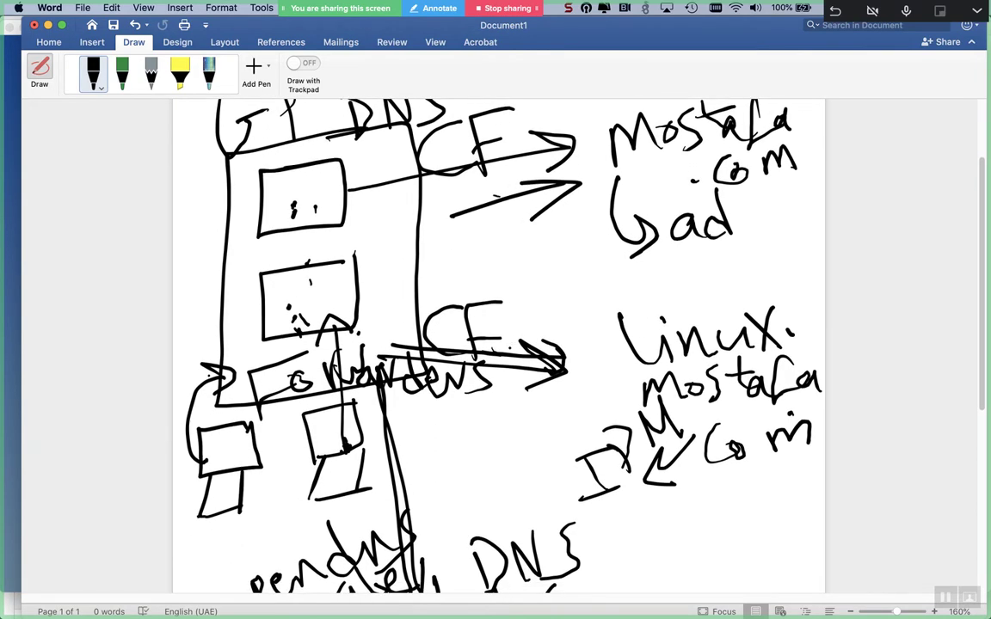
{"action": "scroll", "coordinate": [499, 344], "scroll_direction": "down", "scroll_amount": 4}
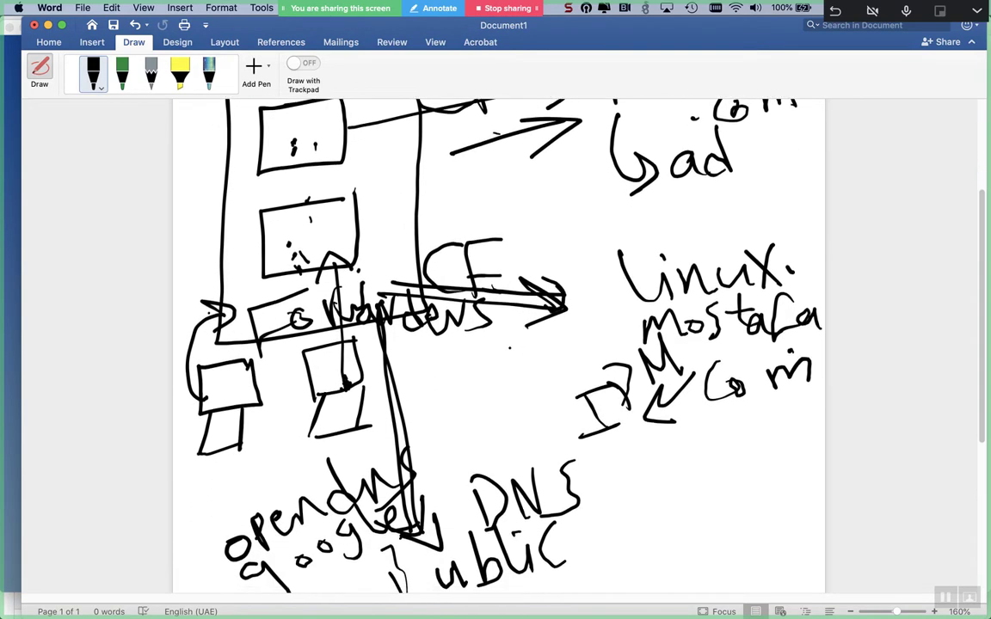
{"action": "scroll", "coordinate": [499, 344], "scroll_direction": "up", "scroll_amount": 3}
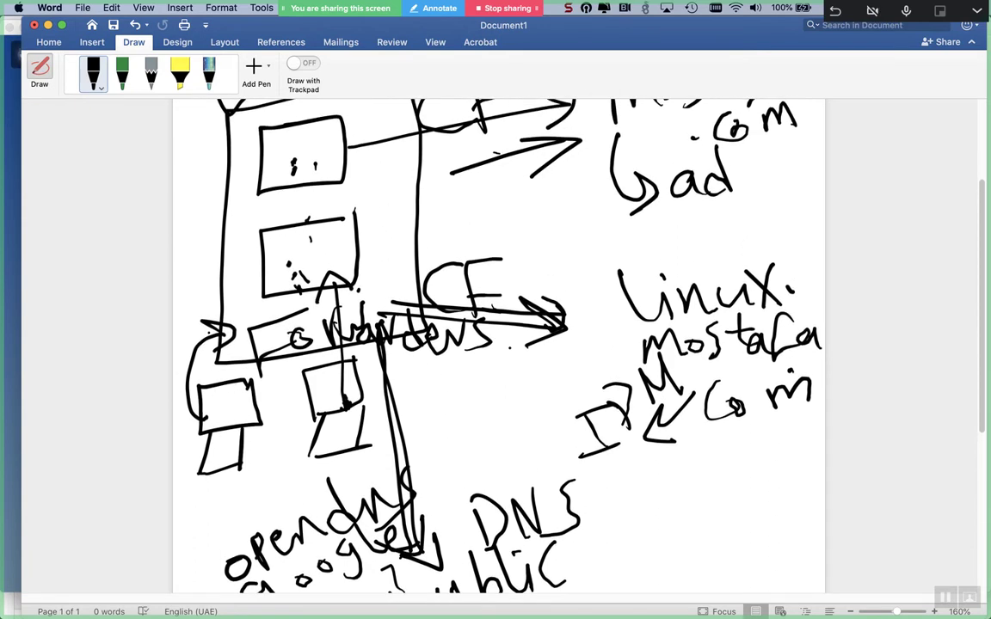
{"action": "scroll", "coordinate": [499, 344], "scroll_direction": "up", "scroll_amount": 1}
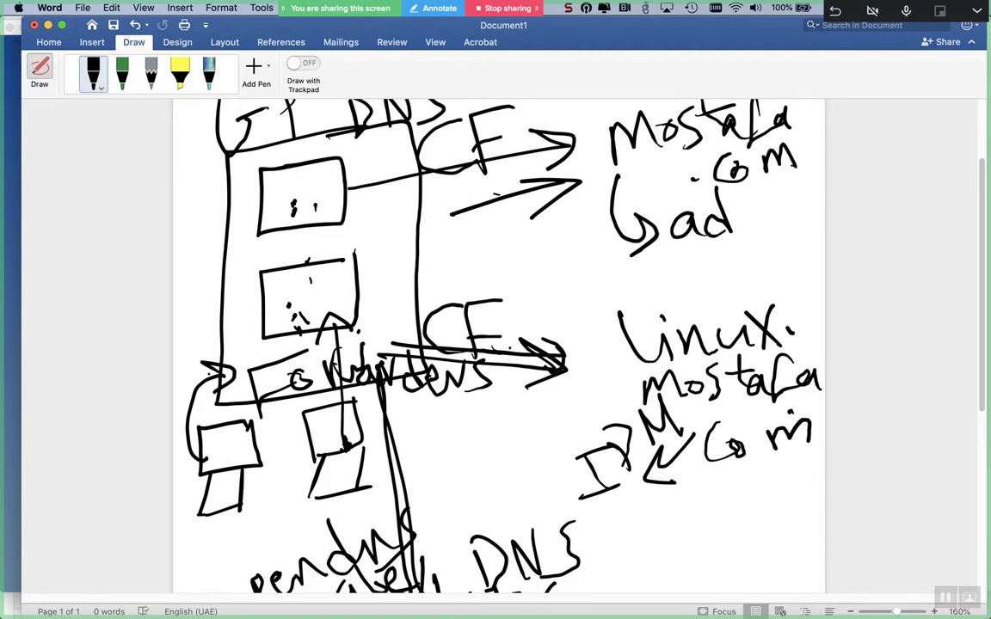
{"action": "mouse_move", "coordinate": [811, 283]}
{"action": "left_mouse_down"}
{"action": "mouse_move", "coordinate": [566, 303]}
{"action": "mouse_move", "coordinate": [559, 526]}
{"action": "mouse_move", "coordinate": [771, 478]}
{"action": "mouse_move", "coordinate": [786, 338]}
{"action": "mouse_move", "coordinate": [805, 277]}
{"action": "left_mouse_up"}
{"action": "mouse_move", "coordinate": [803, 102]}
{"action": "left_mouse_down"}
{"action": "mouse_move", "coordinate": [827, 237]}
{"action": "mouse_move", "coordinate": [693, 250]}
{"action": "mouse_move", "coordinate": [585, 234]}
{"action": "mouse_move", "coordinate": [578, 172]}
{"action": "mouse_move", "coordinate": [653, 106]}
{"action": "mouse_move", "coordinate": [800, 102]}
{"action": "left_mouse_up"}
- Draw an arrow from the ad box into the linux box and circle the two inner server boxes
{"action": "left_click_drag", "start_coordinate": [680, 208], "coordinate": [690, 317]}
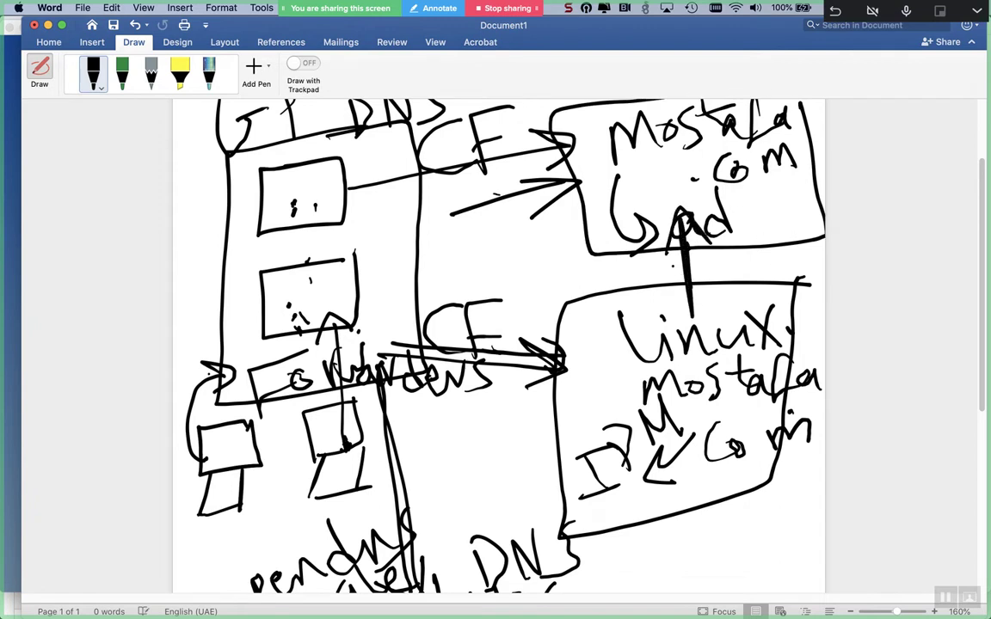
{"action": "left_click_drag", "start_coordinate": [658, 297], "coordinate": [699, 327]}
{"action": "left_click_drag", "start_coordinate": [714, 277], "coordinate": [698, 328]}
{"action": "left_click", "coordinate": [671, 298]}
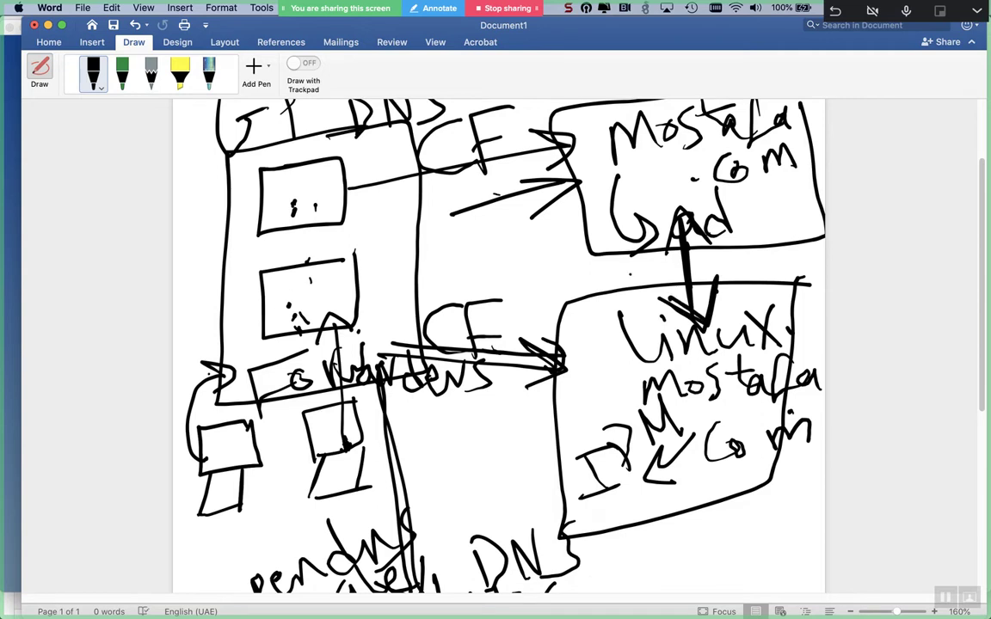
{"action": "mouse_move", "coordinate": [413, 142]}
{"action": "left_mouse_down"}
{"action": "mouse_move", "coordinate": [276, 150]}
{"action": "mouse_move", "coordinate": [224, 284]}
{"action": "mouse_move", "coordinate": [370, 352]}
{"action": "mouse_move", "coordinate": [413, 137]}
{"action": "left_mouse_up"}
{"action": "left_click", "coordinate": [191, 192]}
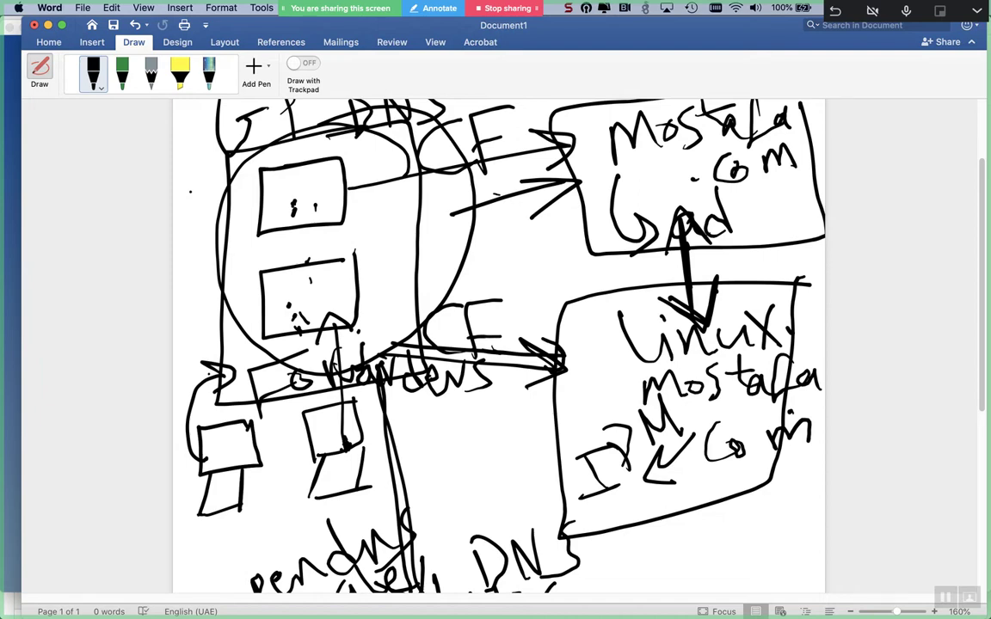
- Cycle with Cmd+Tab past BlueJeans and iTerm2 until Remote Viewer comes forward
{"action": "key", "text": "super+Tab"}
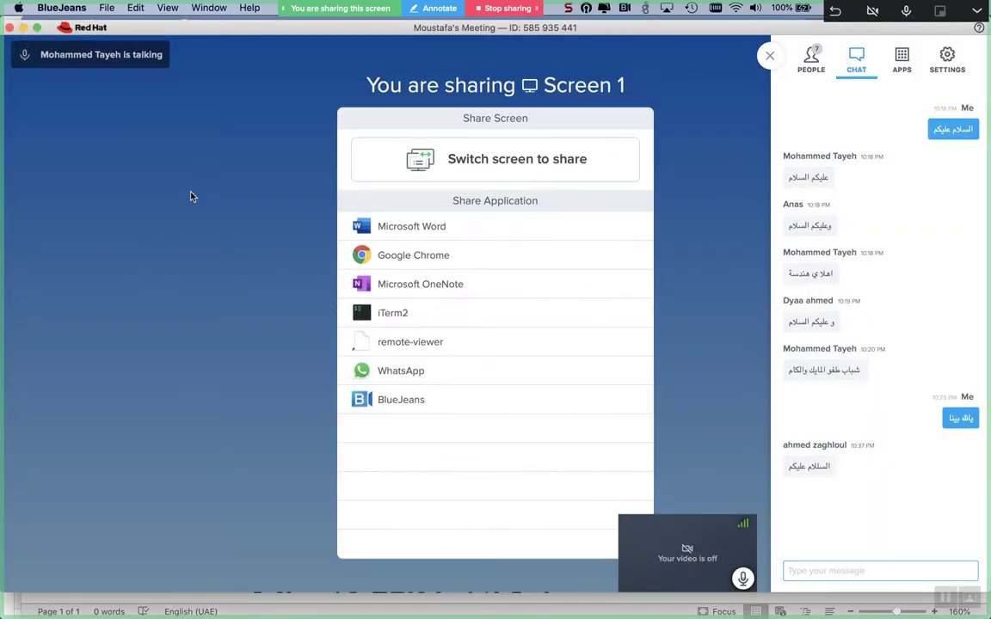
{"action": "key", "text": "super+Tab"}
{"action": "key", "text": "super+Tab"}
{"action": "key", "text": "super+Tab"}
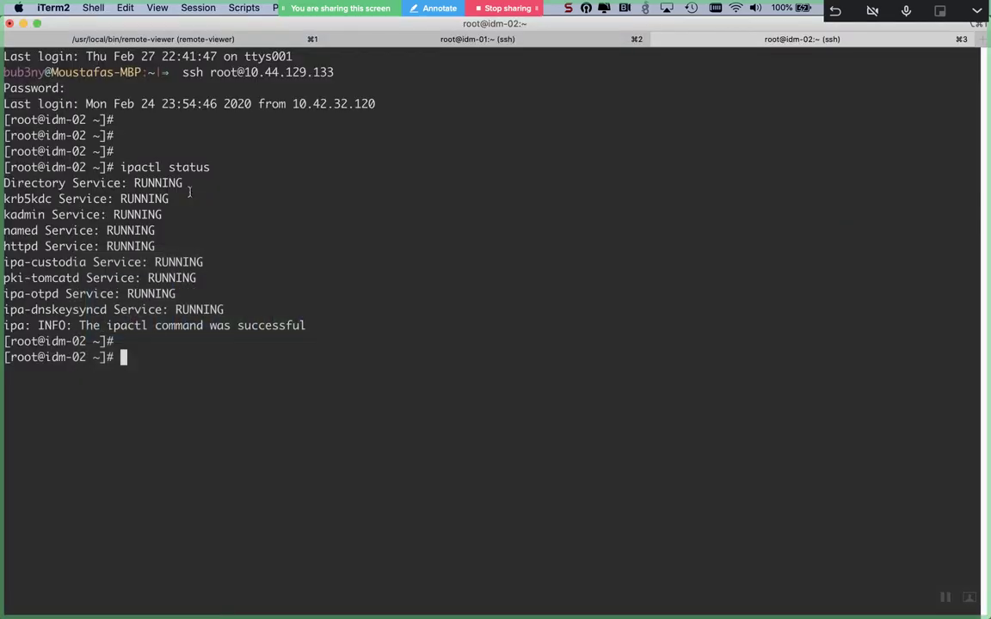
{"action": "key", "text": "super+Tab"}
{"action": "key", "text": "super+Tab"}
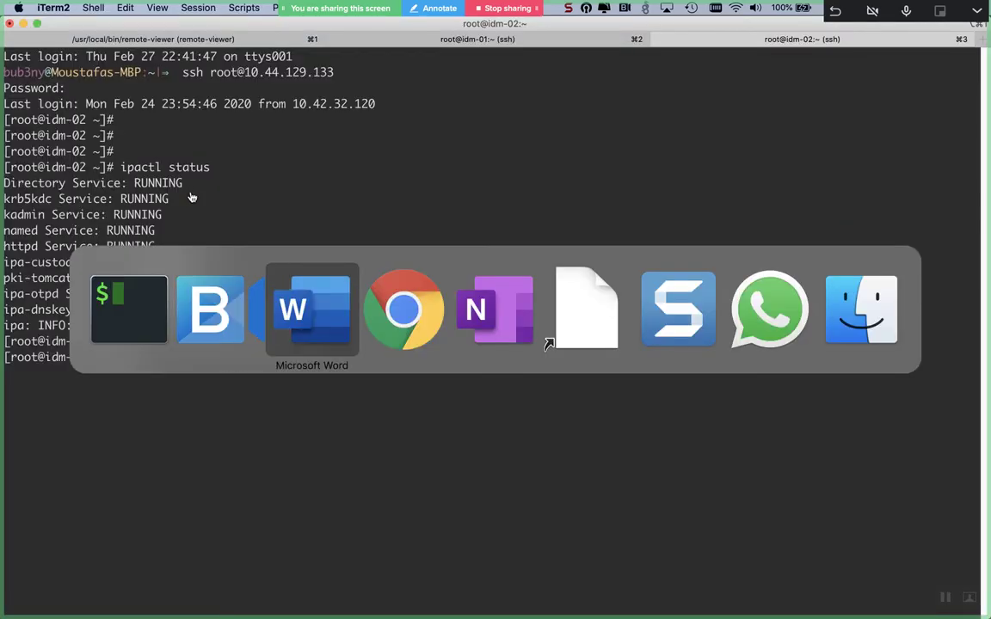
{"action": "key", "text": "super+Tab"}
{"action": "key", "text": "super+Tab"}
{"action": "key", "text": "super+Tab"}
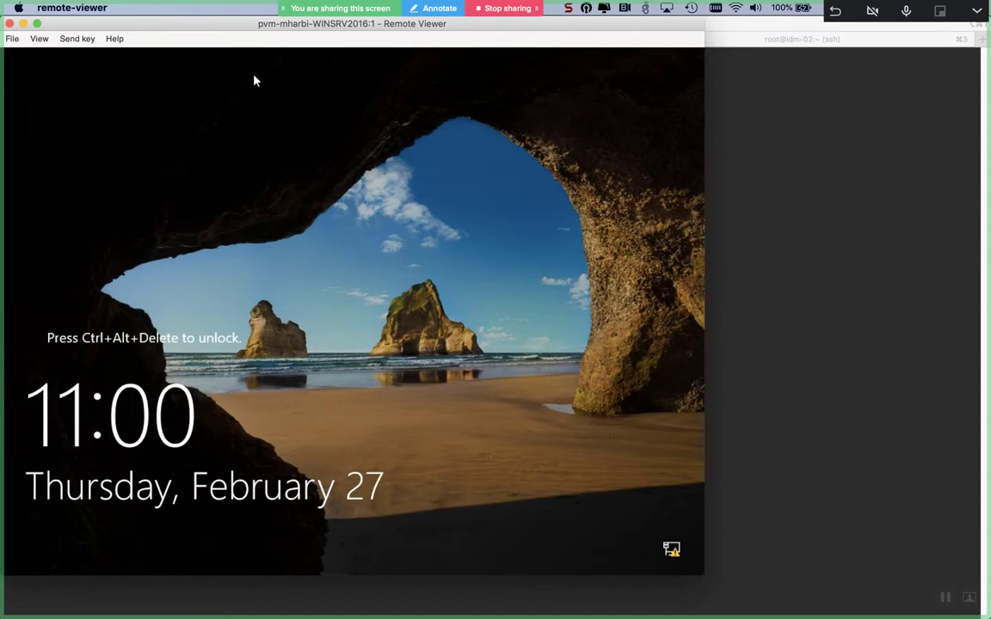
- Send Ctrl+Alt+Del to the Windows lock screen and submit the Administrator password
{"action": "left_click", "coordinate": [89, 40]}
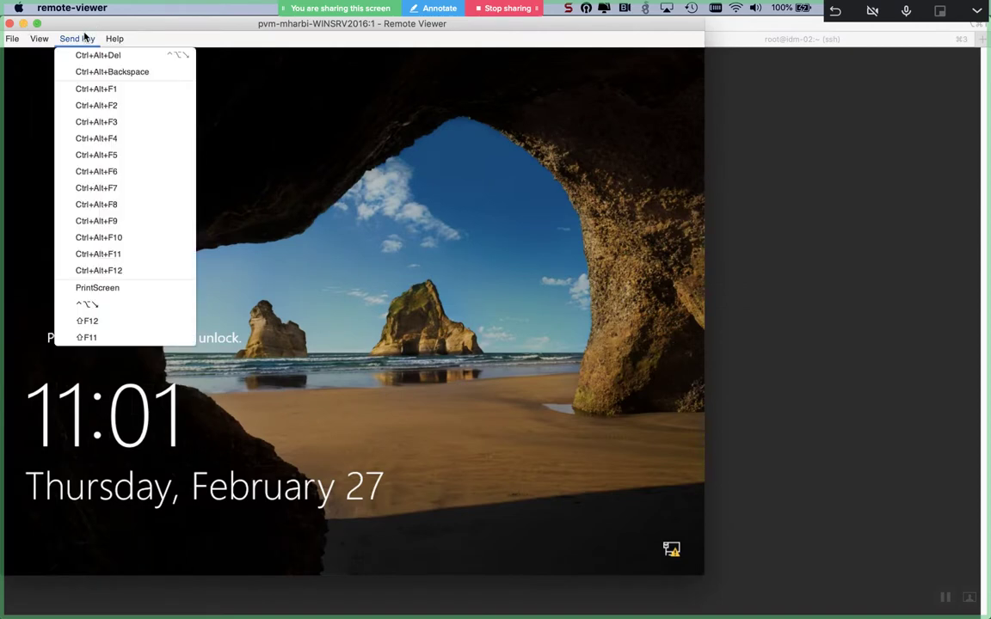
{"action": "left_click", "coordinate": [89, 55]}
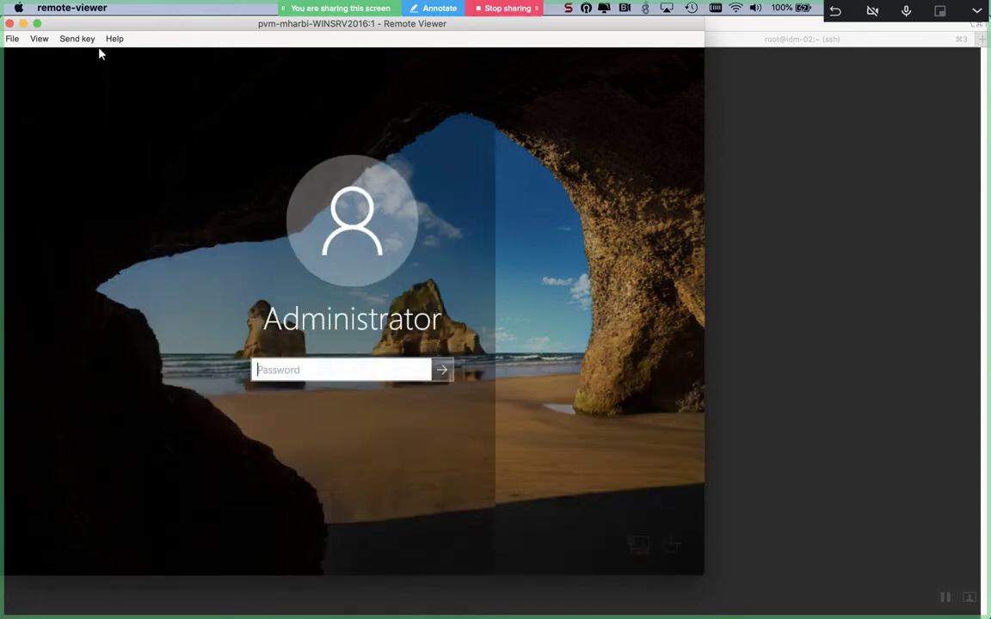
{"action": "key", "text": "Caps_Lock"}
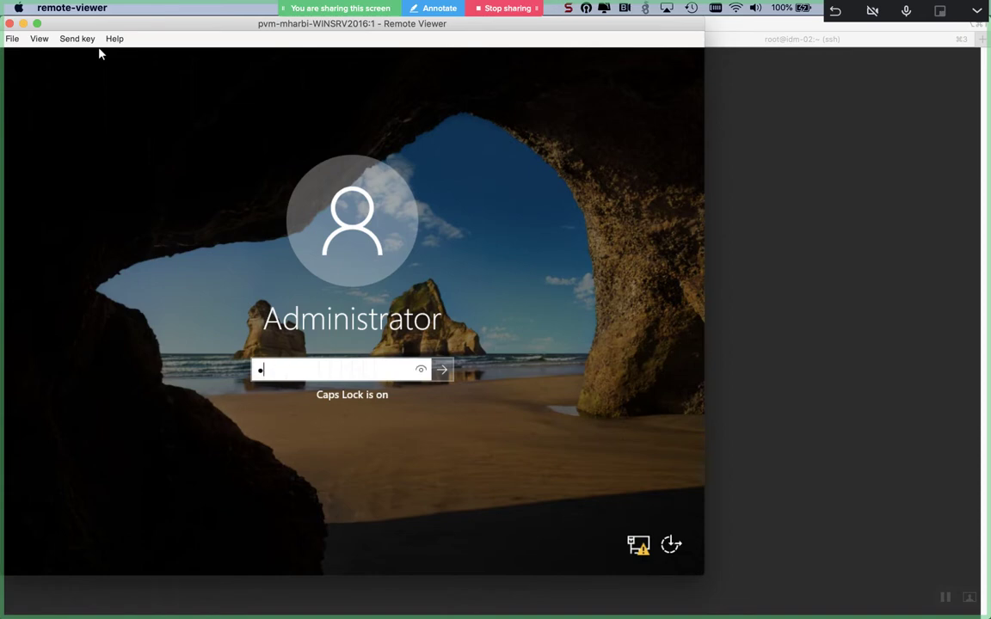
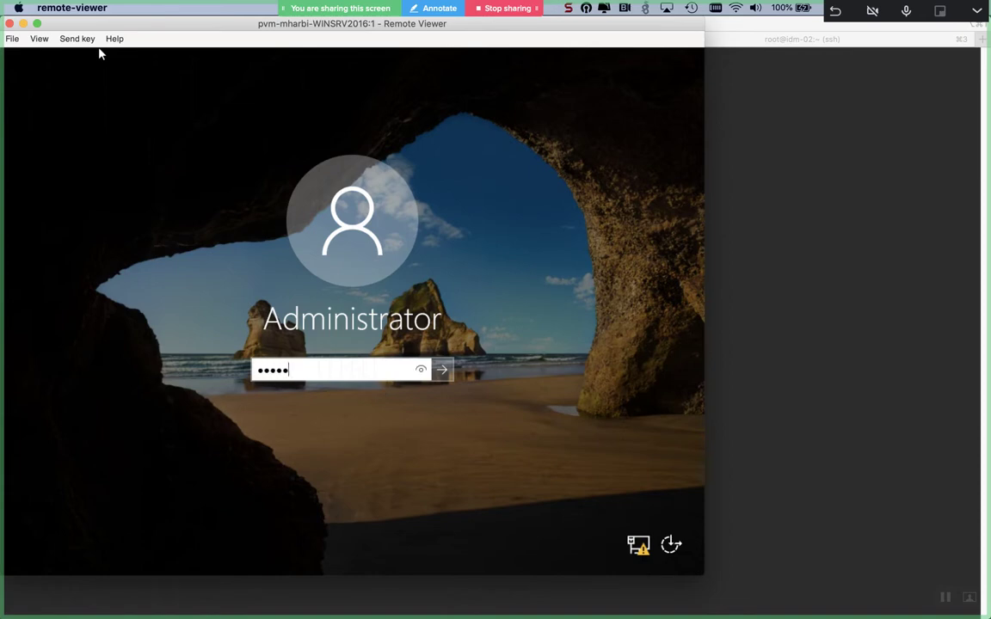
{"action": "key", "text": "Return"}
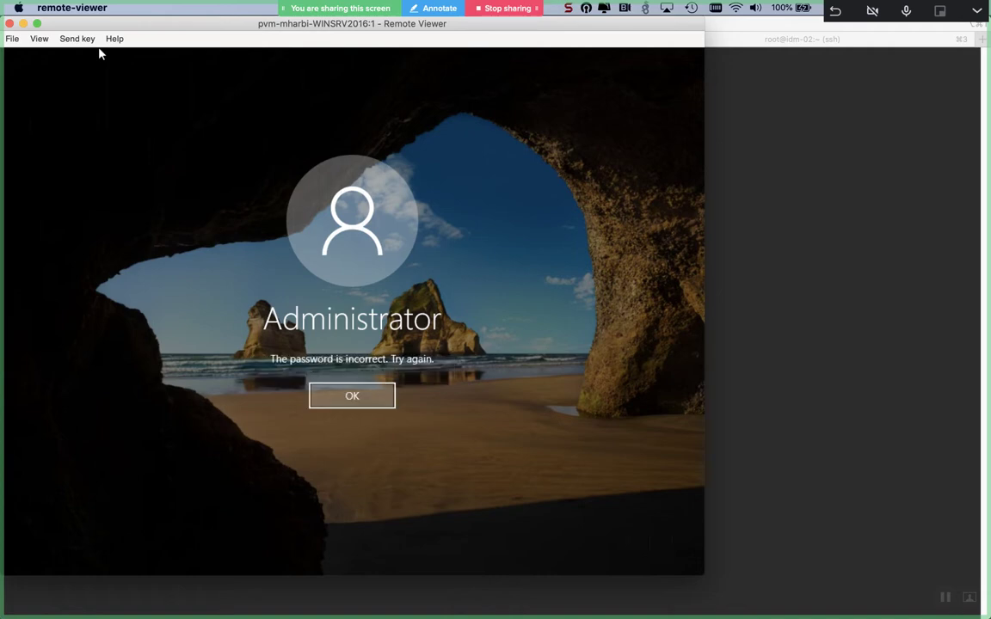
- Dismiss the wrong-password message and re-enter the password with corrected letter case to sign in
{"action": "key", "text": "Return"}
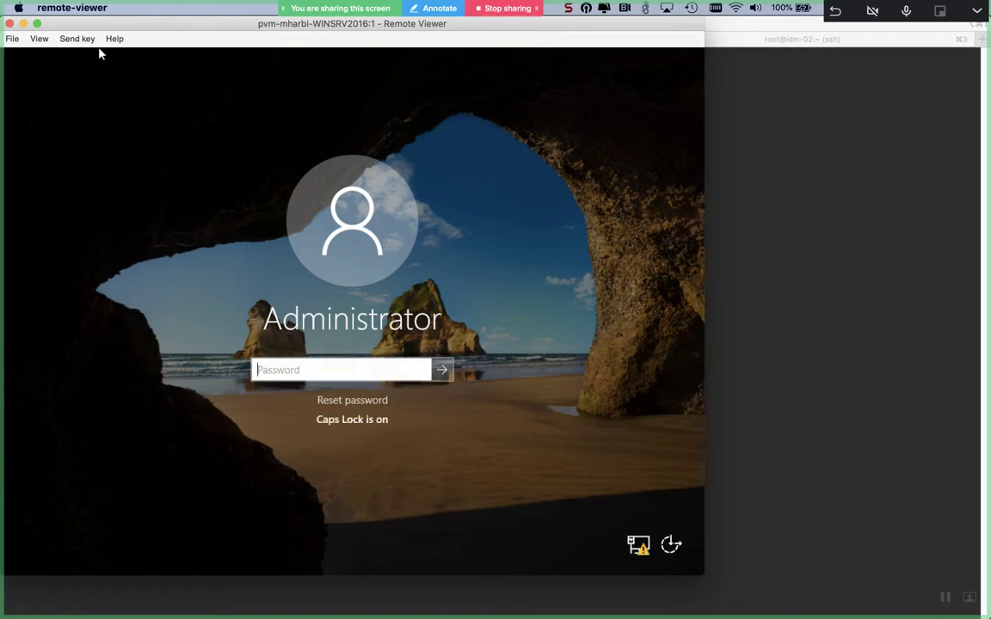
{"action": "key", "text": "Caps_Lock"}
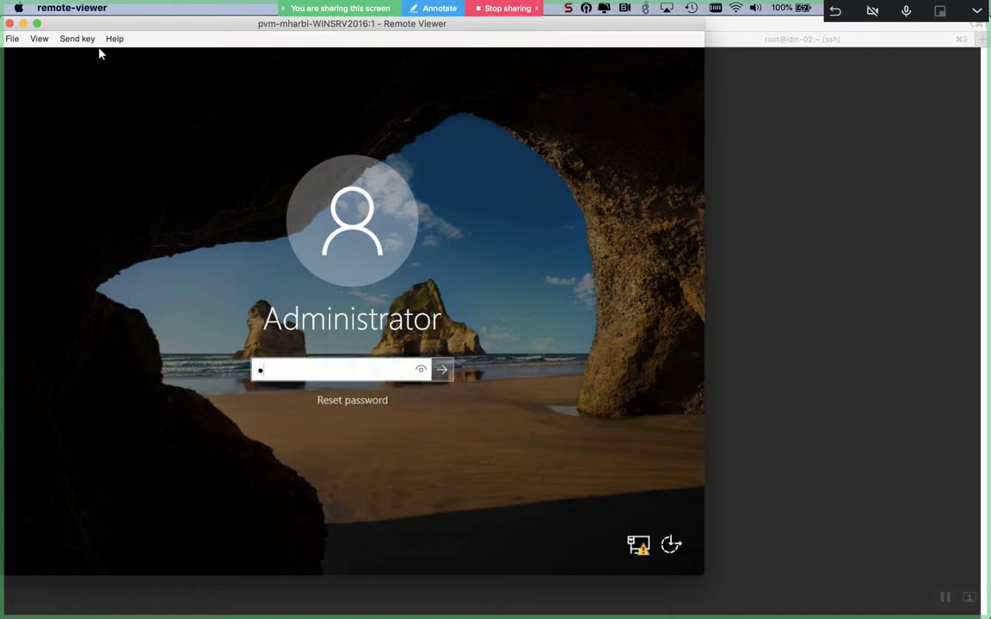
{"action": "key", "text": "Caps_Lock"}
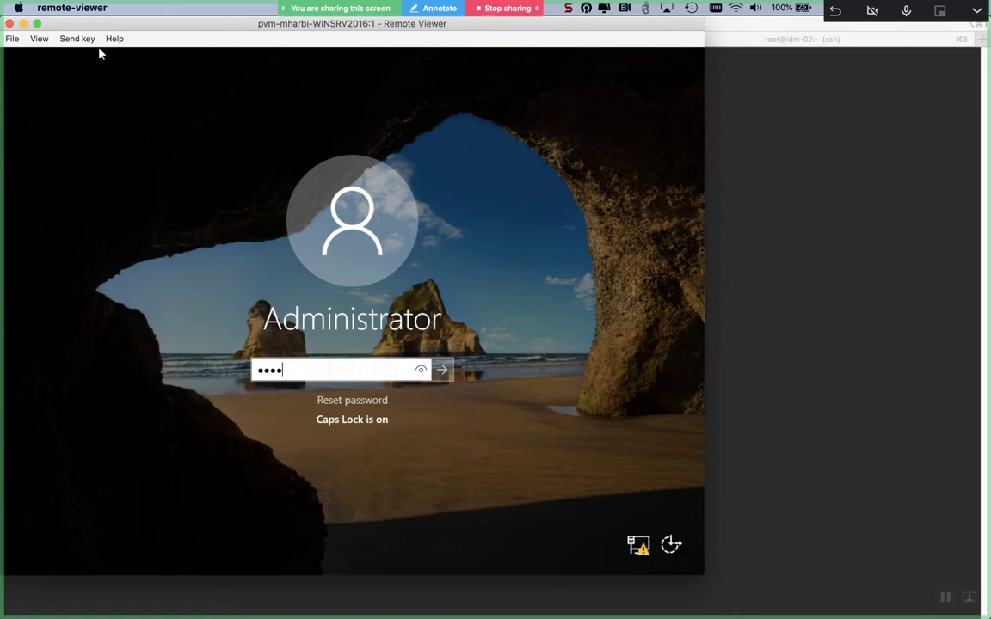
{"action": "key", "text": "Caps_Lock"}
{"action": "key", "text": "Return"}
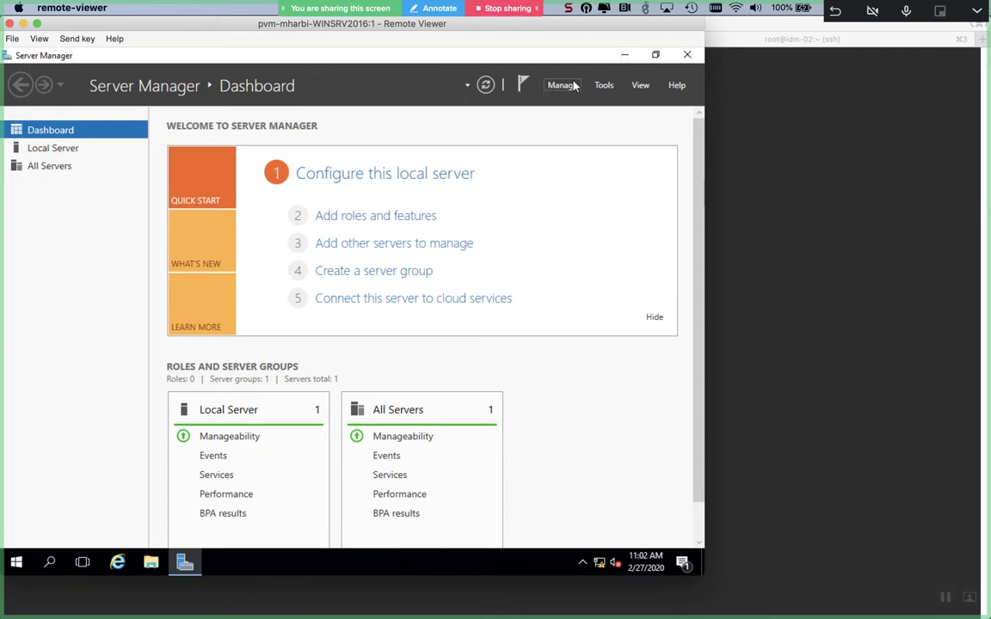
- Launch Manage > Add Roles and Features and step through to role selection for adsrv
{"action": "left_click", "coordinate": [575, 85]}
{"action": "left_click", "coordinate": [571, 84]}
{"action": "left_click", "coordinate": [569, 89]}
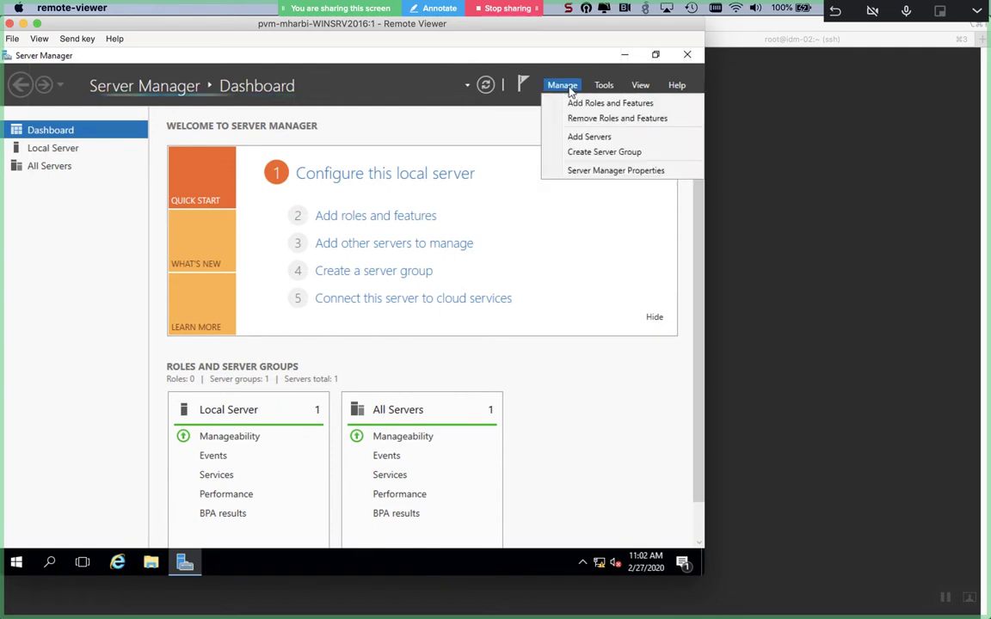
{"action": "left_click", "coordinate": [571, 103]}
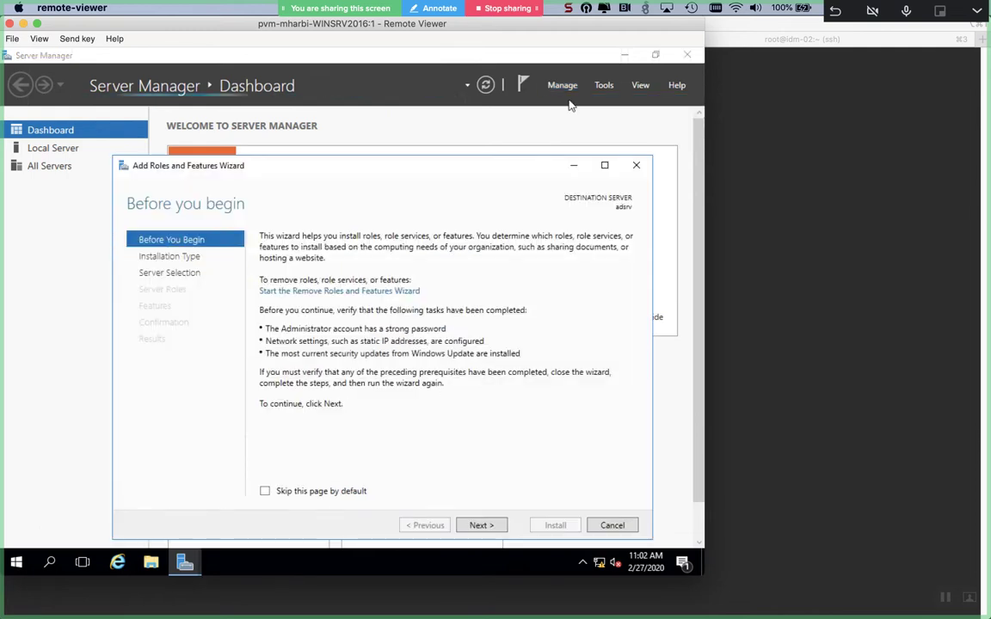
{"action": "key", "text": "Return"}
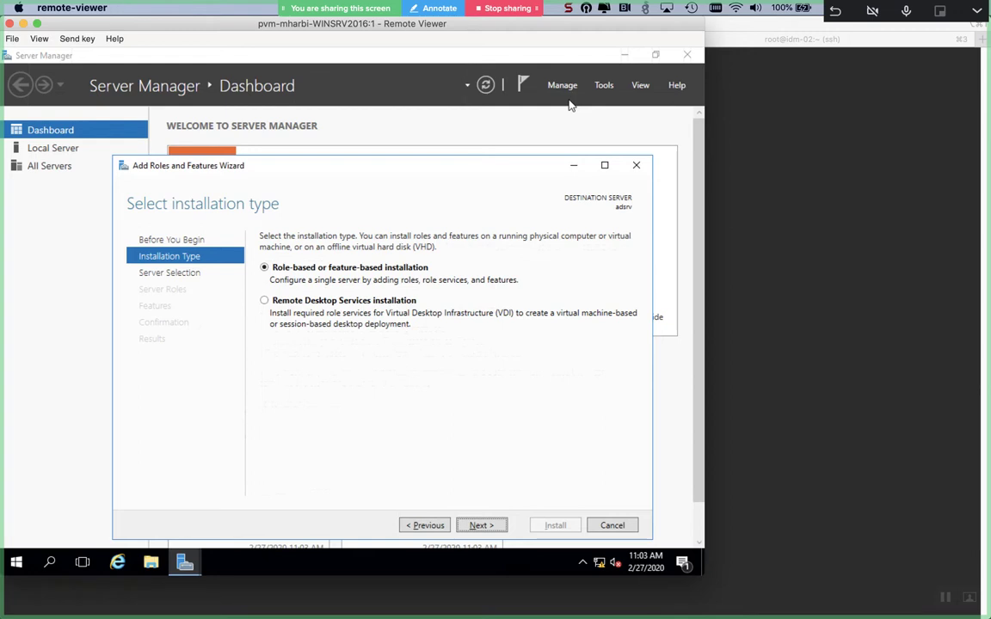
{"action": "key", "text": "Return"}
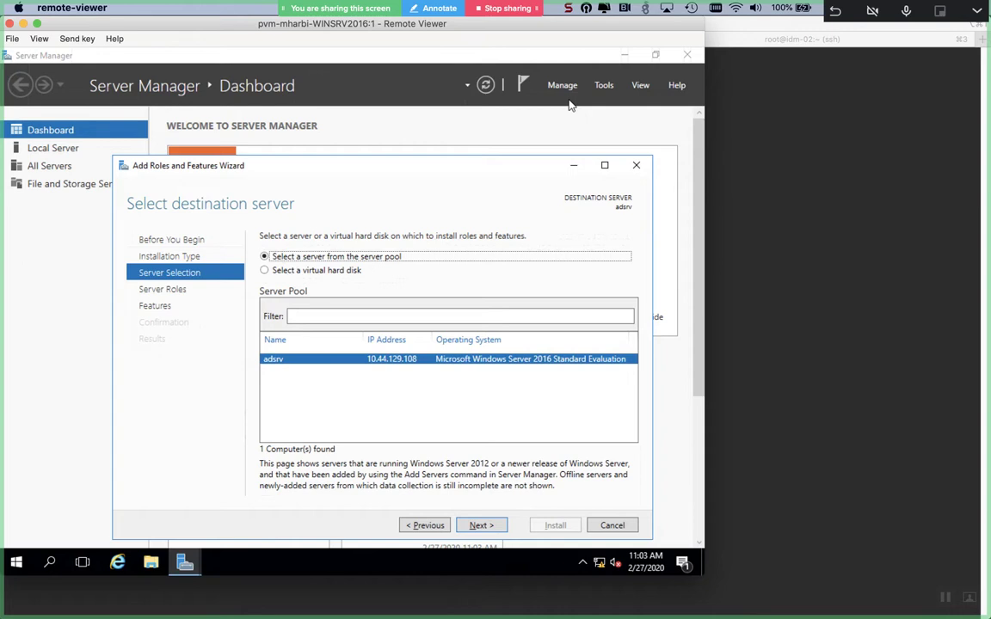
{"action": "key", "text": "Return"}
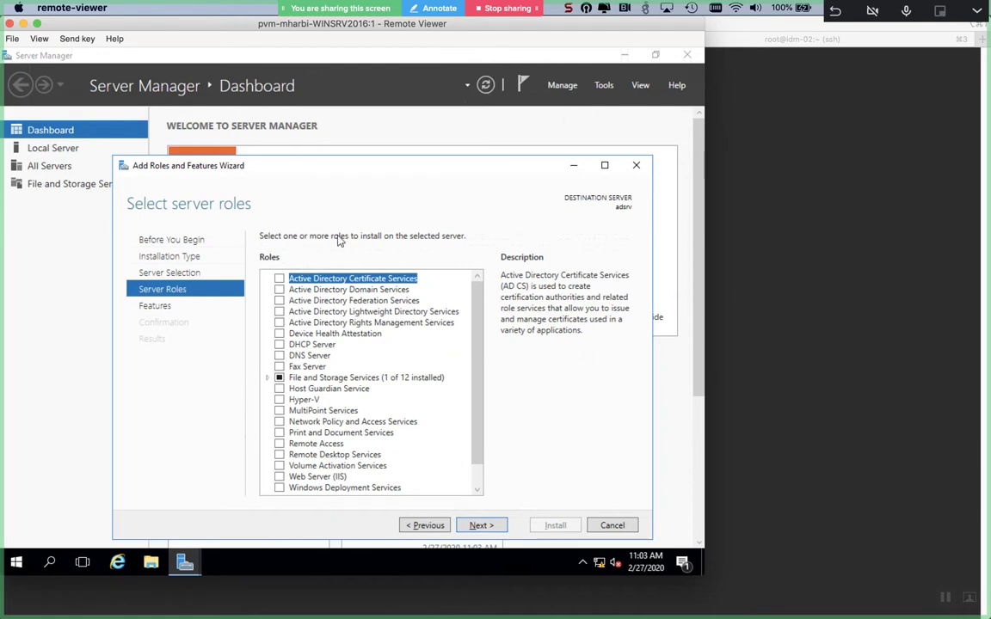
- Select the Active Directory Domain Services role and accept its required features
{"action": "left_click", "coordinate": [279, 290]}
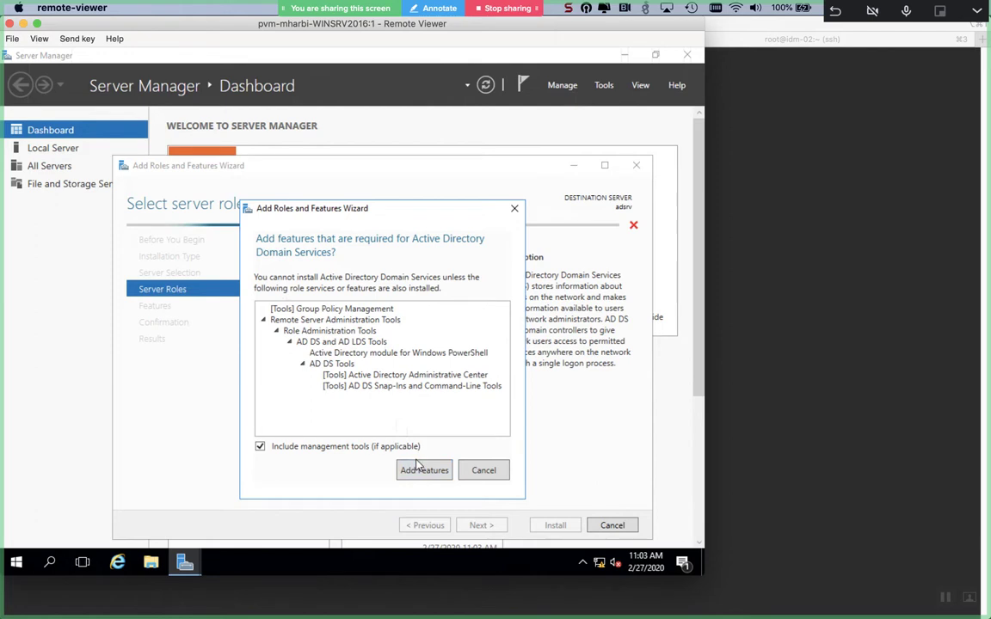
{"action": "left_click", "coordinate": [419, 468]}
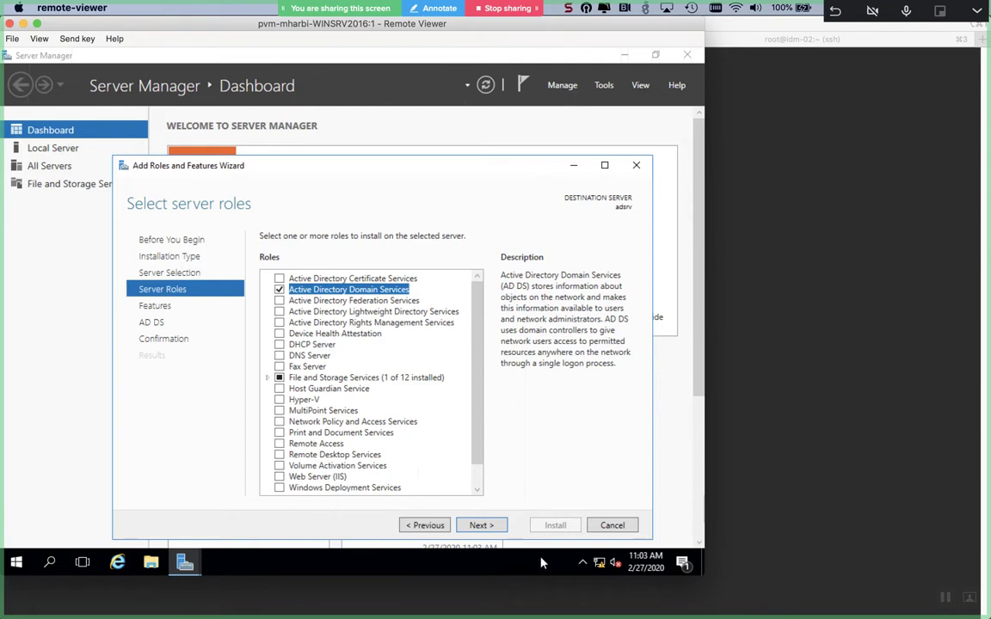
{"action": "left_click", "coordinate": [479, 527]}
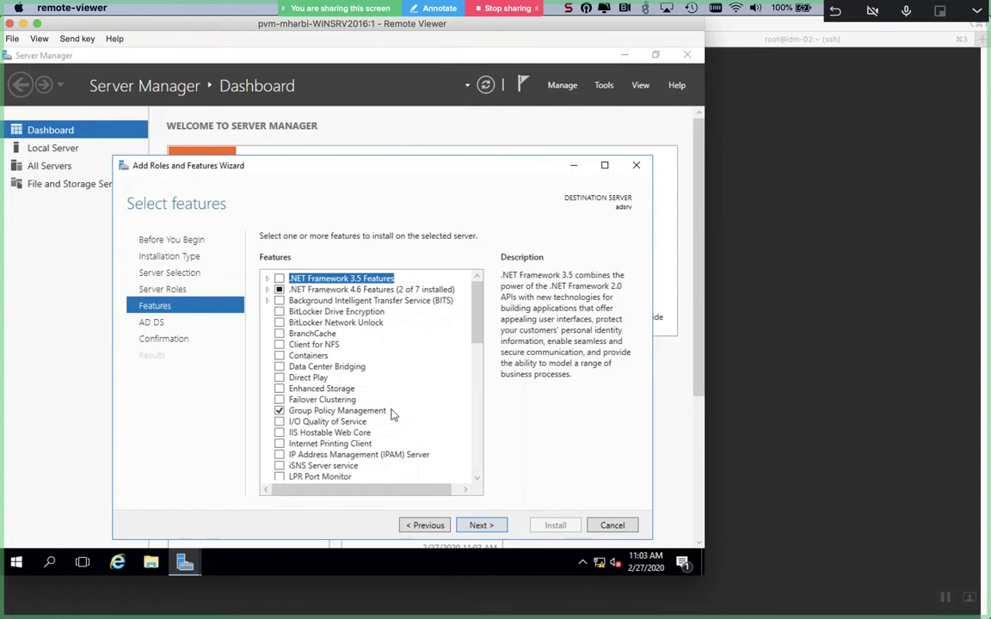
{"action": "left_click", "coordinate": [423, 525]}
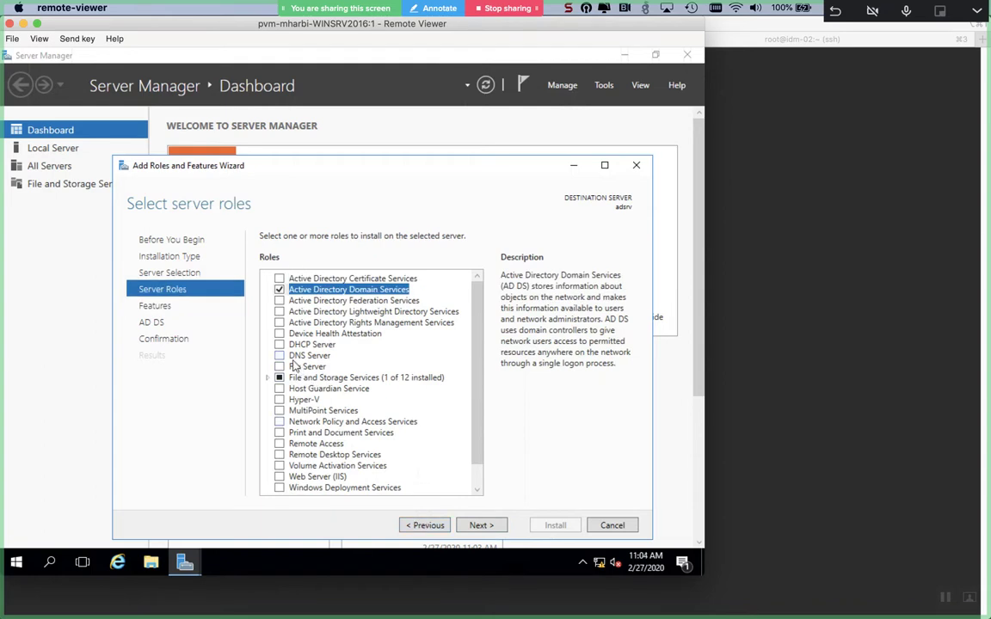
- Add the DNS Server role with its tools and advance to Confirm installation selections
{"action": "left_click", "coordinate": [292, 359]}
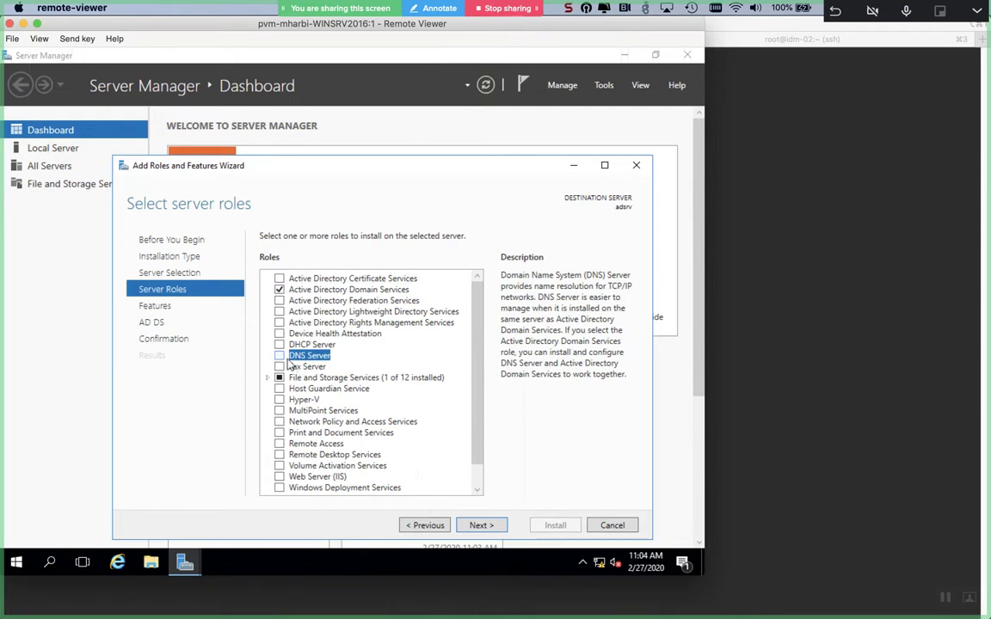
{"action": "left_click", "coordinate": [279, 356]}
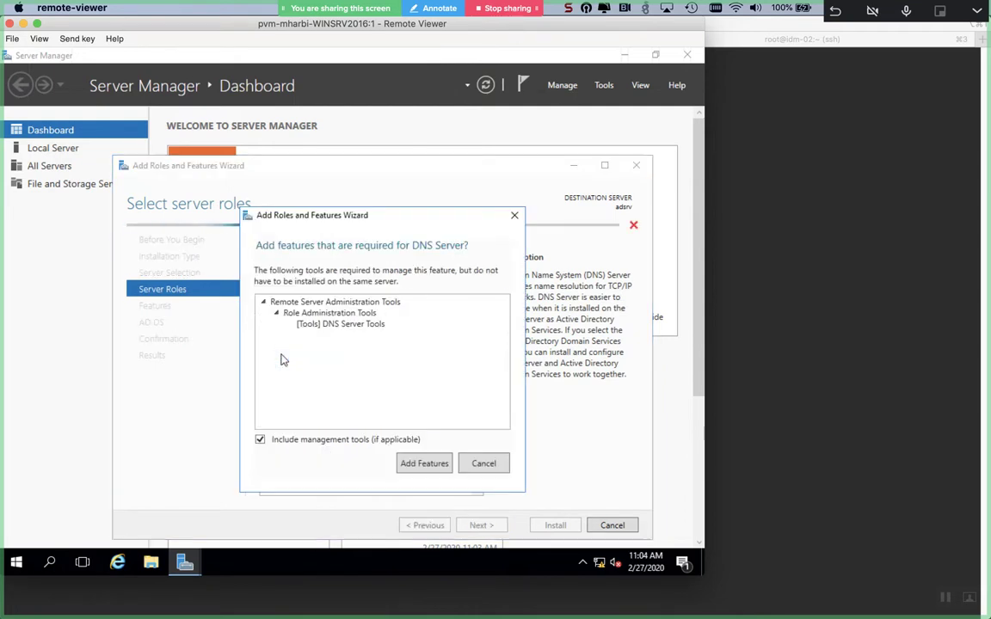
{"action": "left_click", "coordinate": [424, 463]}
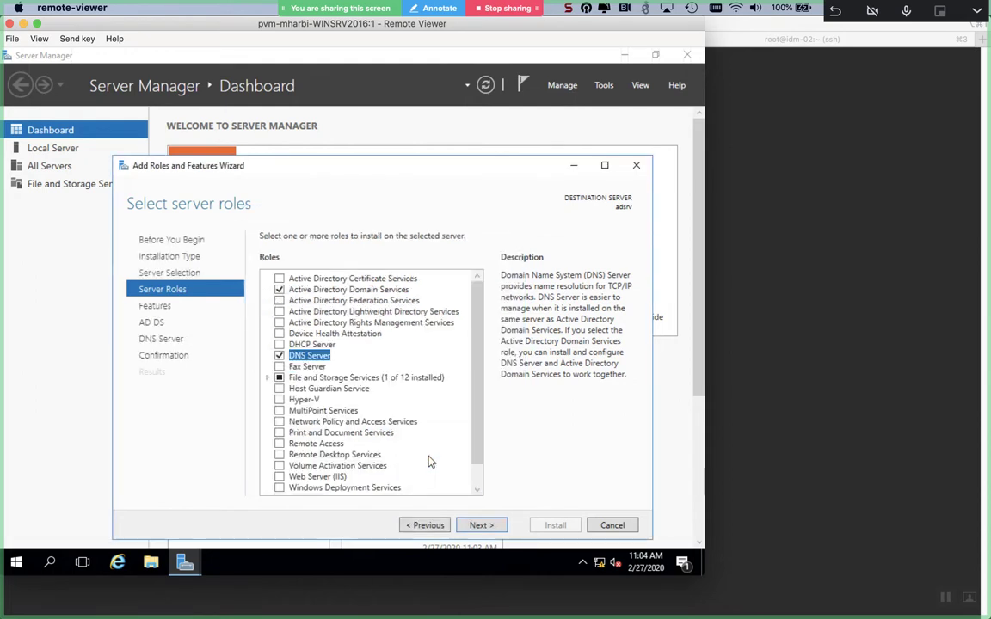
{"action": "left_click", "coordinate": [493, 527]}
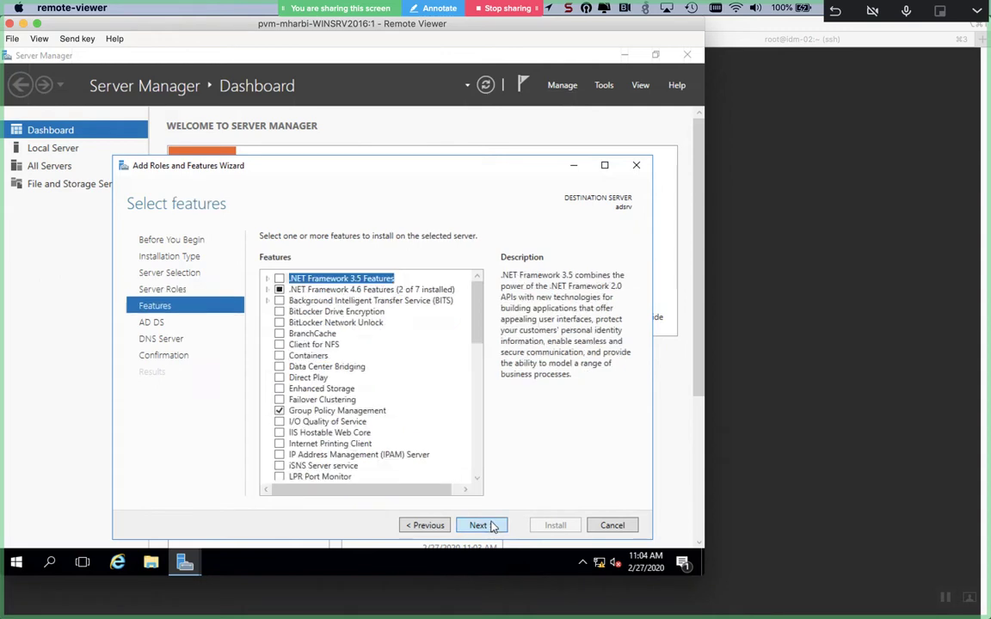
{"action": "left_click", "coordinate": [493, 527]}
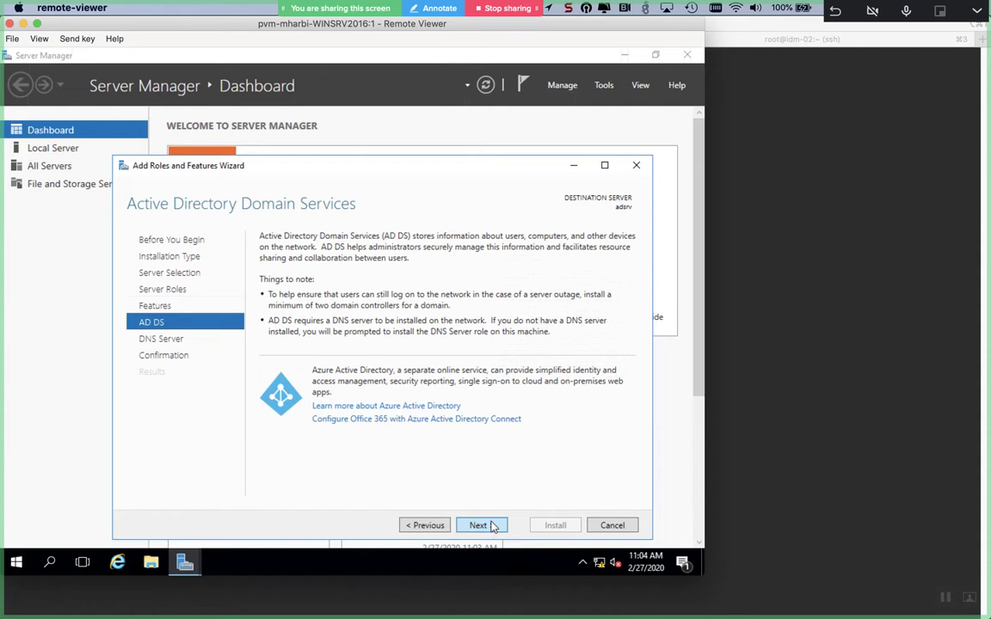
{"action": "left_click", "coordinate": [492, 526]}
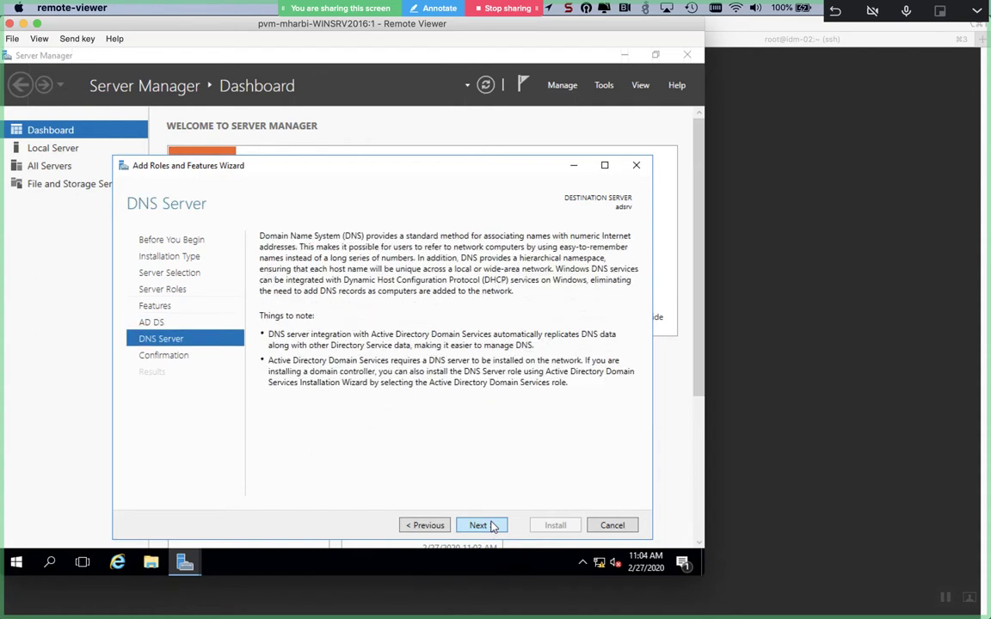
{"action": "left_click", "coordinate": [493, 526]}
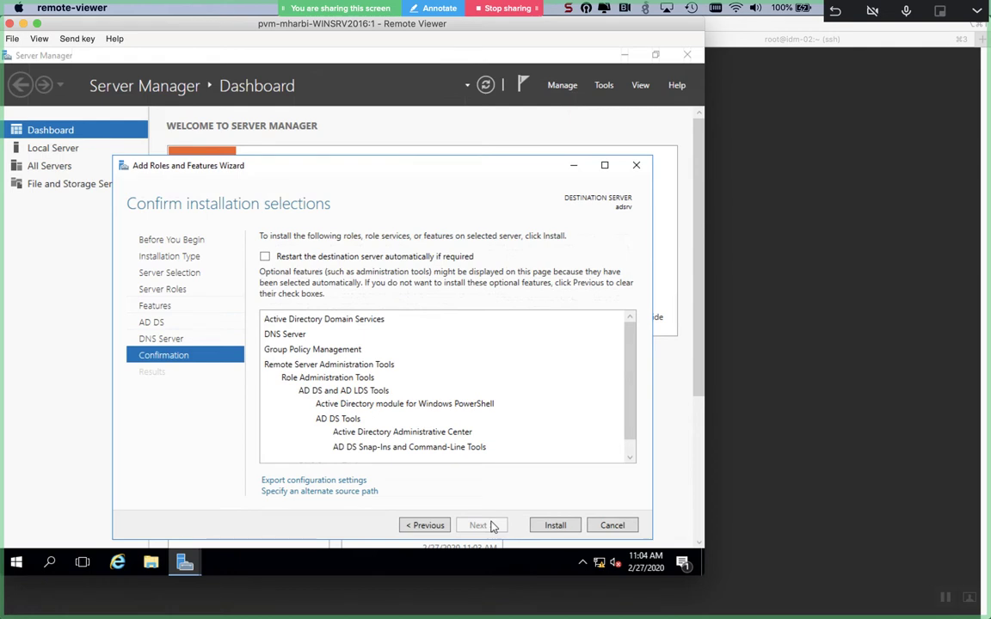
- Install AD DS, DNS Server and their management tools on adsrv, then return to iTerm2
{"action": "left_click", "coordinate": [556, 526]}
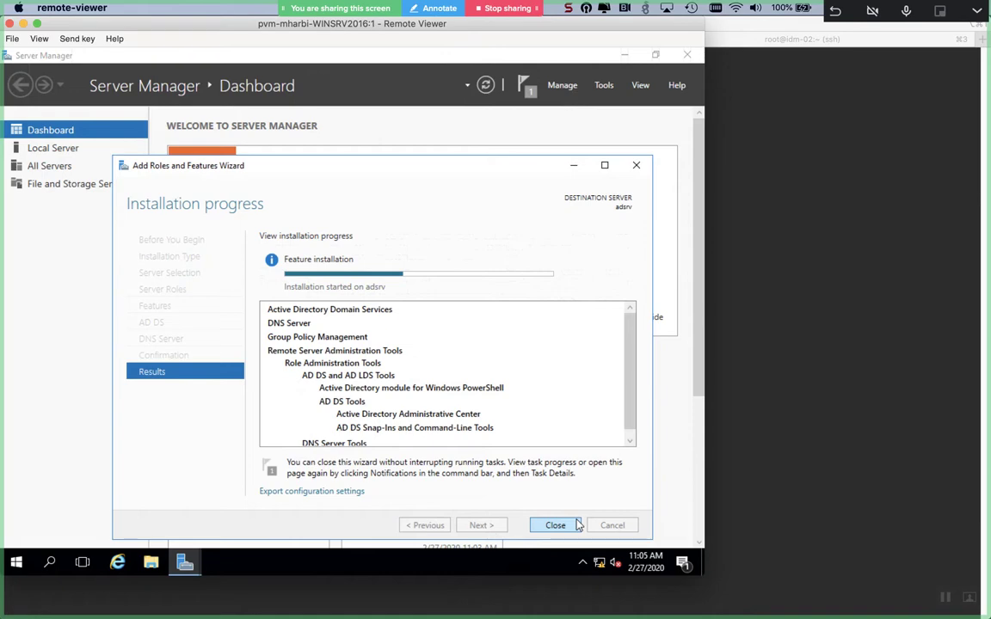
{"action": "key", "text": "super+Tab"}
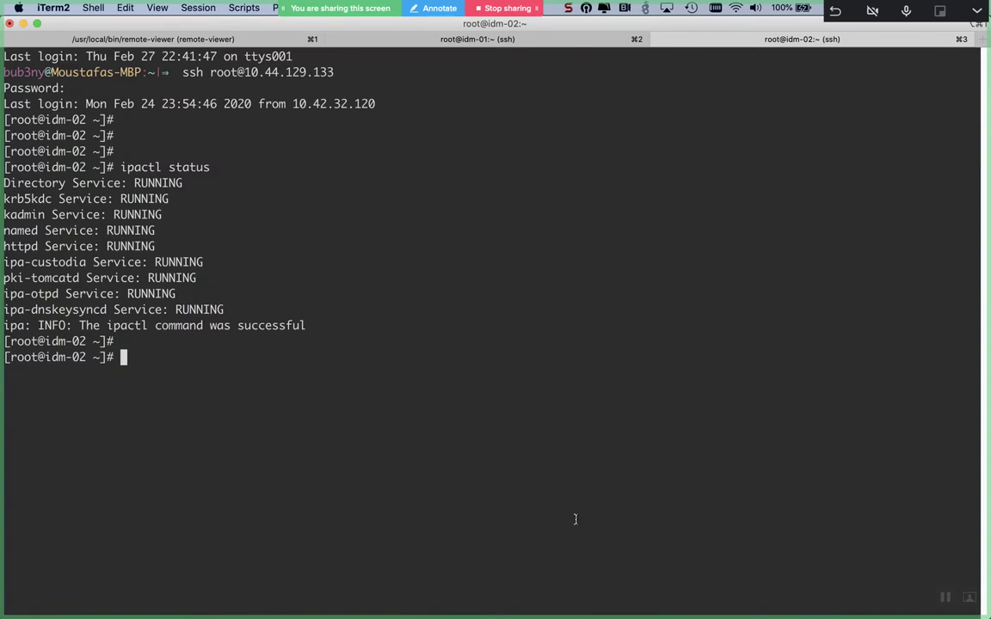
- On idm-01, run 'yum search ipa' and review the results, including ipa-server-trust-ad
{"action": "key", "text": "super+Left"}
{"action": "key", "text": "super+Left"}
{"action": "key", "text": "super+Left"}
{"action": "key", "text": "super+Left"}
{"action": "key", "text": "super+Left"}
{"action": "key", "text": "super+Right"}
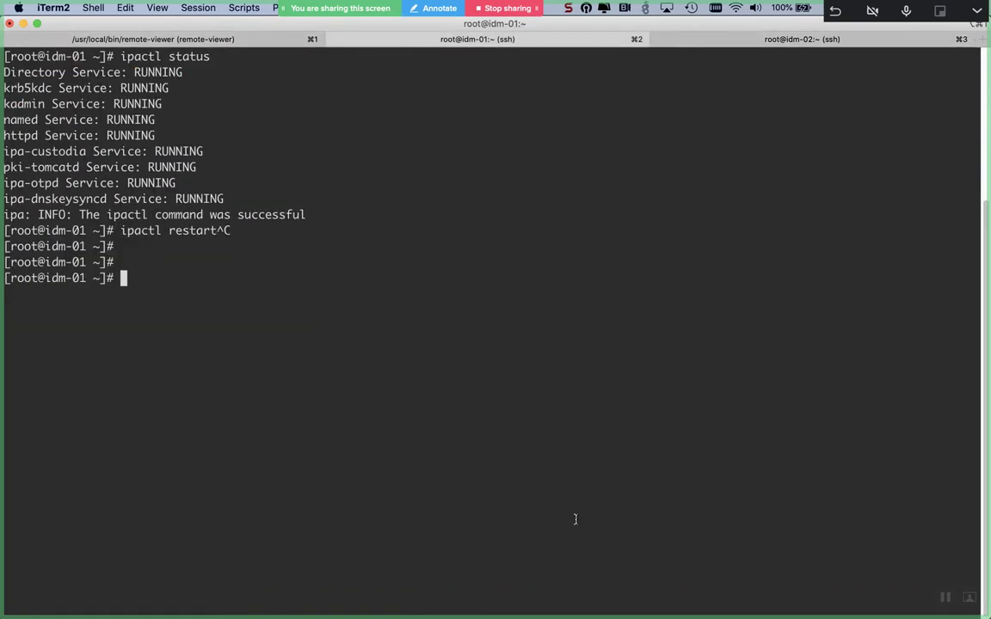
{"action": "type", "text": "yum search ipa-"}
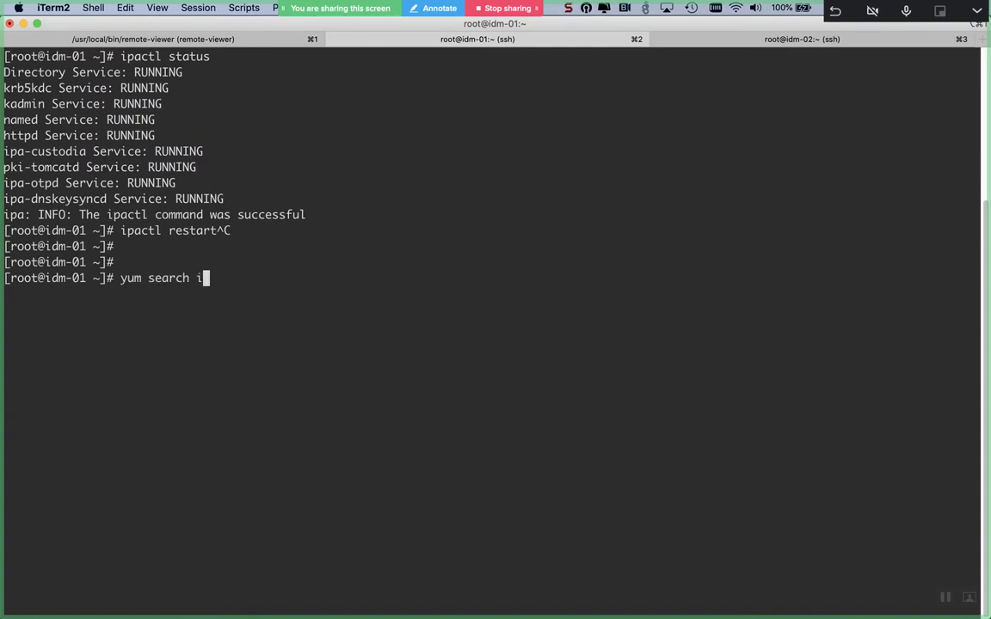
{"action": "key", "text": "BackSpace"}
{"action": "key", "text": "Return"}
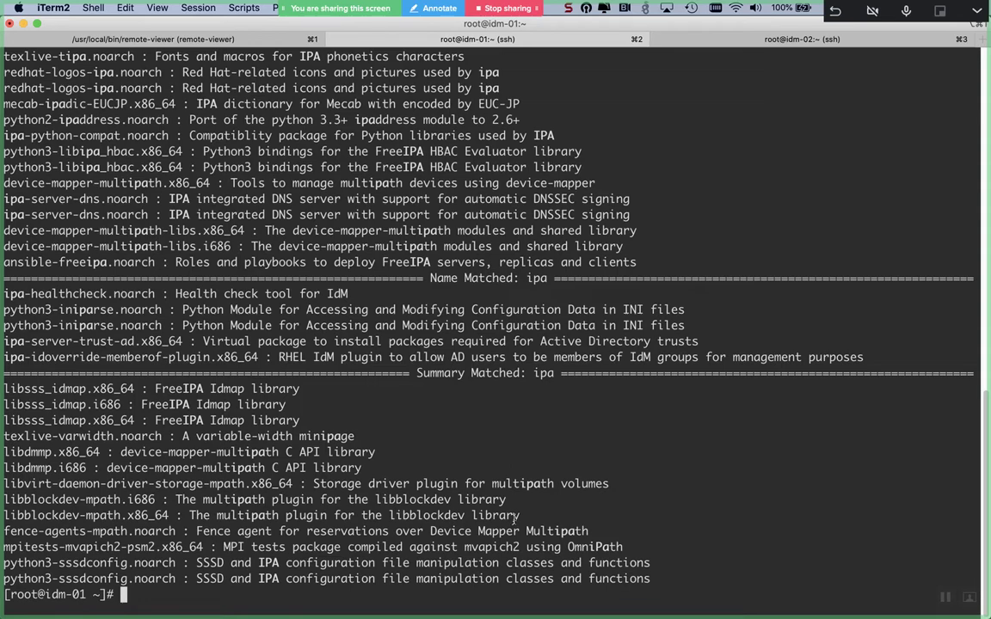
{"action": "scroll", "coordinate": [514, 517], "scroll_direction": "up", "scroll_amount": 3}
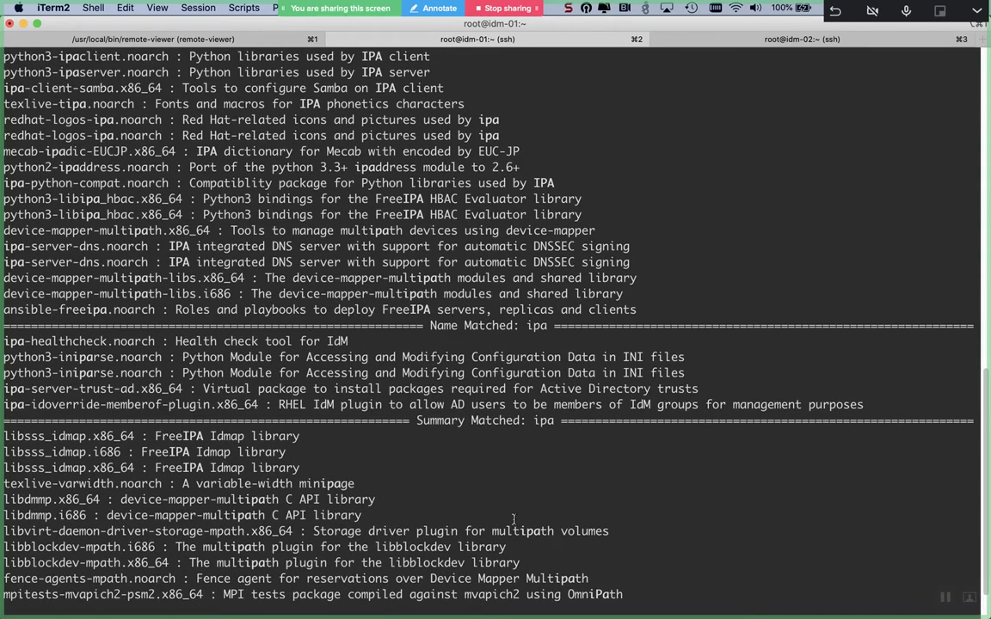
{"action": "scroll", "coordinate": [513, 519], "scroll_direction": "up", "scroll_amount": 6}
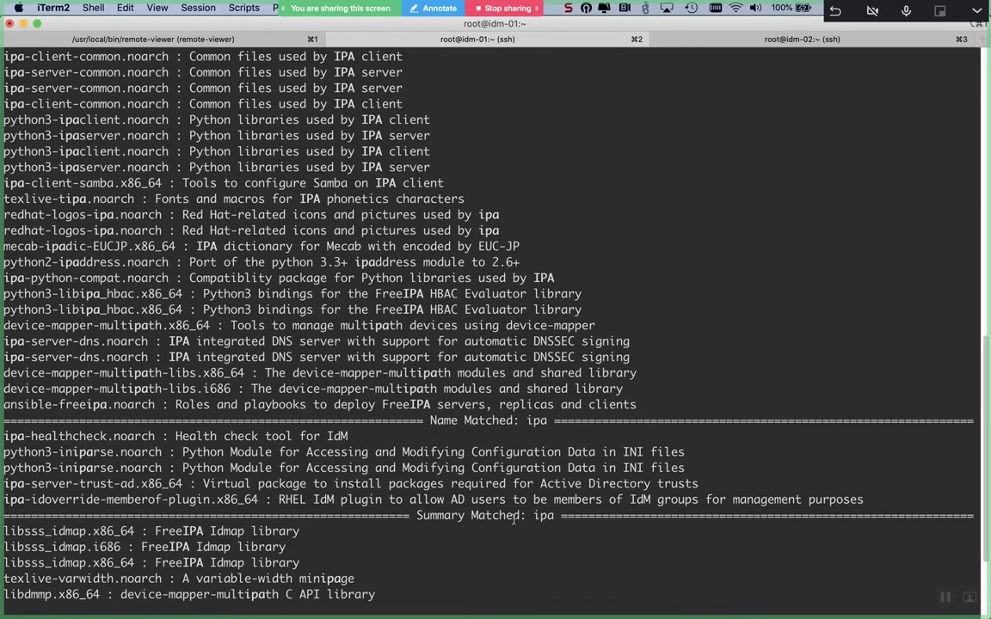
{"action": "scroll", "coordinate": [514, 517], "scroll_direction": "up", "scroll_amount": 3}
{"action": "scroll", "coordinate": [513, 519], "scroll_direction": "up", "scroll_amount": 18}
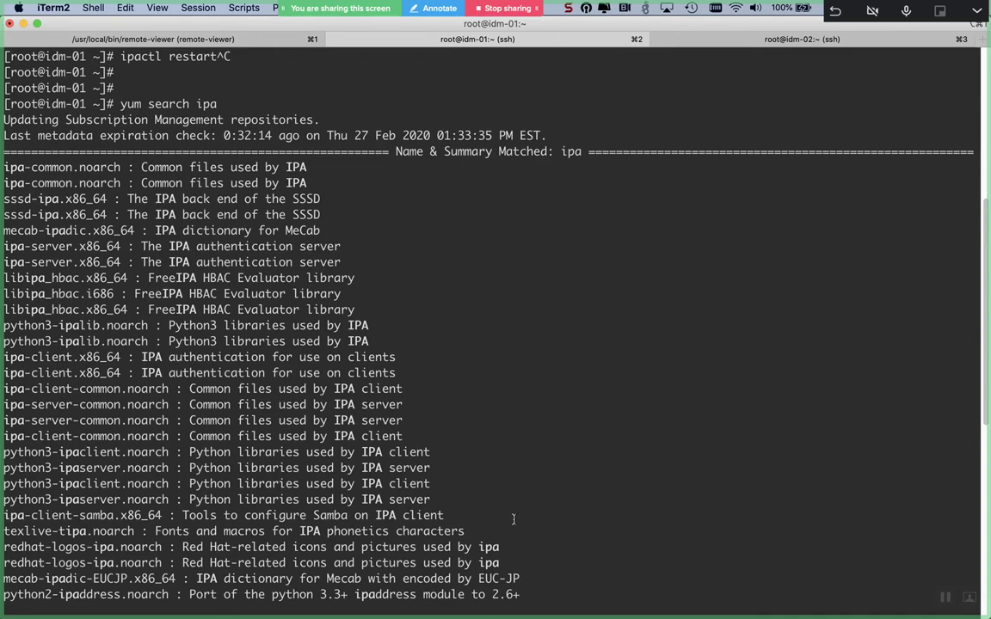
{"action": "scroll", "coordinate": [513, 518], "scroll_direction": "down", "scroll_amount": 2}
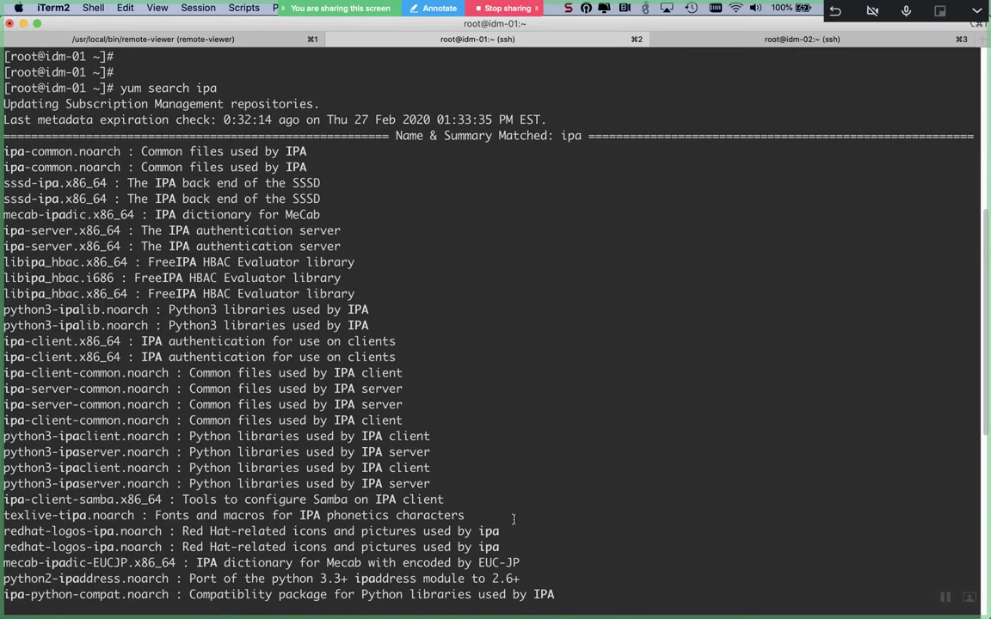
{"action": "scroll", "coordinate": [513, 518], "scroll_direction": "down", "scroll_amount": 2}
{"action": "scroll", "coordinate": [513, 519], "scroll_direction": "down", "scroll_amount": 17}
{"action": "scroll", "coordinate": [514, 519], "scroll_direction": "down", "scroll_amount": 1}
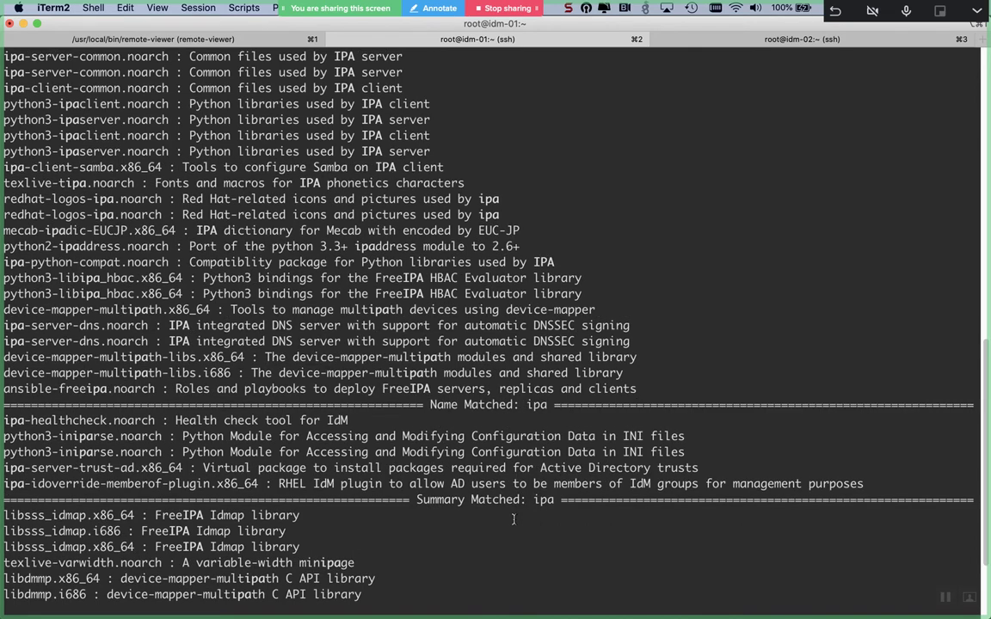
{"action": "scroll", "coordinate": [514, 519], "scroll_direction": "down", "scroll_amount": 2}
{"action": "scroll", "coordinate": [513, 518], "scroll_direction": "down", "scroll_amount": 6}
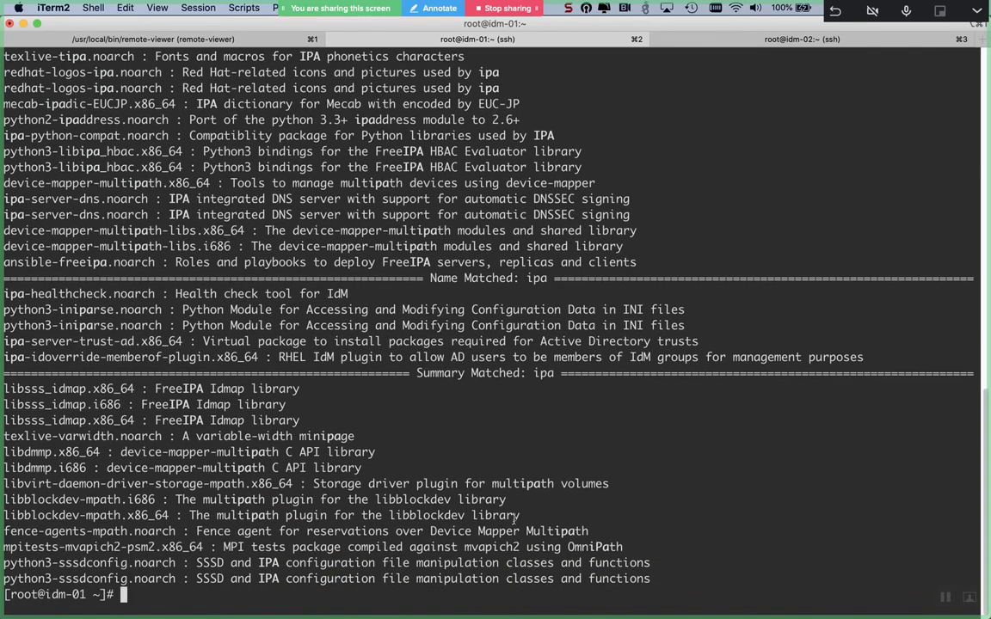
- Search yum for ipa-ad, ipa-server-ad and then ipa-server packages
{"action": "key", "text": "Up"}
{"action": "type", "text": "-ad"}
{"action": "key", "text": "Return"}
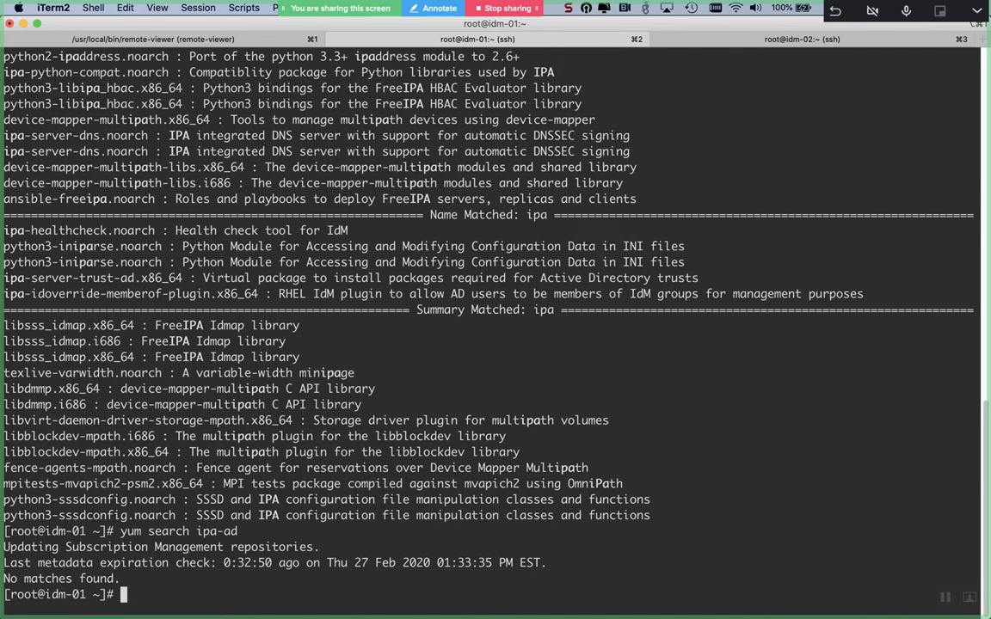
{"action": "key", "text": "Up"}
{"action": "key", "text": "Left"}
{"action": "key", "text": "Left"}
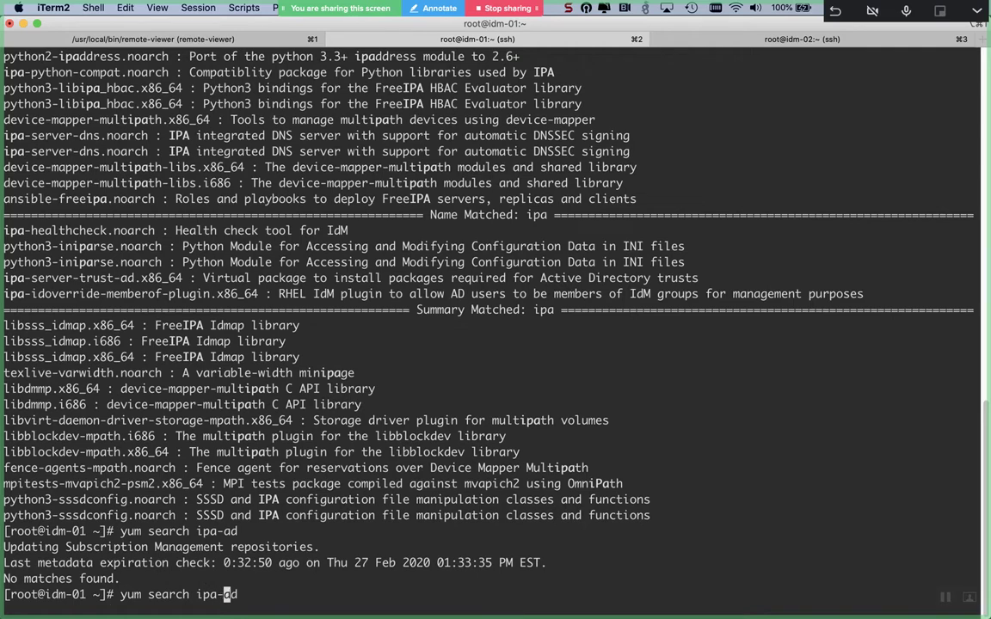
{"action": "type", "text": "server-"}
{"action": "key", "text": "Return"}
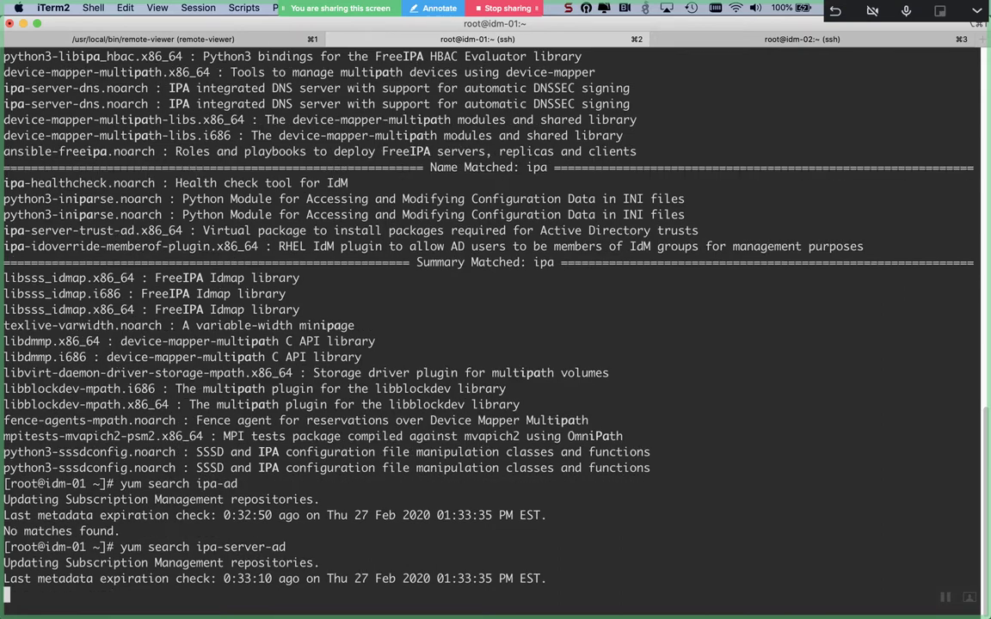
{"action": "key", "text": "Up"}
{"action": "key", "text": "BackSpace"}
{"action": "key", "text": "BackSpace"}
{"action": "key", "text": "BackSpace"}
{"action": "key", "text": "ctrl+l"}
{"action": "key", "text": "Return"}
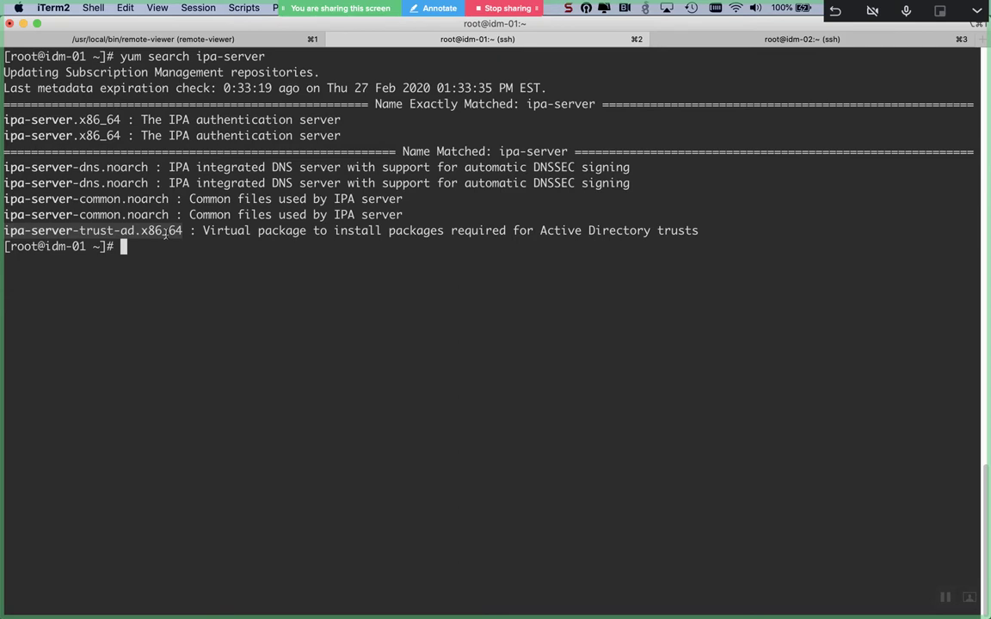
- Install ipa-server-trust-ad on idm-01 with 'yum -y install'
{"action": "key", "text": "Return"}
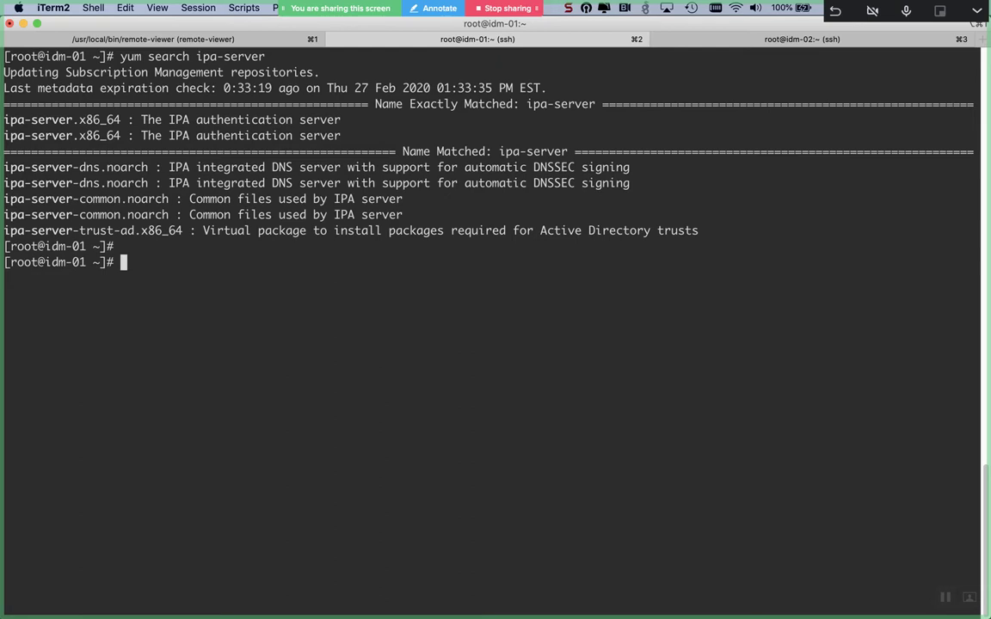
{"action": "type", "text": "ipa"}
{"action": "key", "text": "BackSpace"}
{"action": "key", "text": "BackSpace"}
{"action": "key", "text": "BackSpace"}
{"action": "type", "text": "yum -y -y install "}
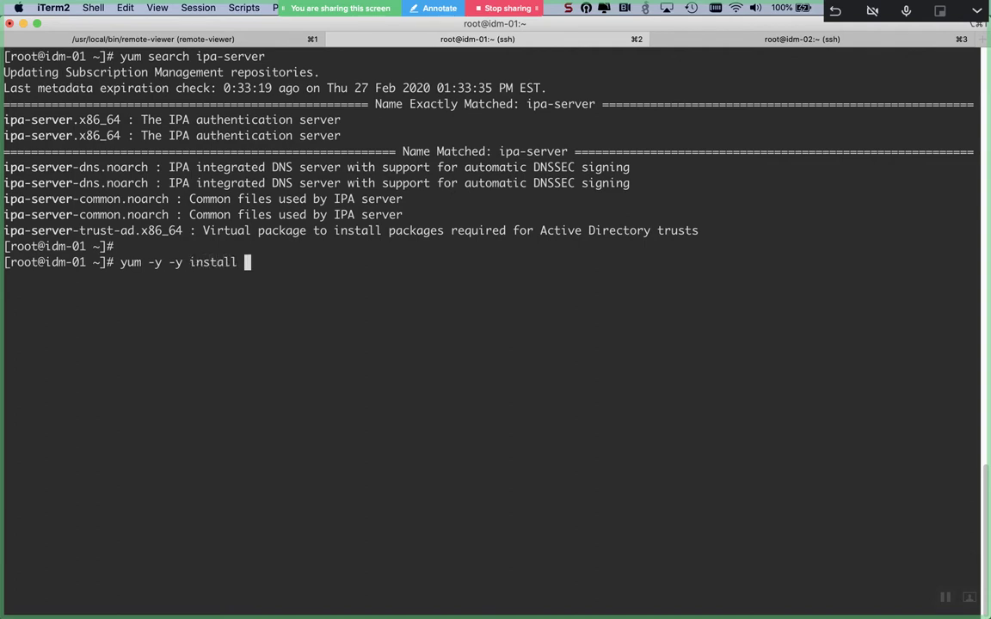
{"action": "type", "text": "ipa-server-"}
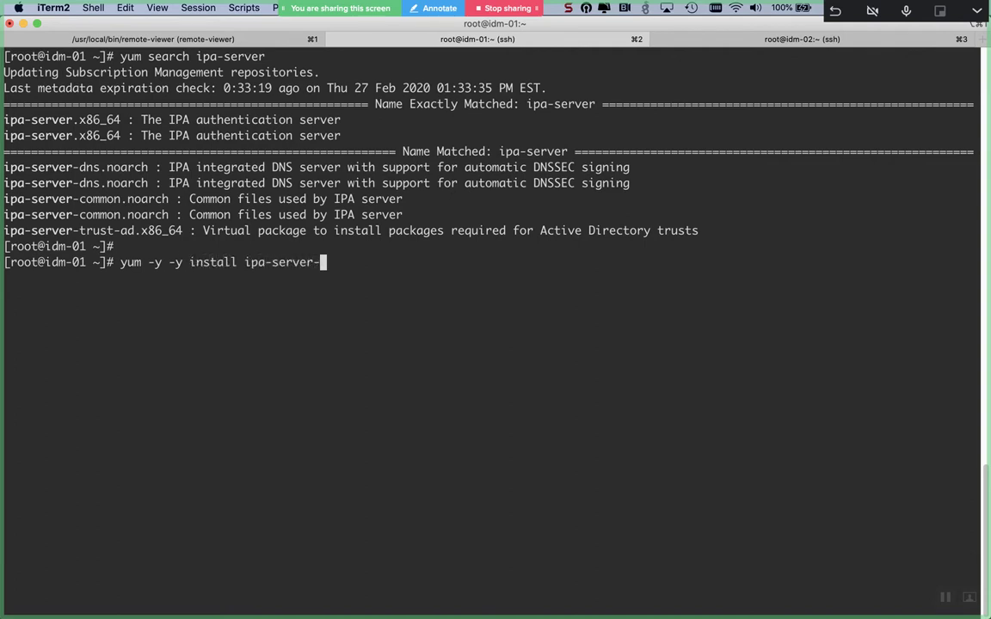
{"action": "type", "text": "trust-ad"}
{"action": "key", "text": "Return"}
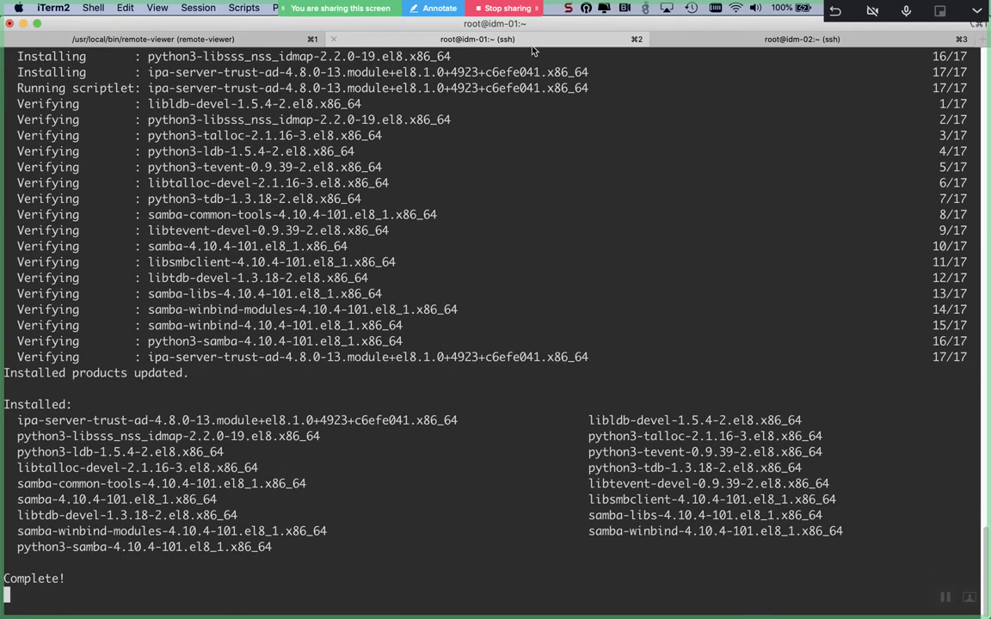
- Begin the install command on idm-02 while checking idm-01's completed ipa-server-trust-ad install
{"action": "left_click", "coordinate": [695, 43]}
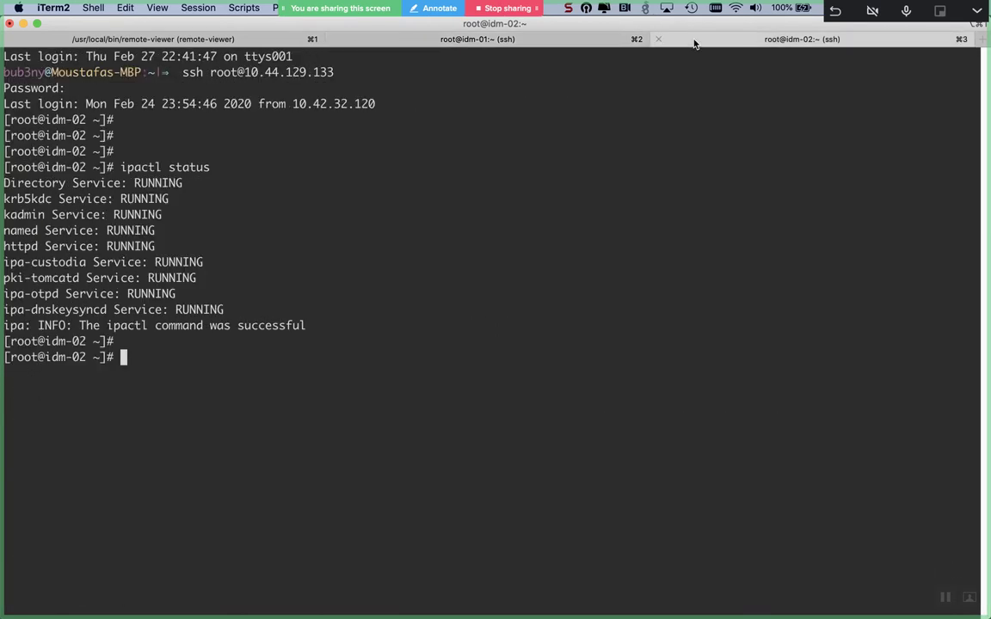
{"action": "type", "text": "yum -y install ipa-server-"}
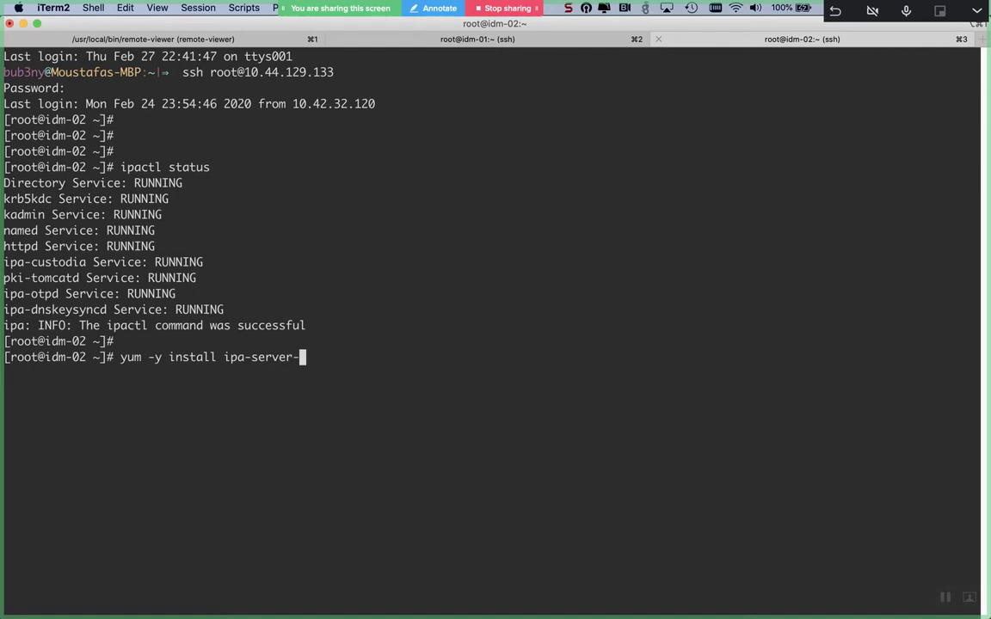
{"action": "key", "text": "super+2"}
{"action": "key", "text": "super+1"}
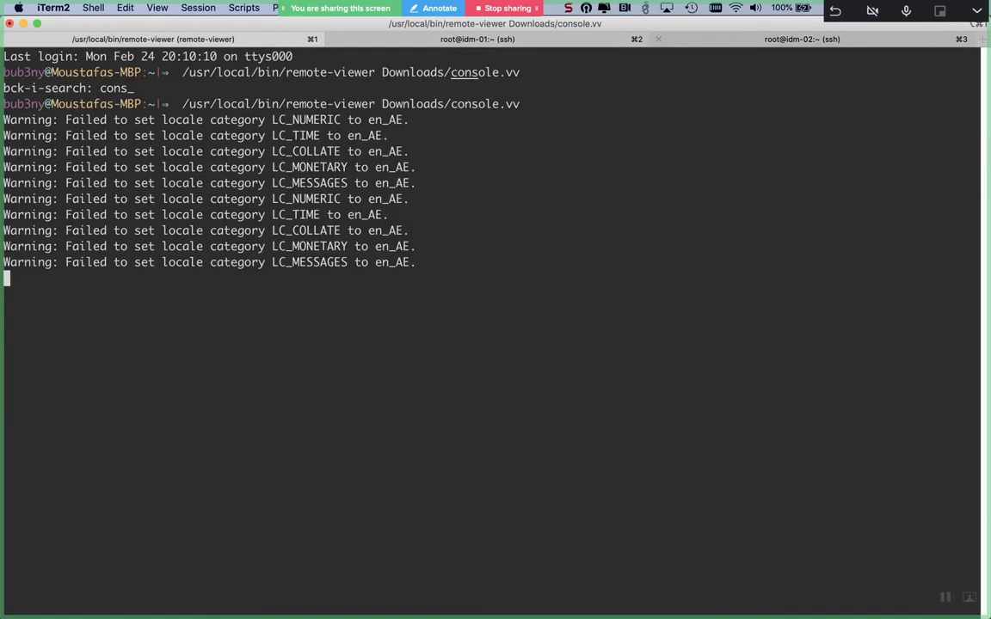
{"action": "key", "text": "super+3"}
{"action": "key", "text": "super+2"}
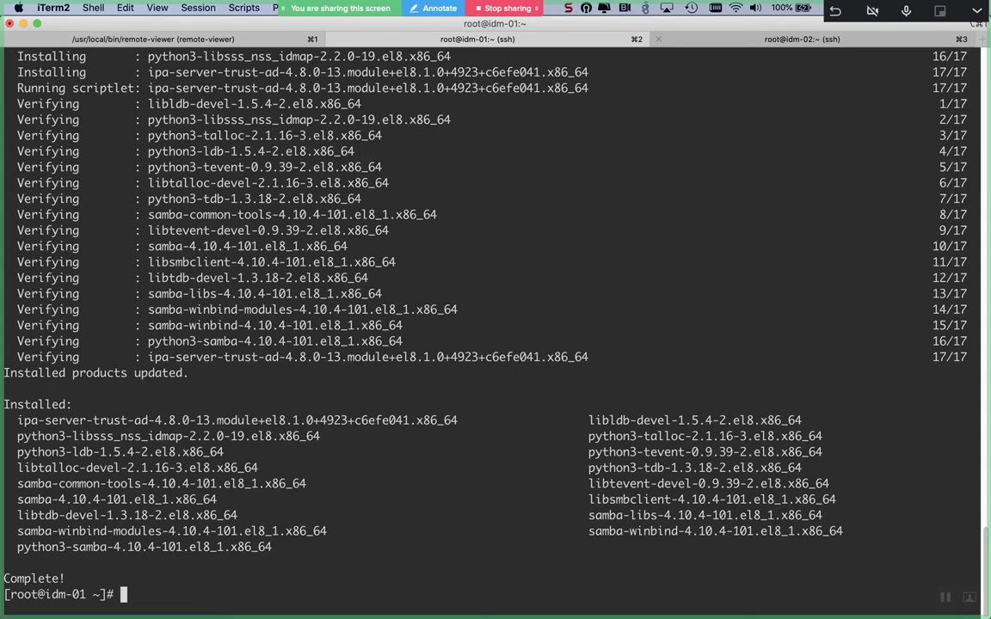
{"action": "key", "text": "super+1"}
{"action": "key", "text": "super+2"}
{"action": "key", "text": "super+1"}
{"action": "key", "text": "super+2"}
{"action": "key", "text": "super+1"}
{"action": "key", "text": "super+2"}
{"action": "key", "text": "super+3"}
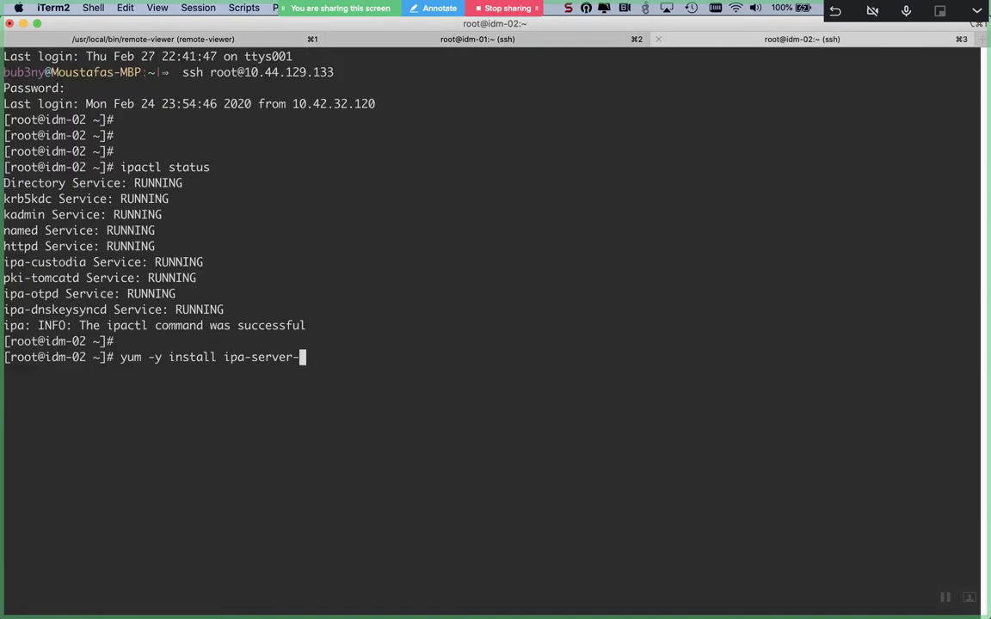
- Run 'yum -y install ipa-server-trust-ad' on idm-02, then bring Remote Viewer forward
{"action": "type", "text": "trust-ad"}
{"action": "key", "text": "Return"}
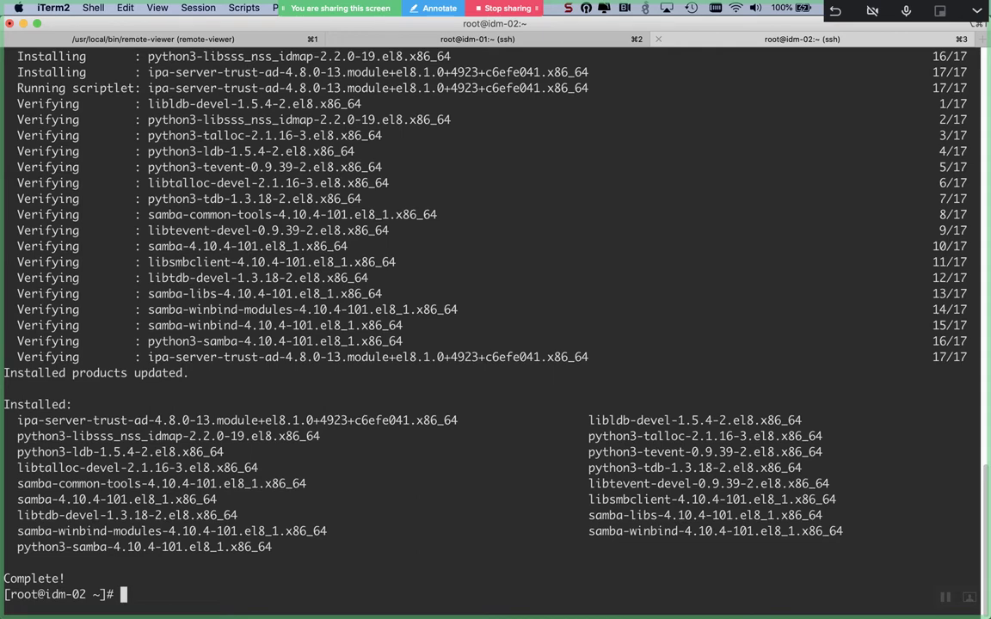
{"action": "key", "text": "super+Tab"}
{"action": "key", "text": "super+Tab"}
{"action": "key", "text": "super+Tab"}
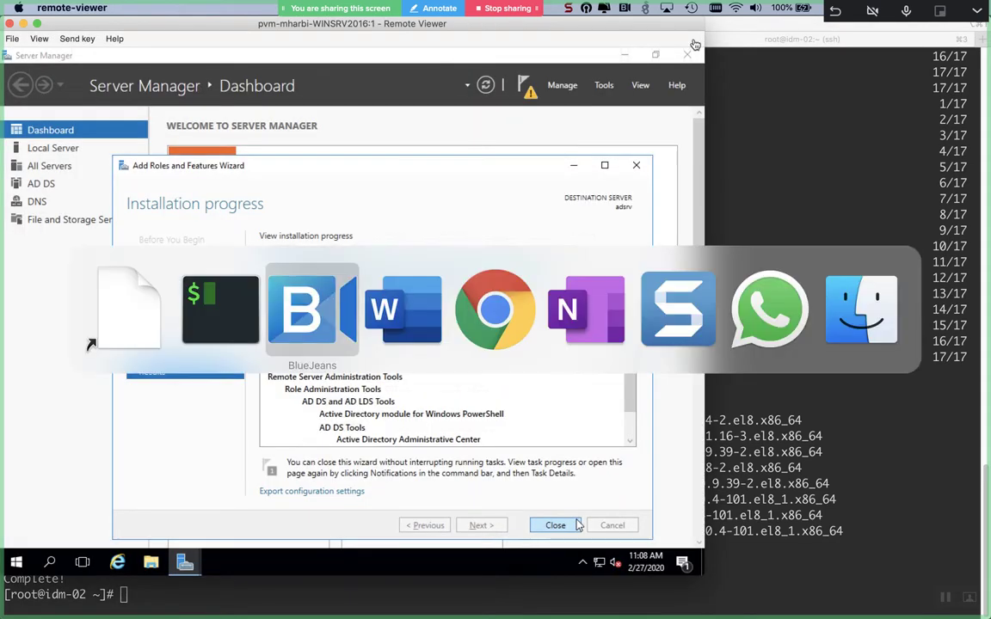
- Return to Server Manager and close the finished roles installation wizard
{"action": "key", "text": "super+shift+Tab"}
{"action": "key", "text": "Escape"}
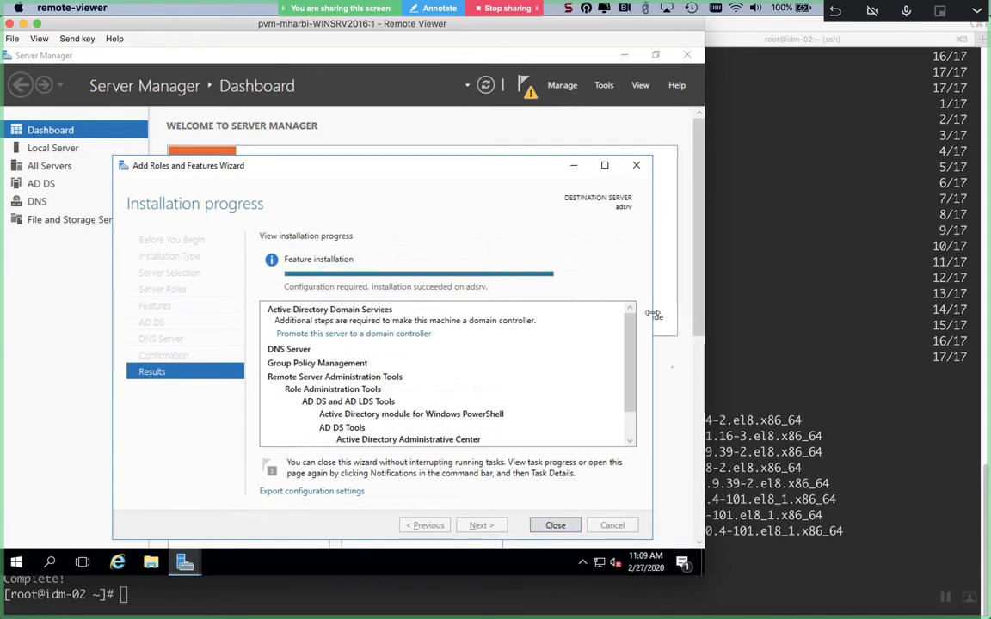
{"action": "left_click", "coordinate": [542, 557]}
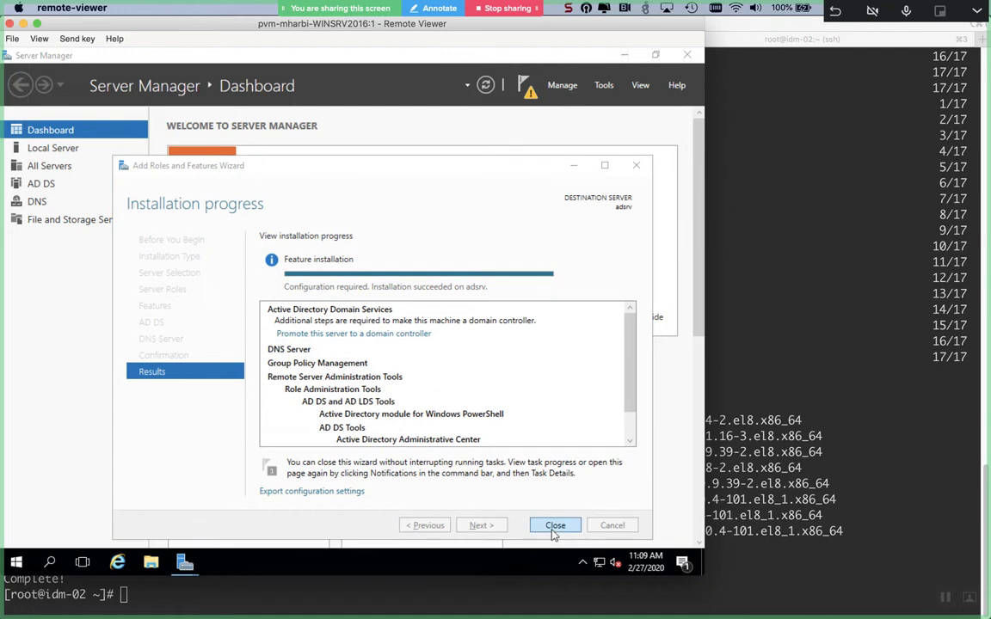
{"action": "left_click", "coordinate": [553, 528]}
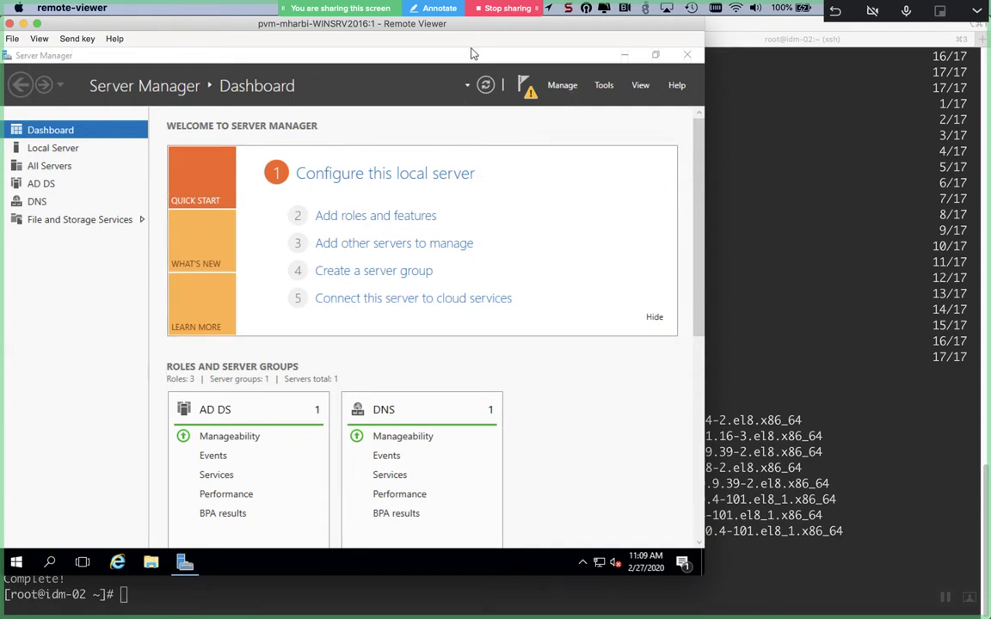
- Launch domain controller promotion, choose Add a new forest, and focus the Root domain name field
{"action": "left_click", "coordinate": [520, 84]}
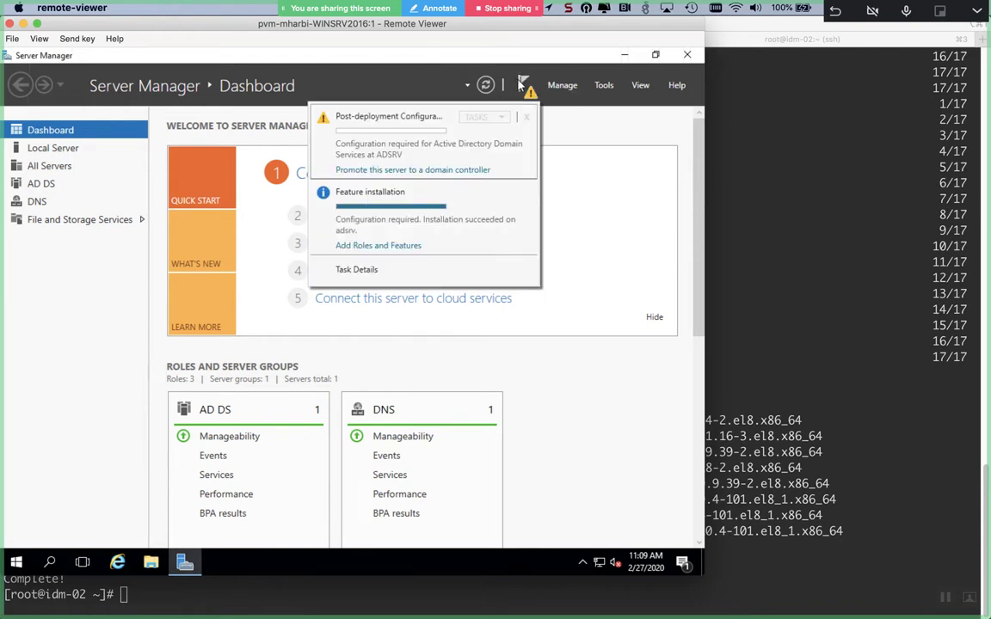
{"action": "left_click", "coordinate": [433, 169]}
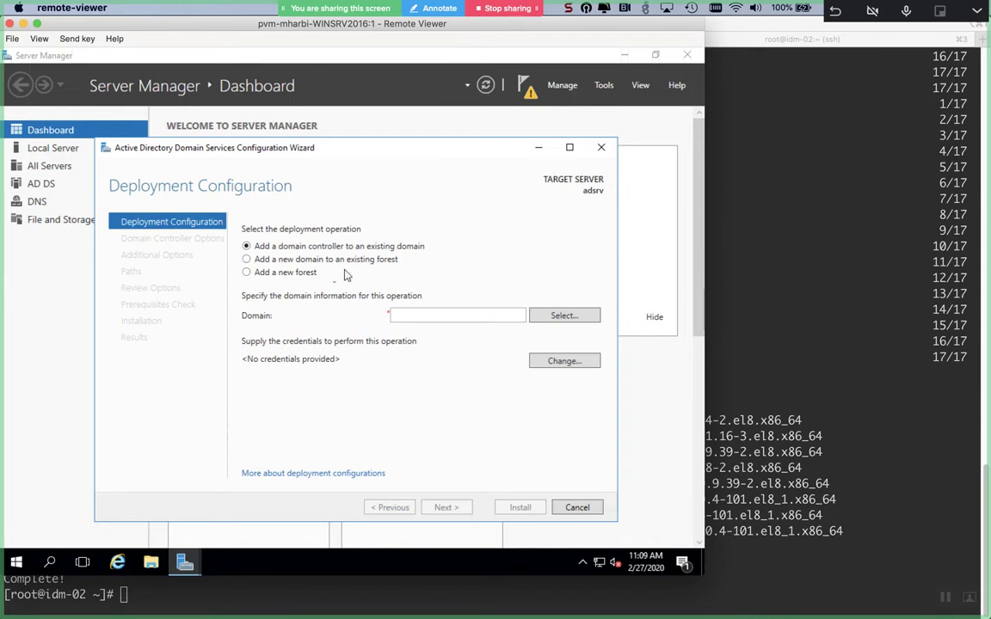
{"action": "left_click", "coordinate": [301, 274]}
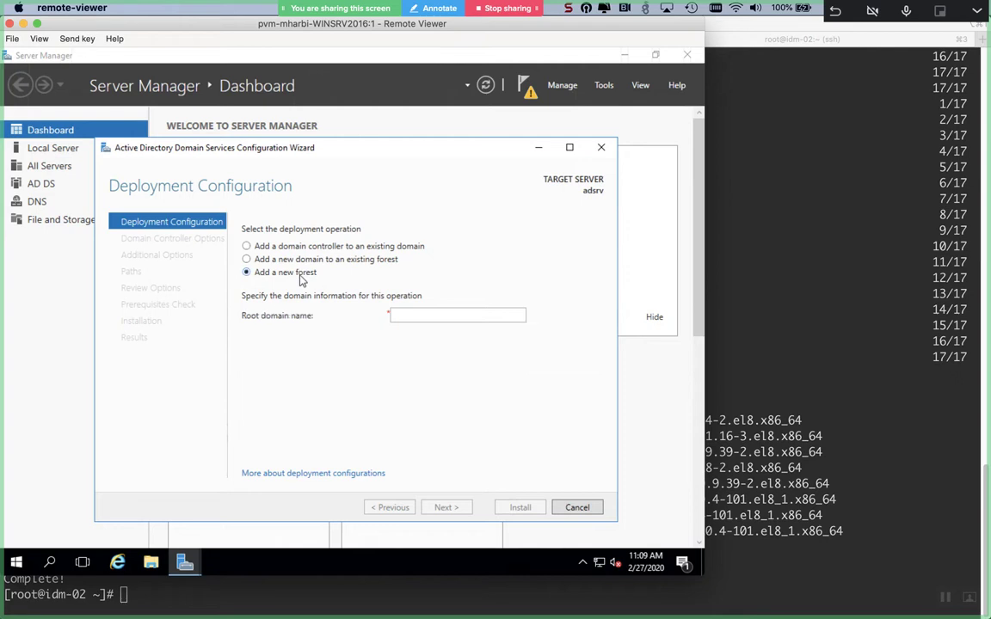
{"action": "left_click", "coordinate": [467, 316]}
{"action": "key", "text": "shift+Tab"}
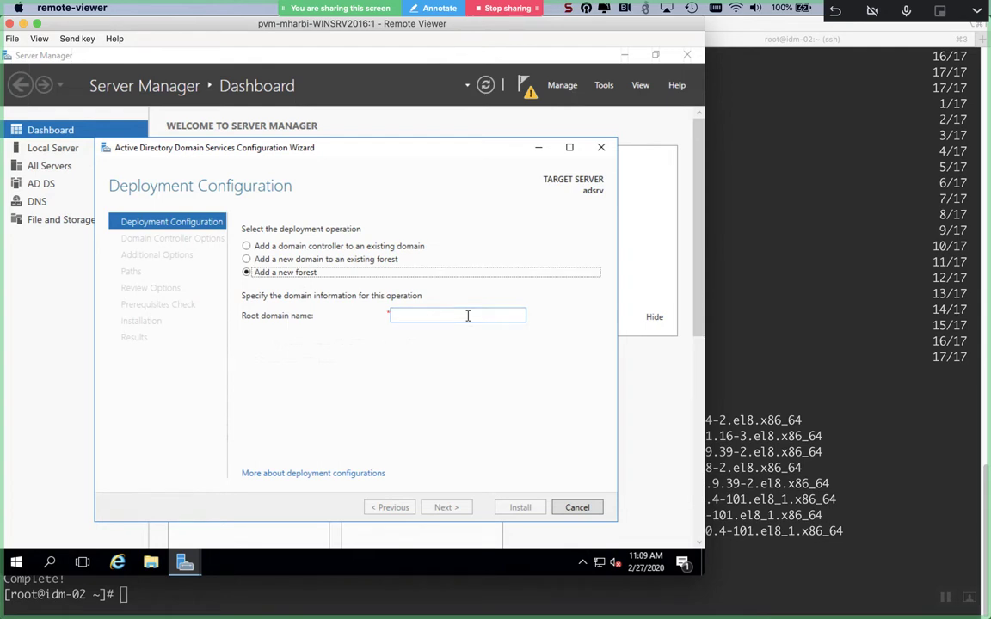
{"action": "left_click", "coordinate": [467, 316]}
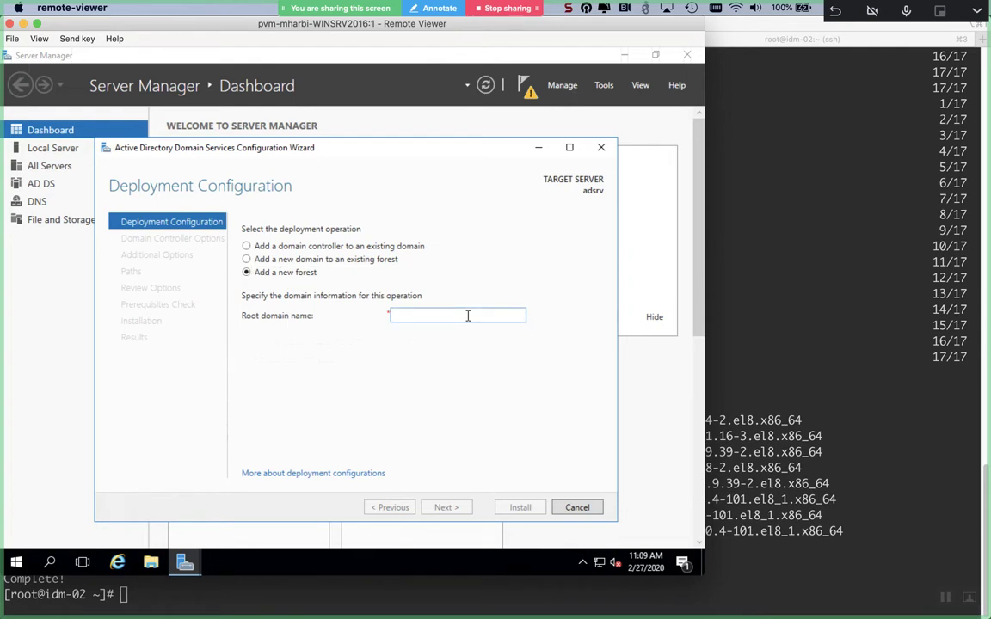
{"action": "key", "text": "shift+Tab"}
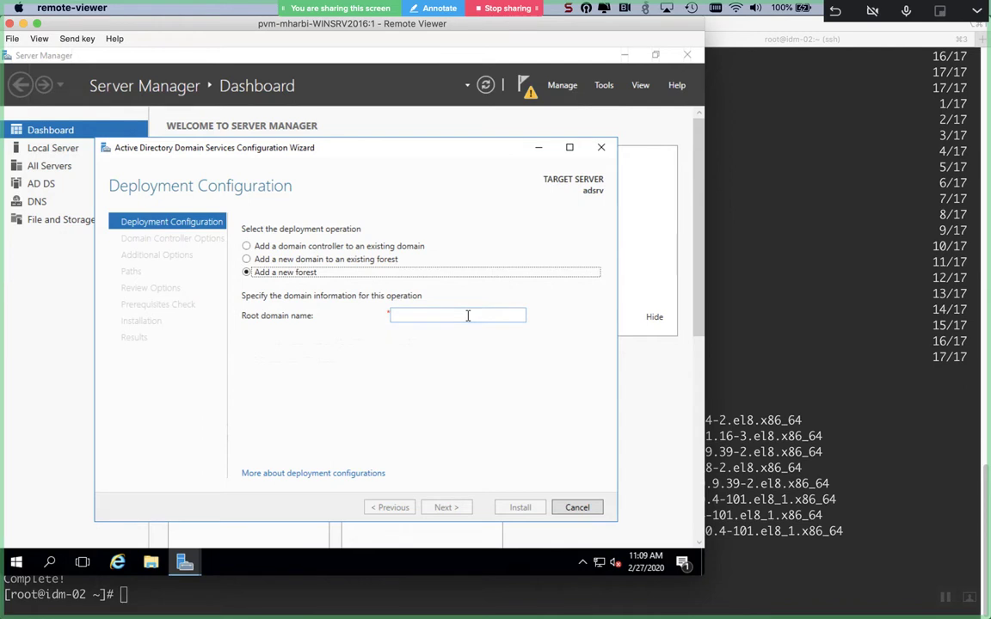
{"action": "left_click", "coordinate": [468, 316]}
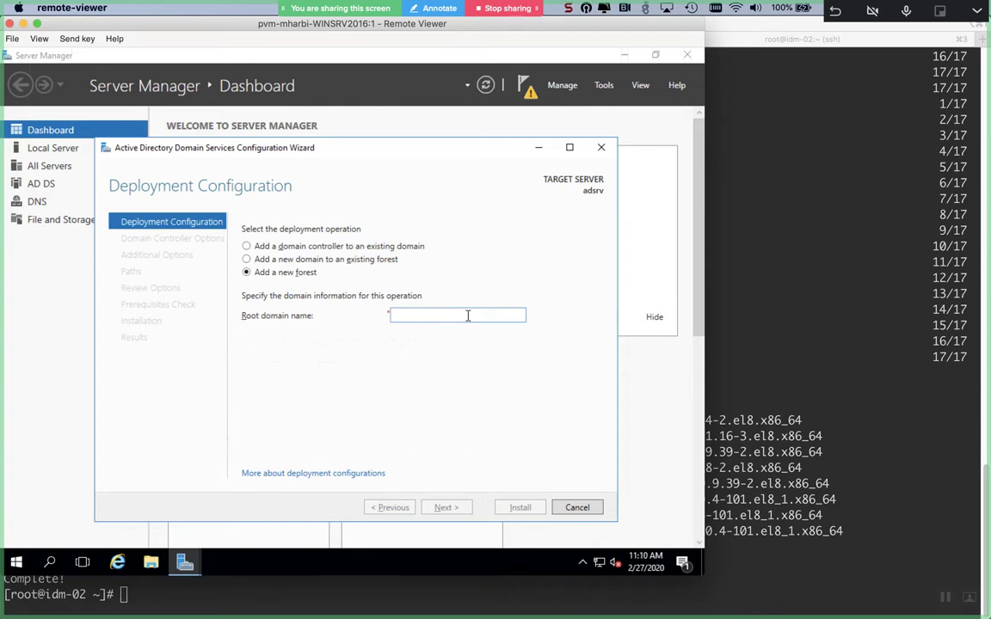
{"action": "key", "text": "super+space"}
{"action": "key", "text": "Escape"}
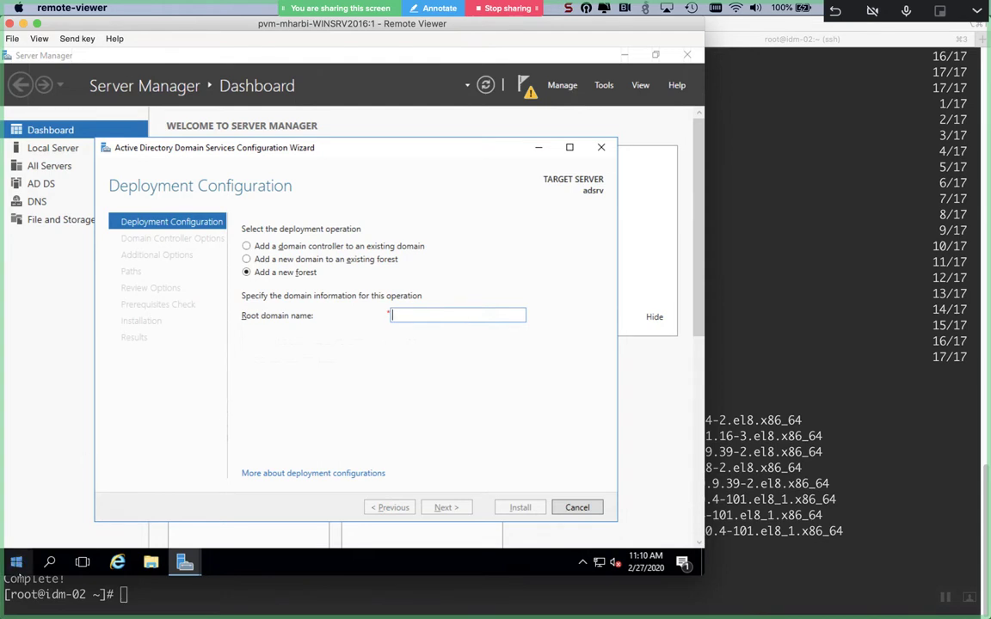
- Restart the Windows Server VM, logging the reason as Other (Unplanned)
{"action": "left_click", "coordinate": [16, 562]}
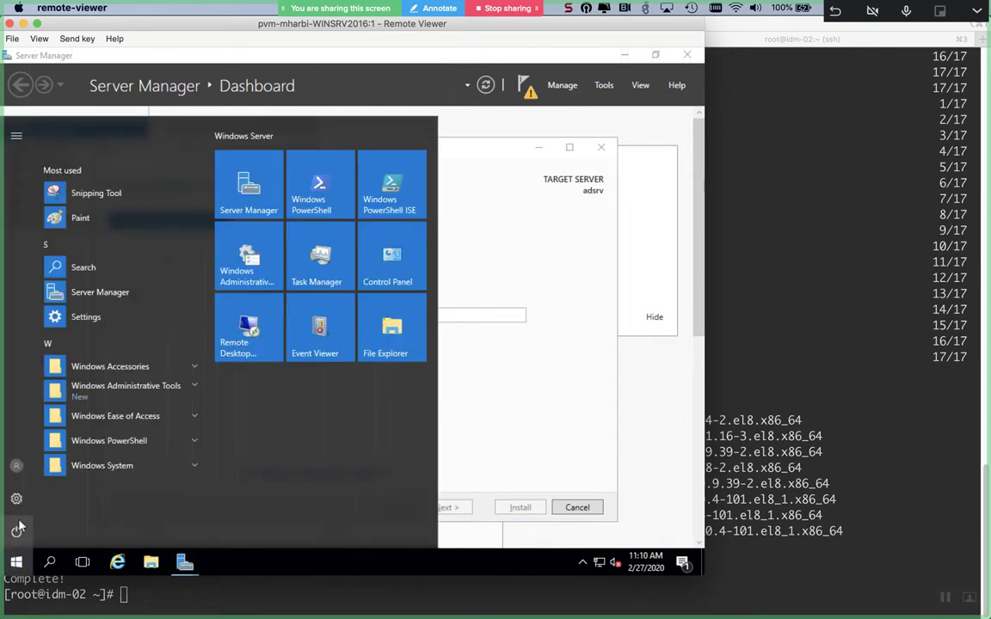
{"action": "left_click", "coordinate": [18, 529]}
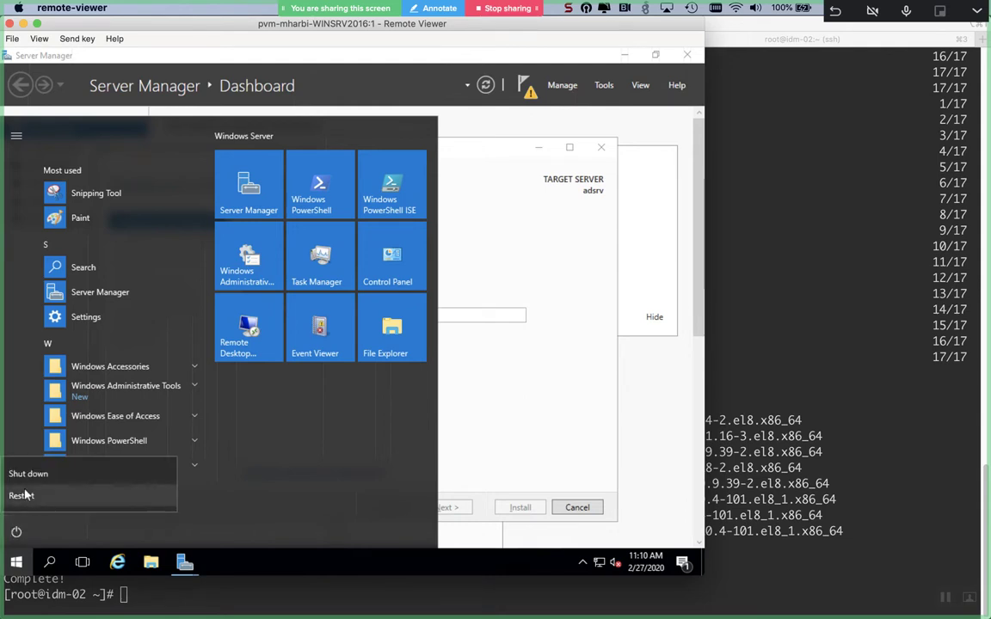
{"action": "left_click", "coordinate": [23, 502]}
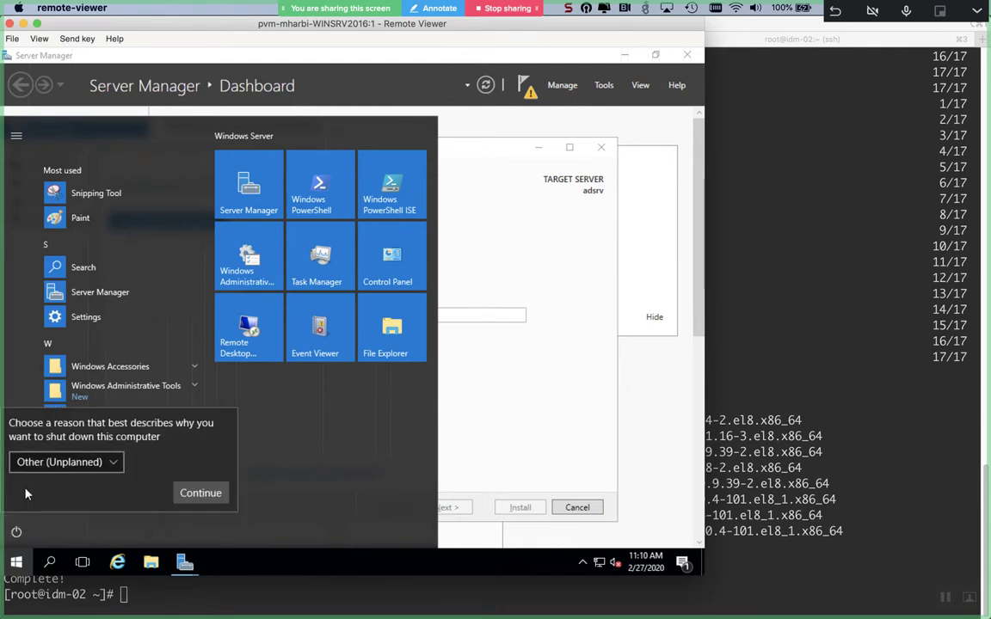
{"action": "left_click", "coordinate": [203, 494]}
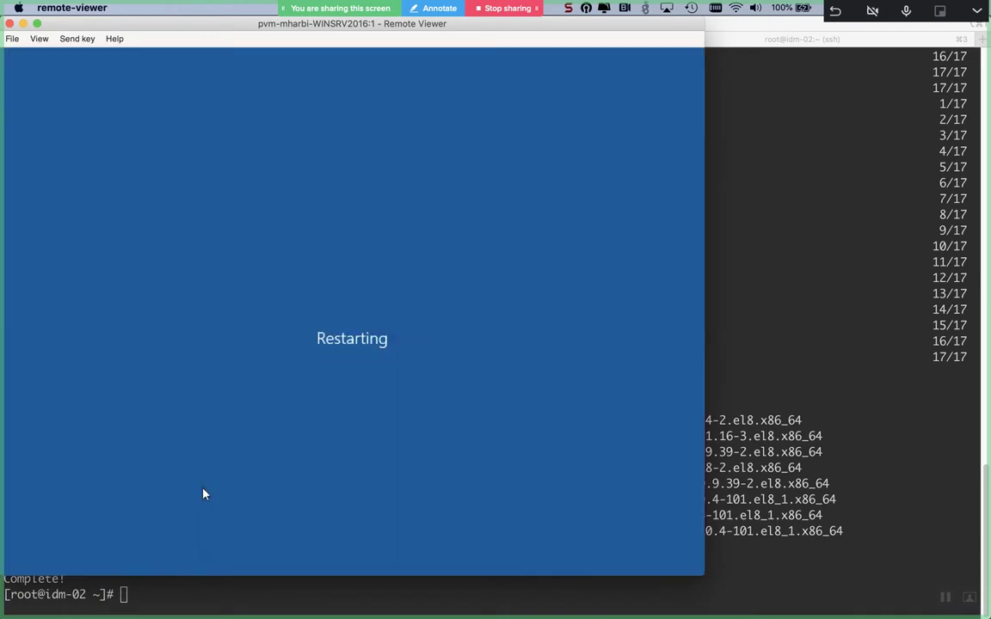
{"action": "key", "text": "super+Tab"}
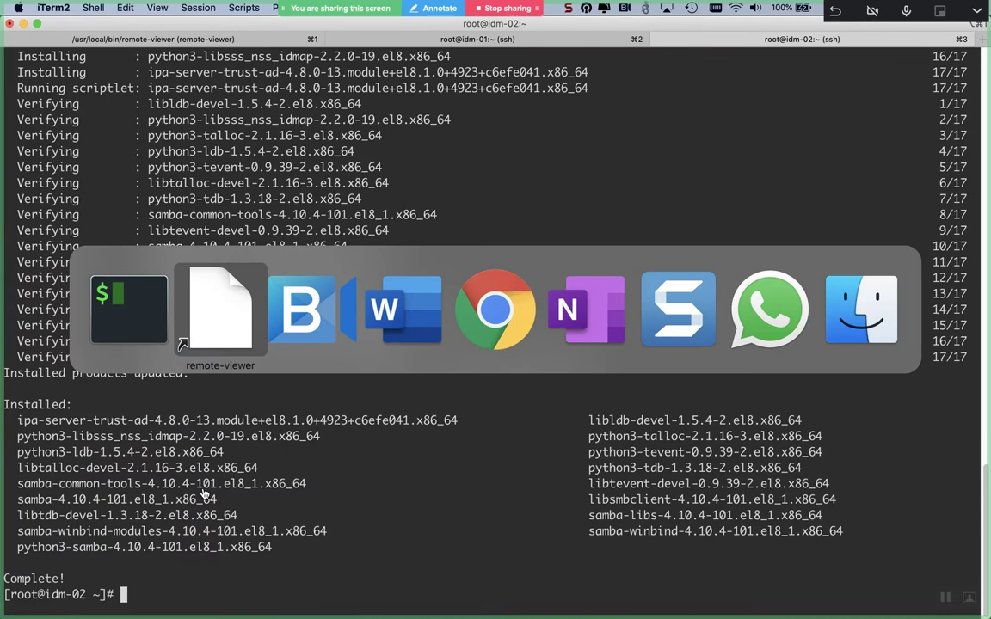
{"action": "key", "text": "super+Tab"}
{"action": "key", "text": "super+Tab"}
{"action": "key", "text": "super+Tab"}
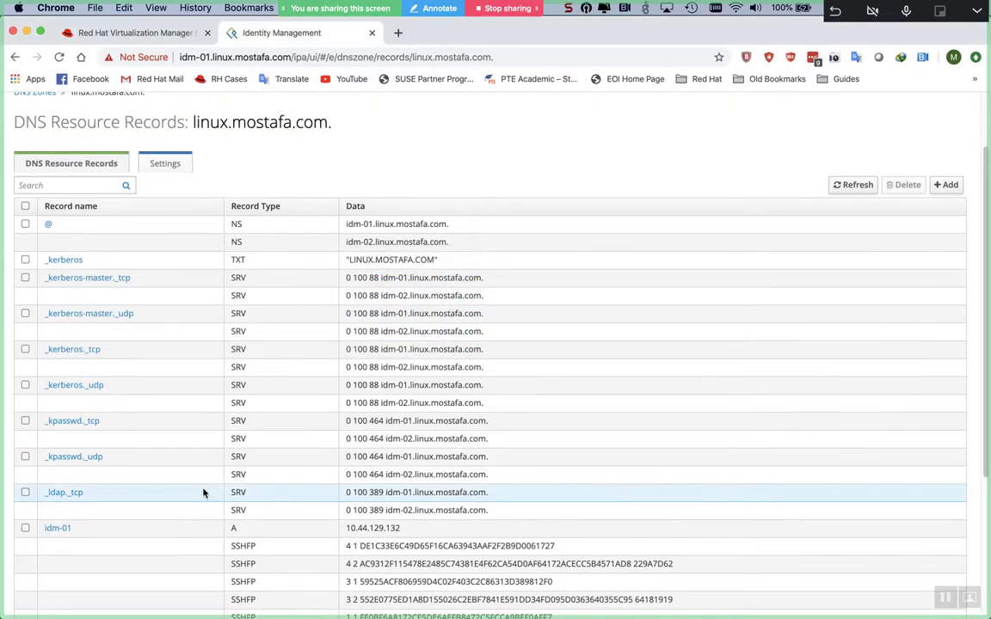
- Sign in to RHV Manager and check pvm-mharbi-WINSRV2016's defined memory of 8192 MB
{"action": "key", "text": "super+alt+Left"}
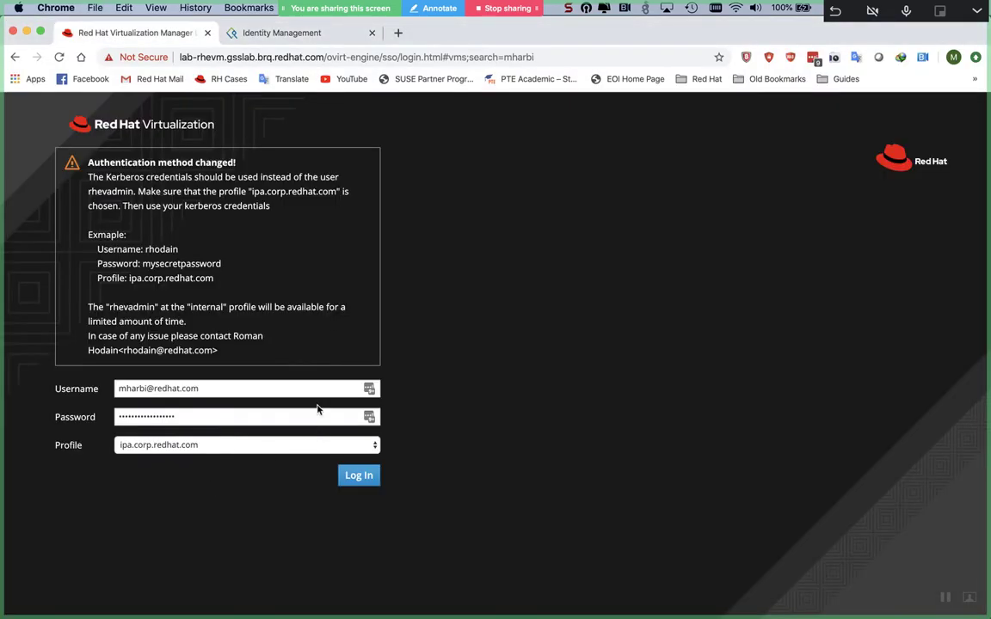
{"action": "left_click", "coordinate": [317, 388]}
{"action": "key", "text": "BackSpace"}
{"action": "key", "text": "BackSpace"}
{"action": "key", "text": "BackSpace"}
{"action": "key", "text": "BackSpace"}
{"action": "key", "text": "BackSpace"}
{"action": "key", "text": "BackSpace"}
{"action": "key", "text": "BackSpace"}
{"action": "key", "text": "BackSpace"}
{"action": "key", "text": "BackSpace"}
{"action": "key", "text": "BackSpace"}
{"action": "key", "text": "BackSpace"}
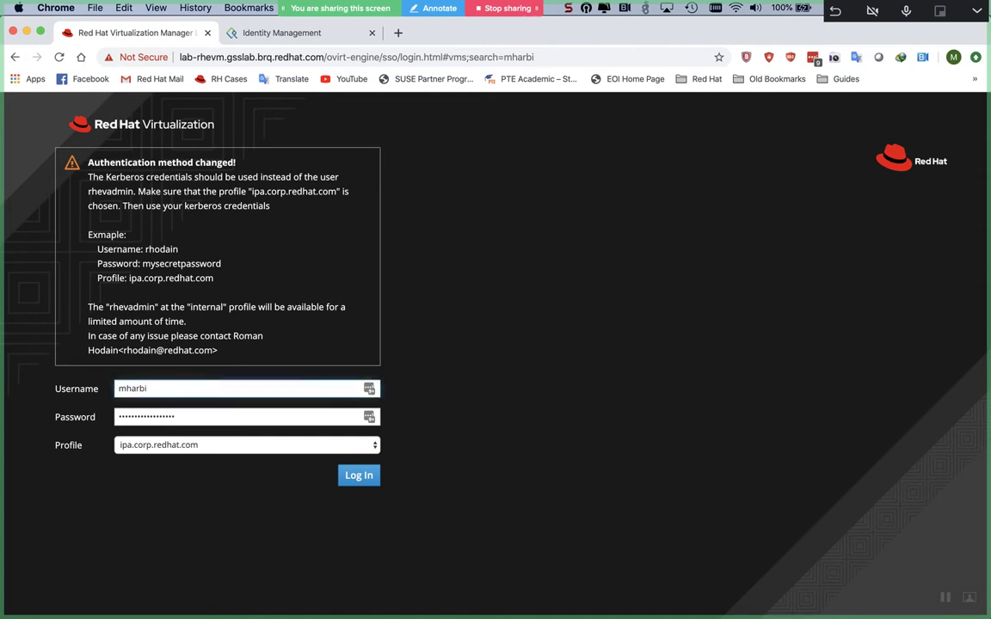
{"action": "key", "text": "Return"}
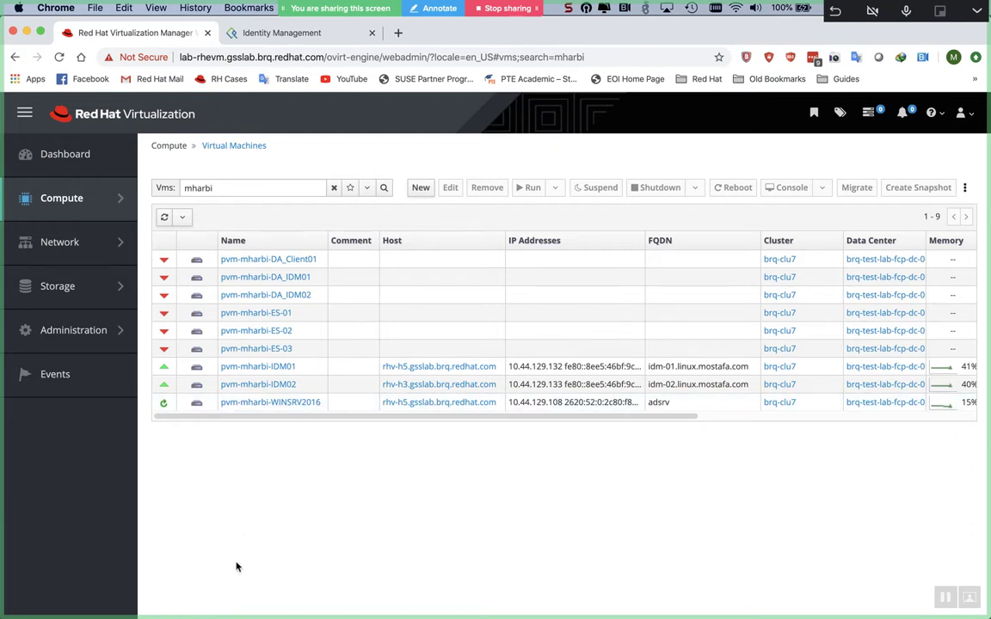
{"action": "left_click", "coordinate": [311, 403]}
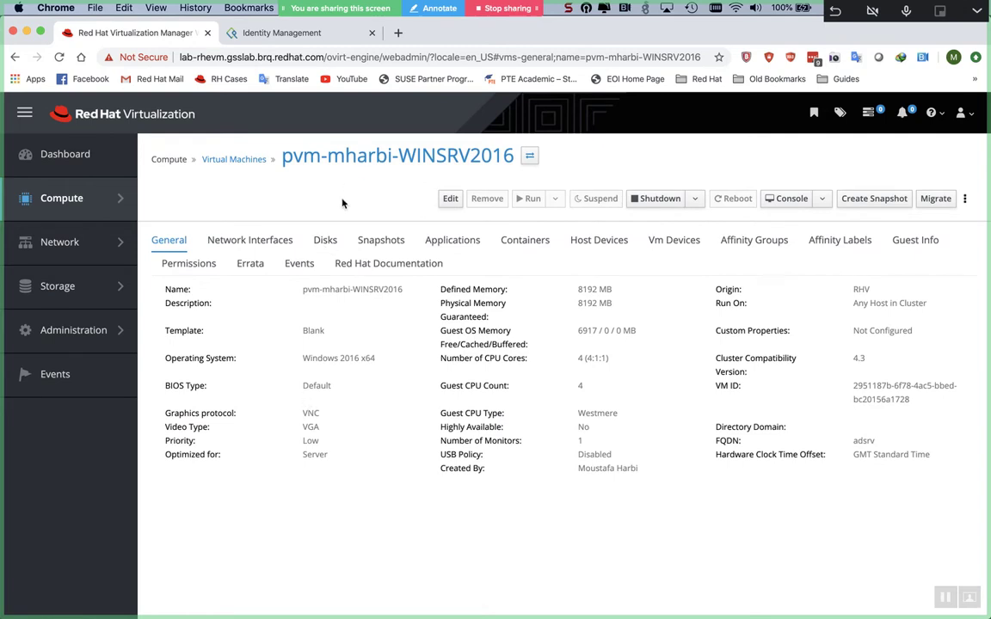
{"action": "left_click_drag", "start_coordinate": [578, 289], "coordinate": [590, 292]}
- Glance at the Word domain diagram, then return to the root@idm-01 session in iTerm2
{"action": "key", "text": "ctrl+Tab"}
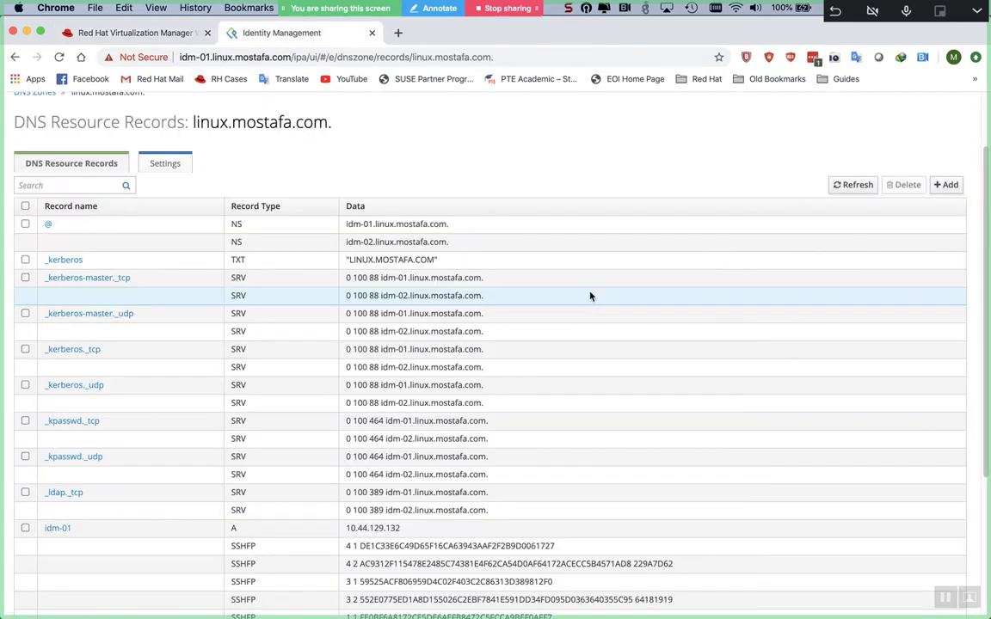
{"action": "key", "text": "super+Tab"}
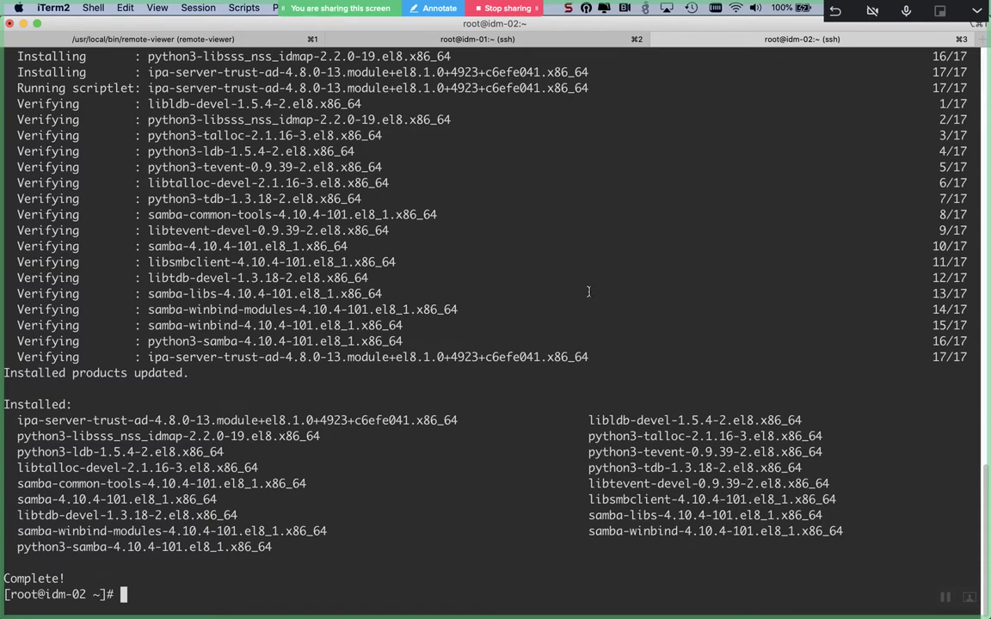
{"action": "key", "text": "super+Tab"}
{"action": "key", "text": "super+Tab"}
{"action": "key", "text": "super+Tab"}
{"action": "key", "text": "super+Tab"}
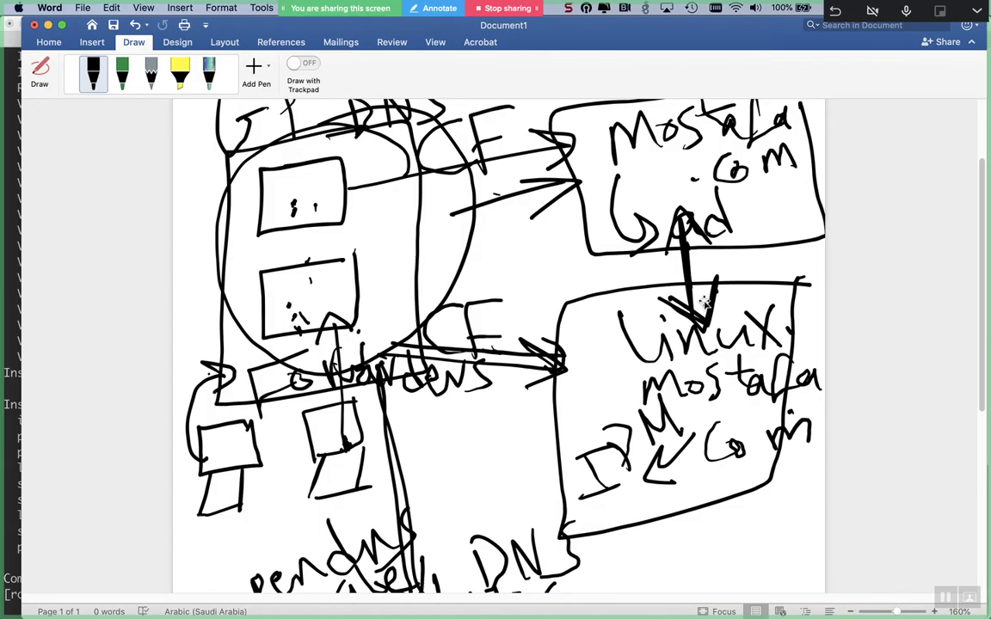
{"action": "key", "text": "super+Tab"}
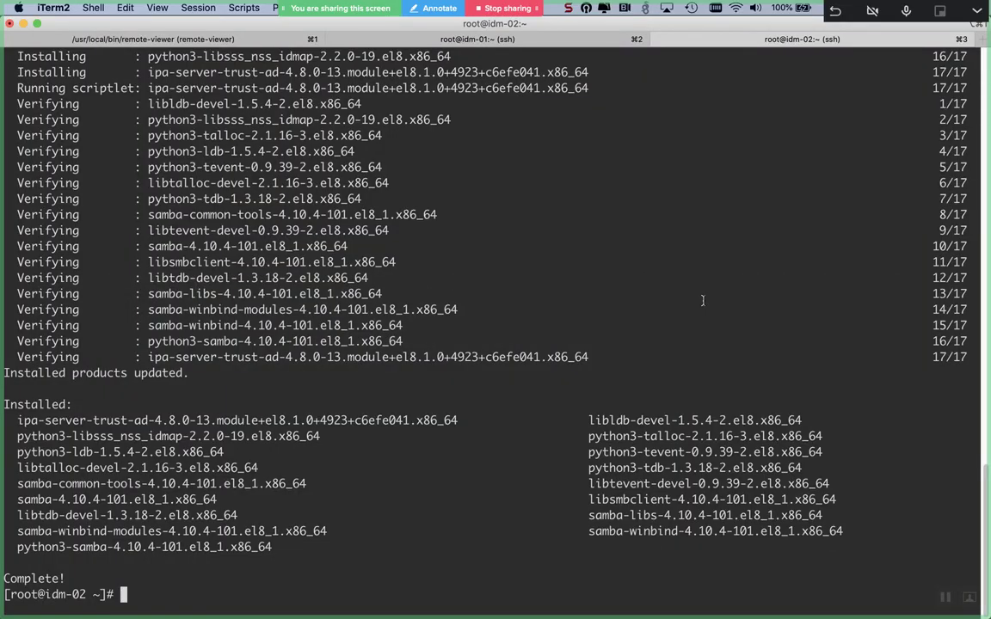
{"action": "left_click", "coordinate": [519, 40]}
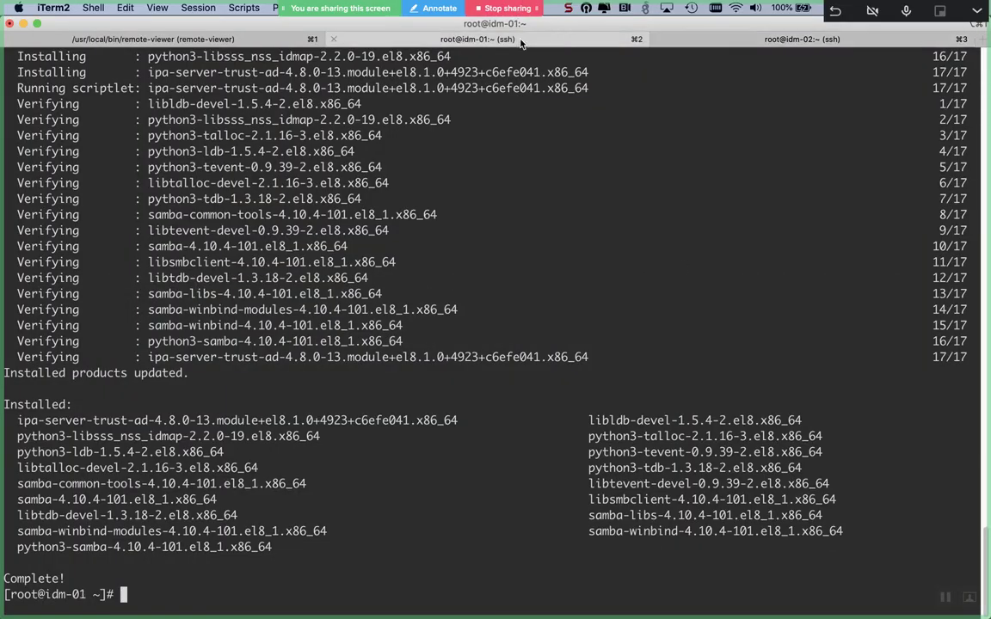
- Add the freeipa-trust firewall service on idm-01, at runtime and with --permanent
{"action": "key", "text": "ctrl+l"}
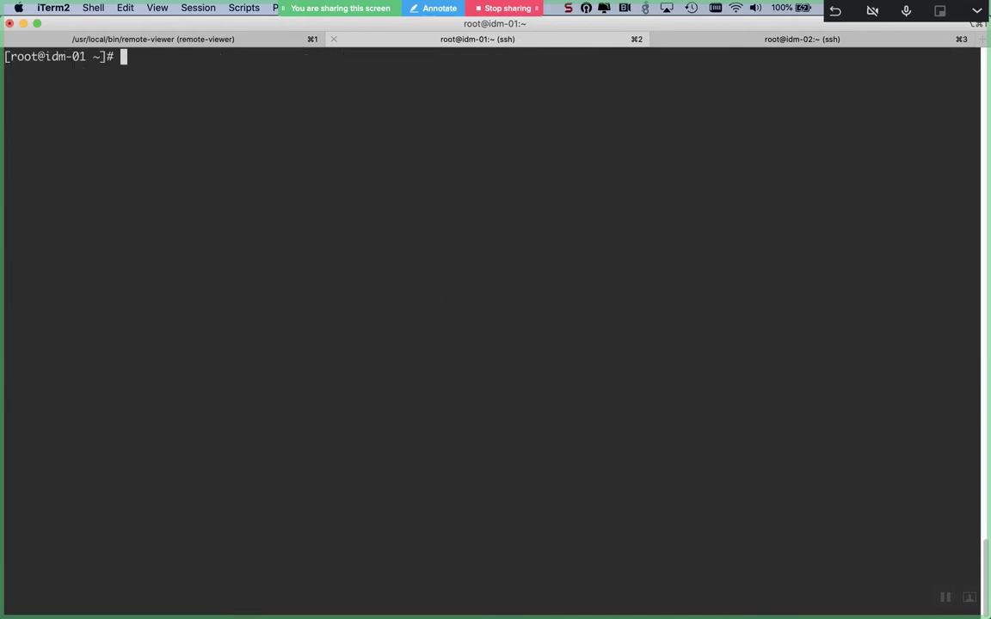
{"action": "type", "text": "بهقثصش"}
{"action": "key", "text": "BackSpace"}
{"action": "key", "text": "BackSpace"}
{"action": "key", "text": "BackSpace"}
{"action": "key", "text": "BackSpace"}
{"action": "key", "text": "BackSpace"}
{"action": "key", "text": "BackSpace"}
{"action": "key", "text": "BackSpace"}
{"action": "type", "text": "firewall-cmd"}
{"action": "type", "text": "--a"}
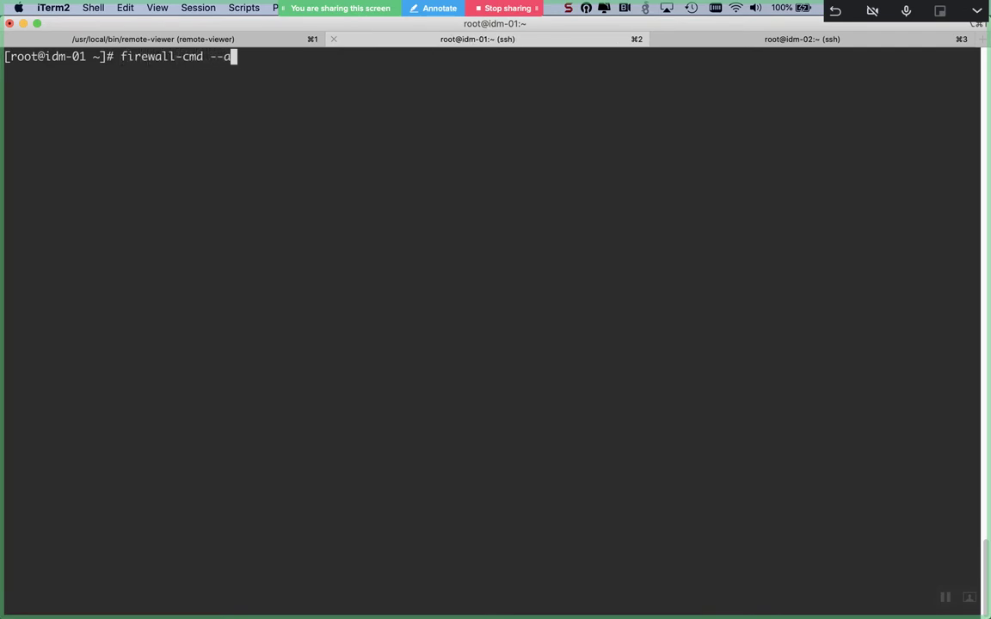
{"action": "type", "text": "dd-service=f"}
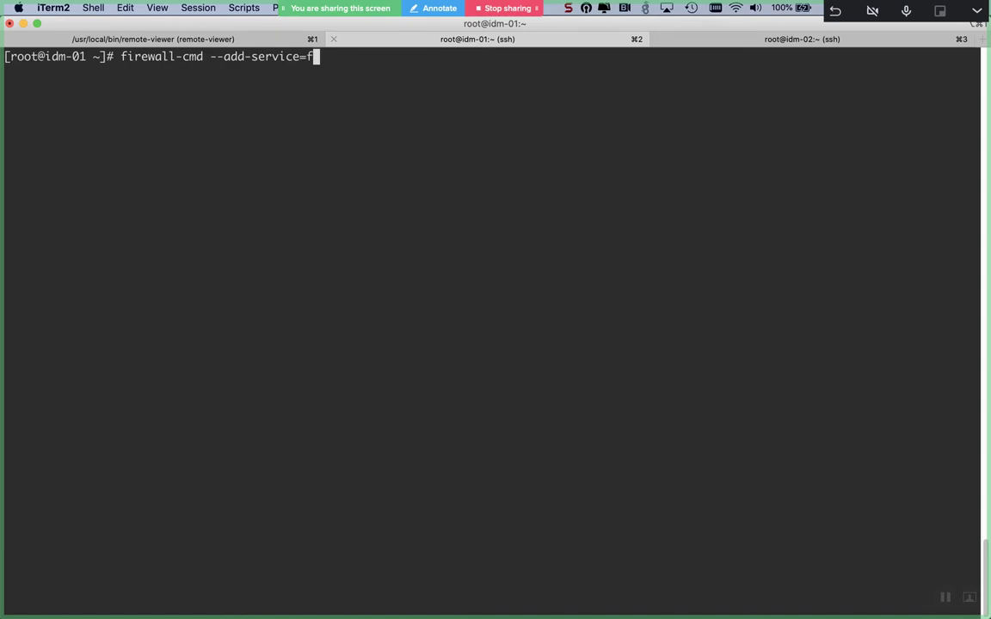
{"action": "type", "text": "reeipa-"}
{"action": "key", "text": "Tab"}
{"action": "key", "text": "Tab"}
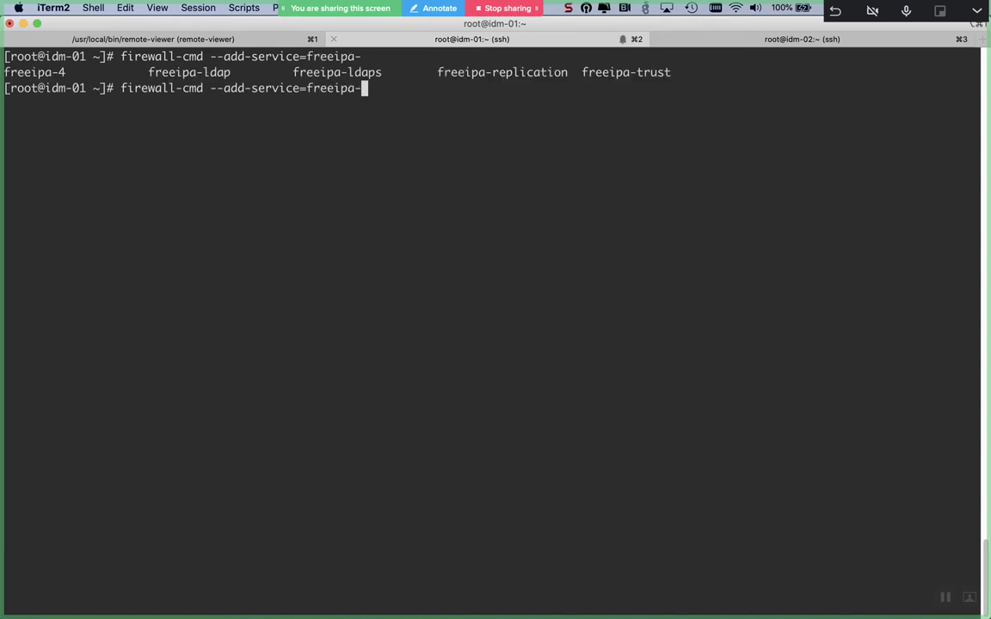
{"action": "type", "text": "tr"}
{"action": "key", "text": "Tab"}
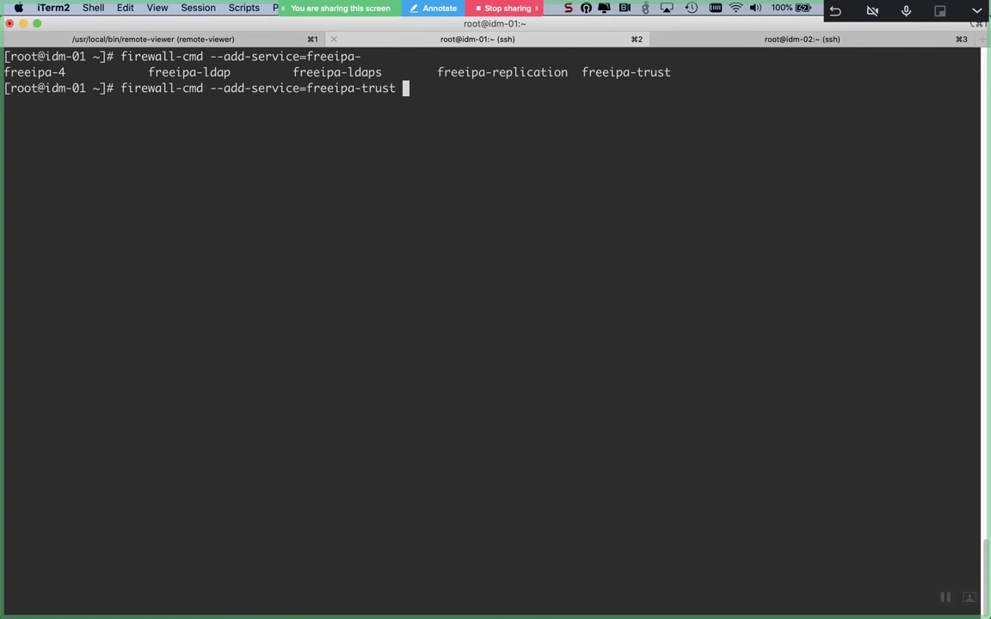
{"action": "key", "text": "Return"}
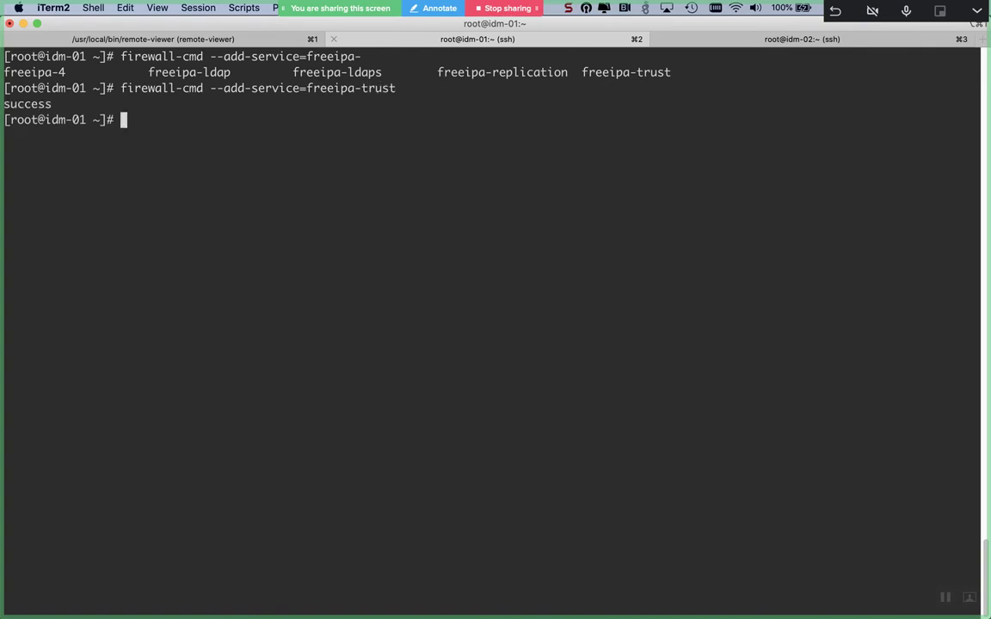
{"action": "key", "text": "Up"}
{"action": "type", "text": "--permanent"}
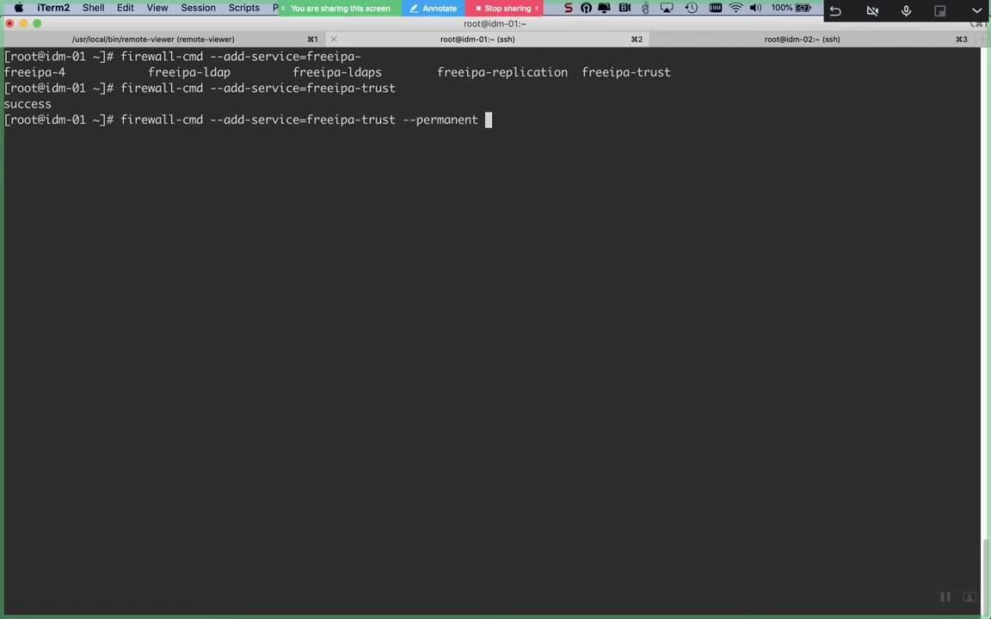
{"action": "key", "text": "Return"}
- Repeat on idm-02: run firewall-cmd --add-service=freeipa-trust, then again with --permanent
{"action": "key", "text": "super+3"}
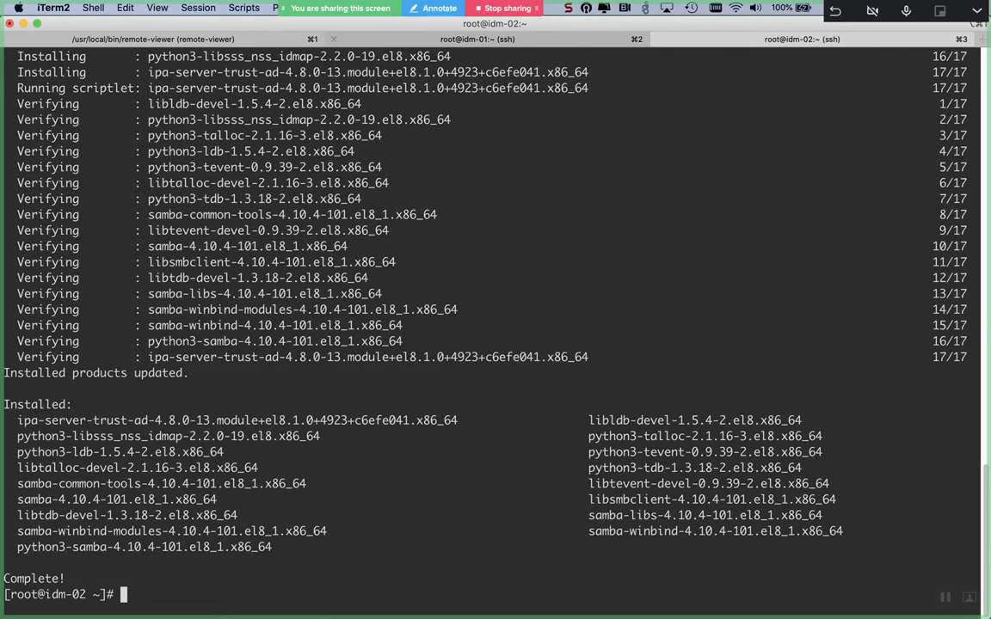
{"action": "type", "text": "i"}
{"action": "key", "text": "BackSpace"}
{"action": "type", "text": "firewallc"}
{"action": "key", "text": "BackSpace"}
{"action": "type", "text": "-cmd --ad"}
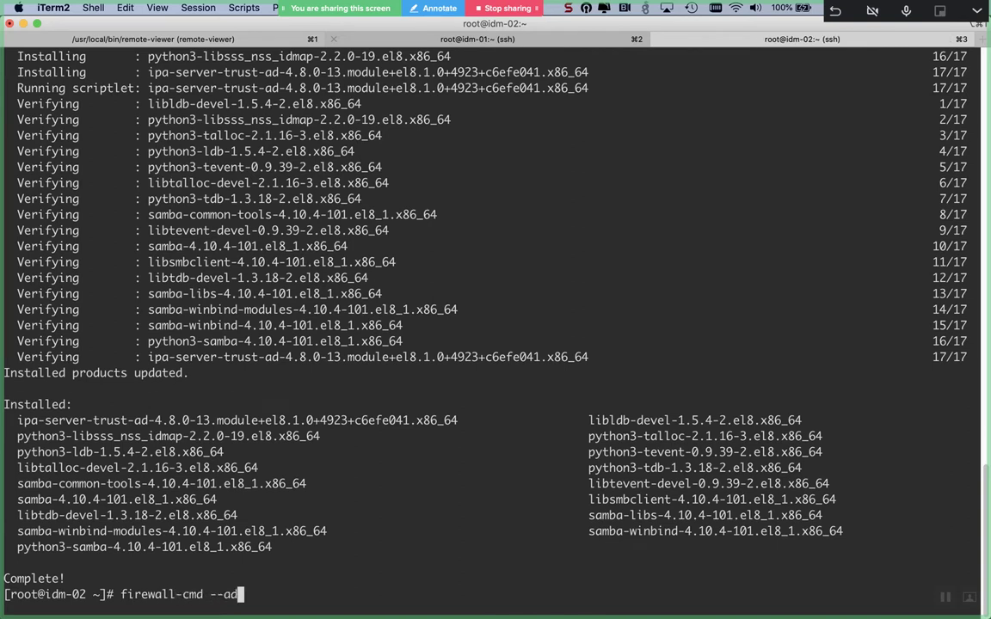
{"action": "type", "text": "d-service=freeipa-"}
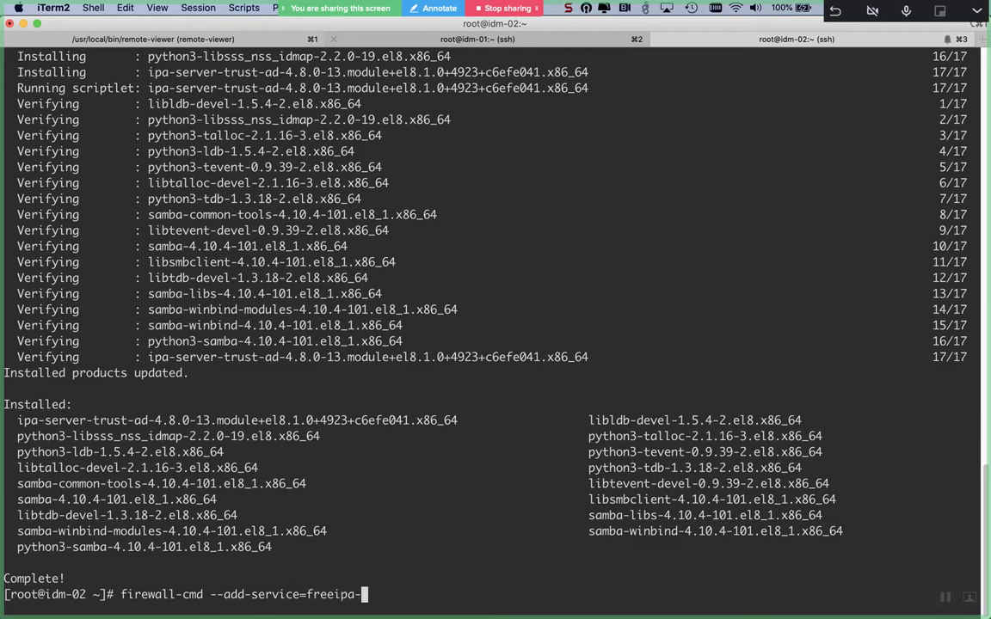
{"action": "type", "text": "trust"}
{"action": "key", "text": "Return"}
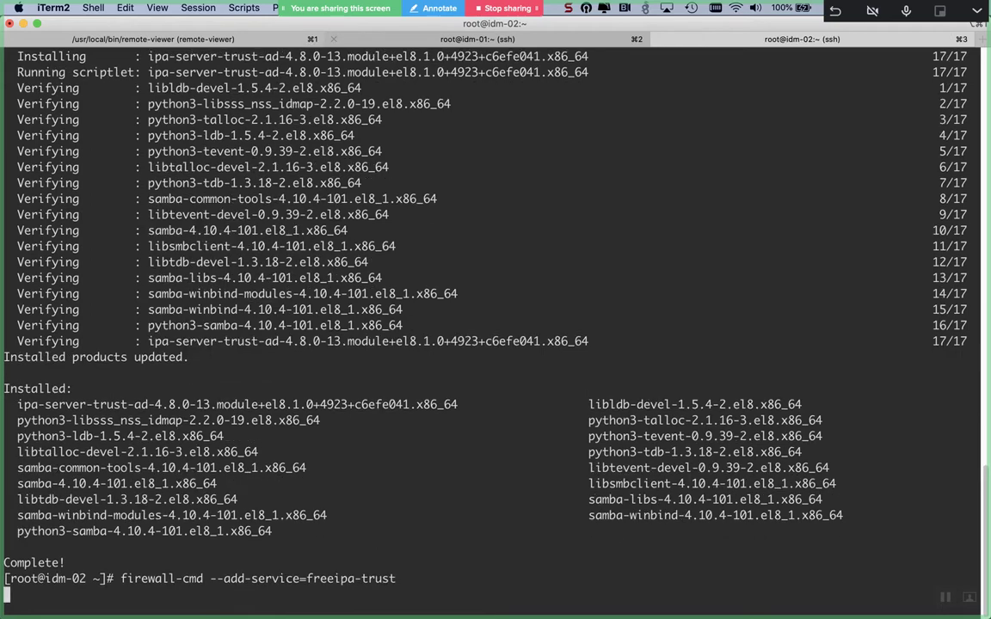
{"action": "key", "text": "Up"}
{"action": "type", "text": "--permanent"}
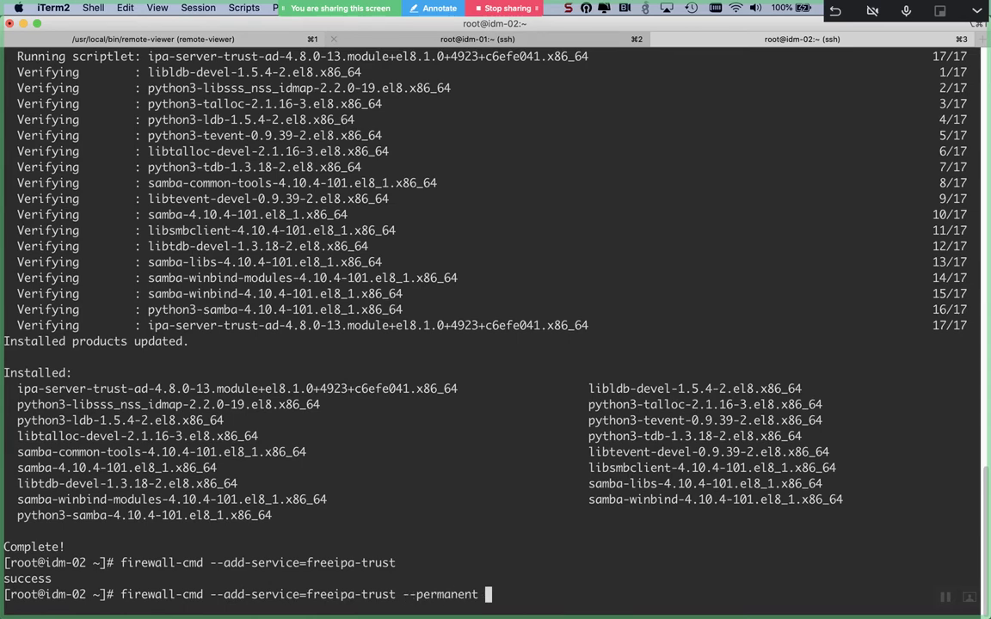
{"action": "key", "text": "Return"}
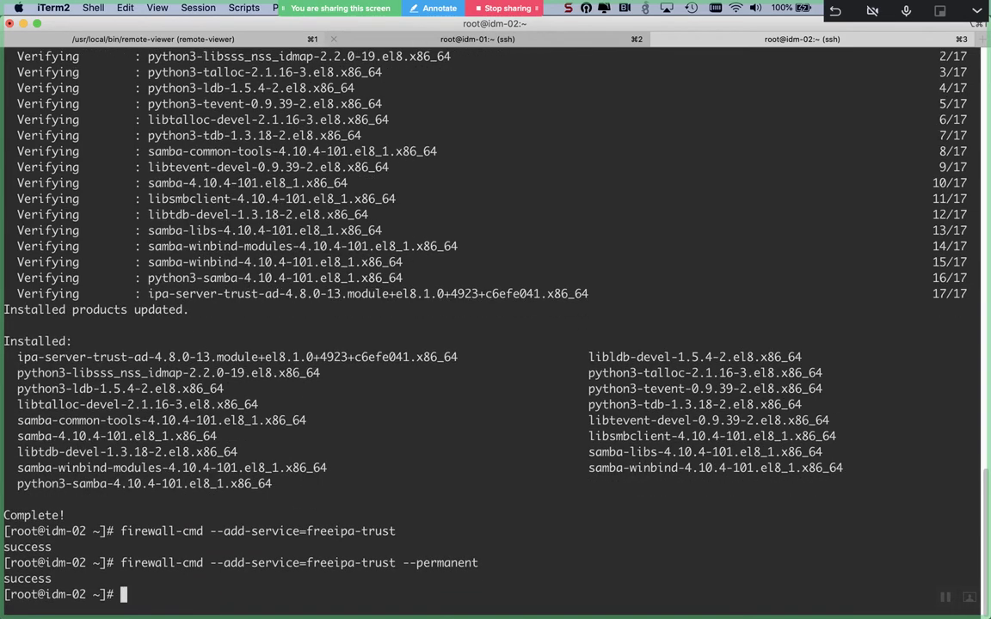
{"action": "key", "text": "super+2"}
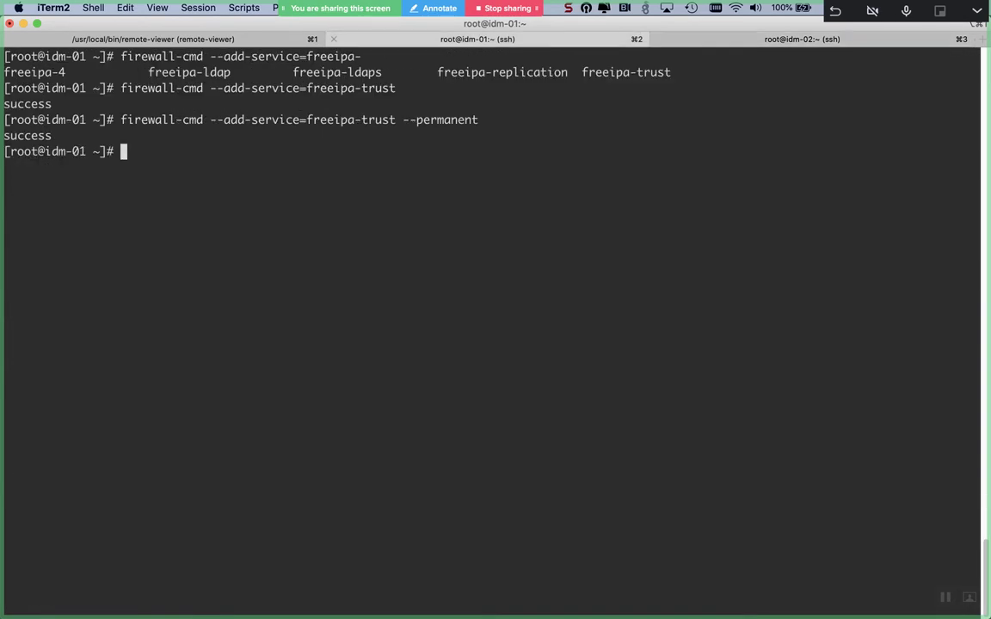
- Send Ctrl+Alt+Del to the Windows server console to reach the Administrator sign-in, then close it
{"action": "key", "text": "super+Tab"}
{"action": "key", "text": "super+Tab"}
{"action": "key", "text": "super+Tab"}
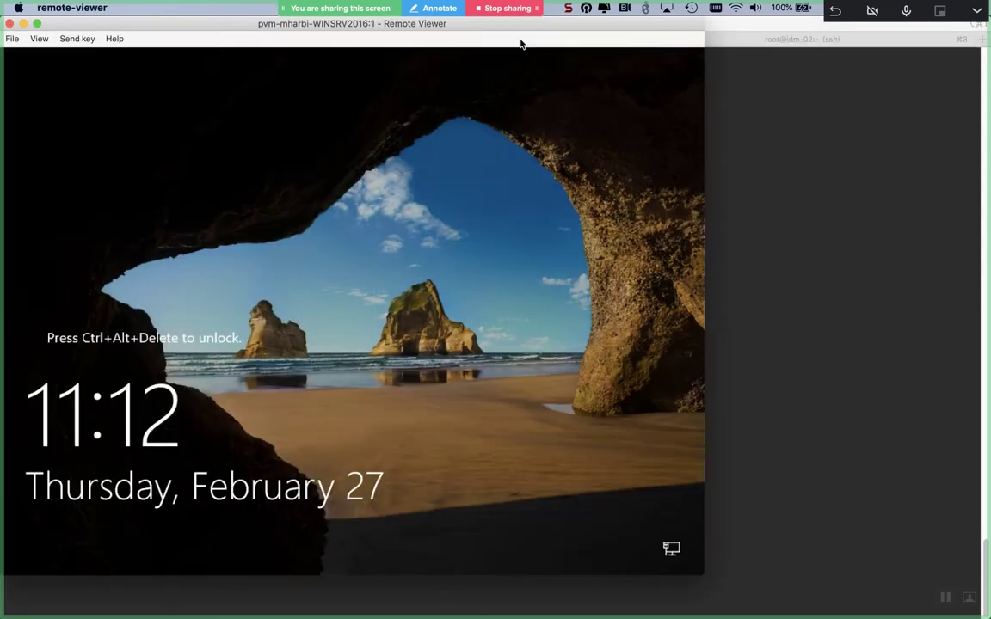
{"action": "left_click", "coordinate": [72, 40]}
{"action": "left_click", "coordinate": [70, 54]}
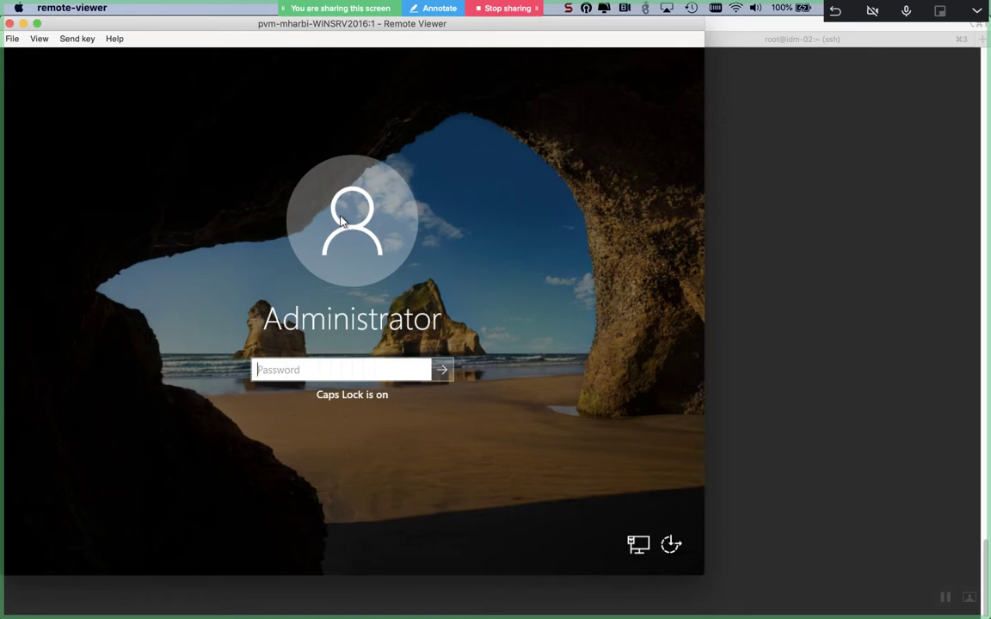
{"action": "left_click", "coordinate": [10, 24]}
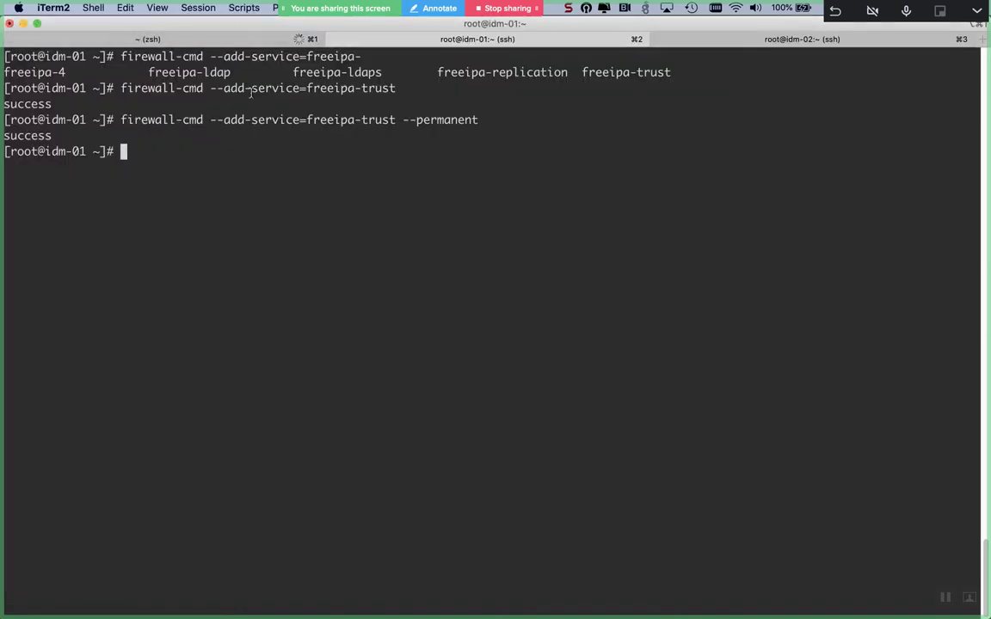
{"action": "key", "text": "super+Tab"}
{"action": "key", "text": "super+Tab"}
{"action": "key", "text": "super+Tab"}
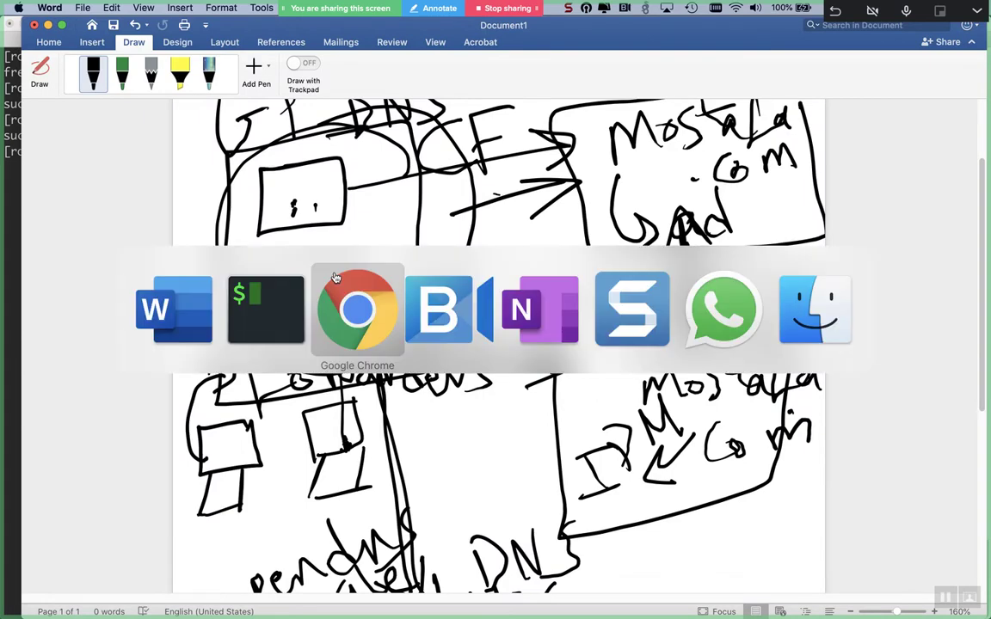
- Save a fresh console.vv file for the WINSRV2016 VM from Red Hat Virtualization to Downloads
{"action": "left_click", "coordinate": [196, 34]}
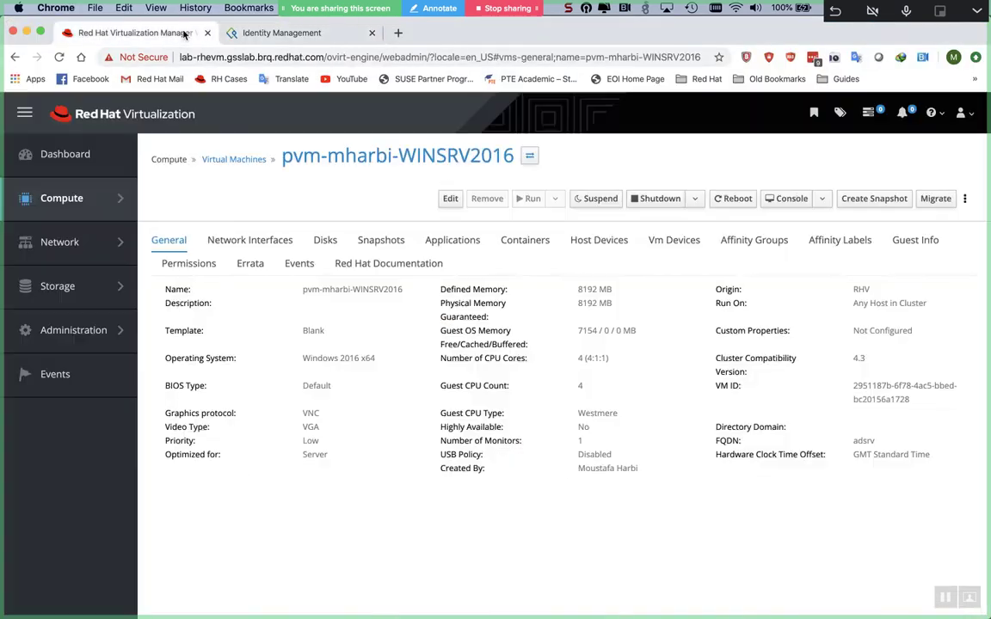
{"action": "left_click", "coordinate": [780, 203]}
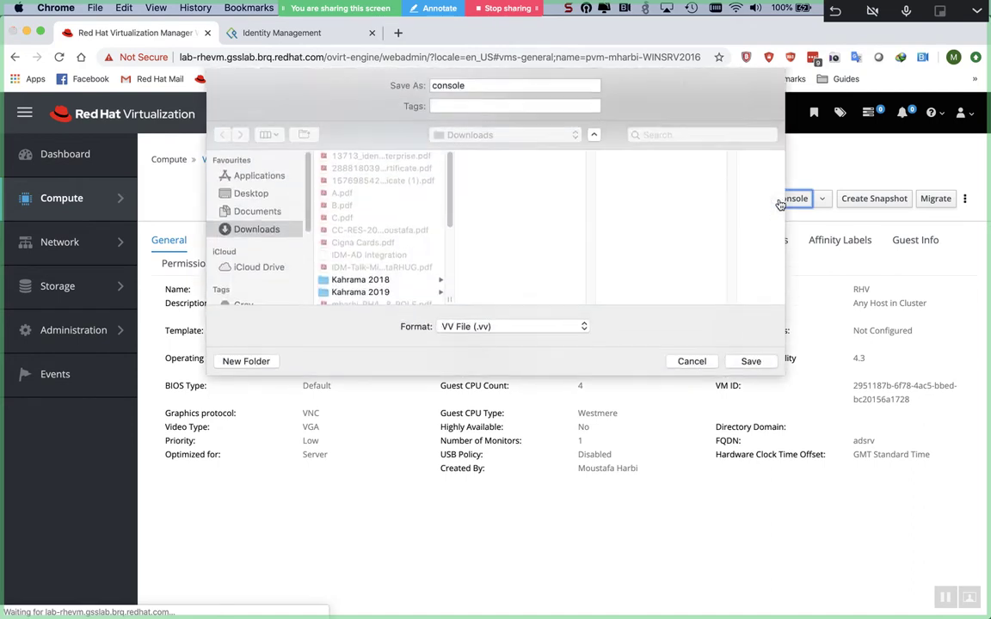
{"action": "left_click", "coordinate": [751, 361]}
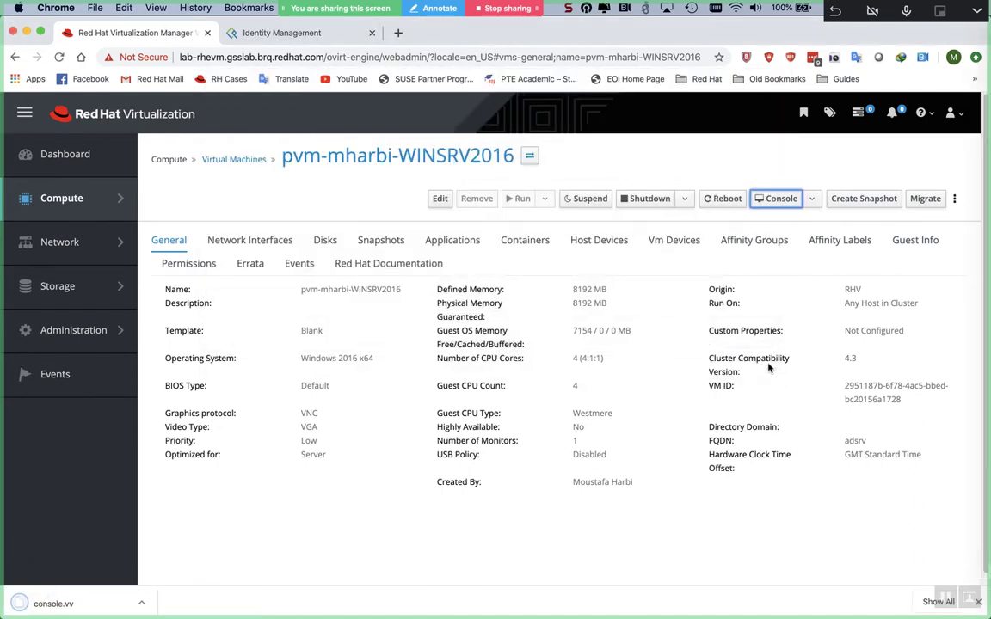
- Rerun remote-viewer Downloads/console.vv in the local shell to reopen the console
{"action": "key", "text": "super+Tab"}
{"action": "key", "text": "super+Tab"}
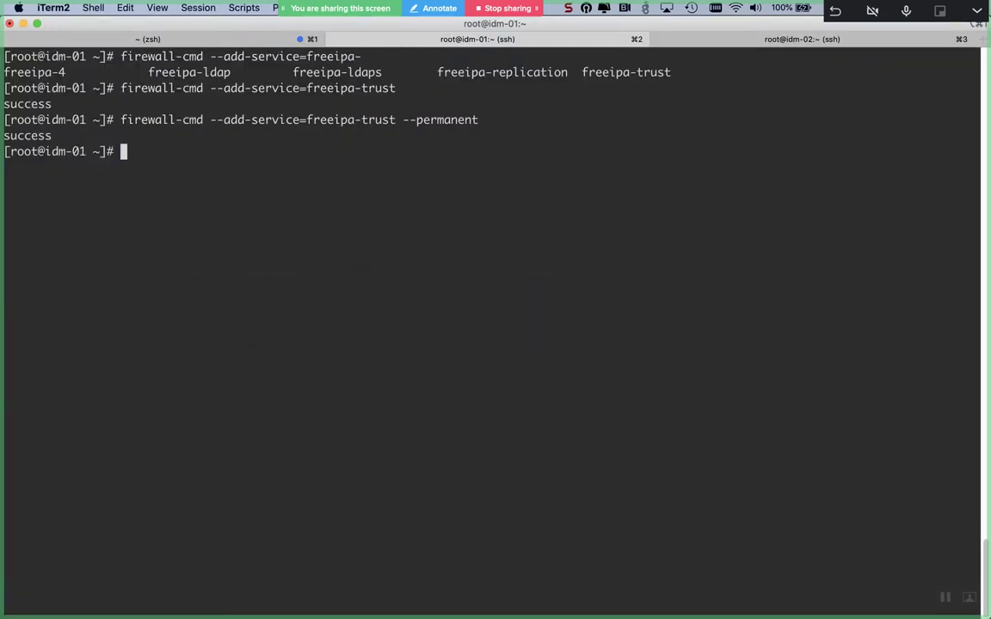
{"action": "key", "text": "ctrl+Tab"}
{"action": "key", "text": "ctrl+Tab"}
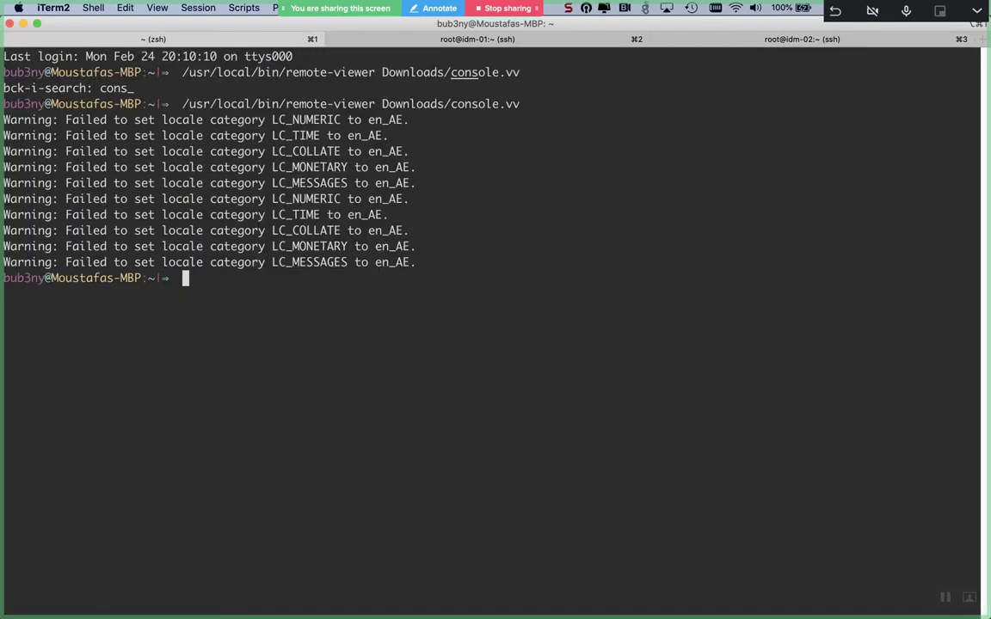
{"action": "key", "text": "Up"}
{"action": "key", "text": "Return"}
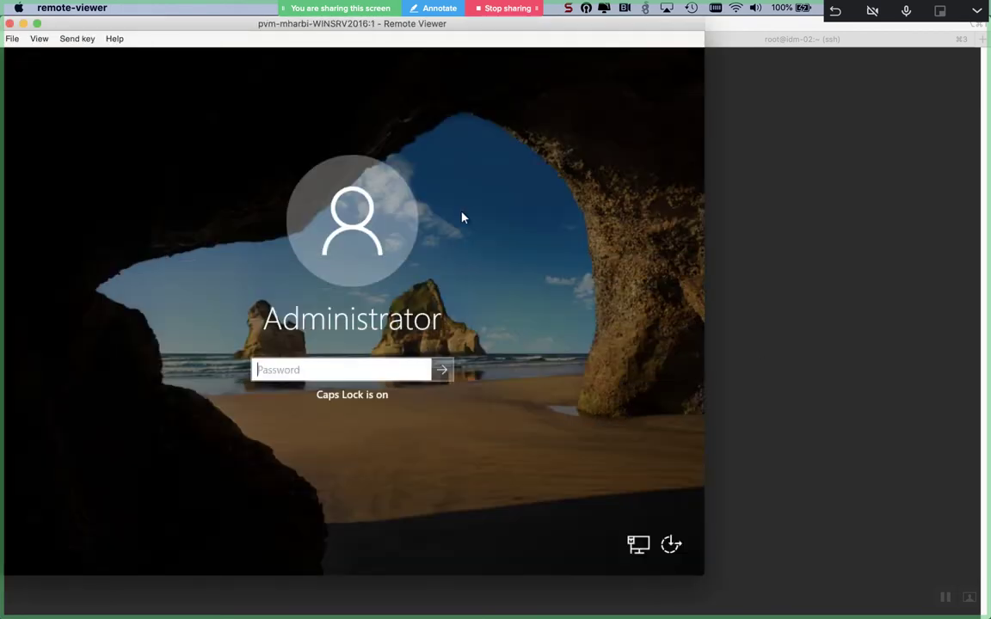
- Enter the Administrator password with mixed-case letters and submit it; it is rejected
{"action": "key", "text": "Caps_Lock"}
{"action": "type", "text": "p"}
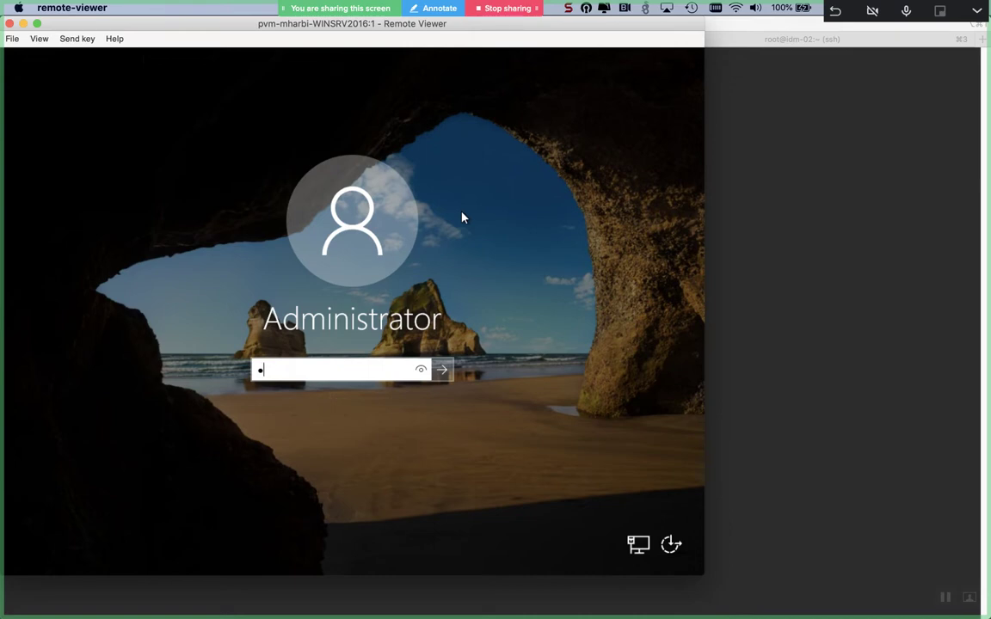
{"action": "type", "text": "as"}
{"action": "key", "text": "Caps_Lock"}
{"action": "type", "text": "S"}
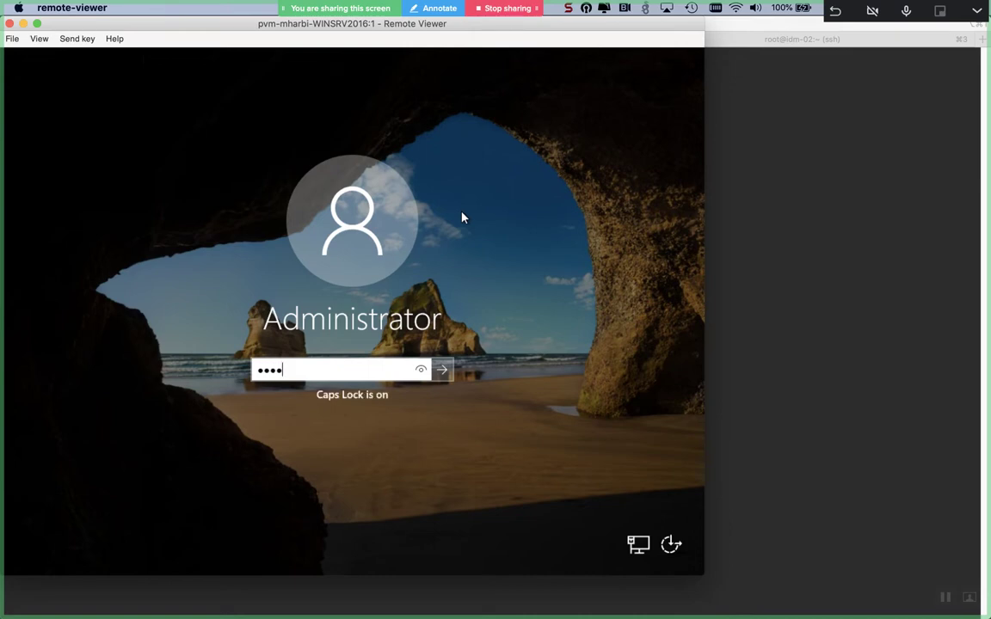
{"action": "key", "text": "Caps_Lock"}
{"action": "type", "text": "••••"}
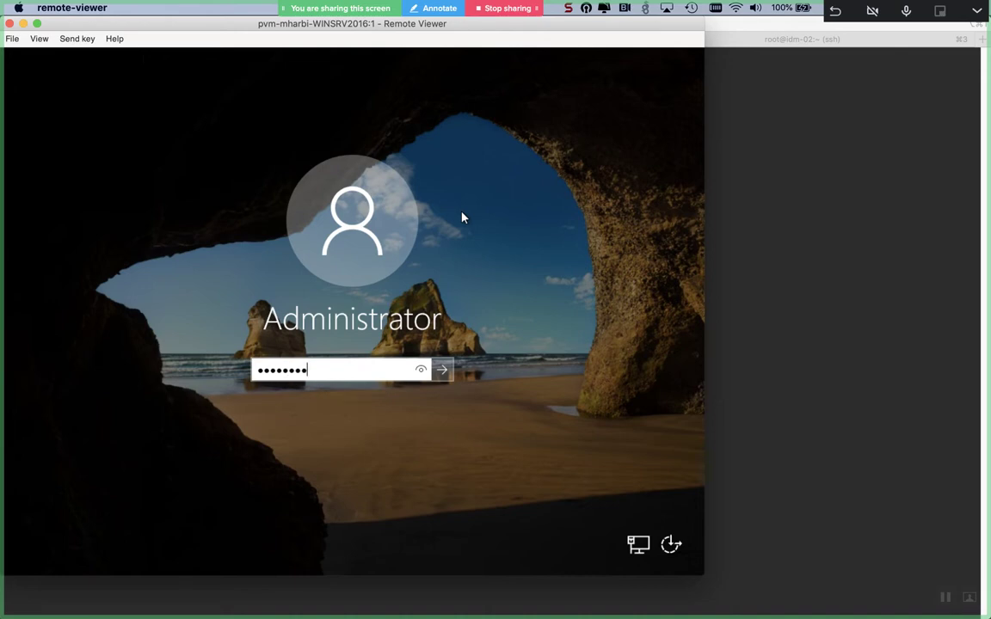
{"action": "key", "text": "Return"}
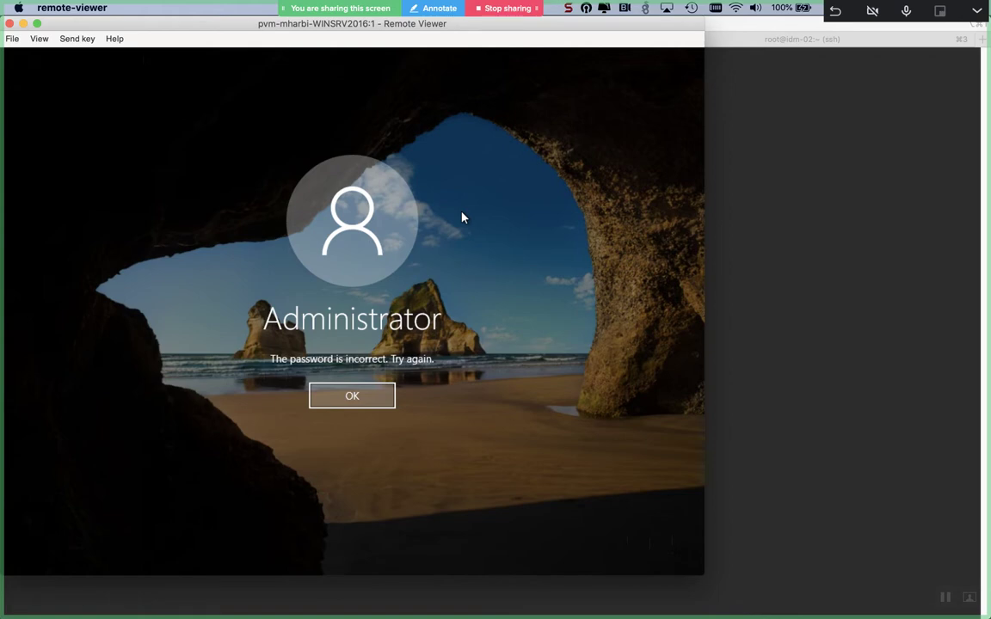
- Dismiss the incorrect-password message and re-enter the Administrator password to sign in
{"action": "key", "text": "Return"}
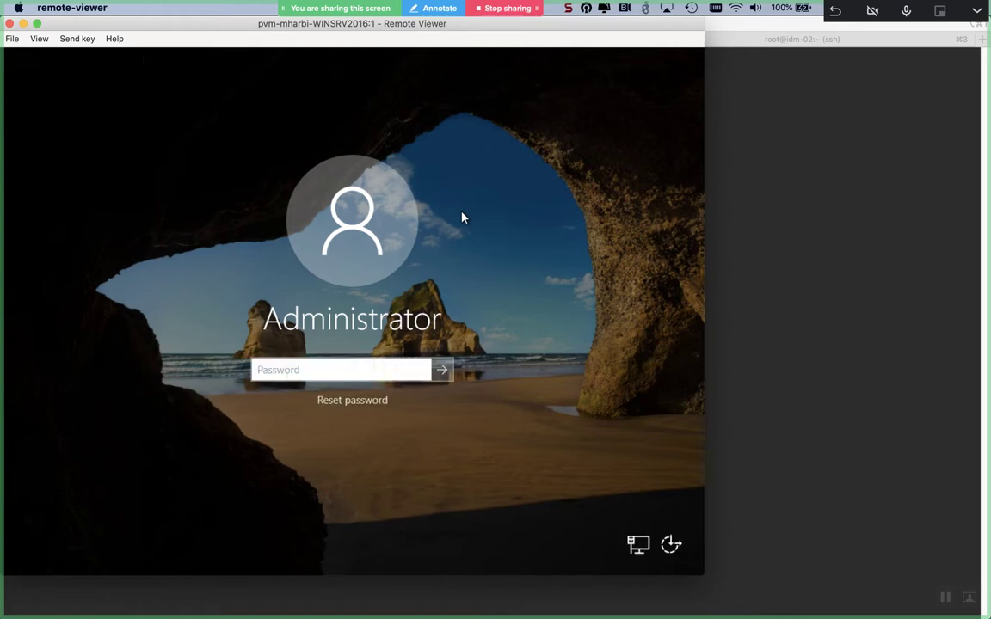
{"action": "type", "text": "•"}
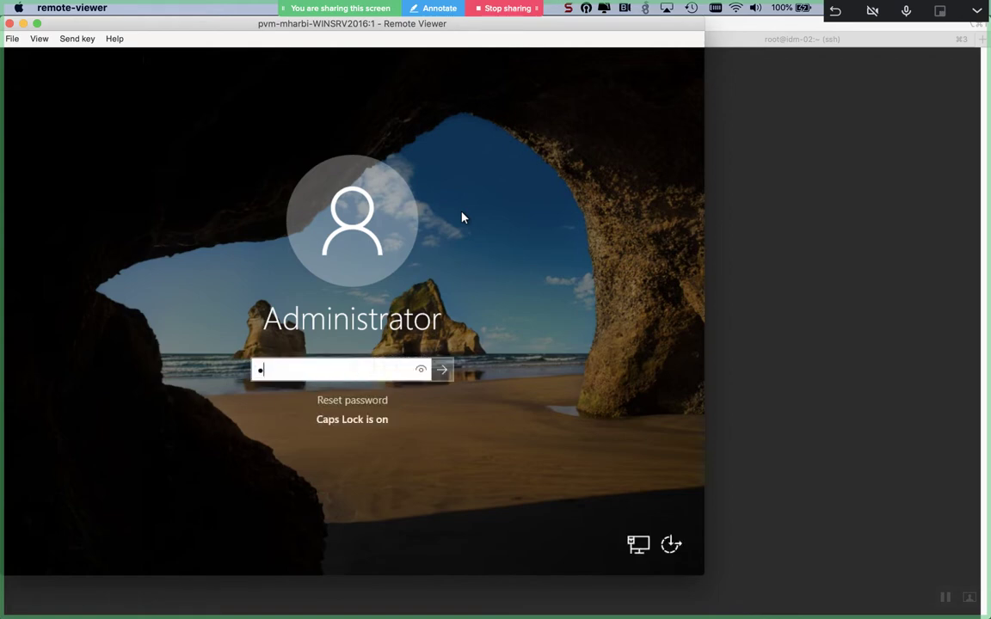
{"action": "key", "text": "Caps_Lock"}
{"action": "type", "text": "••"}
{"action": "key", "text": "Caps_Lock"}
{"action": "type", "text": "•"}
{"action": "key", "text": "Caps_Lock"}
{"action": "type", "text": "••"}
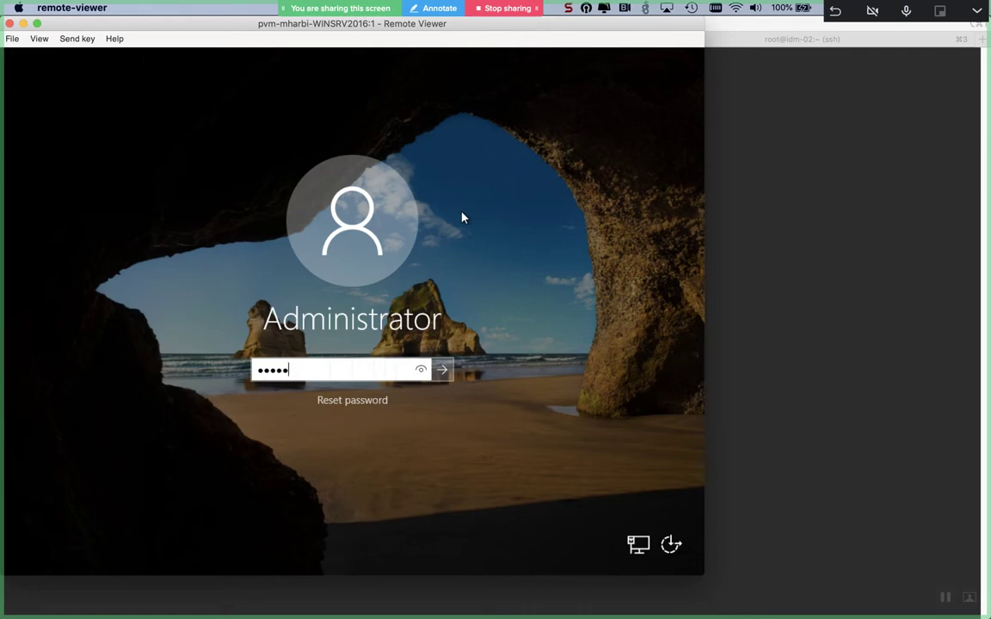
{"action": "type", "text": "•"}
{"action": "key", "text": "Return"}
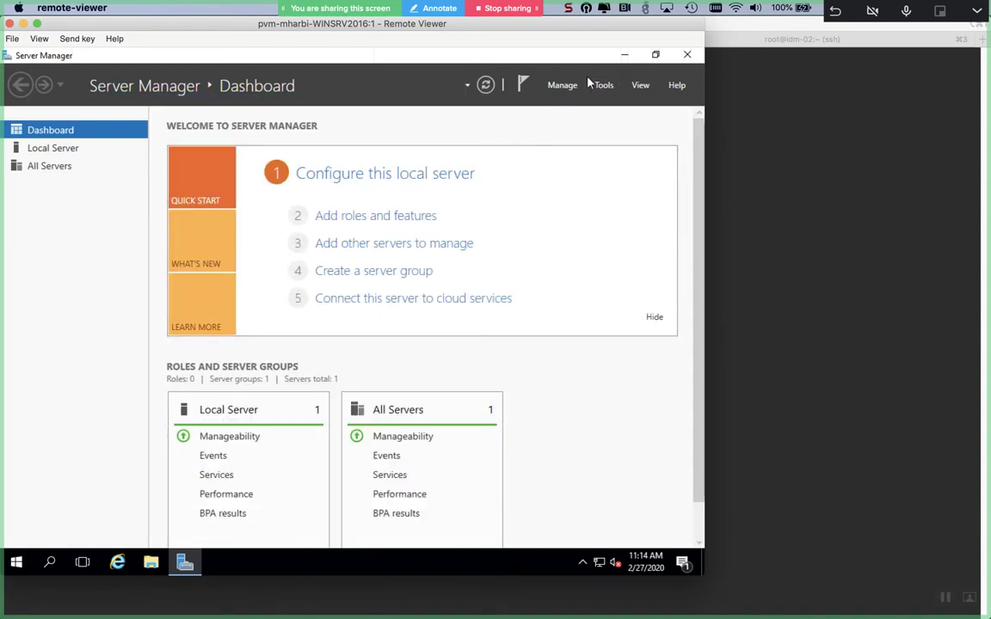
- Check the Manage, notifications and Tools menus, then refresh the dashboard to list AD DS and DNS
{"action": "left_click", "coordinate": [563, 86]}
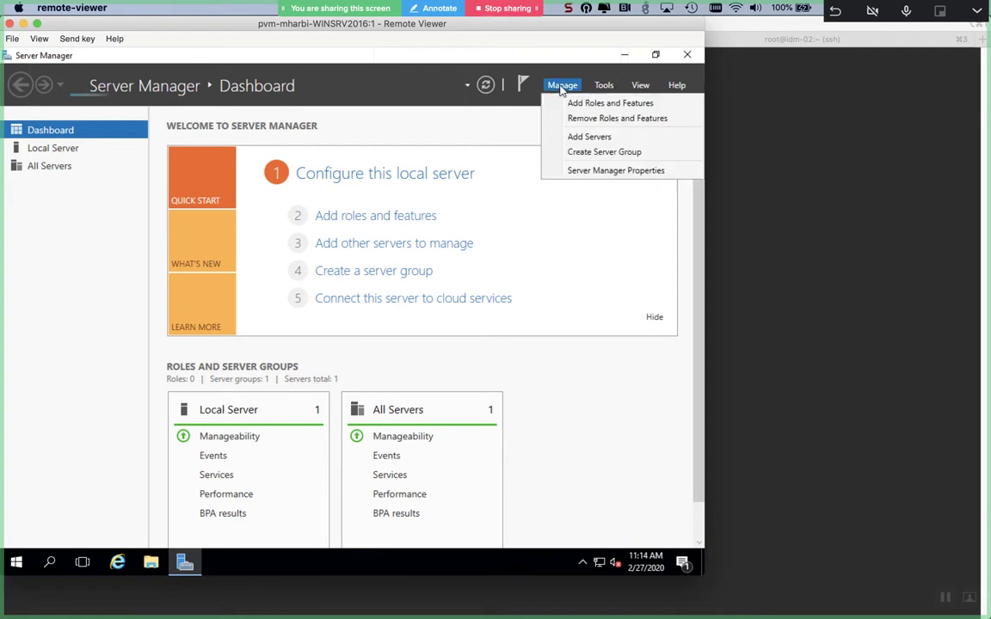
{"action": "left_click", "coordinate": [561, 86]}
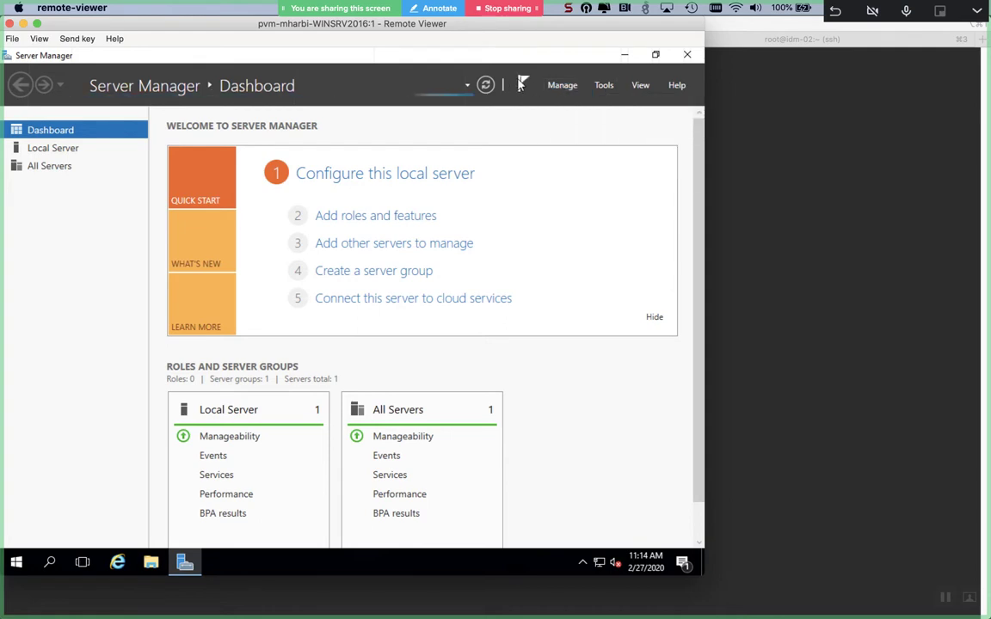
{"action": "left_click", "coordinate": [521, 86]}
{"action": "left_click", "coordinate": [522, 82]}
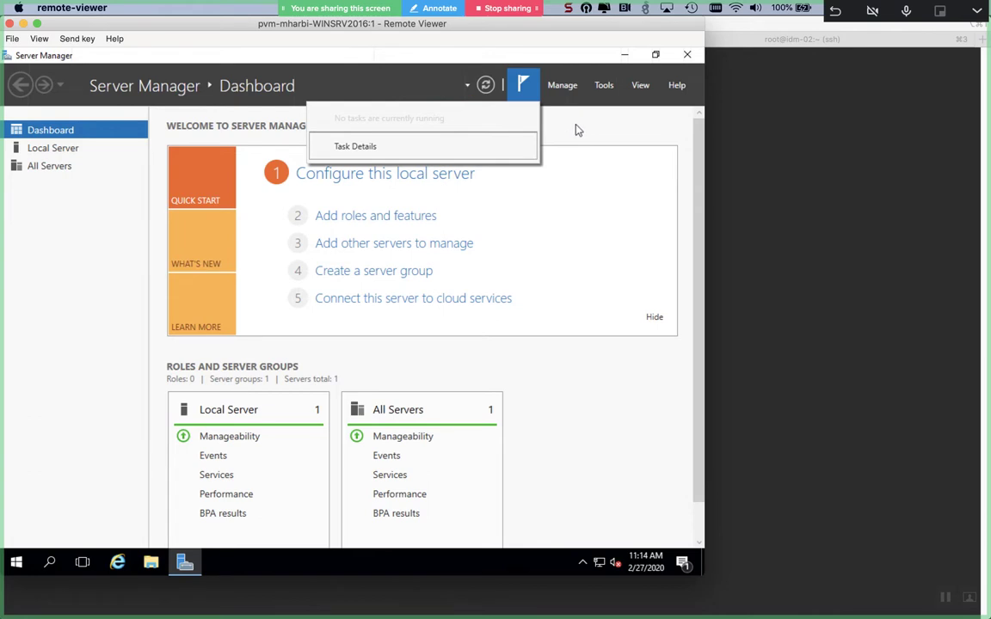
{"action": "left_click", "coordinate": [592, 98]}
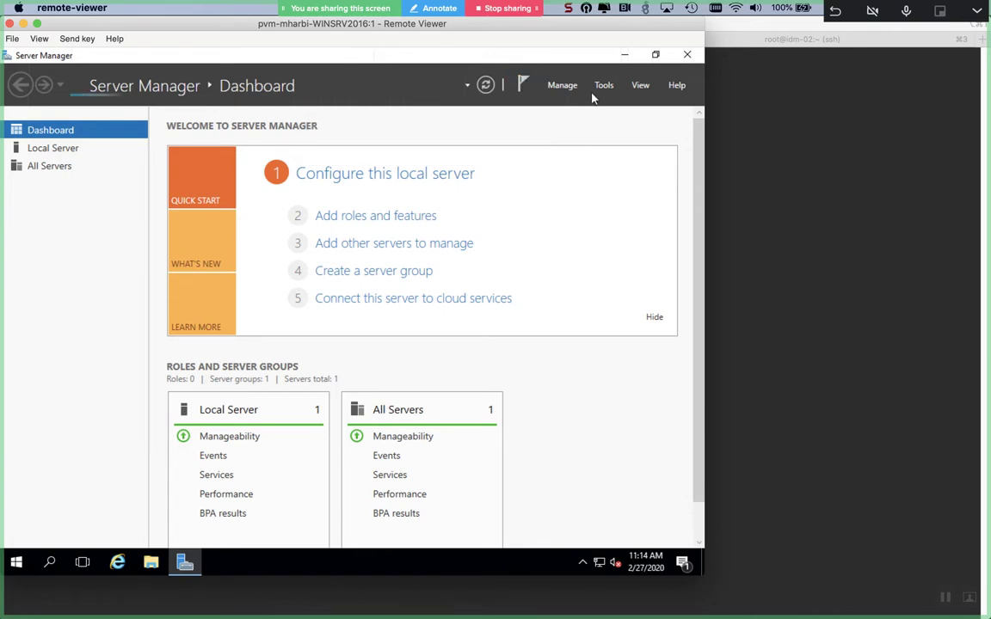
{"action": "left_click", "coordinate": [604, 87]}
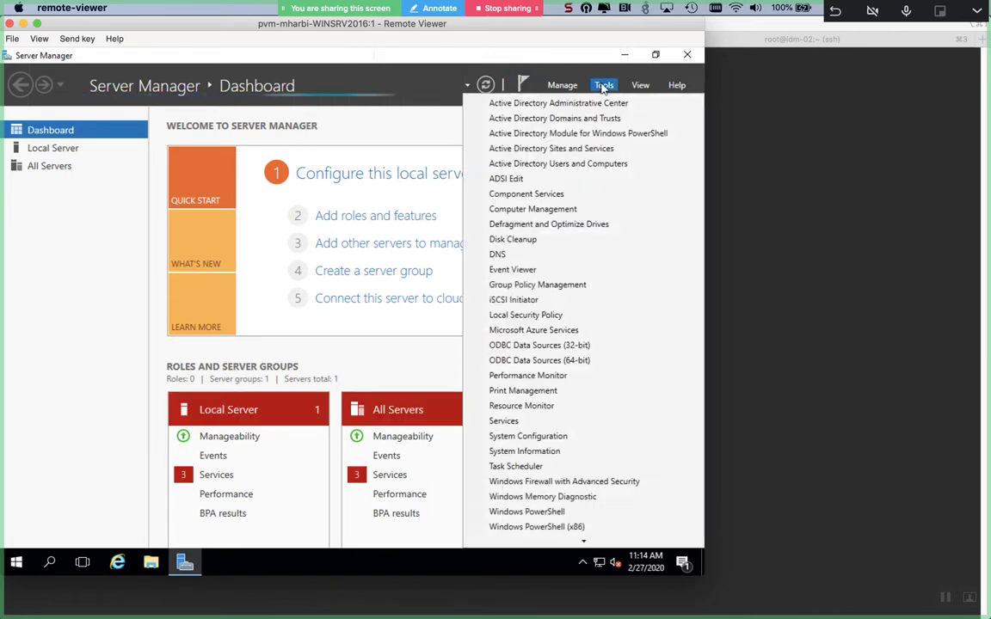
{"action": "left_click", "coordinate": [604, 87]}
{"action": "left_click", "coordinate": [487, 85]}
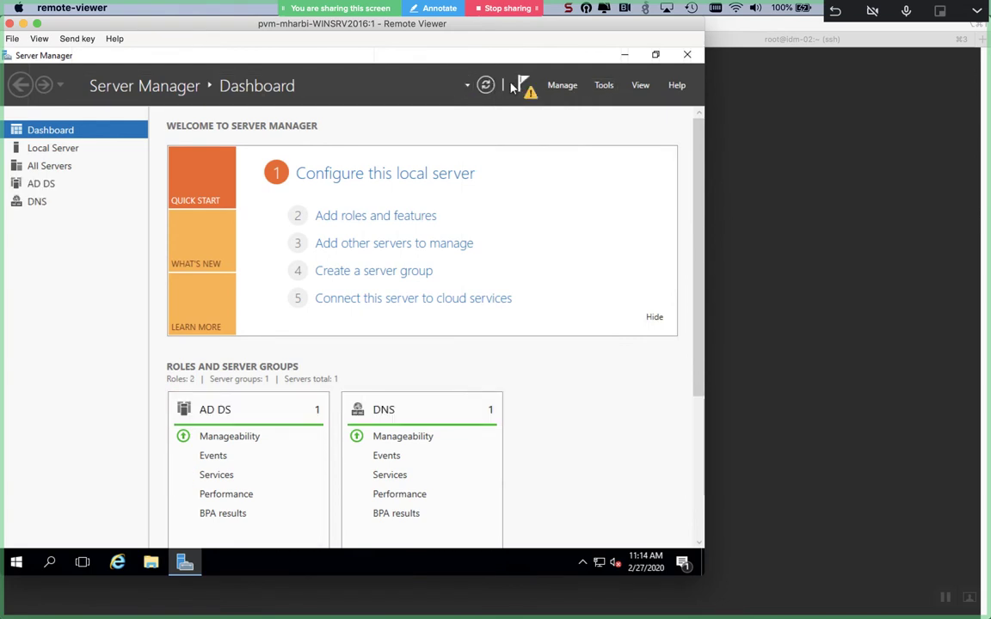
- Promote the server to a domain controller for a new forest with root domain mostafa.com
{"action": "left_click", "coordinate": [522, 85]}
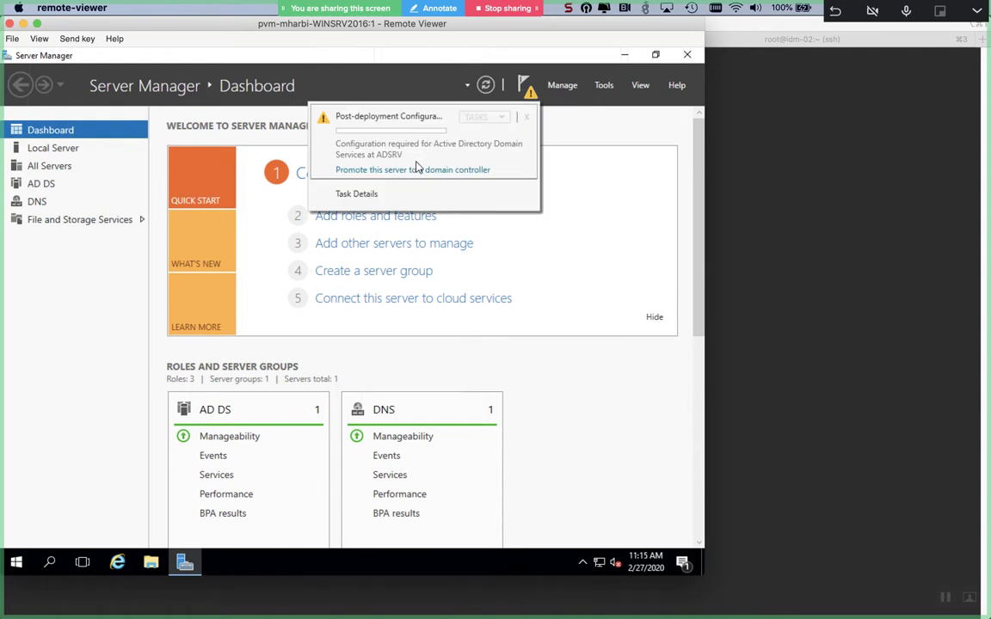
{"action": "left_click", "coordinate": [416, 170]}
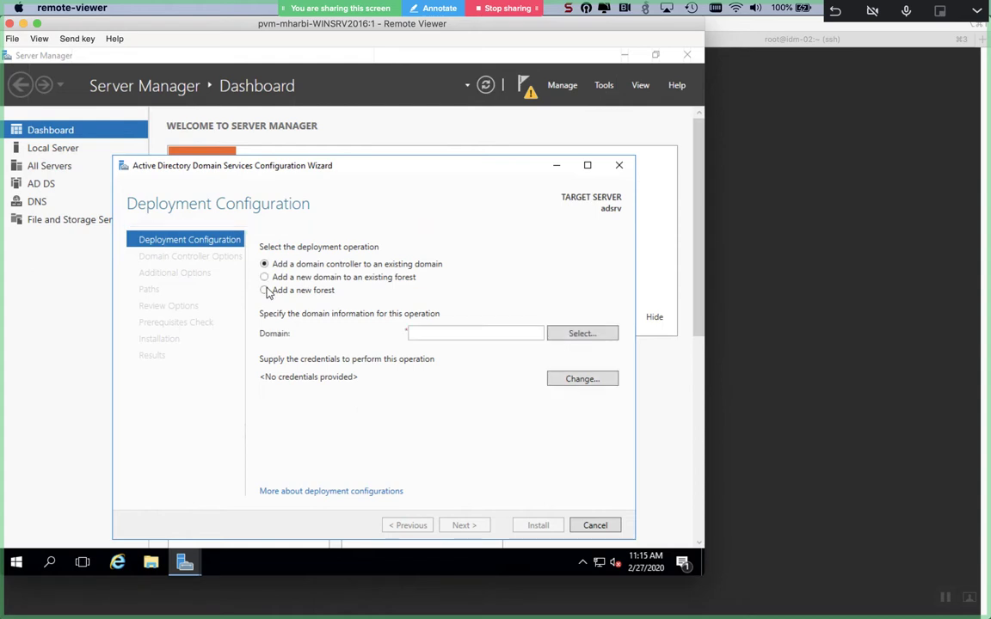
{"action": "left_click", "coordinate": [264, 291]}
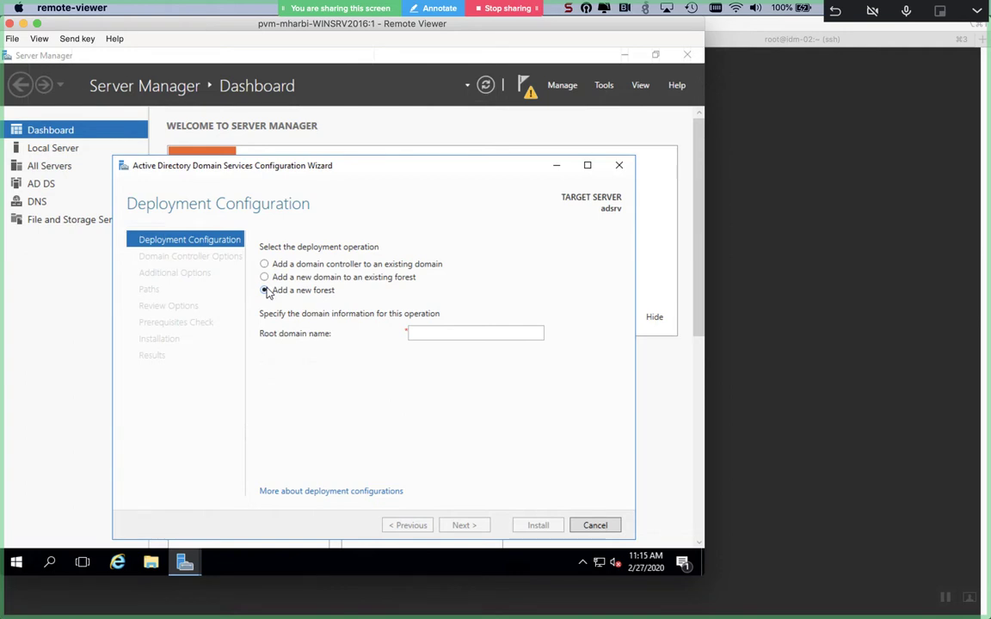
{"action": "left_click", "coordinate": [425, 335]}
{"action": "type", "text": "mo"}
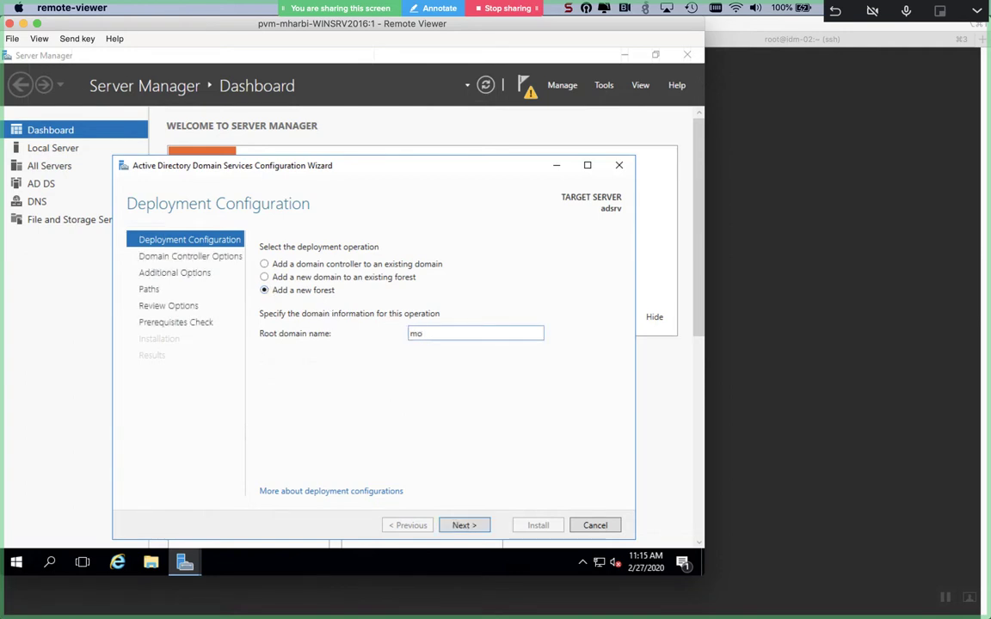
{"action": "type", "text": "stafa.com"}
{"action": "left_click", "coordinate": [456, 525]}
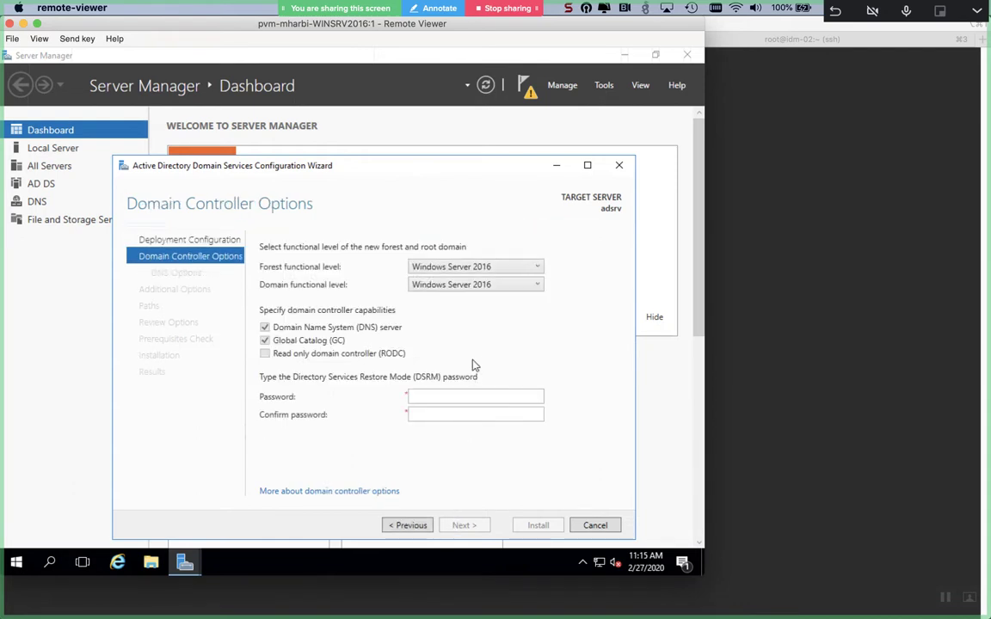
- Start entering the restore-mode password on Domain Controller Options, then clear the stray character
{"action": "left_click", "coordinate": [460, 395]}
{"action": "type", "text": "P"}
{"action": "key", "text": "BackSpace"}
{"action": "left_click", "coordinate": [13, 564]}
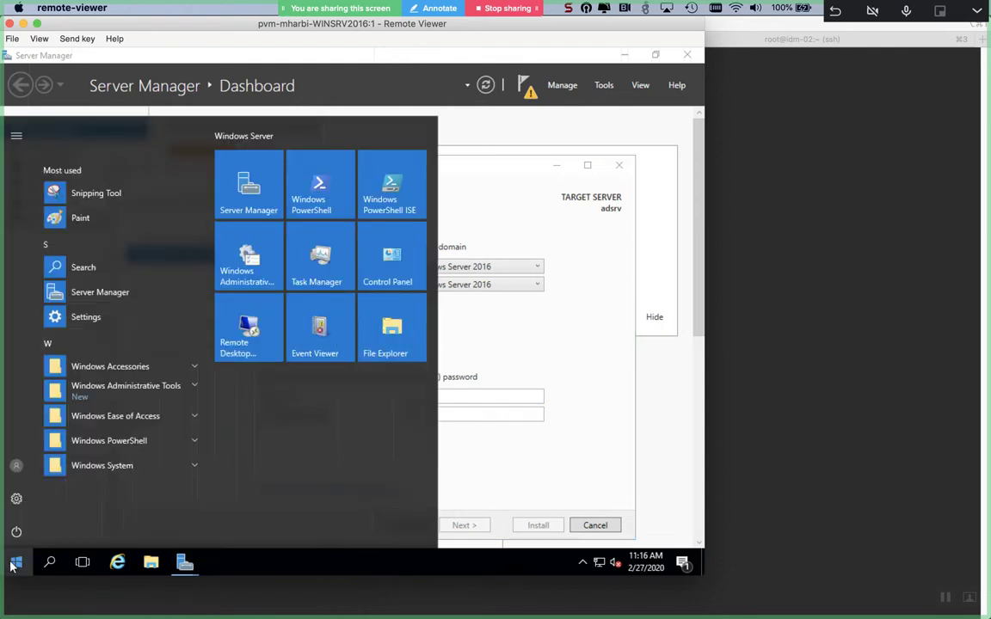
- Search the Start menu for NOTE and launch Notepad
{"action": "left_click", "coordinate": [13, 565]}
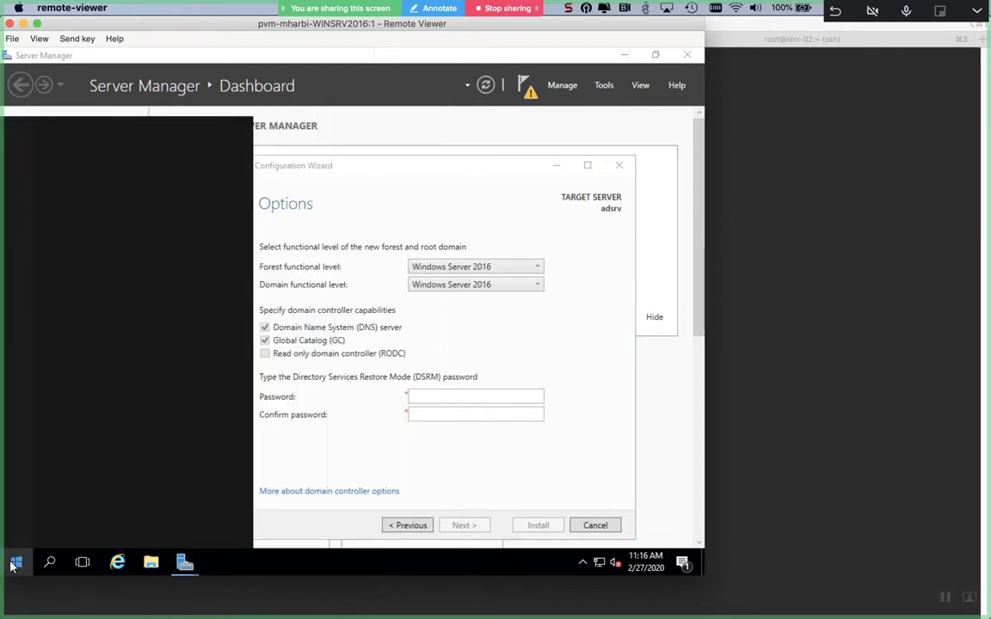
{"action": "type", "text": "T"}
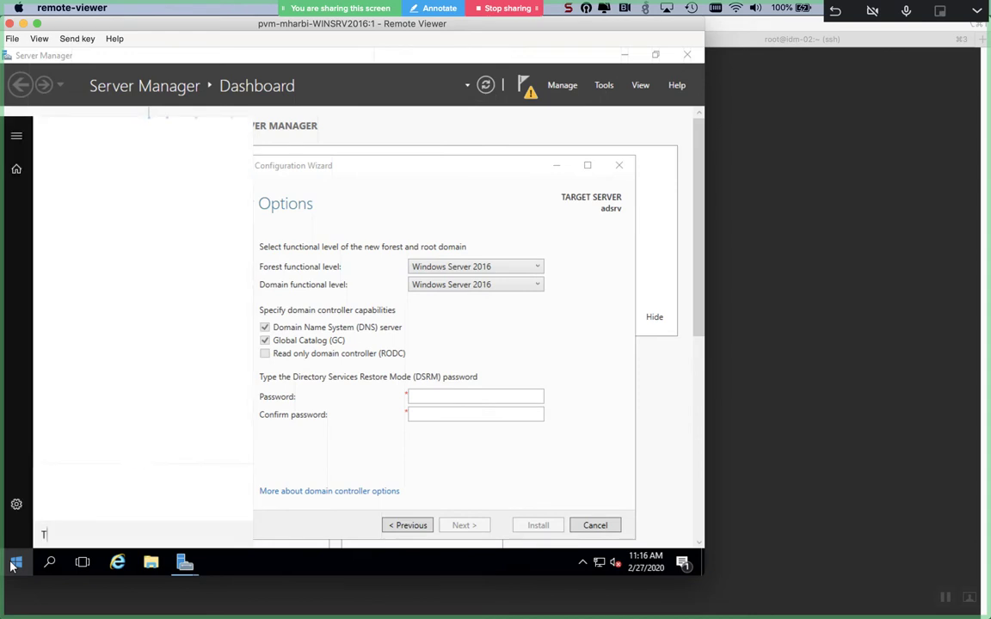
{"action": "key", "text": "BackSpace"}
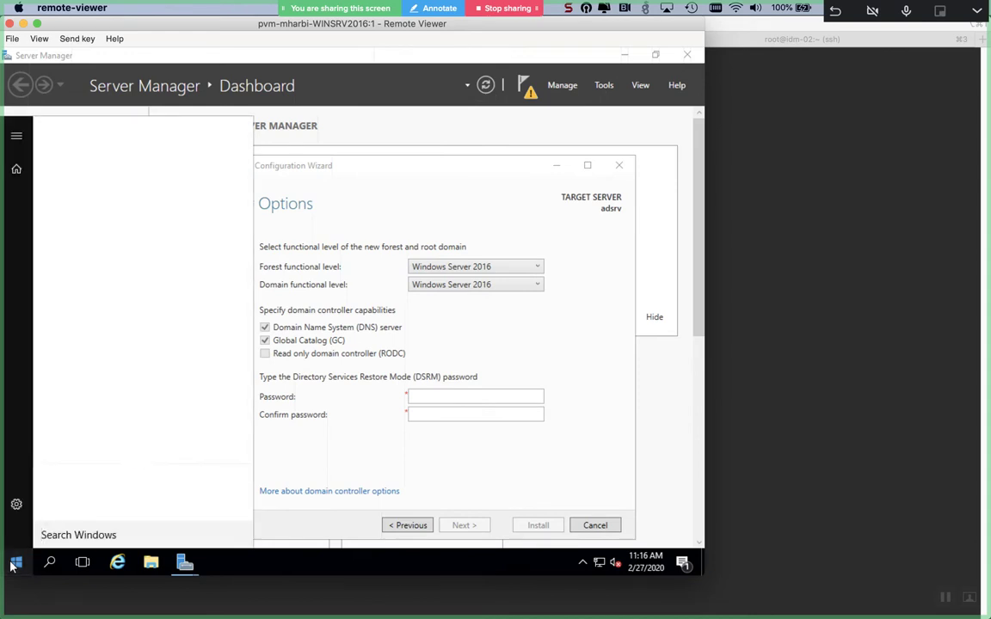
{"action": "type", "text": "NOTE"}
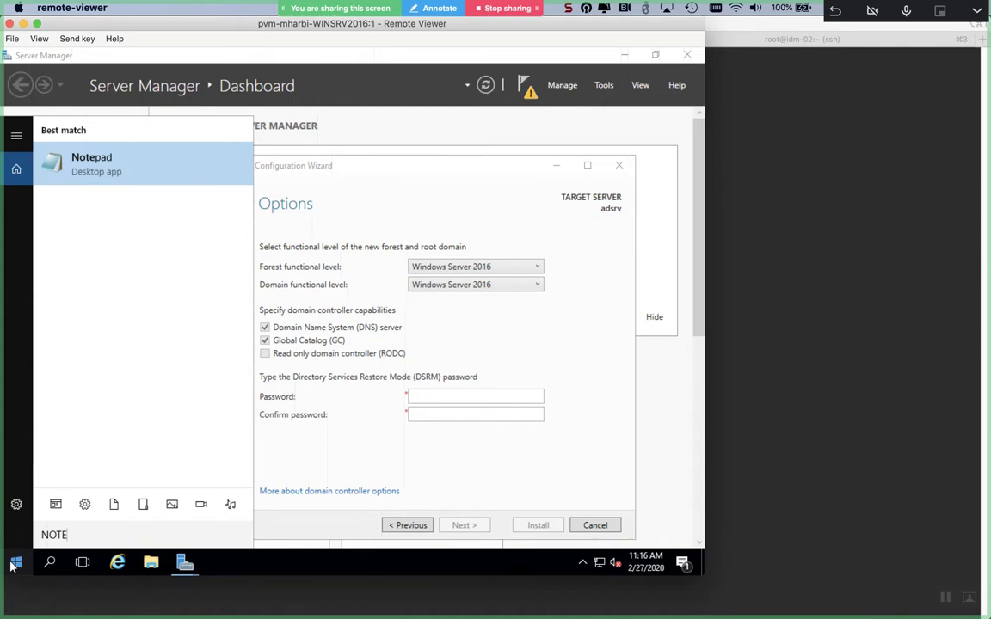
{"action": "key", "text": "Return"}
- Type the planned restore-mode password in Notepad, copy it, and return to the wizard
{"action": "key", "text": "BackSpace"}
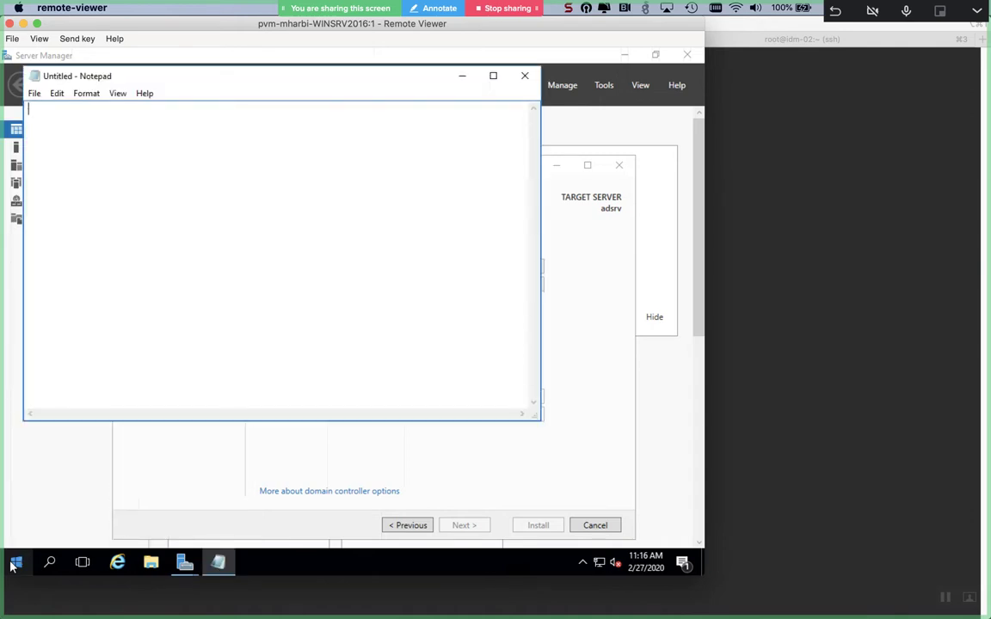
{"action": "key", "text": "ctrl+a"}
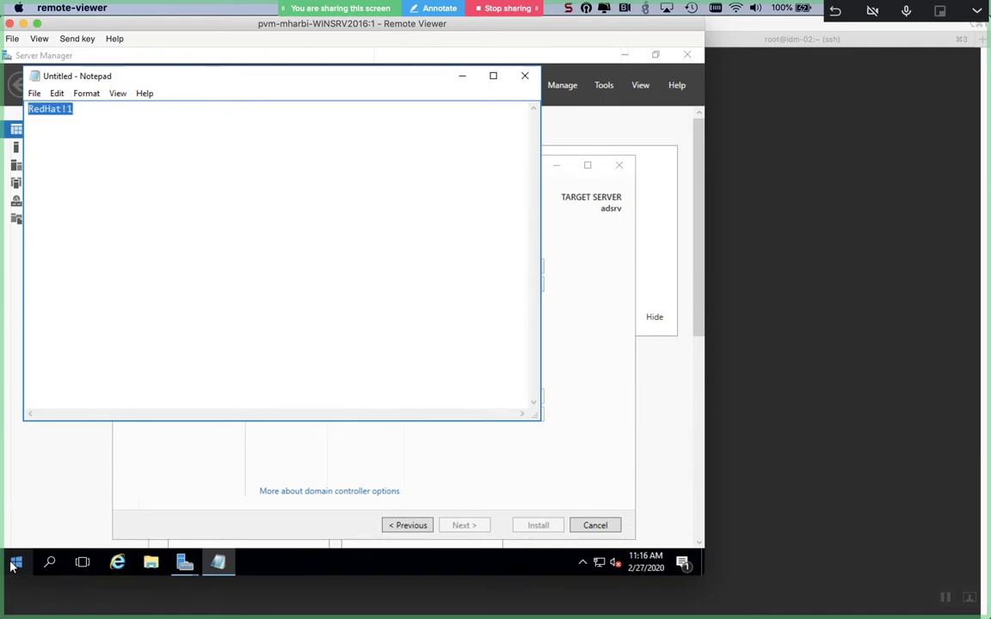
{"action": "key", "text": "super+Tab"}
{"action": "key", "text": "super+Tab"}
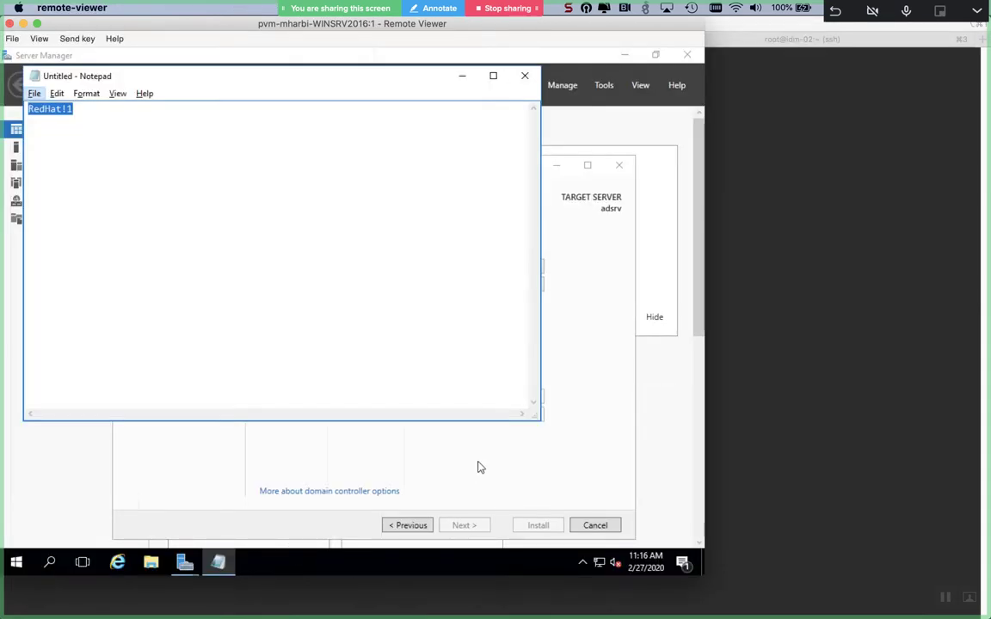
{"action": "left_click", "coordinate": [509, 435]}
- Paste the copied restore-mode password into both Password and Confirm password
{"action": "left_click", "coordinate": [509, 397]}
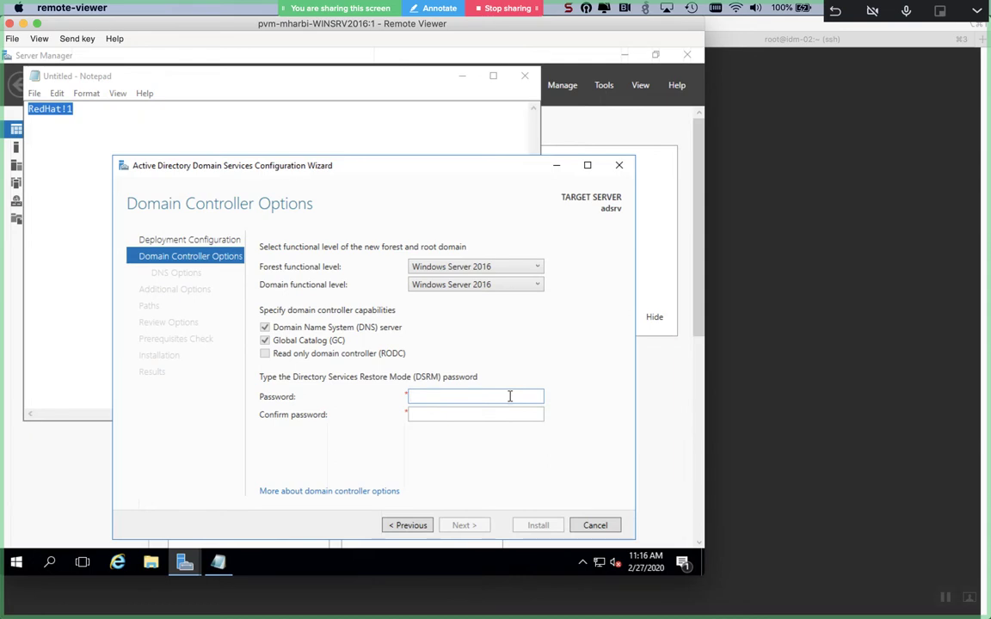
{"action": "key", "text": "ctrl+v"}
{"action": "key", "text": "Tab"}
{"action": "key", "text": "ctrl+v"}
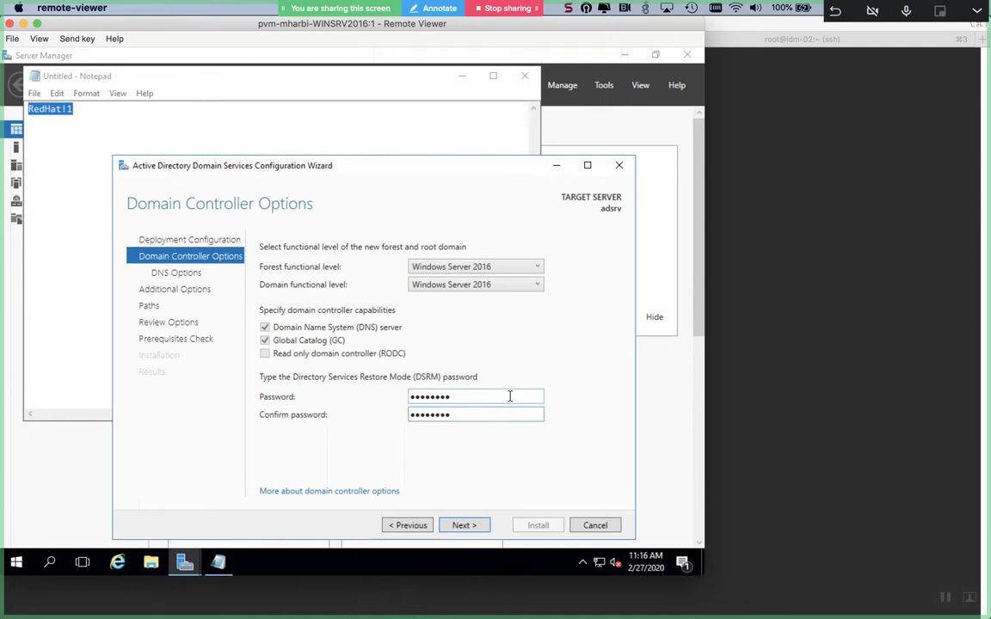
- Accept the default DNS options and the MOSTAFA NetBIOS name to reach the Paths step
{"action": "left_click", "coordinate": [478, 526]}
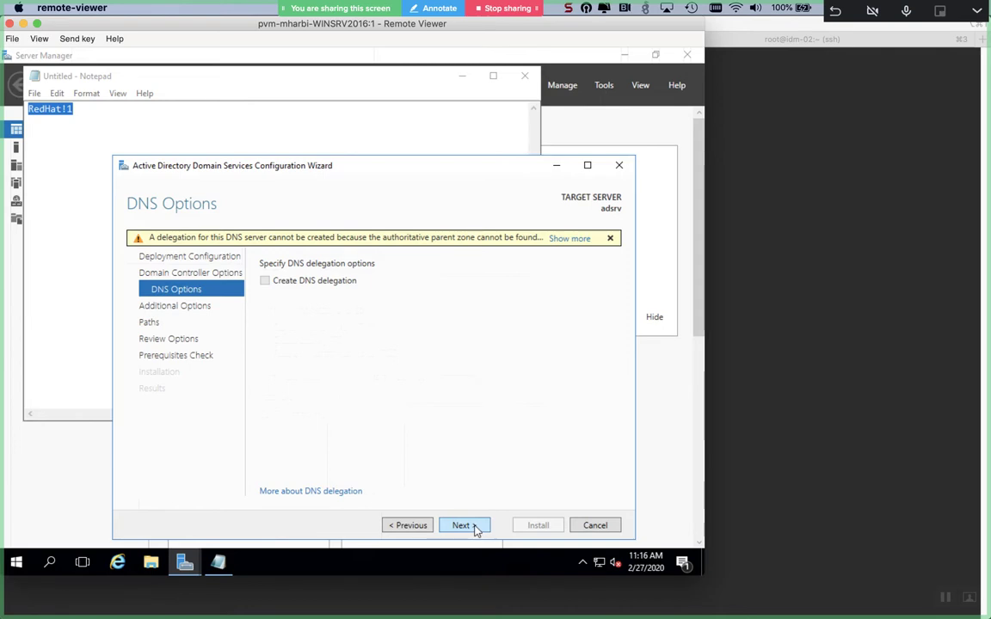
{"action": "left_click", "coordinate": [476, 527]}
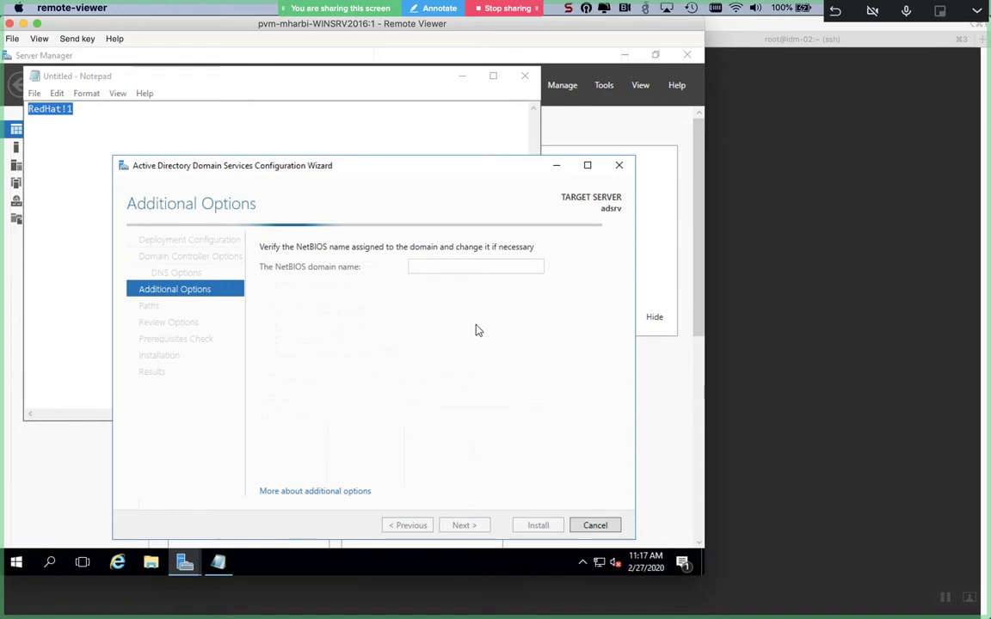
{"action": "double_click", "coordinate": [478, 268]}
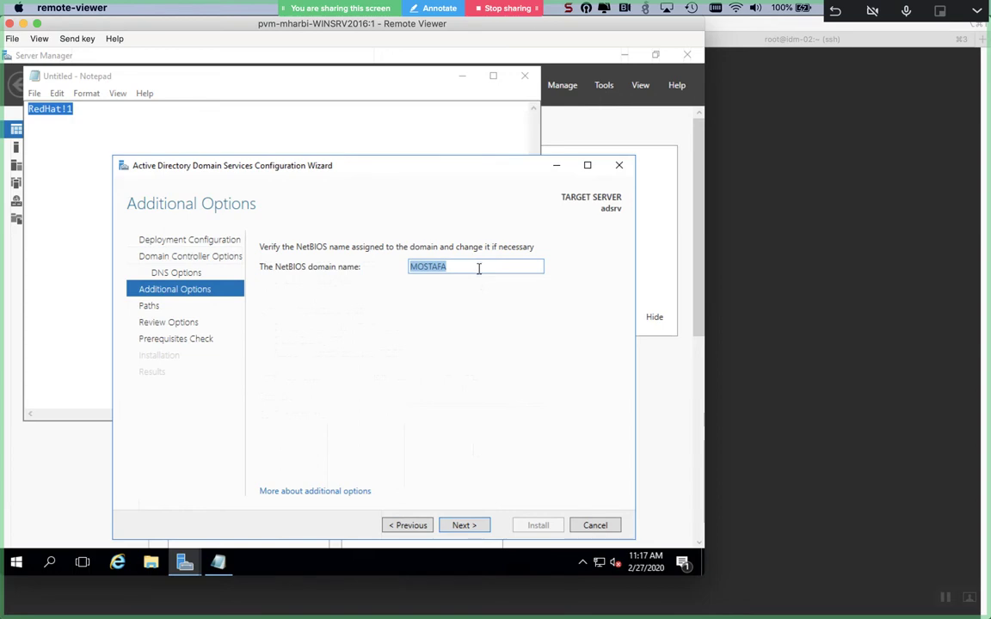
{"action": "left_click", "coordinate": [456, 522]}
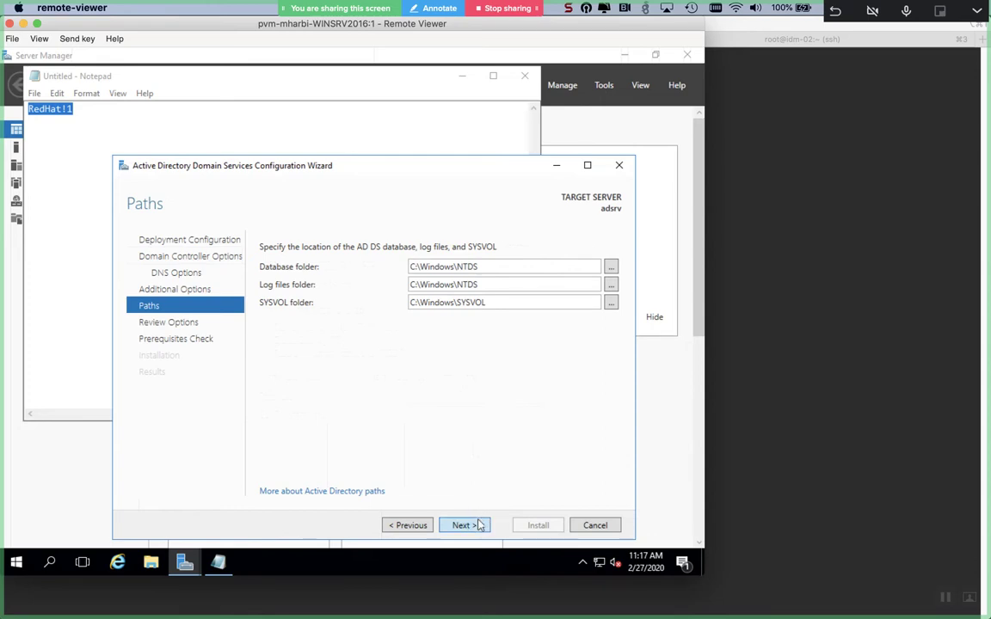
- Pass Paths, Review Options and the prerequisite checks, then start installing the domain controller
{"action": "left_click", "coordinate": [476, 527]}
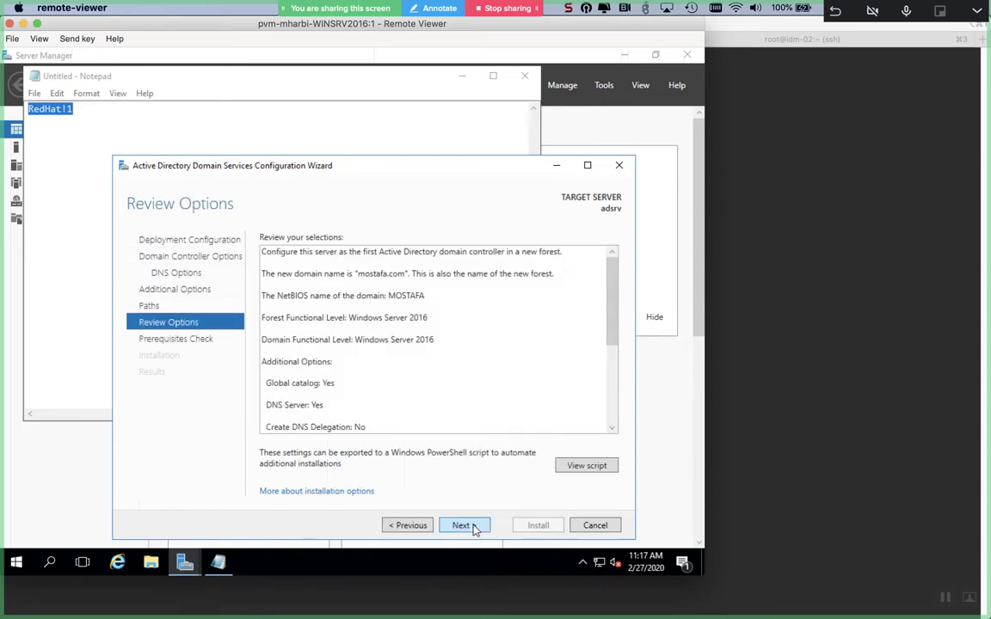
{"action": "left_click", "coordinate": [463, 525]}
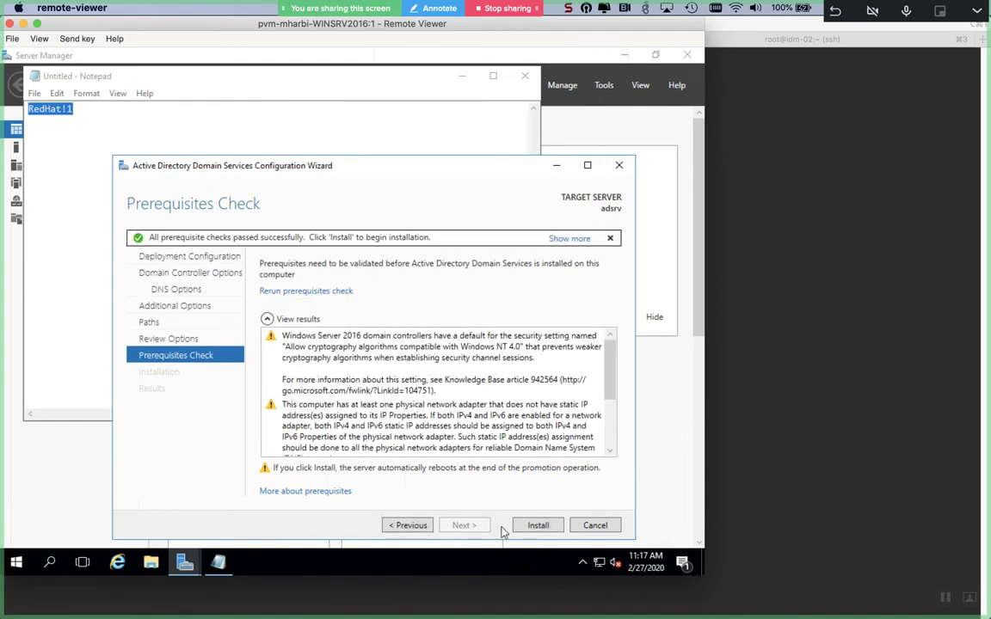
{"action": "left_click", "coordinate": [538, 526]}
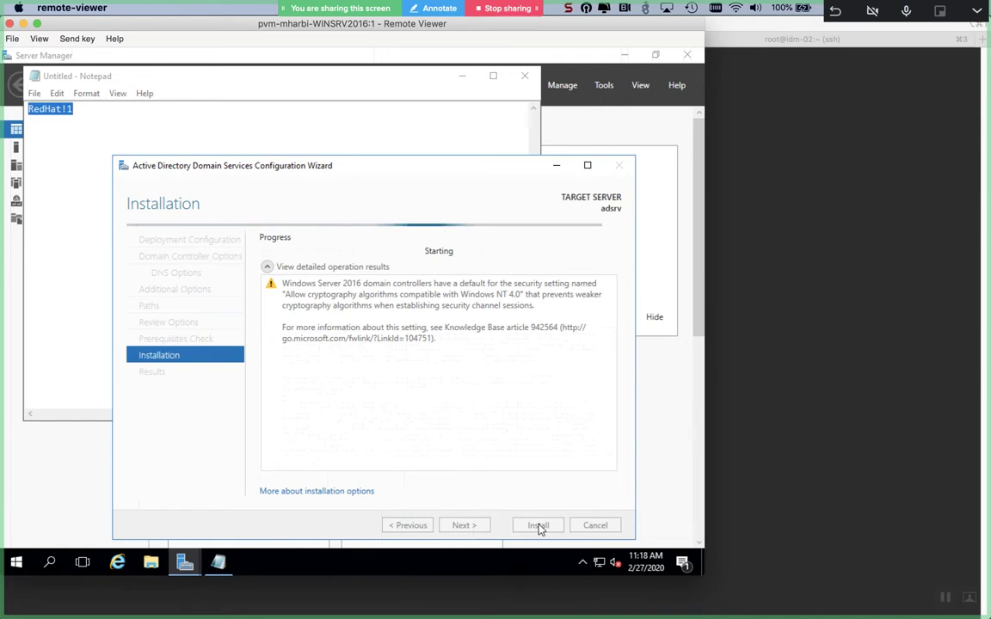
{"action": "key", "text": "super+Tab"}
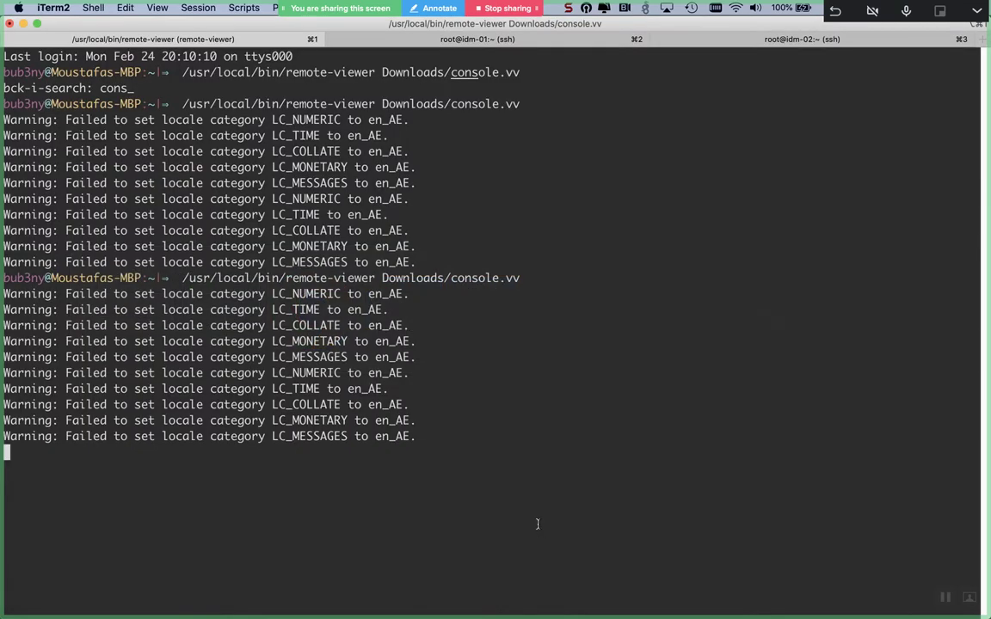
- On idm-01, allow the freeipa-trust firewall service at runtime and permanently
{"action": "key", "text": "super+2"}
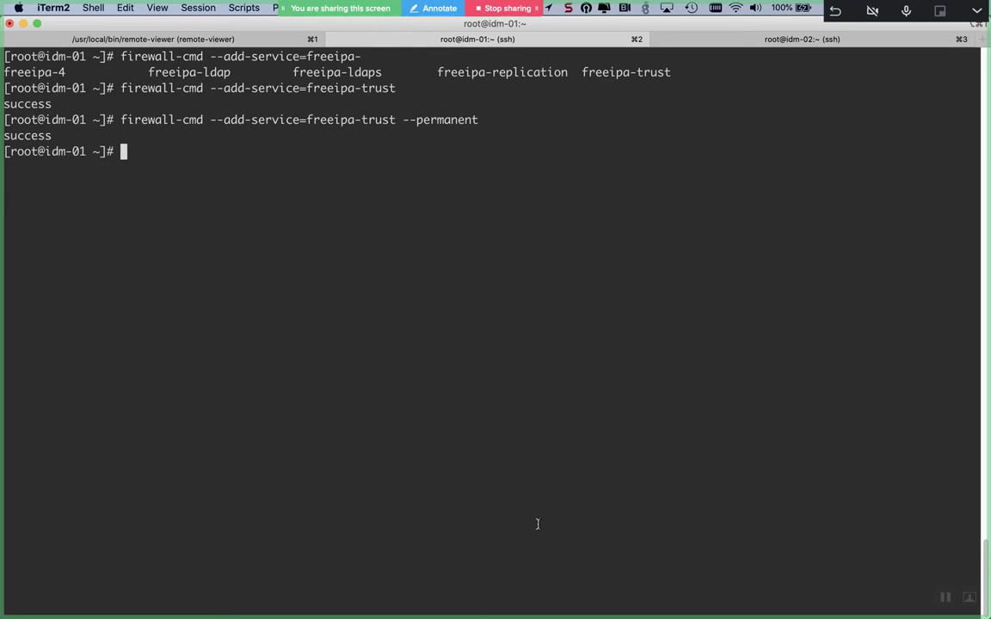
{"action": "key", "text": "super+Tab"}
{"action": "key", "text": "super+Tab"}
{"action": "key", "text": "super+Tab"}
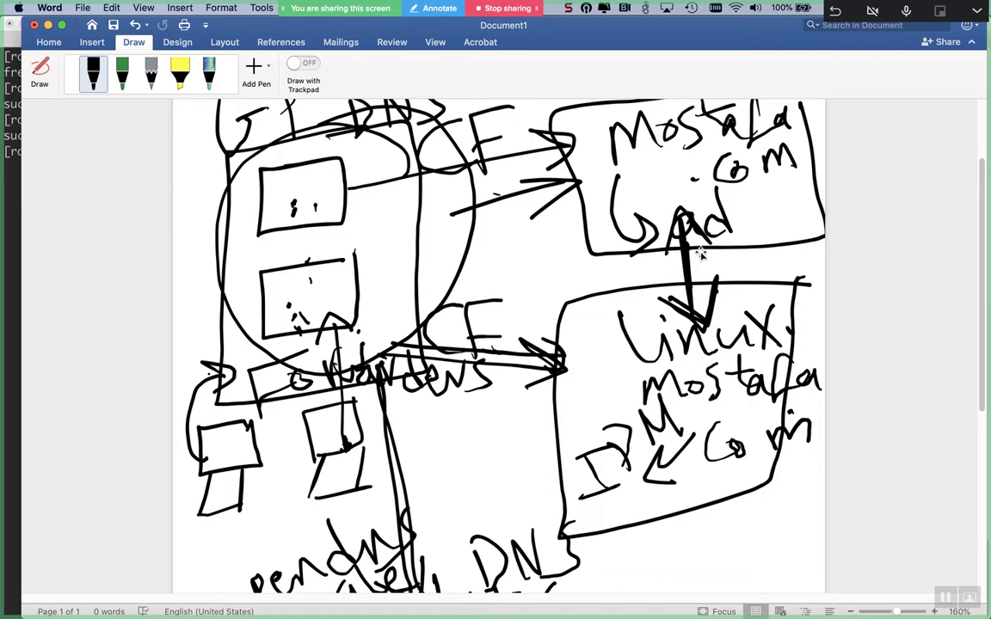
- Cycle from Word through iTerm2 to Chrome's RHV Manager VM page
{"action": "key", "text": "super+Tab"}
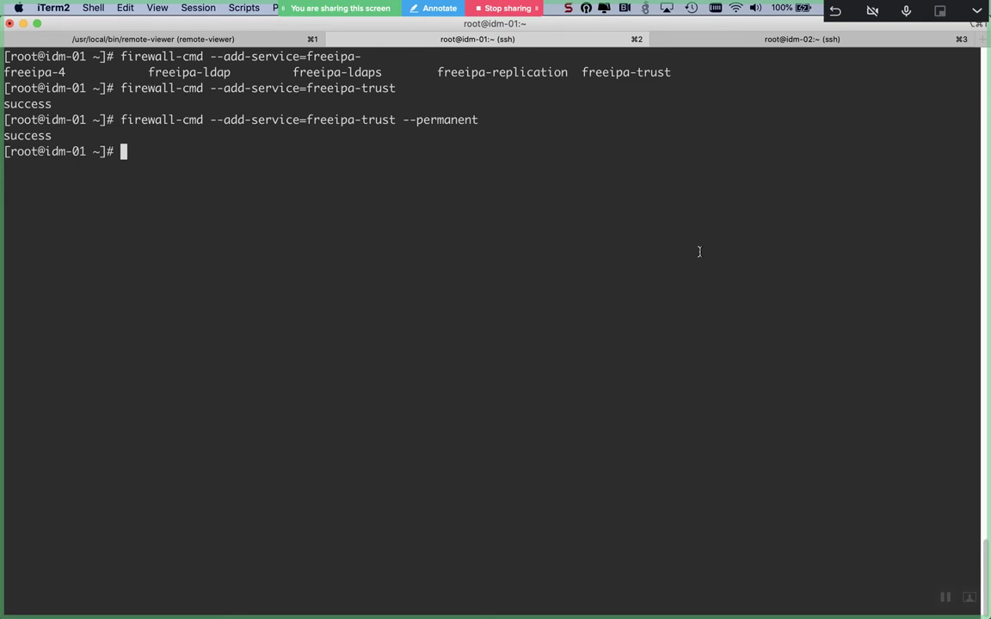
{"action": "key", "text": "super+Tab"}
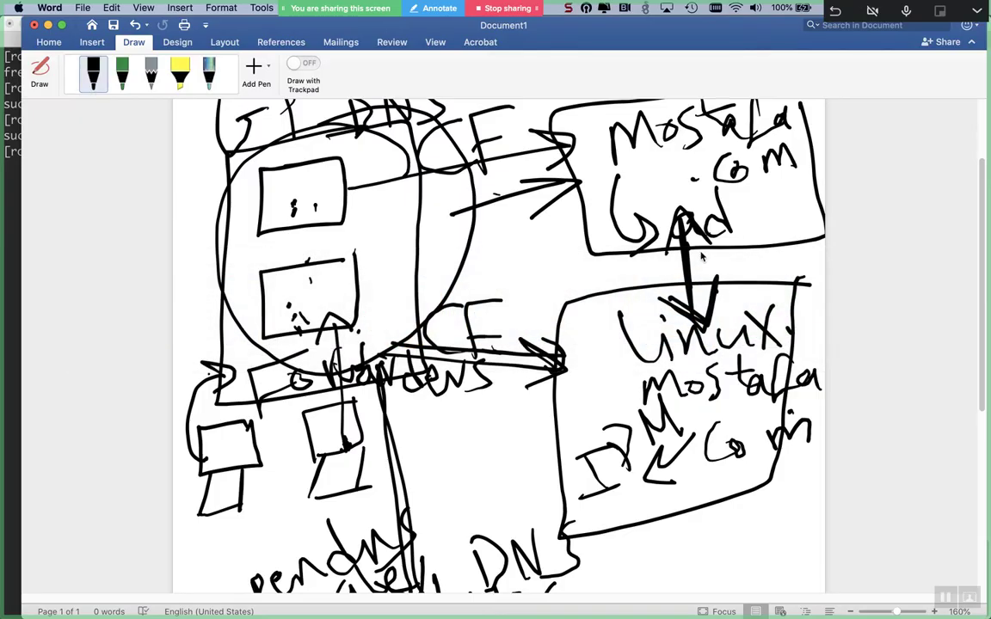
{"action": "key", "text": "super+Tab"}
{"action": "key", "text": "super+Tab"}
{"action": "key", "text": "super+Tab"}
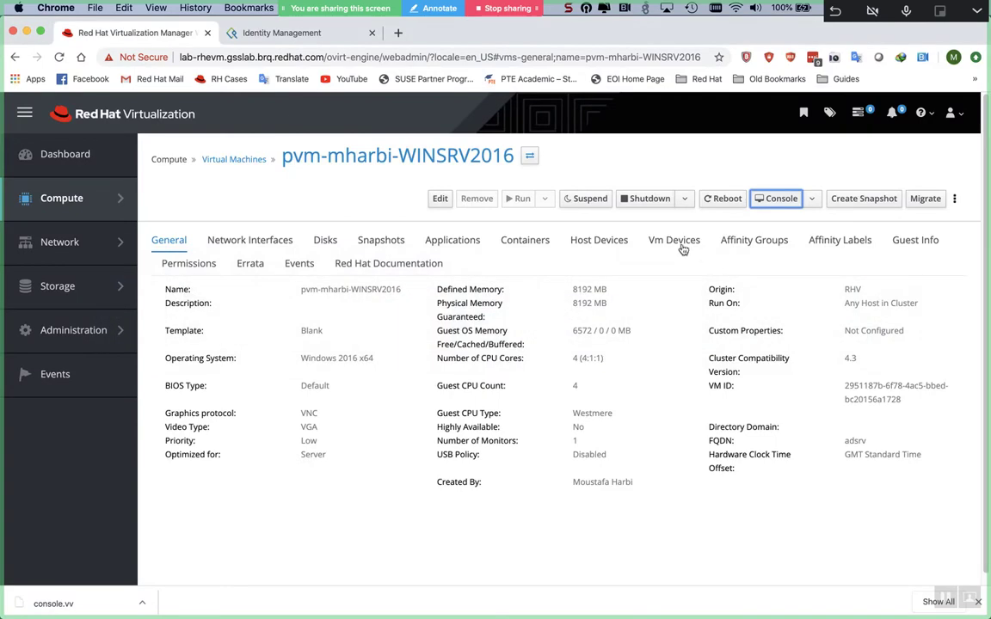
- Go to the empty DNS Forward Zones list in Identity Management and start adding a zone
{"action": "left_click", "coordinate": [288, 39]}
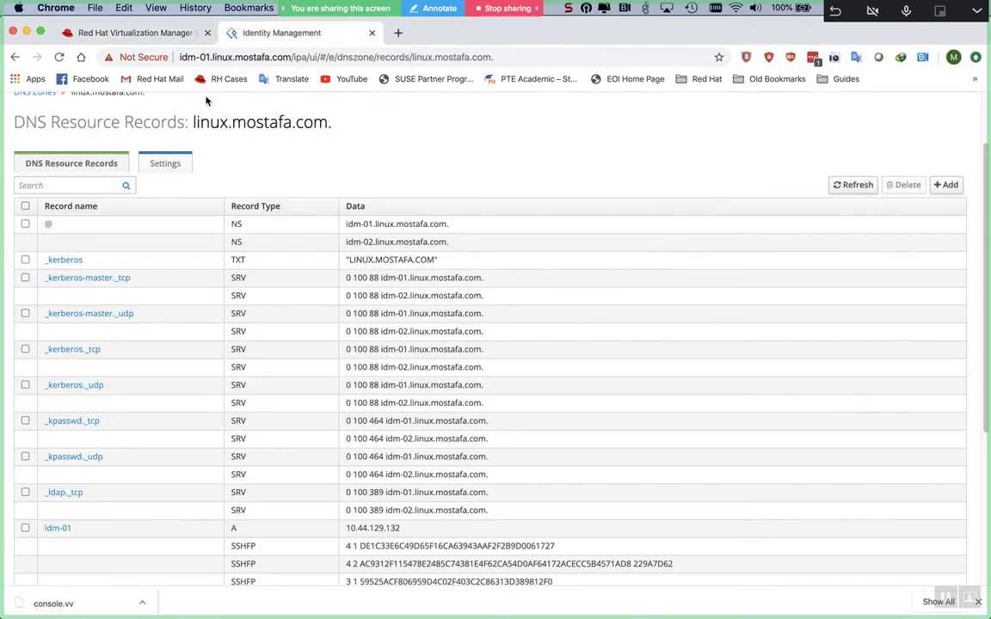
{"action": "scroll", "coordinate": [193, 101], "scroll_direction": "up", "scroll_amount": 3}
{"action": "left_click", "coordinate": [103, 153]}
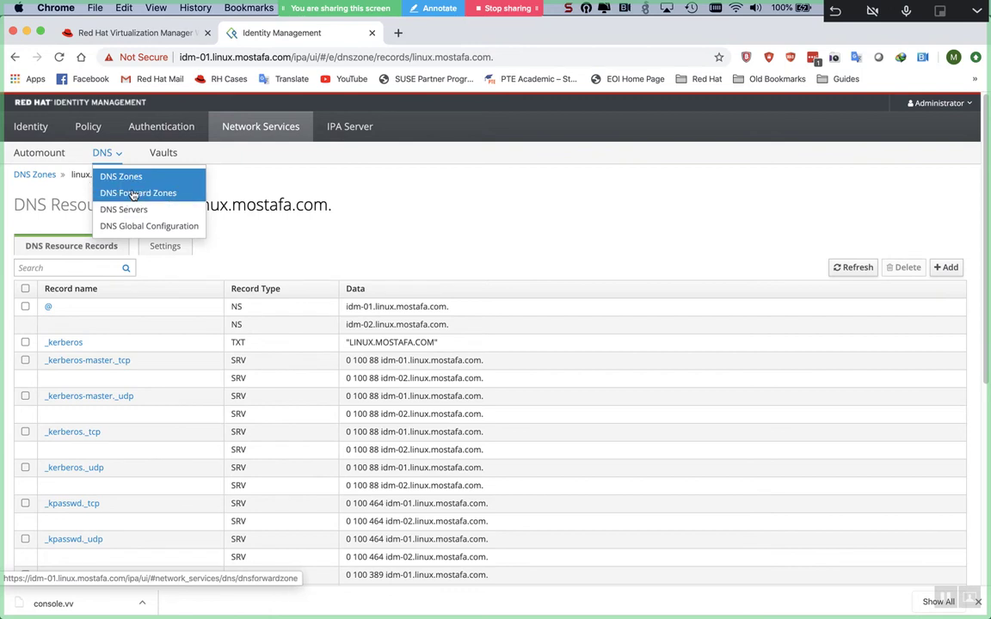
{"action": "left_click", "coordinate": [130, 191]}
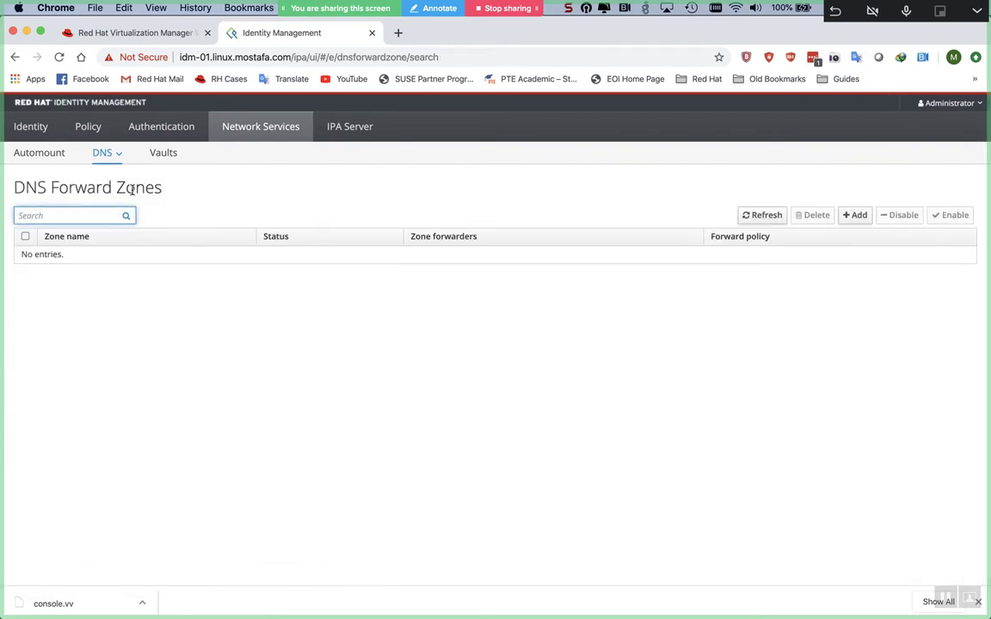
{"action": "left_click", "coordinate": [846, 216]}
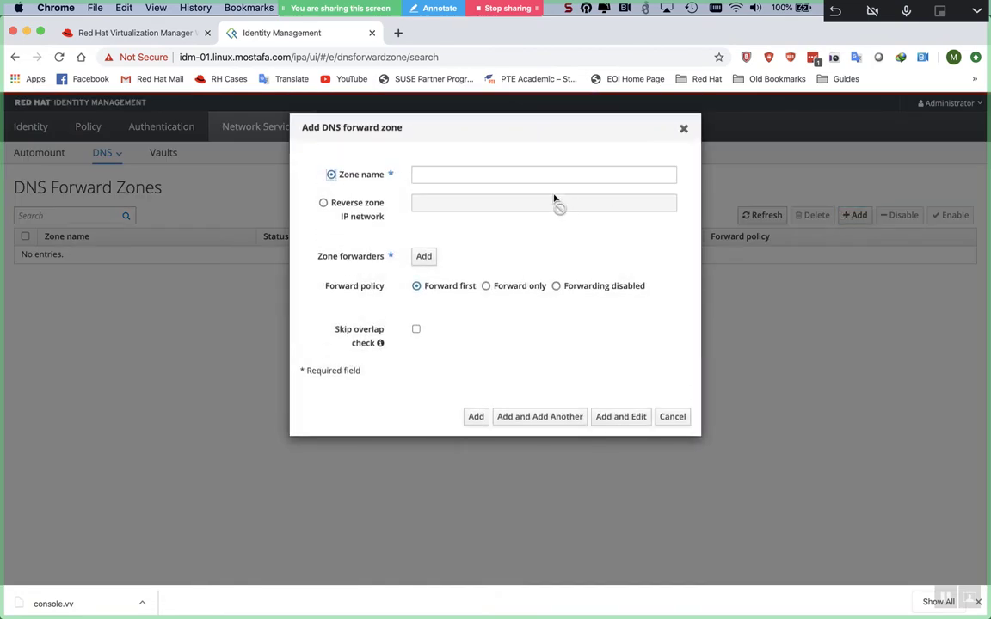
- Fill in zone mostafa.com with forwarder 10.44.129.108 and the Forward only policy
{"action": "left_click", "coordinate": [524, 178]}
{"action": "left_click", "coordinate": [430, 256]}
{"action": "left_click", "coordinate": [421, 176]}
{"action": "type", "text": "mostaf"}
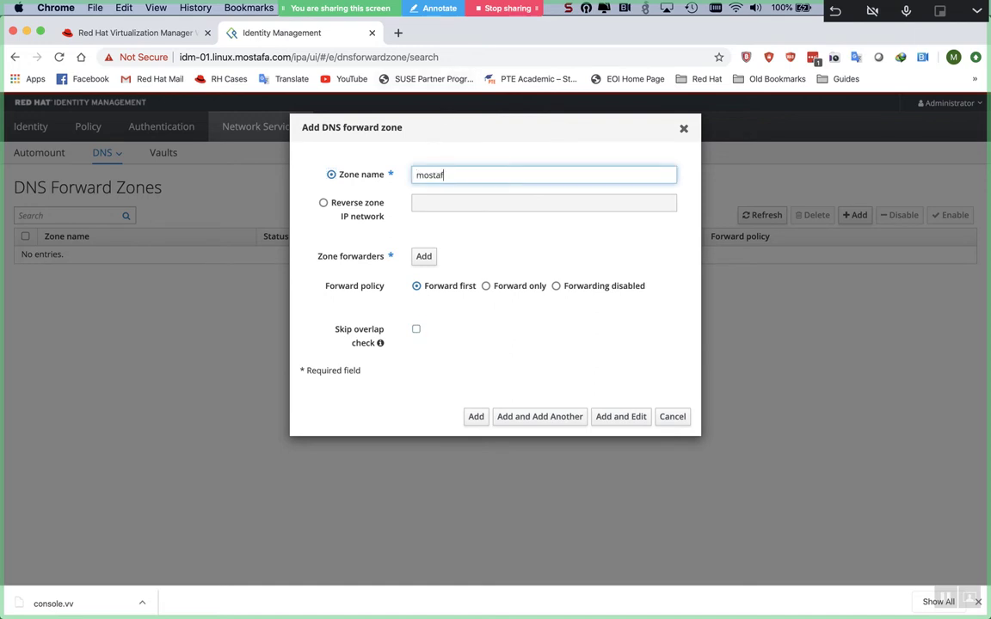
{"action": "type", "text": "a.com"}
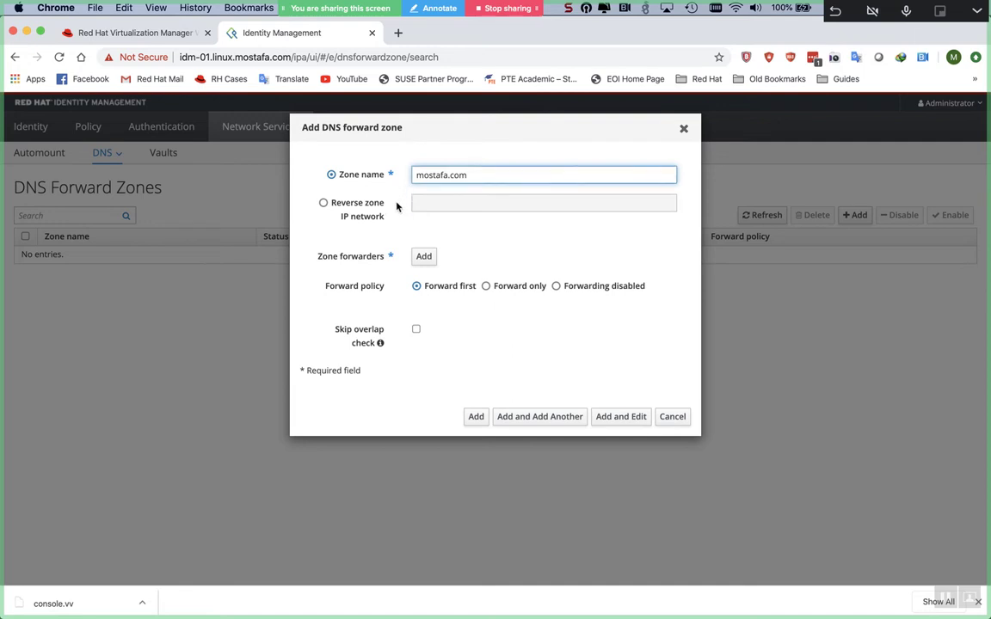
{"action": "left_click", "coordinate": [424, 251]}
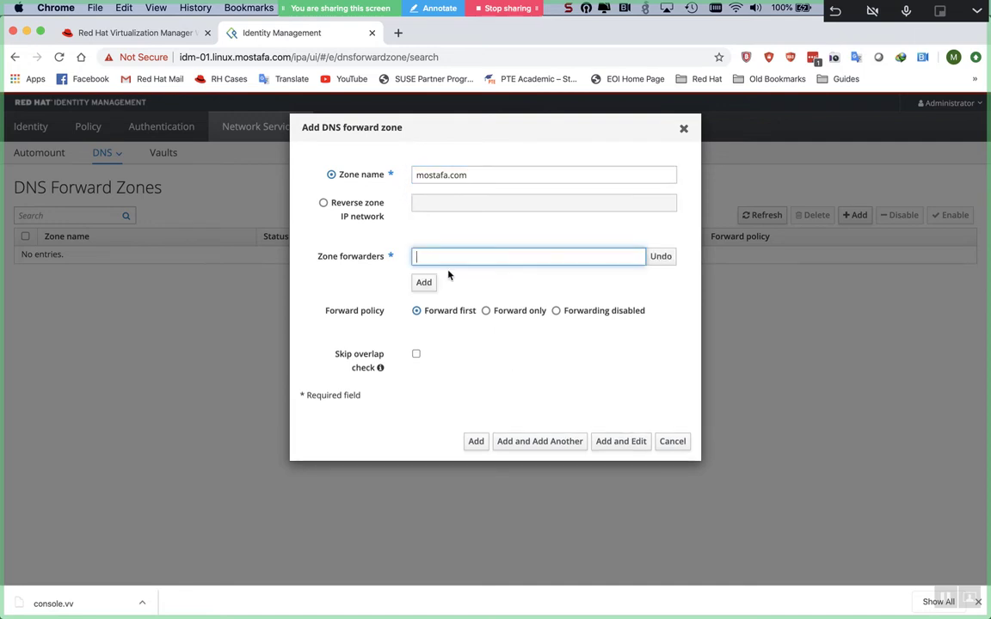
{"action": "type", "text": "10.44."}
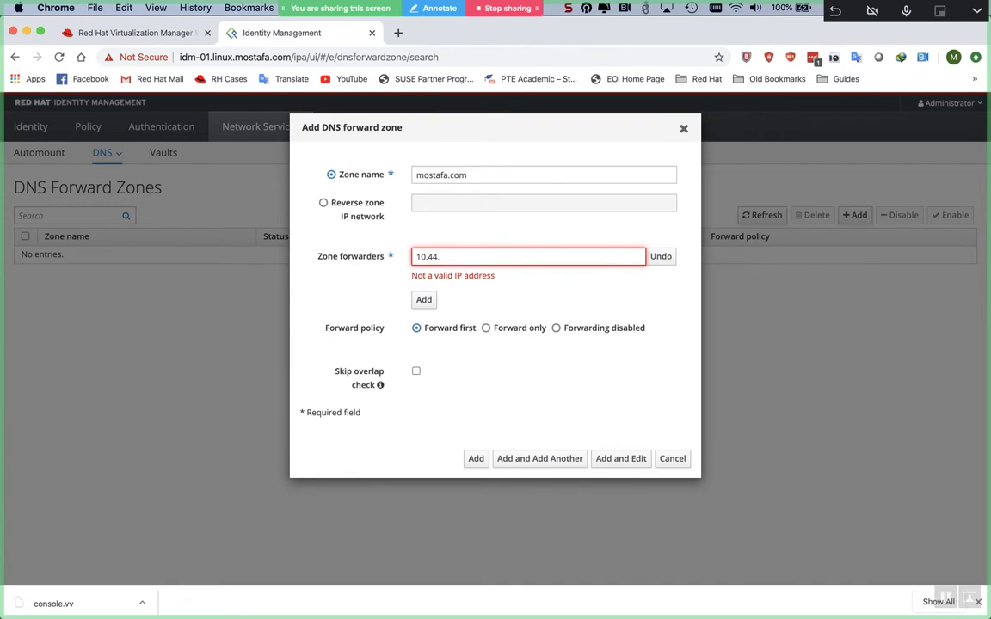
{"action": "type", "text": "129.108"}
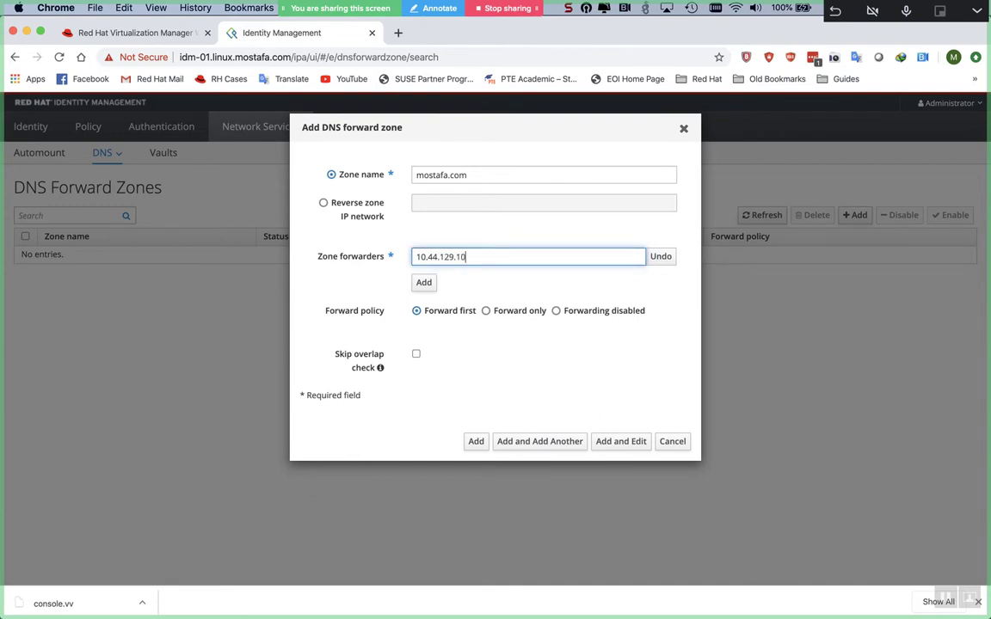
{"action": "left_click", "coordinate": [486, 312]}
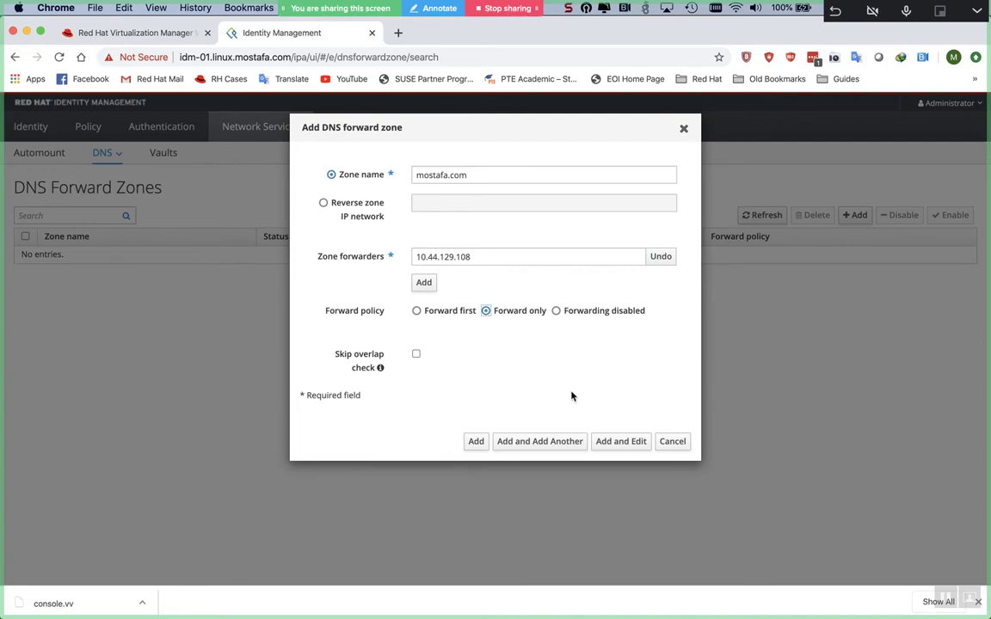
- Cancel the new forward zone without saving and switch back toward the Word diagram
{"action": "left_click", "coordinate": [670, 442]}
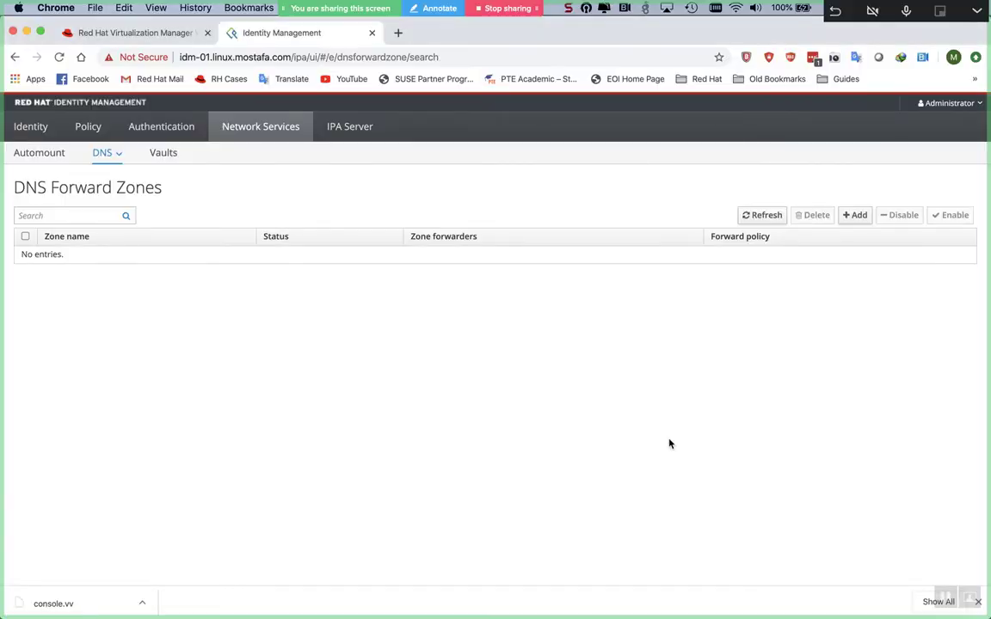
{"action": "key", "text": "super+Tab"}
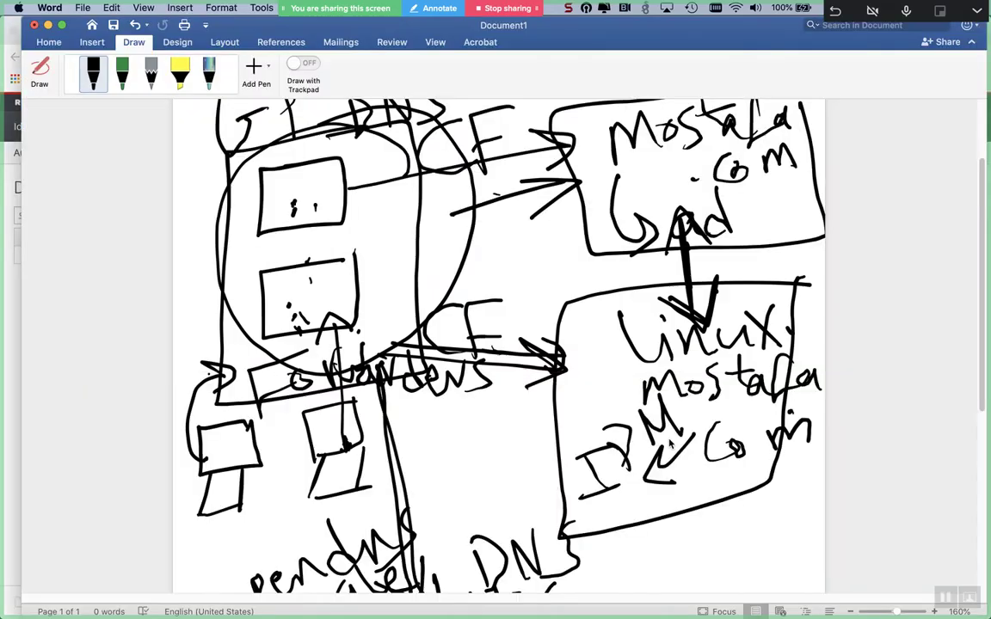
{"action": "key", "text": "super+Tab"}
{"action": "key", "text": "super+Tab"}
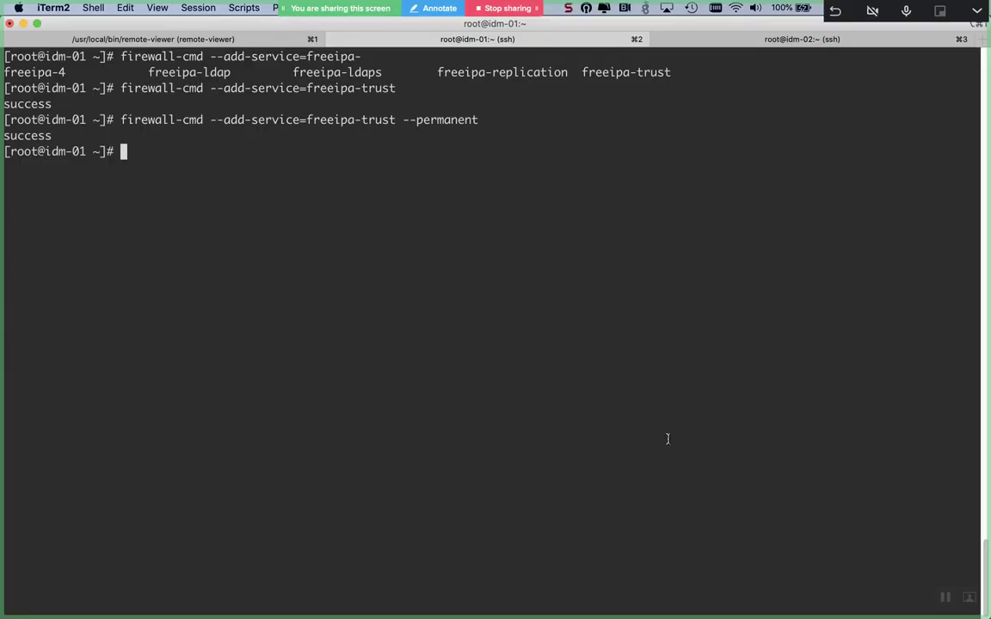
- Cycle through the open apps back to the idm-01 terminal and erase the stray 'ipa' input
{"action": "key", "text": "super+Tab"}
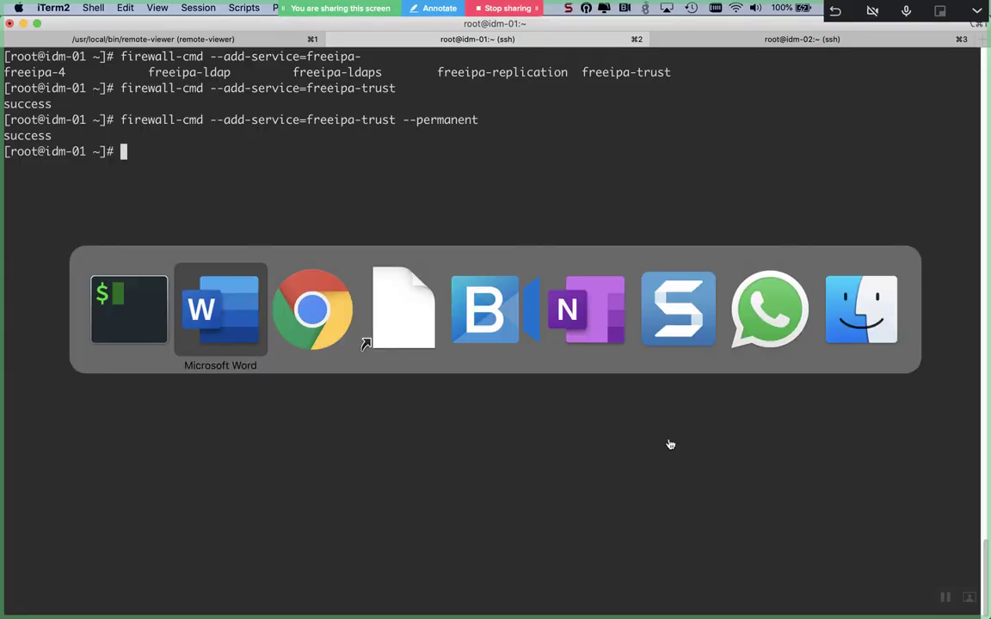
{"action": "key", "text": "super+Tab"}
{"action": "key", "text": "super+Tab"}
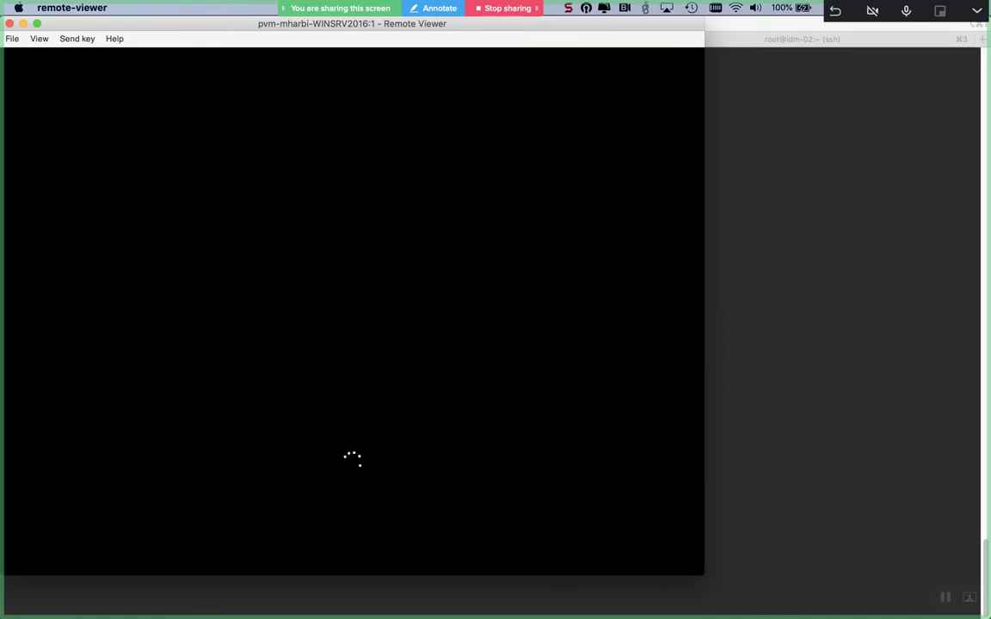
{"action": "key", "text": "super+Tab"}
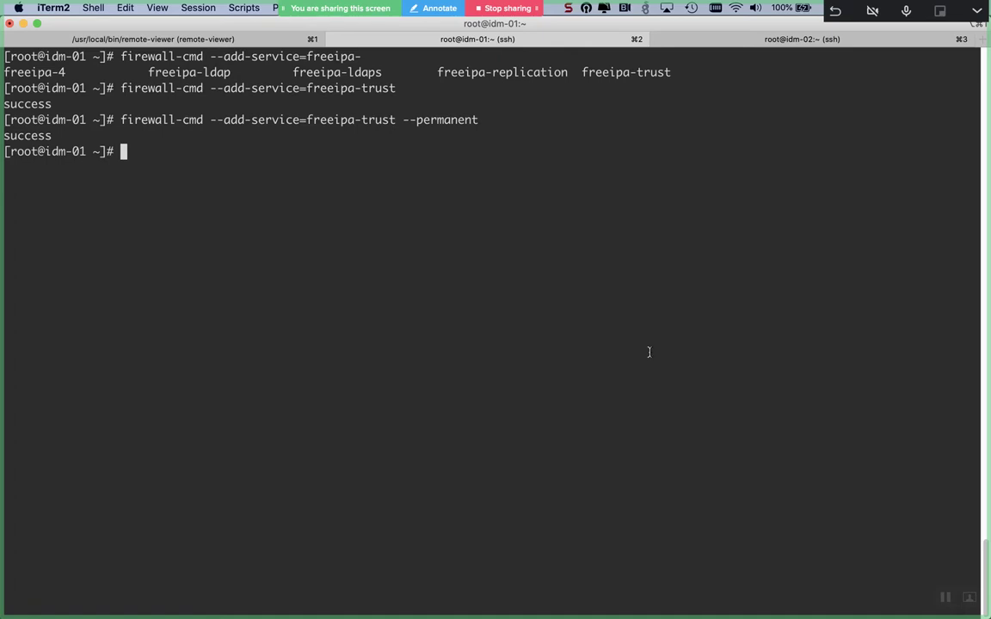
{"action": "type", "text": "ipa"}
{"action": "key", "text": "BackSpace"}
{"action": "key", "text": "BackSpace"}
{"action": "key", "text": "BackSpace"}
{"action": "key", "text": "BackSpace"}
- Run klist on a cleared screen to check for existing Kerberos tickets
{"action": "type", "text": "klist"}
{"action": "key", "text": "ctrl+l"}
{"action": "key", "text": "Return"}
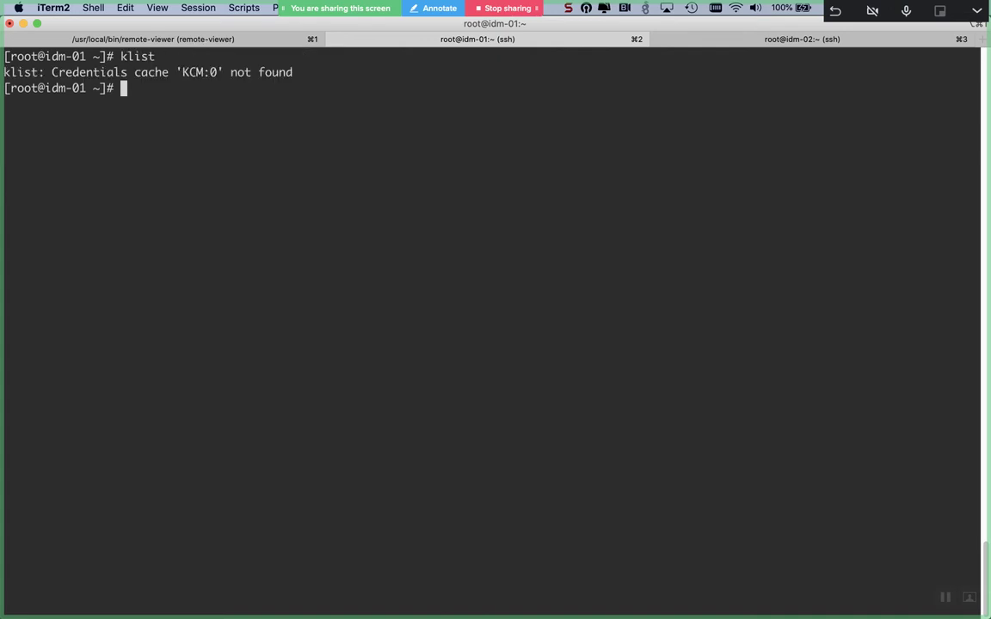
{"action": "key", "text": "Return"}
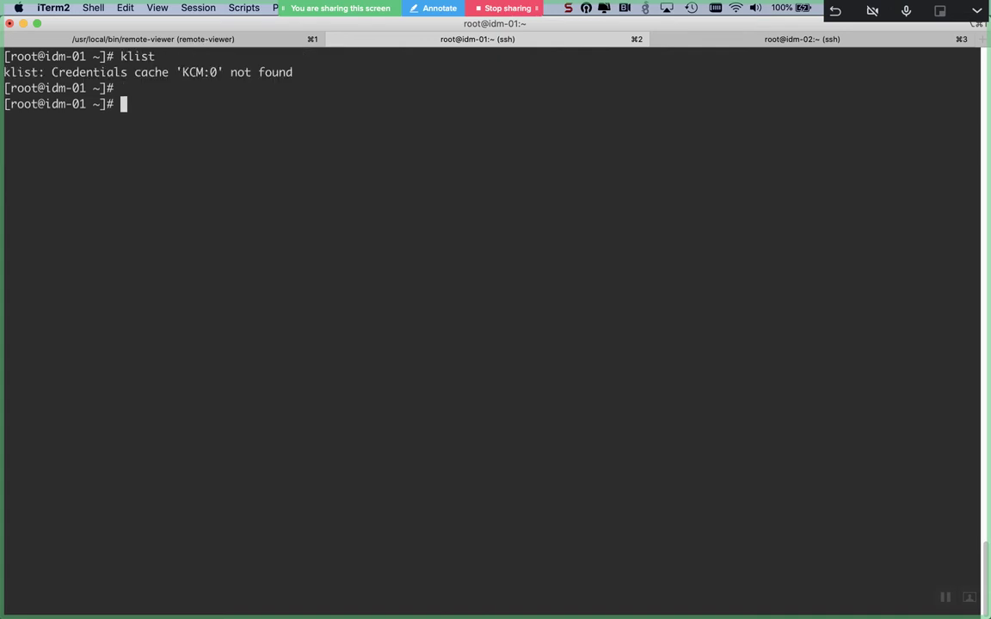
- Get an admin ticket with kinit admin and verify the krbtgt ticket with klist
{"action": "type", "text": "kinit admin"}
{"action": "key", "text": "Return"}
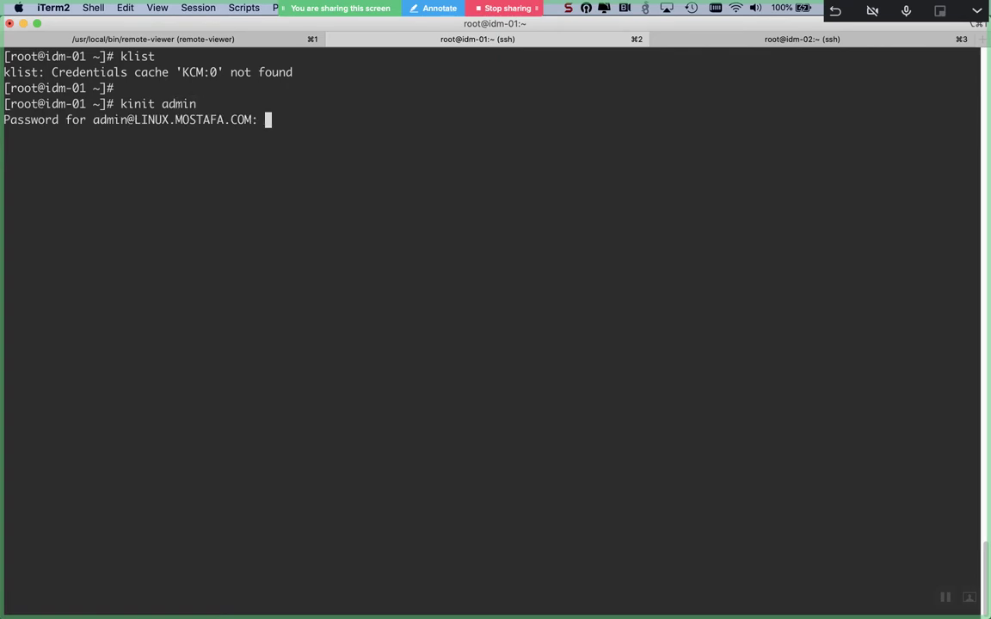
{"action": "key", "text": "Return"}
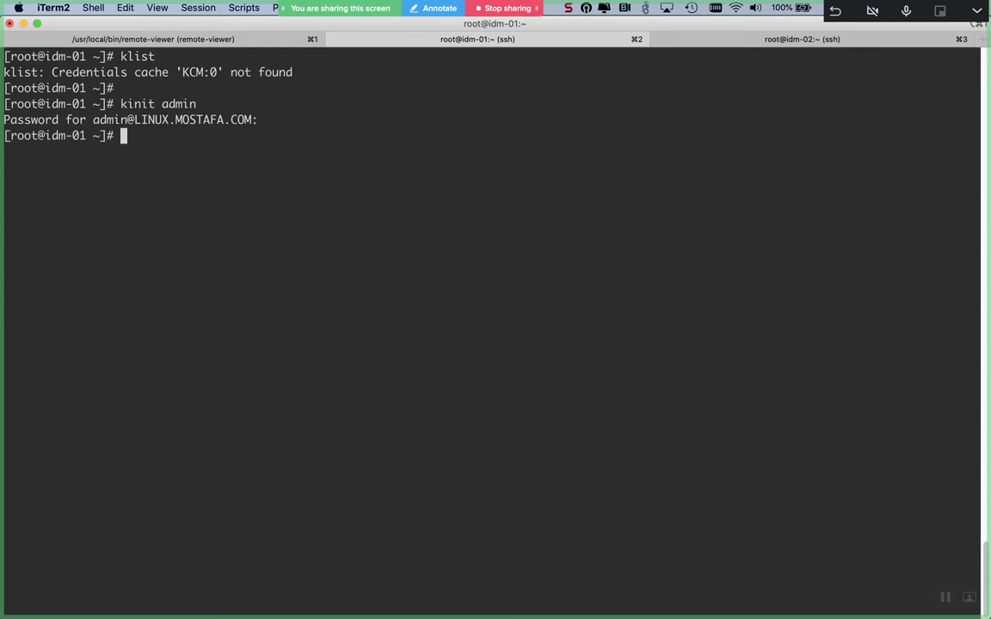
{"action": "type", "text": "klist"}
{"action": "key", "text": "Return"}
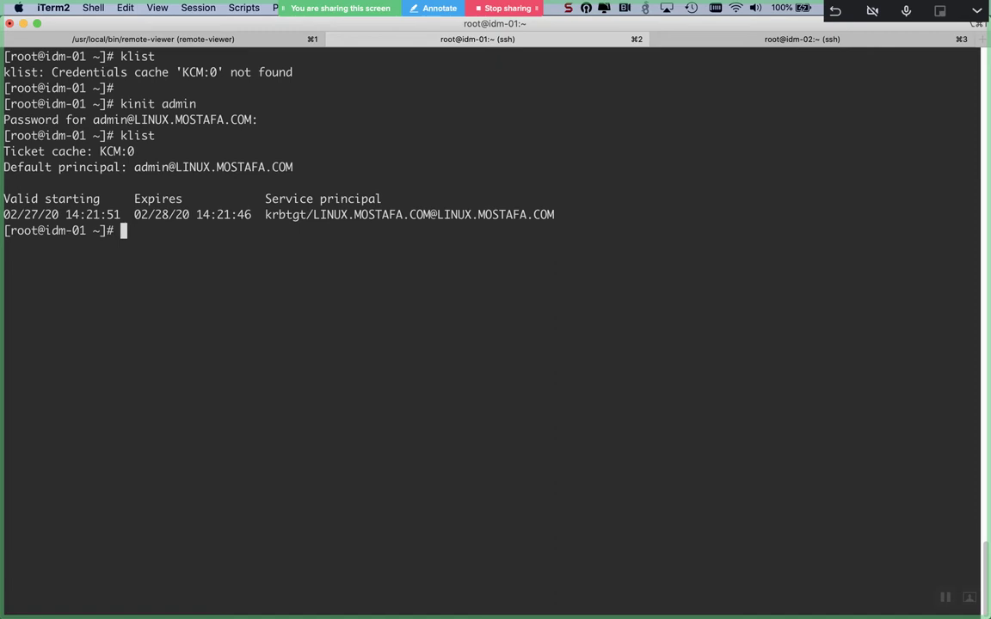
{"action": "key", "text": "Return"}
{"action": "key", "text": "Return"}
{"action": "key", "text": "Return"}
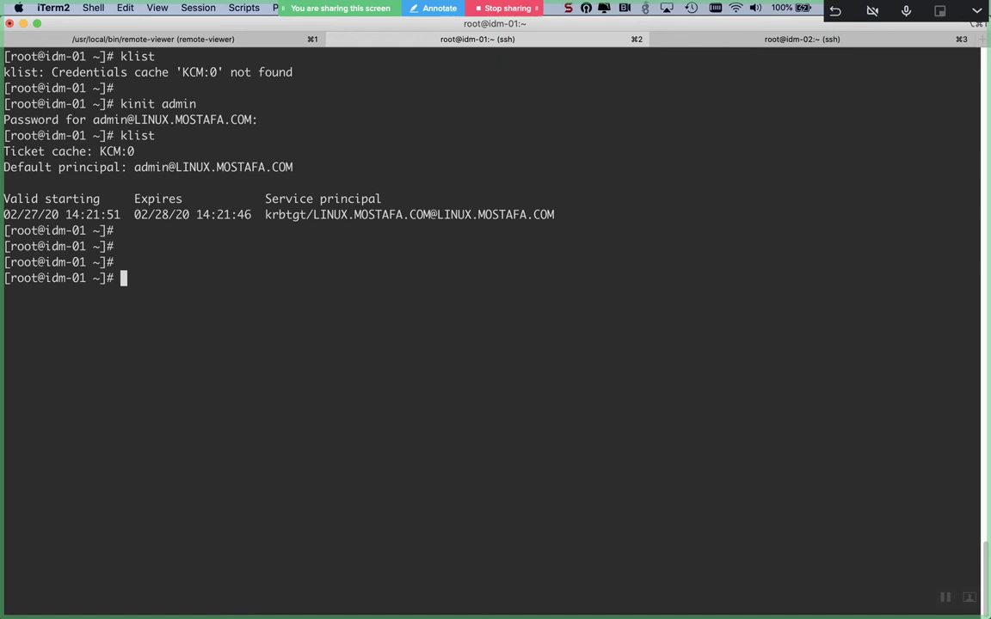
{"action": "type", "text": "ipa dnsfor"}
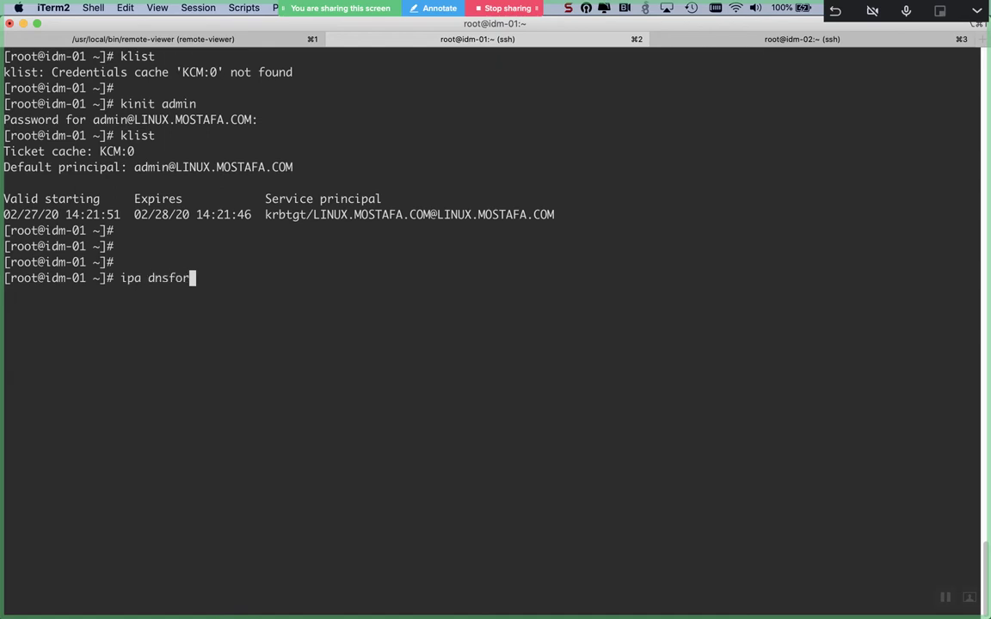
{"action": "type", "text": "wardzone-"}
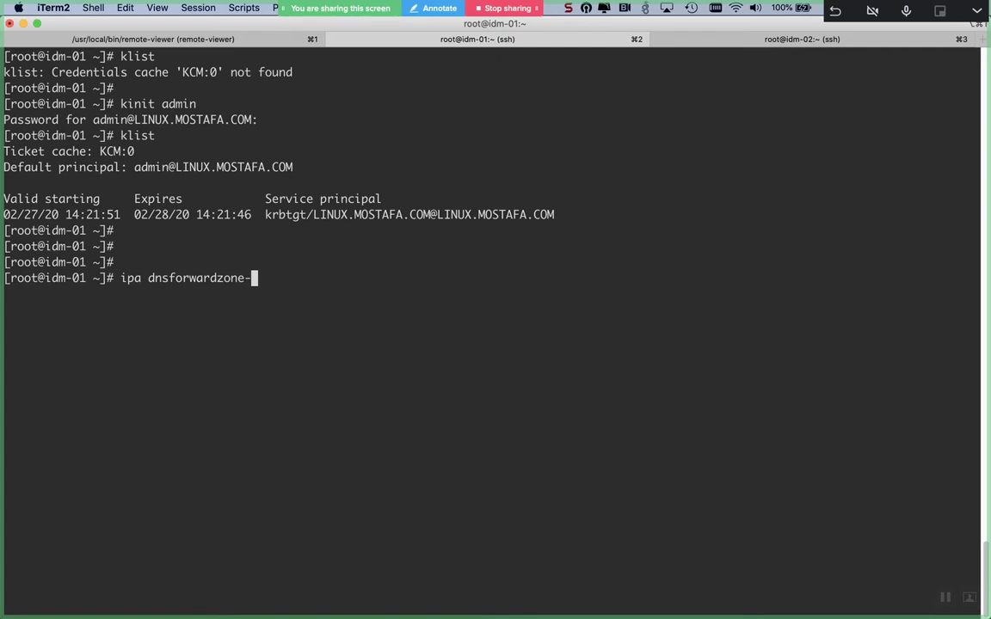
- Build 'ipa dnsforwardzone-add mostafa.com --forwarder=' using tab completion, then switch to Chrome
{"action": "key", "text": "Tab"}
{"action": "key", "text": "Tab"}
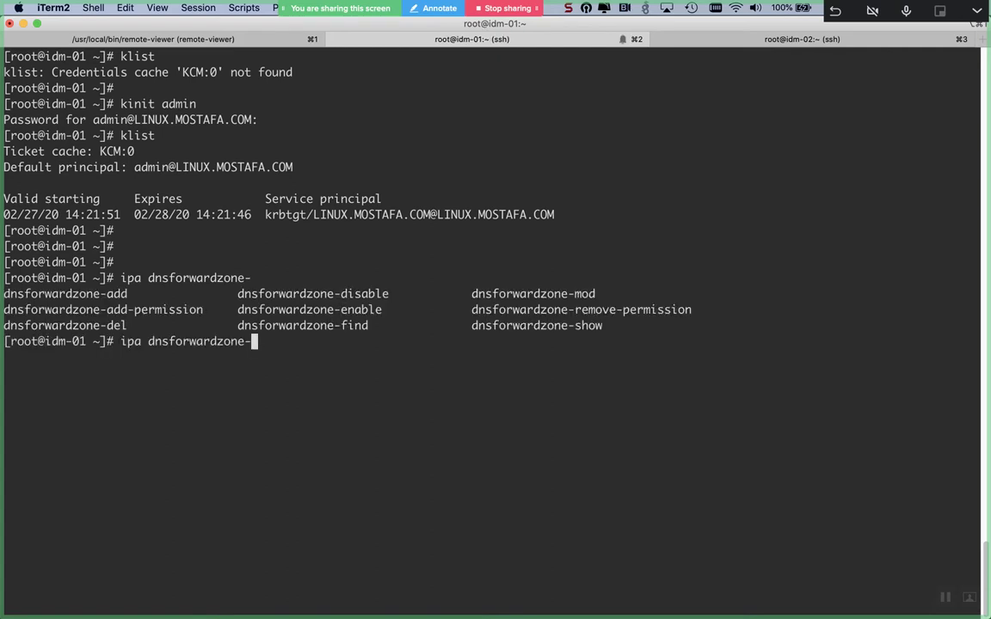
{"action": "type", "text": "add"}
{"action": "key", "text": "Tab"}
{"action": "type", "text": "m"}
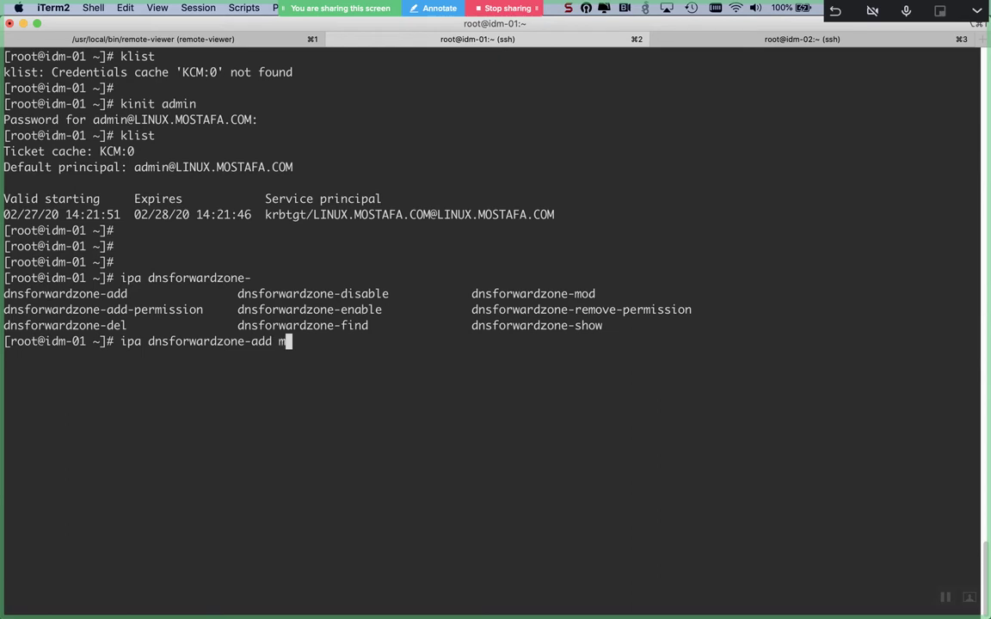
{"action": "type", "text": "ostafa.com --for"}
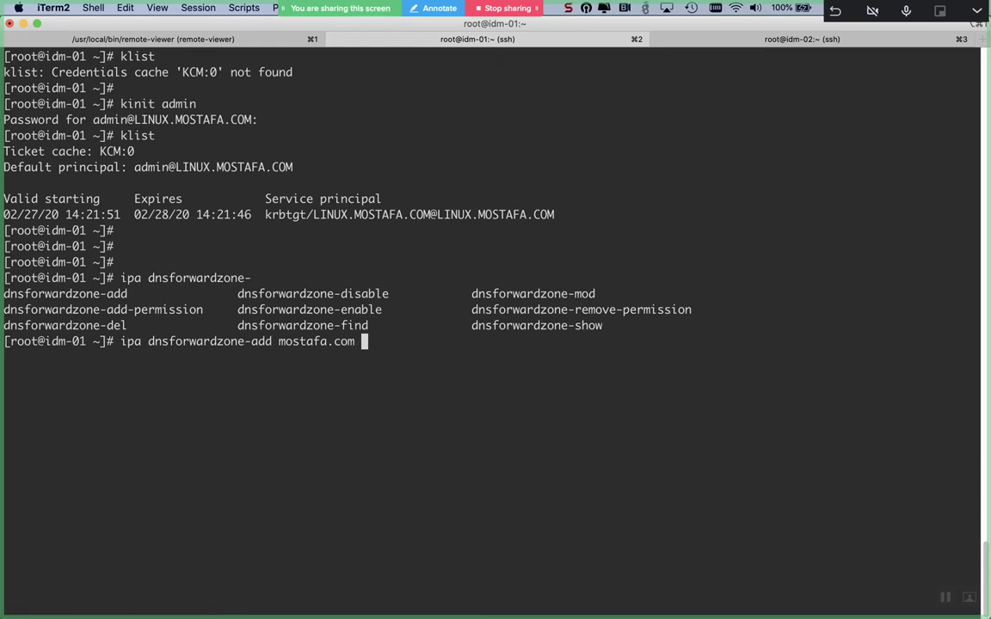
{"action": "type", "text": "warder"}
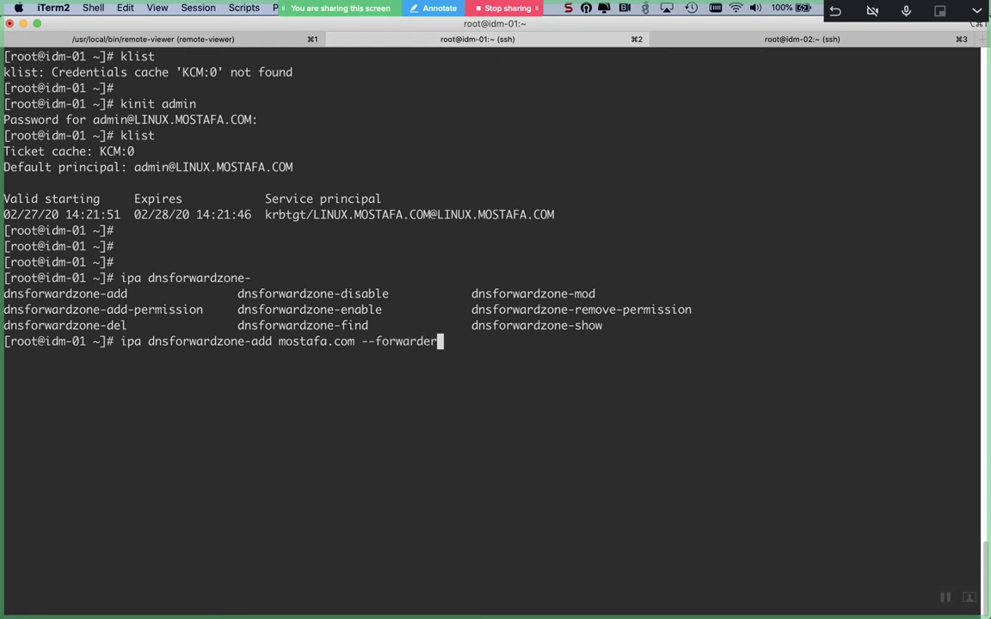
{"action": "type", "text": "="}
{"action": "key", "text": "super+Tab"}
{"action": "key", "text": "super+Tab"}
{"action": "key", "text": "super+Tab"}
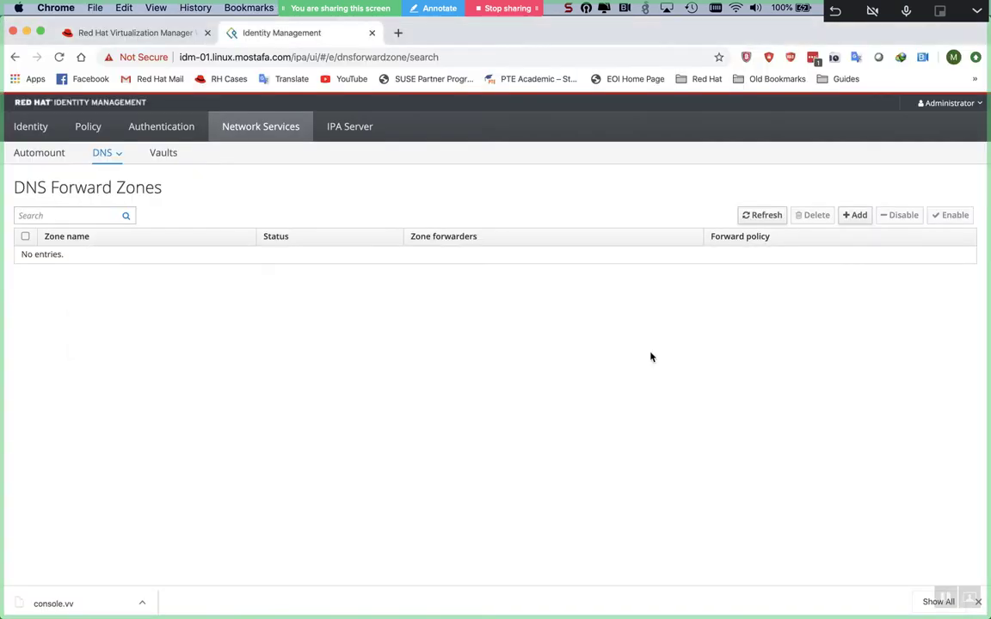
- Check the WINSRV2016 VM's IP in RHV Manager and add '10.44.129.108 --forward-policy=only' to the command
{"action": "key", "text": "ctrl+shift+Tab"}
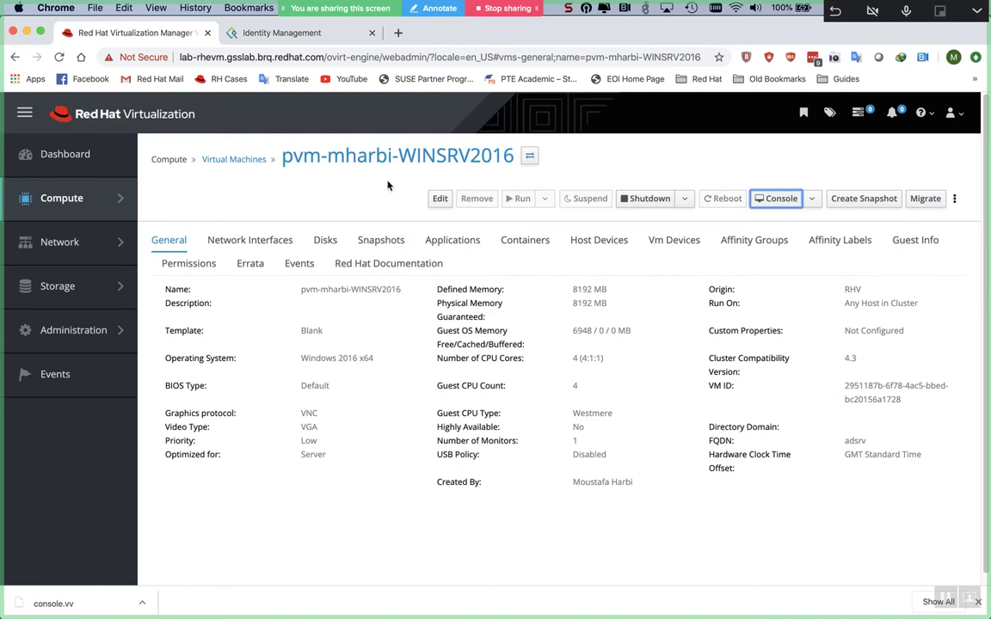
{"action": "left_click", "coordinate": [247, 160]}
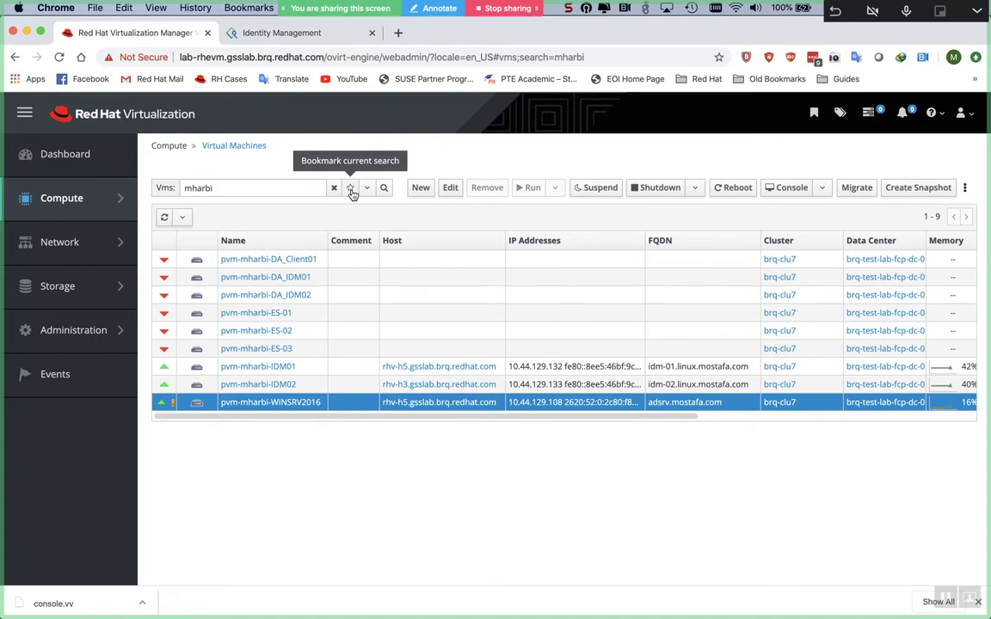
{"action": "key", "text": "super+Tab"}
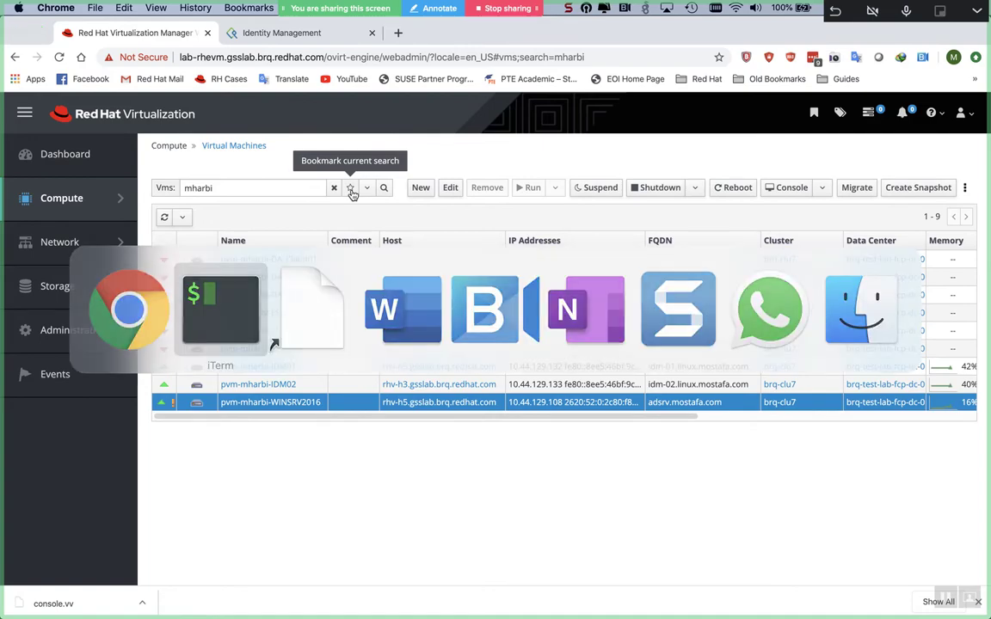
{"action": "type", "text": "10."}
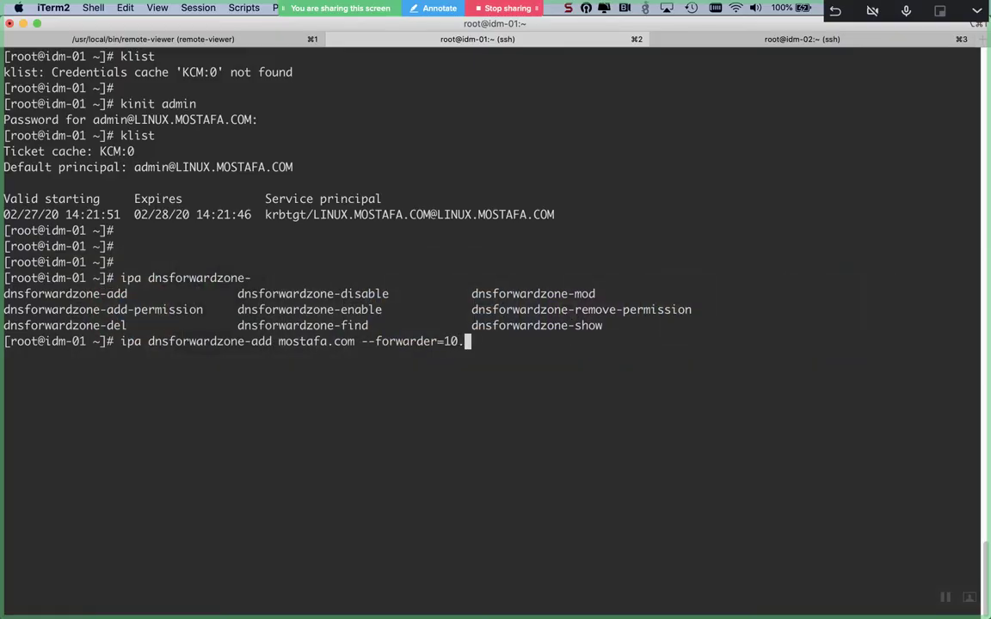
{"action": "type", "text": "44.129.108"}
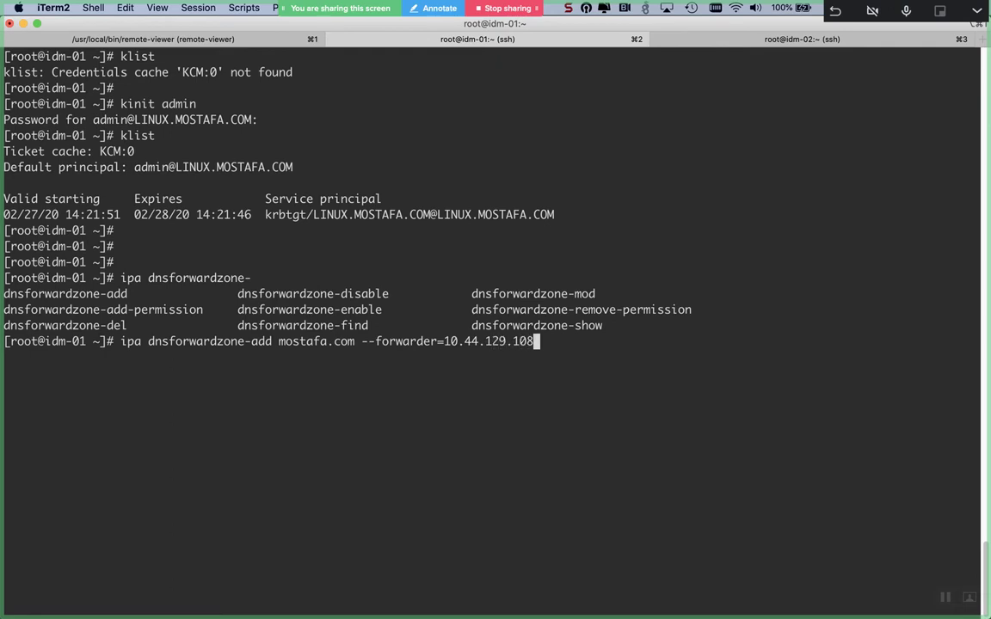
{"action": "type", "text": " --forward-policy"}
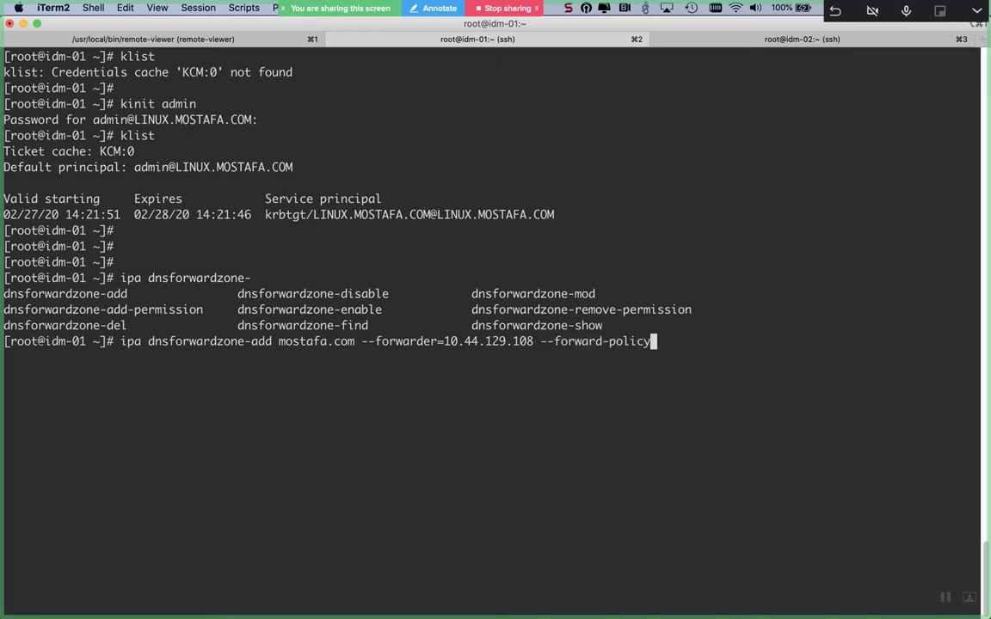
{"action": "type", "text": "=only"}
- Append --skip to the forward-zone command and switch to the browser
{"action": "type", "text": "--skip"}
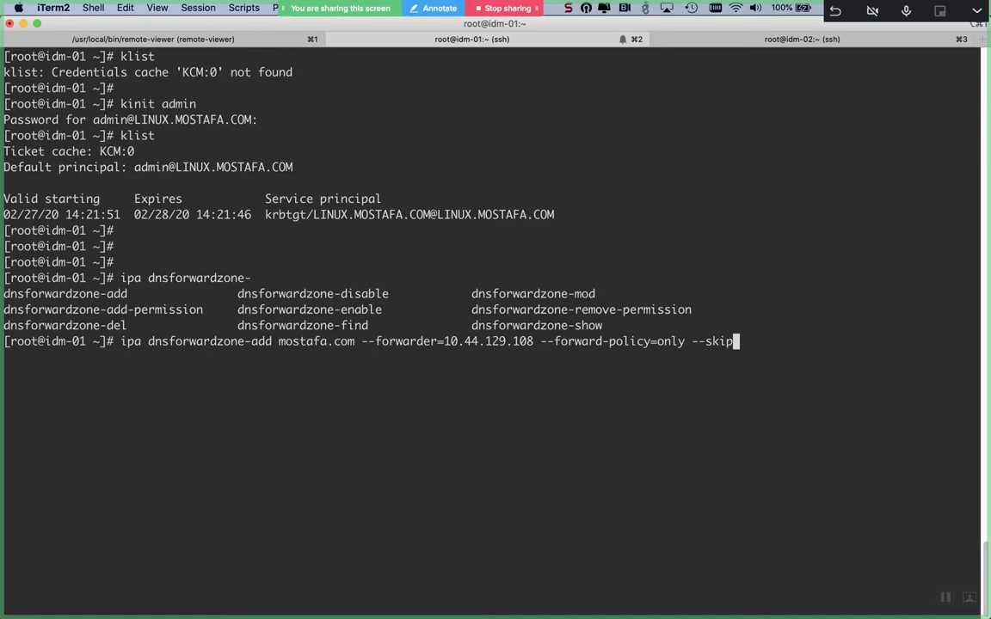
{"action": "key", "text": "super+Tab"}
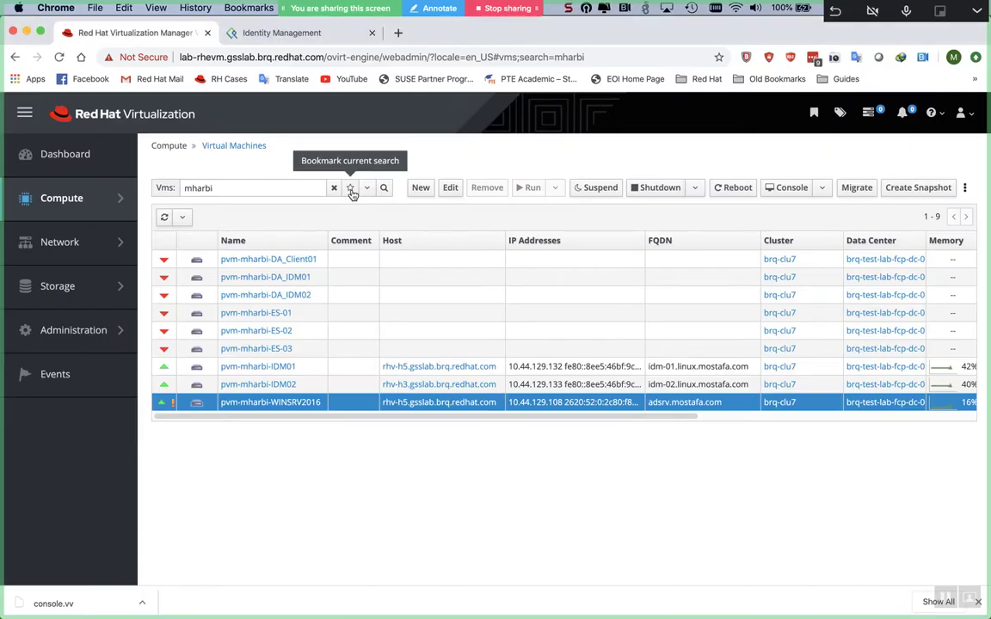
- Glance at Identity Management's Add DNS forward zone form, dismiss it, and return to the terminal
{"action": "key", "text": "ctrl+Tab"}
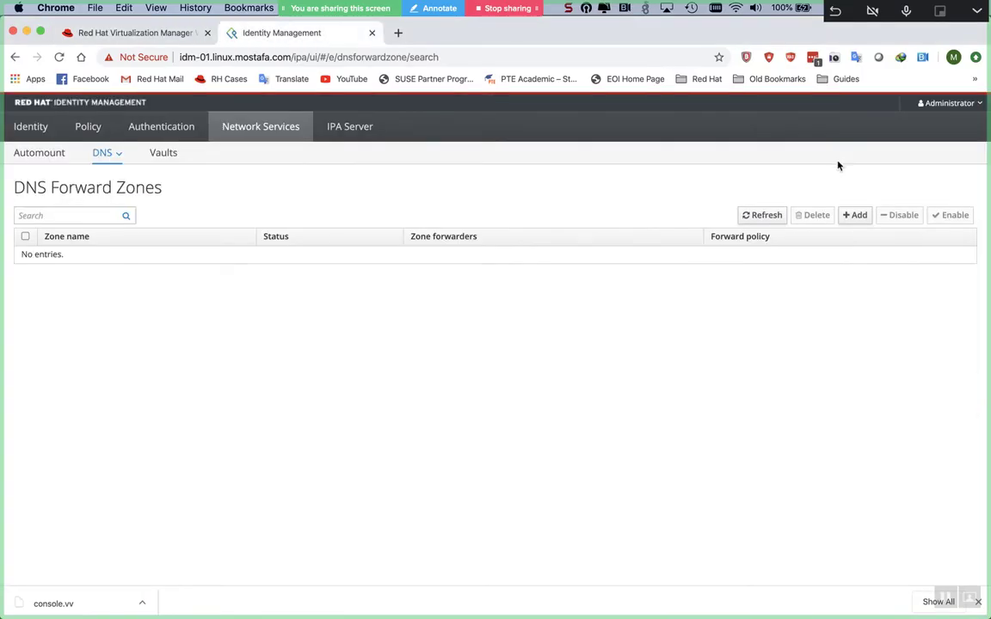
{"action": "left_click", "coordinate": [863, 214]}
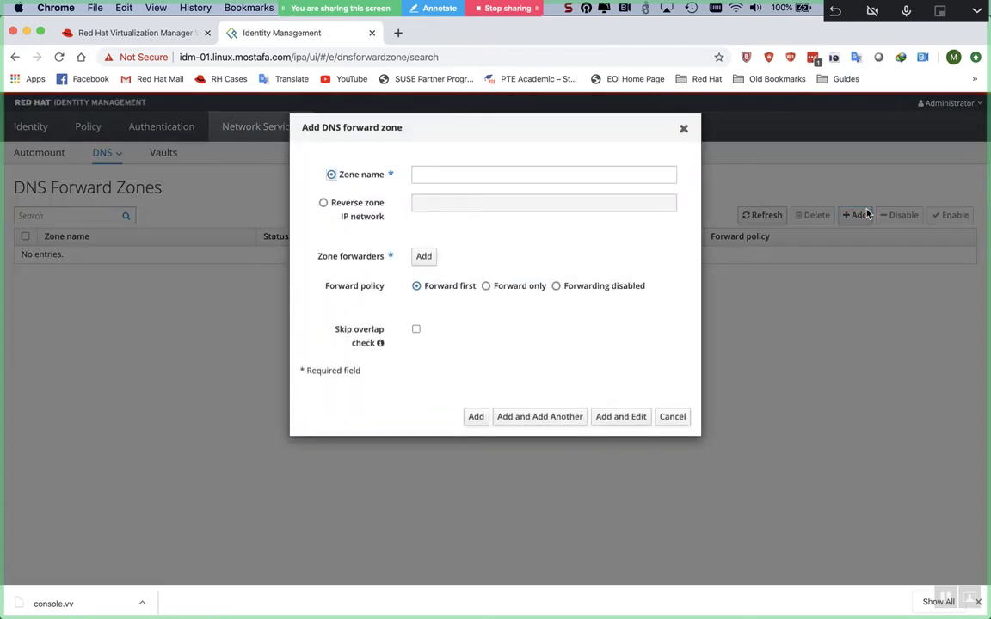
{"action": "key", "text": "Escape"}
{"action": "key", "text": "super+Tab"}
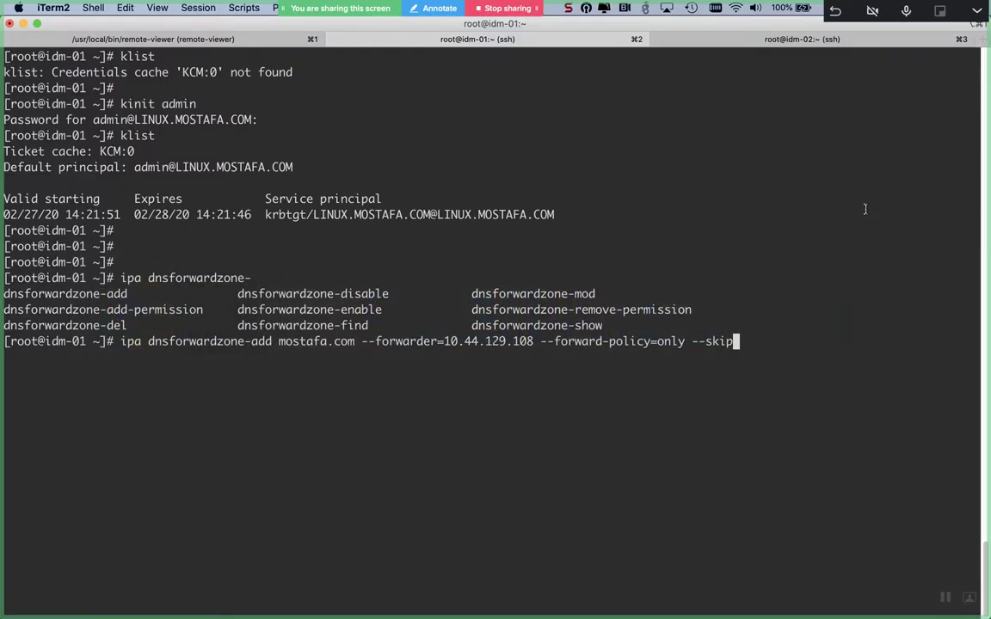
- Run ipa dnsforwardzone-add mostafa.com with --skip-overlap-check, then reload the Forward Zones page
{"action": "type", "text": "-overlap-check"}
{"action": "key", "text": "Return"}
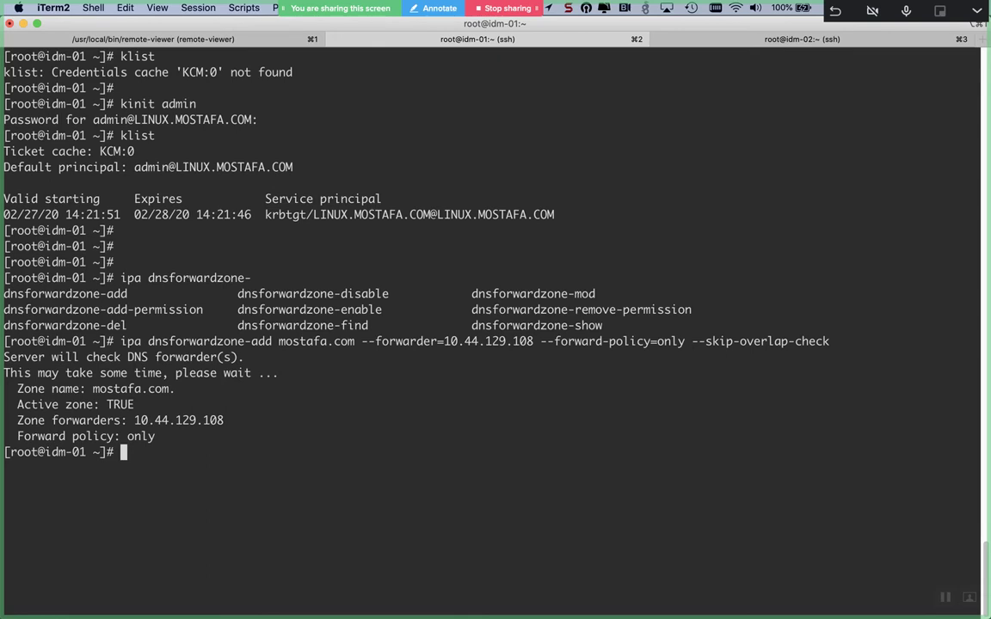
{"action": "key", "text": "super+Tab"}
{"action": "key", "text": "super+r"}
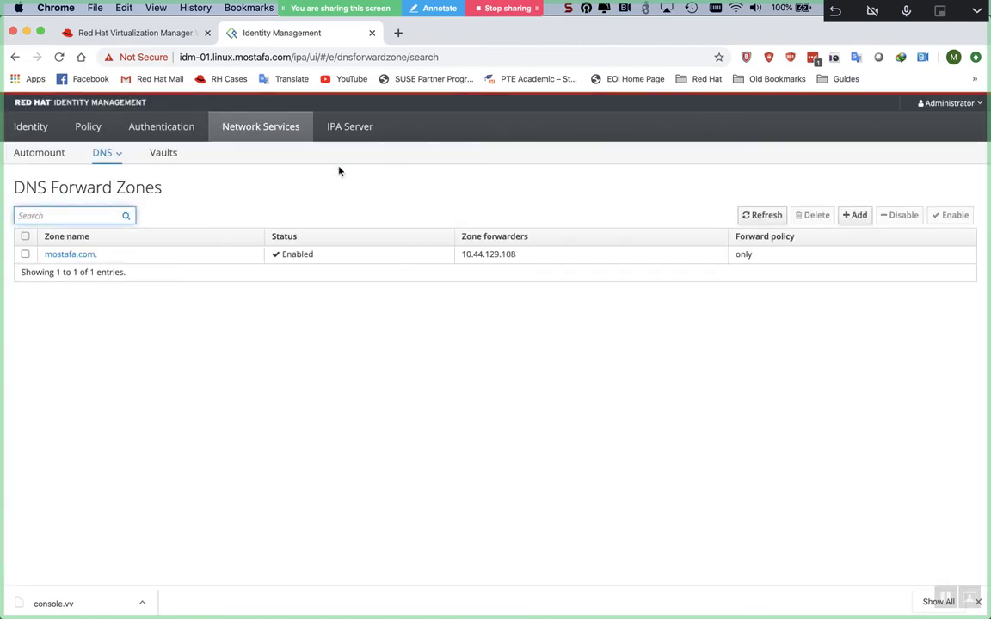
- Inspect the mostafa.com. zone's forwarder 10.44.129.108 and Forward only policy, then head back to Word
{"action": "left_click", "coordinate": [71, 255]}
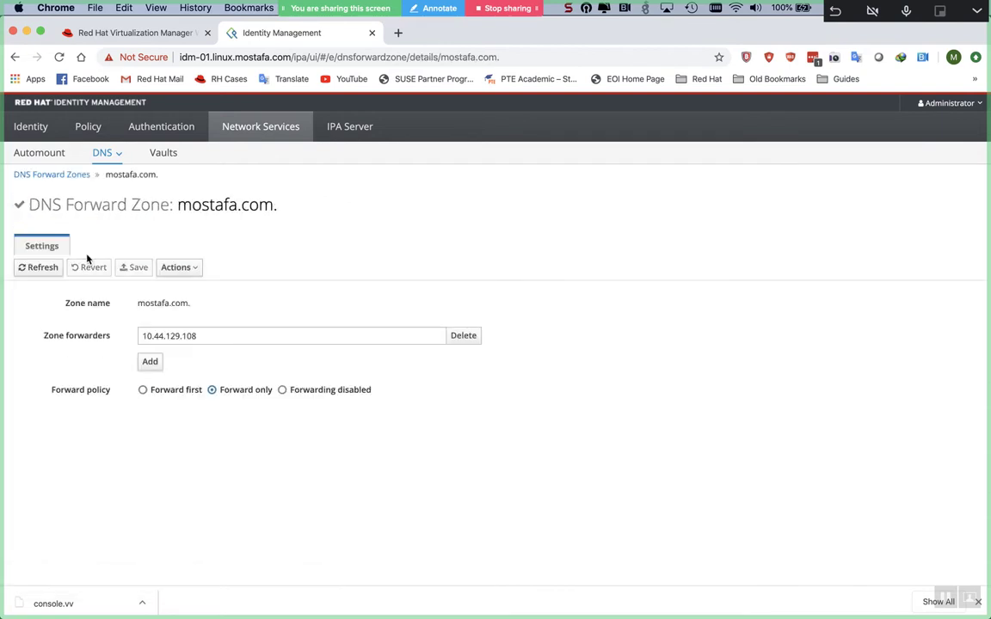
{"action": "triple_click", "coordinate": [177, 299]}
{"action": "left_click", "coordinate": [198, 306]}
{"action": "double_click", "coordinate": [204, 336]}
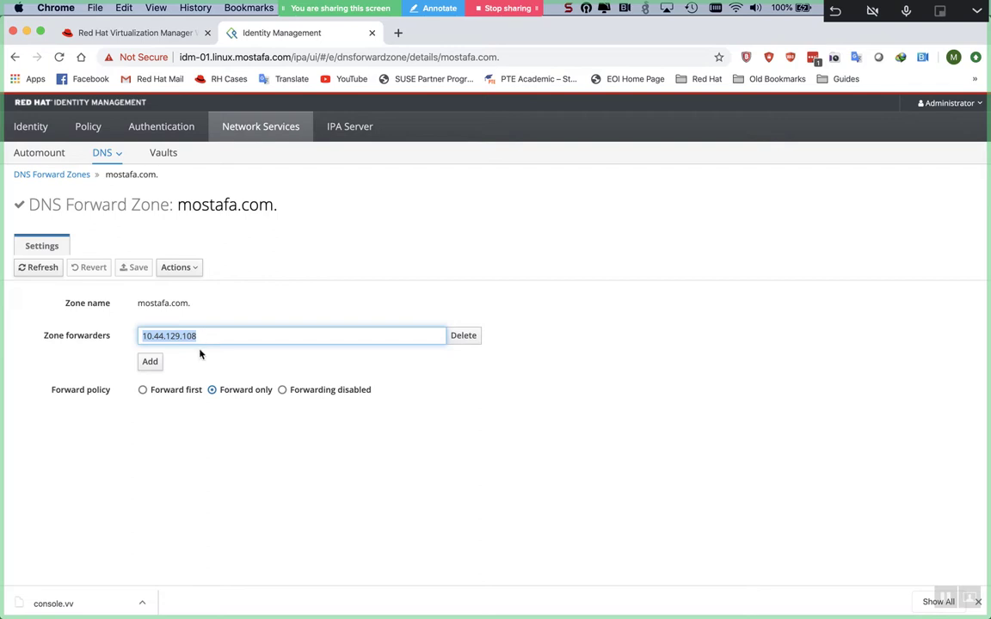
{"action": "left_click", "coordinate": [213, 391]}
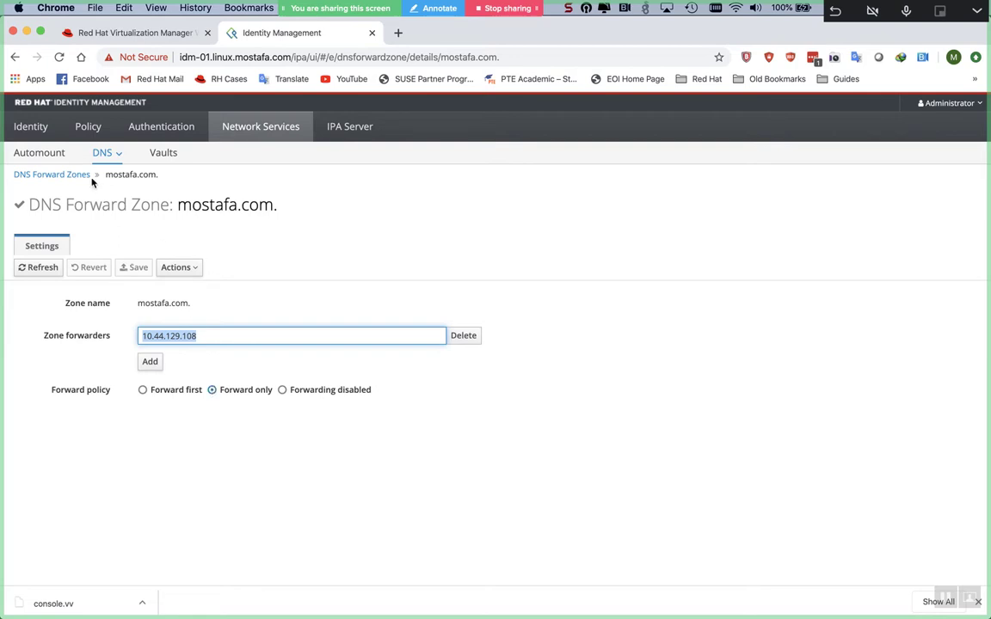
{"action": "left_click", "coordinate": [52, 175]}
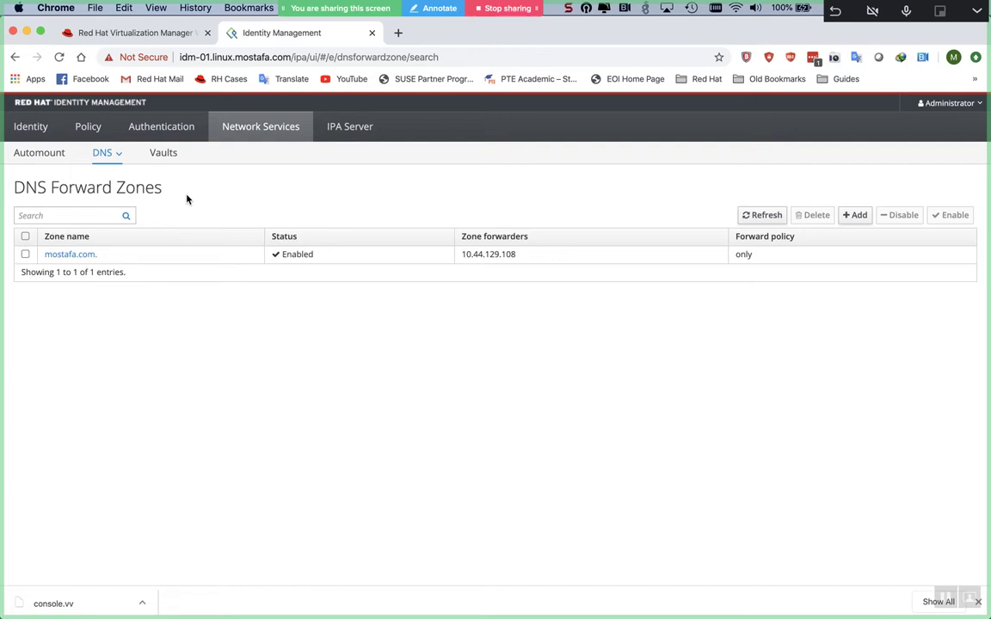
{"action": "key", "text": "super+Tab"}
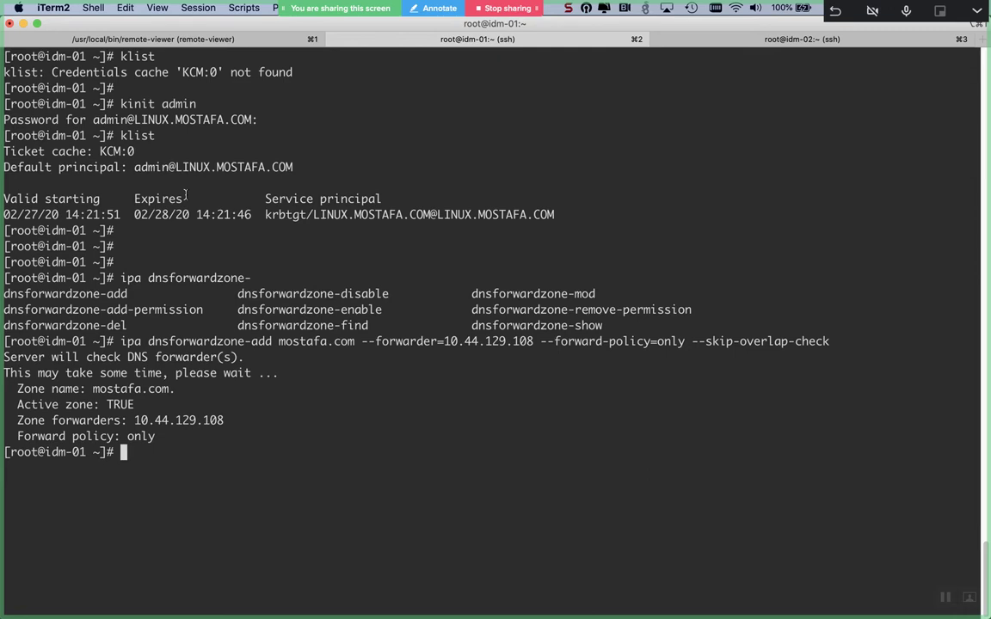
{"action": "key", "text": "super+Tab"}
{"action": "key", "text": "super+Tab"}
{"action": "key", "text": "super+Tab"}
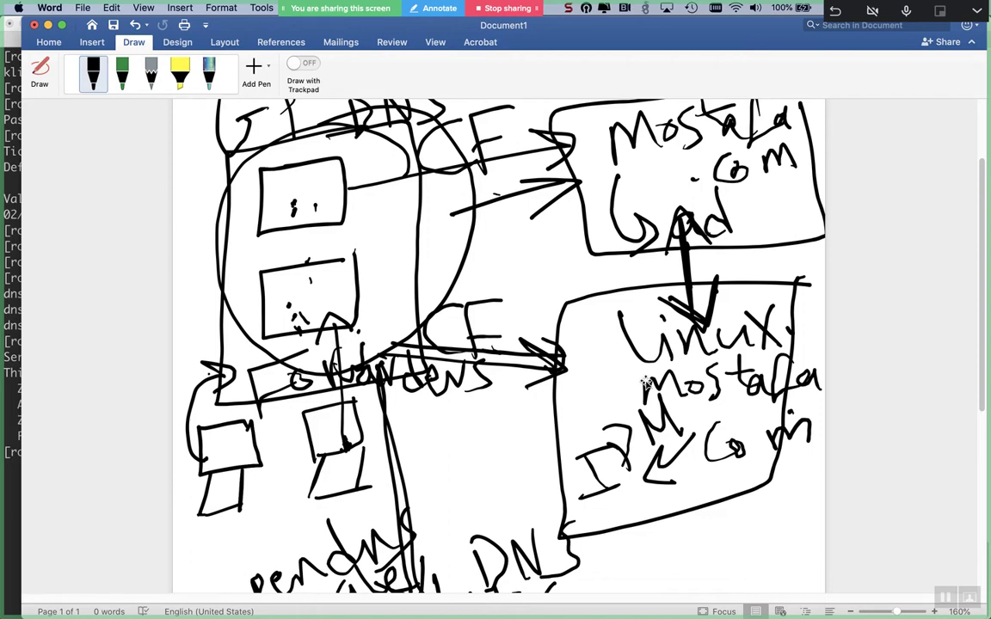
- In /etc/named.conf on idm-01, change dnssec-validation from yes to no and save with vim
{"action": "key", "text": "super+Tab"}
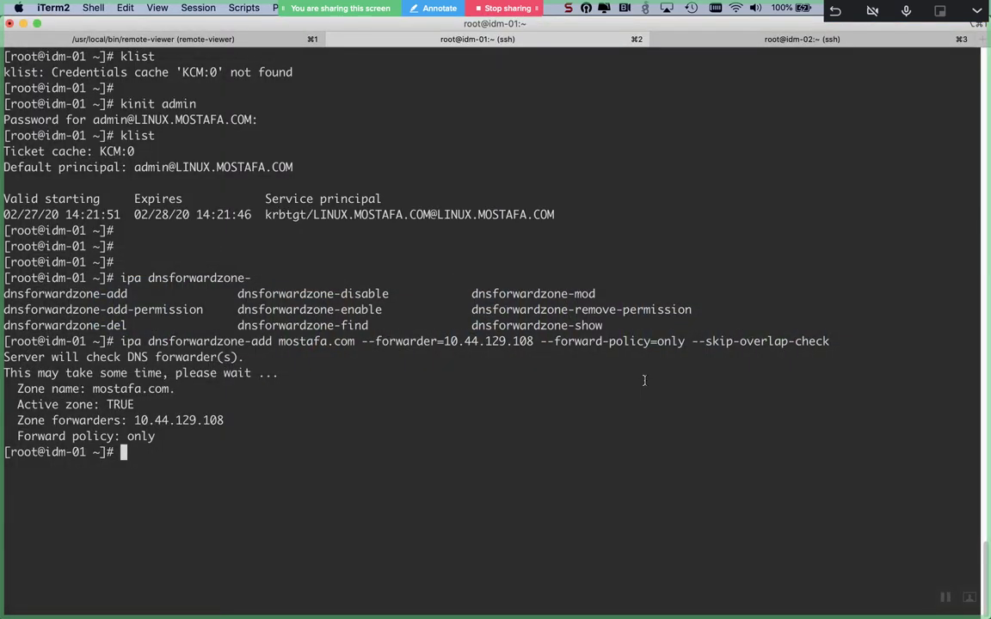
{"action": "key", "text": "Return"}
{"action": "key", "text": "Return"}
{"action": "type", "text": "vim "}
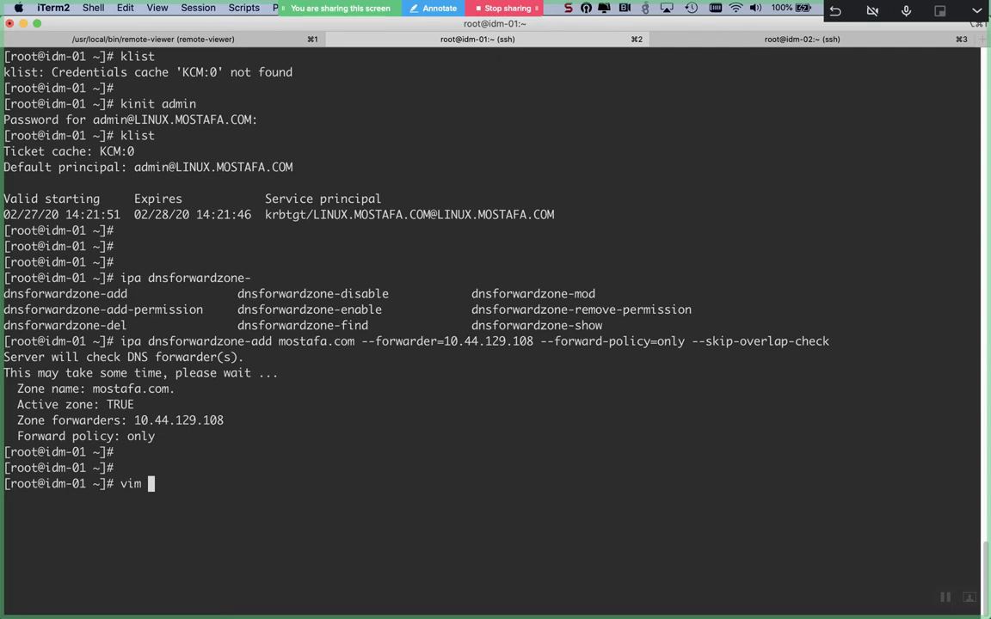
{"action": "type", "text": "/etc/named"}
{"action": "key", "text": "Tab"}
{"action": "key", "text": "Tab"}
{"action": "type", "text": ".conf"}
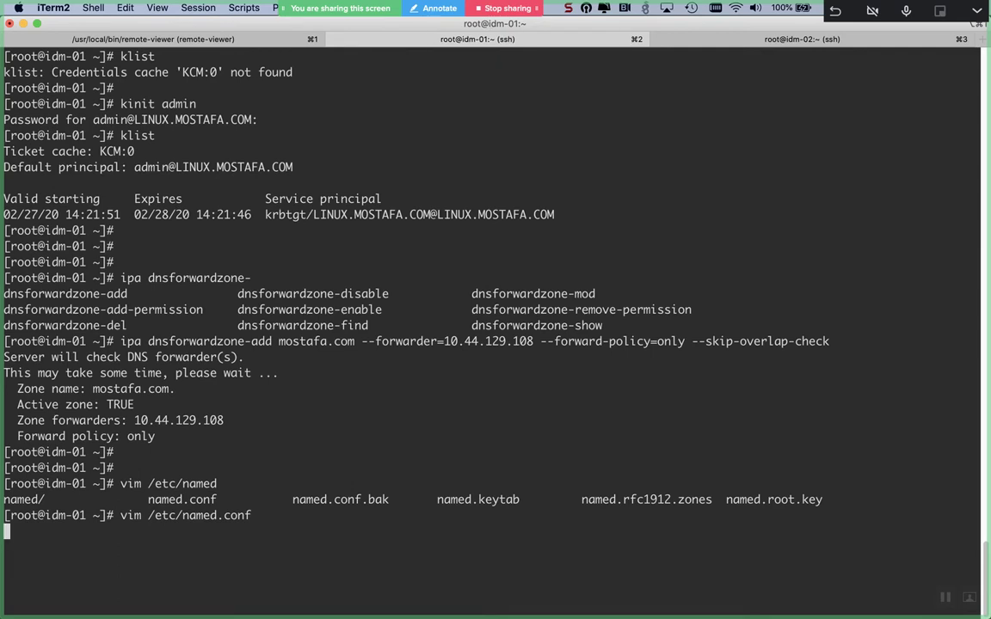
{"action": "key", "text": "Return"}
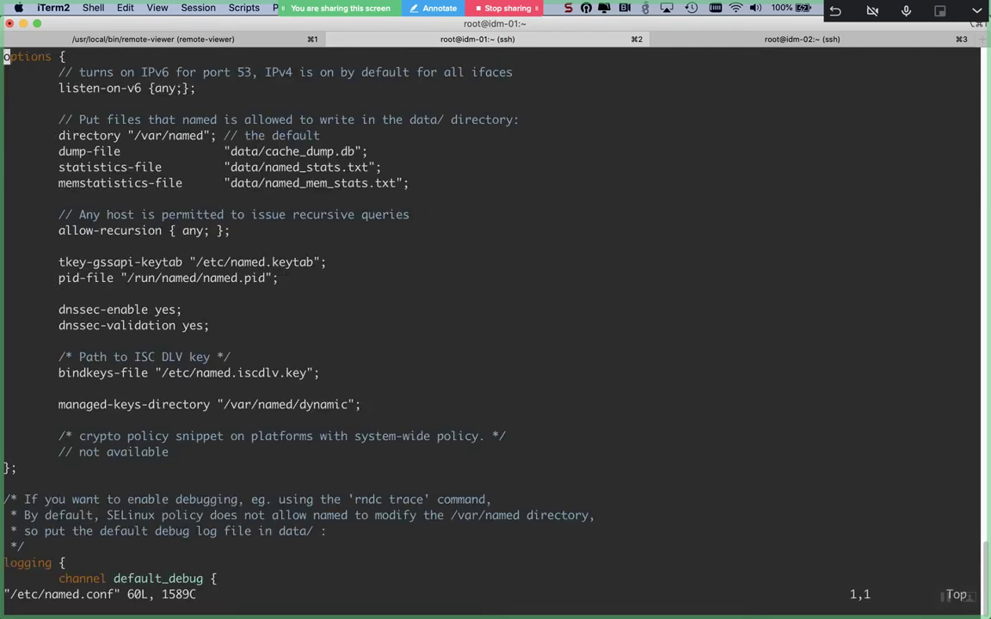
{"action": "key", "text": "Down"}
{"action": "key", "text": "Down"}
{"action": "key", "text": "Down"}
{"action": "key", "text": "Down"}
{"action": "key", "text": "Down"}
{"action": "key", "text": "Down"}
{"action": "key", "text": "Down"}
{"action": "key", "text": "Down"}
{"action": "key", "text": "Down"}
{"action": "key", "text": "Down"}
{"action": "key", "text": "Down"}
{"action": "key", "text": "Down"}
{"action": "key", "text": "Down"}
{"action": "key", "text": "Down"}
{"action": "key", "text": "Down"}
{"action": "key", "text": "Down"}
{"action": "key", "text": "Down"}
{"action": "key", "text": "w"}
{"action": "key", "text": "w"}
{"action": "key", "text": "w"}
{"action": "key", "text": "w"}
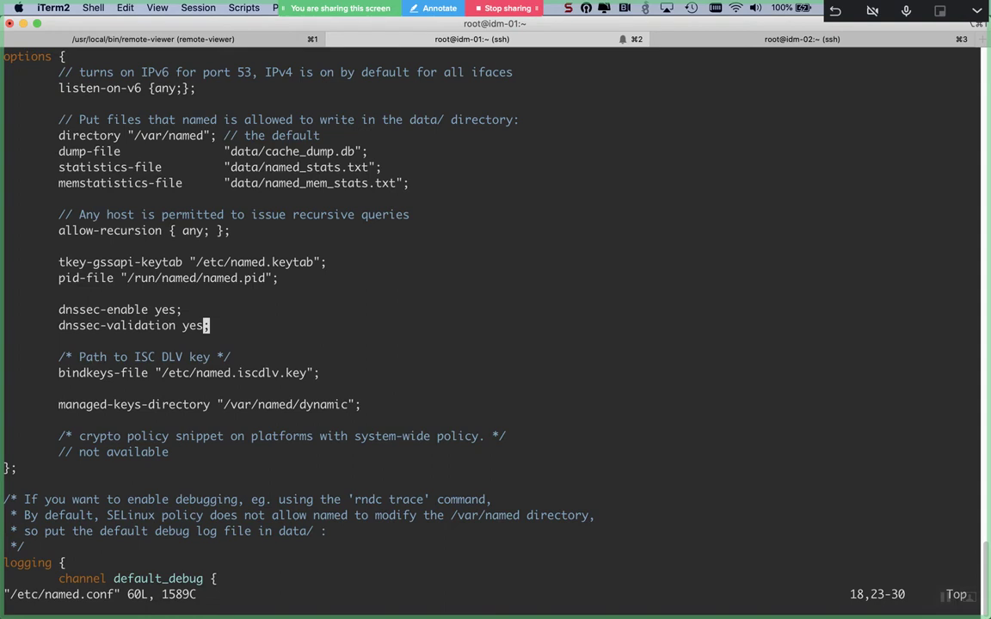
{"action": "key", "text": "i"}
{"action": "key", "text": "BackSpace"}
{"action": "key", "text": "BackSpace"}
{"action": "key", "text": "BackSpace"}
{"action": "type", "text": "no"}
{"action": "key", "text": "Escape"}
{"action": "type", "text": ":wq"}
{"action": "key", "text": "Return"}
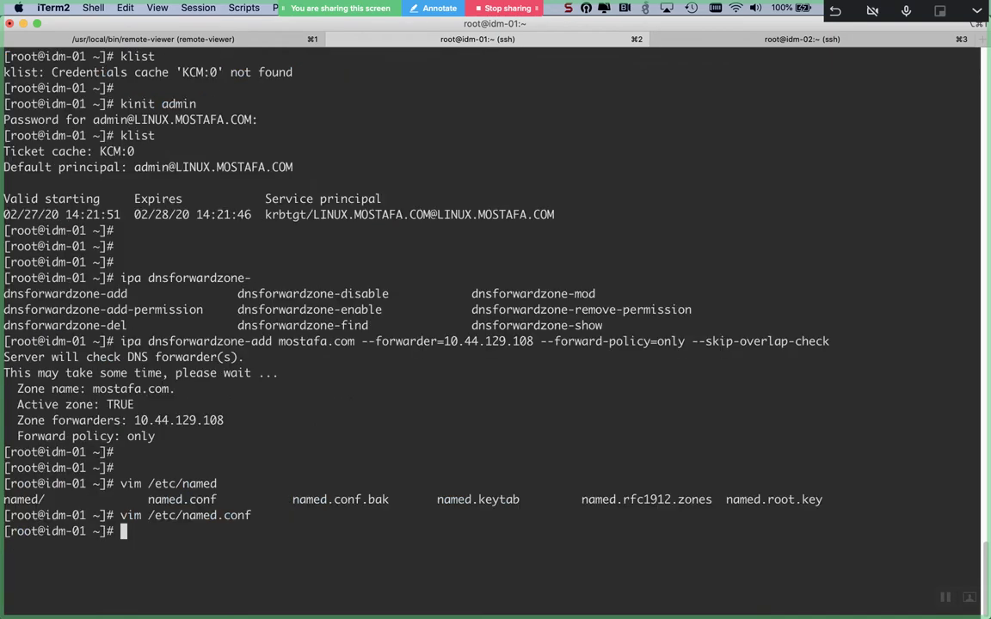
- Restart named-pkcs11.service with systemctl
{"action": "type", "text": "systemctl restart na"}
{"action": "key", "text": "Tab"}
{"action": "type", "text": "-pk"}
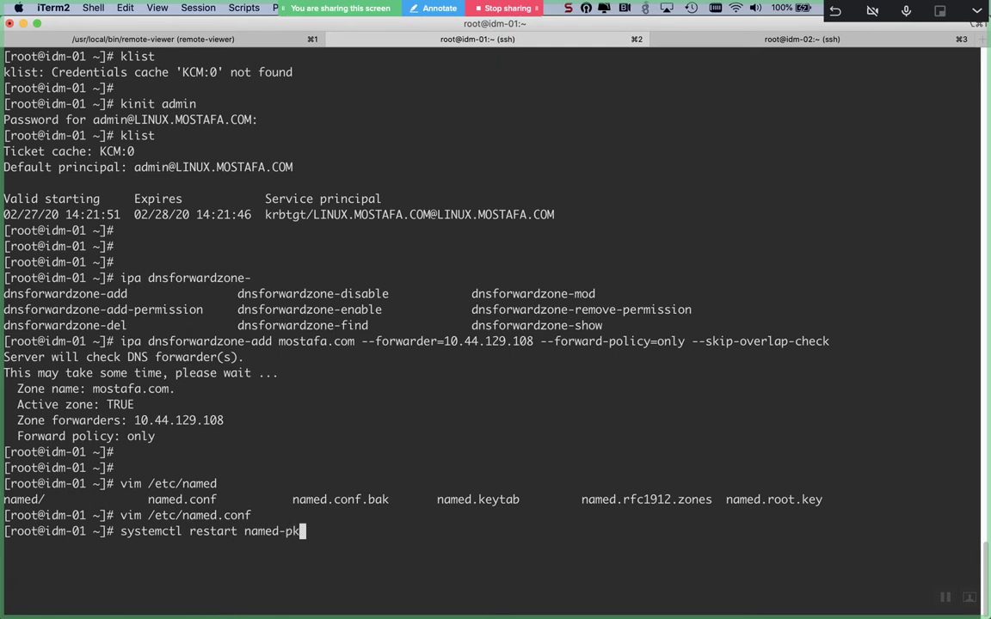
{"action": "key", "text": "Tab"}
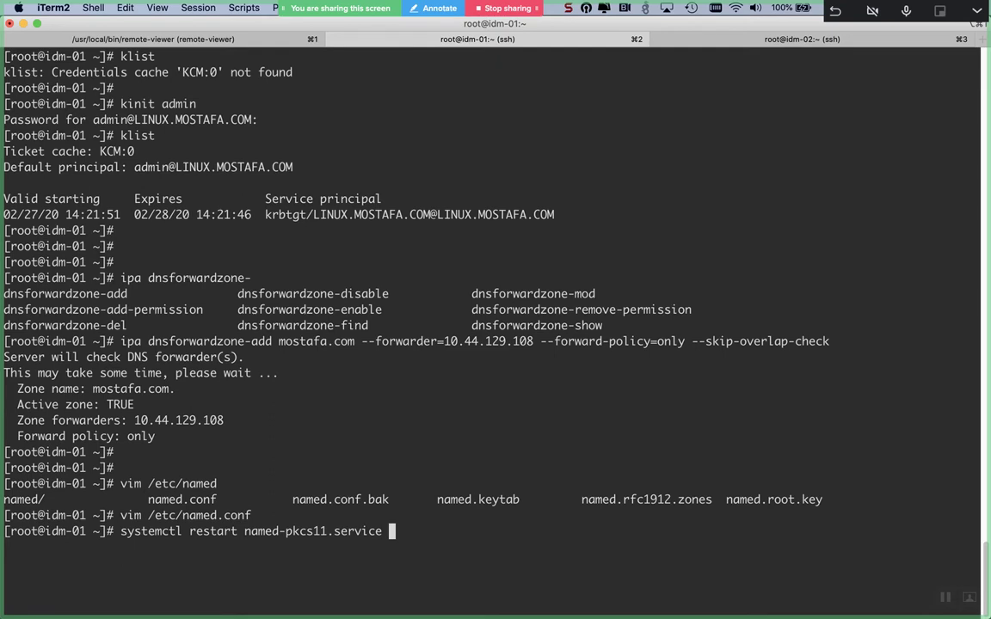
{"action": "key", "text": "Return"}
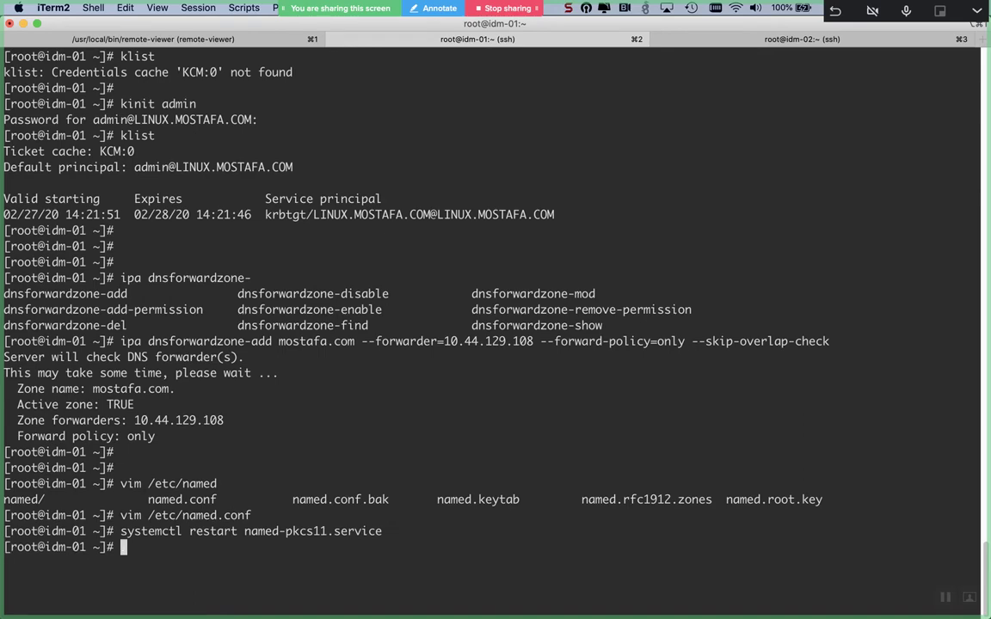
- In the idm-02 session, rerun the ssh connection to 10.44.129.133
{"action": "left_click", "coordinate": [755, 46]}
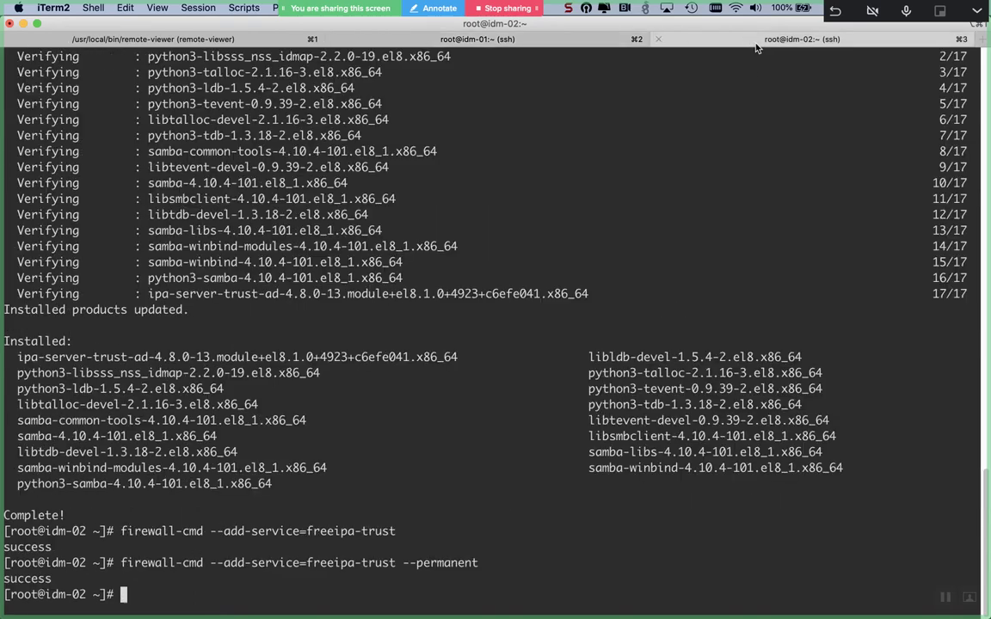
{"action": "type", "text": "i"}
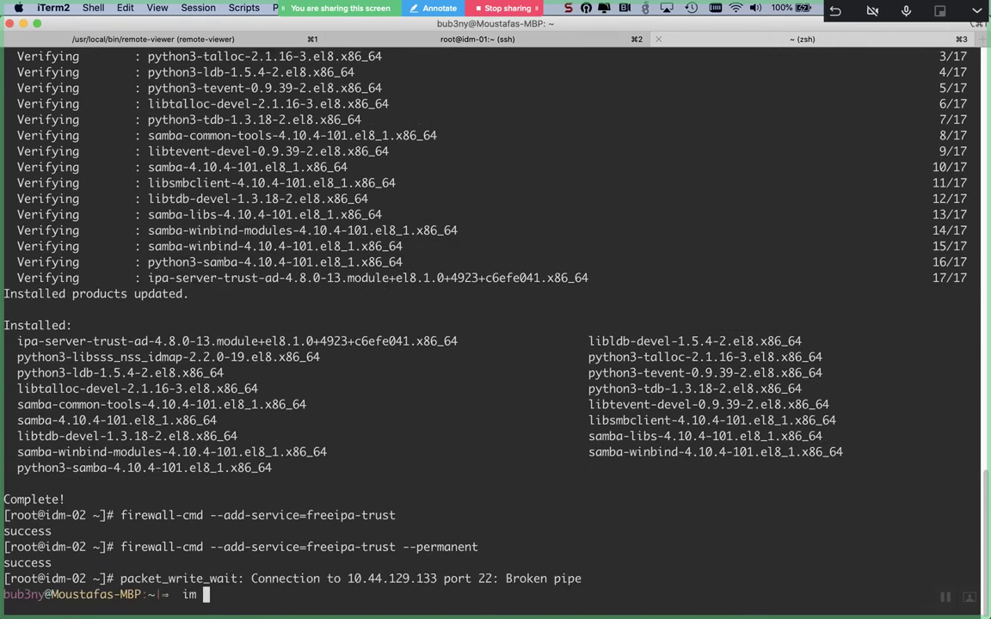
{"action": "key", "text": "BackSpace"}
{"action": "key", "text": "Up"}
{"action": "key", "text": "Return"}
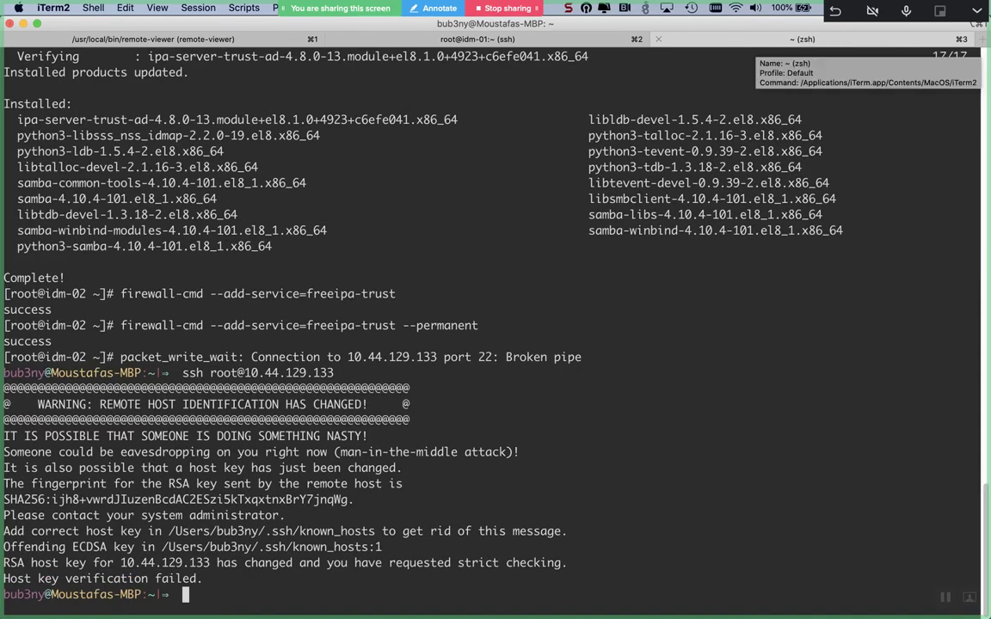
- Delete .ssh/known_hosts, retry ssh to 10.44.129.133 and accept the new host key with yes
{"action": "type", "text": "rm .ssh/kn"}
{"action": "key", "text": "Tab"}
{"action": "key", "text": "Return"}
{"action": "key", "text": "Up"}
{"action": "key", "text": "Up"}
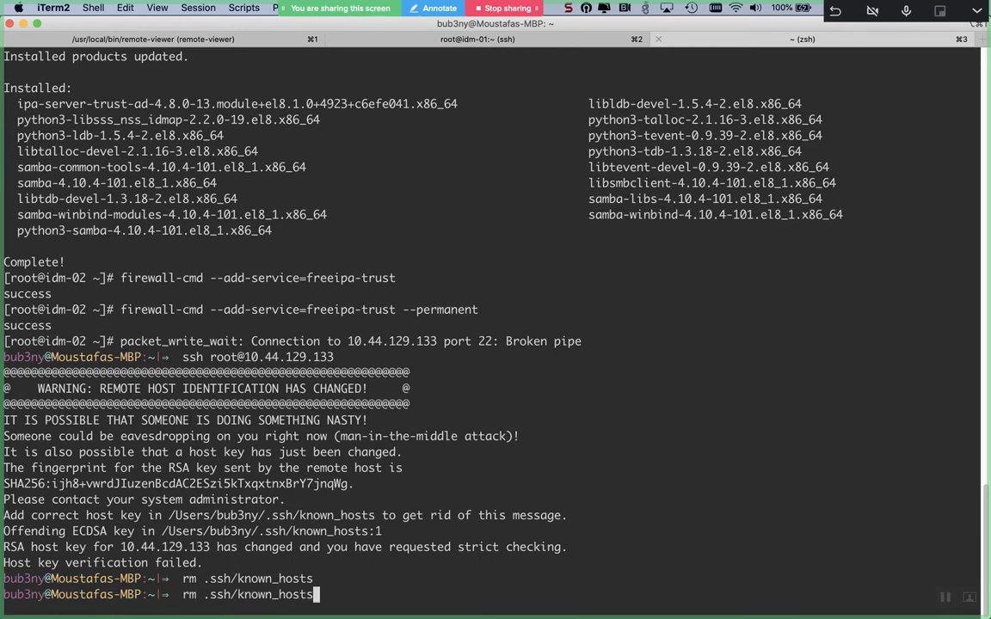
{"action": "key", "text": "Return"}
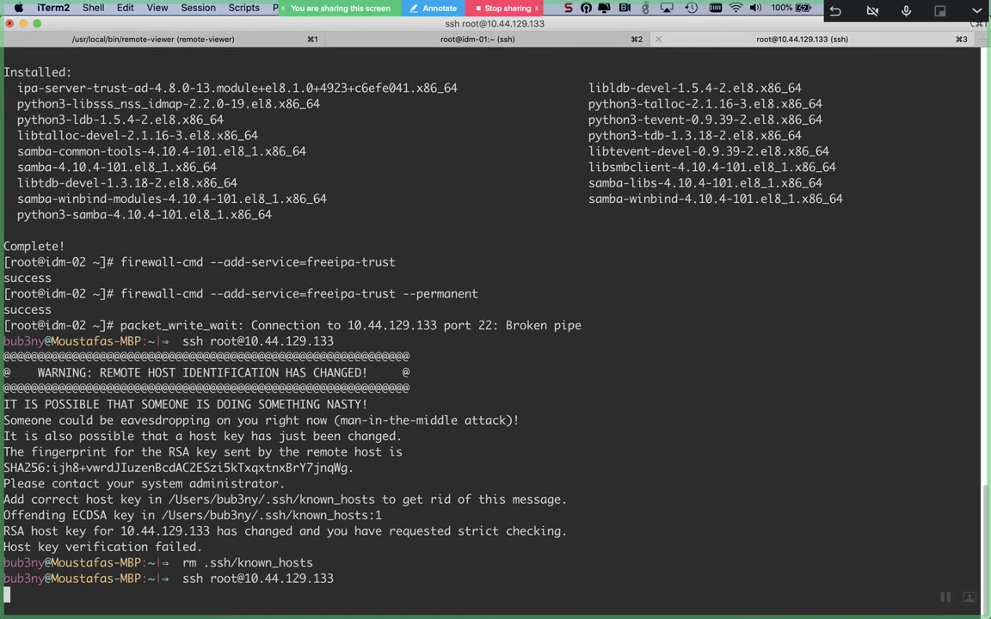
{"action": "type", "text": "yes"}
{"action": "key", "text": "Return"}
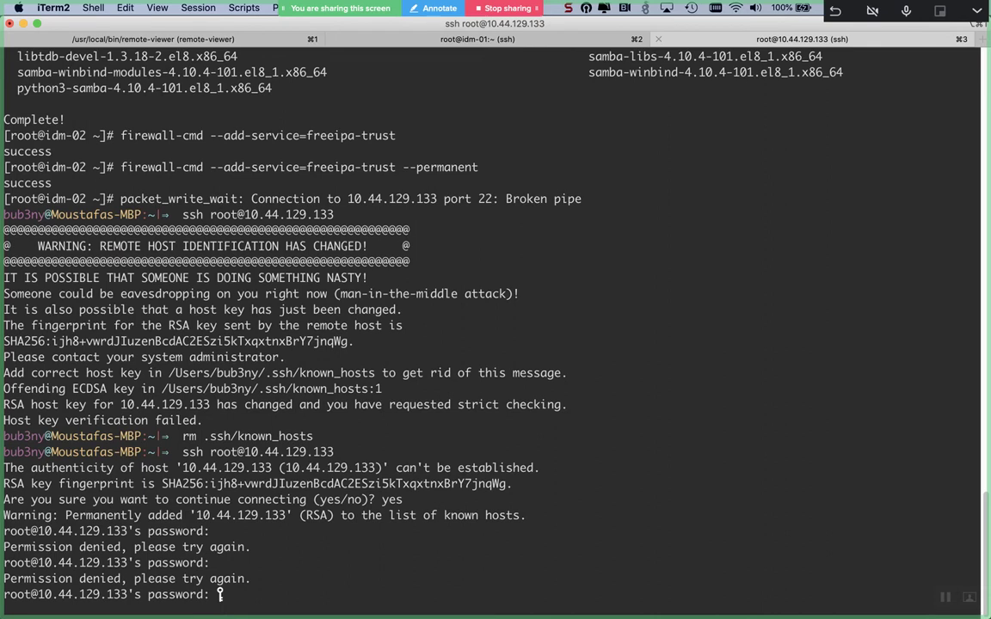
- Retry the root login, abort the failing password prompt, and bring Chrome forward
{"action": "key", "text": "ctrl+c"}
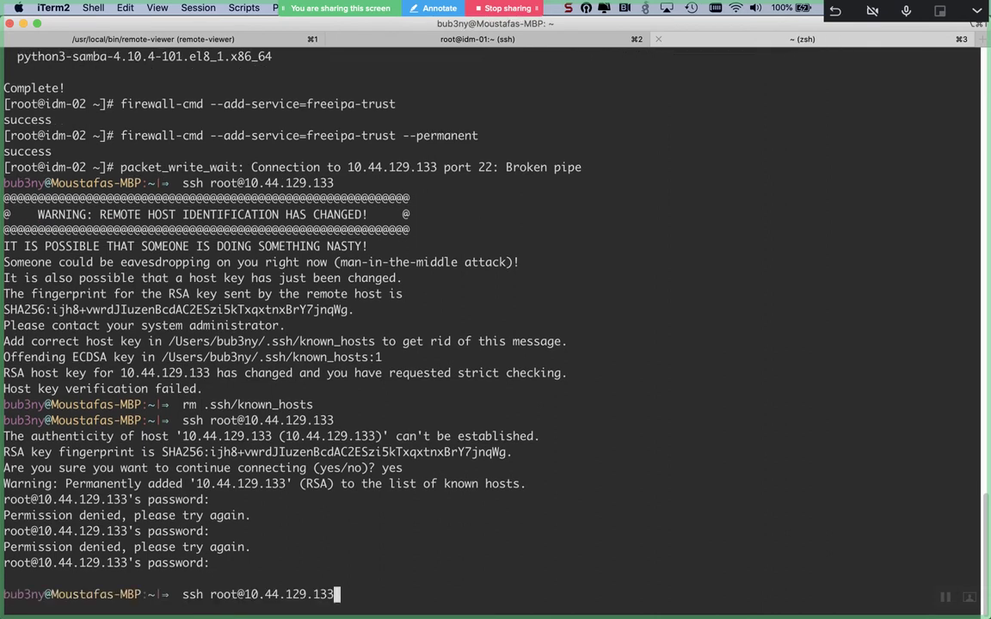
{"action": "key", "text": "Up"}
{"action": "key", "text": "Return"}
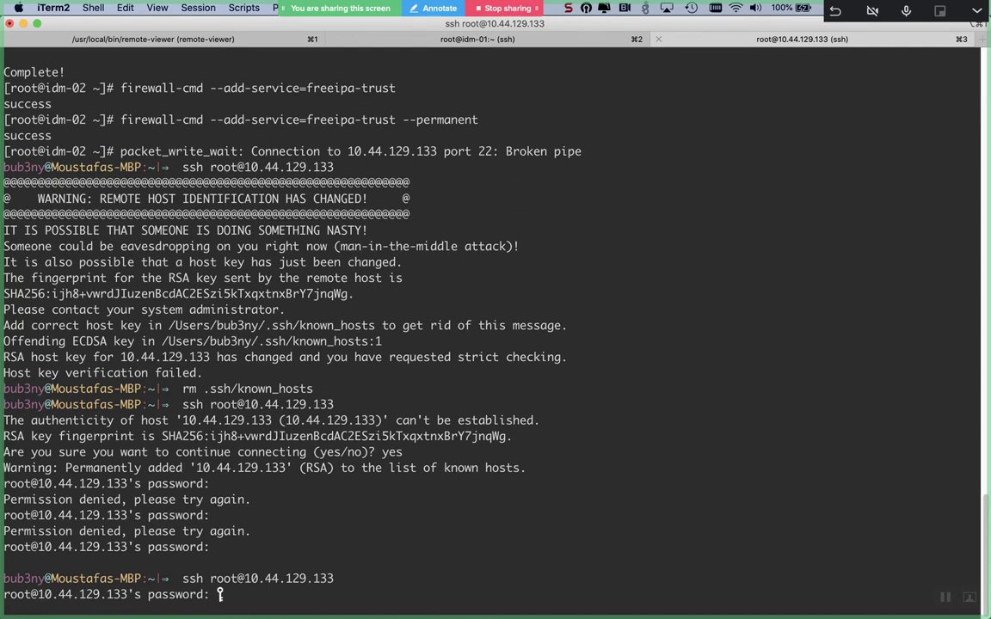
{"action": "key", "text": "Return"}
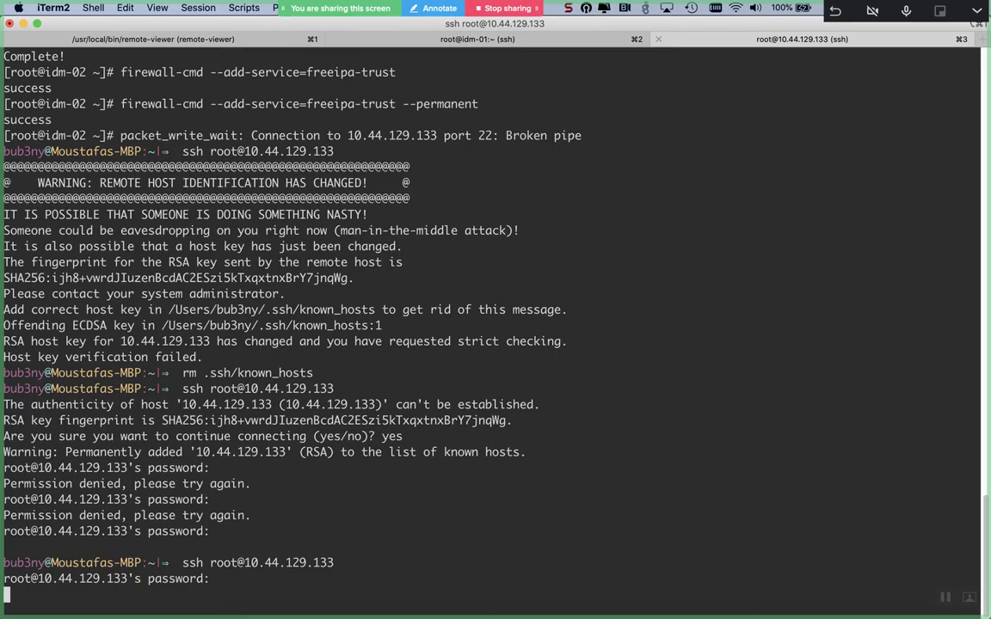
{"action": "key", "text": "super+Tab"}
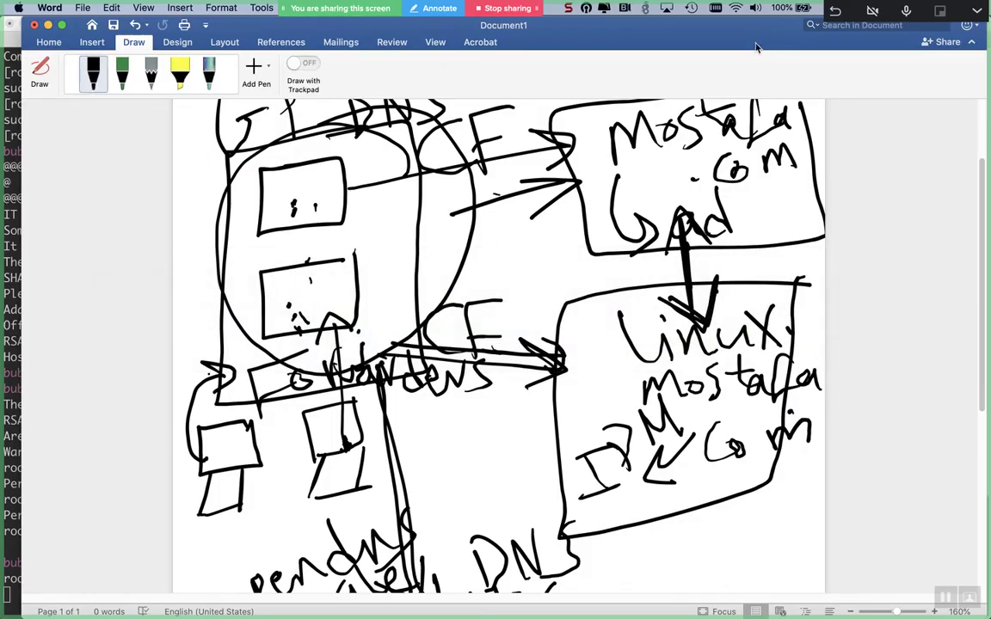
{"action": "key", "text": "super+Tab"}
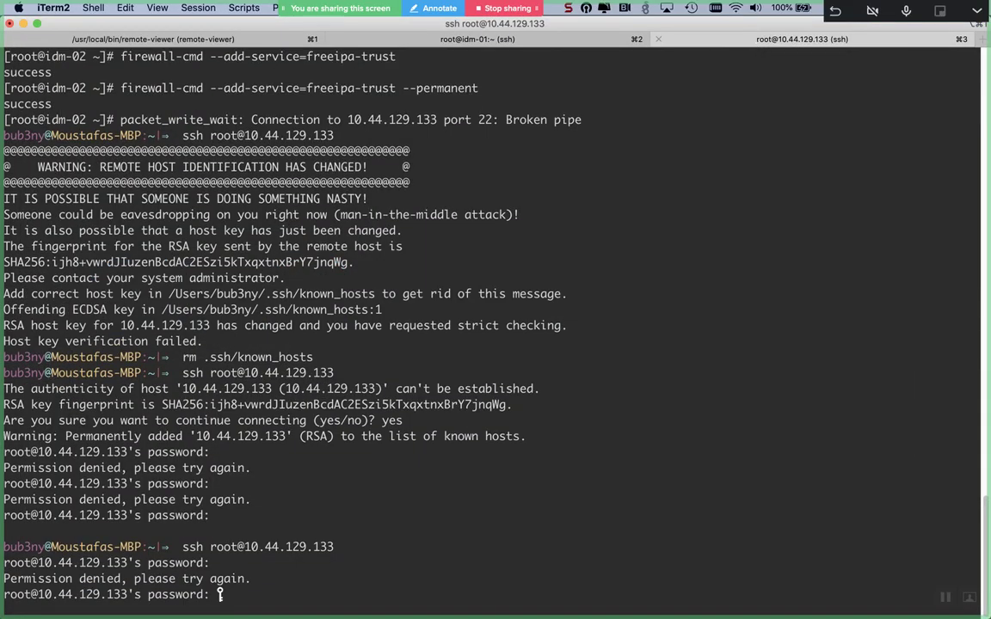
{"action": "key", "text": "Return"}
{"action": "key", "text": "ctrl+c"}
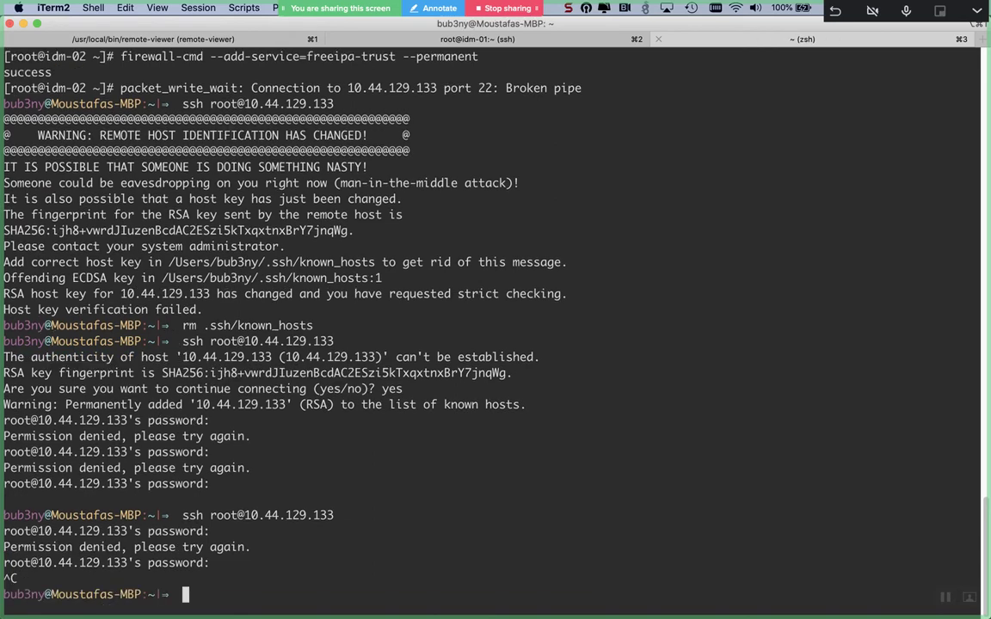
{"action": "key", "text": "super+Tab"}
{"action": "key", "text": "super+Tab"}
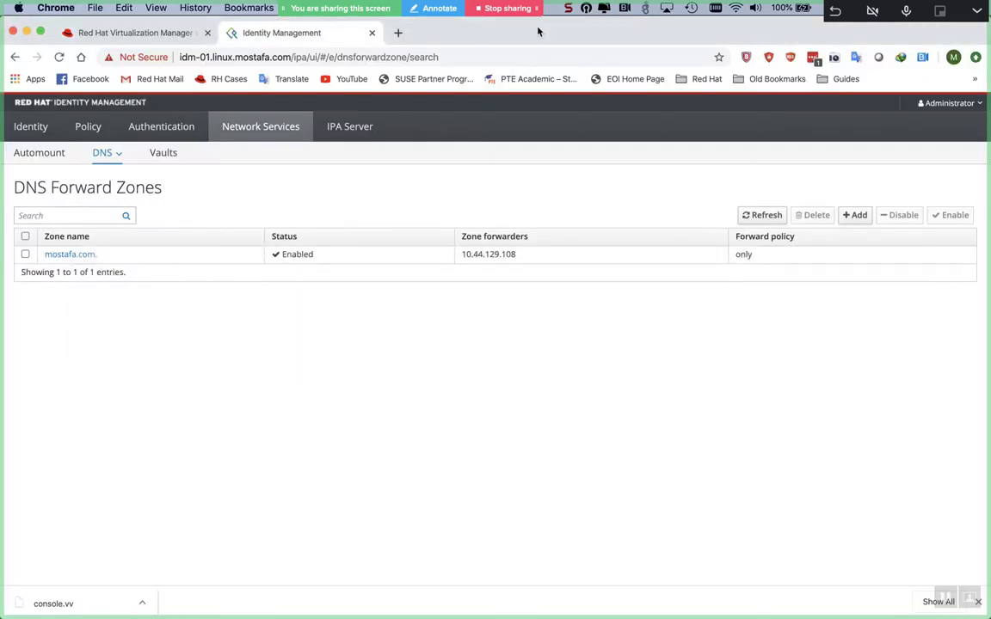
- Reboot the pvm-mharbi-IDM02 virtual machine in Red Hat Virtualization Manager and confirm with OK
{"action": "left_click", "coordinate": [172, 33]}
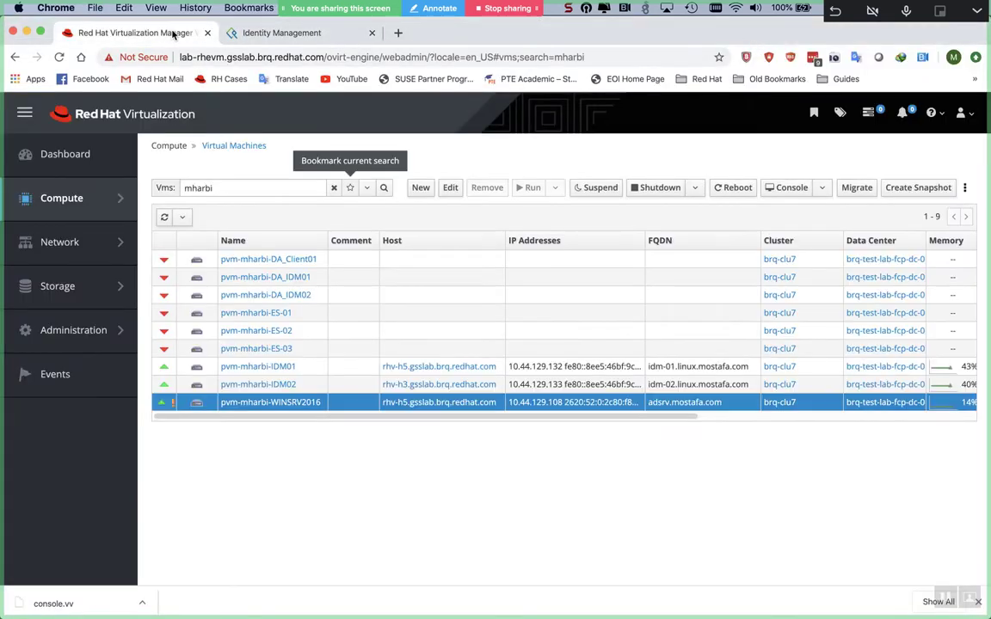
{"action": "left_click", "coordinate": [341, 384]}
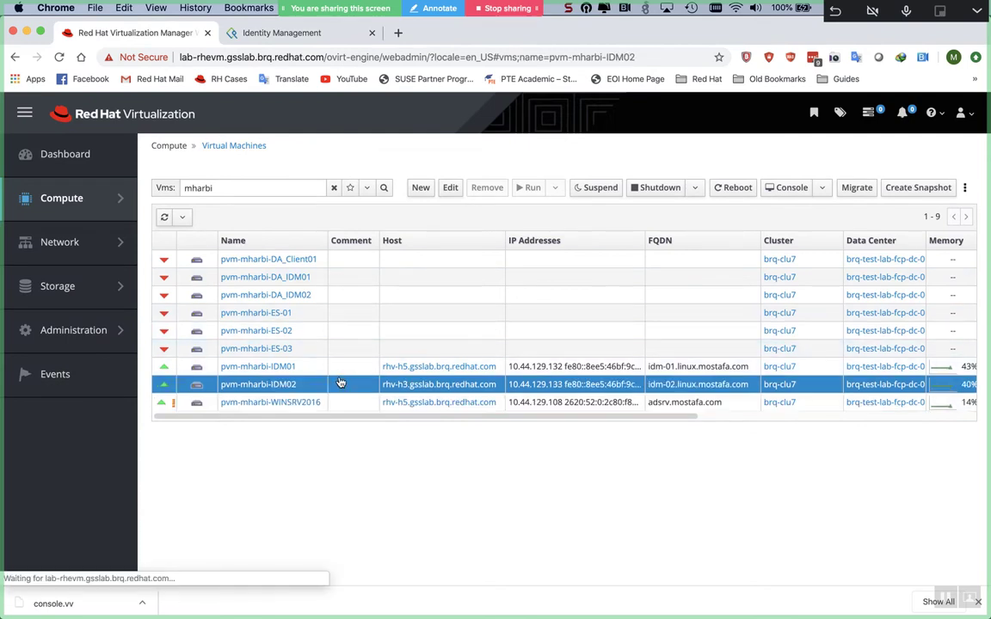
{"action": "left_click", "coordinate": [697, 188]}
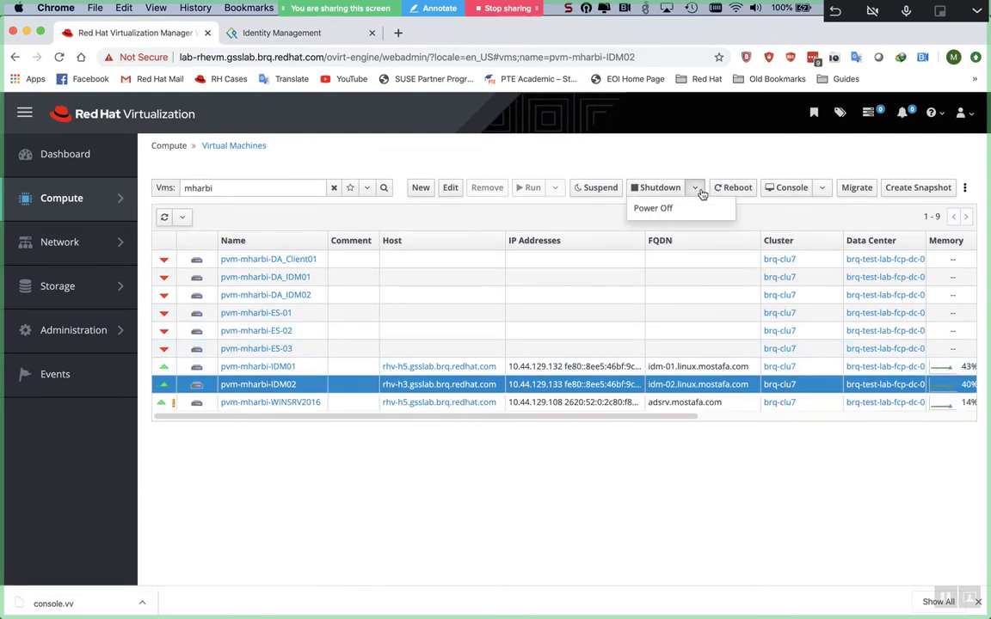
{"action": "left_click", "coordinate": [699, 190]}
{"action": "left_click", "coordinate": [733, 188]}
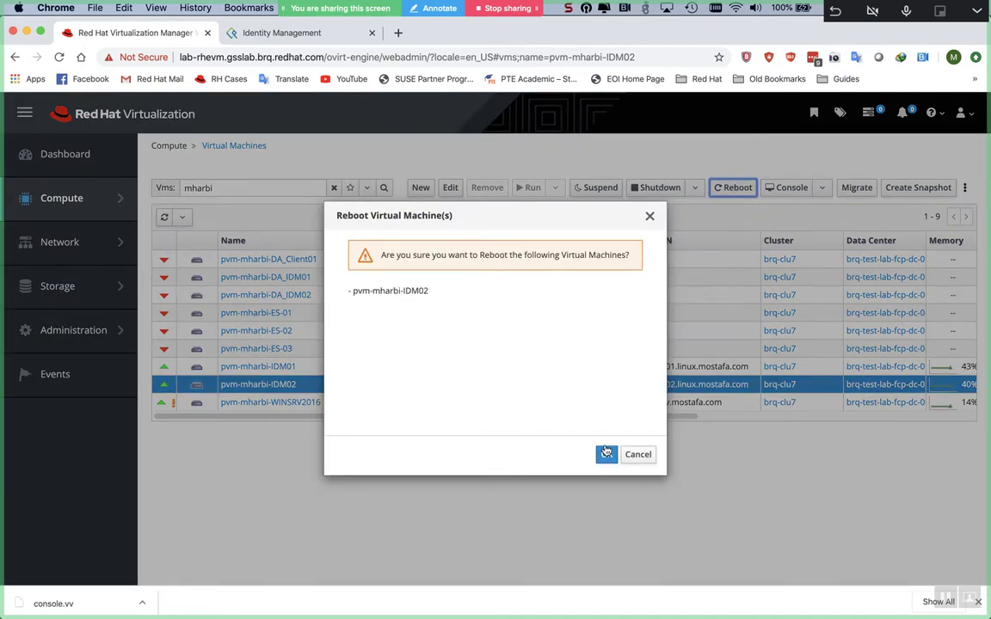
{"action": "left_click", "coordinate": [605, 454]}
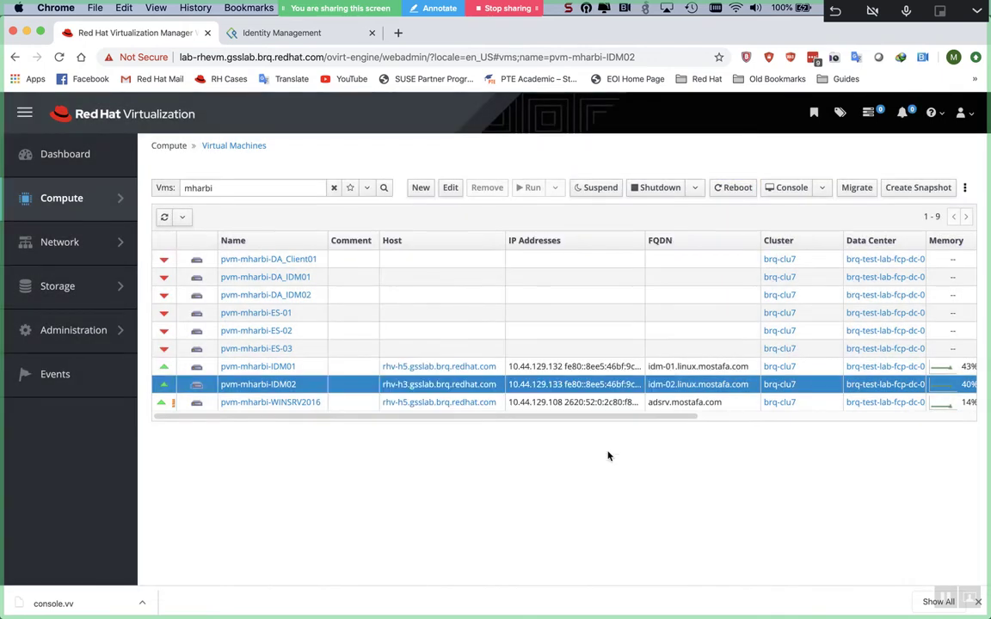
- Return to iTerm2 and bring the idm-01 ssh session to the front
{"action": "key", "text": "super+Tab"}
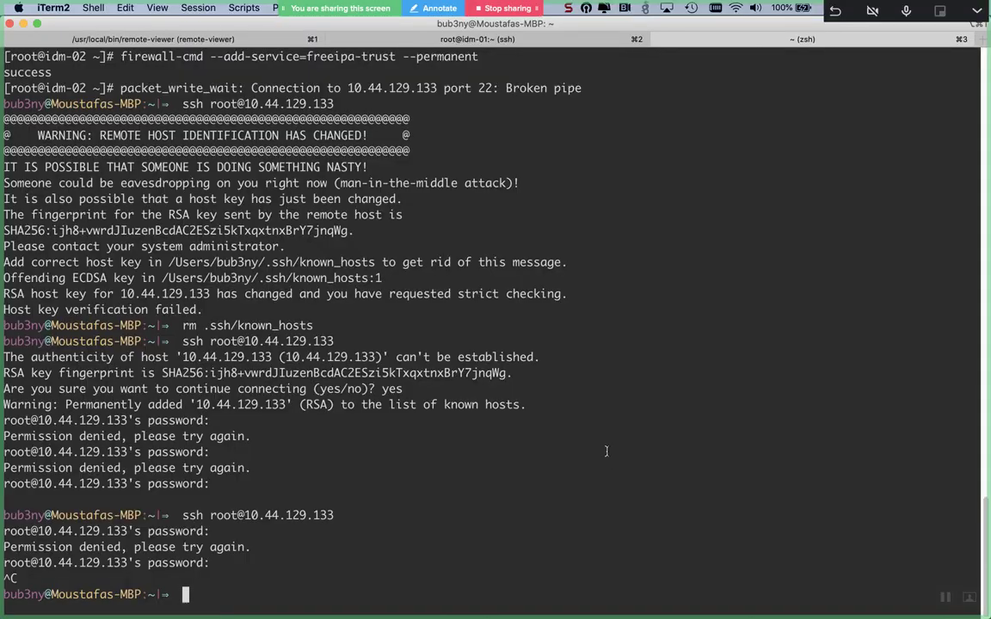
{"action": "key", "text": "super+1"}
{"action": "key", "text": "super+3"}
{"action": "key", "text": "super+1"}
{"action": "key", "text": "super+2"}
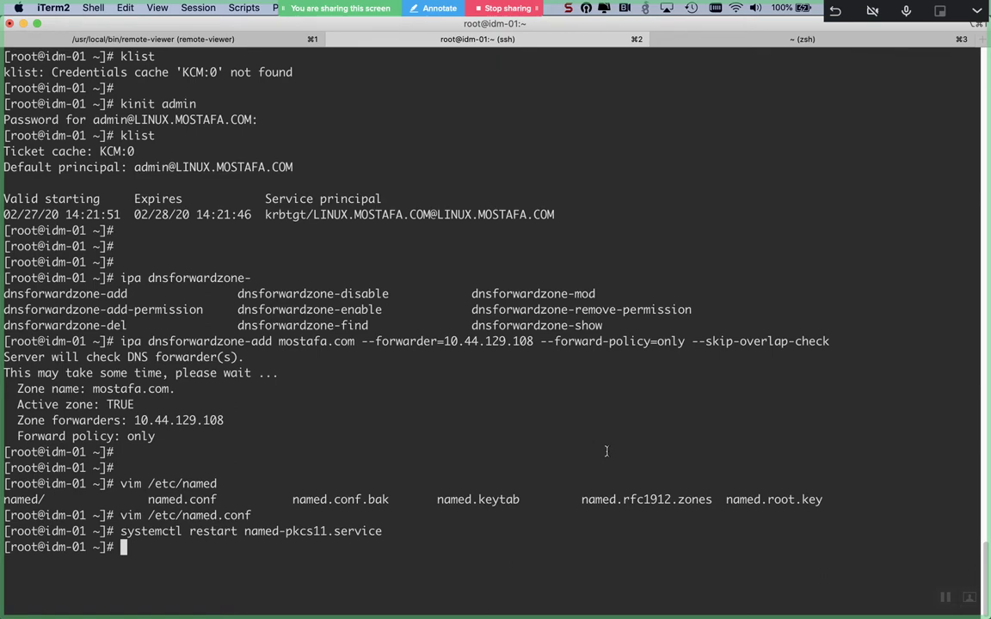
- Send Ctrl+Alt+Del to the Windows Server VM console to reach the sign-in prompt
{"action": "key", "text": "super+Tab"}
{"action": "key", "text": "super+Tab"}
{"action": "key", "text": "super+Tab"}
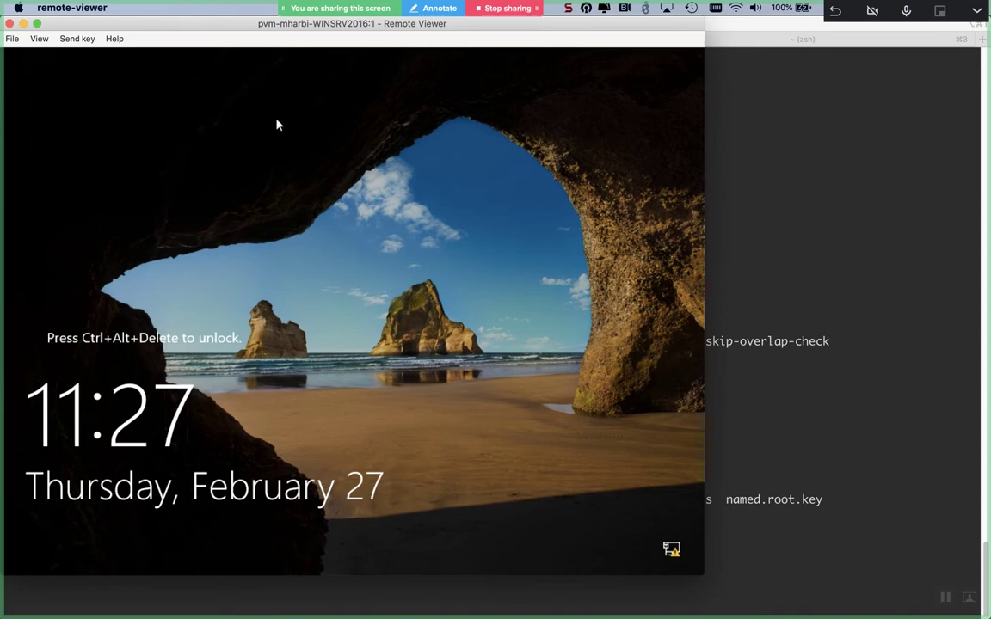
{"action": "left_click", "coordinate": [81, 40]}
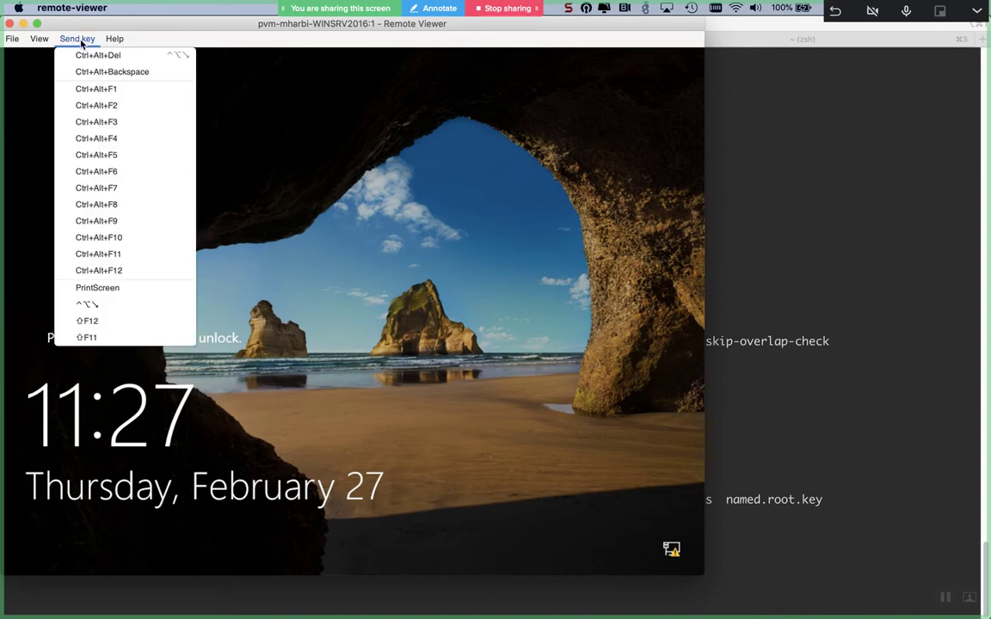
{"action": "left_click", "coordinate": [96, 54]}
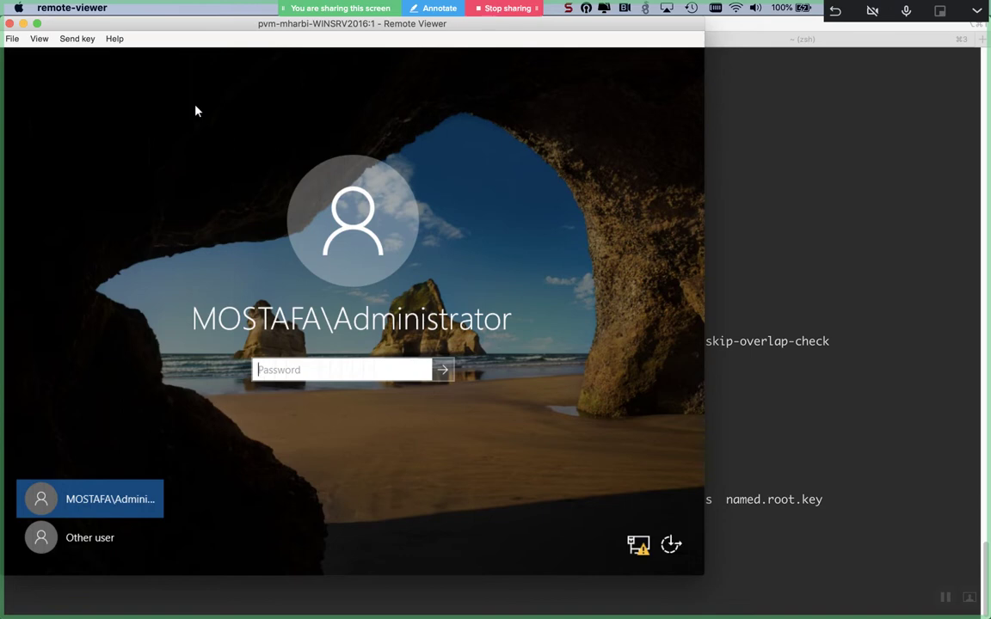
- Enter the Administrator password, retyping it after mistakes, and sign in
{"action": "key", "text": "Caps_Lock"}
{"action": "type", "text": "P"}
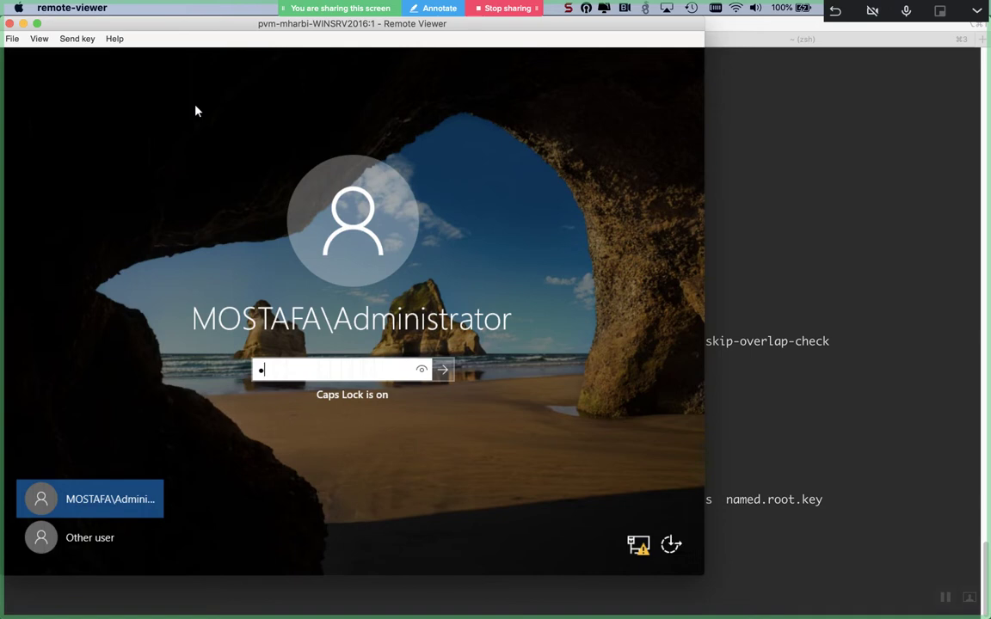
{"action": "type", "text": "AS"}
{"action": "key", "text": "Caps_Lock"}
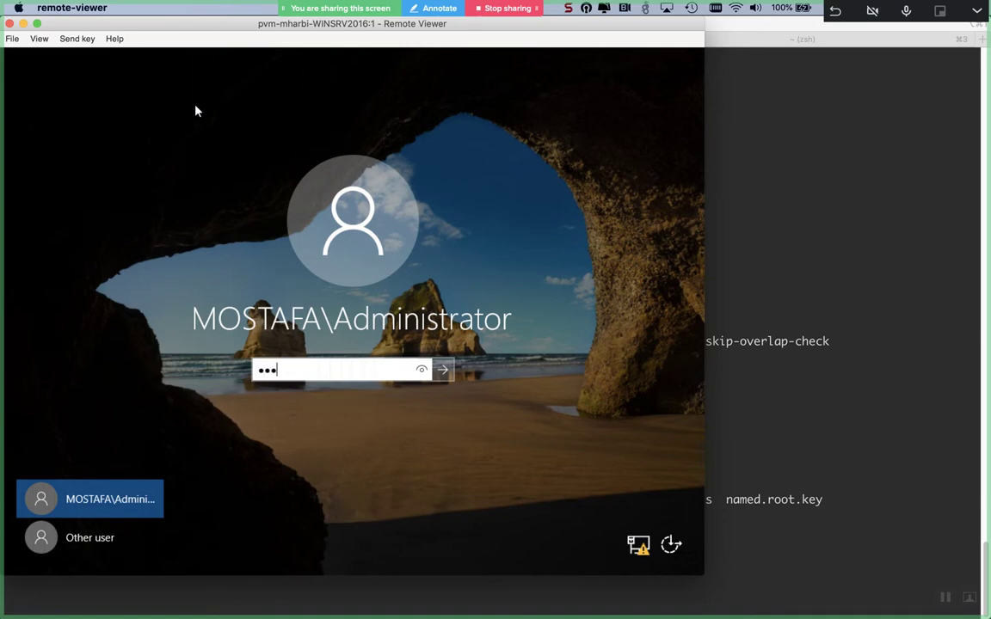
{"action": "key", "text": "BackSpace"}
{"action": "key", "text": "BackSpace"}
{"action": "key", "text": "BackSpace"}
{"action": "key", "text": "Caps_Lock"}
{"action": "type", "text": "A"}
{"action": "type", "text": "*"}
{"action": "key", "text": "Caps_Lock"}
{"action": "type", "text": "****"}
{"action": "key", "text": "BackSpace"}
{"action": "key", "text": "BackSpace"}
{"action": "key", "text": "BackSpace"}
{"action": "key", "text": "BackSpace"}
{"action": "key", "text": "BackSpace"}
{"action": "key", "text": "BackSpace"}
{"action": "key", "text": "BackSpace"}
{"action": "key", "text": "Caps_Lock"}
{"action": "key", "text": "Caps_Lock"}
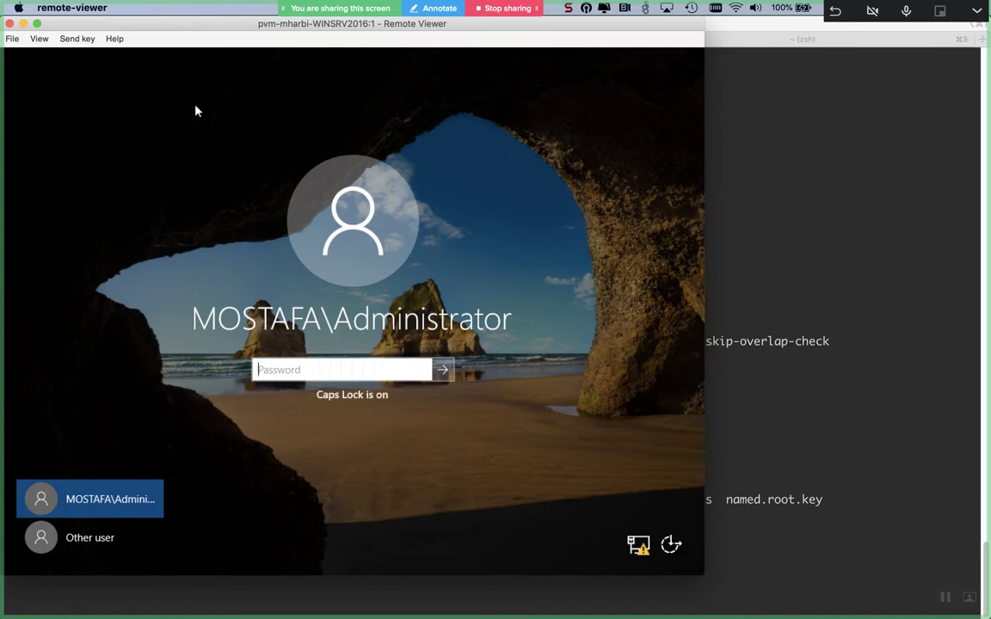
{"action": "type", "text": "*"}
{"action": "key", "text": "Caps_Lock"}
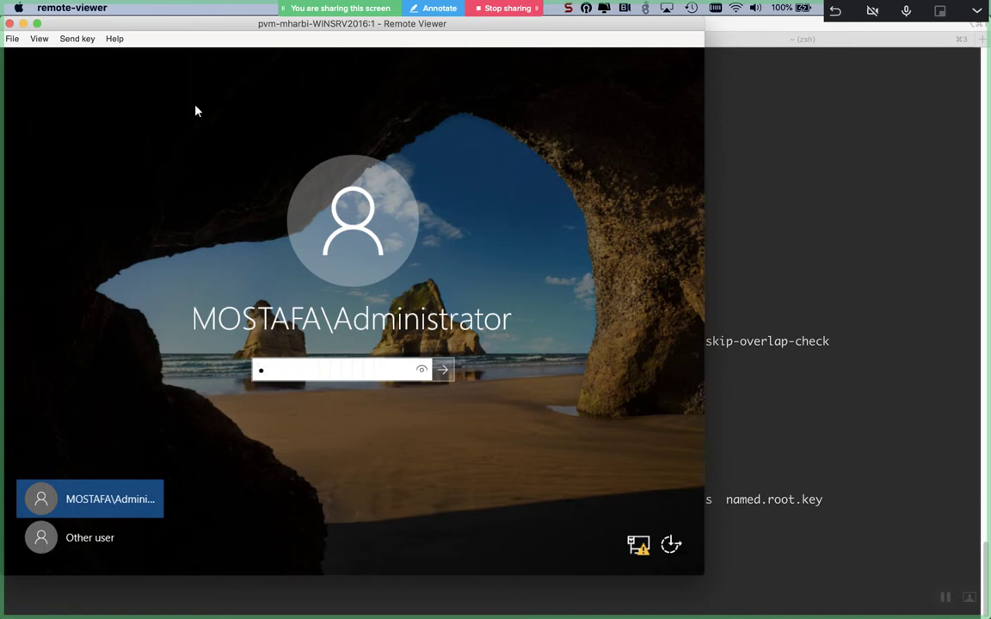
{"action": "type", "text": "**"}
{"action": "key", "text": "Caps_Lock"}
{"action": "type", "text": "*"}
{"action": "key", "text": "Caps_Lock"}
{"action": "type", "text": "****"}
{"action": "key", "text": "Return"}
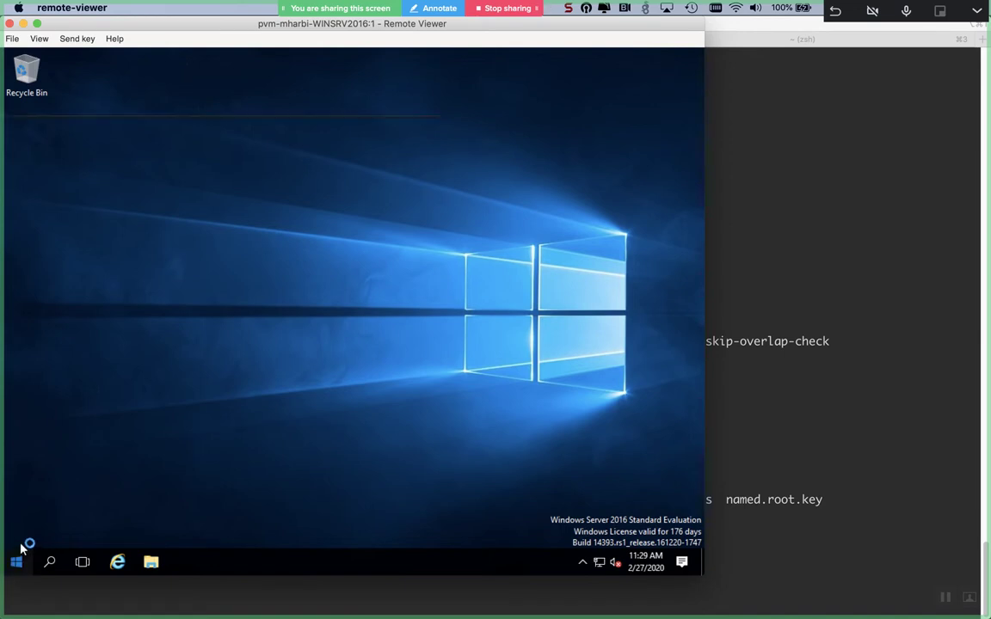
- Open the Windows Start menu once the desktop loads, then return to the iTerm2 terminal
{"action": "left_click", "coordinate": [17, 564]}
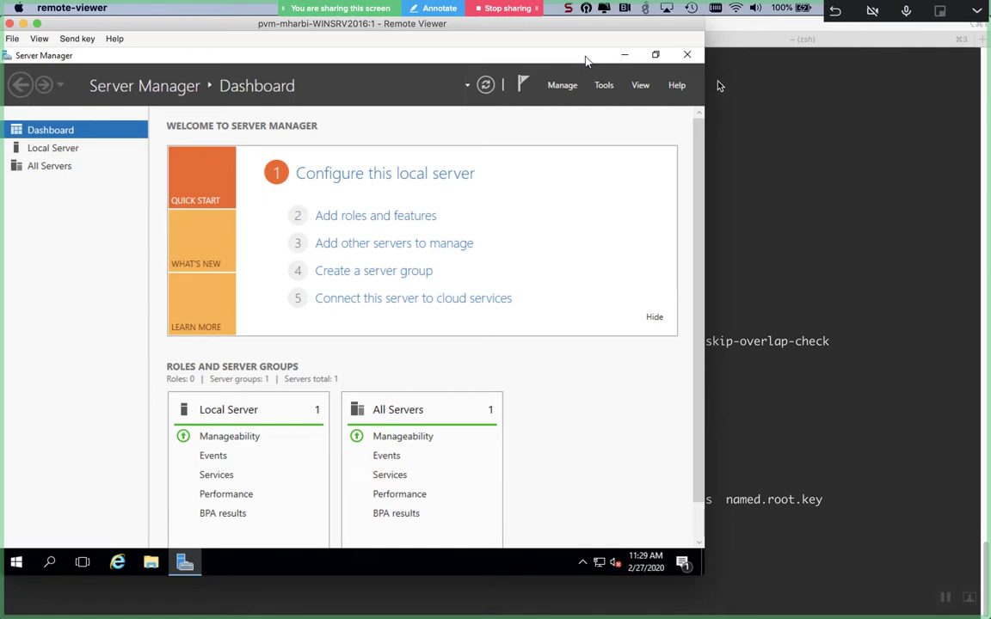
{"action": "left_click", "coordinate": [771, 122]}
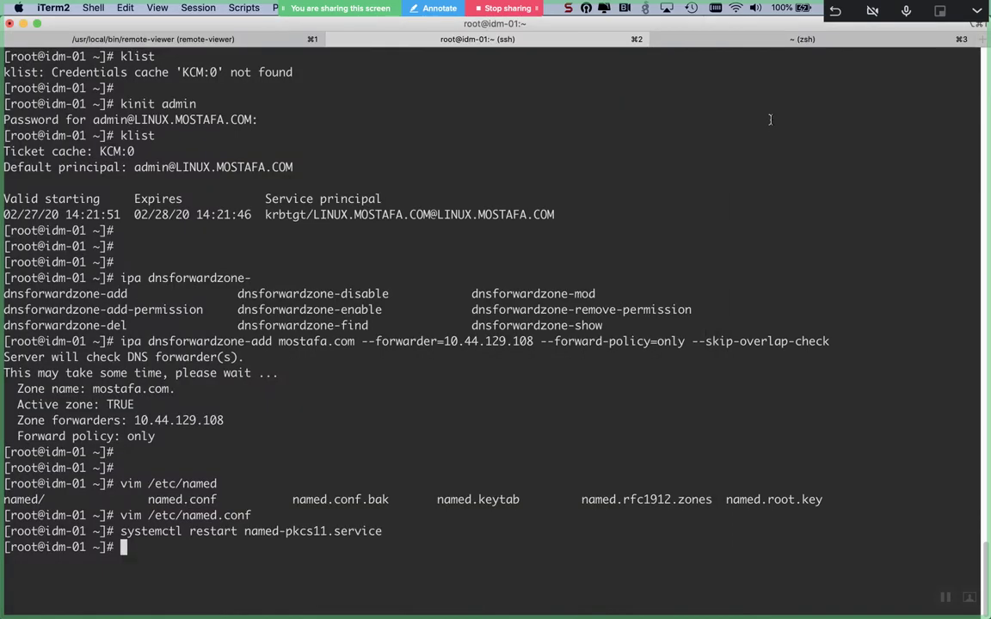
{"action": "left_click", "coordinate": [721, 43]}
{"action": "key", "text": "Up"}
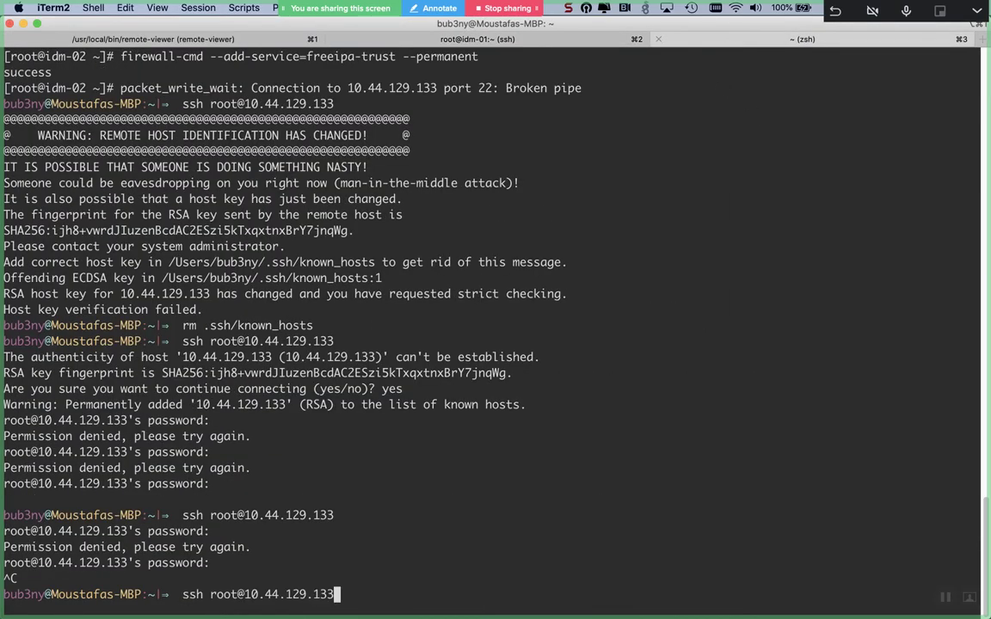
{"action": "key", "text": "Return"}
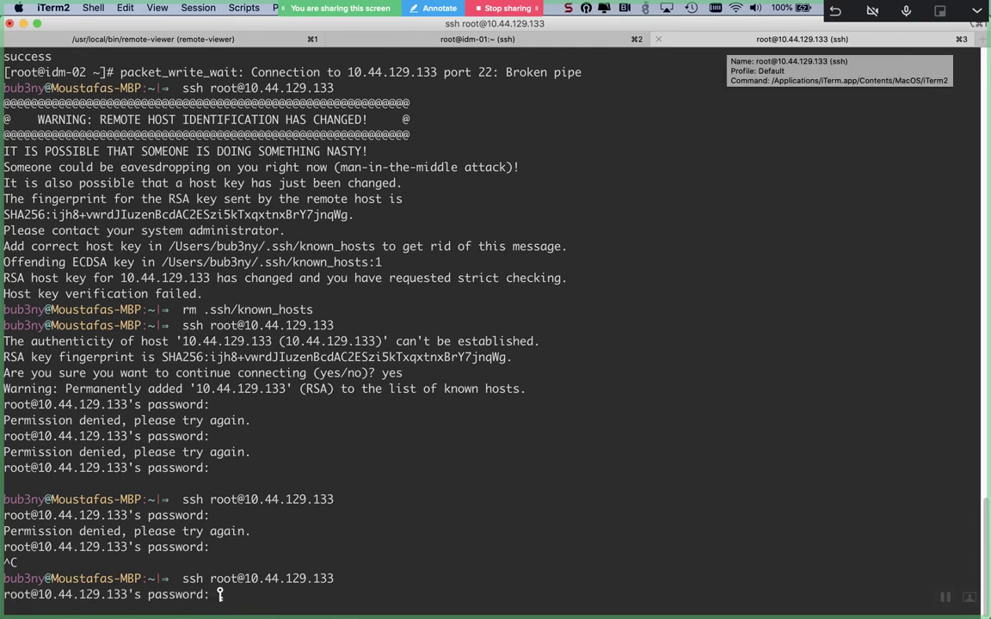
{"action": "key", "text": "Return"}
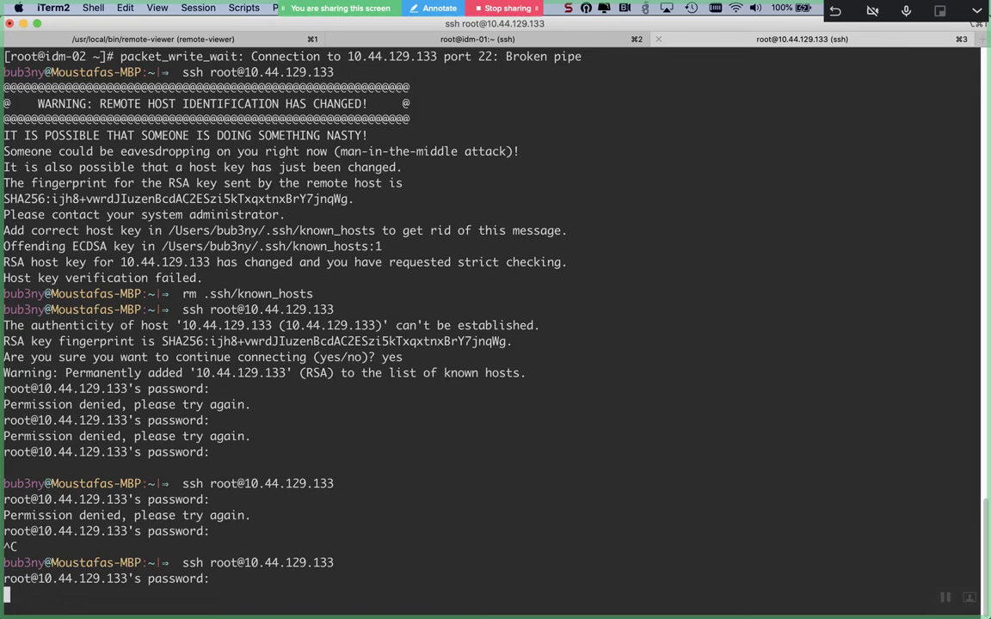
{"action": "key", "text": "super+Tab"}
{"action": "key", "text": "super+Tab"}
{"action": "key", "text": "super+Tab"}
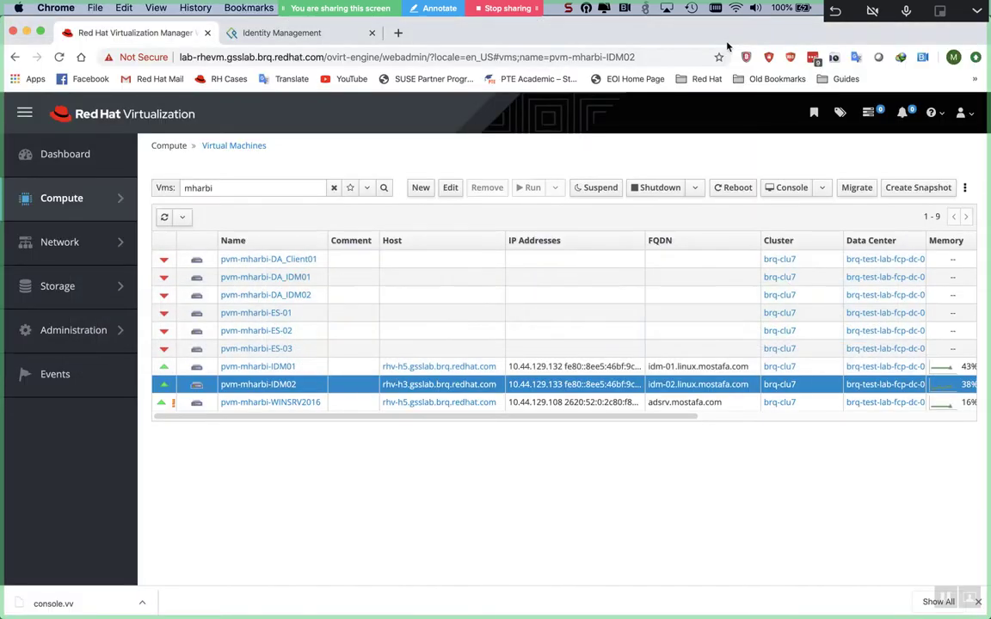
{"action": "key", "text": "super+Tab"}
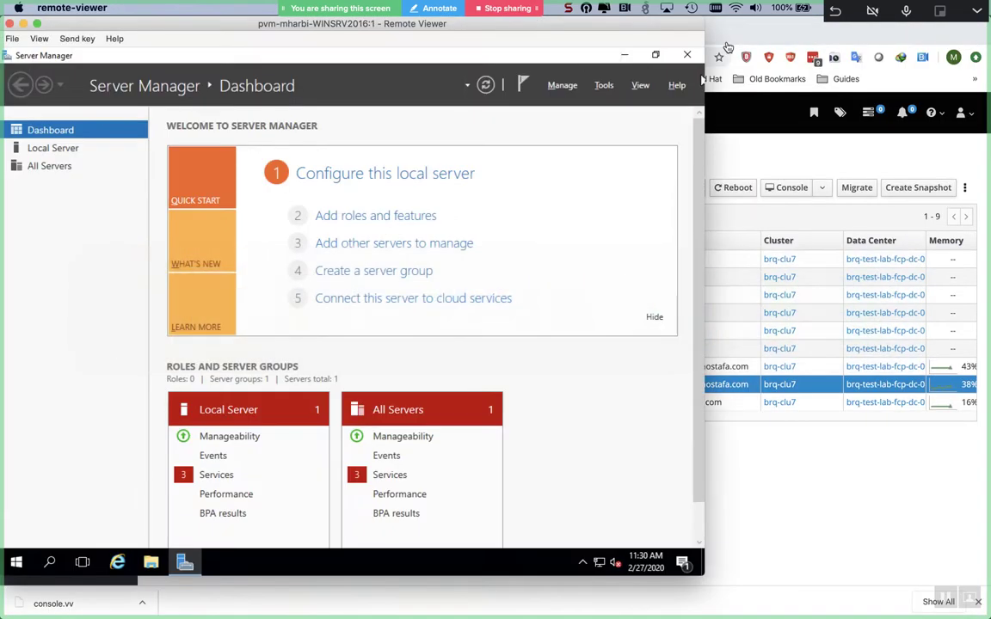
{"action": "key", "text": "super+Tab"}
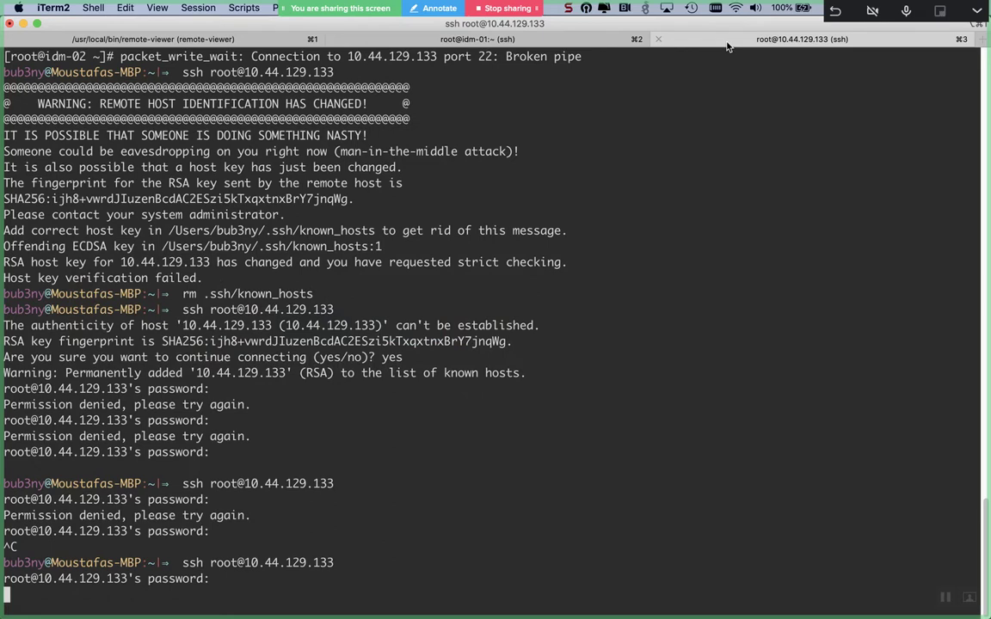
{"action": "key", "text": "ctrl+c"}
{"action": "key", "text": "Up"}
{"action": "key", "text": "Return"}
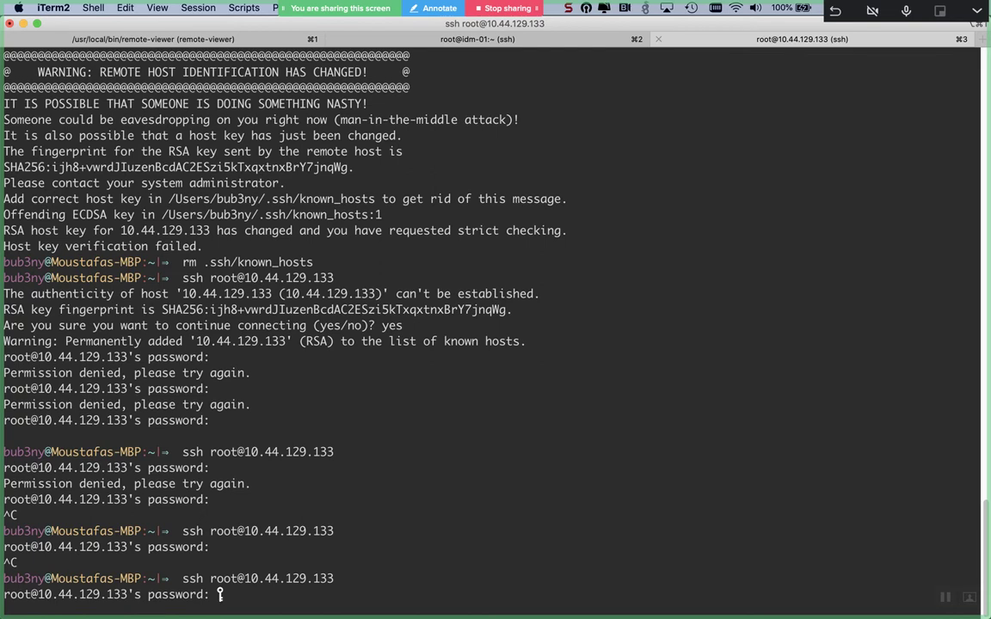
{"action": "key", "text": "Return"}
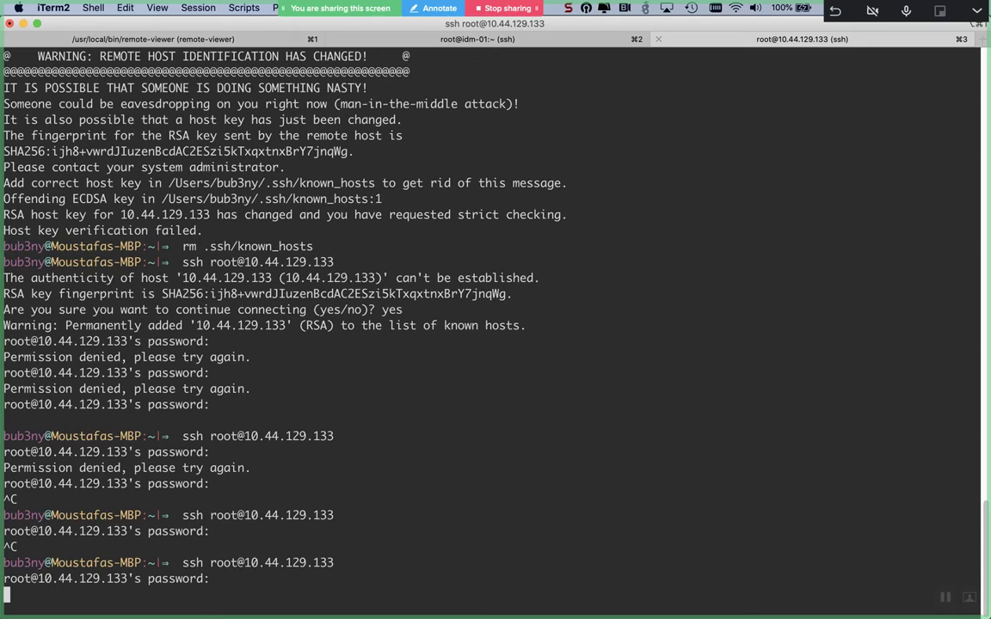
{"action": "key", "text": "super+Tab"}
{"action": "key", "text": "super+Tab"}
{"action": "key", "text": "super+Tab"}
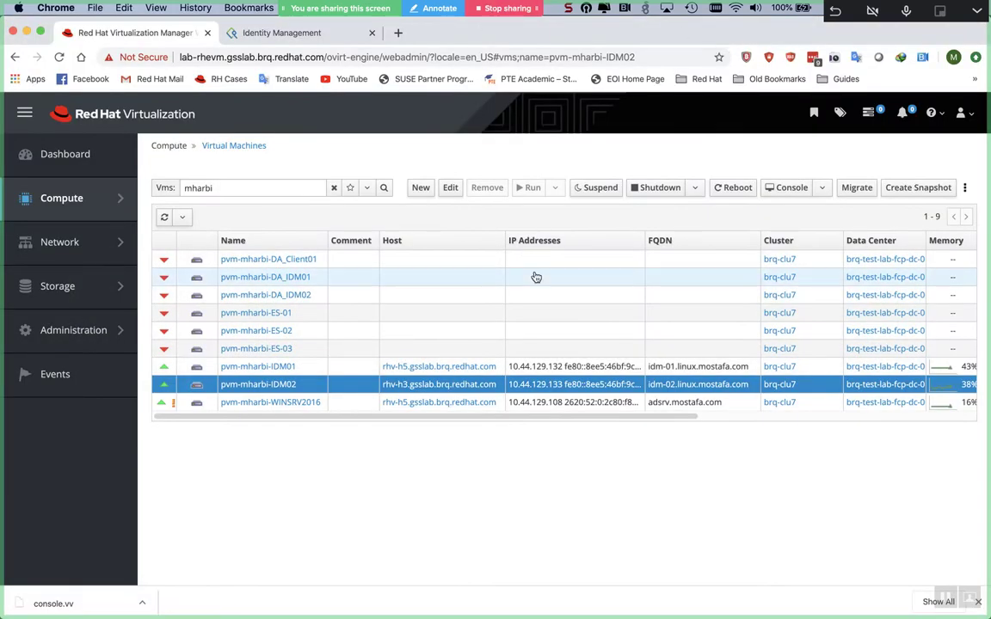
- Search the VM list for ip = 10.44.129.133, then clear the filter when nothing matches
{"action": "double_click", "coordinate": [299, 189]}
{"action": "type", "text": "ip"}
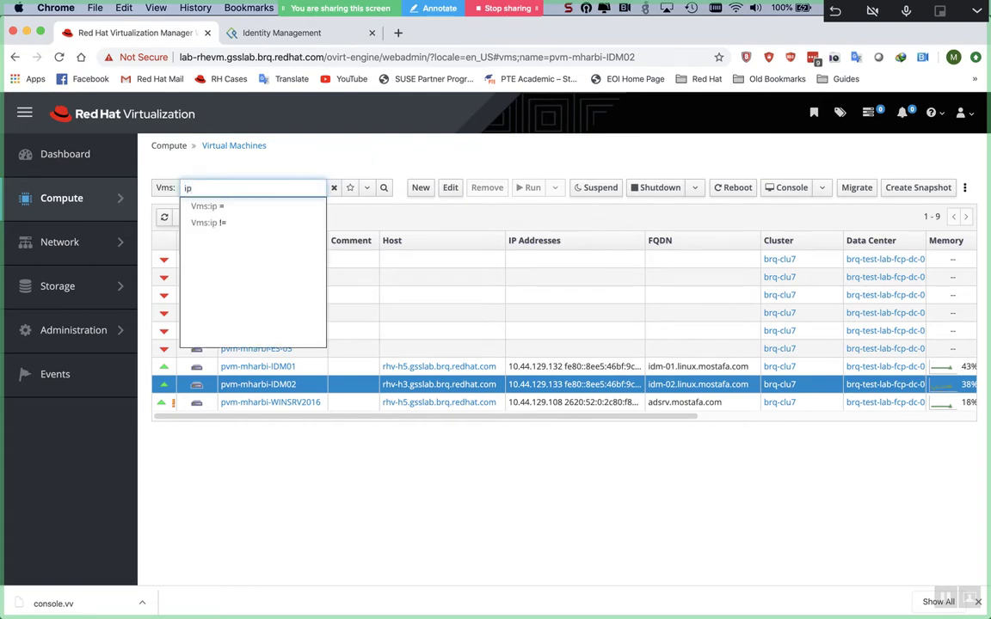
{"action": "key", "text": "Return"}
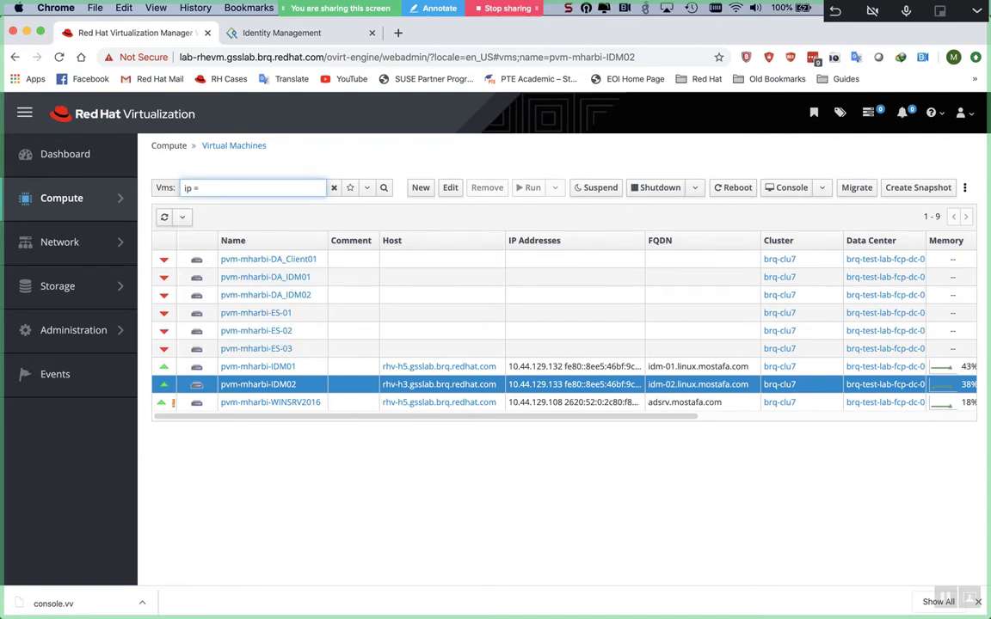
{"action": "type", "text": "10.44.129.133"}
{"action": "key", "text": "Return"}
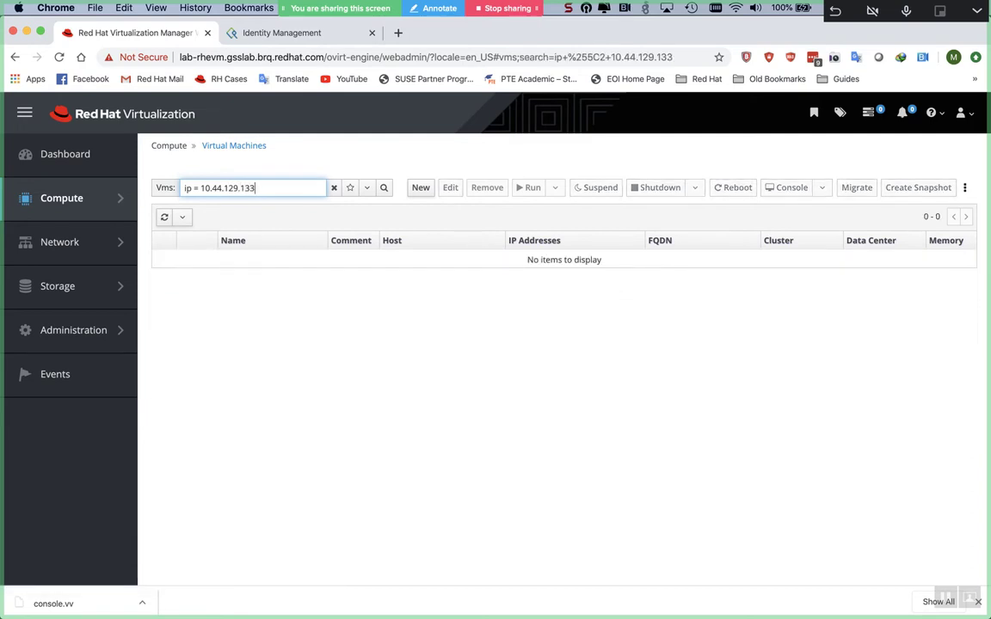
{"action": "left_click", "coordinate": [335, 189]}
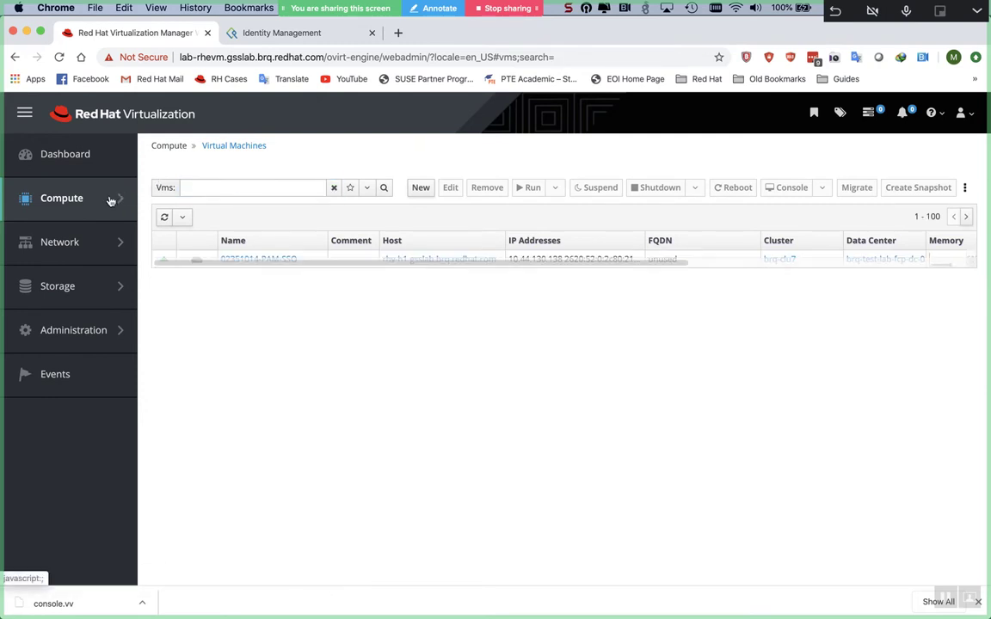
- Sort the virtual machine list by IP address and scroll through the results
{"action": "mouse_move", "coordinate": [111, 201]}
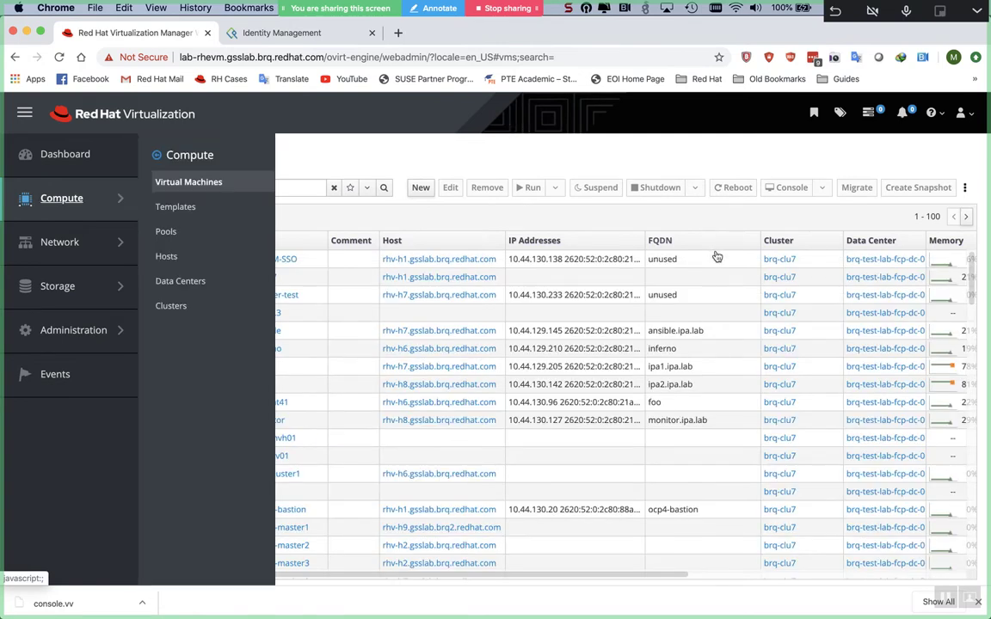
{"action": "left_click", "coordinate": [621, 246]}
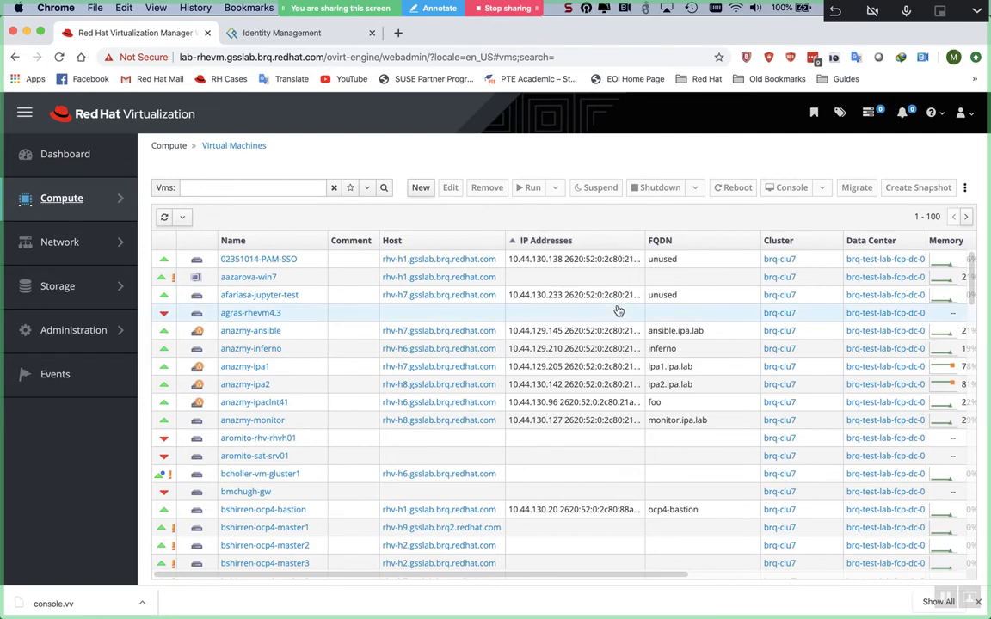
{"action": "scroll", "coordinate": [618, 311], "scroll_direction": "down", "scroll_amount": 5}
{"action": "scroll", "coordinate": [619, 311], "scroll_direction": "down", "scroll_amount": 10}
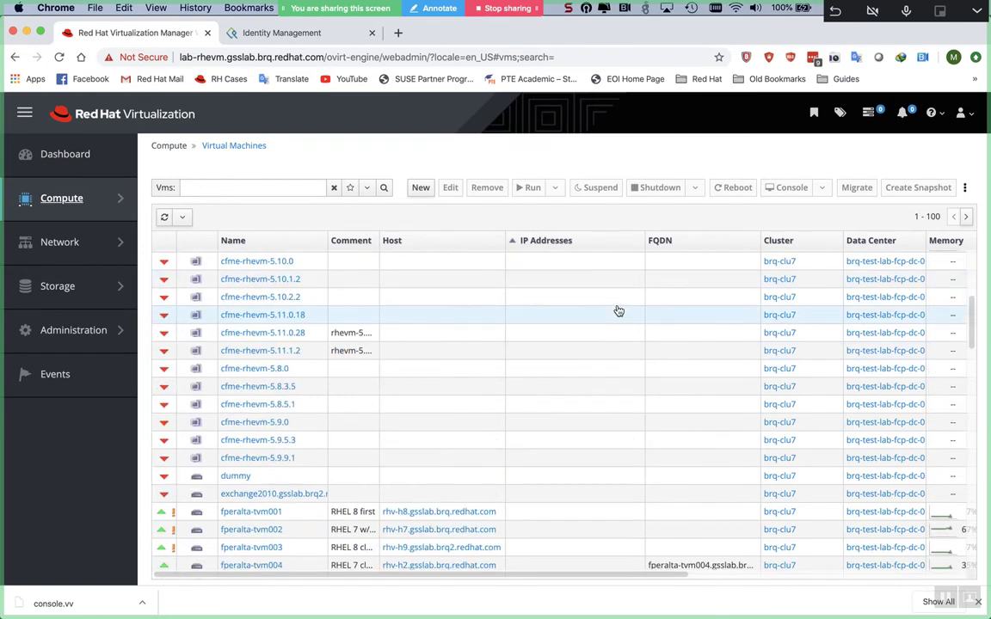
{"action": "scroll", "coordinate": [618, 311], "scroll_direction": "down", "scroll_amount": 10}
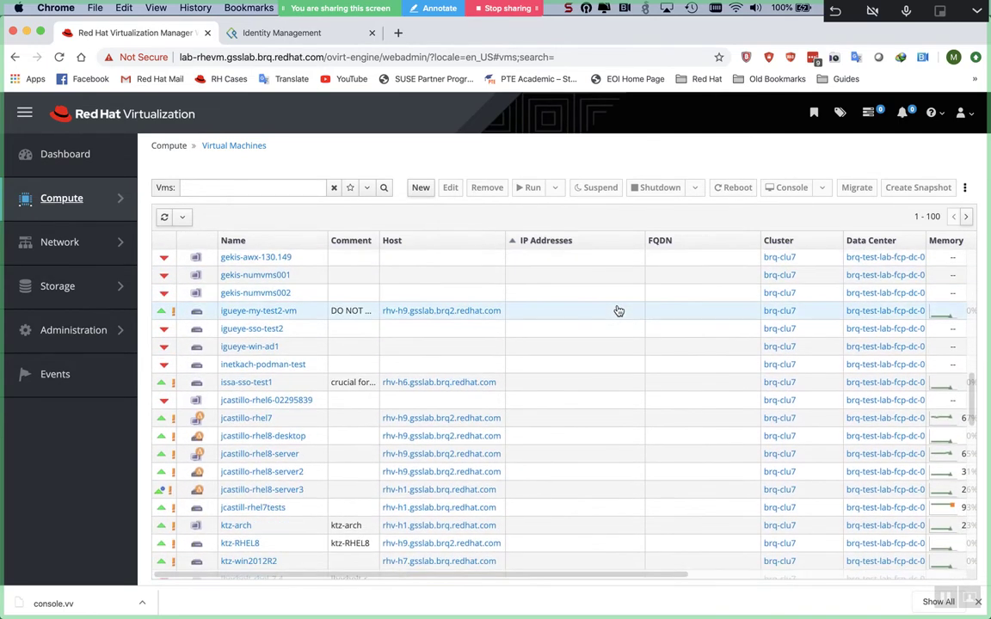
{"action": "scroll", "coordinate": [618, 312], "scroll_direction": "down", "scroll_amount": 10}
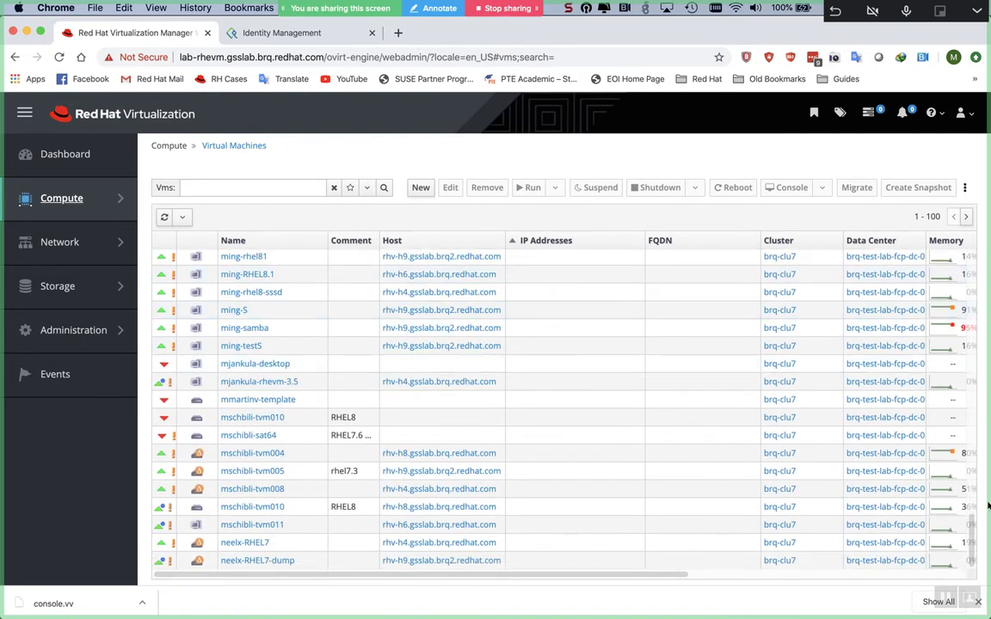
- Page forward and back through the VM list, clearing the search, to return to entries 1–100
{"action": "left_click", "coordinate": [967, 218]}
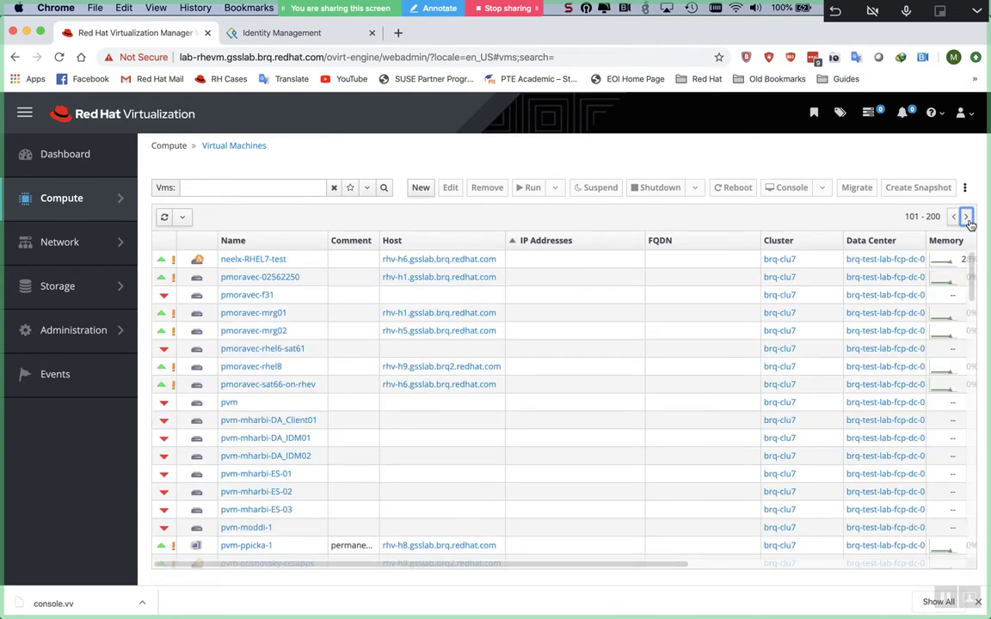
{"action": "left_click", "coordinate": [967, 218]}
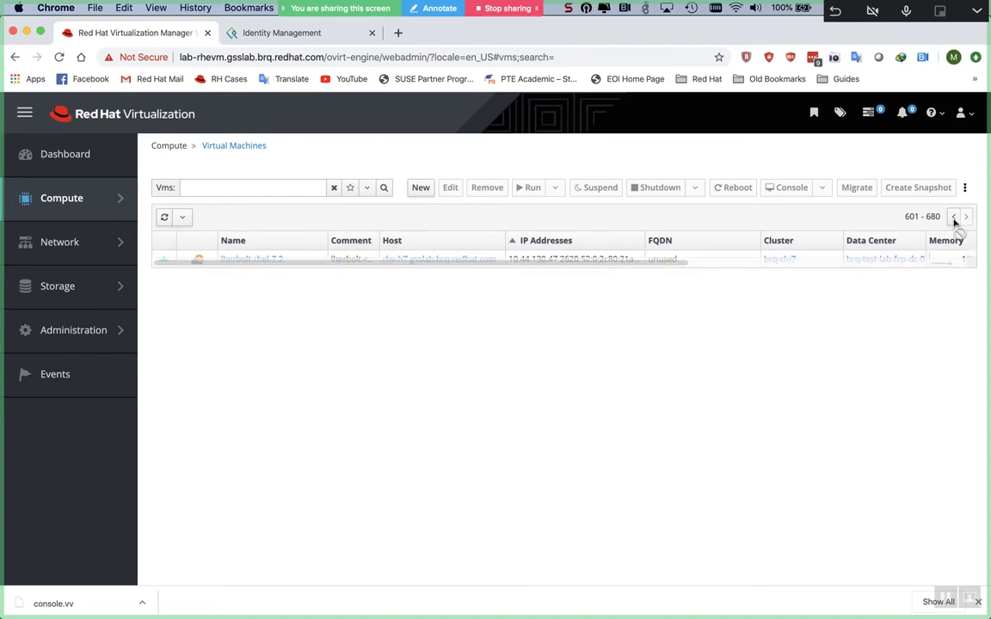
{"action": "left_click", "coordinate": [953, 218]}
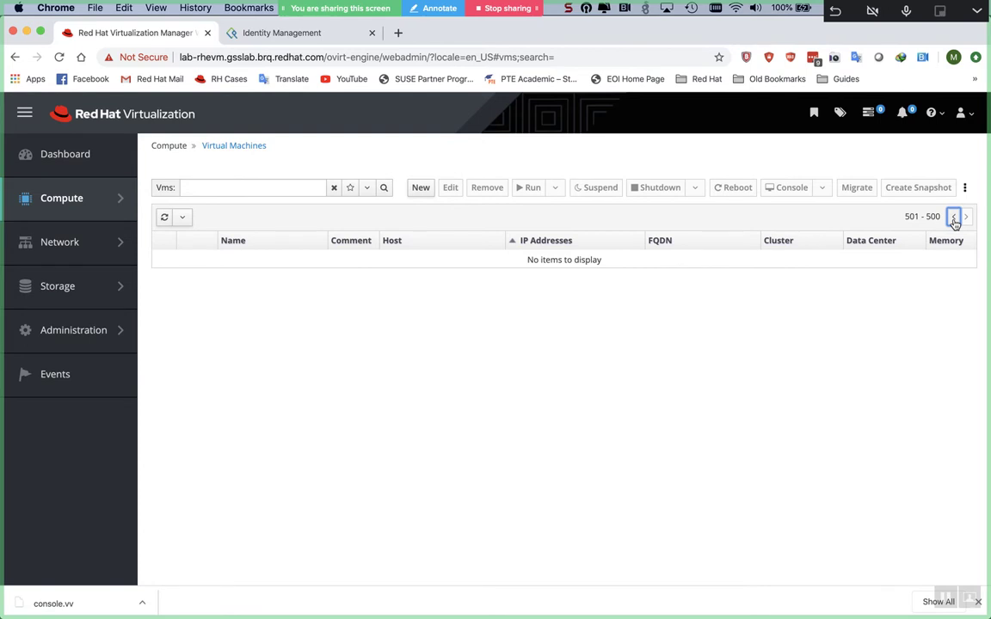
{"action": "left_click", "coordinate": [953, 217]}
{"action": "left_click", "coordinate": [885, 314]}
{"action": "left_click", "coordinate": [953, 217]}
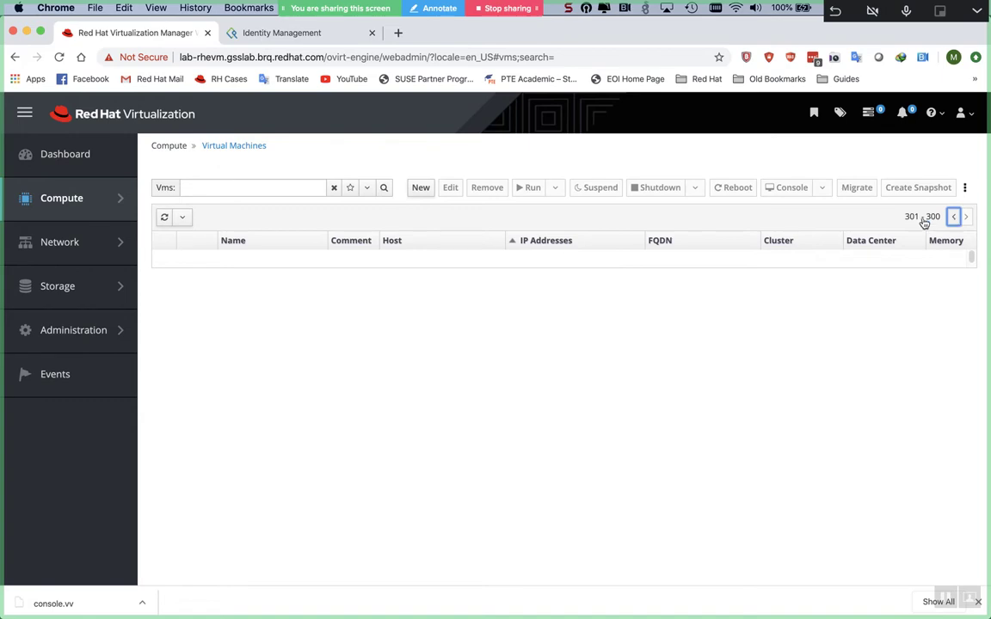
{"action": "left_click", "coordinate": [336, 188]}
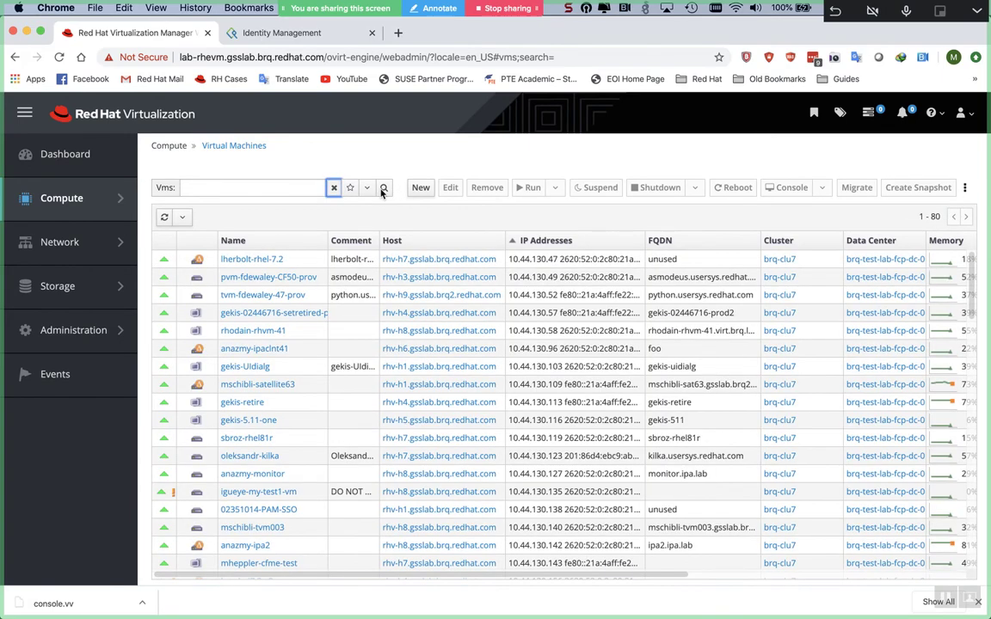
{"action": "left_click", "coordinate": [966, 217]}
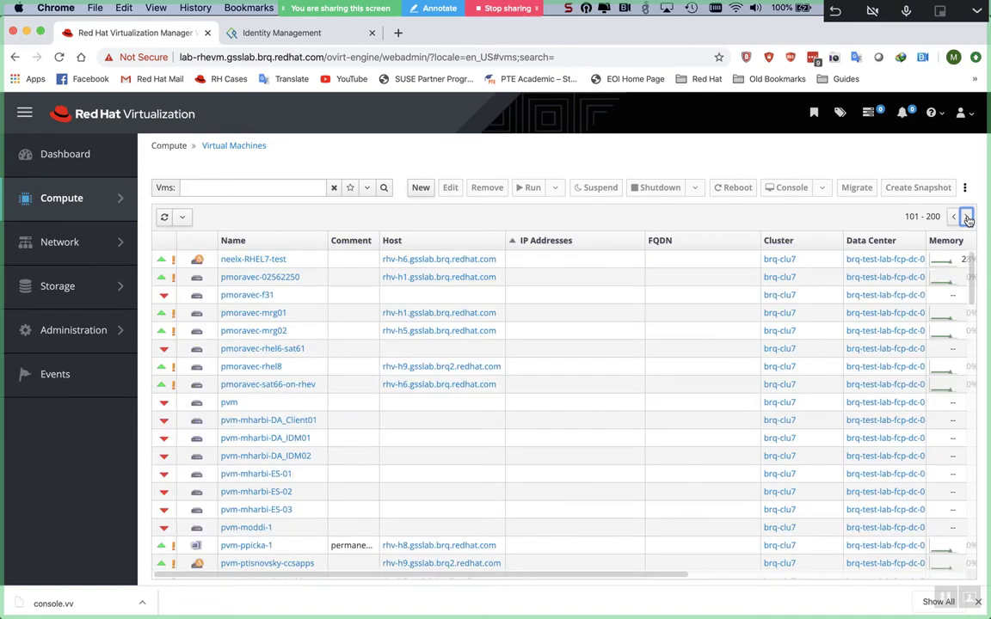
{"action": "left_click", "coordinate": [967, 217]}
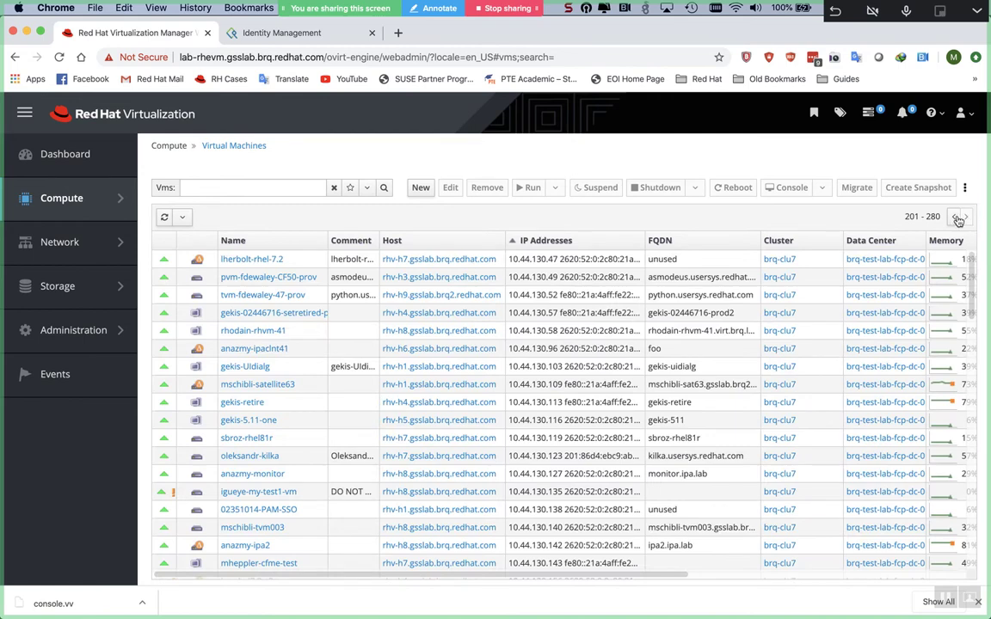
{"action": "left_click", "coordinate": [954, 217]}
{"action": "left_click", "coordinate": [954, 218]}
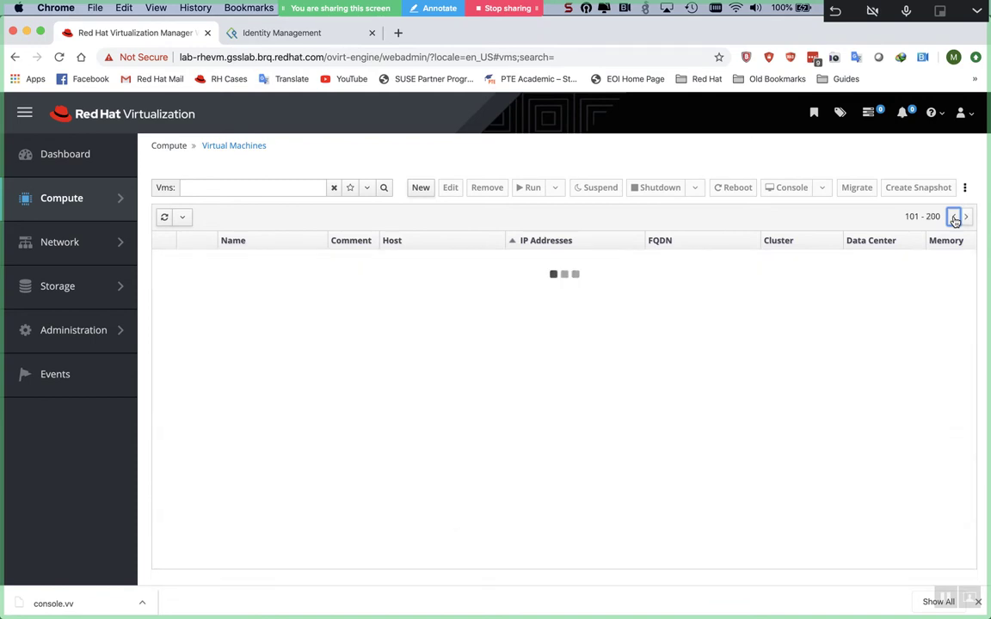
{"action": "scroll", "coordinate": [664, 330], "scroll_direction": "down", "scroll_amount": 15}
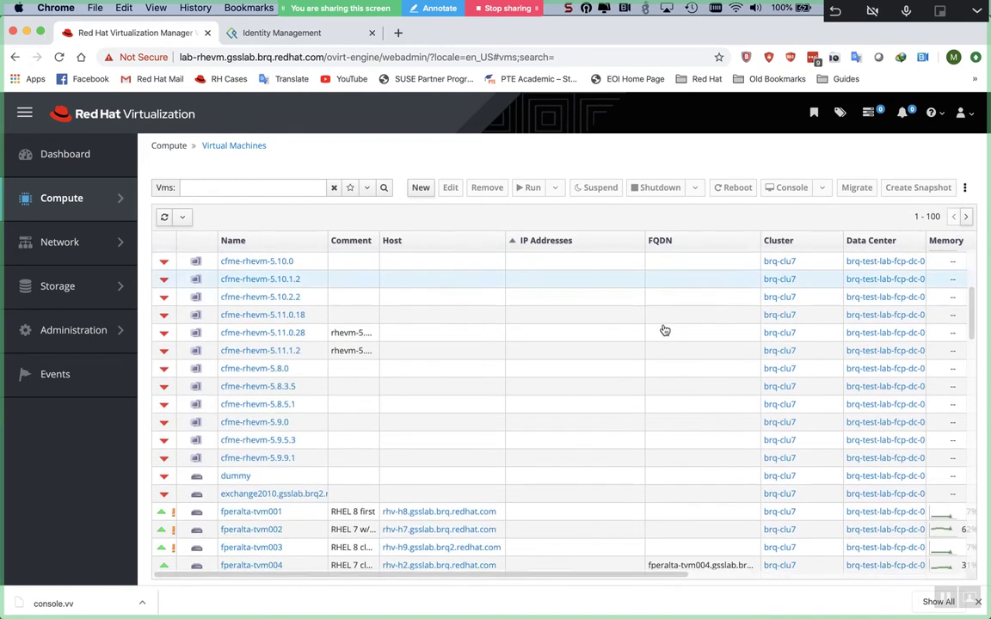
{"action": "scroll", "coordinate": [664, 330], "scroll_direction": "down", "scroll_amount": 6}
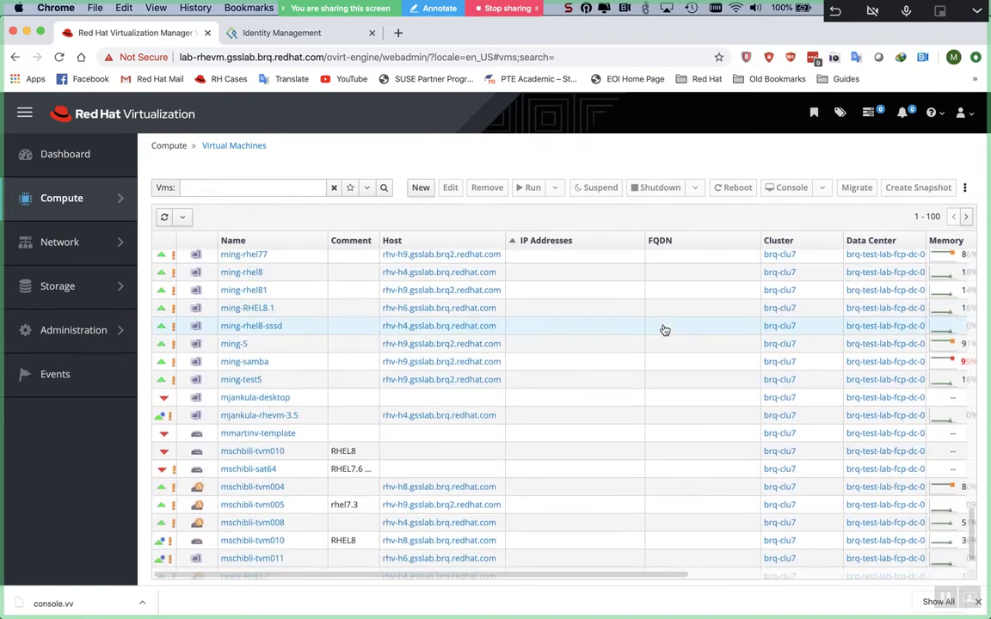
- Go to entries 101–200, drag the IP Addresses column wider, and sort the VMs by FQDN
{"action": "left_click", "coordinate": [966, 217]}
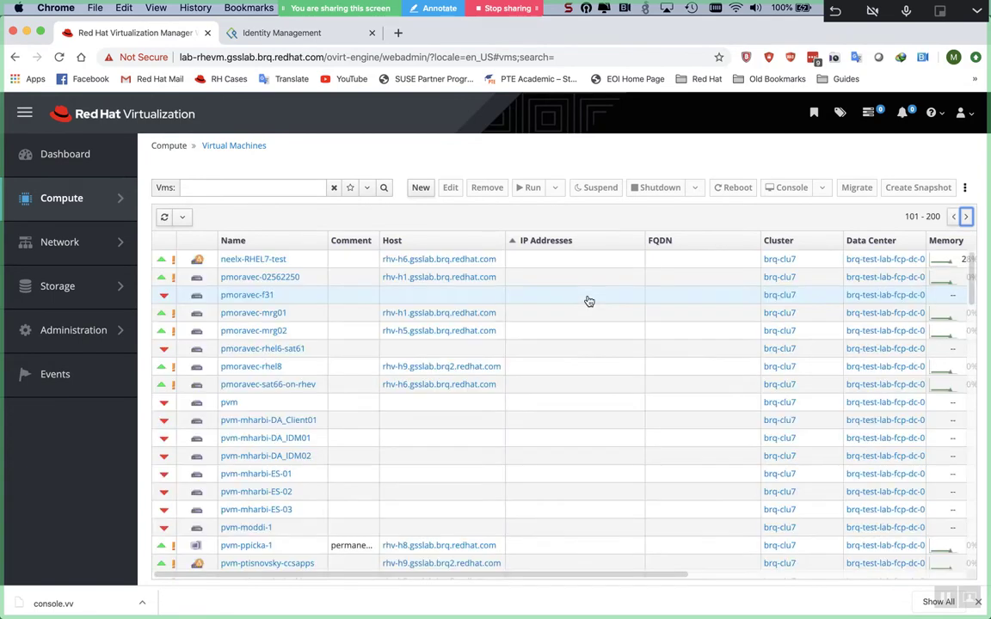
{"action": "scroll", "coordinate": [588, 301], "scroll_direction": "down", "scroll_amount": 10}
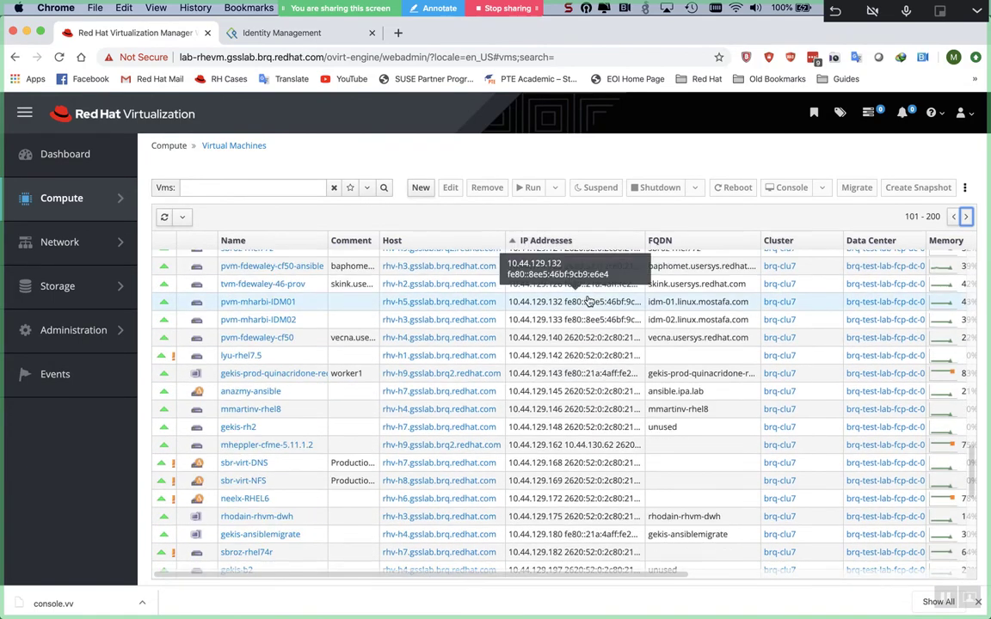
{"action": "scroll", "coordinate": [588, 301], "scroll_direction": "up", "scroll_amount": 1}
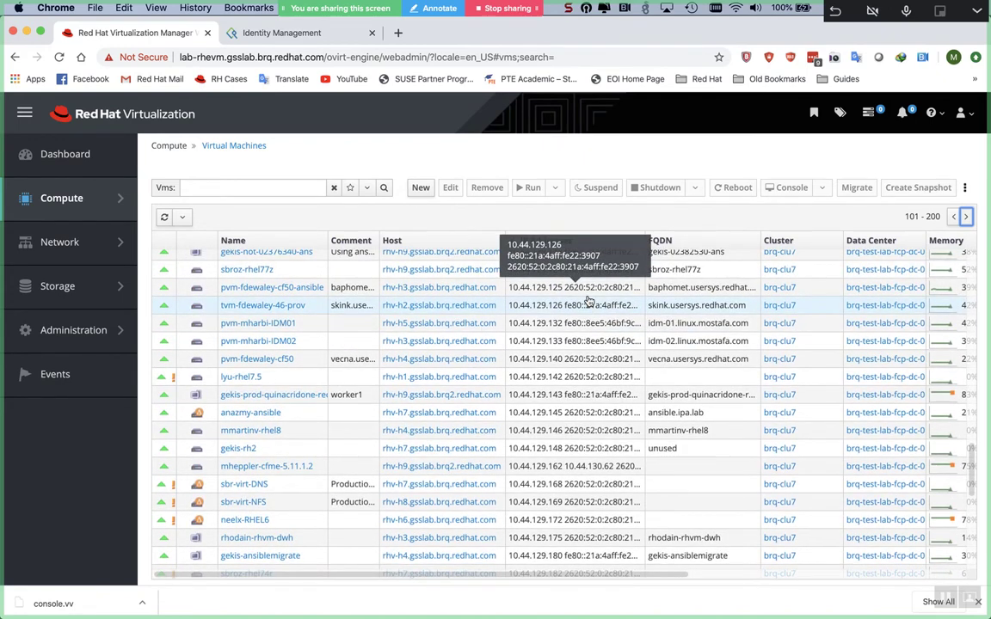
{"action": "scroll", "coordinate": [588, 301], "scroll_direction": "down", "scroll_amount": 1}
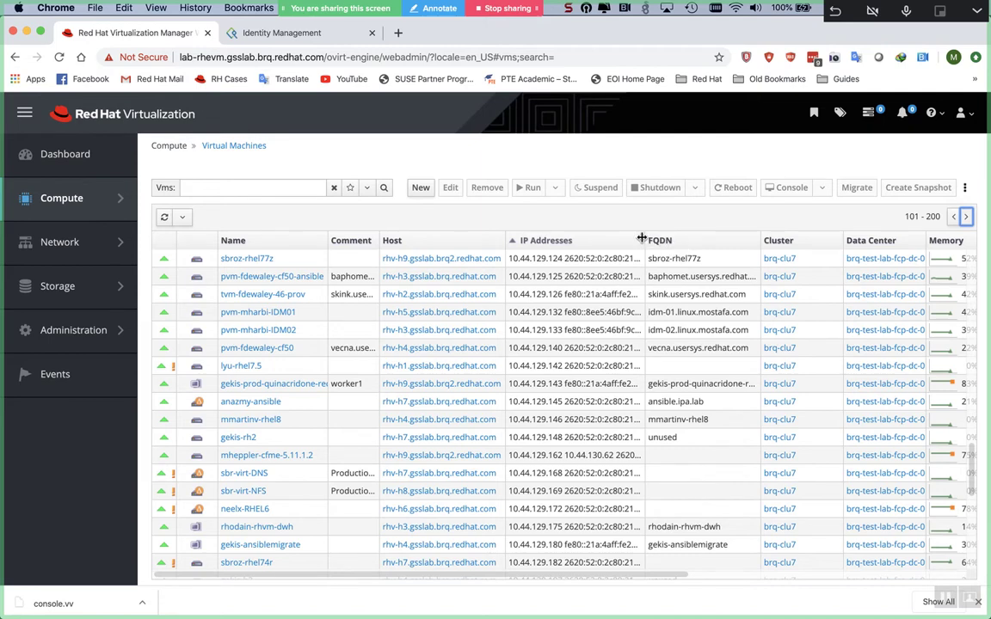
{"action": "left_click_drag", "start_coordinate": [641, 237], "coordinate": [644, 239]}
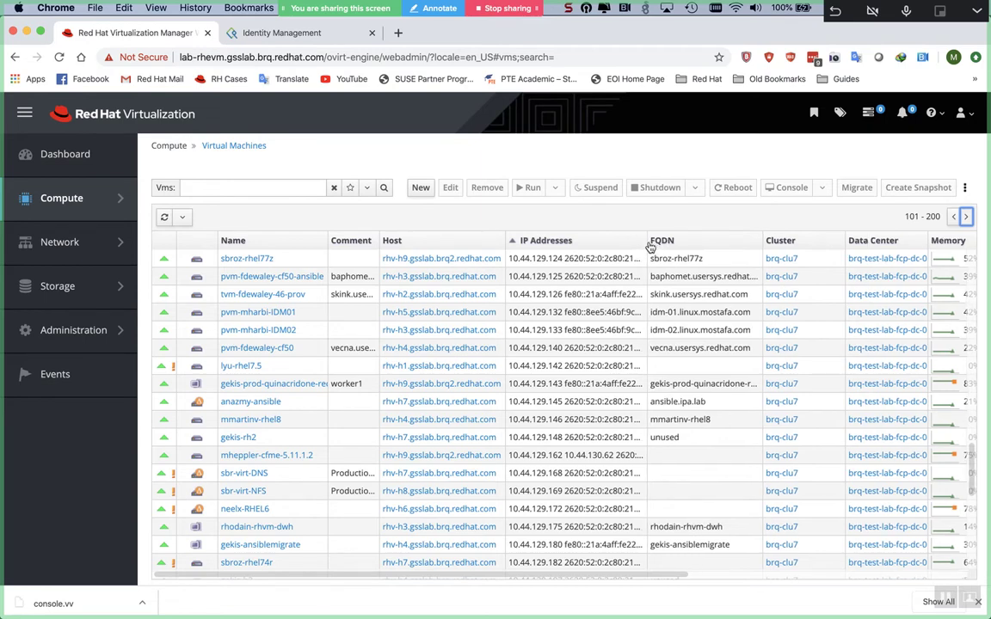
{"action": "left_click_drag", "start_coordinate": [648, 247], "coordinate": [660, 244]}
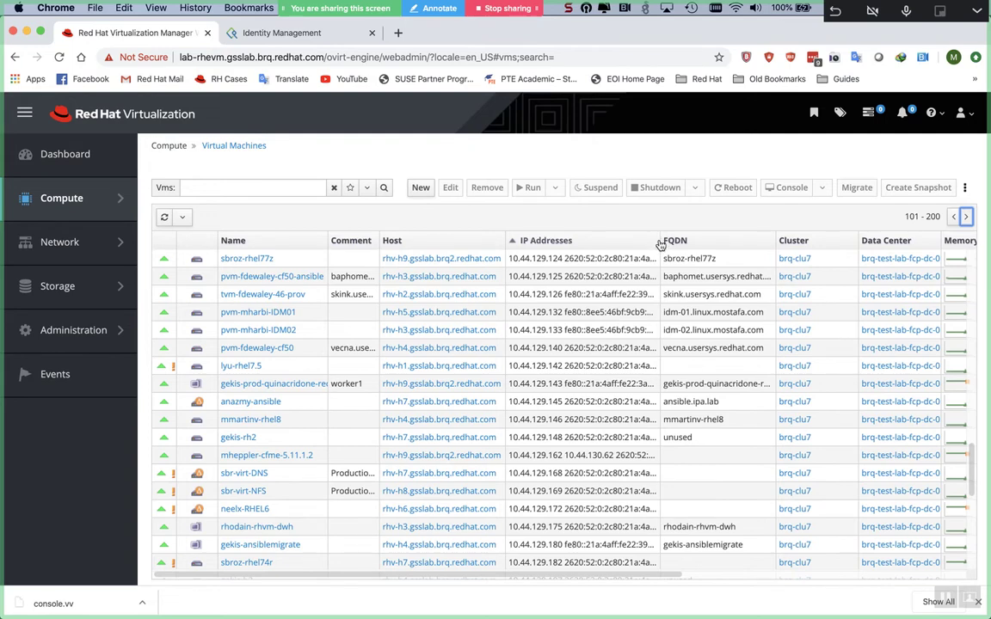
{"action": "left_click", "coordinate": [679, 241]}
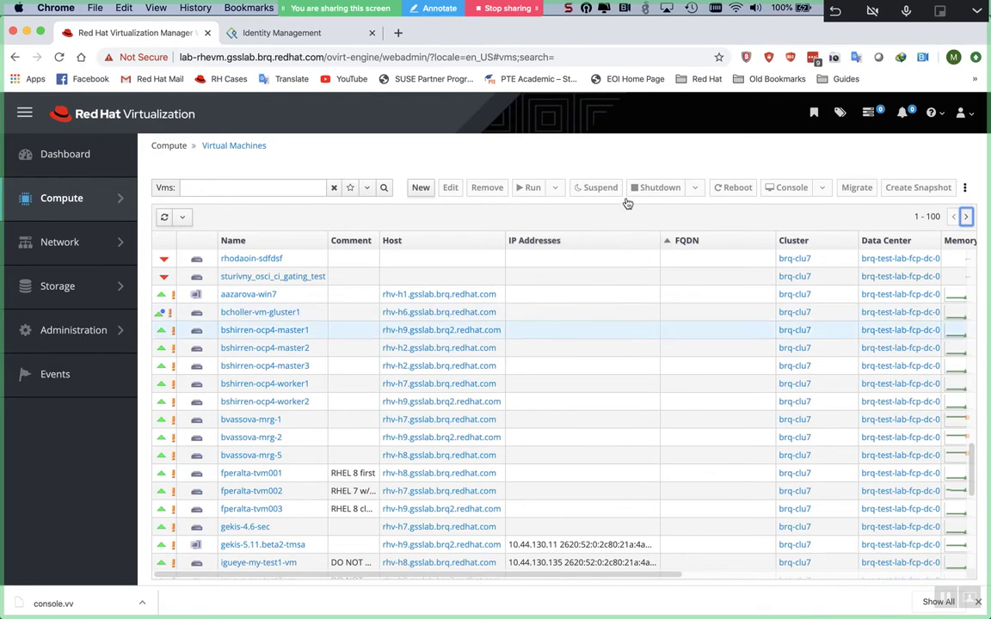
- Sort the virtual machines by IP address in descending order
{"action": "left_click", "coordinate": [615, 244]}
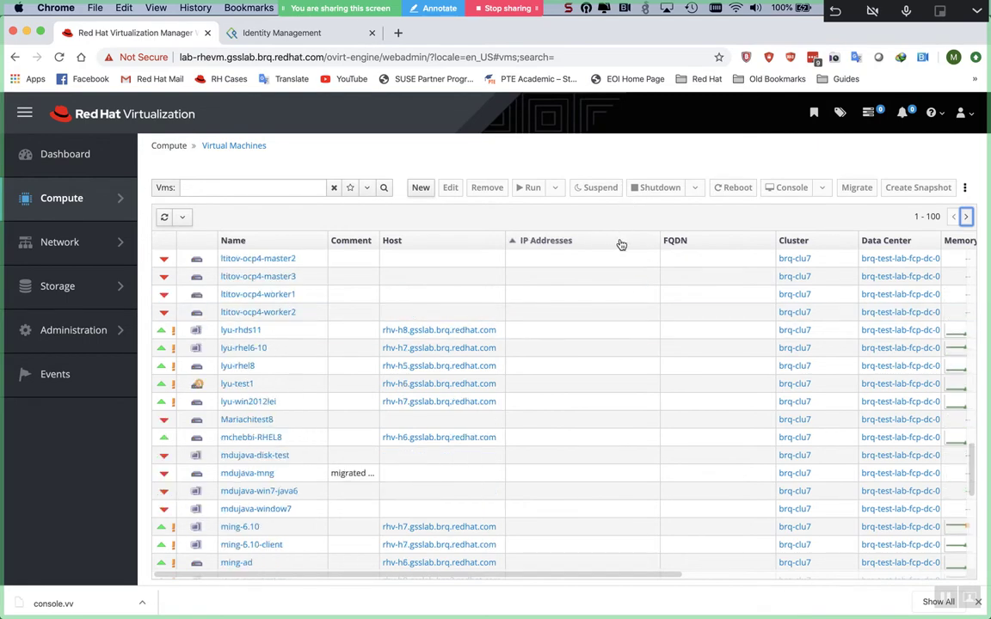
{"action": "left_click", "coordinate": [621, 245]}
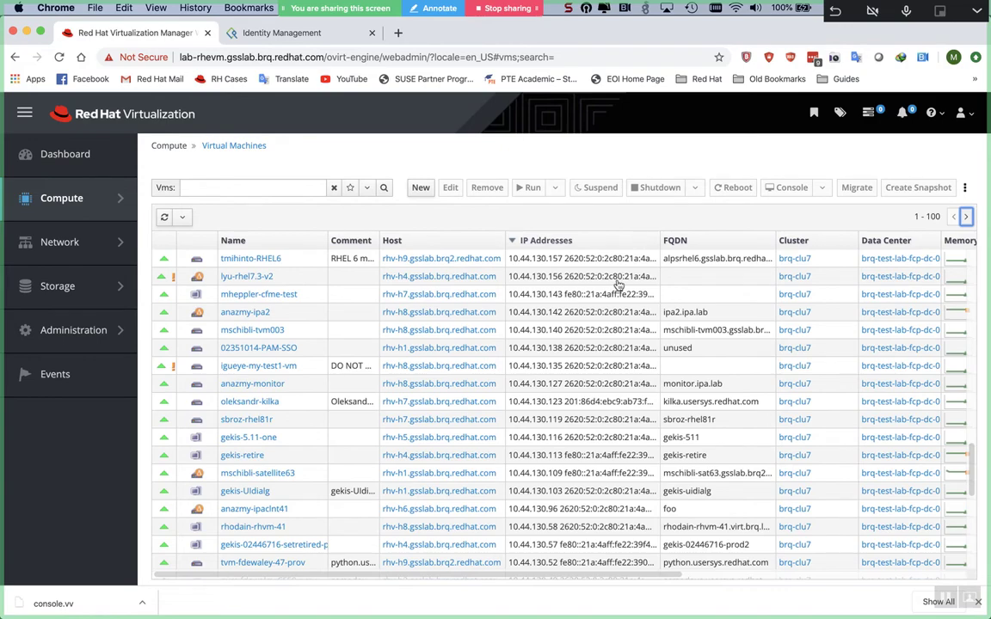
{"action": "scroll", "coordinate": [602, 355], "scroll_direction": "up", "scroll_amount": 3}
{"action": "scroll", "coordinate": [604, 361], "scroll_direction": "up", "scroll_amount": 5}
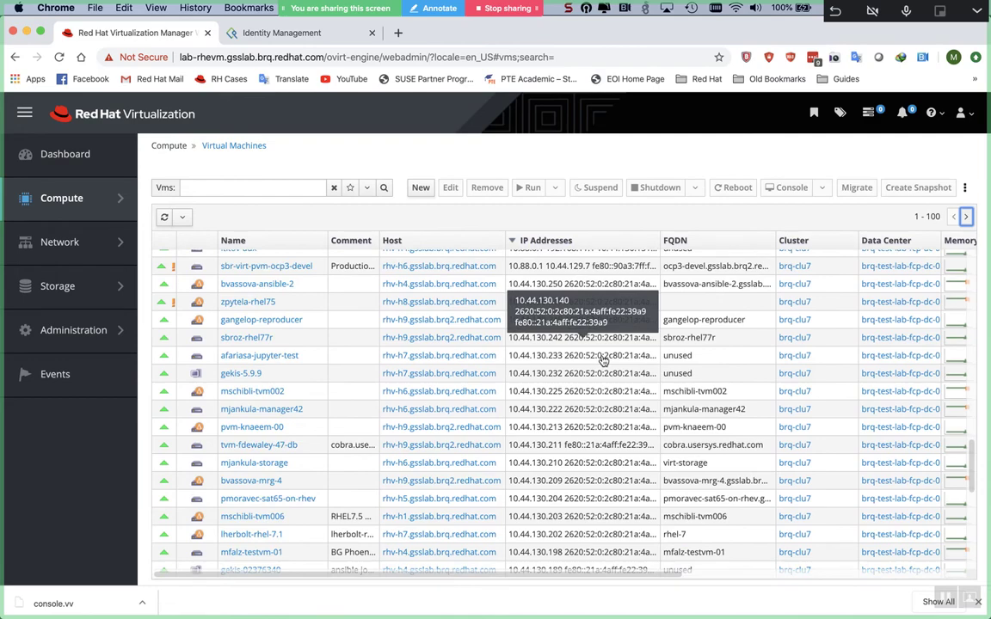
{"action": "scroll", "coordinate": [604, 362], "scroll_direction": "down", "scroll_amount": 10}
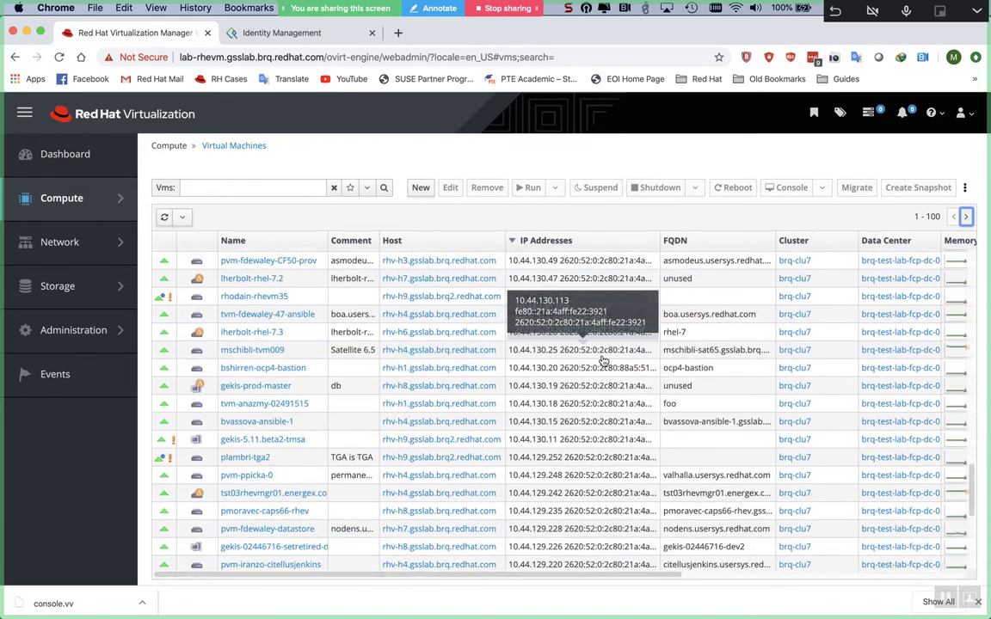
{"action": "scroll", "coordinate": [604, 362], "scroll_direction": "down", "scroll_amount": 2}
{"action": "left_click", "coordinate": [603, 361]}
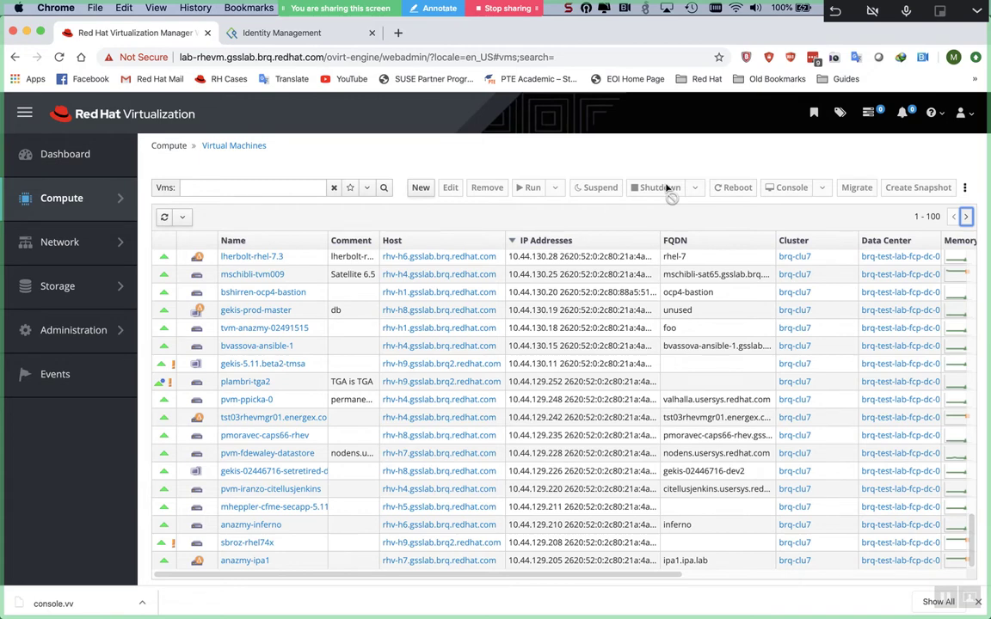
- Go to the next page and widen the IP Addresses column to read the IDM VMs' addresses
{"action": "left_click", "coordinate": [966, 218]}
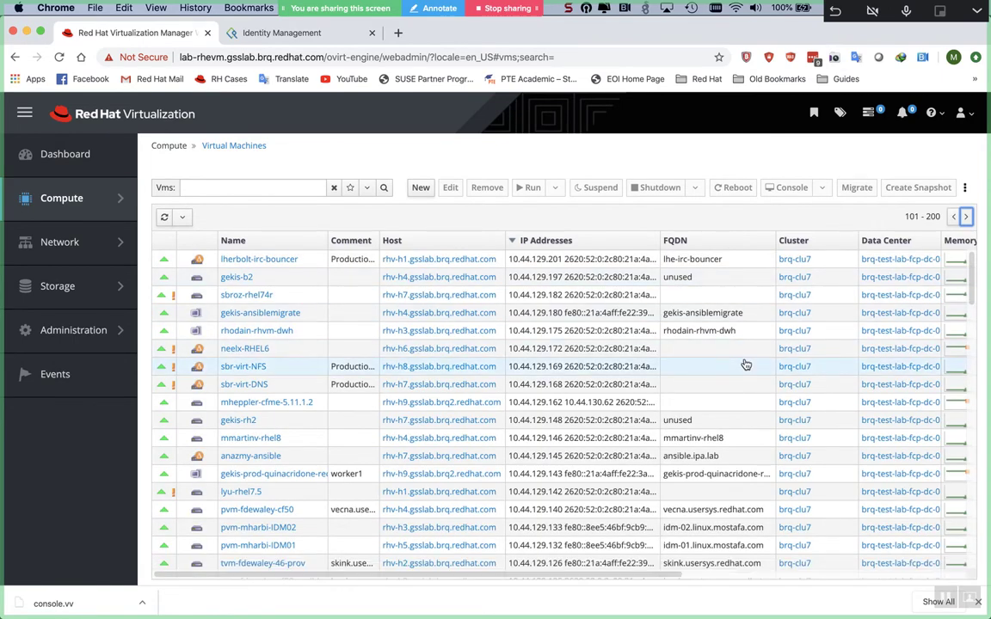
{"action": "scroll", "coordinate": [746, 366], "scroll_direction": "down", "scroll_amount": 5}
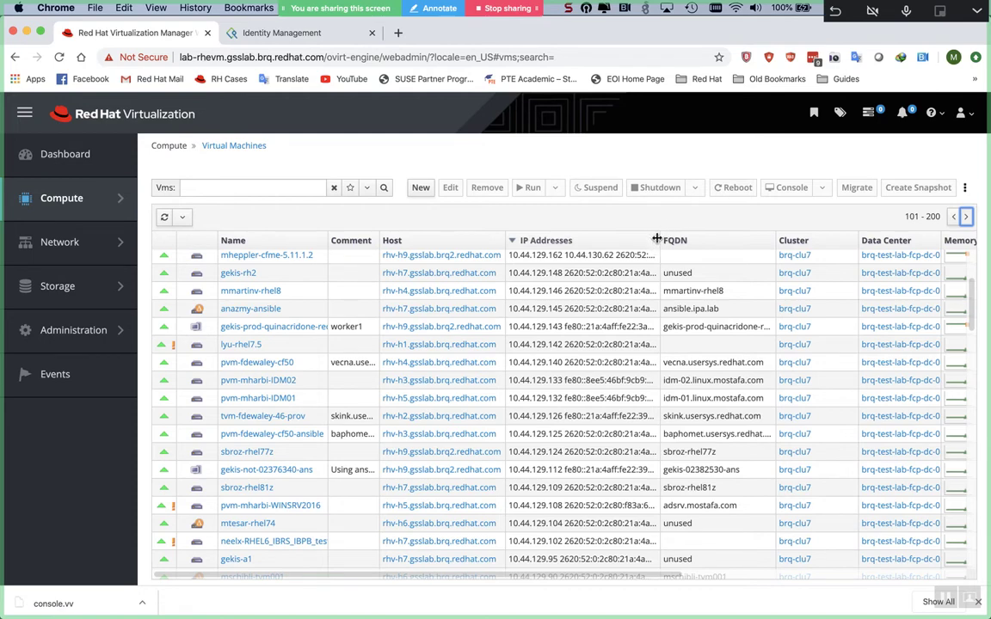
{"action": "left_click_drag", "start_coordinate": [665, 240], "coordinate": [843, 240]}
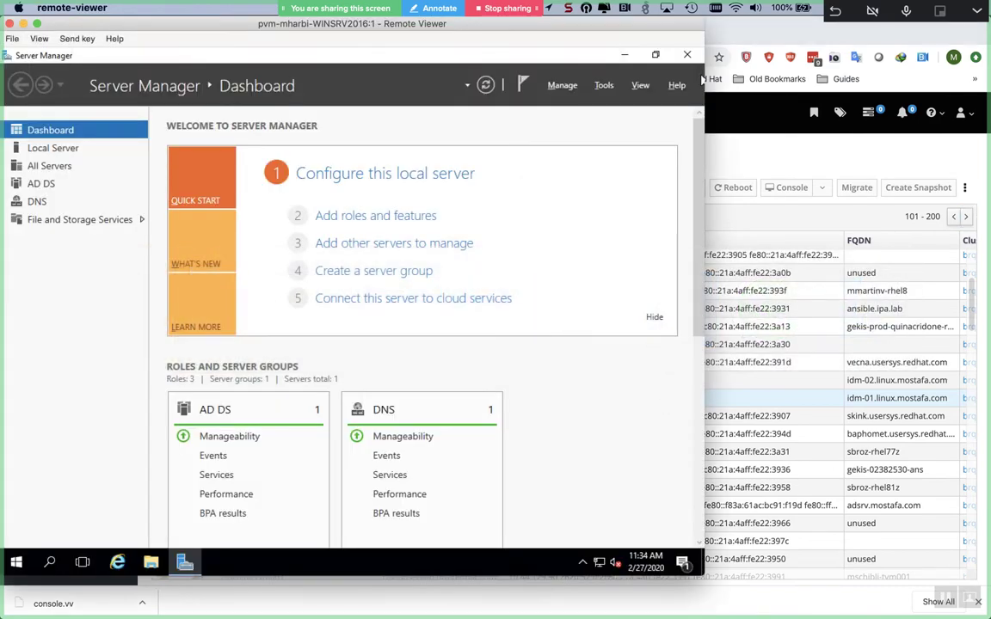
- Log into idm-02 over ssh and list its network connections with nmcli connection show
{"action": "left_click", "coordinate": [702, 79]}
{"action": "key", "text": "super+Tab"}
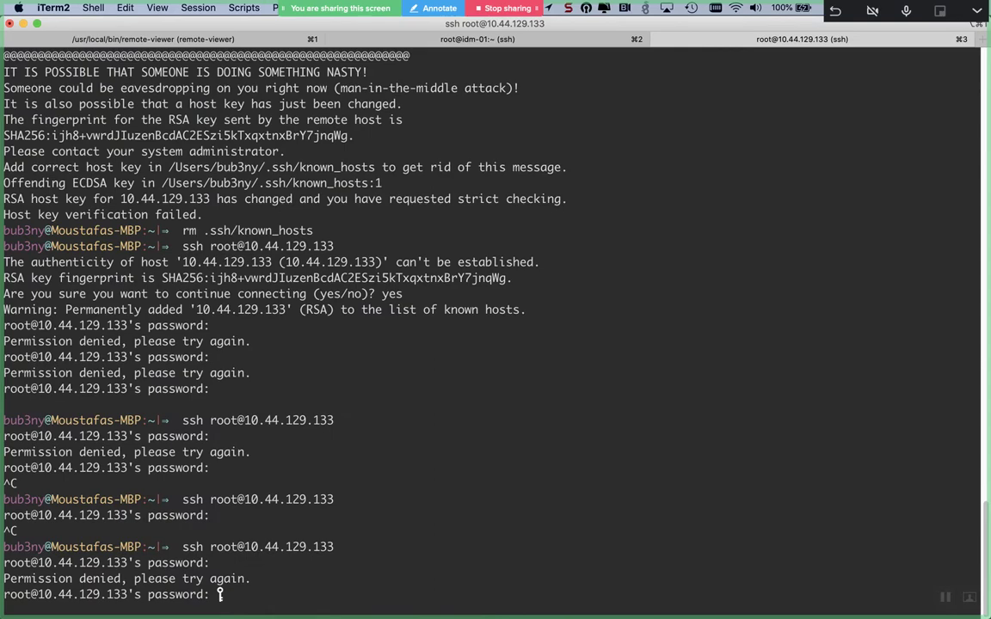
{"action": "key", "text": "Return"}
{"action": "key", "text": "Return"}
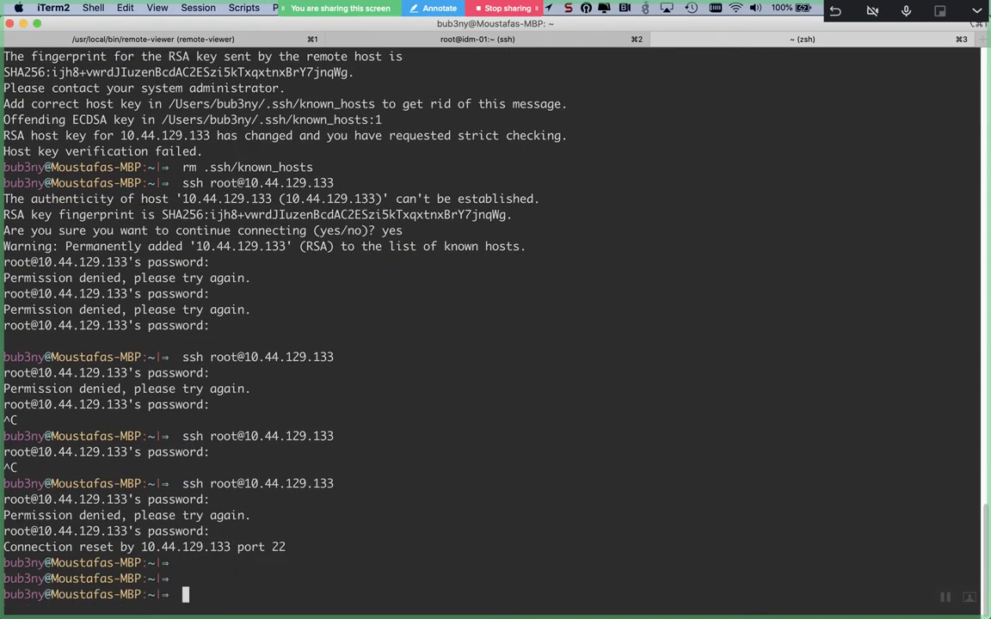
{"action": "key", "text": "super+Left"}
{"action": "key", "text": "super+Left"}
{"action": "key", "text": "super+Left"}
{"action": "key", "text": "super+Left"}
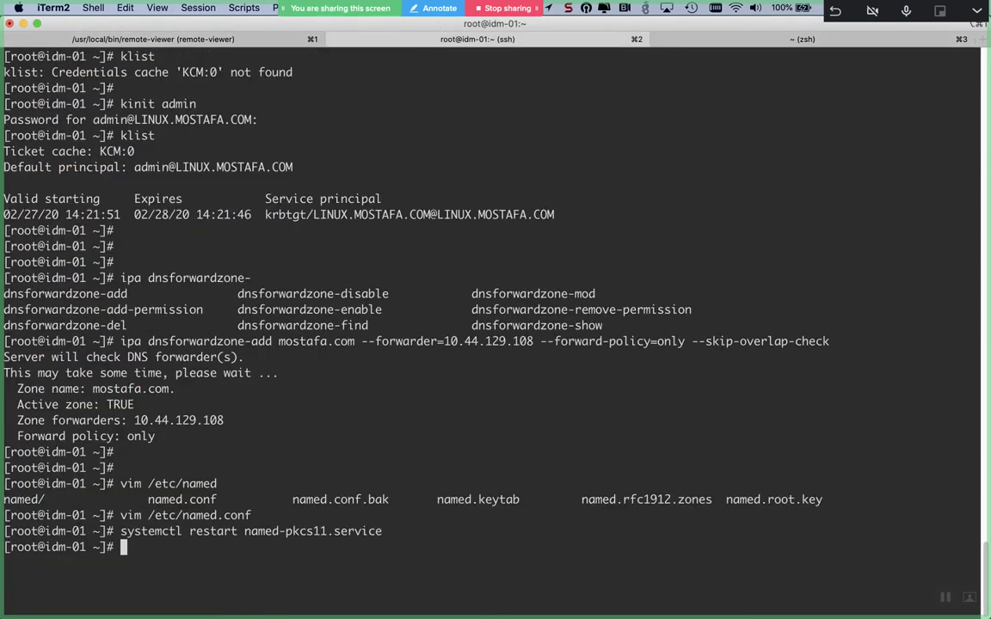
{"action": "type", "text": "ssh idm-02"}
{"action": "key", "text": "Return"}
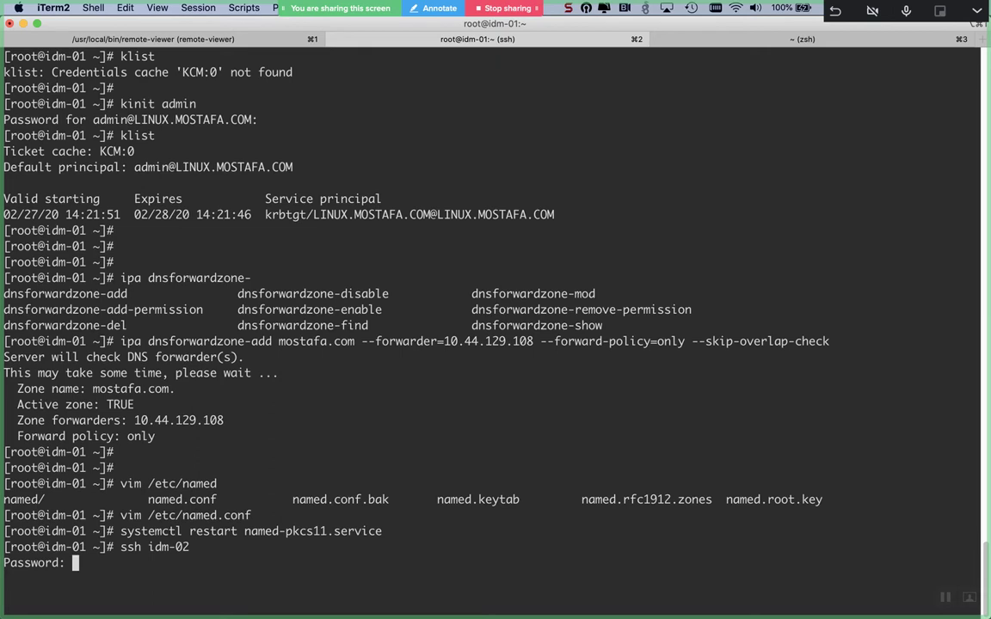
{"action": "key", "text": "Return"}
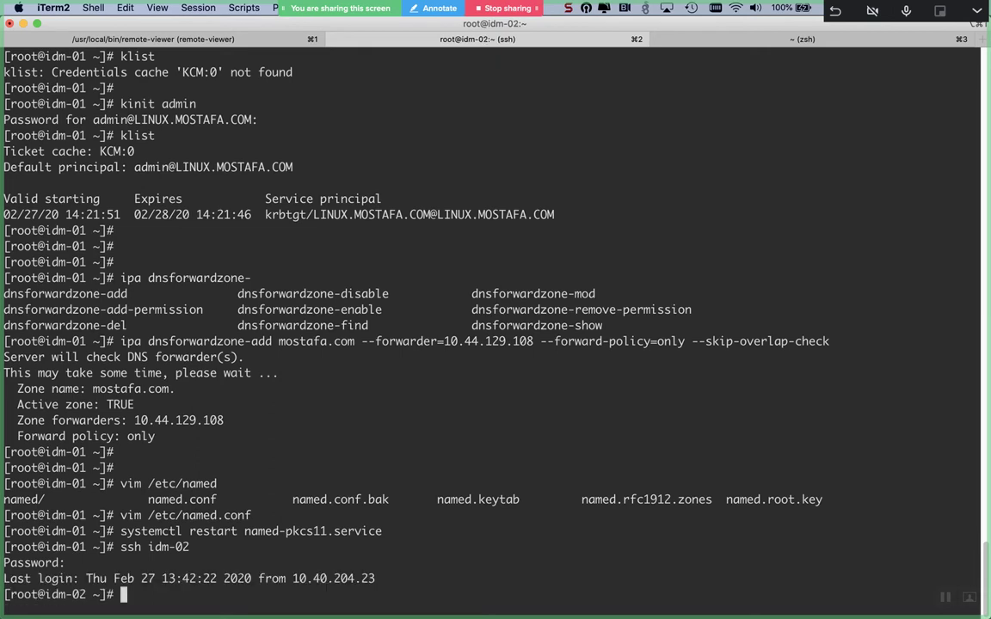
{"action": "key", "text": "Return"}
{"action": "key", "text": "Return"}
{"action": "key", "text": "Return"}
{"action": "type", "text": "nmcl"}
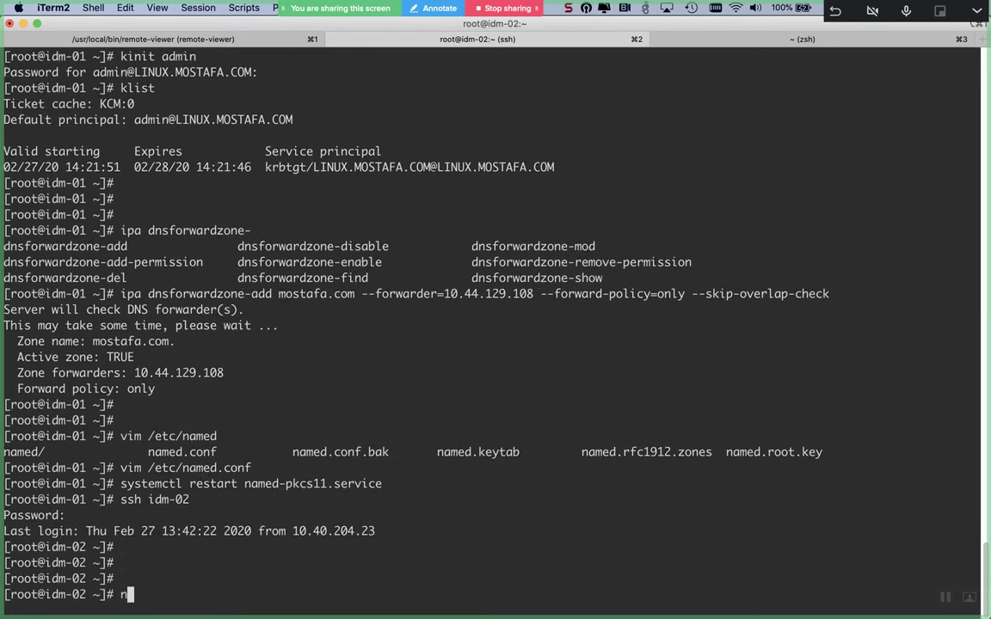
{"action": "type", "text": "i connection show"}
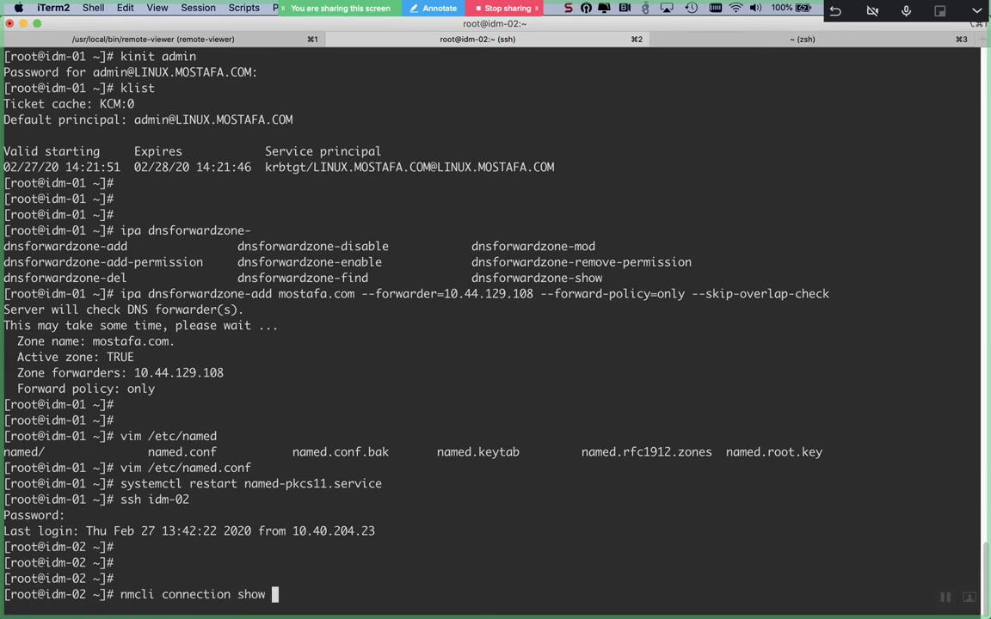
{"action": "key", "text": "Return"}
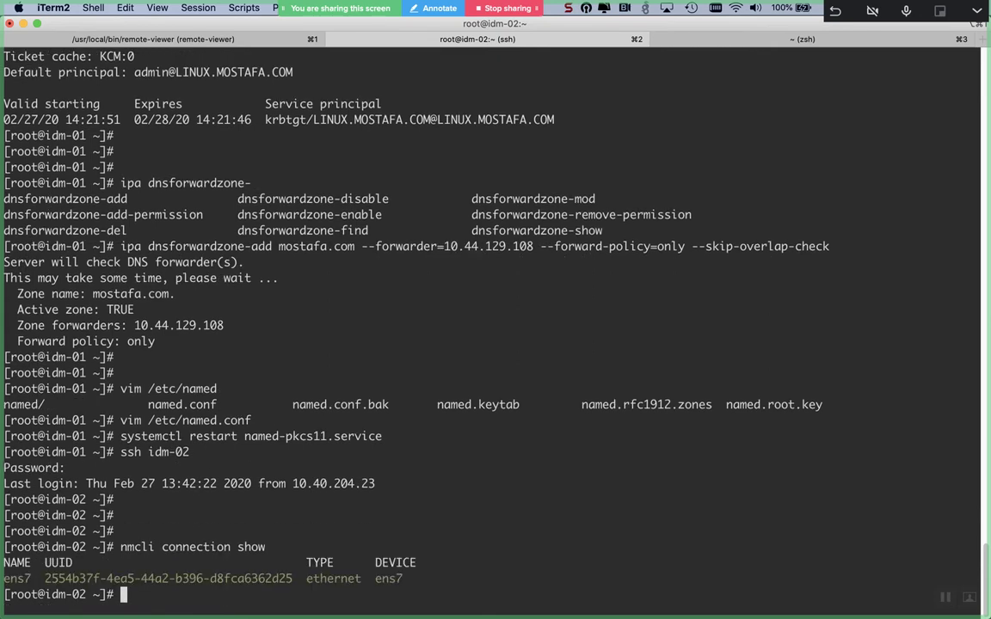
- In nmtui, edit the ens7 connection and try the IPv6 methods, ending on Automatic
{"action": "type", "text": "nmtui"}
{"action": "key", "text": "Return"}
{"action": "key", "text": "Return"}
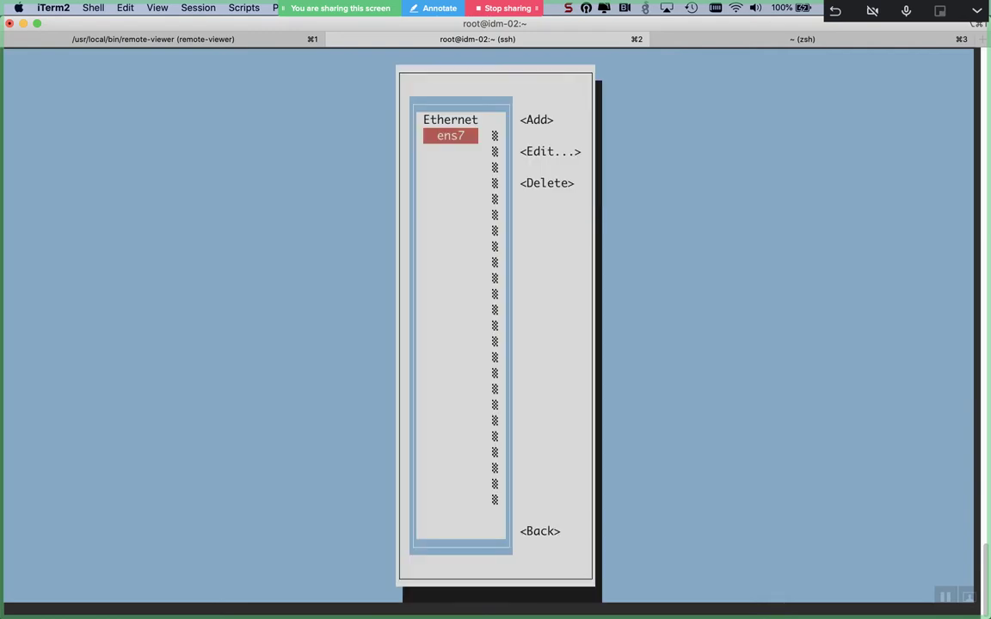
{"action": "key", "text": "Tab"}
{"action": "key", "text": "Tab"}
{"action": "key", "text": "Return"}
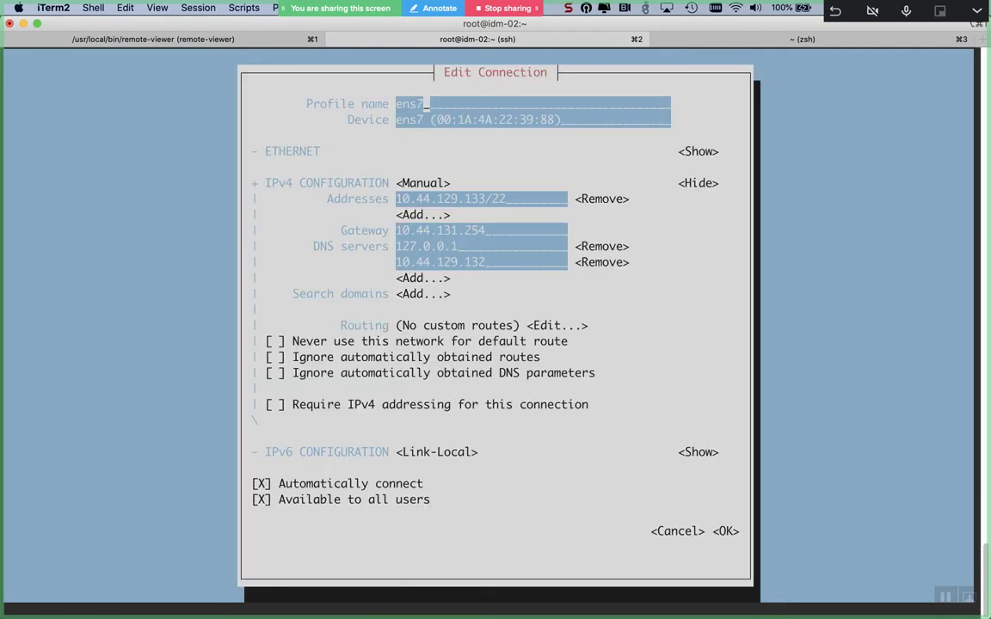
{"action": "key", "text": "Tab"}
{"action": "key", "text": "Tab"}
{"action": "key", "text": "Tab"}
{"action": "key", "text": "Tab"}
{"action": "key", "text": "Tab"}
{"action": "key", "text": "Tab"}
{"action": "key", "text": "Tab"}
{"action": "key", "text": "Tab"}
{"action": "key", "text": "Tab"}
{"action": "key", "text": "Tab"}
{"action": "key", "text": "Tab"}
{"action": "key", "text": "Tab"}
{"action": "key", "text": "Tab"}
{"action": "key", "text": "Tab"}
{"action": "key", "text": "Tab"}
{"action": "key", "text": "Tab"}
{"action": "key", "text": "Tab"}
{"action": "key", "text": "Tab"}
{"action": "key", "text": "Tab"}
{"action": "key", "text": "Tab"}
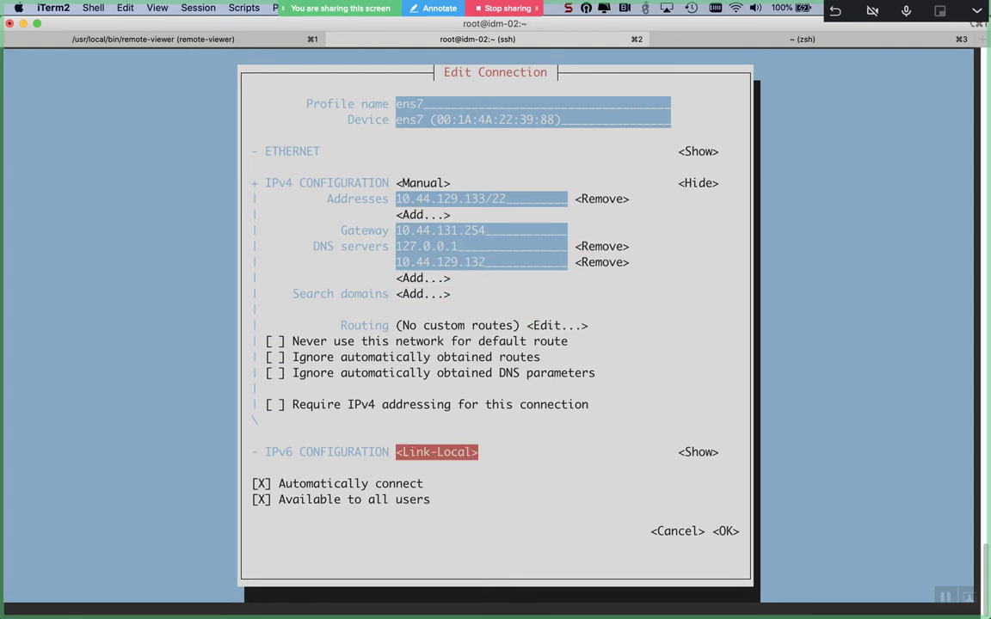
{"action": "key", "text": "Return"}
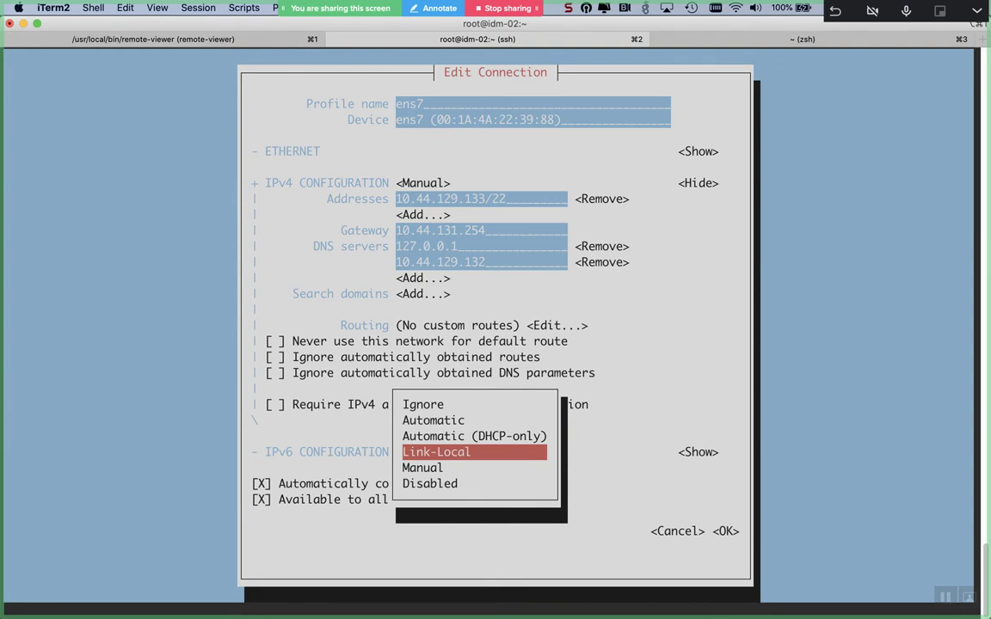
{"action": "key", "text": "Up"}
{"action": "key", "text": "Up"}
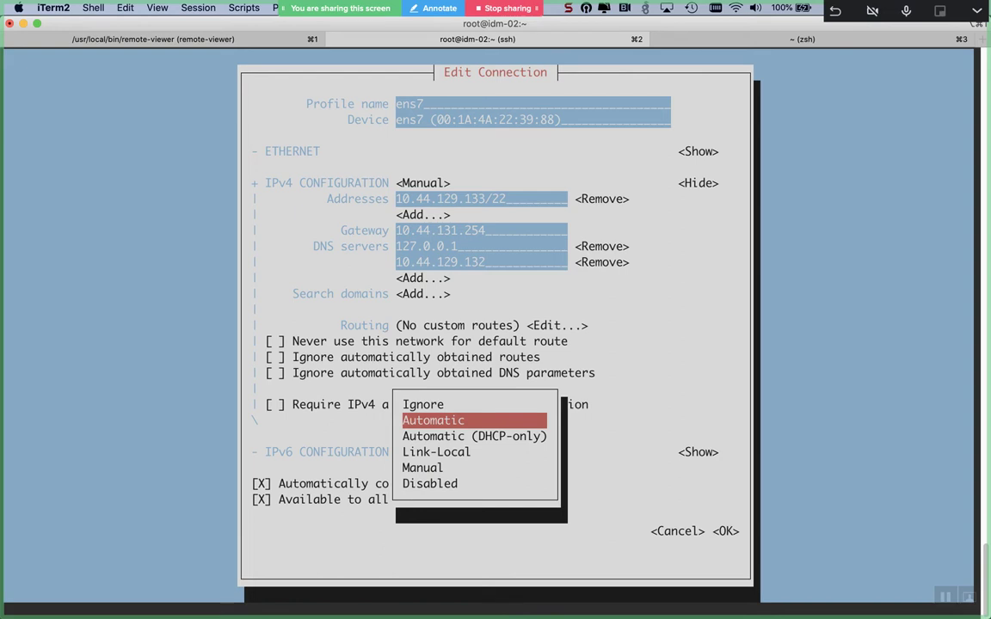
{"action": "key", "text": "Up"}
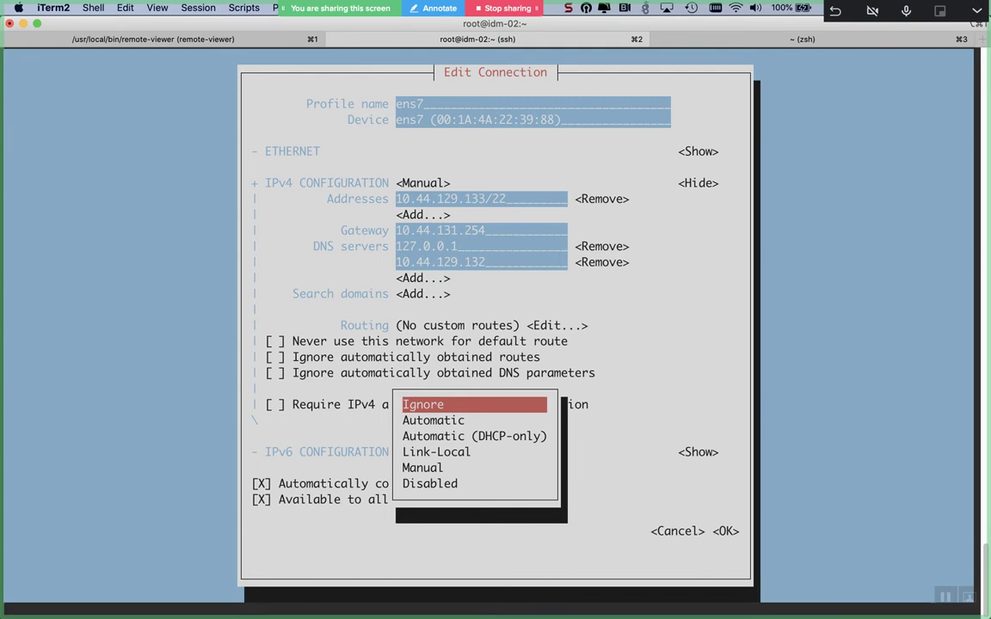
{"action": "key", "text": "Down"}
{"action": "key", "text": "Down"}
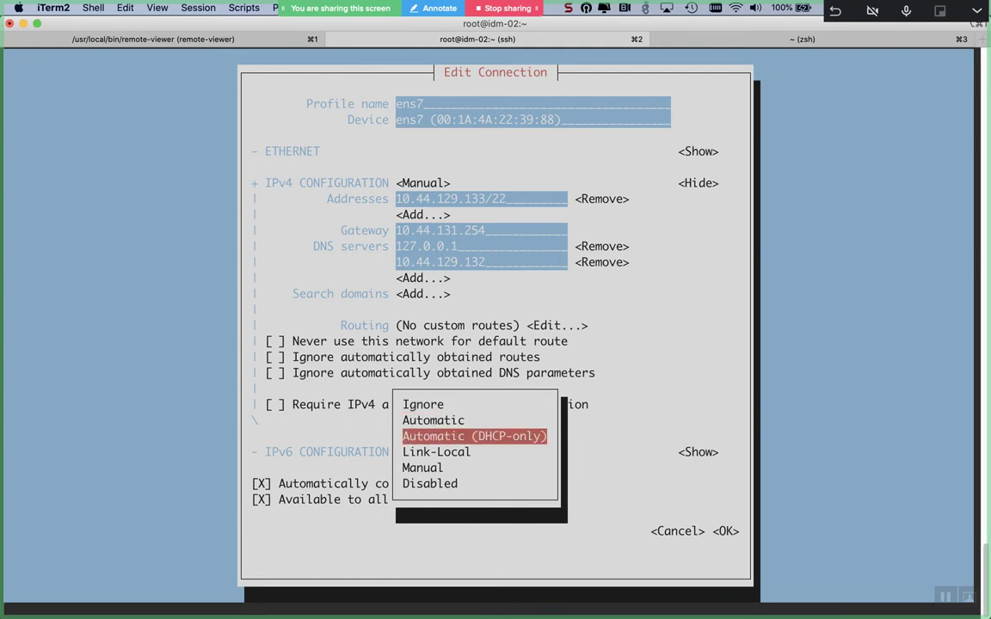
{"action": "key", "text": "Up"}
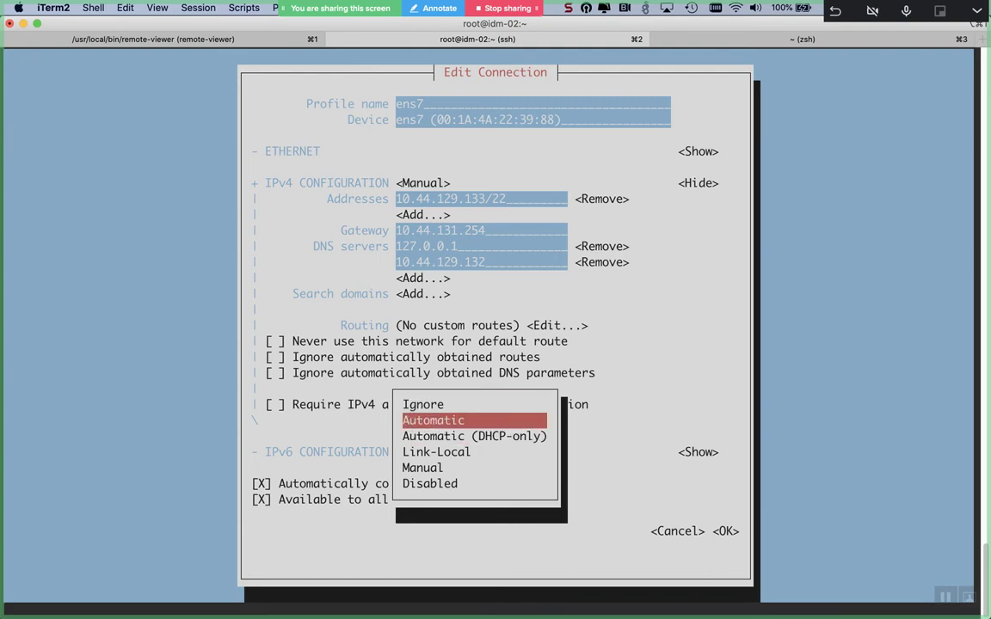
{"action": "key", "text": "Return"}
- Cancel the ens7 edits without saving and quit nmtui back to the idm-02 shell
{"action": "key", "text": "Tab"}
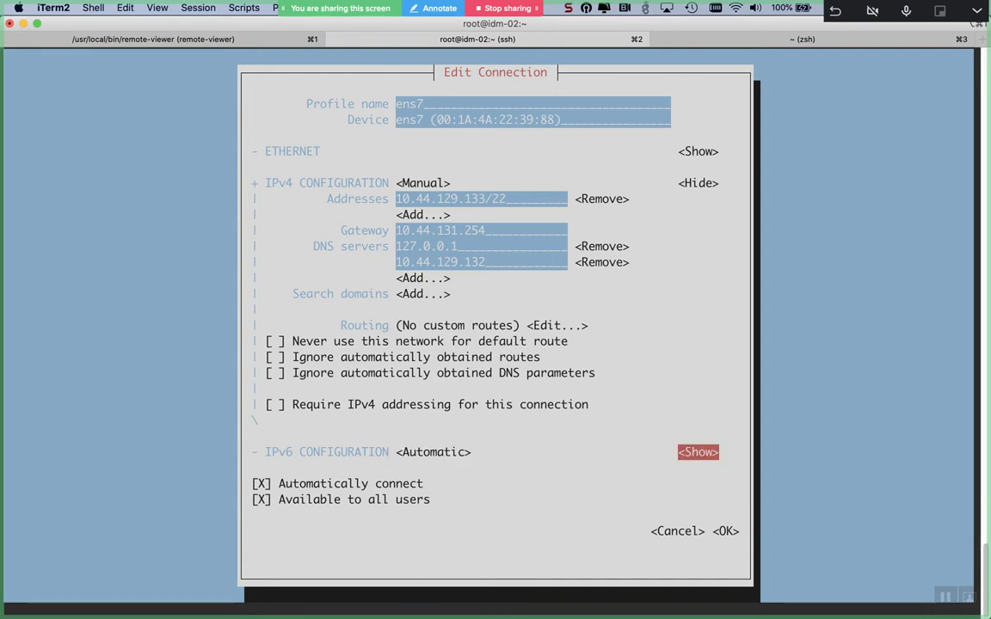
{"action": "key", "text": "Tab"}
{"action": "key", "text": "Tab"}
{"action": "key", "text": "Tab"}
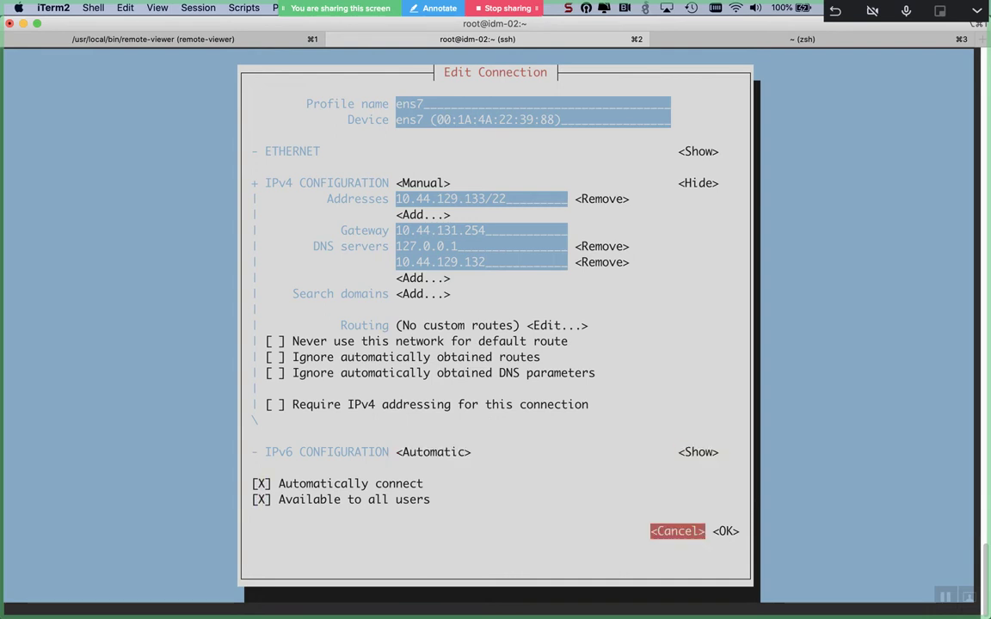
{"action": "key", "text": "Return"}
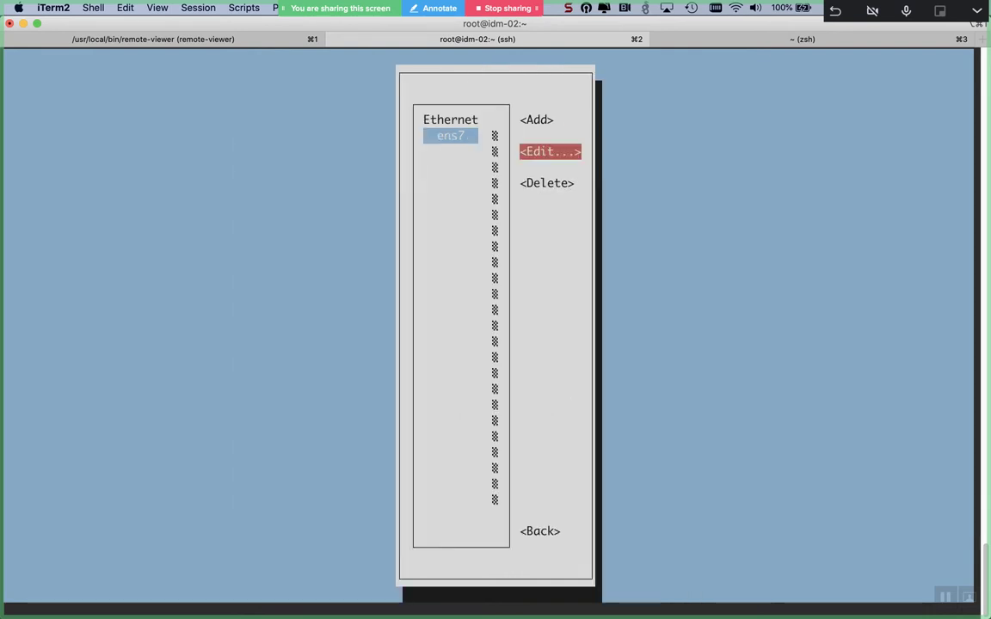
{"action": "key", "text": "Tab"}
{"action": "key", "text": "Tab"}
{"action": "key", "text": "Return"}
{"action": "key", "text": "Down"}
{"action": "key", "text": "Down"}
{"action": "key", "text": "Down"}
{"action": "key", "text": "Return"}
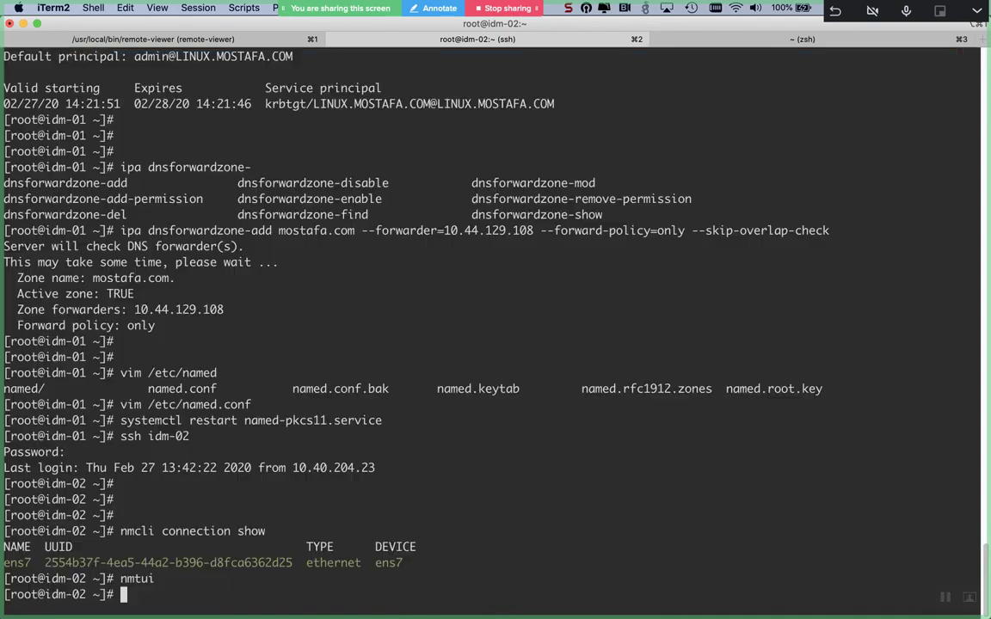
- Run ifconfig on idm-02, then run ifconfig in the local zsh session on tab 3
{"action": "type", "text": "ifconfig"}
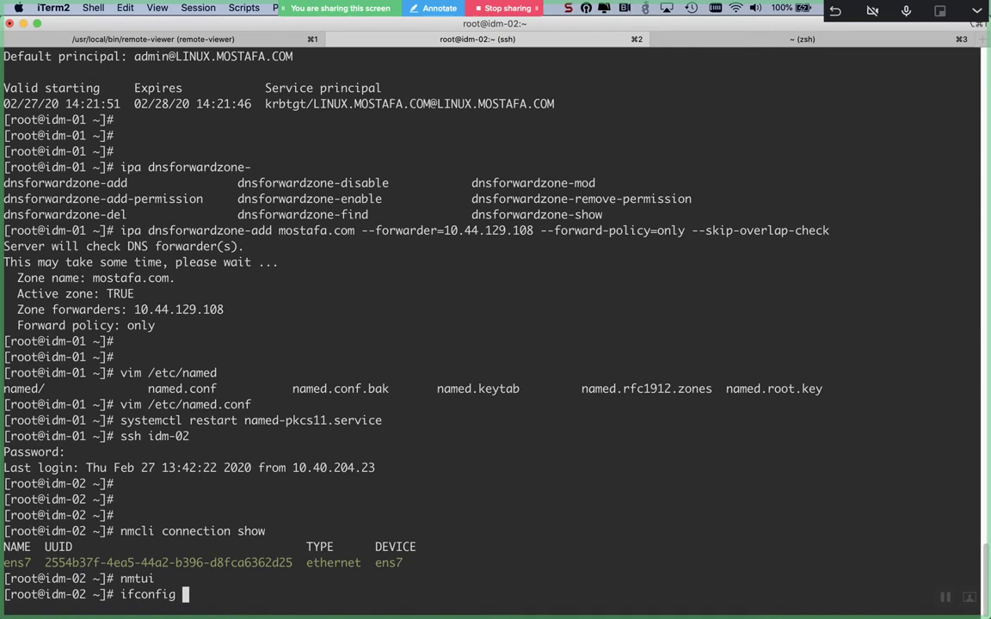
{"action": "key", "text": "Return"}
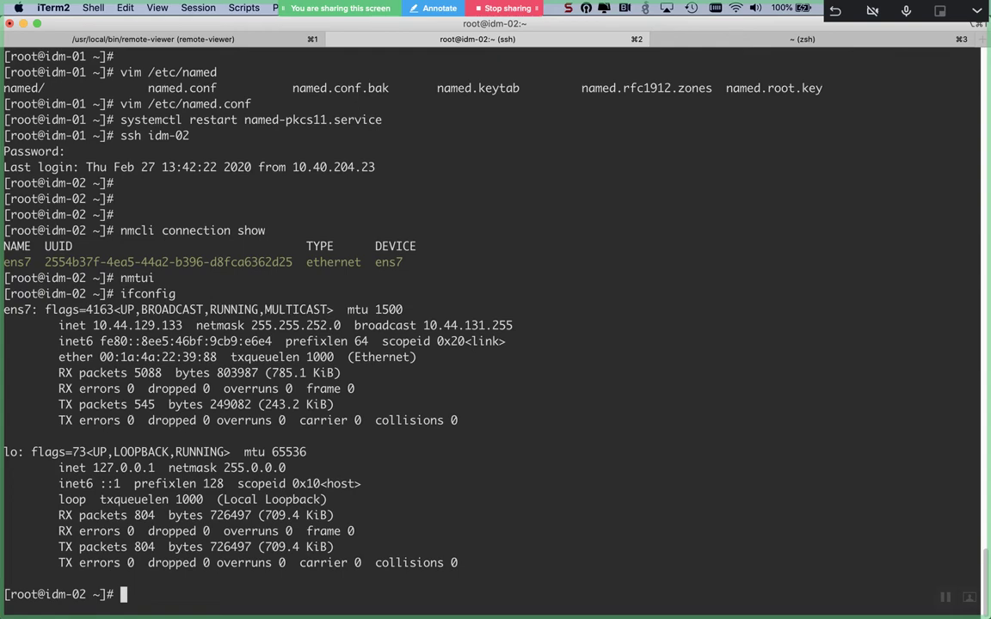
{"action": "key", "text": "super+1"}
{"action": "key", "text": "super+2"}
{"action": "key", "text": "super+3"}
{"action": "type", "text": "ifconfig"}
{"action": "key", "text": "Return"}
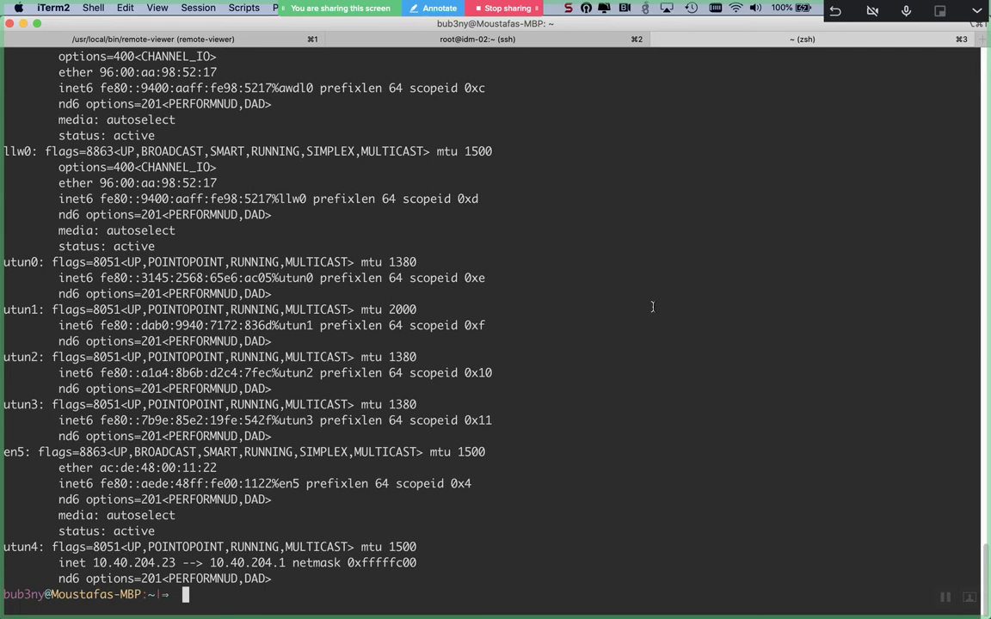
{"action": "key", "text": "Up"}
{"action": "key", "text": "Up"}
{"action": "key", "text": "BackSpace"}
{"action": "type", "text": "29.132"}
{"action": "key", "text": "Return"}
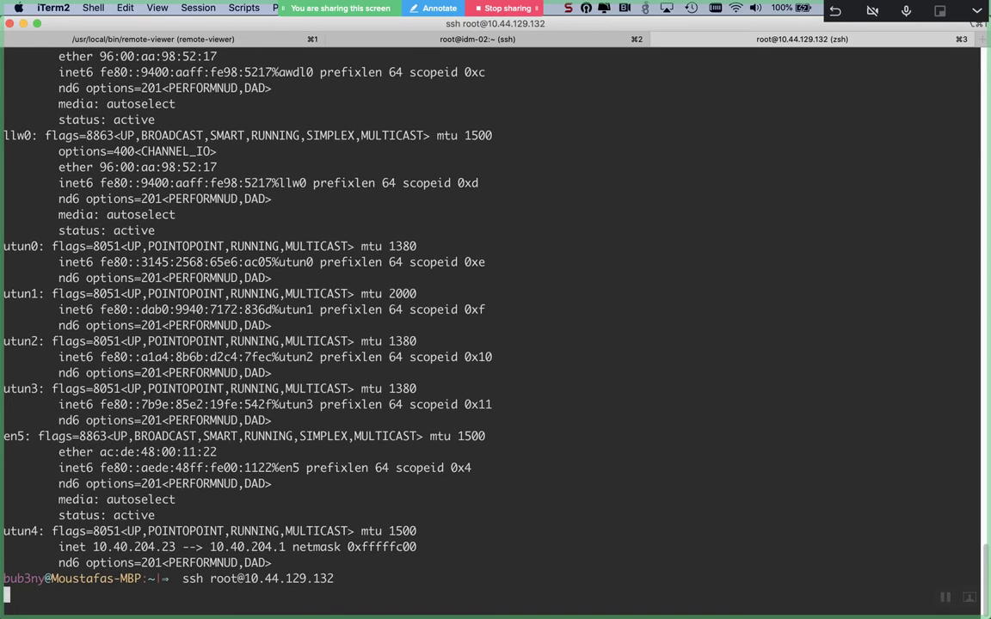
{"action": "type", "text": "yes"}
{"action": "key", "text": "Return"}
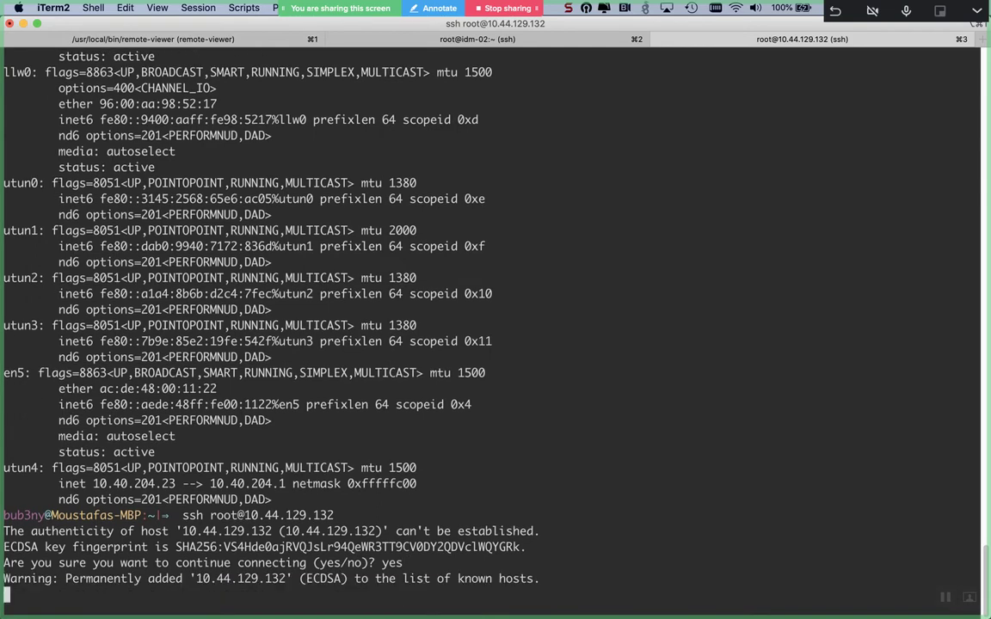
{"action": "key", "text": "Return"}
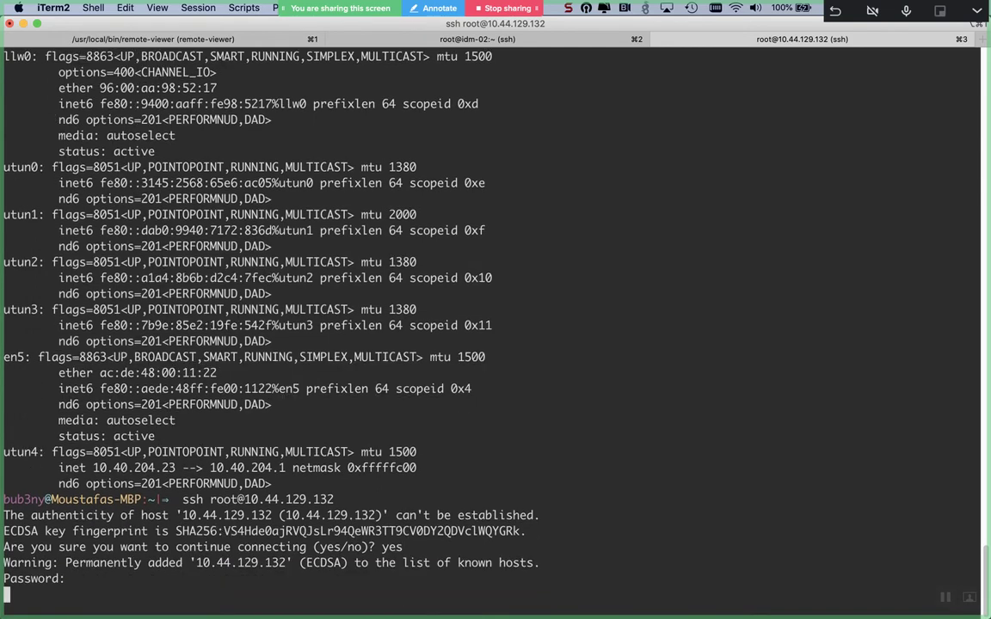
{"action": "key", "text": "Return"}
{"action": "key", "text": "Return"}
{"action": "key", "text": "Return"}
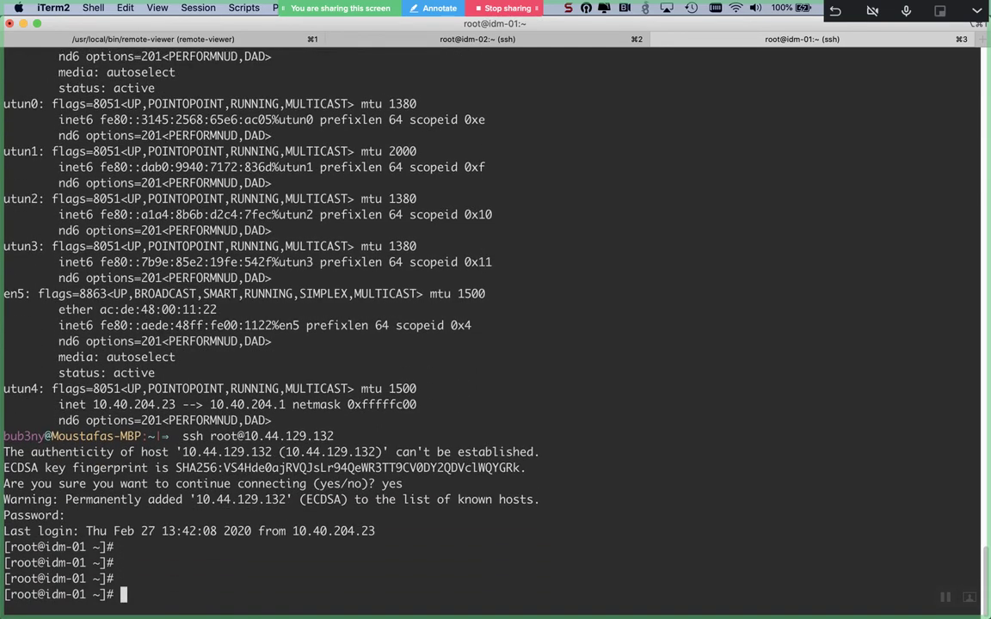
- Run ifconfig on idm-01 and compare its ens7 details with idm-02's session
{"action": "type", "text": "ifconfig"}
{"action": "key", "text": "ctrl+l"}
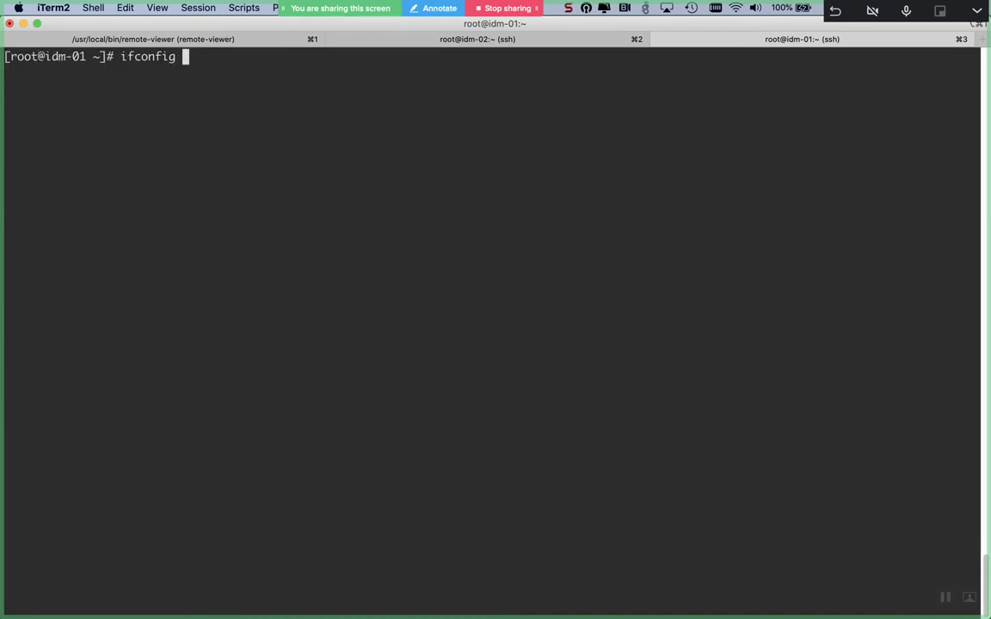
{"action": "key", "text": "Return"}
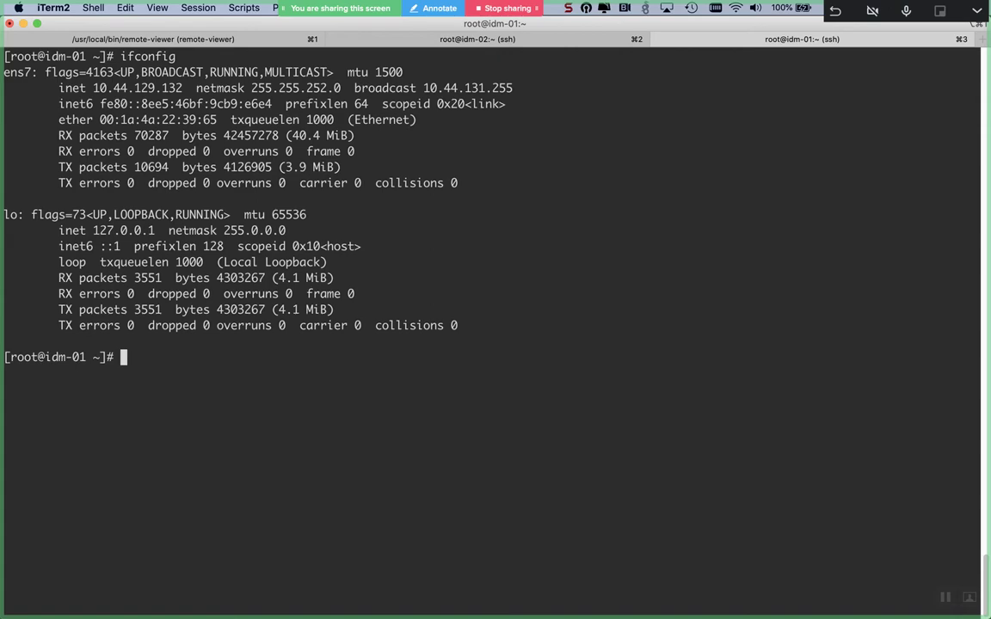
{"action": "key", "text": "super+2"}
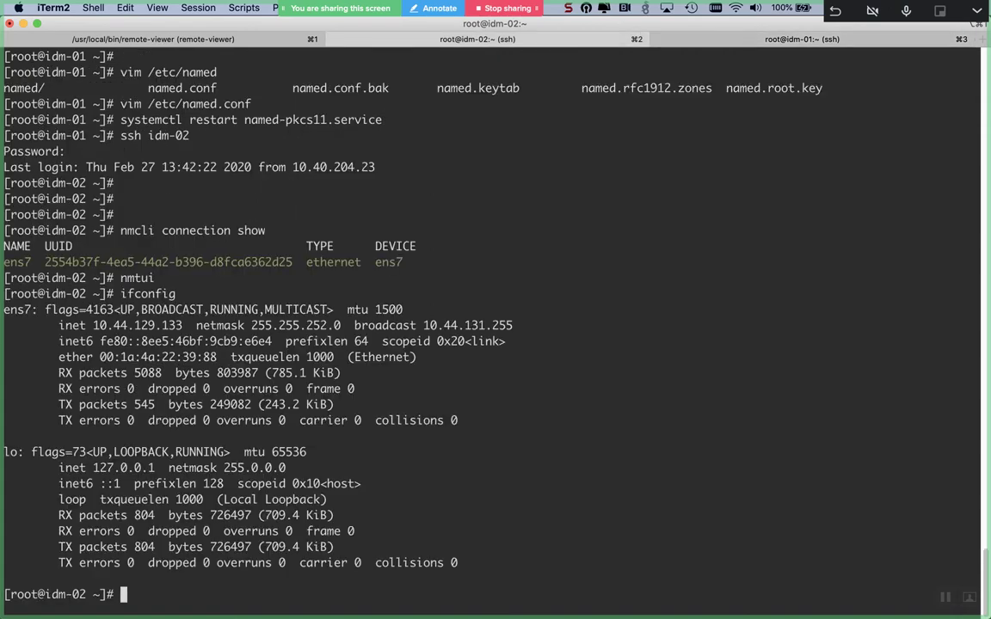
{"action": "key", "text": "super+3"}
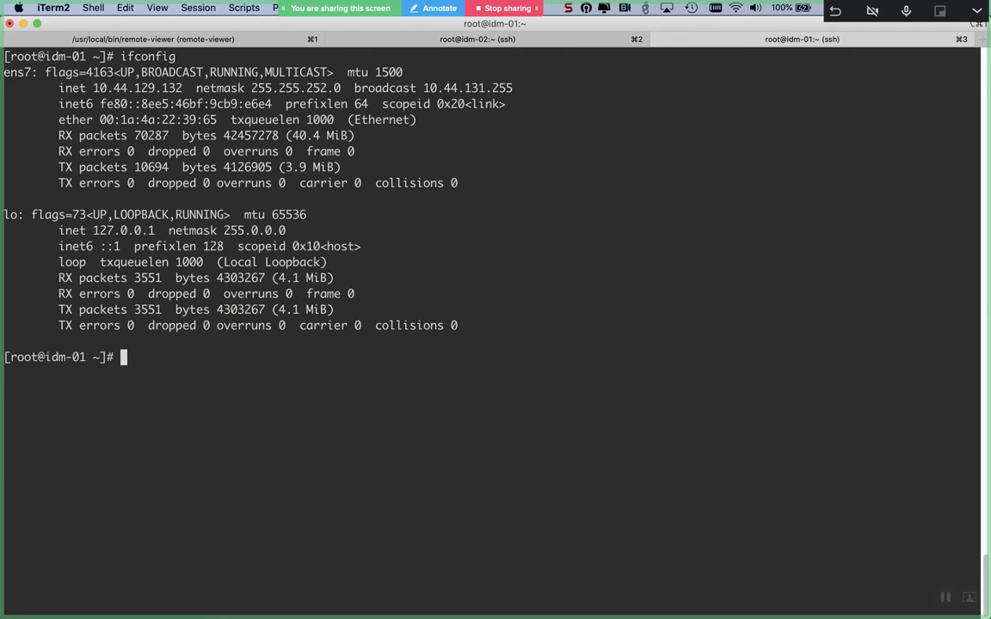
{"action": "key", "text": "Return"}
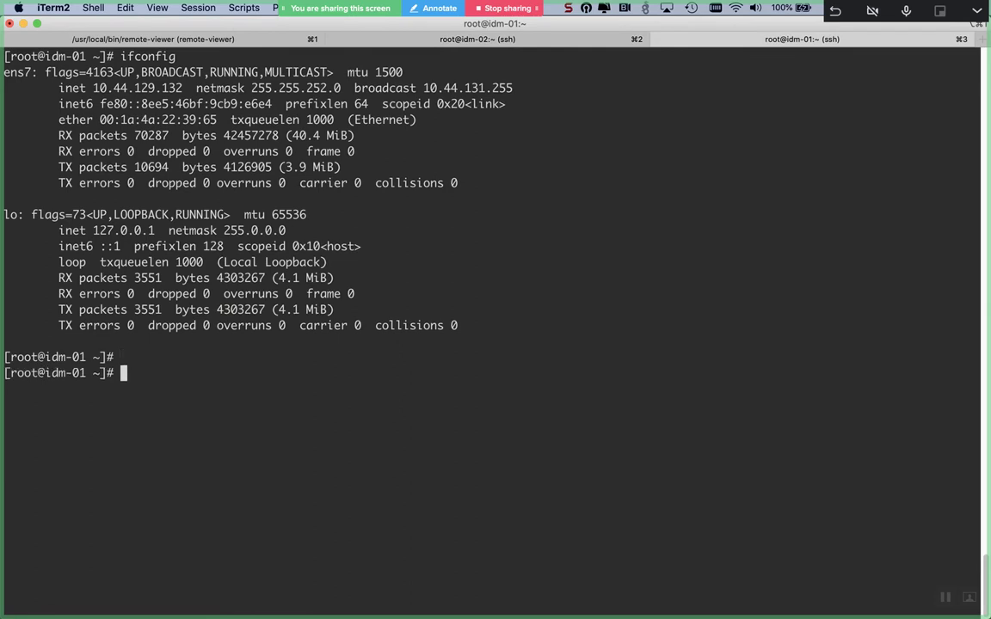
- Open ens7 for editing in nmtui on idm-01 and set IPv6 configuration to Manual
{"action": "type", "text": "nmtui"}
{"action": "key", "text": "Return"}
{"action": "key", "text": "Return"}
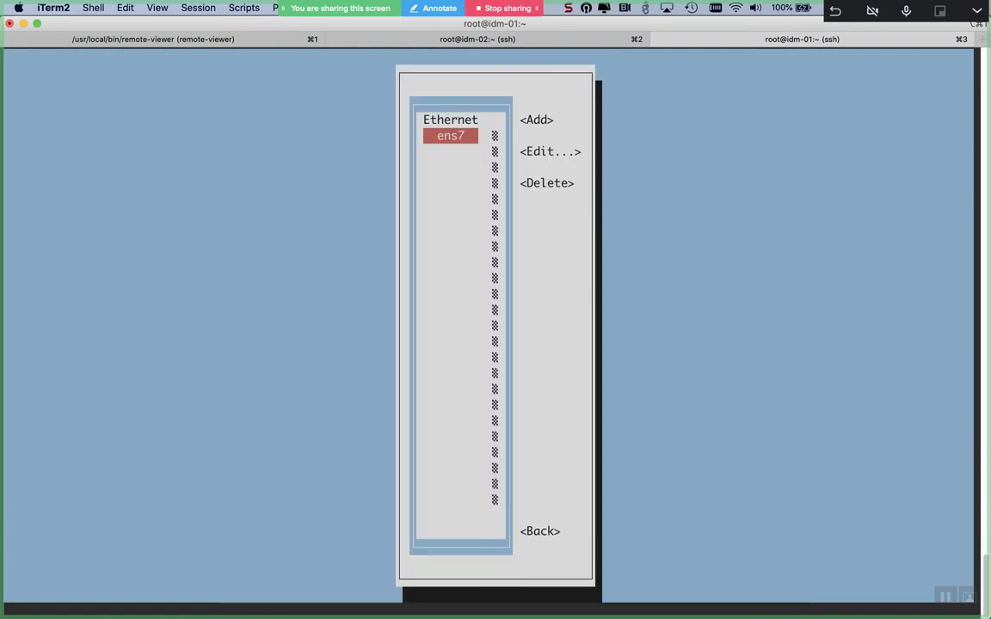
{"action": "key", "text": "Tab"}
{"action": "key", "text": "Tab"}
{"action": "key", "text": "Return"}
{"action": "key", "text": "Tab"}
{"action": "key", "text": "Tab"}
{"action": "key", "text": "Tab"}
{"action": "key", "text": "Tab"}
{"action": "key", "text": "Tab"}
{"action": "key", "text": "Tab"}
{"action": "key", "text": "Tab"}
{"action": "key", "text": "Tab"}
{"action": "key", "text": "Tab"}
{"action": "key", "text": "Tab"}
{"action": "key", "text": "Tab"}
{"action": "key", "text": "Tab"}
{"action": "key", "text": "Tab"}
{"action": "key", "text": "Tab"}
{"action": "key", "text": "Tab"}
{"action": "key", "text": "Tab"}
{"action": "key", "text": "Tab"}
{"action": "key", "text": "Tab"}
{"action": "key", "text": "Tab"}
{"action": "key", "text": "Tab"}
{"action": "key", "text": "shift+Tab"}
{"action": "key", "text": "Return"}
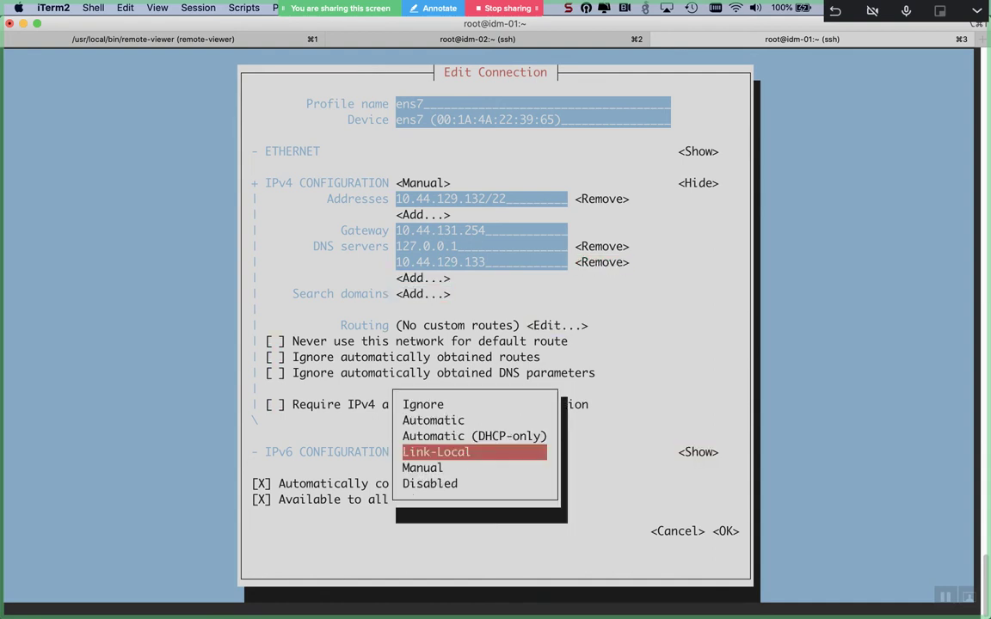
{"action": "key", "text": "Down"}
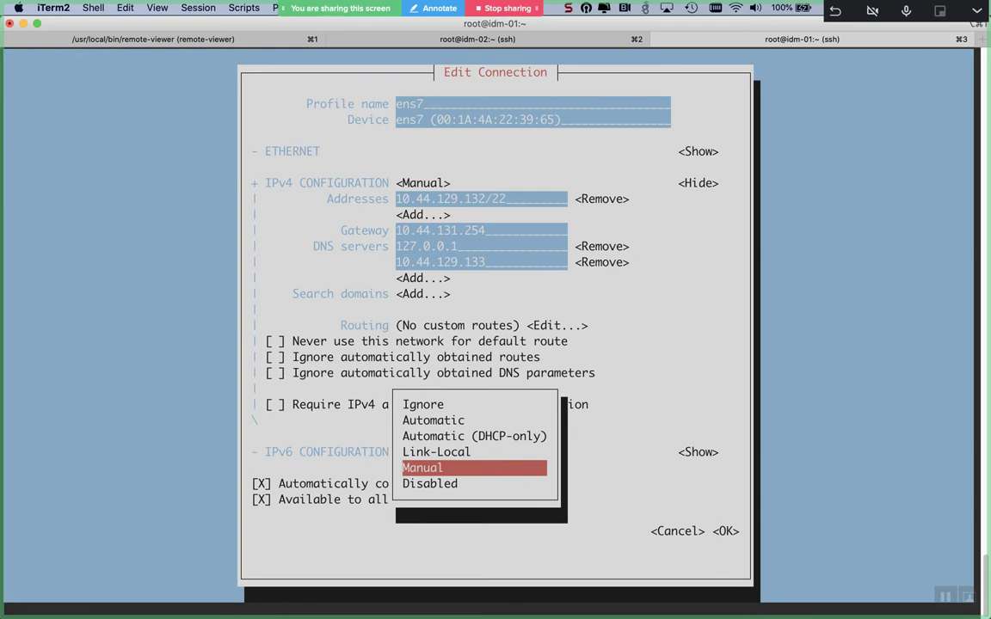
{"action": "key", "text": "Return"}
- After the Manual save error, switch IPv6 to Automatic and save the ens7 connection
{"action": "key", "text": "Tab"}
{"action": "key", "text": "Tab"}
{"action": "key", "text": "Tab"}
{"action": "key", "text": "Tab"}
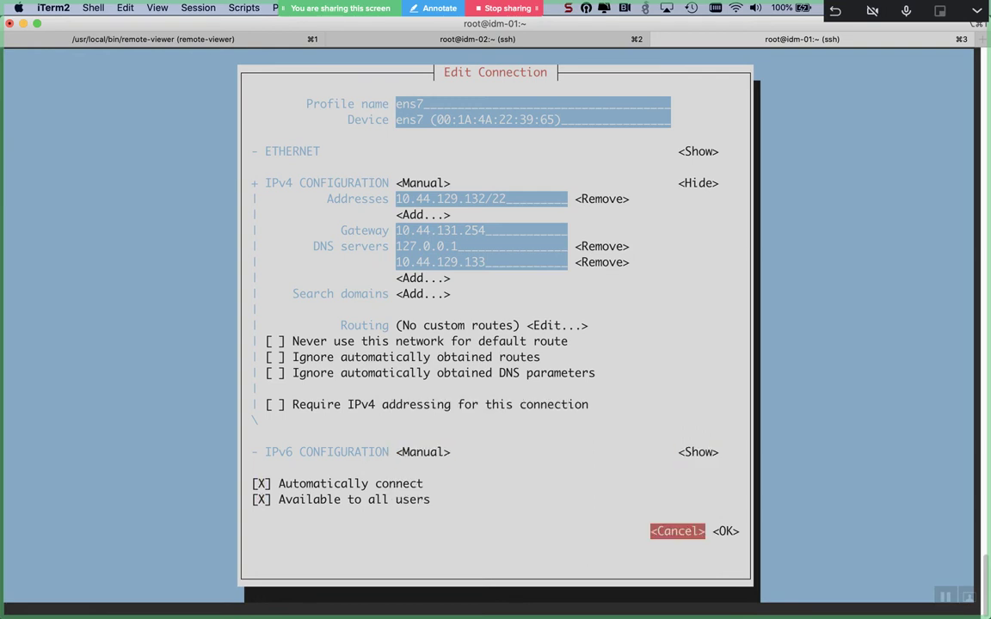
{"action": "key", "text": "Tab"}
{"action": "key", "text": "Return"}
{"action": "key", "text": "Return"}
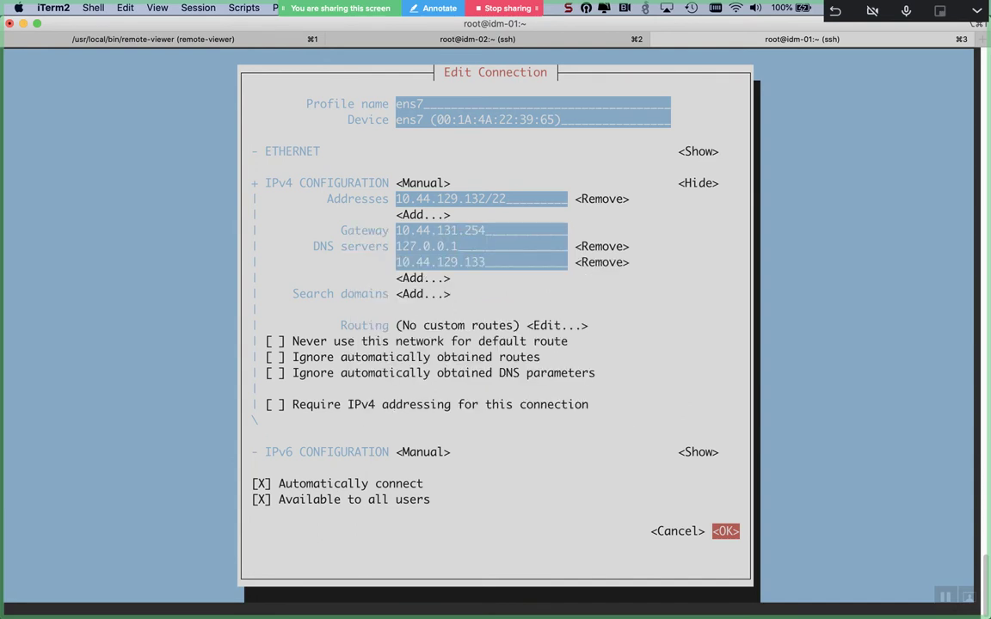
{"action": "key", "text": "shift+Tab"}
{"action": "key", "text": "shift+Tab"}
{"action": "key", "text": "shift+Tab"}
{"action": "key", "text": "shift+Tab"}
{"action": "key", "text": "shift+Tab"}
{"action": "key", "text": "Return"}
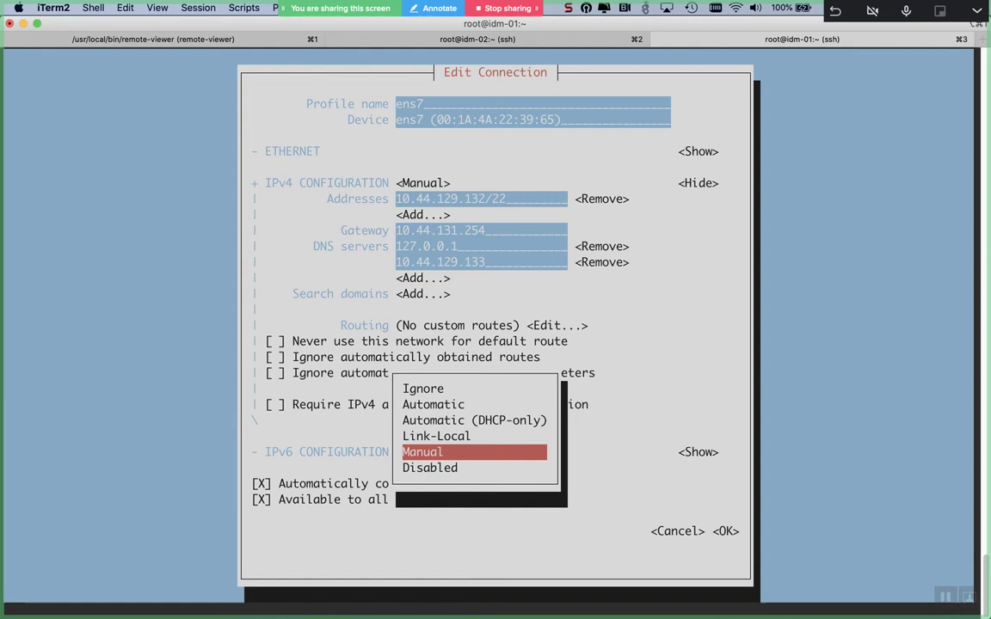
{"action": "key", "text": "Up"}
{"action": "key", "text": "Up"}
{"action": "key", "text": "Up"}
{"action": "key", "text": "Return"}
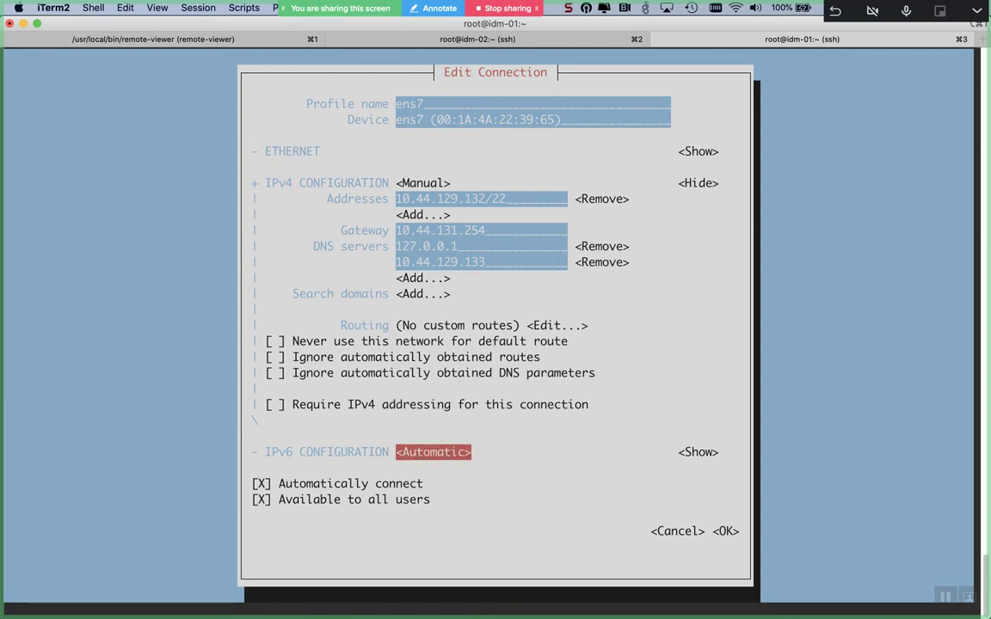
{"action": "key", "text": "Tab"}
{"action": "key", "text": "Tab"}
{"action": "key", "text": "Tab"}
{"action": "key", "text": "Tab"}
{"action": "key", "text": "Tab"}
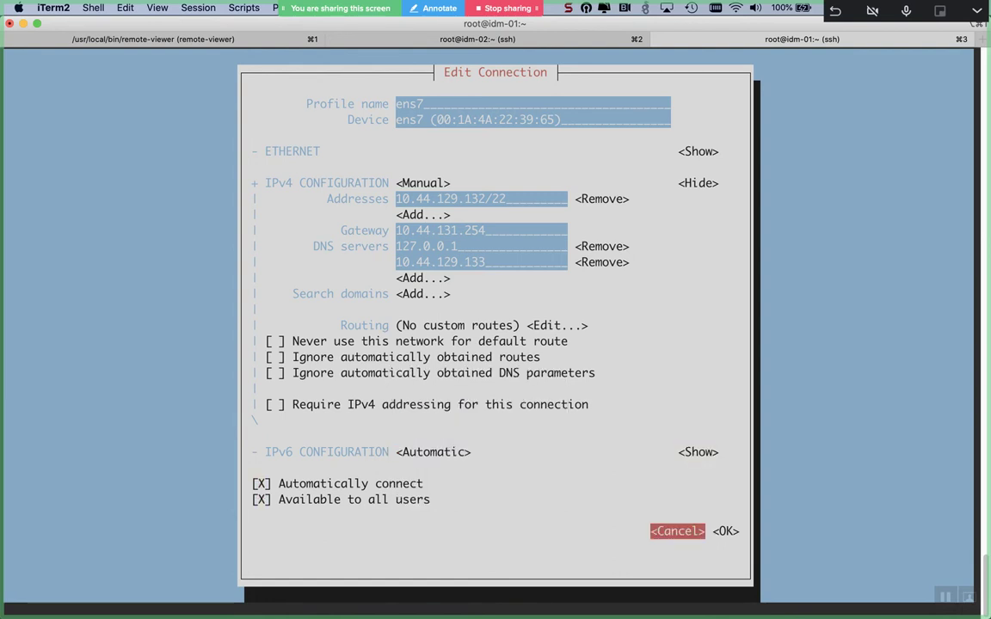
{"action": "key", "text": "Return"}
- Leave the connection list and quit nmtui to the idm-01 shell
{"action": "key", "text": "Tab"}
{"action": "key", "text": "Tab"}
{"action": "key", "text": "Tab"}
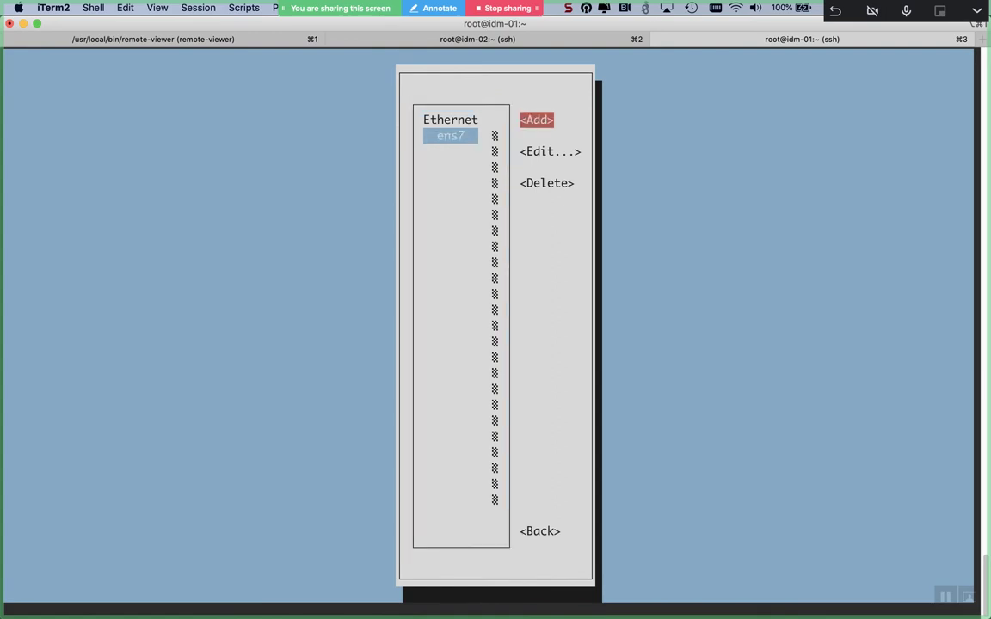
{"action": "key", "text": "Tab"}
{"action": "key", "text": "Return"}
{"action": "key", "text": "Tab"}
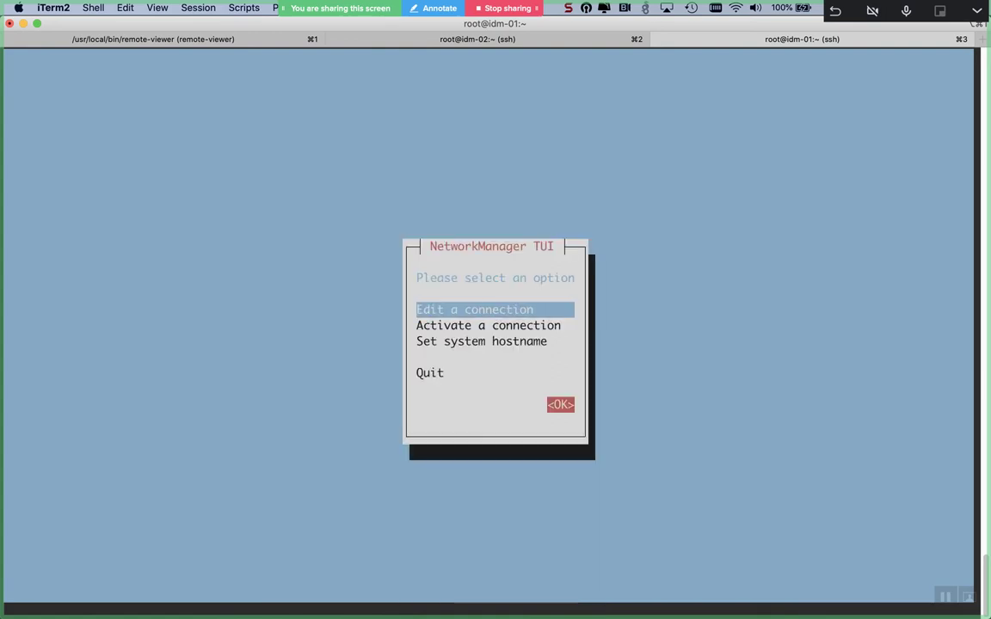
{"action": "key", "text": "Tab"}
{"action": "key", "text": "Down"}
{"action": "key", "text": "Down"}
{"action": "key", "text": "Down"}
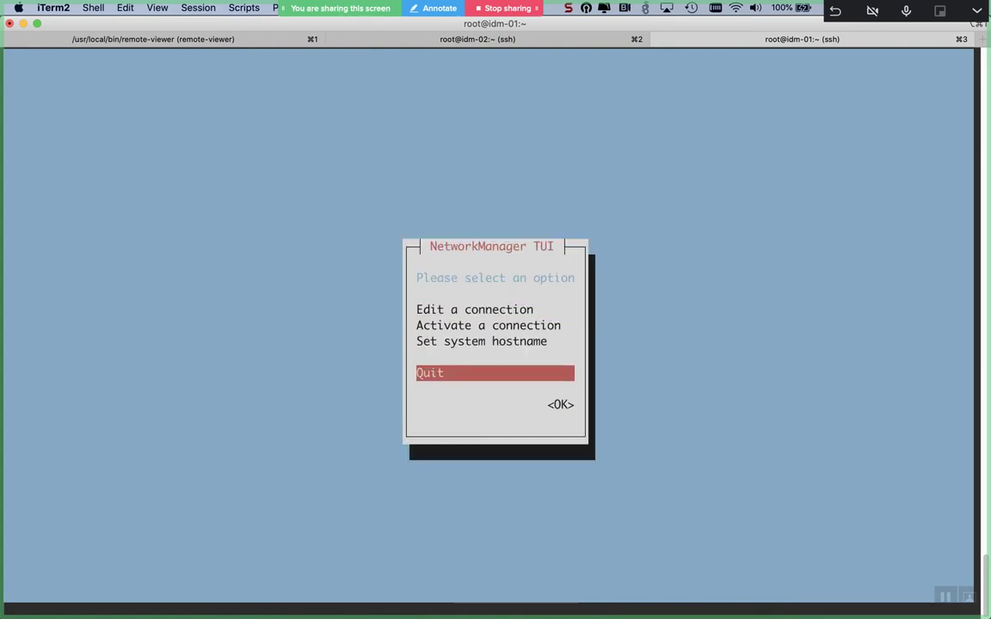
{"action": "key", "text": "Return"}
- Restart ens7 on idm-01 with nmcli connection down/up and check its global IPv6 with ifconfig
{"action": "type", "text": "n"}
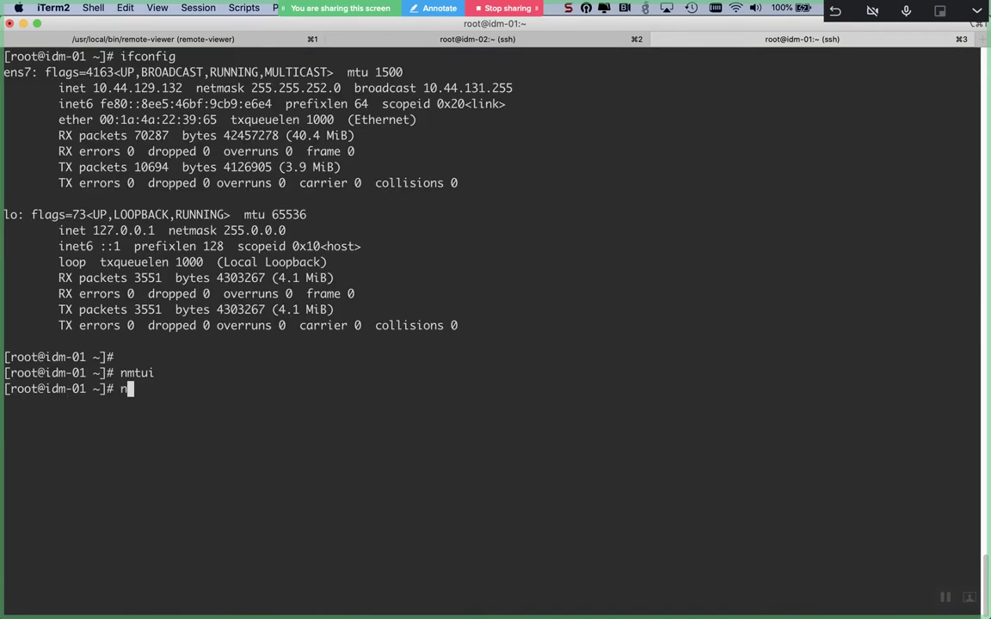
{"action": "type", "text": "mcli connection down "}
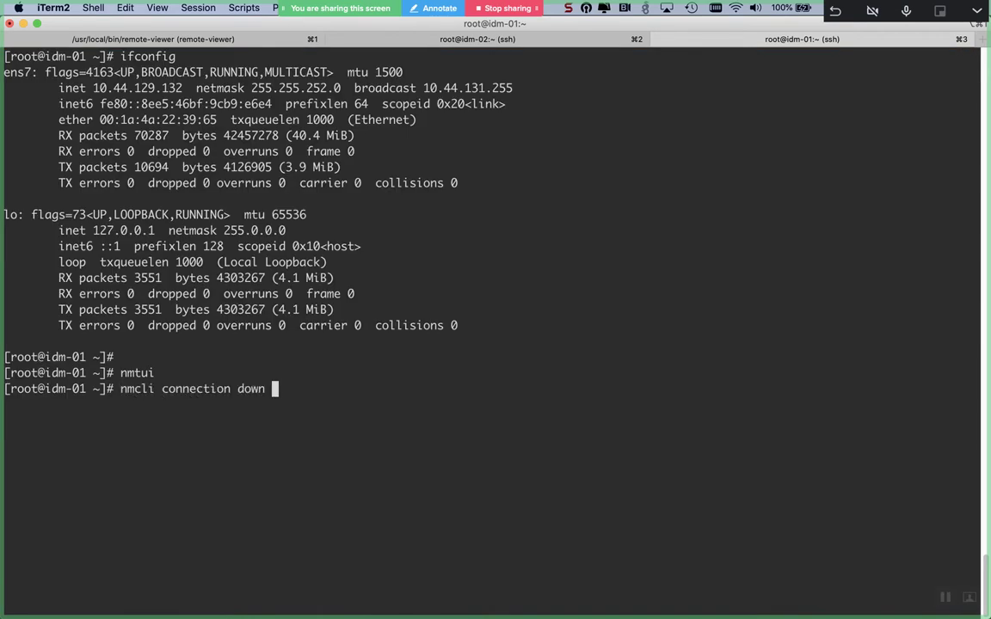
{"action": "type", "text": "ens7 && nmcli connection up ens7"}
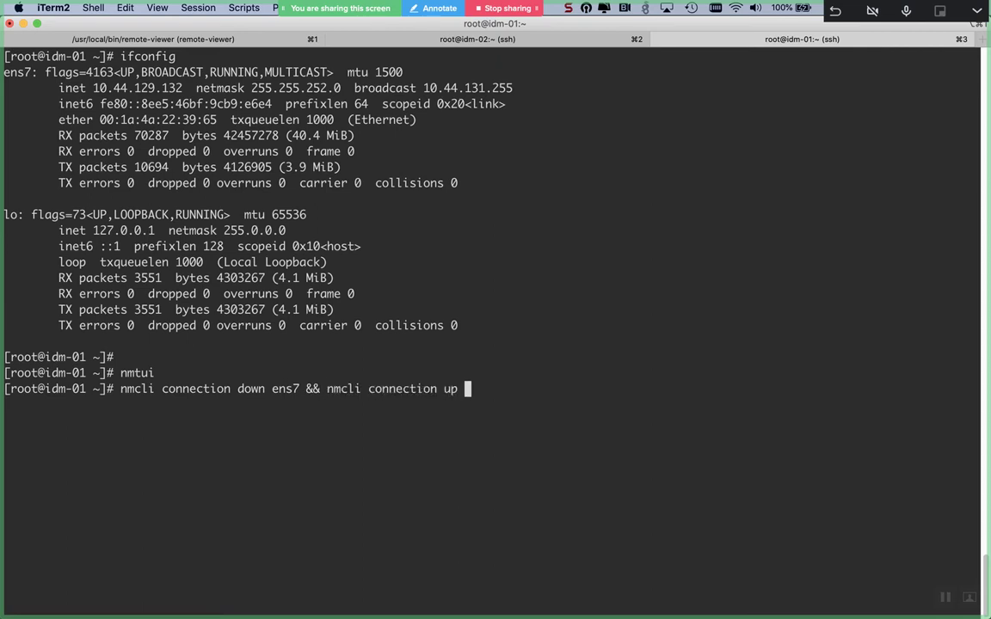
{"action": "key", "text": "Return"}
{"action": "key", "text": "Return"}
{"action": "key", "text": "Return"}
{"action": "type", "text": "ifconfig"}
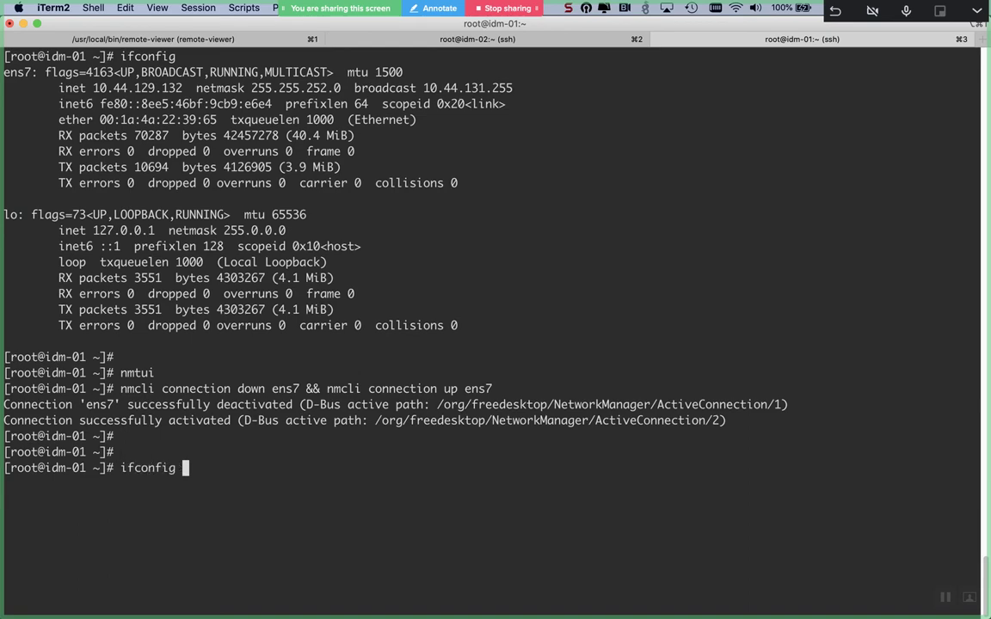
{"action": "key", "text": "Return"}
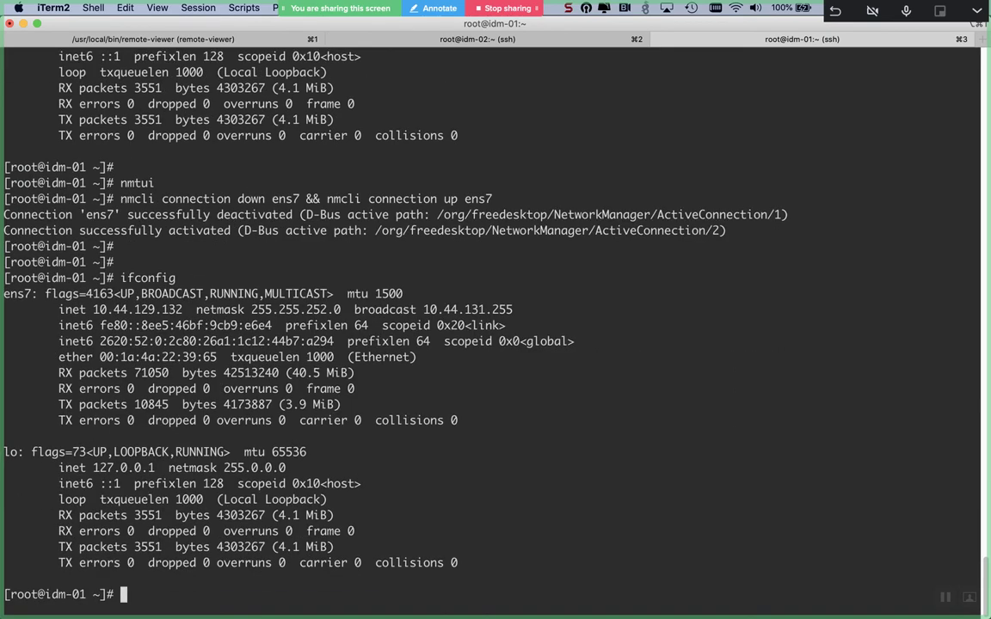
{"action": "key", "text": "Return"}
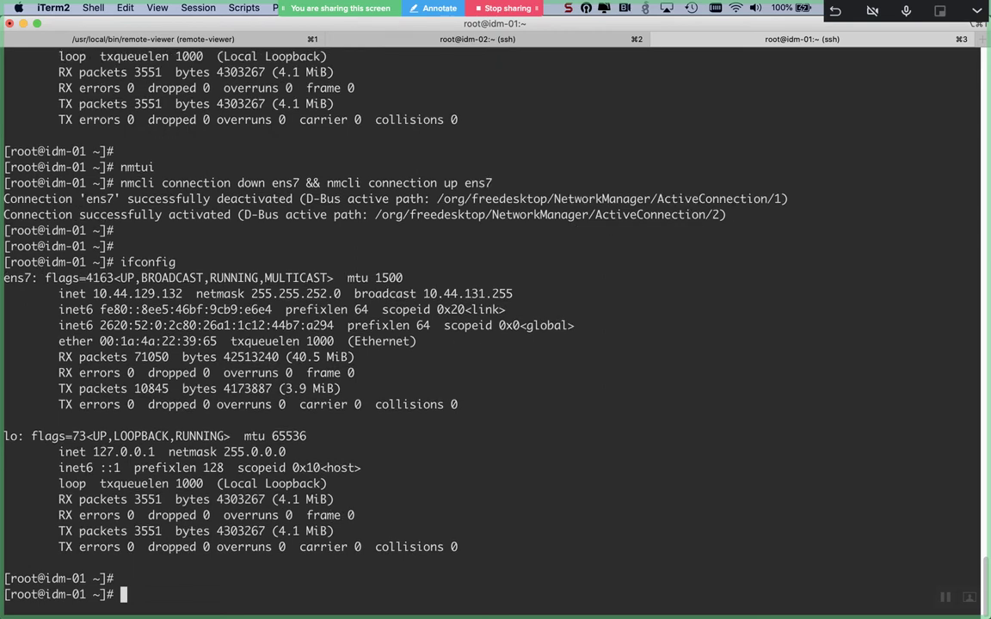
- Cycle through tabs 1 and 3 to reach the idm-02 session
{"action": "key", "text": "super+1"}
{"action": "key", "text": "super+3"}
{"action": "key", "text": "super+2"}
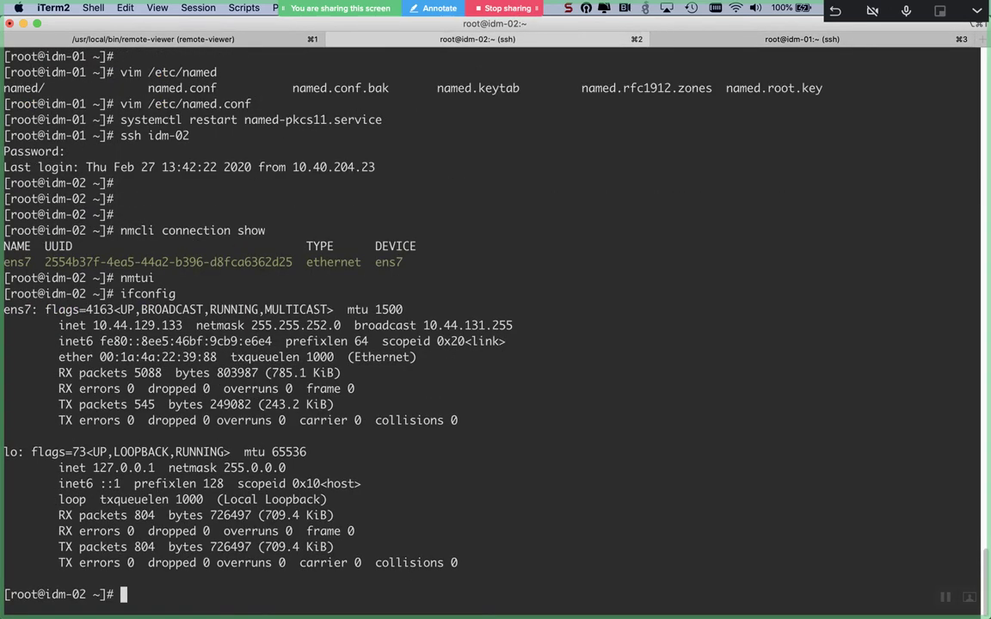
- In nmtui on idm-02, set ens7's IPv6 configuration to Automatic and save it
{"action": "type", "text": "nmtui"}
{"action": "key", "text": "Return"}
{"action": "key", "text": "Return"}
{"action": "key", "text": "Tab"}
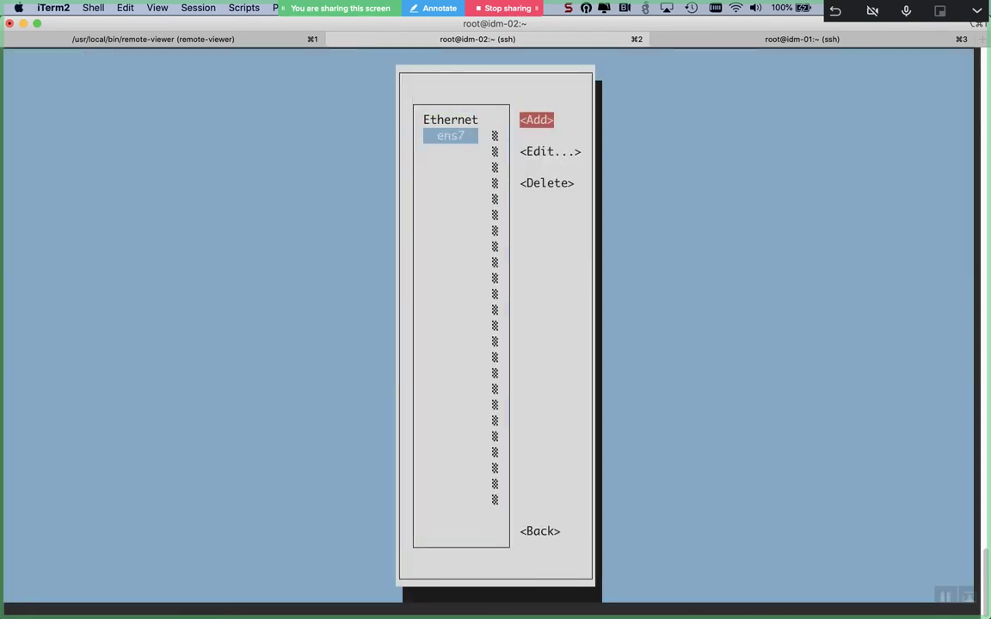
{"action": "key", "text": "Tab"}
{"action": "key", "text": "Return"}
{"action": "key", "text": "Tab"}
{"action": "key", "text": "Tab"}
{"action": "key", "text": "Tab"}
{"action": "key", "text": "Tab"}
{"action": "key", "text": "Tab"}
{"action": "key", "text": "Tab"}
{"action": "key", "text": "Tab"}
{"action": "key", "text": "Tab"}
{"action": "key", "text": "Tab"}
{"action": "key", "text": "Tab"}
{"action": "key", "text": "Tab"}
{"action": "key", "text": "Tab"}
{"action": "key", "text": "Tab"}
{"action": "key", "text": "Tab"}
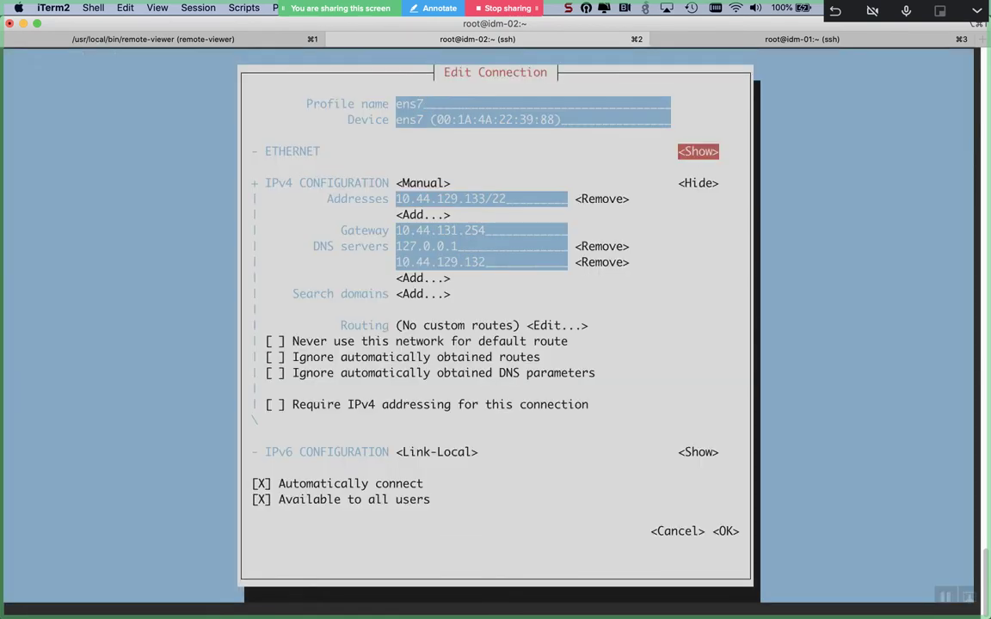
{"action": "key", "text": "Tab"}
{"action": "key", "text": "Tab"}
{"action": "key", "text": "Tab"}
{"action": "key", "text": "Tab"}
{"action": "key", "text": "Tab"}
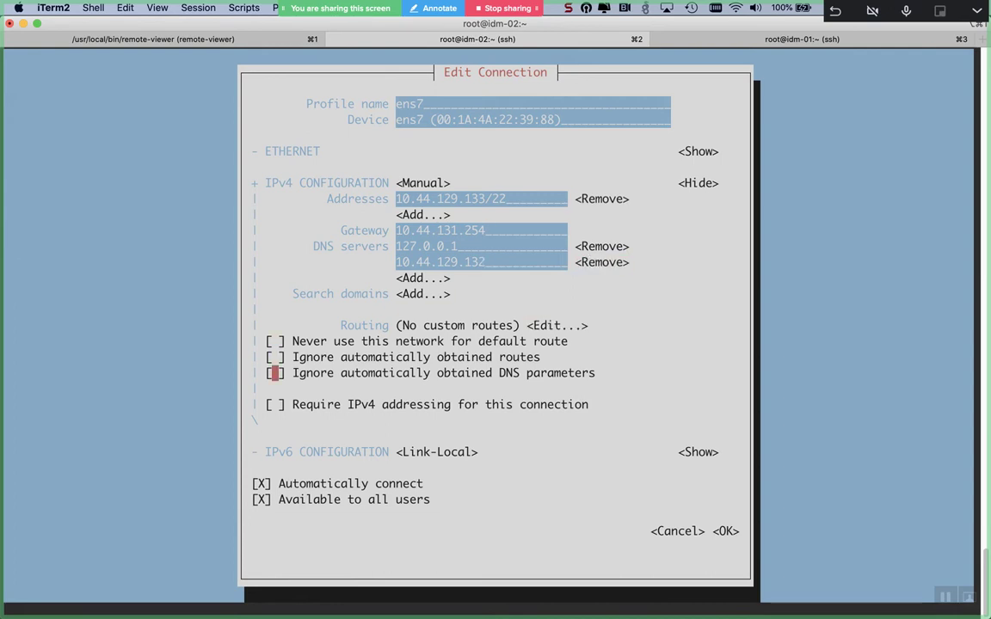
{"action": "key", "text": "shift+Tab"}
{"action": "key", "text": "Tab"}
{"action": "key", "text": "Return"}
{"action": "key", "text": "Up"}
{"action": "key", "text": "Up"}
{"action": "key", "text": "Return"}
{"action": "key", "text": "Tab"}
{"action": "key", "text": "Tab"}
- Leave the connection list and quit nmtui to the idm-02 shell
{"action": "key", "text": "Tab"}
{"action": "key", "text": "Tab"}
{"action": "key", "text": "Tab"}
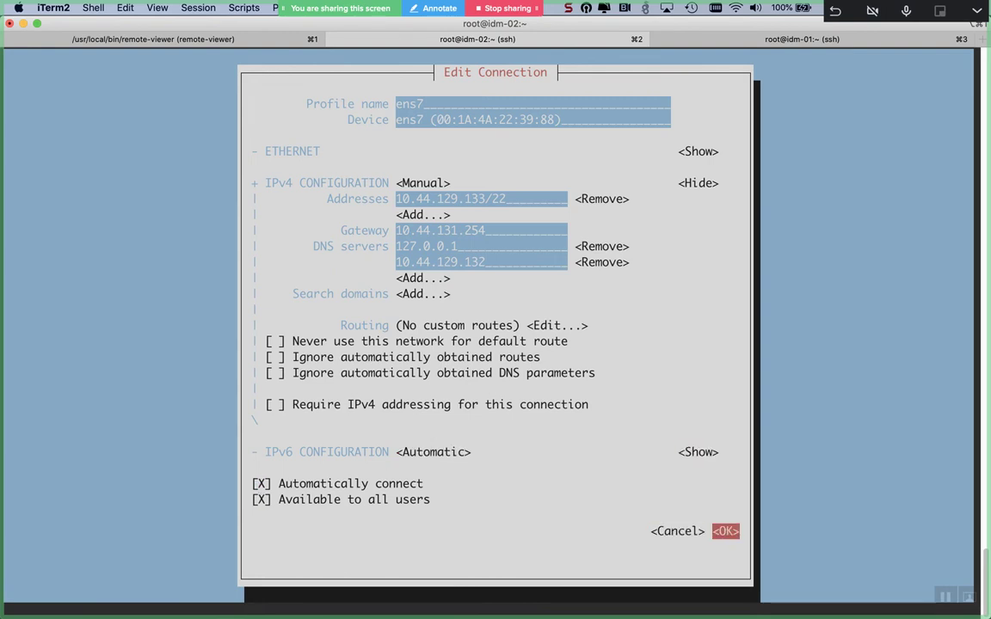
{"action": "key", "text": "Return"}
{"action": "key", "text": "Tab"}
{"action": "key", "text": "Tab"}
{"action": "key", "text": "Tab"}
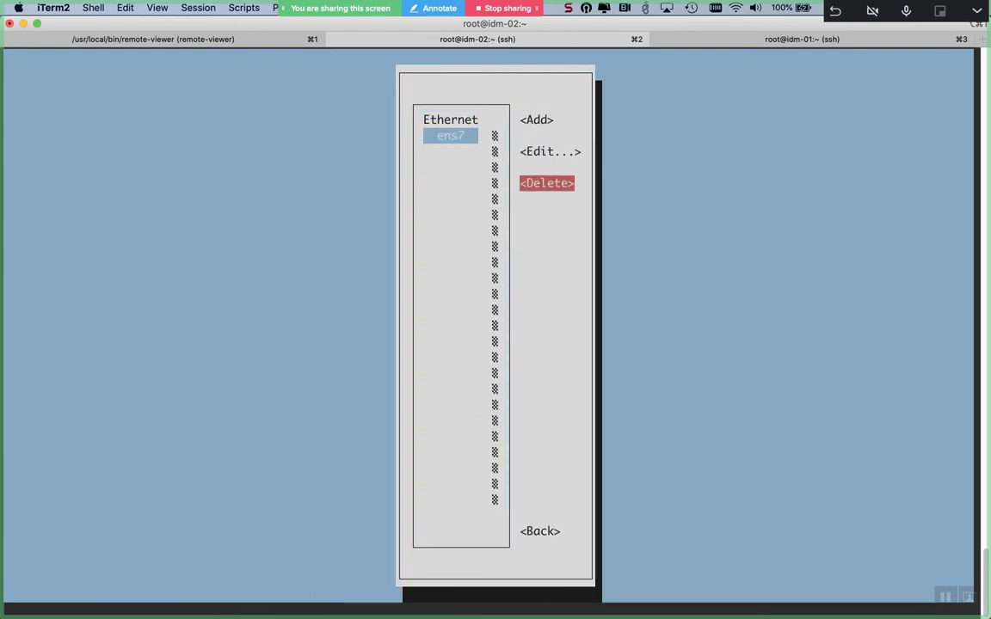
{"action": "key", "text": "Tab"}
{"action": "key", "text": "Return"}
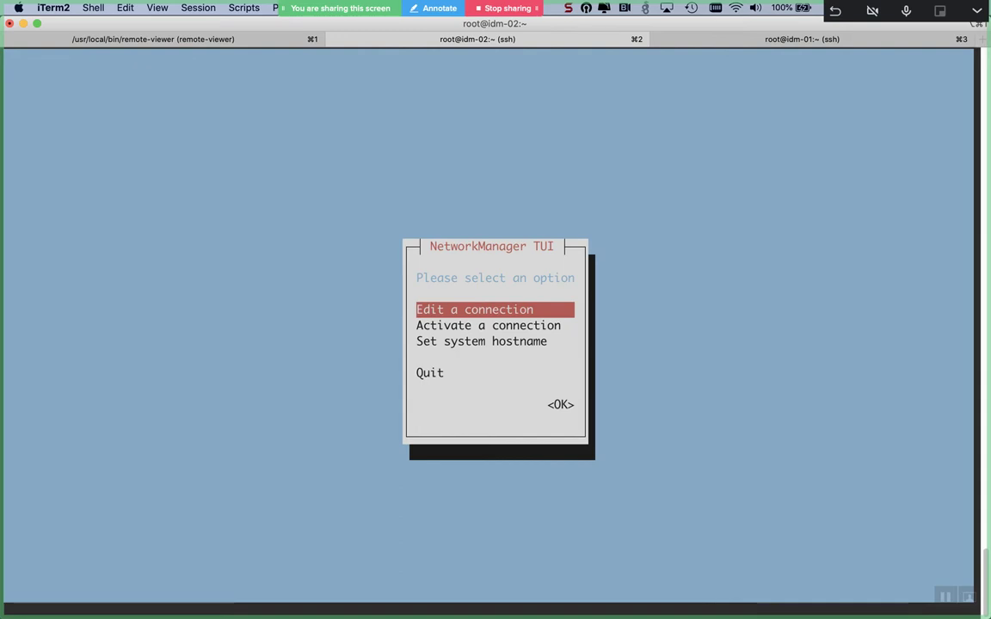
{"action": "key", "text": "Down"}
{"action": "key", "text": "Down"}
{"action": "key", "text": "Down"}
{"action": "key", "text": "Return"}
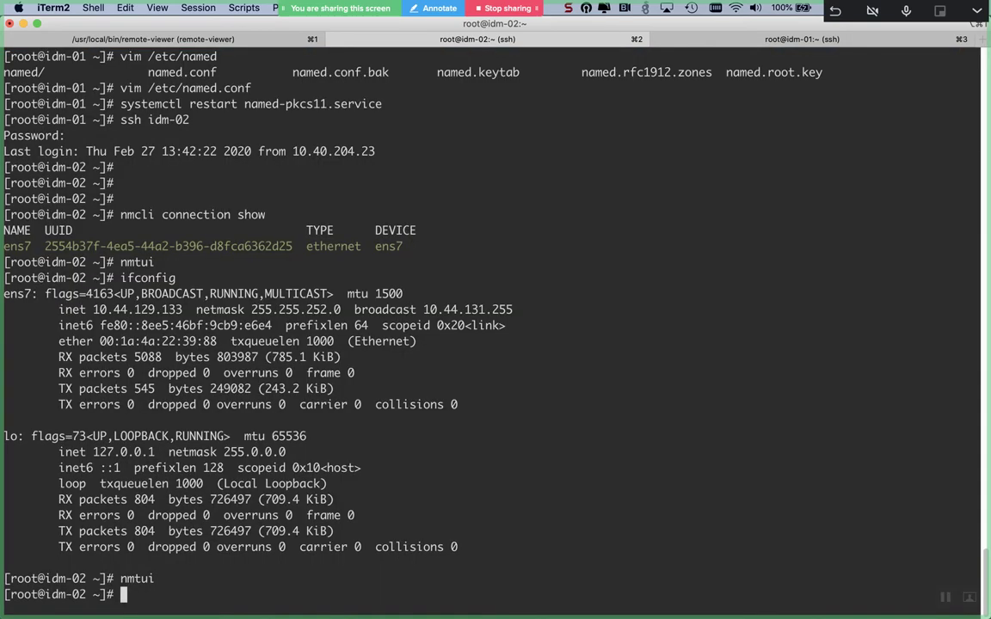
- Check idm-02's addresses with ifconfig and start typing nmcli connection down for ens7
{"action": "type", "text": "n"}
{"action": "key", "text": "BackSpace"}
{"action": "type", "text": "ifconfig"}
{"action": "key", "text": "Return"}
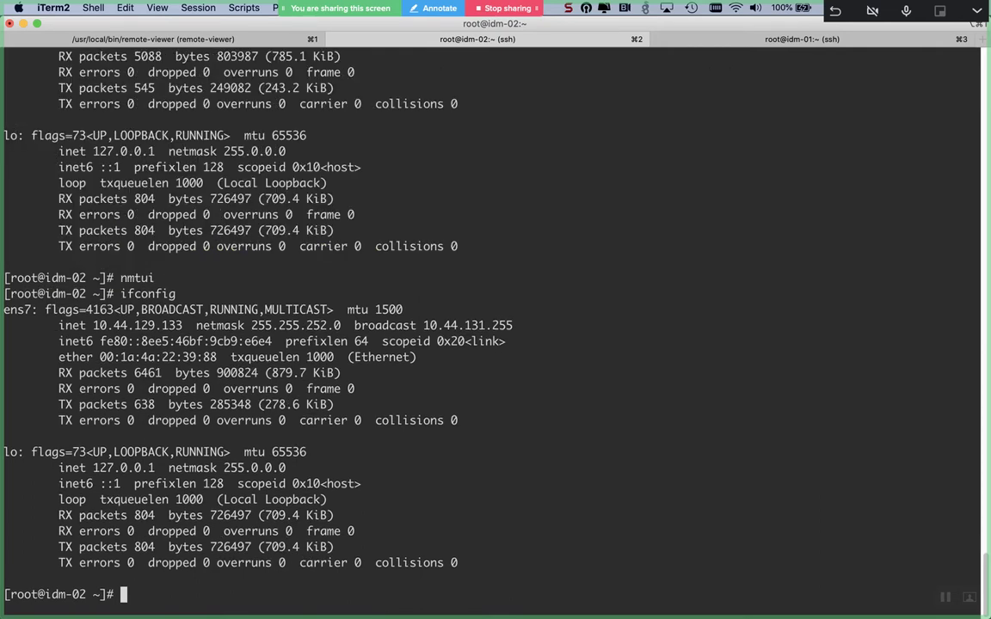
{"action": "type", "text": "nmcli connection down en"}
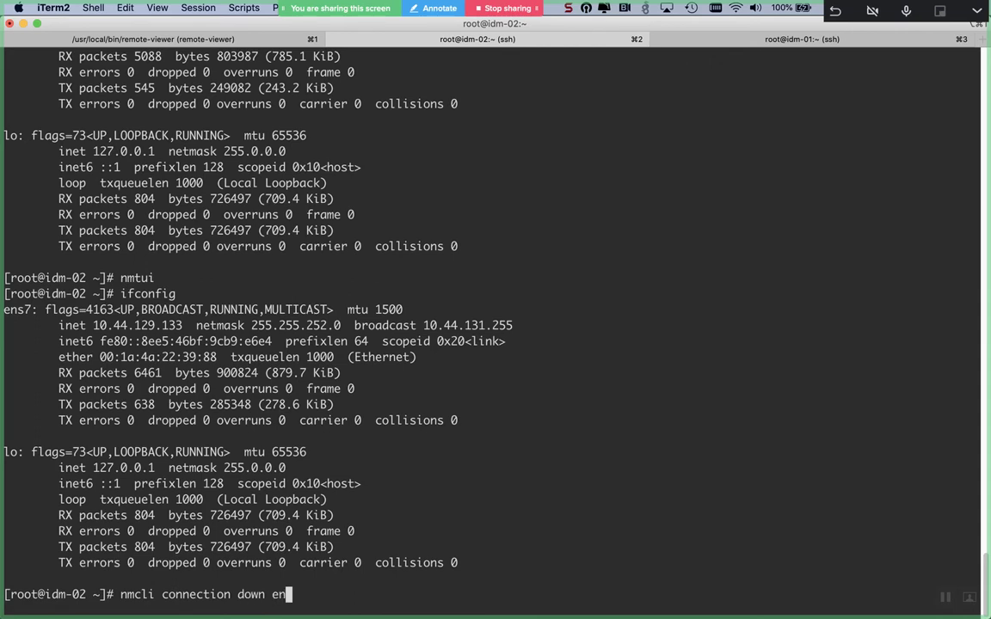
- Finish the ens7 down/up restart on idm-02 and verify the 2620:52:0:2c80 global IPv6 with ifconfig
{"action": "key", "text": "Tab"}
{"action": "type", "text": "&& nmcli"}
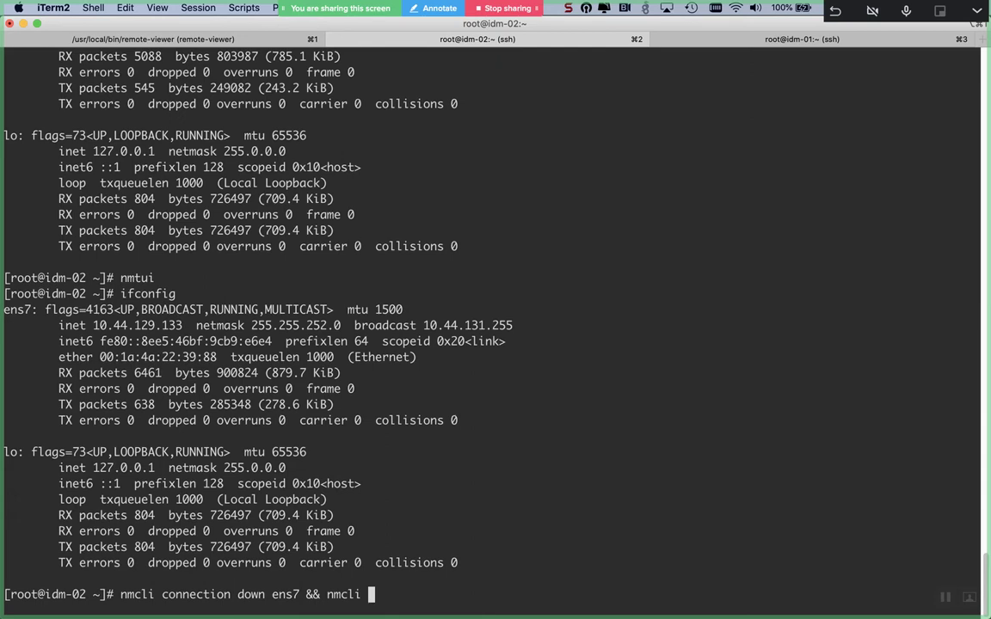
{"action": "type", "text": "connection "}
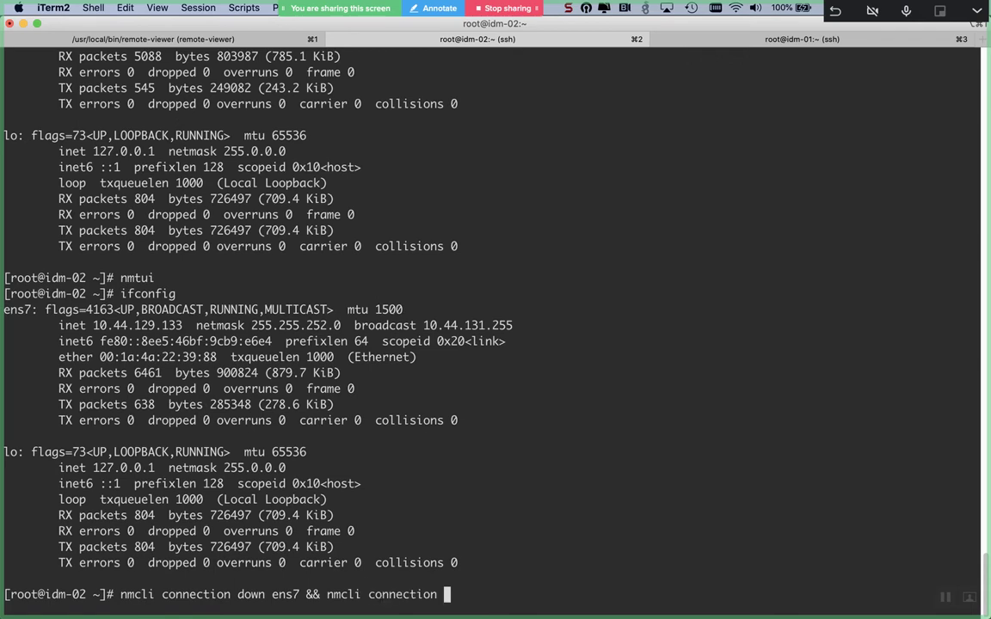
{"action": "type", "text": "up ens7"}
{"action": "key", "text": "Return"}
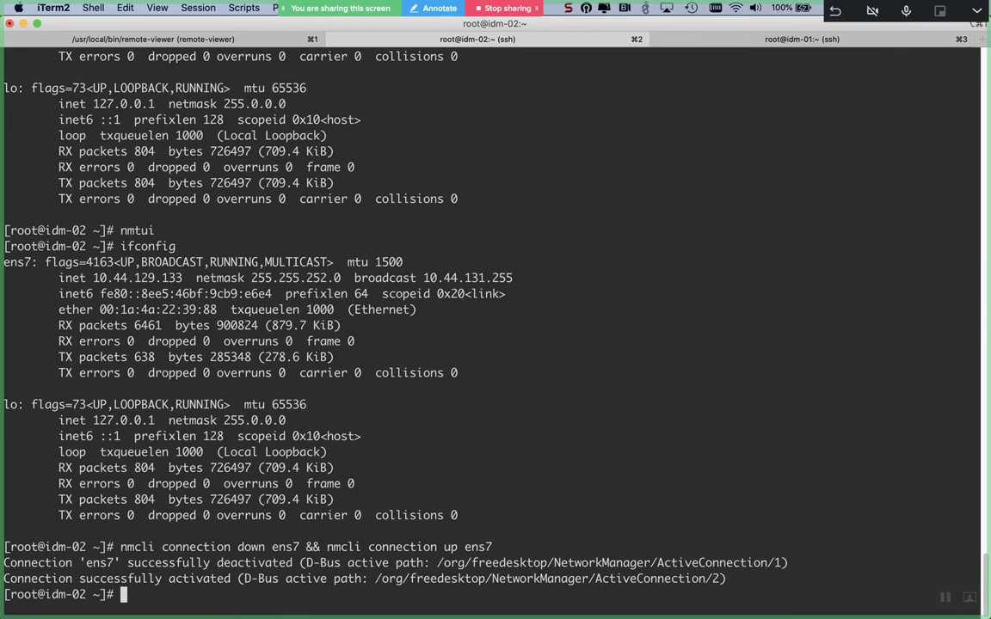
{"action": "key", "text": "Return"}
{"action": "key", "text": "Return"}
{"action": "key", "text": "Return"}
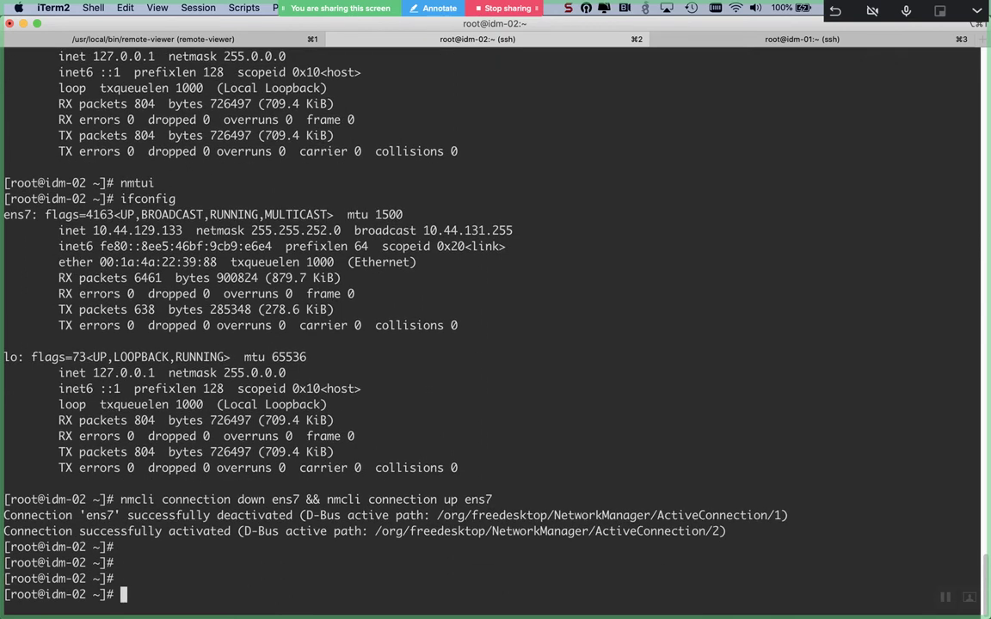
{"action": "type", "text": "ifconfig"}
{"action": "key", "text": "Return"}
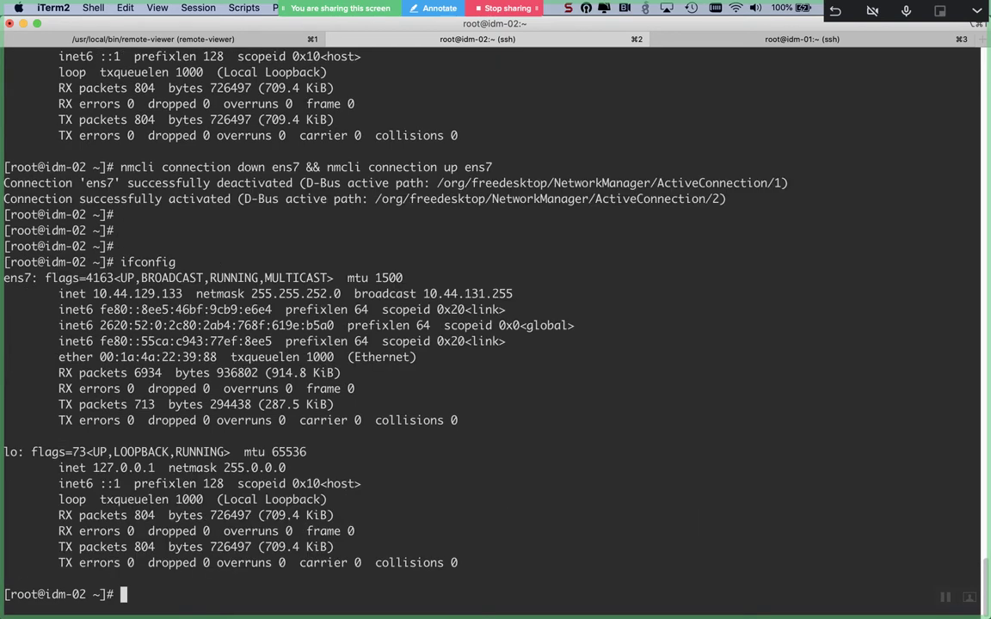
{"action": "key", "text": "super+1"}
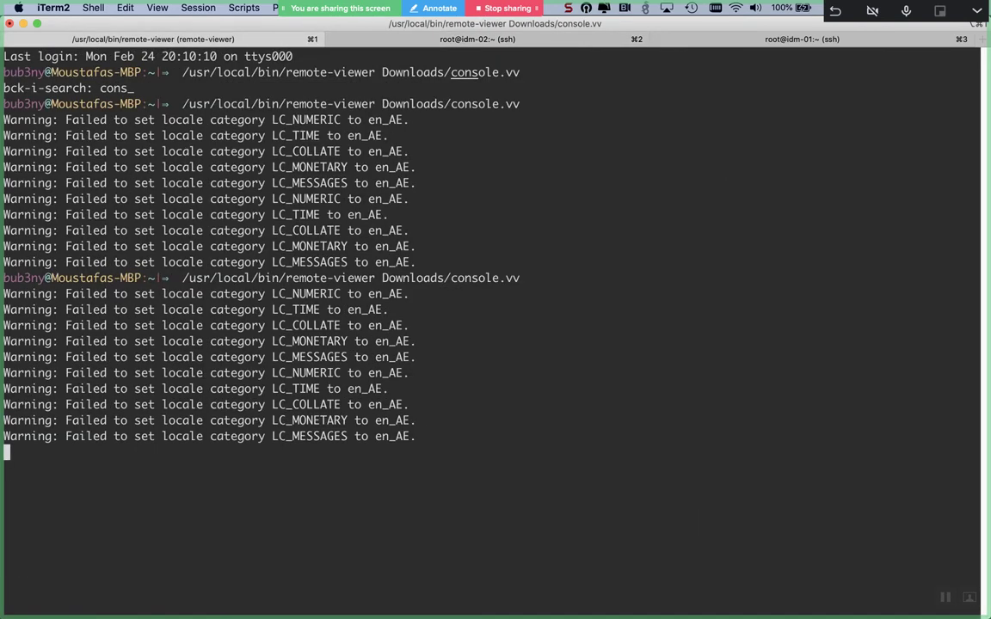
- On the idm-01 tab, copy ens7's link-local address fe80::8ee5:46bf:9cb9:e6e4
{"action": "key", "text": "super+2"}
{"action": "key", "text": "super+3"}
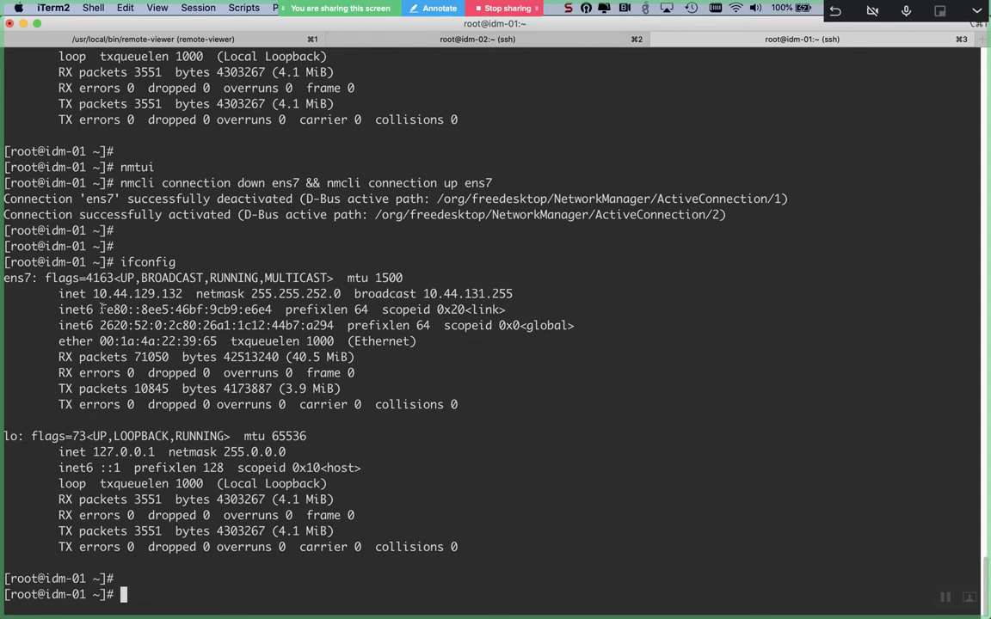
{"action": "triple_click", "coordinate": [267, 311]}
{"action": "double_click", "coordinate": [270, 310]}
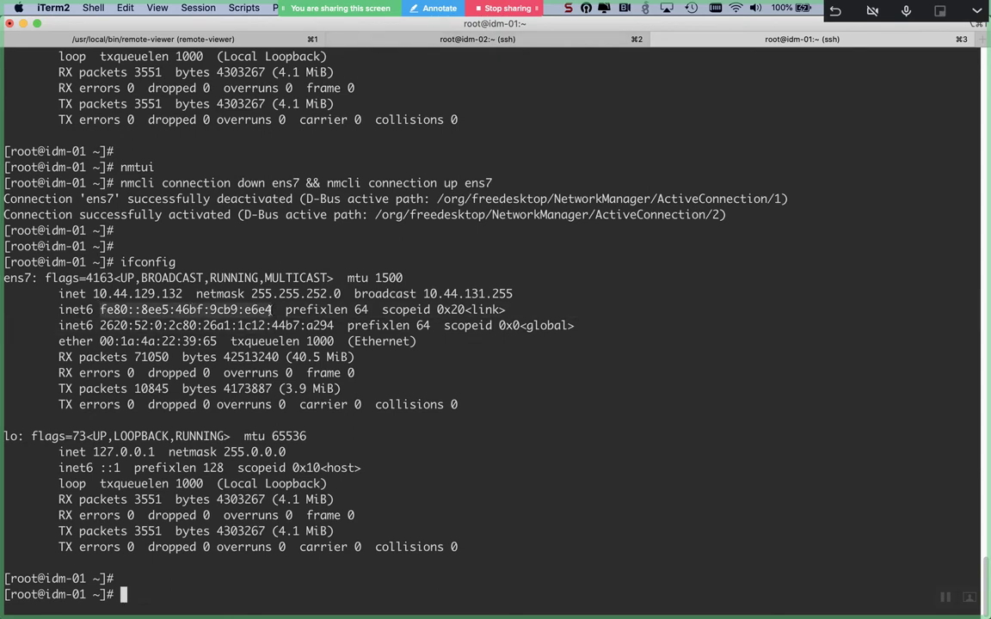
{"action": "right_click", "coordinate": [271, 315]}
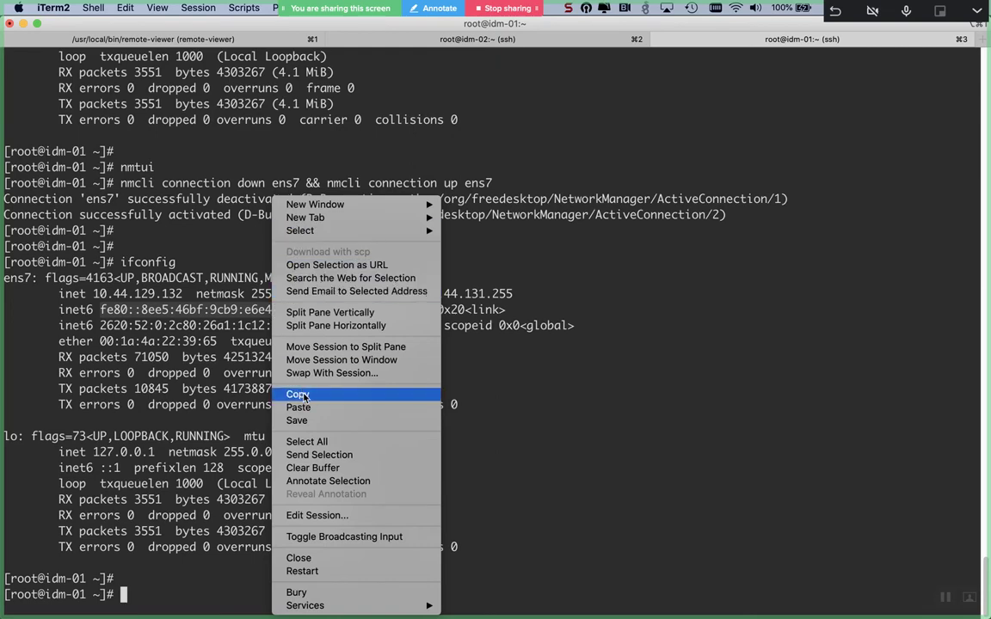
{"action": "left_click", "coordinate": [298, 394]}
- Launch nmtui on idm-01 and open the ens7 connection for editing
{"action": "type", "text": "nmtui"}
{"action": "key", "text": "Return"}
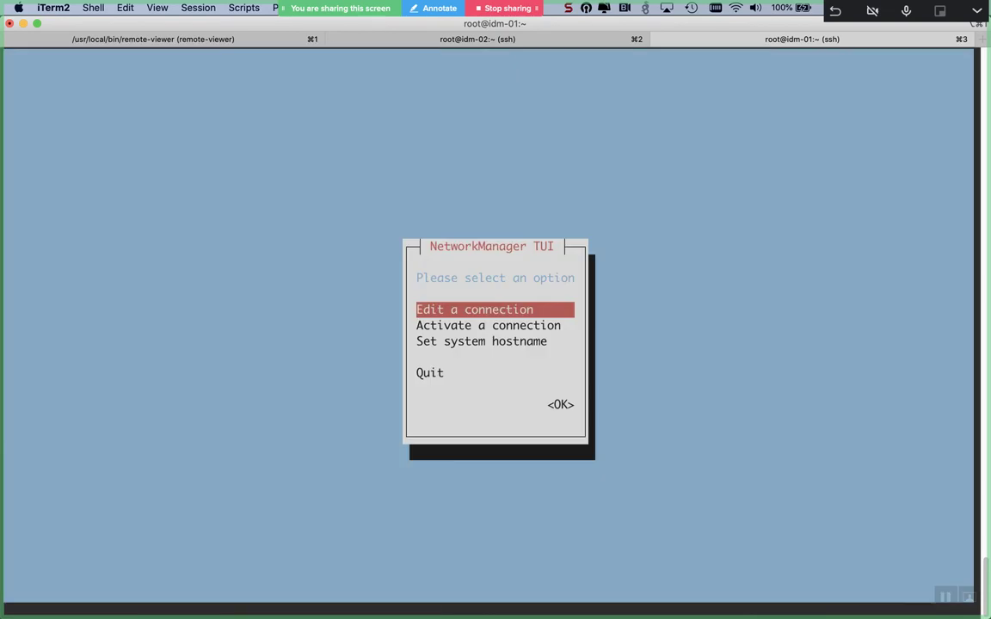
{"action": "key", "text": "Return"}
{"action": "key", "text": "Tab"}
{"action": "key", "text": "Down"}
{"action": "key", "text": "Return"}
- Set ens7 IPv6 to Link-Local with address fe80::8ee5:46bf:9cb9:e6e4 and try saving, dismissing the error
{"action": "key", "text": "Down"}
{"action": "key", "text": "Down"}
{"action": "key", "text": "Down"}
{"action": "key", "text": "Down"}
{"action": "key", "text": "Down"}
{"action": "key", "text": "Down"}
{"action": "key", "text": "Down"}
{"action": "key", "text": "Down"}
{"action": "key", "text": "Down"}
{"action": "key", "text": "Down"}
{"action": "key", "text": "Down"}
{"action": "key", "text": "Down"}
{"action": "key", "text": "Down"}
{"action": "key", "text": "Down"}
{"action": "key", "text": "Down"}
{"action": "key", "text": "Down"}
{"action": "key", "text": "Down"}
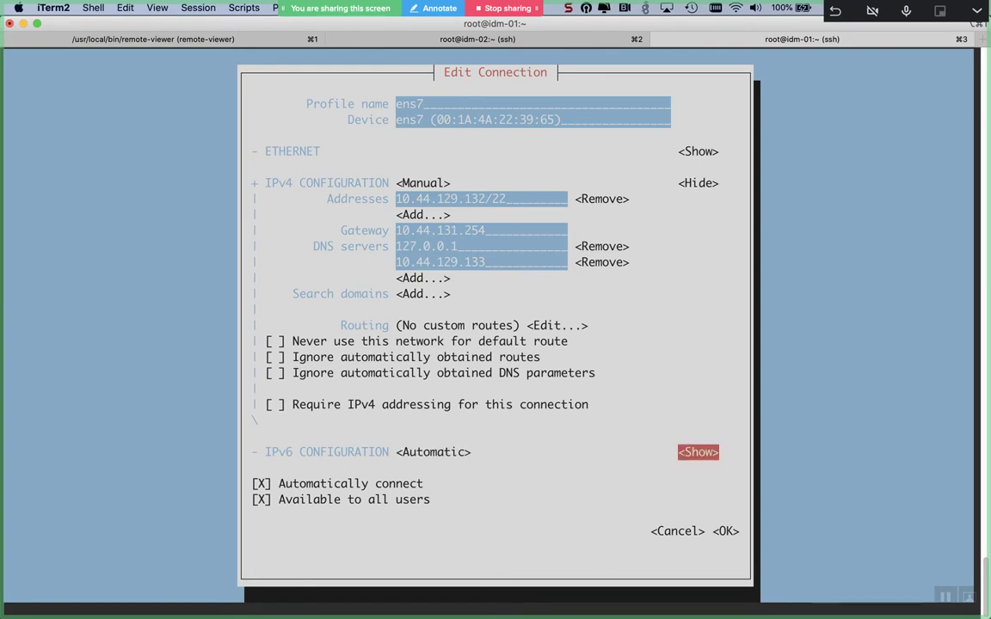
{"action": "key", "text": "Left"}
{"action": "key", "text": "Return"}
{"action": "key", "text": "Down"}
{"action": "key", "text": "Down"}
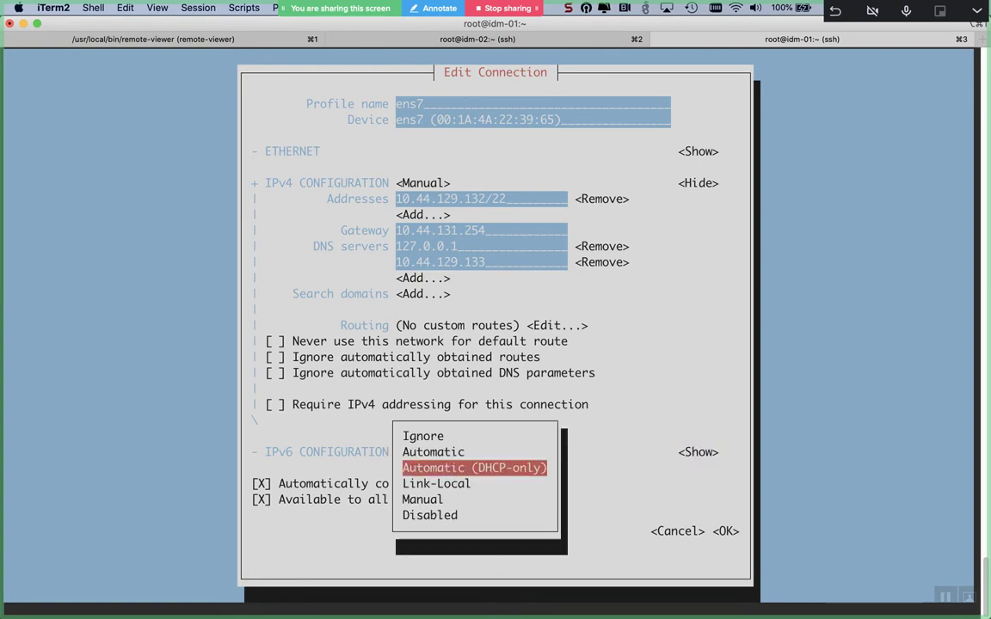
{"action": "key", "text": "Return"}
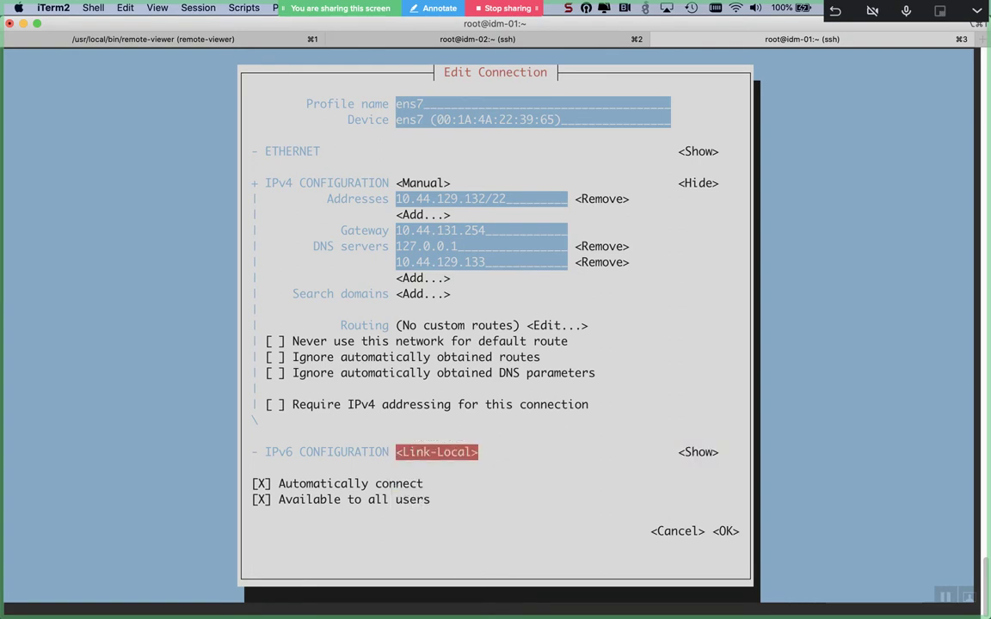
{"action": "key", "text": "Right"}
{"action": "key", "text": "Return"}
{"action": "key", "text": "Down"}
{"action": "key", "text": "Return"}
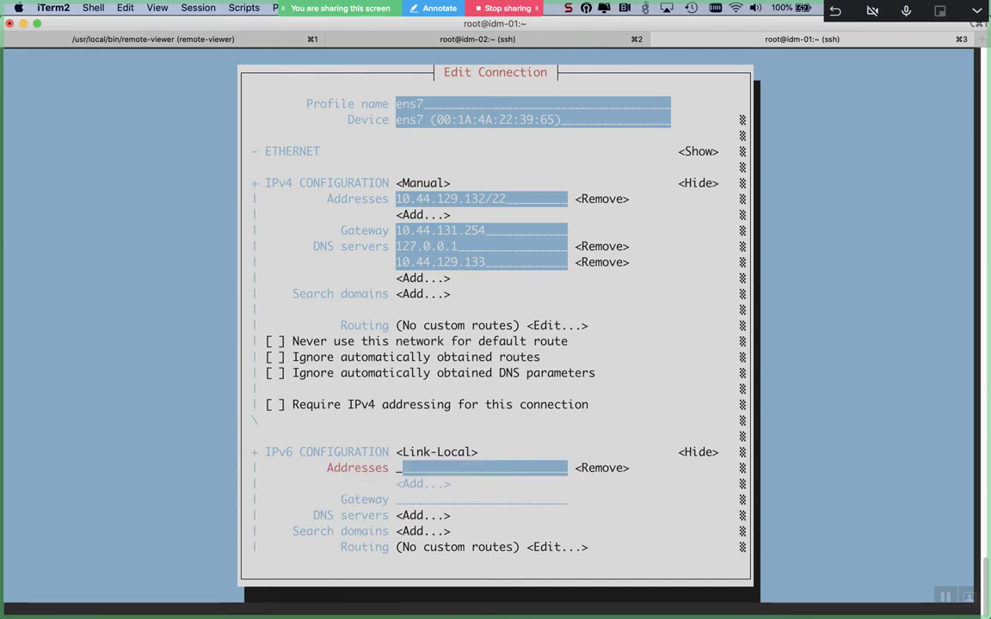
{"action": "key", "text": "super+v"}
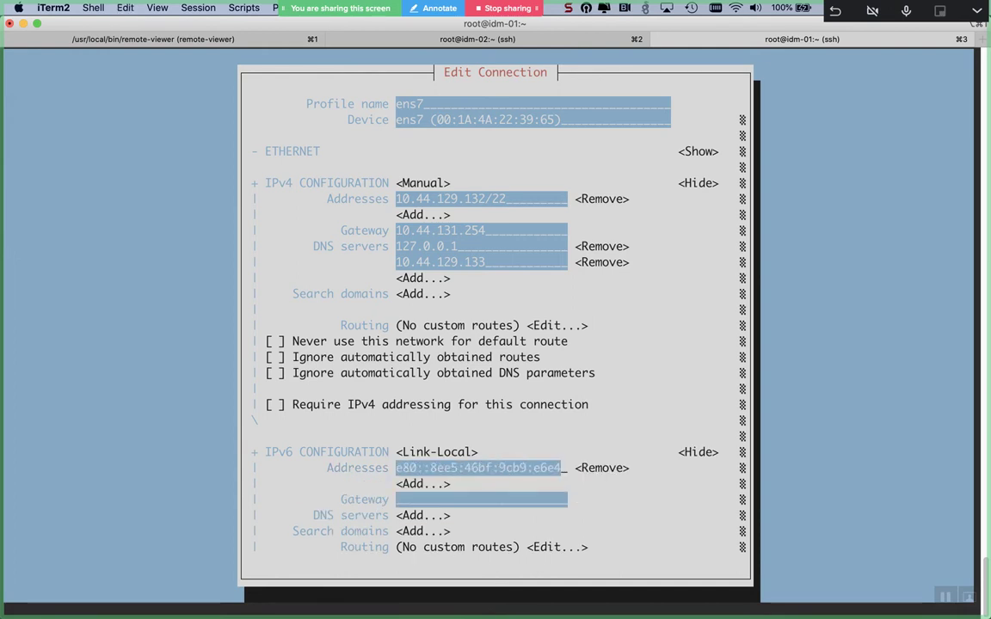
{"action": "key", "text": "Down"}
{"action": "key", "text": "Down"}
{"action": "key", "text": "Down"}
{"action": "key", "text": "Down"}
{"action": "key", "text": "Down"}
{"action": "key", "text": "Down"}
{"action": "key", "text": "Down"}
{"action": "key", "text": "Down"}
{"action": "key", "text": "Down"}
{"action": "key", "text": "Down"}
{"action": "key", "text": "Down"}
{"action": "key", "text": "Down"}
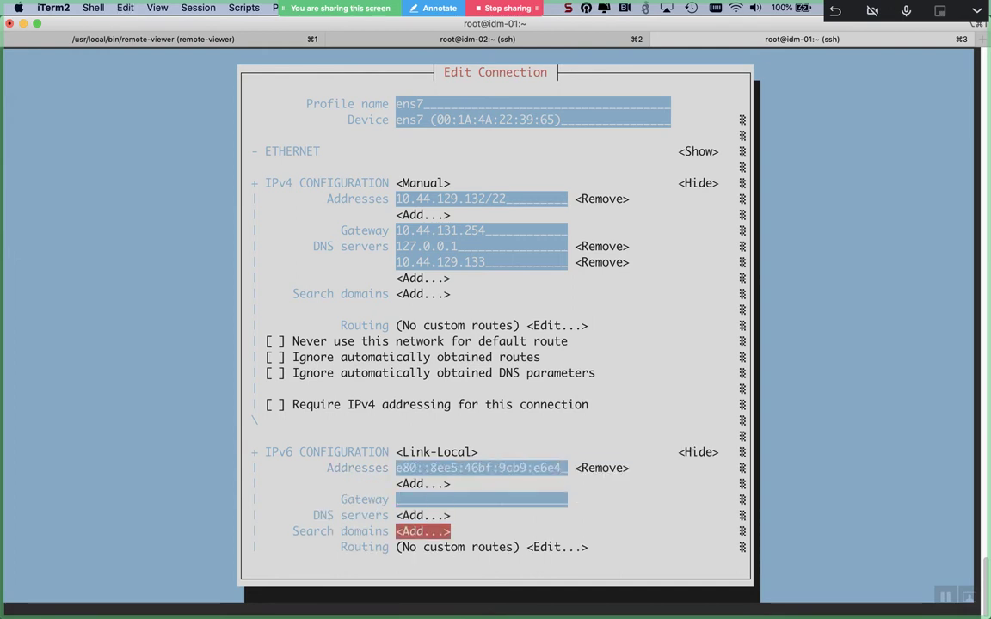
{"action": "key", "text": "Return"}
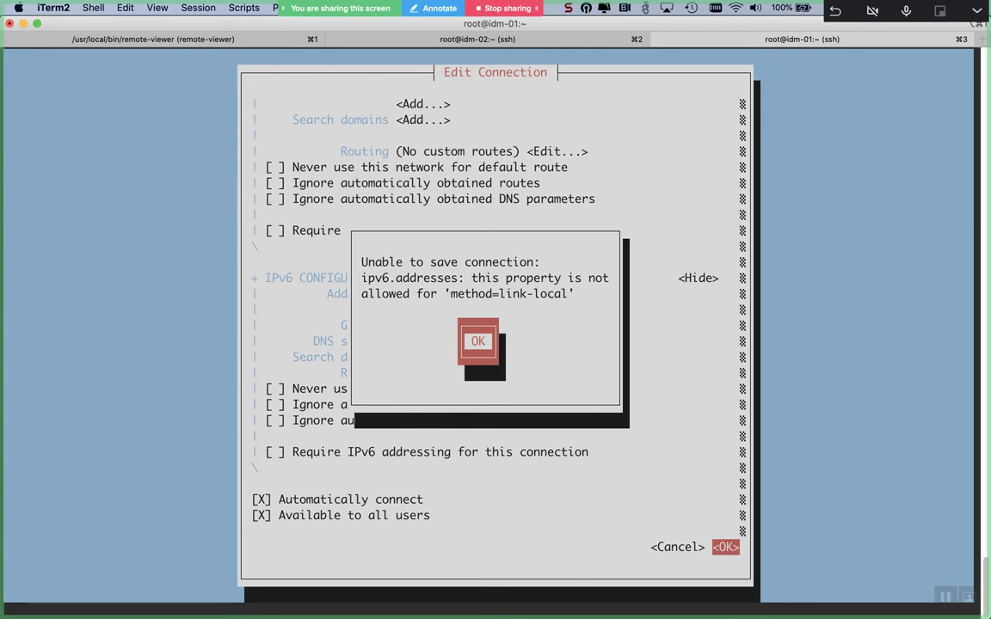
{"action": "key", "text": "Return"}
- Enter IPv6 gateway fe80::8ee5:46bf:9cb9:1 and retry saving, dismissing the refusal
{"action": "key", "text": "Up"}
{"action": "key", "text": "Up"}
{"action": "key", "text": "Up"}
{"action": "key", "text": "Up"}
{"action": "key", "text": "Up"}
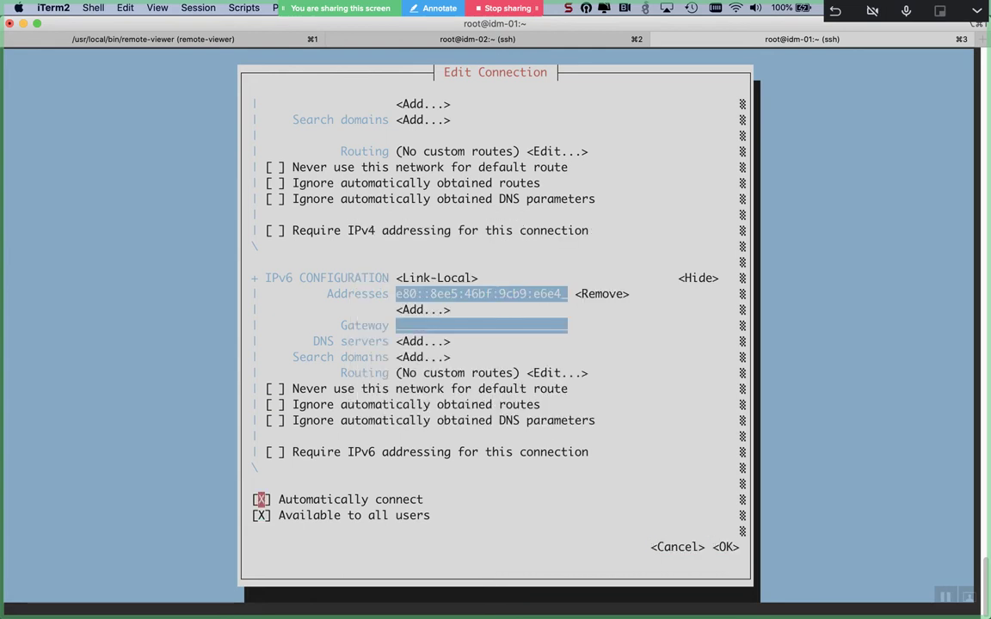
{"action": "key", "text": "Up"}
{"action": "key", "text": "Up"}
{"action": "key", "text": "Up"}
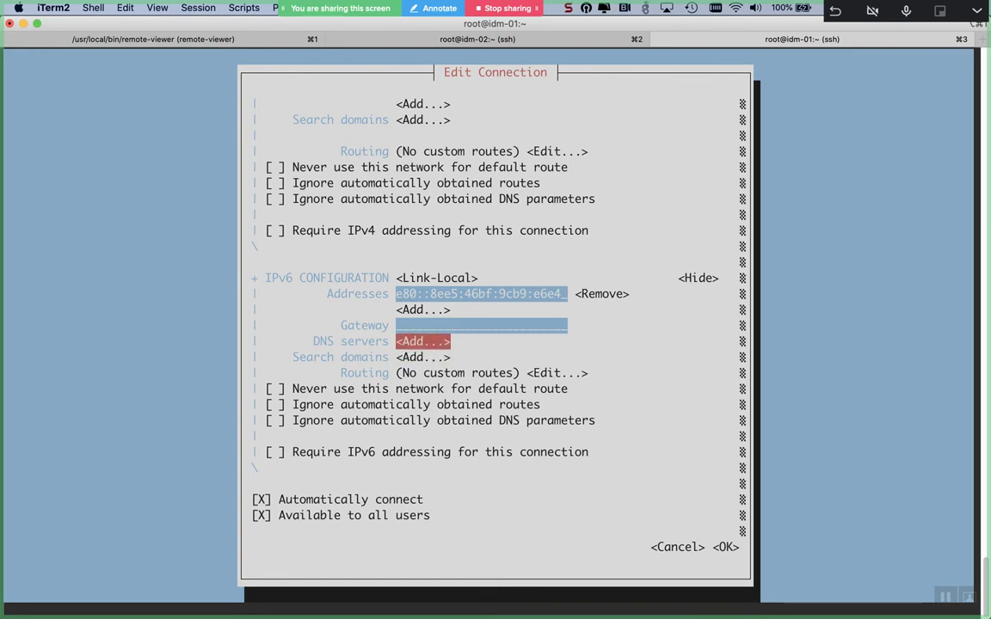
{"action": "left_click", "coordinate": [399, 325]}
{"action": "left_click", "coordinate": [422, 310]}
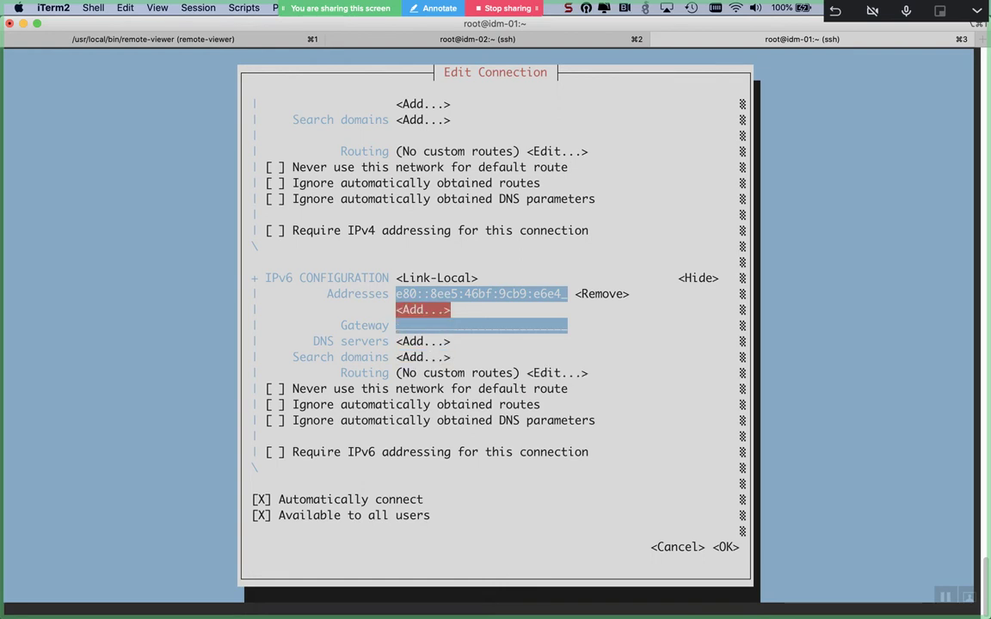
{"action": "left_click", "coordinate": [601, 293]}
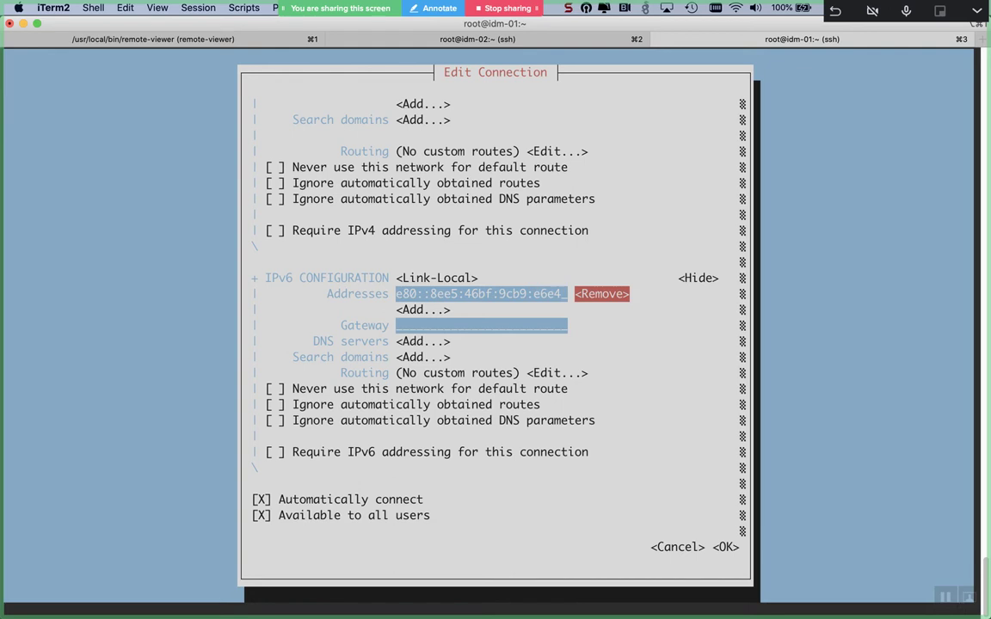
{"action": "left_click", "coordinate": [423, 309]}
{"action": "left_click", "coordinate": [398, 325]}
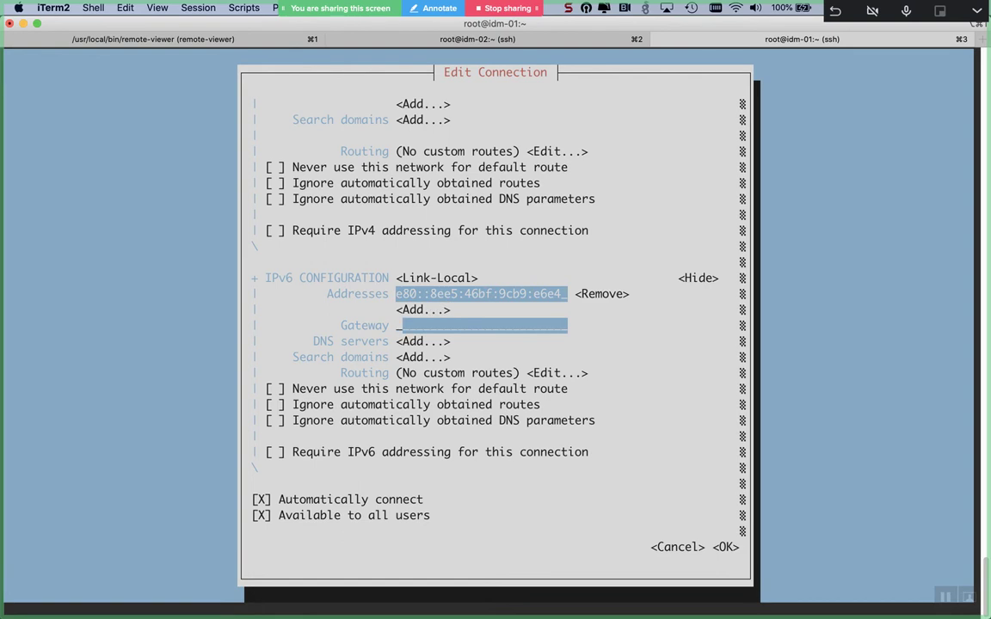
{"action": "key", "text": "super+v"}
{"action": "key", "text": "BackSpace"}
{"action": "key", "text": "BackSpace"}
{"action": "key", "text": "BackSpace"}
{"action": "key", "text": "BackSpace"}
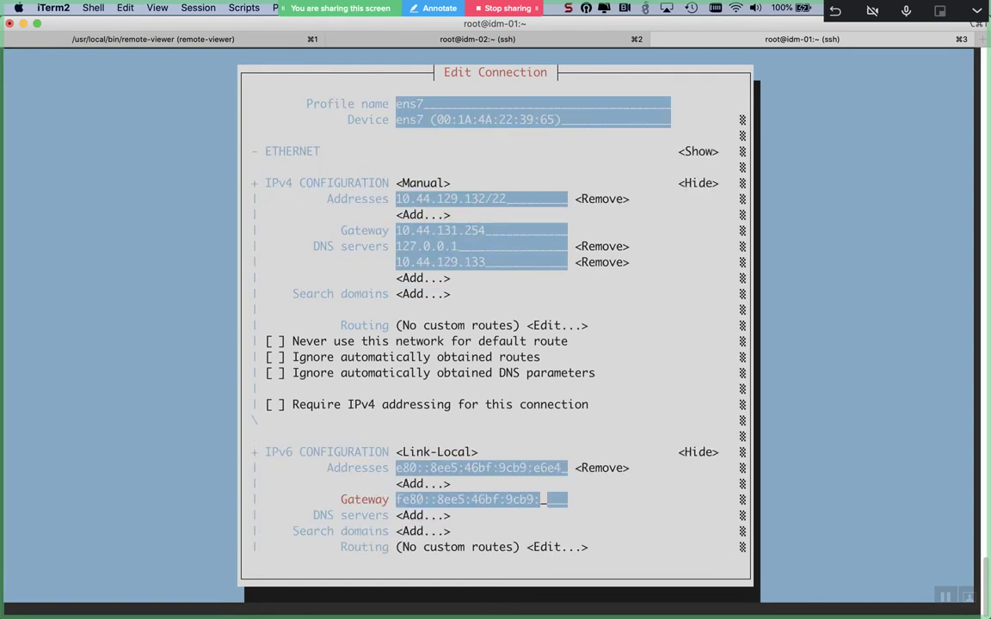
{"action": "type", "text": "1"}
{"action": "key", "text": "Tab"}
{"action": "key", "text": "Tab"}
{"action": "key", "text": "Tab"}
{"action": "key", "text": "Tab"}
{"action": "key", "text": "Tab"}
{"action": "key", "text": "Tab"}
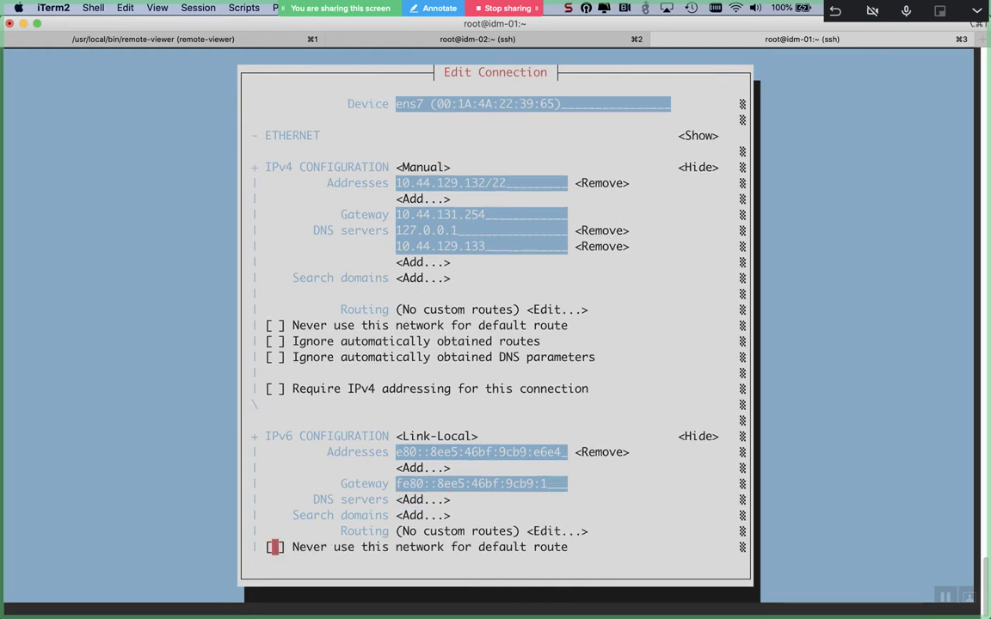
{"action": "key", "text": "Tab"}
{"action": "key", "text": "Tab"}
{"action": "key", "text": "Tab"}
{"action": "key", "text": "Tab"}
{"action": "key", "text": "Tab"}
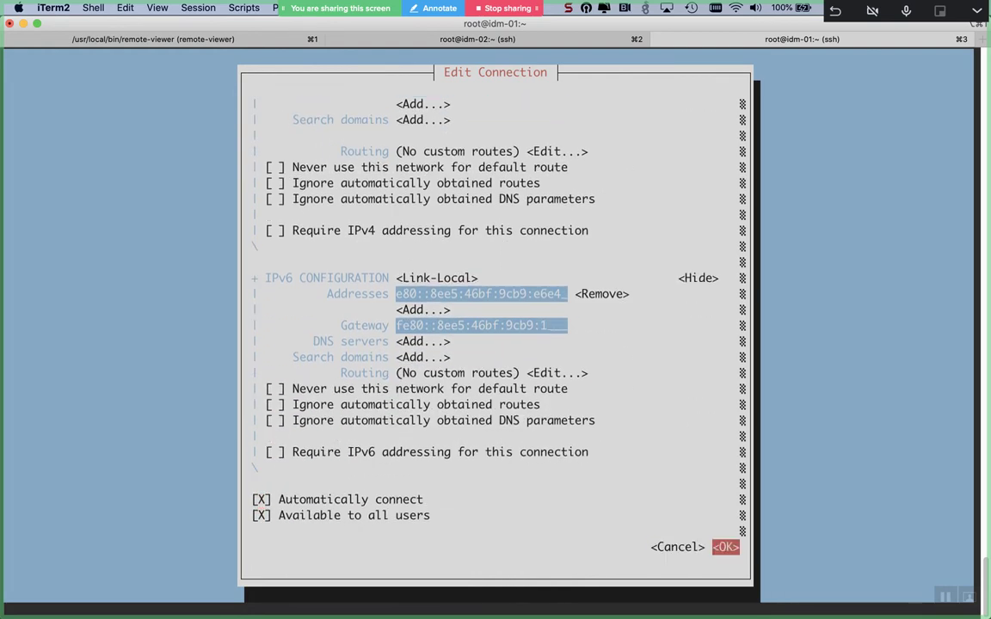
{"action": "key", "text": "Return"}
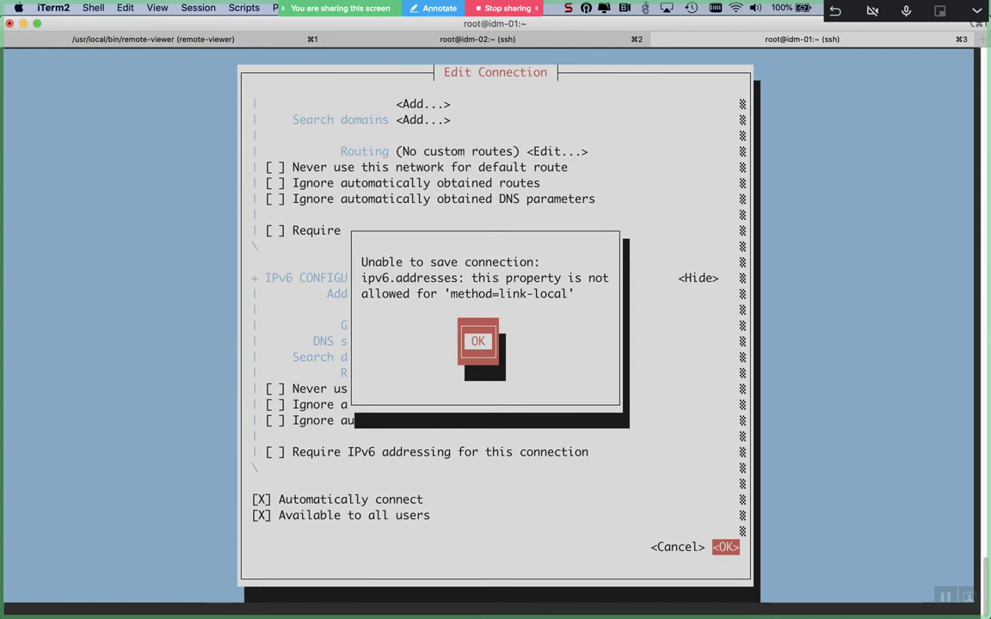
{"action": "key", "text": "Return"}
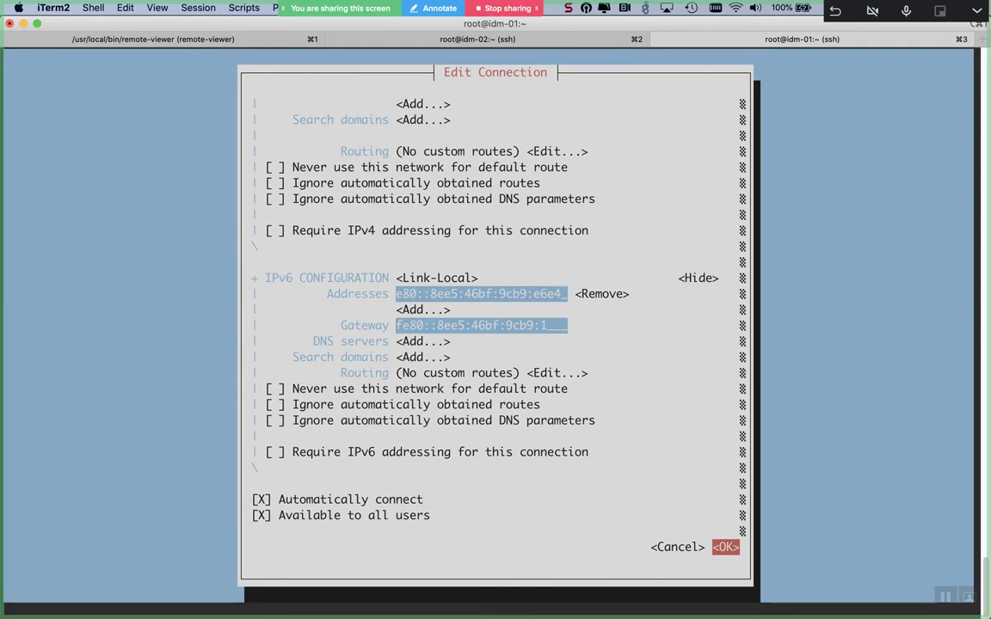
- Cancel the ens7 edit, quit nmtui, and rerun ifconfig to recheck ens7 addresses
{"action": "key", "text": "Left"}
{"action": "key", "text": "Return"}
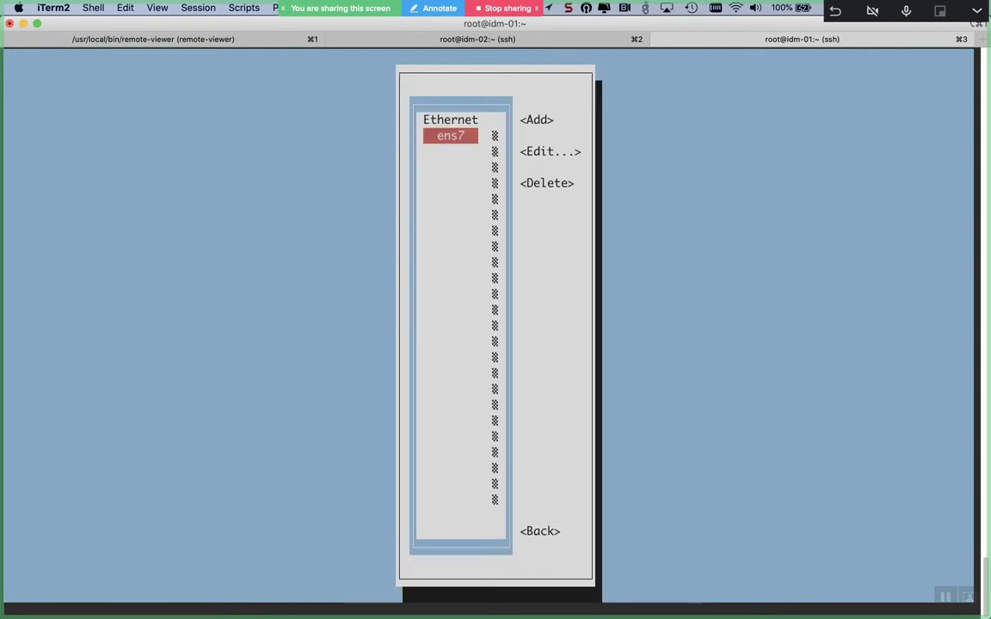
{"action": "key", "text": "Tab"}
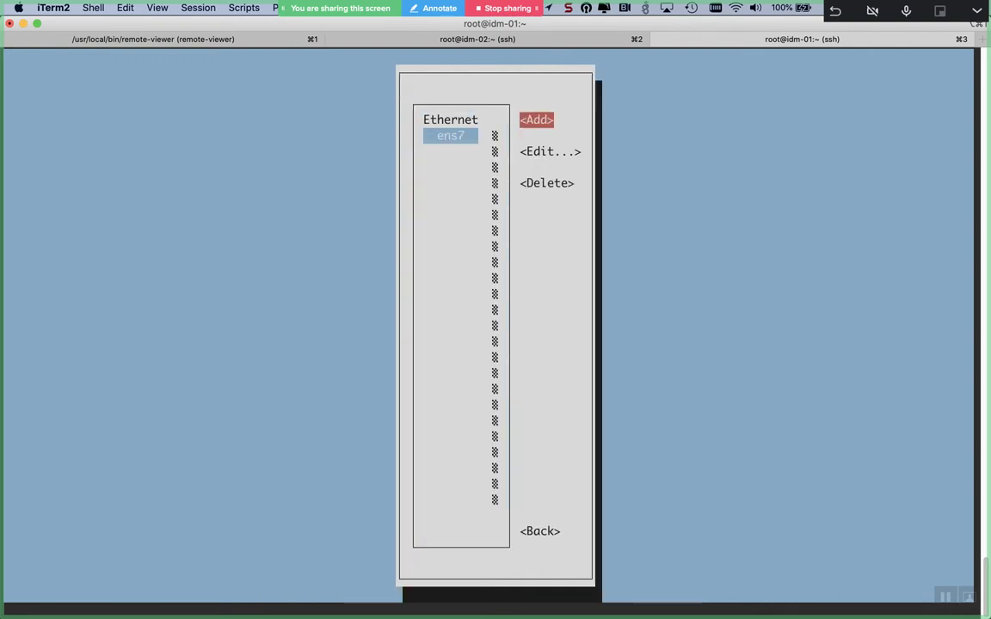
{"action": "key", "text": "Tab"}
{"action": "key", "text": "Tab"}
{"action": "key", "text": "Tab"}
{"action": "key", "text": "Return"}
{"action": "key", "text": "Down"}
{"action": "key", "text": "Down"}
{"action": "key", "text": "Down"}
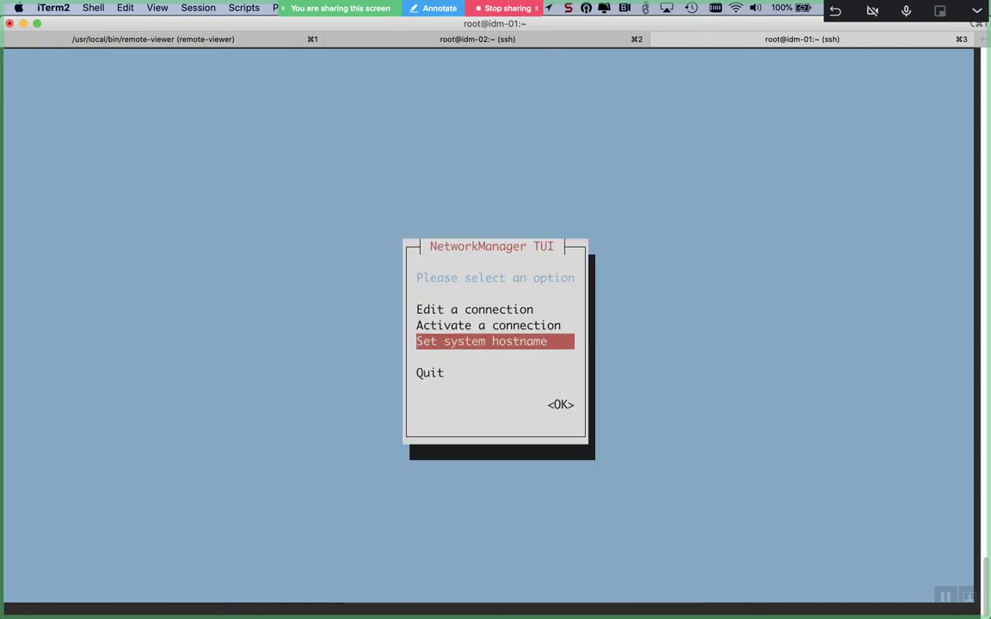
{"action": "key", "text": "Return"}
{"action": "key", "text": "Up"}
{"action": "key", "text": "Up"}
{"action": "key", "text": "Return"}
{"action": "key", "text": "Return"}
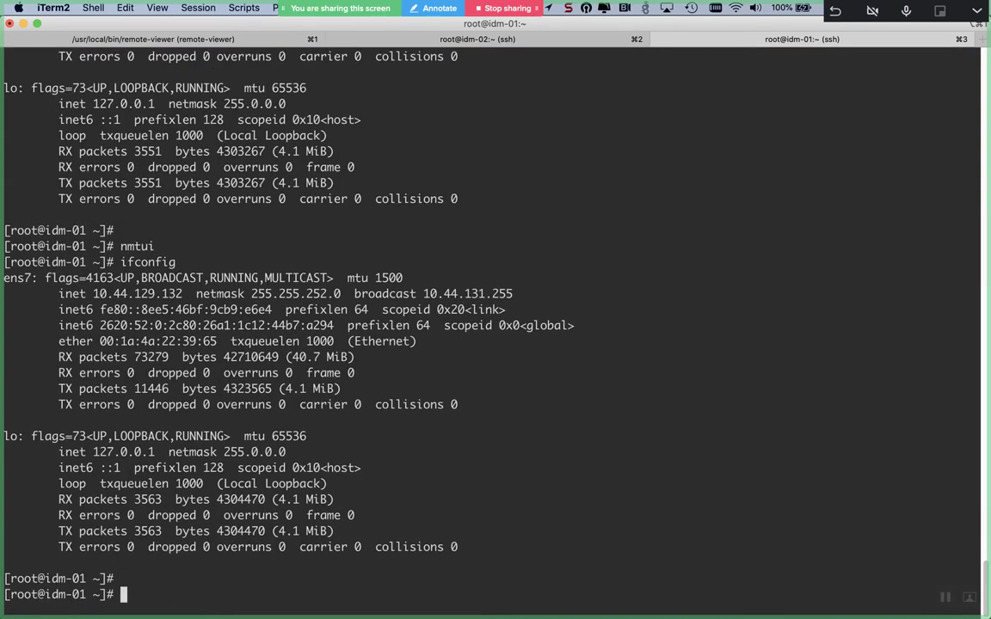
{"action": "key", "text": "Return"}
{"action": "key", "text": "Return"}
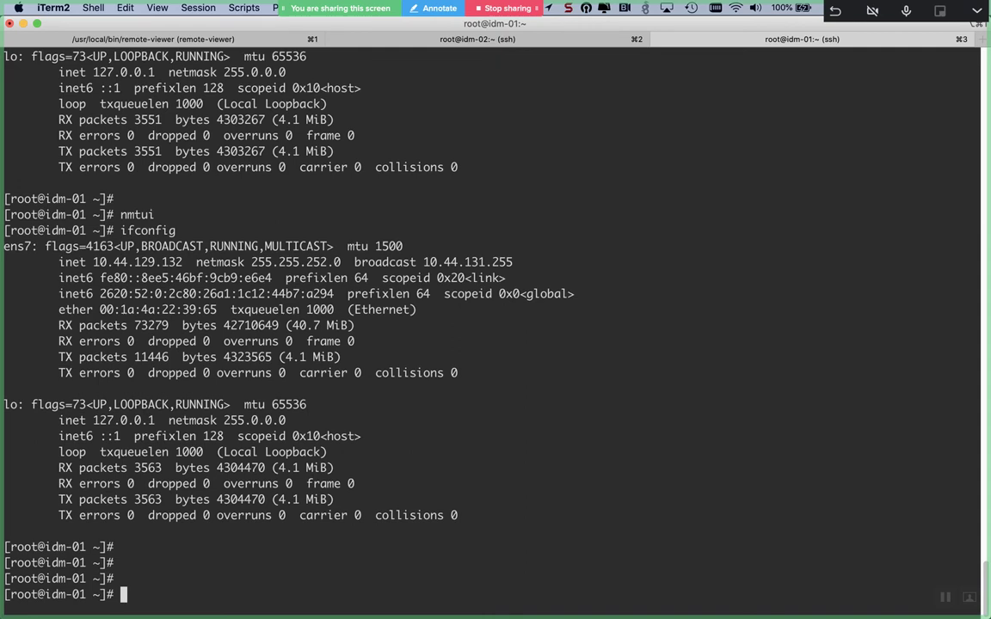
- Compare the idm-02, idm-01 and remote-viewer sessions, ending on idm-02's ens7 addresses
{"action": "key", "text": "super+2"}
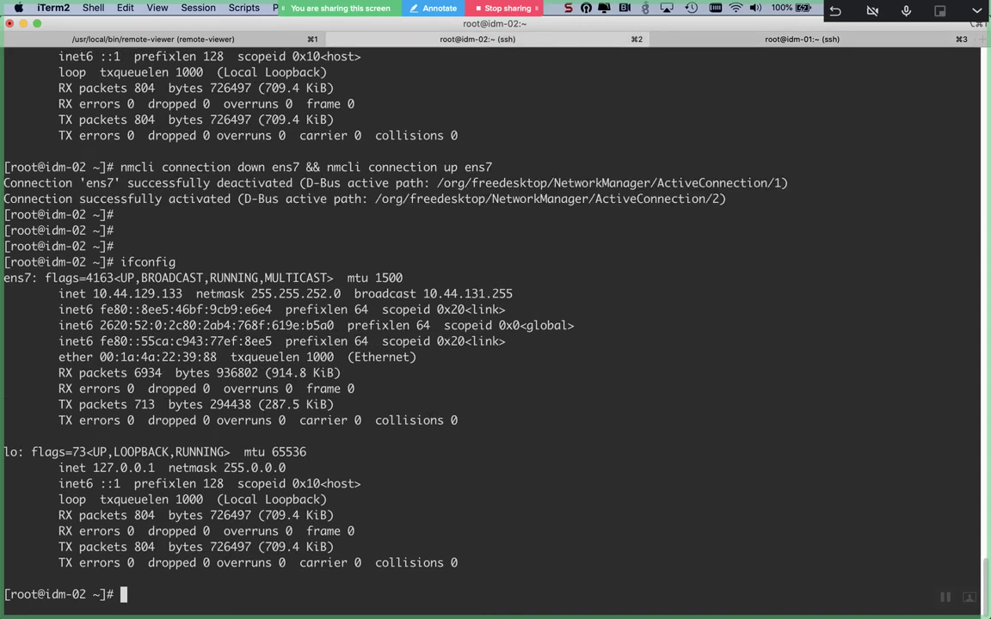
{"action": "key", "text": "super+3"}
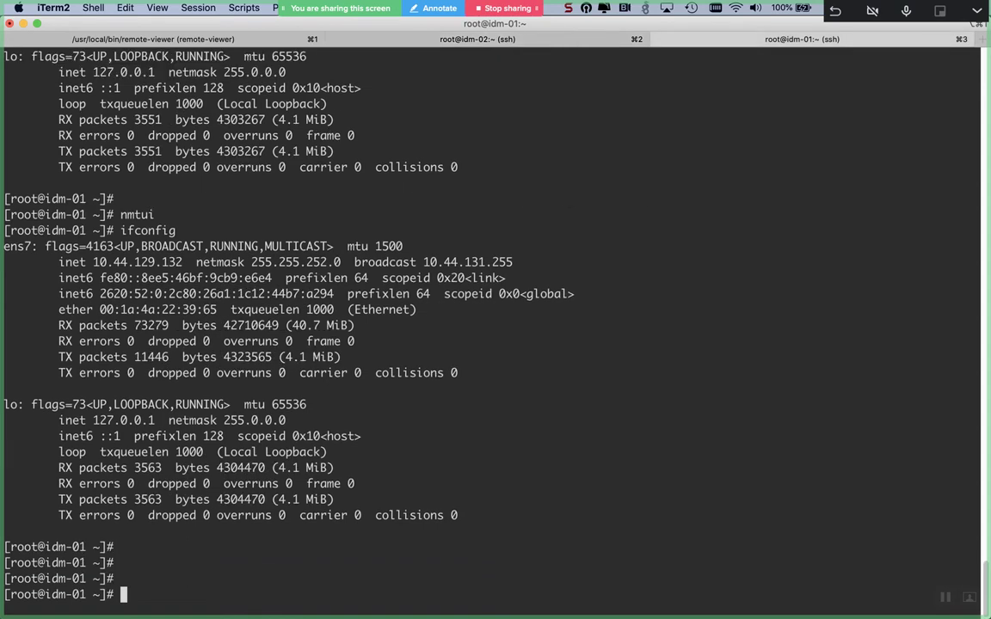
{"action": "key", "text": "super+1"}
{"action": "key", "text": "super+3"}
{"action": "key", "text": "super+1"}
{"action": "key", "text": "super+2"}
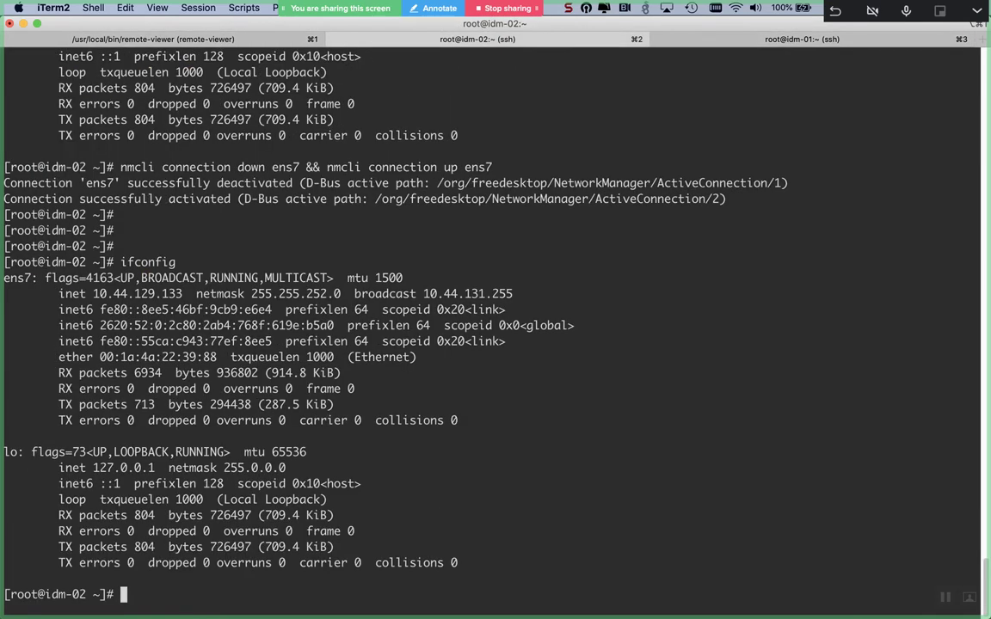
{"action": "key", "text": "super+Tab"}
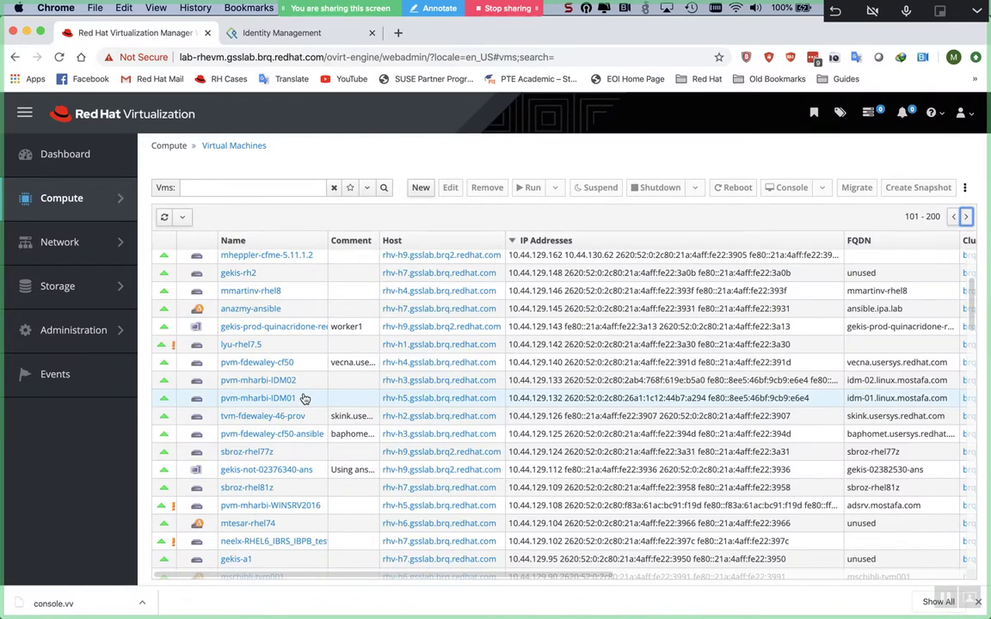
- Search Google for 'linux link local ipv6 address' in a new tab
{"action": "key", "text": "super+t"}
{"action": "type", "text": "lin"}
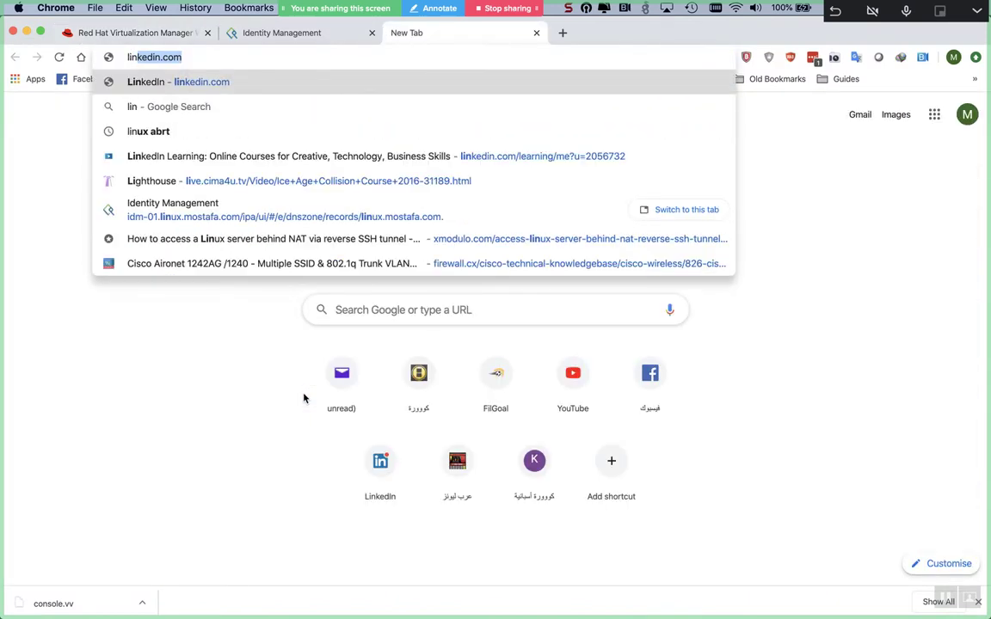
{"action": "type", "text": "ux link"}
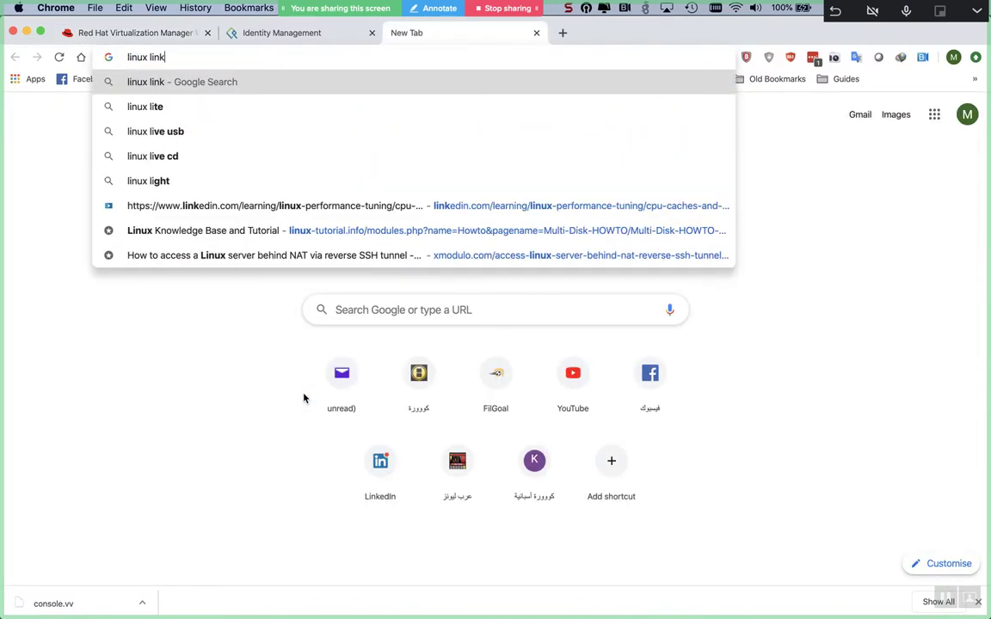
{"action": "type", "text": "-local"}
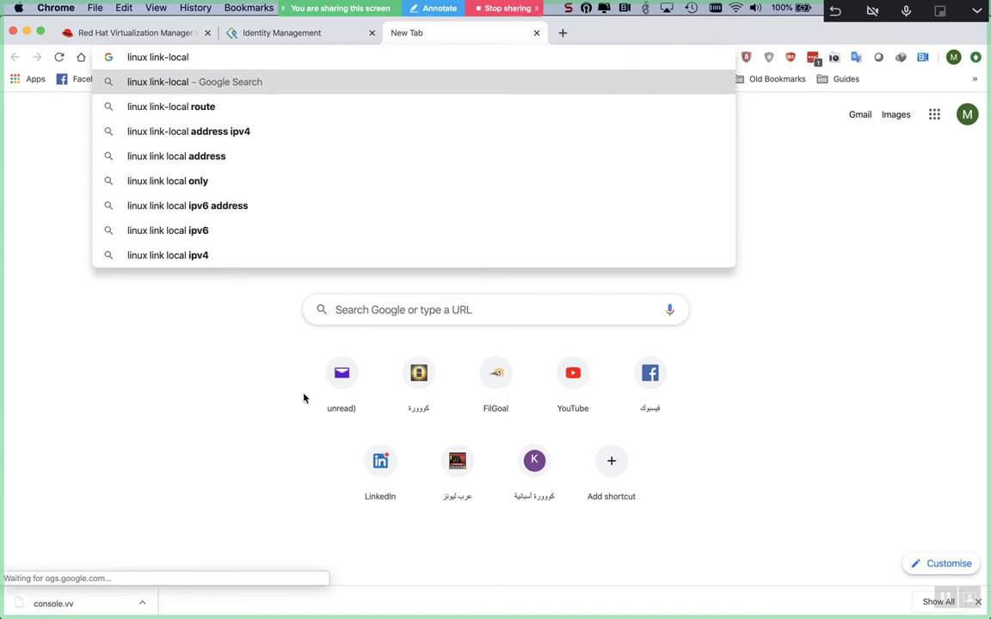
{"action": "key", "text": "Down"}
{"action": "key", "text": "Down"}
{"action": "key", "text": "Down"}
{"action": "key", "text": "Down"}
{"action": "key", "text": "Down"}
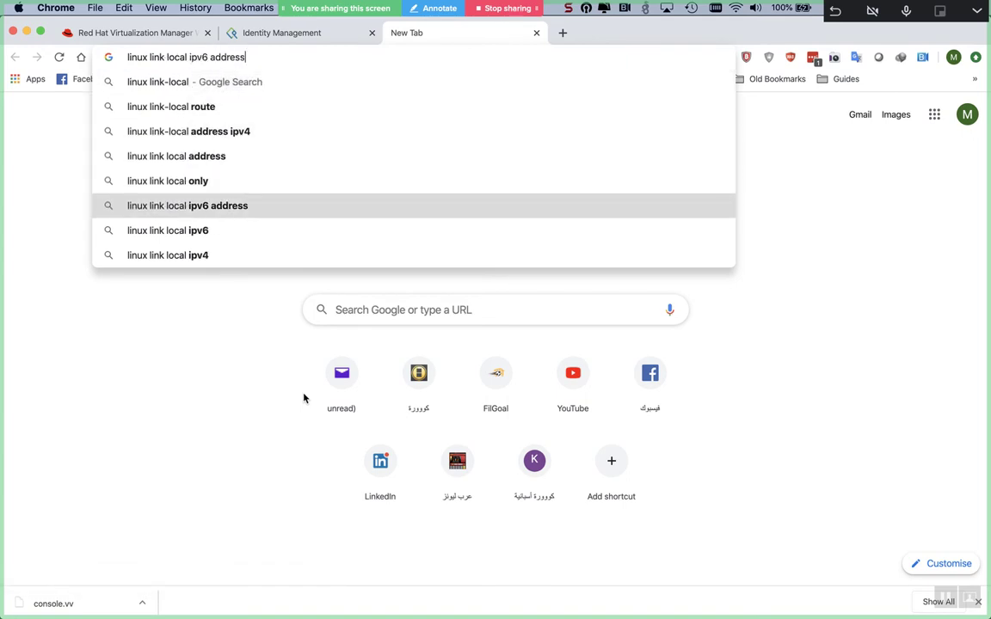
{"action": "key", "text": "Return"}
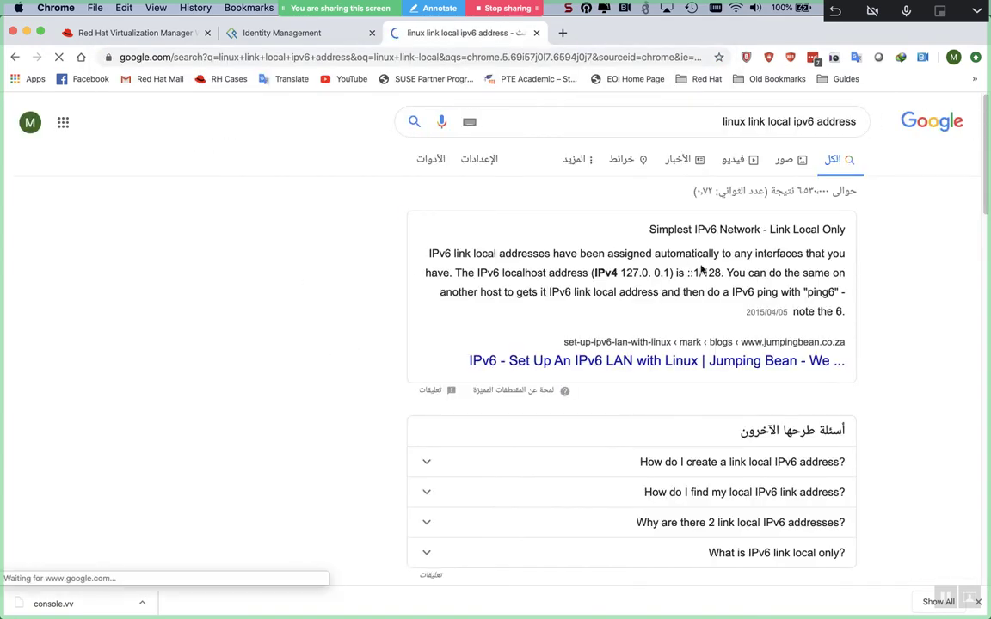
- Open the Jumping Bean IPv6 article and the Debian 7 Server Fault question in new tabs
{"action": "left_click", "coordinate": [655, 361], "text": "super"}
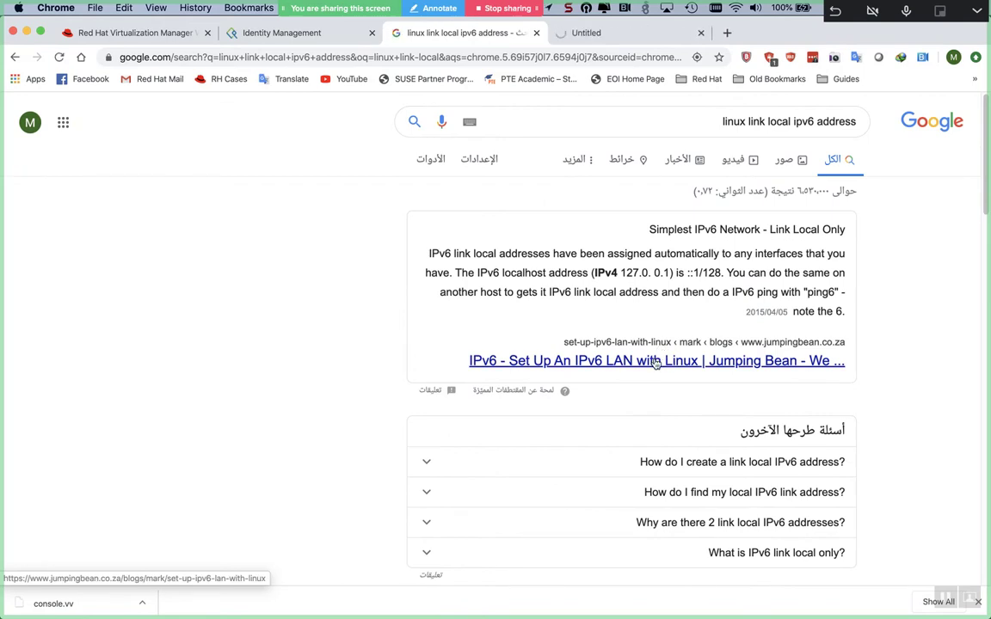
{"action": "scroll", "coordinate": [655, 363], "scroll_direction": "down", "scroll_amount": 1}
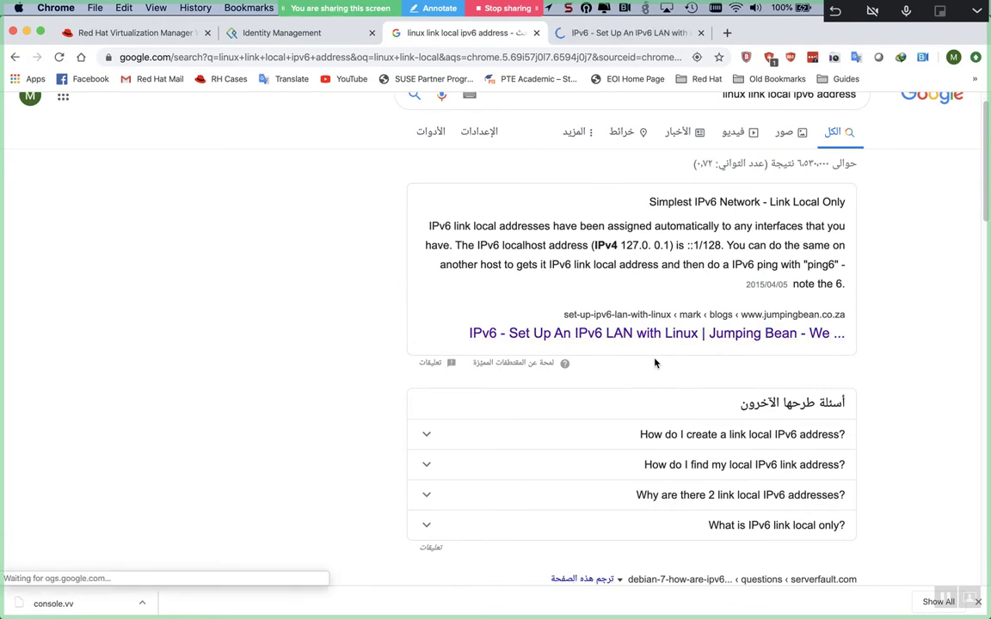
{"action": "scroll", "coordinate": [654, 363], "scroll_direction": "down", "scroll_amount": 1}
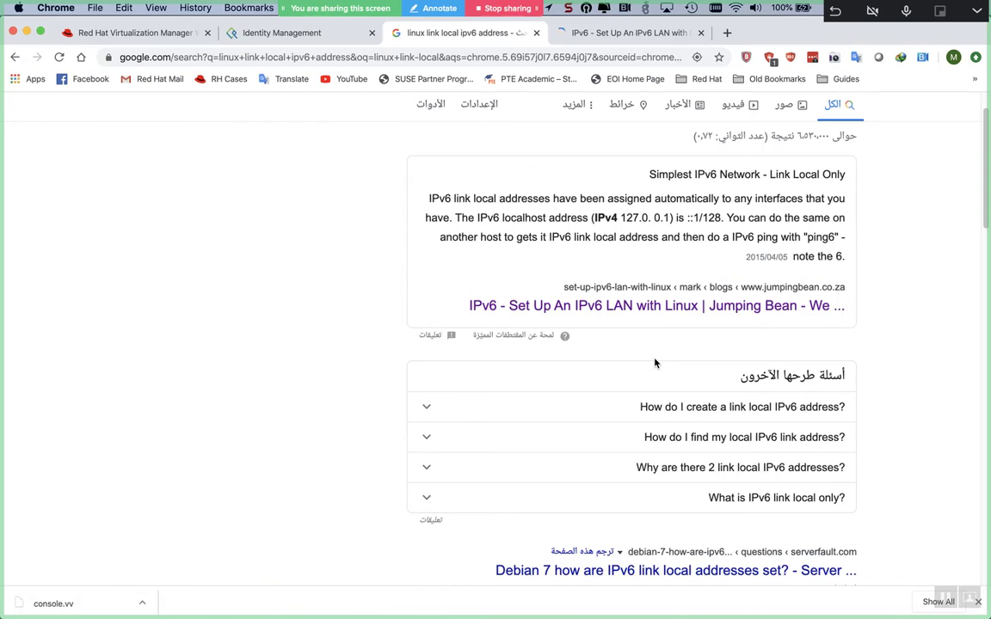
{"action": "scroll", "coordinate": [656, 363], "scroll_direction": "down", "scroll_amount": 5}
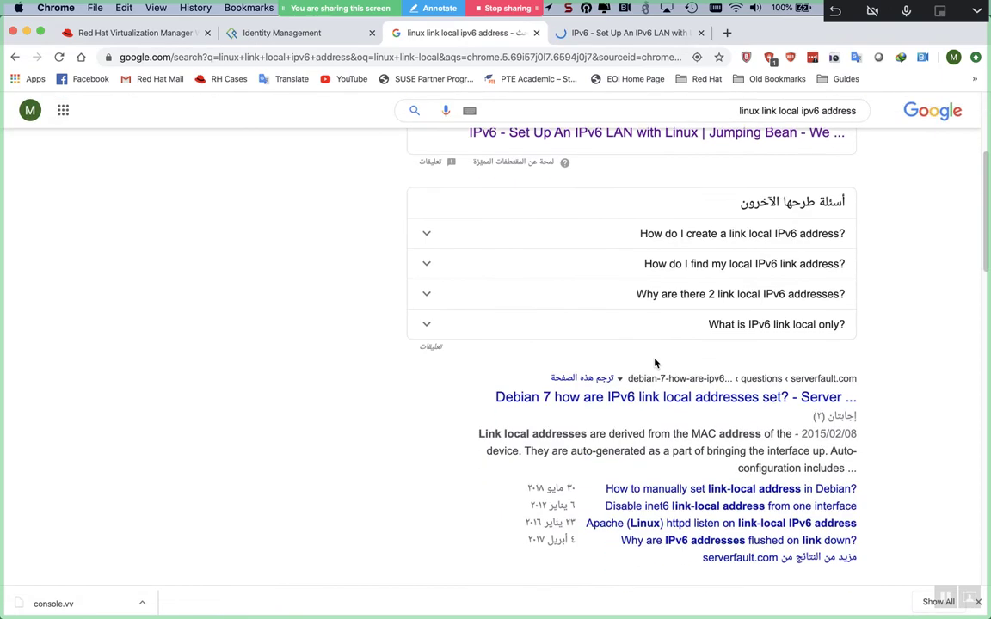
{"action": "left_click", "coordinate": [662, 396], "text": "super"}
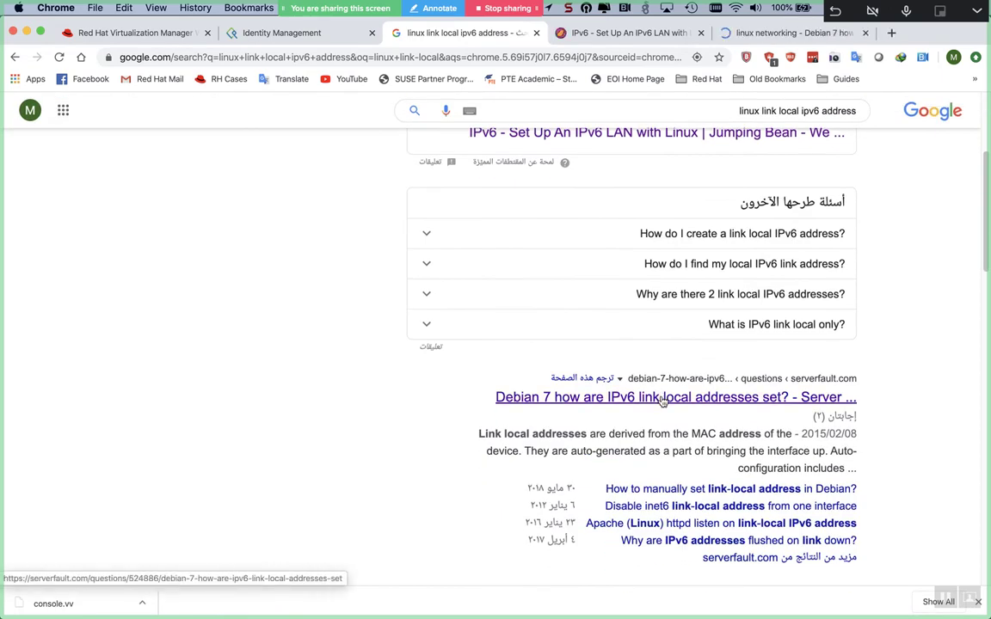
- Read the Debian 7 Server Fault question and answers on link-local IPv6, then close that tab
{"action": "key", "text": "ctrl+Tab"}
{"action": "key", "text": "ctrl+Tab"}
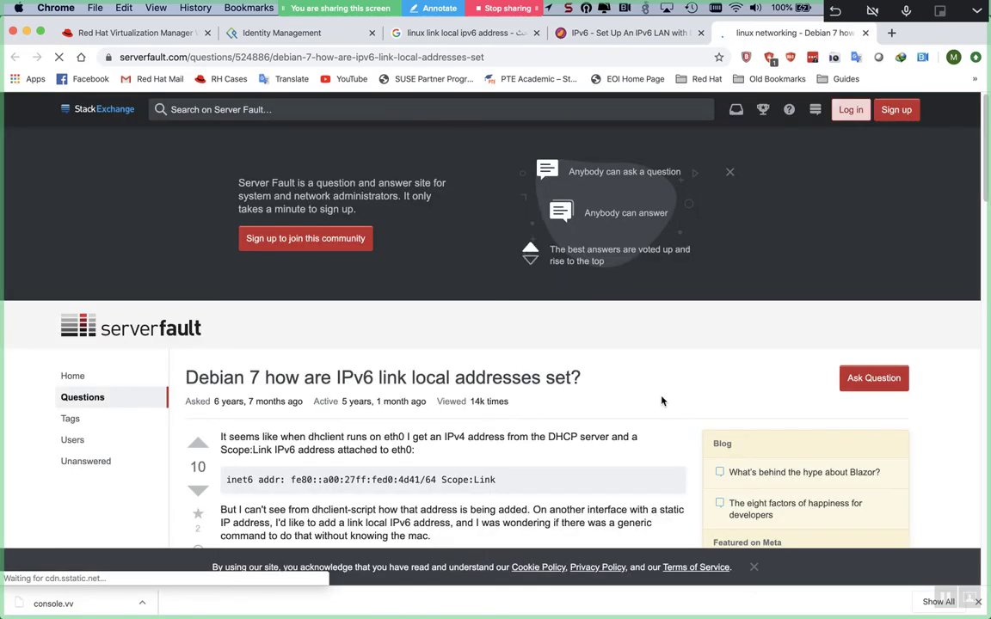
{"action": "scroll", "coordinate": [661, 401], "scroll_direction": "down", "scroll_amount": 10}
{"action": "scroll", "coordinate": [662, 401], "scroll_direction": "up", "scroll_amount": 5}
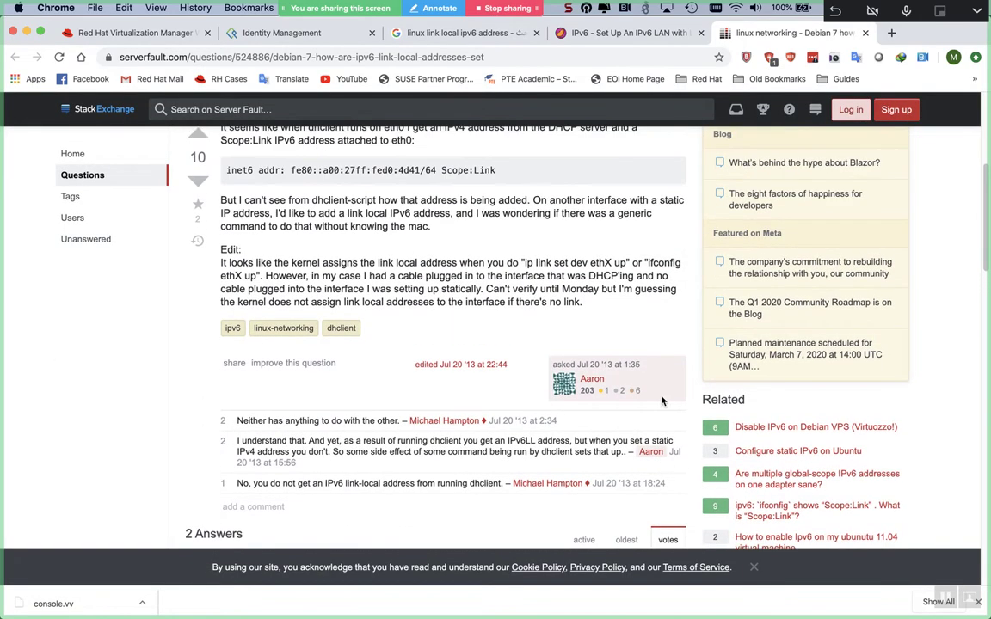
{"action": "scroll", "coordinate": [662, 401], "scroll_direction": "up", "scroll_amount": 2}
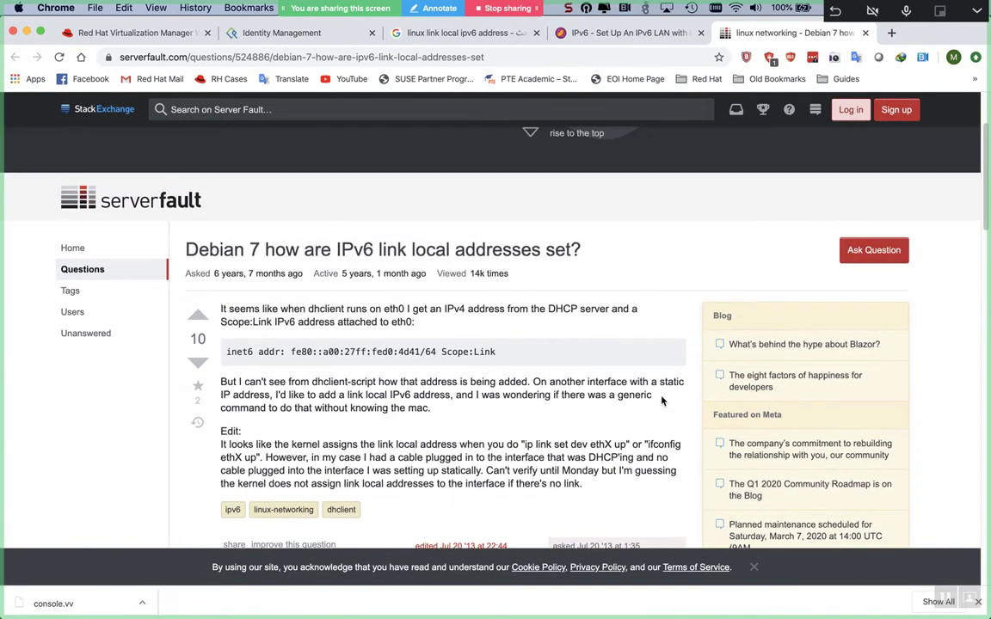
{"action": "scroll", "coordinate": [661, 401], "scroll_direction": "down", "scroll_amount": 2}
{"action": "scroll", "coordinate": [661, 396], "scroll_direction": "down", "scroll_amount": 8}
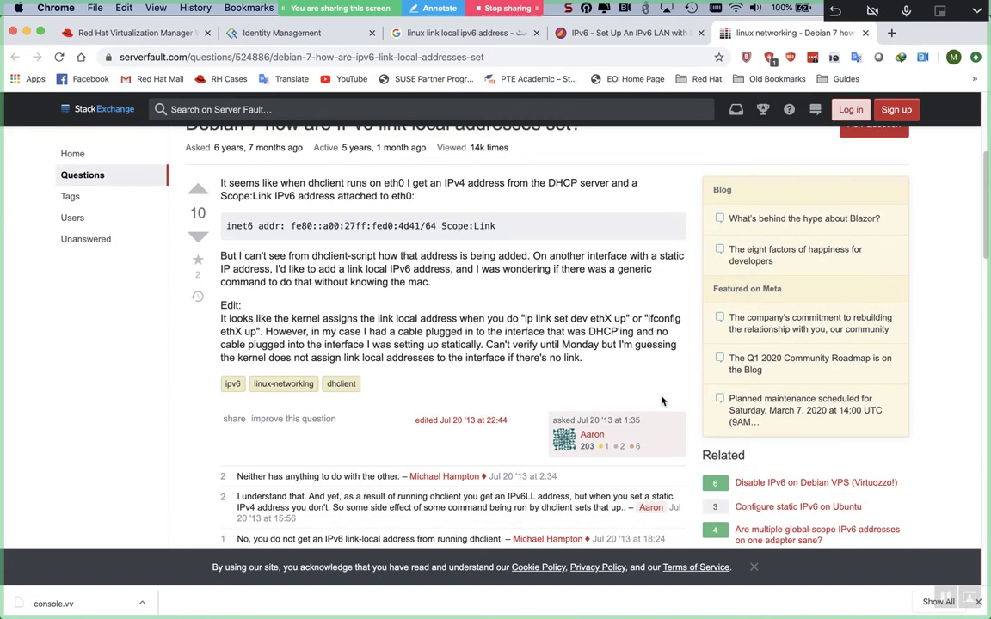
{"action": "scroll", "coordinate": [661, 401], "scroll_direction": "down", "scroll_amount": 2}
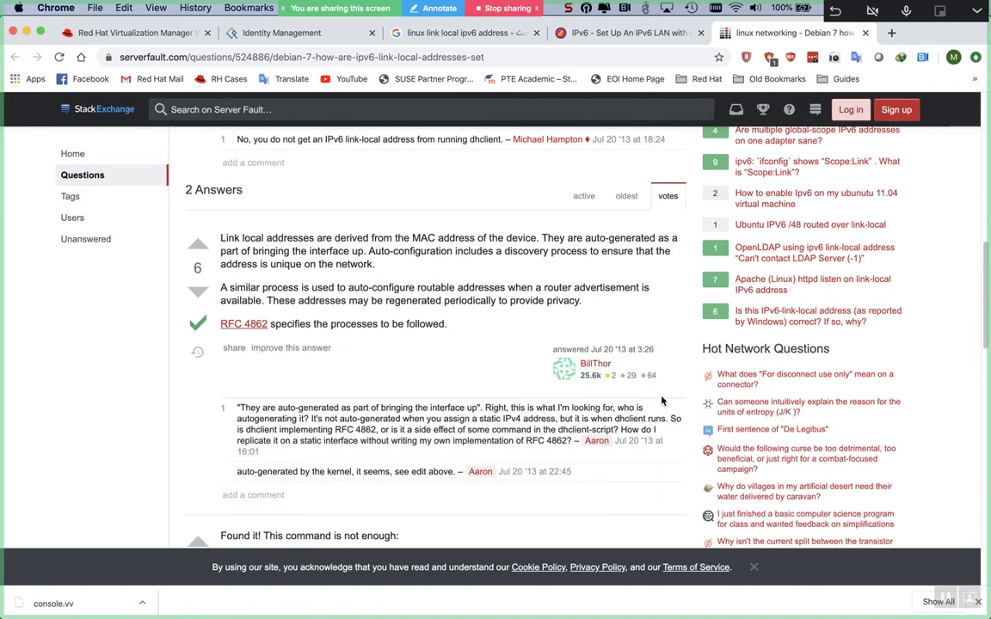
{"action": "scroll", "coordinate": [662, 400], "scroll_direction": "down", "scroll_amount": 4}
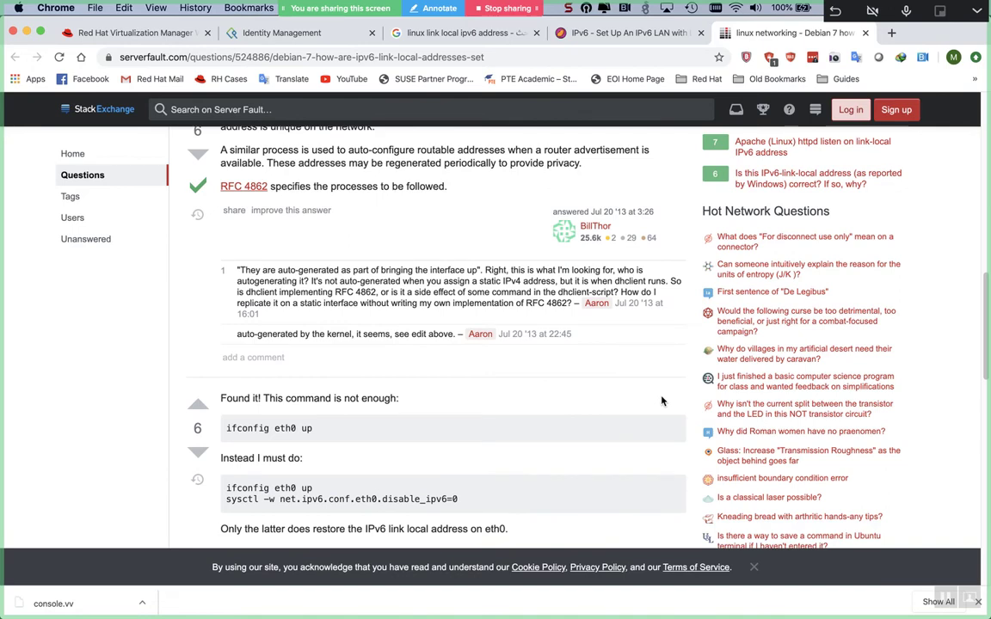
{"action": "scroll", "coordinate": [661, 401], "scroll_direction": "down", "scroll_amount": 7}
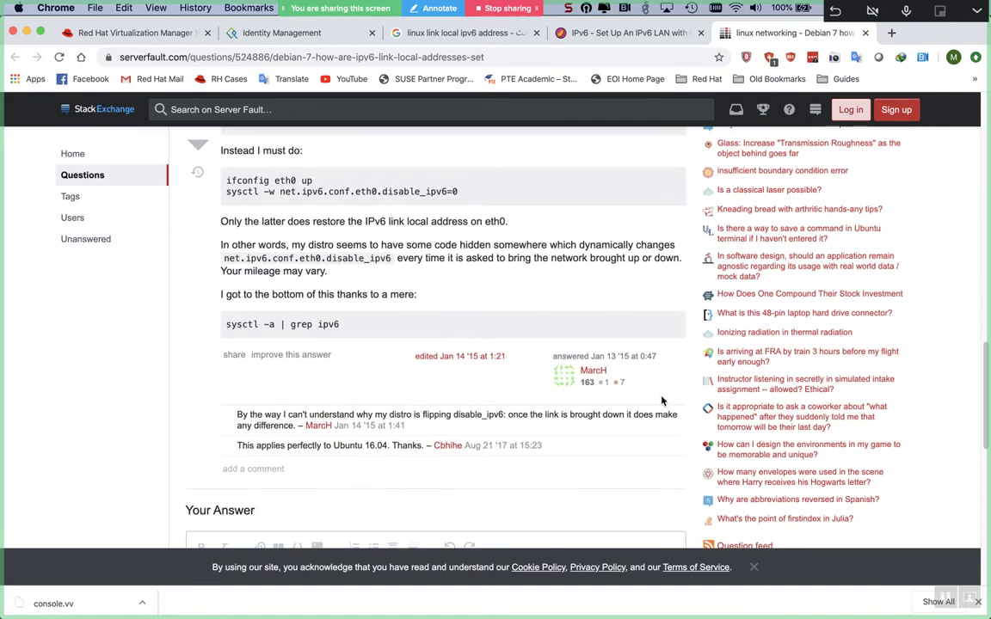
{"action": "scroll", "coordinate": [661, 397], "scroll_direction": "up", "scroll_amount": 5}
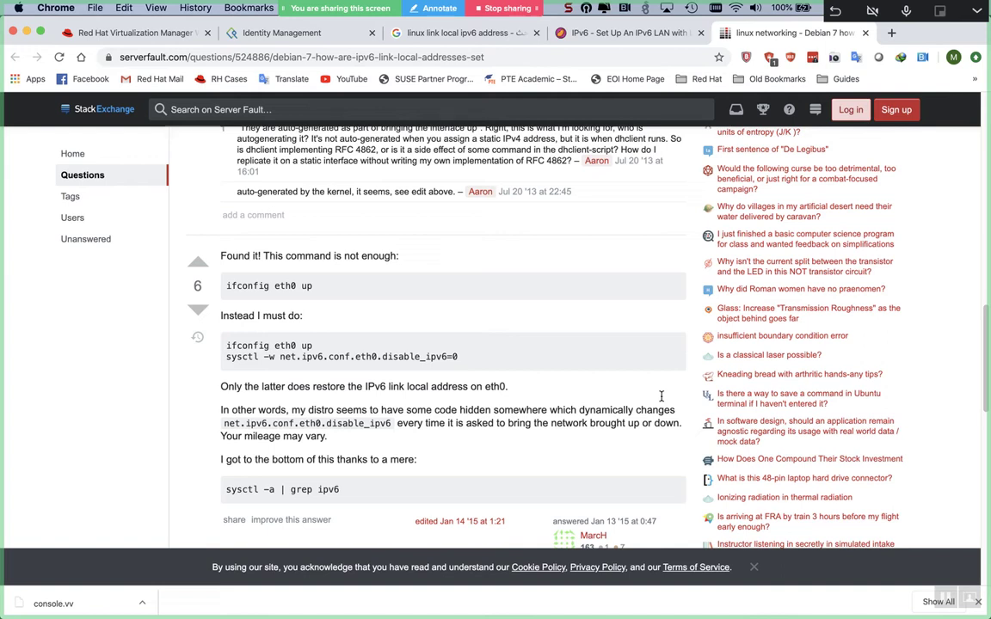
{"action": "scroll", "coordinate": [661, 396], "scroll_direction": "up", "scroll_amount": 3}
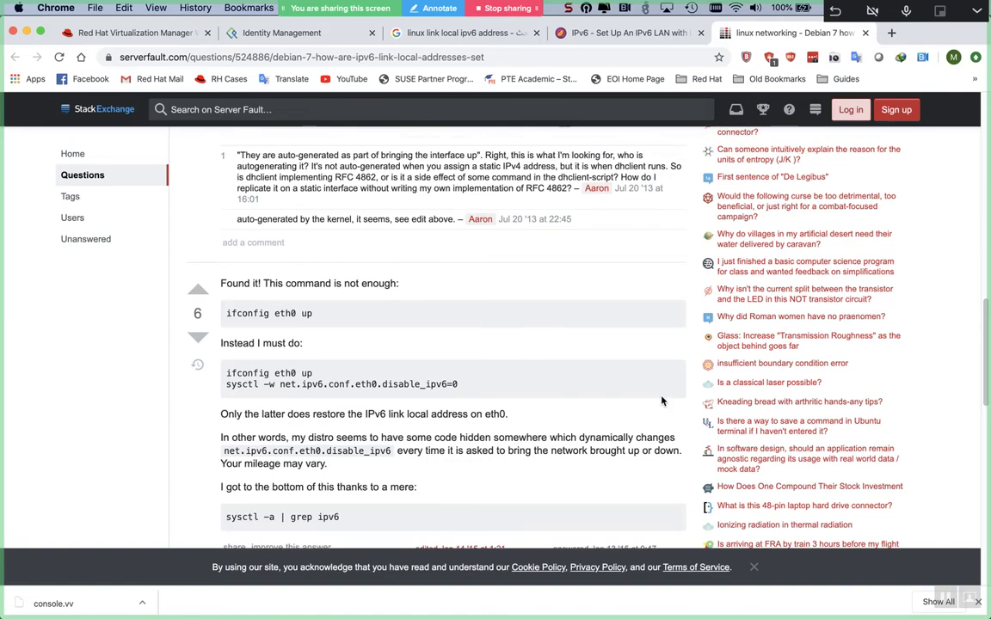
{"action": "scroll", "coordinate": [662, 399], "scroll_direction": "down", "scroll_amount": 5}
{"action": "scroll", "coordinate": [662, 399], "scroll_direction": "down", "scroll_amount": 8}
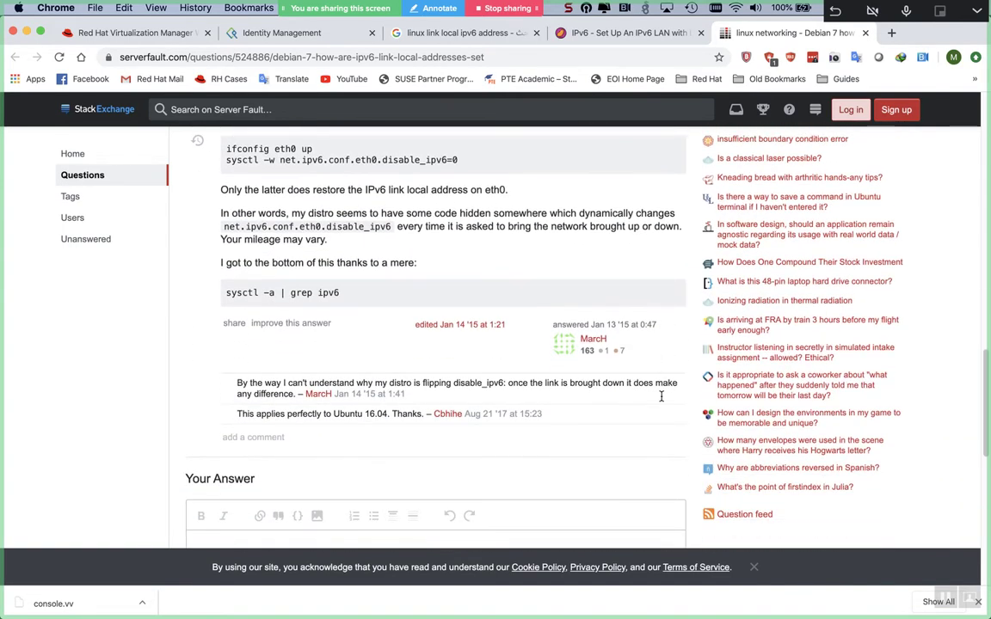
{"action": "scroll", "coordinate": [661, 397], "scroll_direction": "down", "scroll_amount": 8}
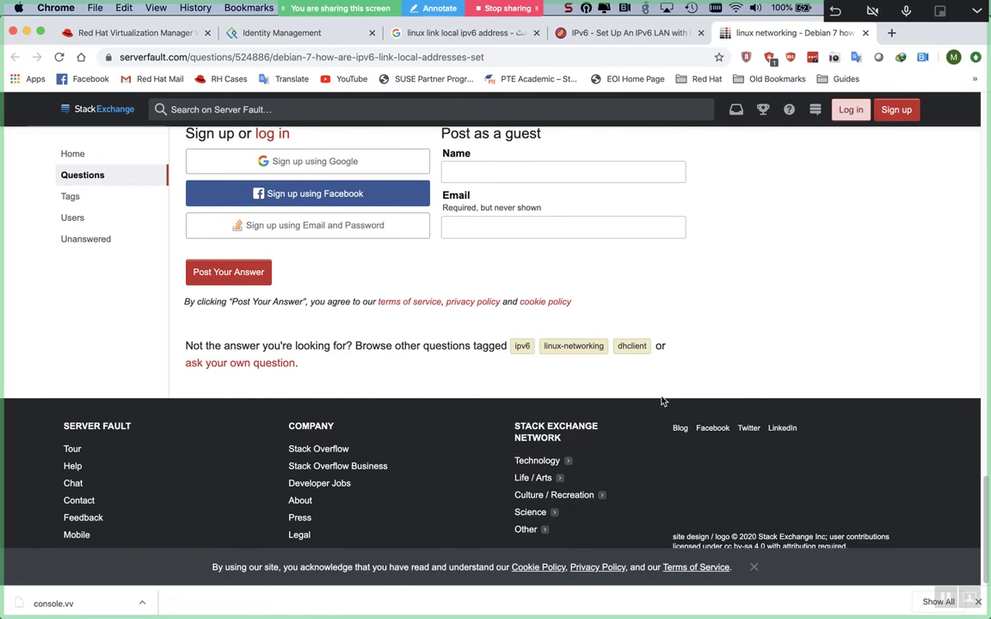
{"action": "key", "text": "super+w"}
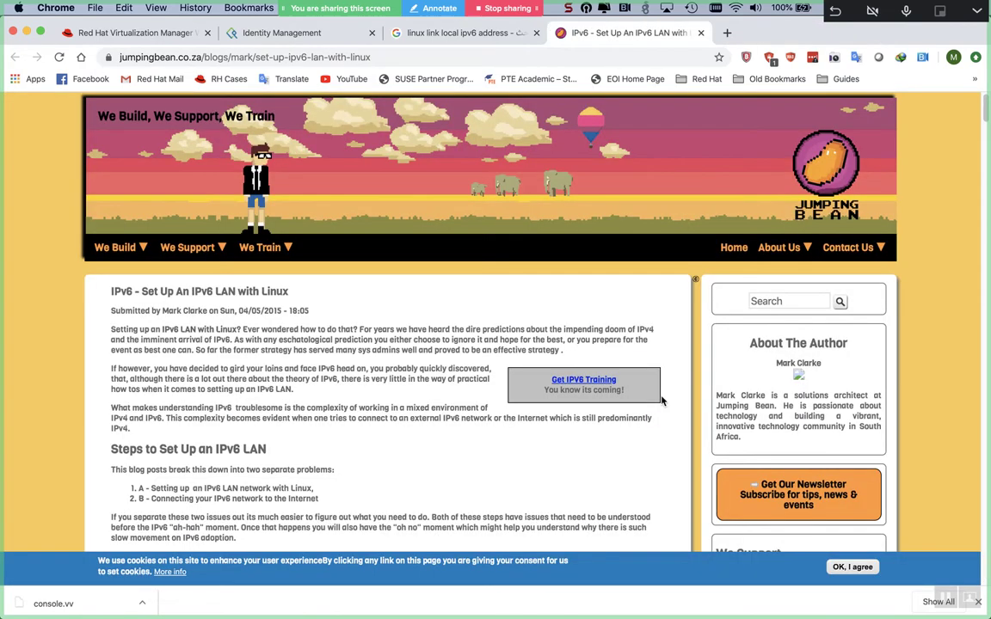
- Close the Jumping Bean and Google results tabs and return to the Red Hat Virtualization tab
{"action": "key", "text": "super+w"}
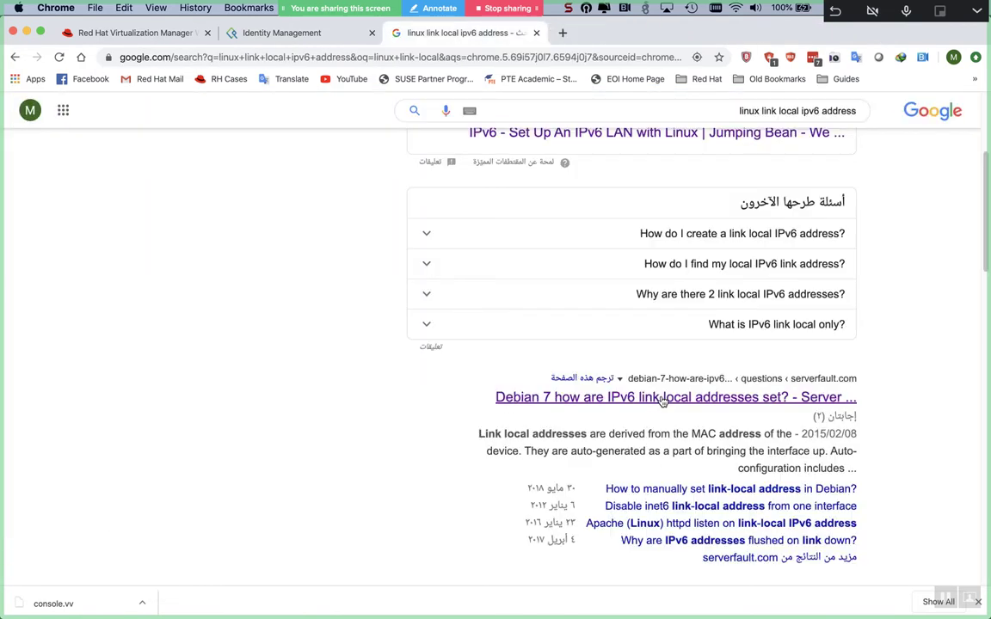
{"action": "key", "text": "super+Tab"}
{"action": "key", "text": "Return"}
{"action": "key", "text": "Return"}
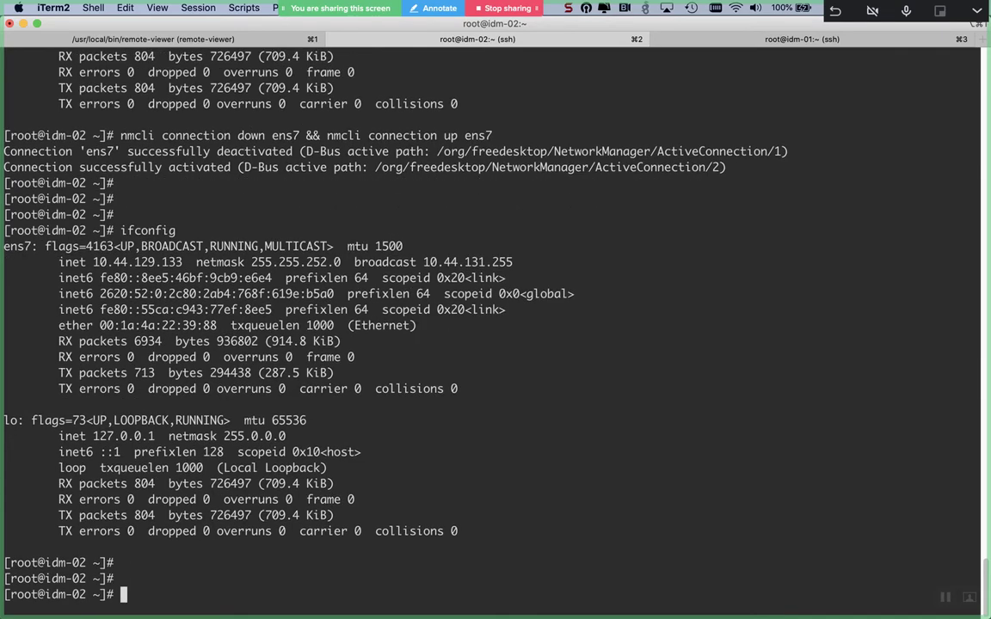
{"action": "key", "text": "super+Tab"}
{"action": "key", "text": "super+Tab"}
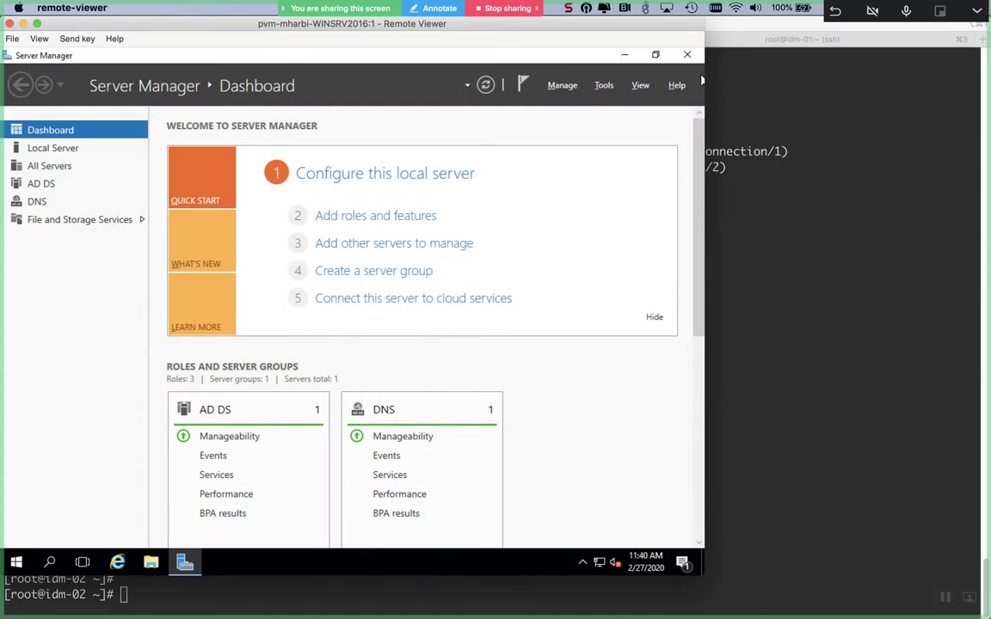
{"action": "key", "text": "super+Tab"}
{"action": "key", "text": "super+Tab"}
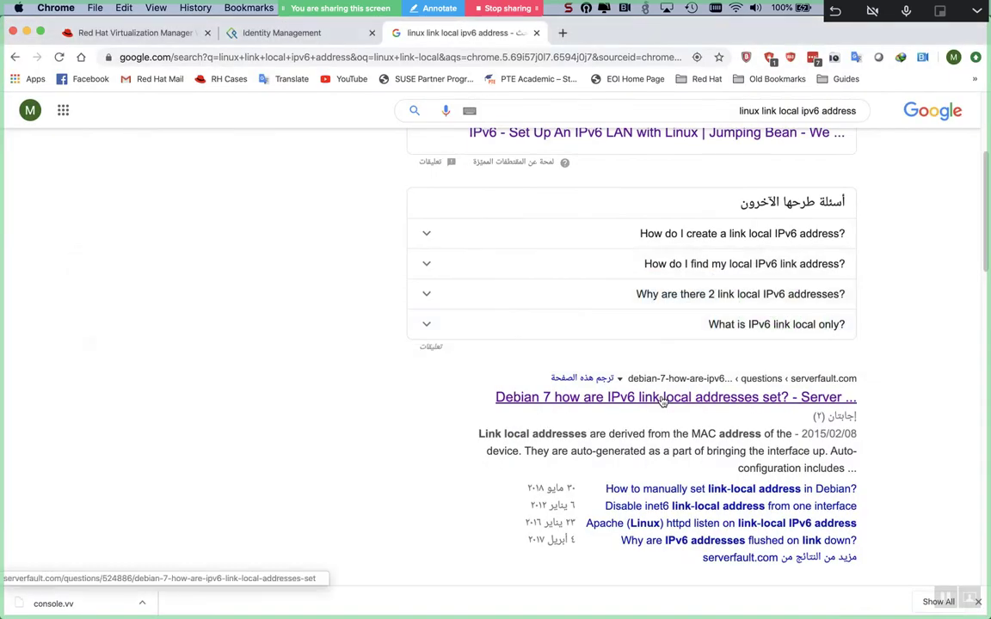
{"action": "key", "text": "super+w"}
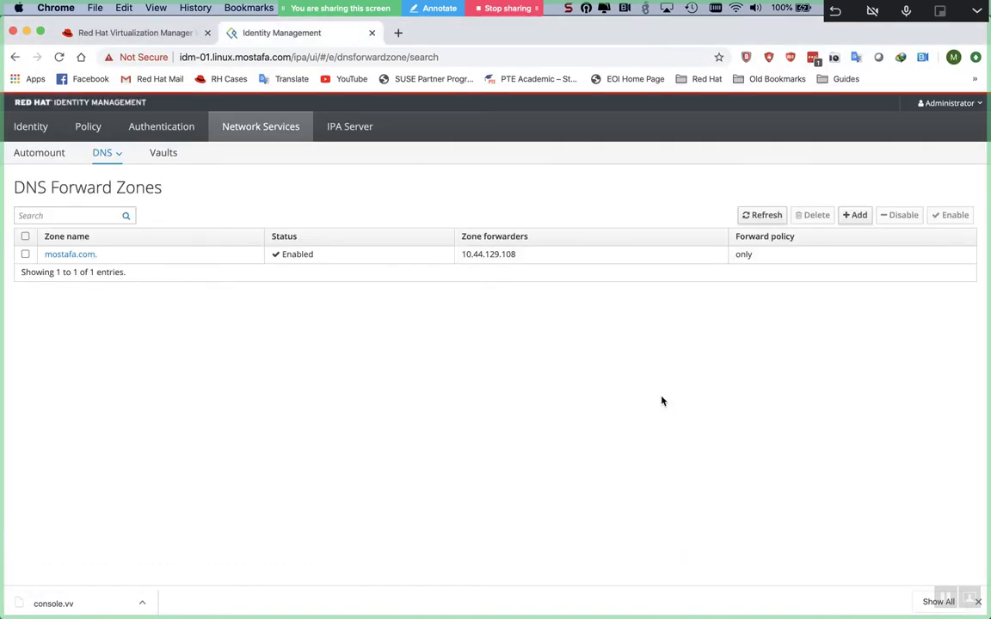
{"action": "key", "text": "ctrl+shift+Tab"}
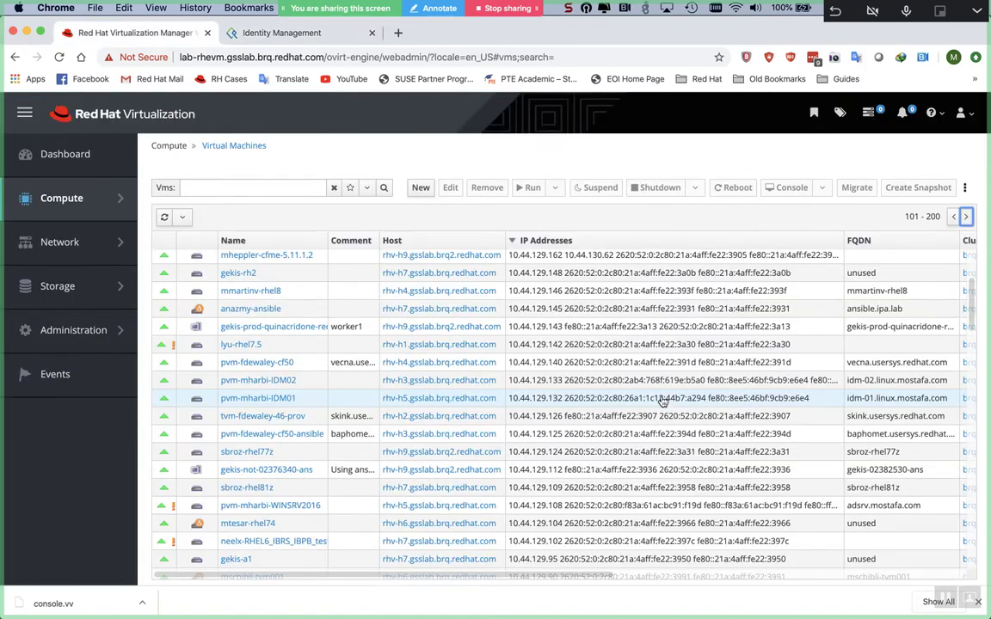
- Reload the Virtual Machines list and filter it to 'mharbi' machines
{"action": "mouse_move", "coordinate": [99, 202]}
{"action": "left_click", "coordinate": [181, 183]}
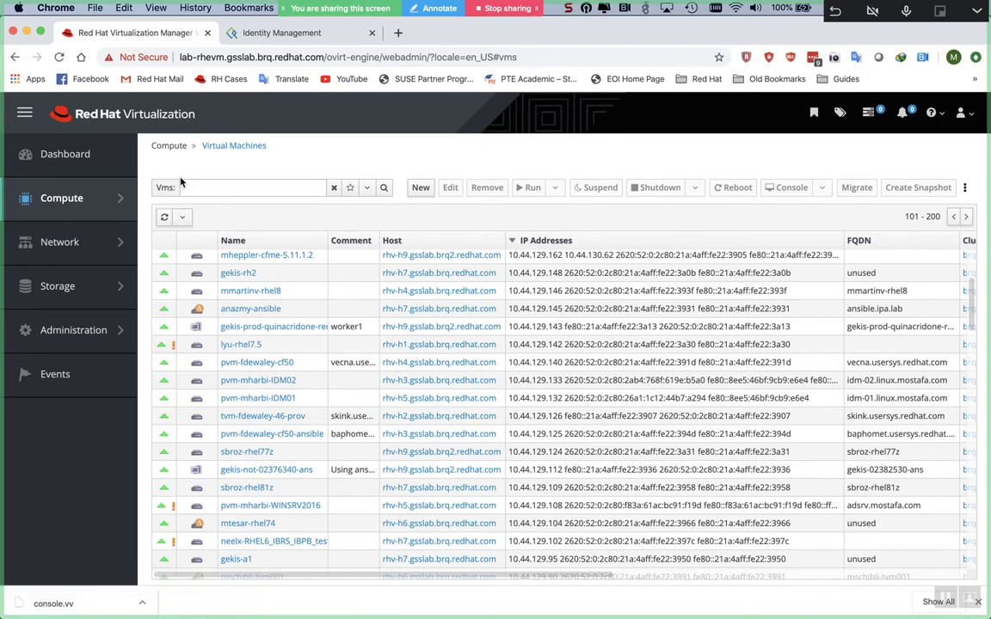
{"action": "left_click", "coordinate": [262, 191]}
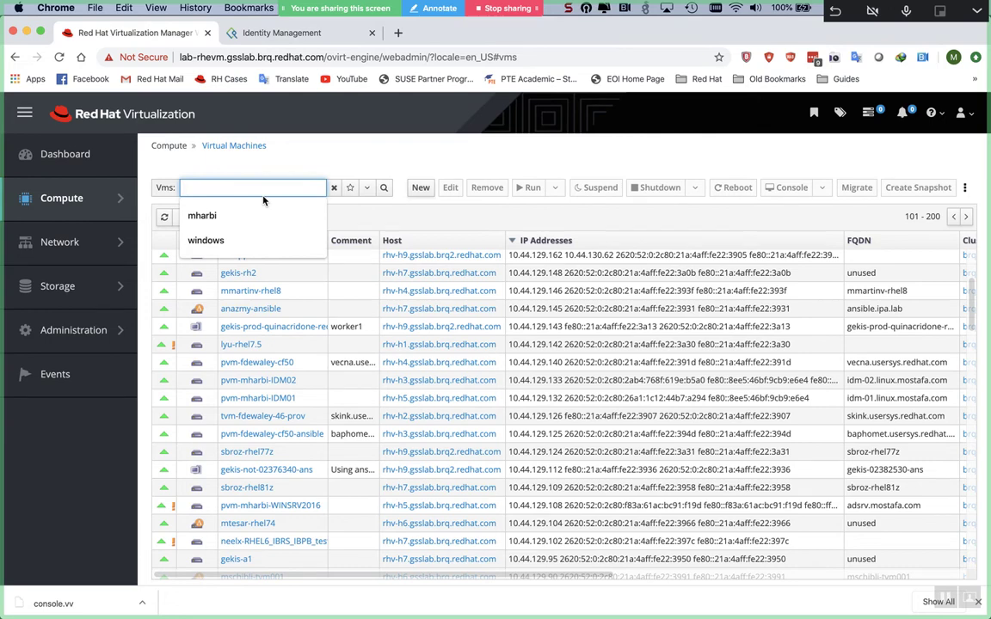
{"action": "type", "text": "mharbi"}
{"action": "key", "text": "Return"}
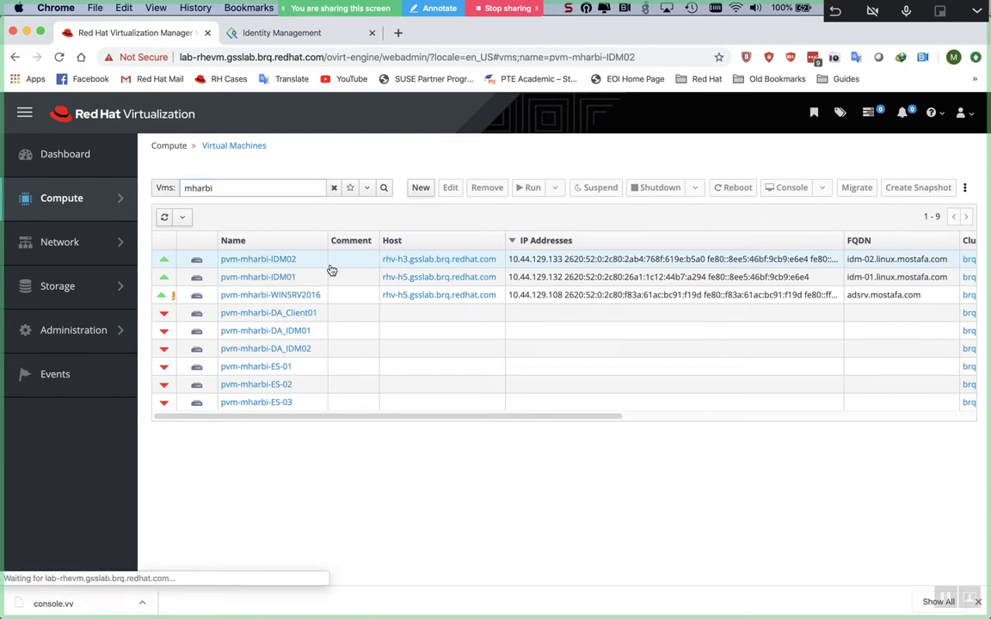
- Power off pvm-mharbi-IDM02 and confirm
{"action": "left_click", "coordinate": [324, 265]}
{"action": "left_click", "coordinate": [694, 190]}
{"action": "left_click", "coordinate": [694, 209]}
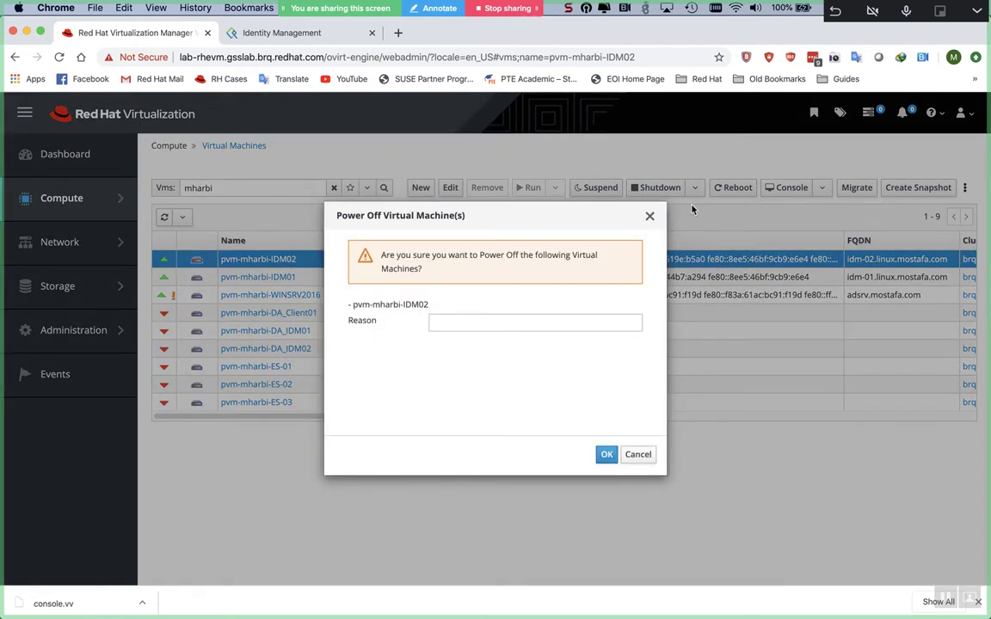
{"action": "left_click", "coordinate": [609, 457]}
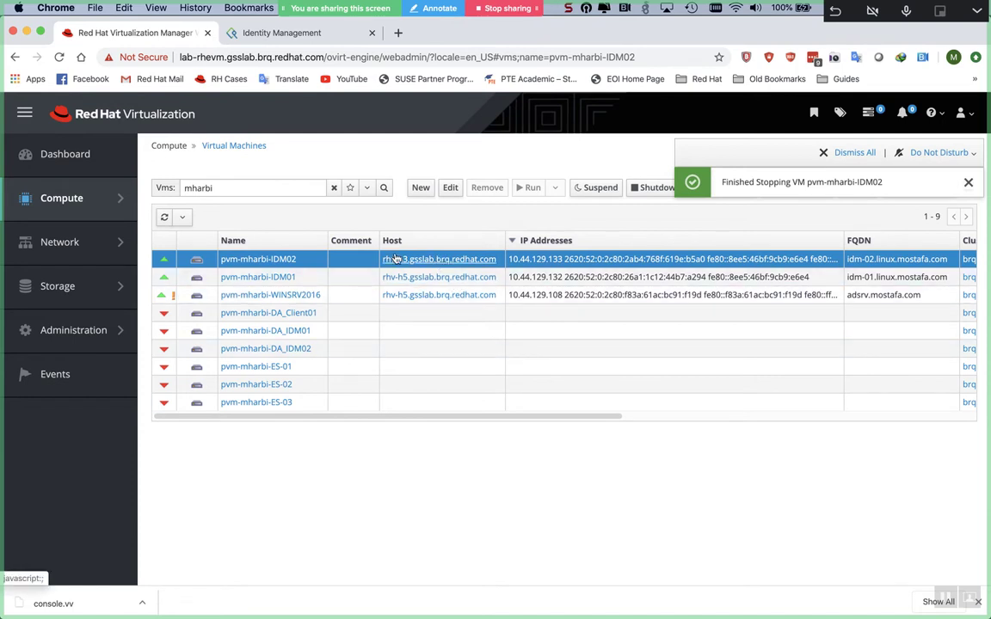
{"action": "left_click", "coordinate": [293, 259]}
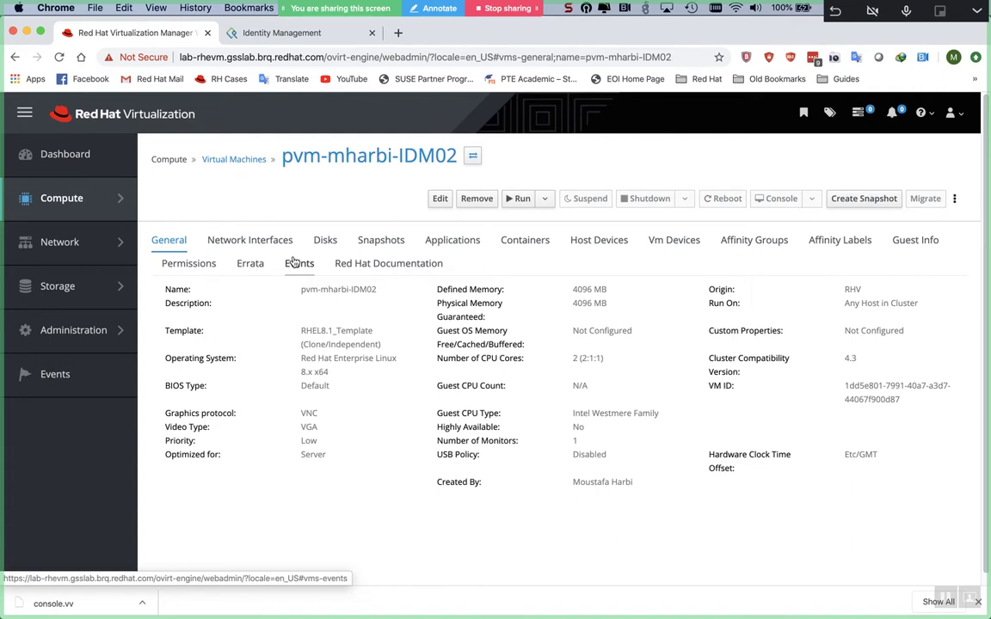
{"action": "left_click", "coordinate": [283, 244]}
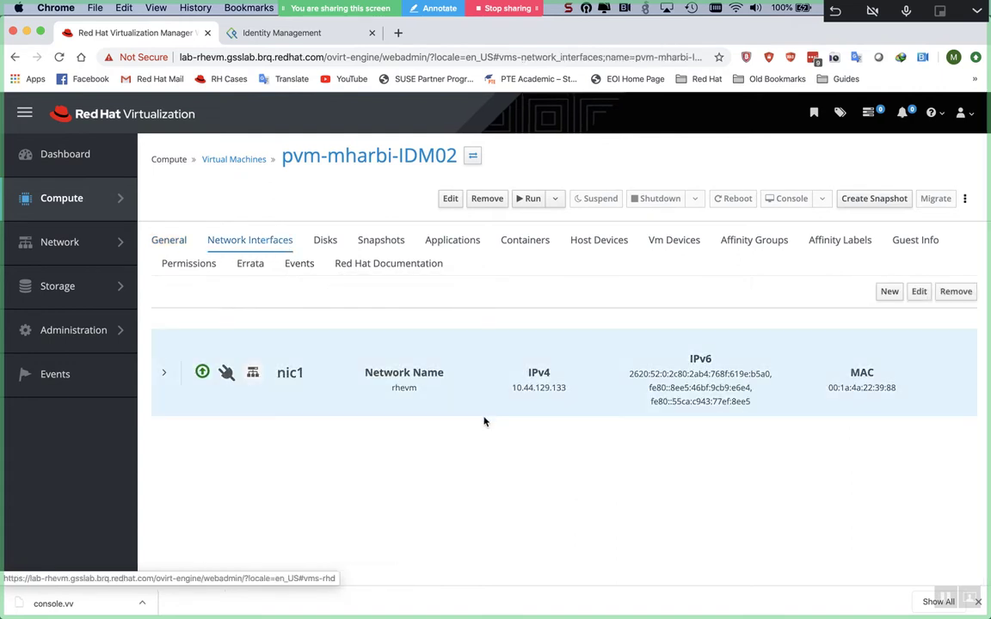
{"action": "left_click", "coordinate": [919, 291]}
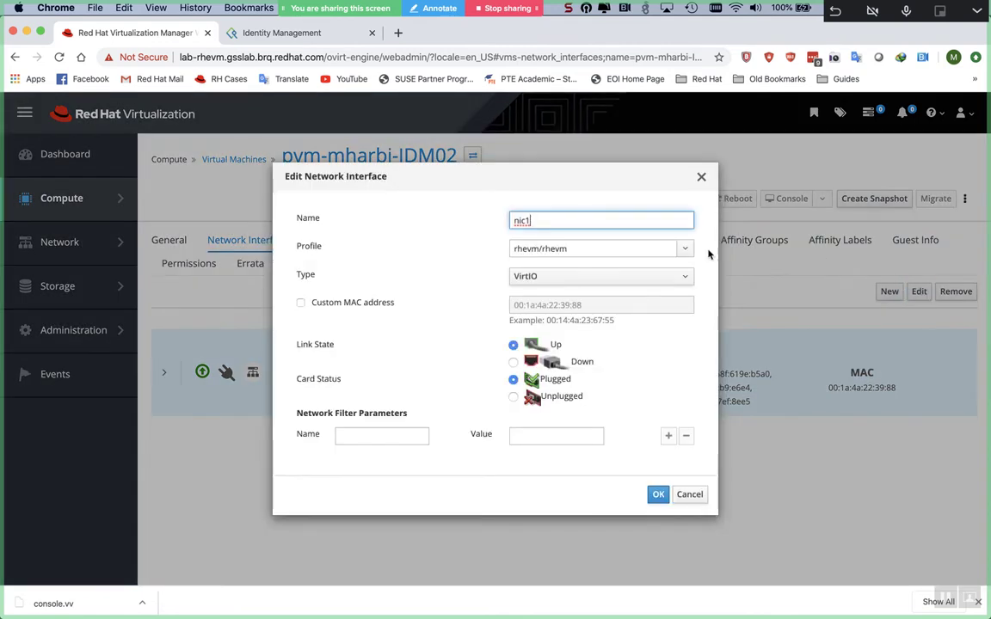
{"action": "left_click_drag", "start_coordinate": [571, 305], "coordinate": [614, 305]}
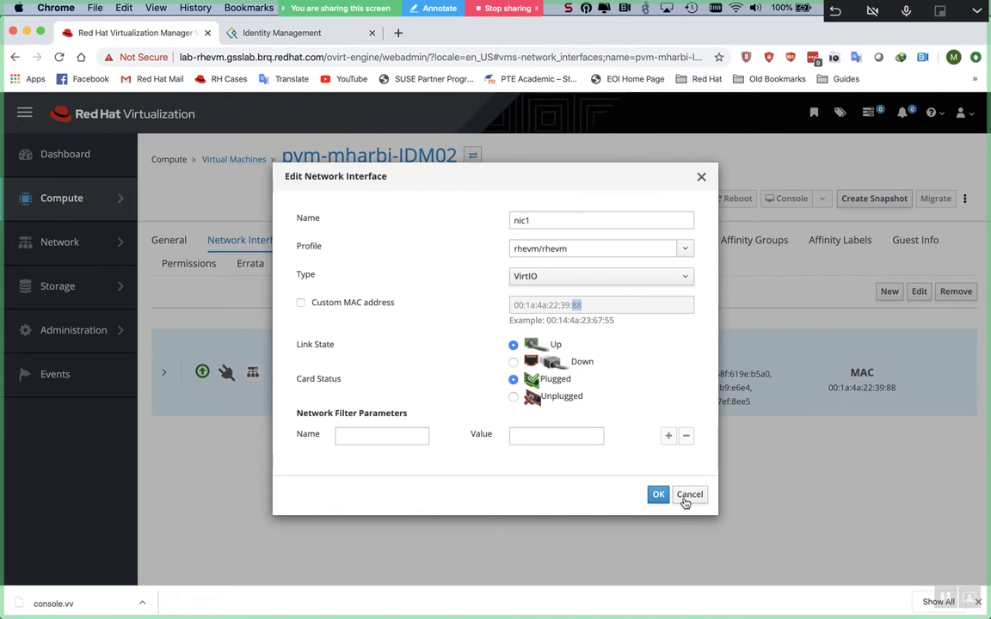
{"action": "left_click", "coordinate": [689, 495]}
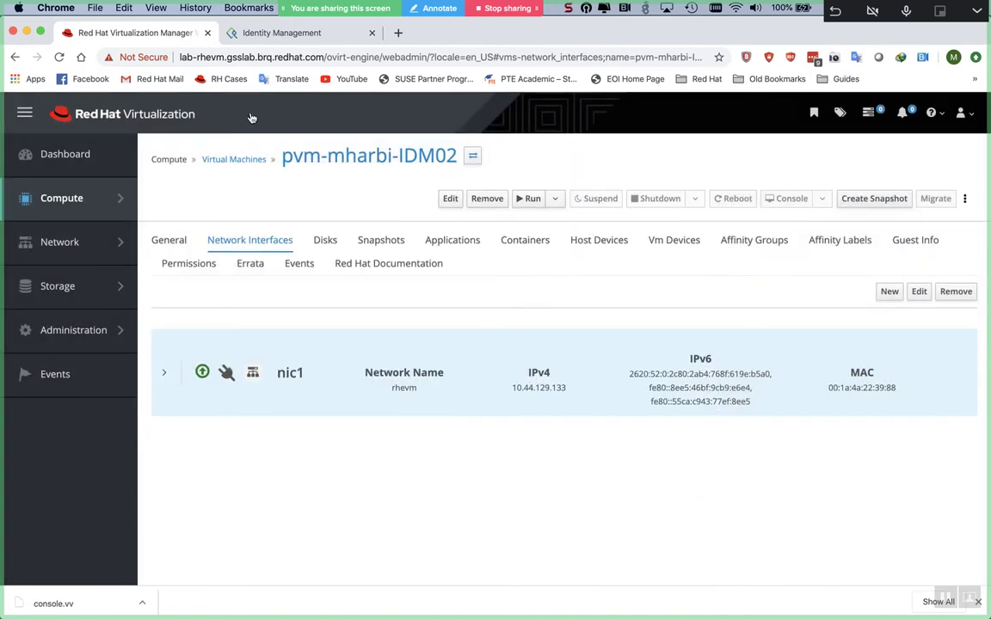
{"action": "left_click", "coordinate": [229, 160]}
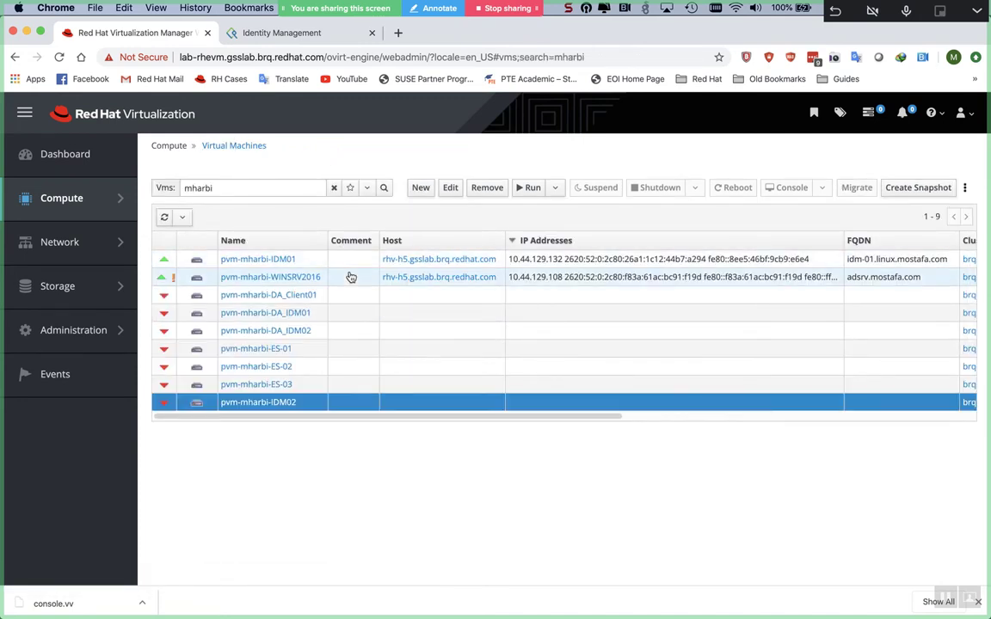
- Replace pvm-mharbi-IDM02's nic1 with a default new one (MAC 00:1a:4a:22:39:98) and run the VM
{"action": "left_click", "coordinate": [241, 406]}
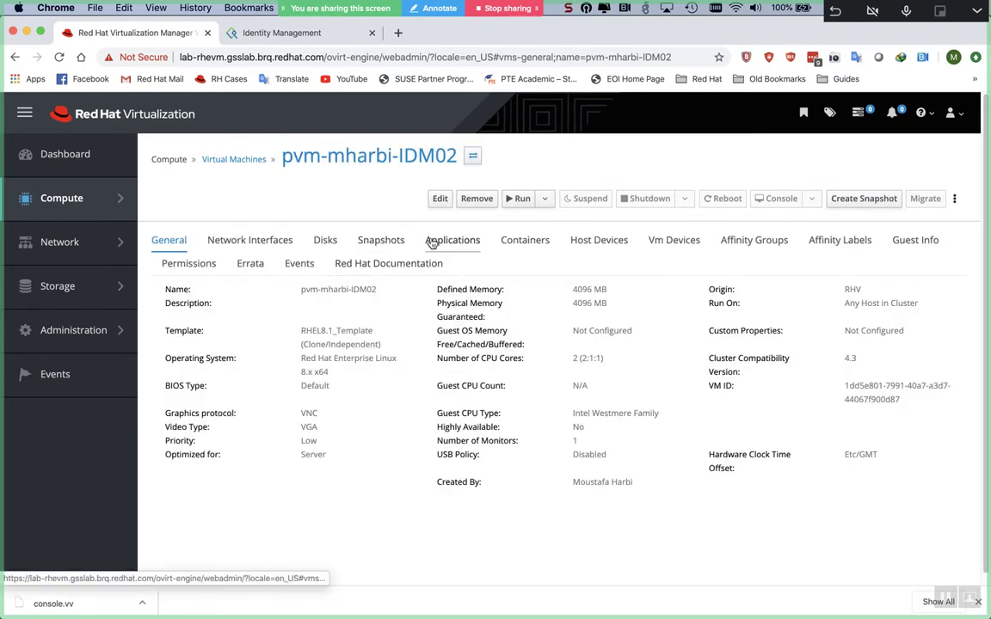
{"action": "left_click", "coordinate": [223, 240]}
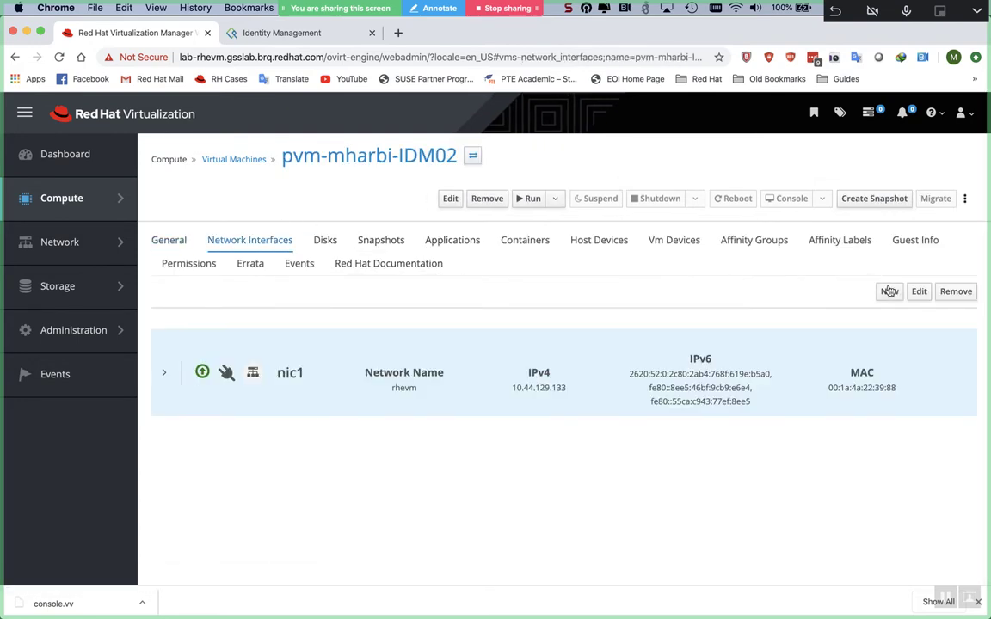
{"action": "left_click", "coordinate": [917, 292]}
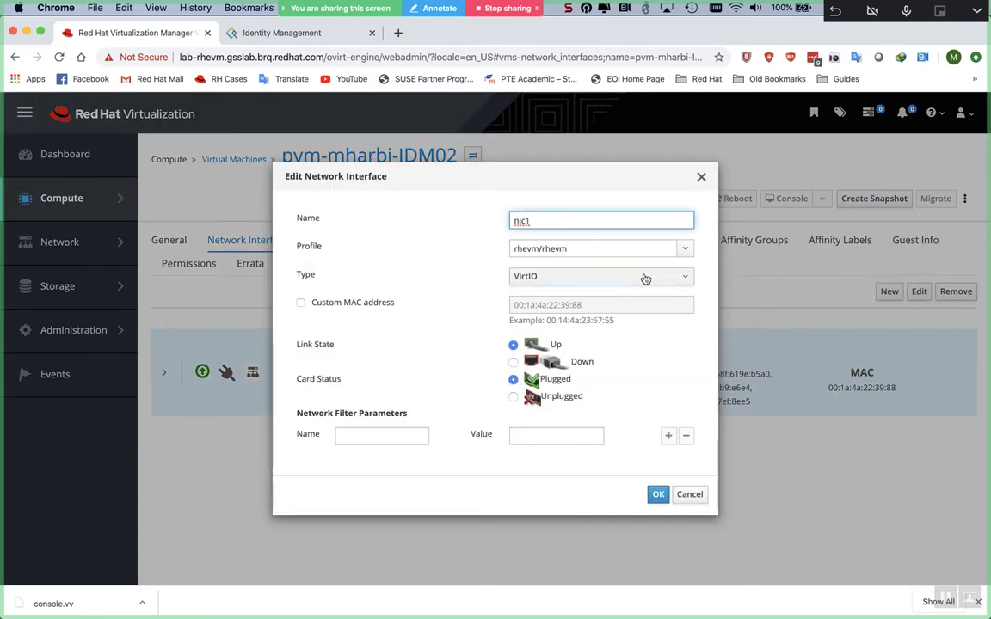
{"action": "left_click", "coordinate": [684, 497]}
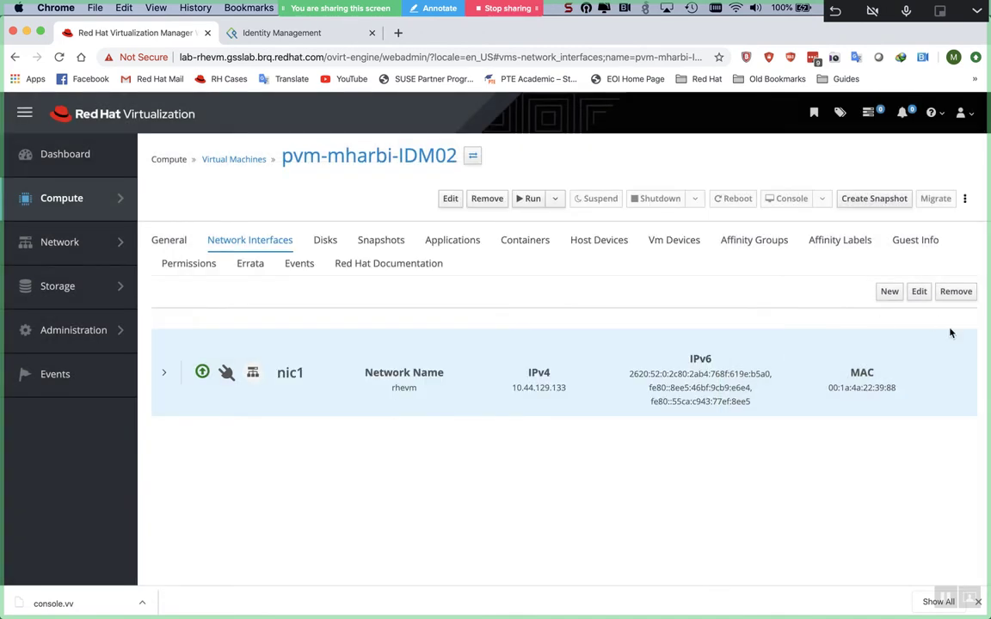
{"action": "left_click", "coordinate": [955, 291]}
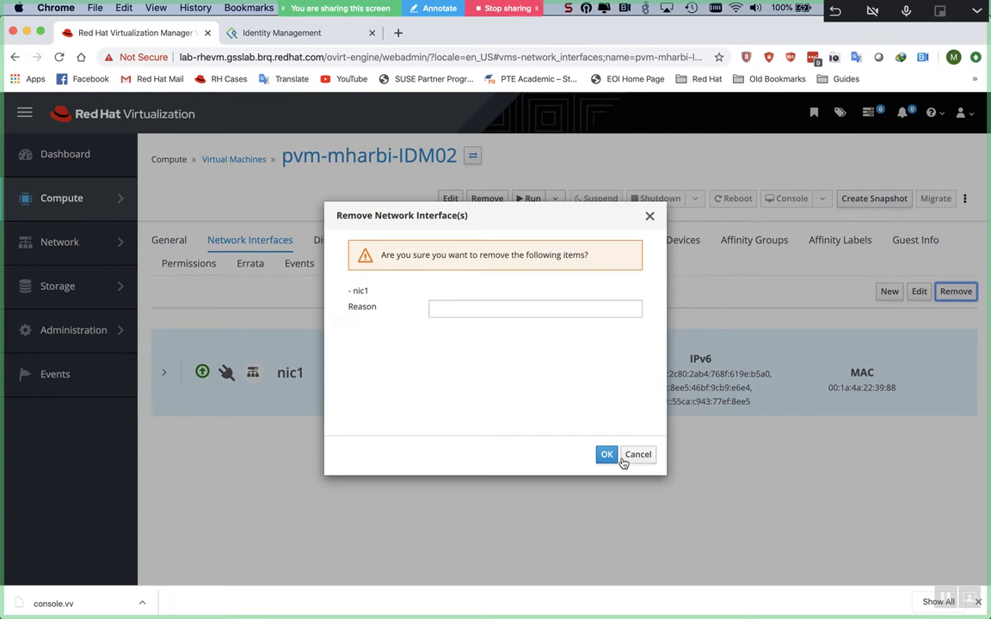
{"action": "left_click", "coordinate": [610, 457]}
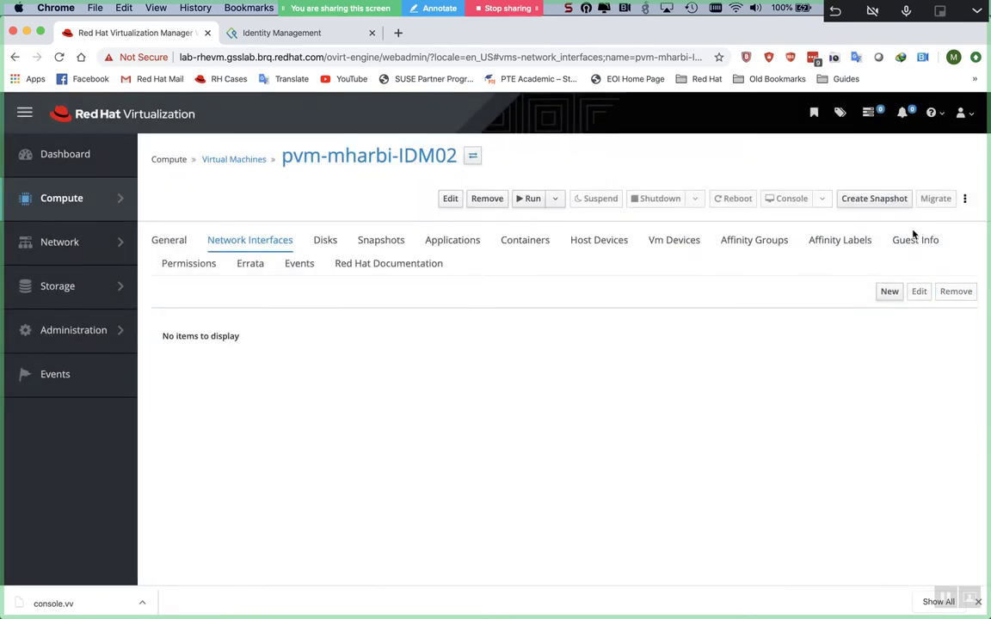
{"action": "left_click", "coordinate": [889, 291]}
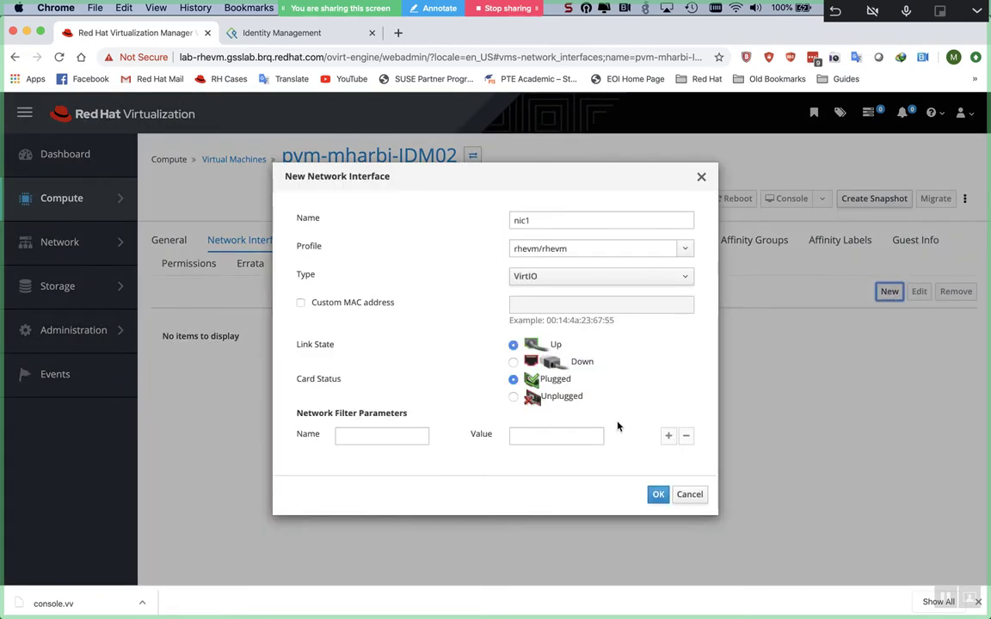
{"action": "left_click", "coordinate": [658, 496]}
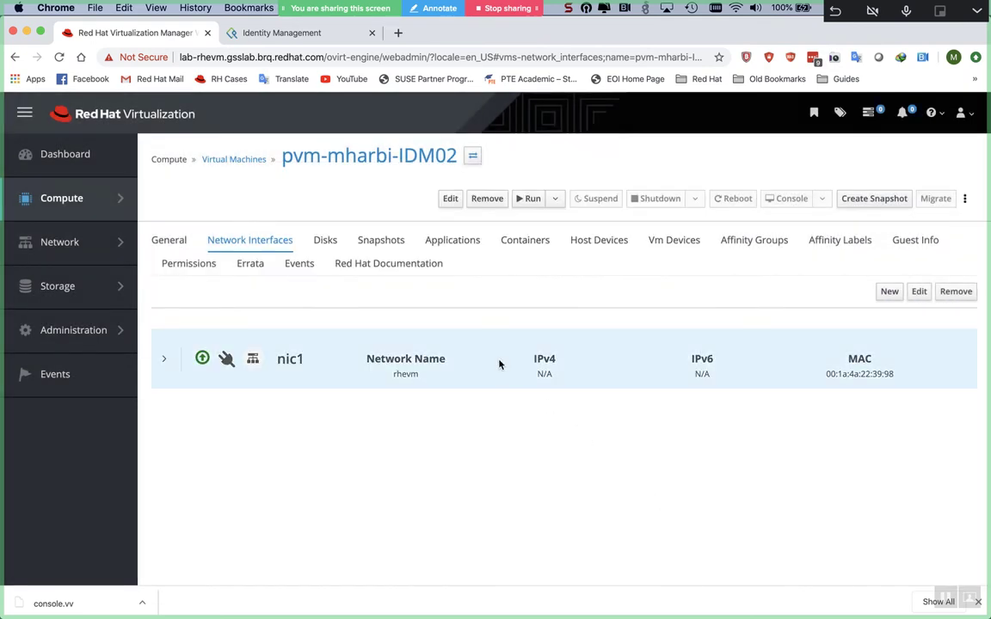
{"action": "left_click", "coordinate": [530, 199]}
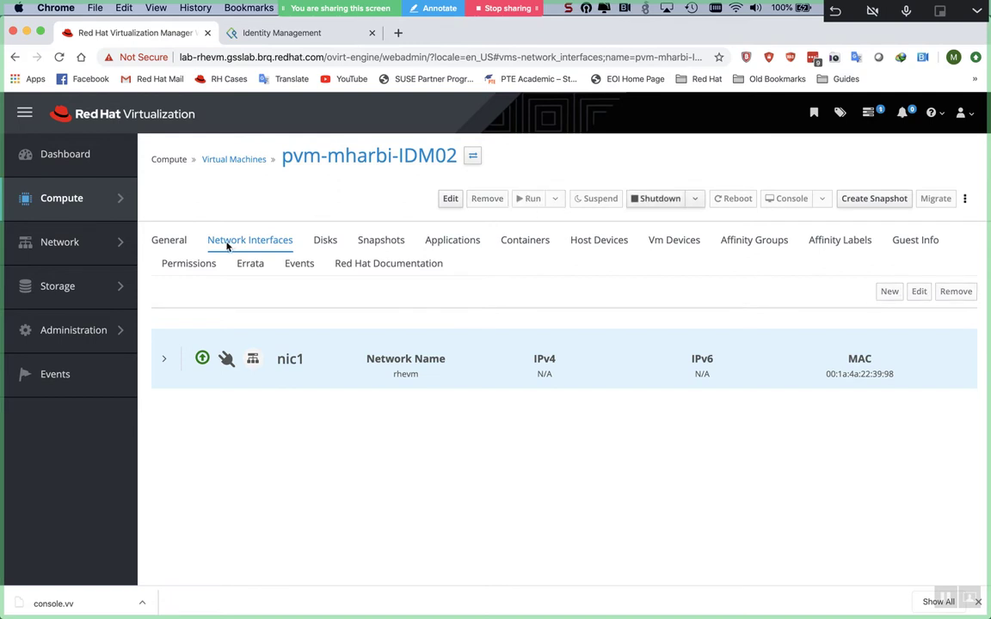
{"action": "left_click", "coordinate": [170, 243]}
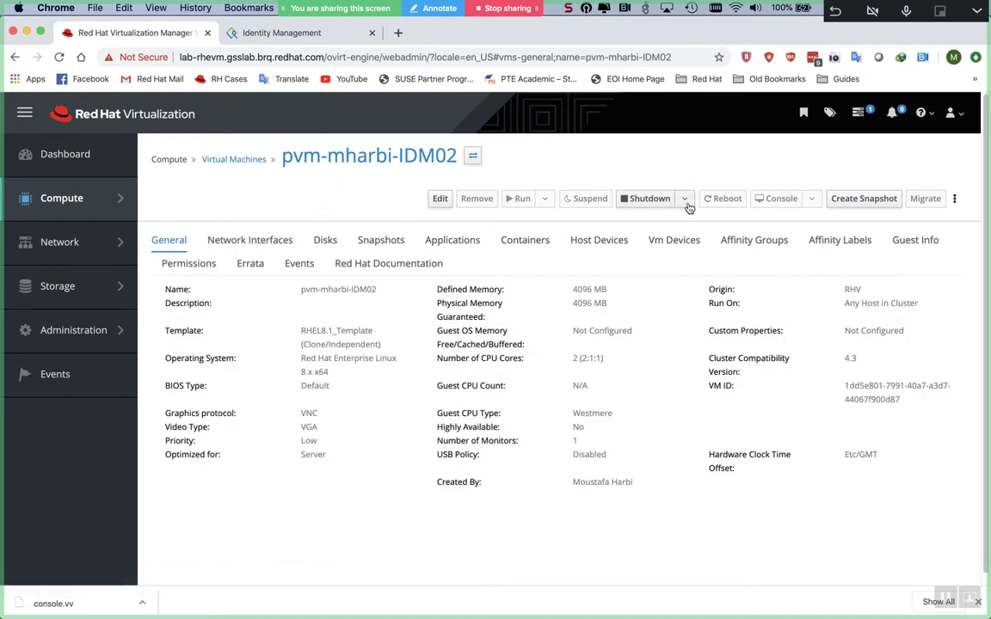
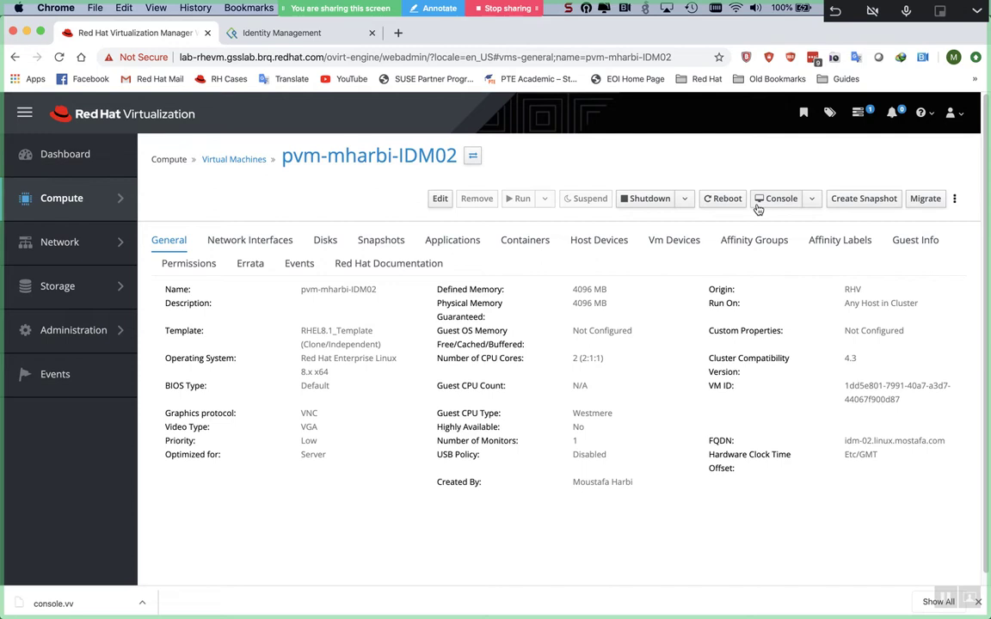
- Save console.vv for pvm-mharbi-IDM02 to Downloads and dismiss the no-application prompt
{"action": "left_click", "coordinate": [759, 203]}
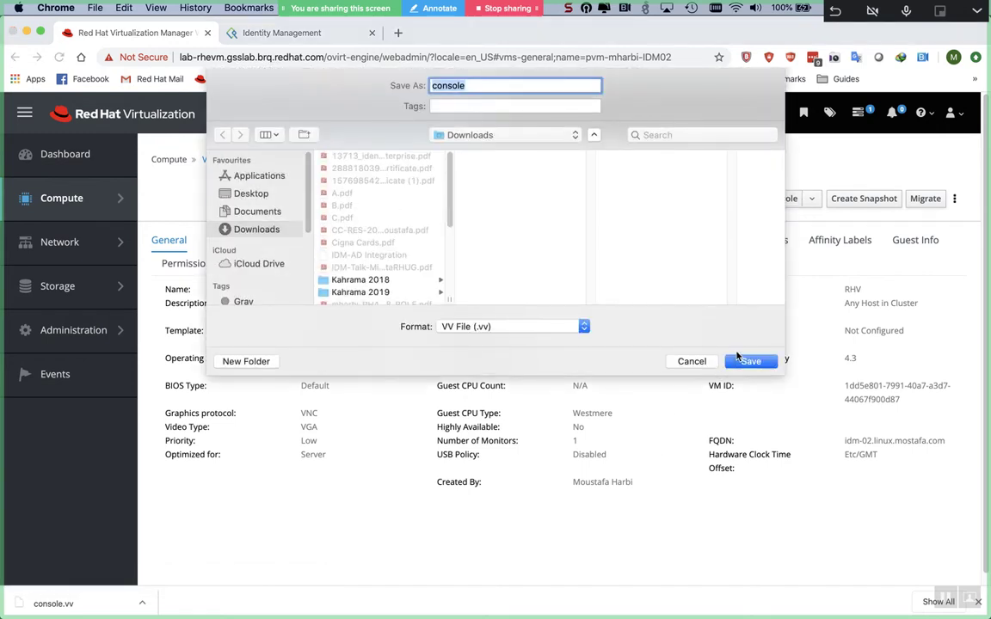
{"action": "left_click", "coordinate": [740, 359]}
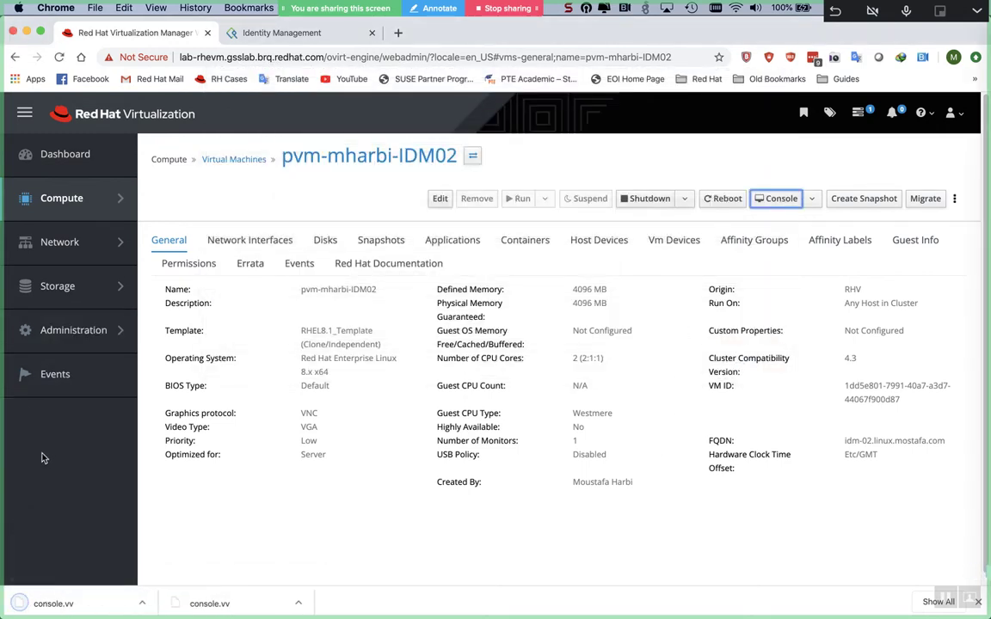
{"action": "left_click", "coordinate": [66, 604]}
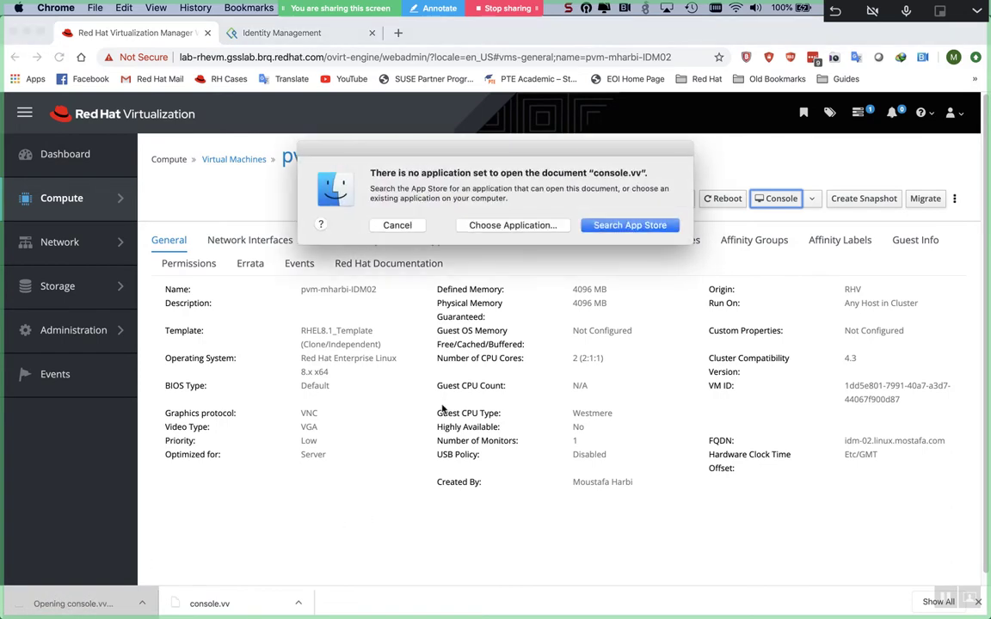
{"action": "left_click", "coordinate": [408, 225]}
{"action": "key", "text": "super+Tab"}
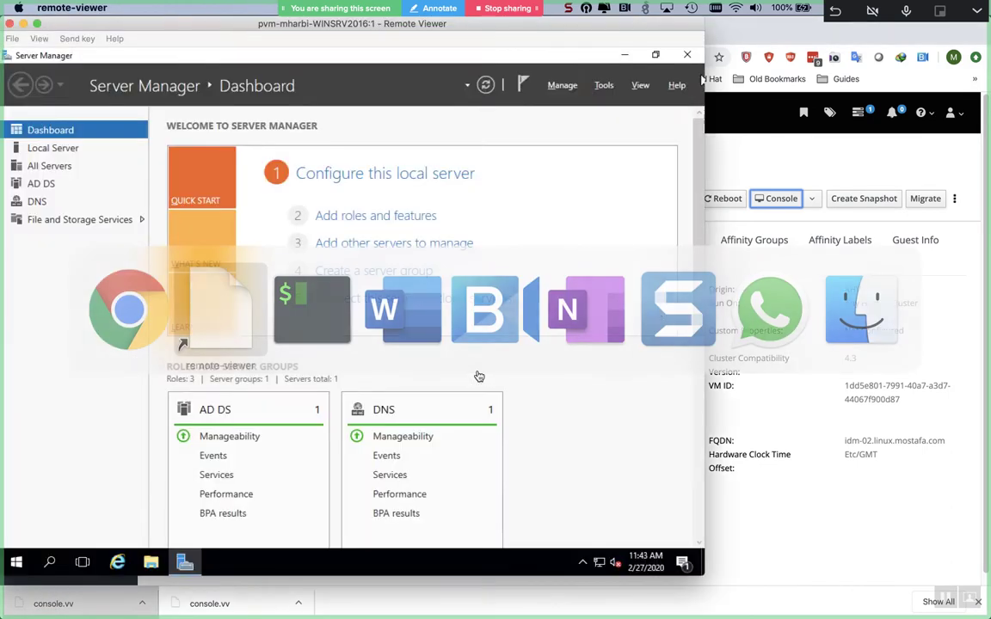
{"action": "key", "text": "super+Tab"}
{"action": "key", "text": "super+Tab"}
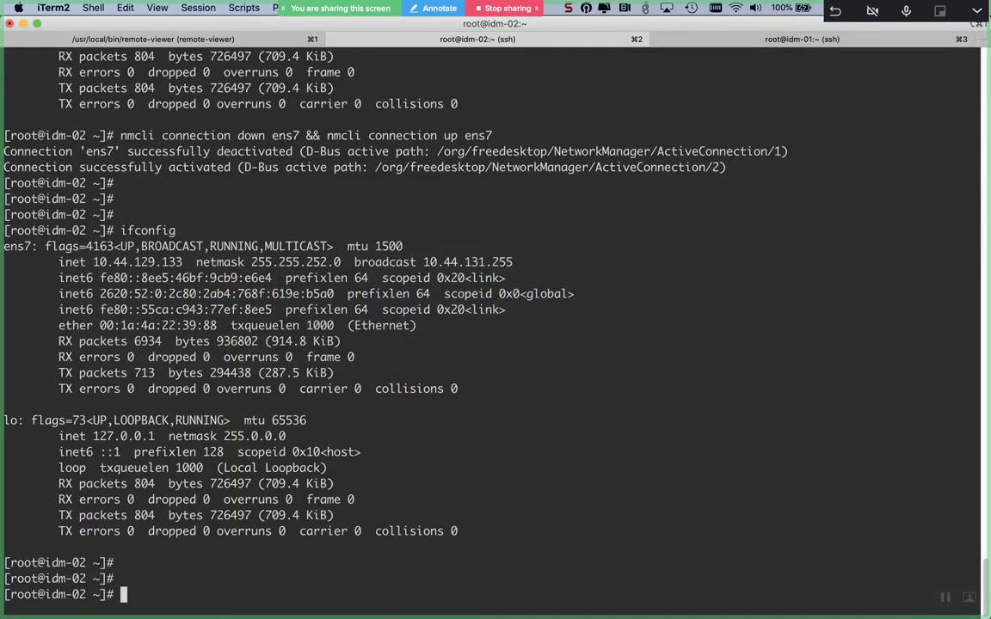
- Launch remote-viewer with Downloads/console.vv from history and log in to idm-02 as root
{"action": "key", "text": "super+t"}
{"action": "key", "text": "ctrl+r"}
{"action": "type", "text": "cons"}
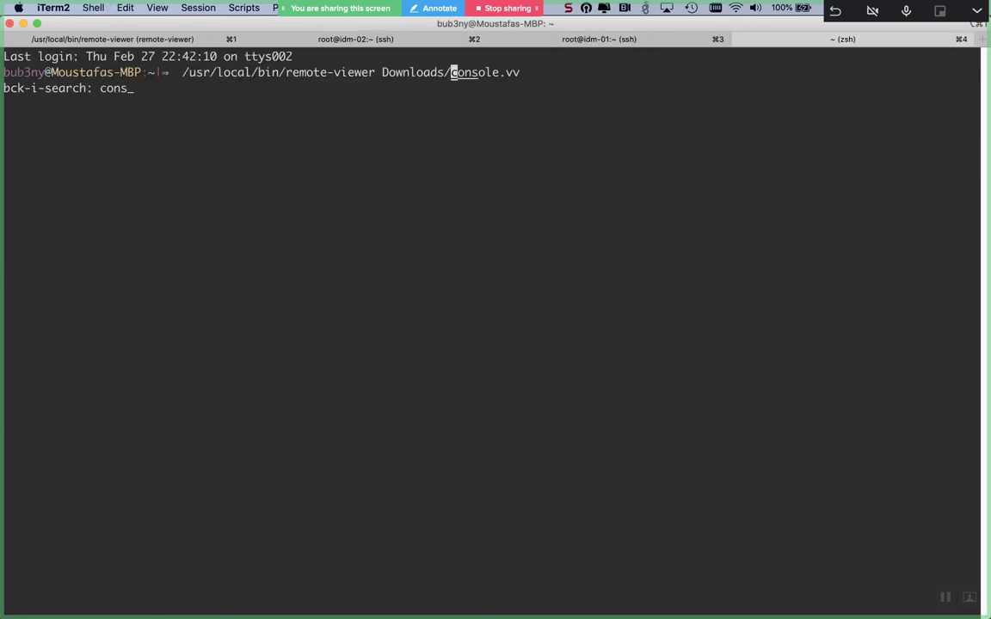
{"action": "key", "text": "Return"}
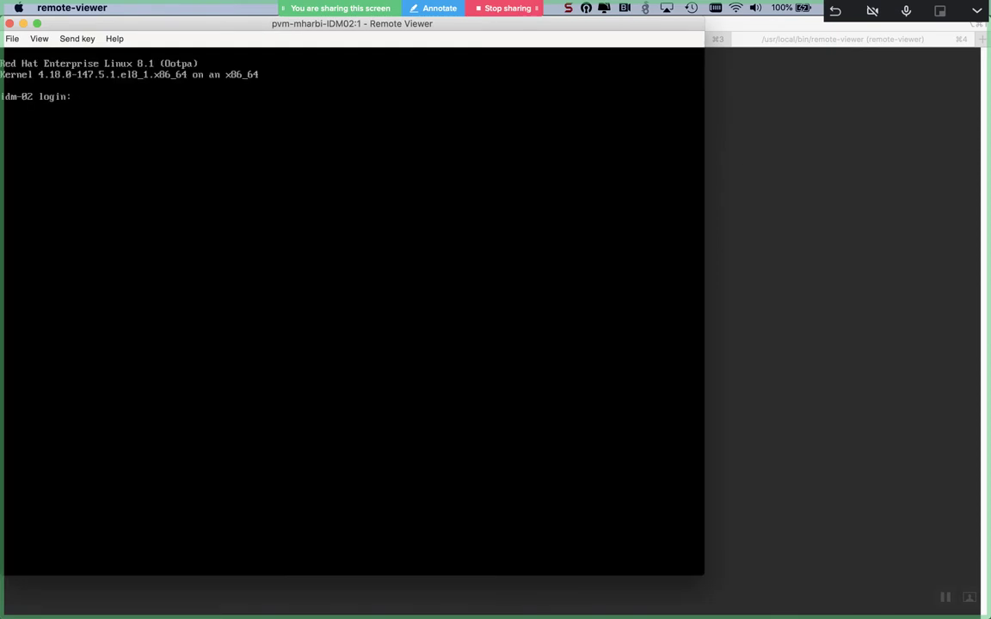
{"action": "type", "text": "root"}
{"action": "key", "text": "Return"}
{"action": "key", "text": "Return"}
{"action": "key", "text": "Return"}
{"action": "key", "text": "Return"}
{"action": "key", "text": "Return"}
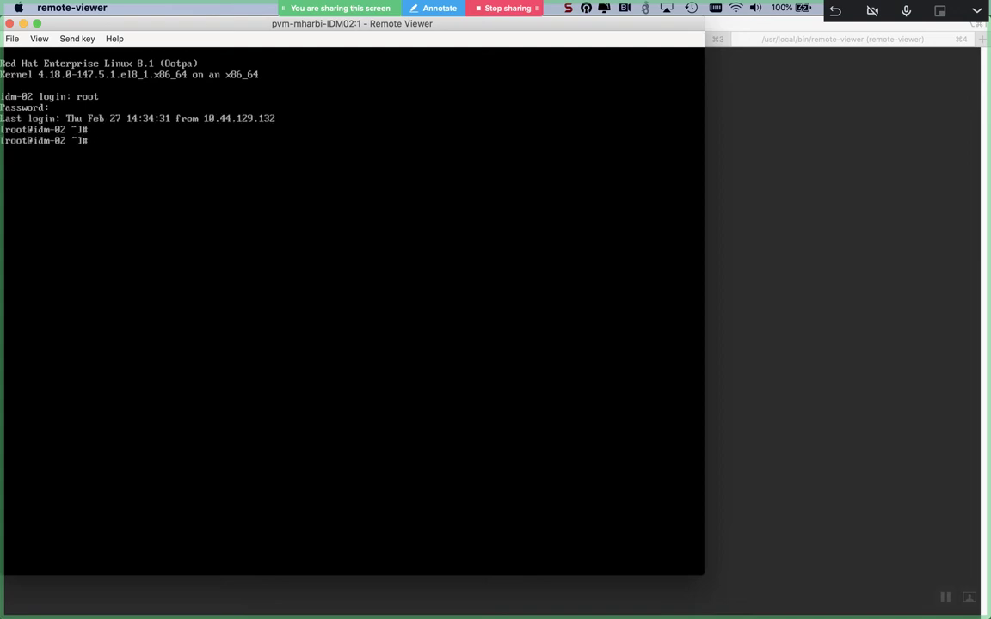
- List NetworkManager connections, delete ens7 with nmcli, and launch nmtui
{"action": "type", "text": "nmcli connection s"}
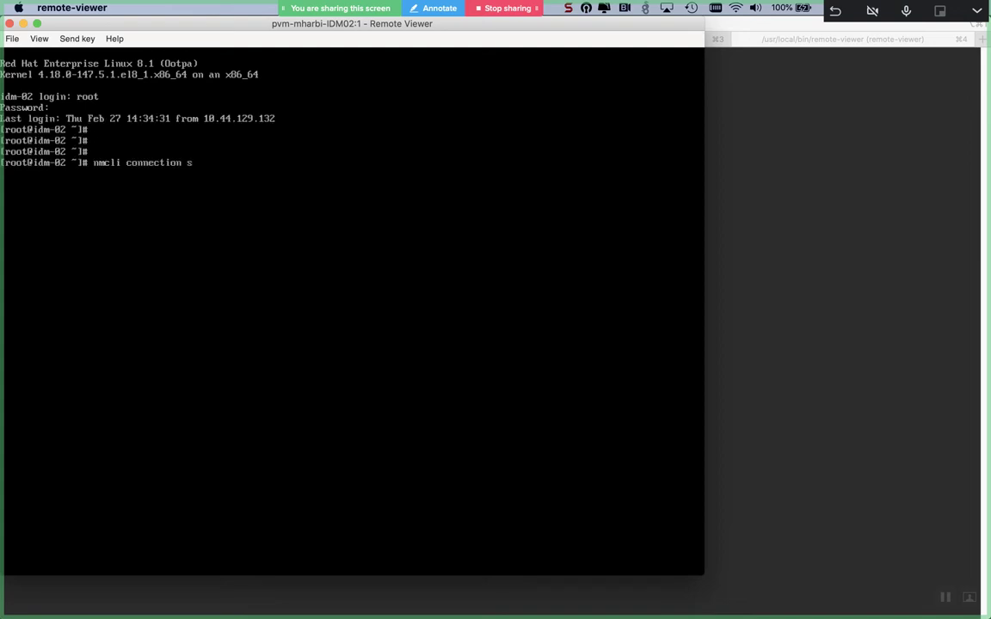
{"action": "type", "text": "how"}
{"action": "key", "text": "Return"}
{"action": "type", "text": "nmcli connection d"}
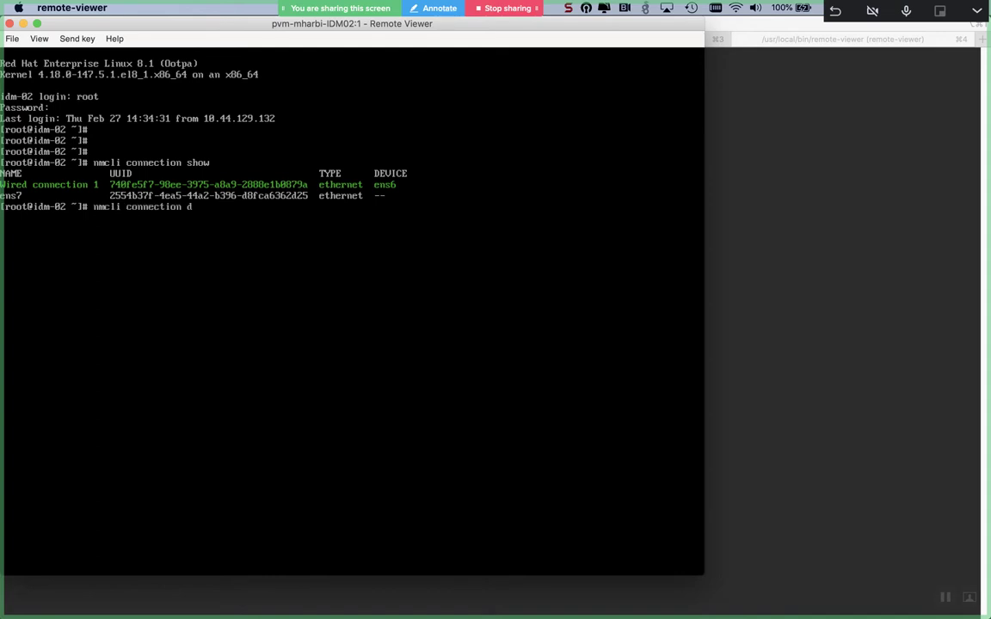
{"action": "type", "text": "elete ens7"}
{"action": "key", "text": "Return"}
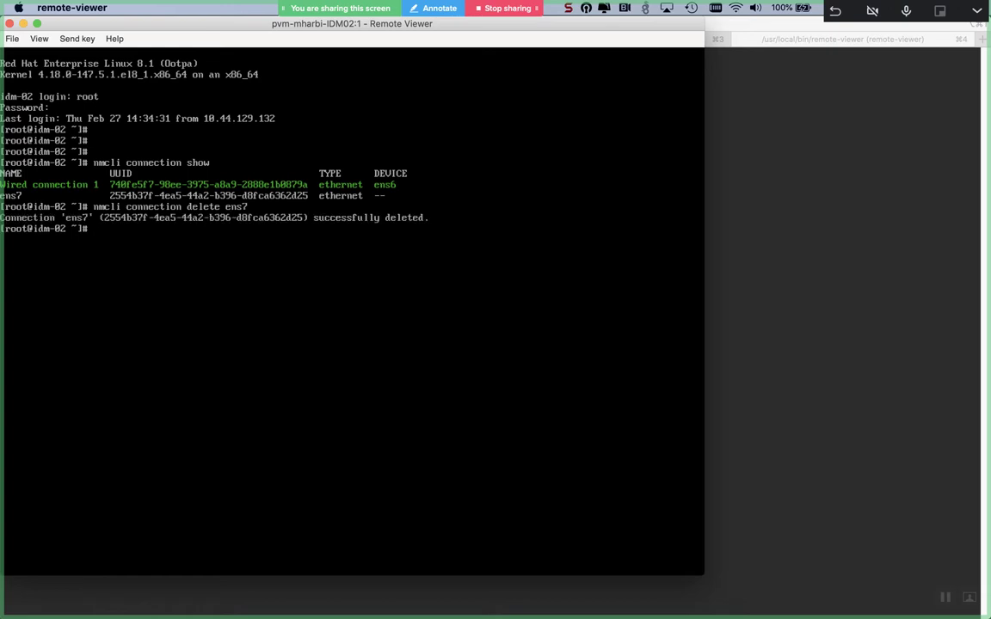
{"action": "key", "text": "Return"}
{"action": "type", "text": "nmtui"}
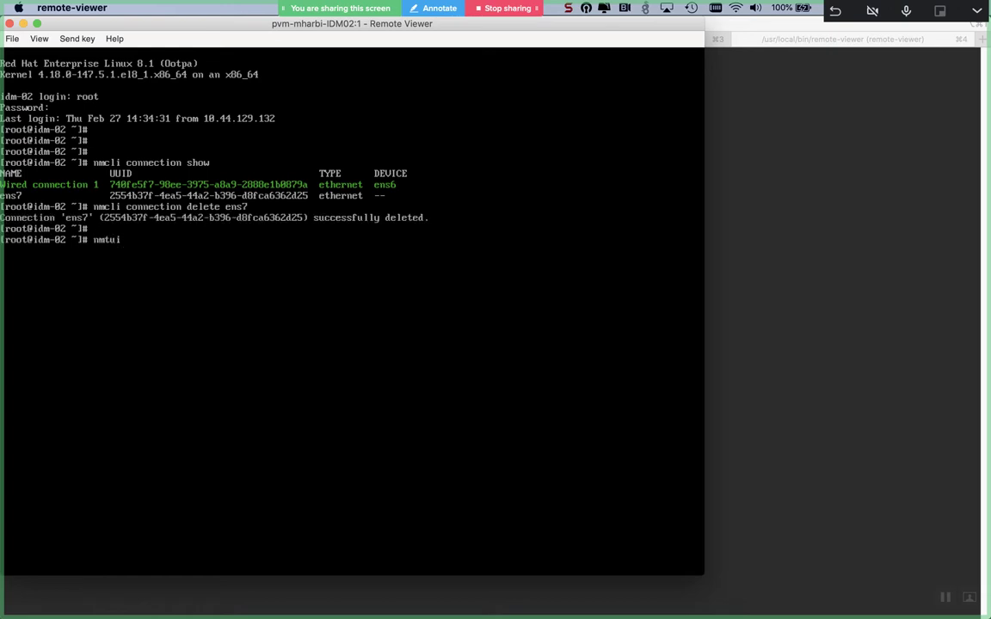
{"action": "key", "text": "Return"}
- Edit the Wired connection 1 profile and rename it to ens7
{"action": "key", "text": "Return"}
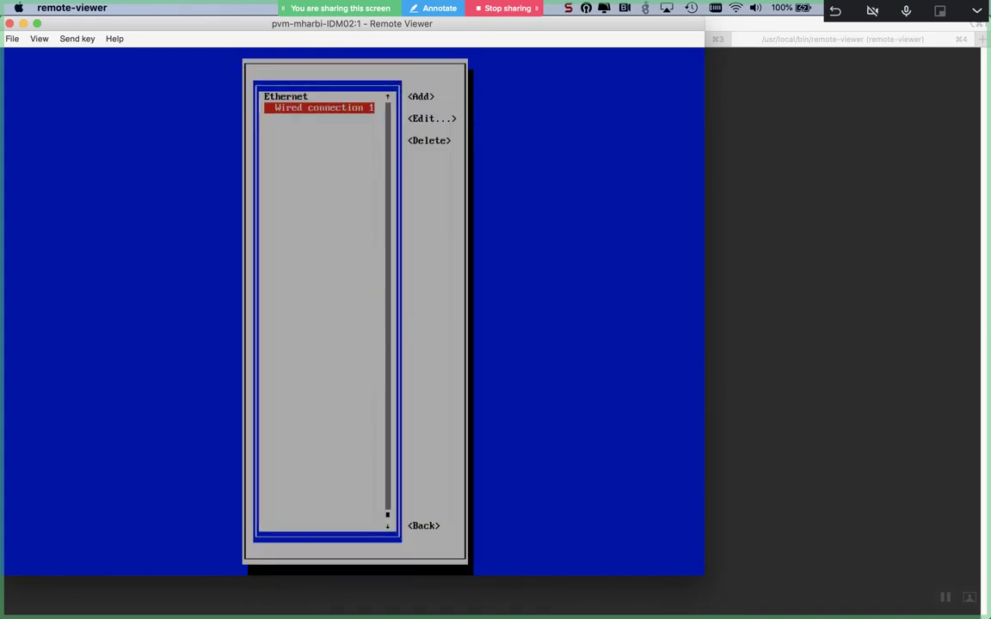
{"action": "key", "text": "Tab"}
{"action": "key", "text": "Tab"}
{"action": "key", "text": "Return"}
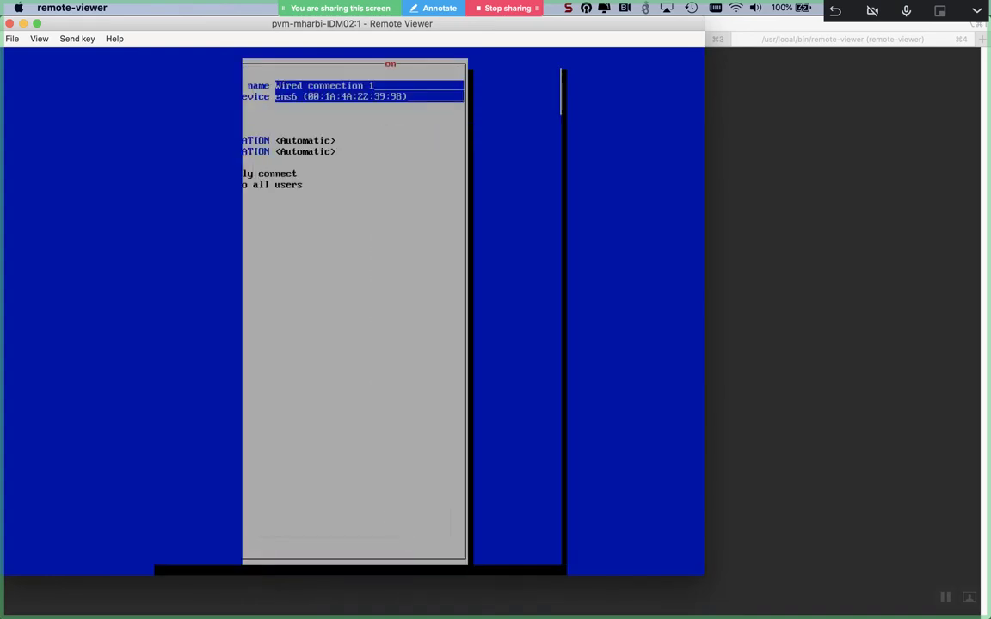
{"action": "key", "text": "BackSpace"}
{"action": "key", "text": "BackSpace"}
{"action": "key", "text": "BackSpace"}
{"action": "key", "text": "BackSpace"}
{"action": "key", "text": "BackSpace"}
{"action": "key", "text": "BackSpace"}
{"action": "key", "text": "BackSpace"}
{"action": "key", "text": "BackSpace"}
{"action": "key", "text": "BackSpace"}
{"action": "key", "text": "BackSpace"}
{"action": "key", "text": "BackSpace"}
{"action": "key", "text": "BackSpace"}
{"action": "key", "text": "BackSpace"}
{"action": "key", "text": "BackSpace"}
{"action": "key", "text": "BackSpace"}
{"action": "key", "text": "BackSpace"}
{"action": "key", "text": "BackSpace"}
{"action": "key", "text": "BackSpace"}
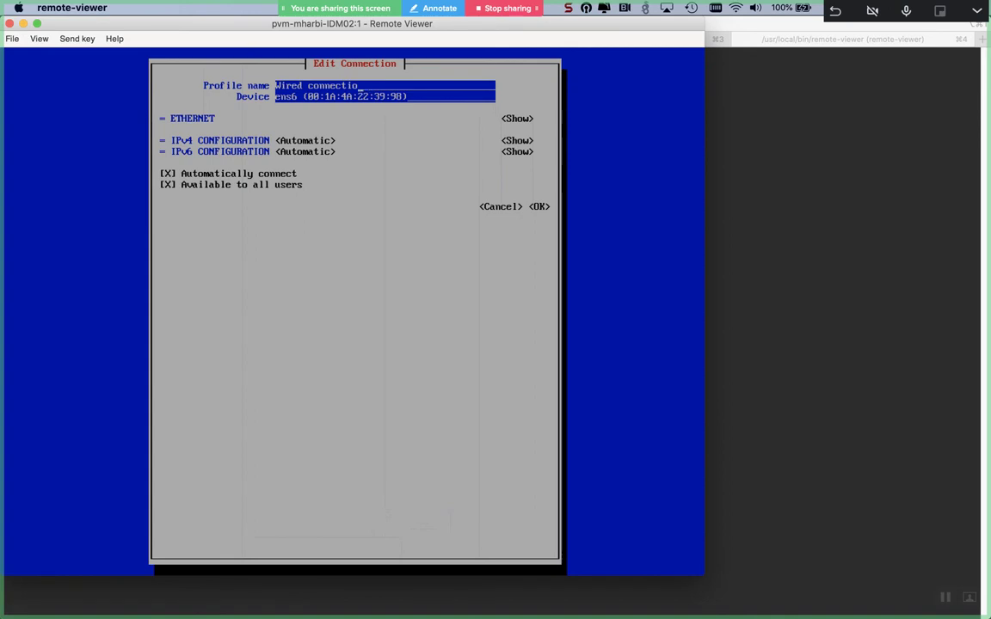
{"action": "type", "text": "e"}
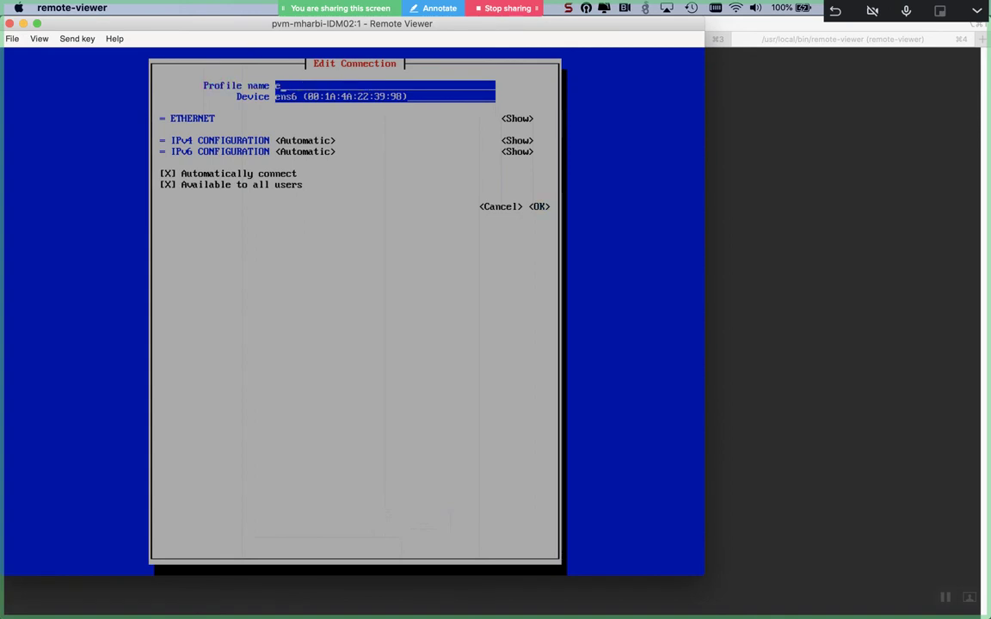
{"action": "type", "text": "ns7"}
- Set IPv4 configuration to Manual with address 10.44.129.133/22
{"action": "key", "text": "Tab"}
{"action": "key", "text": "Tab"}
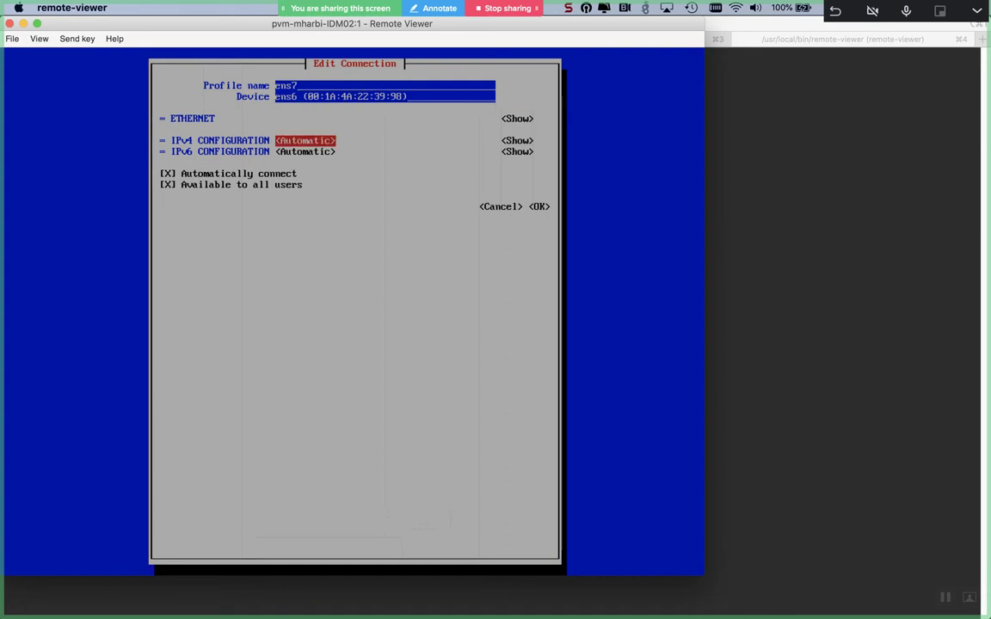
{"action": "key", "text": "Return"}
{"action": "key", "text": "Down"}
{"action": "key", "text": "Down"}
{"action": "key", "text": "Return"}
{"action": "key", "text": "Tab"}
{"action": "key", "text": "Return"}
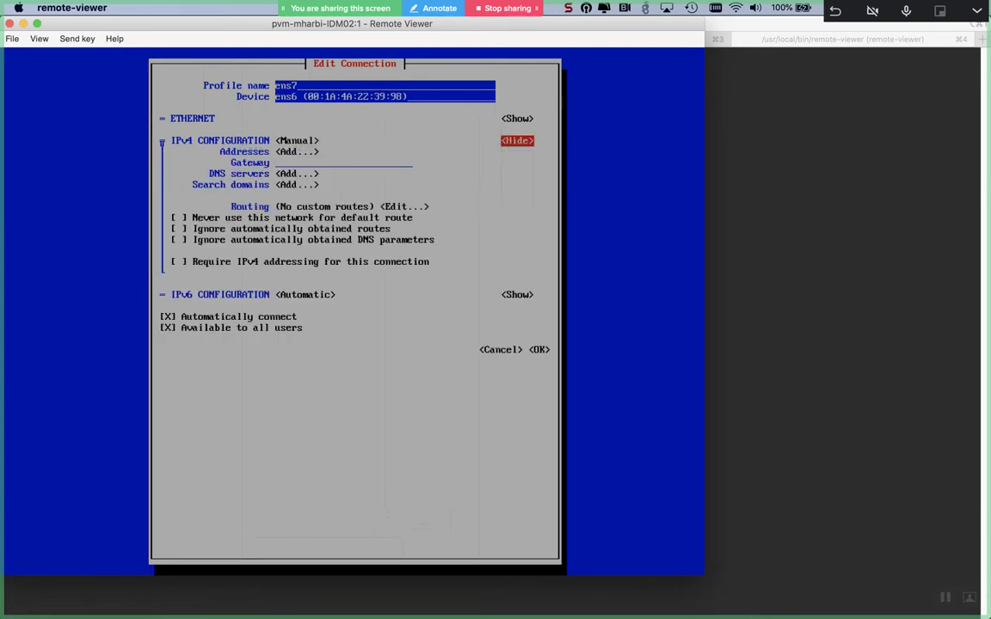
{"action": "key", "text": "Tab"}
{"action": "key", "text": "Return"}
{"action": "type", "text": "10.44.129.133"}
{"action": "key", "text": "Down"}
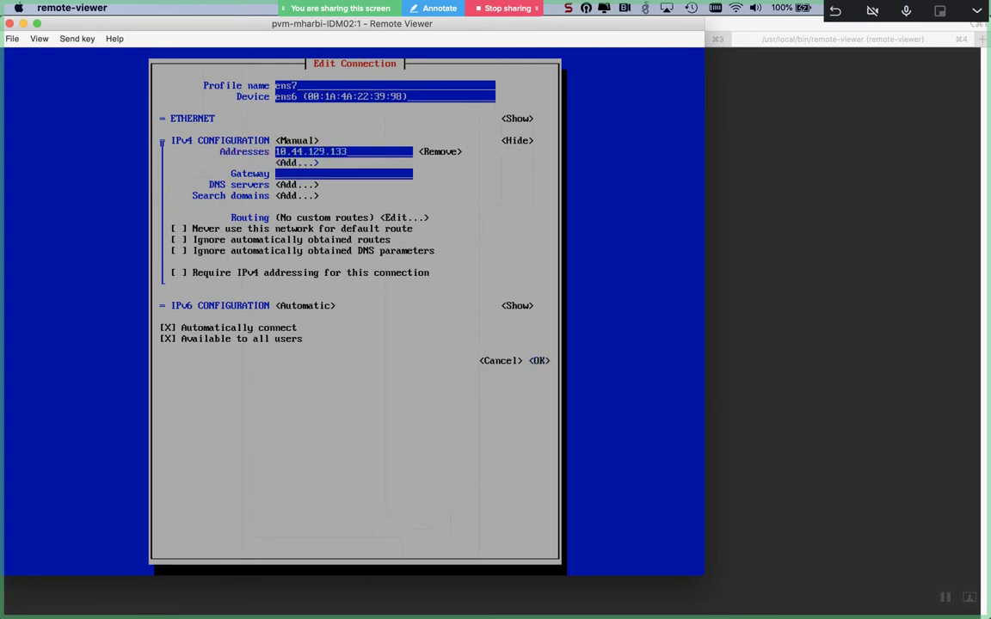
{"action": "type", "text": "/22"}
{"action": "key", "text": "Tab"}
{"action": "key", "text": "Tab"}
{"action": "key", "text": "Tab"}
- Set gateway 10.44.131.254, remove the empty search domain, and add DNS server 127.0.0.1
{"action": "type", "text": "10.44.129.1"}
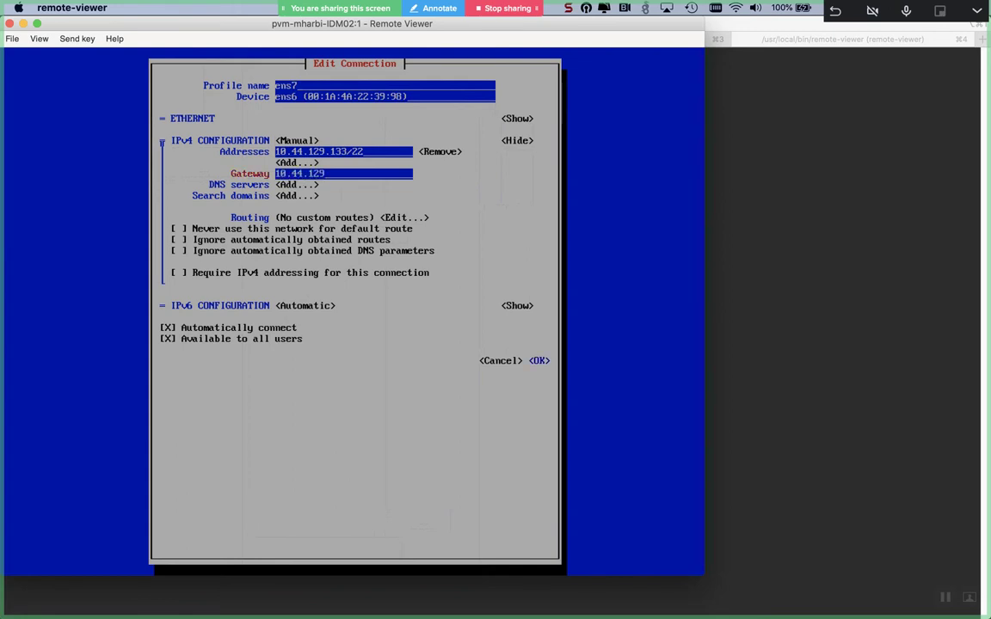
{"action": "key", "text": "BackSpace"}
{"action": "key", "text": "BackSpace"}
{"action": "key", "text": "BackSpace"}
{"action": "key", "text": "BackSpace"}
{"action": "type", "text": "31.254"}
{"action": "key", "text": "Tab"}
{"action": "key", "text": "Tab"}
{"action": "key", "text": "Return"}
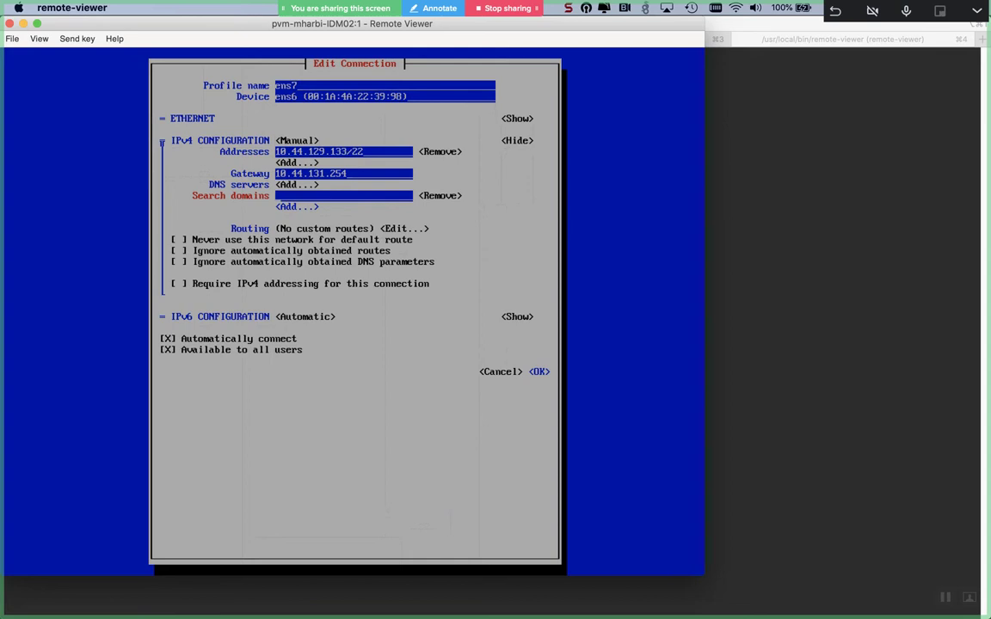
{"action": "key", "text": "Tab"}
{"action": "key", "text": "Return"}
{"action": "key", "text": "Up"}
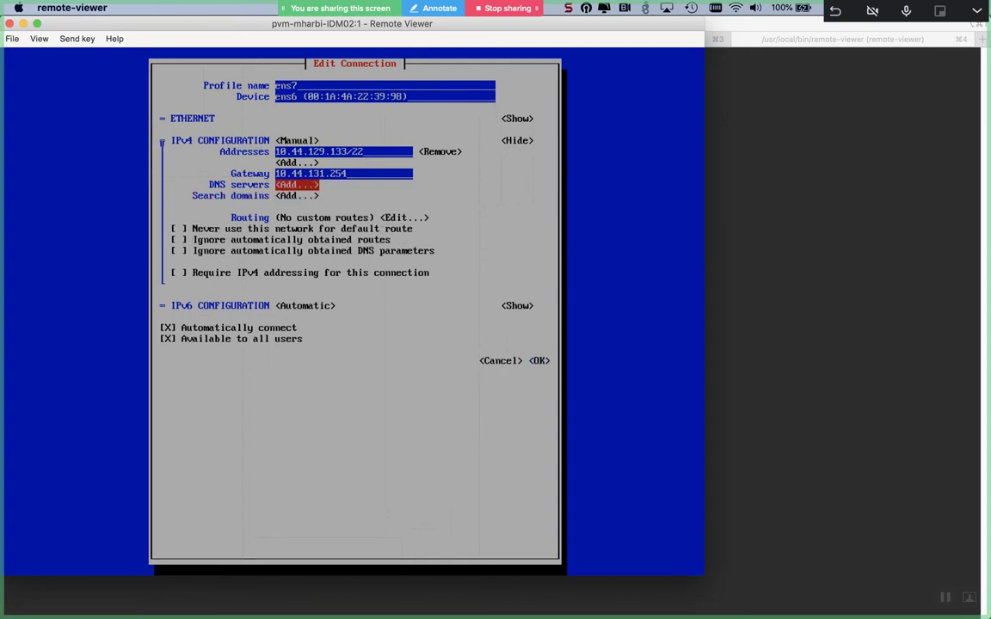
{"action": "key", "text": "Return"}
{"action": "type", "text": "127.0.0.1"}
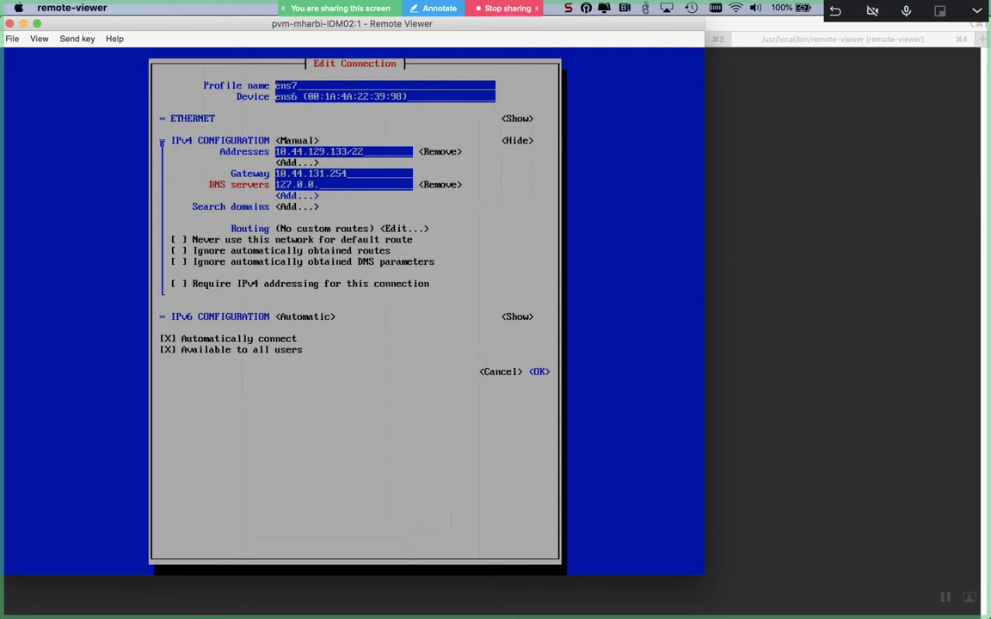
{"action": "key", "text": "Tab"}
{"action": "key", "text": "Tab"}
{"action": "key", "text": "Tab"}
{"action": "key", "text": "Tab"}
{"action": "key", "text": "Tab"}
{"action": "key", "text": "Tab"}
{"action": "key", "text": "Tab"}
{"action": "key", "text": "Tab"}
{"action": "key", "text": "Tab"}
- Set IPv6 configuration to Link-Local and save the ens7 connection
{"action": "key", "text": "shift+Tab"}
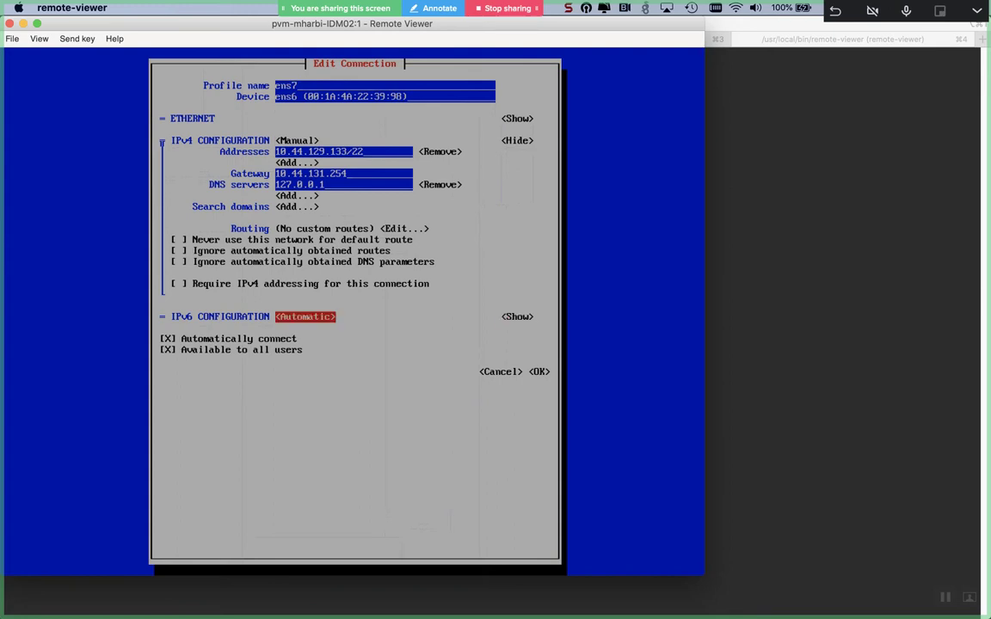
{"action": "key", "text": "Return"}
{"action": "key", "text": "Down"}
{"action": "key", "text": "Down"}
{"action": "key", "text": "Return"}
{"action": "key", "text": "Tab"}
{"action": "key", "text": "Tab"}
{"action": "key", "text": "Tab"}
{"action": "key", "text": "Tab"}
{"action": "key", "text": "Tab"}
{"action": "key", "text": "Return"}
{"action": "key", "text": "Tab"}
{"action": "key", "text": "Tab"}
{"action": "key", "text": "Tab"}
{"action": "key", "text": "Tab"}
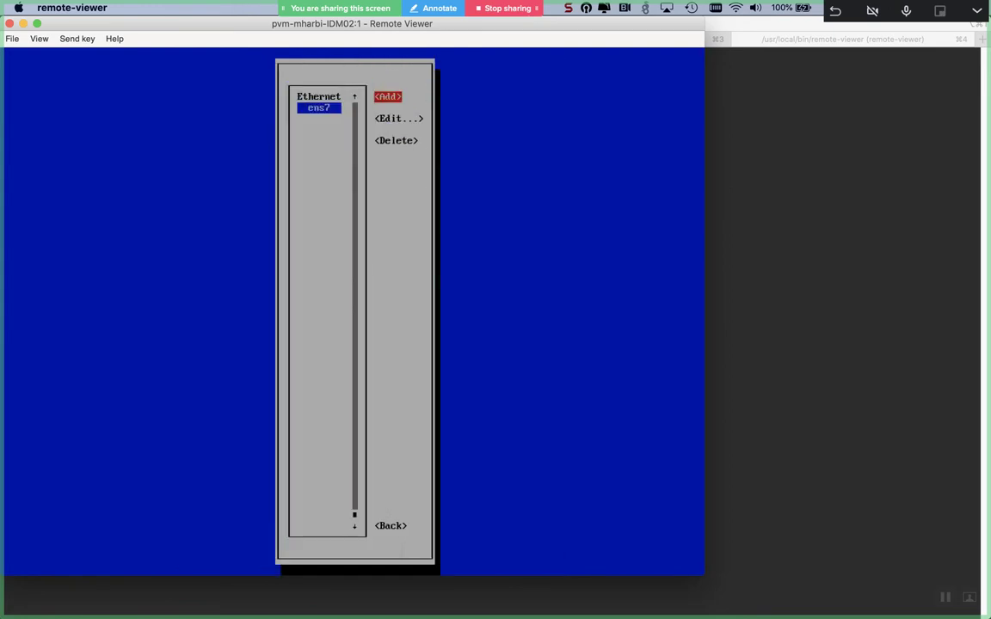
- Quit nmtui and list the network connections with nmcli connection show
{"action": "key", "text": "Return"}
{"action": "key", "text": "Down"}
{"action": "key", "text": "Down"}
{"action": "key", "text": "Down"}
{"action": "key", "text": "Return"}
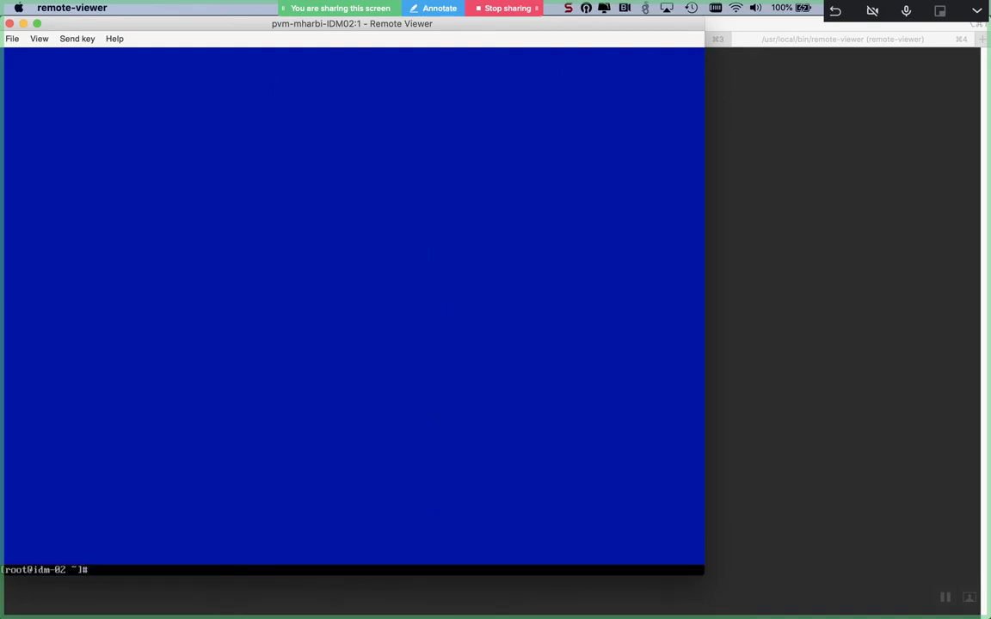
{"action": "key", "text": "Return"}
{"action": "key", "text": "Return"}
{"action": "type", "text": "nmc"}
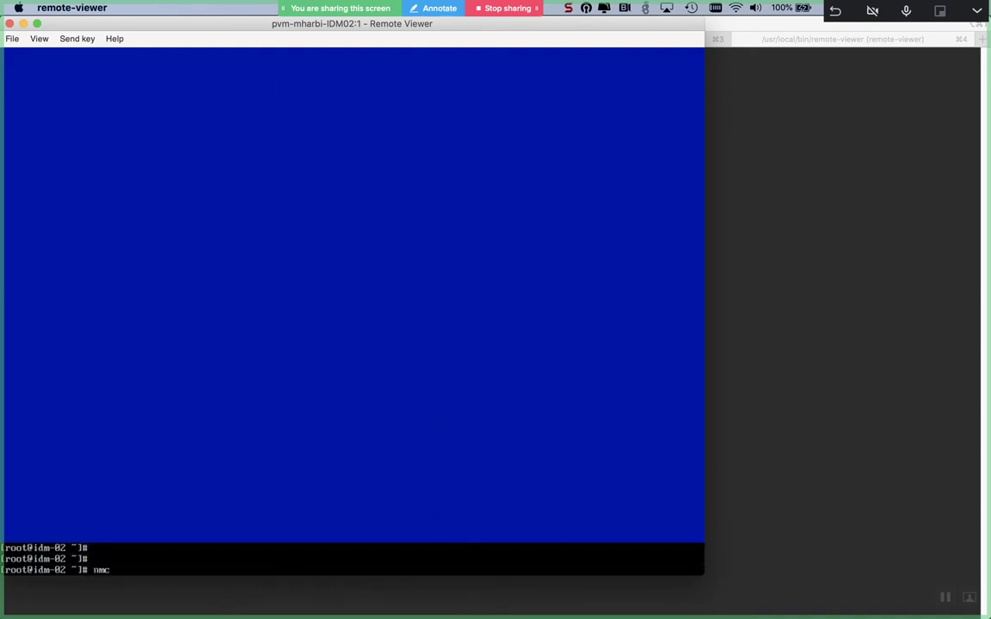
{"action": "type", "text": "li connection down"}
{"action": "key", "text": "Tab"}
{"action": "key", "text": "Tab"}
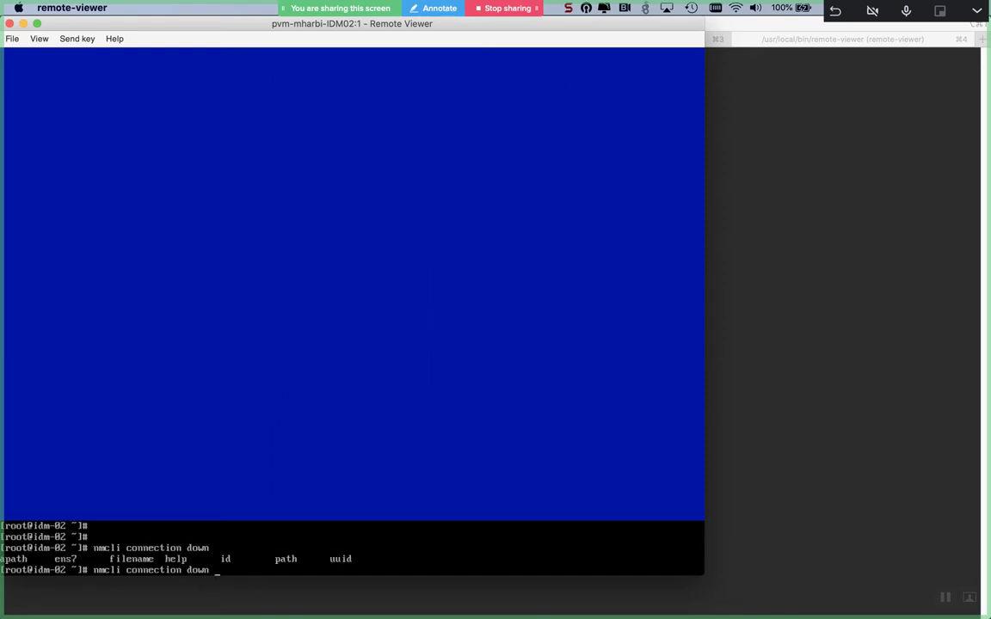
{"action": "key", "text": "BackSpace"}
{"action": "key", "text": "BackSpace"}
{"action": "key", "text": "BackSpace"}
{"action": "key", "text": "BackSpace"}
{"action": "type", "text": "show"}
{"action": "key", "text": "Return"}
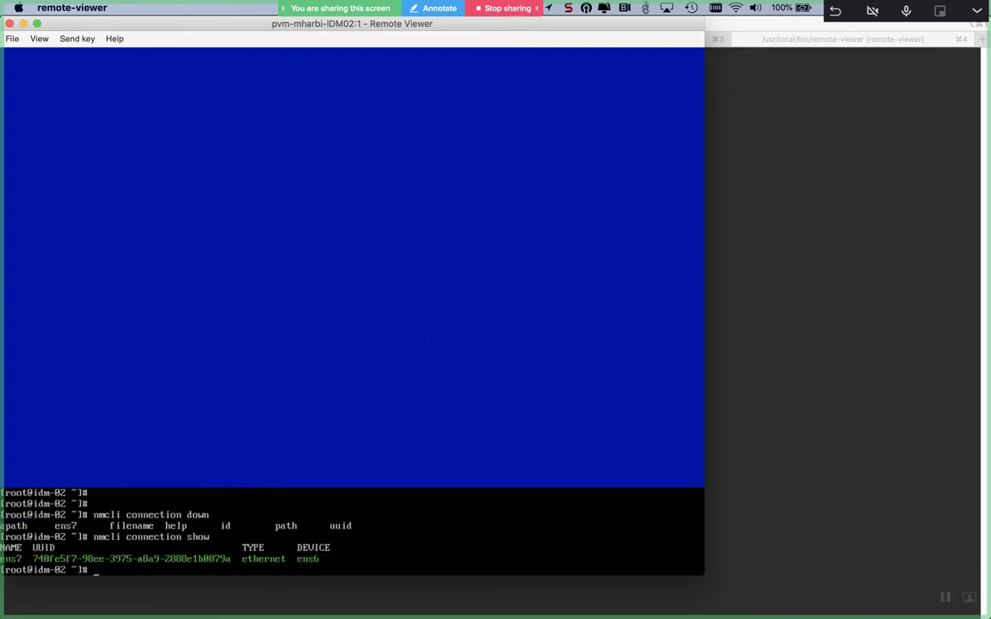
- Restart ens7 with nmcli down/up, verify 10.44.129.133 via ifconfig, and stage ipactl restart
{"action": "type", "text": "nmcli connection down ens7"}
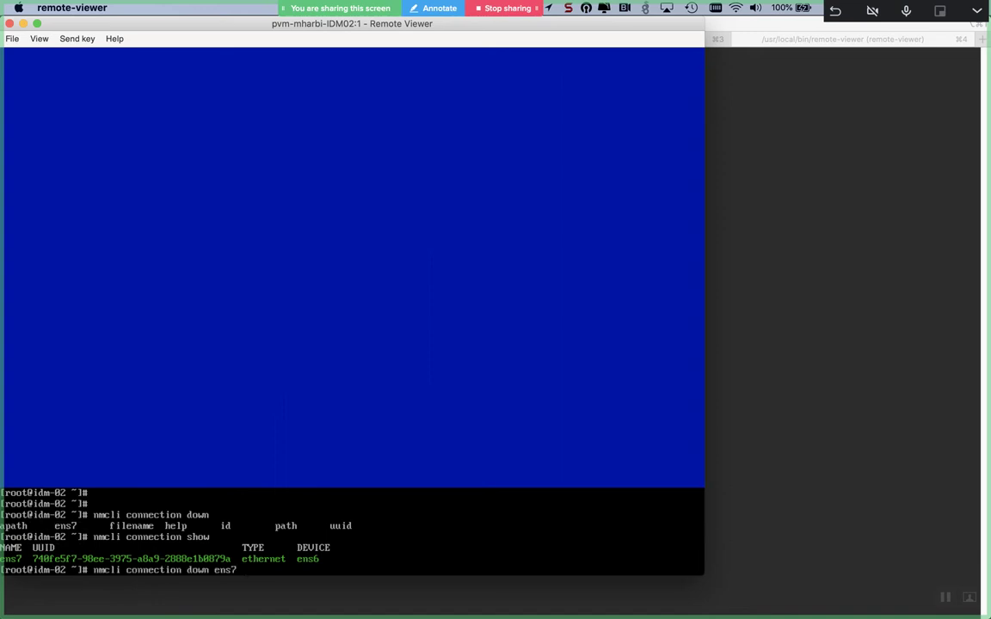
{"action": "type", "text": " && nmcli connection up ens7"}
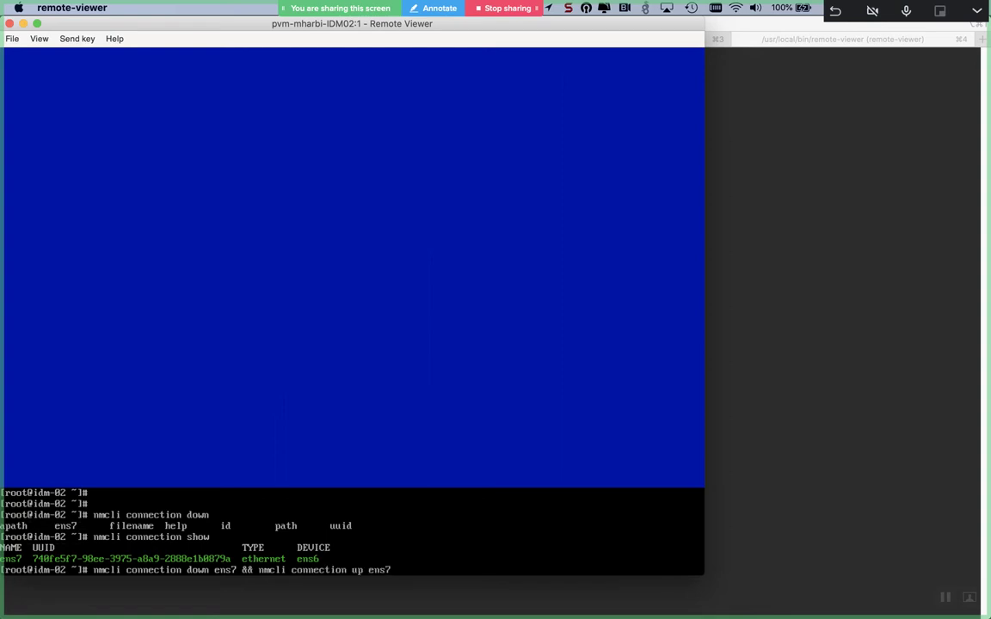
{"action": "key", "text": "Return"}
{"action": "type", "text": "nmcli connection sh"}
{"action": "key", "text": "Return"}
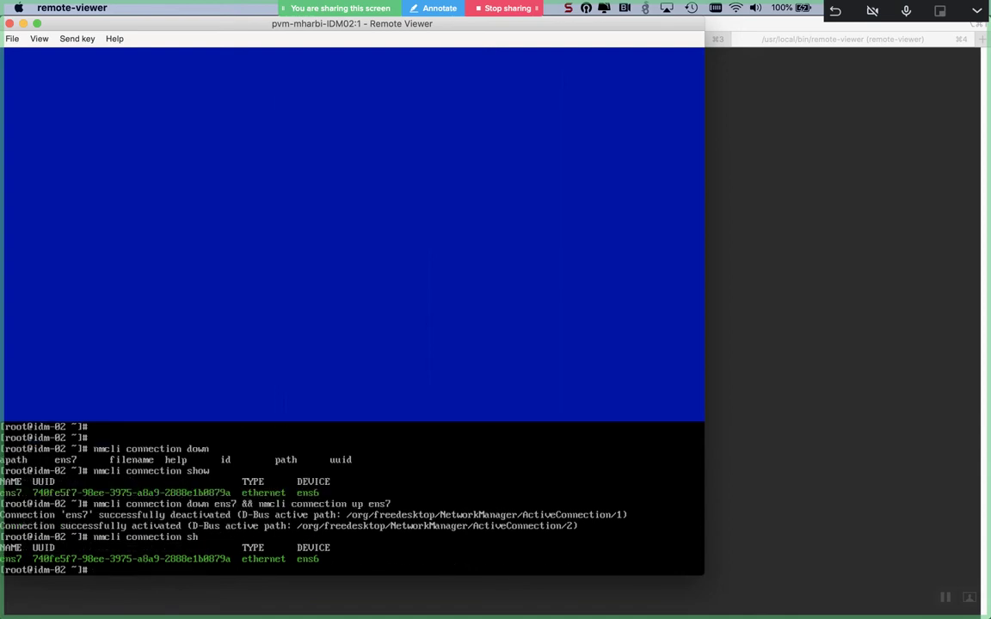
{"action": "type", "text": "ifconfig"}
{"action": "key", "text": "Return"}
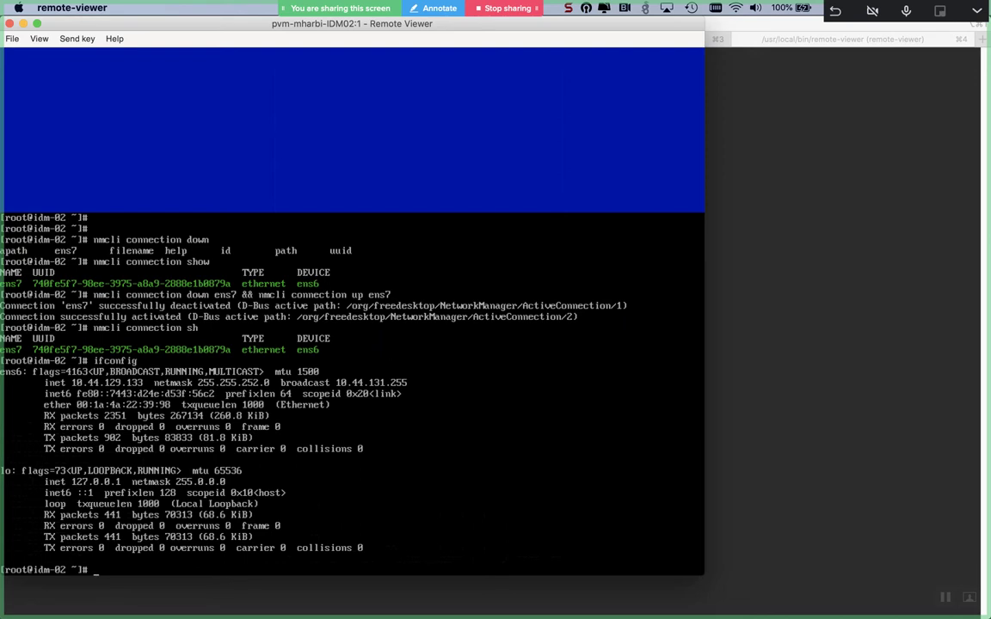
{"action": "type", "text": "ip"}
{"action": "type", "text": "c"}
{"action": "type", "text": "actl"}
{"action": "type", "text": " restart"}
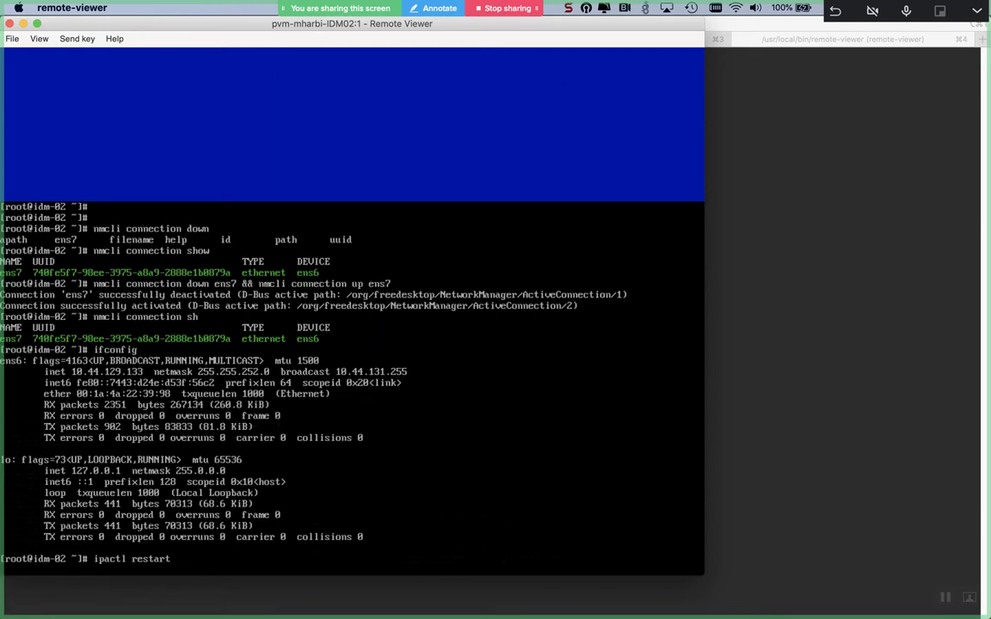
{"action": "key", "text": "super+Tab"}
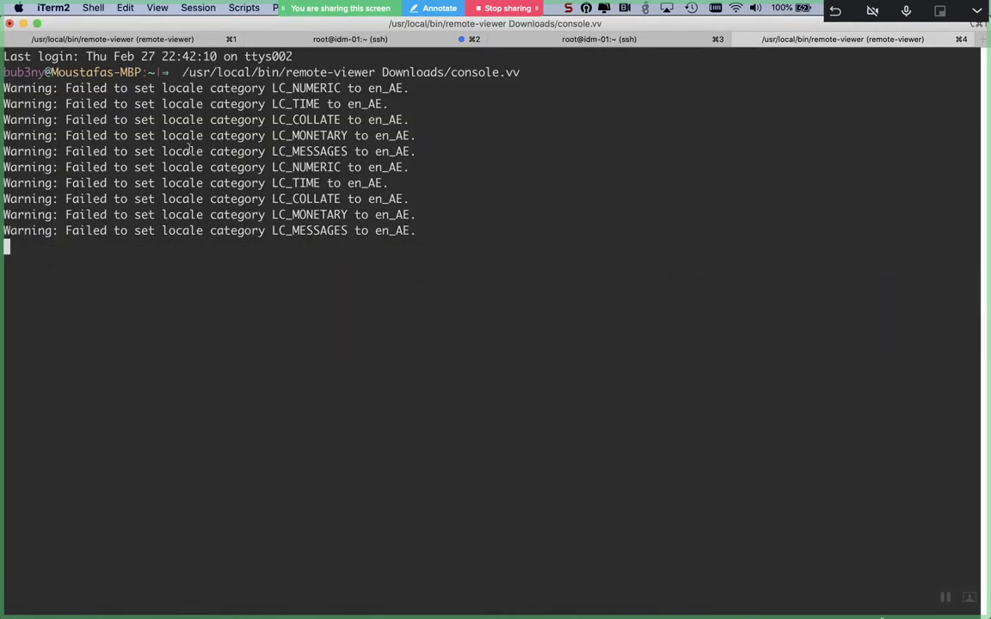
- Switch to the idm-01 SSH tab and log out of that session with exit
{"action": "key", "text": "super+2"}
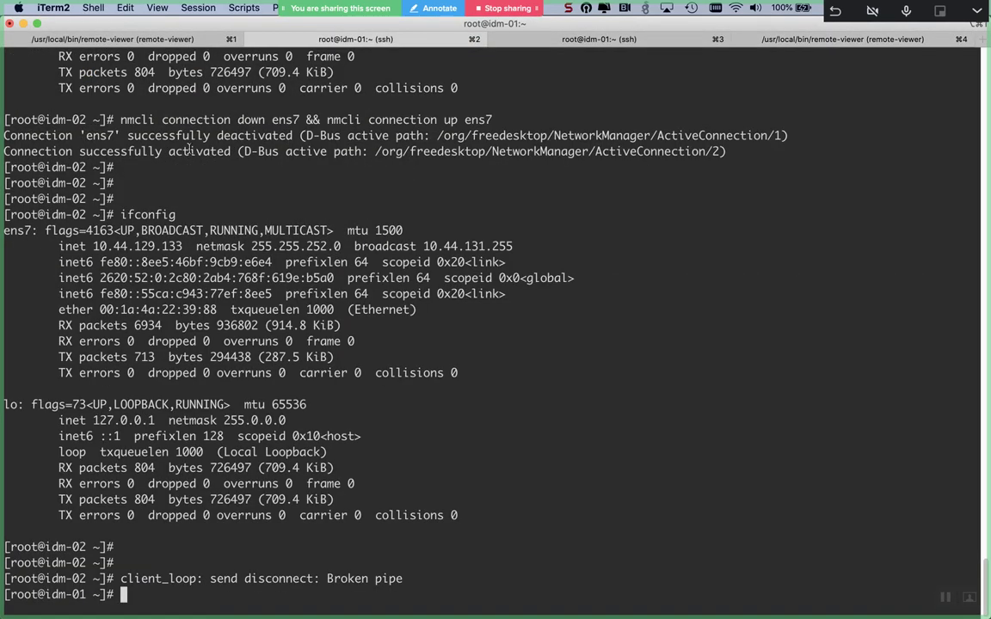
{"action": "key", "text": "Return"}
{"action": "key", "text": "Return"}
{"action": "key", "text": "Return"}
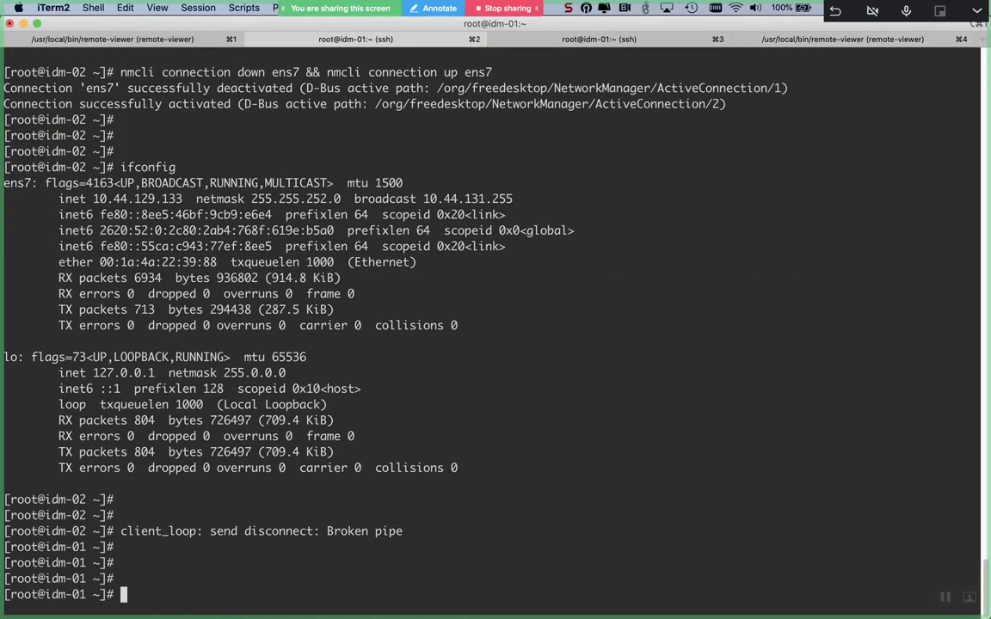
{"action": "key", "text": "super+4"}
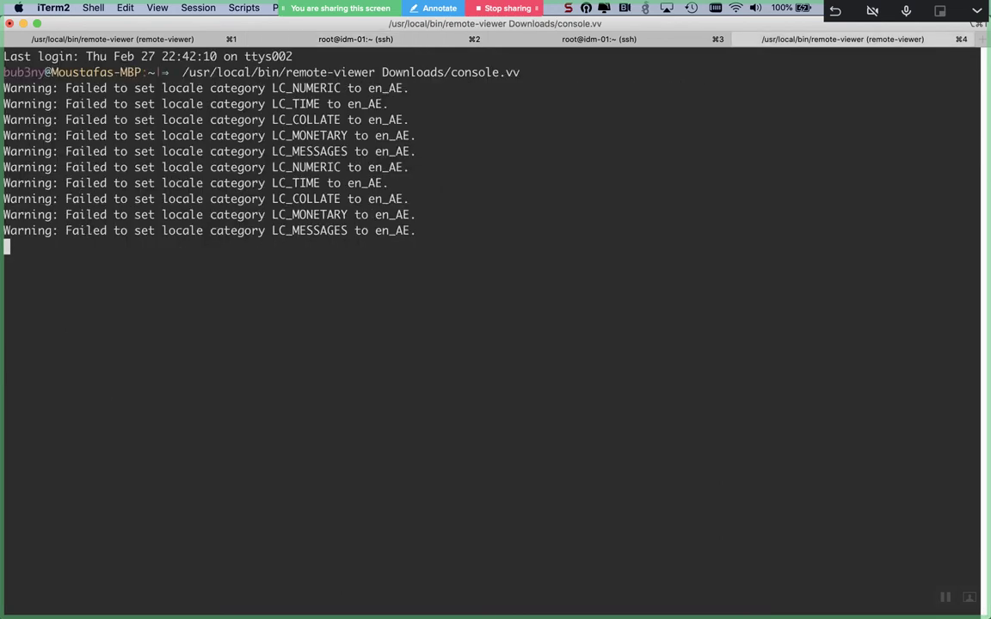
{"action": "key", "text": "super+2"}
{"action": "key", "text": "super+3"}
{"action": "type", "text": "exit"}
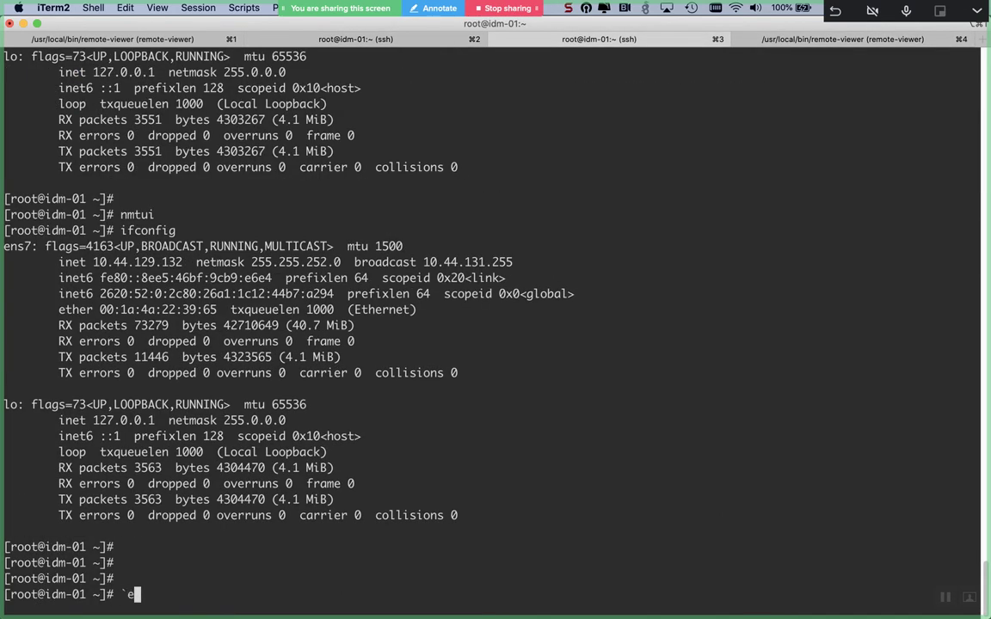
{"action": "key", "text": "Return"}
{"action": "type", "text": "`exit"}
{"action": "key", "text": "ctrl+c"}
{"action": "type", "text": "`exit"}
{"action": "key", "text": "ctrl+a"}
{"action": "key", "text": "Delete"}
{"action": "key", "text": "Return"}
{"action": "type", "text": "ifconfig"}
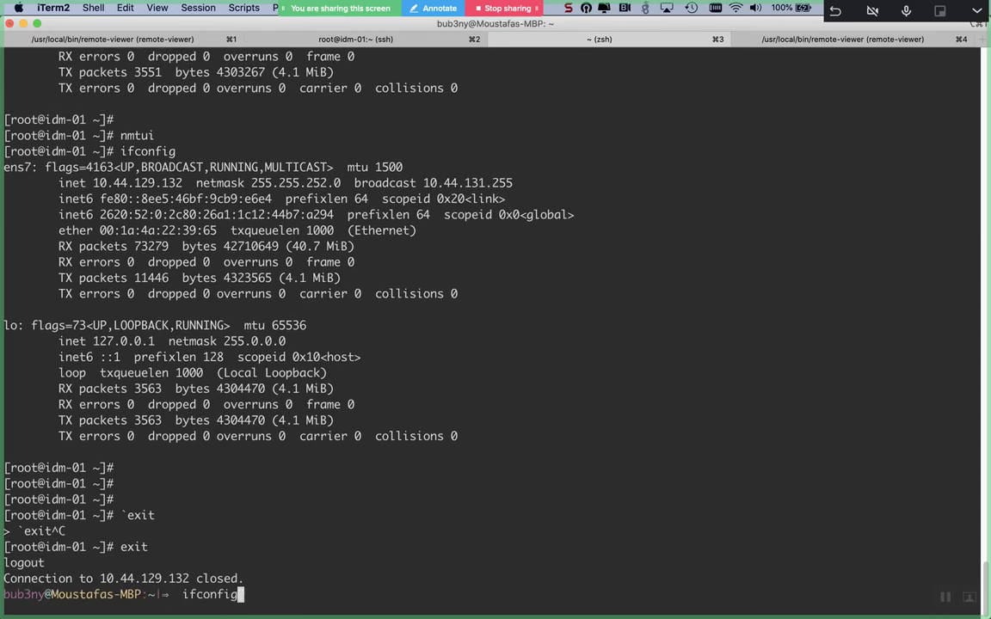
{"action": "key", "text": "Up"}
{"action": "key", "text": "Return"}
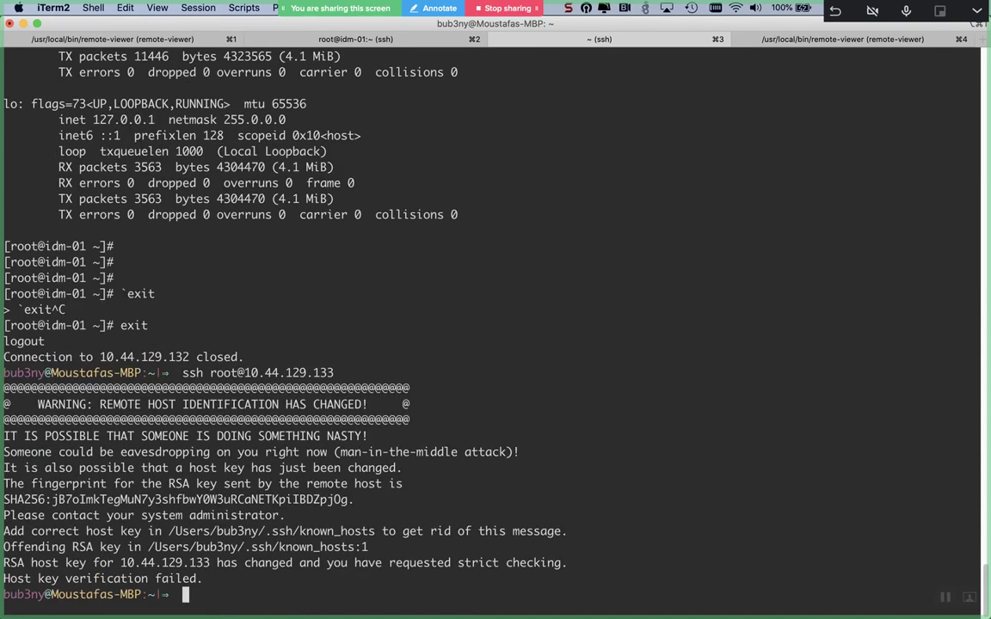
{"action": "type", "text": "rm .ssh/known_hosts"}
{"action": "key", "text": "Return"}
{"action": "key", "text": "Up"}
{"action": "key", "text": "Up"}
{"action": "key", "text": "Return"}
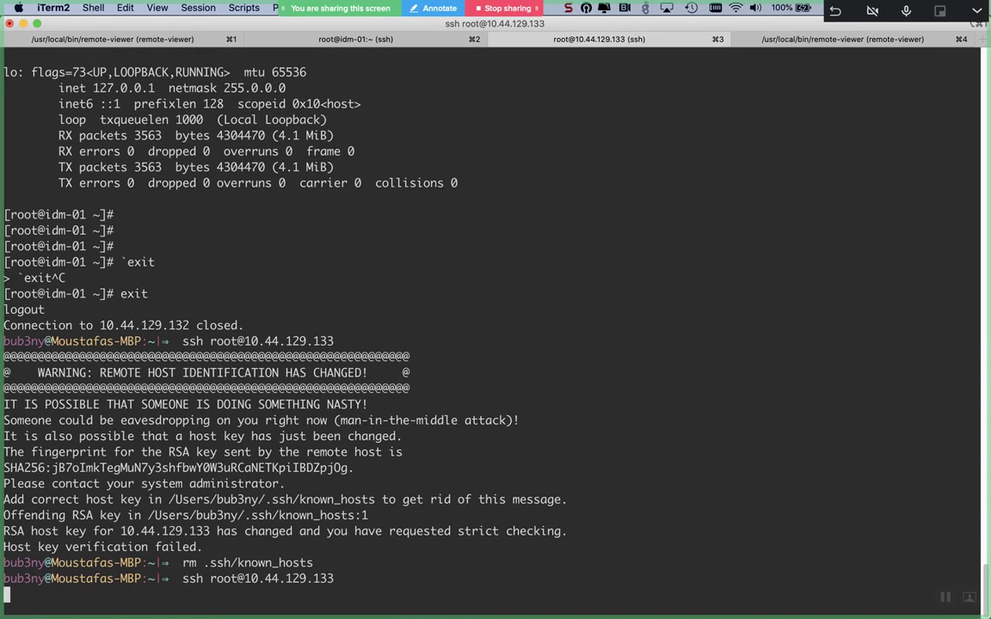
{"action": "type", "text": "yes"}
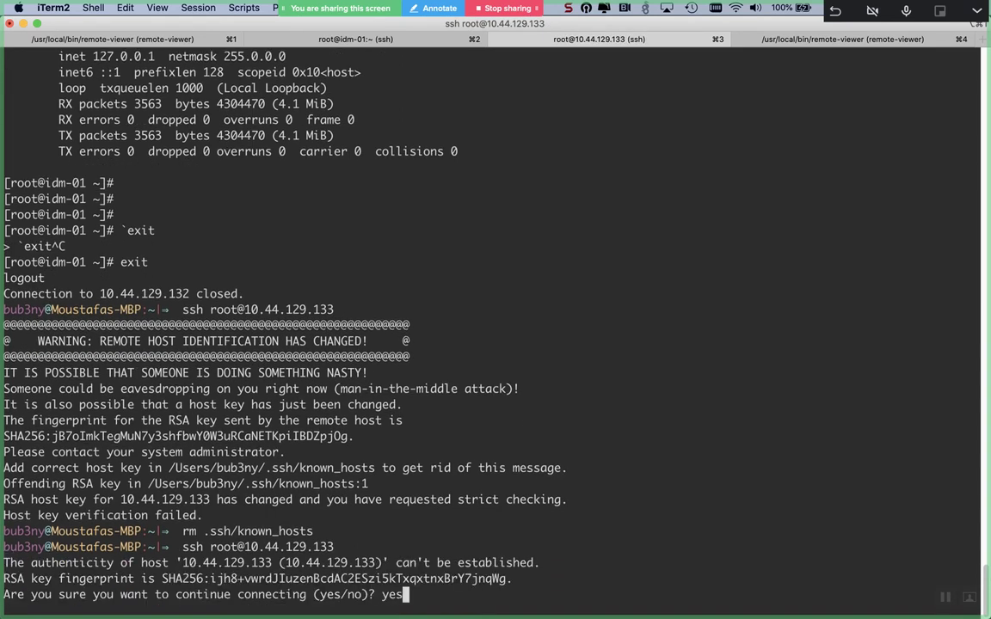
{"action": "key", "text": "Return"}
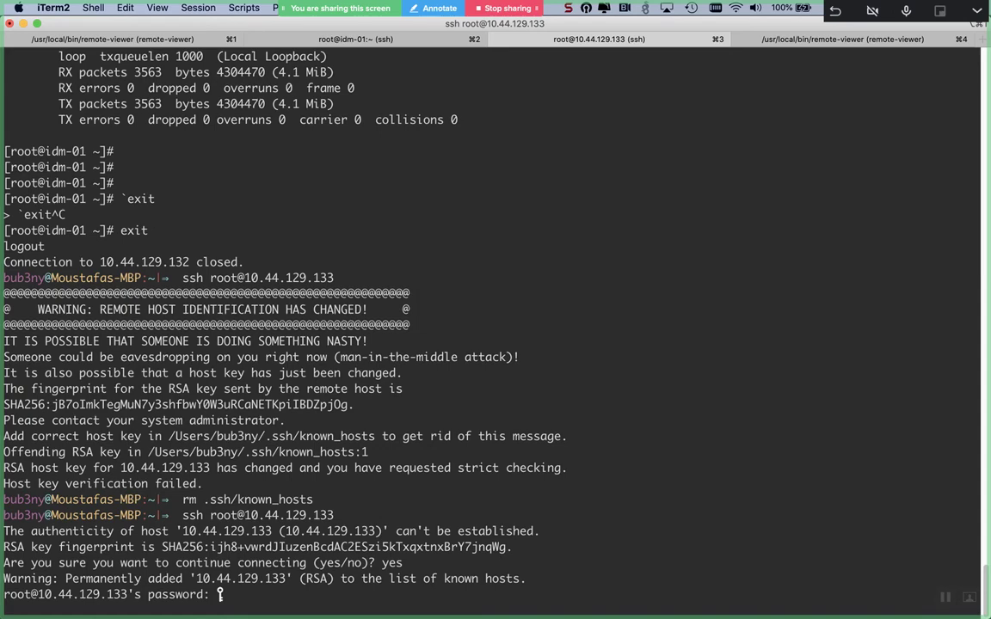
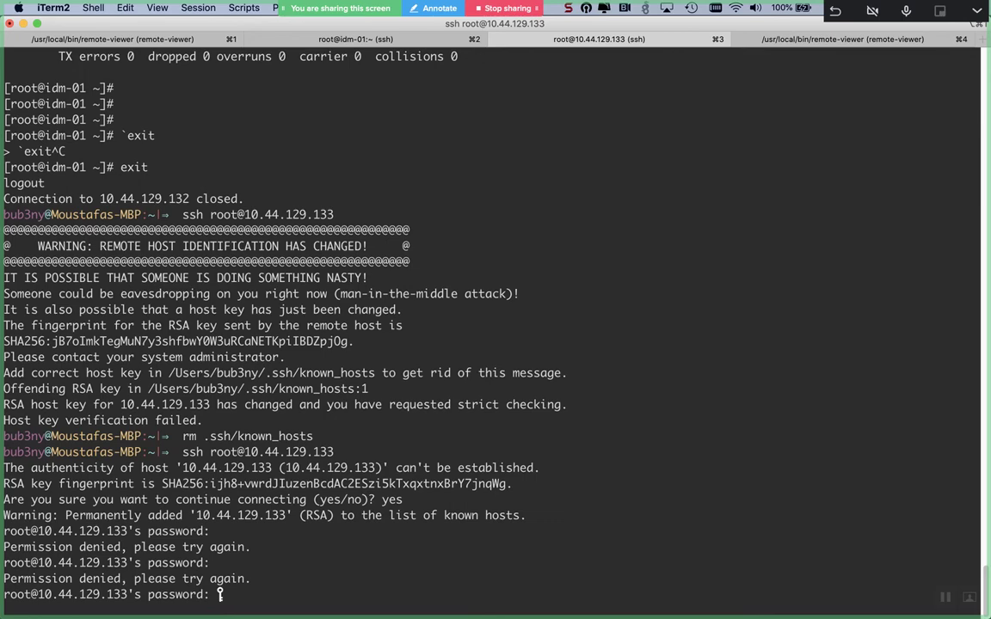
- Cancel the failed ssh login to 10.44.129.133 and return to the root@idm-01 session in tab 2
{"action": "key", "text": "ctrl+c"}
{"action": "key", "text": "super+4"}
{"action": "key", "text": "super+3"}
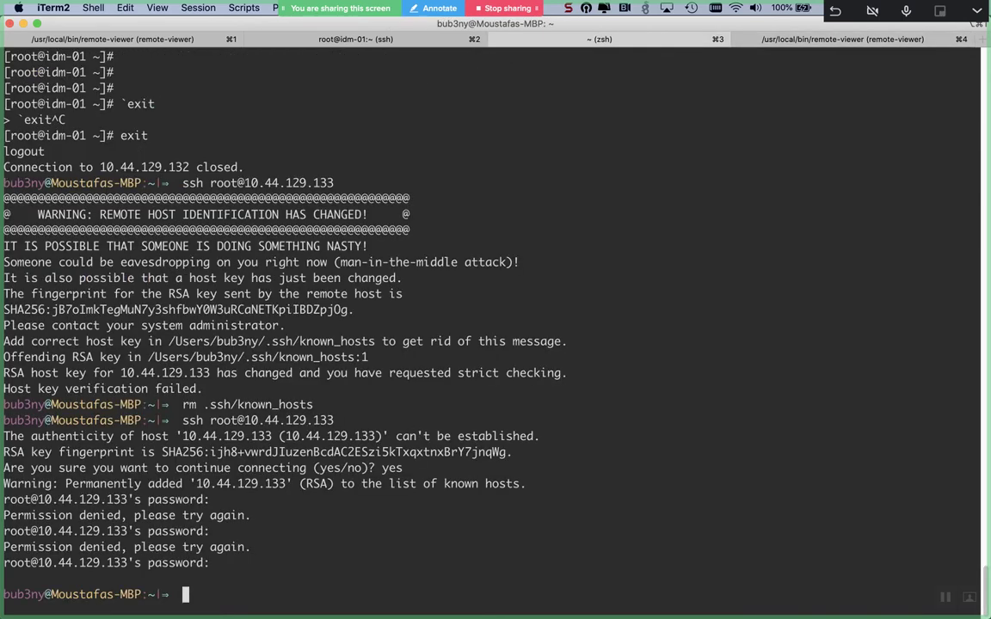
{"action": "key", "text": "super+4"}
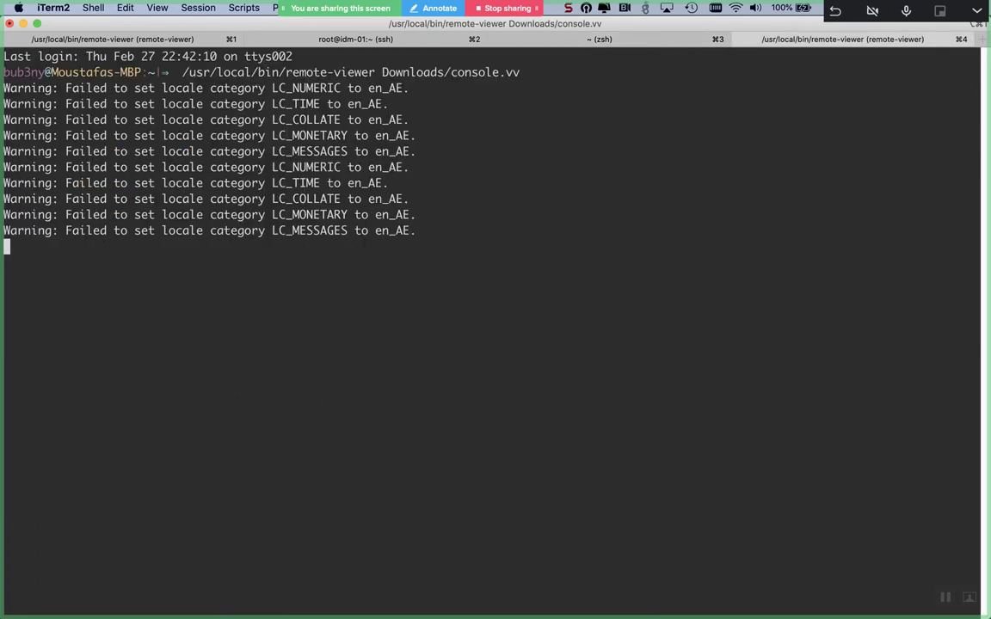
{"action": "key", "text": "super+3"}
{"action": "key", "text": "super+4"}
{"action": "key", "text": "super+2"}
- On the idm-02 console, run ifconfig and a brief ping to google.com
{"action": "key", "text": "super+Tab"}
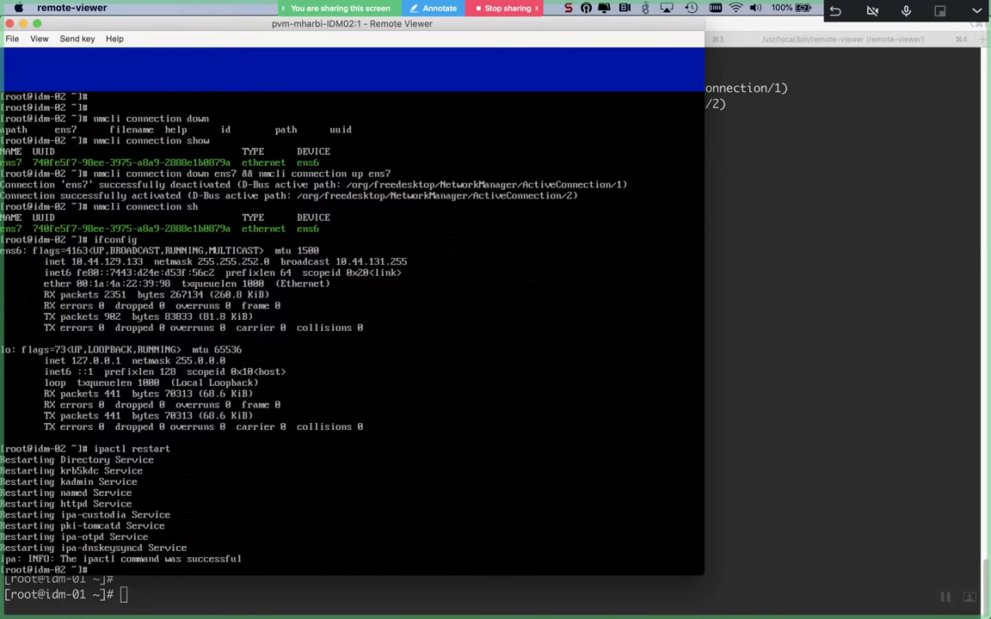
{"action": "type", "text": "ifconfig"}
{"action": "key", "text": "Return"}
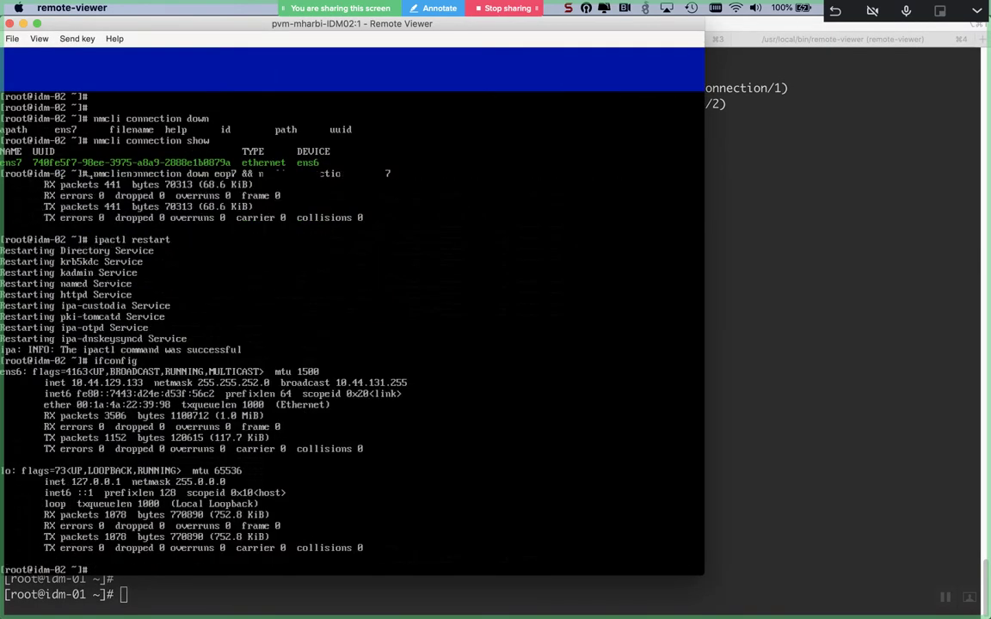
{"action": "type", "text": "ping 10"}
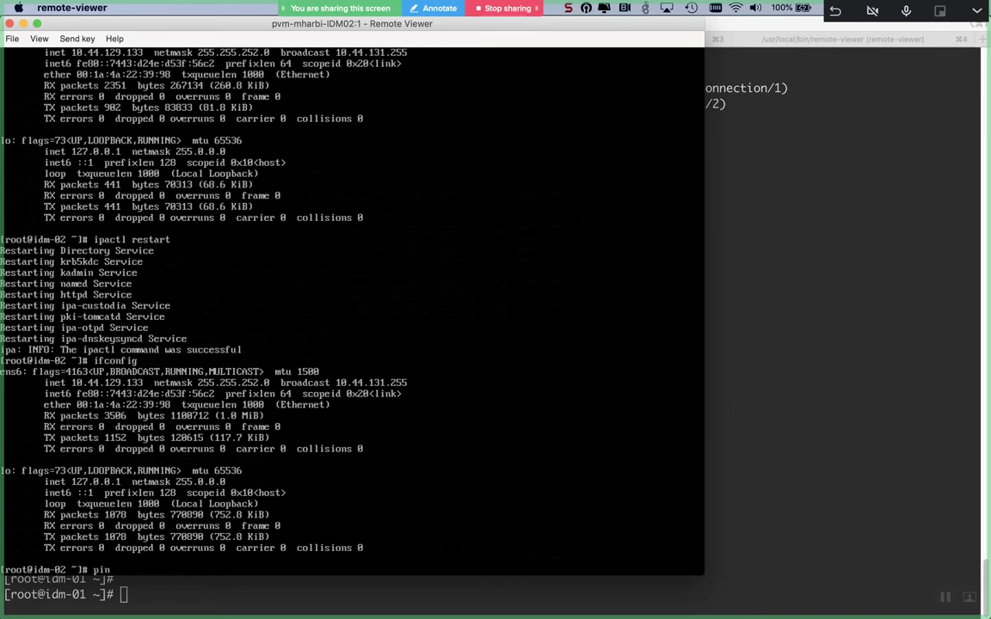
{"action": "key", "text": "BackSpace"}
{"action": "key", "text": "BackSpace"}
{"action": "type", "text": "google.com"}
{"action": "key", "text": "Return"}
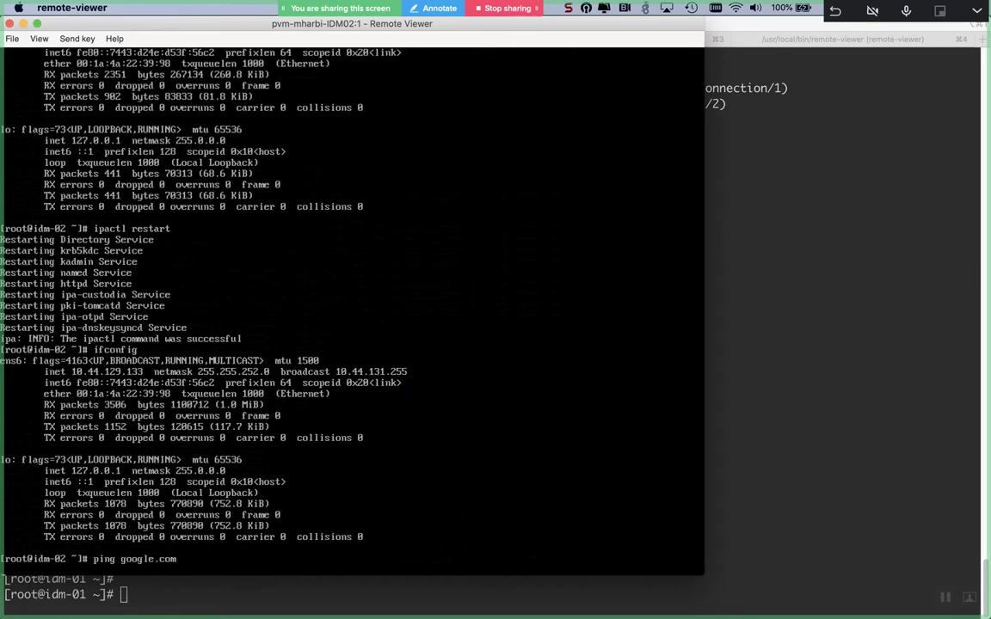
{"action": "key", "text": "ctrl+c"}
- Ping 8.8.8.8 until the statistics show 100% packet loss, then rerun ifconfig
{"action": "type", "text": "ipac"}
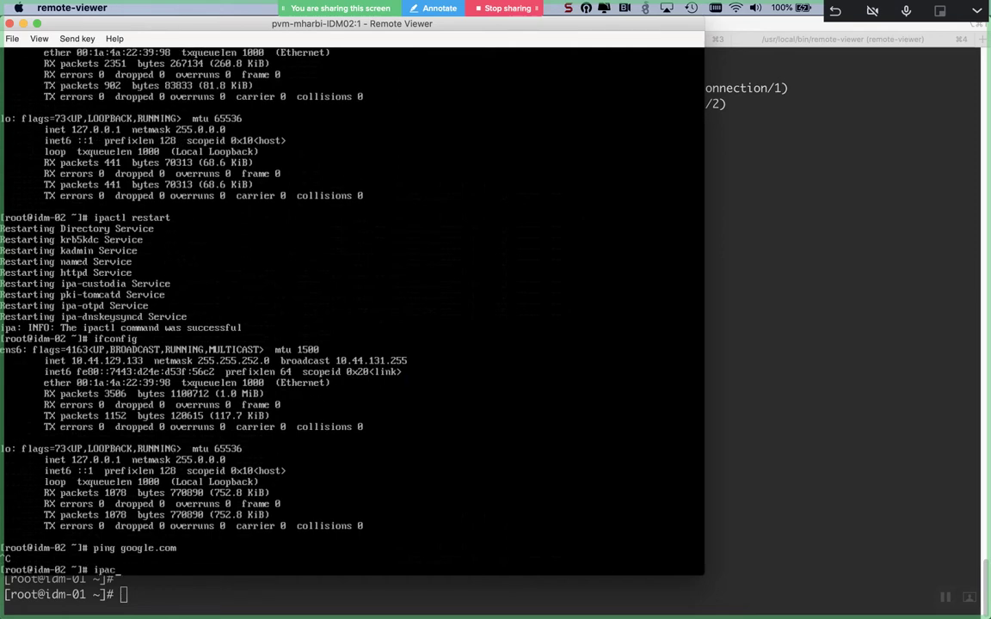
{"action": "key", "text": "BackSpace"}
{"action": "key", "text": "BackSpace"}
{"action": "type", "text": "ping 8.8.8.8"}
{"action": "key", "text": "Return"}
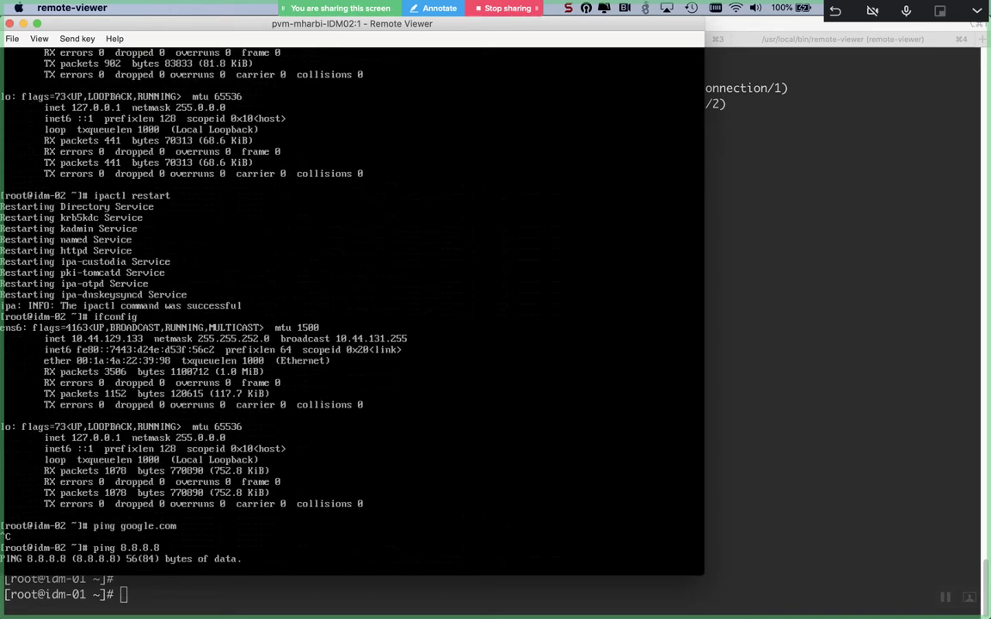
{"action": "key", "text": "ctrl+c"}
{"action": "key", "text": "Return"}
{"action": "key", "text": "Return"}
{"action": "type", "text": "ifconfig"}
{"action": "key", "text": "Return"}
- Ping 10.44.129.132, show the routing table with route -n, and ping gateway 10.44.131.254
{"action": "type", "text": "ping 10.44."}
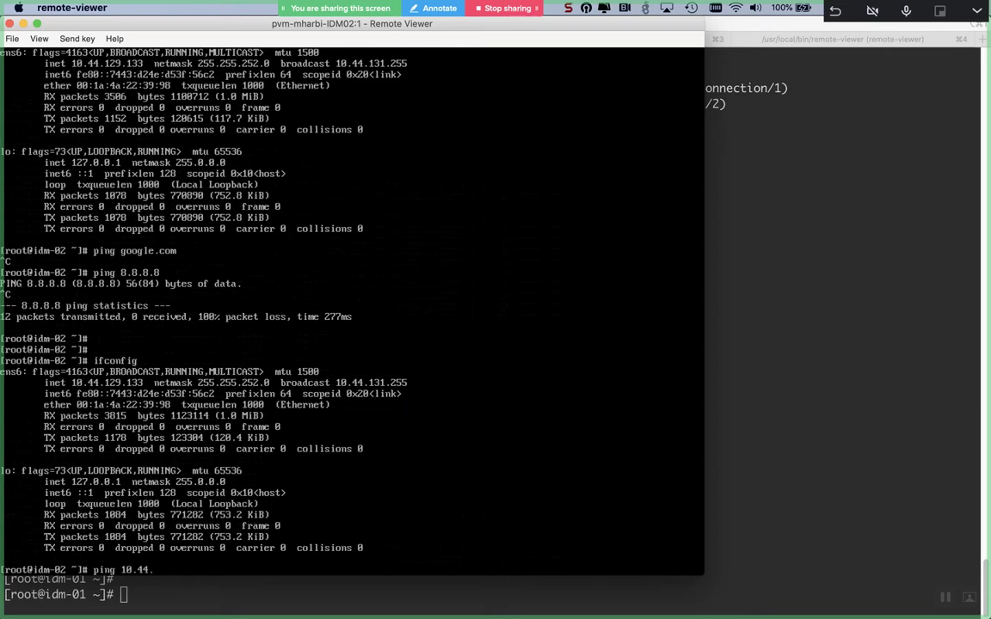
{"action": "type", "text": "129.132"}
{"action": "key", "text": "Return"}
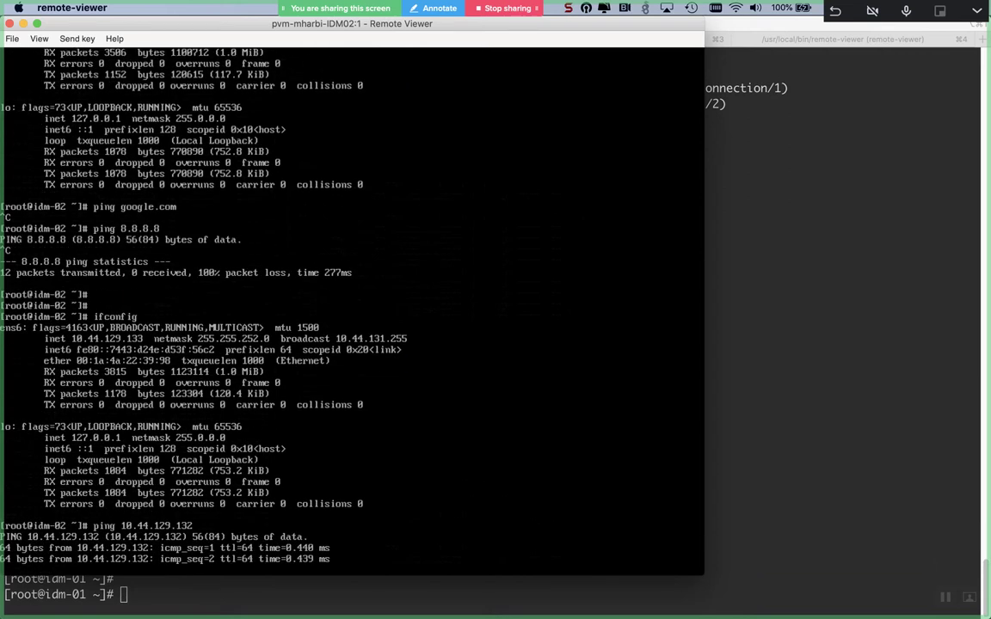
{"action": "key", "text": "ctrl+c"}
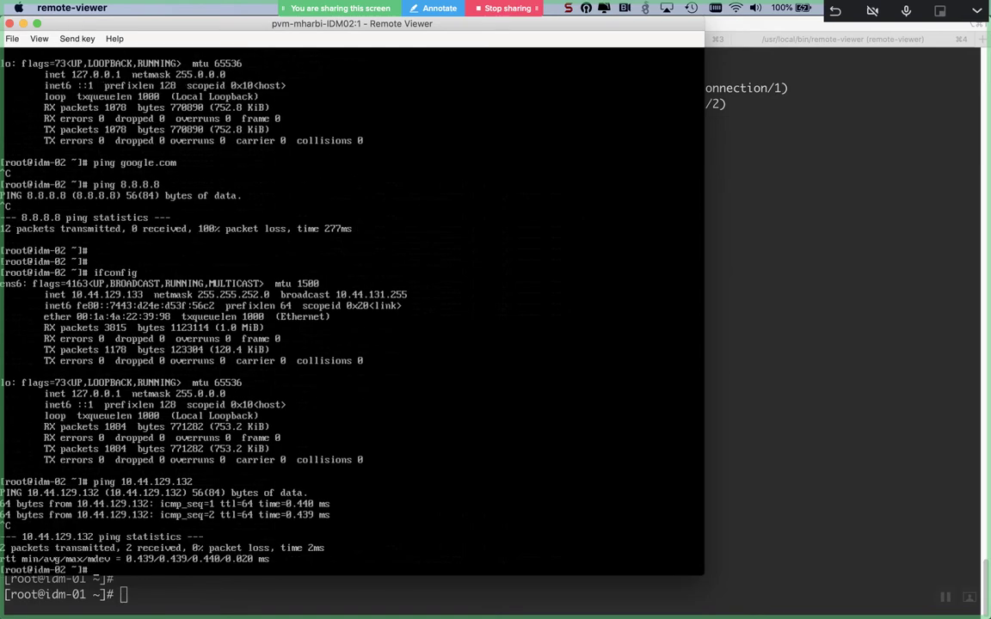
{"action": "type", "text": "route -n"}
{"action": "key", "text": "Return"}
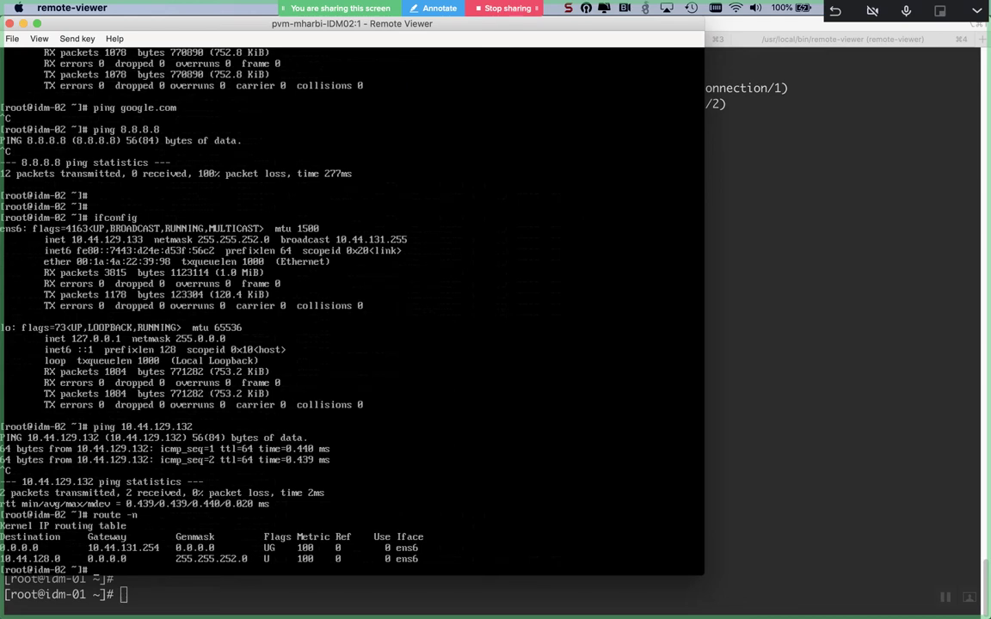
{"action": "type", "text": "ping 10.44.131.254"}
{"action": "key", "text": "Return"}
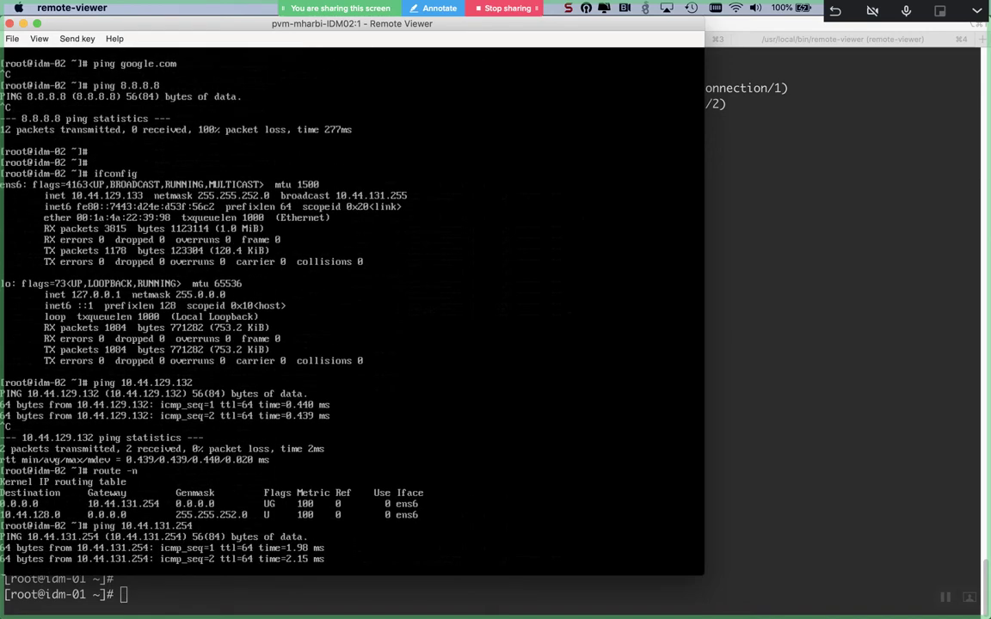
{"action": "key", "text": "ctrl+c"}
- Ping 8.8.8.8 again, recheck ifconfig, and return to iTerm2
{"action": "type", "text": "ping 8.8.8."}
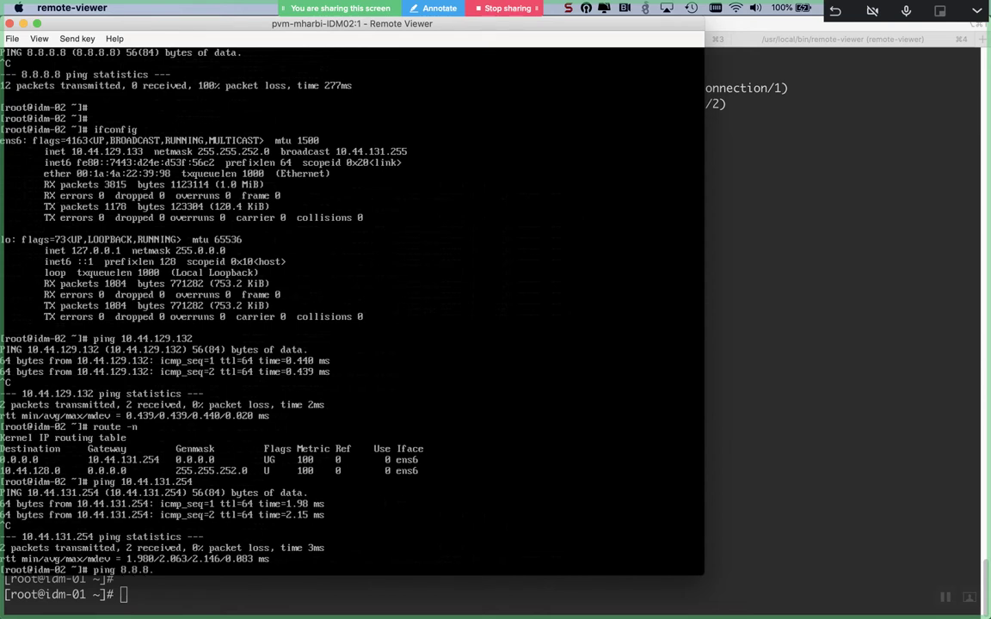
{"action": "type", "text": "8"}
{"action": "key", "text": "Return"}
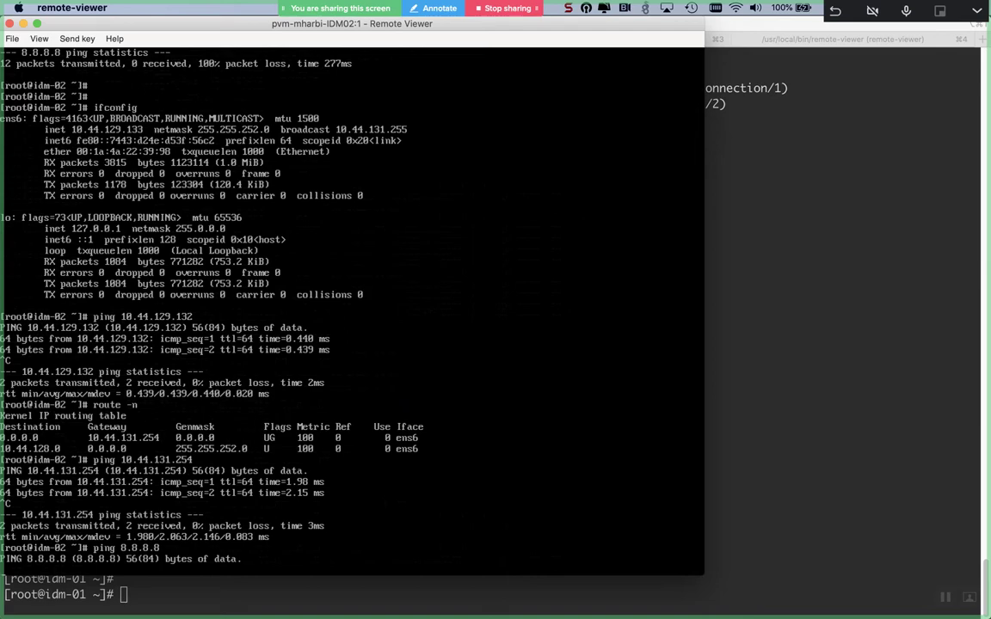
{"action": "key", "text": "ctrl+c"}
{"action": "key", "text": "Return"}
{"action": "key", "text": "Return"}
{"action": "key", "text": "Return"}
{"action": "type", "text": "ifconfig"}
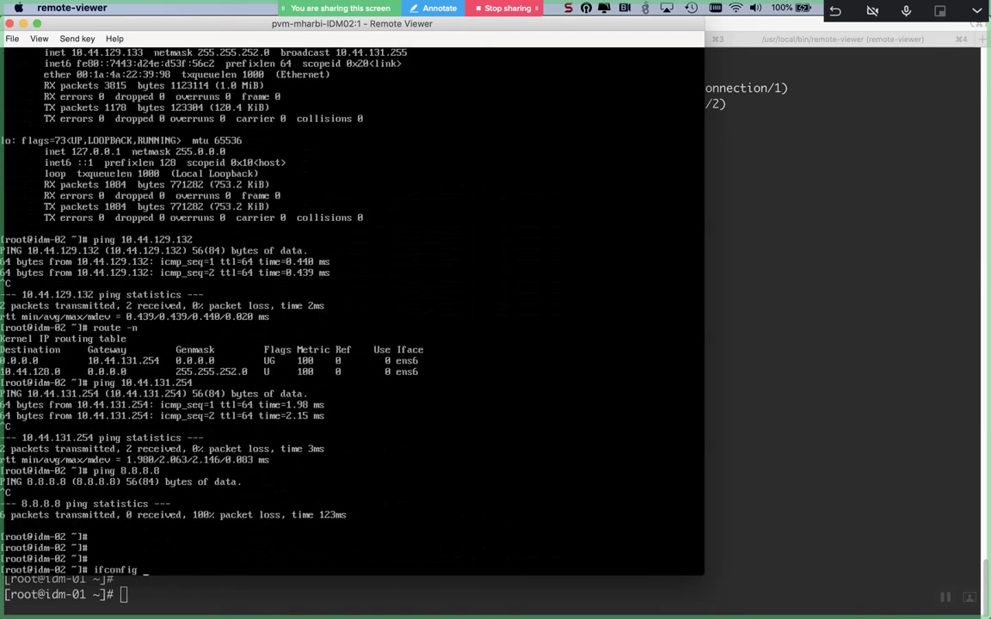
{"action": "key", "text": "Return"}
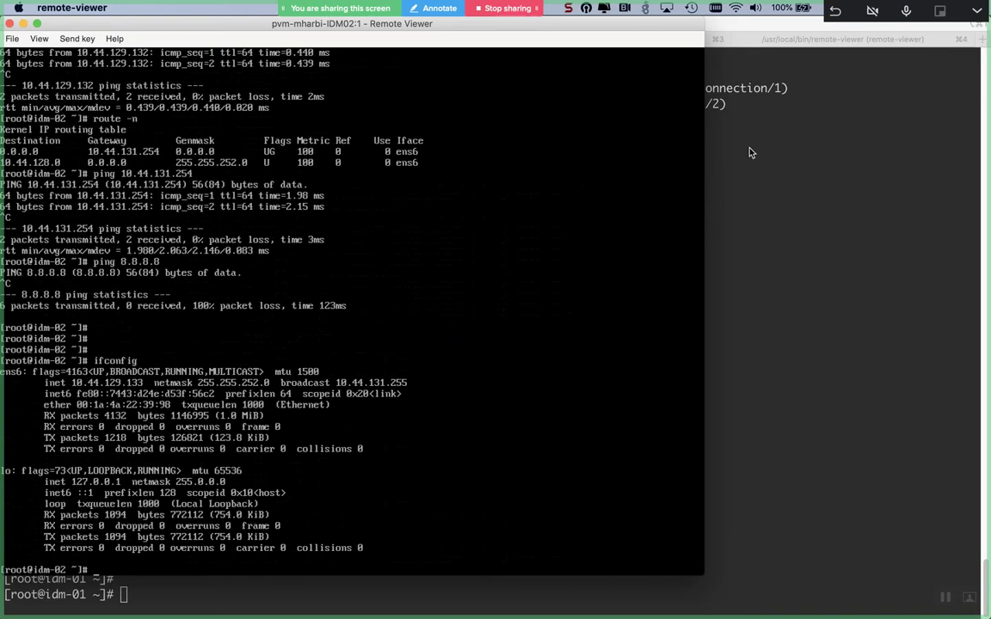
{"action": "left_click", "coordinate": [746, 148]}
- On idm-01, view arp --help and list the ARP cache with arp -a, showing idm-02 and 10.44.131.254
{"action": "type", "text": "arp"}
{"action": "key", "text": "Tab"}
{"action": "key", "text": "Tab"}
{"action": "key", "text": "Tab"}
{"action": "type", "text": "-s"}
{"action": "key", "text": "Return"}
{"action": "type", "text": "arp --he"}
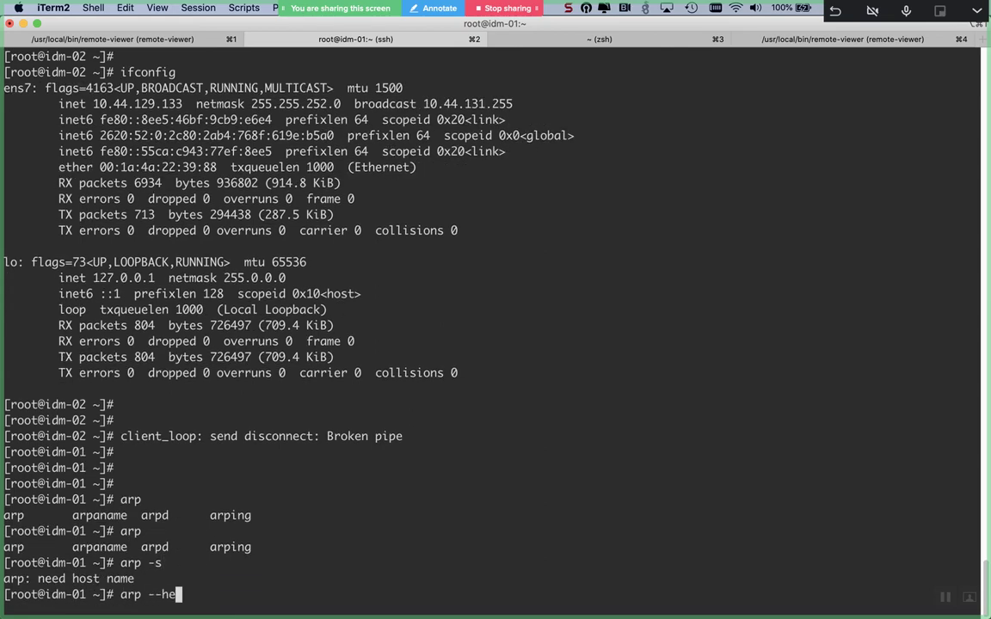
{"action": "type", "text": "lp"}
{"action": "key", "text": "Return"}
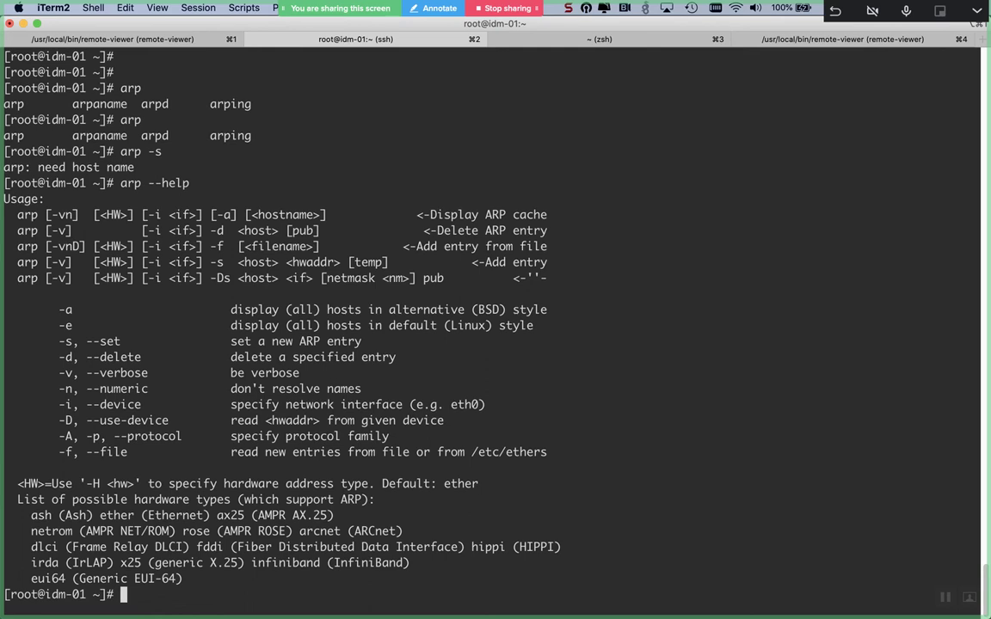
{"action": "key", "text": "Up"}
{"action": "key", "text": "BackSpace"}
{"action": "key", "text": "BackSpace"}
{"action": "key", "text": "BackSpace"}
{"action": "key", "text": "BackSpace"}
{"action": "key", "text": "BackSpace"}
{"action": "type", "text": "a"}
{"action": "key", "text": "Return"}
{"action": "key", "text": "Return"}
{"action": "key", "text": "Return"}
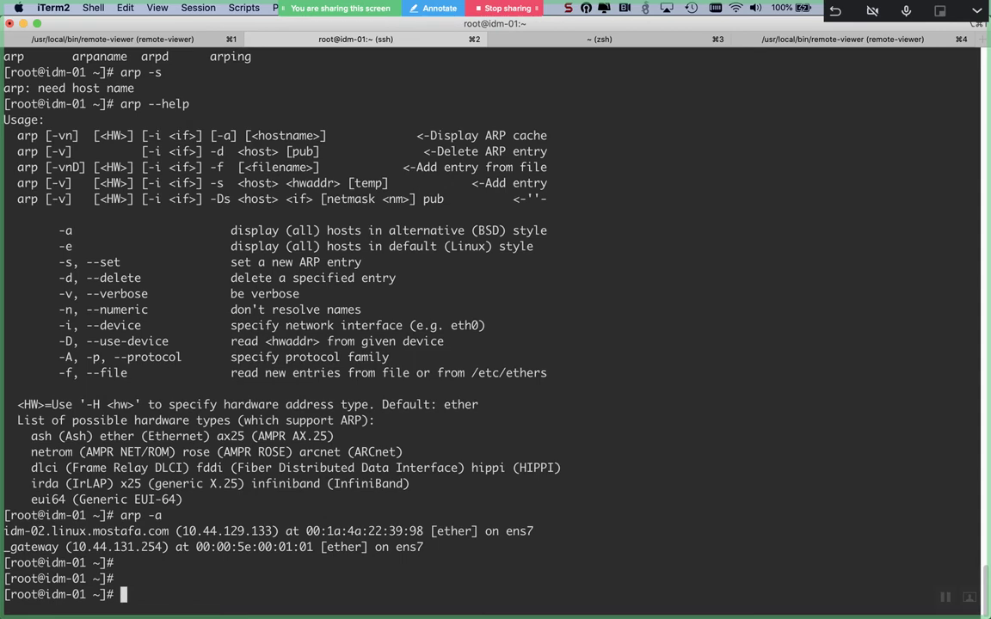
- Switch back and forth between iTerm2 and Remote Viewer, ending on the idm-02 console
{"action": "key", "text": "super+Tab"}
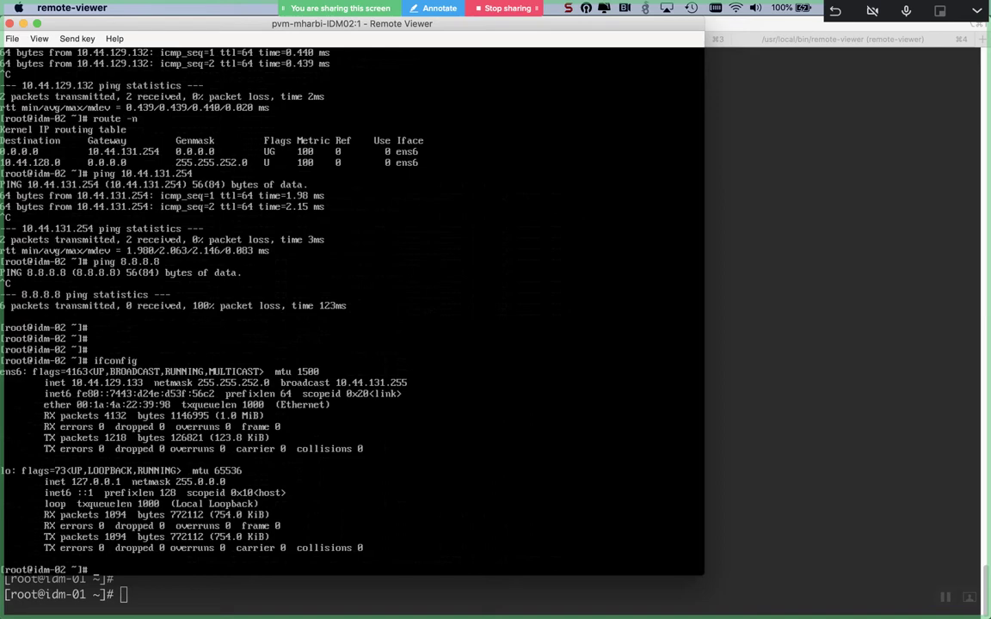
{"action": "key", "text": "super+Tab"}
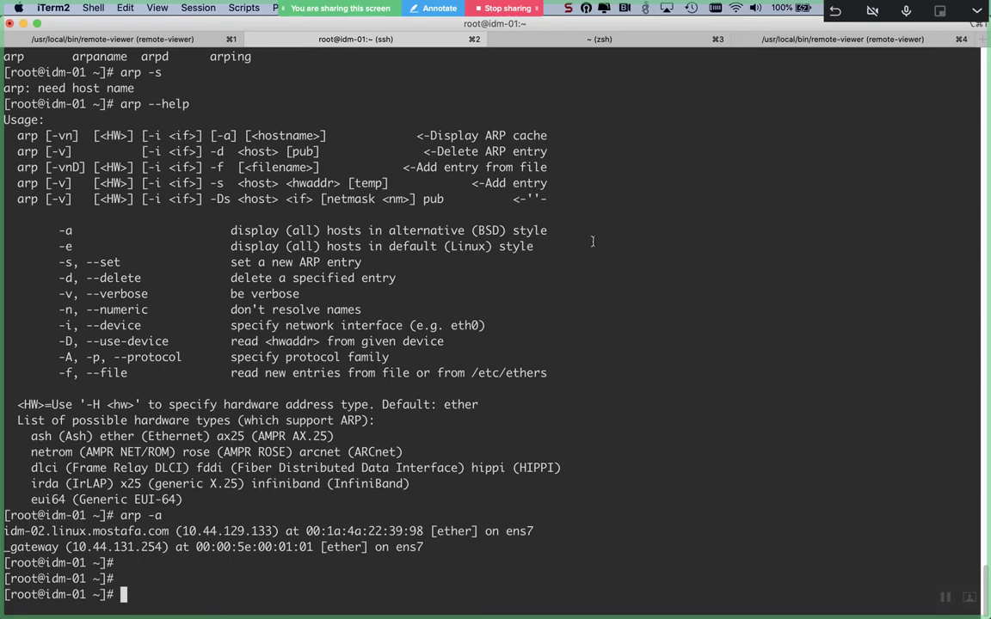
{"action": "key", "text": "super+Tab"}
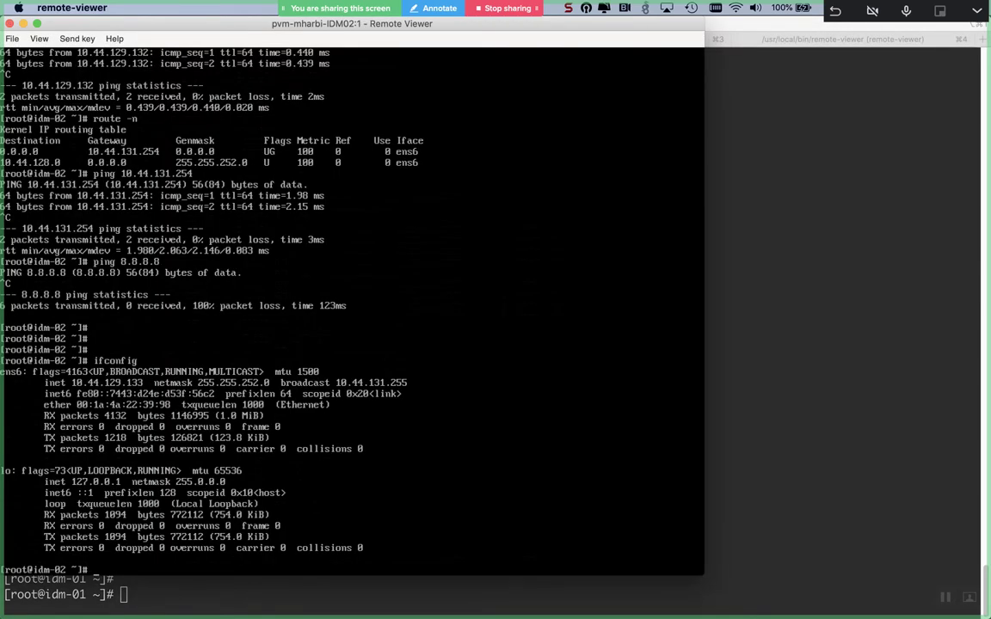
{"action": "key", "text": "super+Tab"}
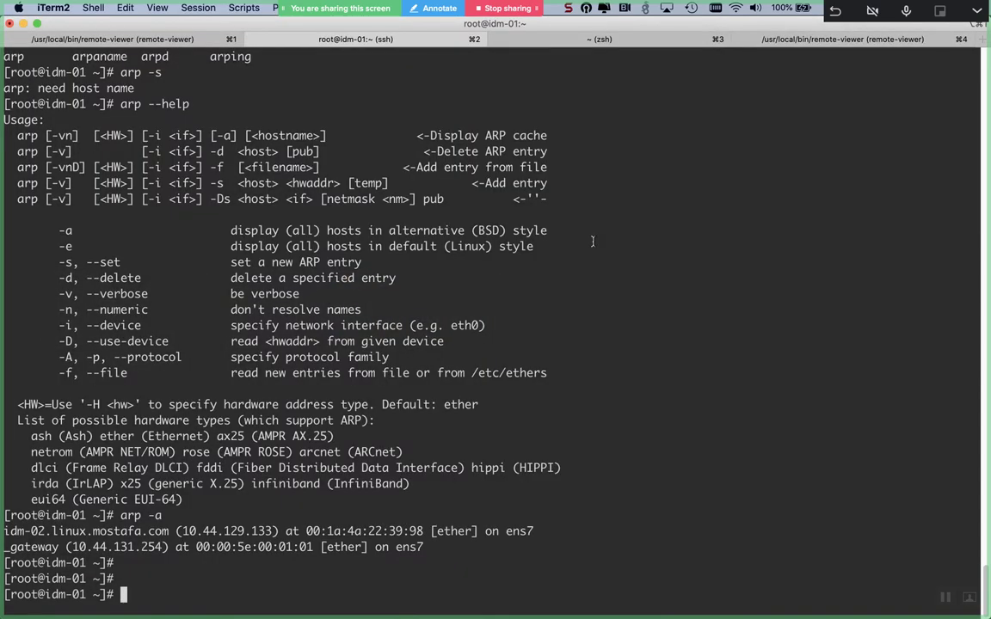
{"action": "key", "text": "super+Tab"}
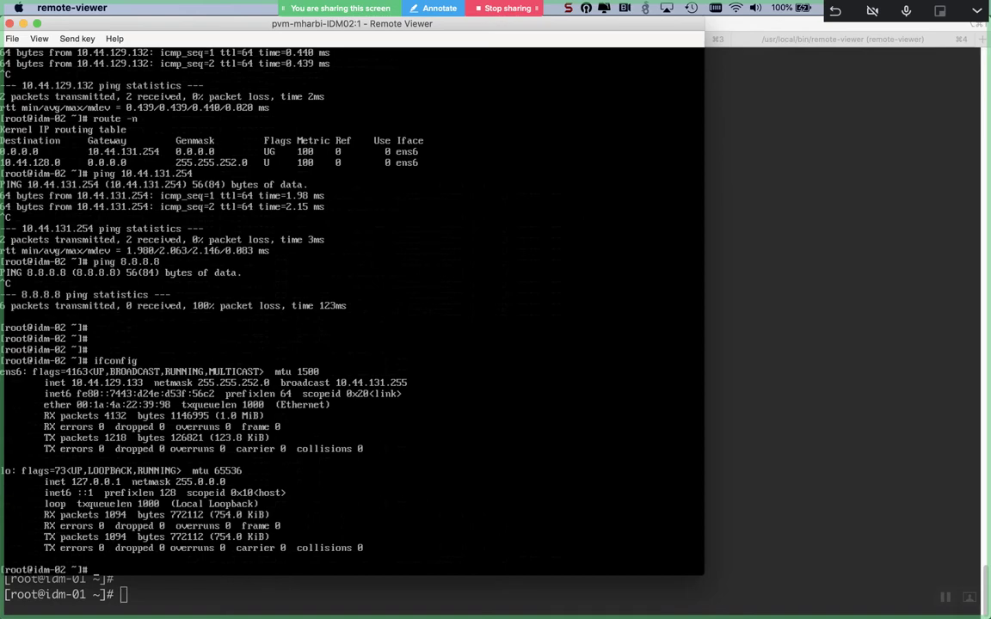
{"action": "key", "text": "super+Tab"}
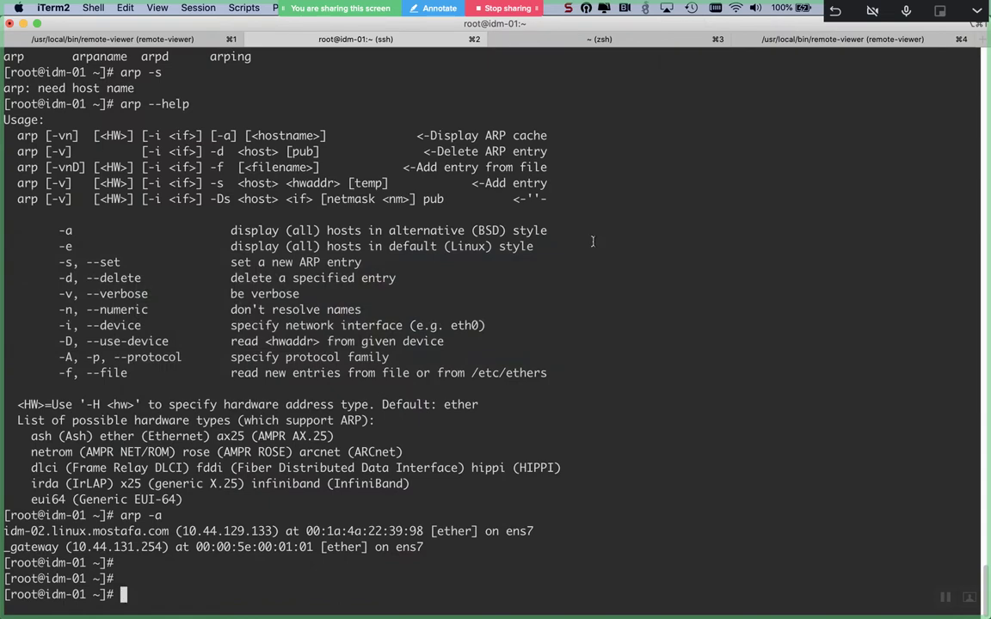
{"action": "key", "text": "super+Tab"}
- List idm-02's ARP cache with arp -a and nudge the console window right
{"action": "type", "text": "arp "}
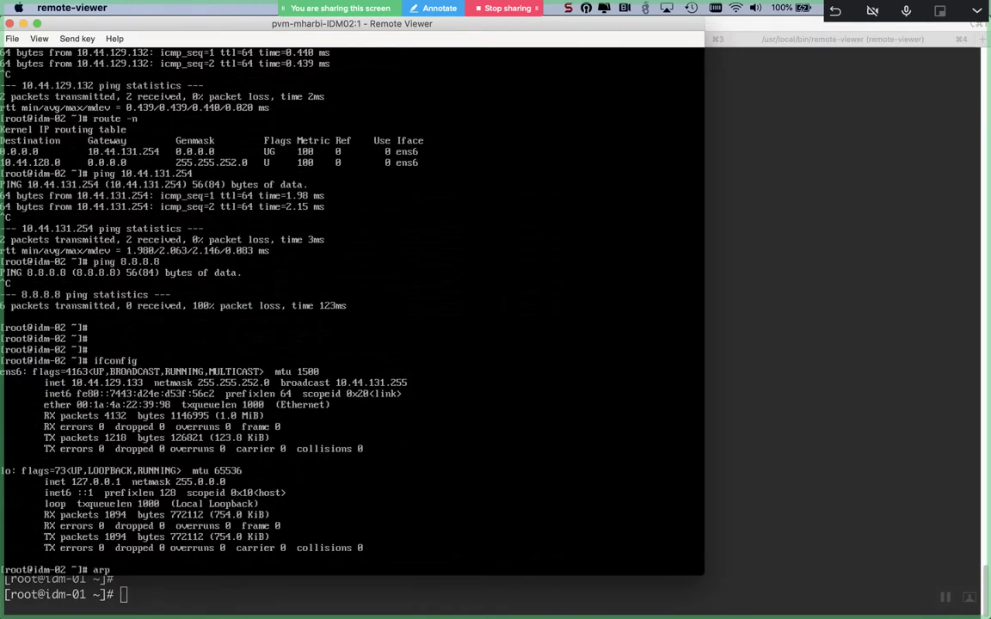
{"action": "type", "text": "-a"}
{"action": "key", "text": "Return"}
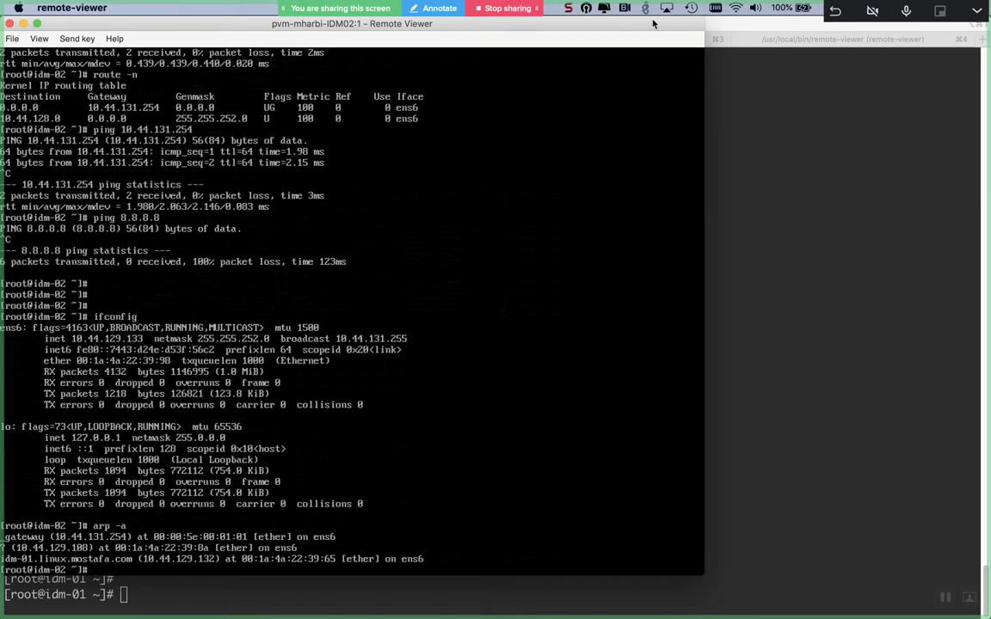
{"action": "left_click_drag", "start_coordinate": [590, 23], "coordinate": [678, 23]}
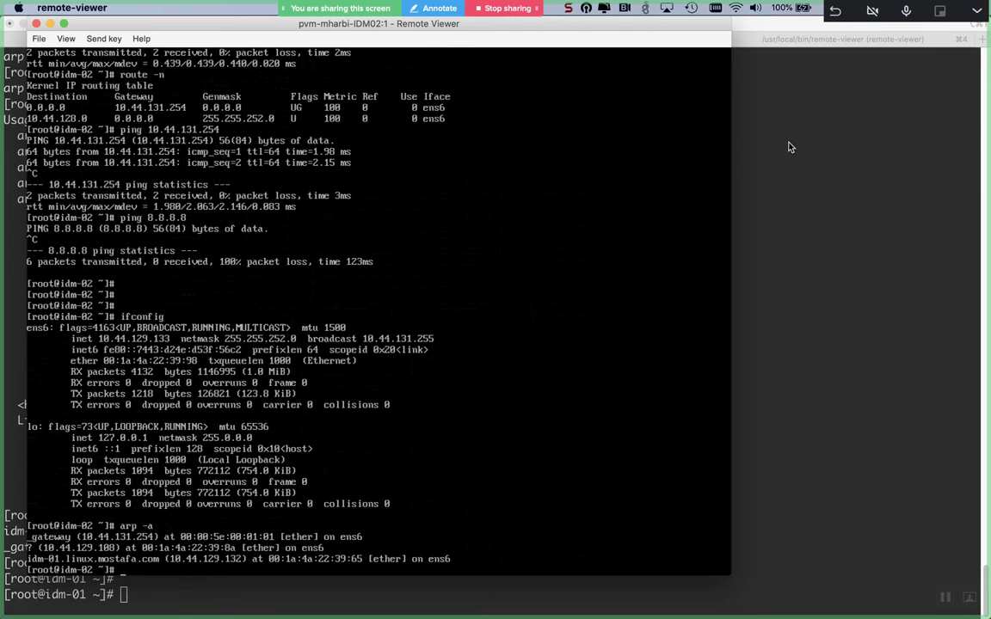
- Reboot idm-02, boot the default GRUB entry, and enter root at the login prompt
{"action": "type", "text": "reboot"}
{"action": "key", "text": "Return"}
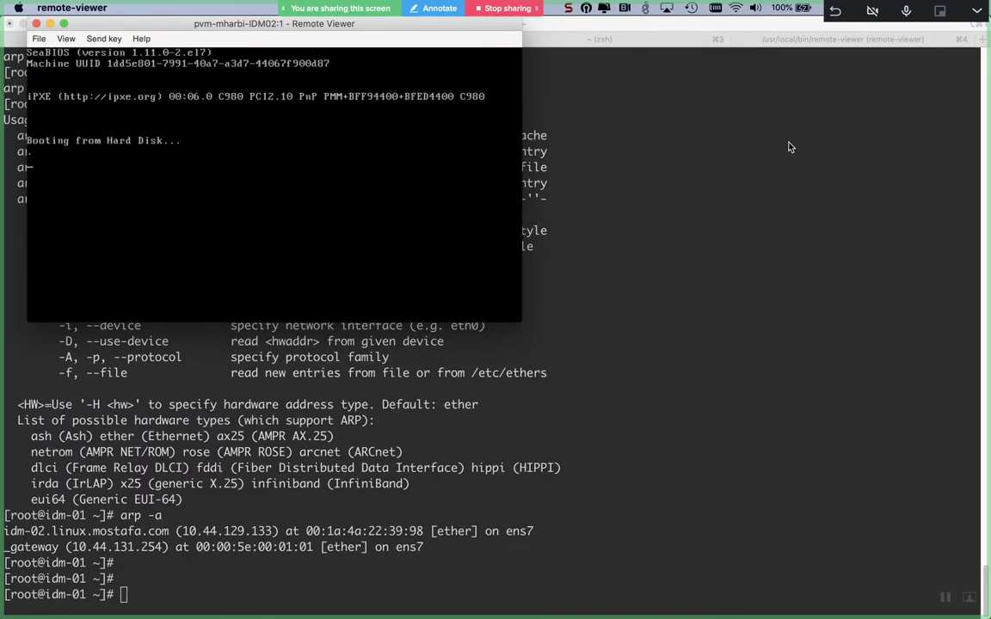
{"action": "key", "text": "Return"}
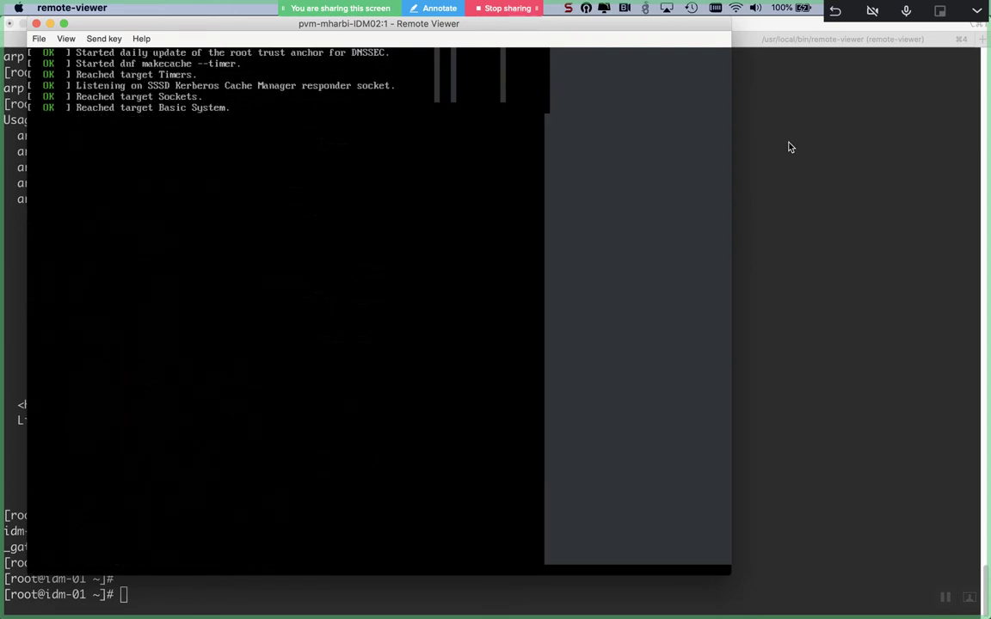
{"action": "type", "text": "oot"}
{"action": "key", "text": "Return"}
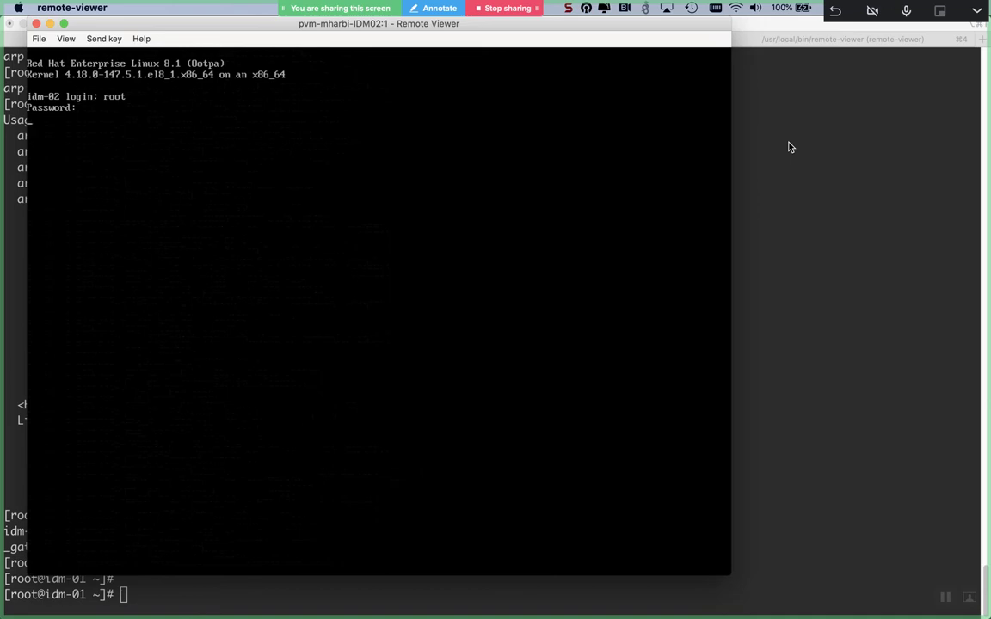
- Log in to idm-02, then run ifconfig, arp -a and ping idm-01
{"action": "key", "text": "Return"}
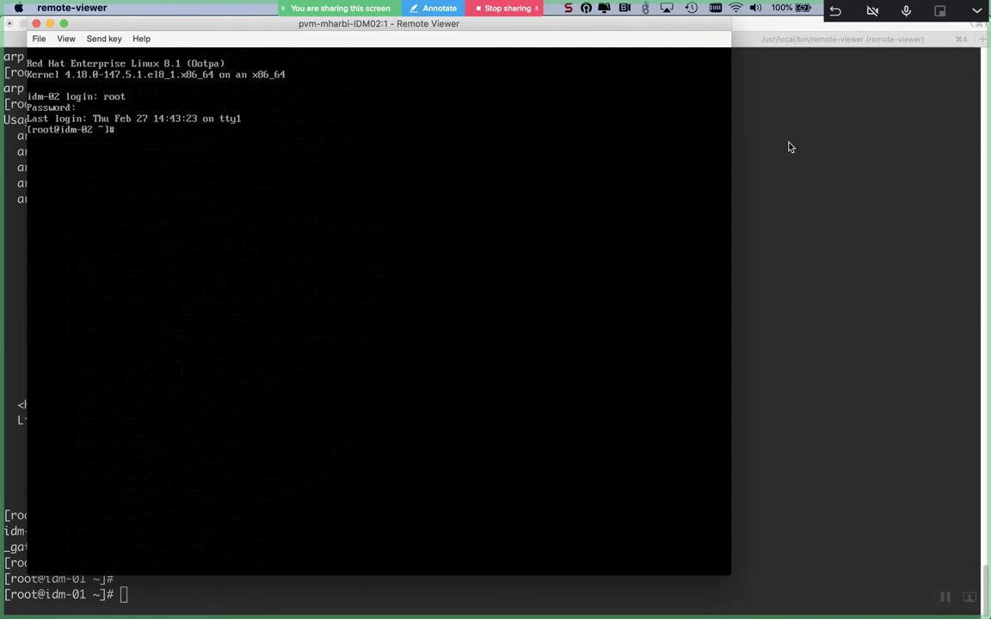
{"action": "type", "text": "ifconfig"}
{"action": "key", "text": "Return"}
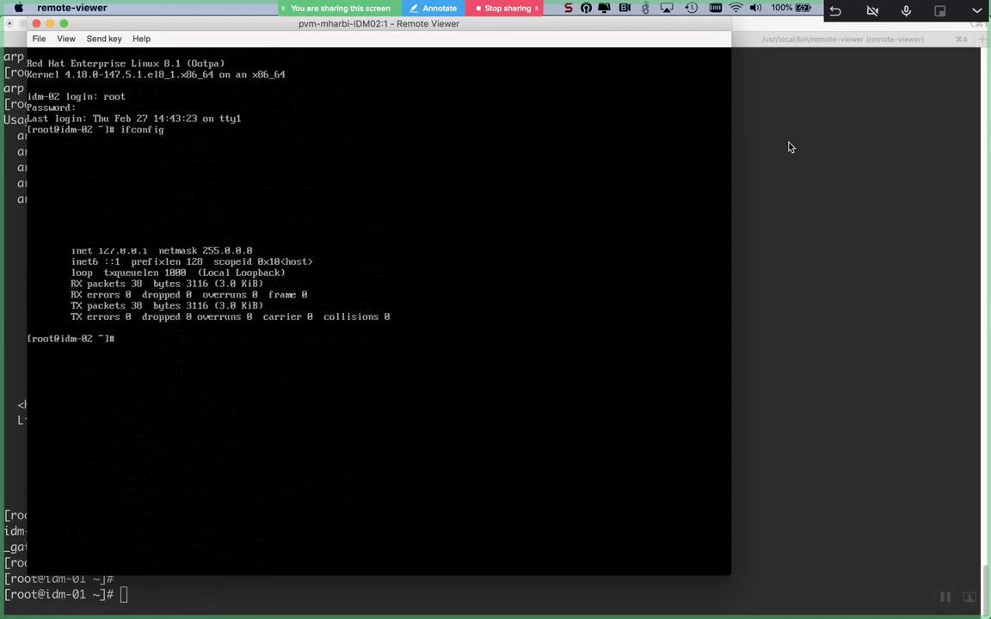
{"action": "type", "text": "arp -a"}
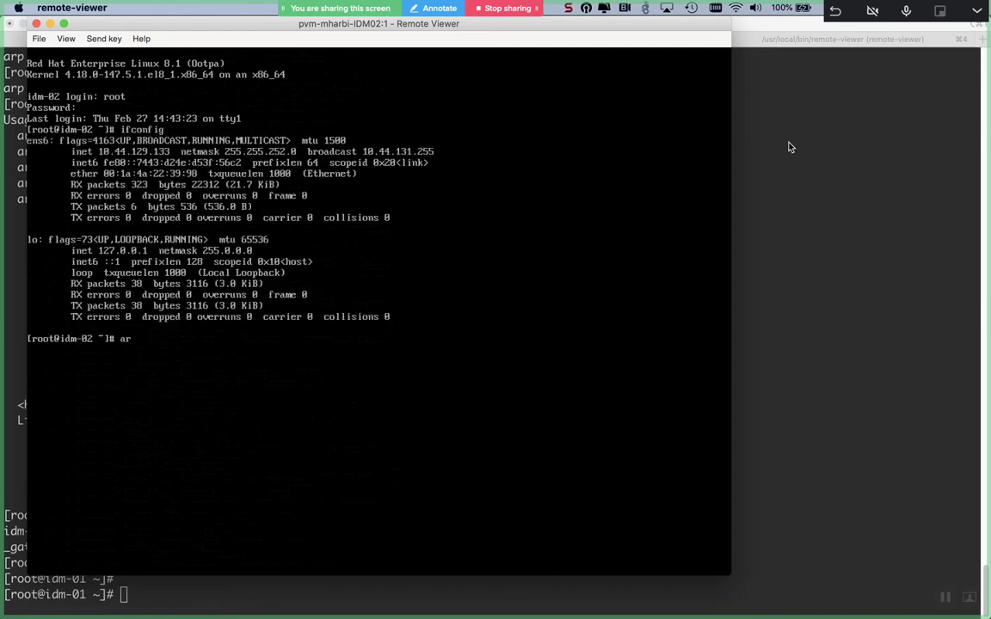
{"action": "key", "text": "Return"}
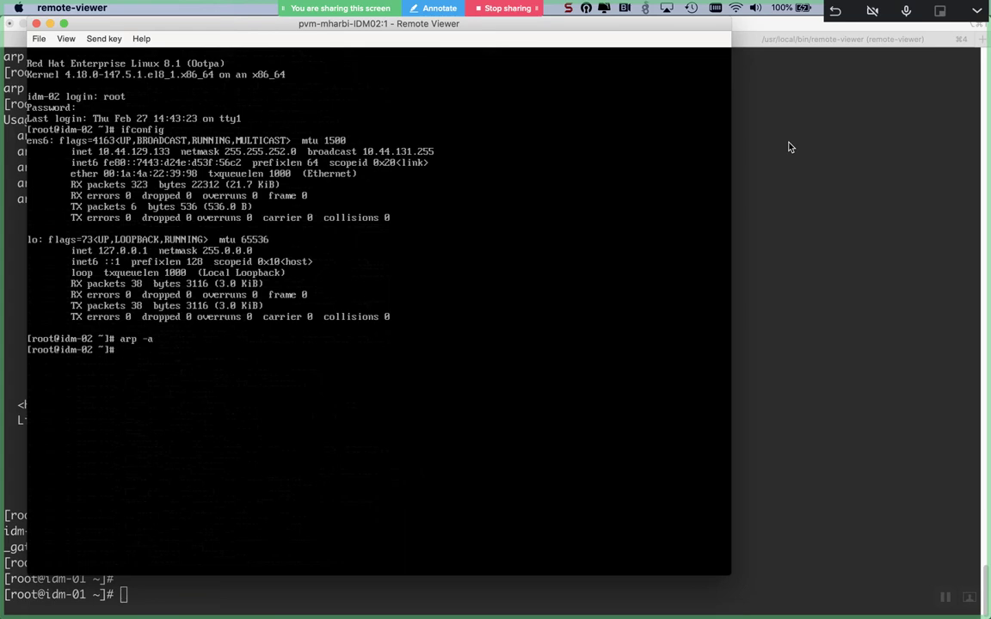
{"action": "type", "text": "ping idm-01"}
{"action": "key", "text": "Return"}
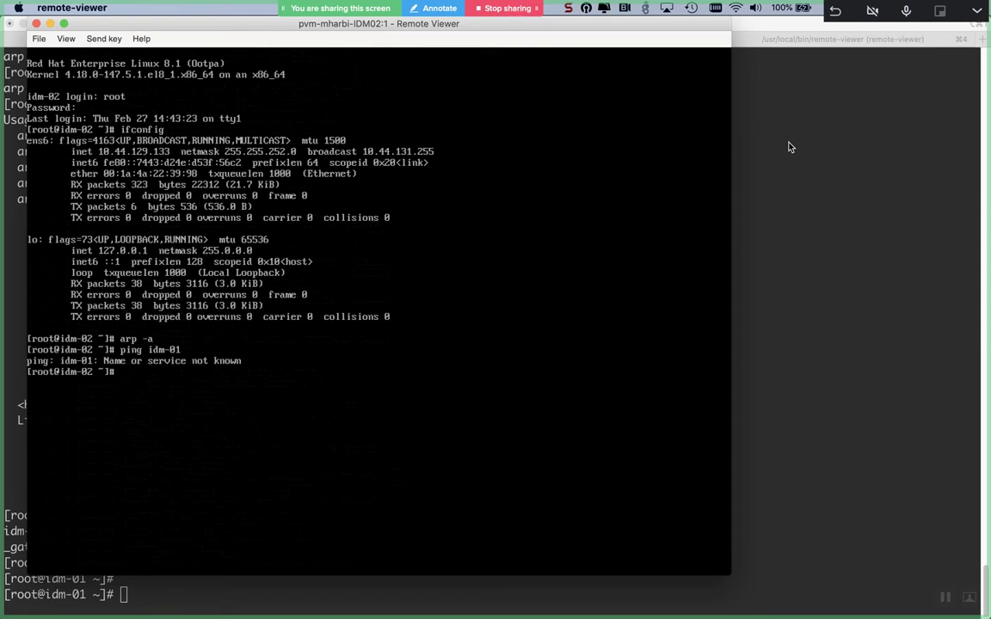
- Recheck ifconfig, retry pinging idm-01 by name and address, then clear the screen
{"action": "type", "text": "ifconfig"}
{"action": "key", "text": "Return"}
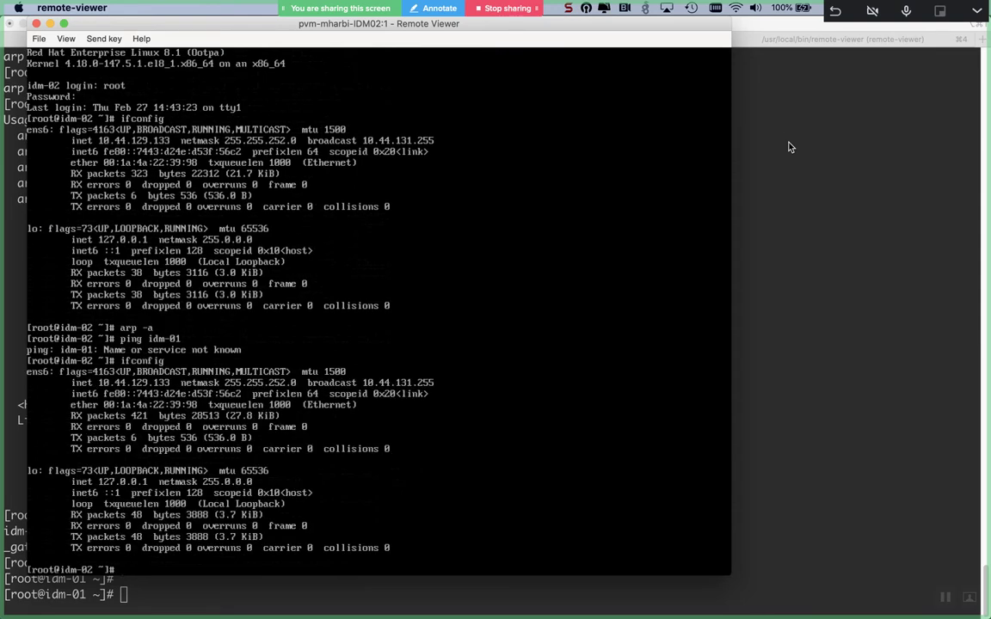
{"action": "key", "text": "Return"}
{"action": "type", "text": "ping idm-01"}
{"action": "key", "text": "Return"}
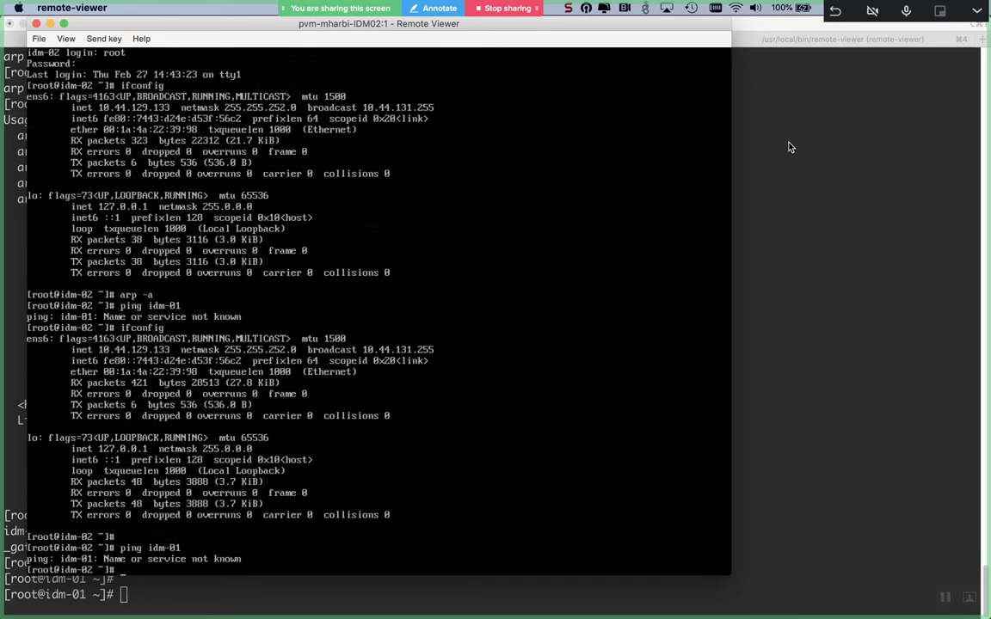
{"action": "type", "text": "ping 10.44.129.132"}
{"action": "key", "text": "Return"}
{"action": "key", "text": "ctrl+c"}
{"action": "type", "text": "ping 10"}
{"action": "key", "text": "BackSpace"}
{"action": "key", "text": "BackSpace"}
{"action": "key", "text": "BackSpace"}
{"action": "key", "text": "BackSpace"}
{"action": "key", "text": "BackSpace"}
{"action": "key", "text": "BackSpace"}
{"action": "key", "text": "ctrl+c"}
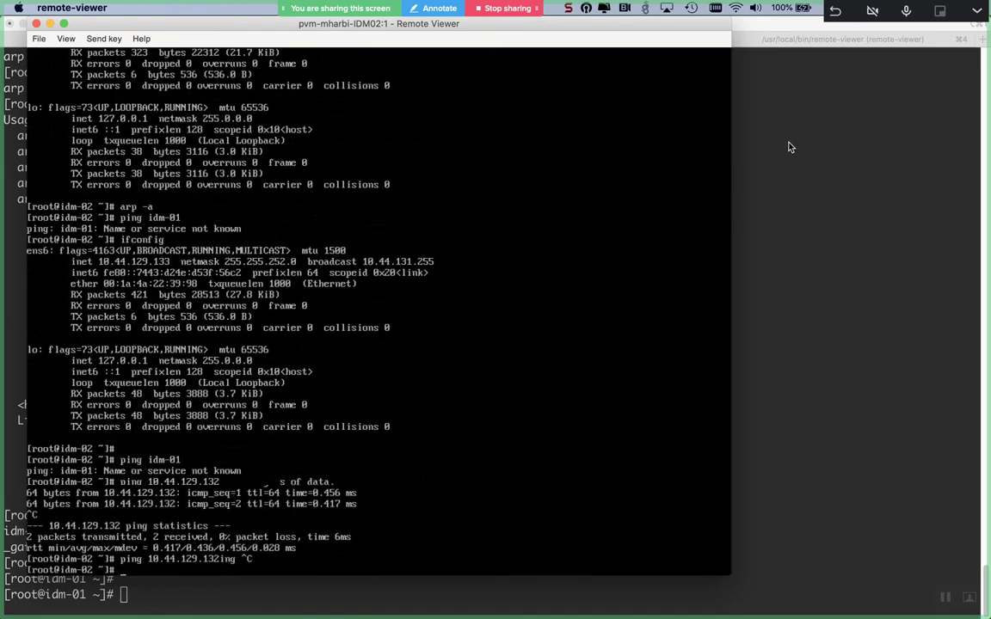
{"action": "key", "text": "ctrl+l"}
- Ping gateway 10.44.131.254 and then 8.8.8.8 to test outside connectivity
{"action": "type", "text": "ping"}
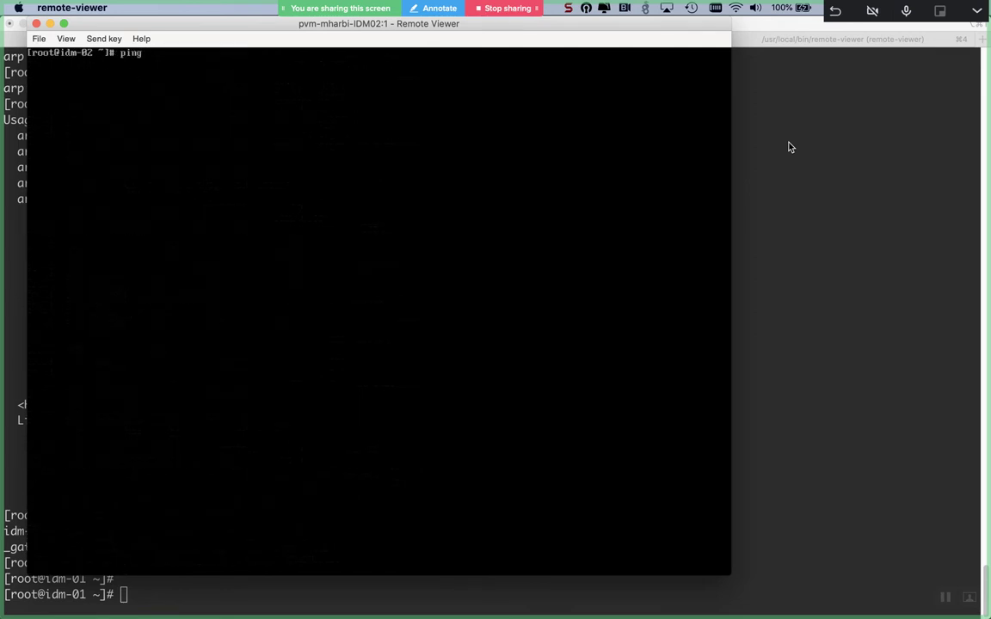
{"action": "type", "text": " 10.3"}
{"action": "type", "text": "4."}
{"action": "type", "text": "129."}
{"action": "key", "text": "BackSpace"}
{"action": "key", "text": "BackSpace"}
{"action": "type", "text": "31.254"}
{"action": "key", "text": "Return"}
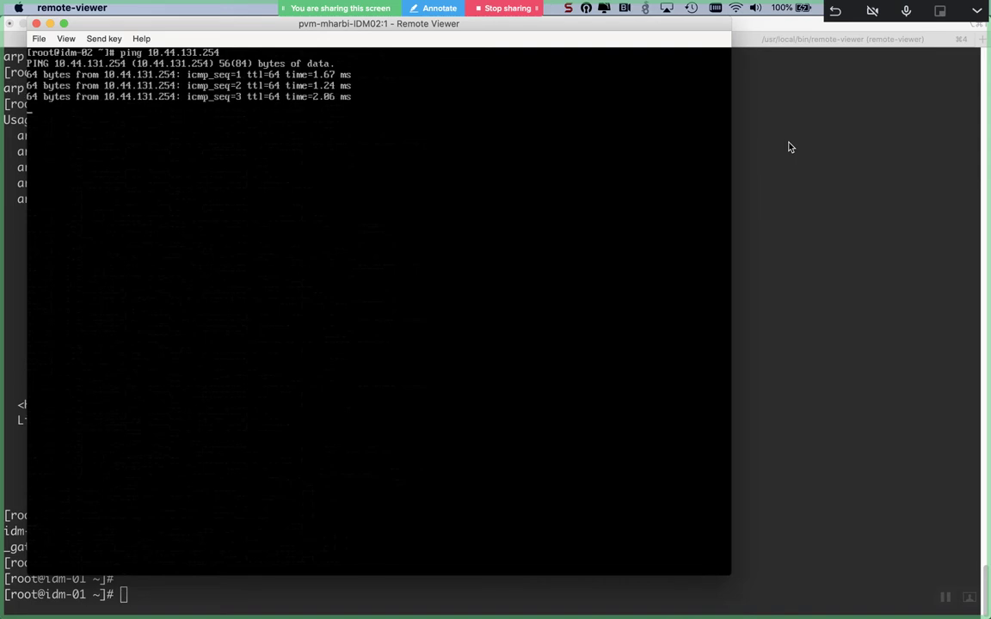
{"action": "key", "text": "ctrl+c"}
{"action": "type", "text": "pin"}
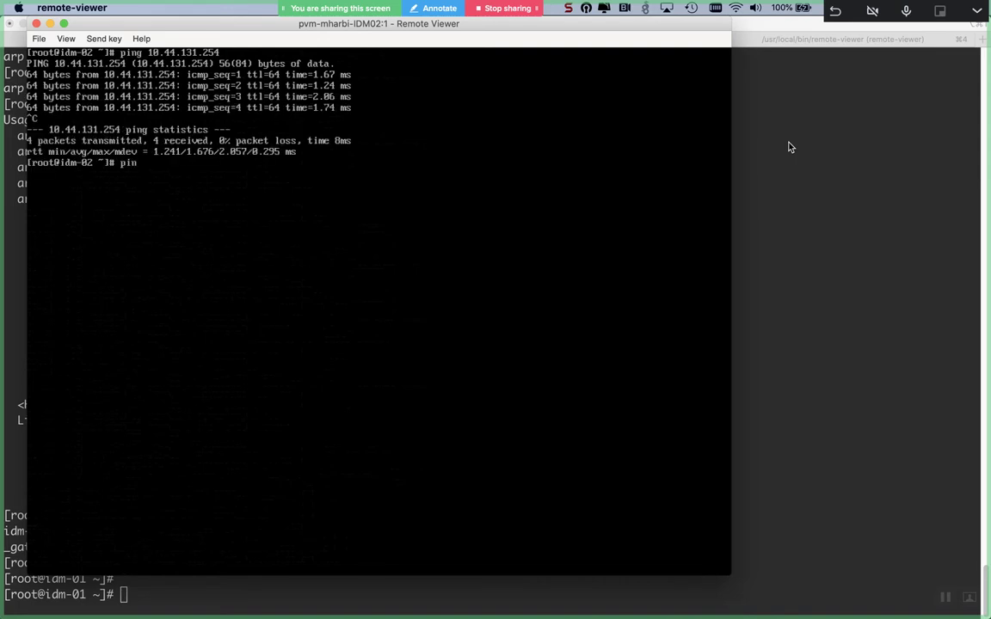
{"action": "type", "text": "g 8.8.8.8"}
{"action": "key", "text": "Return"}
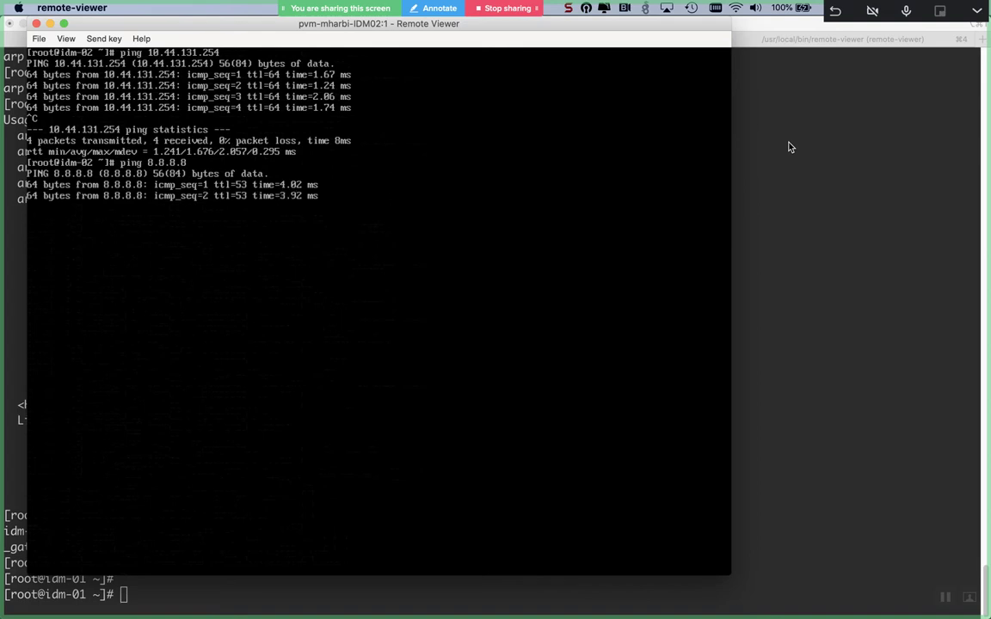
{"action": "key", "text": "ctrl+c"}
- Show the ARP cache, then ping yahoo.com and idm-01, both with 0% packet loss
{"action": "type", "text": "arp"}
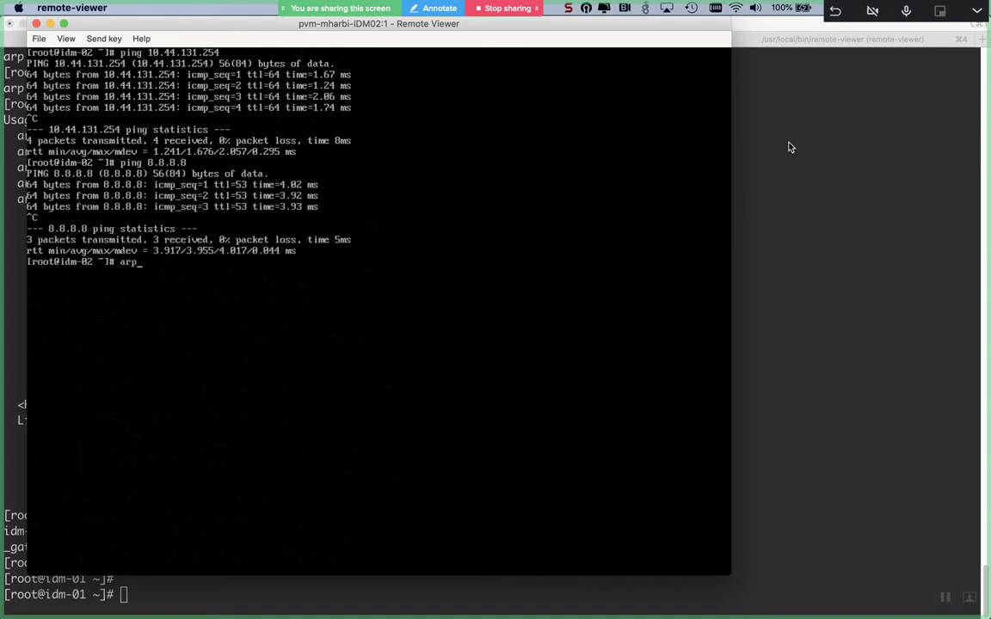
{"action": "type", "text": " -a"}
{"action": "key", "text": "Return"}
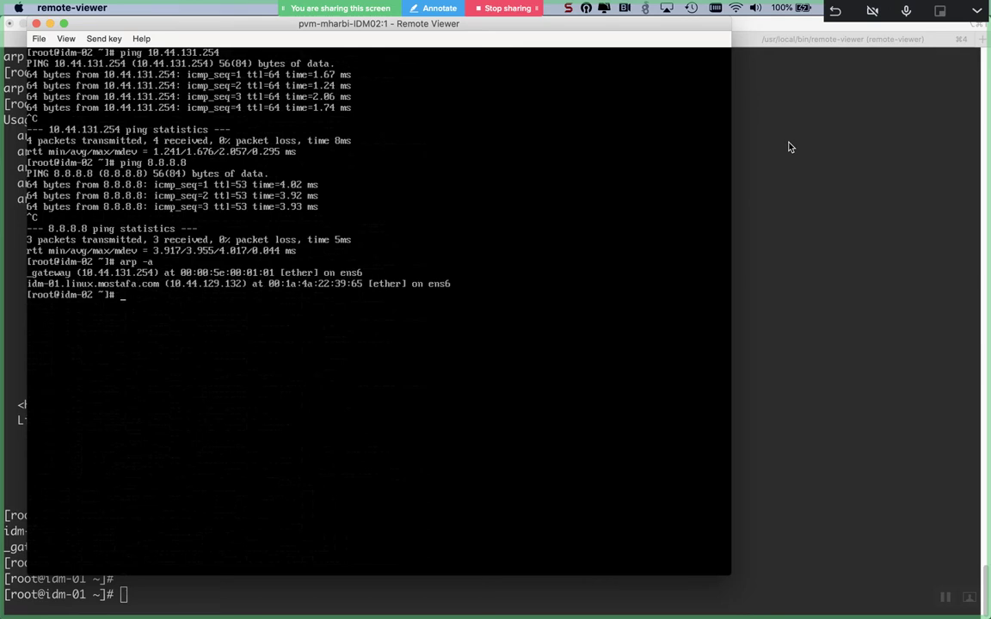
{"action": "type", "text": "ping yahoo.com"}
{"action": "key", "text": "Return"}
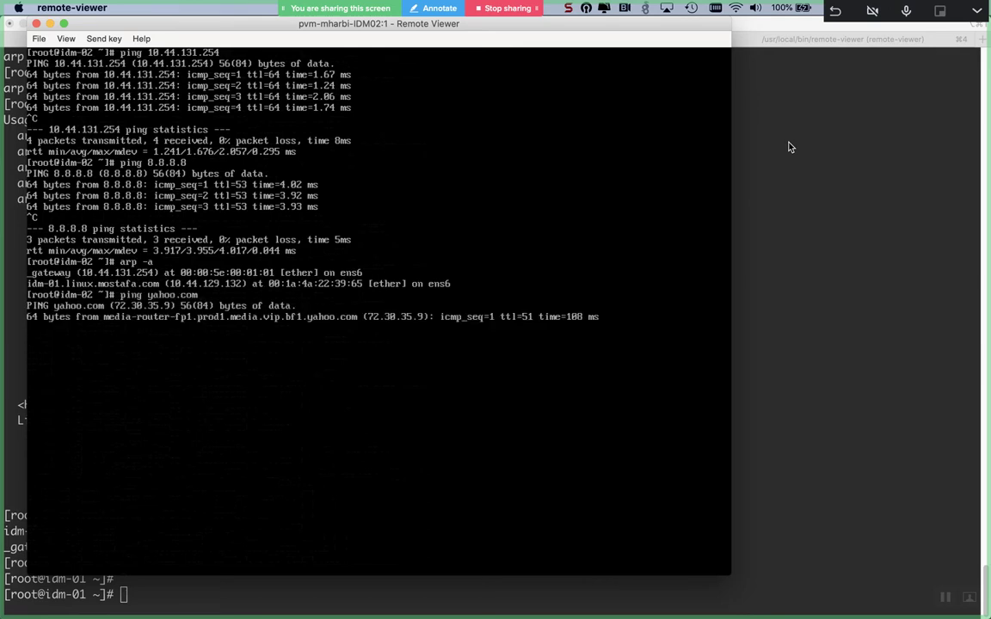
{"action": "key", "text": "ctrl+c"}
{"action": "type", "text": "pin"}
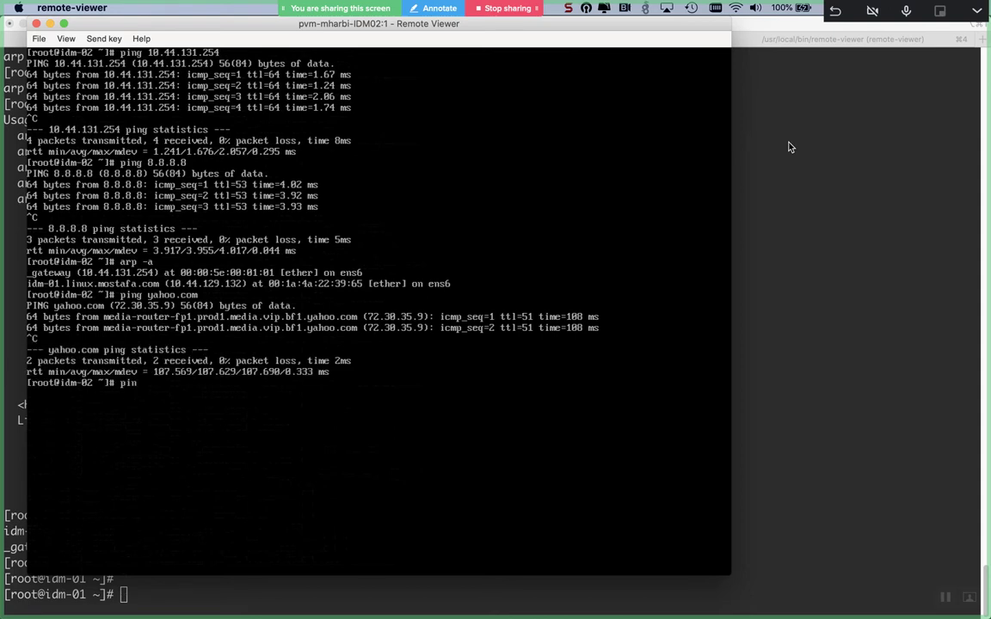
{"action": "type", "text": "g idm-01"}
{"action": "key", "text": "Return"}
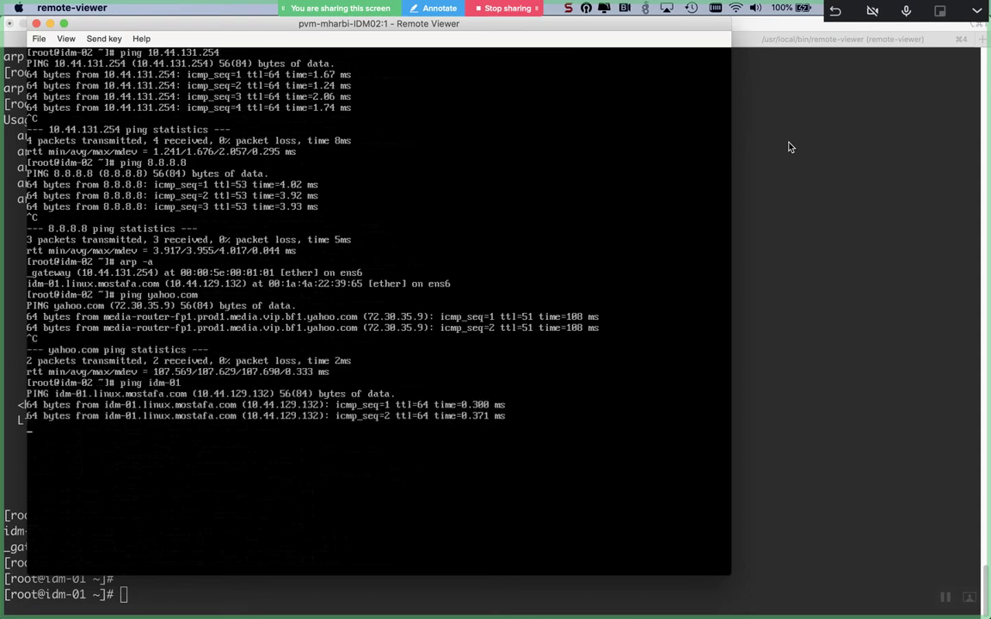
{"action": "key", "text": "ctrl+c"}
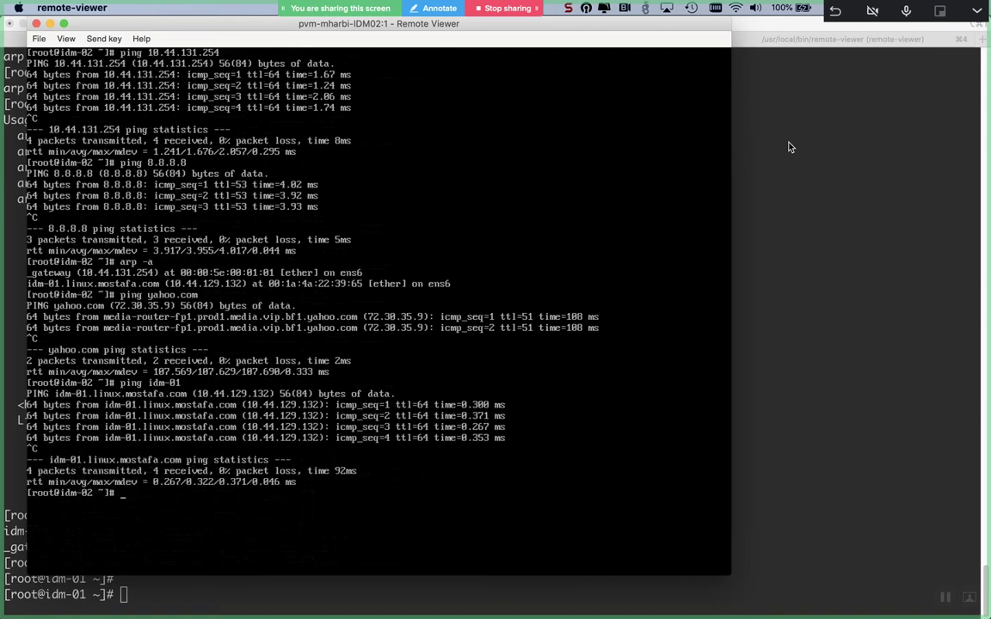
{"action": "key", "text": "Return"}
{"action": "key", "text": "Return"}
{"action": "key", "text": "Return"}
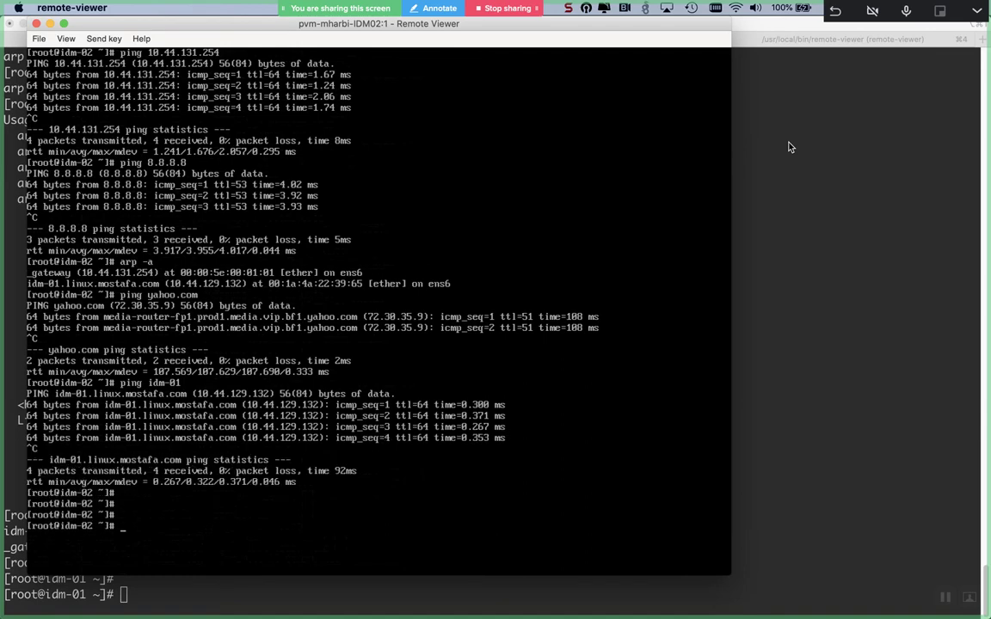
- Remove .ssh/known_hosts and ssh as root to 10.44.129.133, accepting the new host key
{"action": "left_click", "coordinate": [787, 143]}
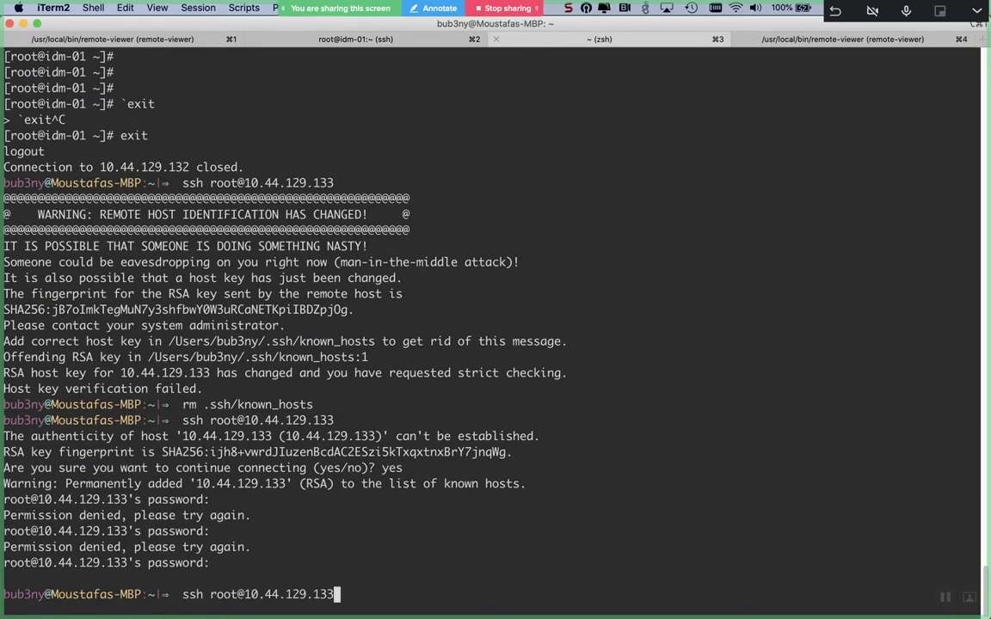
{"action": "key", "text": "Up"}
{"action": "key", "text": "Return"}
{"action": "key", "text": "Up"}
{"action": "key", "text": "Up"}
{"action": "key", "text": "Return"}
{"action": "type", "text": "yes"}
{"action": "key", "text": "Return"}
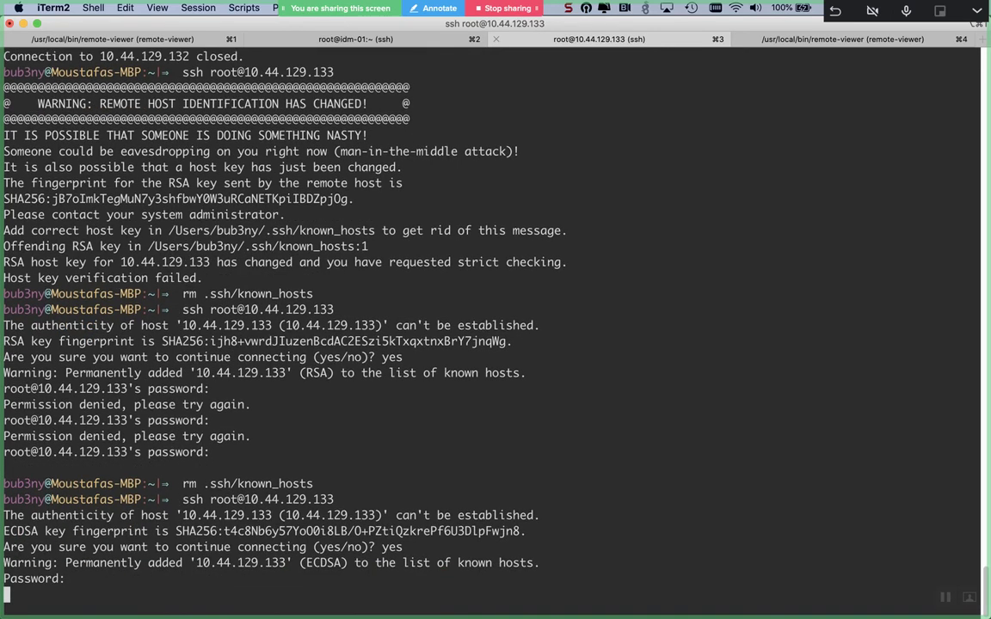
{"action": "key", "text": "Return"}
{"action": "key", "text": "Return"}
{"action": "key", "text": "Return"}
{"action": "key", "text": "Return"}
{"action": "key", "text": "Return"}
{"action": "key", "text": "Return"}
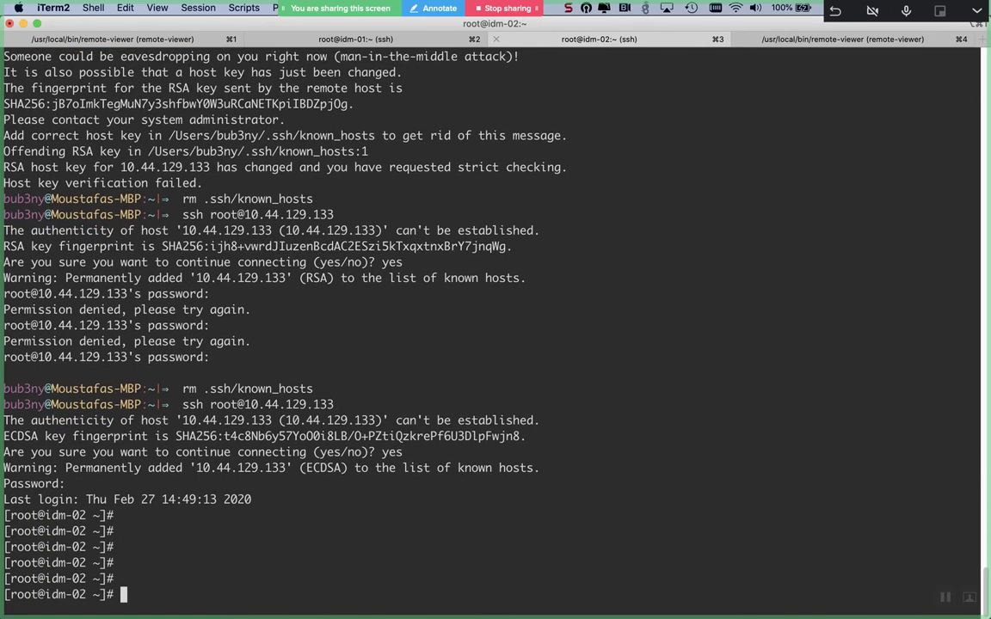
- Switch to Remote Viewer and close the idm-02 console window
{"action": "left_click", "coordinate": [331, 41]}
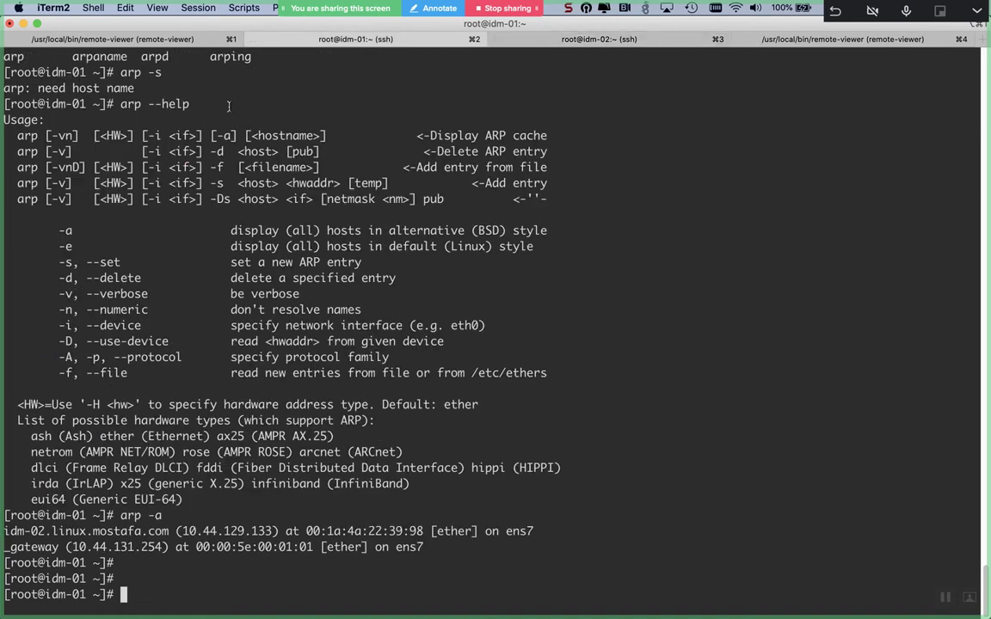
{"action": "key", "text": "super+Tab"}
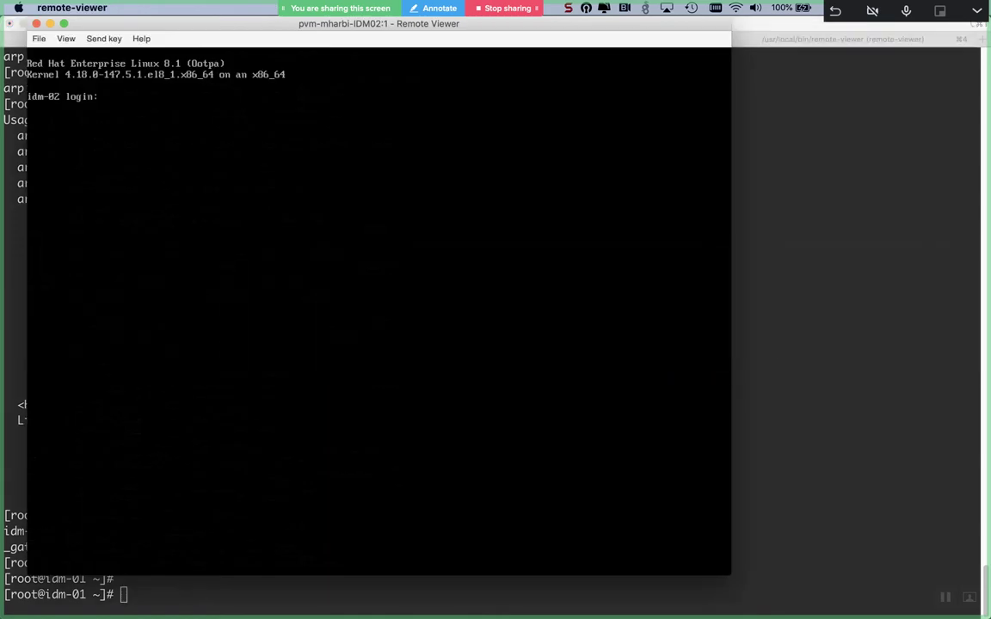
{"action": "left_click", "coordinate": [36, 24]}
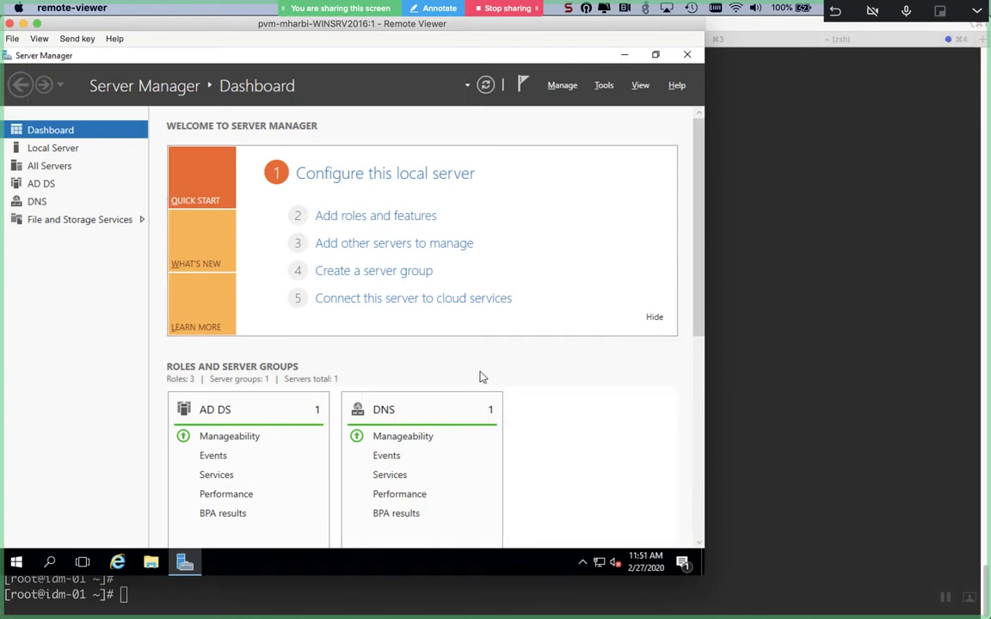
- Open DNS from Server Manager Tools, expand ADSRV, and choose New Conditional Forwarder
{"action": "left_click", "coordinate": [602, 86]}
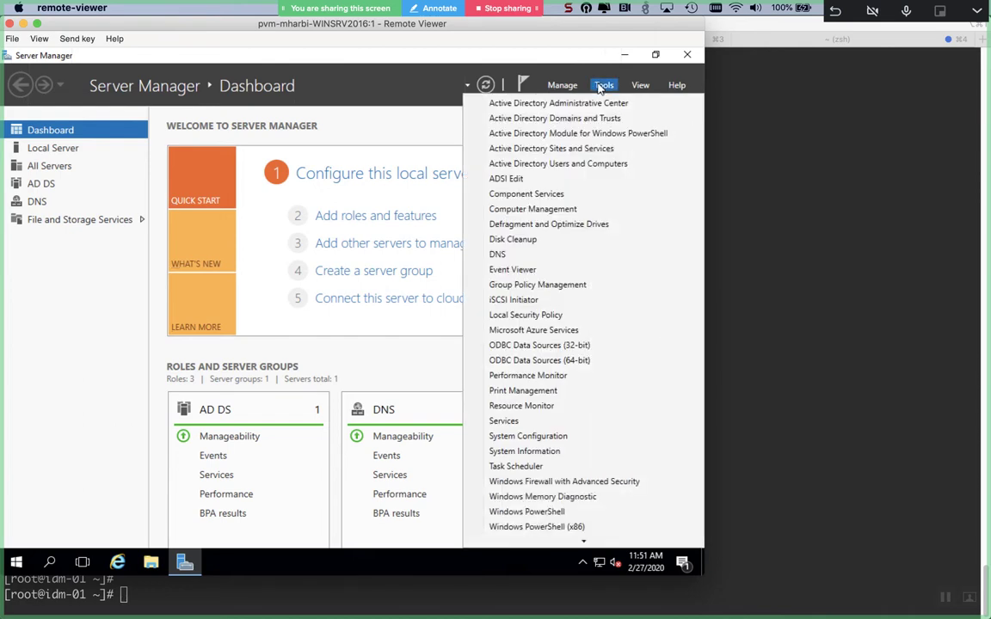
{"action": "left_click", "coordinate": [532, 254]}
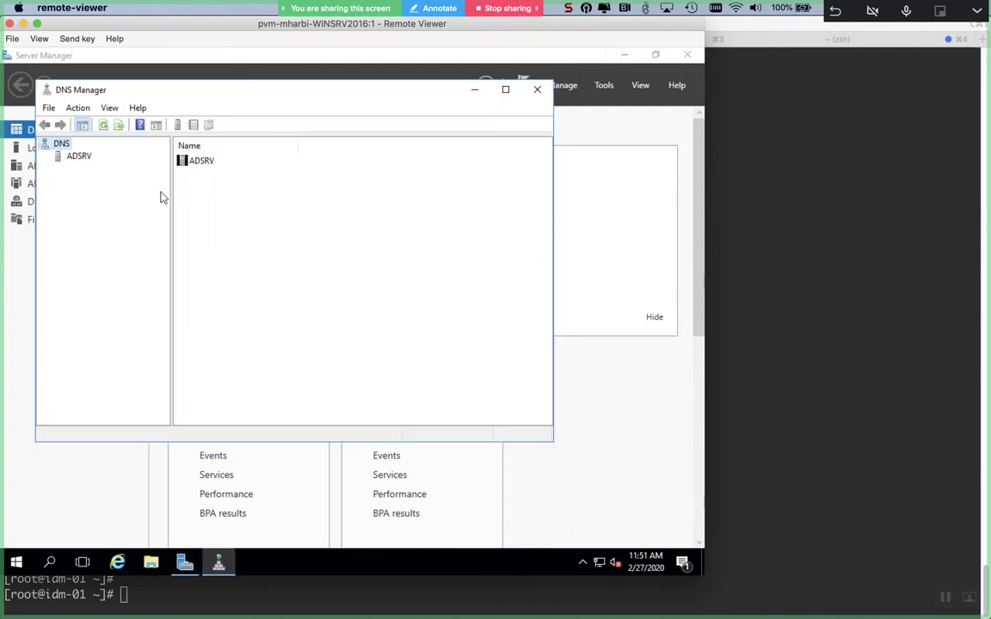
{"action": "left_click", "coordinate": [72, 157]}
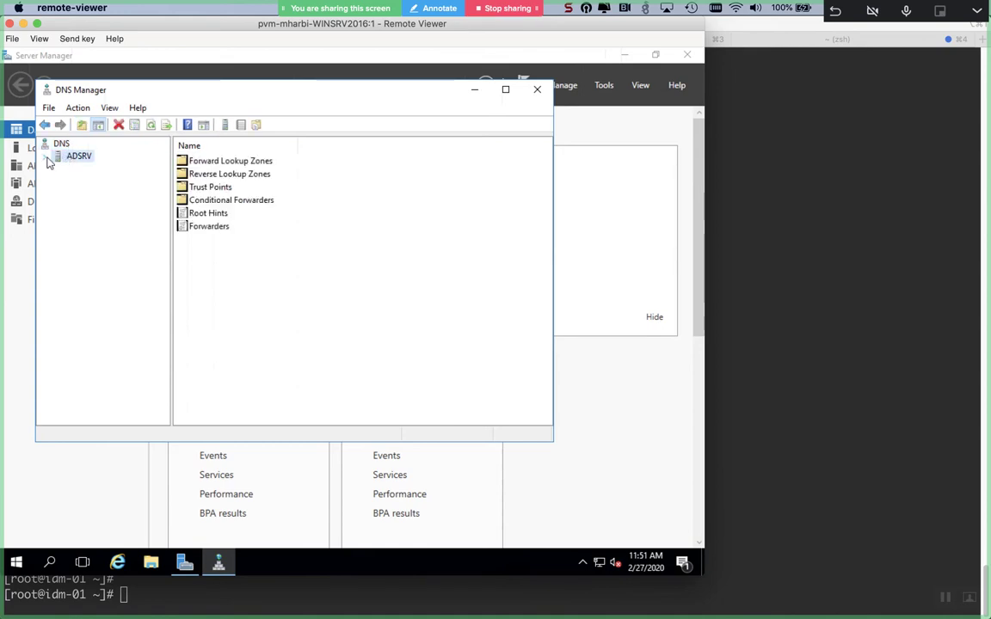
{"action": "left_click", "coordinate": [46, 157]}
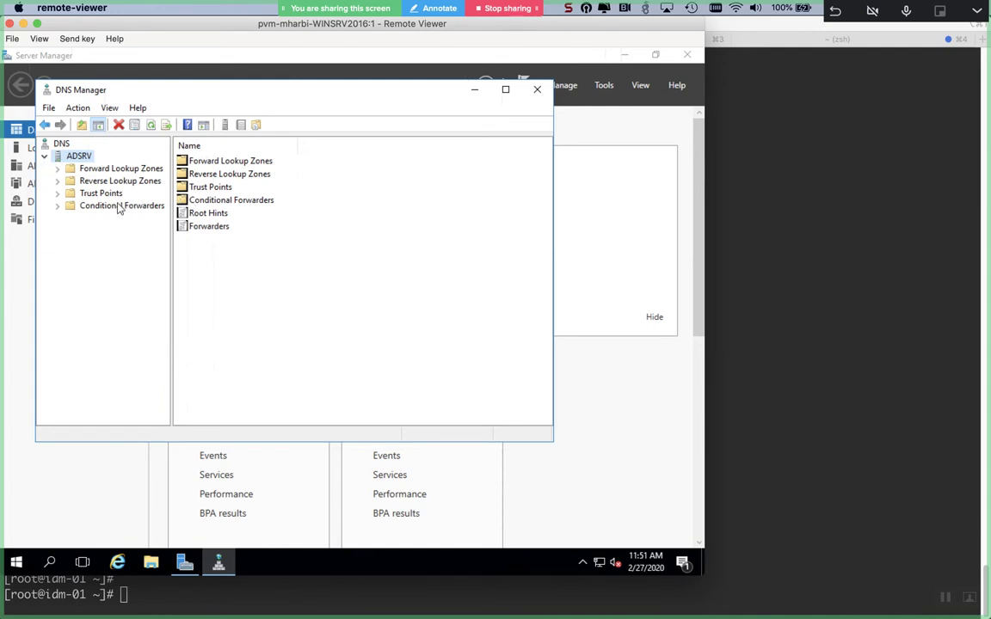
{"action": "left_click", "coordinate": [86, 208]}
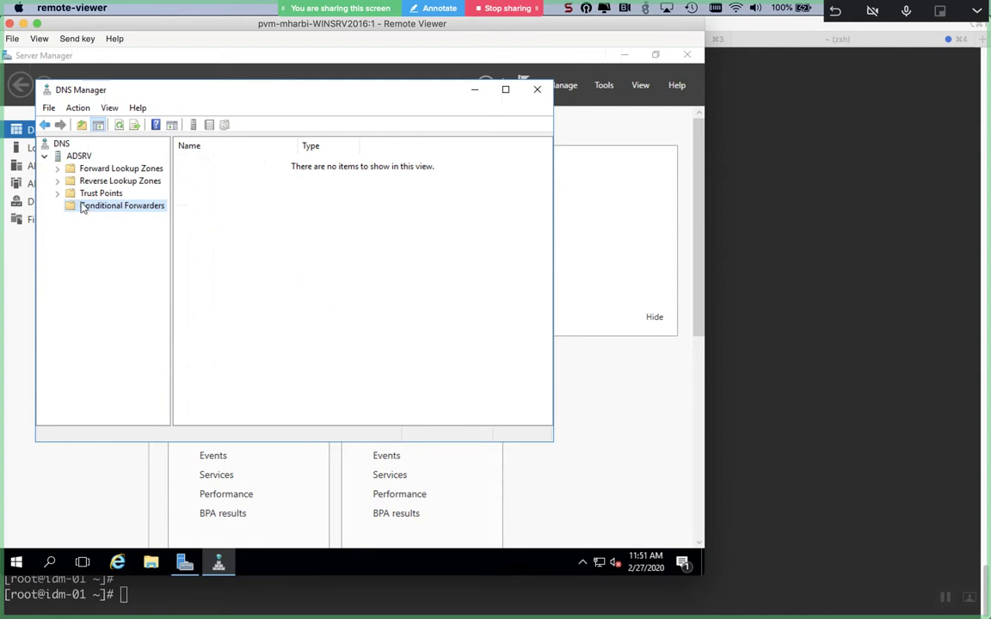
{"action": "right_click", "coordinate": [84, 209]}
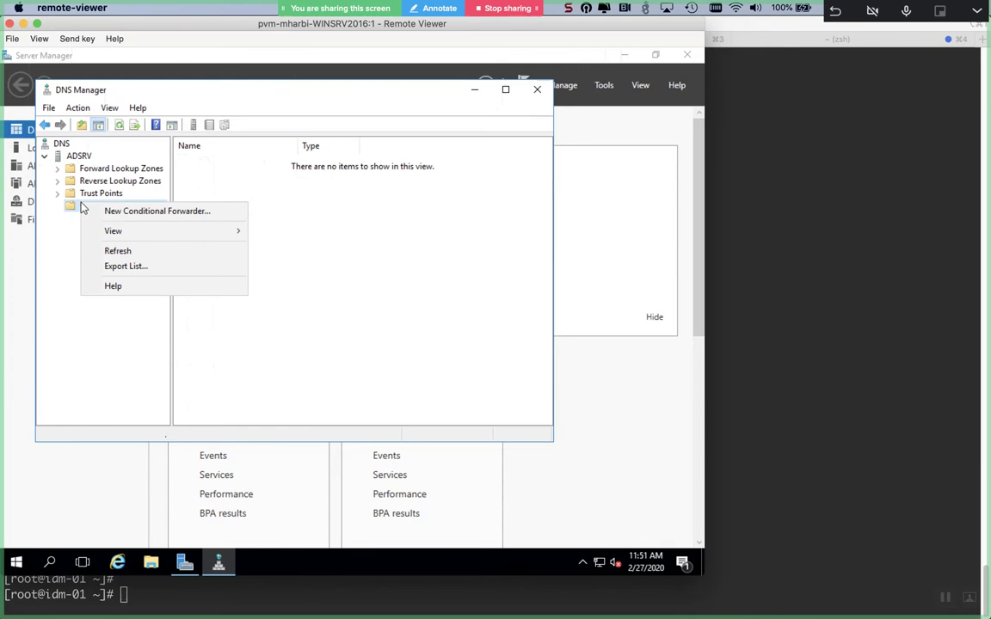
{"action": "left_click", "coordinate": [107, 212]}
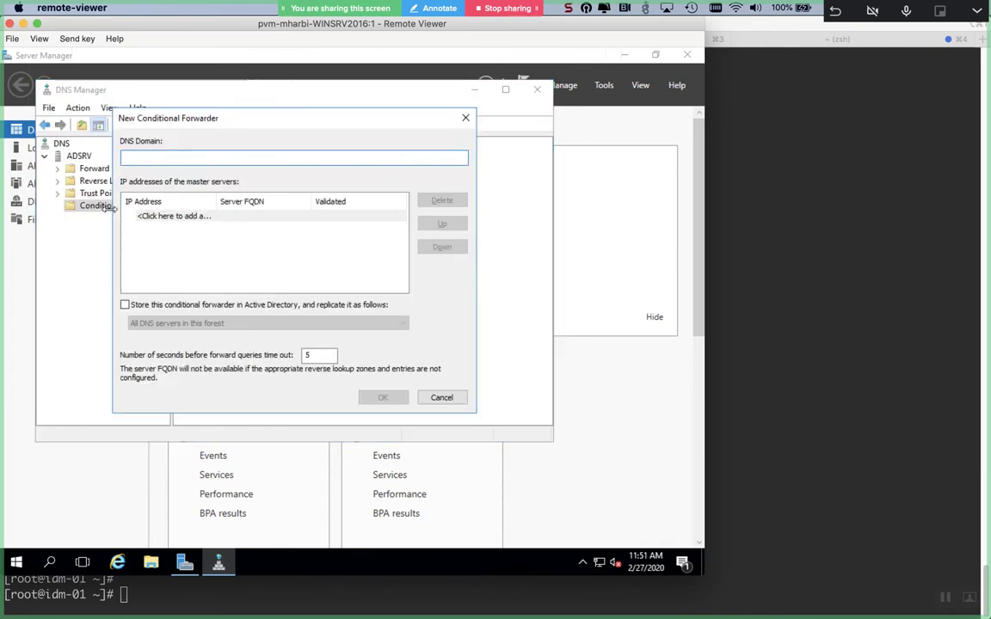
- Enter domain linux.mostafa.com with master server 10.44.129.132, then cancel after validation fails
{"action": "type", "text": "linux.mostafa.com"}
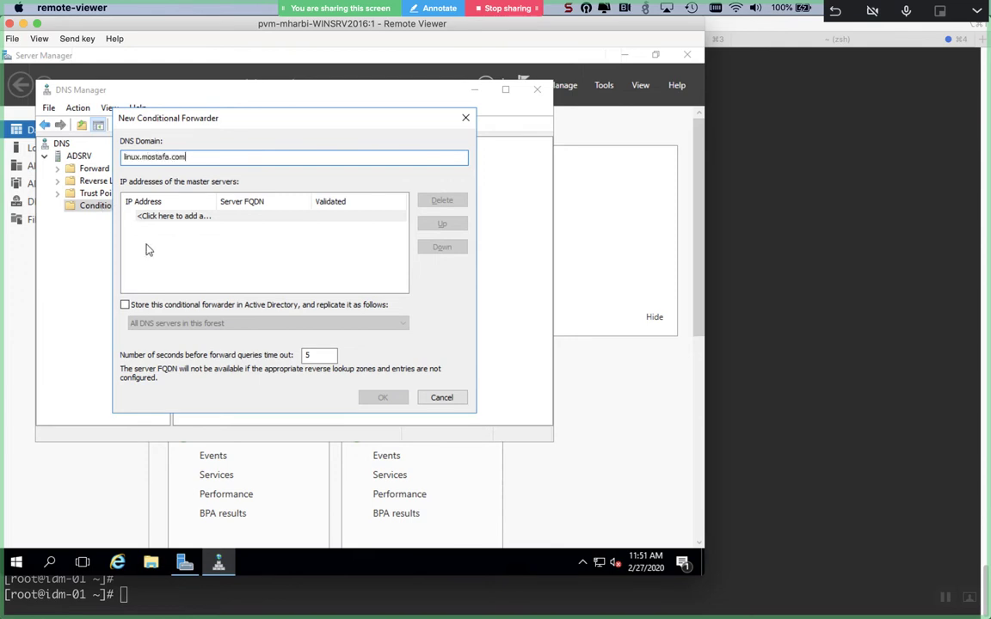
{"action": "left_click", "coordinate": [201, 216]}
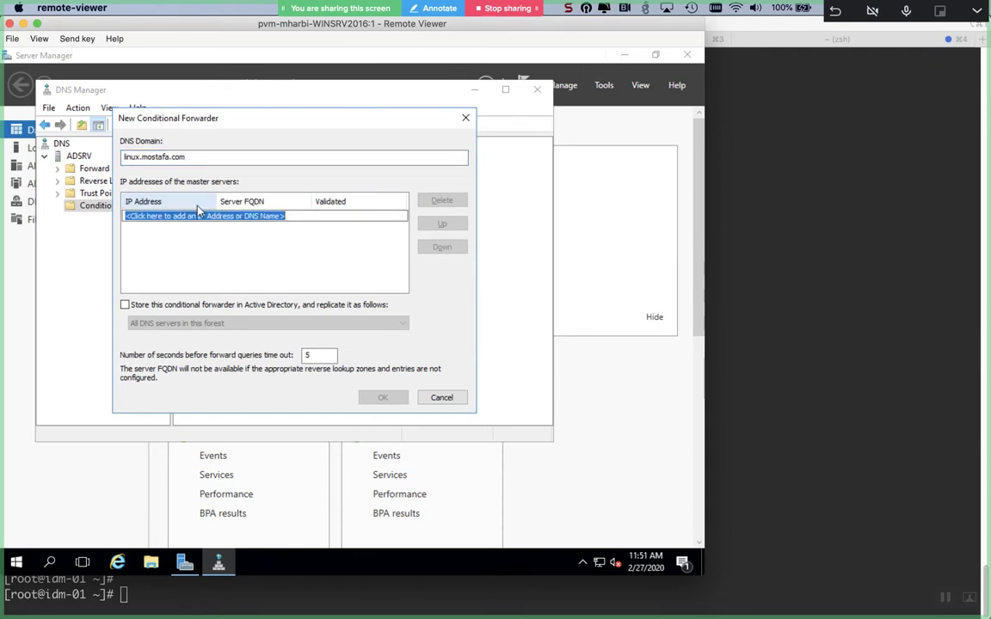
{"action": "type", "text": "10."}
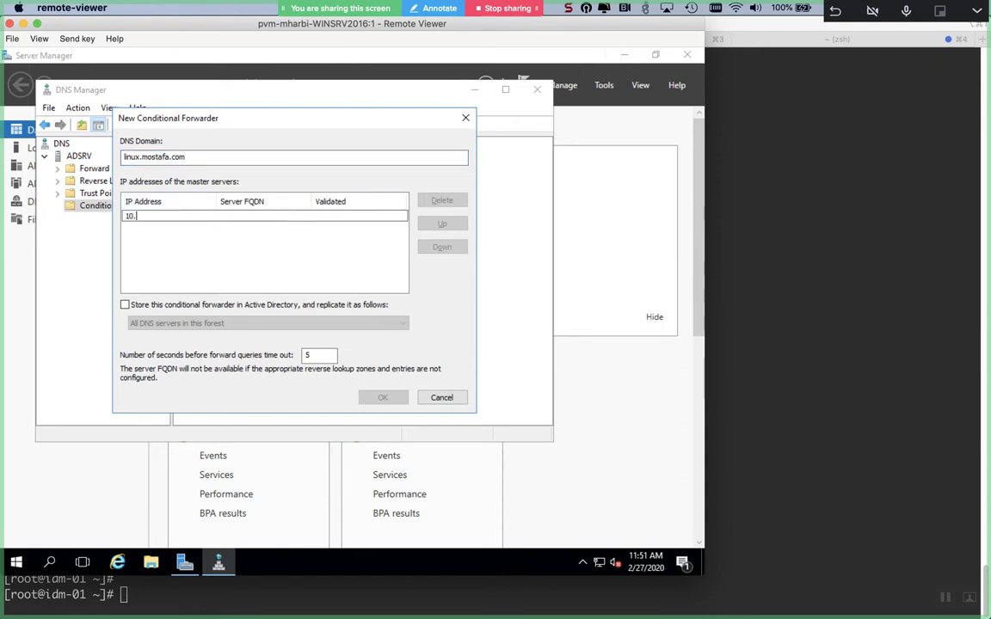
{"action": "type", "text": "44.129.132"}
{"action": "key", "text": "Return"}
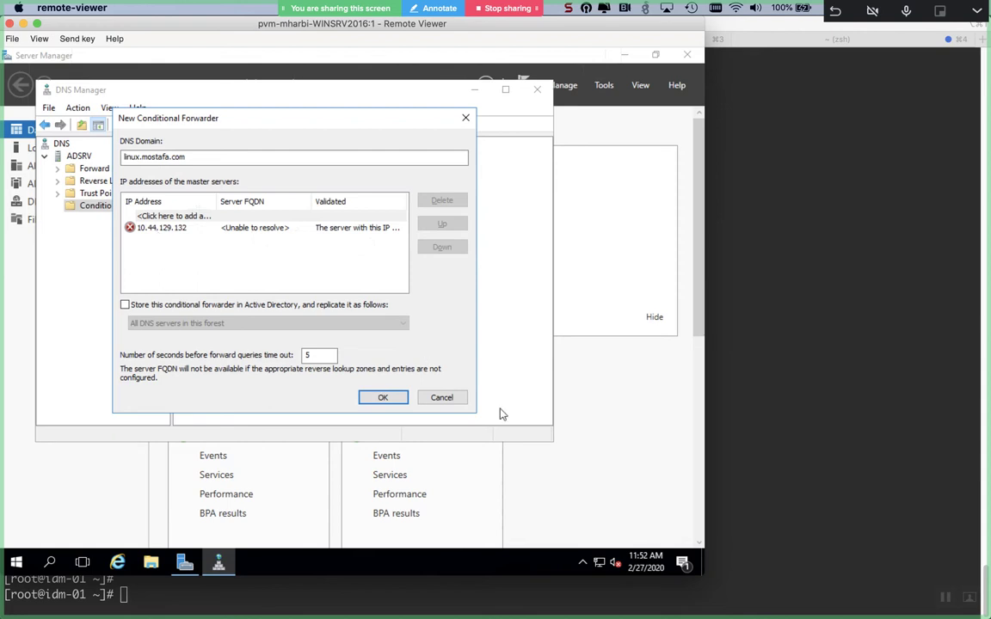
{"action": "left_click", "coordinate": [441, 398]}
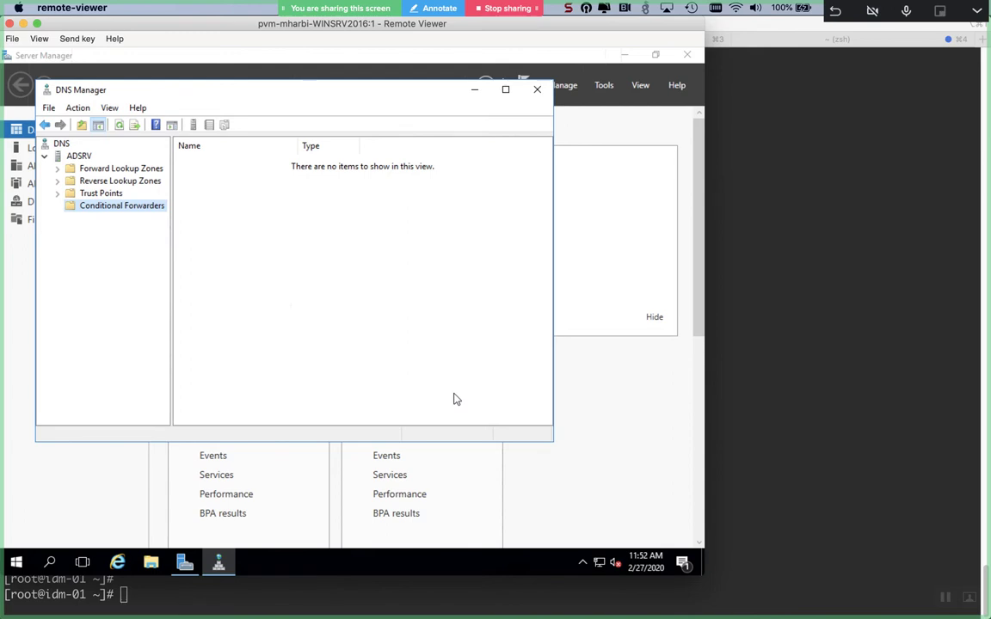
- Close DNS Manager and Server Manager, then launch Command Prompt by searching cmd from Start
{"action": "left_click", "coordinate": [537, 90]}
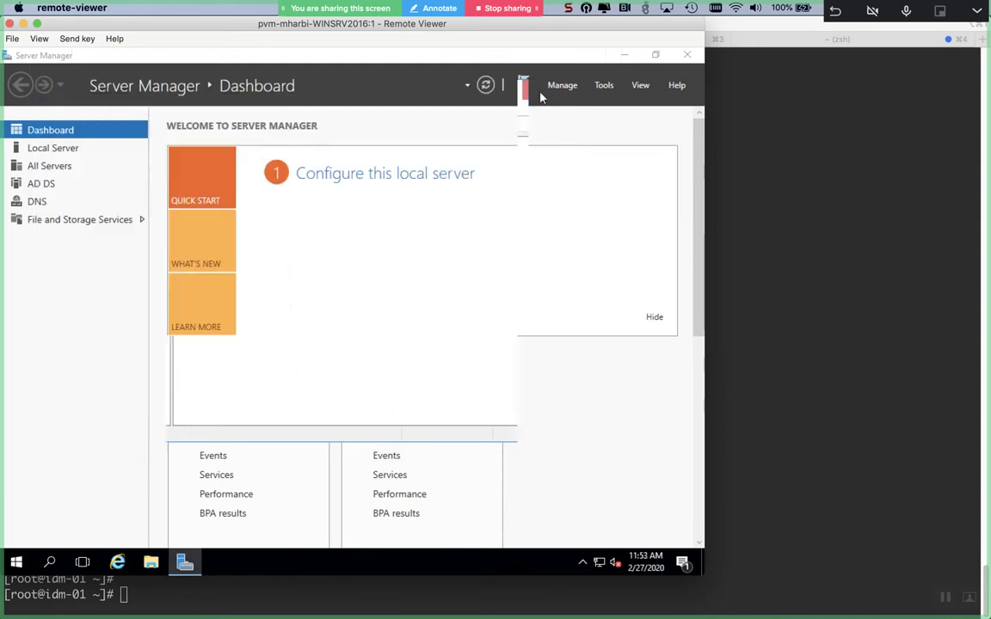
{"action": "left_click", "coordinate": [686, 55]}
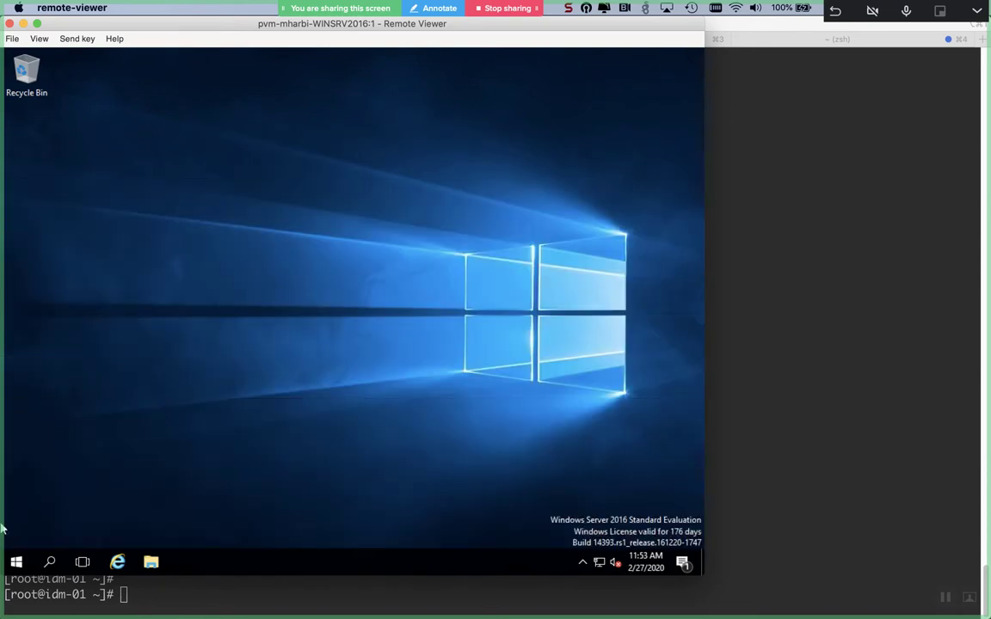
{"action": "left_click", "coordinate": [8, 563]}
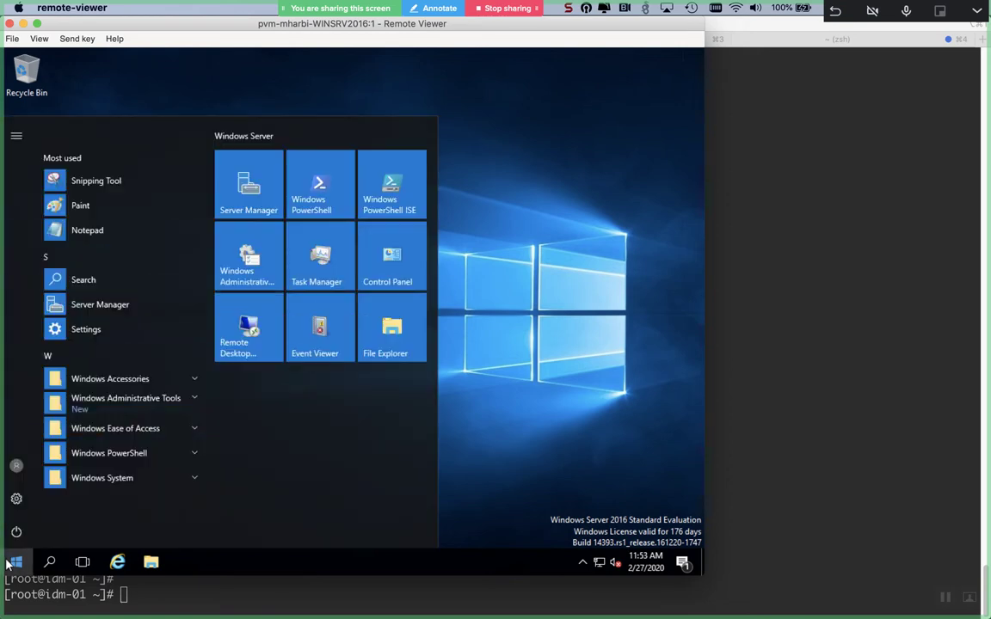
{"action": "left_click", "coordinate": [7, 563]}
{"action": "type", "text": "cmd"}
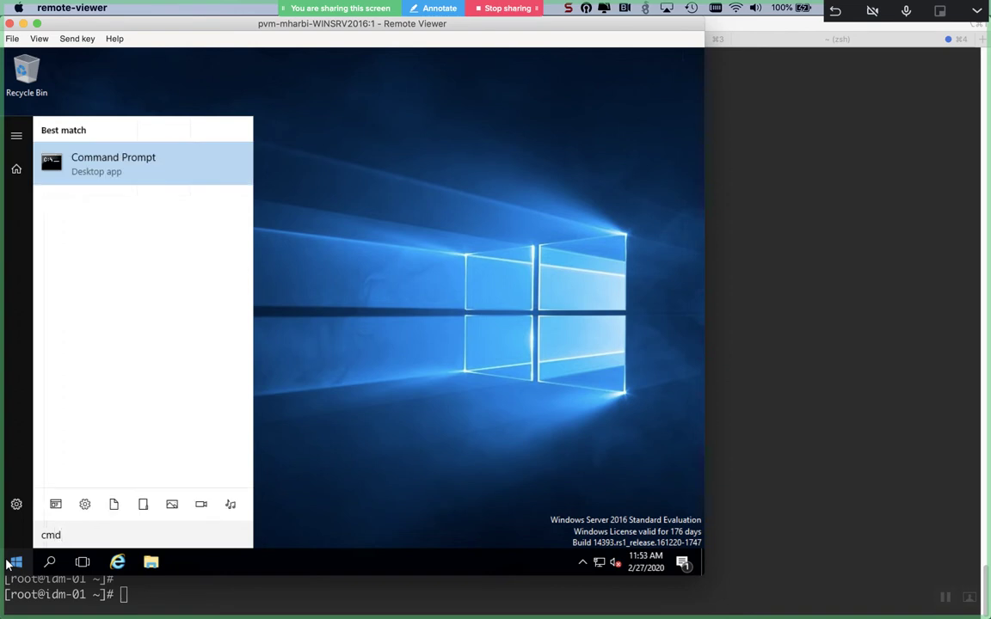
{"action": "key", "text": "Return"}
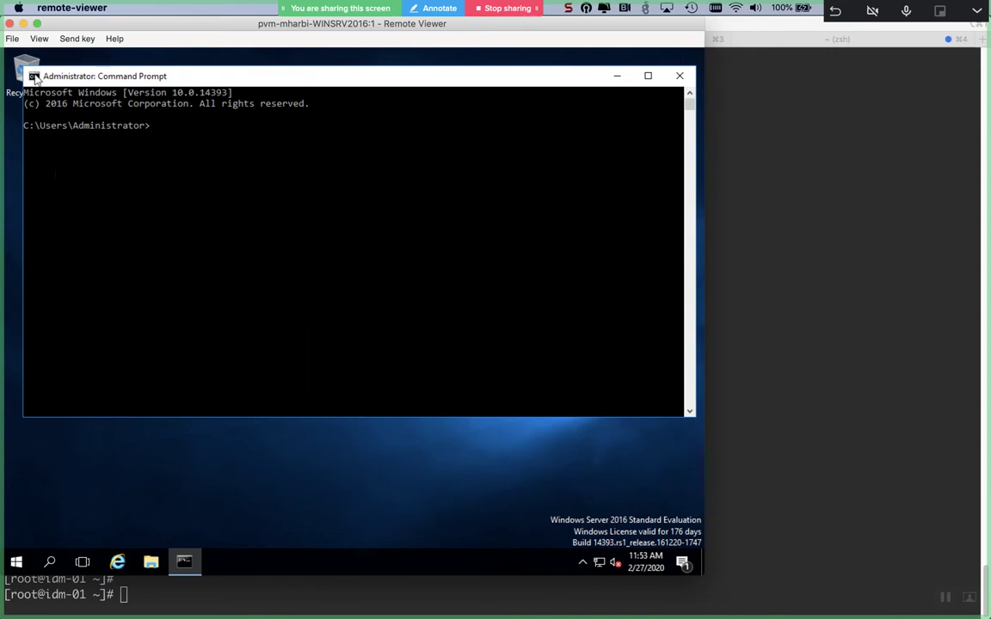
- In Command Prompt Properties, pick Consolas size 24 on the Font tab and confirm
{"action": "left_click", "coordinate": [35, 77]}
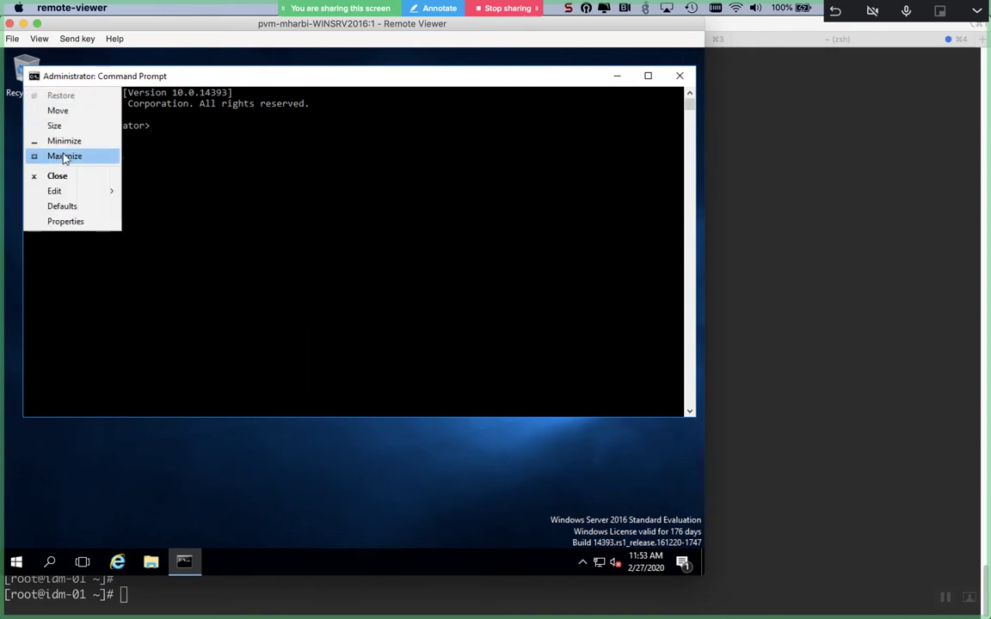
{"action": "mouse_move", "coordinate": [62, 189]}
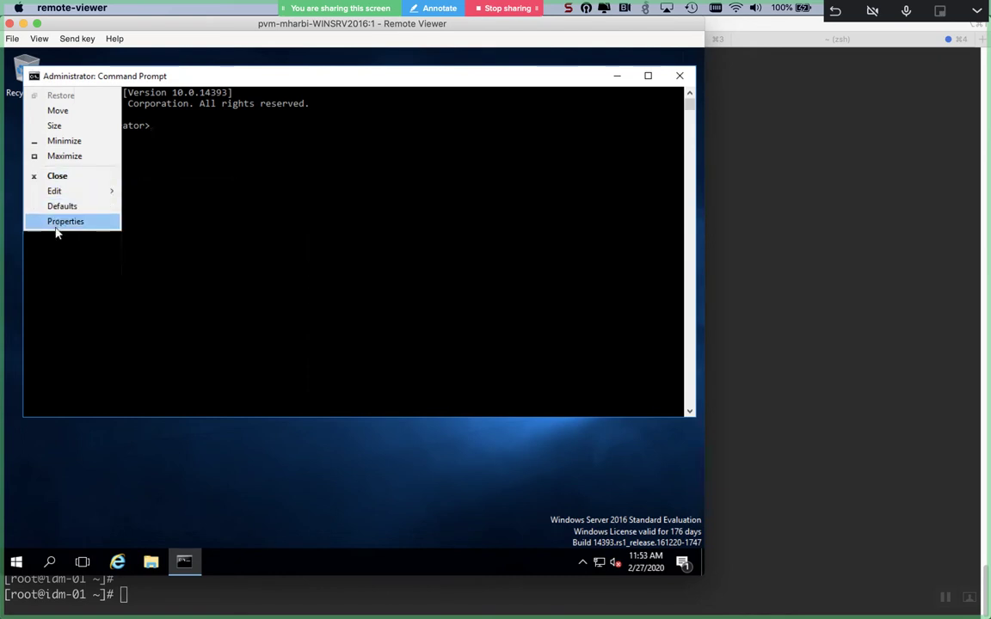
{"action": "left_click", "coordinate": [55, 225]}
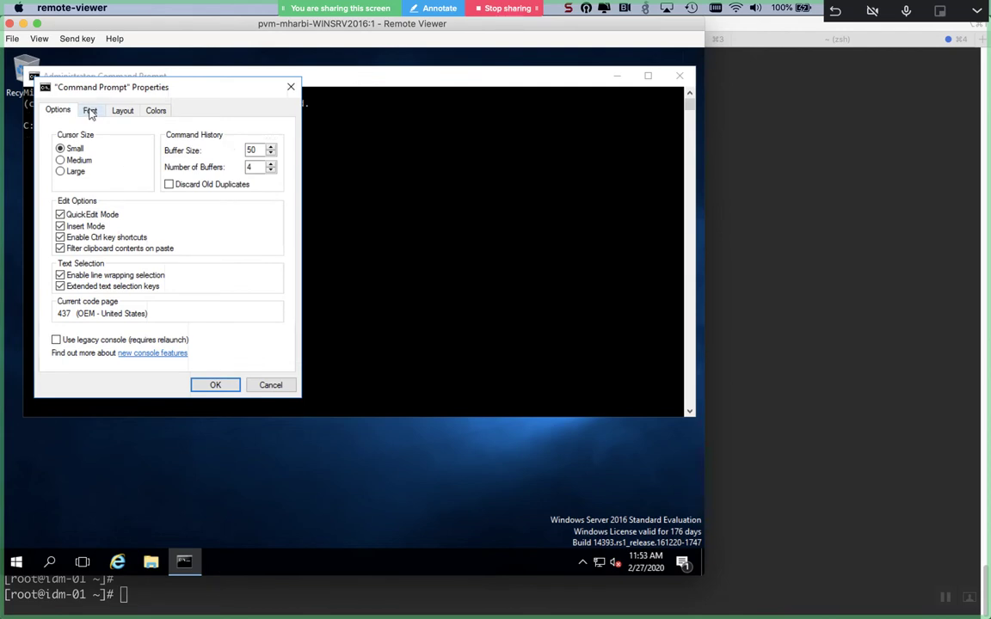
{"action": "left_click", "coordinate": [90, 111]}
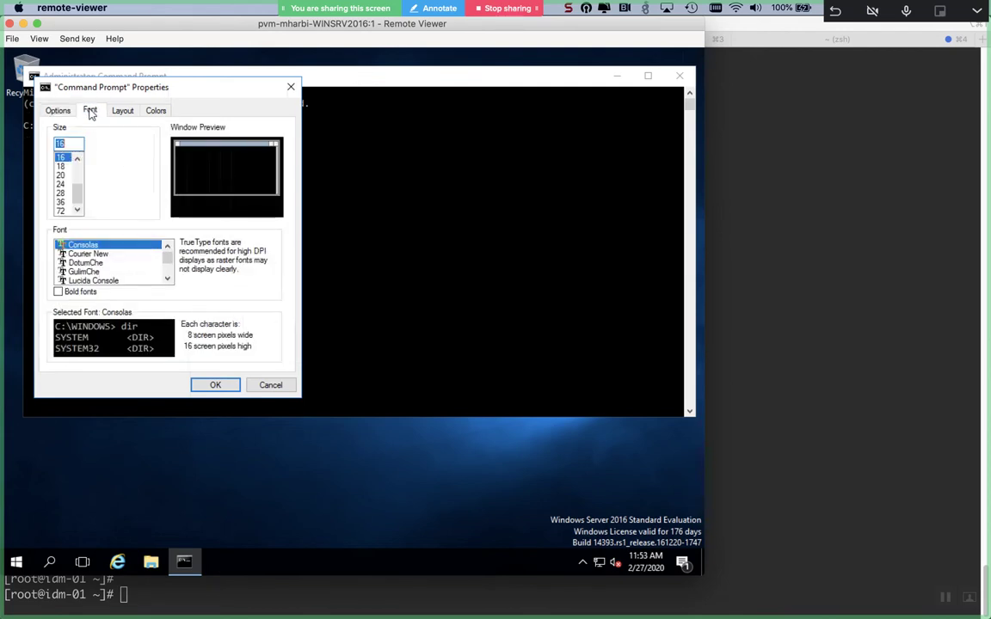
{"action": "left_click", "coordinate": [61, 185]}
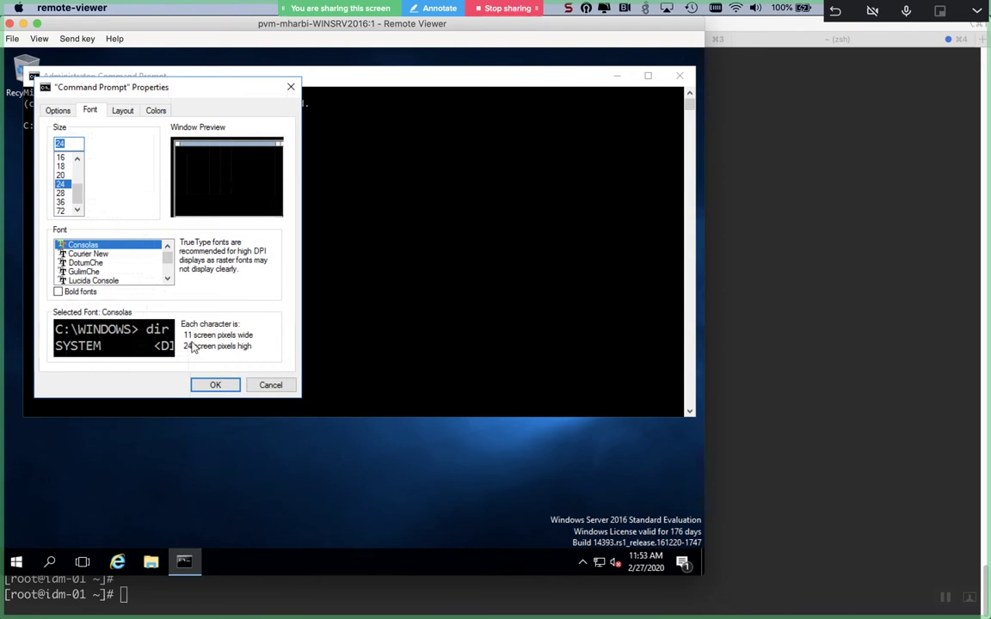
{"action": "left_click", "coordinate": [212, 385]}
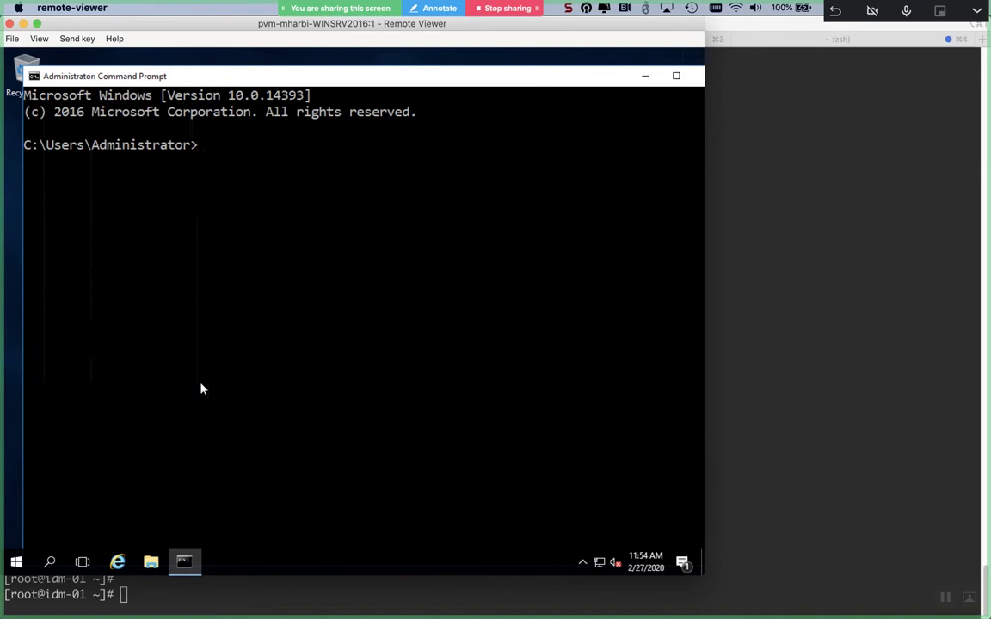
- Begin the 'dnscmd 127.0.0.1 /RECORDADD' command with a placeholder zone name
{"action": "type", "text": "dnscmd 127"}
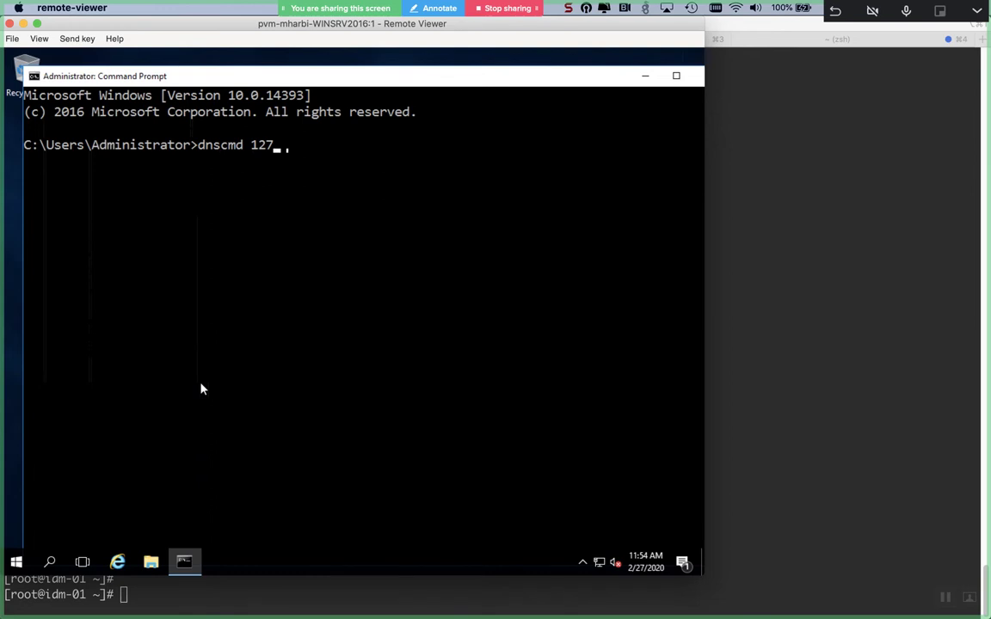
{"action": "type", "text": ".0.0.1 /REC"}
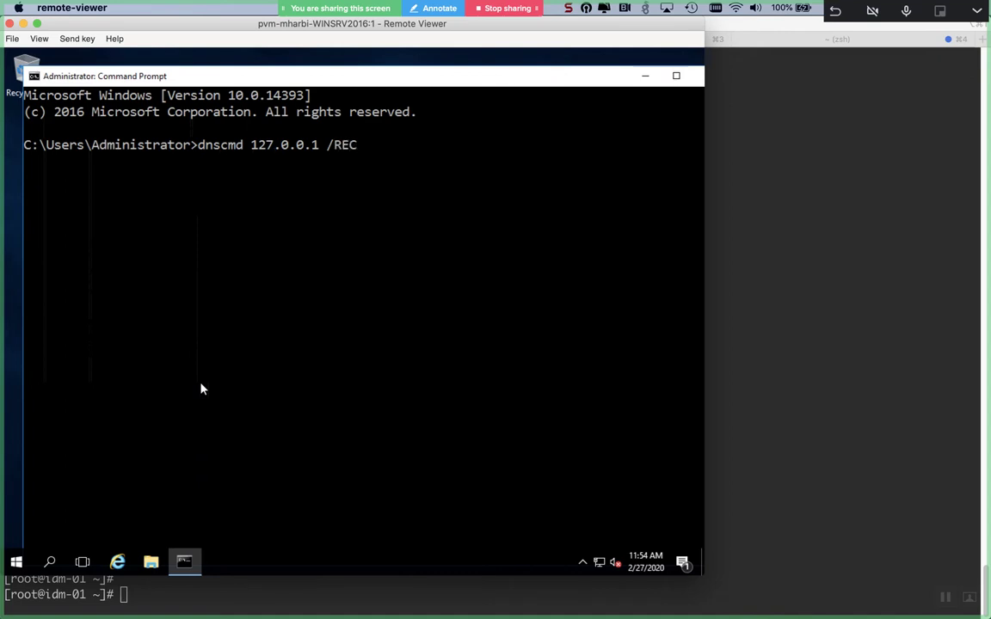
{"action": "type", "text": "ORDA"}
{"action": "key", "text": "BackSpace"}
{"action": "key", "text": "BackSpace"}
{"action": "key", "text": "BackSpace"}
{"action": "key", "text": "BackSpace"}
{"action": "key", "text": "BackSpace"}
{"action": "key", "text": "BackSpace"}
{"action": "type", "text": "ECORDADD"}
{"action": "type", "text": "E"}
{"action": "key", "text": "BackSpace"}
{"action": "type", "text": "e"}
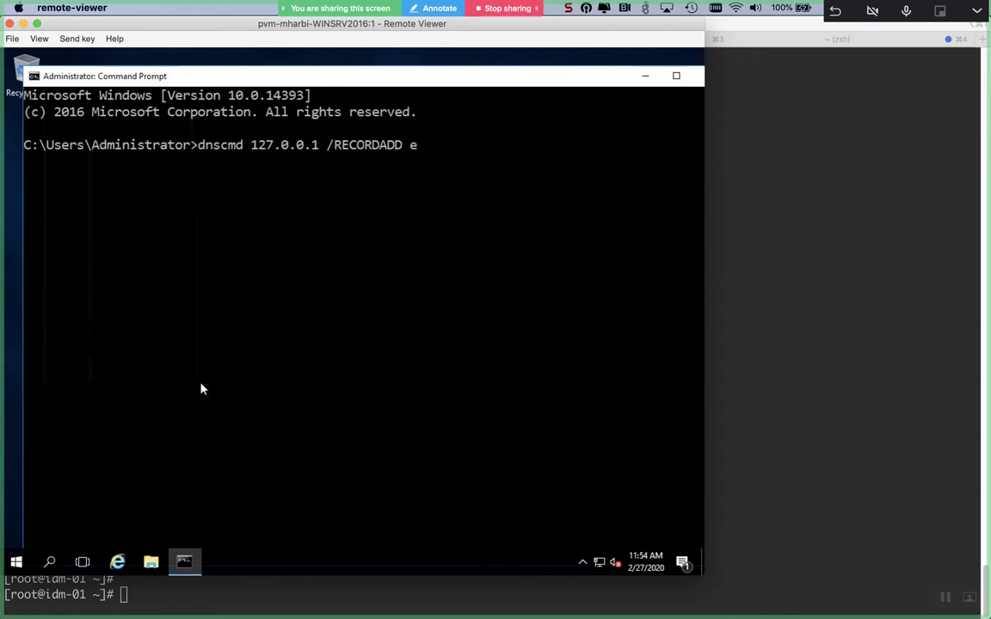
{"action": "type", "text": "xample."}
- Look up the Identity Management page in Chrome, then return to the Windows Command Prompt
{"action": "key", "text": "super+Tab"}
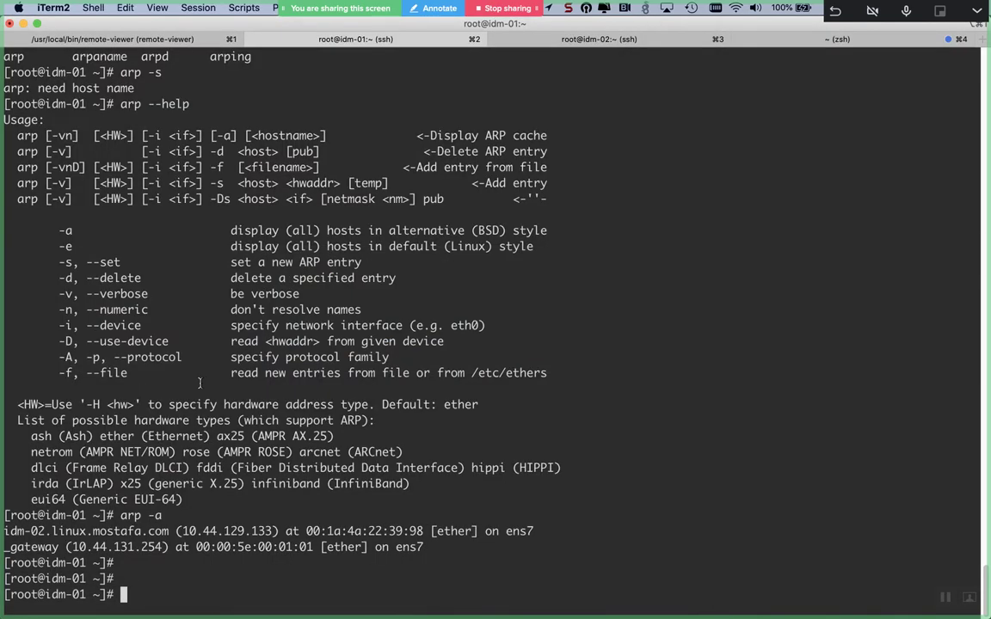
{"action": "key", "text": "super+Tab"}
{"action": "key", "text": "super+Tab"}
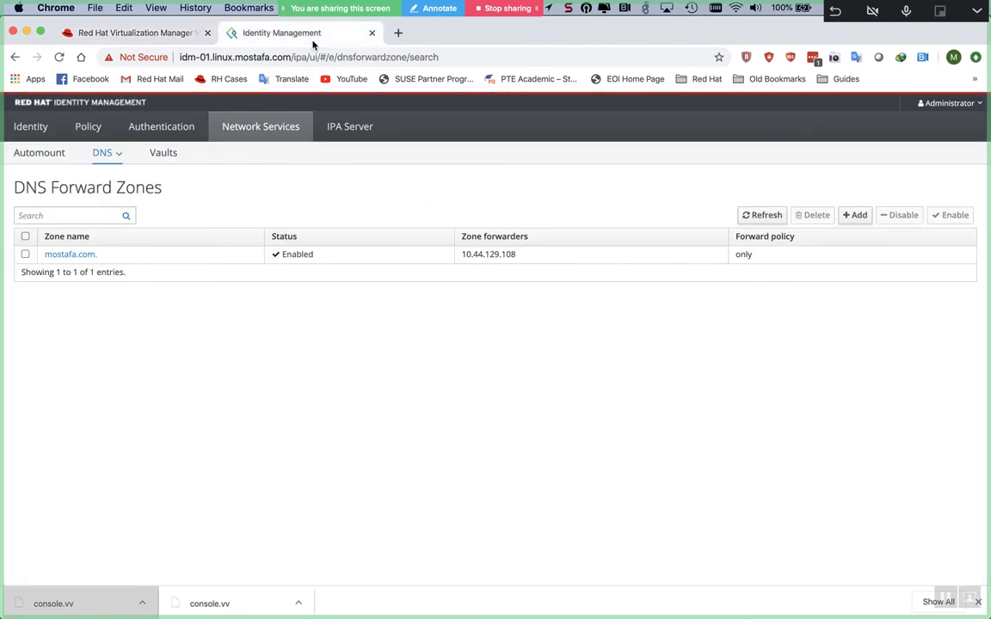
{"action": "left_click", "coordinate": [305, 34]}
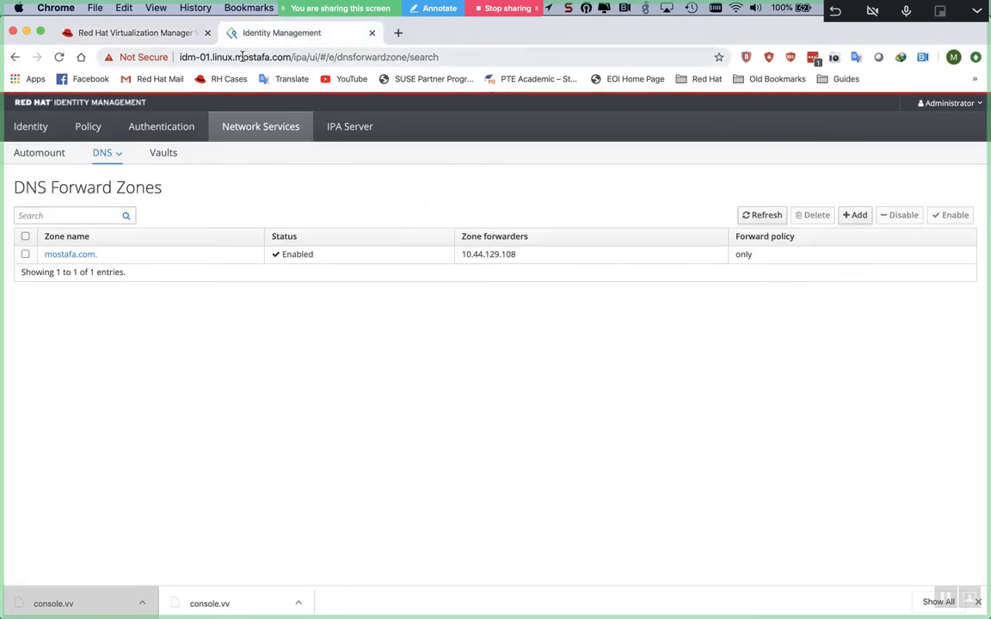
{"action": "double_click", "coordinate": [242, 57]}
{"action": "key", "text": "super+Tab"}
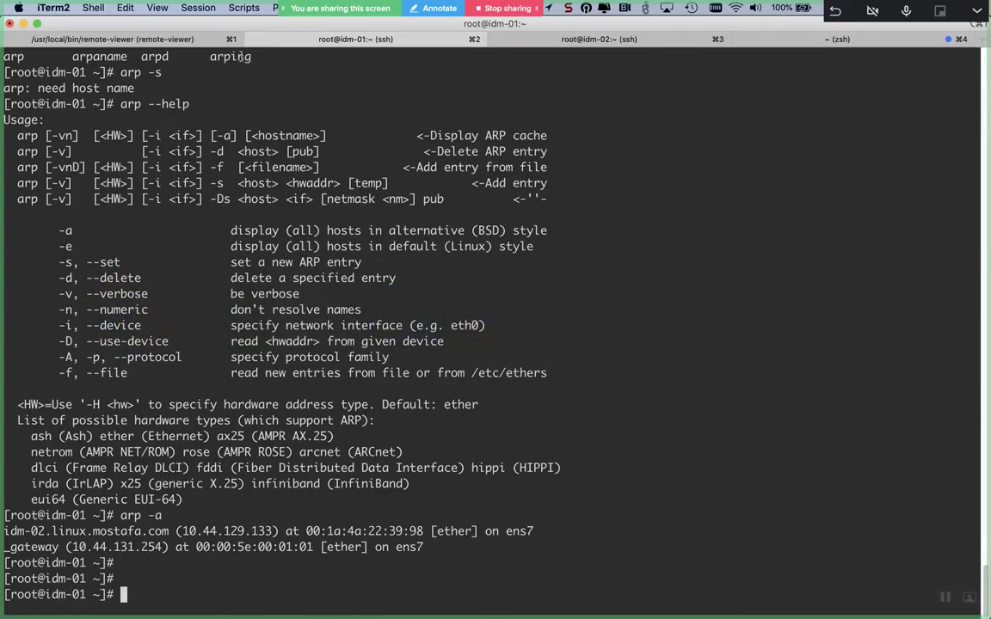
{"action": "key", "text": "super+Tab"}
{"action": "key", "text": "super+Tab"}
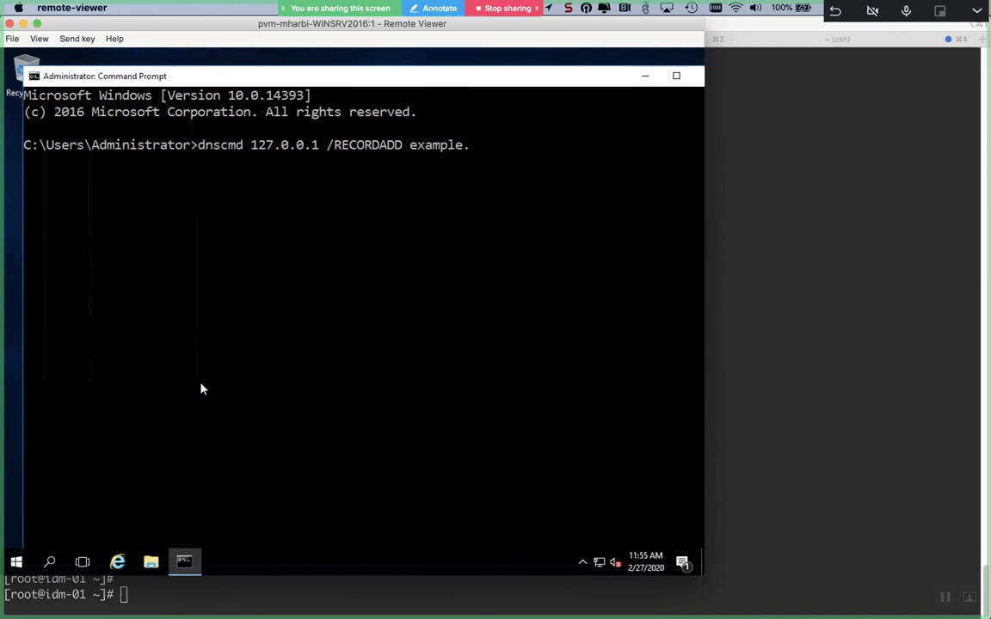
- Replace the placeholder with mostafa.com, add /forwarder, and run the record-add command
{"action": "key", "text": "BackSpace"}
{"action": "key", "text": "BackSpace"}
{"action": "key", "text": "BackSpace"}
{"action": "key", "text": "BackSpace"}
{"action": "key", "text": "BackSpace"}
{"action": "key", "text": "BackSpace"}
{"action": "key", "text": "BackSpace"}
{"action": "key", "text": "BackSpace"}
{"action": "type", "text": "mostafa.com"}
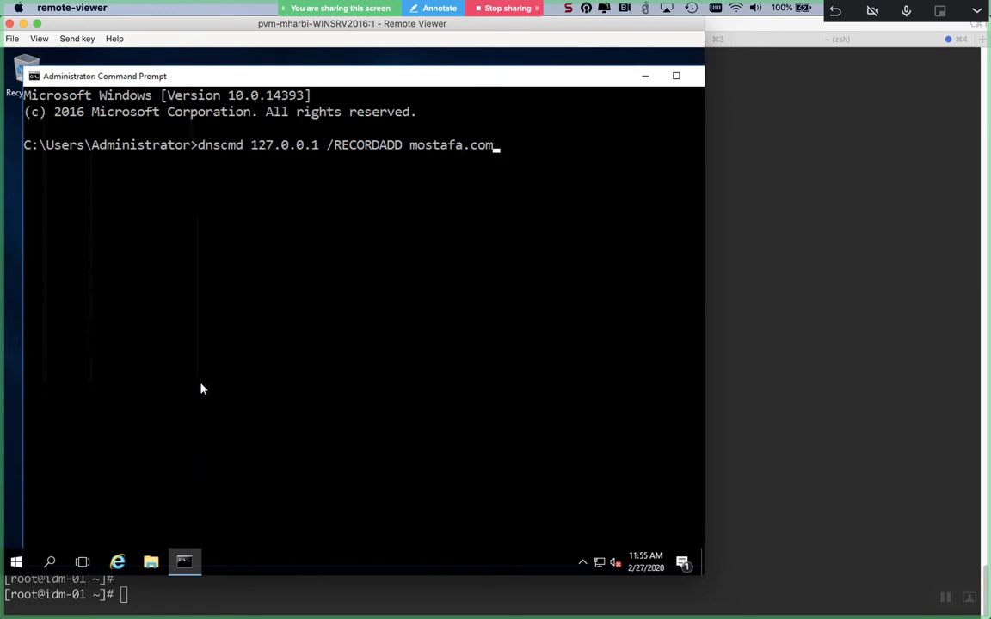
{"action": "type", "text": "forwarder"}
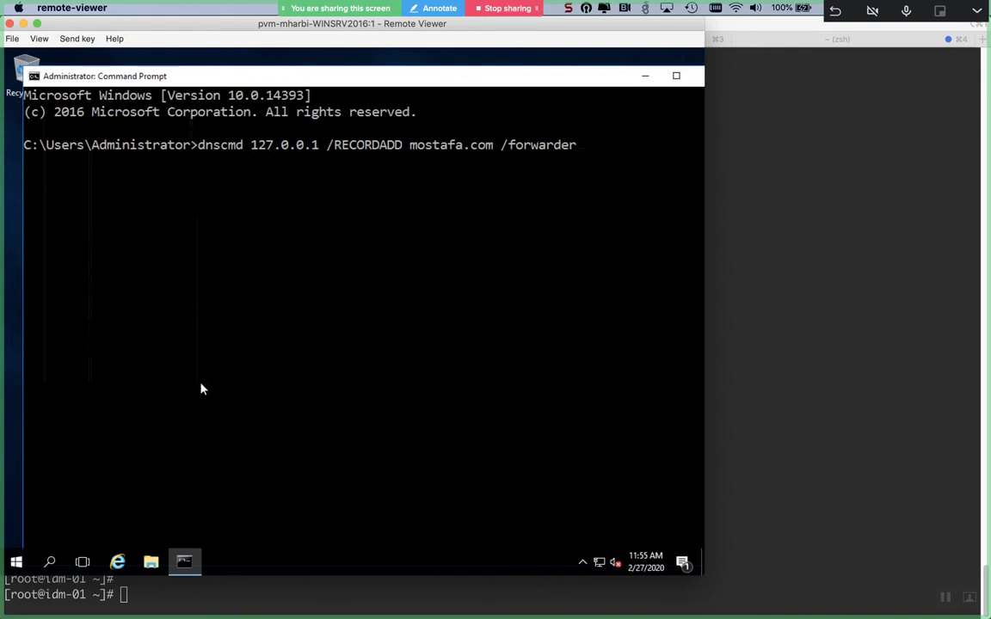
{"action": "type", "text": " 1"}
{"action": "key", "text": "BackSpace"}
{"action": "key", "text": "Return"}
- Run 'dnscmd -h' to display dnscmd's general usage help
{"action": "type", "text": "s"}
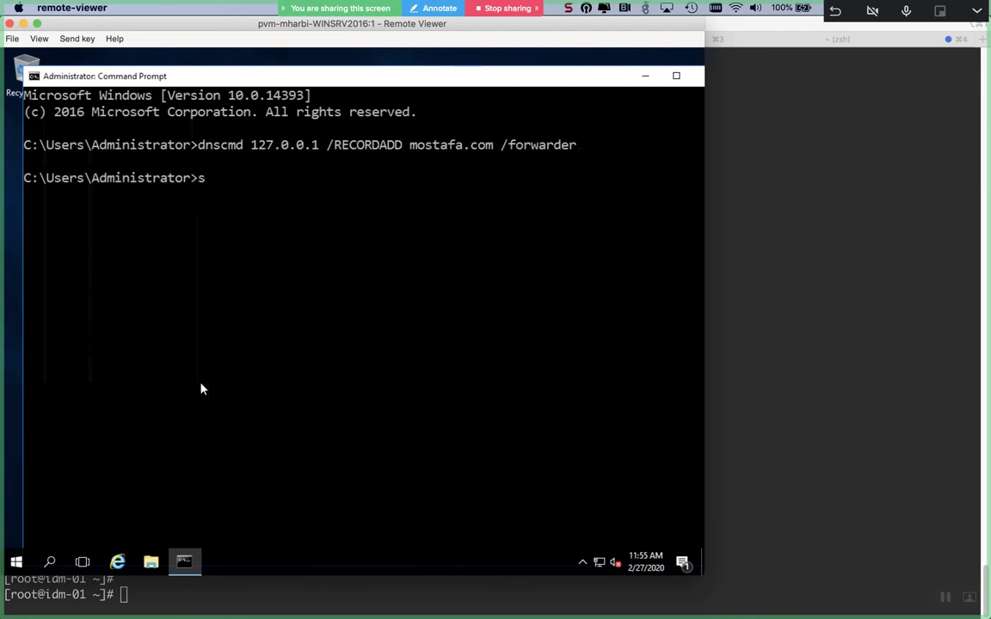
{"action": "type", "text": "ncs"}
{"action": "key", "text": "BackSpace"}
{"action": "key", "text": "BackSpace"}
{"action": "key", "text": "BackSpace"}
{"action": "key", "text": "BackSpace"}
{"action": "type", "text": "dnscmd -h"}
{"action": "key", "text": "Return"}
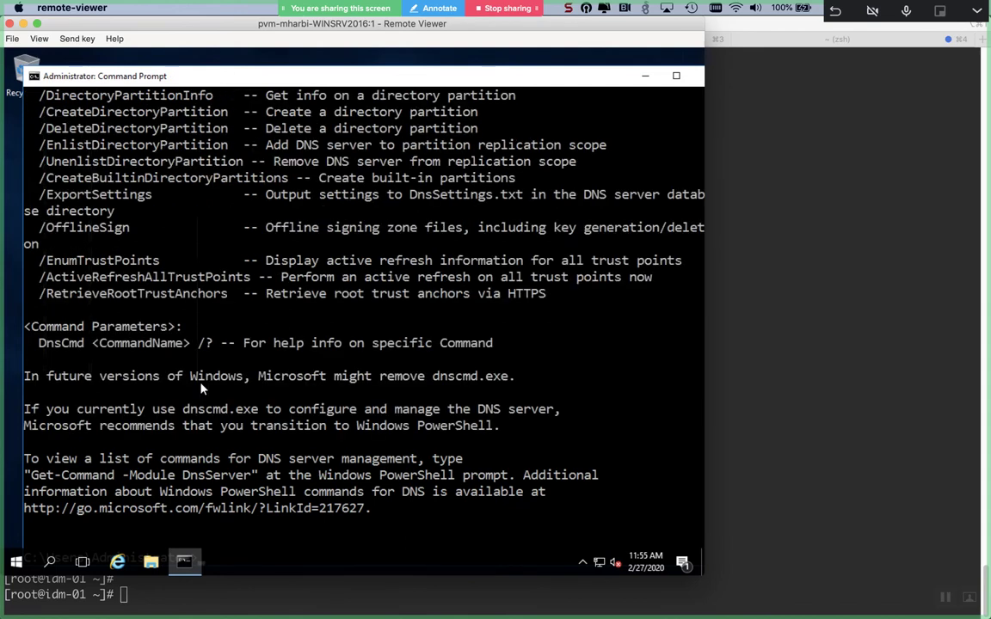
- Scroll through the dnscmd -h command listing, then clear the console with cls
{"action": "scroll", "coordinate": [200, 387], "scroll_direction": "up", "scroll_amount": 7}
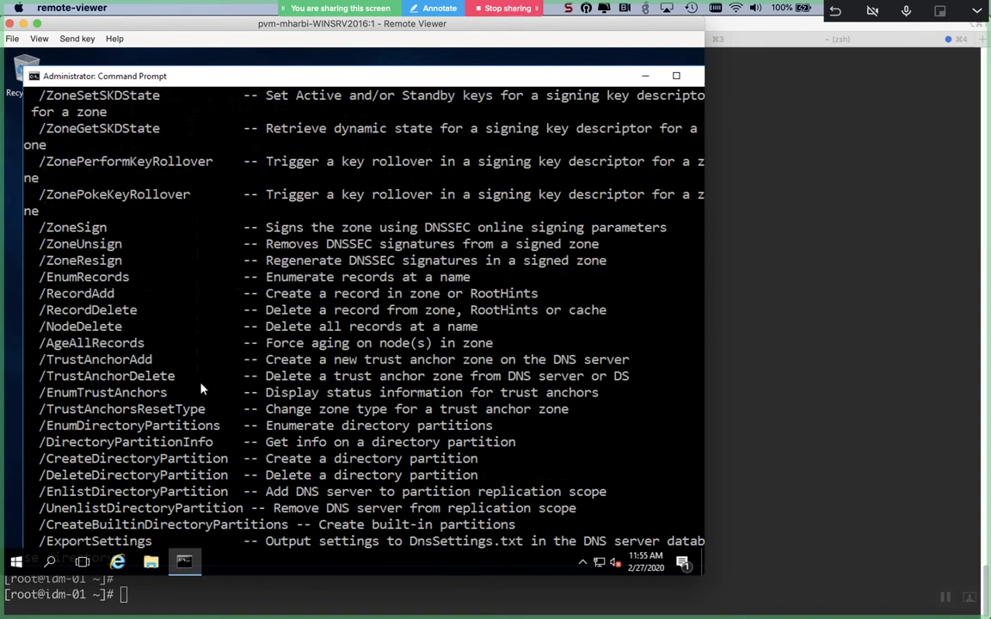
{"action": "scroll", "coordinate": [201, 388], "scroll_direction": "up", "scroll_amount": 1}
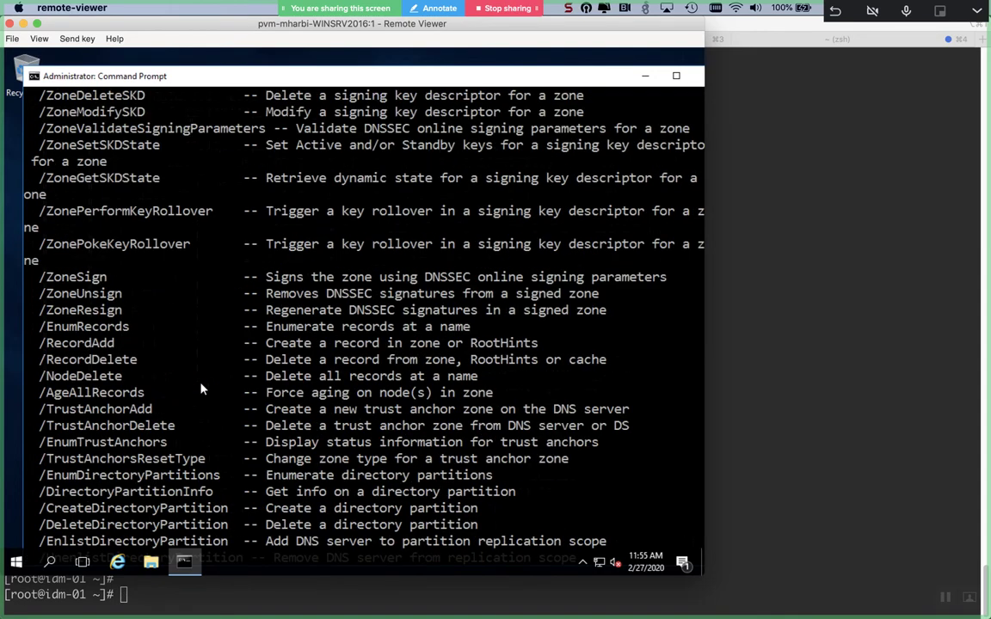
{"action": "scroll", "coordinate": [200, 389], "scroll_direction": "up", "scroll_amount": 1}
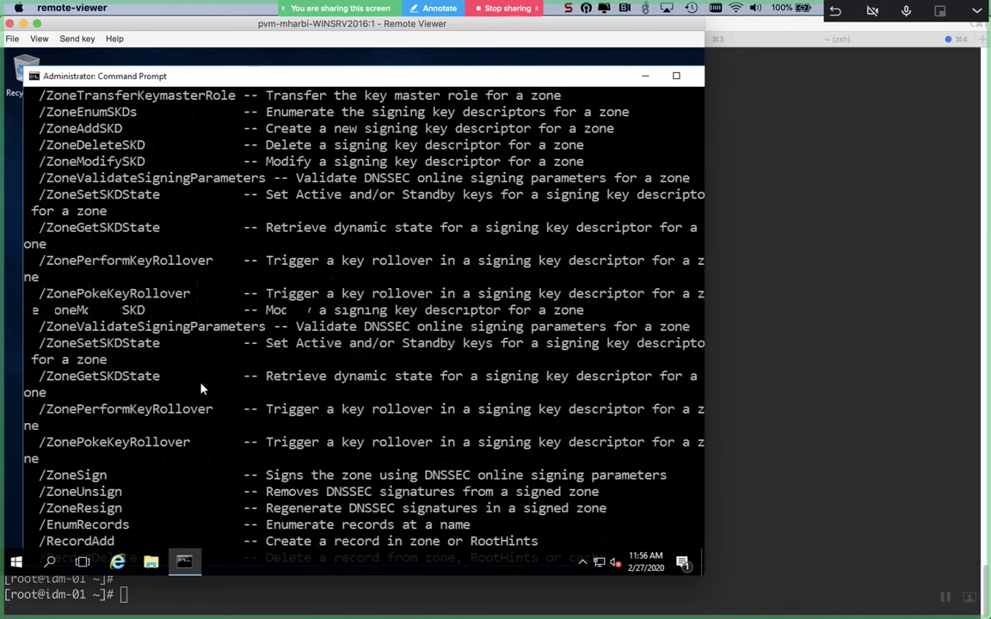
{"action": "scroll", "coordinate": [200, 389], "scroll_direction": "up", "scroll_amount": 10}
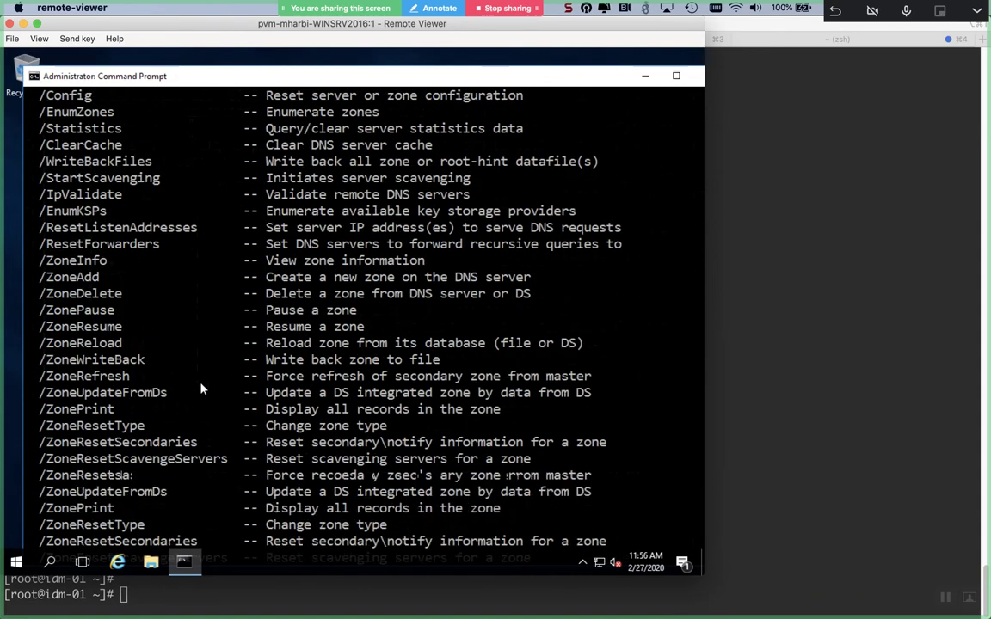
{"action": "scroll", "coordinate": [200, 389], "scroll_direction": "up", "scroll_amount": 4}
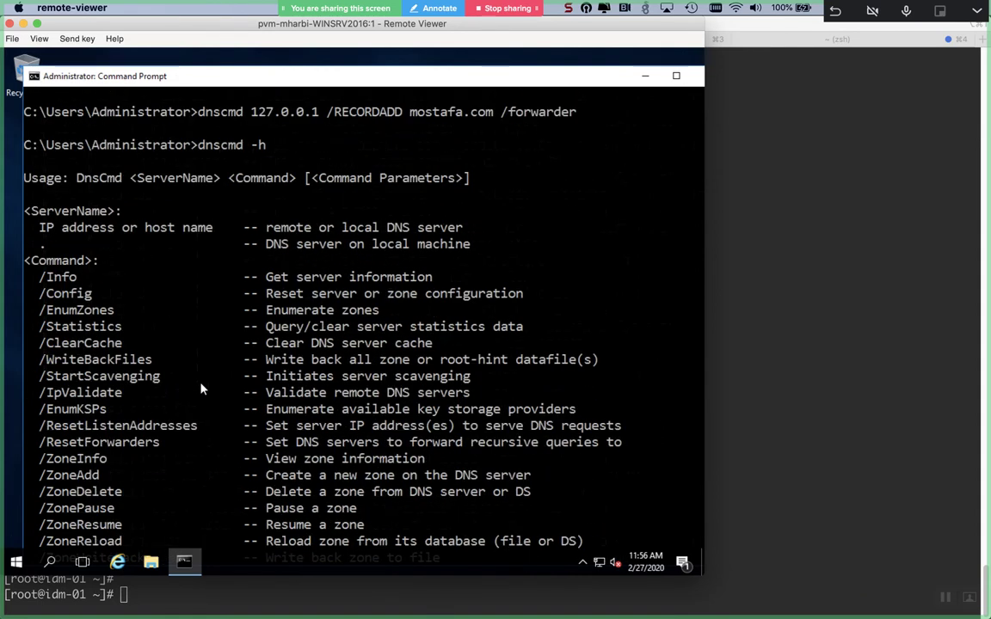
{"action": "scroll", "coordinate": [201, 389], "scroll_direction": "down", "scroll_amount": 1}
{"action": "scroll", "coordinate": [200, 389], "scroll_direction": "down", "scroll_amount": 1}
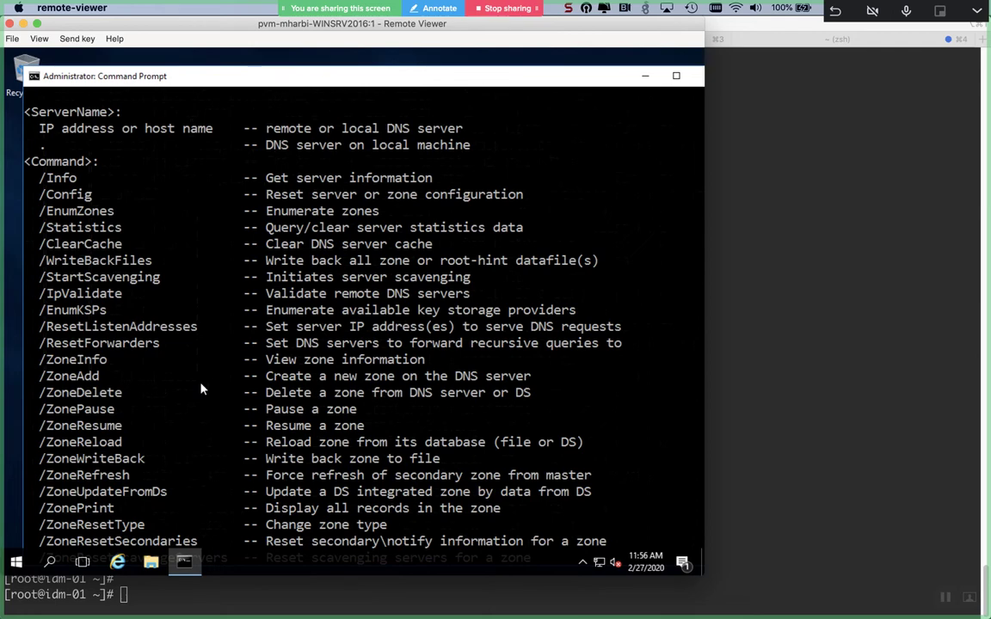
{"action": "scroll", "coordinate": [201, 389], "scroll_direction": "down", "scroll_amount": 1}
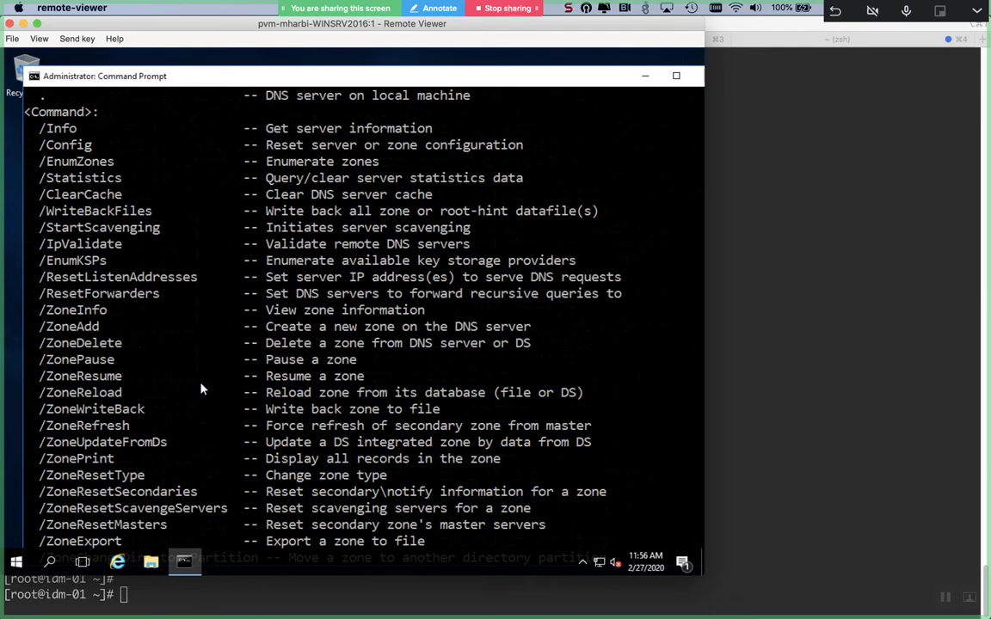
{"action": "scroll", "coordinate": [200, 389], "scroll_direction": "down", "scroll_amount": 12}
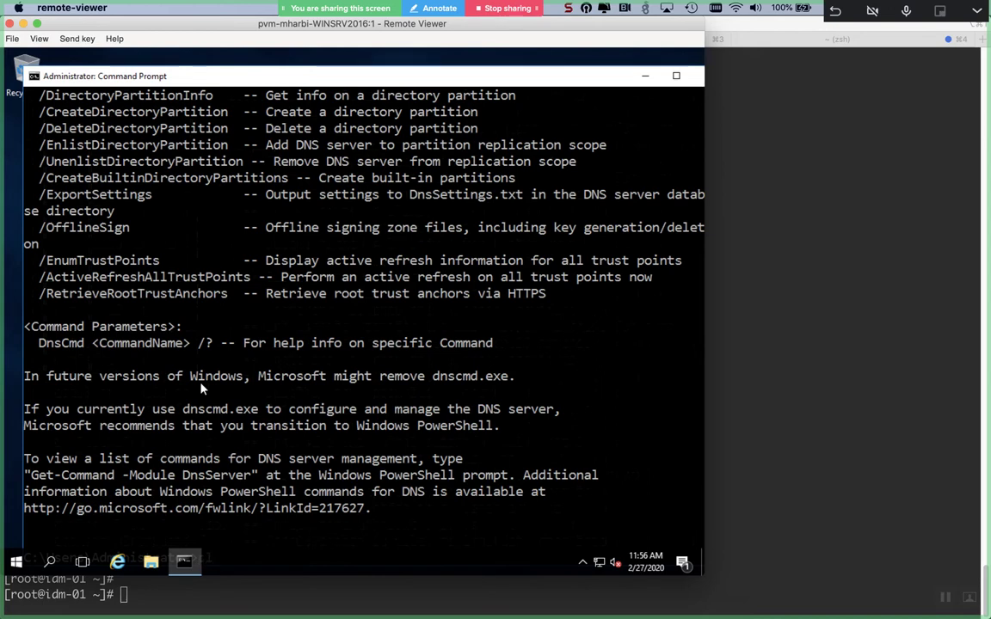
{"action": "key", "text": "Return"}
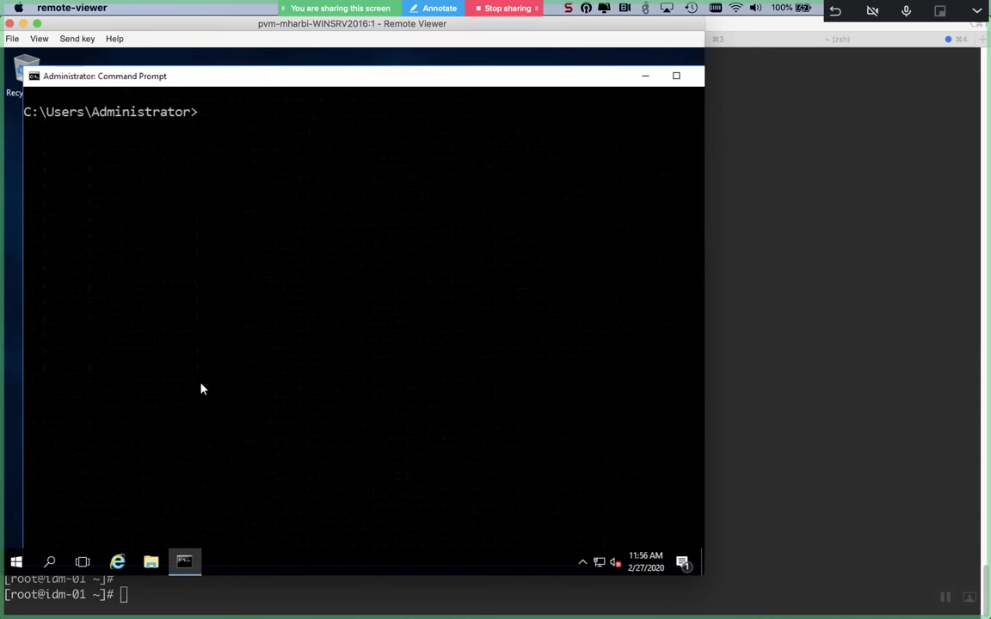
- Type 'dnscmd 127.0.0.1 /recordadd mostafa.com idm-01.linux.mostafa.com' at the prompt without running it
{"action": "type", "text": "dnscmd 127.0"}
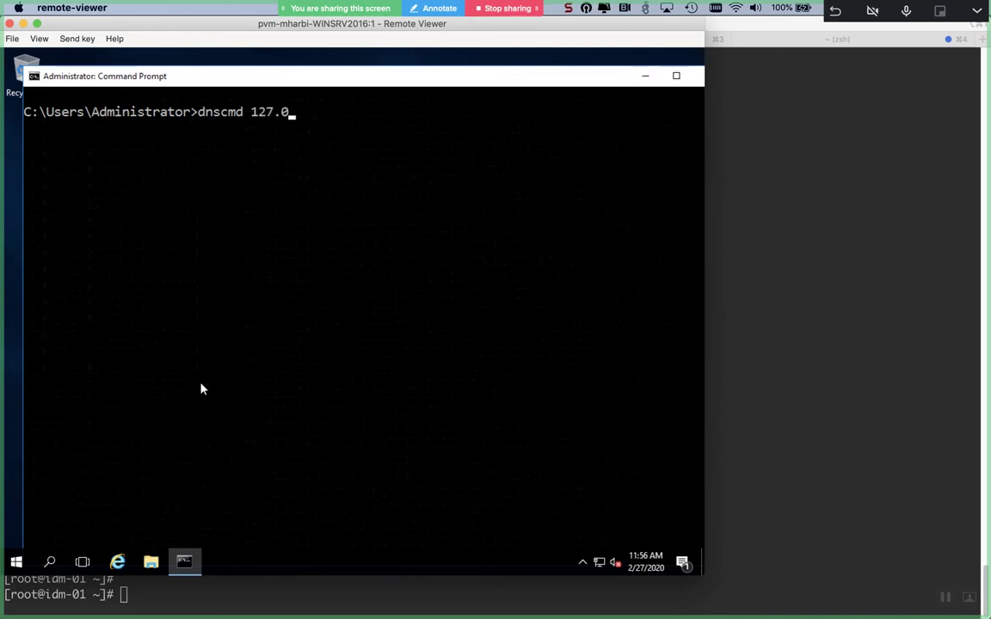
{"action": "type", "text": ".0.1 /recor"}
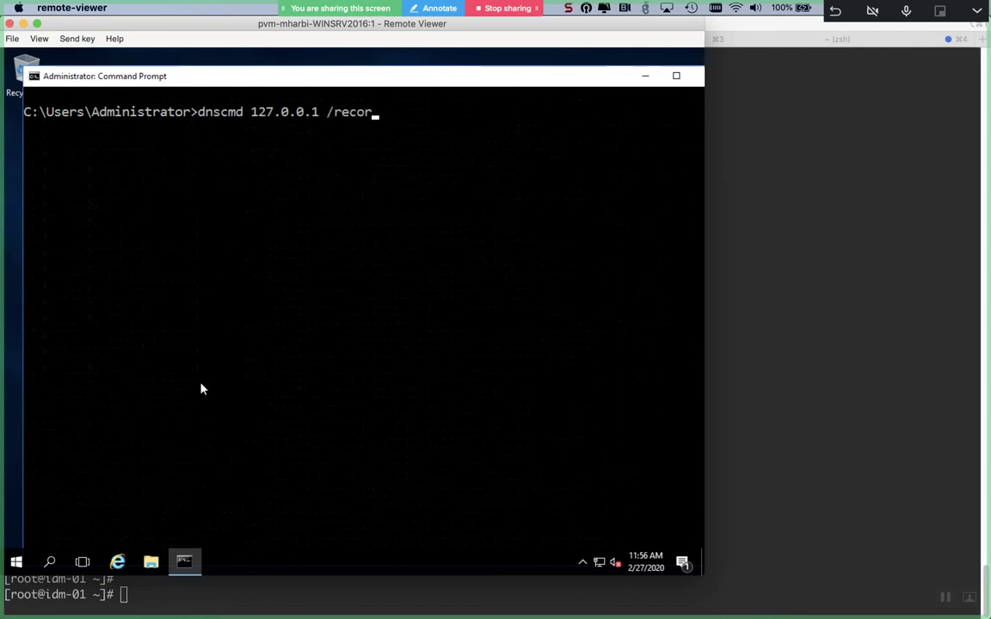
{"action": "type", "text": "dadd"}
{"action": "type", "text": "  most"}
{"action": "type", "text": "sa"}
{"action": "key", "text": "BackSpace"}
{"action": "key", "text": "BackSpace"}
{"action": "type", "text": "a"}
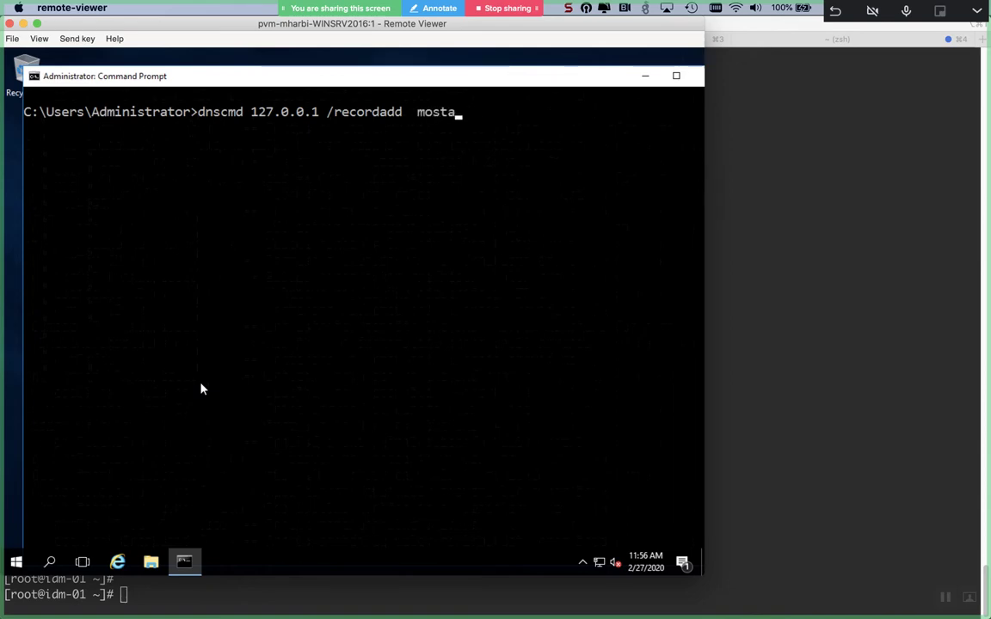
{"action": "type", "text": "fa.com id"}
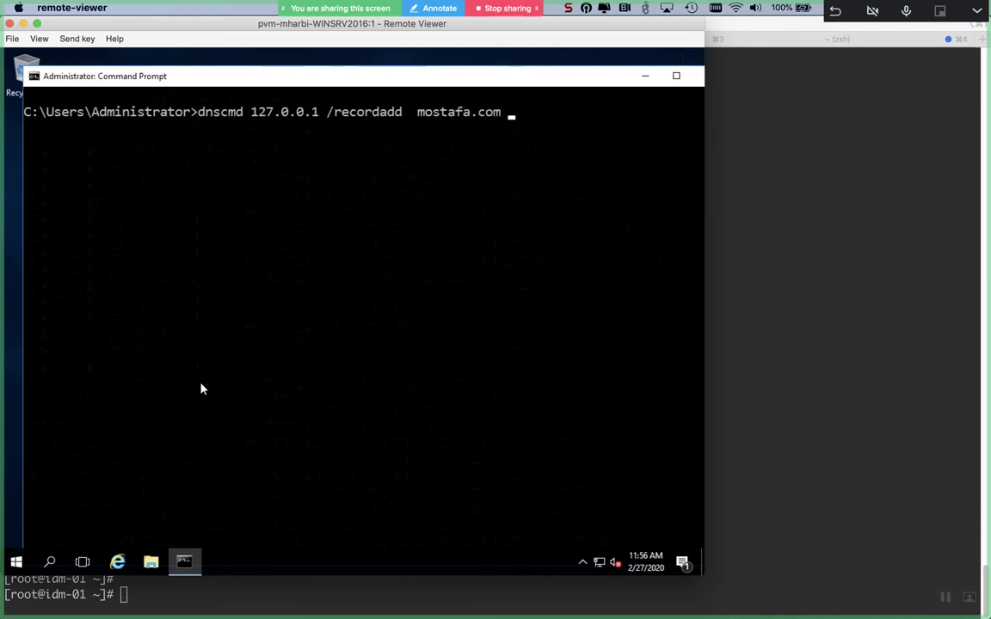
{"action": "type", "text": "m-01.li"}
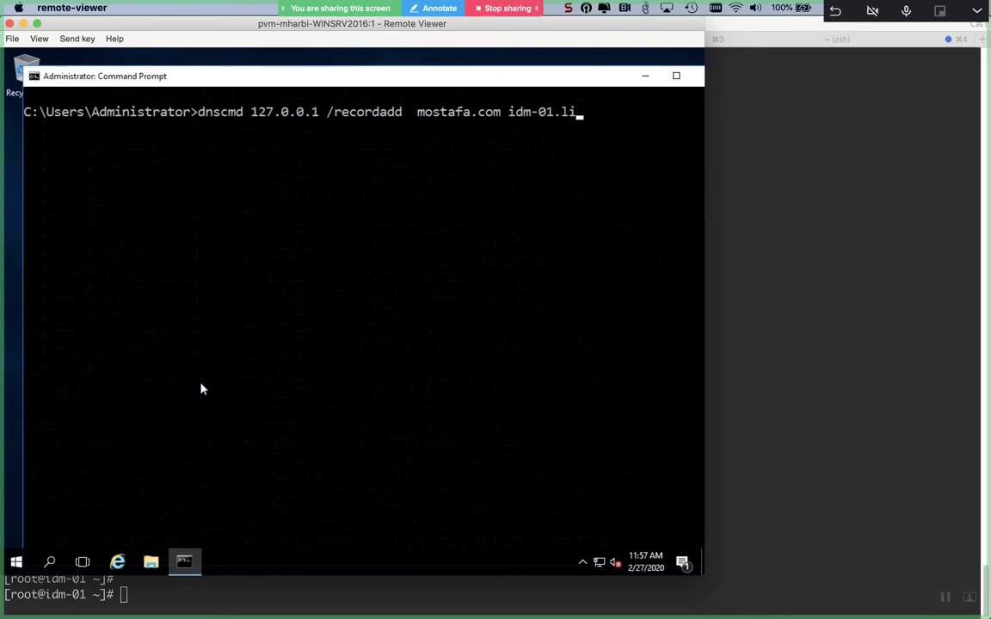
{"action": "type", "text": "nux.mostafa.com"}
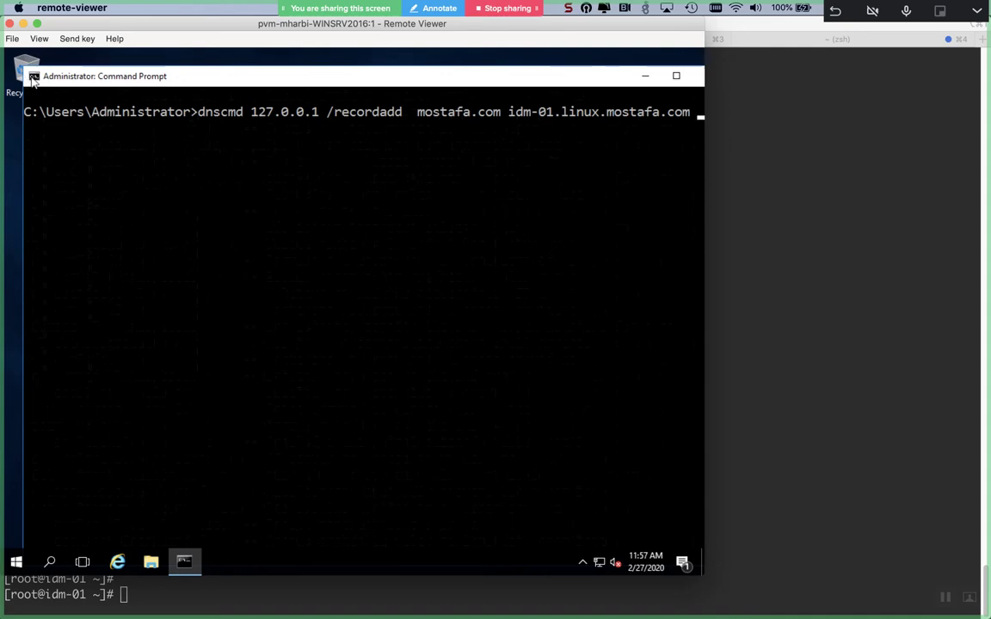
{"action": "left_click", "coordinate": [33, 78]}
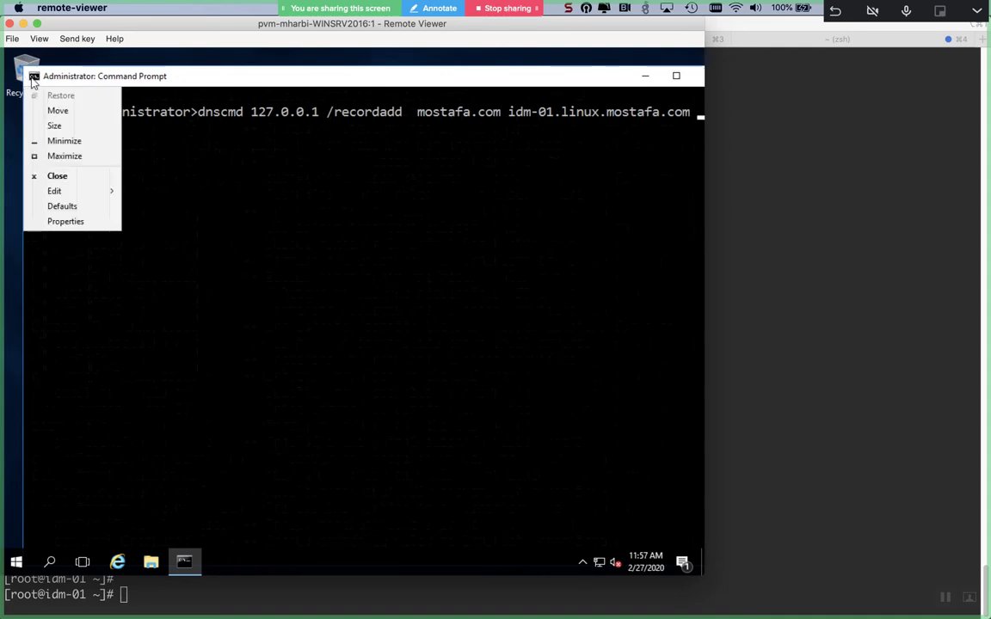
- Set the console font size to 20 in Properties and dismiss the Error Updating Shortcut message
{"action": "left_click", "coordinate": [66, 221]}
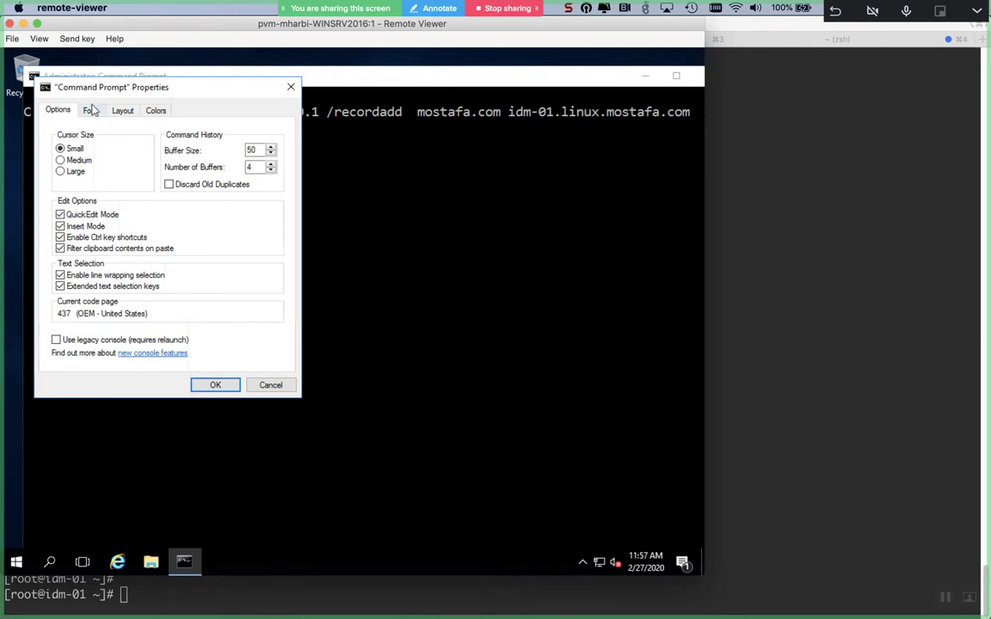
{"action": "left_click", "coordinate": [90, 111]}
{"action": "left_click_drag", "start_coordinate": [81, 141], "coordinate": [79, 204]}
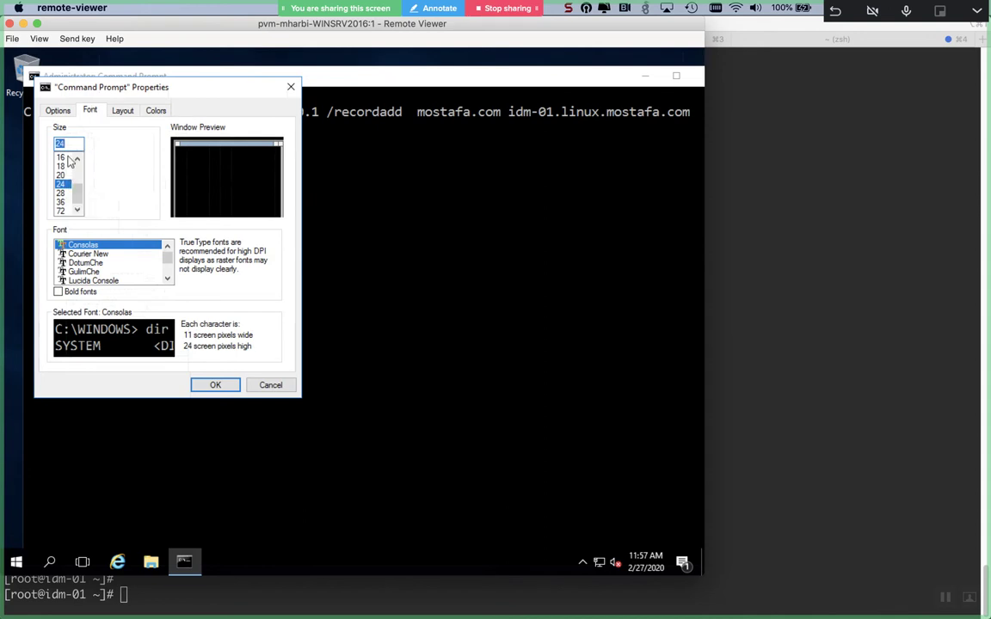
{"action": "left_click", "coordinate": [64, 166]}
{"action": "left_click", "coordinate": [67, 175]}
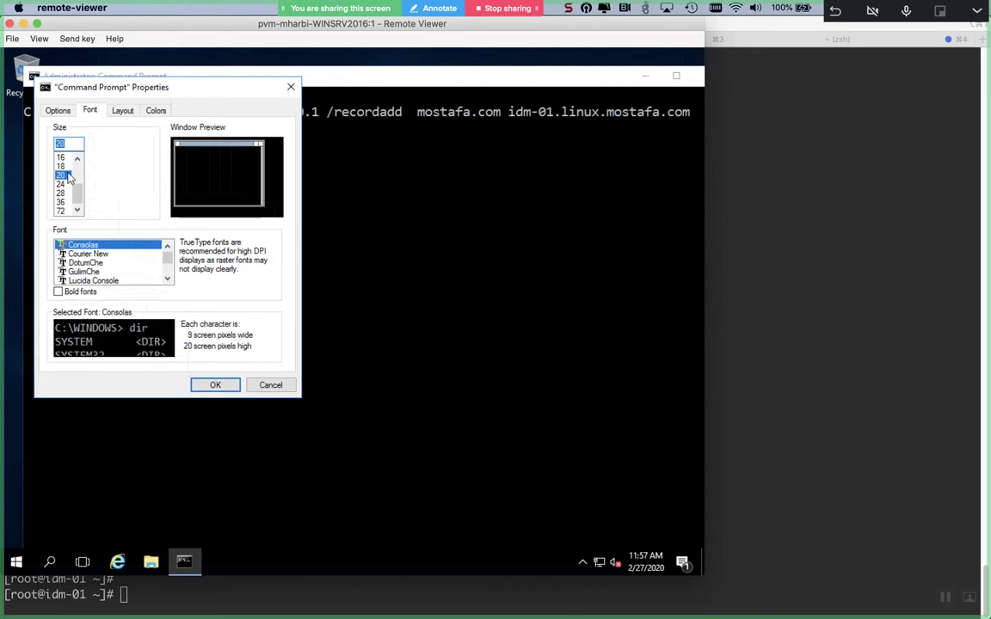
{"action": "left_click", "coordinate": [214, 385]}
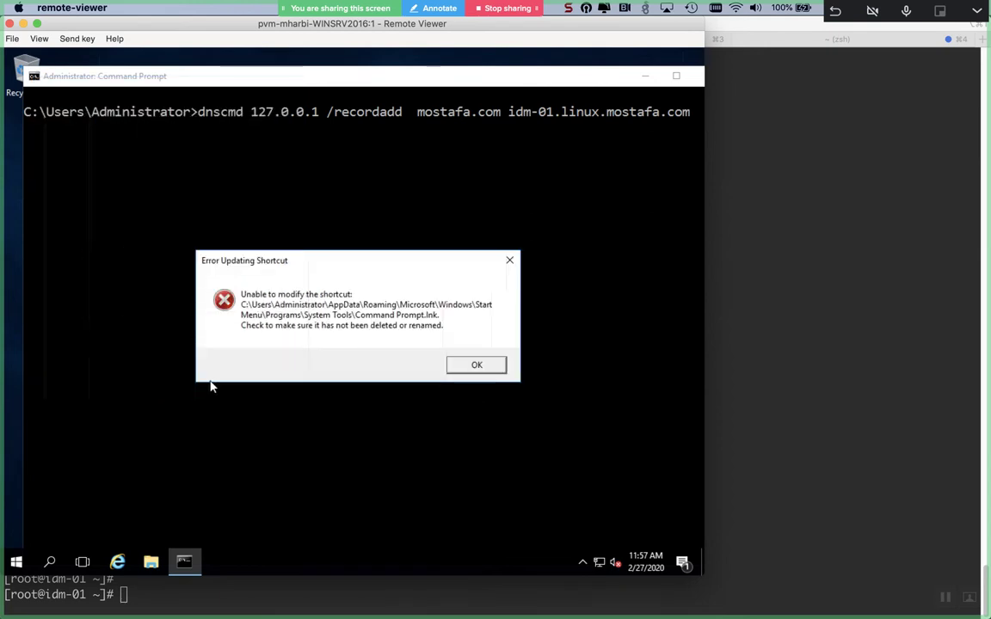
{"action": "left_click", "coordinate": [473, 367]}
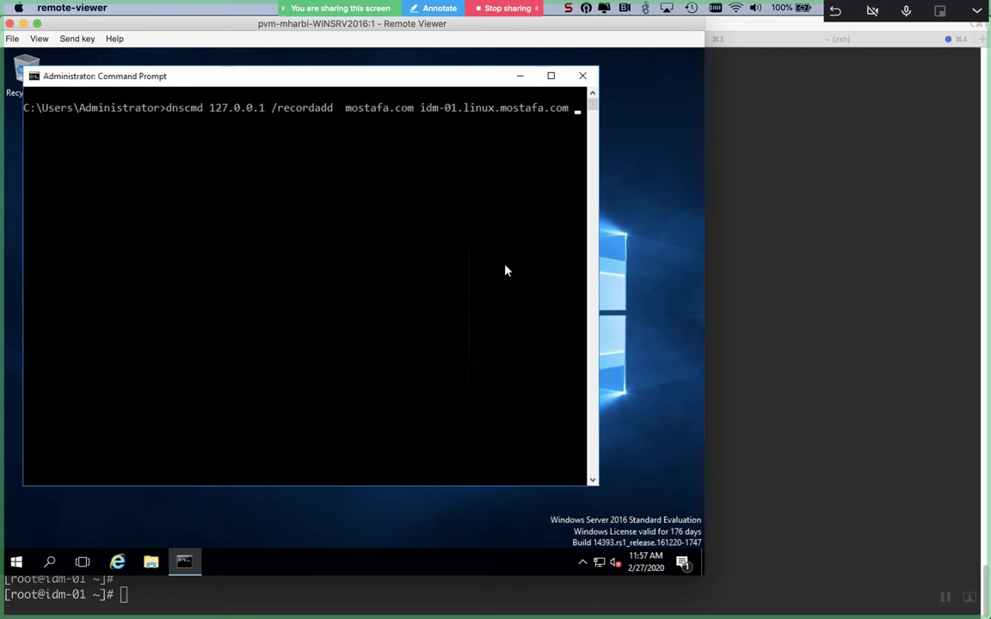
- Append 10.44.129.132 and run the record add, which fails with ERROR_INVALID_PARAMETER, then recall it
{"action": "type", "text": "10.44.129.132"}
{"action": "key", "text": "Return"}
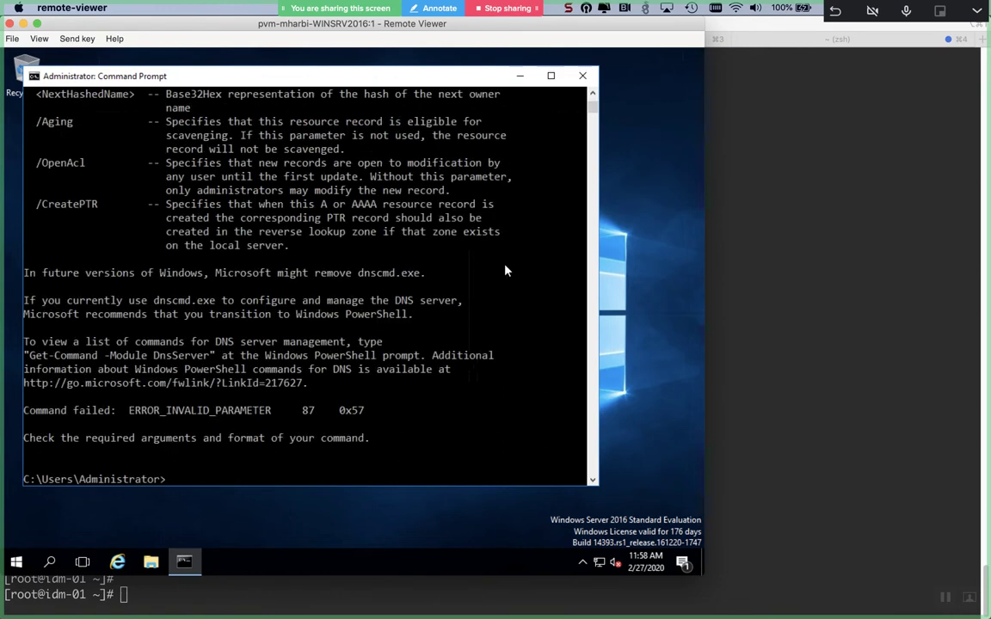
{"action": "key", "text": "Up"}
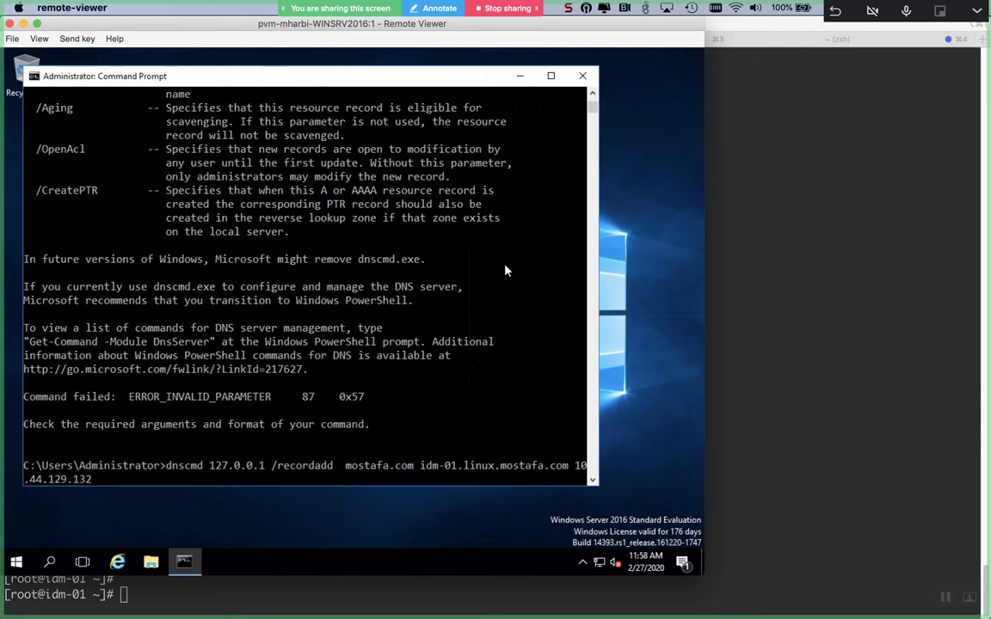
{"action": "key", "text": "Left"}
{"action": "key", "text": "Left"}
{"action": "key", "text": "Left"}
{"action": "key", "text": "Left"}
{"action": "key", "text": "Left"}
{"action": "key", "text": "Left"}
{"action": "key", "text": "Left"}
{"action": "key", "text": "Left"}
{"action": "key", "text": "Left"}
{"action": "key", "text": "Left"}
{"action": "key", "text": "Left"}
{"action": "key", "text": "Left"}
{"action": "key", "text": "Left"}
{"action": "key", "text": "Left"}
{"action": "key", "text": "Left"}
{"action": "key", "text": "Left"}
{"action": "key", "text": "Left"}
{"action": "key", "text": "Left"}
{"action": "key", "text": "Left"}
{"action": "key", "text": "Left"}
{"action": "key", "text": "Left"}
{"action": "key", "text": "Left"}
{"action": "key", "text": "Left"}
{"action": "key", "text": "Left"}
{"action": "key", "text": "Left"}
{"action": "key", "text": "Left"}
{"action": "key", "text": "Left"}
{"action": "key", "text": "Left"}
{"action": "key", "text": "Left"}
{"action": "key", "text": "Left"}
{"action": "key", "text": "Left"}
{"action": "key", "text": "Left"}
{"action": "key", "text": "Left"}
- Correct the command to 'dnscmd 127.0.0.1 /recordadd mostafa.com idm-01.linux A 10.44.129.132' and run it
{"action": "key", "text": "BackSpace"}
{"action": "key", "text": "BackSpace"}
{"action": "key", "text": "BackSpace"}
{"action": "key", "text": "BackSpace"}
{"action": "key", "text": "BackSpace"}
{"action": "key", "text": "BackSpace"}
{"action": "key", "text": "BackSpace"}
{"action": "key", "text": "BackSpace"}
{"action": "key", "text": "BackSpace"}
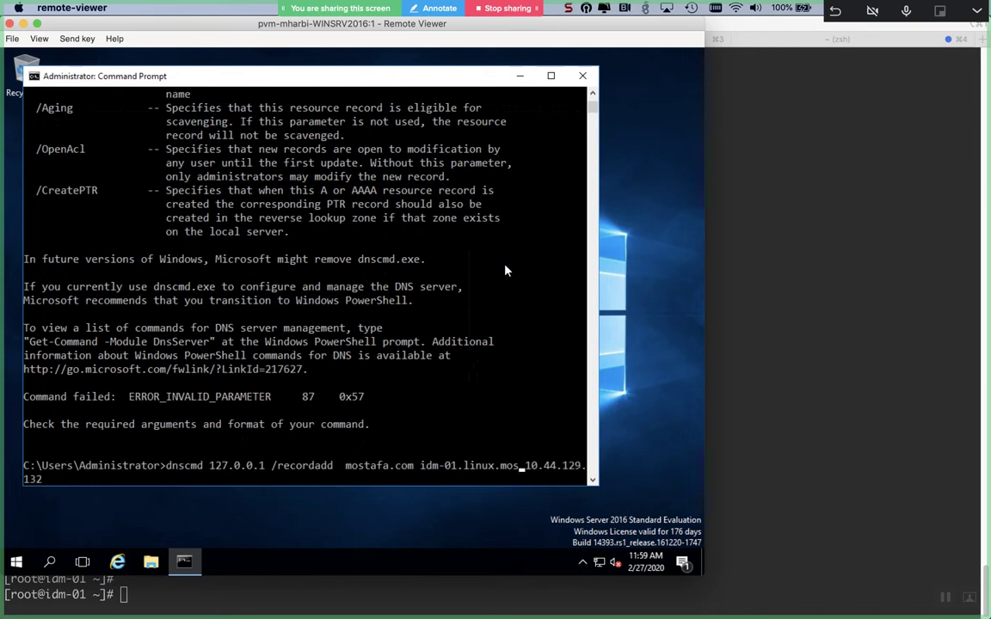
{"action": "key", "text": "BackSpace"}
{"action": "key", "text": "BackSpace"}
{"action": "key", "text": "BackSpace"}
{"action": "key", "text": "Left"}
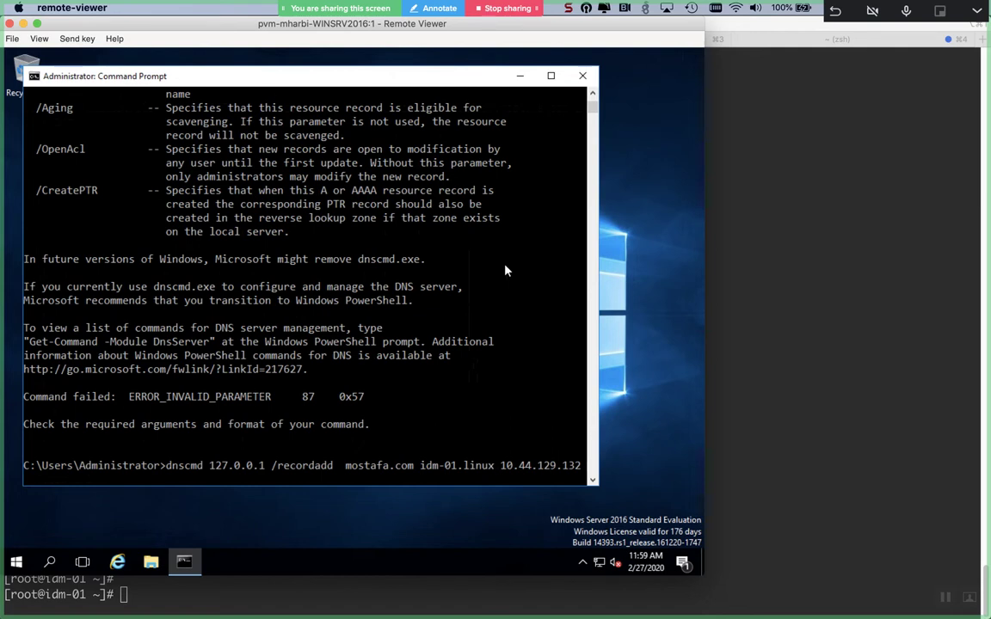
{"action": "type", "text": "A"}
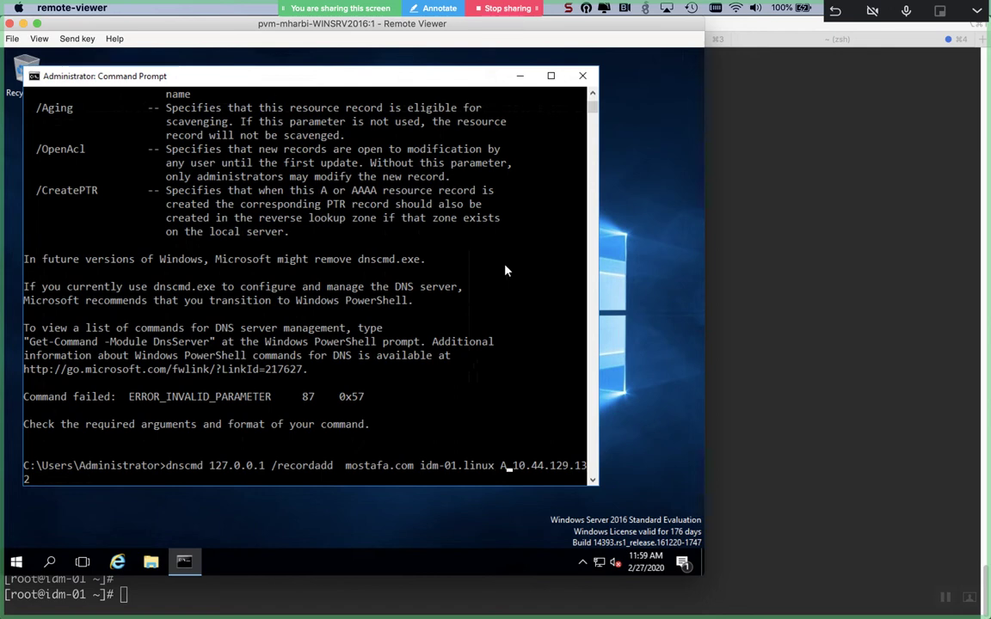
{"action": "key", "text": "Left"}
{"action": "key", "text": "Left"}
{"action": "key", "text": "Left"}
{"action": "key", "text": "Left"}
{"action": "key", "text": "Left"}
{"action": "key", "text": "Left"}
{"action": "key", "text": "Left"}
{"action": "key", "text": "Left"}
{"action": "key", "text": "Left"}
{"action": "key", "text": "Left"}
{"action": "key", "text": "Left"}
{"action": "key", "text": "Left"}
{"action": "key", "text": "Left"}
{"action": "key", "text": "Left"}
{"action": "key", "text": "Return"}
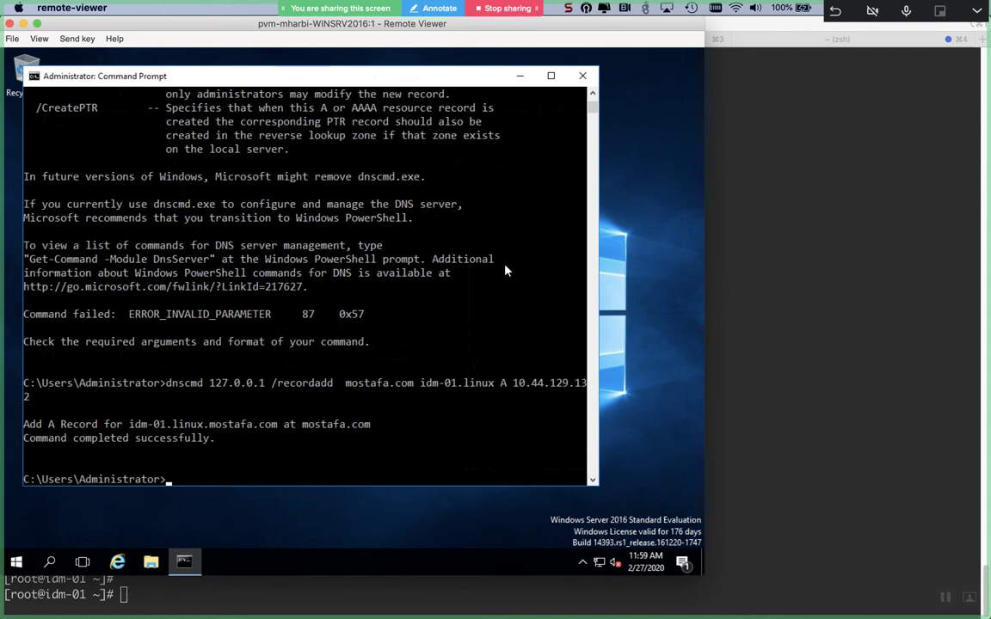
- Rerun the A record command with idm-02.linux and address 10.44.129.133
{"action": "key", "text": "Up"}
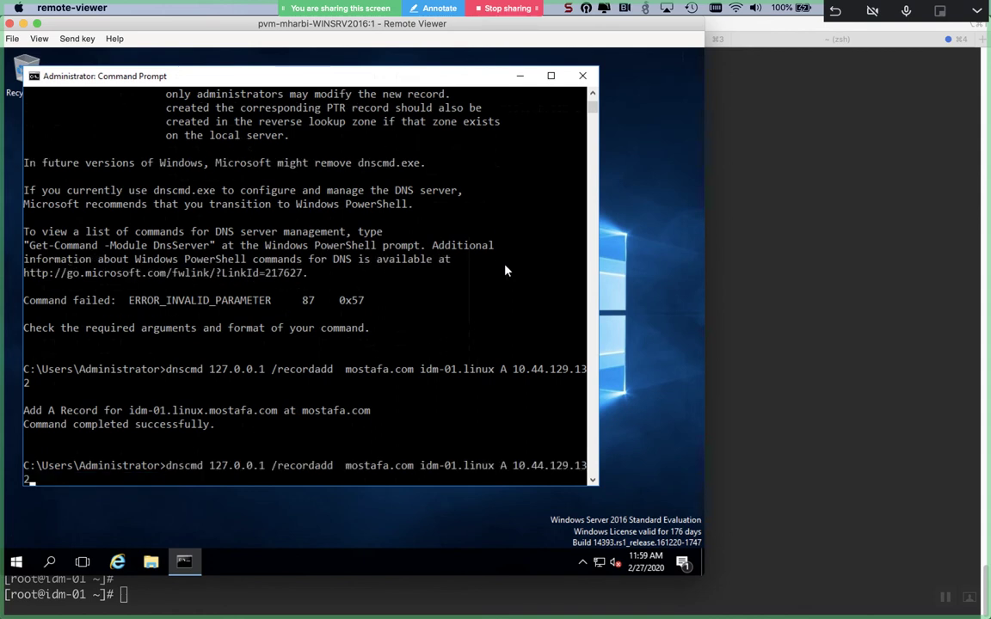
{"action": "key", "text": "BackSpace"}
{"action": "type", "text": "3"}
{"action": "key", "text": "Left"}
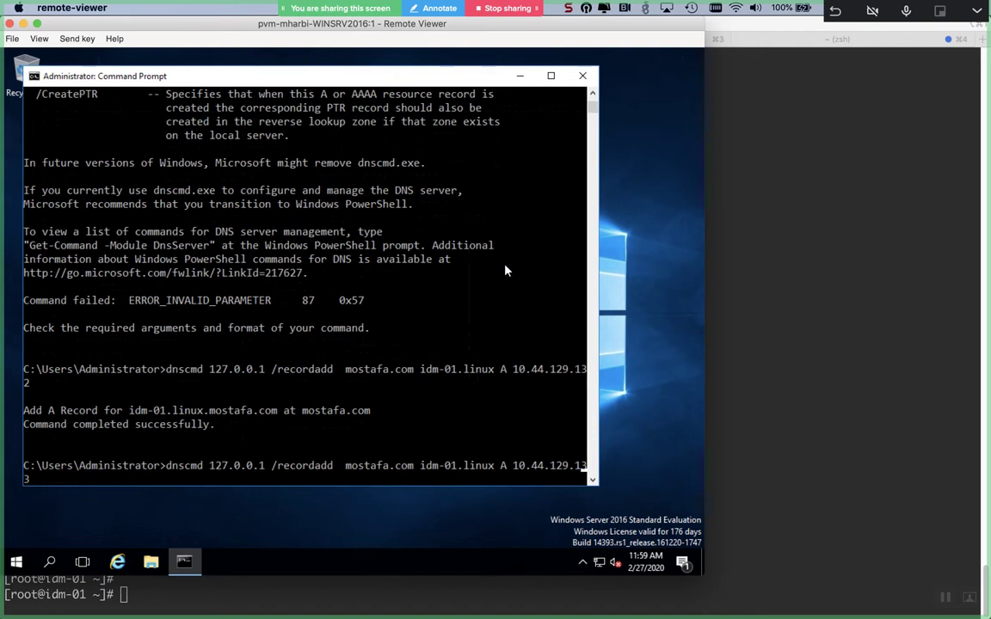
{"action": "key", "text": "Left"}
{"action": "key", "text": "Left"}
{"action": "key", "text": "Left"}
{"action": "key", "text": "Left"}
{"action": "key", "text": "Left"}
{"action": "key", "text": "Left"}
{"action": "key", "text": "Left"}
{"action": "key", "text": "Left"}
{"action": "key", "text": "Left"}
{"action": "key", "text": "Left"}
{"action": "key", "text": "Left"}
{"action": "key", "text": "Left"}
{"action": "key", "text": "BackSpace"}
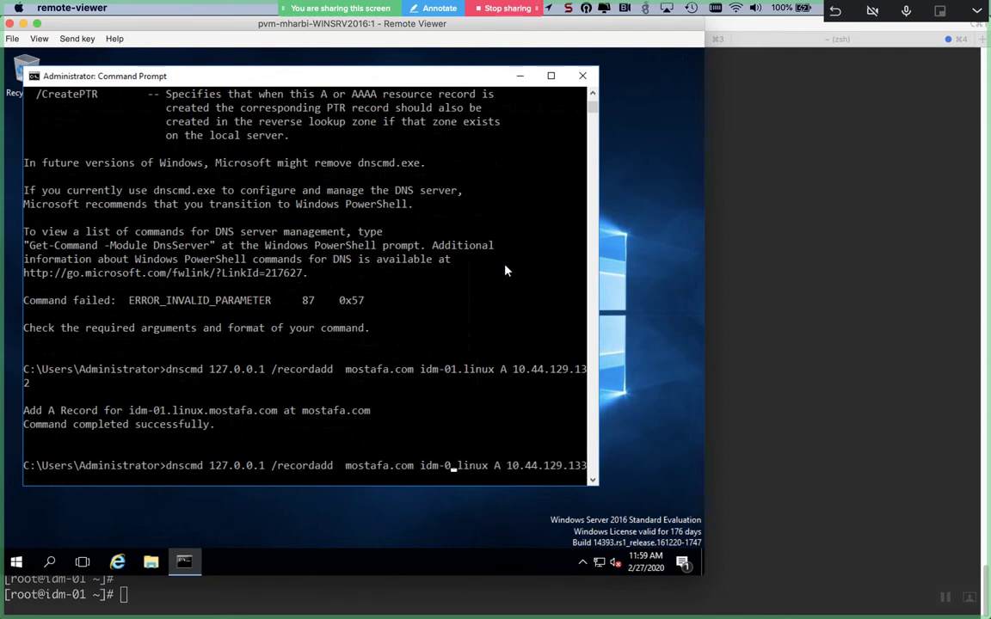
{"action": "type", "text": "2"}
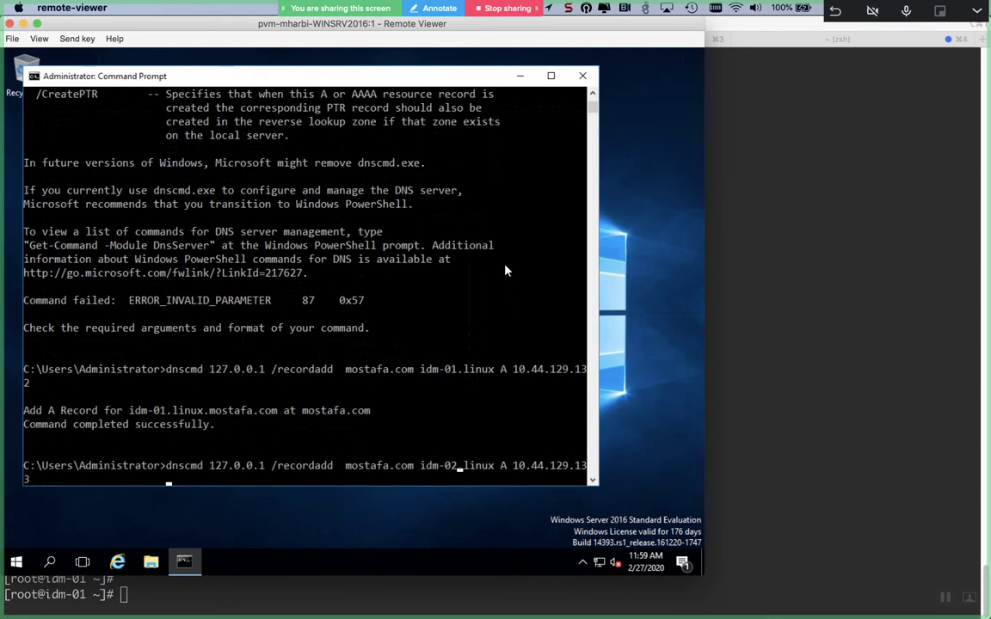
{"action": "key", "text": "Return"}
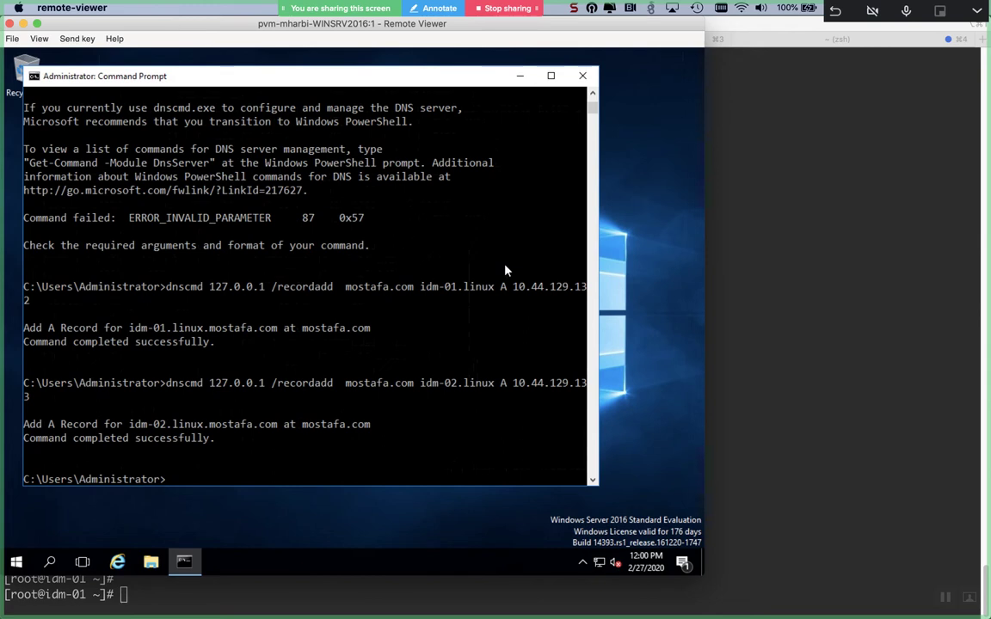
{"action": "key", "text": "Up"}
- Clear the recalled line, rerun 'dnscmd -h', and scroll through its help text
{"action": "key", "text": "Up"}
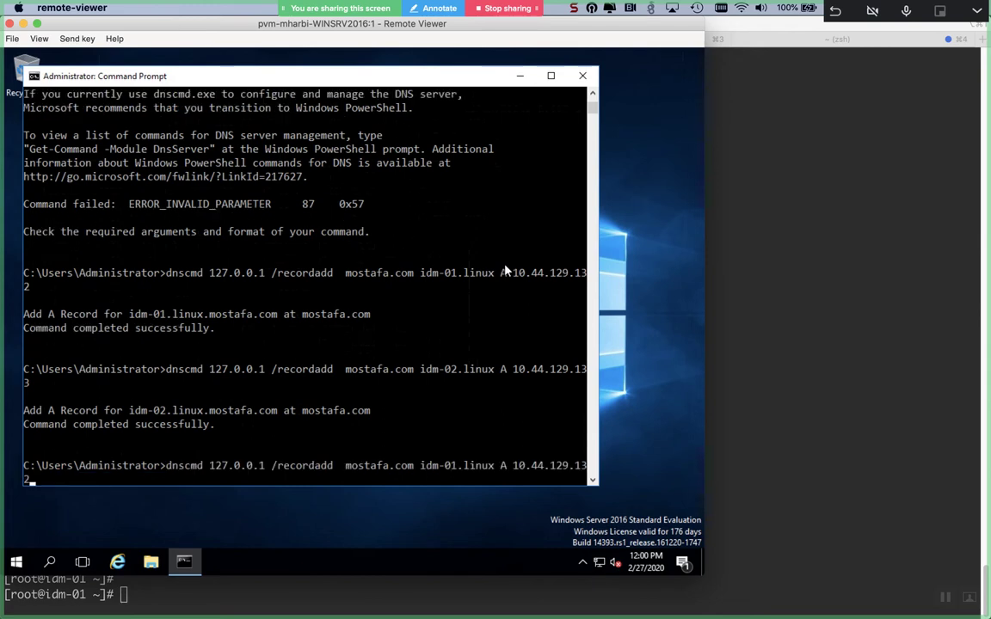
{"action": "key", "text": "Up"}
{"action": "key", "text": "Escape"}
{"action": "type", "text": "dnscmd -h"}
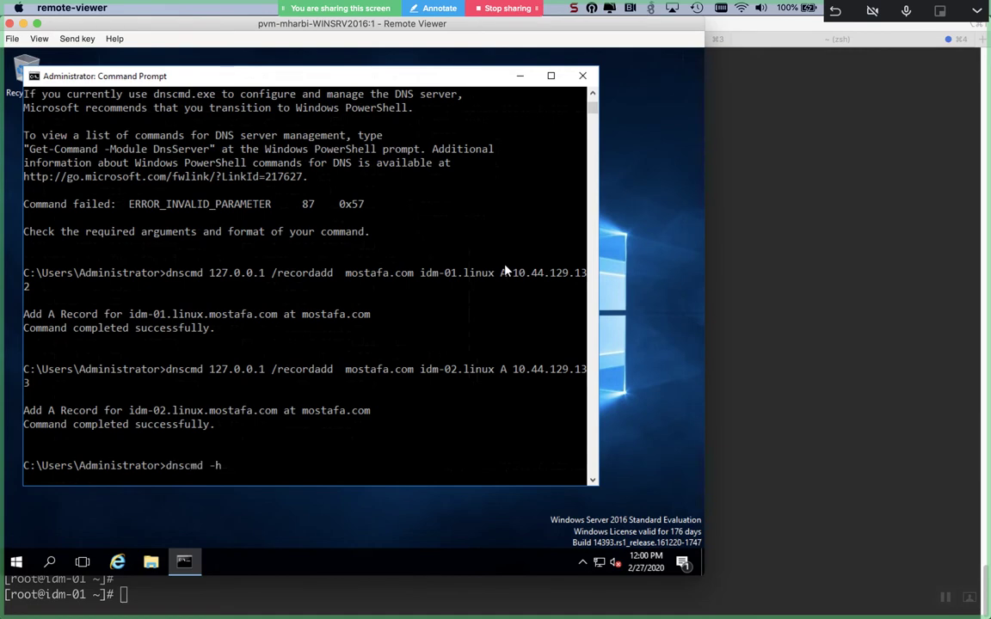
{"action": "key", "text": "Return"}
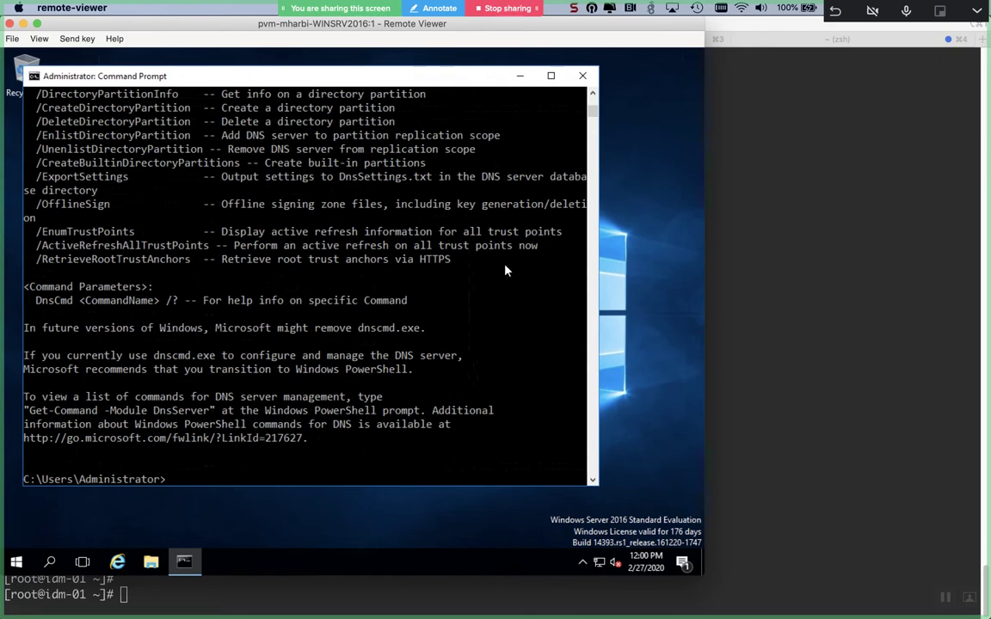
{"action": "scroll", "coordinate": [506, 271], "scroll_direction": "up", "scroll_amount": 2}
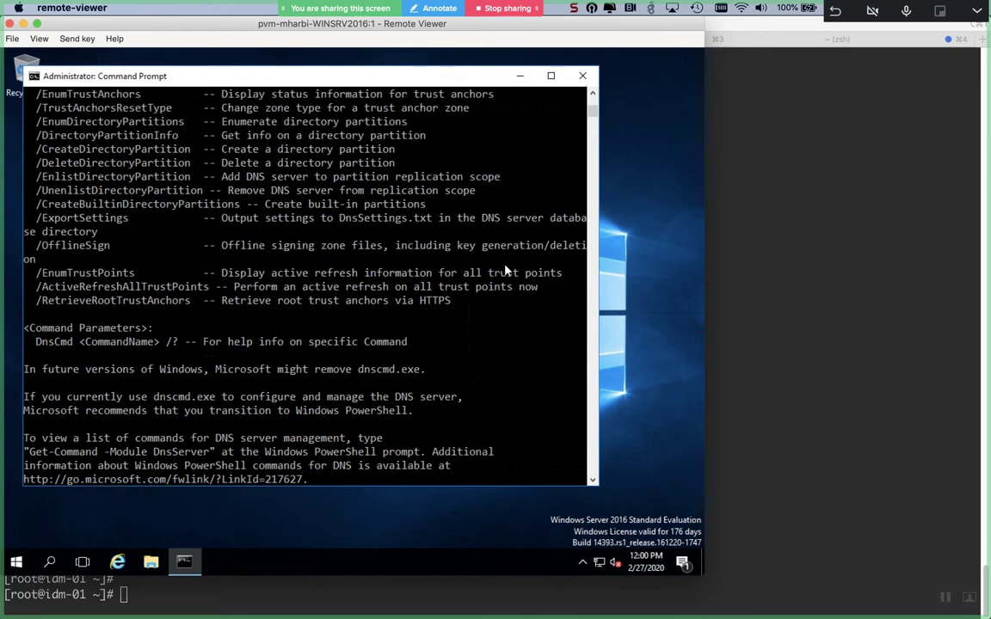
{"action": "scroll", "coordinate": [506, 271], "scroll_direction": "down", "scroll_amount": 8}
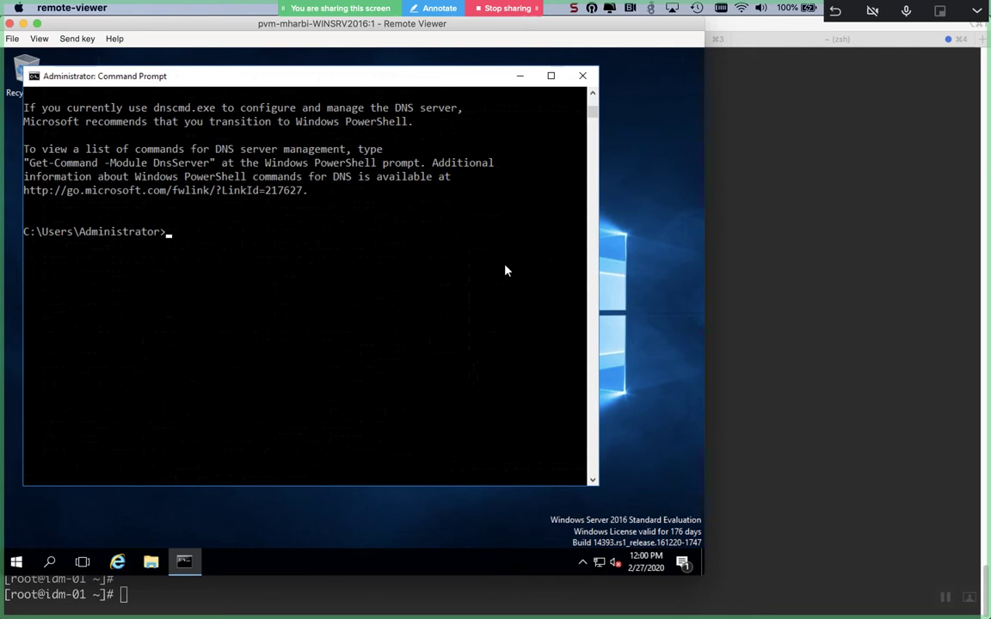
- Type 'dnscmd /recordadd mostafa.com linux NS idm-01.linux.mostafa.com' without running it yet
{"action": "type", "text": "D"}
{"action": "key", "text": "BackSpace"}
{"action": "type", "text": "dnscmd /recor"}
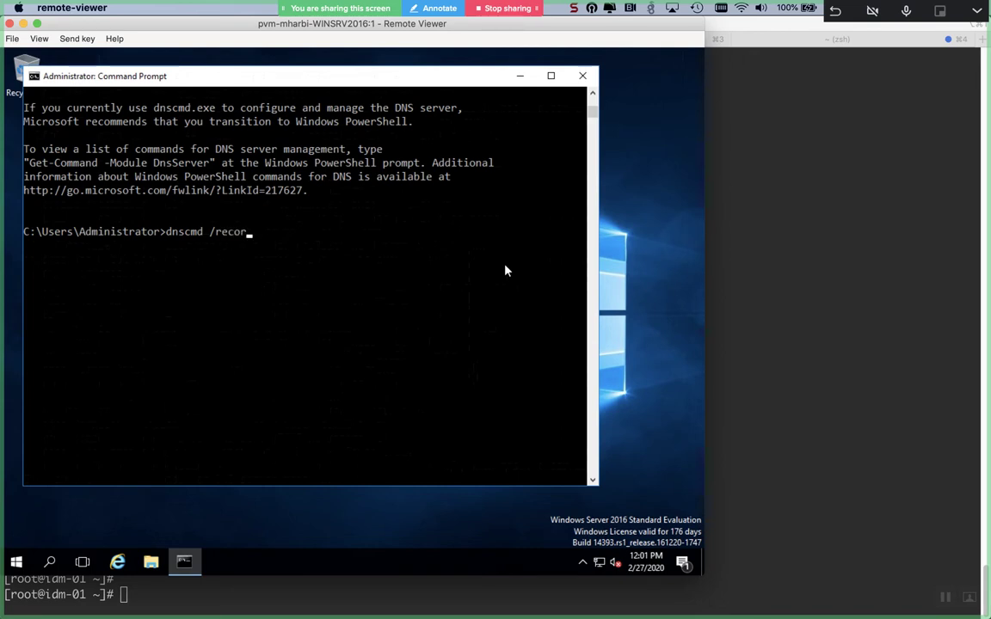
{"action": "type", "text": "dadd "}
{"action": "type", "text": "exa"}
{"action": "type", "text": "mpl"}
{"action": "key", "text": "BackSpace"}
{"action": "key", "text": "BackSpace"}
{"action": "key", "text": "BackSpace"}
{"action": "key", "text": "BackSpace"}
{"action": "key", "text": "BackSpace"}
{"action": "key", "text": "BackSpace"}
{"action": "type", "text": "mostafa.com"}
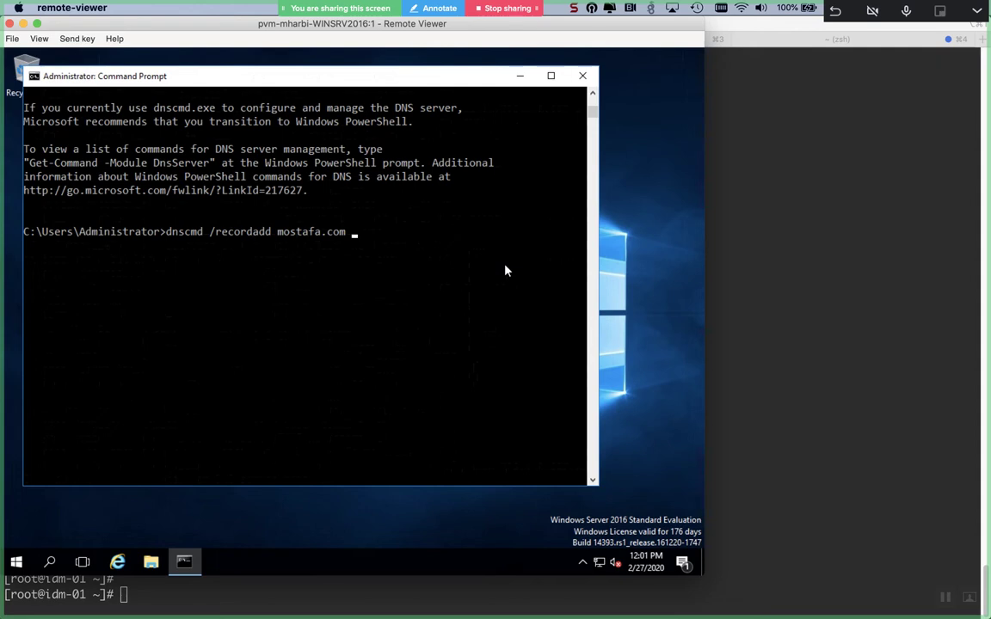
{"action": "type", "text": " linux"}
{"action": "type", "text": "NS"}
{"action": "type", "text": " l"}
{"action": "type", "text": "DM-01"}
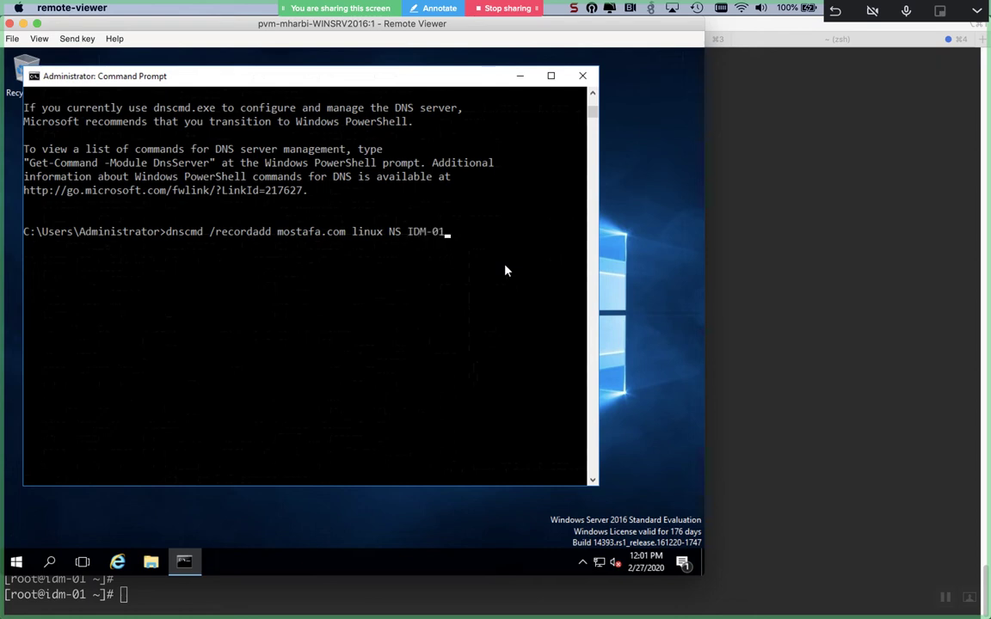
{"action": "key", "text": "BackSpace"}
{"action": "key", "text": "BackSpace"}
{"action": "key", "text": "BackSpace"}
{"action": "key", "text": "BackSpace"}
{"action": "key", "text": "BackSpace"}
{"action": "key", "text": "BackSpace"}
{"action": "type", "text": "idm-01.linux.mostafa"}
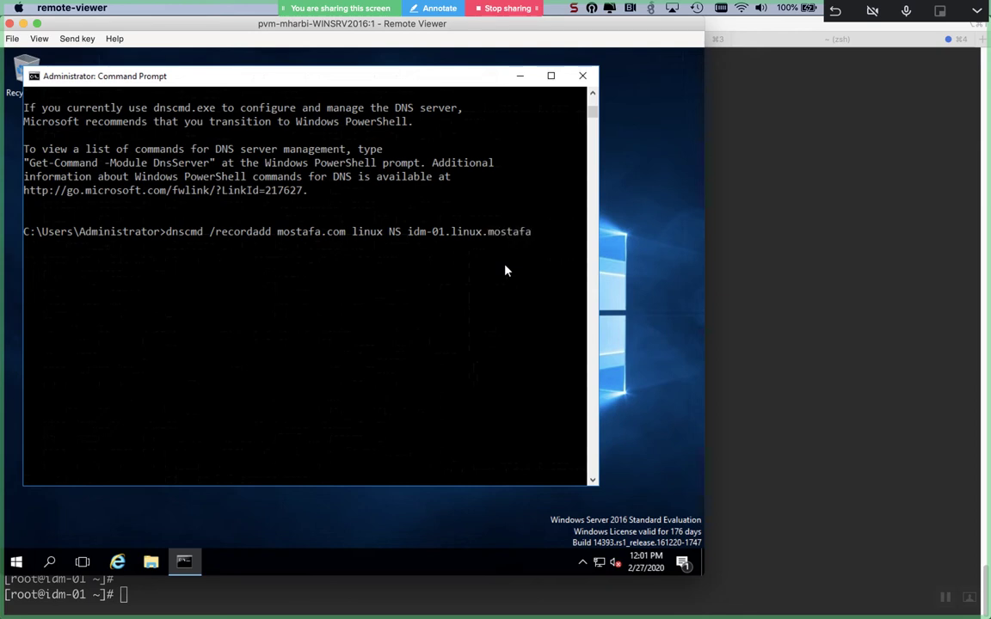
{"action": "type", "text": ".com"}
- Add NS records for linux in mostafa.com naming idm-01 and then idm-02.linux.mostafa.com
{"action": "key", "text": "Return"}
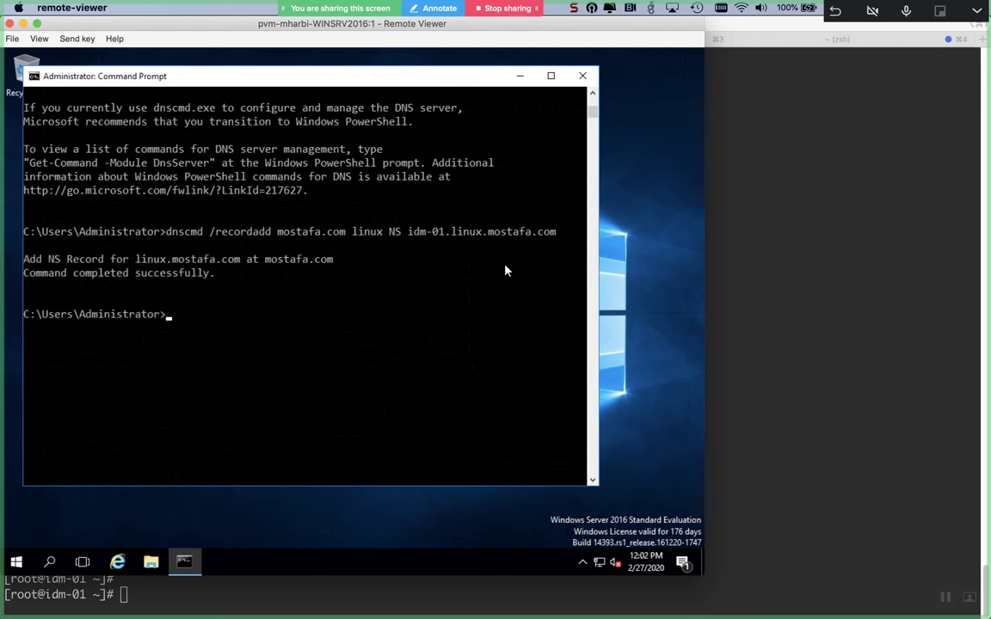
{"action": "key", "text": "Up"}
{"action": "key", "text": "Left"}
{"action": "key", "text": "Left"}
{"action": "key", "text": "Left"}
{"action": "key", "text": "Left"}
{"action": "key", "text": "Left"}
{"action": "key", "text": "Left"}
{"action": "key", "text": "Left"}
{"action": "key", "text": "Left"}
{"action": "key", "text": "Left"}
{"action": "key", "text": "Left"}
{"action": "key", "text": "Left"}
{"action": "key", "text": "Left"}
{"action": "key", "text": "Left"}
{"action": "key", "text": "Left"}
{"action": "key", "text": "Left"}
{"action": "key", "text": "Left"}
{"action": "key", "text": "Left"}
{"action": "key", "text": "Left"}
{"action": "key", "text": "Left"}
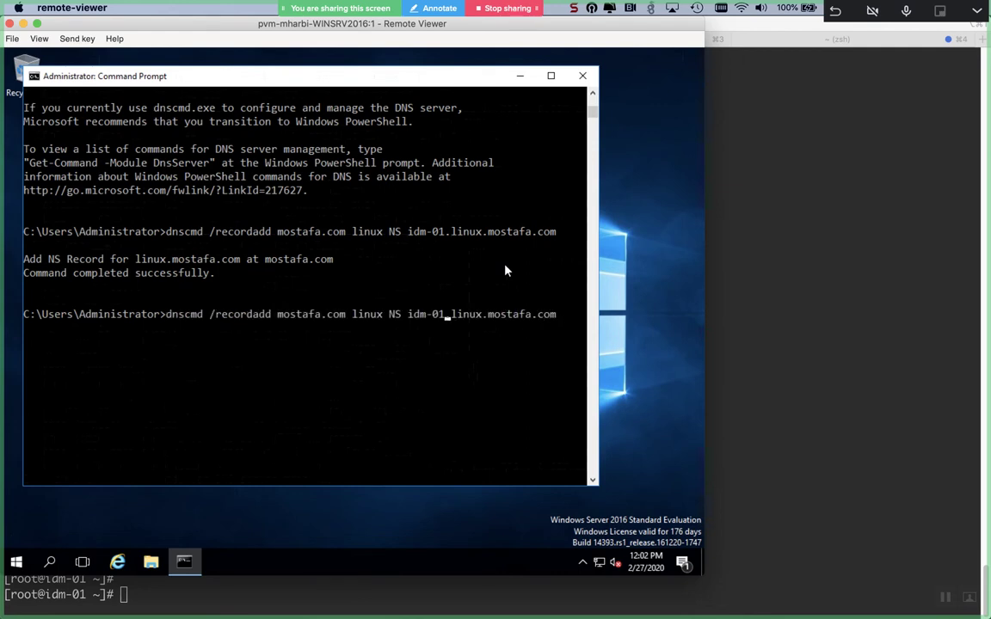
{"action": "key", "text": "Right"}
{"action": "key", "text": "Delete"}
{"action": "type", "text": "2"}
{"action": "key", "text": "Return"}
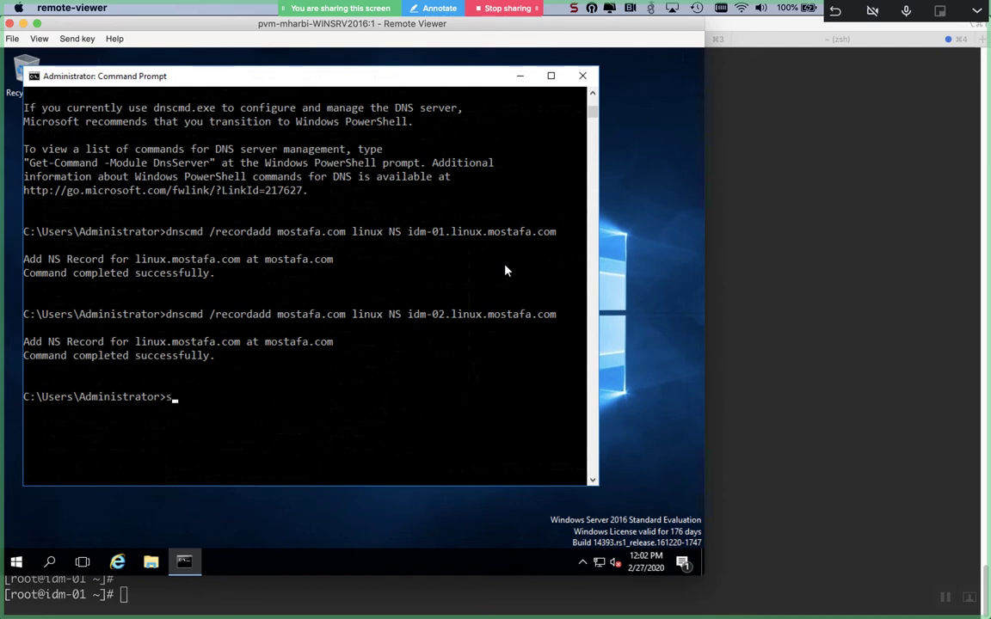
- Clear the DNS server cache with 'dnscmd /clearcache'
{"action": "type", "text": "dnscmd"}
{"action": "type", "text": "/clearcache"}
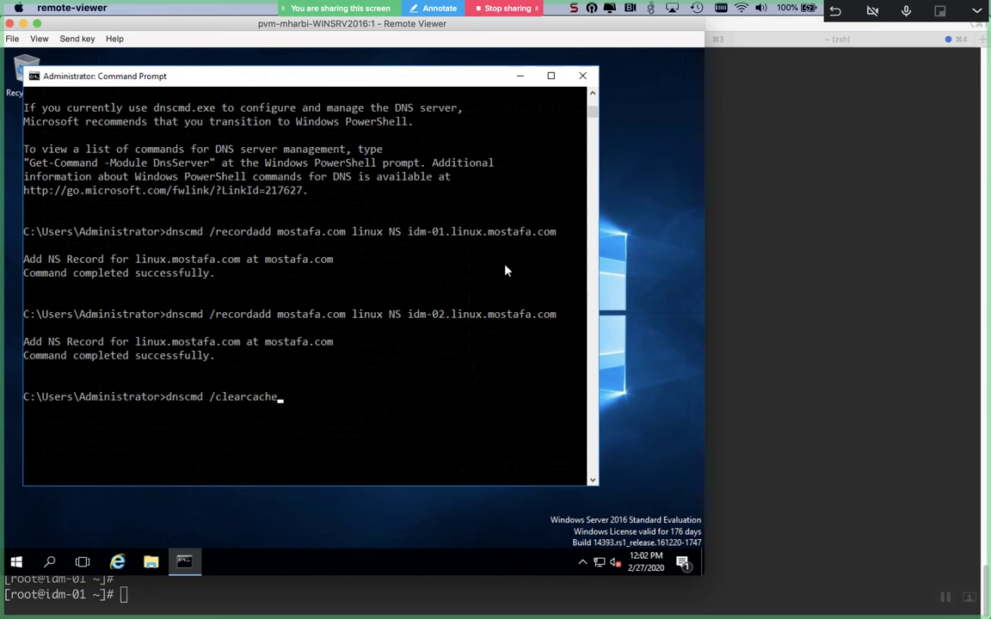
{"action": "key", "text": "Return"}
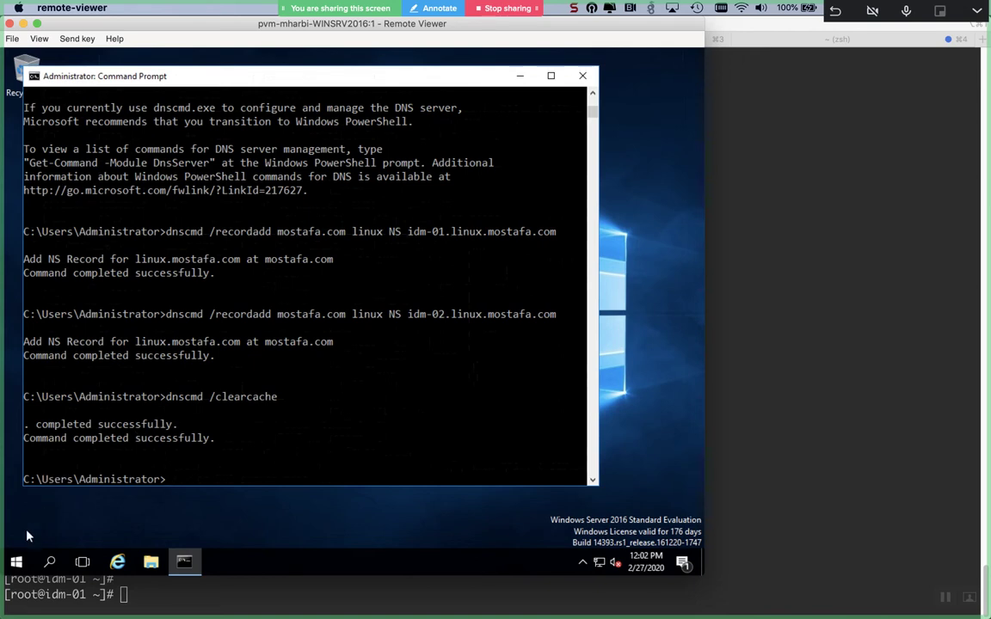
- Launch Server Manager, open DNS Manager from Tools, and refresh the DNS server tree
{"action": "left_click", "coordinate": [25, 555]}
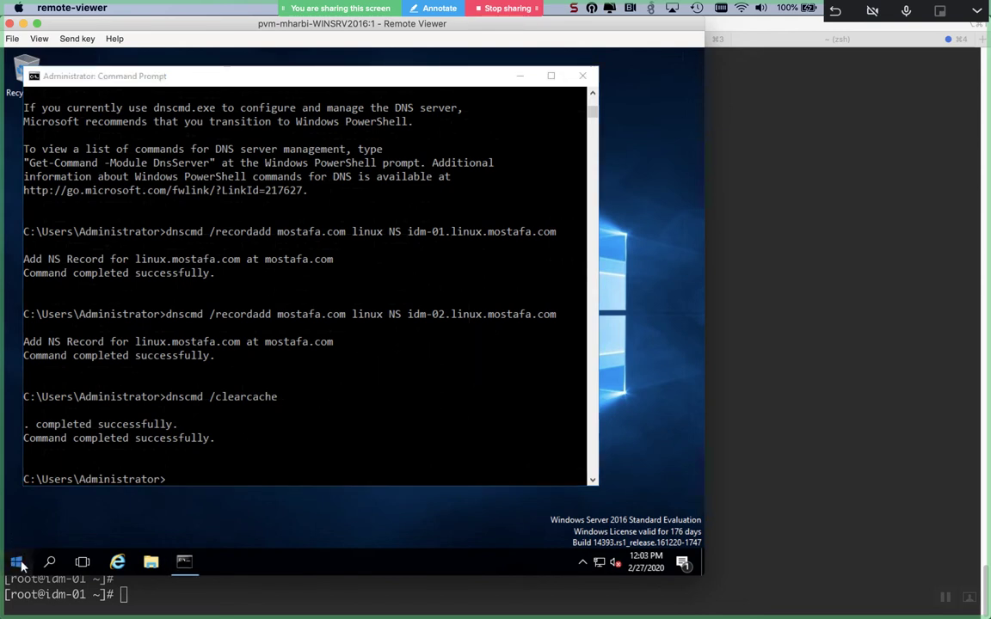
{"action": "left_click", "coordinate": [17, 561]}
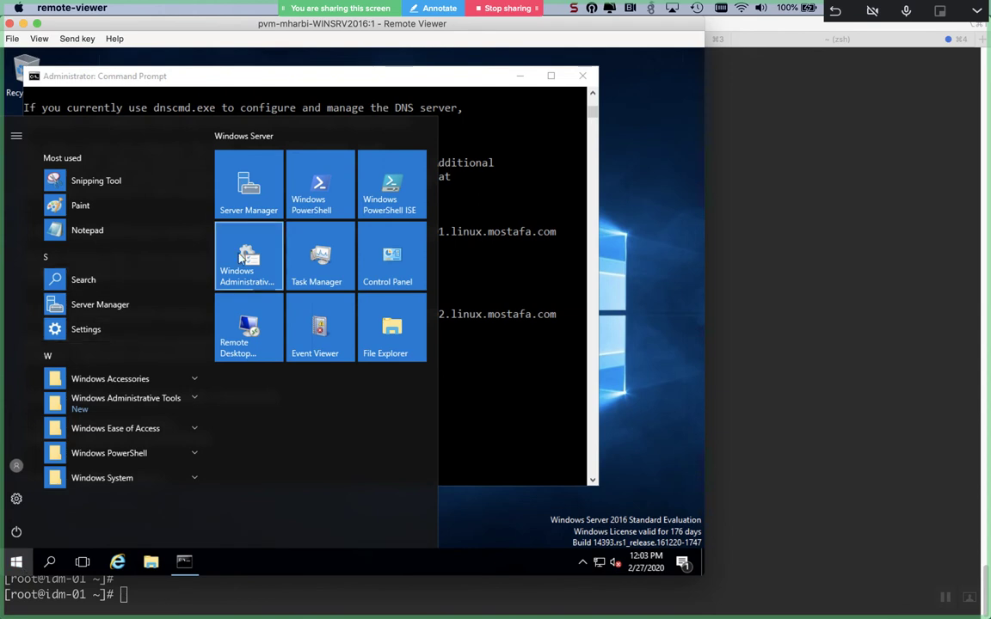
{"action": "left_click", "coordinate": [269, 211]}
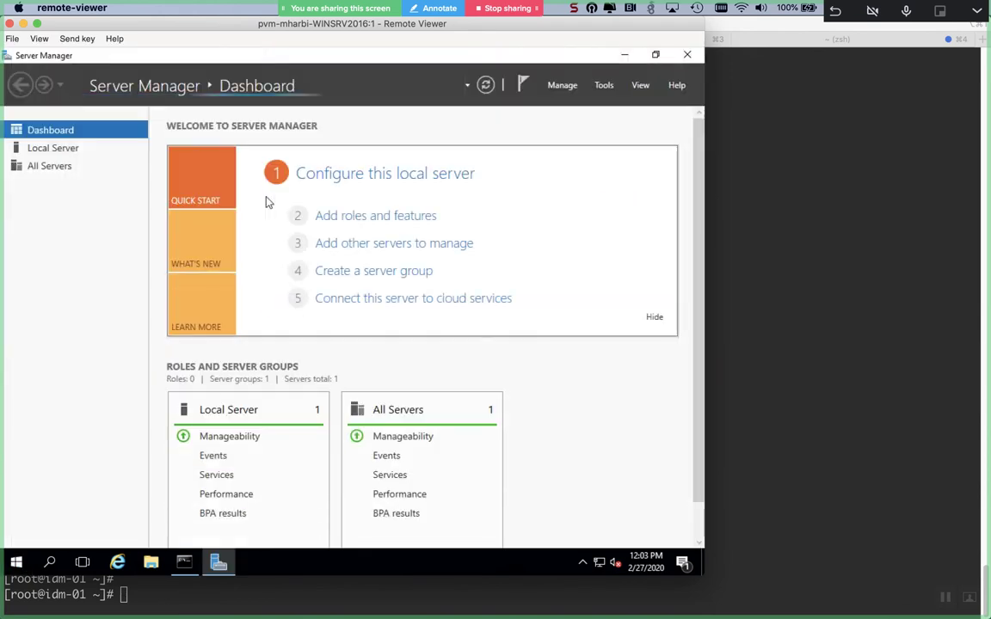
{"action": "left_click", "coordinate": [605, 86]}
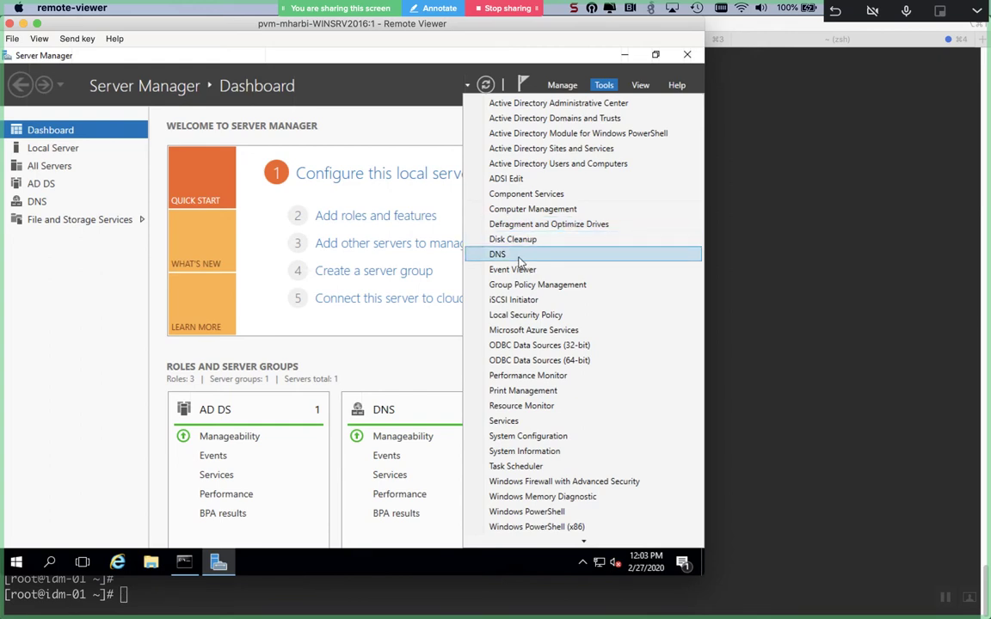
{"action": "left_click", "coordinate": [519, 258]}
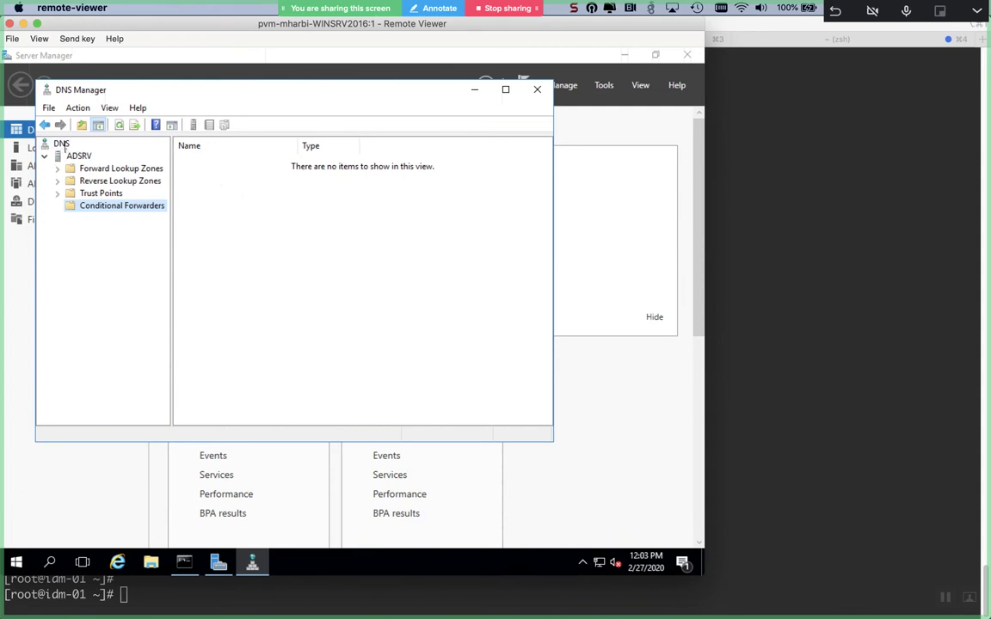
{"action": "right_click", "coordinate": [57, 147]}
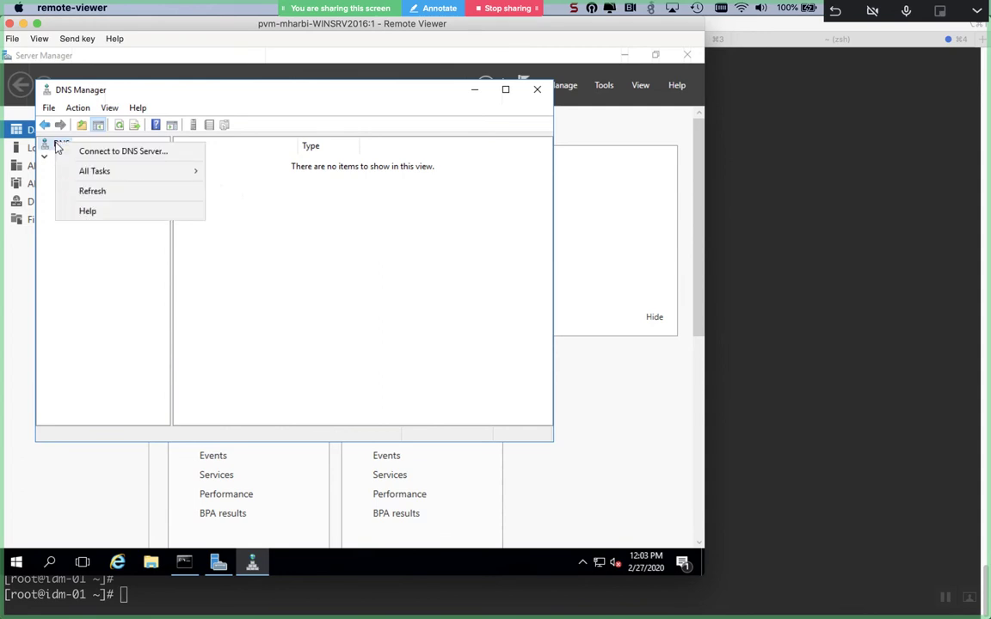
{"action": "left_click", "coordinate": [119, 190]}
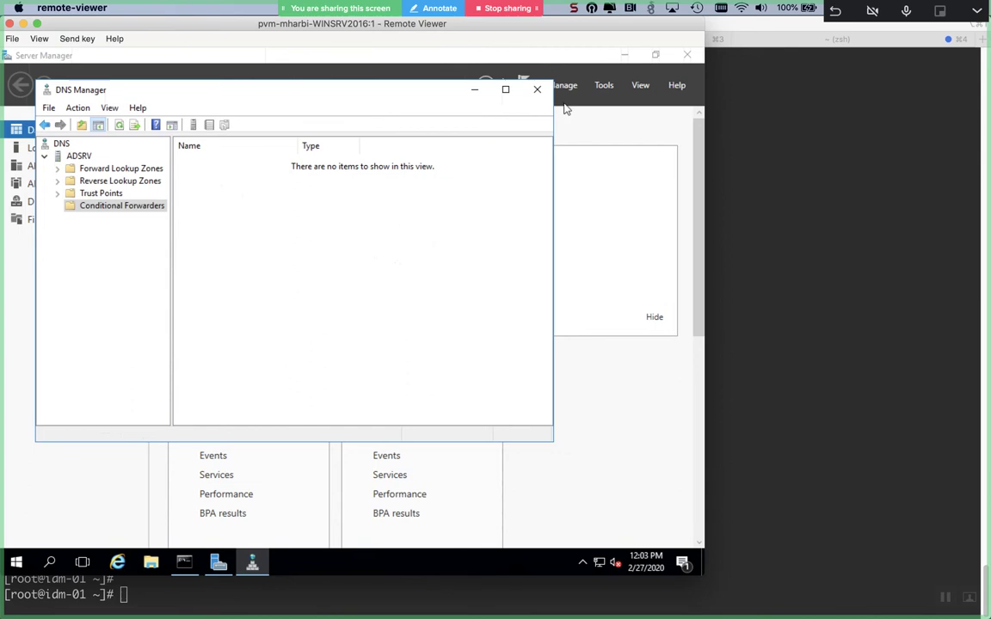
- Close DNS Manager and look through Server Manager's Manage and Tools menus
{"action": "left_click", "coordinate": [535, 89]}
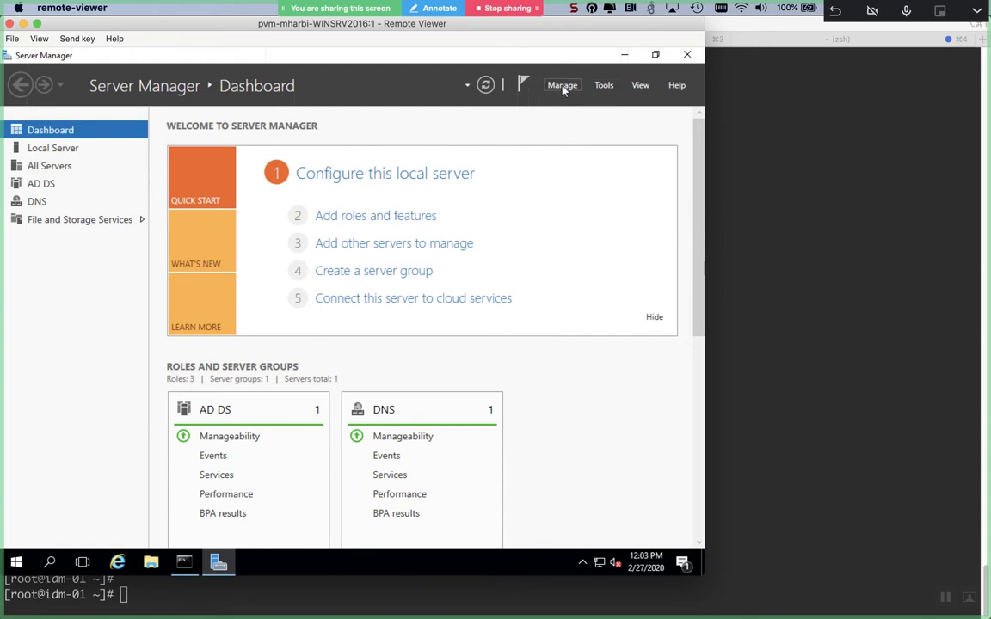
{"action": "left_click", "coordinate": [559, 88]}
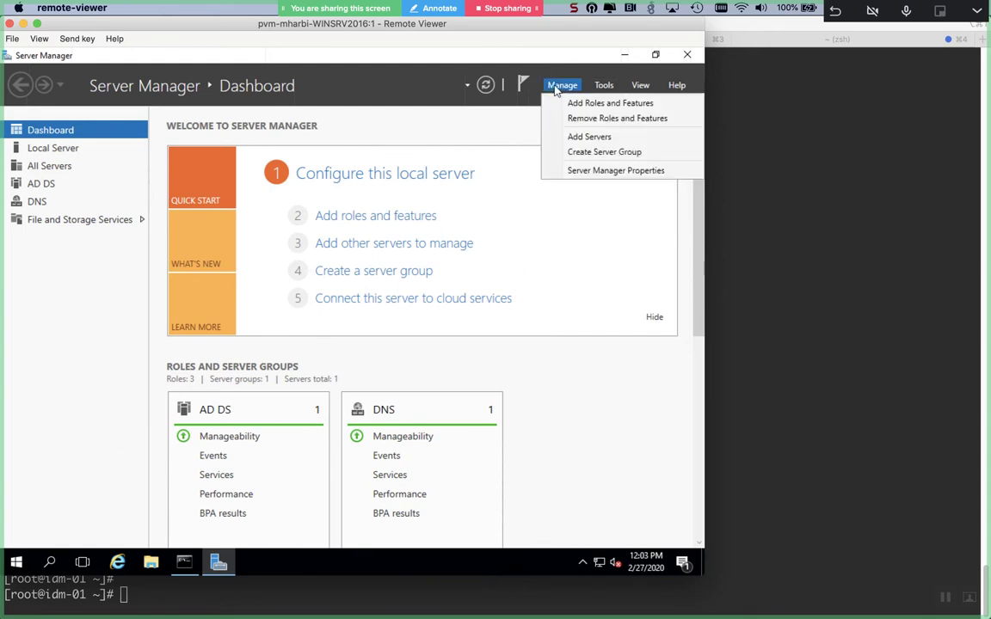
{"action": "left_click", "coordinate": [599, 88]}
{"action": "left_click", "coordinate": [599, 87]}
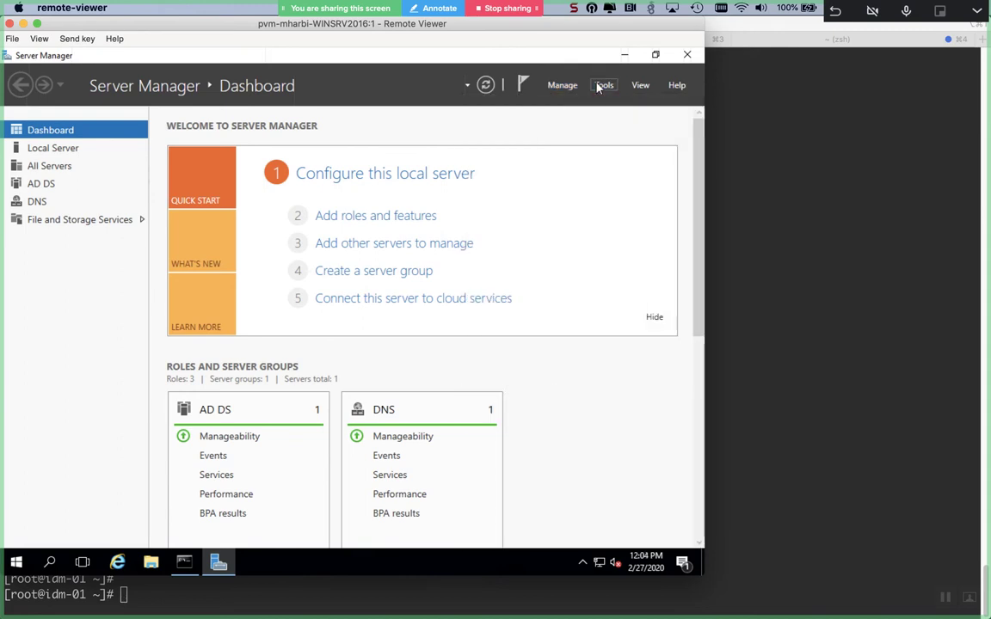
{"action": "left_click", "coordinate": [600, 87]}
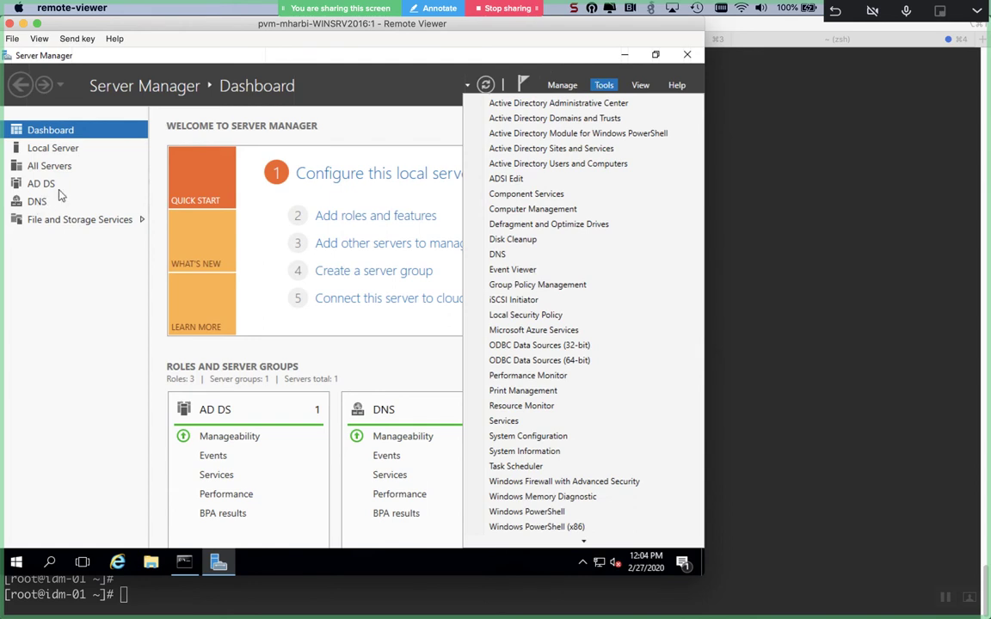
- Review the AD DS and DNS server pages and their tasks, then close Server Manager
{"action": "left_click", "coordinate": [45, 184]}
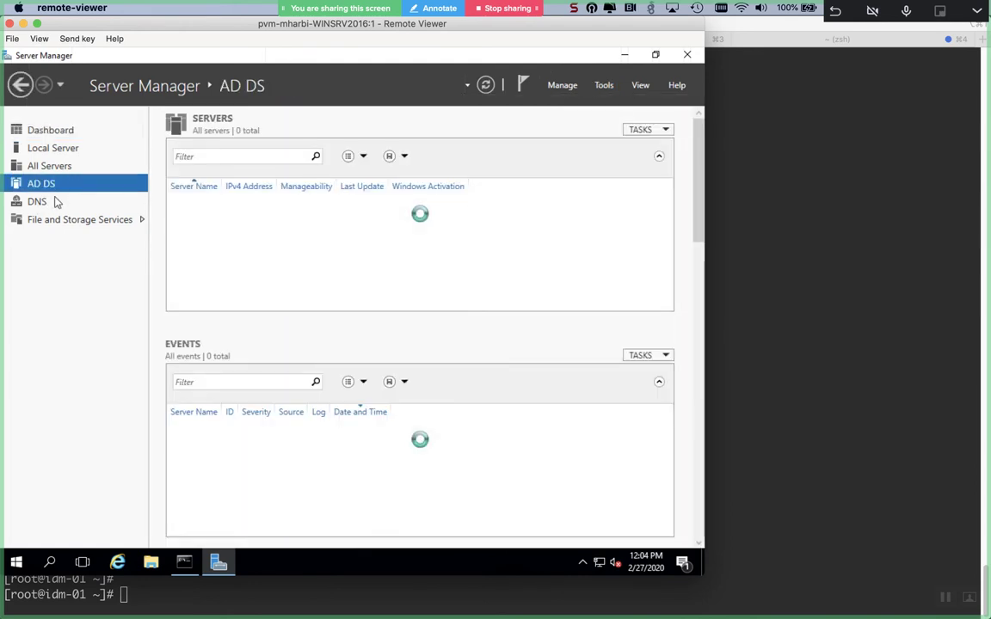
{"action": "left_click", "coordinate": [56, 202]}
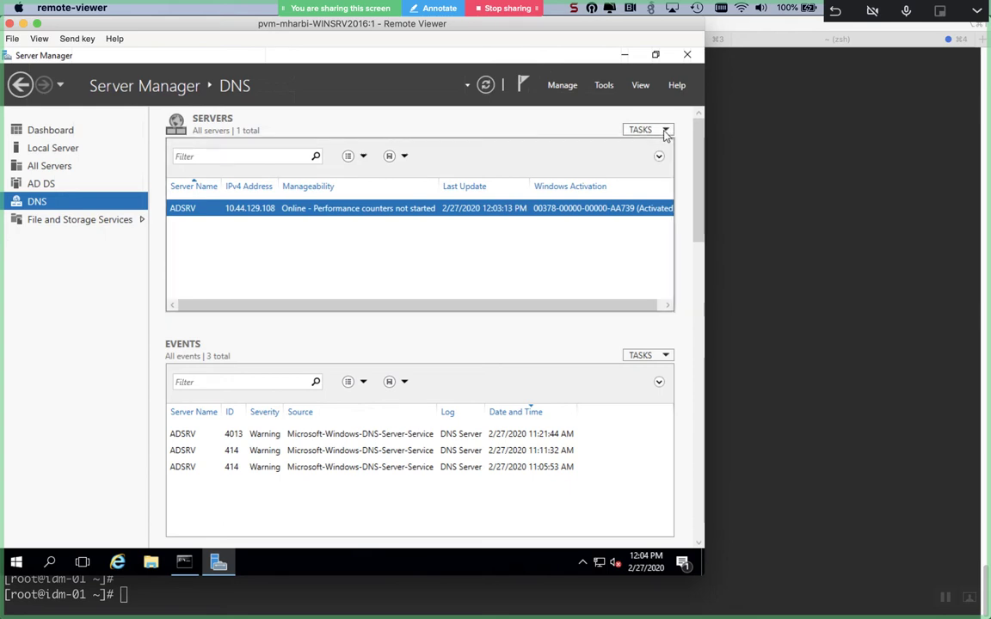
{"action": "left_click", "coordinate": [665, 132]}
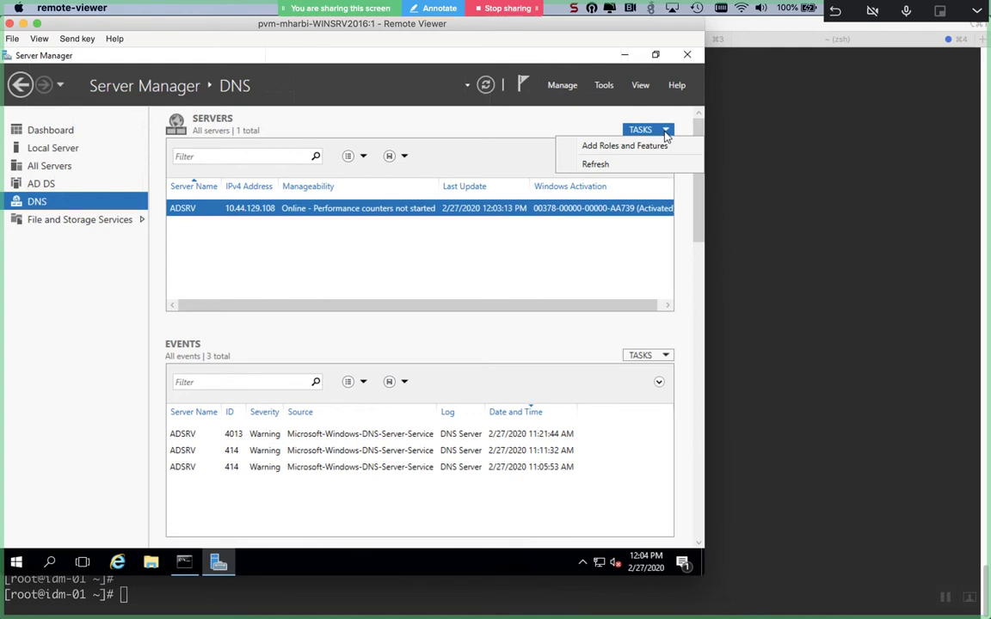
{"action": "left_click", "coordinate": [410, 230]}
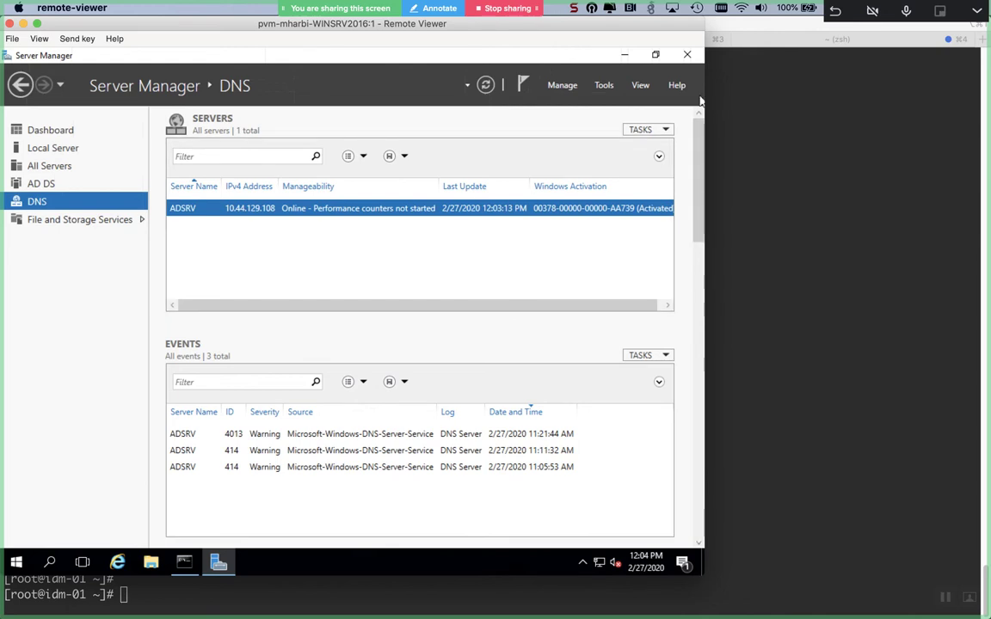
{"action": "left_click", "coordinate": [689, 55]}
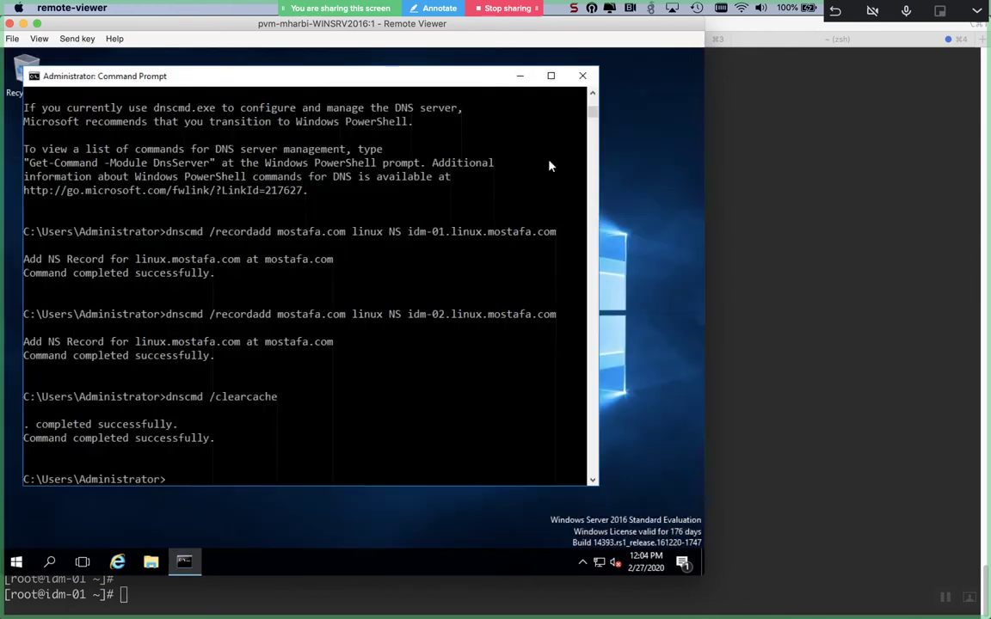
- Start nslookup in the administrator command prompt and set the record type to SRV
{"action": "left_click", "coordinate": [496, 217]}
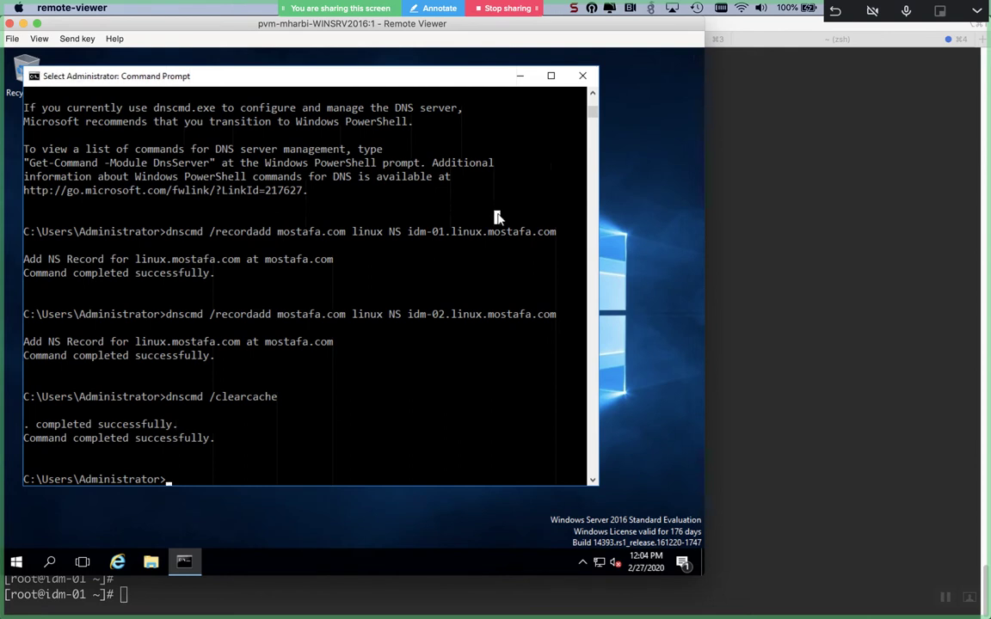
{"action": "type", "text": "ns"}
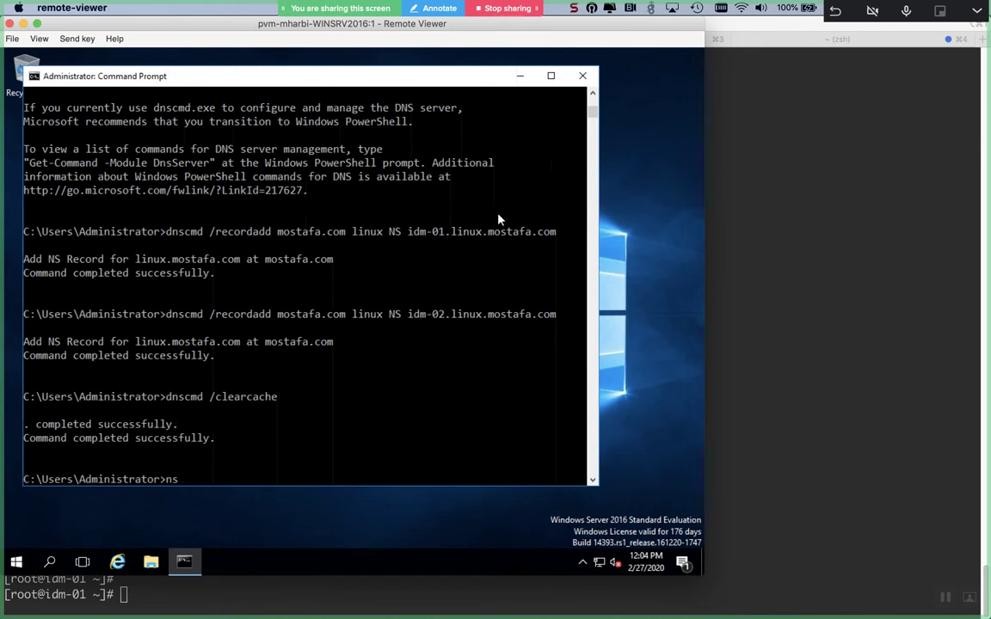
{"action": "type", "text": "lookup"}
{"action": "key", "text": "Return"}
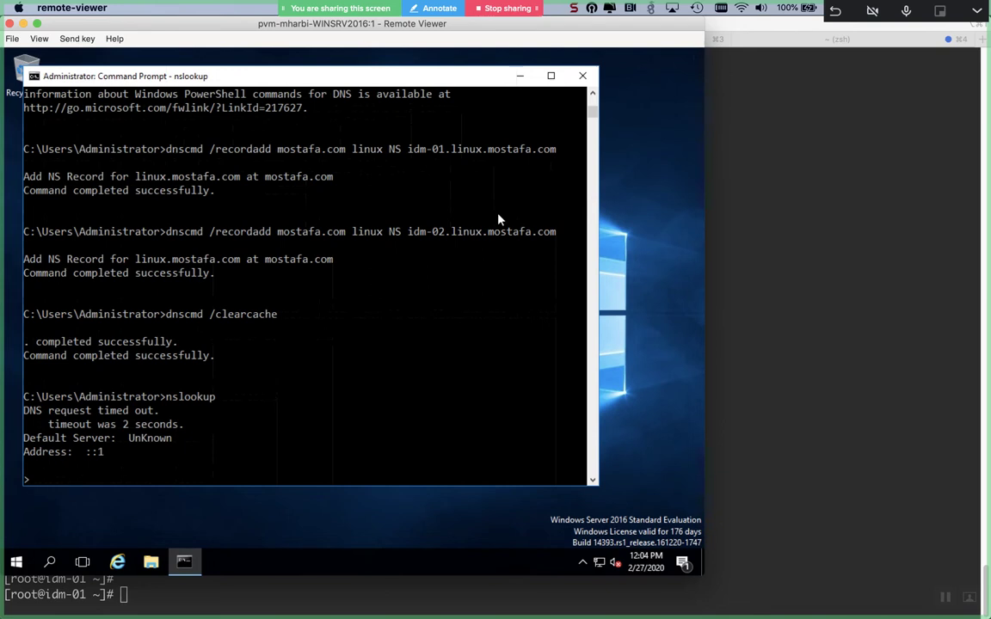
{"action": "type", "text": "set type=SRV"}
{"action": "key", "text": "Return"}
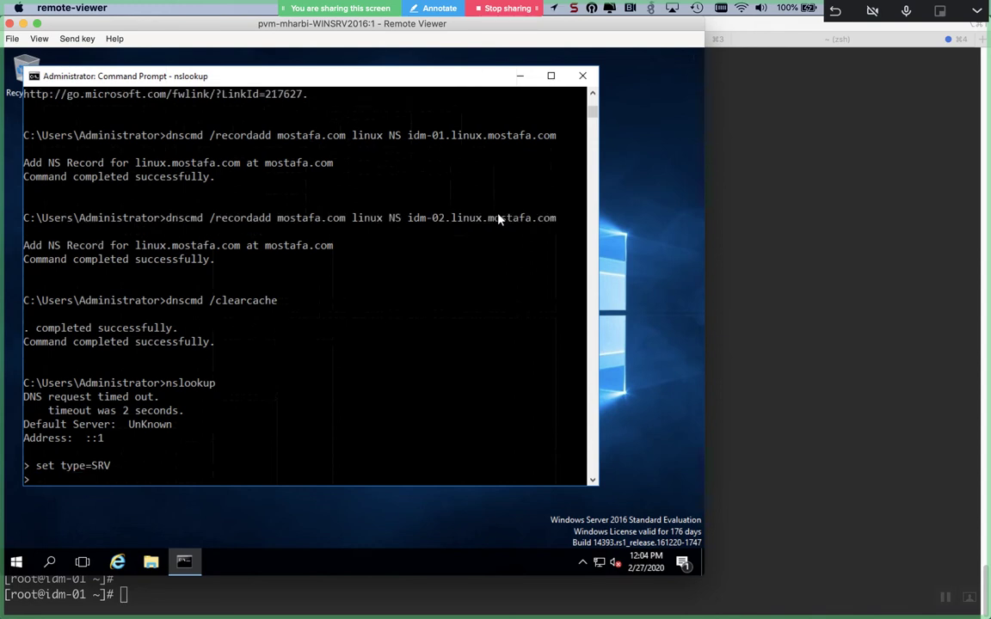
- Query _ldap._tcp.linux.mostafa.com, returning idm-01 and idm-02 on port 389
{"action": "type", "text": "_ldap._tcp"}
{"action": "type", "text": ".linux."}
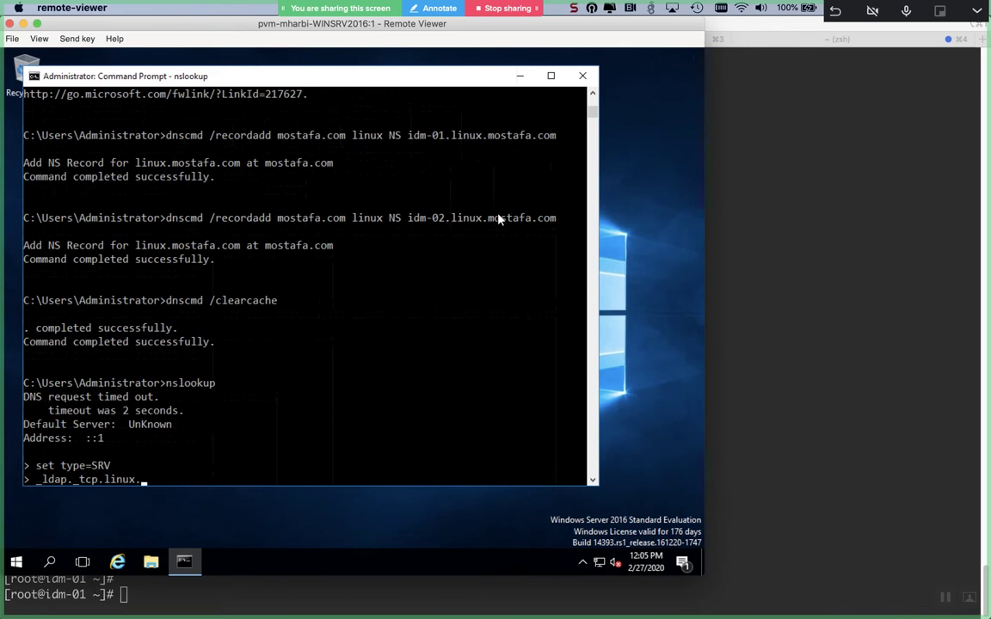
{"action": "type", "text": "mostafa.com"}
{"action": "key", "text": "Return"}
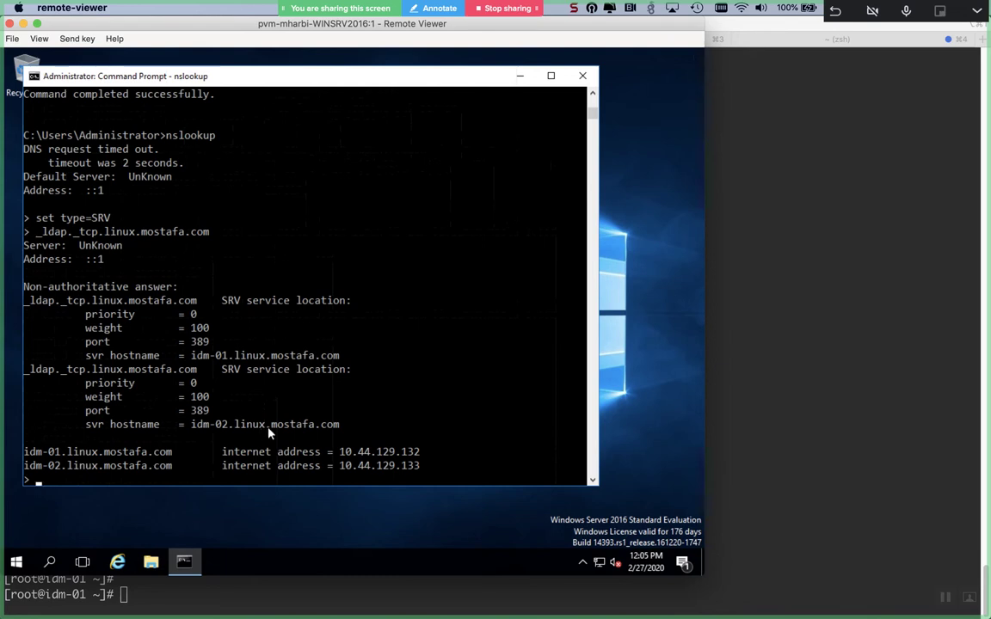
{"action": "left_click", "coordinate": [872, 396]}
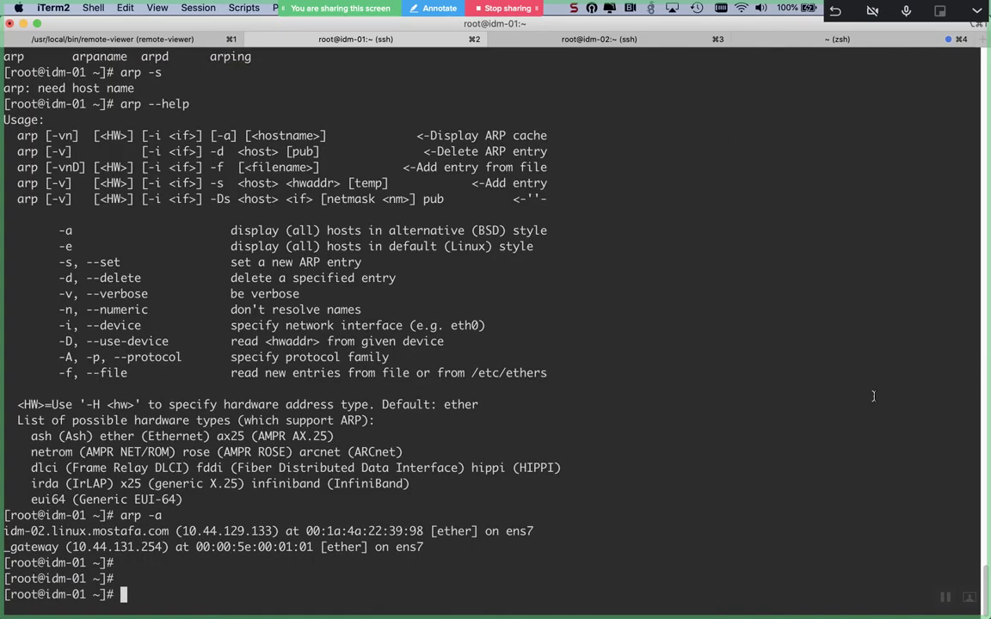
- Run dig SRV _ldap._tcp.mostafa.com in iTerm2, correcting a typo in the name
{"action": "type", "text": "dig SRV _ldap_."}
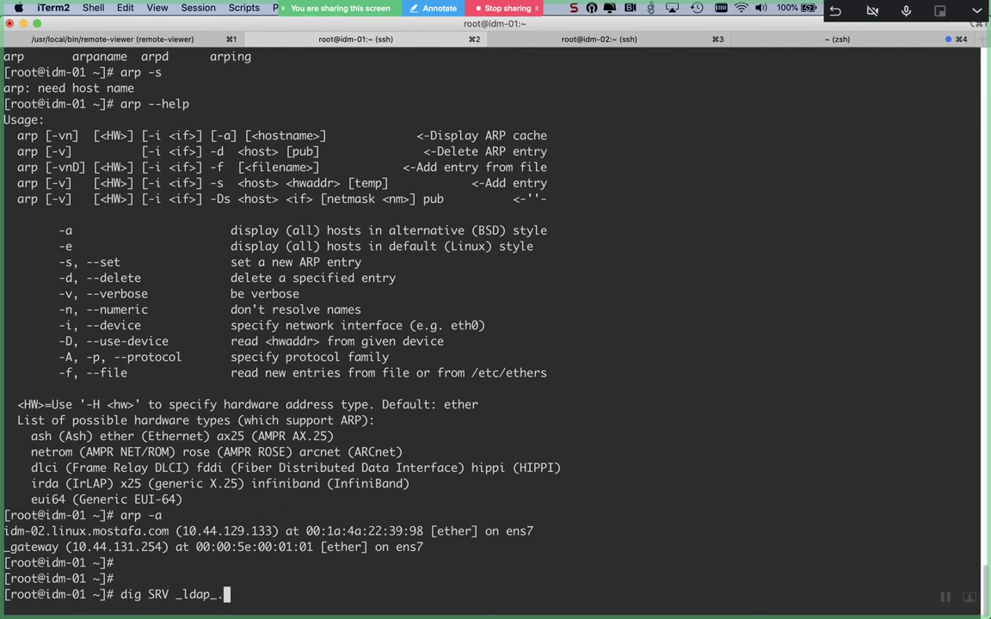
{"action": "type", "text": "tcp"}
{"action": "key", "text": "Left"}
{"action": "key", "text": "Left"}
{"action": "key", "text": "Left"}
{"action": "key", "text": "BackSpace"}
{"action": "key", "text": "BackSpace"}
{"action": "type", "text": "._"}
{"action": "key", "text": "Right"}
{"action": "key", "text": "Right"}
{"action": "key", "text": "Right"}
{"action": "type", "text": ".mostafa"}
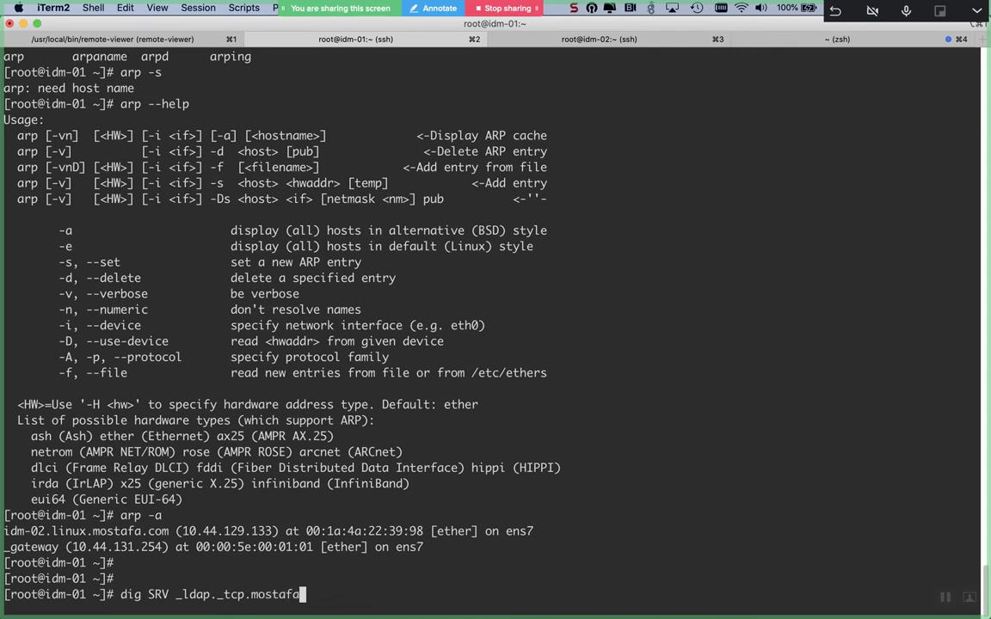
{"action": "key", "text": "Left"}
{"action": "key", "text": "Left"}
{"action": "key", "text": "Left"}
{"action": "key", "text": "Left"}
{"action": "key", "text": "Left"}
{"action": "key", "text": "Left"}
{"action": "key", "text": "Right"}
{"action": "key", "text": "Right"}
{"action": "key", "text": "Right"}
{"action": "key", "text": "Right"}
{"action": "key", "text": "Right"}
{"action": "key", "text": "Right"}
{"action": "type", "text": ".com"}
{"action": "key", "text": "Return"}
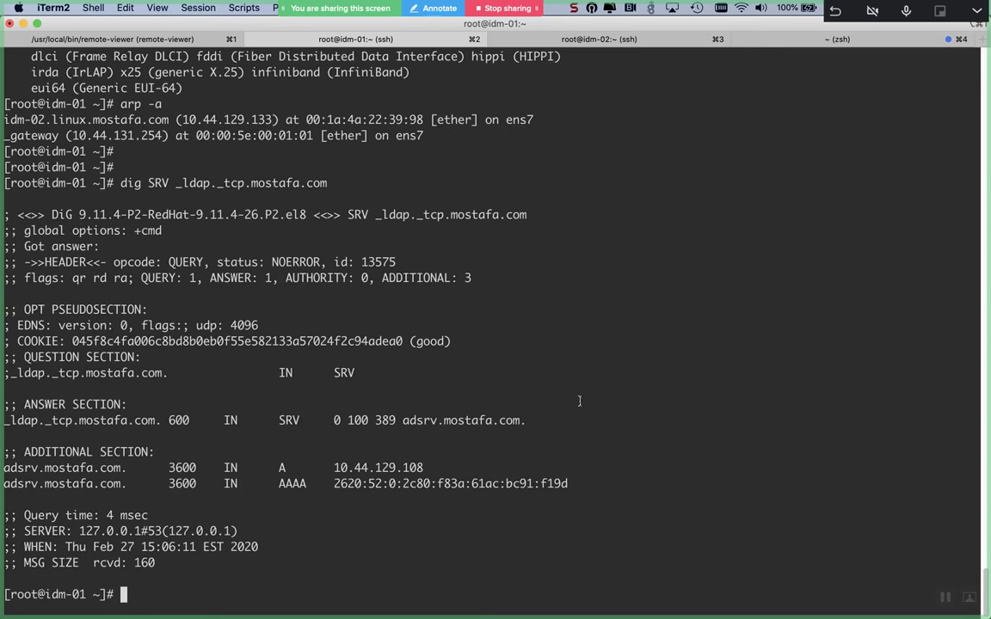
- Highlight the adsrv.mostafa.com answer on port 389, then return to Remote Viewer
{"action": "double_click", "coordinate": [455, 419]}
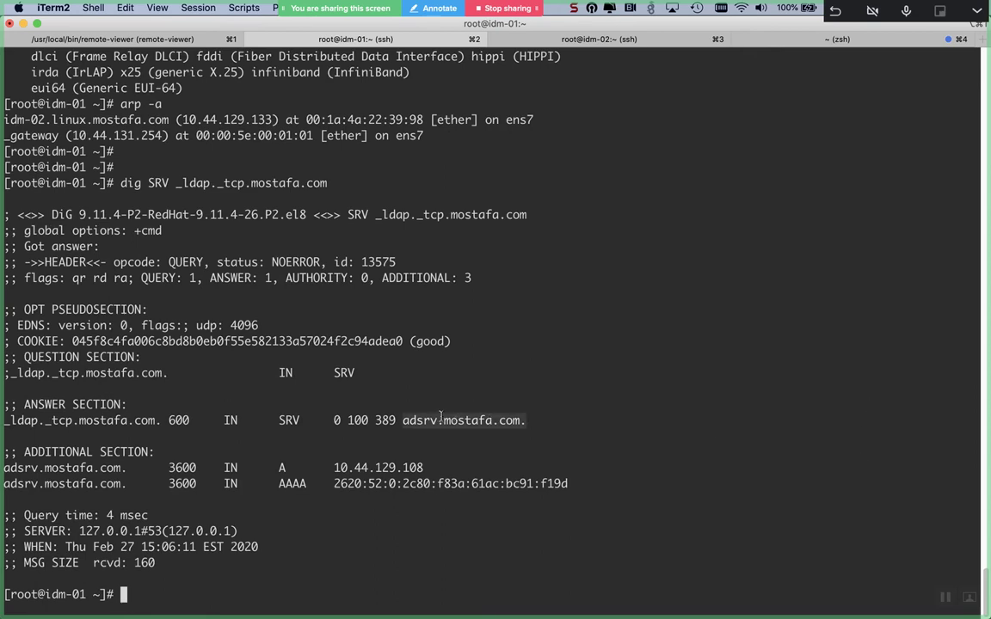
{"action": "left_click", "coordinate": [387, 419]}
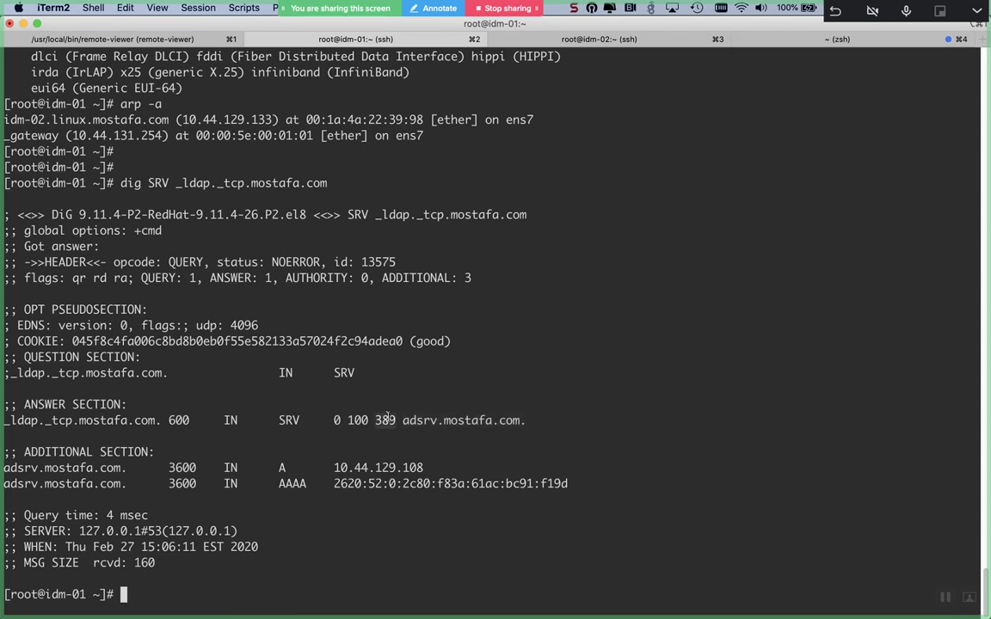
{"action": "double_click", "coordinate": [420, 419]}
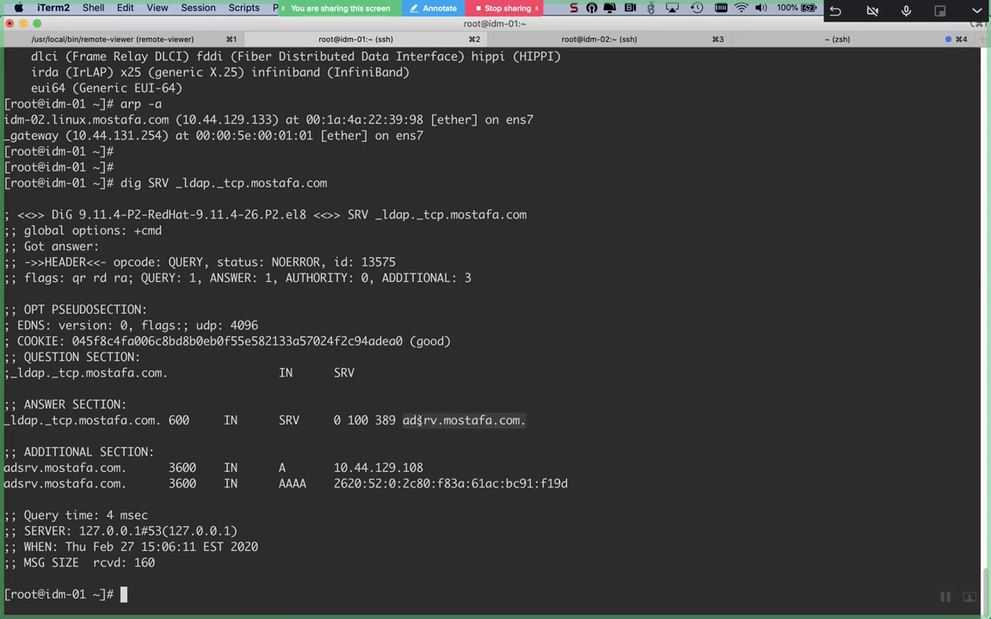
{"action": "left_click", "coordinate": [387, 419]}
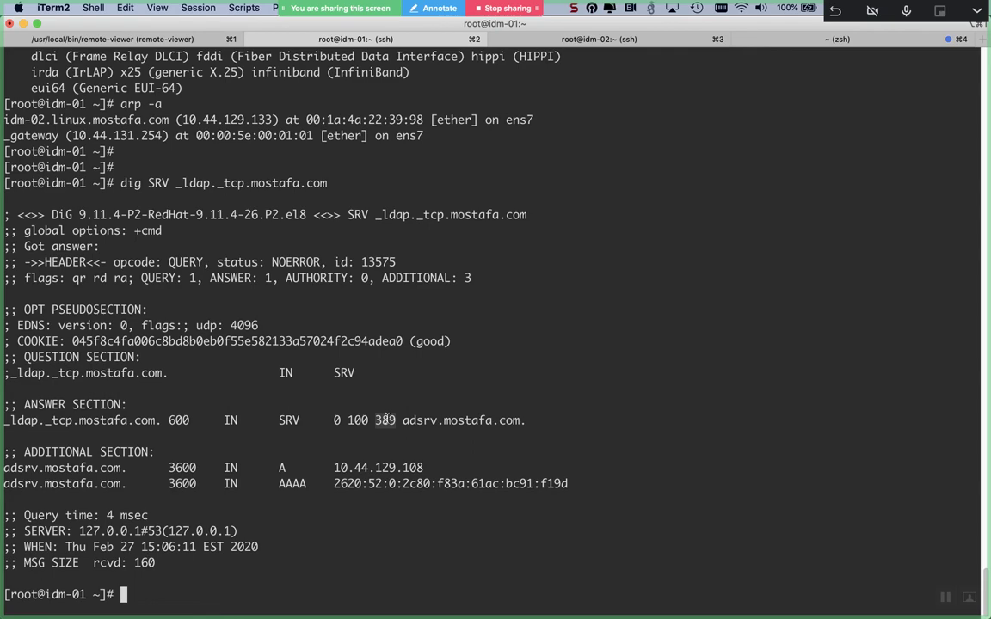
{"action": "key", "text": "super+Tab"}
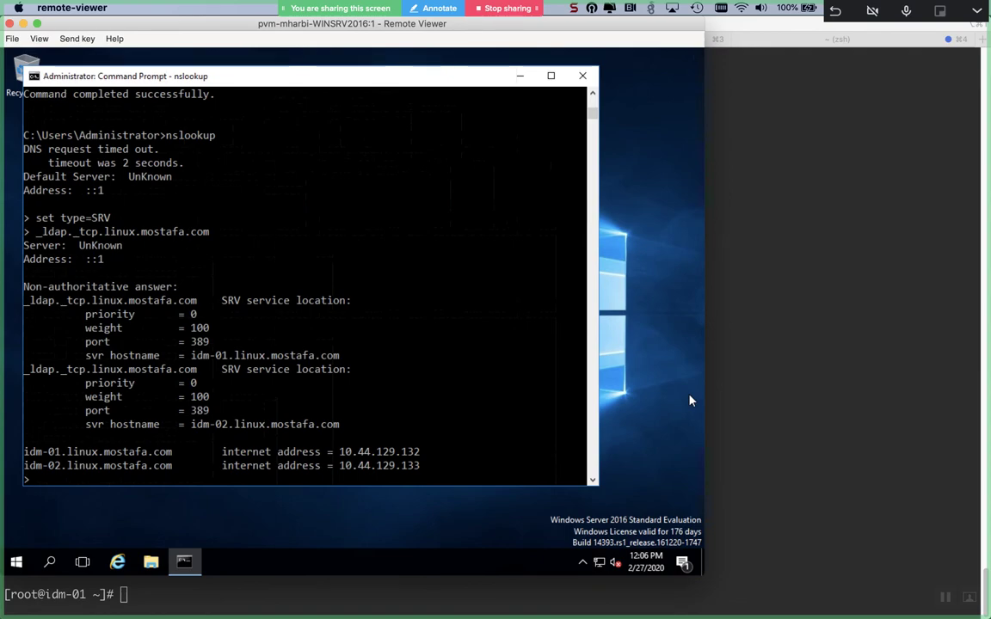
{"action": "key", "text": "super+Tab"}
{"action": "key", "text": "super+Tab"}
{"action": "key", "text": "super+Tab"}
{"action": "key", "text": "super+Tab"}
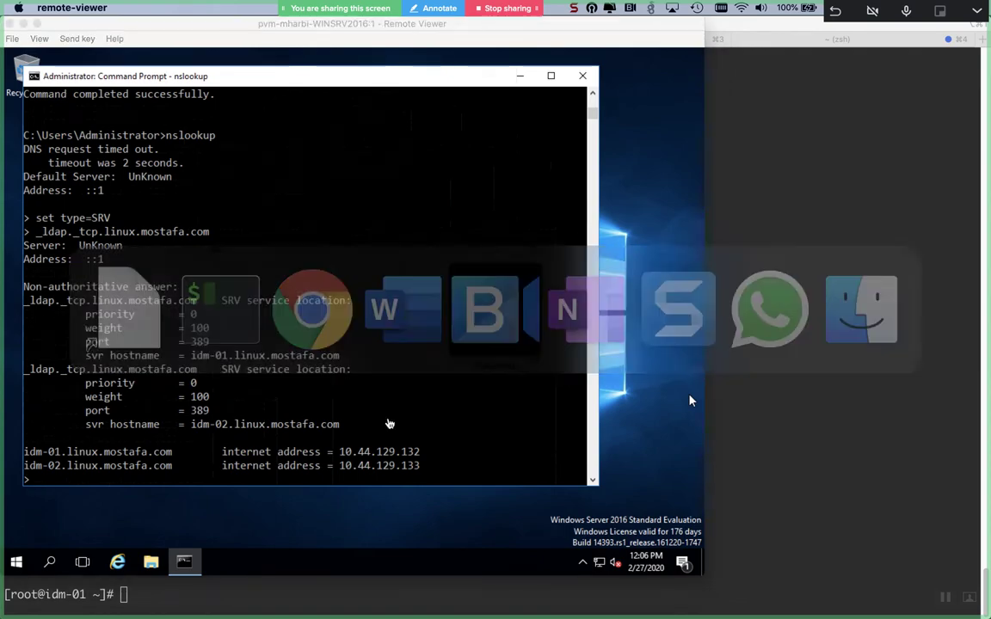
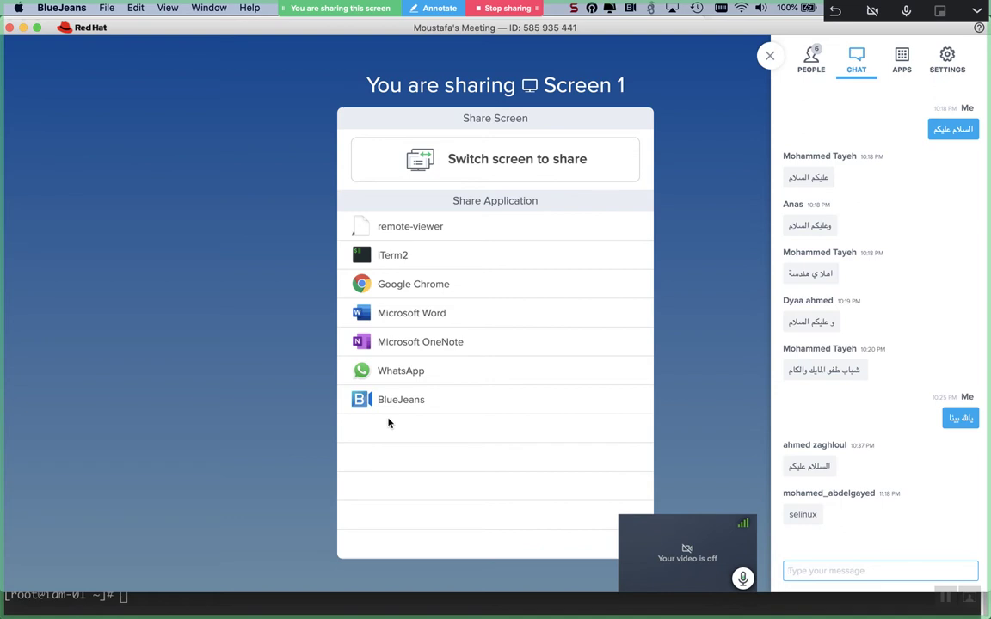
- Bring iTerm2 back to the front, showing the dig SRV lookup for mostafa.com
{"action": "key", "text": "super+Tab"}
{"action": "key", "text": "super+Tab"}
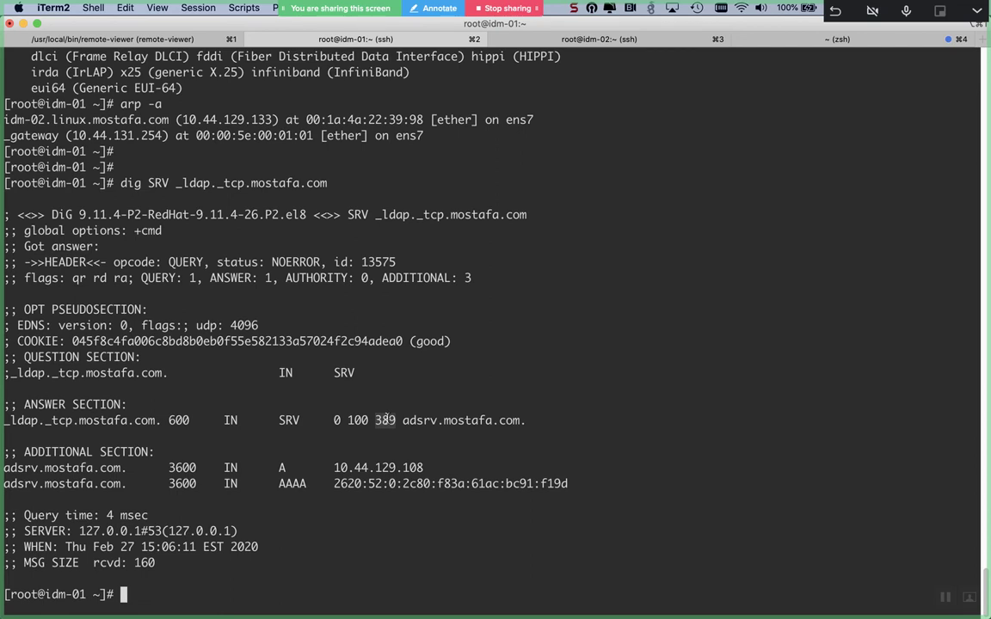
- On a cleared idm-01 screen, enter the command 'ipa-adtrust-install --help'
{"action": "type", "text": "ipa"}
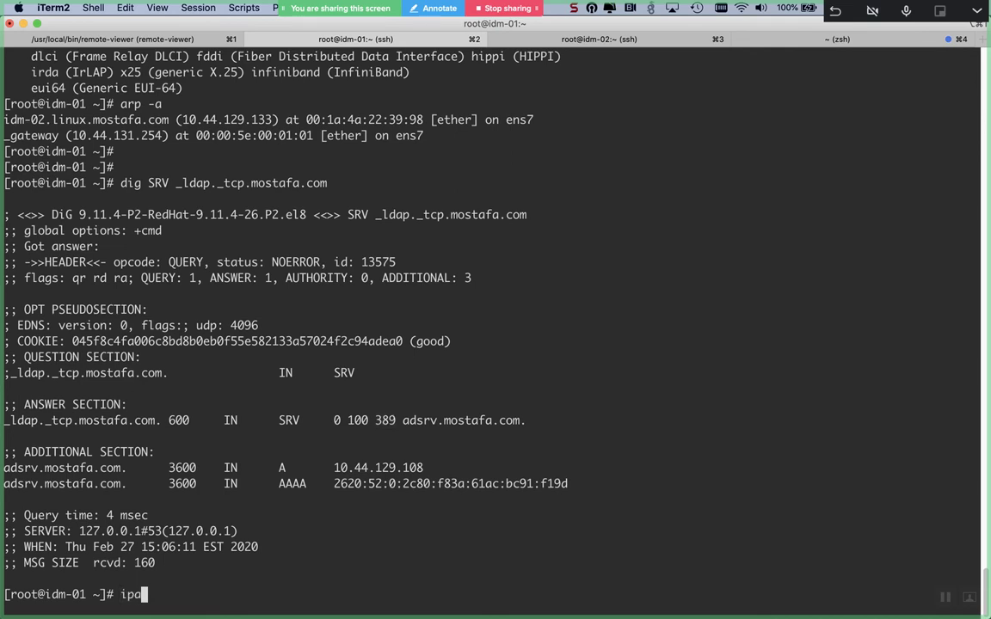
{"action": "type", "text": "-trust"}
{"action": "key", "text": "BackSpace"}
{"action": "key", "text": "BackSpace"}
{"action": "key", "text": "BackSpace"}
{"action": "key", "text": "BackSpace"}
{"action": "key", "text": "BackSpace"}
{"action": "key", "text": "Tab"}
{"action": "key", "text": "Tab"}
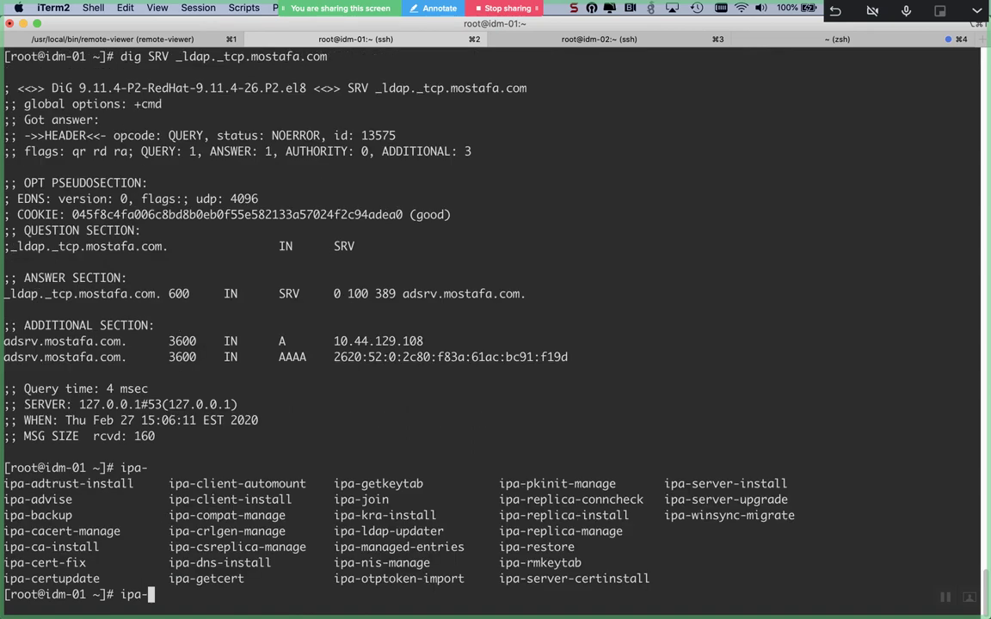
{"action": "type", "text": "adtr"}
{"action": "key", "text": "Tab"}
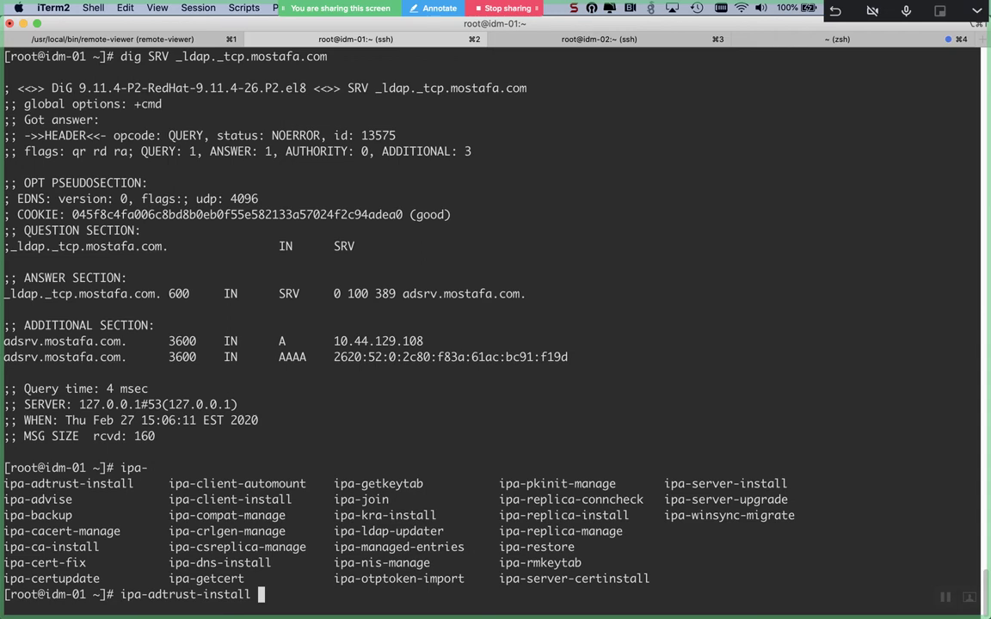
{"action": "key", "text": "ctrl+l"}
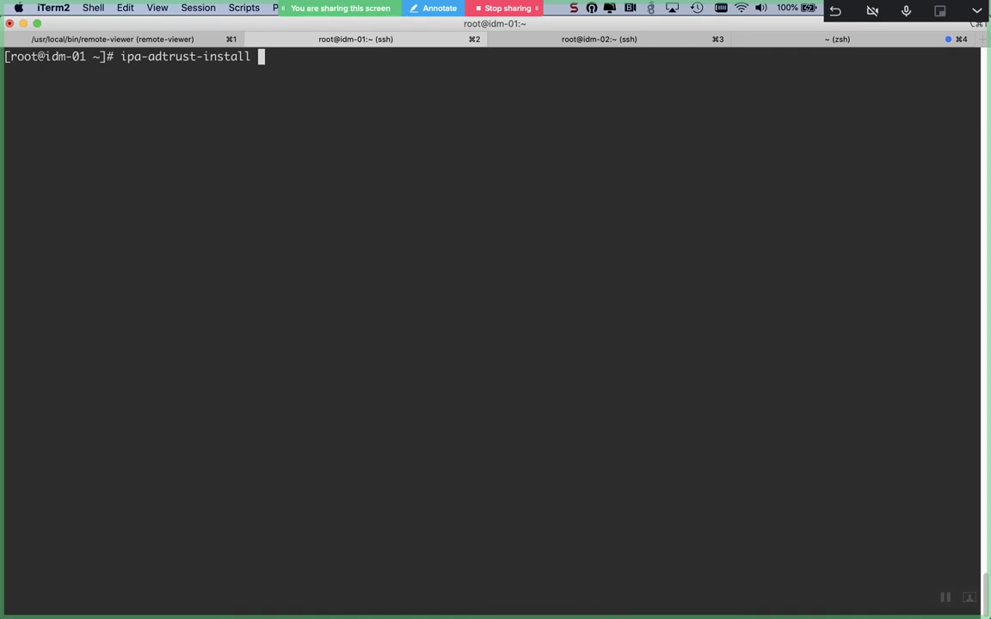
{"action": "type", "text": "--hel"}
{"action": "type", "text": "p"}
- Run ipa-adtrust-install --help and look over its options, such as the ADMIN_NAME placeholder
{"action": "key", "text": "Return"}
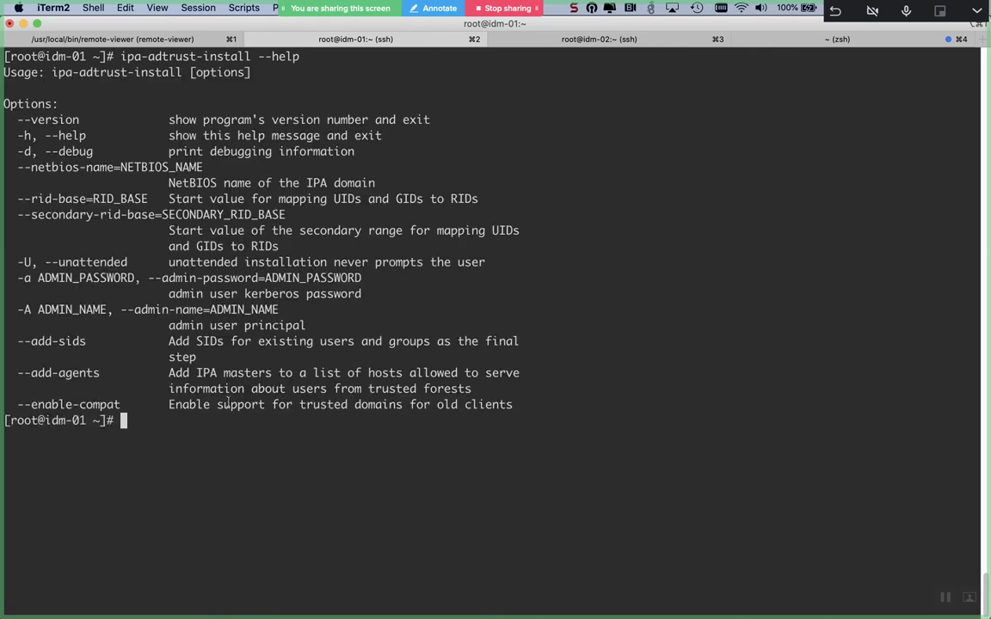
{"action": "double_click", "coordinate": [97, 308]}
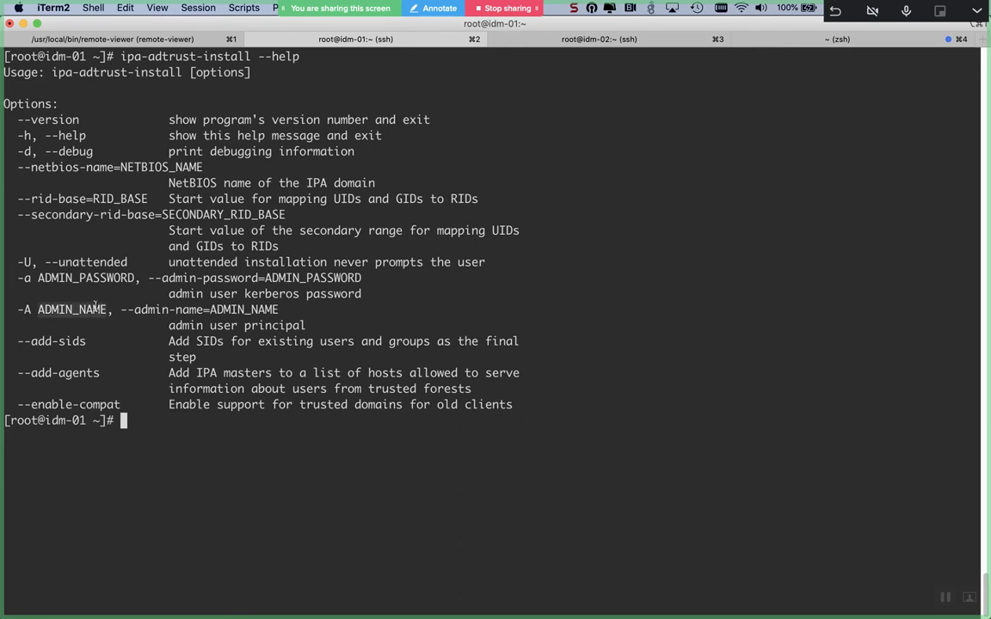
{"action": "left_click", "coordinate": [96, 310]}
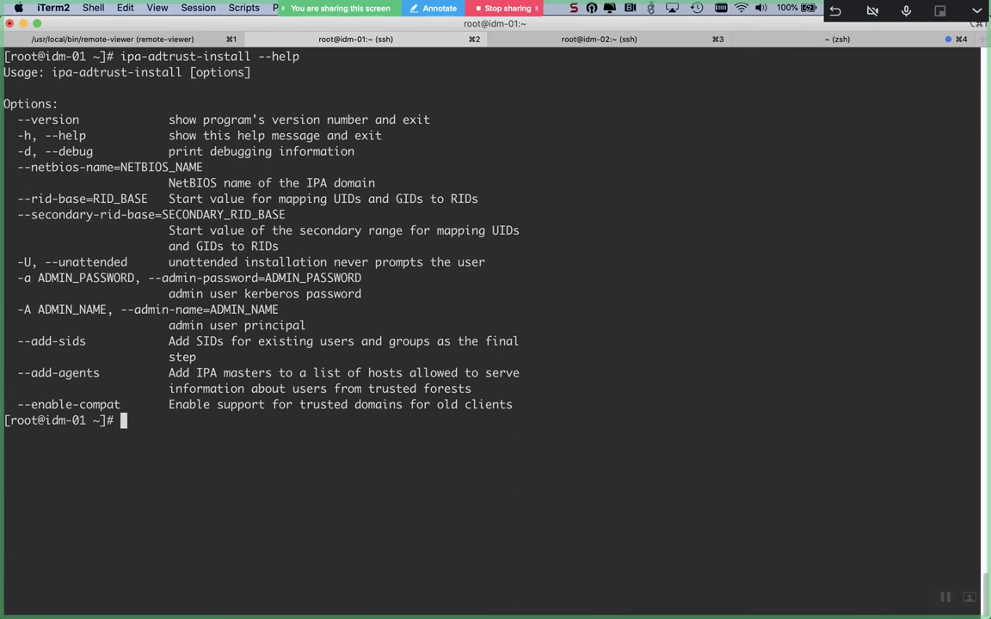
- Edit the recalled command into 'man ipa-adtrust-install' without running it
{"action": "key", "text": "Up"}
{"action": "key", "text": "BackSpace"}
{"action": "key", "text": "BackSpace"}
{"action": "key", "text": "BackSpace"}
{"action": "key", "text": "BackSpace"}
{"action": "key", "text": "BackSpace"}
{"action": "key", "text": "BackSpace"}
{"action": "key", "text": "BackSpace"}
{"action": "key", "text": "BackSpace"}
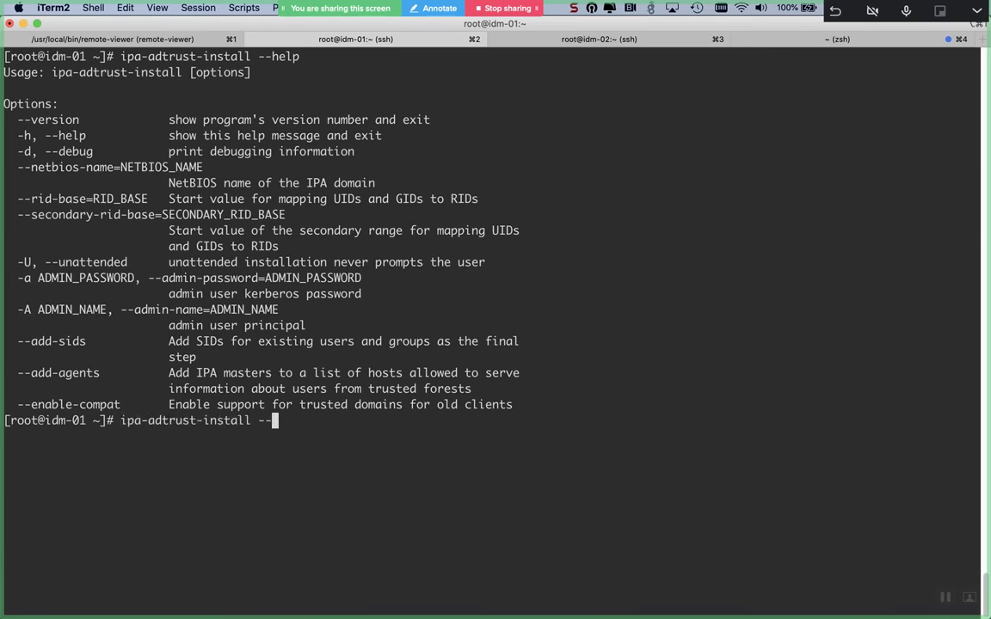
{"action": "type", "text": "l"}
{"action": "key", "text": "ctrl+a"}
{"action": "type", "text": "man"}
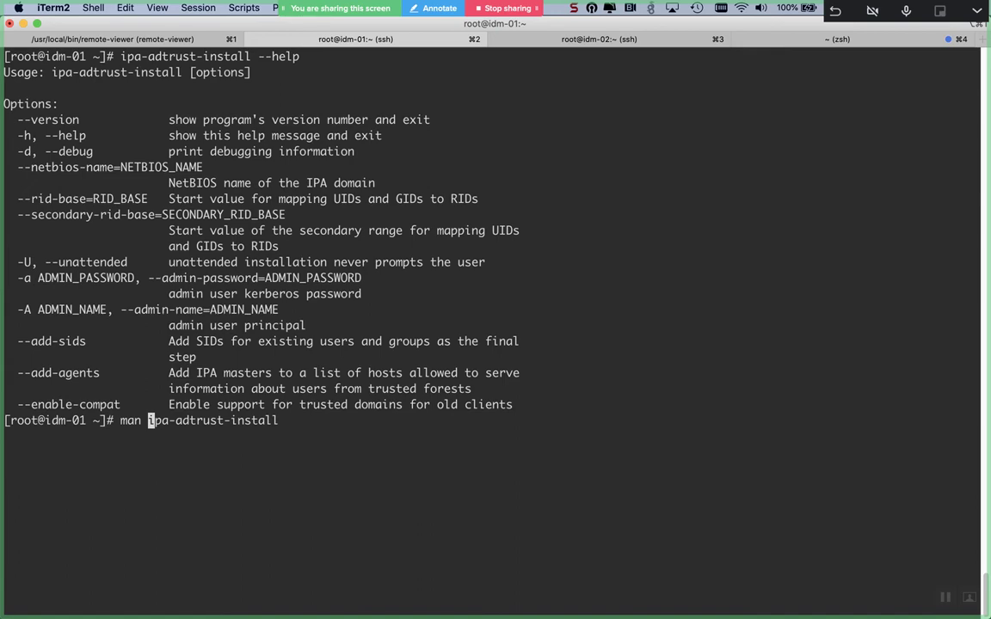
- Read the ipa-adtrust-install man page down to the -A/-a options and 'ipa trust-add --type=ad'
{"action": "key", "text": "Return"}
{"action": "scroll", "coordinate": [496, 309], "scroll_direction": "down", "scroll_amount": 5}
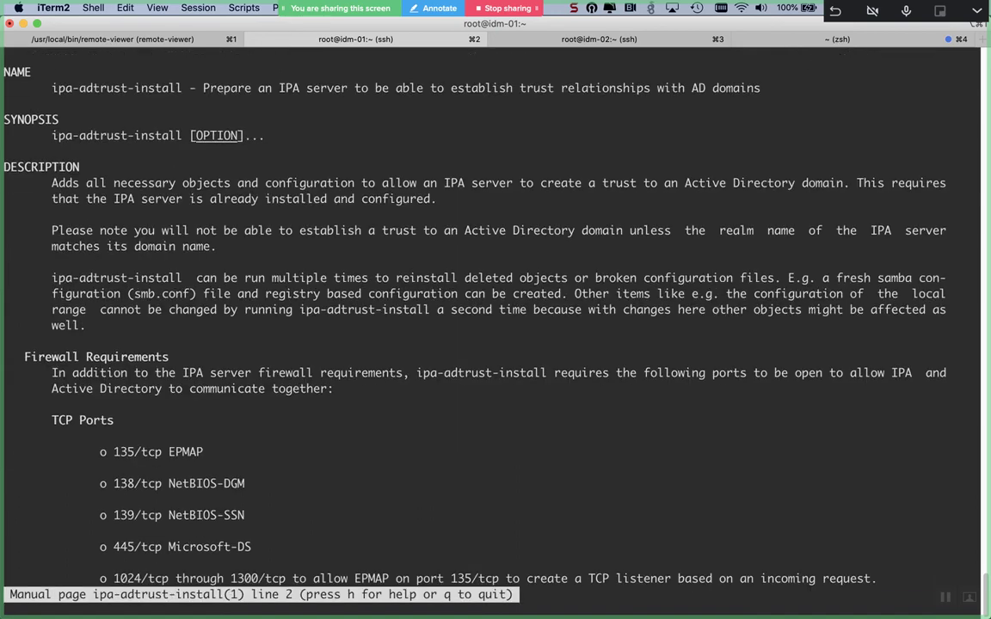
{"action": "scroll", "coordinate": [495, 310], "scroll_direction": "down", "scroll_amount": 10}
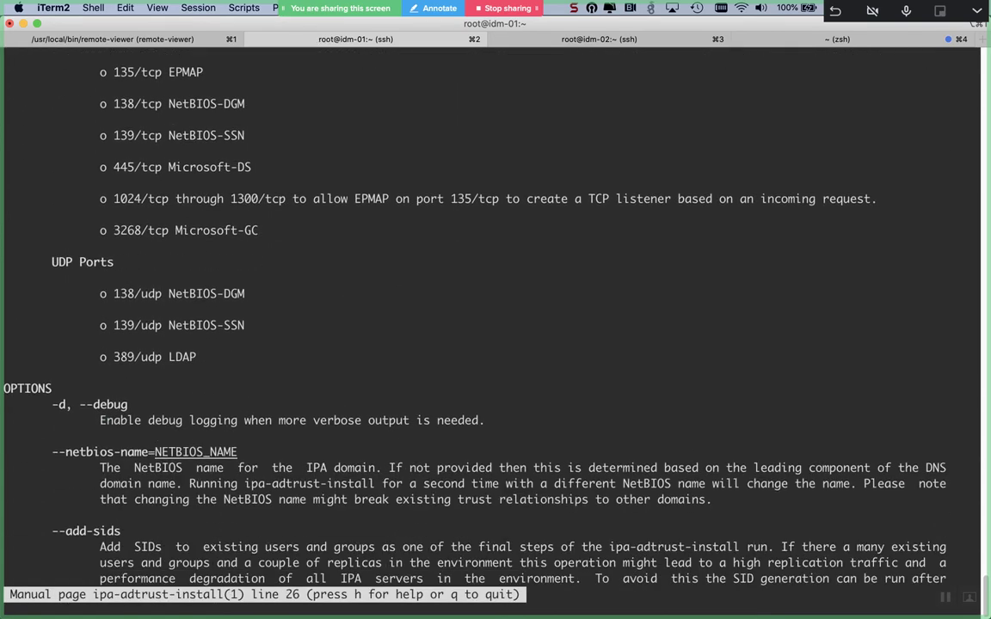
{"action": "scroll", "coordinate": [495, 309], "scroll_direction": "down", "scroll_amount": 1}
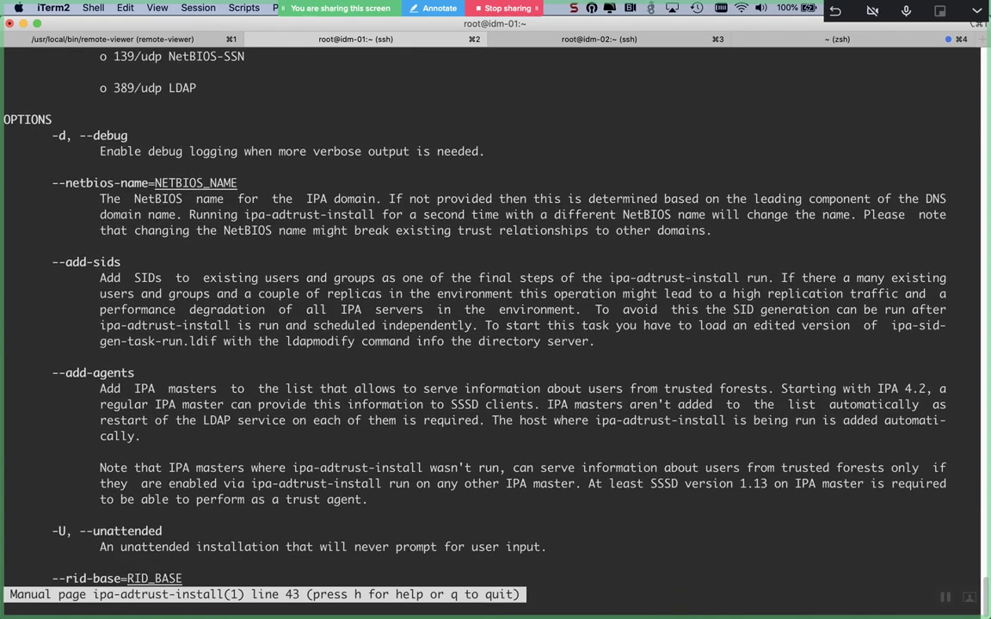
{"action": "scroll", "coordinate": [496, 310], "scroll_direction": "down", "scroll_amount": 9}
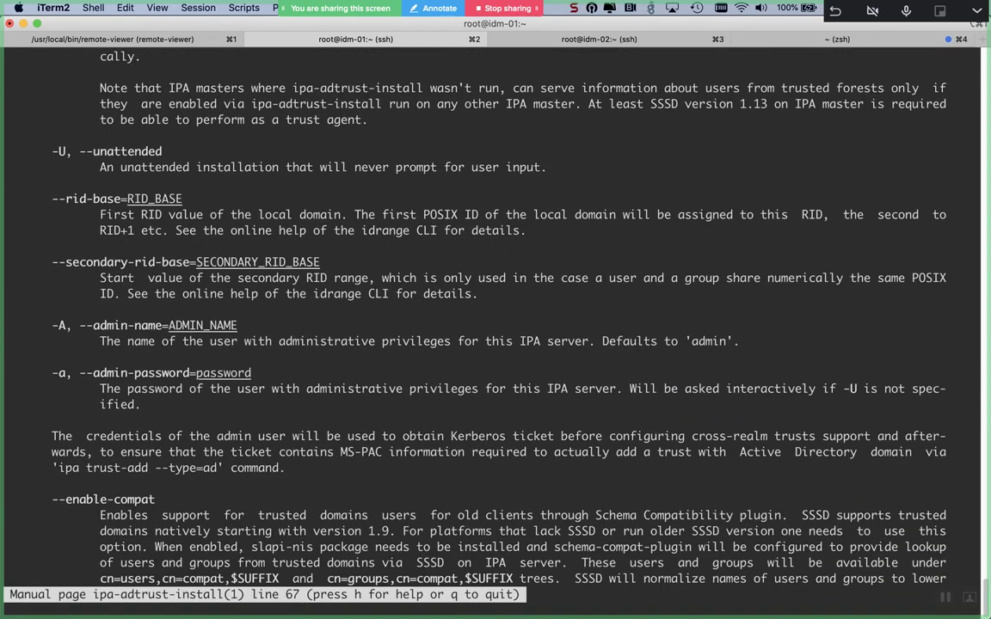
{"action": "scroll", "coordinate": [495, 310], "scroll_direction": "down", "scroll_amount": 6}
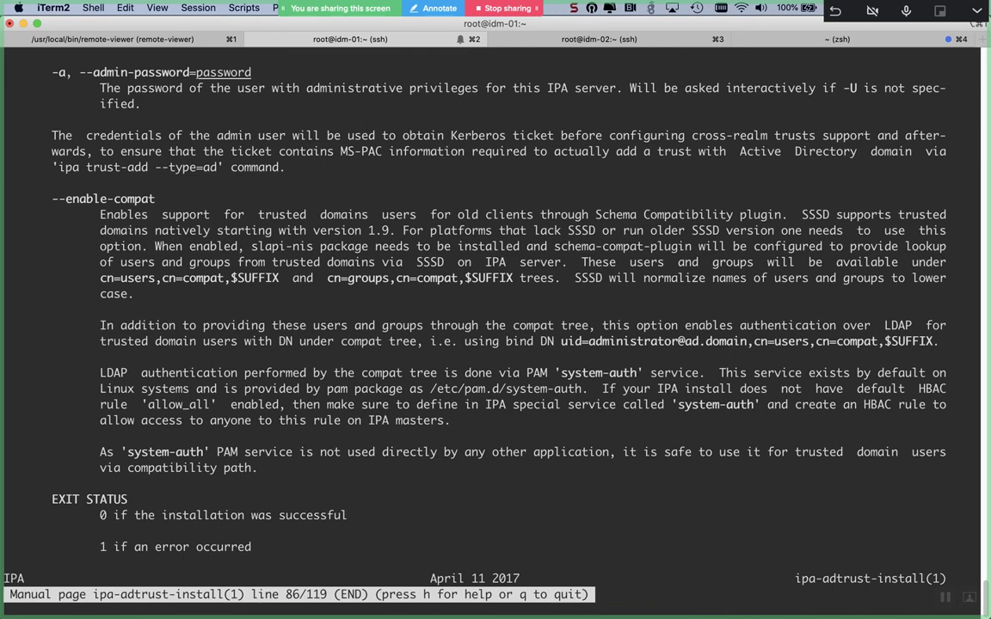
{"action": "scroll", "coordinate": [496, 310], "scroll_direction": "up", "scroll_amount": 3}
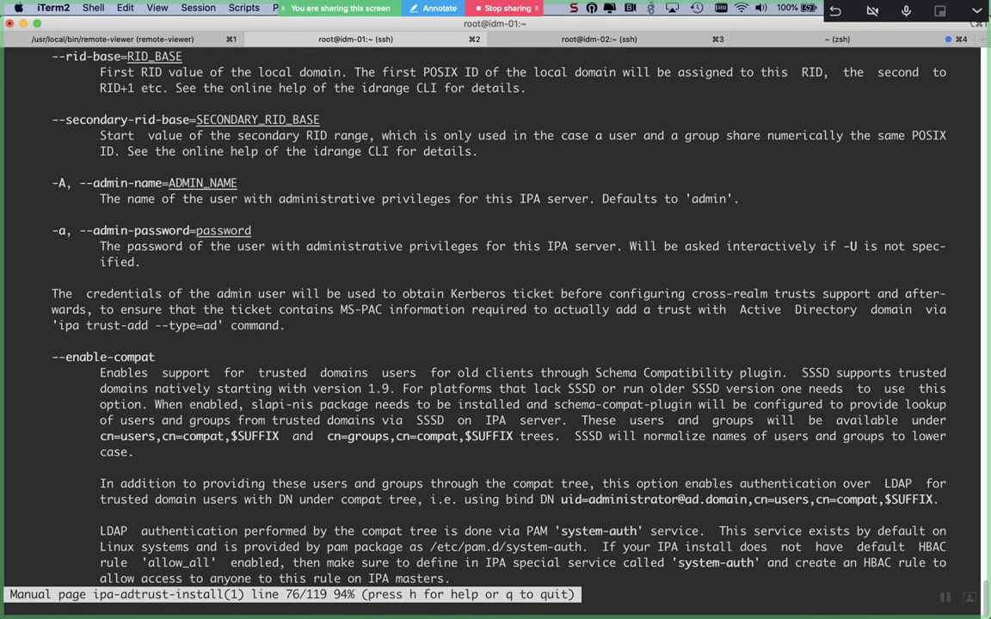
{"action": "scroll", "coordinate": [495, 310], "scroll_direction": "up", "scroll_amount": 4}
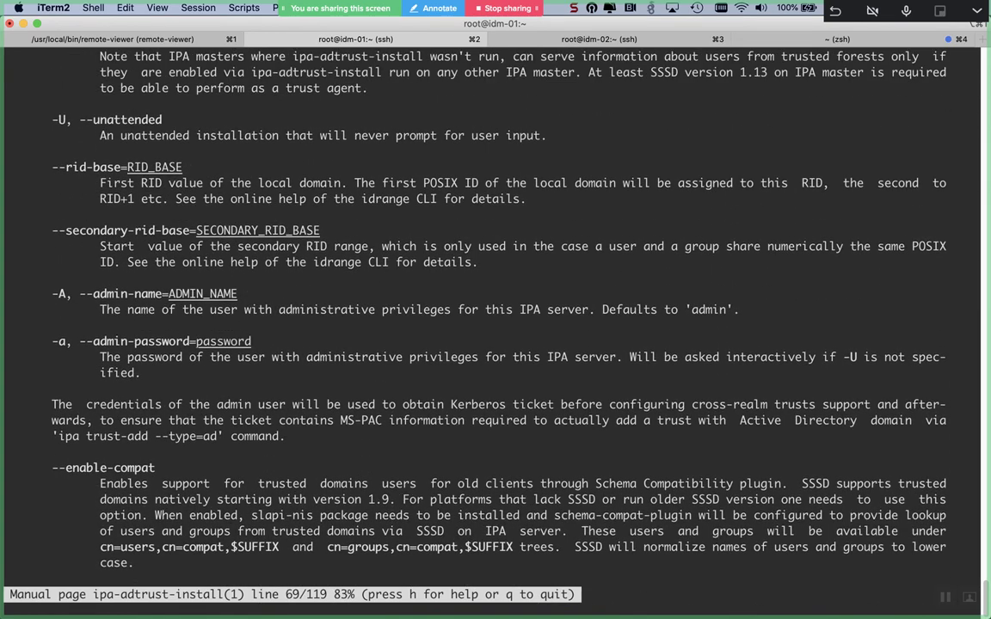
{"action": "scroll", "coordinate": [495, 310], "scroll_direction": "up", "scroll_amount": 2}
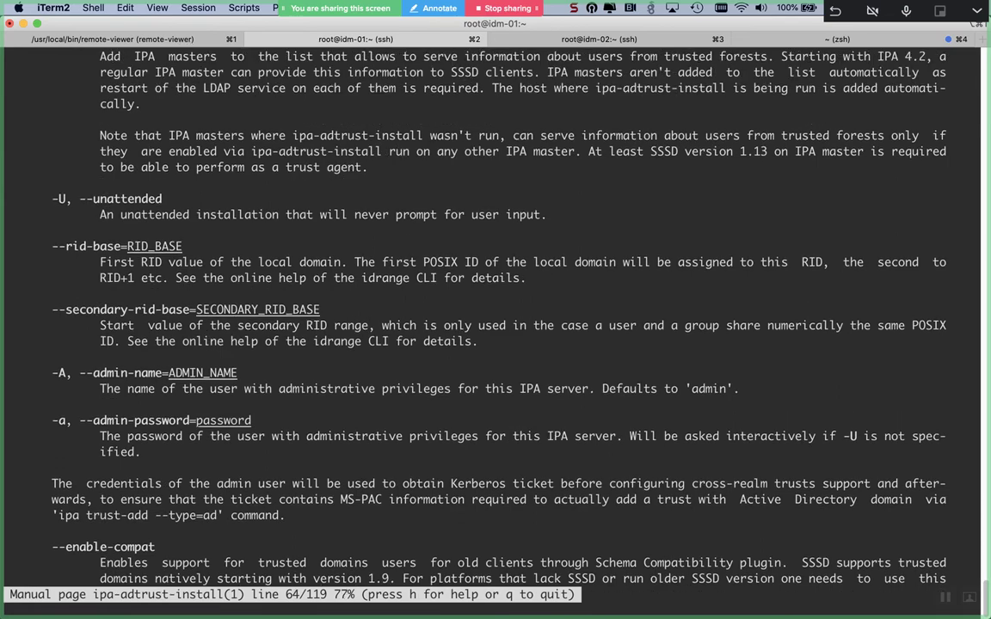
{"action": "scroll", "coordinate": [495, 310], "scroll_direction": "up", "scroll_amount": 6}
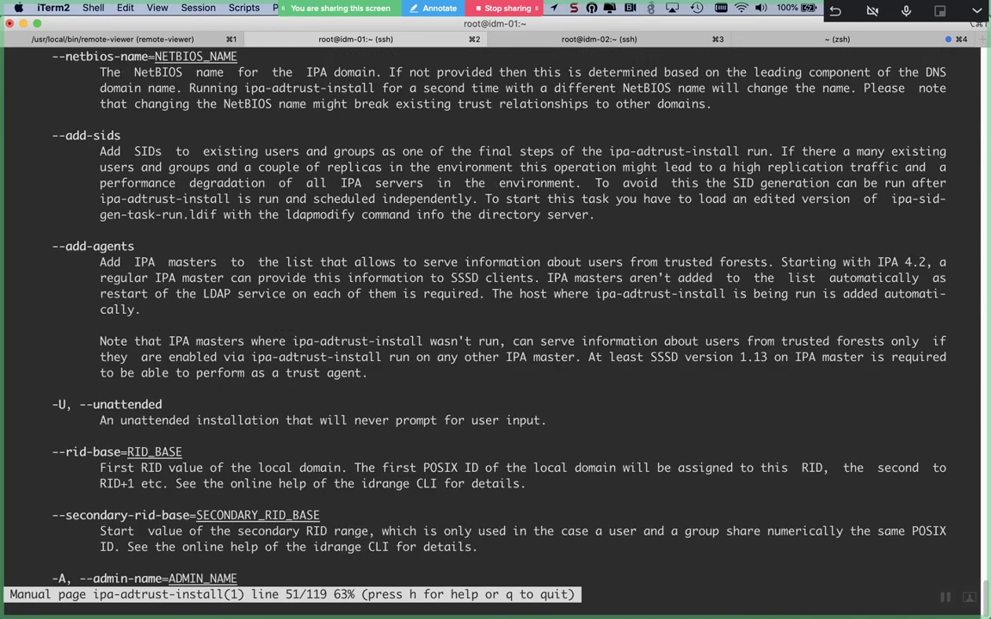
{"action": "scroll", "coordinate": [496, 309], "scroll_direction": "up", "scroll_amount": 1}
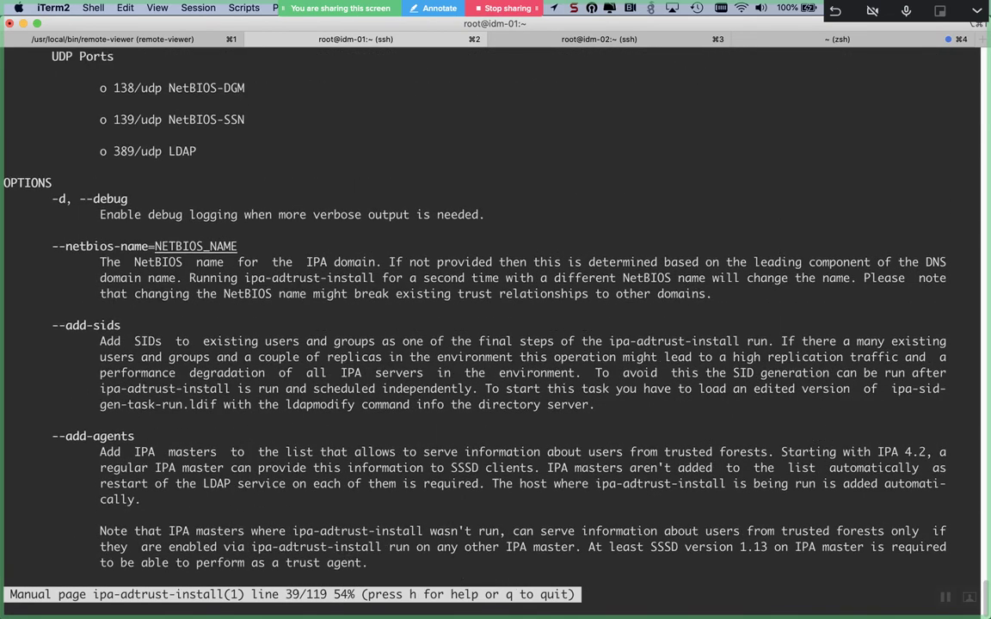
{"action": "scroll", "coordinate": [496, 309], "scroll_direction": "up", "scroll_amount": 7}
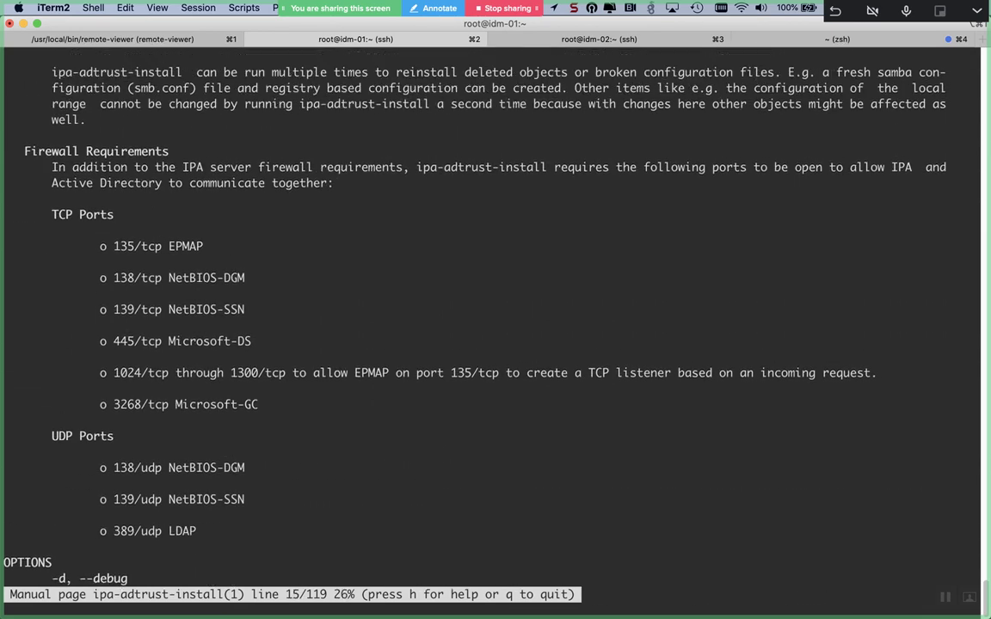
{"action": "scroll", "coordinate": [495, 310], "scroll_direction": "up", "scroll_amount": 4}
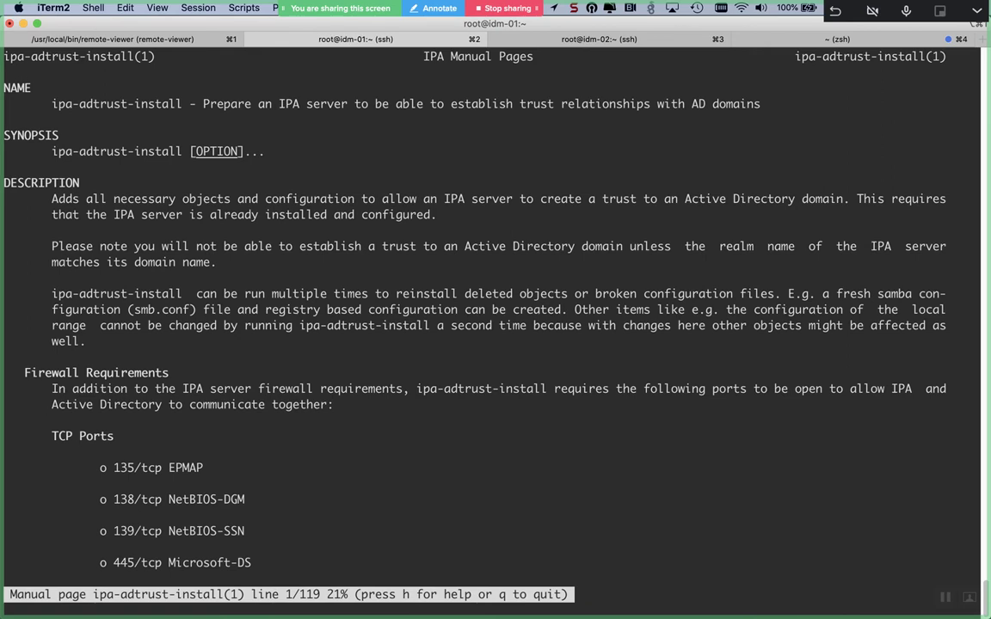
{"action": "scroll", "coordinate": [495, 309], "scroll_direction": "down", "scroll_amount": 1}
{"action": "scroll", "coordinate": [496, 309], "scroll_direction": "up", "scroll_amount": 1}
{"action": "scroll", "coordinate": [495, 310], "scroll_direction": "down", "scroll_amount": 3}
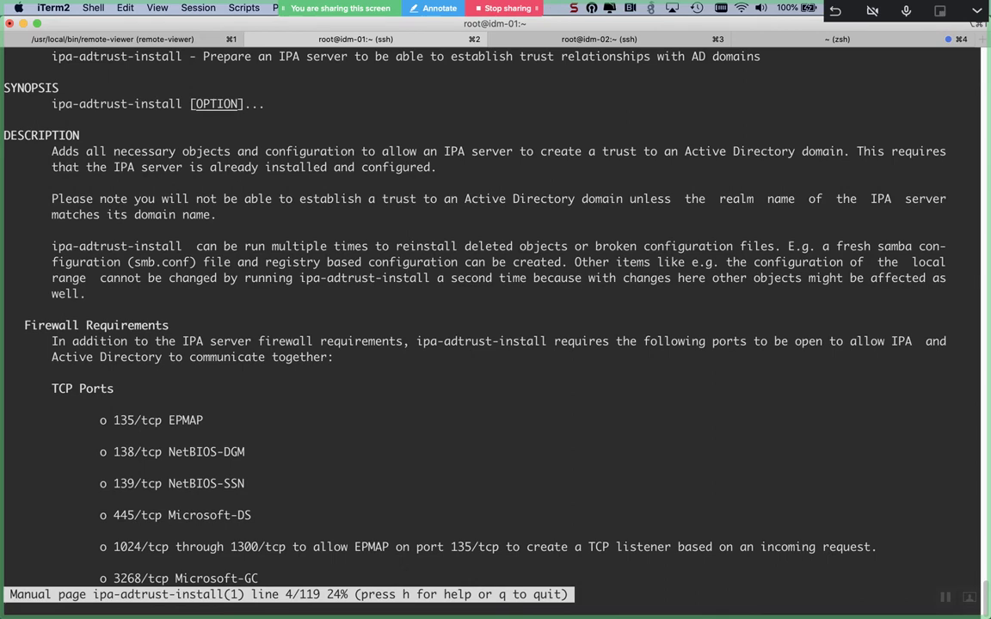
{"action": "scroll", "coordinate": [495, 310], "scroll_direction": "down", "scroll_amount": 1}
{"action": "scroll", "coordinate": [495, 309], "scroll_direction": "down", "scroll_amount": 8}
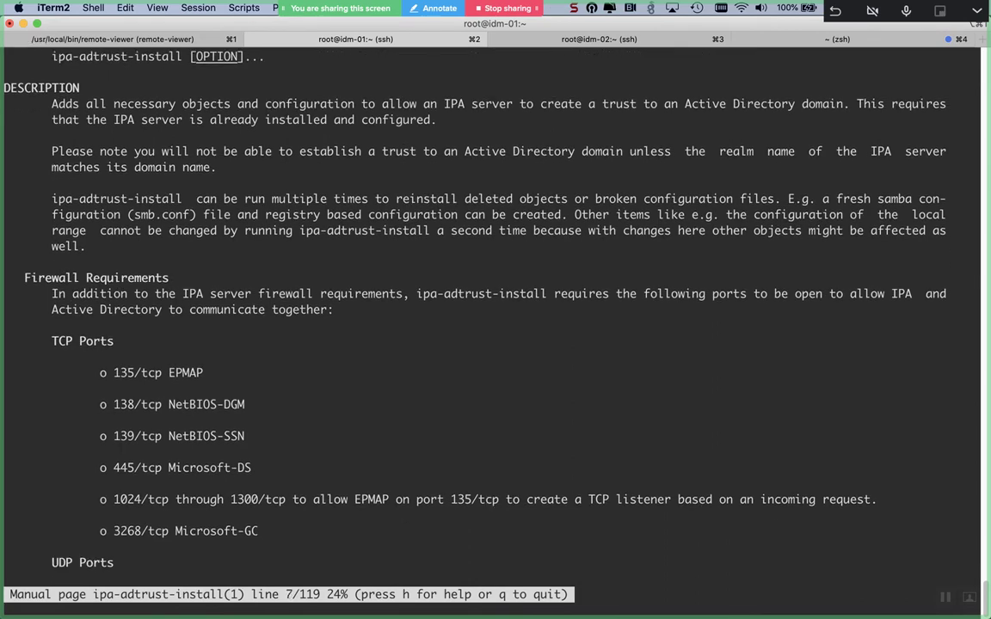
{"action": "scroll", "coordinate": [496, 310], "scroll_direction": "down", "scroll_amount": 6}
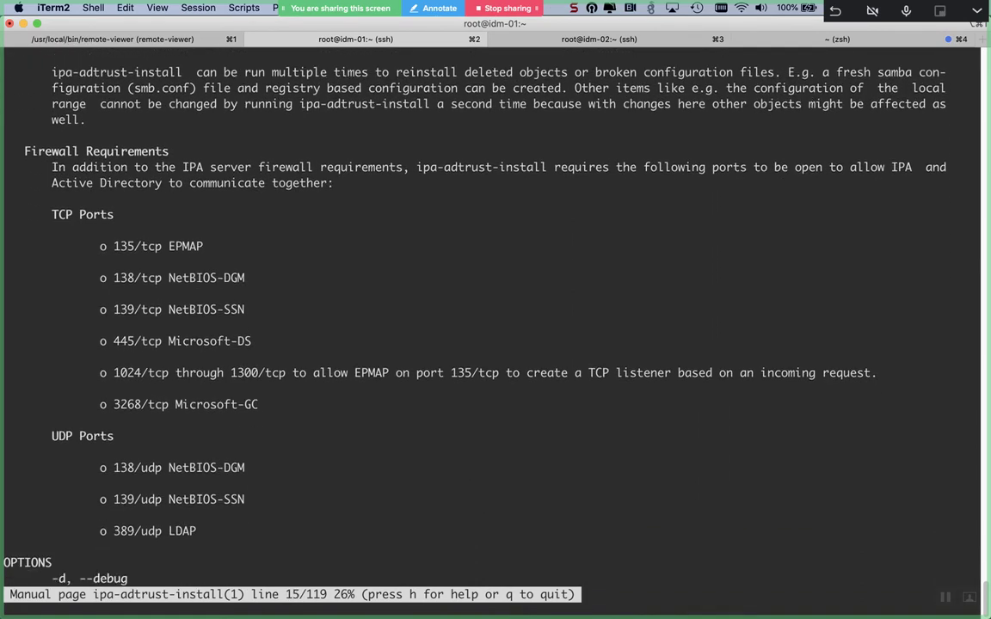
{"action": "scroll", "coordinate": [496, 310], "scroll_direction": "down", "scroll_amount": 6}
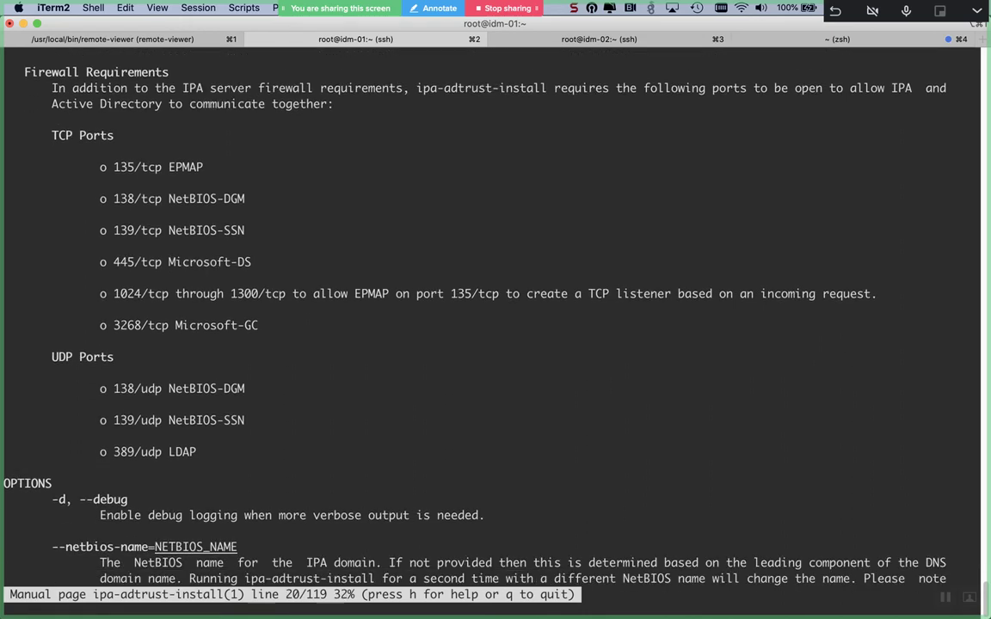
{"action": "scroll", "coordinate": [496, 310], "scroll_direction": "down", "scroll_amount": 20}
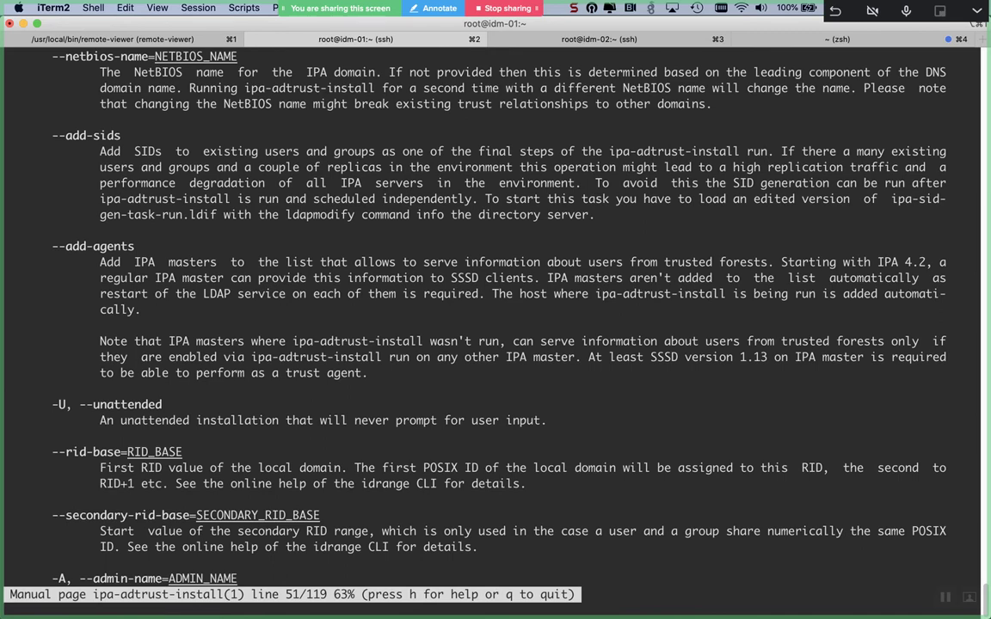
{"action": "scroll", "coordinate": [495, 310], "scroll_direction": "down", "scroll_amount": 1}
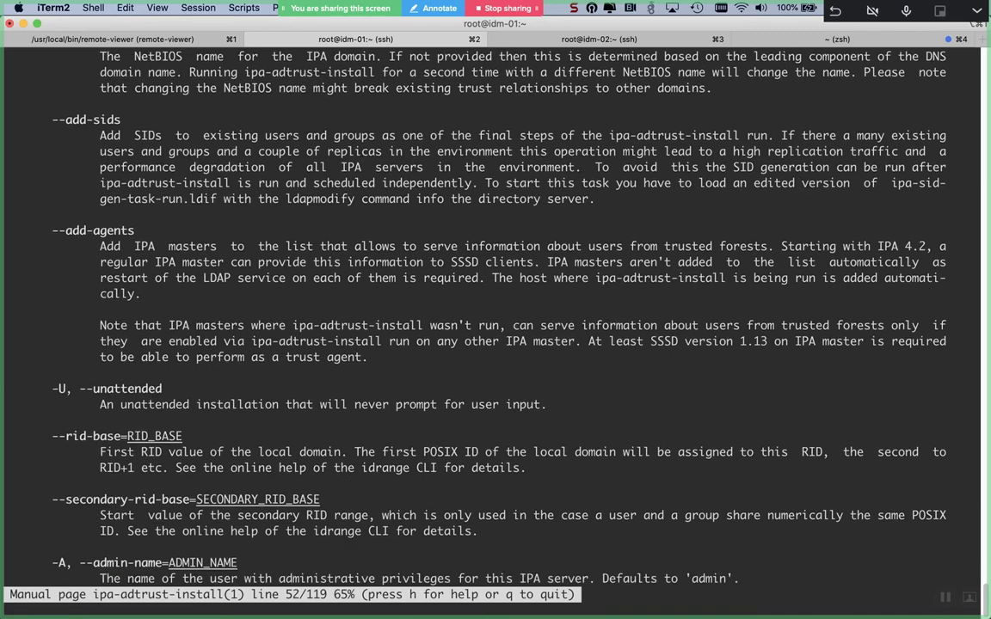
{"action": "scroll", "coordinate": [496, 310], "scroll_direction": "down", "scroll_amount": 2}
{"action": "scroll", "coordinate": [496, 309], "scroll_direction": "down", "scroll_amount": 7}
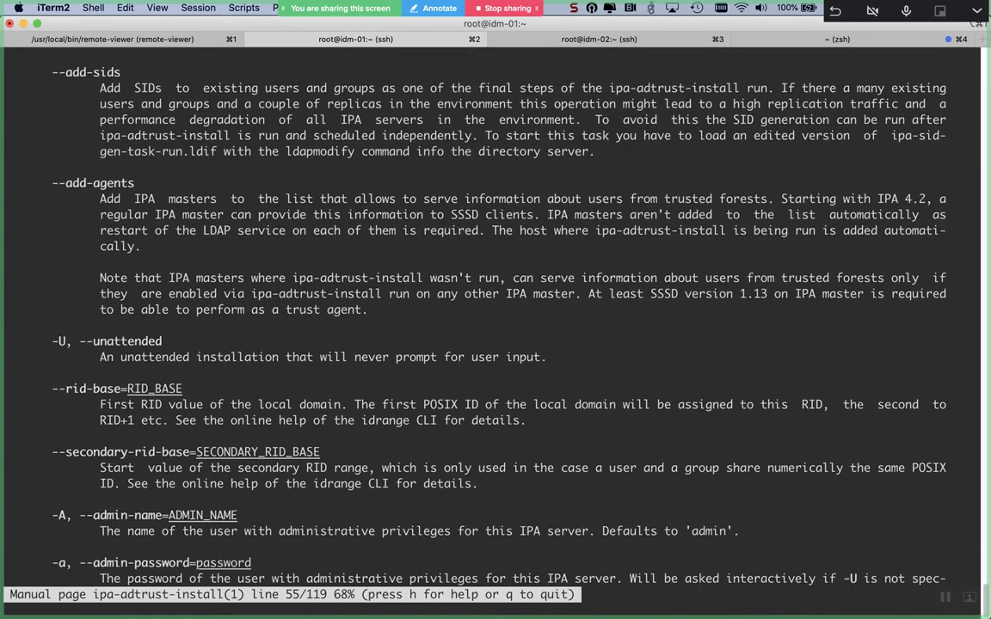
{"action": "scroll", "coordinate": [496, 309], "scroll_direction": "down", "scroll_amount": 6}
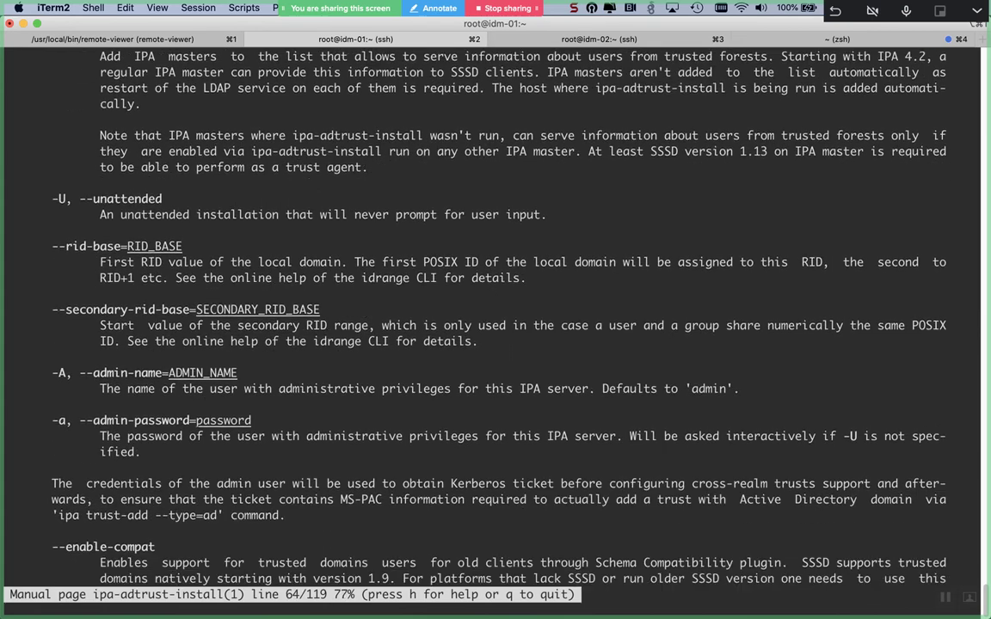
{"action": "scroll", "coordinate": [495, 309], "scroll_direction": "down", "scroll_amount": 2}
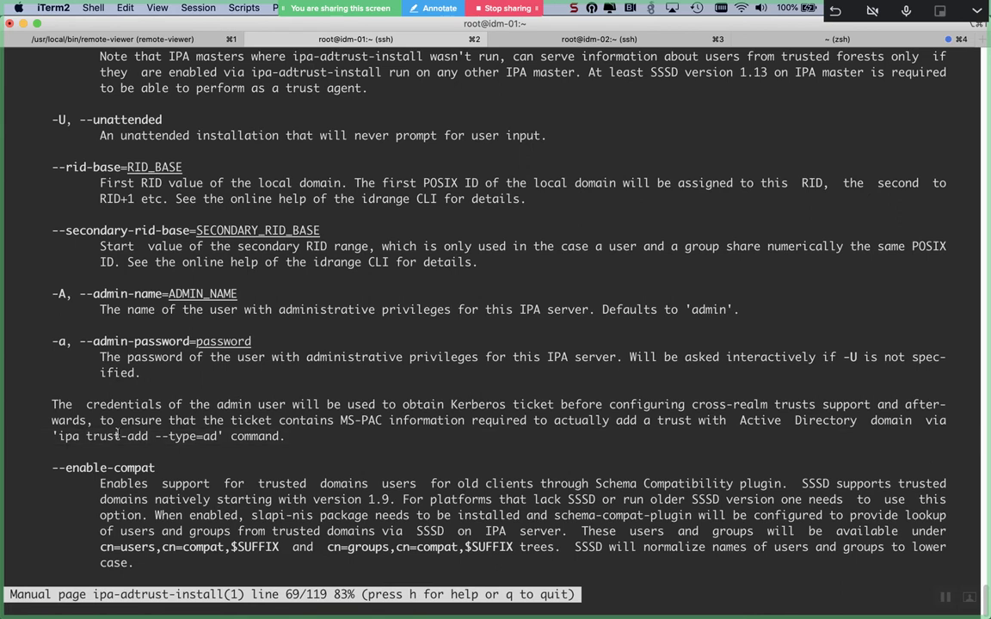
{"action": "double_click", "coordinate": [117, 435]}
{"action": "left_click", "coordinate": [117, 435]}
- Leave the manual and type 'ipa-adtrust-install --type=ad mostafa.com'
{"action": "key", "text": "q"}
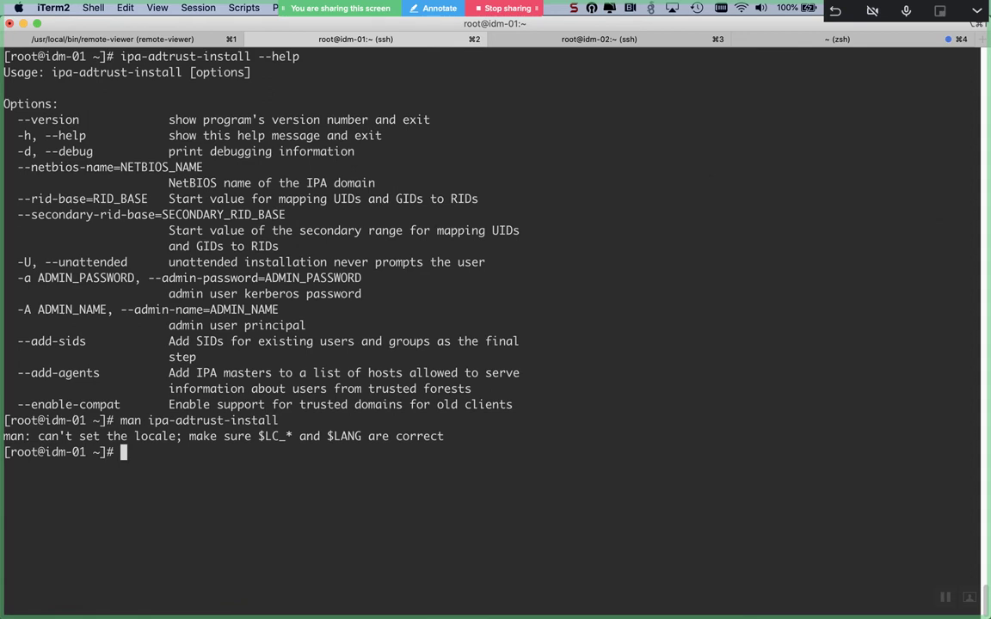
{"action": "type", "text": "ipa-tr"}
{"action": "key", "text": "Tab"}
{"action": "key", "text": "BackSpace"}
{"action": "key", "text": "BackSpace"}
{"action": "type", "text": "adtr"}
{"action": "key", "text": "Tab"}
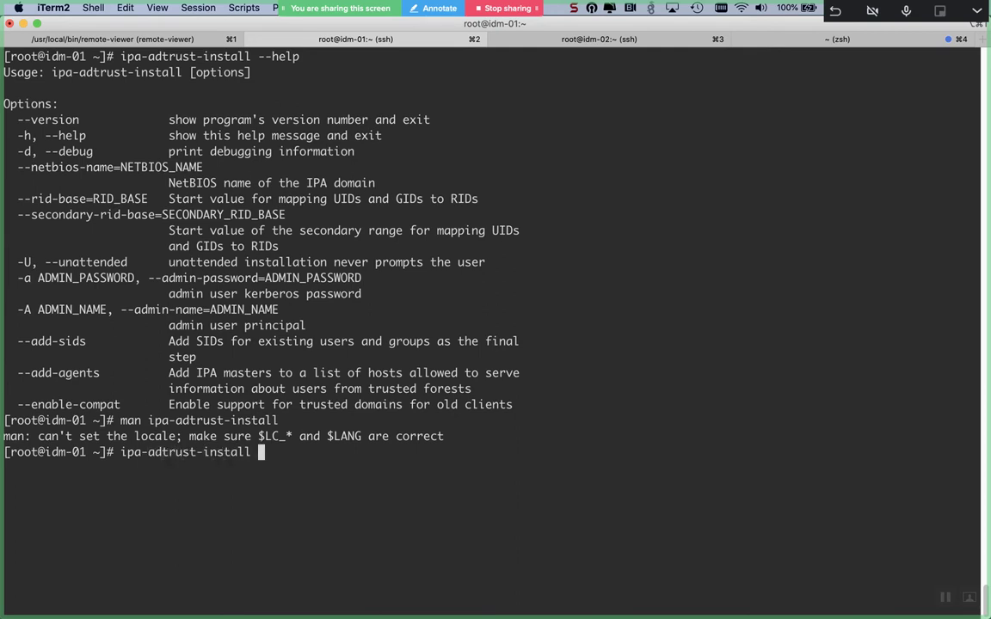
{"action": "key", "text": "ctrl+l"}
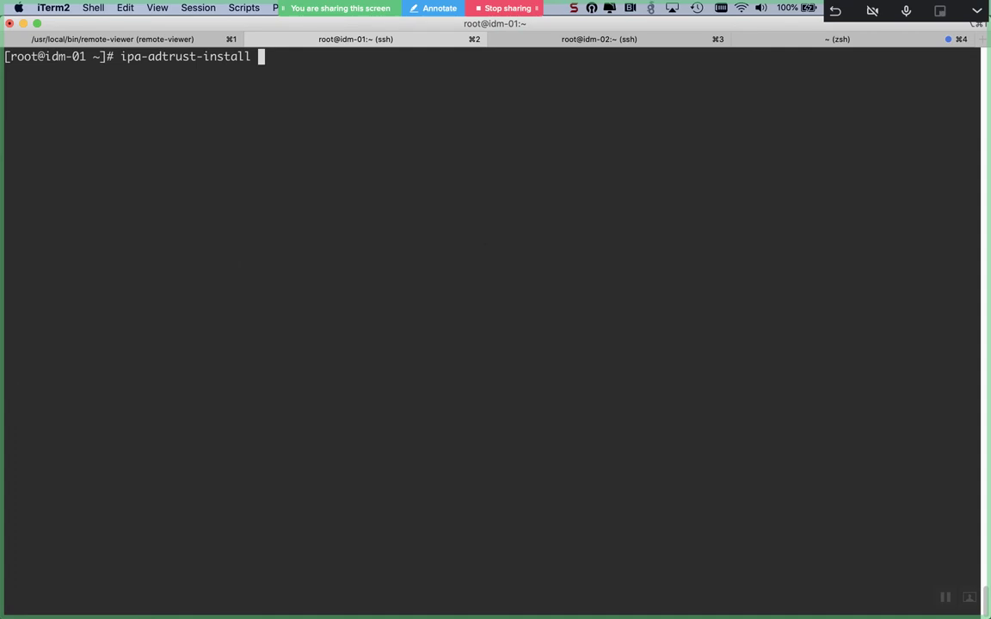
{"action": "type", "text": "---"}
{"action": "key", "text": "BackSpace"}
{"action": "type", "text": "type=ad"}
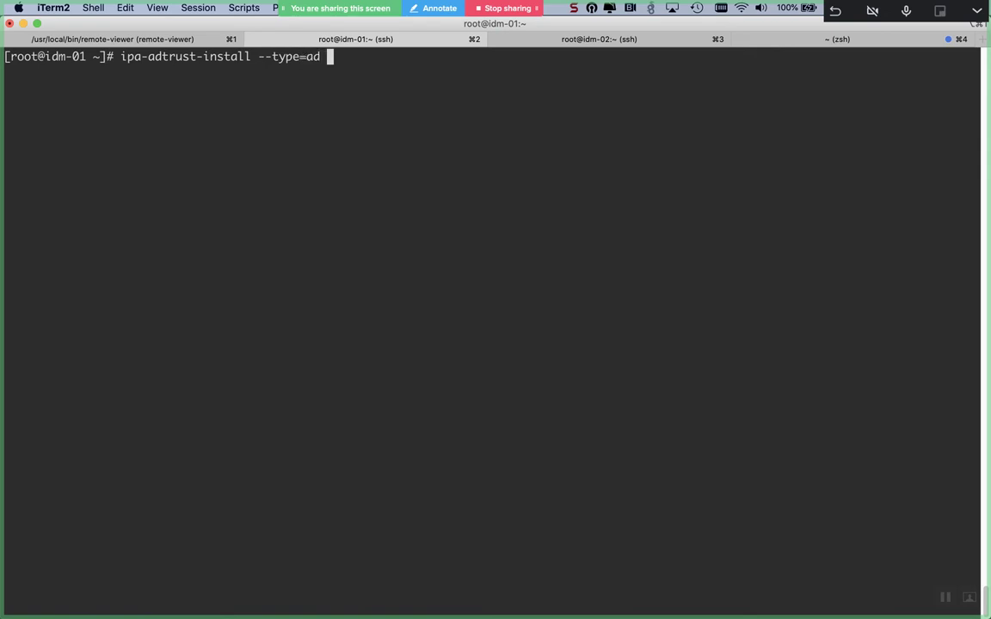
{"action": "type", "text": "mostafa.com"}
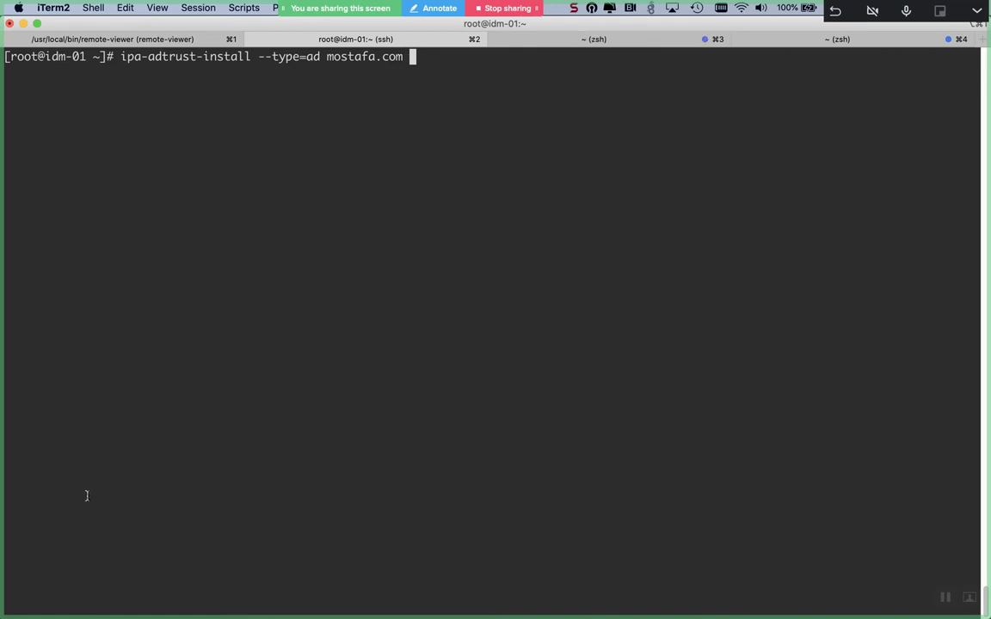
- Run the --type=ad command, which fails with a no-such-option error
{"action": "scroll", "coordinate": [86, 496], "scroll_direction": "up", "scroll_amount": 5}
{"action": "scroll", "coordinate": [86, 496], "scroll_direction": "up", "scroll_amount": 3}
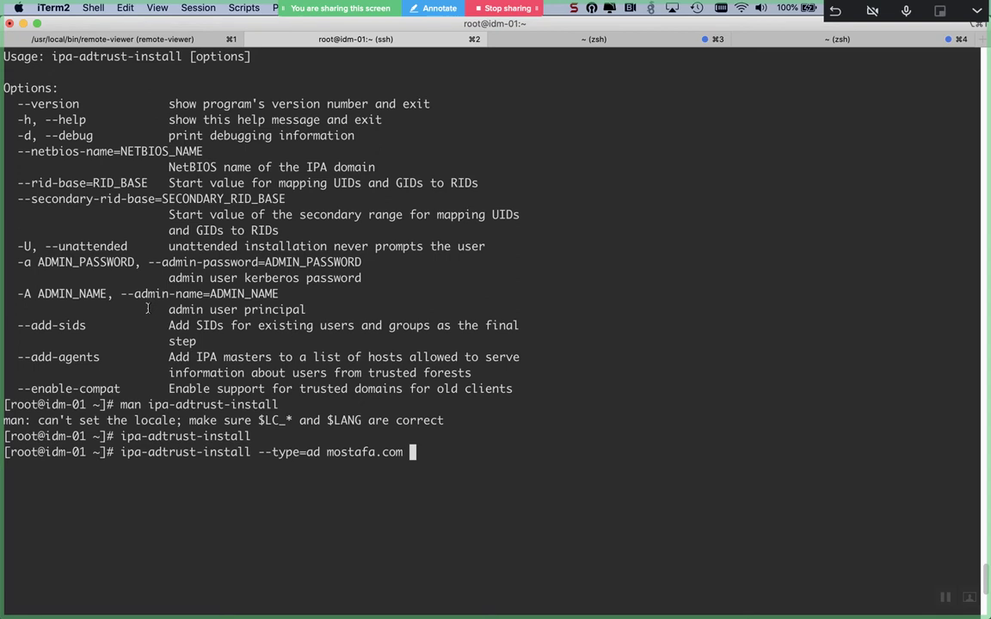
{"action": "key", "text": "ctrl+l"}
{"action": "key", "text": "BackSpace"}
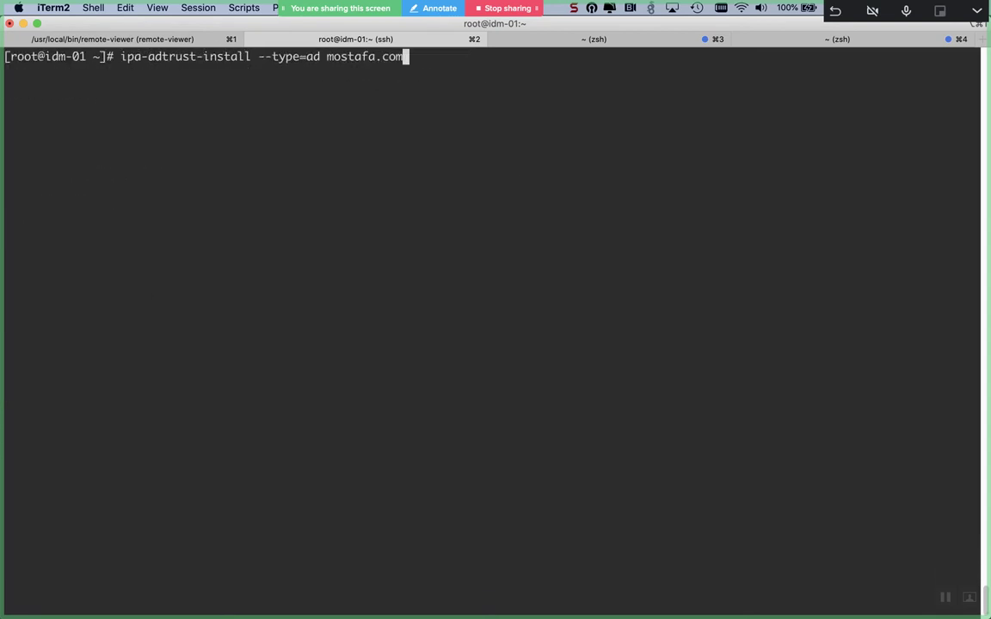
{"action": "key", "text": "Return"}
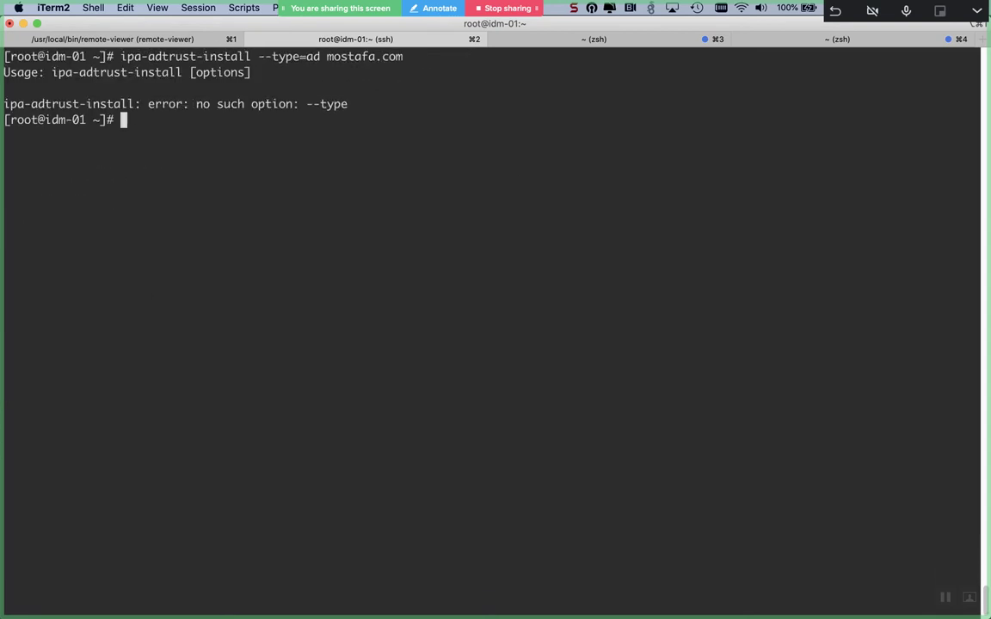
- Reopen the ipa-adtrust-install man page to review the admin credential and --enable-compat options
{"action": "key", "text": "Up"}
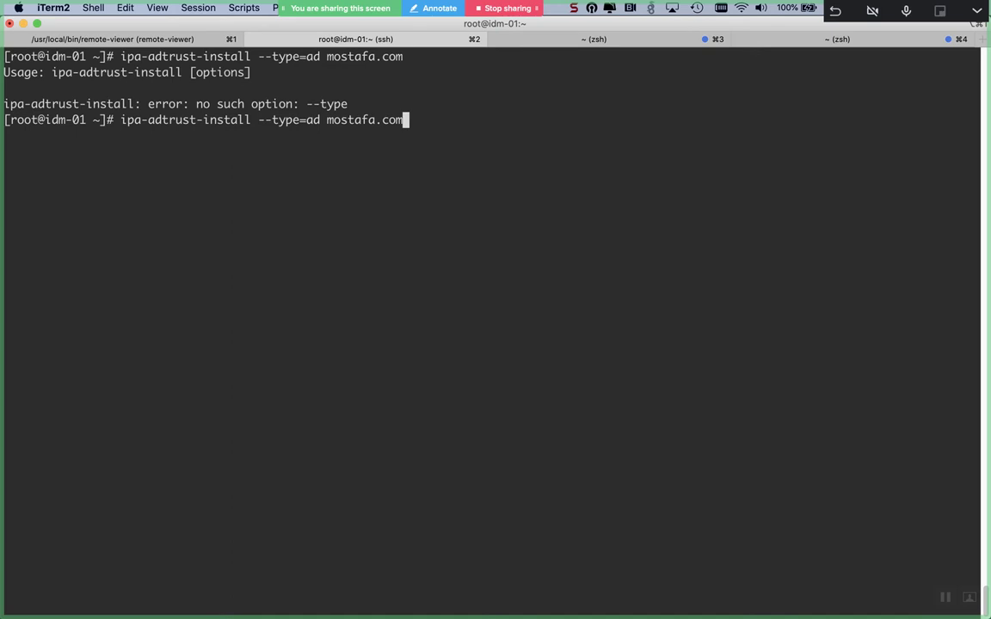
{"action": "key", "text": "Up"}
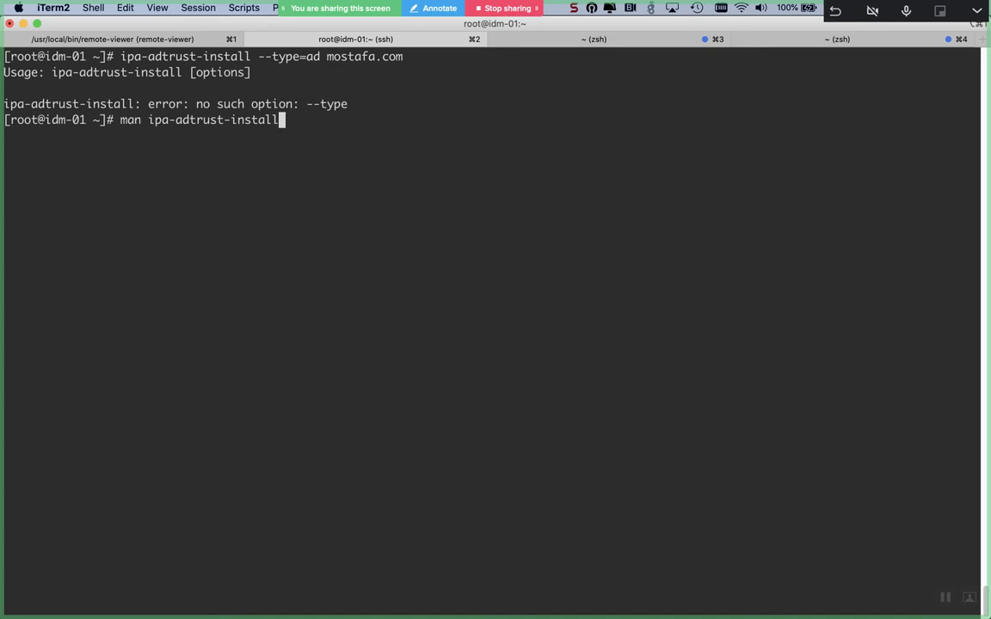
{"action": "key", "text": "Return"}
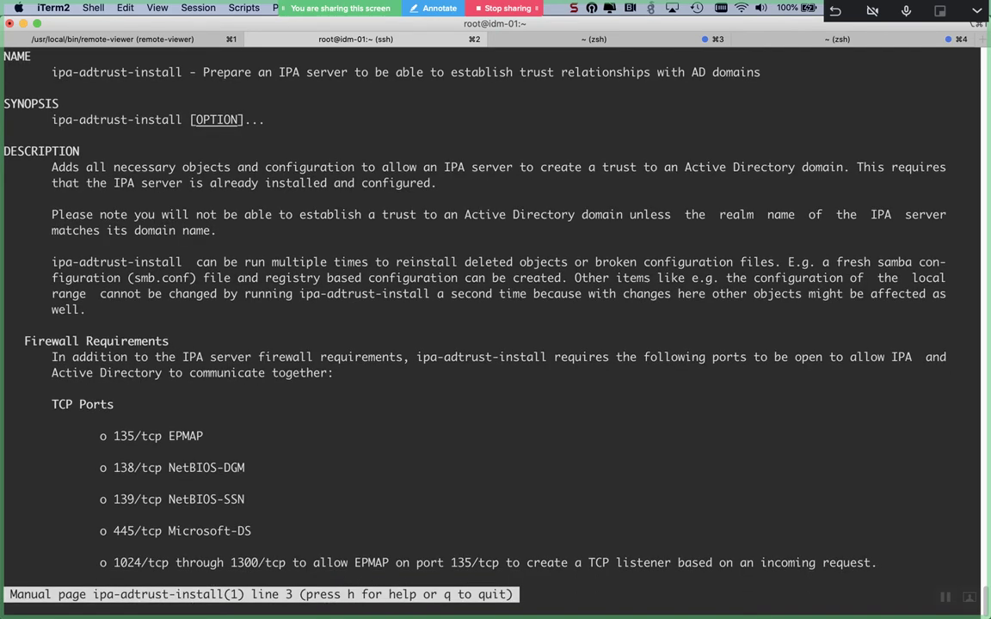
{"action": "key", "text": "Down"}
{"action": "key", "text": "Down"}
{"action": "key", "text": "Down"}
{"action": "key", "text": "Down"}
{"action": "key", "text": "Down"}
{"action": "key", "text": "Down"}
{"action": "key", "text": "Down"}
{"action": "key", "text": "Down"}
{"action": "key", "text": "Down"}
{"action": "key", "text": "Down"}
{"action": "key", "text": "Down"}
{"action": "key", "text": "Down"}
{"action": "key", "text": "Down"}
{"action": "key", "text": "Down"}
{"action": "key", "text": "Down"}
{"action": "key", "text": "Down"}
{"action": "key", "text": "Down"}
{"action": "key", "text": "Down"}
{"action": "key", "text": "Down"}
{"action": "key", "text": "Down"}
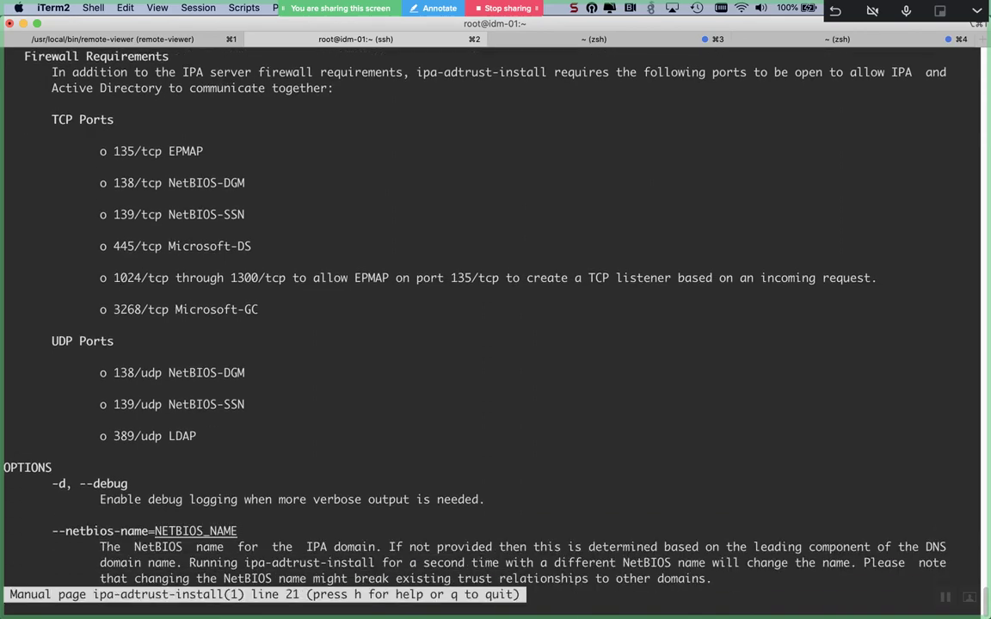
{"action": "key", "text": "Down"}
{"action": "key", "text": "Down"}
{"action": "key", "text": "Down"}
{"action": "key", "text": "Down"}
{"action": "key", "text": "Down"}
{"action": "key", "text": "Down"}
{"action": "key", "text": "Down"}
{"action": "key", "text": "Down"}
{"action": "key", "text": "Down"}
{"action": "key", "text": "Down"}
{"action": "key", "text": "Down"}
{"action": "key", "text": "Down"}
{"action": "key", "text": "Down"}
{"action": "key", "text": "Down"}
{"action": "key", "text": "Down"}
{"action": "key", "text": "Down"}
{"action": "key", "text": "Down"}
{"action": "key", "text": "Down"}
{"action": "key", "text": "Down"}
{"action": "key", "text": "Down"}
{"action": "key", "text": "Down"}
{"action": "key", "text": "Down"}
{"action": "key", "text": "Down"}
{"action": "key", "text": "Down"}
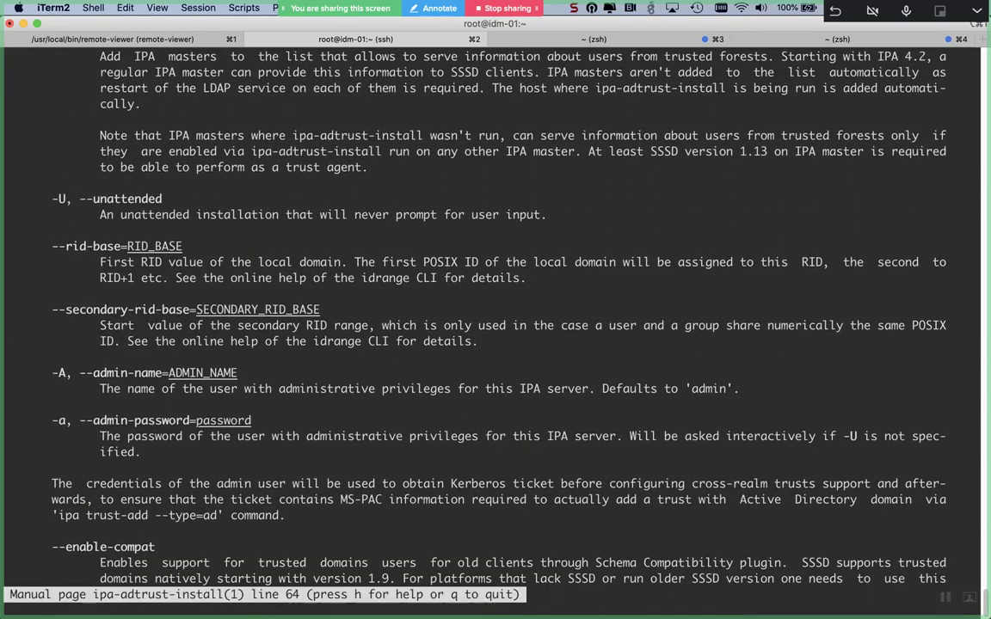
{"action": "key", "text": "Down"}
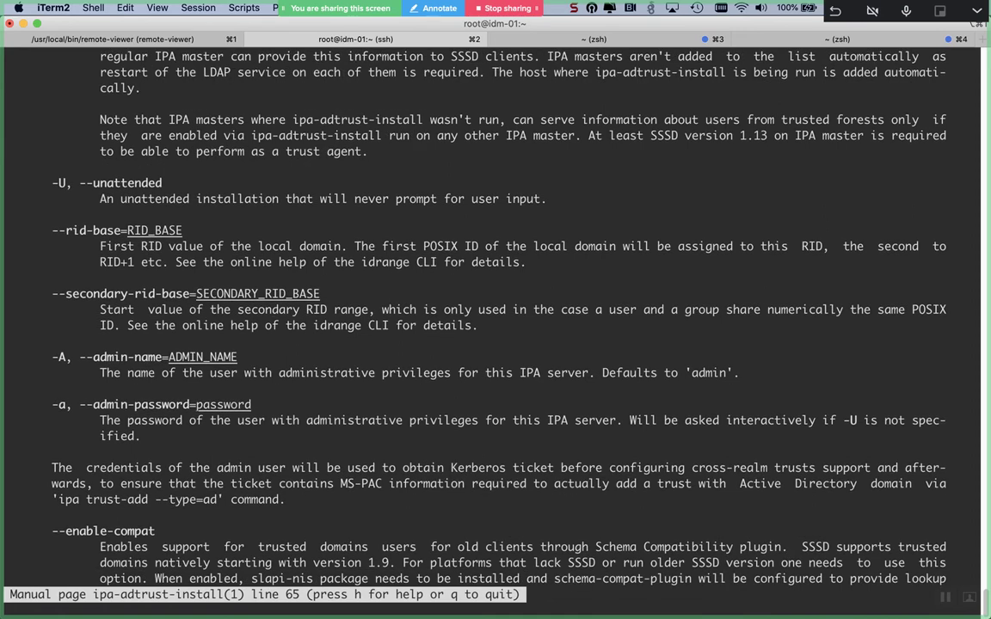
{"action": "key", "text": "Down"}
{"action": "key", "text": "Down"}
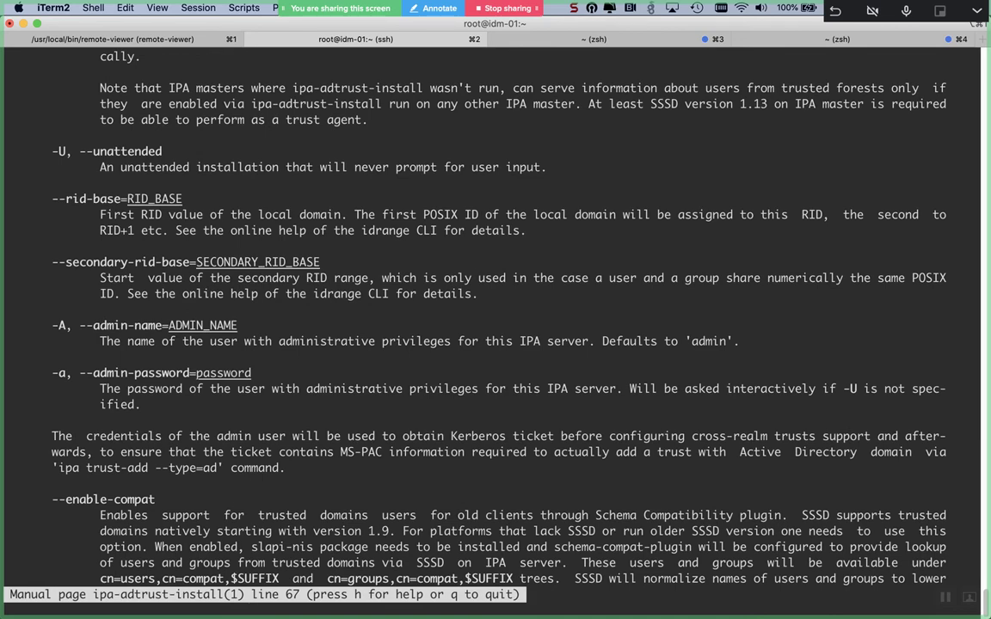
{"action": "key", "text": "Down"}
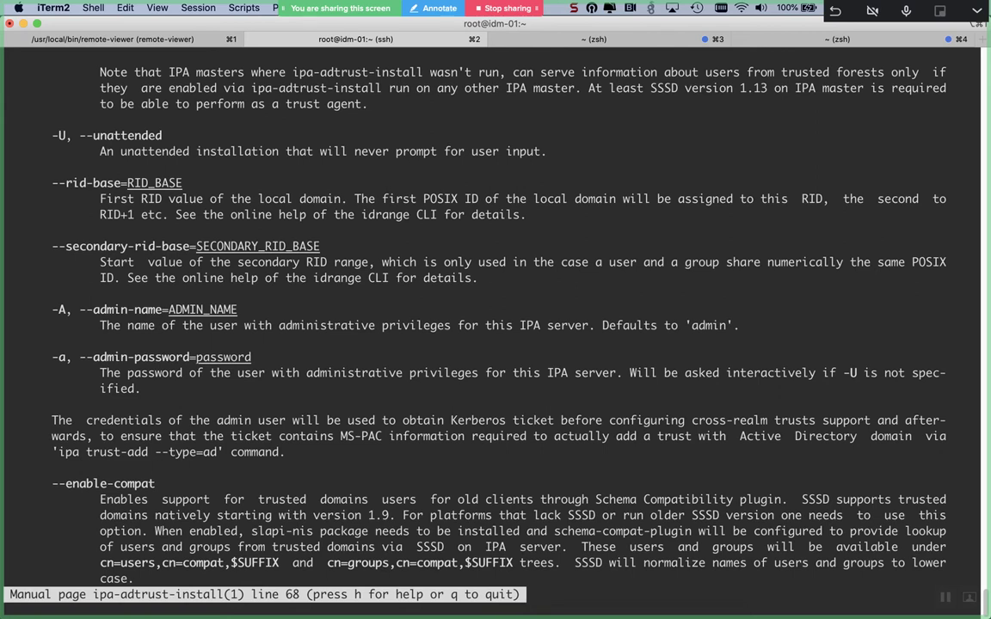
{"action": "key", "text": "q"}
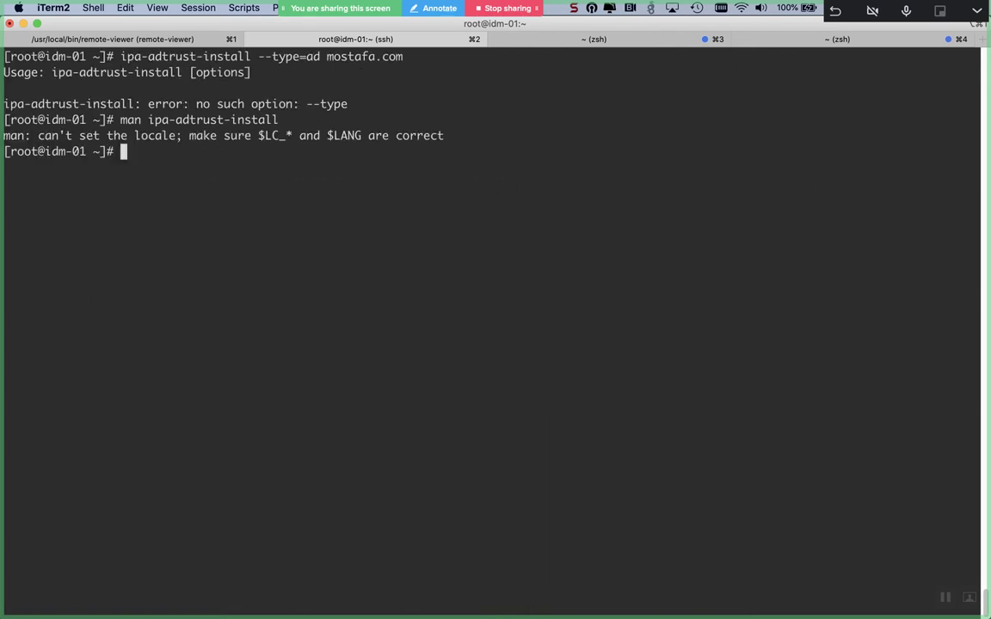
- Clear the screen and launch ipa-adtrust-install with no options on idm-01
{"action": "key", "text": "ctrl+l"}
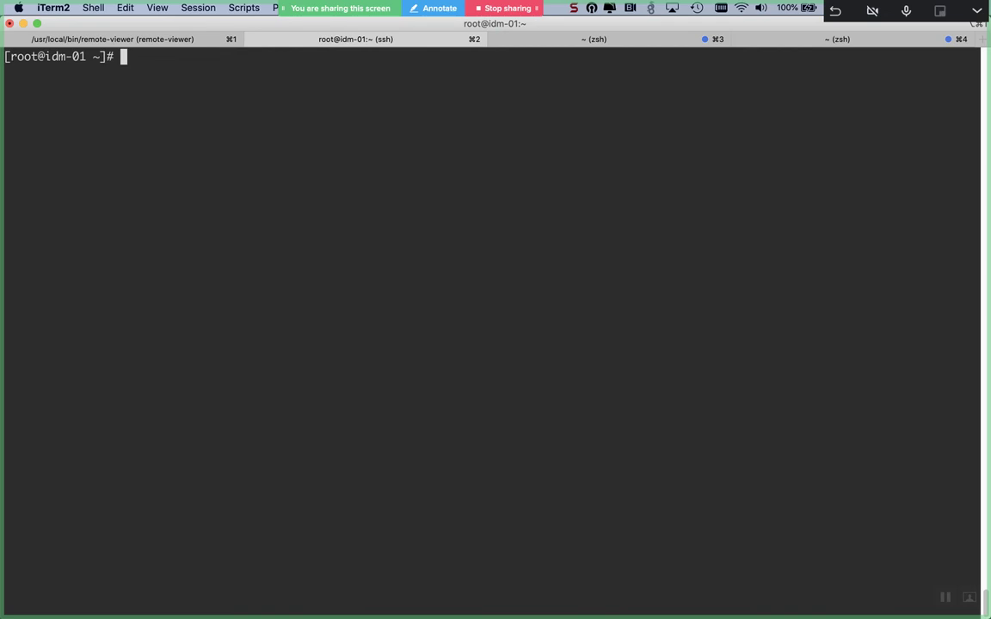
{"action": "type", "text": "ipa-tr"}
{"action": "key", "text": "BackSpace"}
{"action": "key", "text": "BackSpace"}
{"action": "type", "text": "adt"}
{"action": "key", "text": "Tab"}
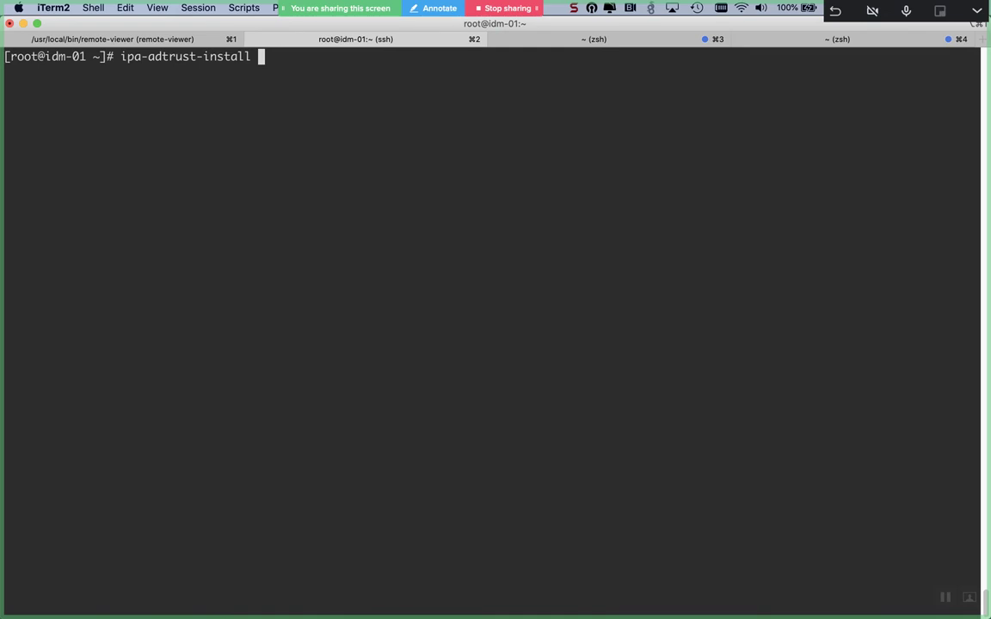
{"action": "key", "text": "Return"}
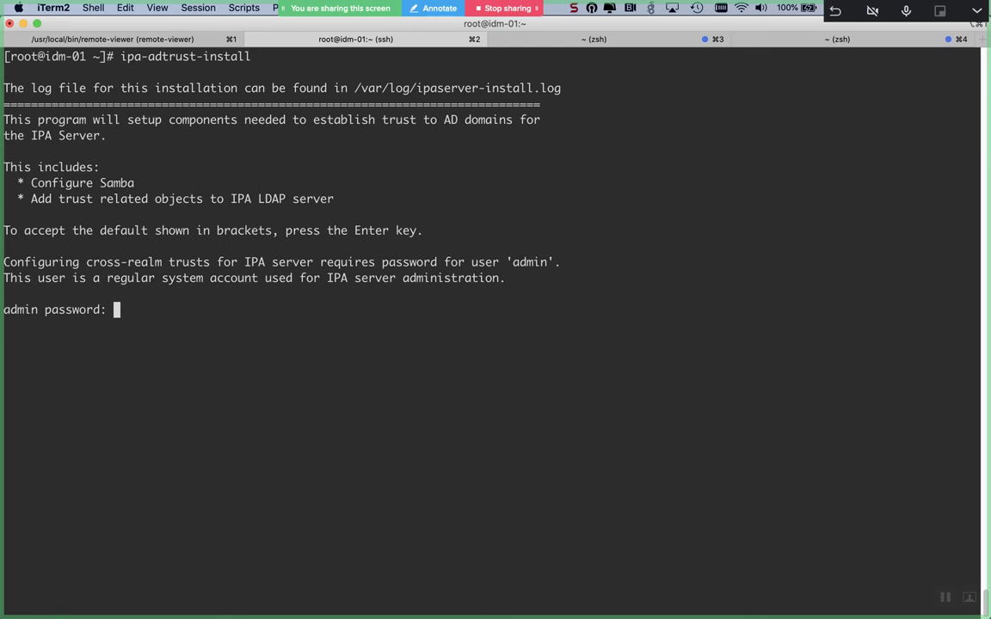
- Give the admin password, confirm yes, keep slapi-nis off and NetBIOS LINUX, and run ipa-sidgen
{"action": "key", "text": "Return"}
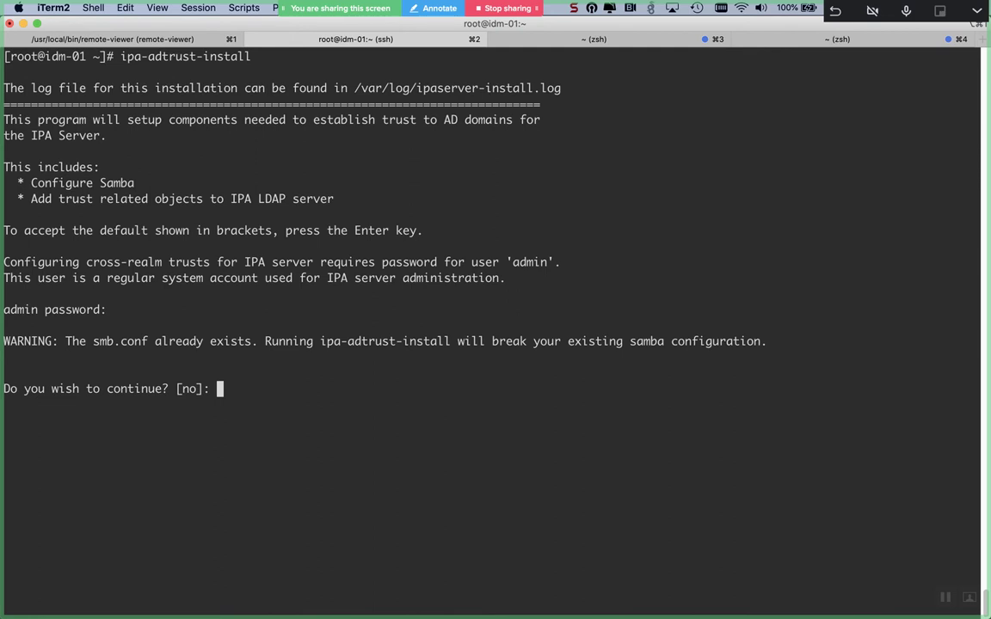
{"action": "type", "text": "yes"}
{"action": "key", "text": "Return"}
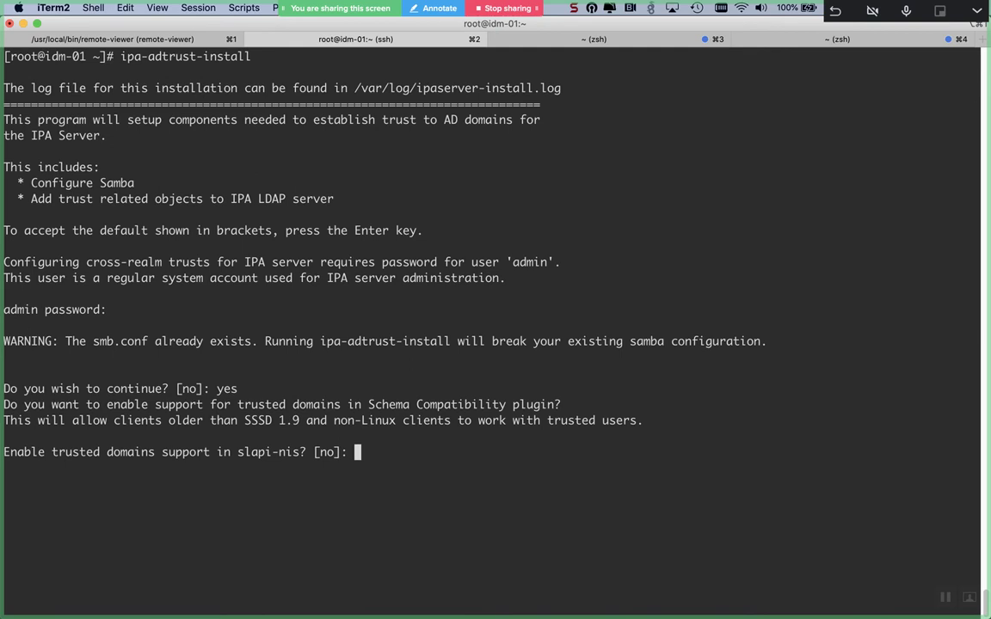
{"action": "key", "text": "Return"}
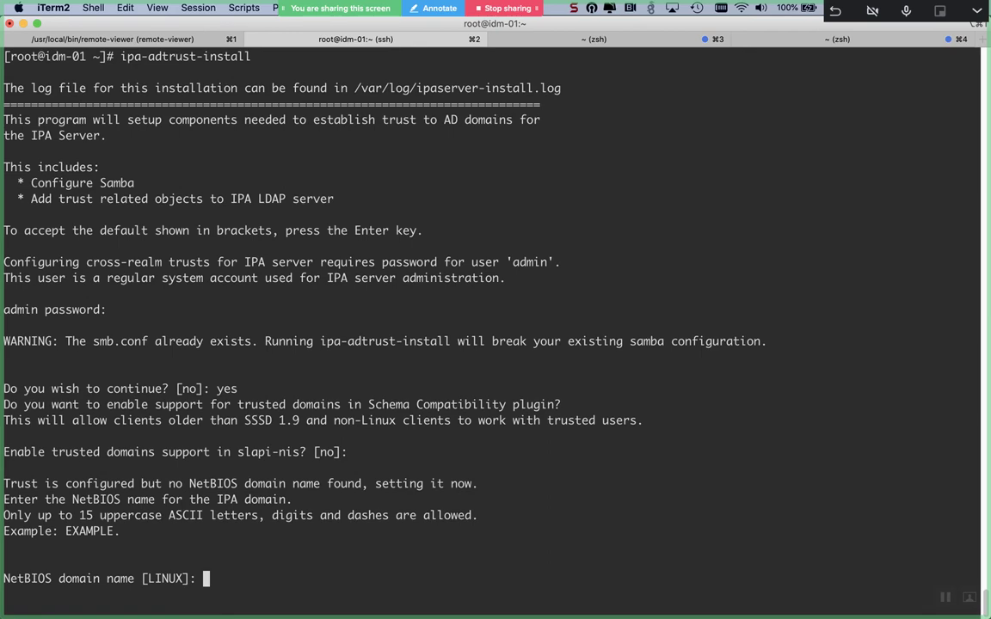
{"action": "key", "text": "Return"}
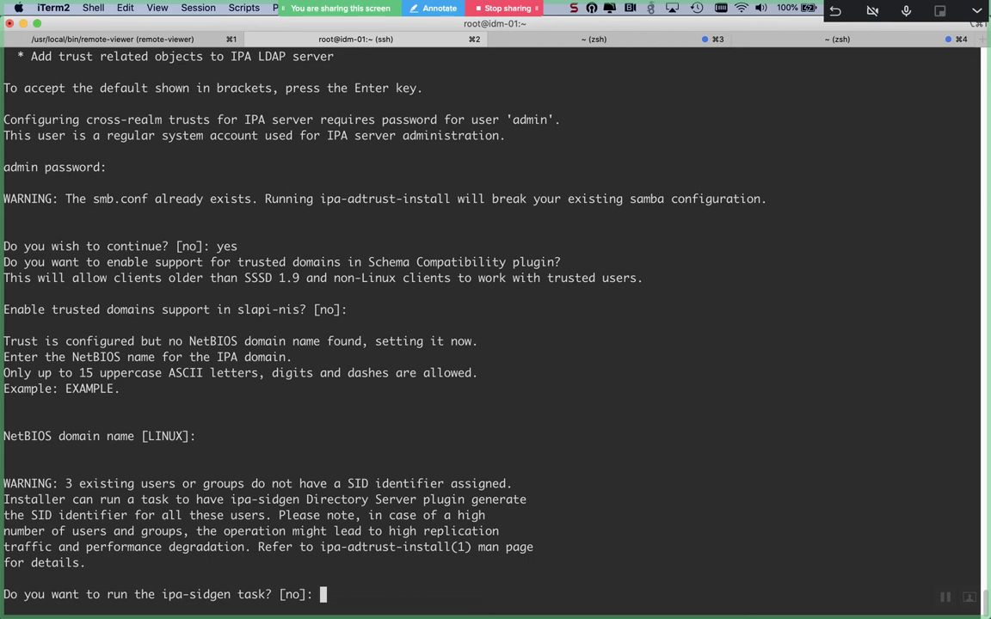
{"action": "type", "text": "yes"}
{"action": "key", "text": "Return"}
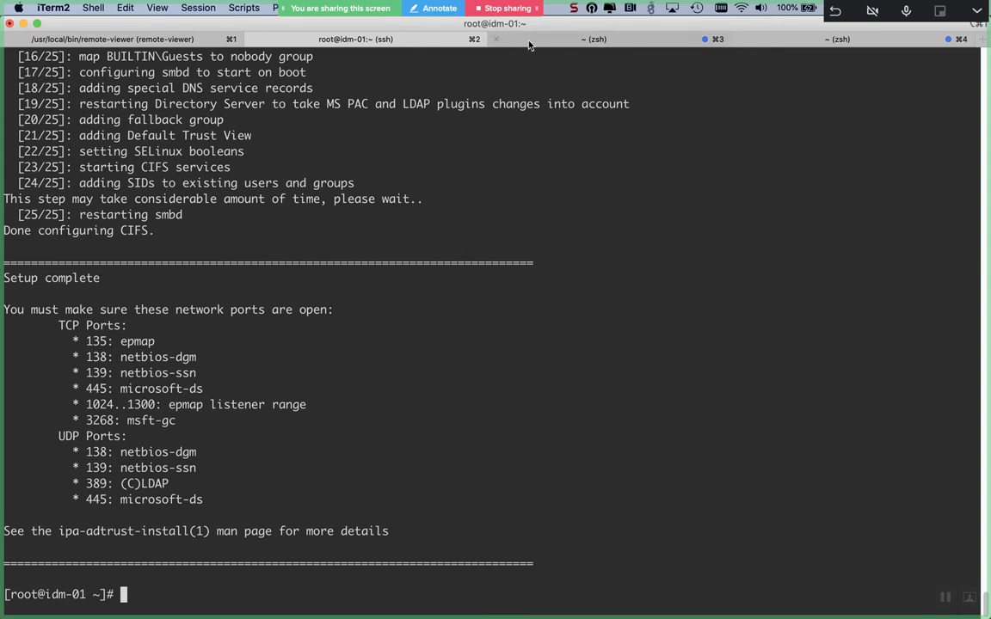
- Print the contents of /etc/samba/smb.conf on idm-01
{"action": "type", "text": "cat /etc/smb"}
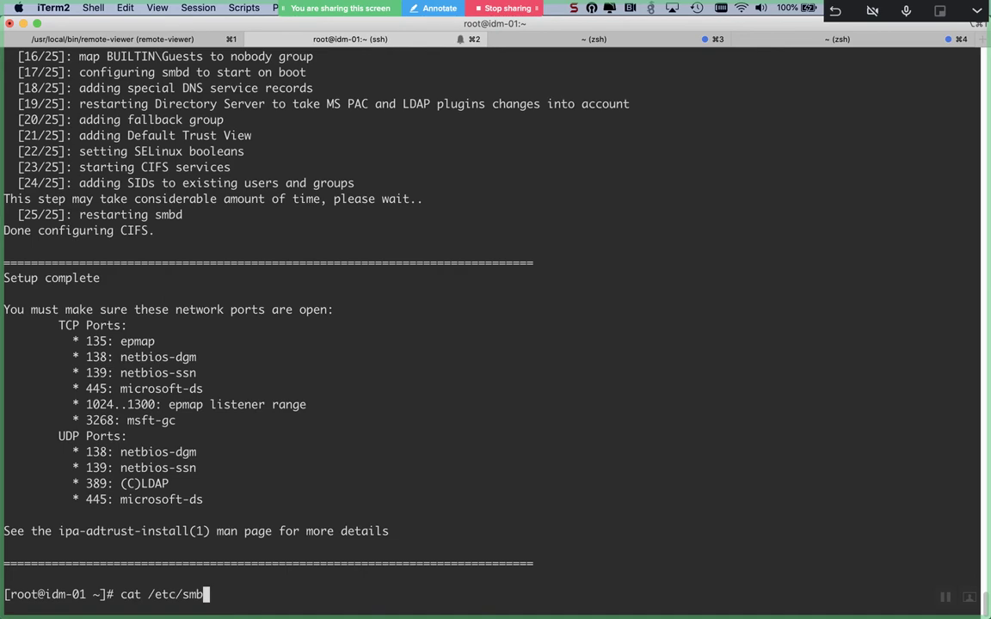
{"action": "key", "text": "Tab"}
{"action": "scroll", "coordinate": [491, 248], "scroll_direction": "up", "scroll_amount": 15}
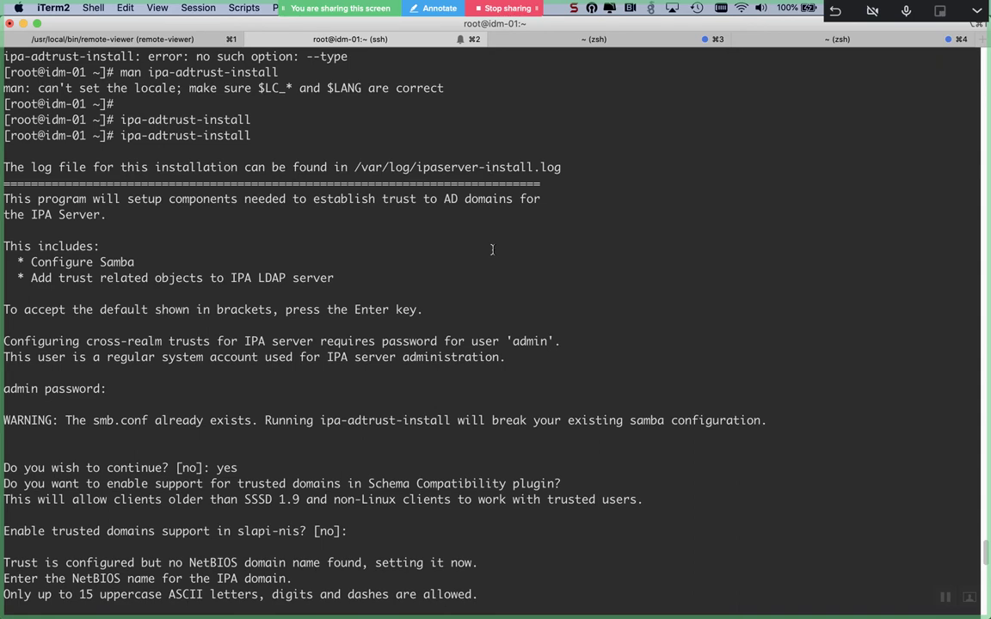
{"action": "scroll", "coordinate": [492, 249], "scroll_direction": "down", "scroll_amount": 15}
{"action": "key", "text": "BackSpace"}
{"action": "key", "text": "BackSpace"}
{"action": "type", "text": "a"}
{"action": "key", "text": "Tab"}
{"action": "type", "text": "s"}
{"action": "key", "text": "Tab"}
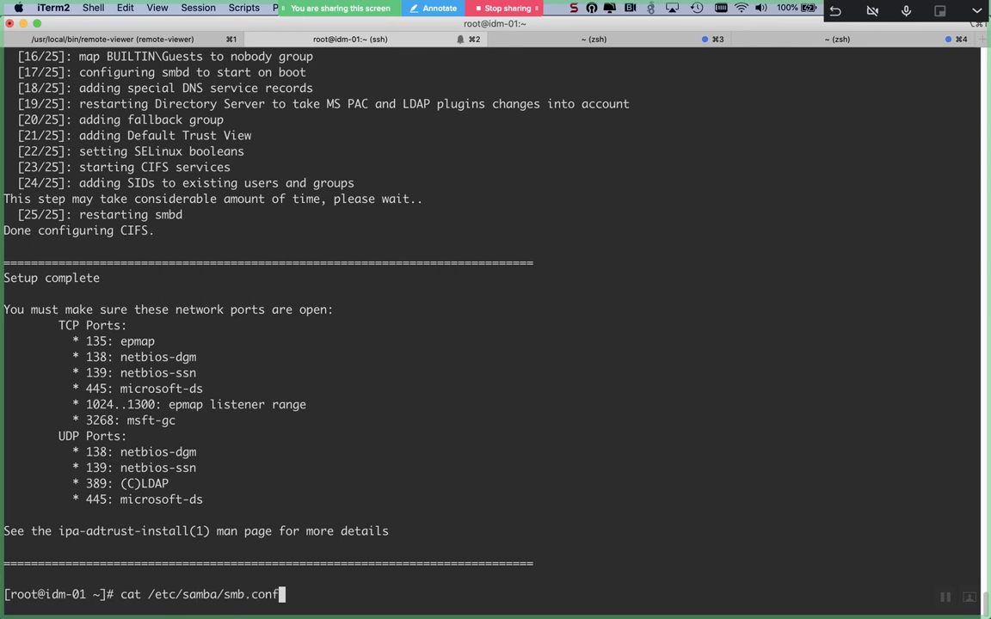
{"action": "key", "text": "Return"}
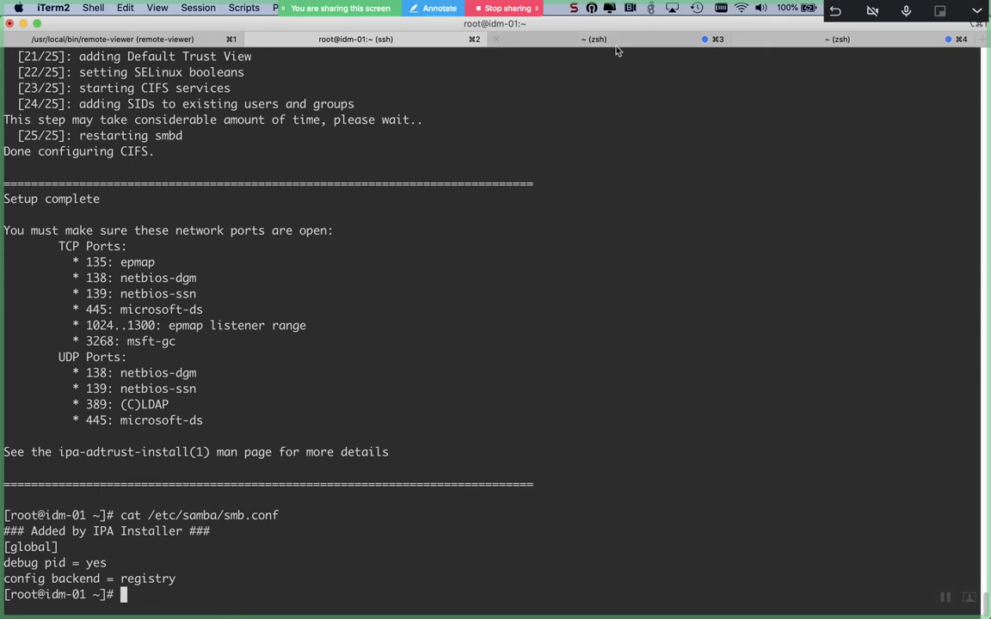
- Switch to the local zsh session and start recalling the earlier ssh command
{"action": "left_click", "coordinate": [554, 42]}
{"action": "type", "text": "c"}
{"action": "key", "text": "BackSpace"}
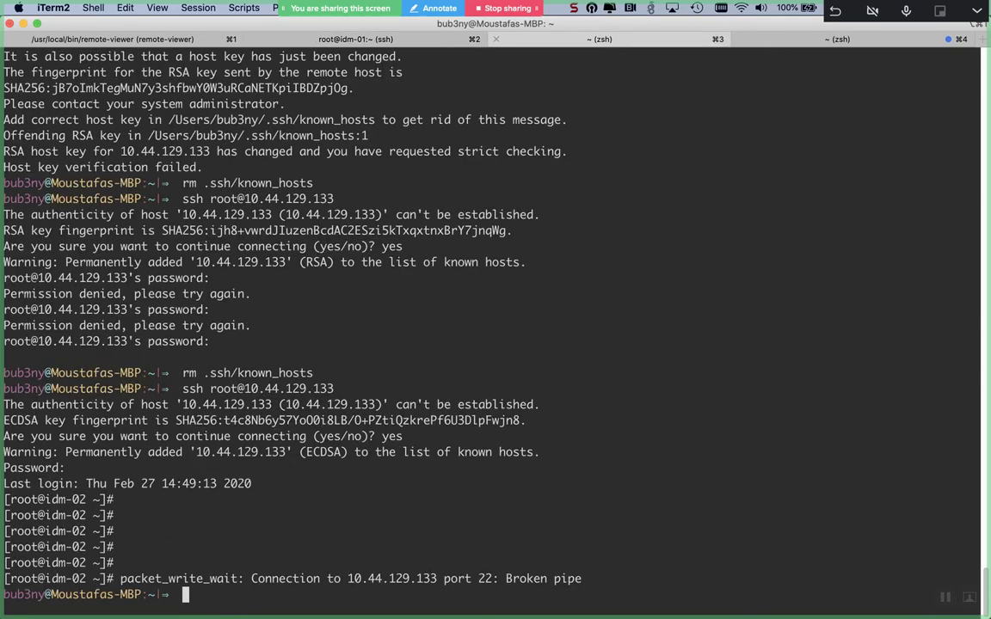
- SSH back into idm-02 at 10.44.129.133 and display /etc/samba/smb.conf
{"action": "key", "text": "Up"}
{"action": "key", "text": "Return"}
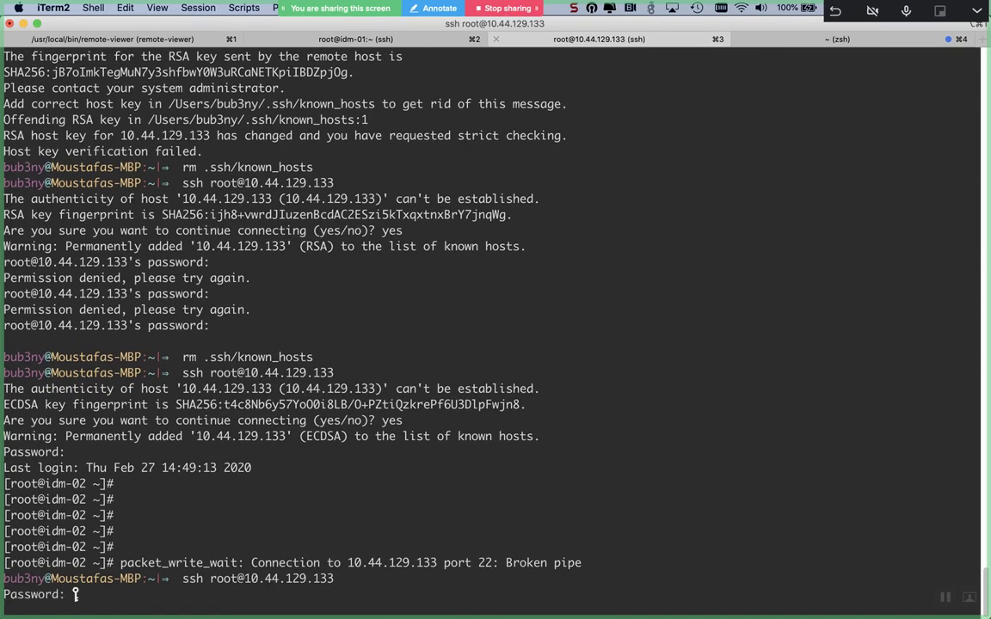
{"action": "key", "text": "Return"}
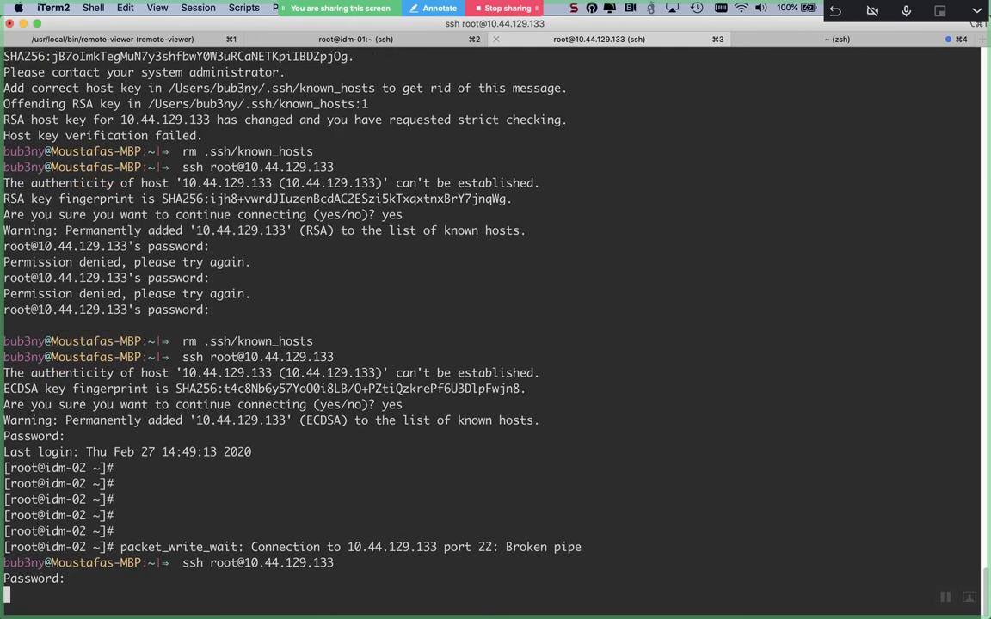
{"action": "type", "text": "cat /etc/samba/smb.conf"}
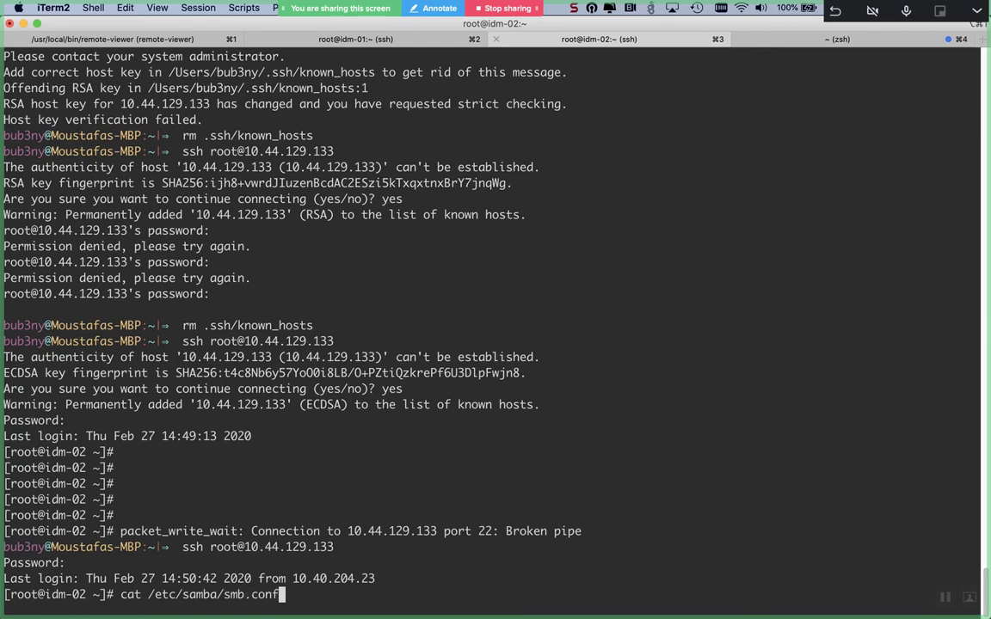
{"action": "key", "text": "Return"}
- Launch ipa-adtrust-install on idm-02
{"action": "type", "text": "ipa"}
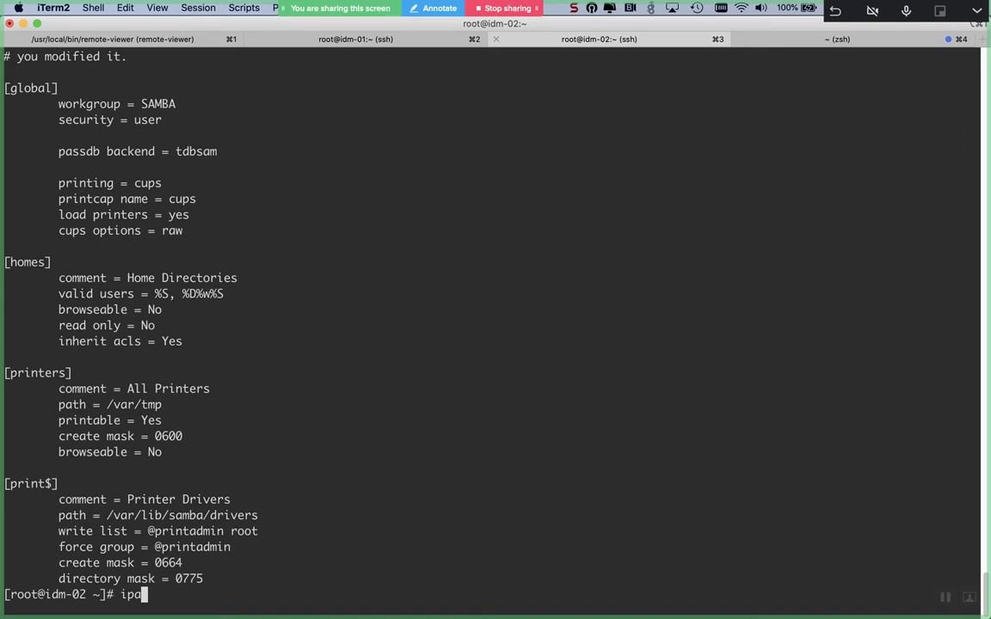
{"action": "type", "text": "a"}
{"action": "key", "text": "BackSpace"}
{"action": "type", "text": "-adt"}
{"action": "key", "text": "Tab"}
{"action": "key", "text": "Return"}
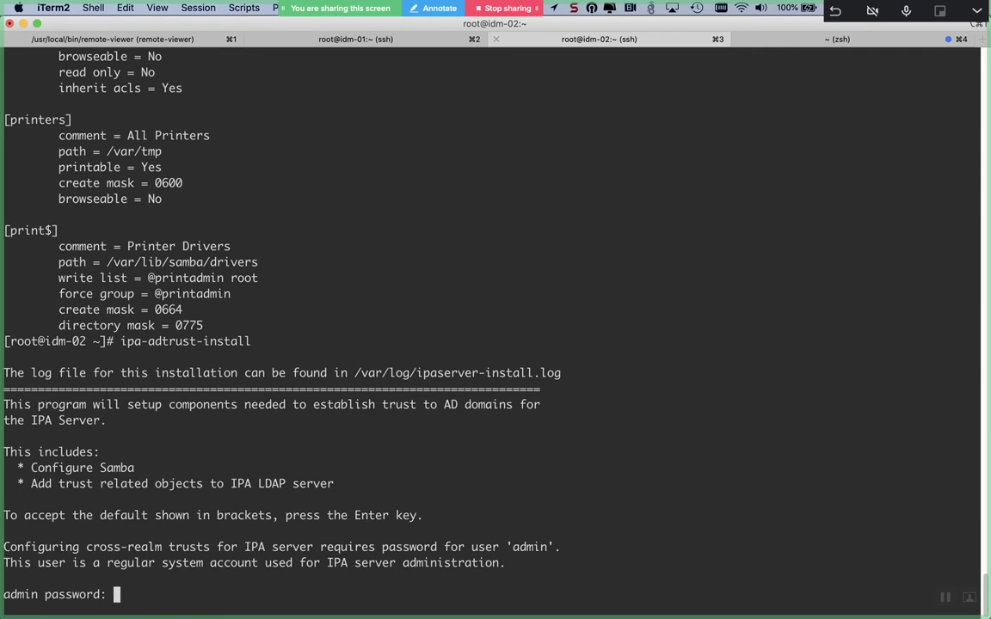
- Give the admin password, answer yes, keep the slapi-nis default, then view the regenerated smb.conf
{"action": "key", "text": "Return"}
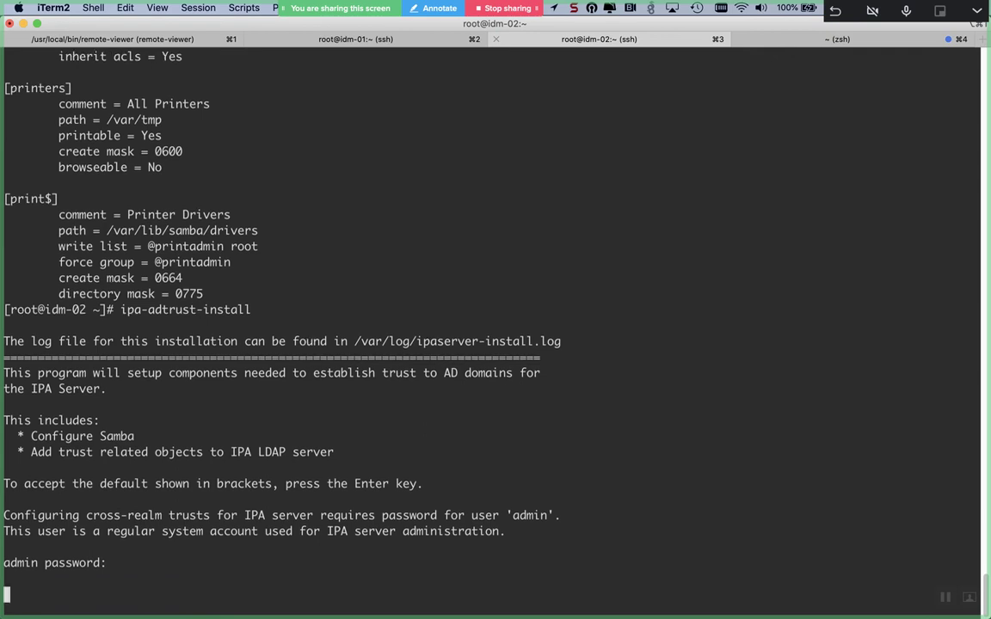
{"action": "type", "text": "yes"}
{"action": "key", "text": "Return"}
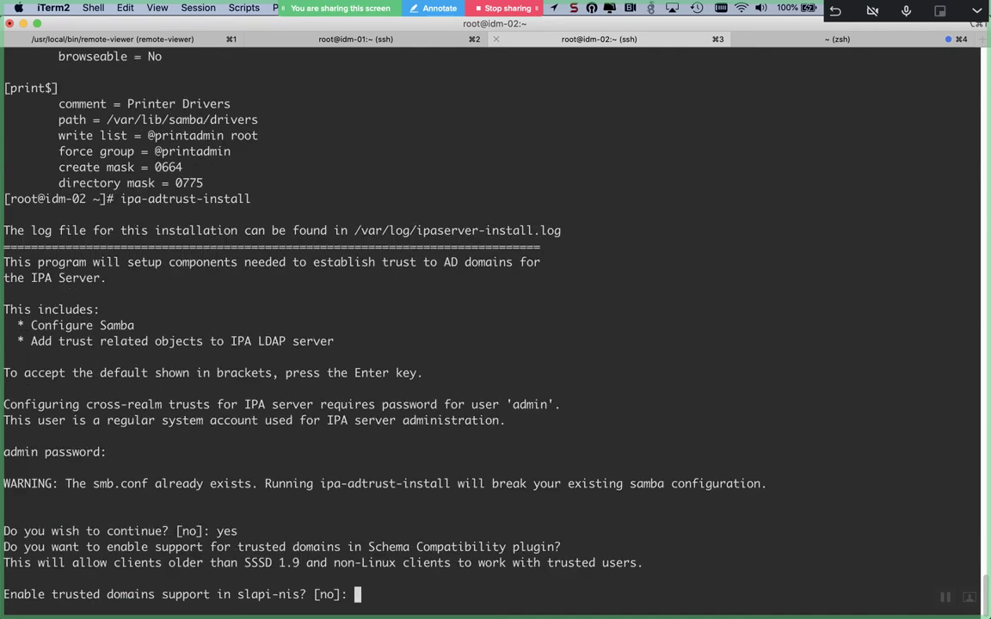
{"action": "key", "text": "Return"}
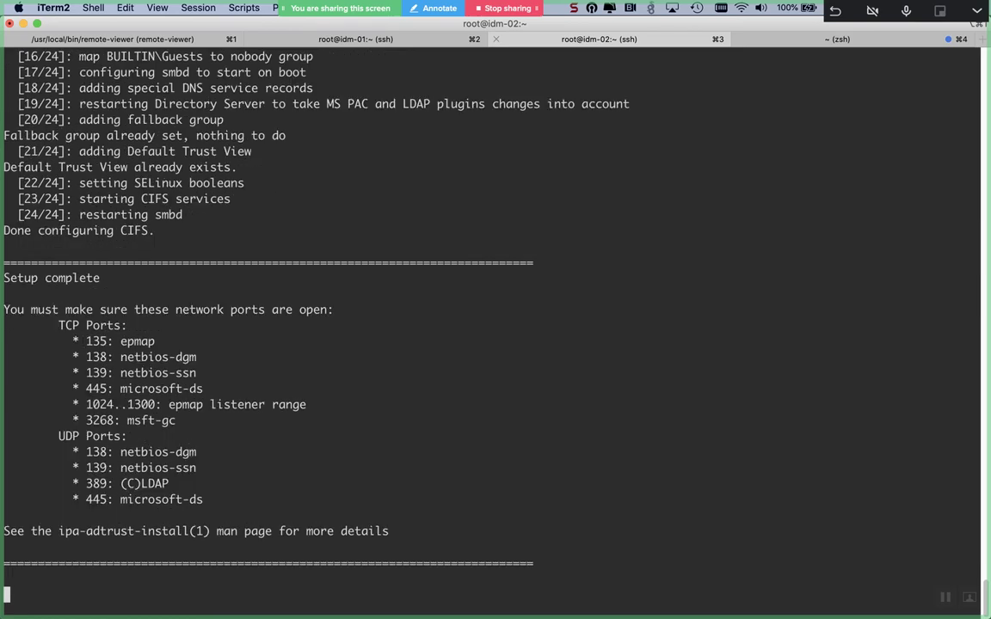
{"action": "type", "text": "t /etc/sam"}
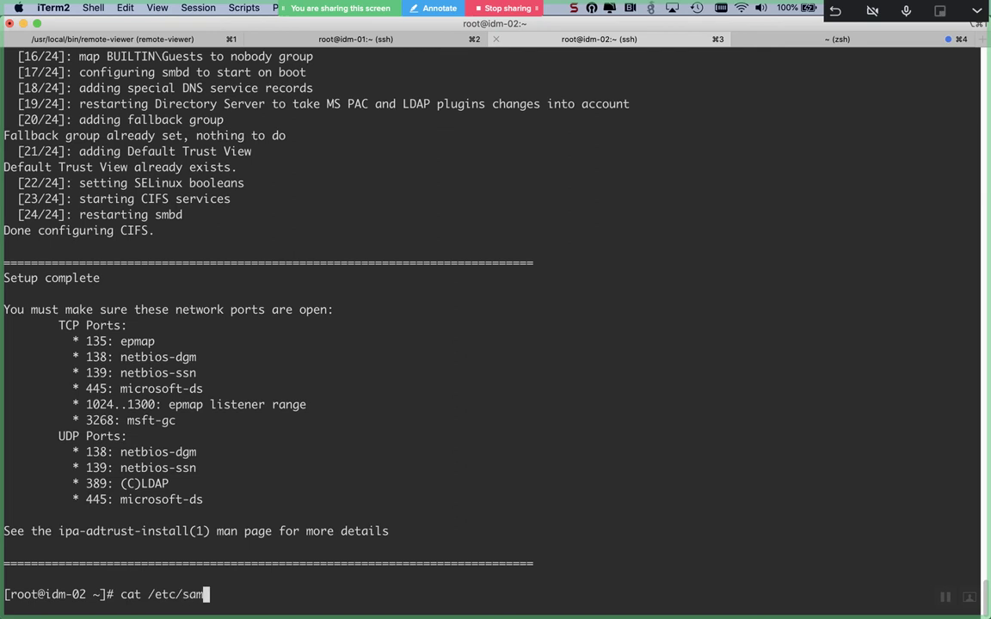
{"action": "type", "text": "ba/smb.conf"}
{"action": "key", "text": "Return"}
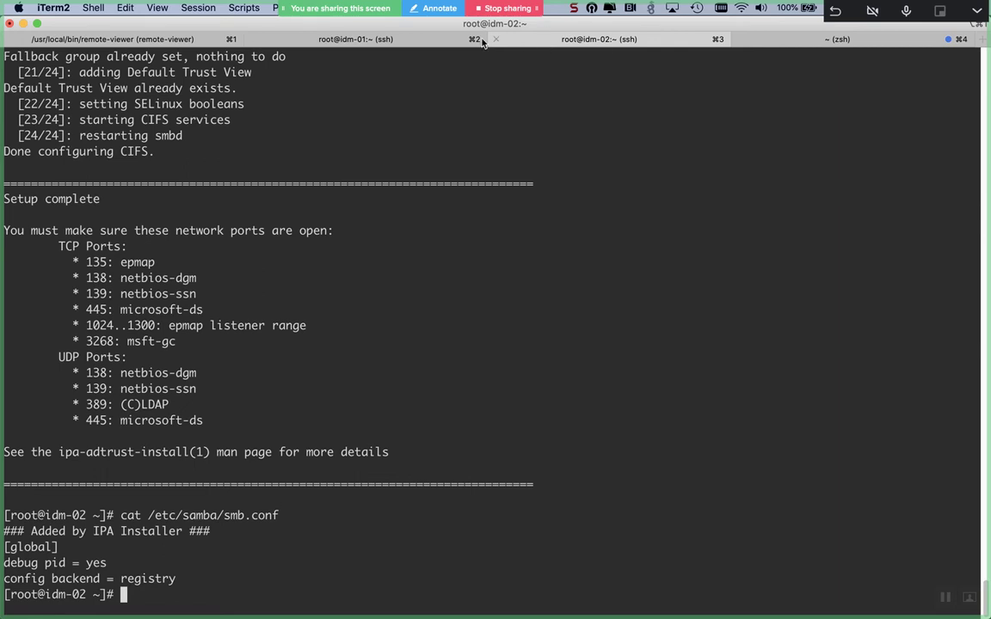
- On idm-01, run ipa trust-add --type=ad mostafa.com --admin administrator, reaching the AD password prompt
{"action": "left_click", "coordinate": [417, 42]}
{"action": "key", "text": "ctrl+l"}
{"action": "type", "text": "ipa trust"}
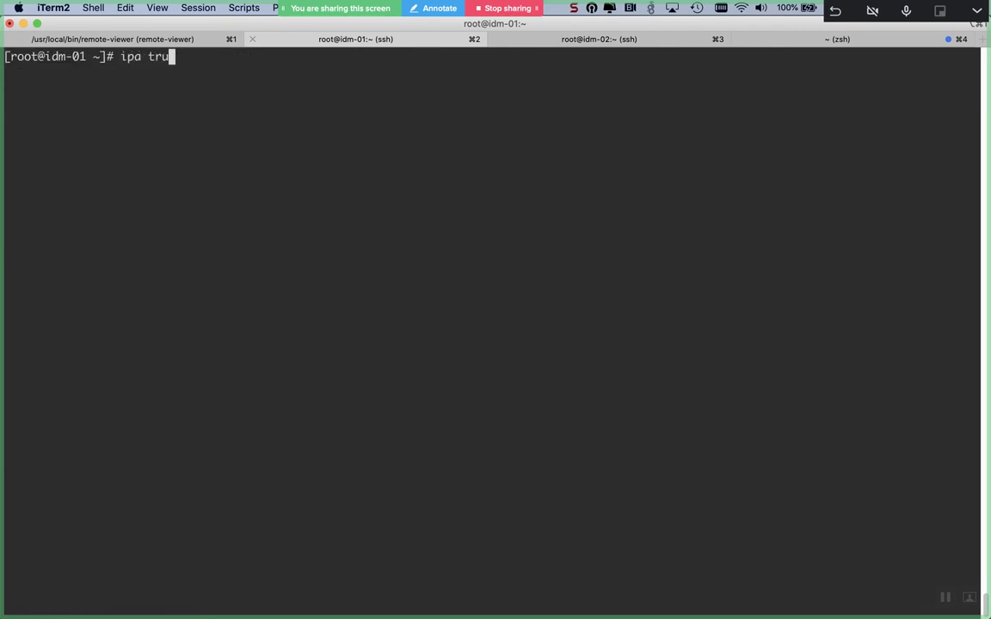
{"action": "key", "text": "Tab"}
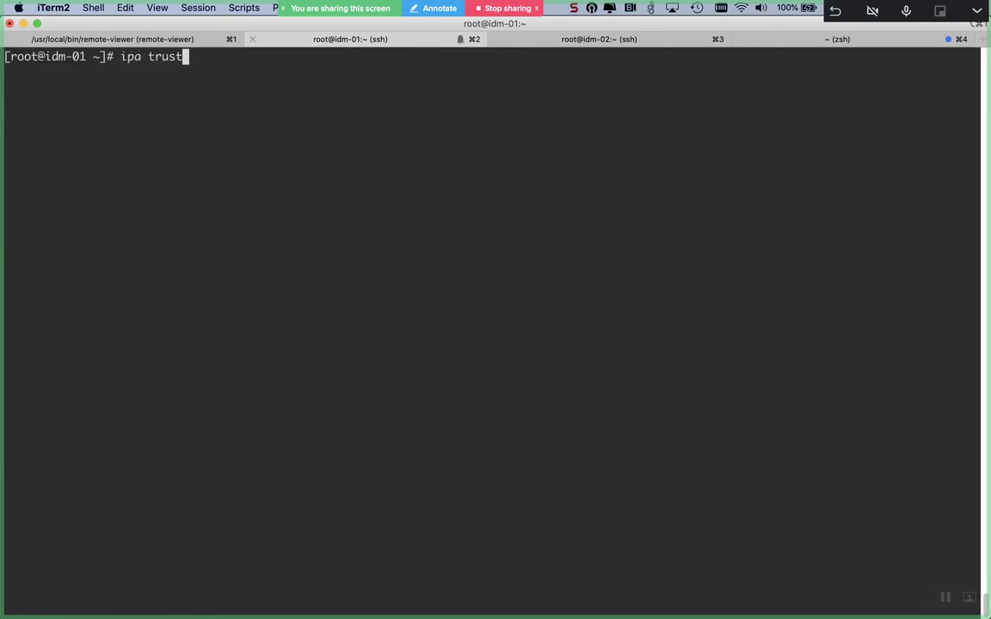
{"action": "key", "text": "Tab"}
{"action": "key", "text": "Tab"}
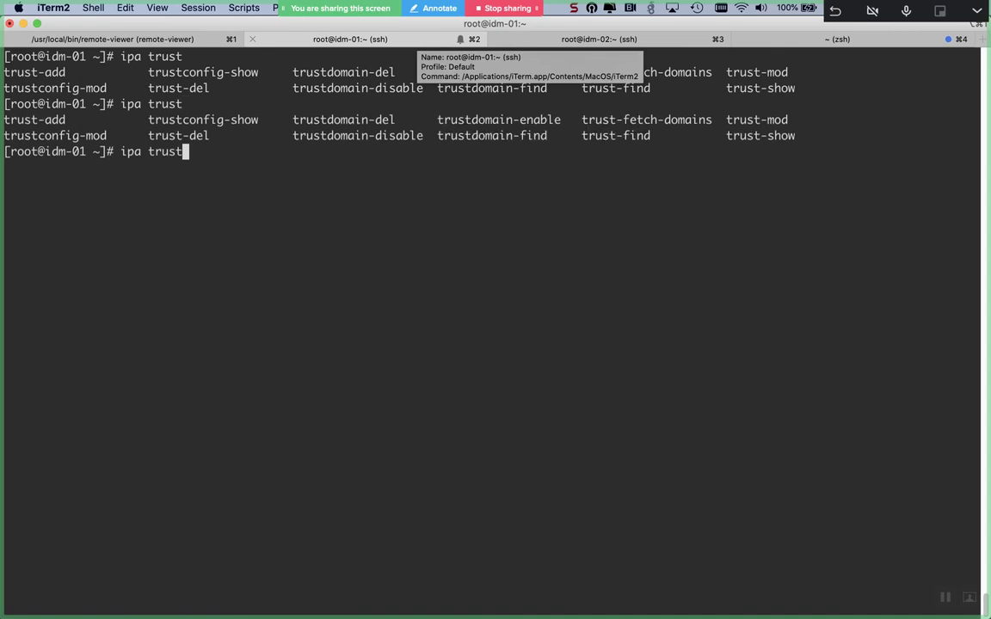
{"action": "type", "text": "-add"}
{"action": "key", "text": "Tab"}
{"action": "type", "text": "--"}
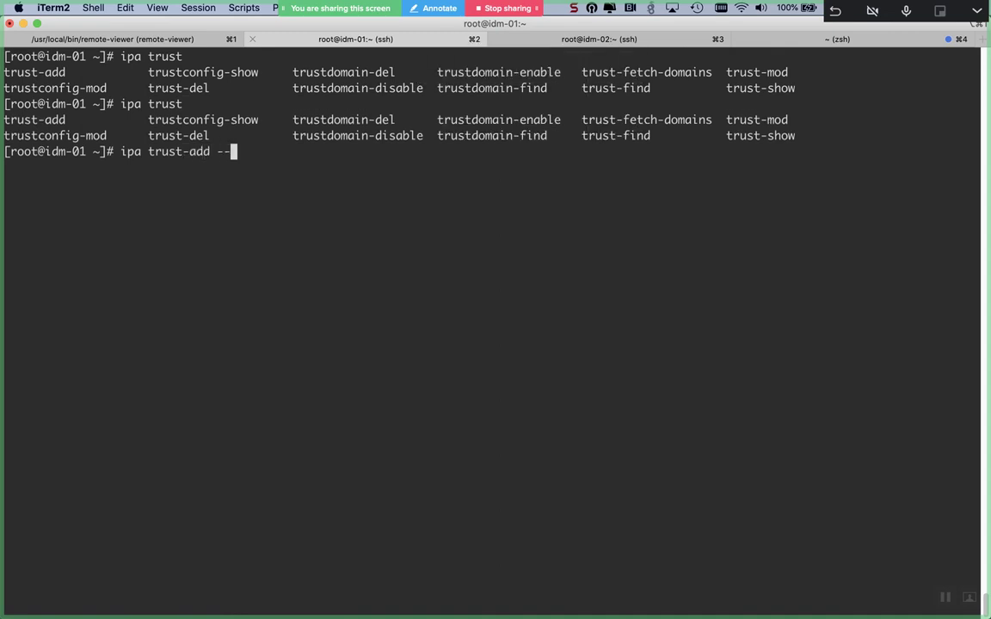
{"action": "type", "text": "type=ad"}
{"action": "key", "text": "Tab"}
{"action": "key", "text": "Tab"}
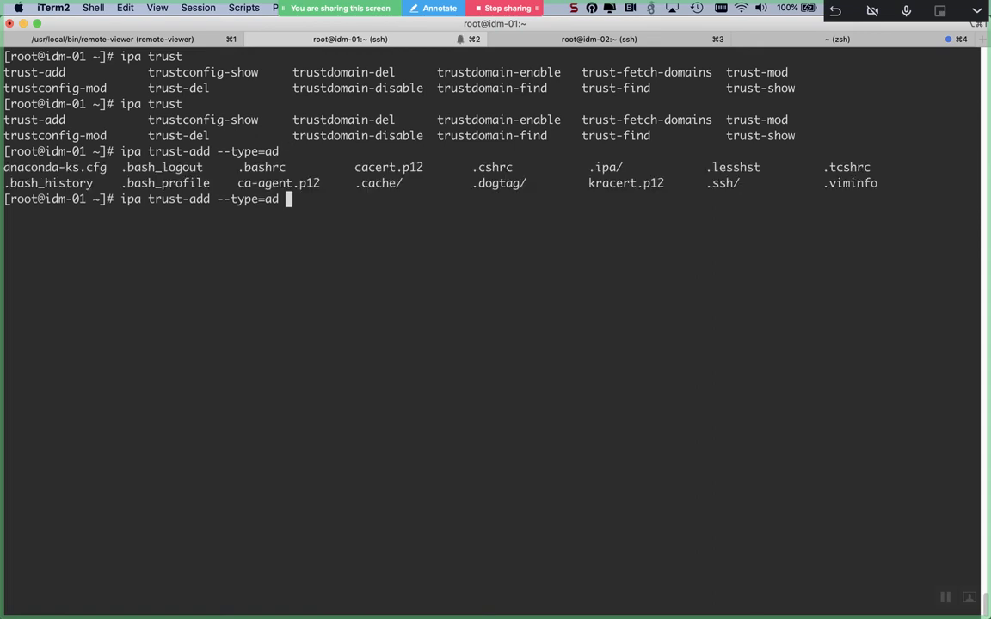
{"action": "key", "text": "ctrl+l"}
{"action": "type", "text": "mostafa.com "}
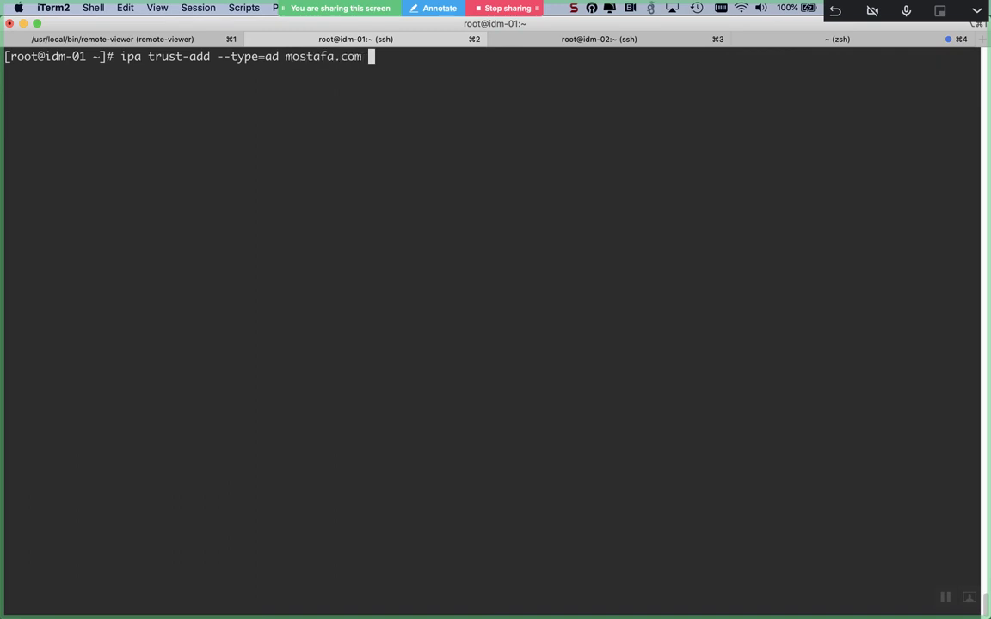
{"action": "type", "text": "--admin administrator"}
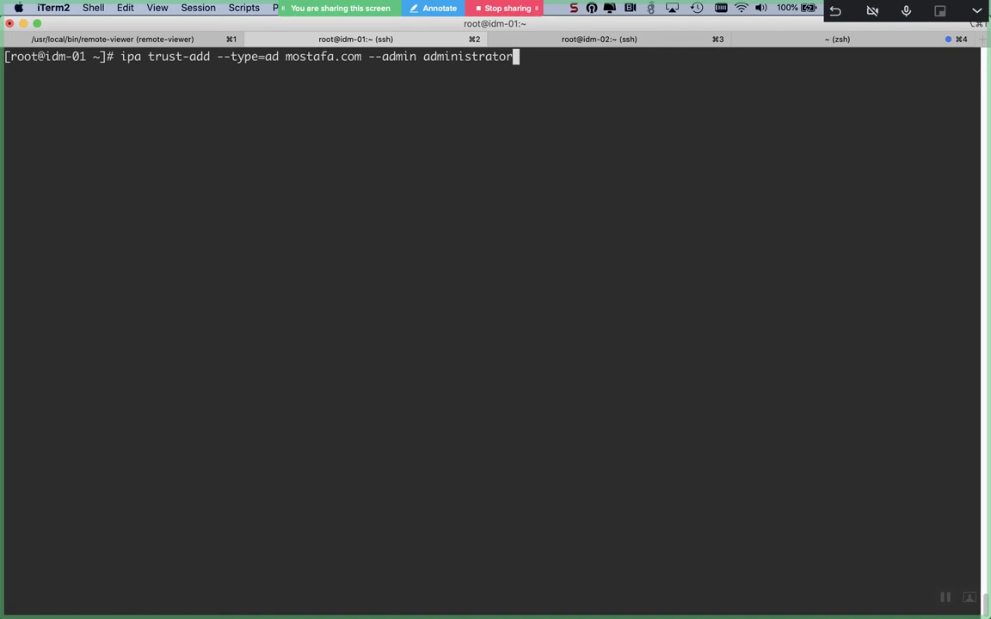
{"action": "key", "text": "Return"}
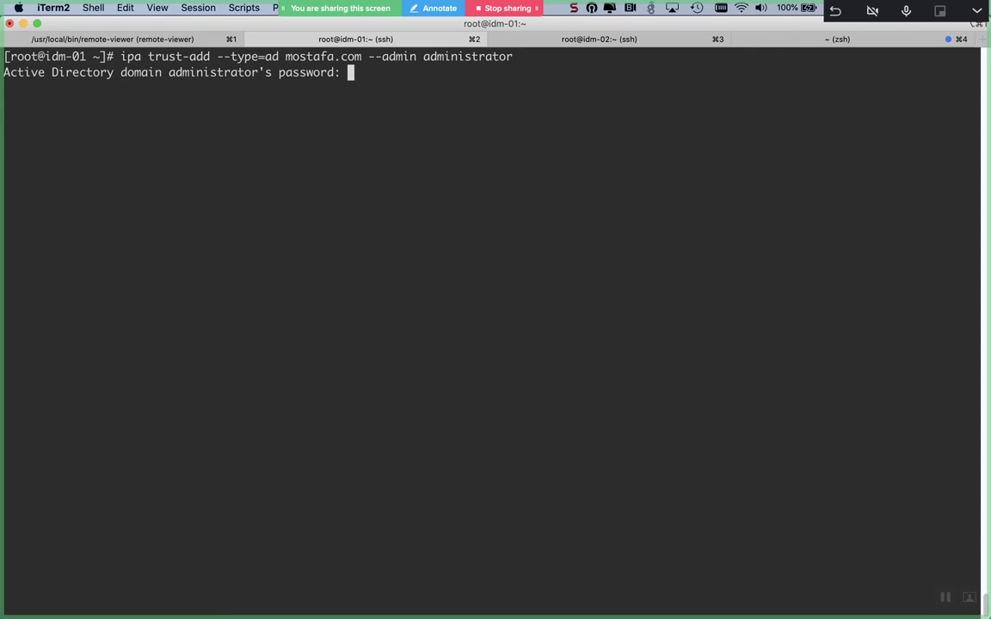
- Submit the AD administrator password and wait for the mostafa.com trust to be established and verified
{"action": "key", "text": "Return"}
{"action": "key", "text": "super+Tab"}
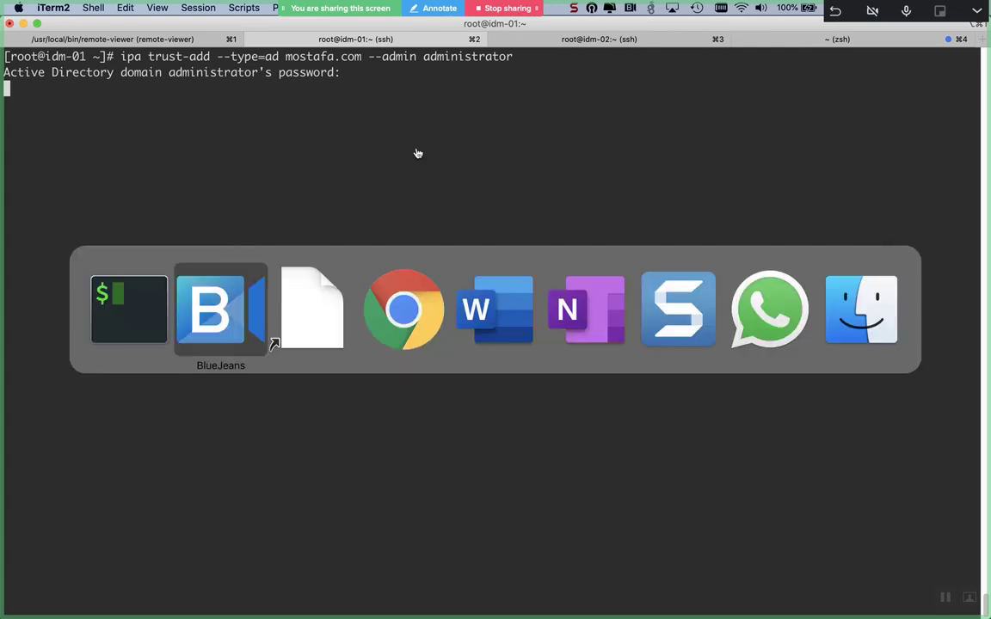
{"action": "key", "text": "super+Tab"}
{"action": "key", "text": "super+shift+Tab"}
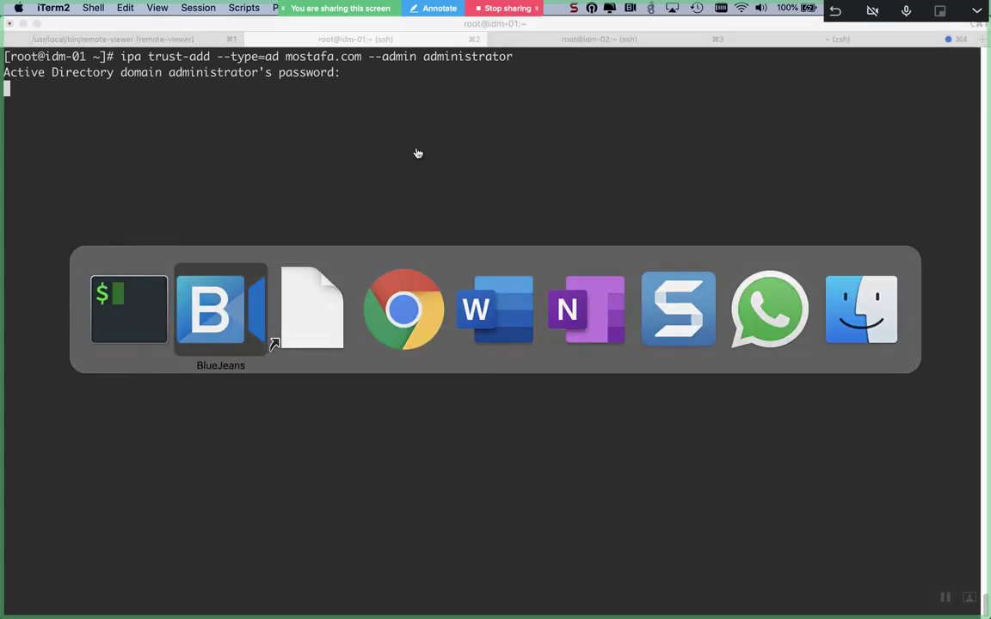
{"action": "key", "text": "super+Tab"}
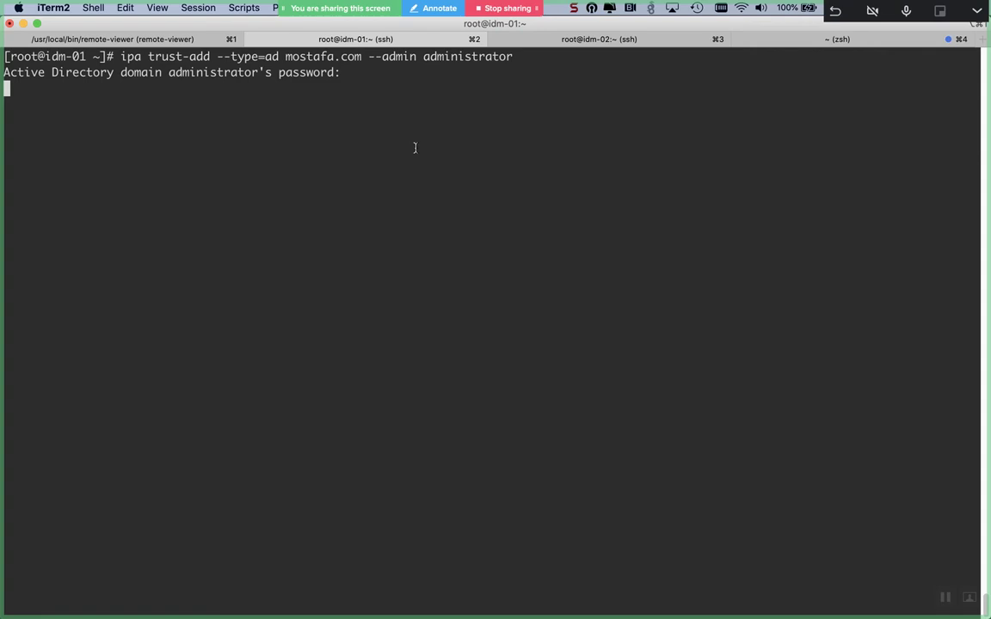
{"action": "key", "text": "Return"}
{"action": "key", "text": "Return"}
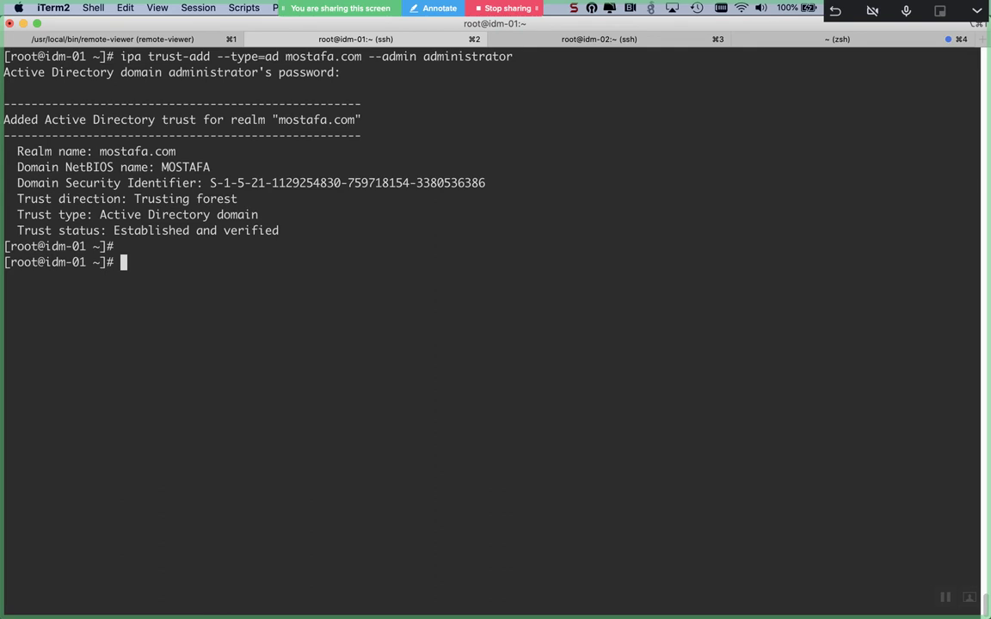
- Clear the idm-01 screen and list the available ipa trust subcommands by completing 'ipa trust'
{"action": "key", "text": "ctrl+l"}
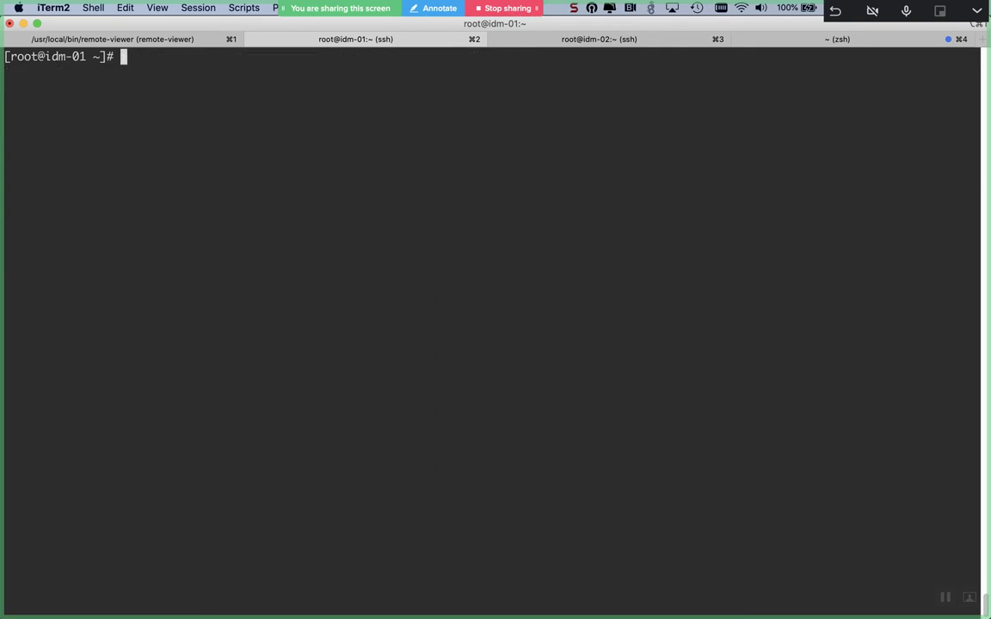
{"action": "type", "text": "ipa trust"}
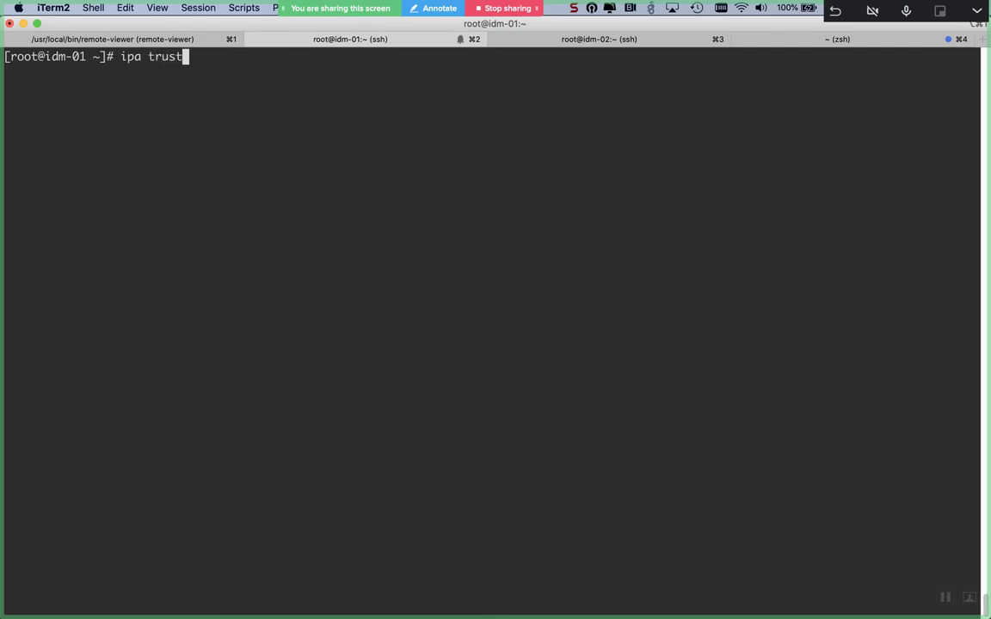
{"action": "key", "text": "Tab"}
{"action": "key", "text": "Tab"}
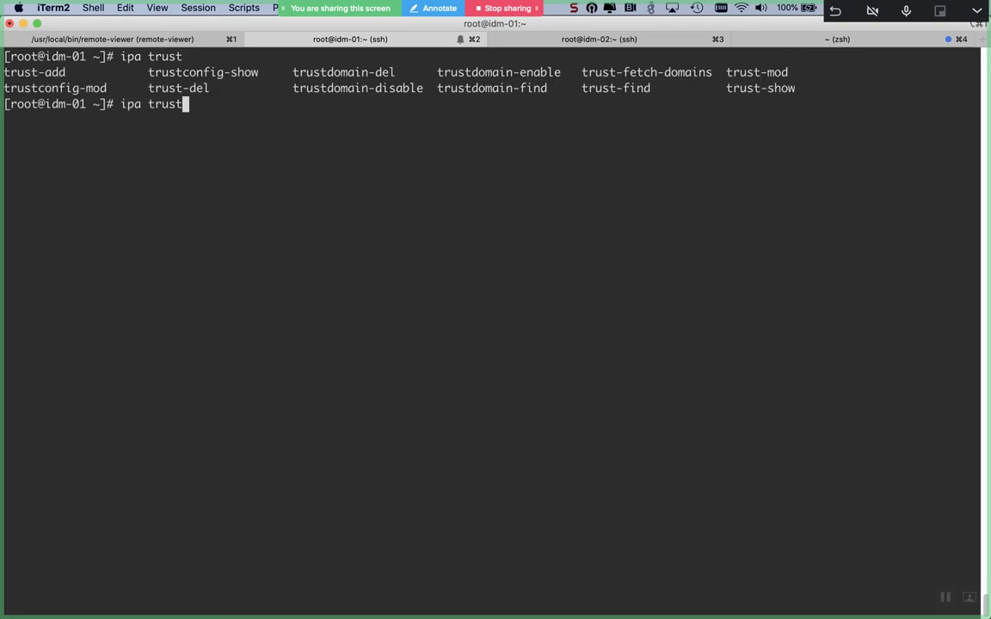
- Run ipa trustdomain-find for realm mostafa.com, returning one enabled MOSTAFA domain entry
{"action": "type", "text": "-finbd"}
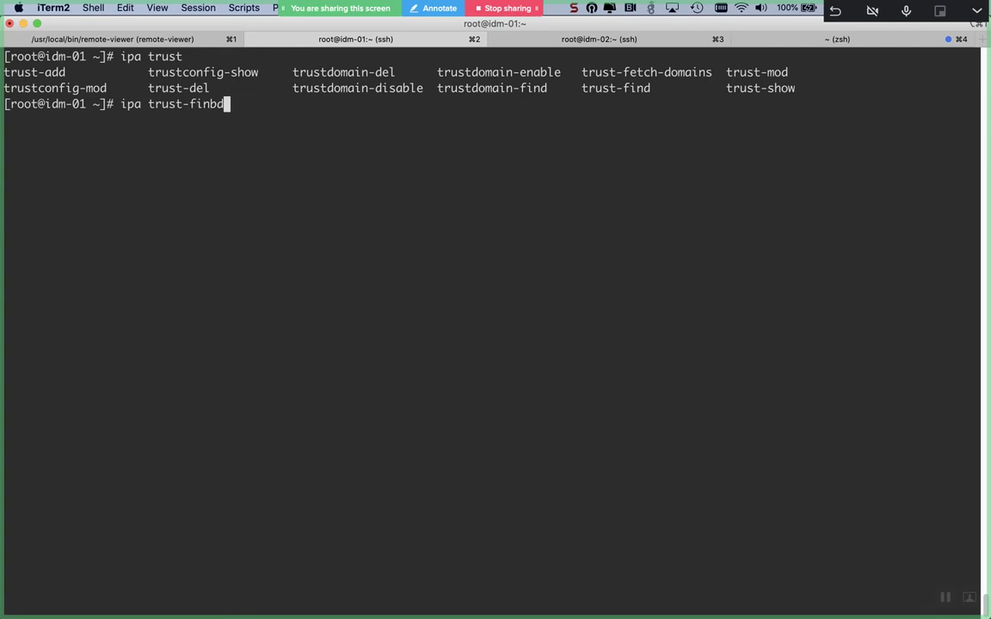
{"action": "key", "text": "BackSpace"}
{"action": "key", "text": "BackSpace"}
{"action": "type", "text": "d"}
{"action": "key", "text": "BackSpace"}
{"action": "key", "text": "BackSpace"}
{"action": "key", "text": "BackSpace"}
{"action": "key", "text": "BackSpace"}
{"action": "key", "text": "BackSpace"}
{"action": "key", "text": "BackSpace"}
{"action": "type", "text": "domi"}
{"action": "key", "text": "Tab"}
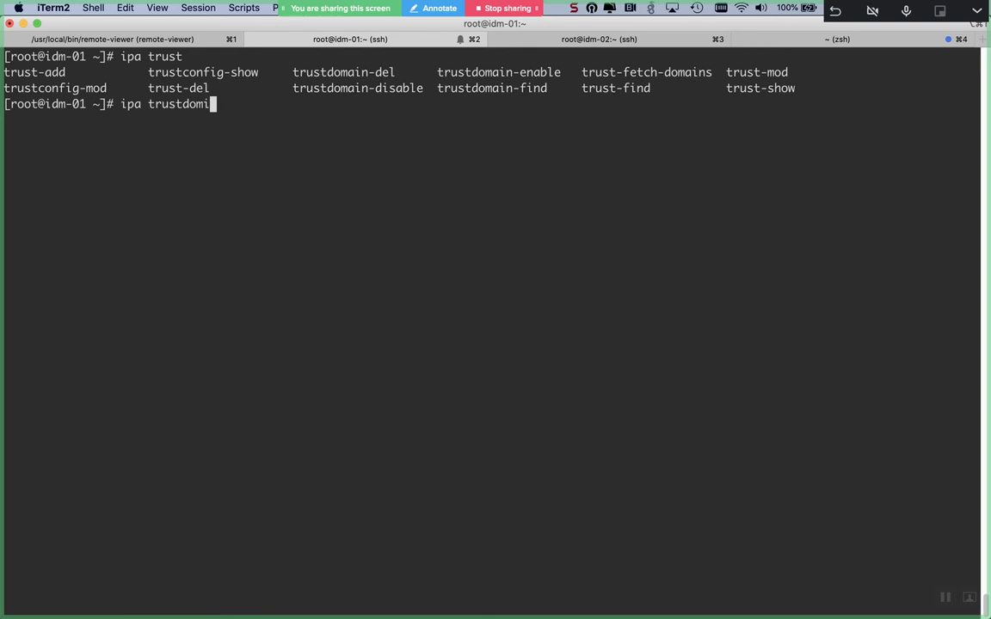
{"action": "key", "text": "BackSpace"}
{"action": "type", "text": "ain"}
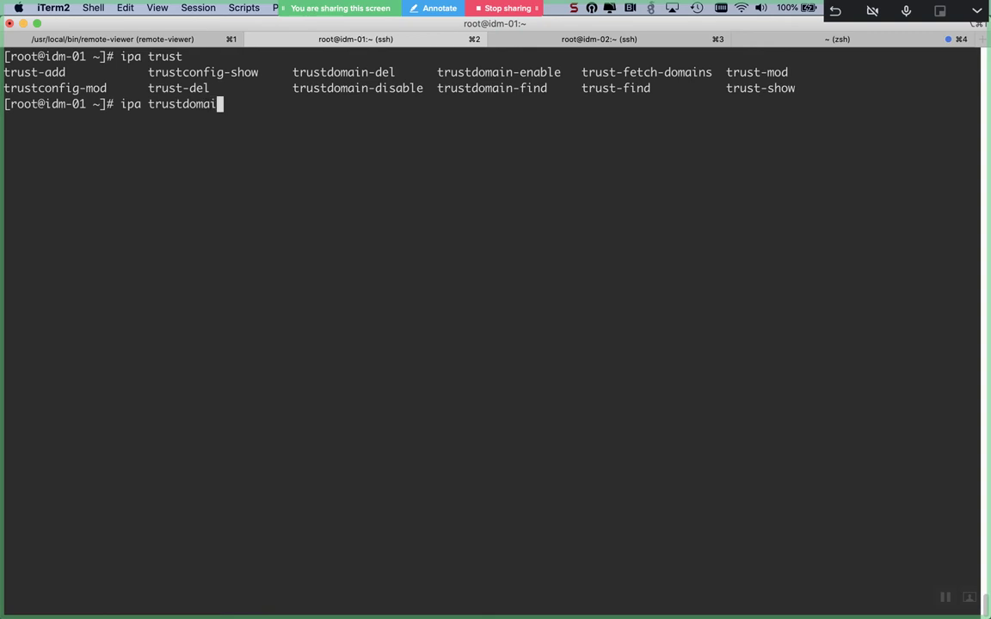
{"action": "type", "text": "-find"}
{"action": "key", "text": "Return"}
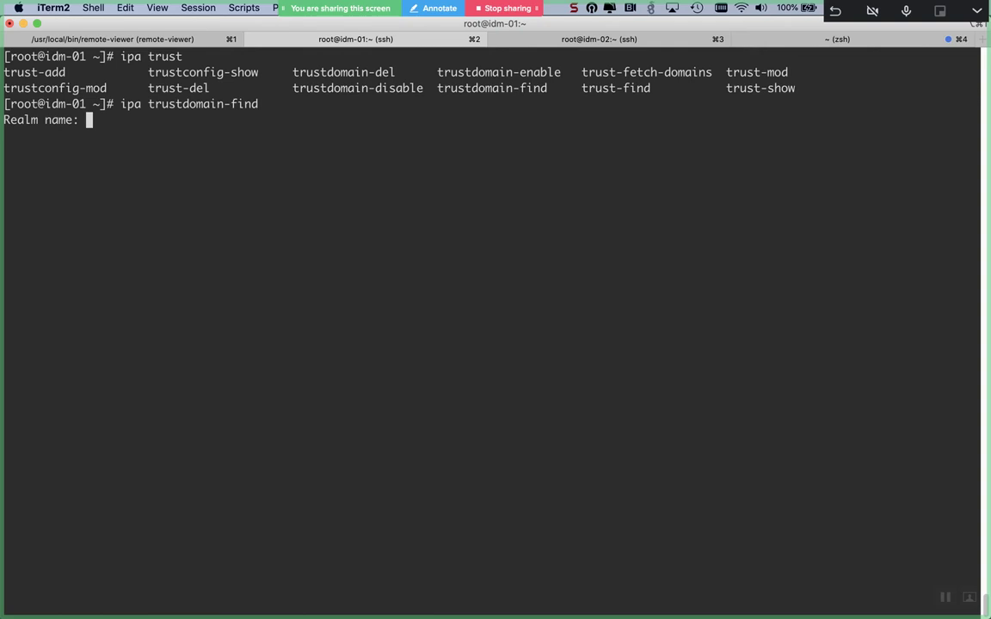
{"action": "type", "text": "mostafa.com"}
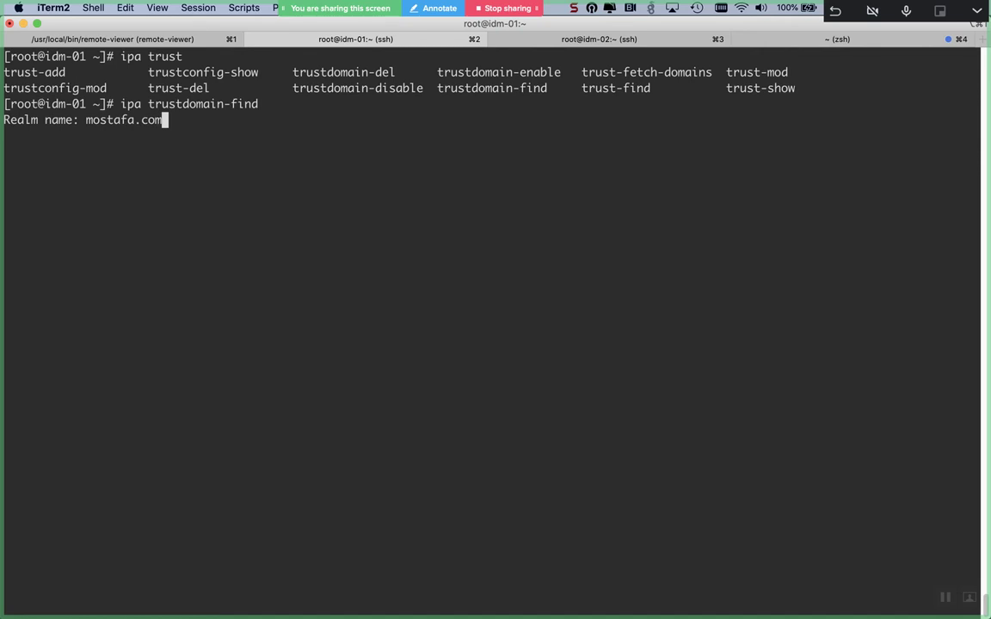
{"action": "key", "text": "Return"}
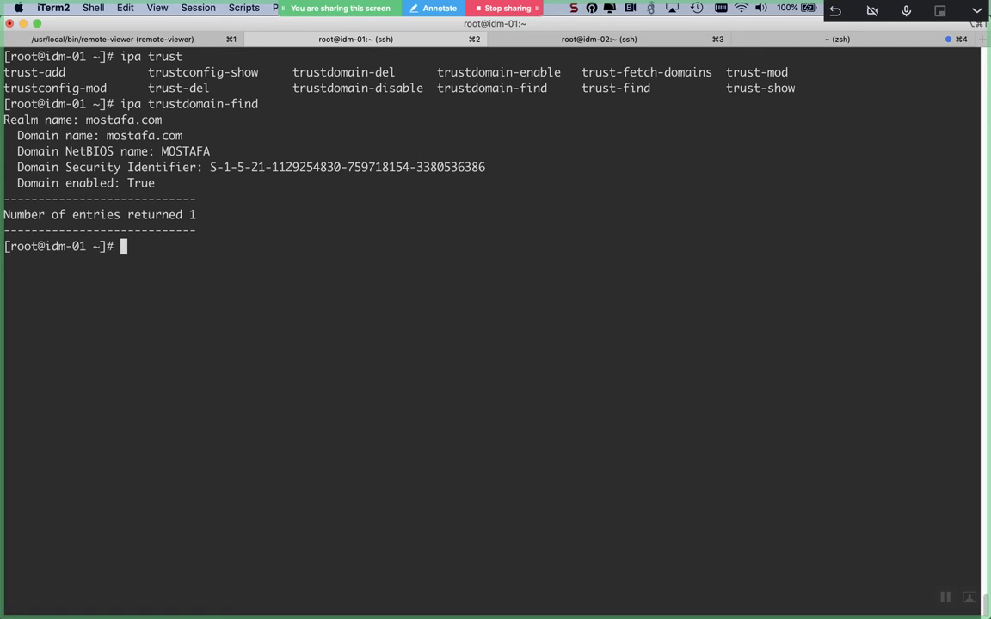
{"action": "type", "text": "ipa trust"}
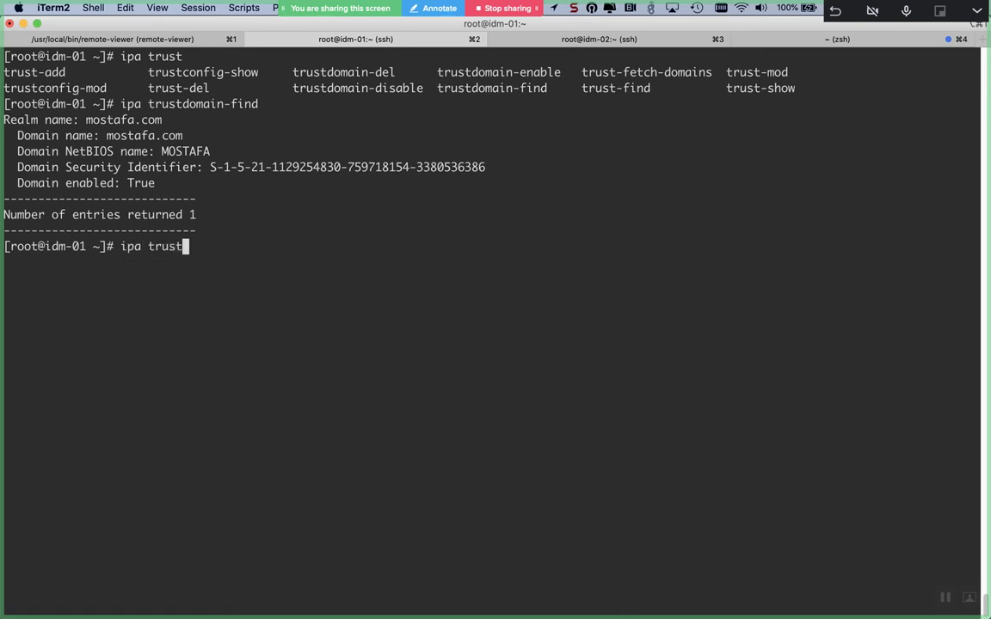
{"action": "type", "text": "-fetch-"}
- Run ipa trust-fetch-domains mostafa.com, which returns 0 new entries, then clear the screen
{"action": "key", "text": "Tab"}
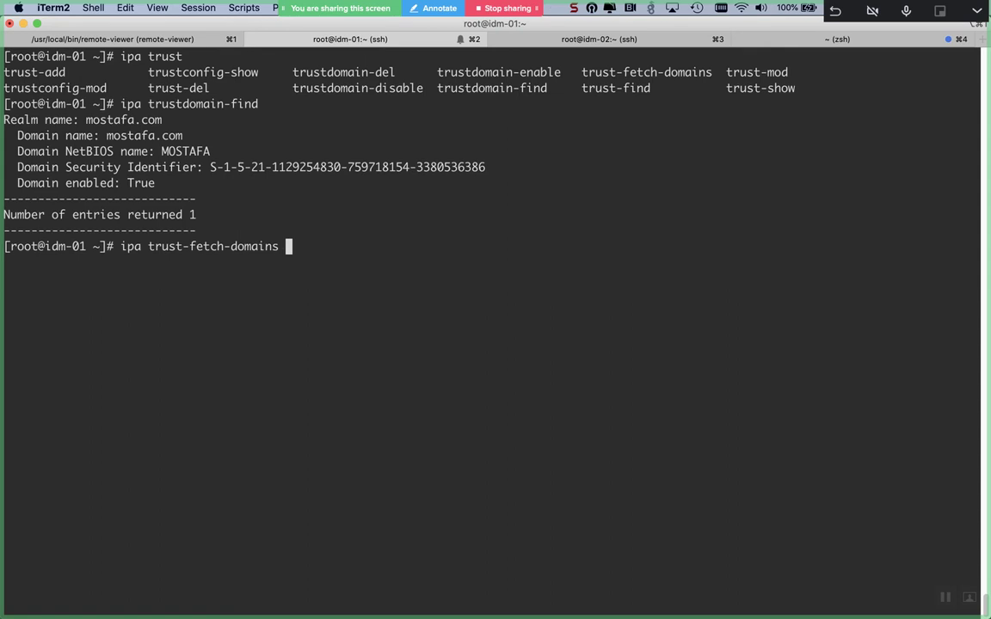
{"action": "type", "text": "mostafa.com"}
{"action": "key", "text": "Return"}
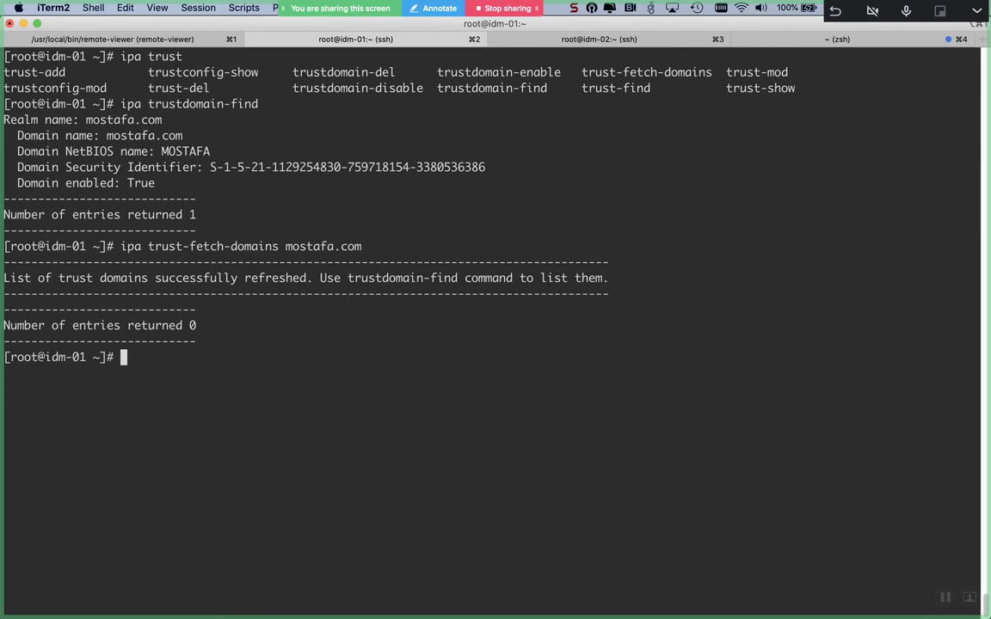
{"action": "key", "text": "ctrl+l"}
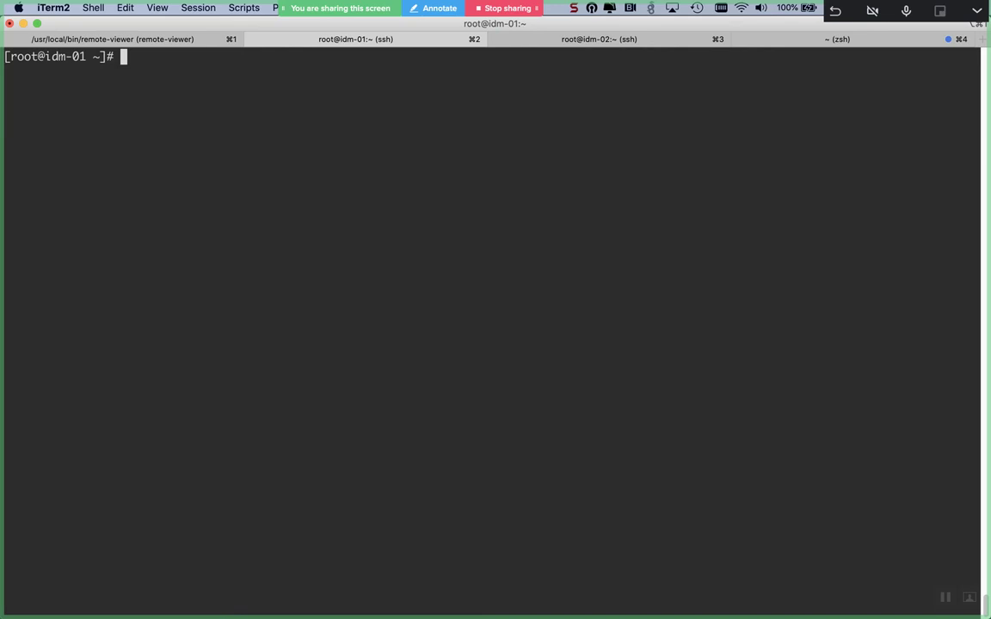
{"action": "type", "text": "klist"}
{"action": "key", "text": "Return"}
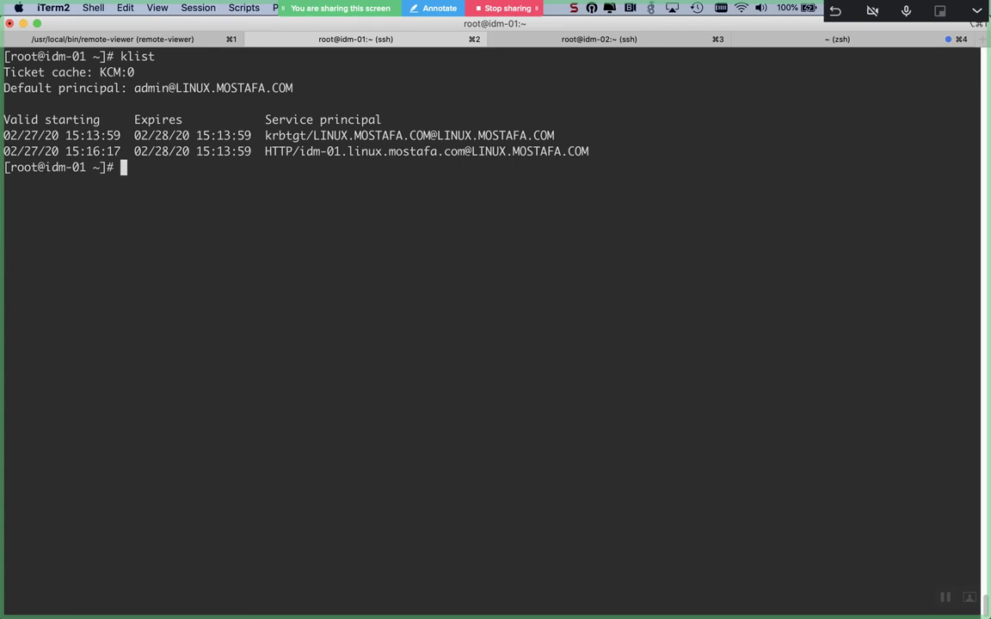
{"action": "type", "text": "id administrator@mostafa.com"}
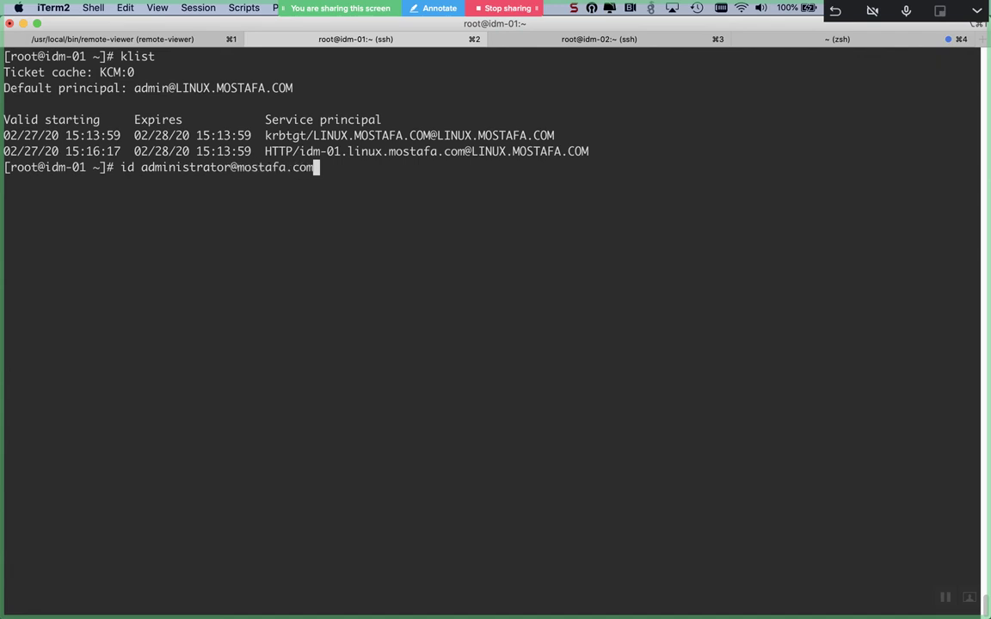
{"action": "key", "text": "Return"}
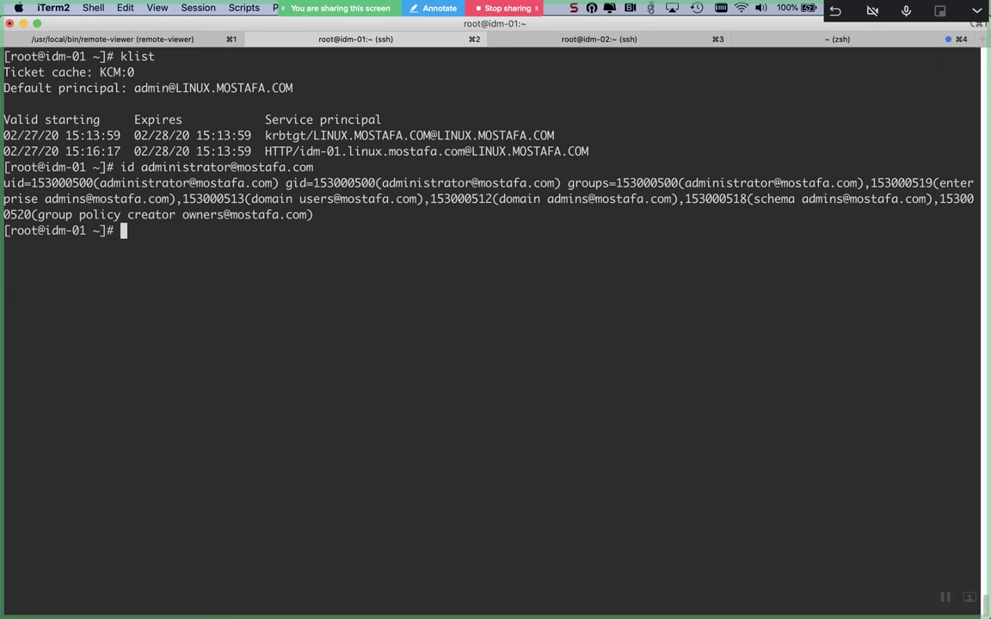
{"action": "key", "text": "Return"}
{"action": "type", "text": "su - "}
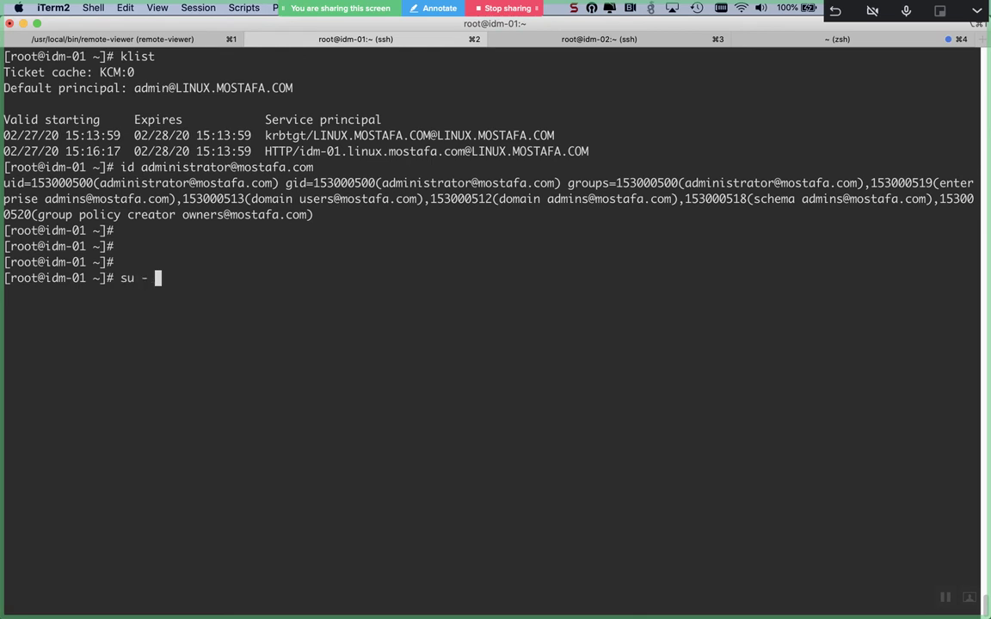
{"action": "type", "text": "administrator!"}
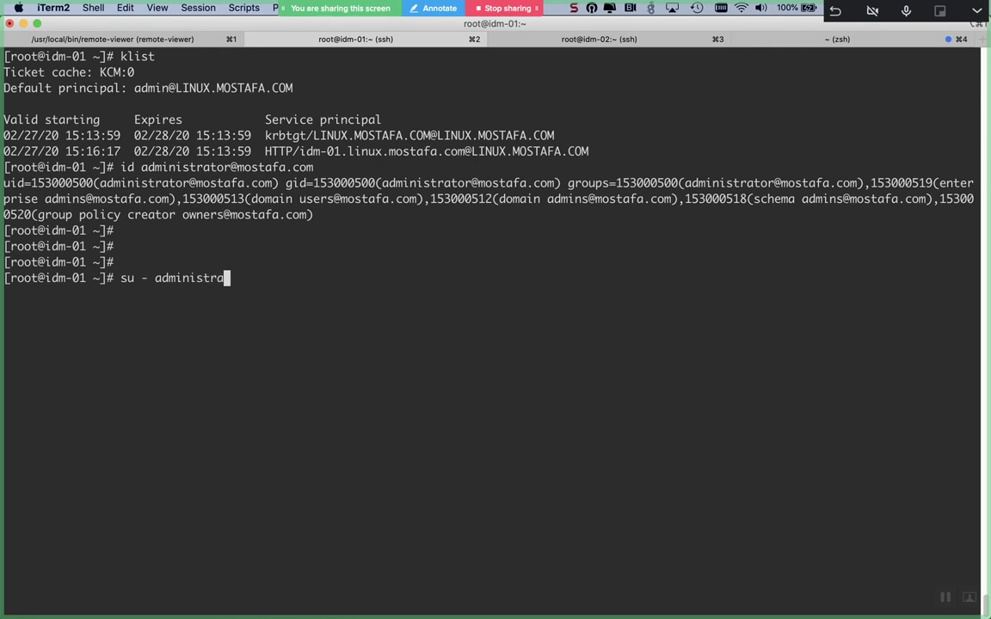
{"action": "key", "text": "BackSpace"}
{"action": "type", "text": "@mostafa.com"}
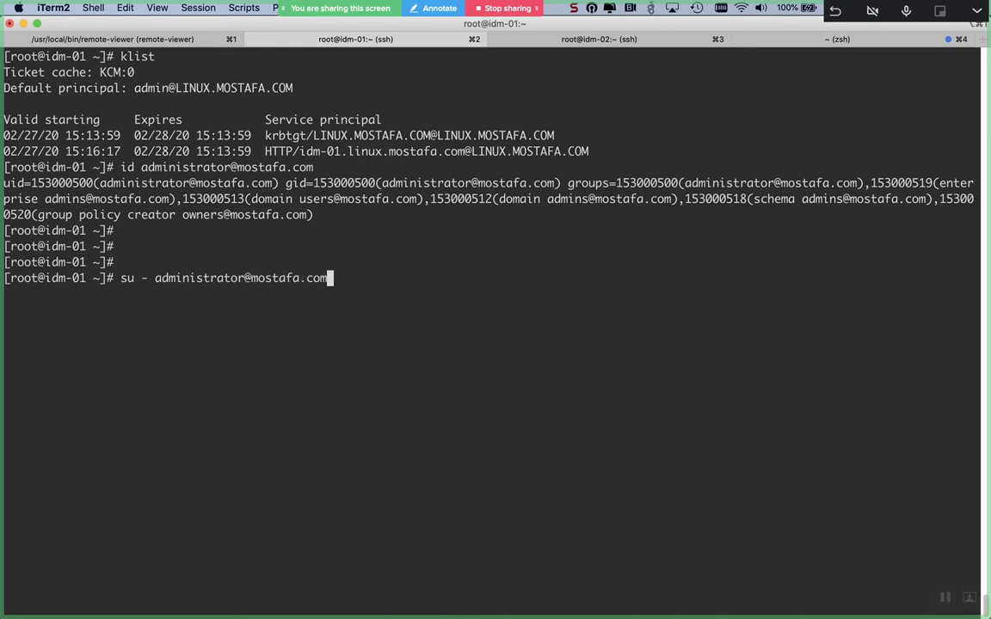
{"action": "key", "text": "Return"}
{"action": "key", "text": "Return"}
{"action": "key", "text": "Return"}
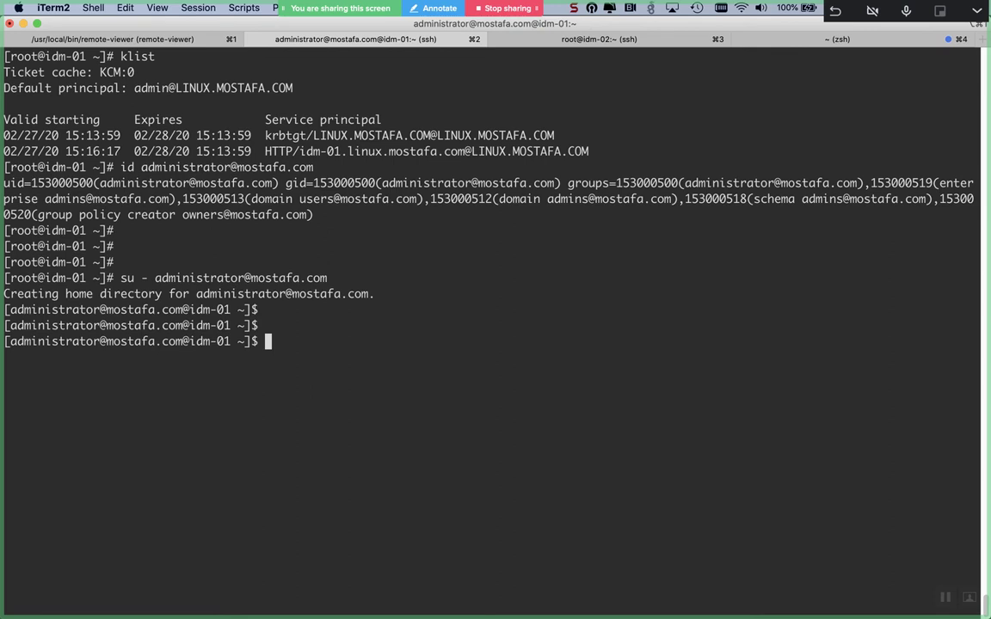
{"action": "type", "text": "pwd"}
{"action": "key", "text": "Return"}
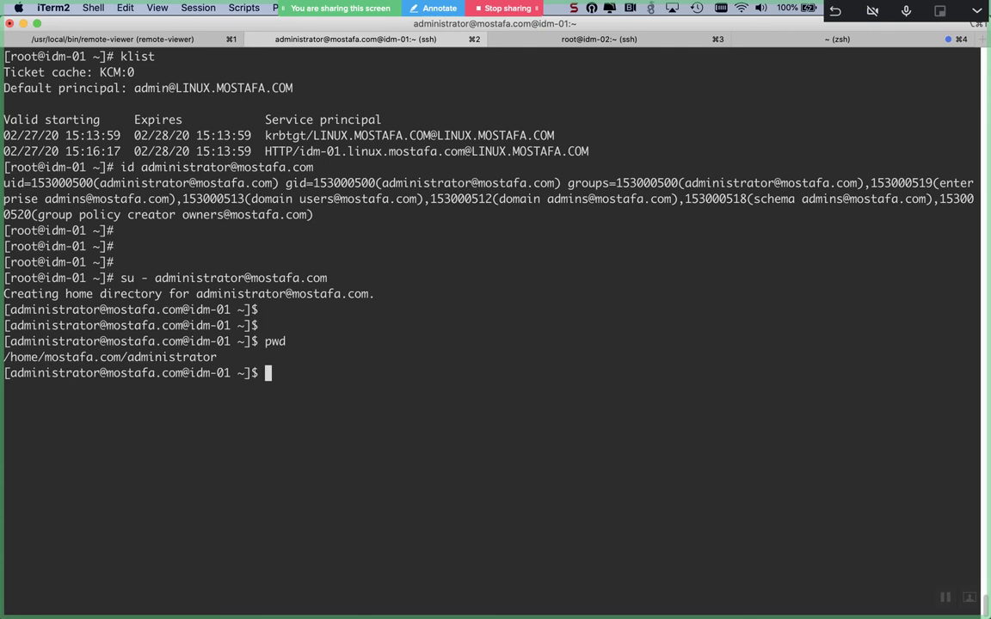
- Exit the administrator session and then the SSH connection to idm-01
{"action": "type", "text": "exit"}
{"action": "key", "text": "Return"}
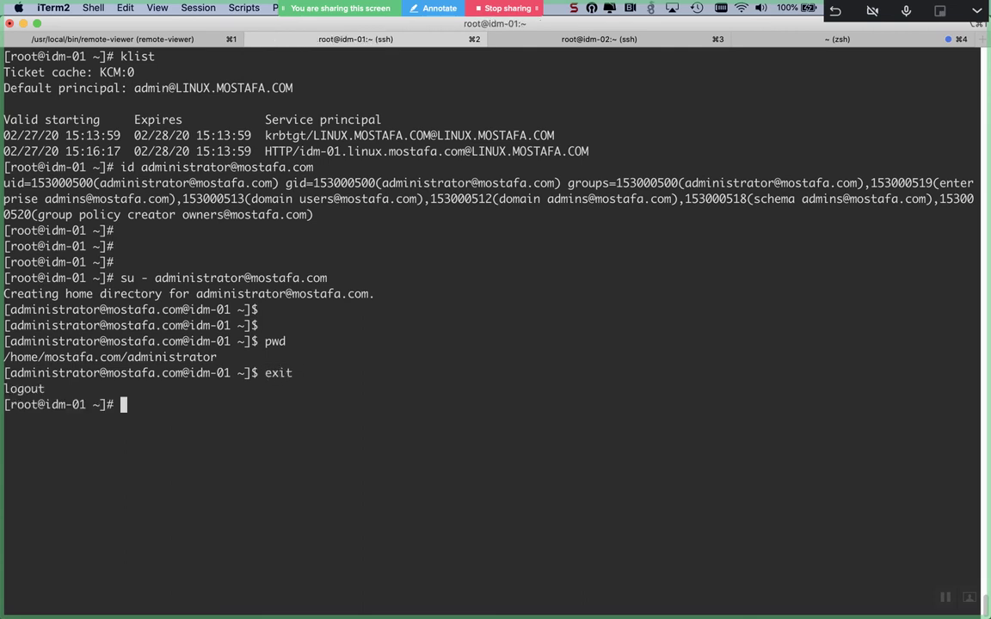
{"action": "type", "text": "exit"}
{"action": "key", "text": "Return"}
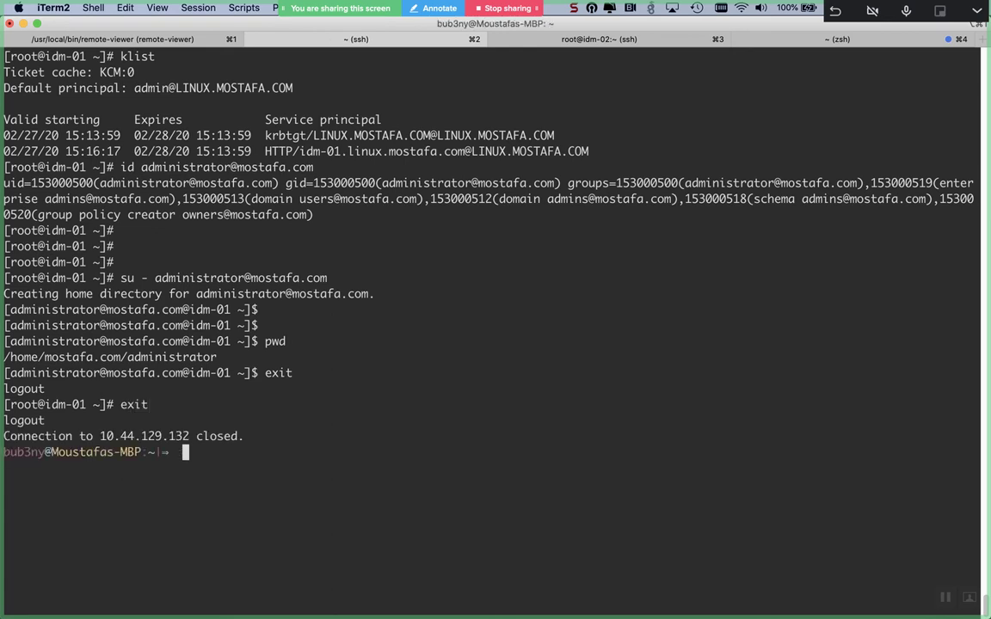
{"action": "key", "text": "Up"}
{"action": "key", "text": "Left"}
{"action": "key", "text": "Left"}
{"action": "key", "text": "Left"}
{"action": "key", "text": "Left"}
{"action": "key", "text": "Left"}
{"action": "key", "text": "Left"}
{"action": "key", "text": "Left"}
{"action": "key", "text": "Left"}
{"action": "key", "text": "Left"}
{"action": "key", "text": "Left"}
{"action": "key", "text": "Left"}
{"action": "key", "text": "Left"}
{"action": "key", "text": "Left"}
{"action": "key", "text": "Left"}
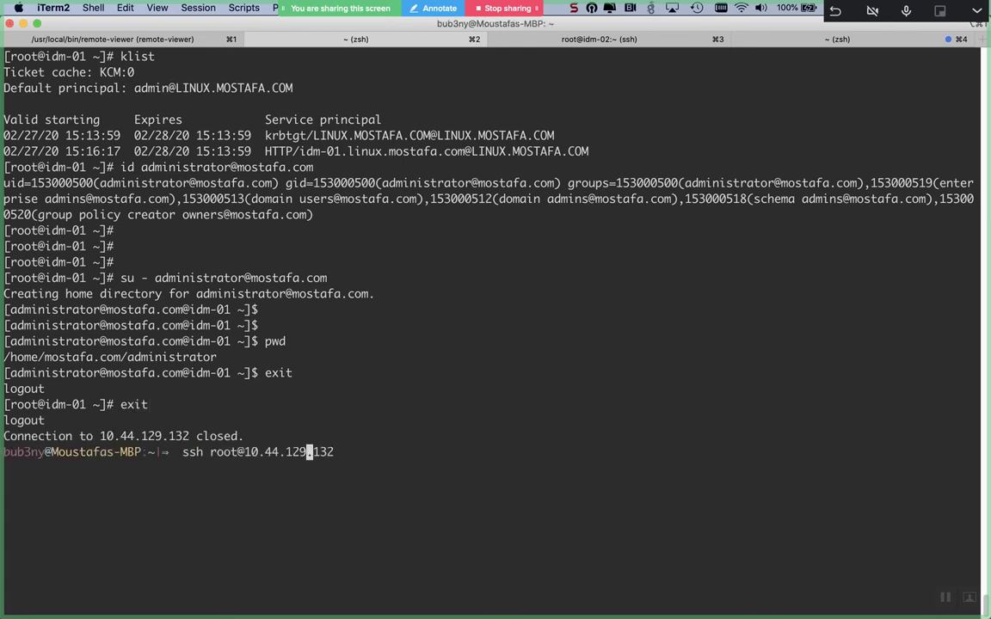
{"action": "key", "text": "BackSpace"}
{"action": "key", "text": "BackSpace"}
{"action": "key", "text": "BackSpace"}
{"action": "key", "text": "BackSpace"}
{"action": "key", "text": "Delete"}
{"action": "key", "text": "ctrl+e"}
{"action": "type", "text": "-l admin"}
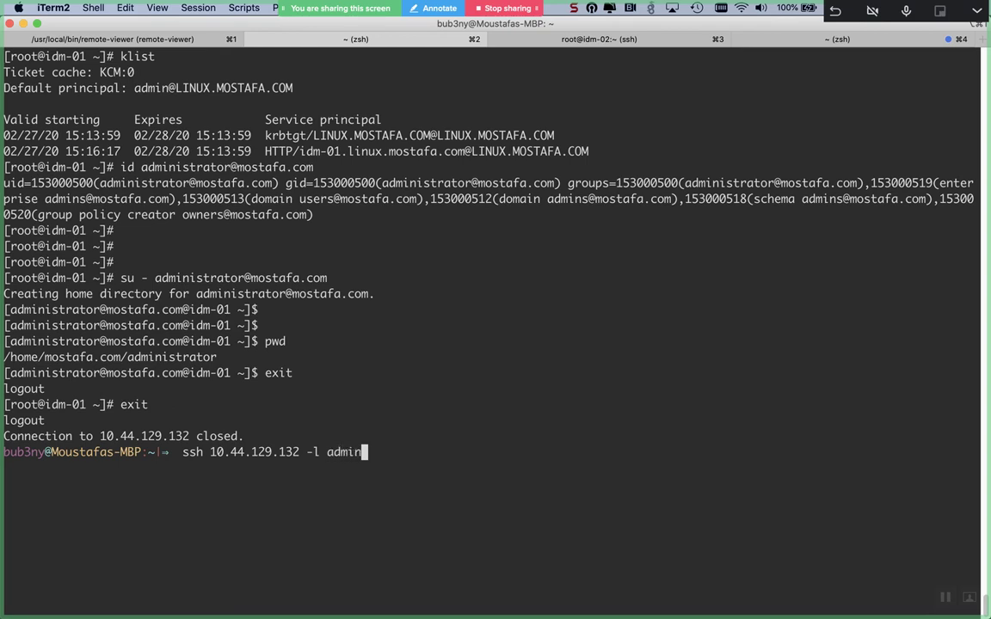
{"action": "type", "text": "istrator@mostafa.com"}
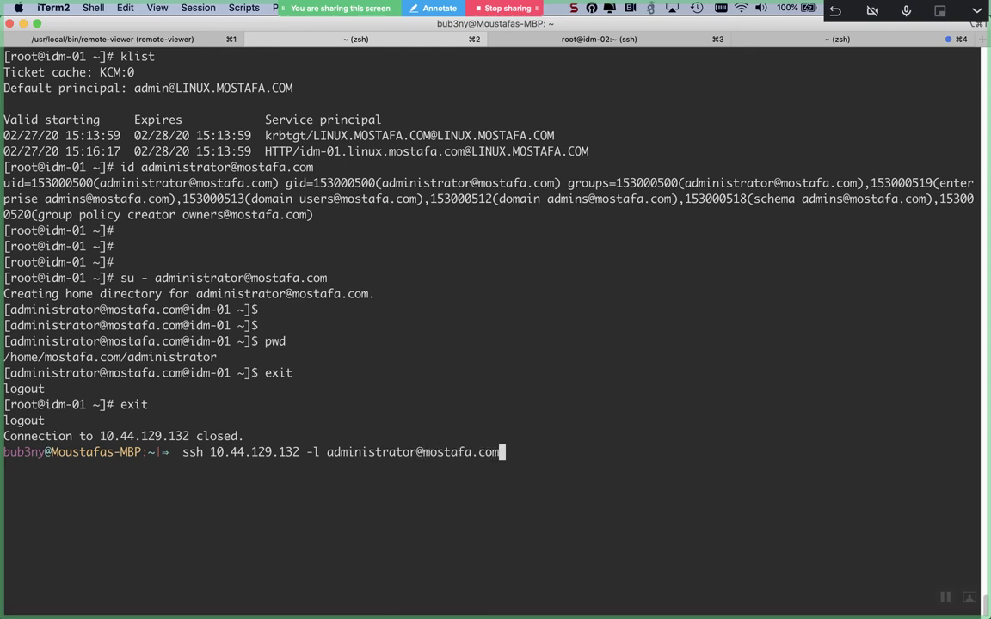
{"action": "key", "text": "Return"}
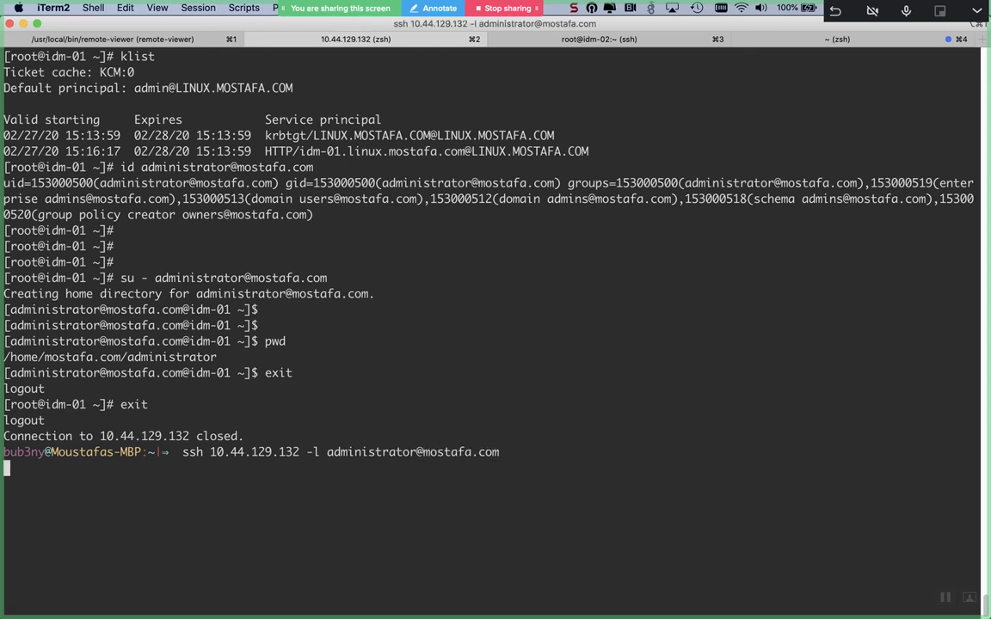
- Accept the host key, enter the password, and confirm /home/mostafa.com/administrator with pwd
{"action": "type", "text": "yes"}
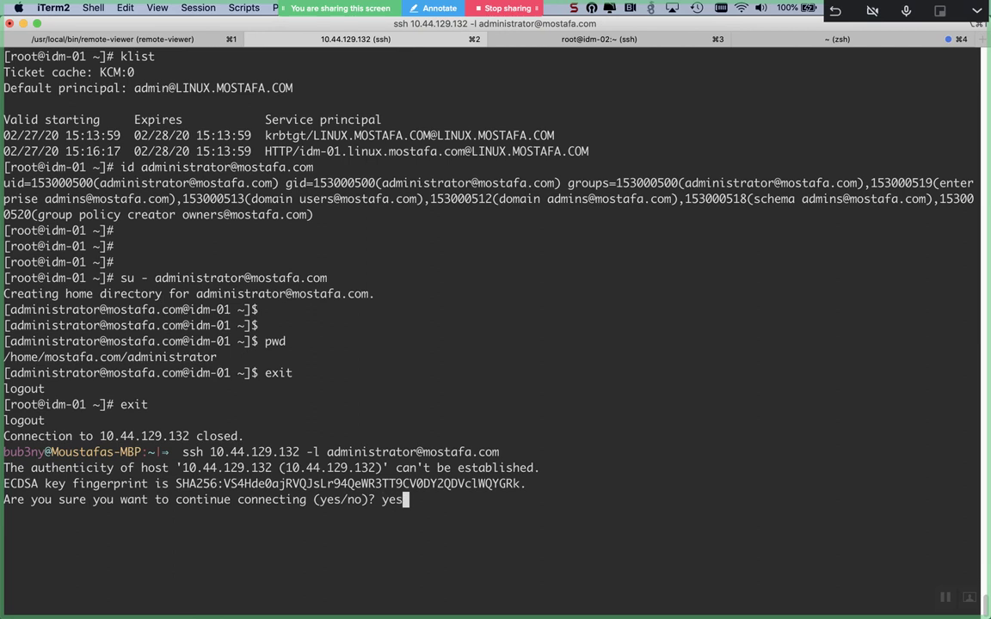
{"action": "key", "text": "Return"}
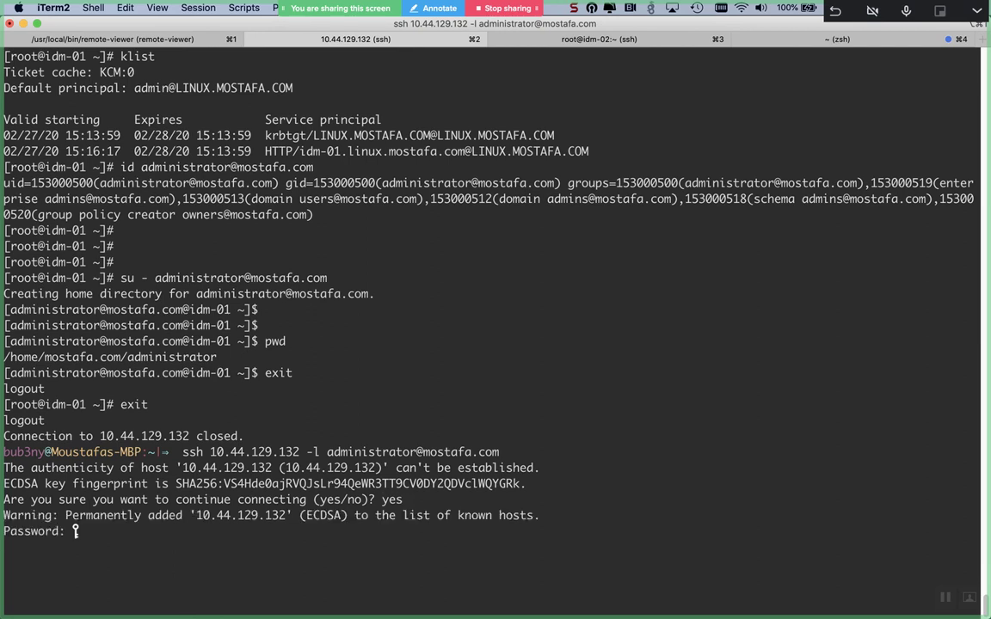
{"action": "key", "text": "Return"}
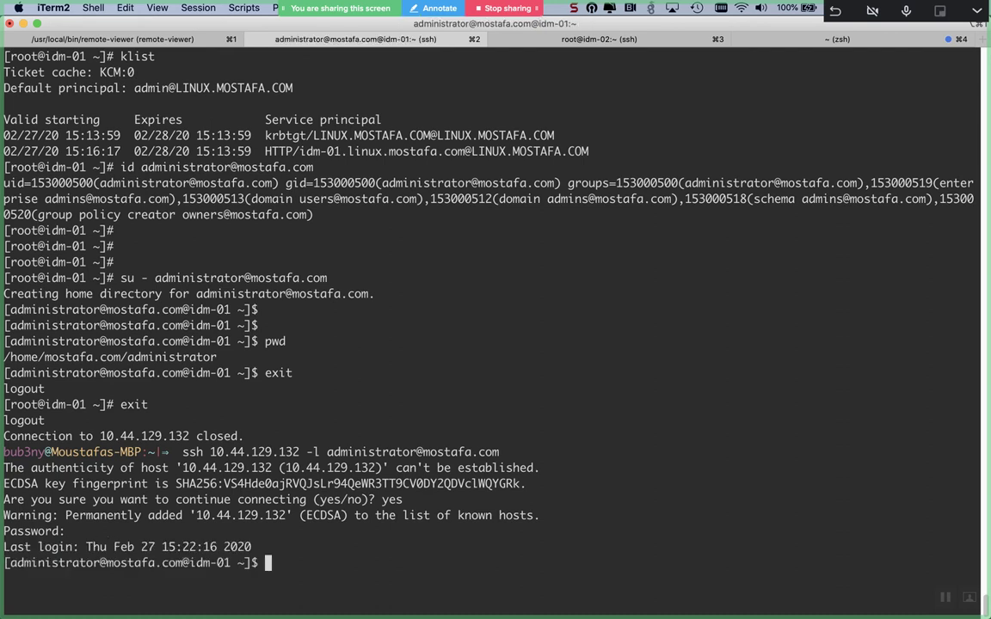
{"action": "type", "text": "pwd"}
{"action": "key", "text": "Return"}
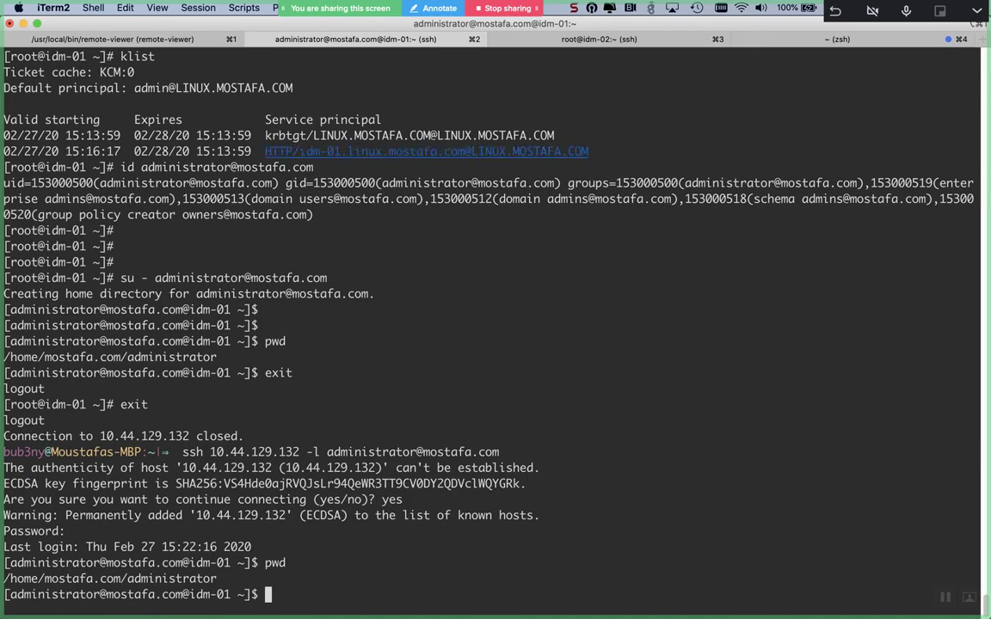
{"action": "key", "text": "super+Tab"}
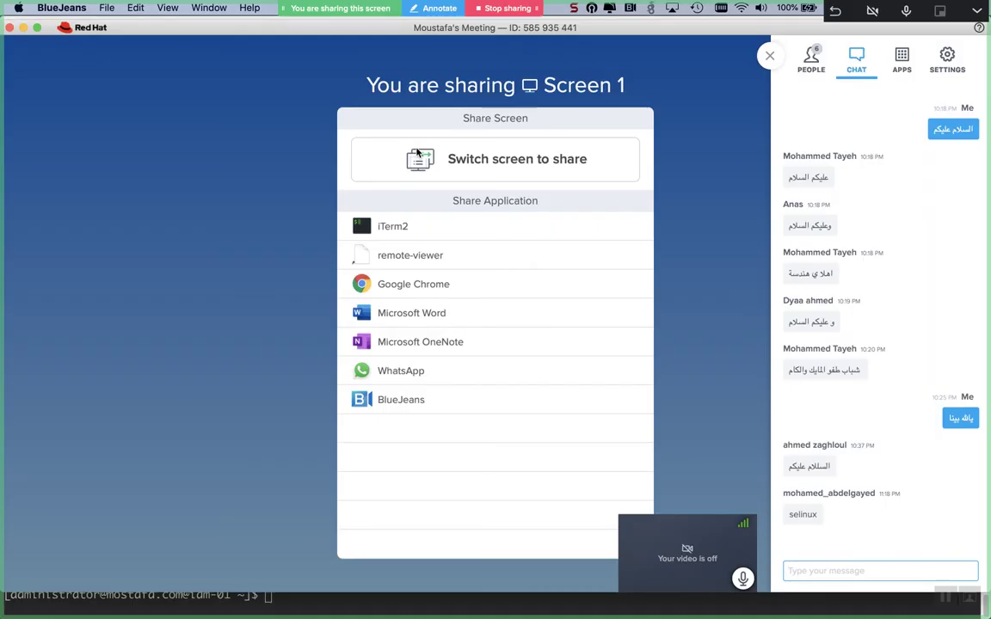
- Cmd+Tab from the BlueJeans Share Screen window back to the idm-01 iTerm2 session
{"action": "key", "text": "super+Tab"}
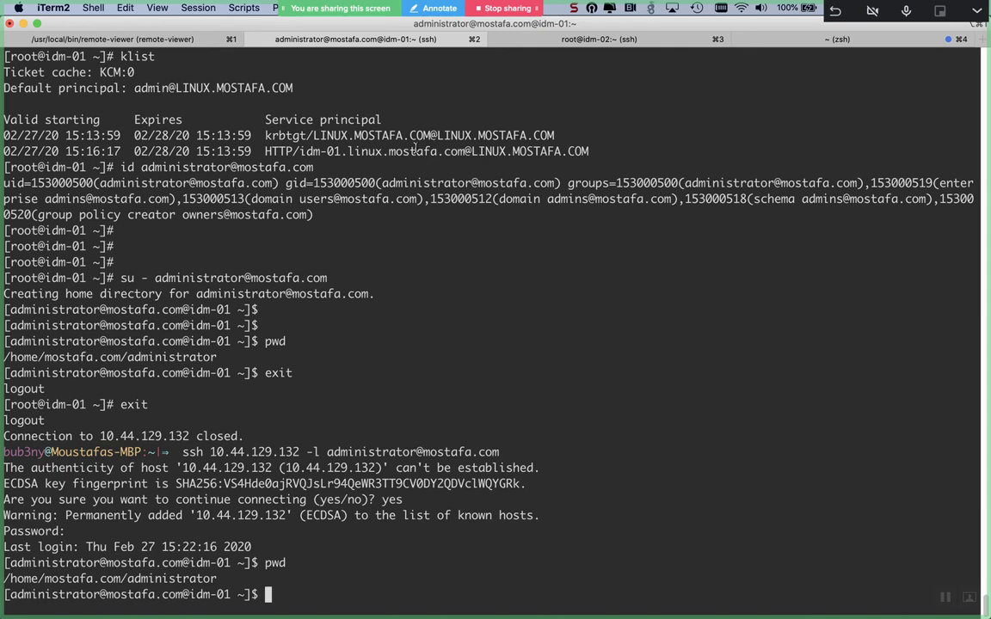
- Scroll the idm-01 output, highlighting the trust-added line, ipa-adtrust-install command and Configure Samba line
{"action": "scroll", "coordinate": [583, 108], "scroll_direction": "up", "scroll_amount": 10}
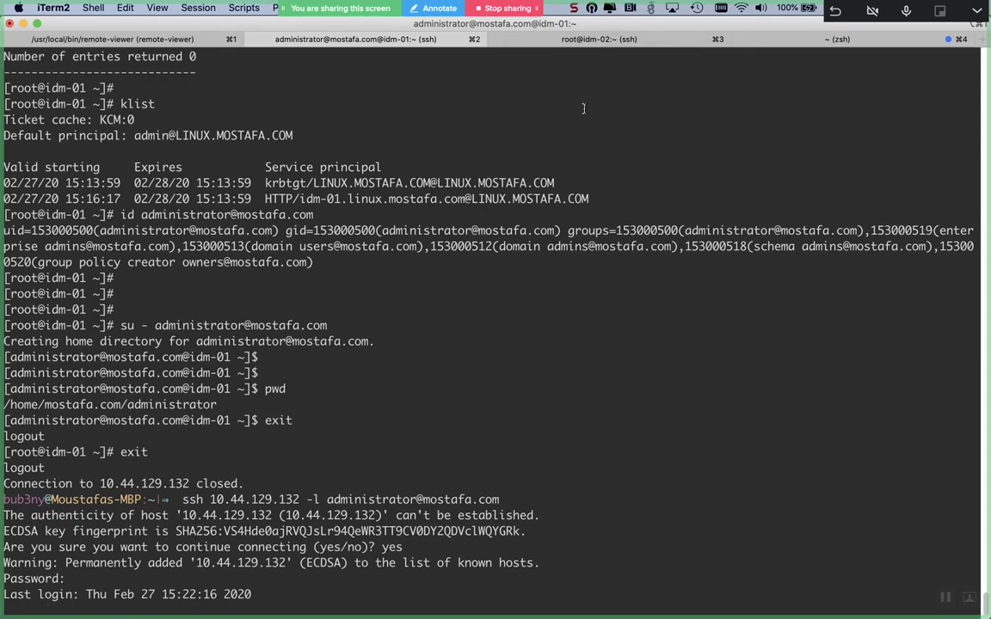
{"action": "scroll", "coordinate": [583, 109], "scroll_direction": "up", "scroll_amount": 5}
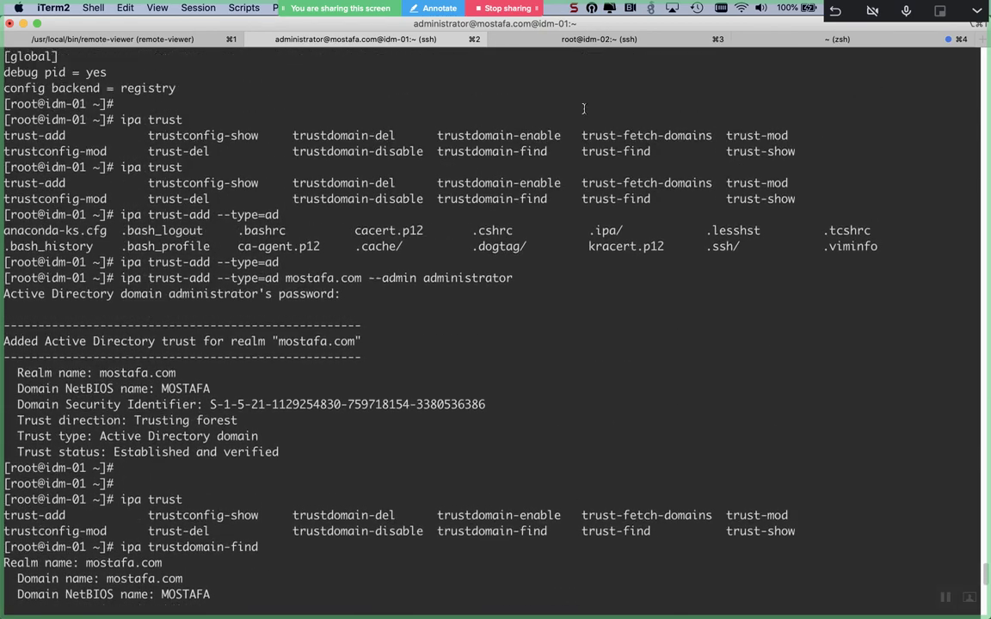
{"action": "triple_click", "coordinate": [234, 356]}
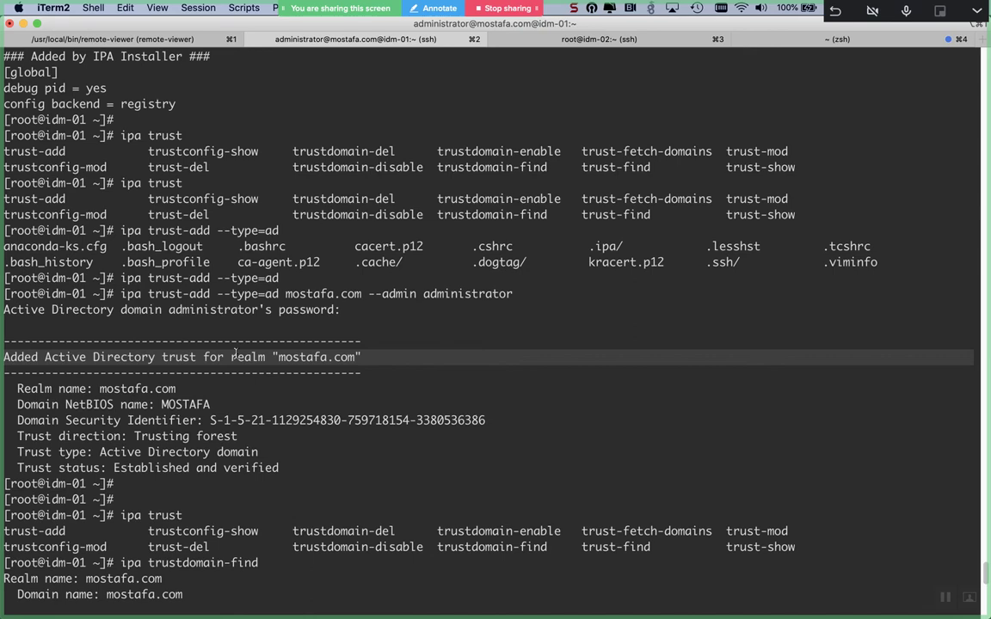
{"action": "scroll", "coordinate": [235, 354], "scroll_direction": "up", "scroll_amount": 10}
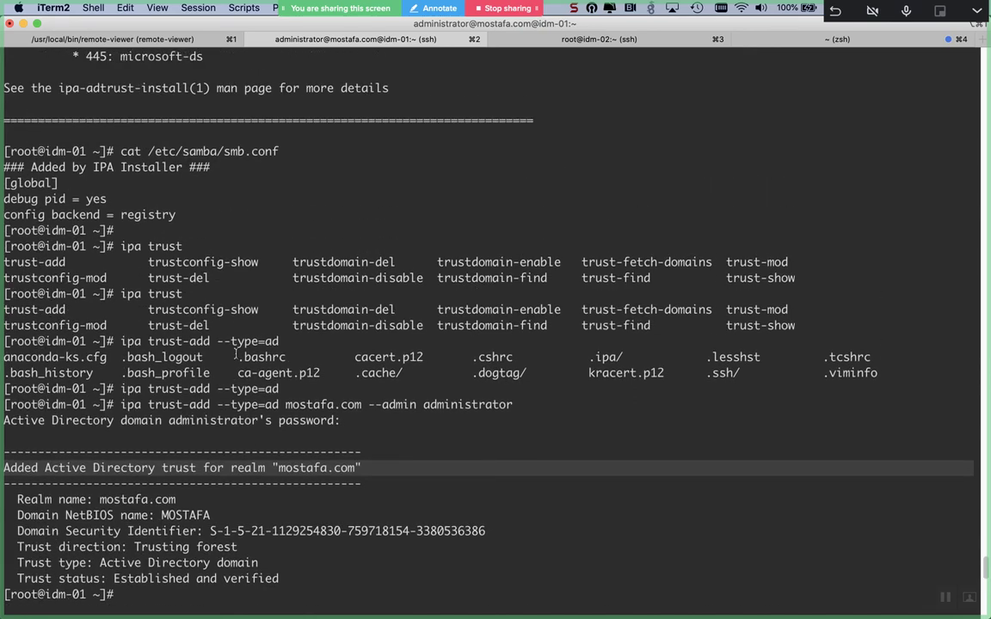
{"action": "scroll", "coordinate": [235, 354], "scroll_direction": "up", "scroll_amount": 12}
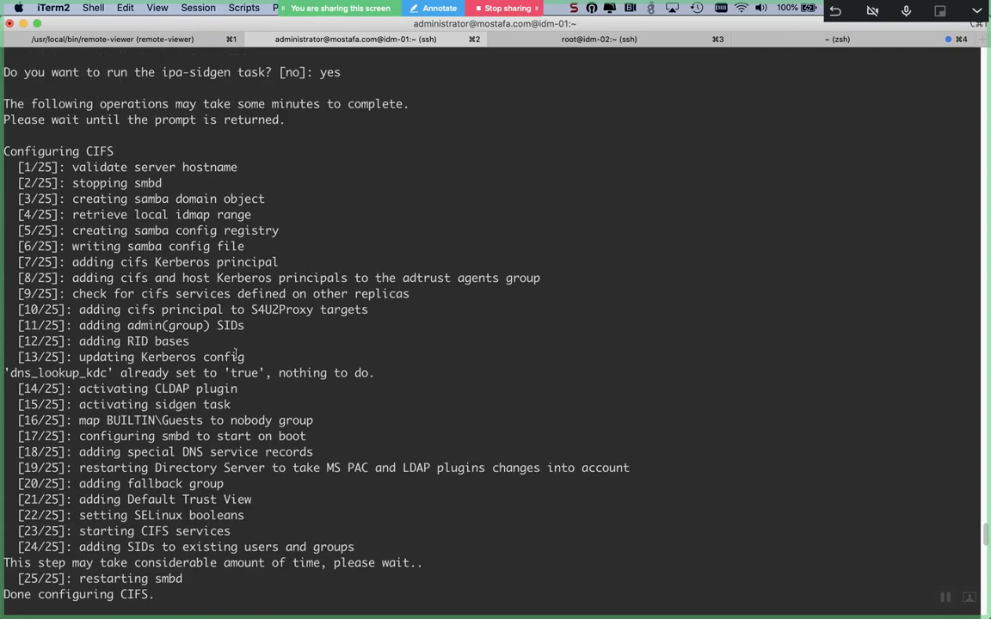
{"action": "scroll", "coordinate": [235, 353], "scroll_direction": "up", "scroll_amount": 20}
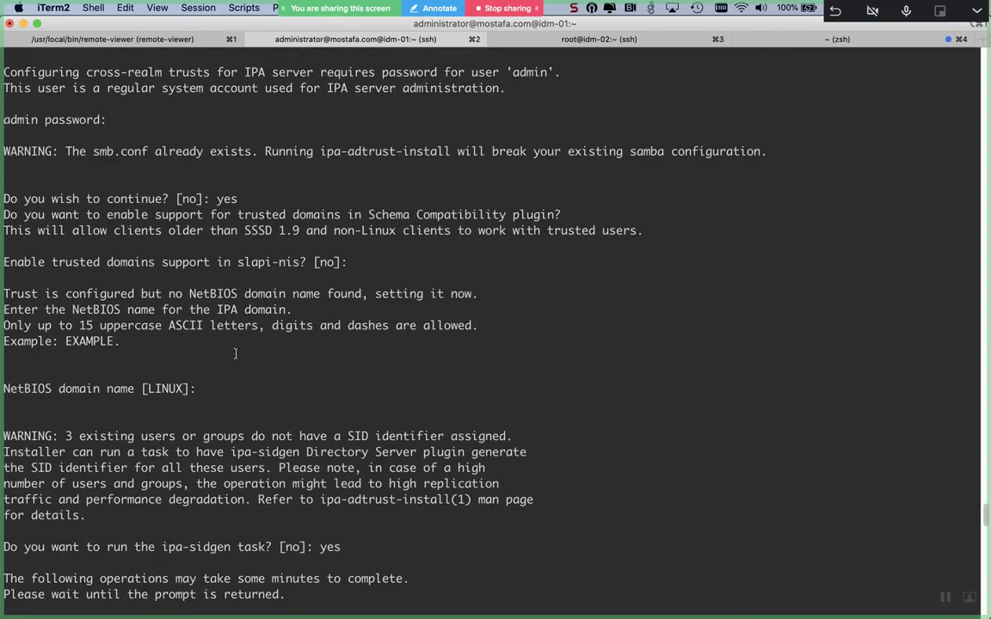
{"action": "scroll", "coordinate": [234, 353], "scroll_direction": "up", "scroll_amount": 2}
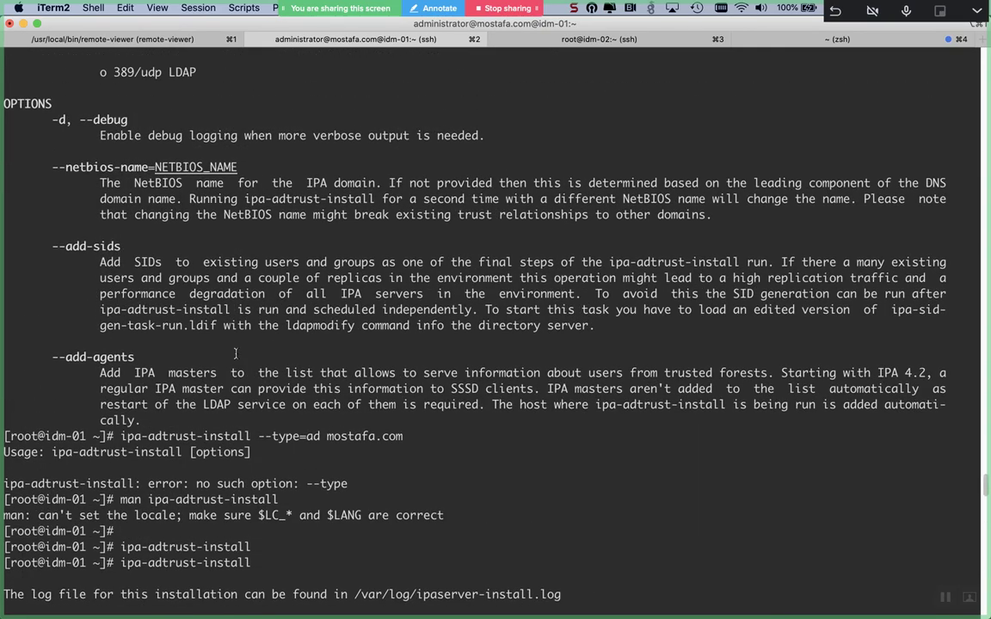
{"action": "scroll", "coordinate": [235, 354], "scroll_direction": "down", "scroll_amount": 2}
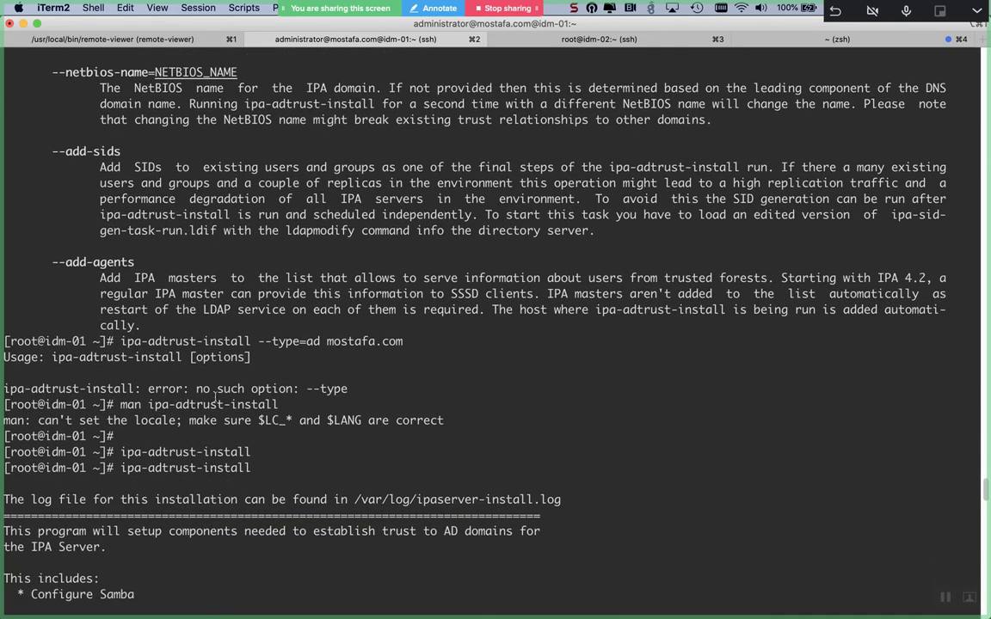
{"action": "double_click", "coordinate": [188, 454]}
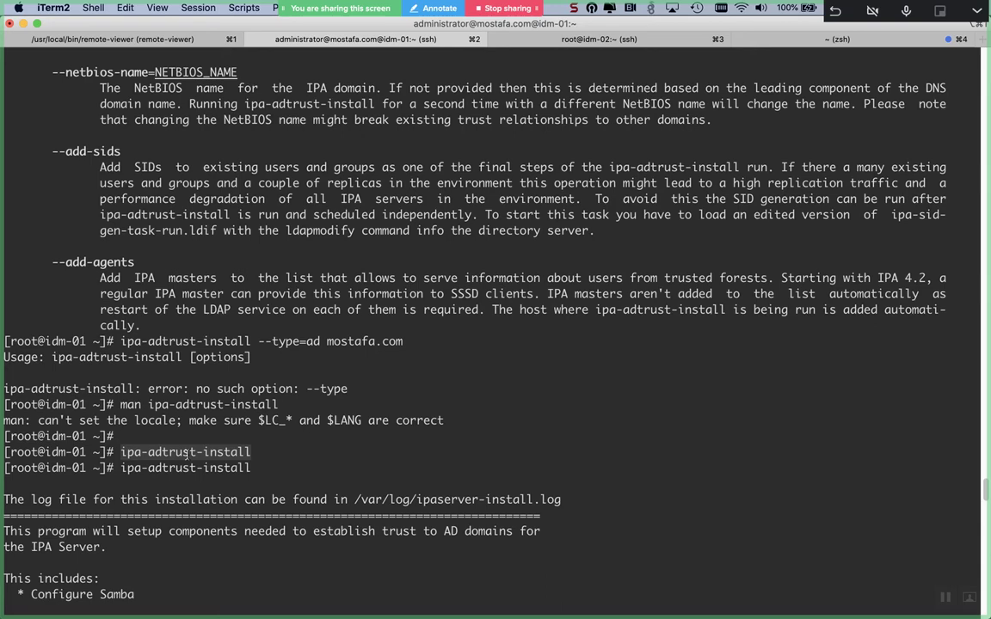
{"action": "scroll", "coordinate": [186, 453], "scroll_direction": "down", "scroll_amount": 10}
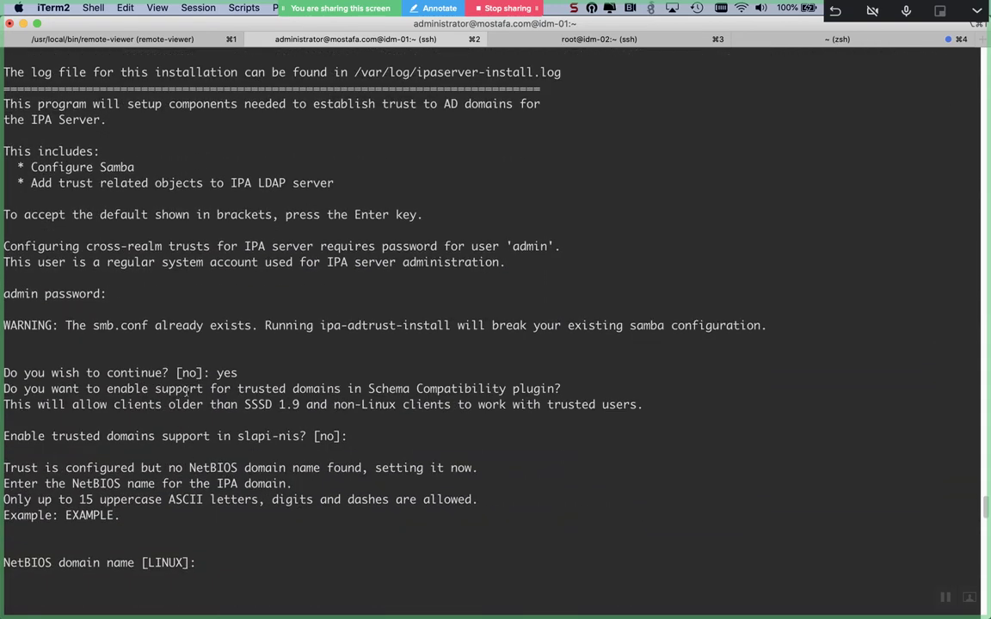
{"action": "triple_click", "coordinate": [63, 166]}
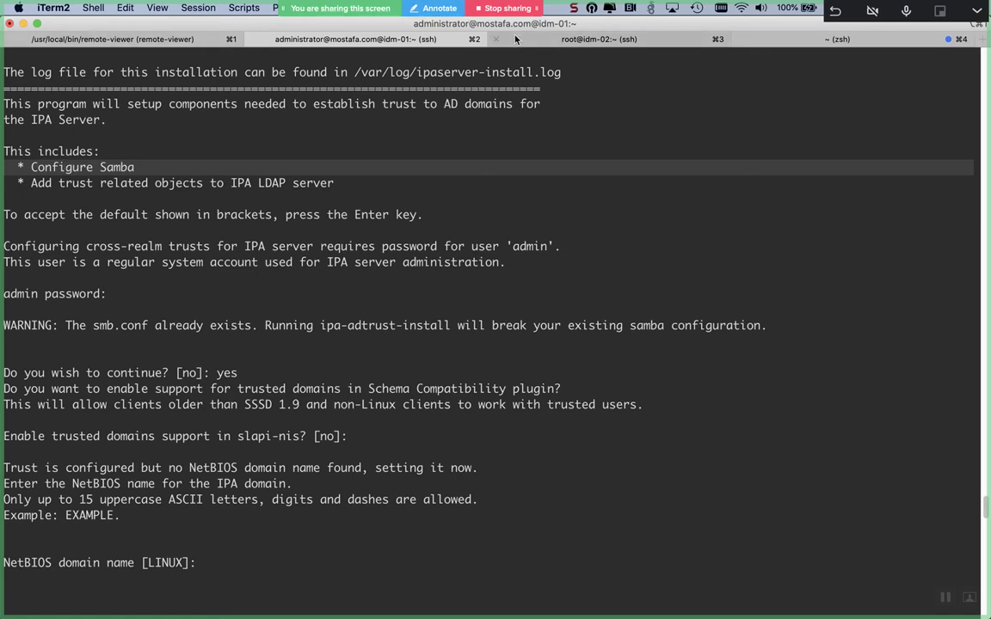
- On idm-02, scroll up the ipa-adtrust-install log and highlight the dns_lookup_kdc line
{"action": "left_click", "coordinate": [516, 39]}
{"action": "scroll", "coordinate": [471, 258], "scroll_direction": "up", "scroll_amount": 6}
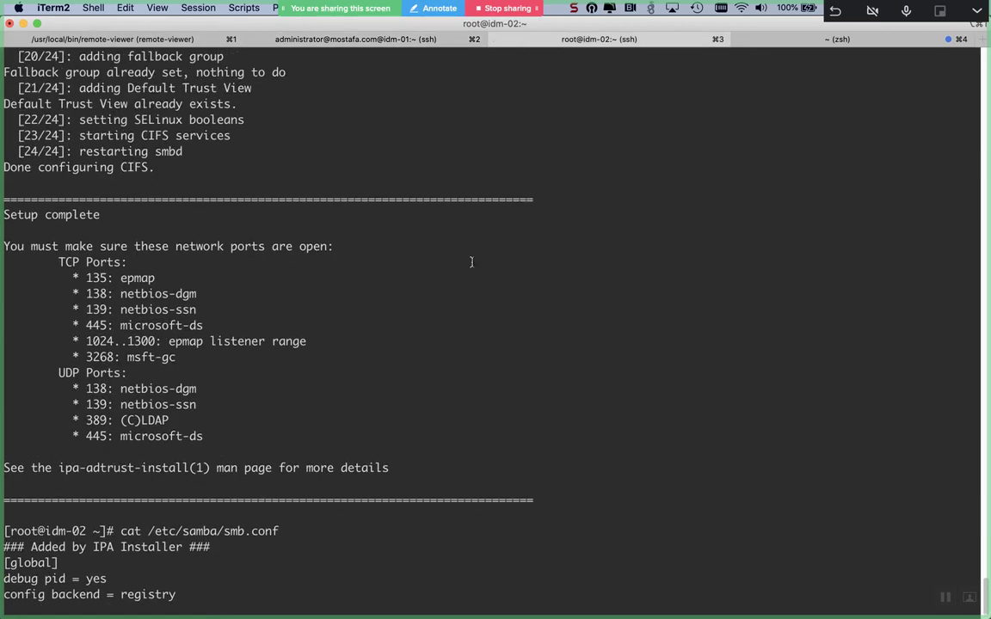
{"action": "scroll", "coordinate": [471, 261], "scroll_direction": "up", "scroll_amount": 1}
{"action": "scroll", "coordinate": [471, 261], "scroll_direction": "up", "scroll_amount": 3}
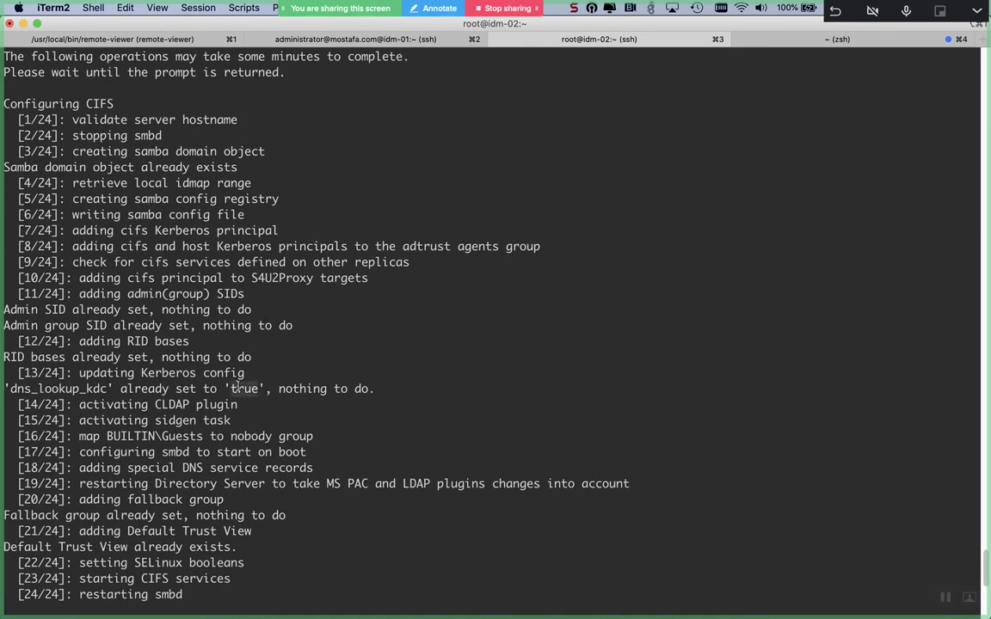
{"action": "triple_click", "coordinate": [238, 388]}
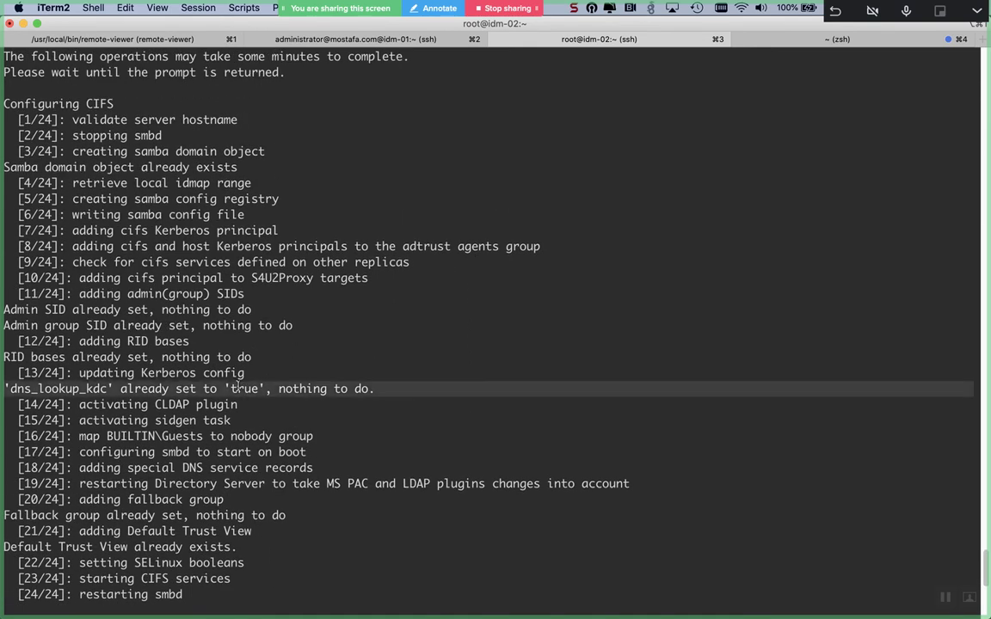
- Highlight the Fallback group, Default Trust View and Configure Samba lines in the install log
{"action": "scroll", "coordinate": [238, 388], "scroll_direction": "down", "scroll_amount": 1}
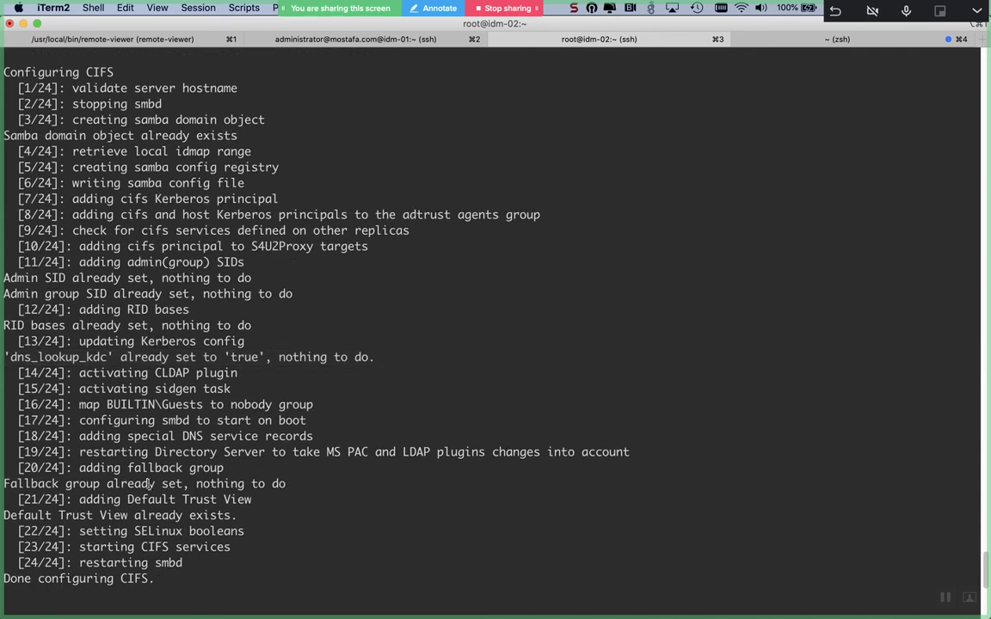
{"action": "triple_click", "coordinate": [151, 484]}
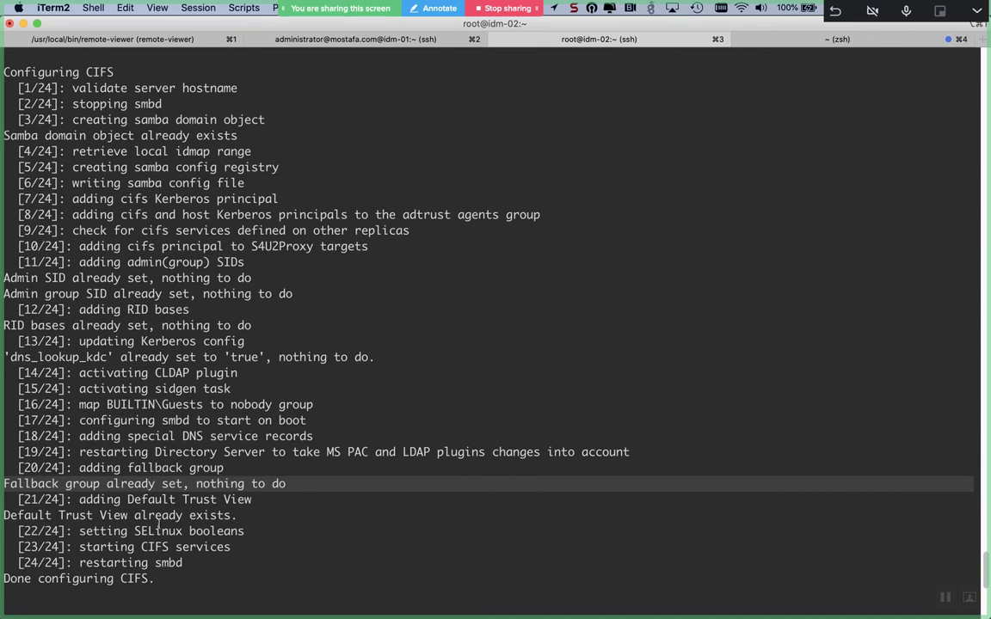
{"action": "triple_click", "coordinate": [157, 516]}
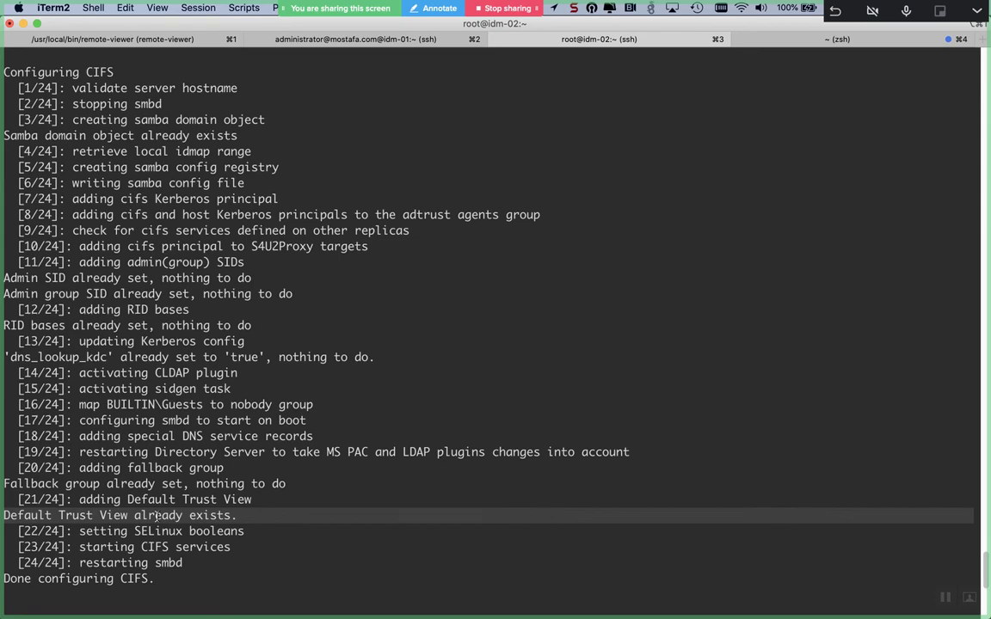
{"action": "scroll", "coordinate": [156, 516], "scroll_direction": "up", "scroll_amount": 7}
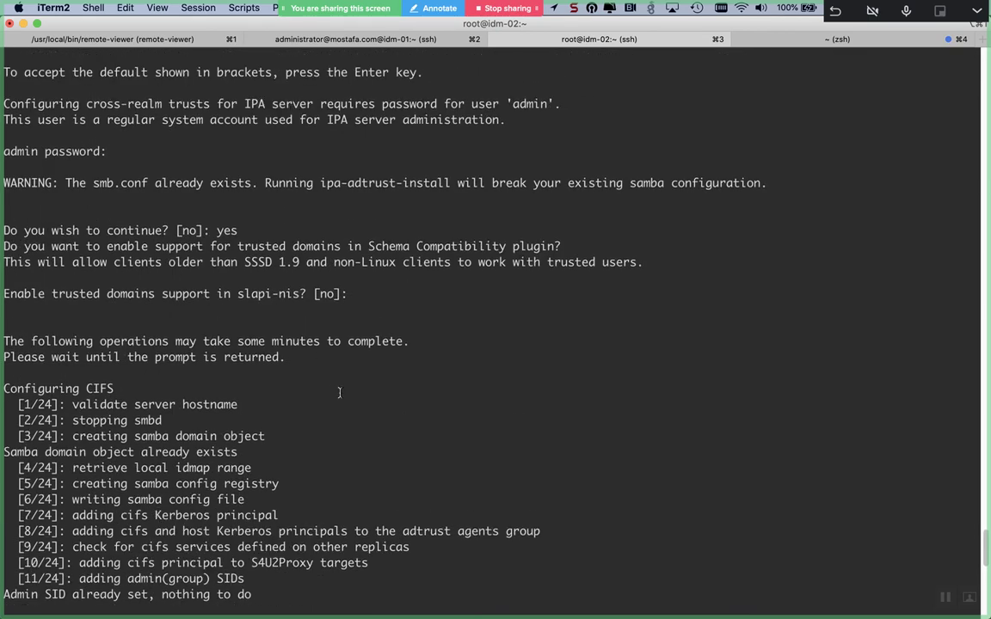
{"action": "scroll", "coordinate": [339, 392], "scroll_direction": "up", "scroll_amount": 4}
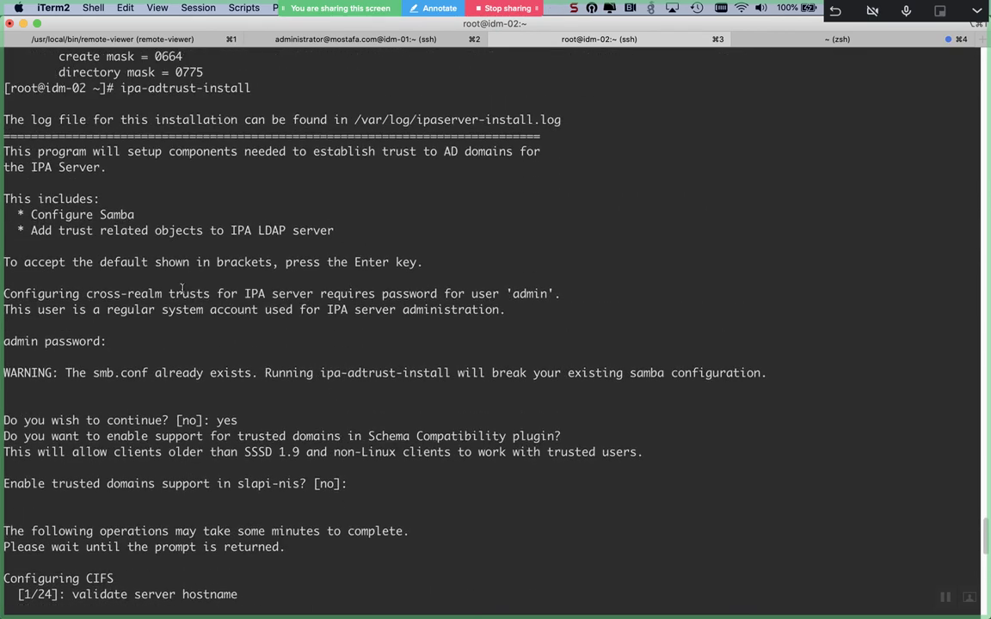
{"action": "triple_click", "coordinate": [118, 215]}
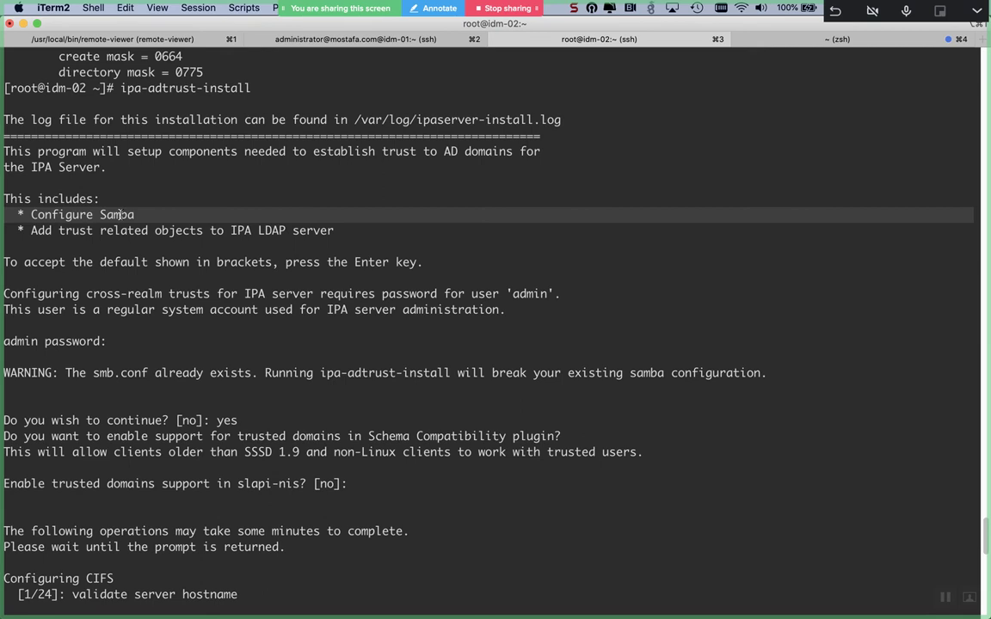
- Print /etc/samba/smb.conf on a cleared idm-01 screen, then return to idm-02
{"action": "left_click", "coordinate": [278, 39]}
{"action": "key", "text": "ctrl+l"}
{"action": "type", "text": "cat /etc/"}
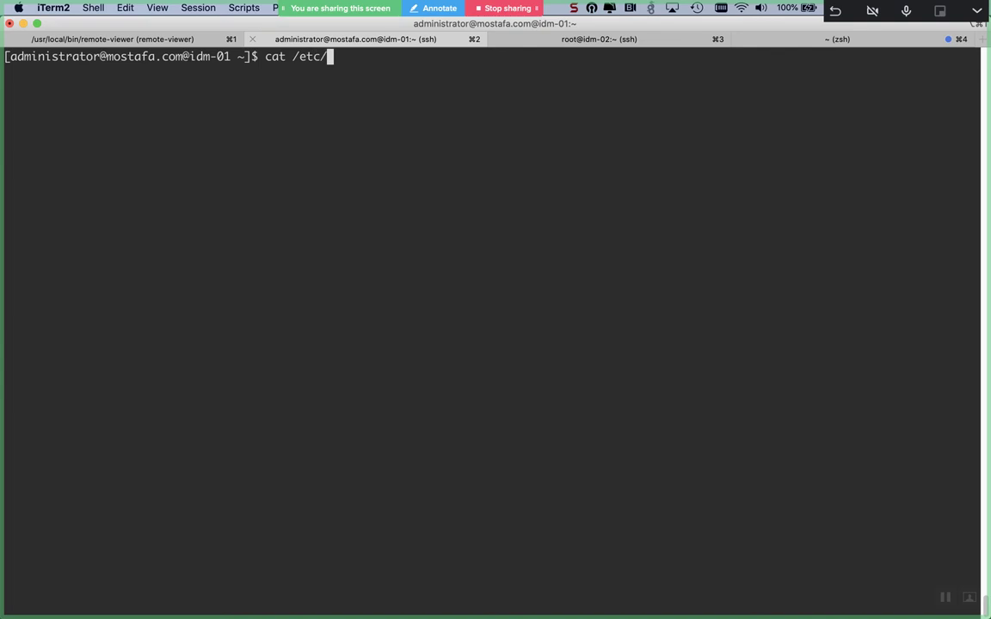
{"action": "type", "text": "samba/smb.conf"}
{"action": "key", "text": "Return"}
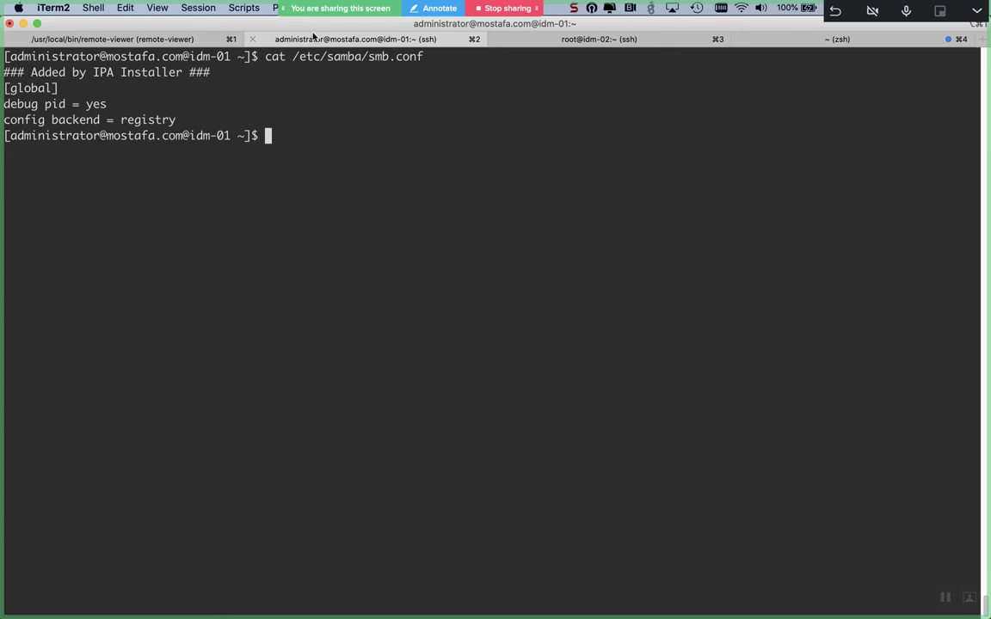
{"action": "left_click", "coordinate": [567, 41]}
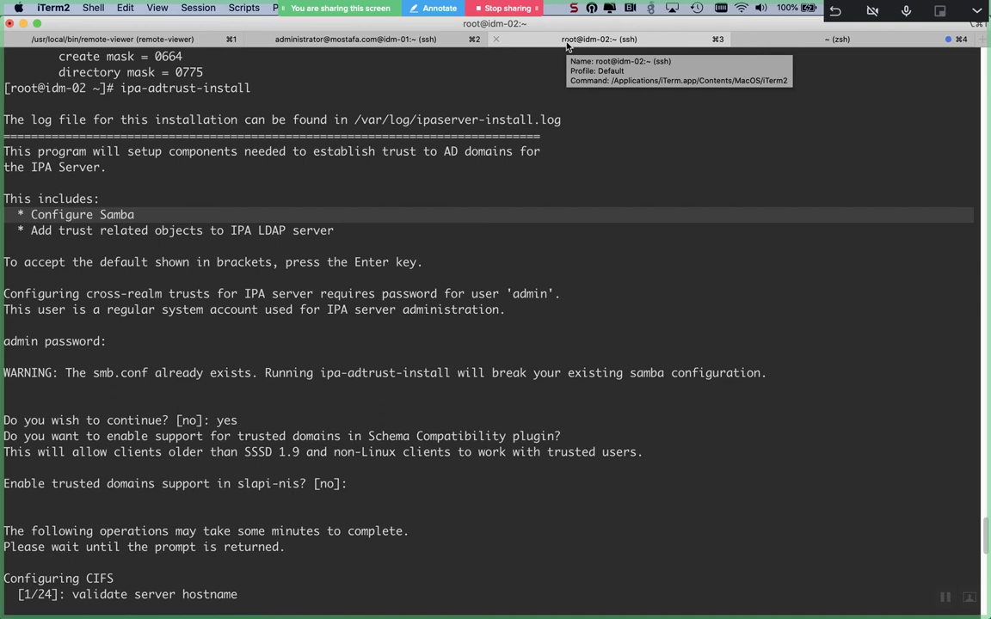
- Send Ctrl+Alt+Del to the Windows Server 2016 machine to reach its sign-in screen
{"action": "key", "text": "super+Tab"}
{"action": "key", "text": "super+Tab"}
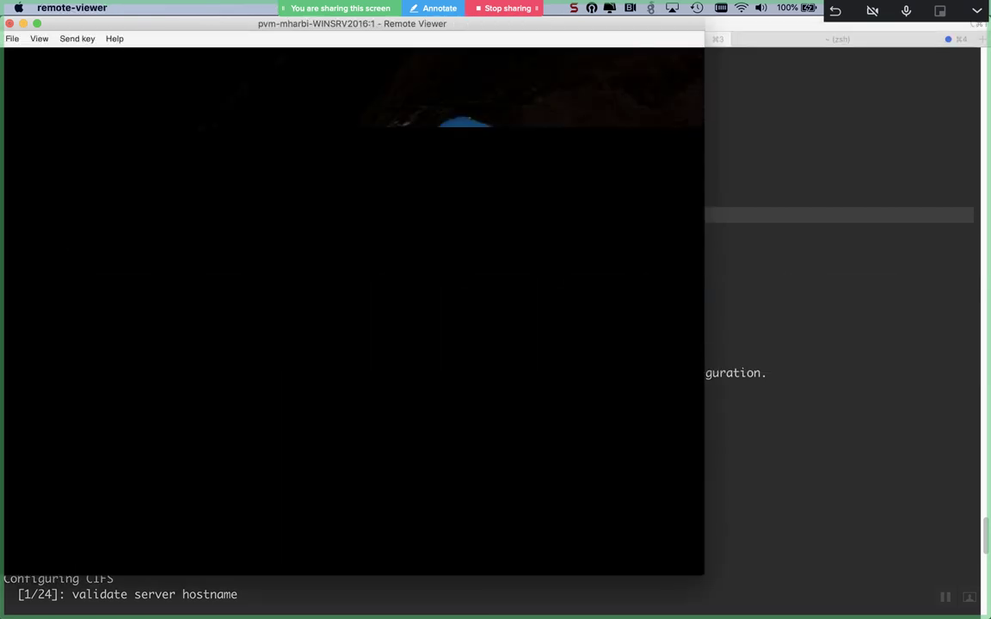
{"action": "left_click", "coordinate": [77, 39]}
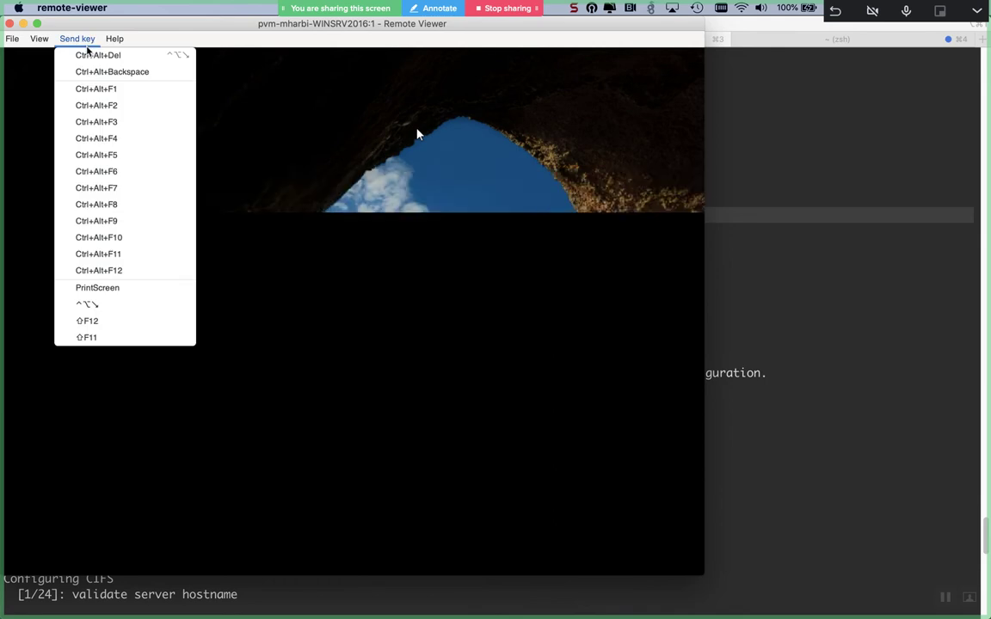
{"action": "left_click", "coordinate": [86, 53]}
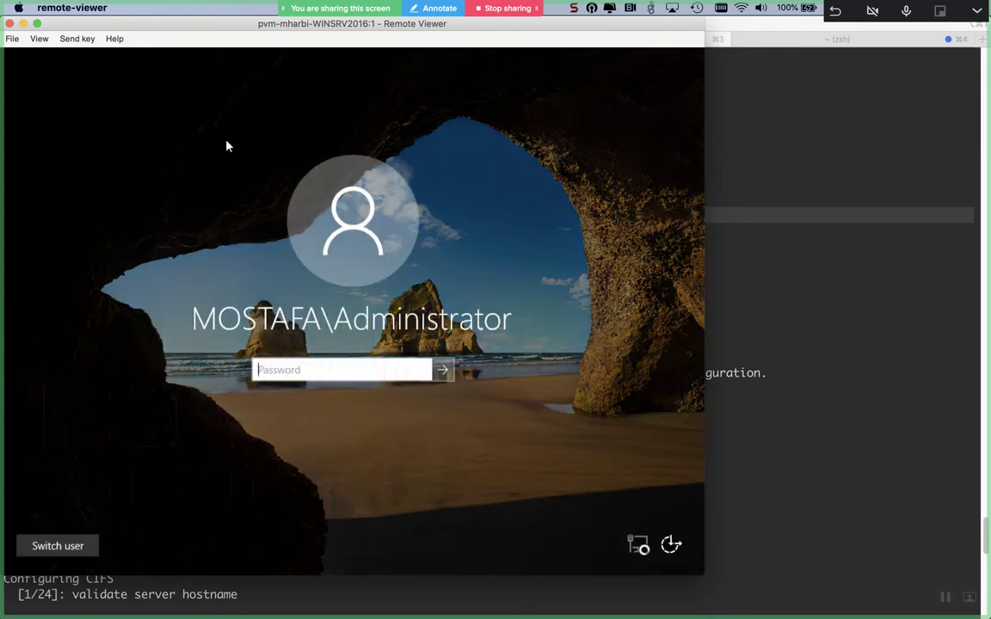
- Submit the domain Administrator password and dismiss the incorrect-password error
{"action": "key", "text": "Caps_Lock"}
{"action": "key", "text": "Caps_Lock"}
{"action": "key", "text": "Caps_Lock"}
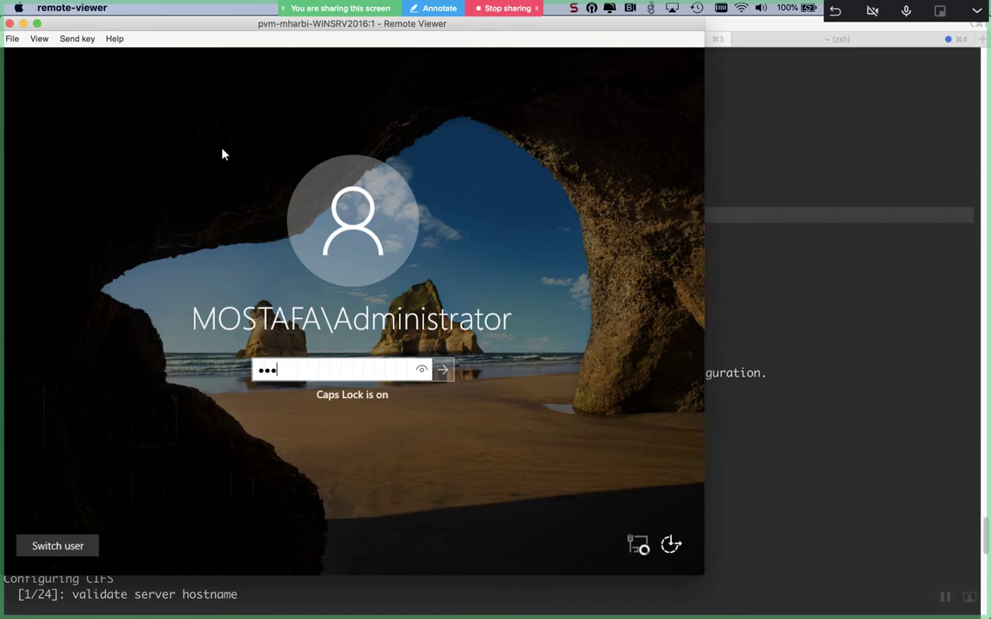
{"action": "key", "text": "Return"}
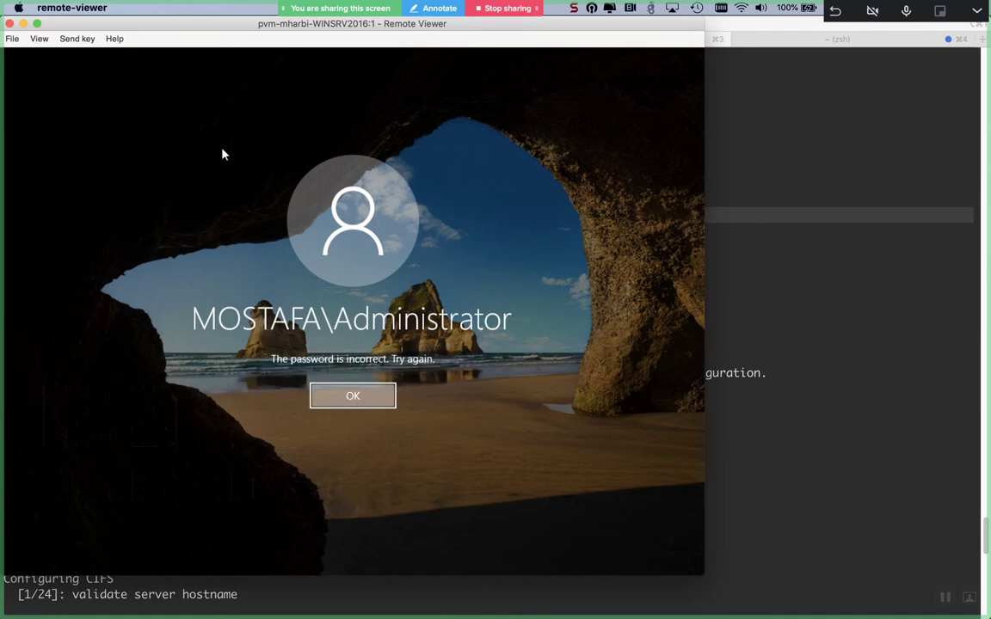
{"action": "key", "text": "Return"}
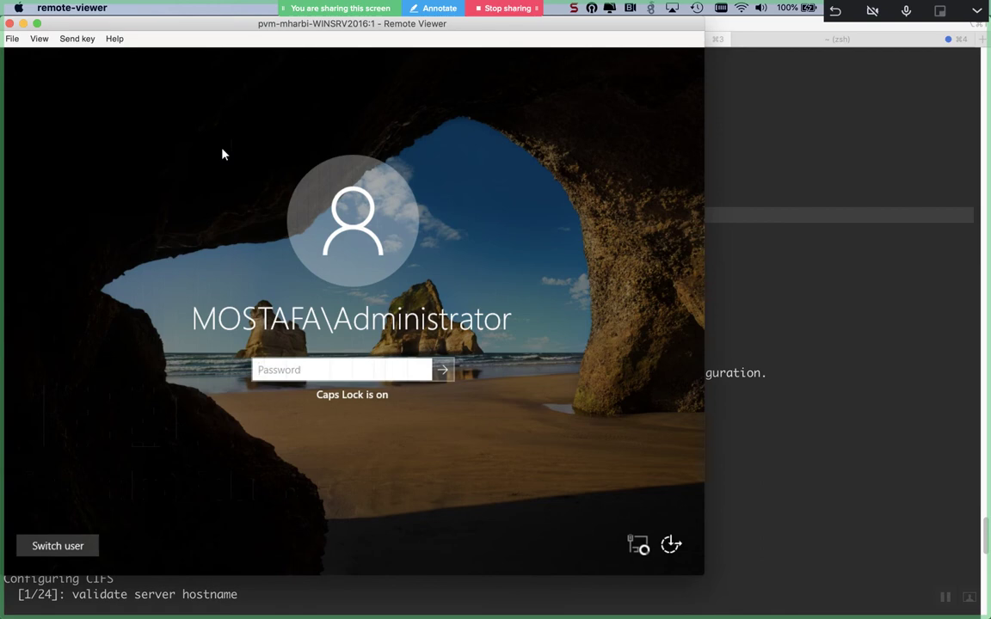
- Retype the Administrator password with different capitalisation and submit it again
{"action": "key", "text": "Caps_Lock"}
{"action": "key", "text": "Caps_Lock"}
{"action": "type", "text": "a"}
{"action": "key", "text": "Caps_Lock"}
{"action": "type", "text": "dm"}
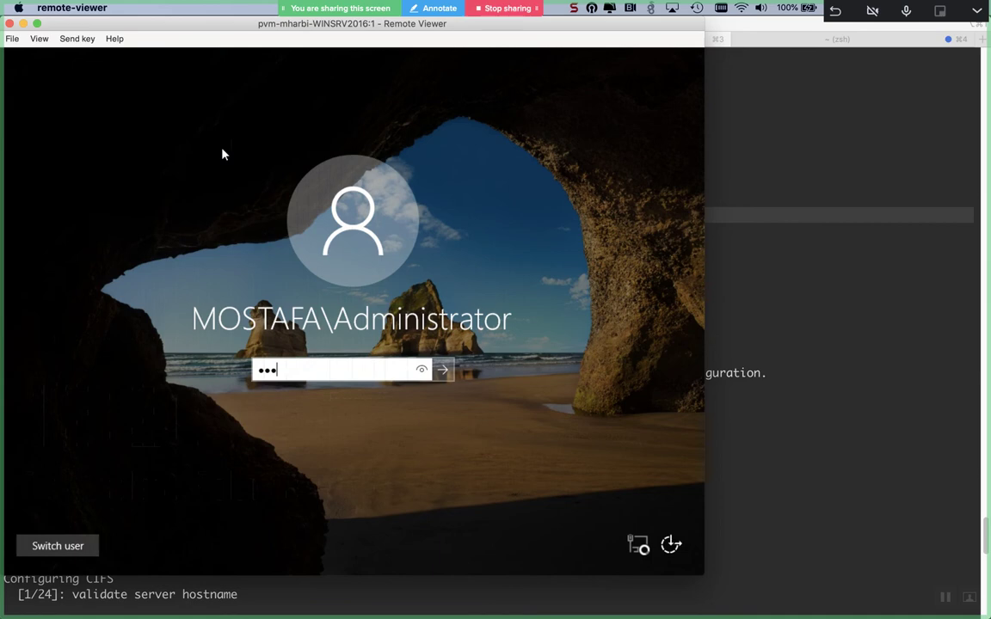
{"action": "key", "text": "Caps_Lock"}
{"action": "key", "text": "Caps_Lock"}
{"action": "type", "text": "i"}
{"action": "key", "text": "Caps_Lock"}
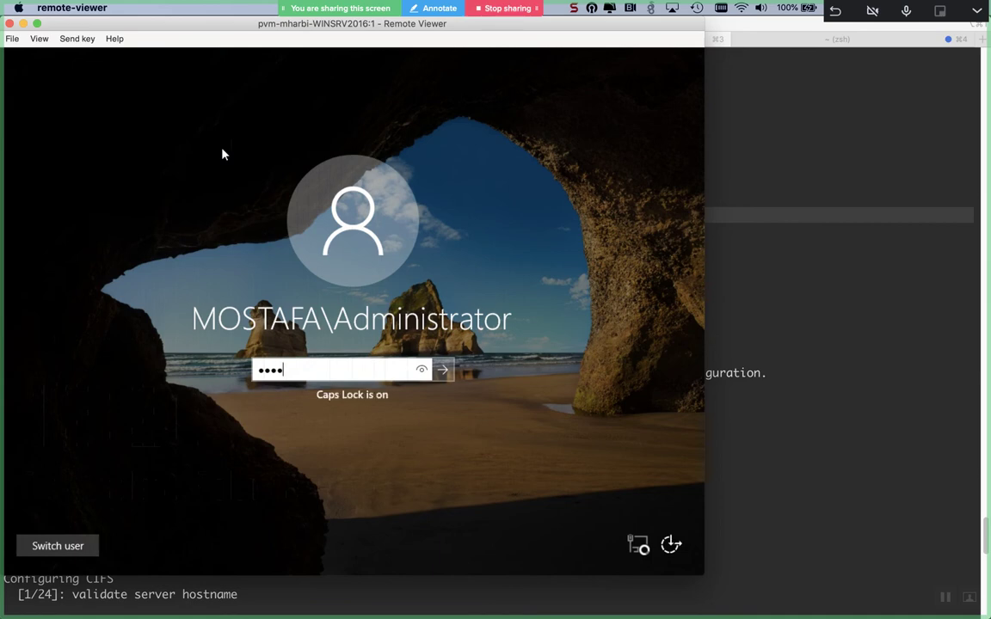
{"action": "key", "text": "Caps_Lock"}
{"action": "type", "text": "•••"}
{"action": "key", "text": "Return"}
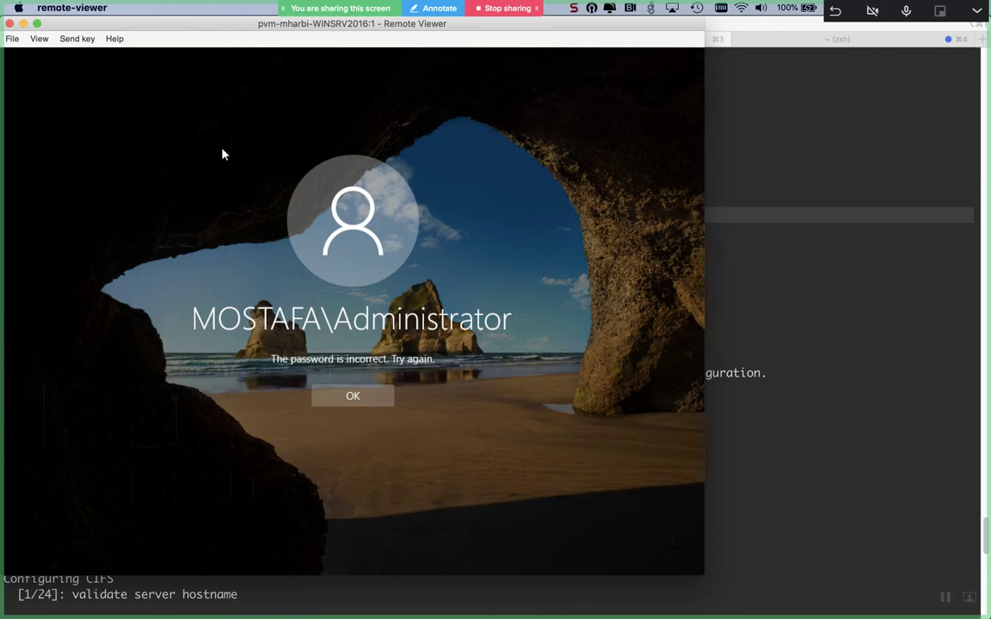
- Dismiss the error, re-enter the Administrator password with Caps Lock corrected, and return to iTerm2
{"action": "left_click", "coordinate": [375, 394]}
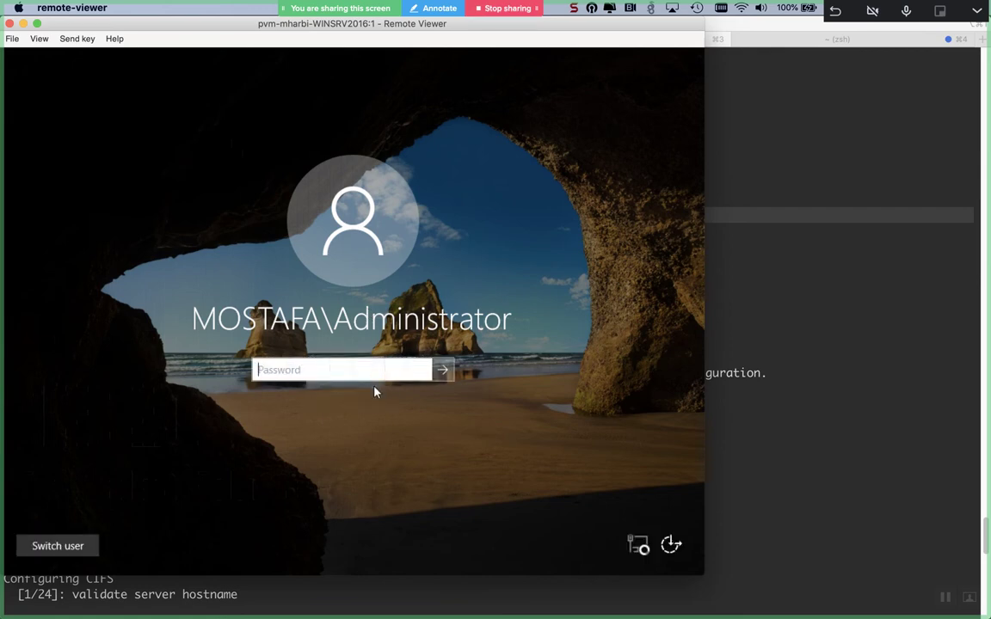
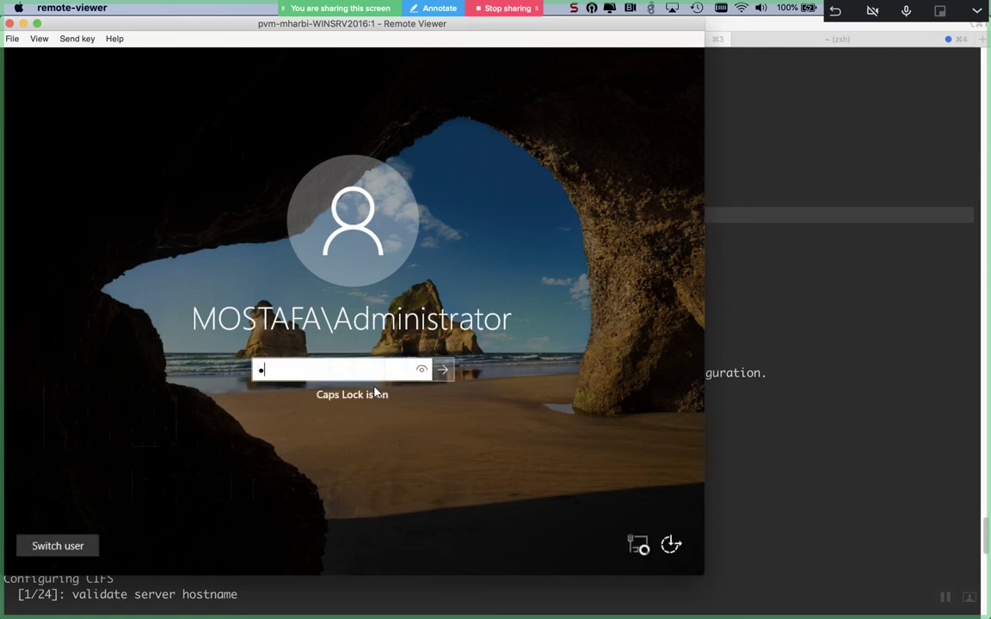
{"action": "key", "text": "Caps_Lock"}
{"action": "key", "text": "Caps_Lock"}
{"action": "key", "text": "Caps_Lock"}
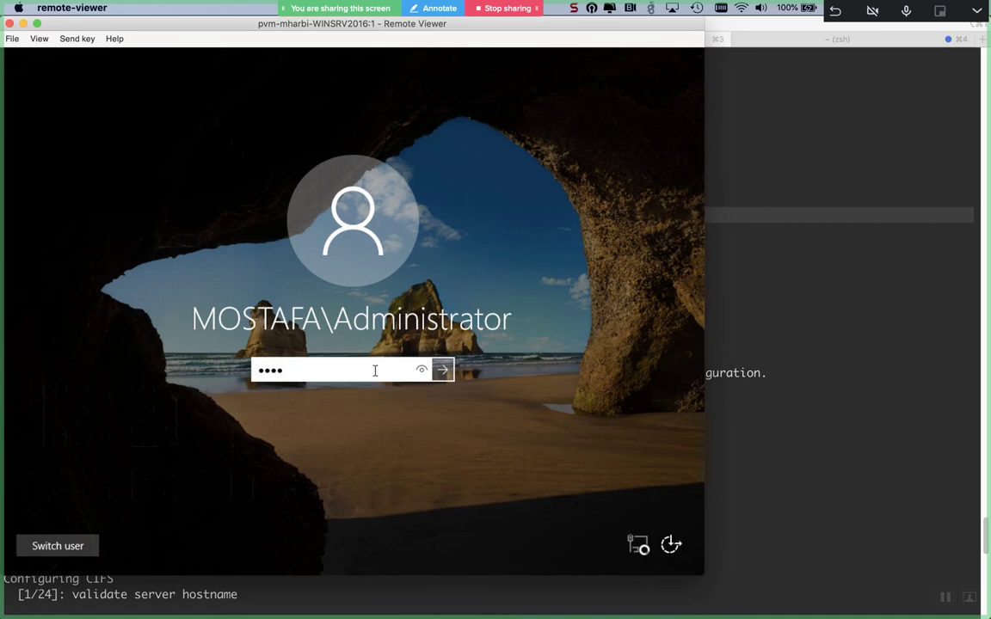
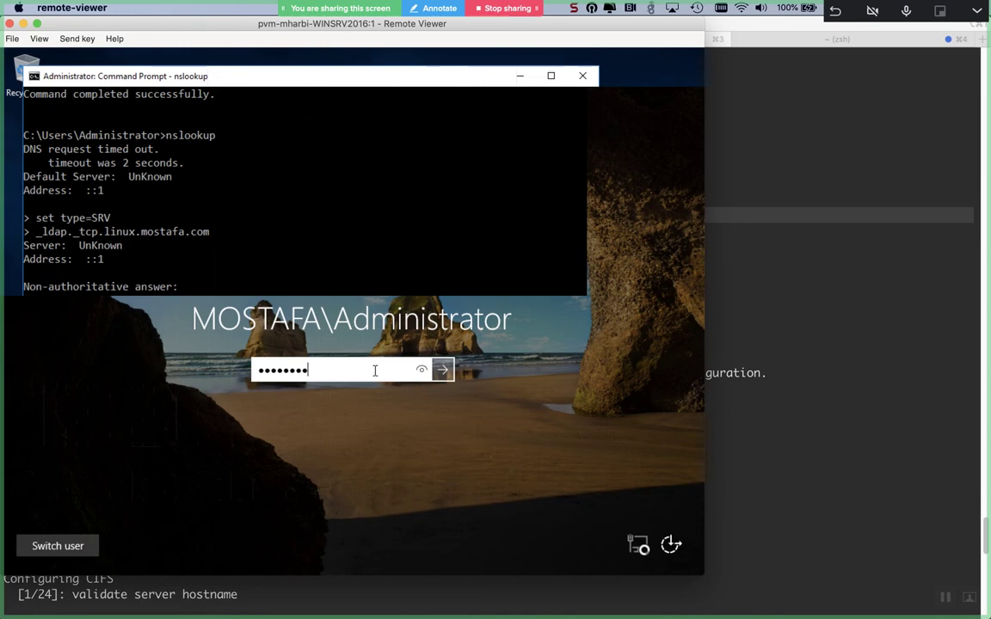
{"action": "key", "text": "super+Tab"}
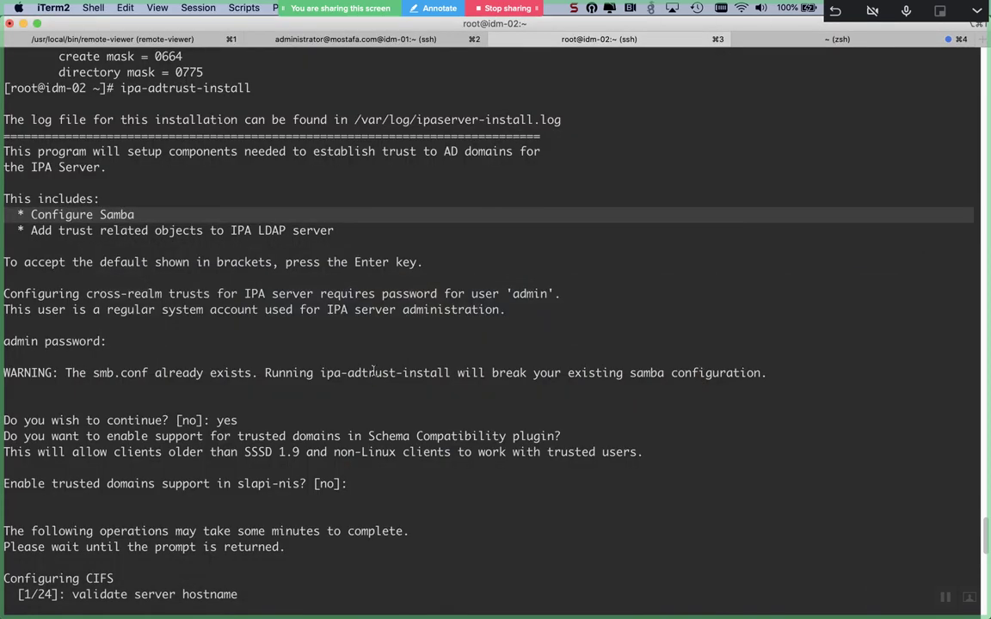
- Clear the idm-02 terminal and run id mostafa, which reports no such user
{"action": "key", "text": "super+End"}
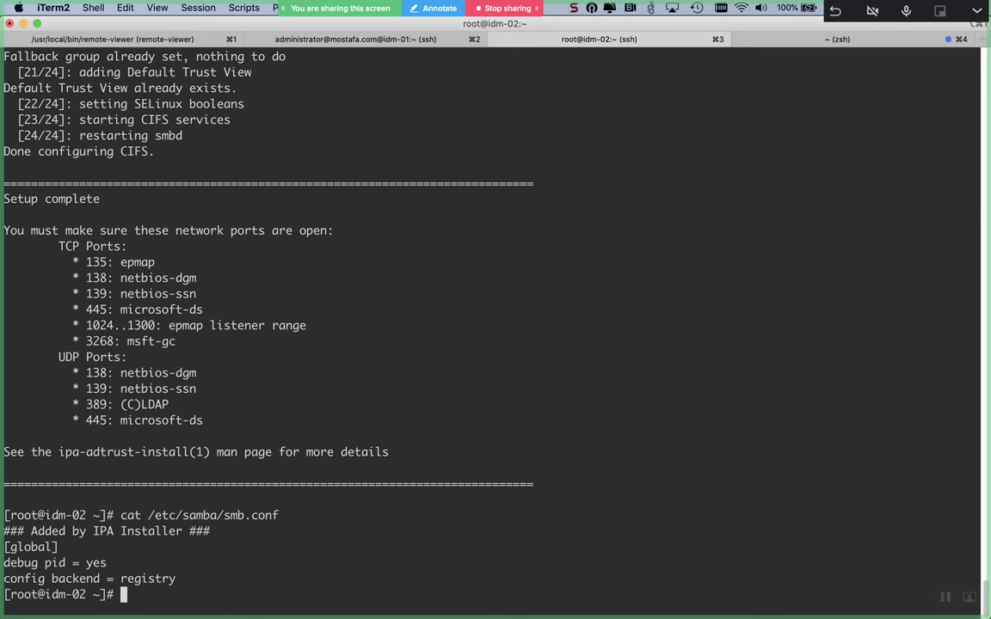
{"action": "key", "text": "ctrl+l"}
{"action": "type", "text": "id mostaf"}
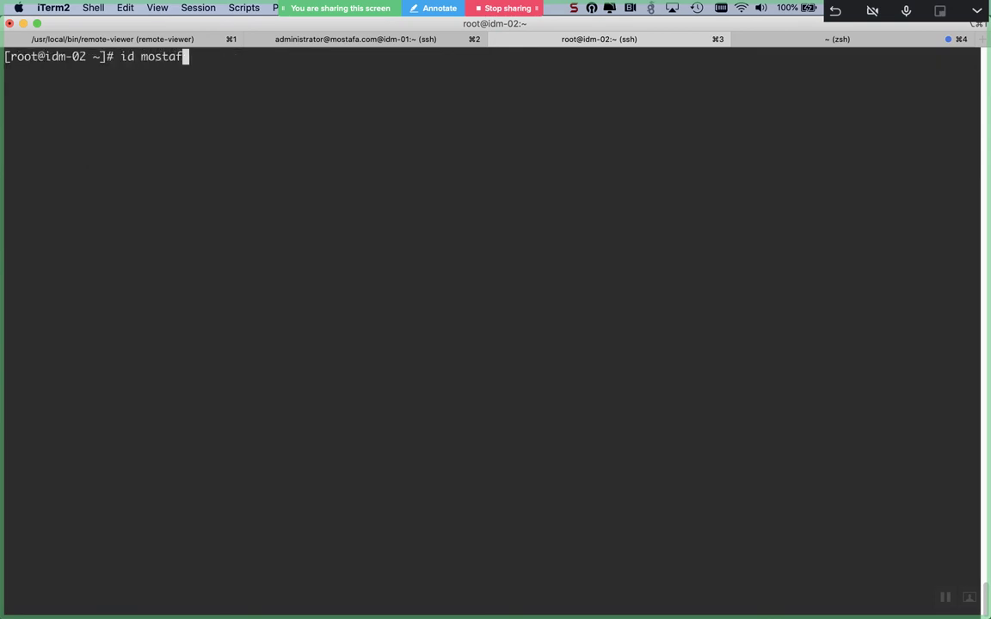
{"action": "type", "text": "a"}
{"action": "key", "text": "Return"}
{"action": "key", "text": "Return"}
{"action": "key", "text": "super+Tab"}
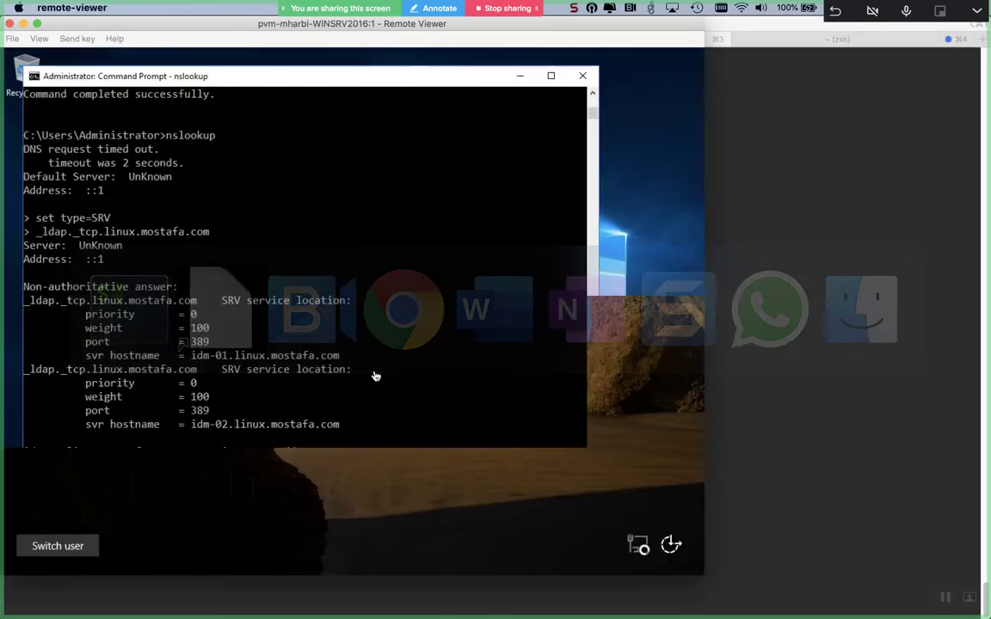
{"action": "key", "text": "super+Tab"}
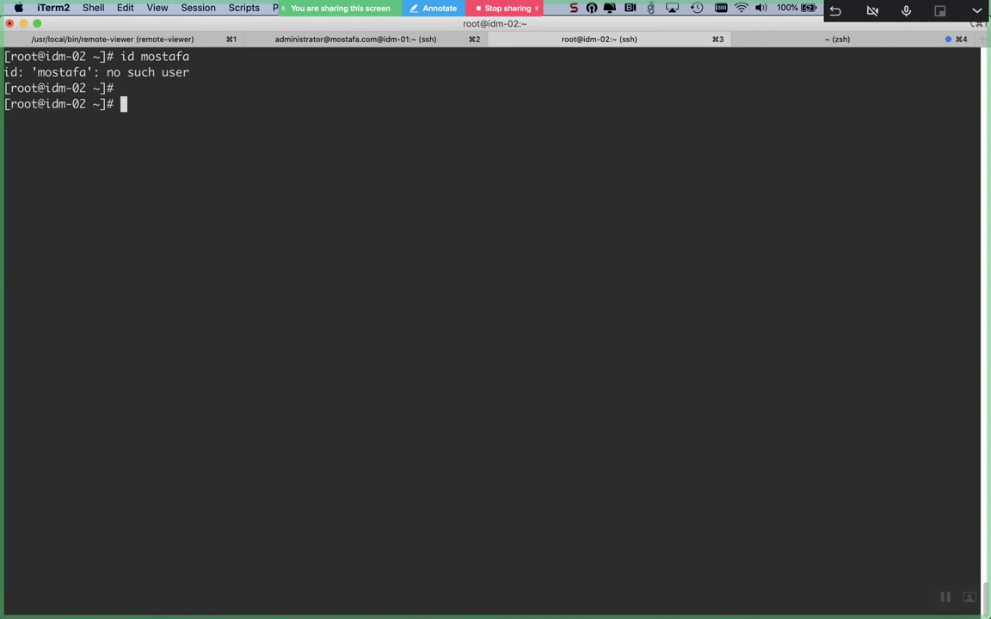
{"action": "key", "text": "Up"}
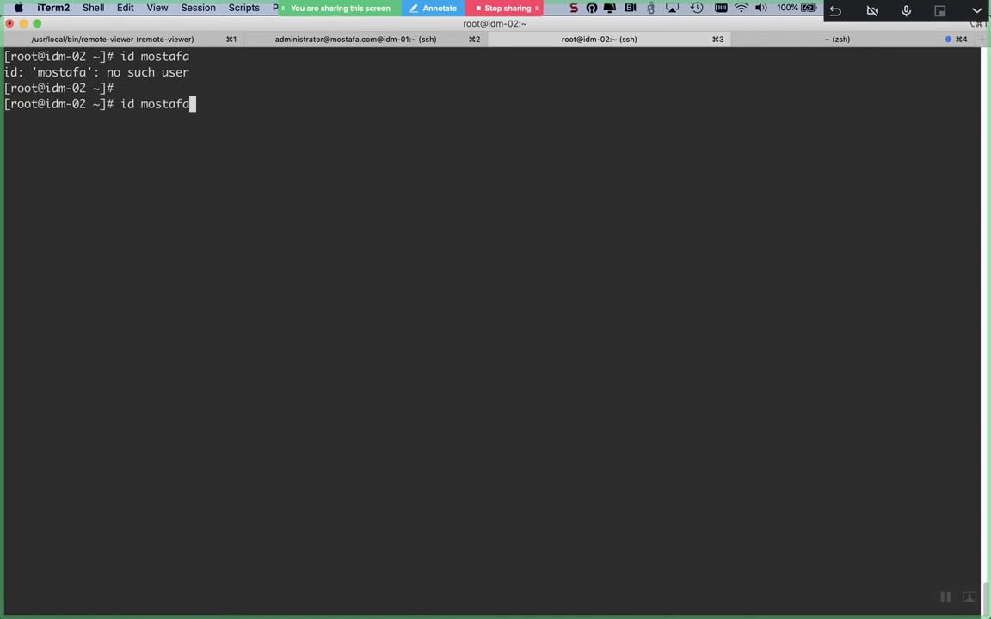
{"action": "type", "text": "@moastafa.com"}
{"action": "key", "text": "Return"}
{"action": "key", "text": "super+Tab"}
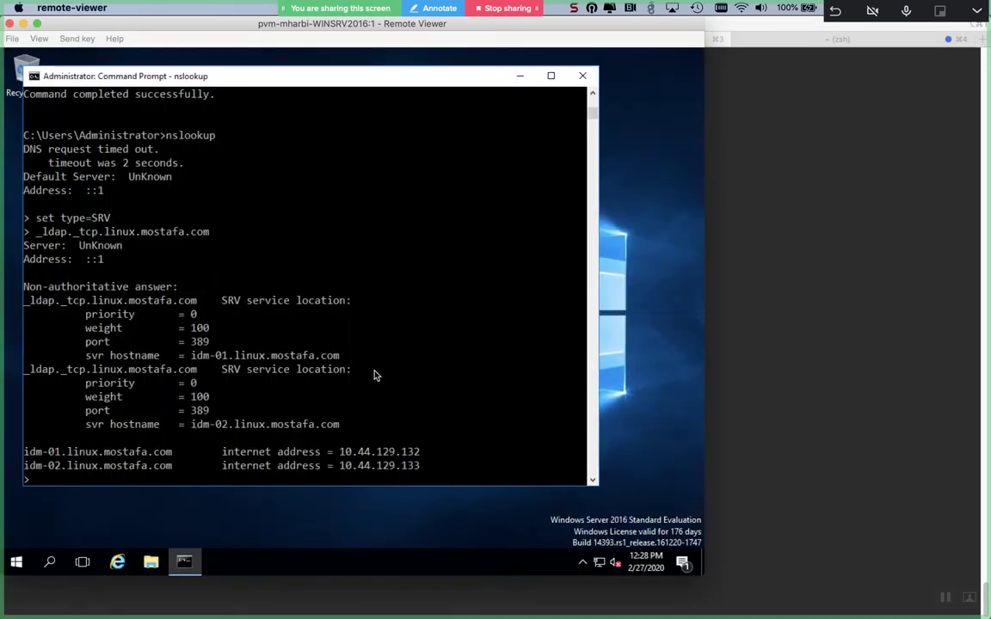
{"action": "key", "text": "super+Tab"}
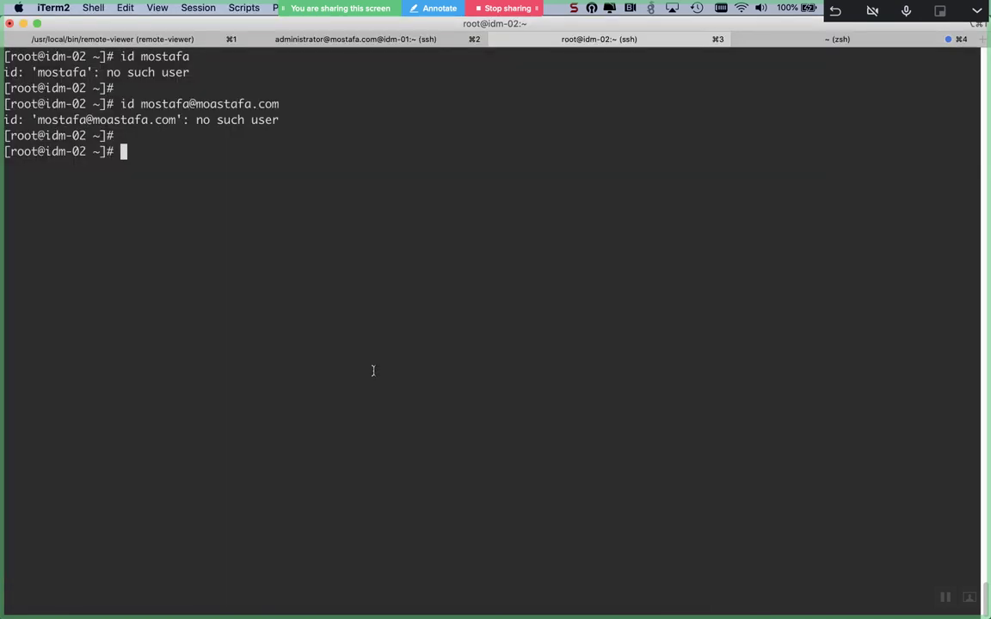
{"action": "key", "text": "Up"}
{"action": "key", "text": "Left"}
{"action": "key", "text": "Left"}
{"action": "key", "text": "Left"}
{"action": "key", "text": "Left"}
{"action": "key", "text": "Left"}
{"action": "key", "text": "Left"}
{"action": "key", "text": "Left"}
{"action": "key", "text": "Left"}
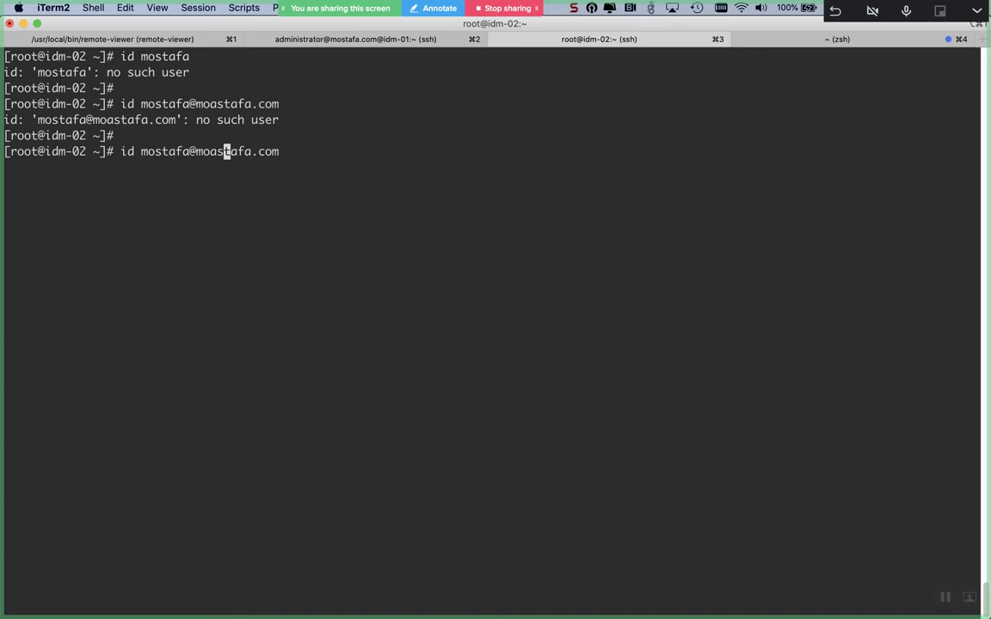
{"action": "key", "text": "Left"}
{"action": "key", "text": "BackSpace"}
{"action": "key", "text": "Return"}
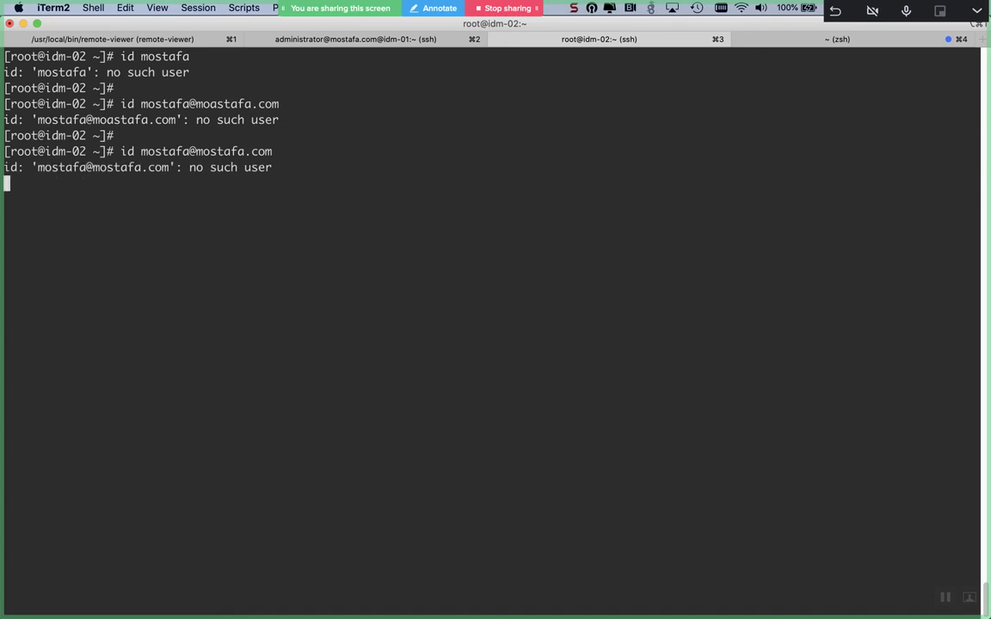
{"action": "key", "text": "super+Tab"}
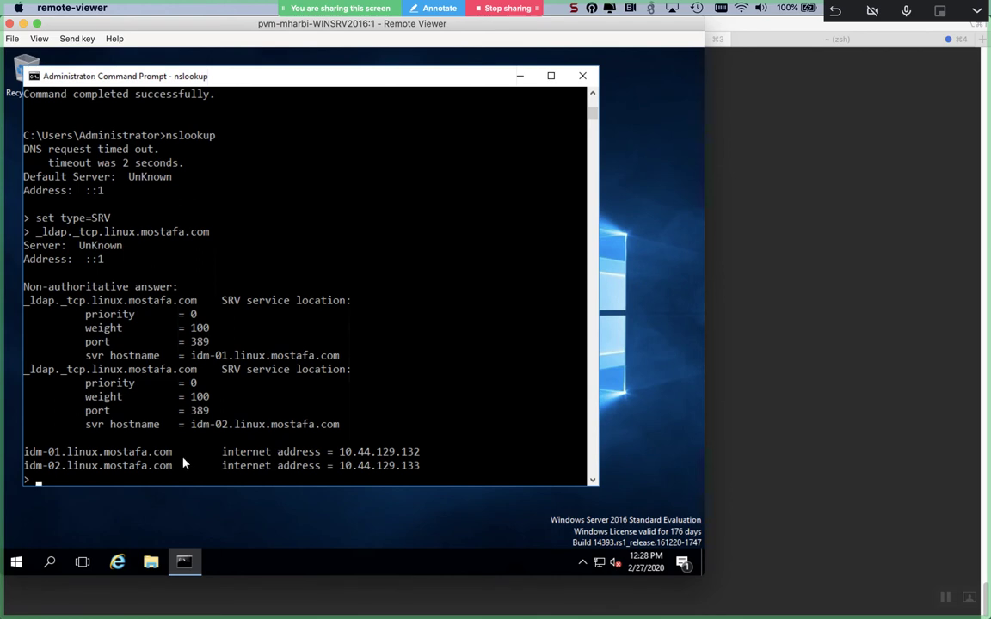
- Search Start for 'users', then launch Server Manager from the Start menu tiles
{"action": "left_click", "coordinate": [8, 562]}
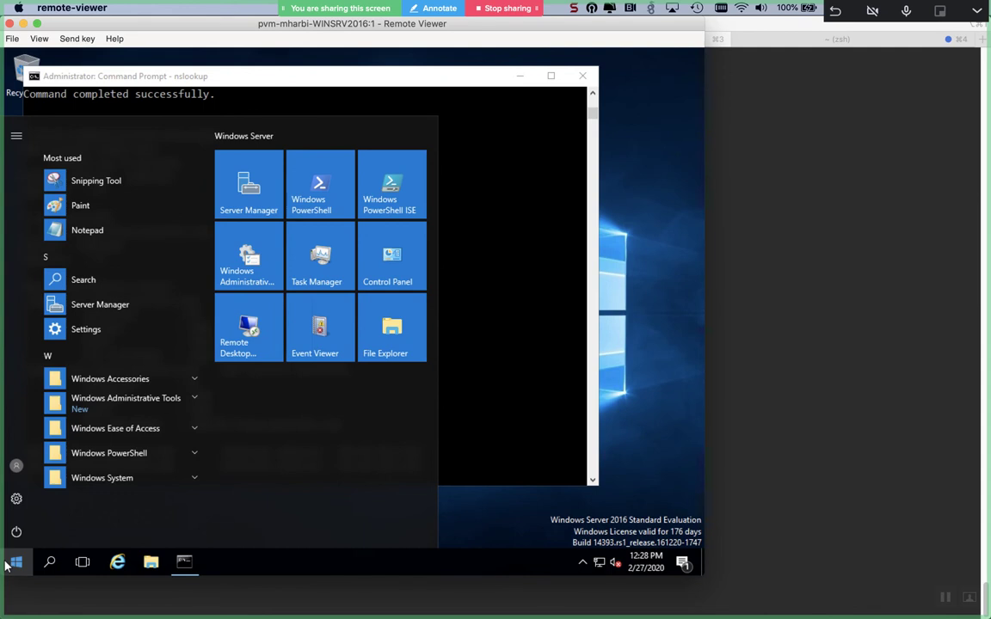
{"action": "left_click", "coordinate": [61, 564]}
{"action": "type", "text": "users"}
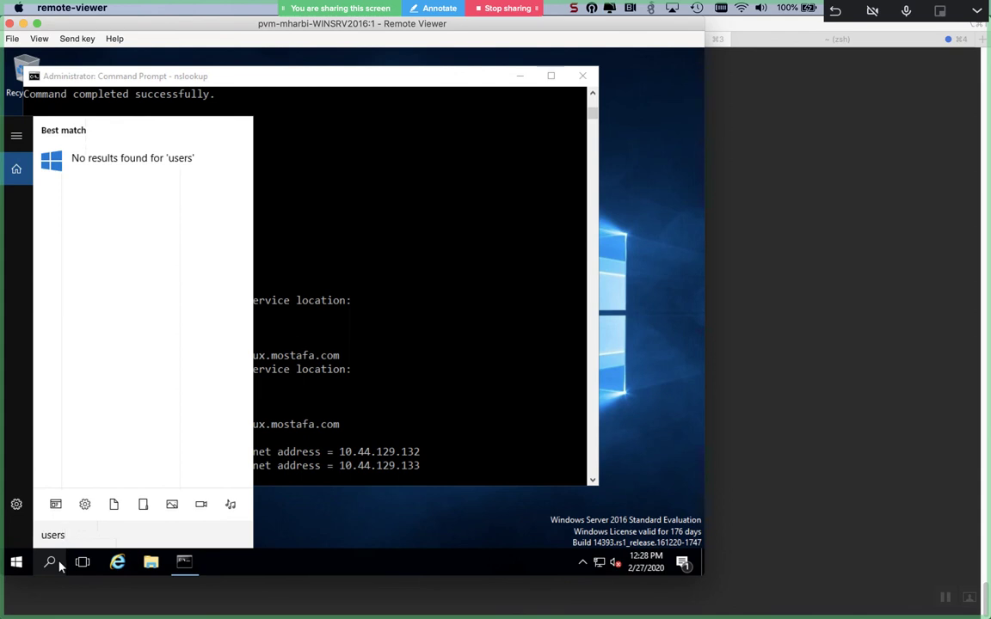
{"action": "left_click", "coordinate": [12, 563]}
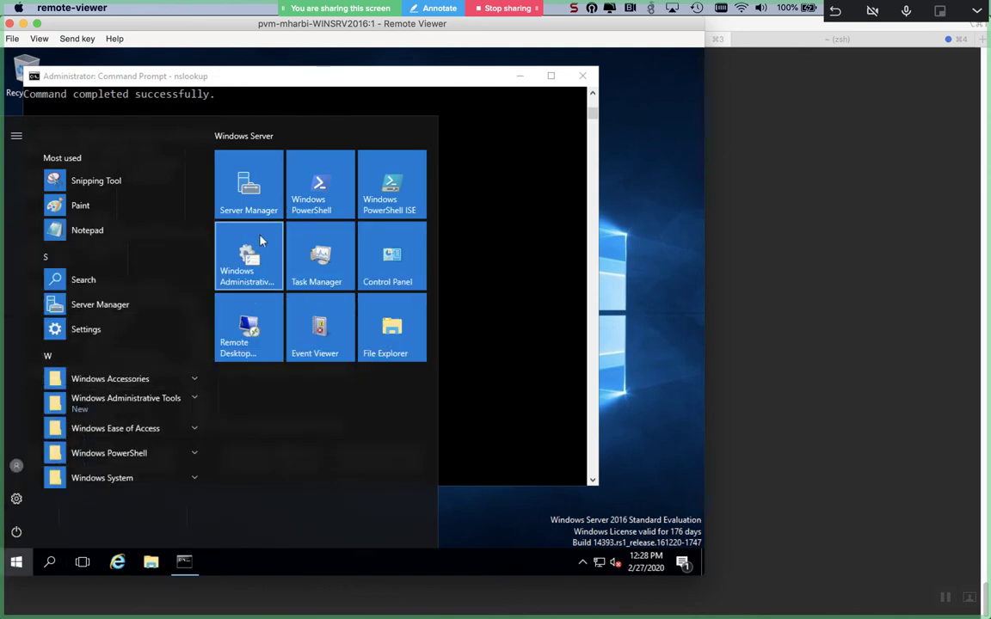
{"action": "left_click", "coordinate": [255, 204]}
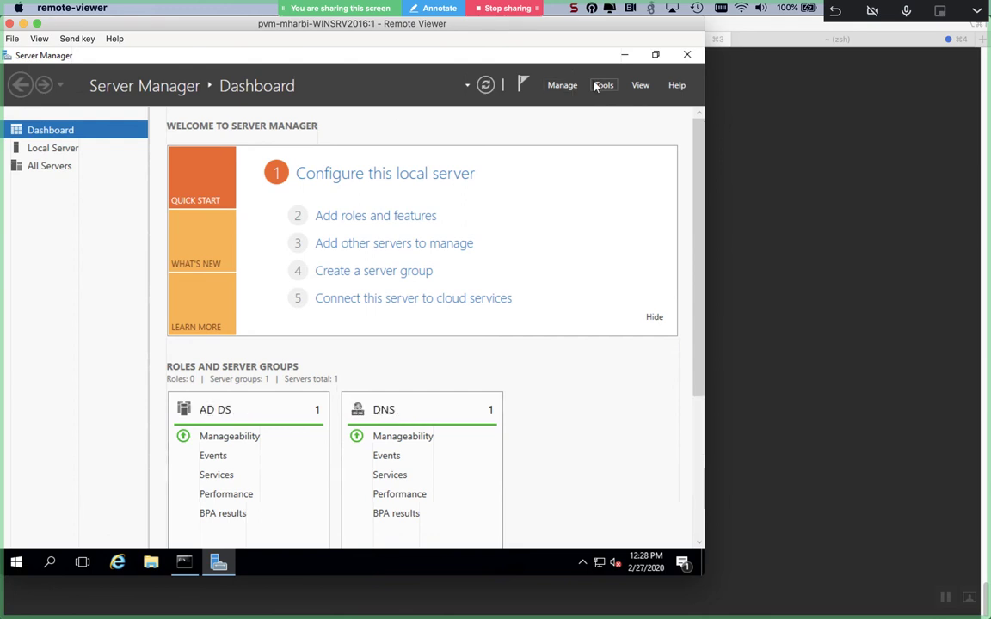
- Open Active Directory Domains and Trusts and bring up the mostafa.com domain's Properties
{"action": "left_click", "coordinate": [608, 86]}
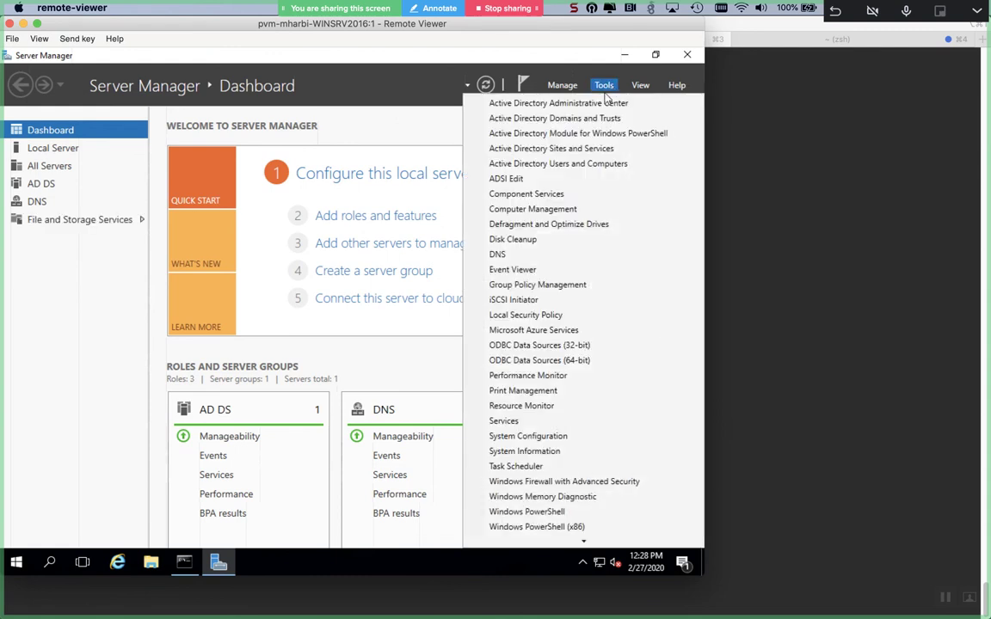
{"action": "left_click", "coordinate": [601, 117]}
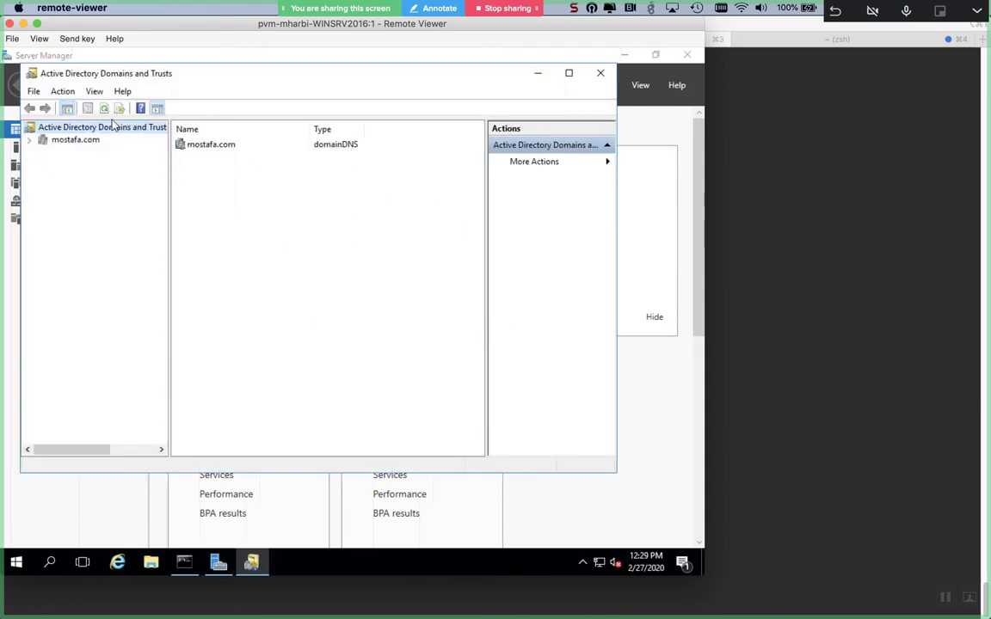
{"action": "left_click", "coordinate": [76, 141]}
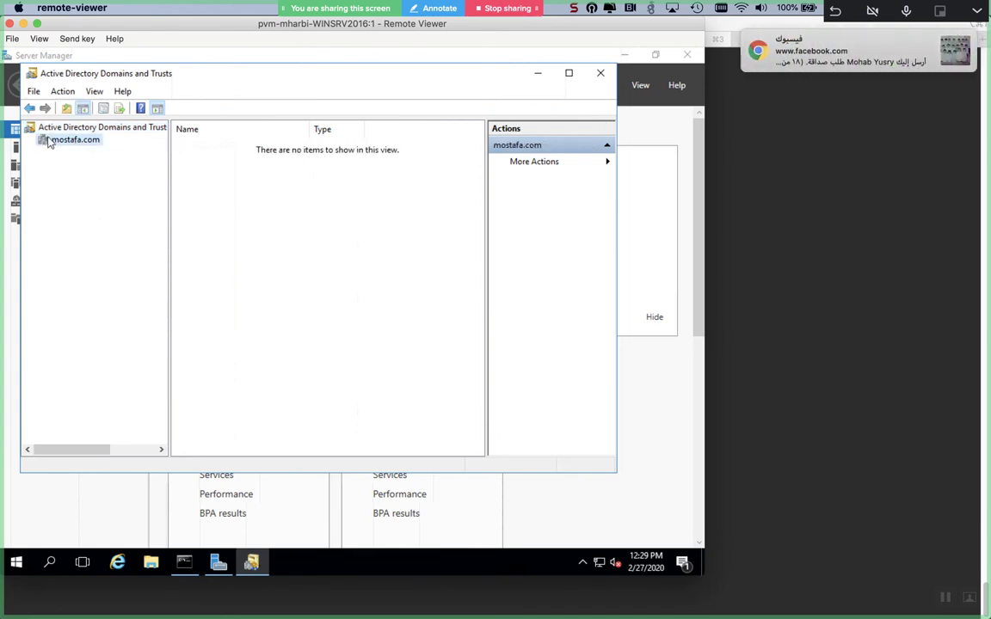
{"action": "right_click", "coordinate": [48, 140]}
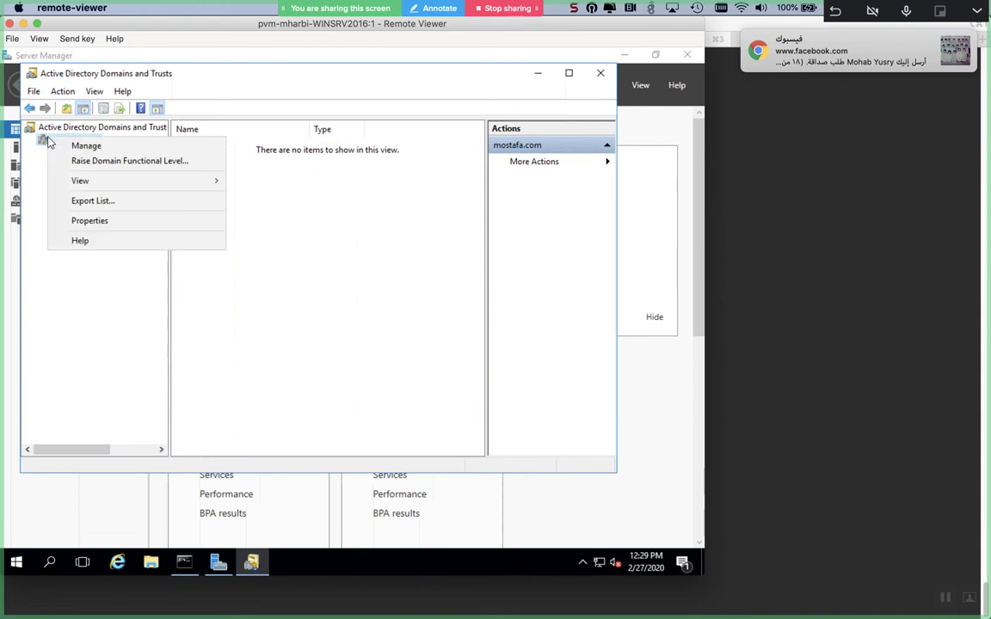
{"action": "left_click", "coordinate": [78, 221]}
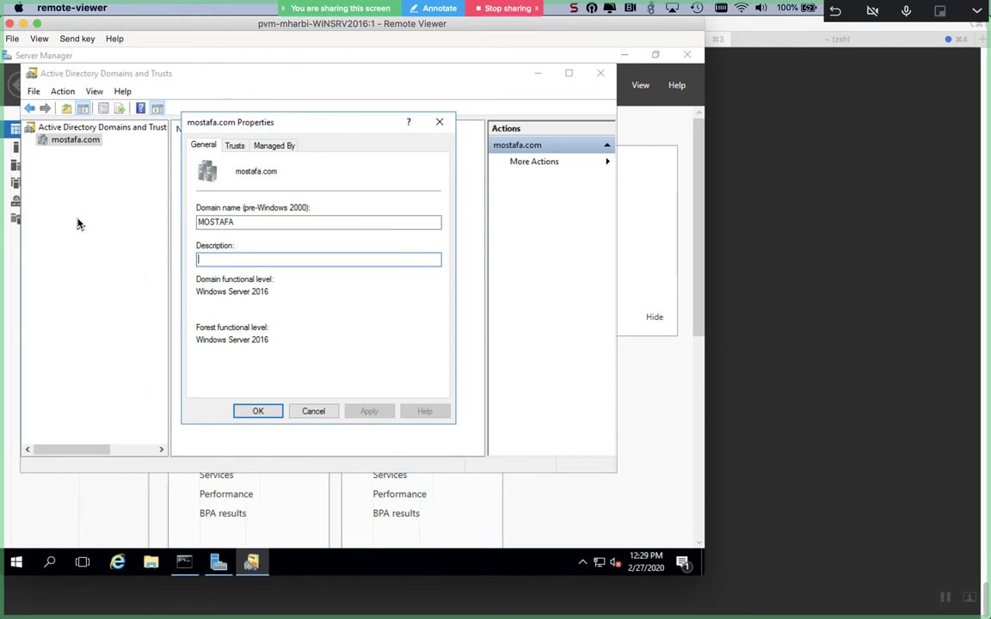
- On the Trusts tab, select linux.mostafa.com among the incoming trusts
{"action": "left_click", "coordinate": [230, 148]}
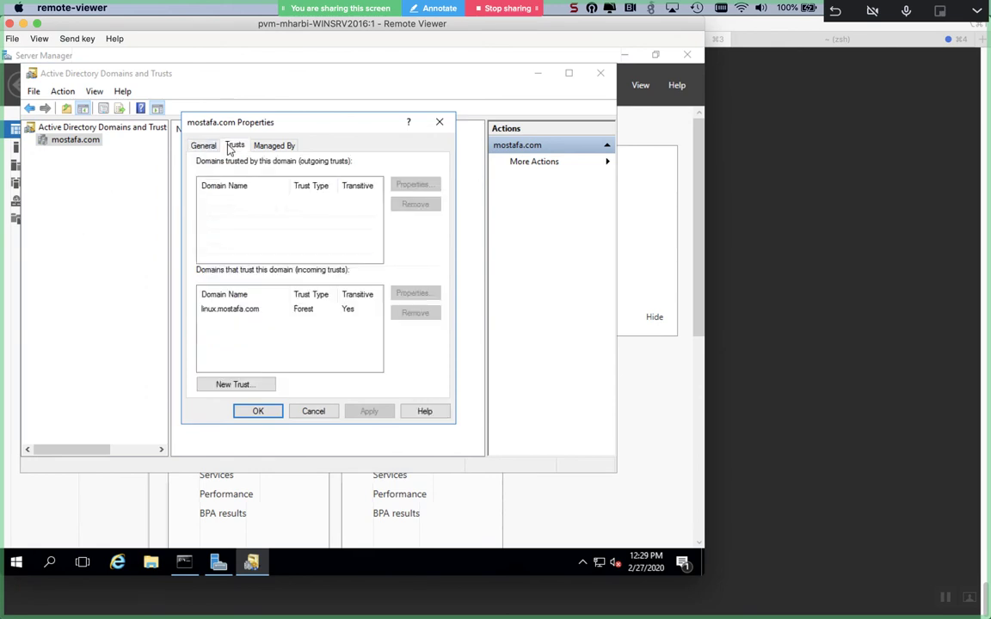
{"action": "left_click", "coordinate": [239, 309]}
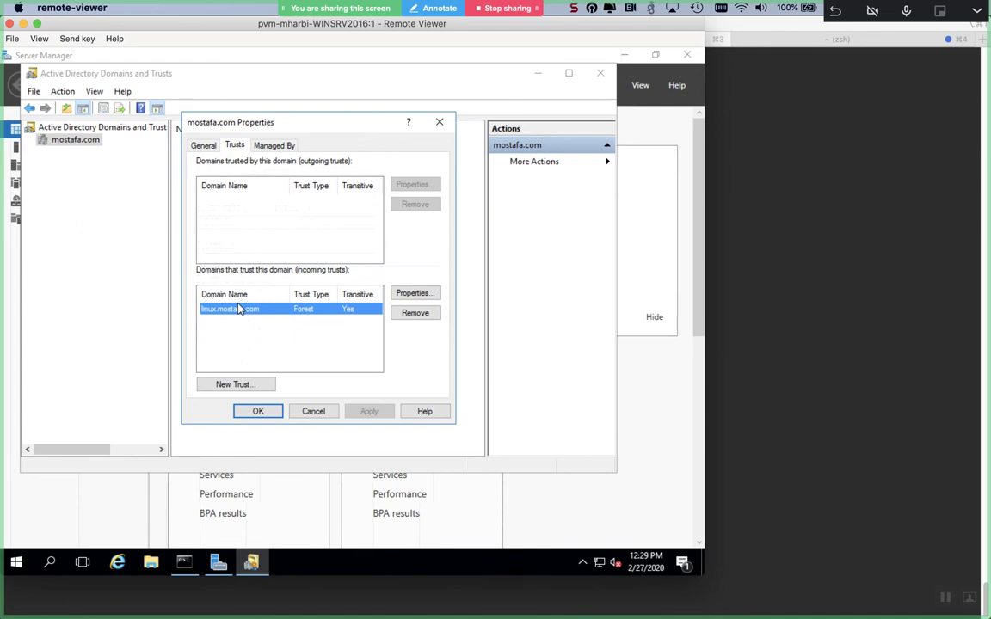
{"action": "key", "text": "super+Tab"}
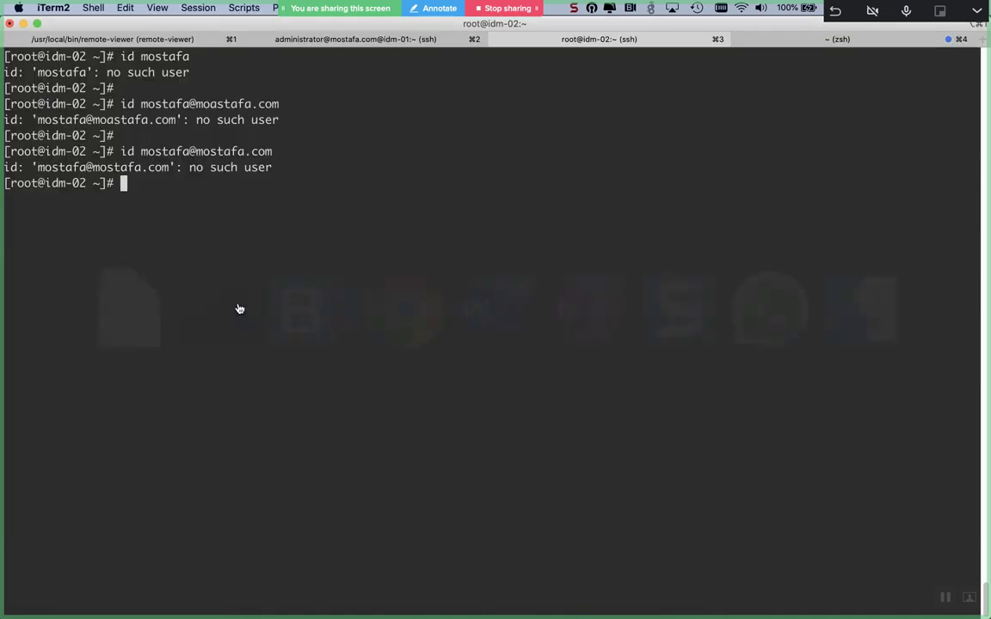
{"action": "key", "text": "super+Tab"}
{"action": "key", "text": "super+Tab"}
{"action": "key", "text": "super+Tab"}
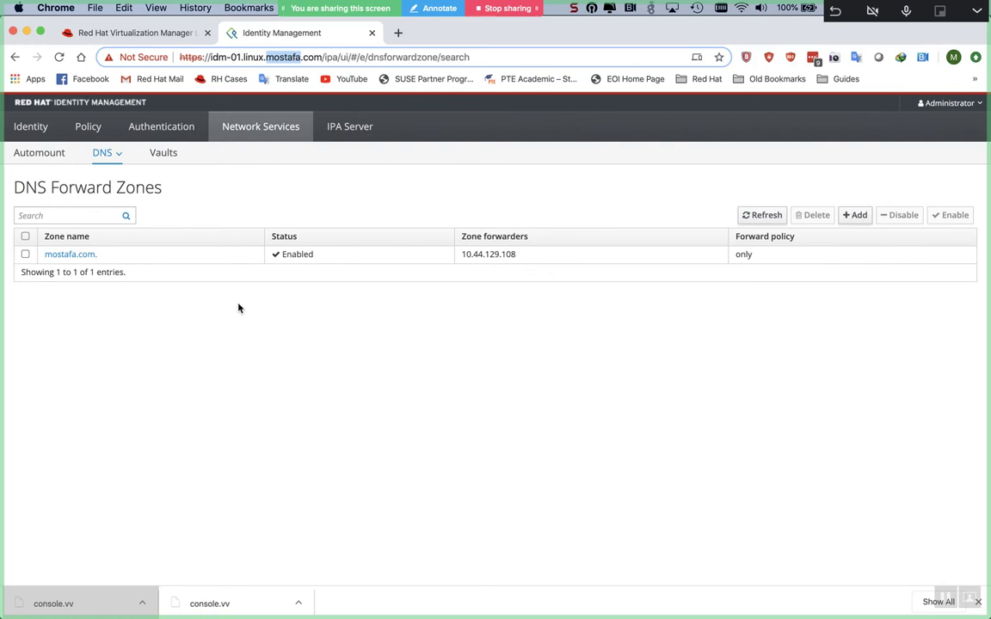
- Cycle through Realm Domains, DNS, Certificates, HBAC and Users pages, ending on IPA Server Configuration
{"action": "left_click", "coordinate": [283, 129]}
{"action": "left_click", "coordinate": [329, 130]}
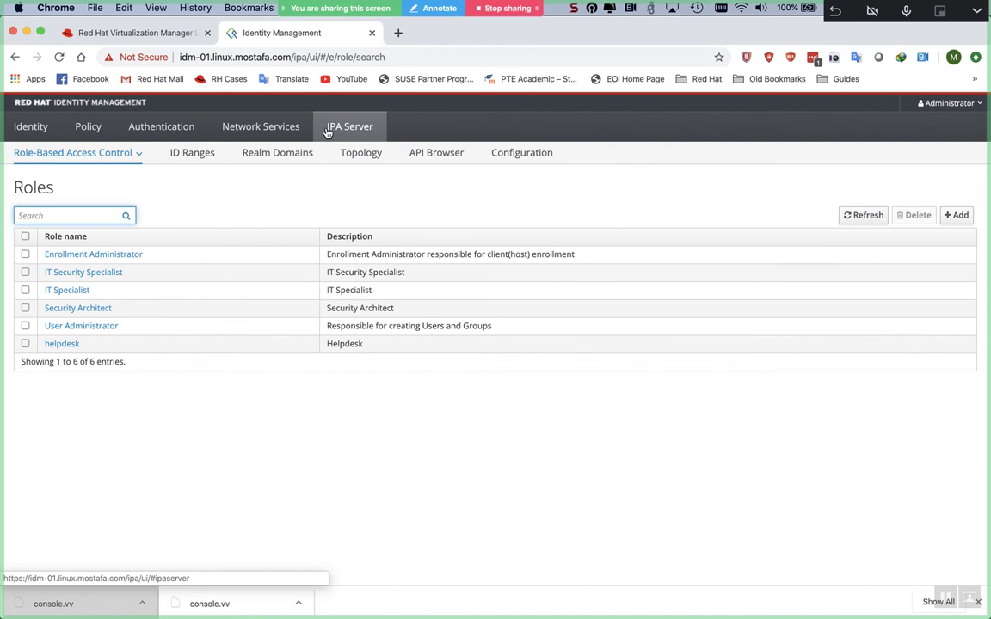
{"action": "left_click", "coordinate": [254, 156]}
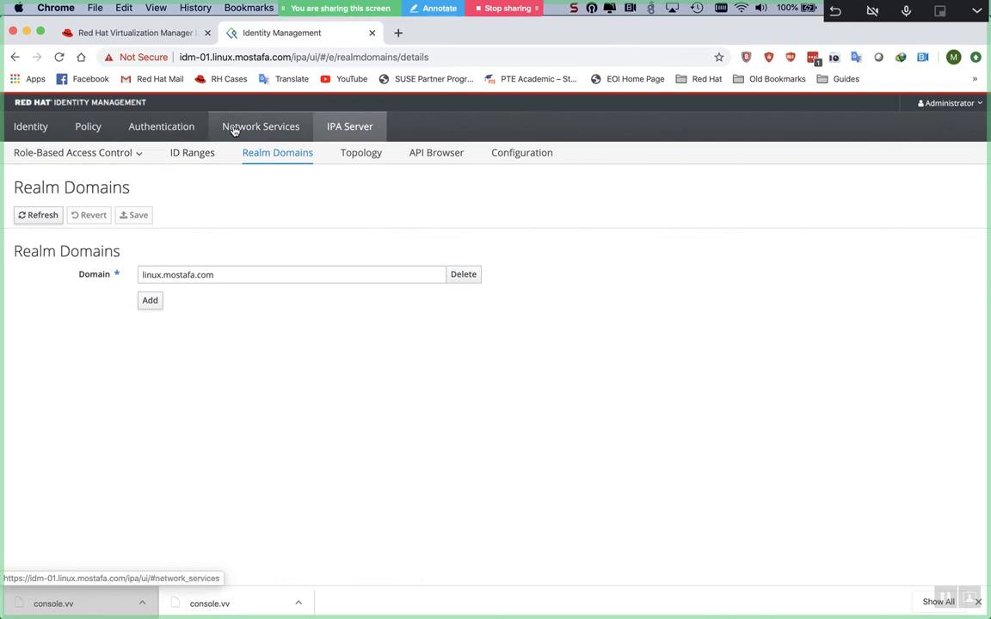
{"action": "left_click", "coordinate": [234, 128]}
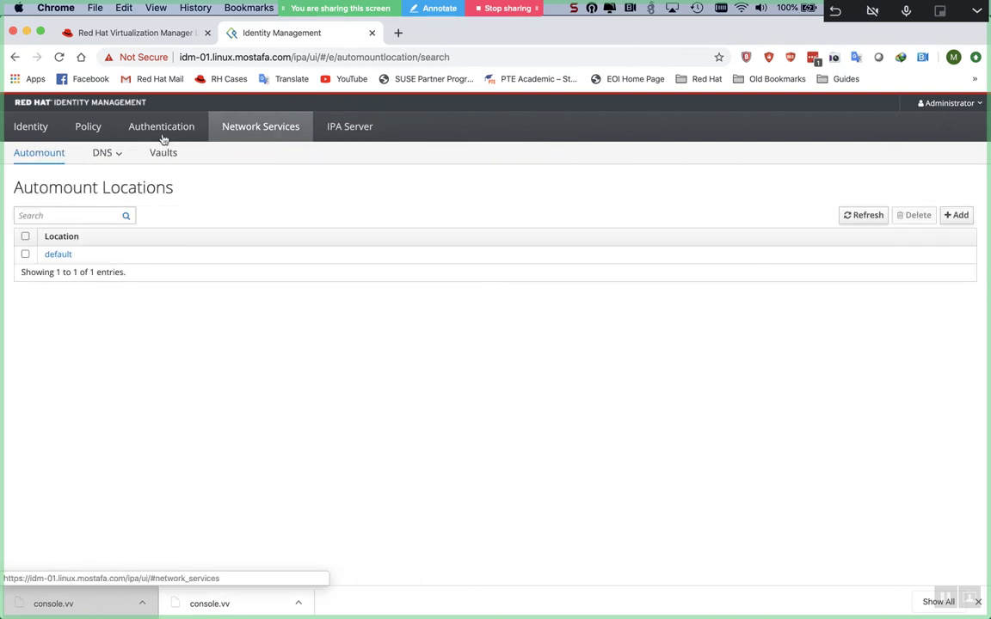
{"action": "left_click", "coordinate": [117, 157]}
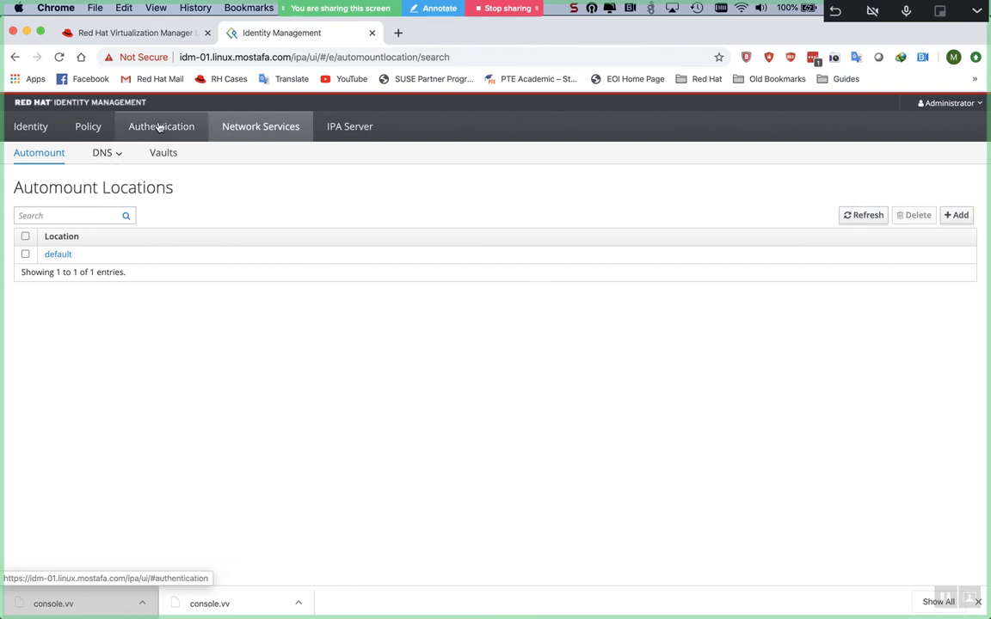
{"action": "left_click", "coordinate": [160, 127]}
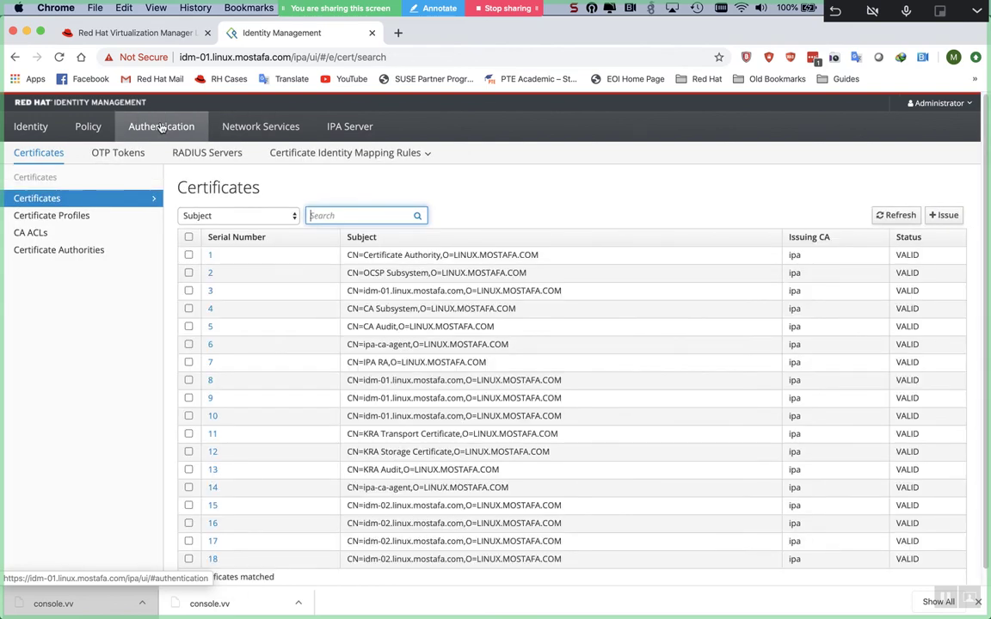
{"action": "left_click", "coordinate": [99, 127]}
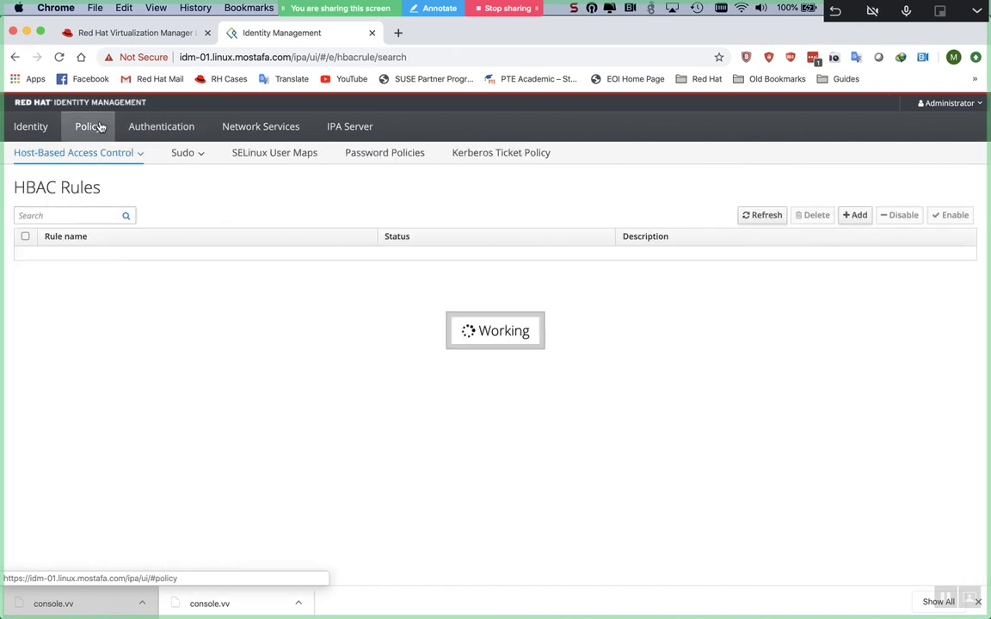
{"action": "left_click", "coordinate": [48, 126]}
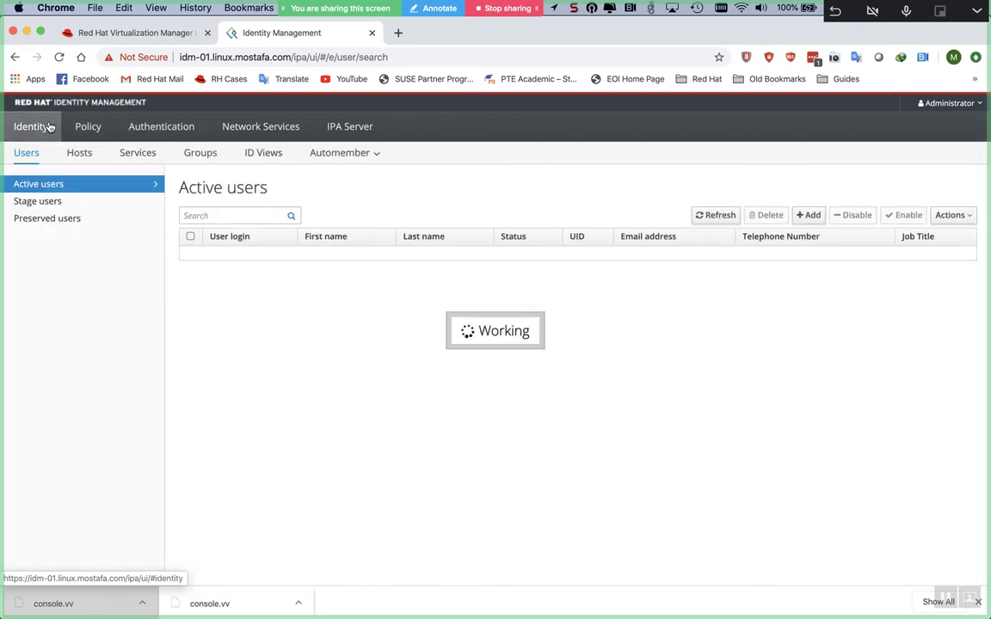
{"action": "left_click", "coordinate": [350, 128]}
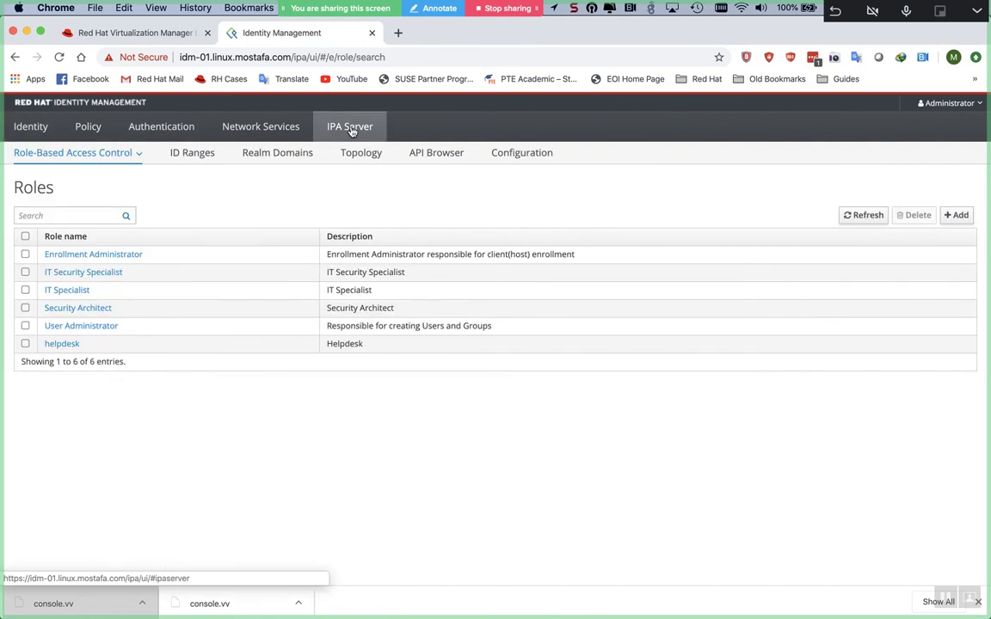
{"action": "left_click", "coordinate": [518, 153]}
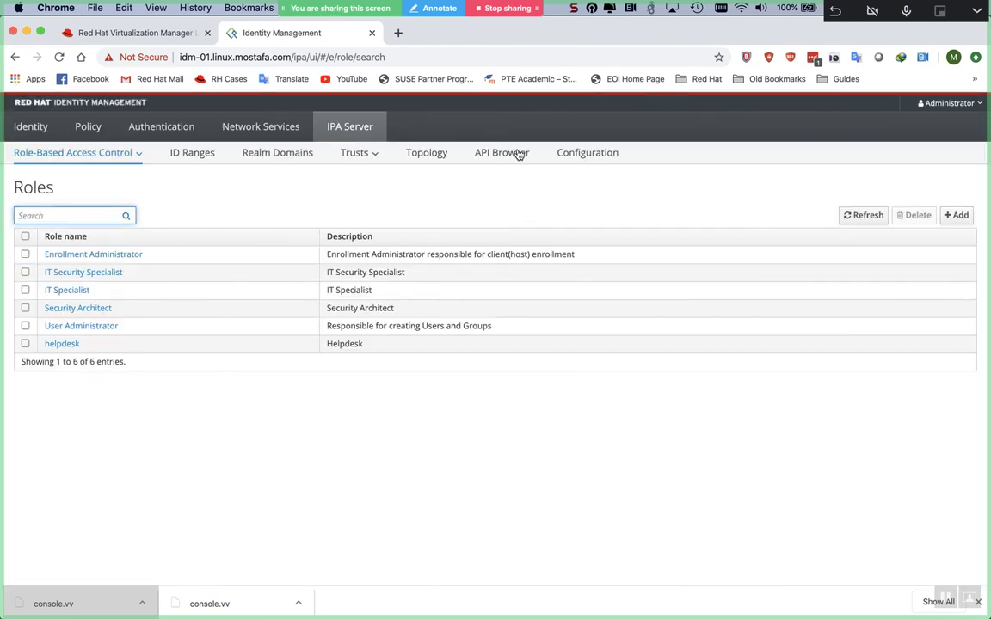
- Open the mostafa.com trust from IPA Server > Trusts and scroll through its settings
{"action": "left_click", "coordinate": [375, 161]}
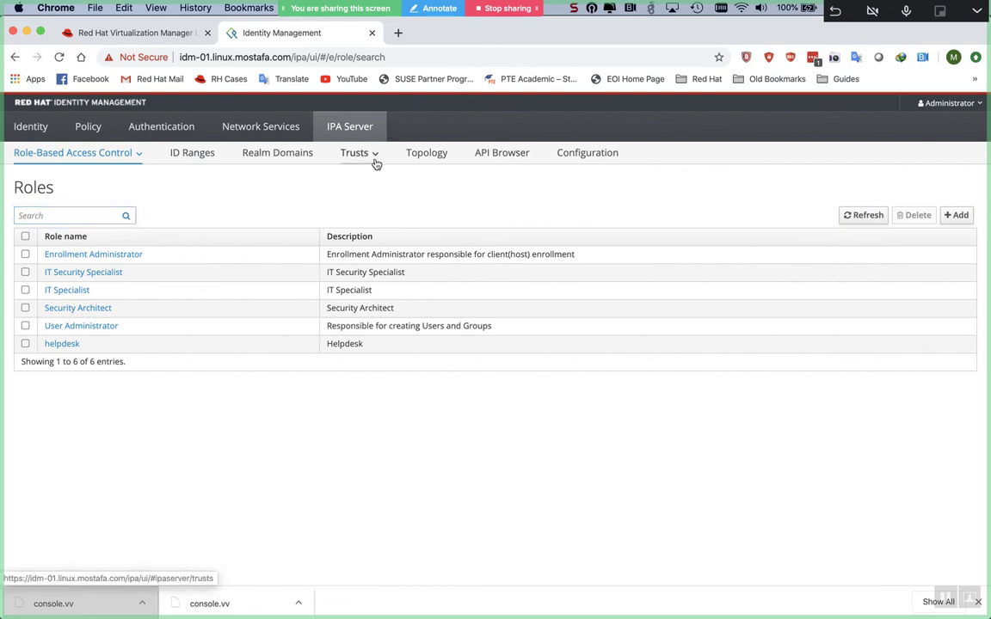
{"action": "left_click", "coordinate": [372, 175]}
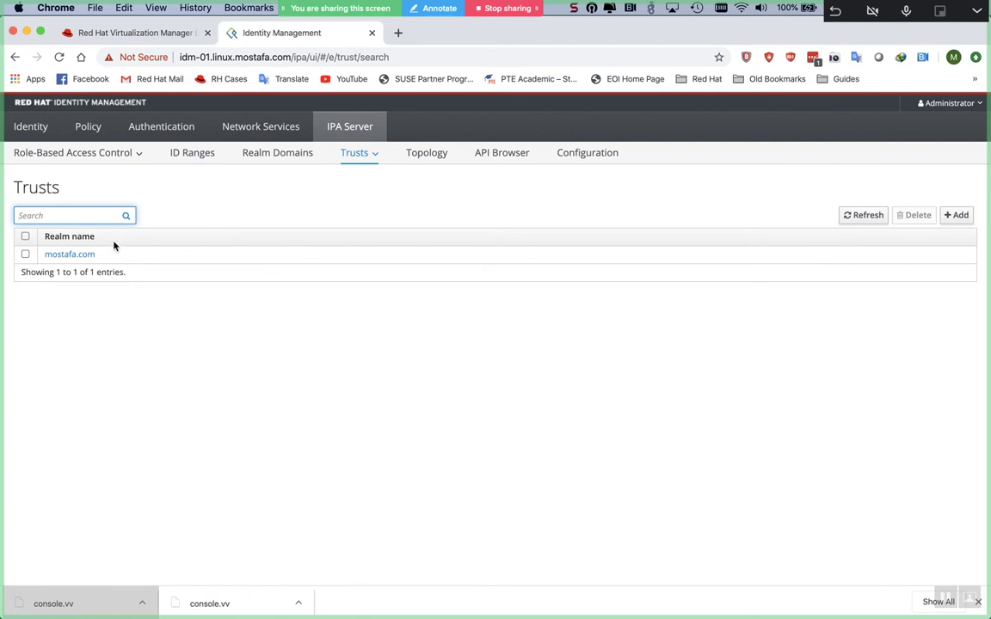
{"action": "left_click", "coordinate": [90, 255]}
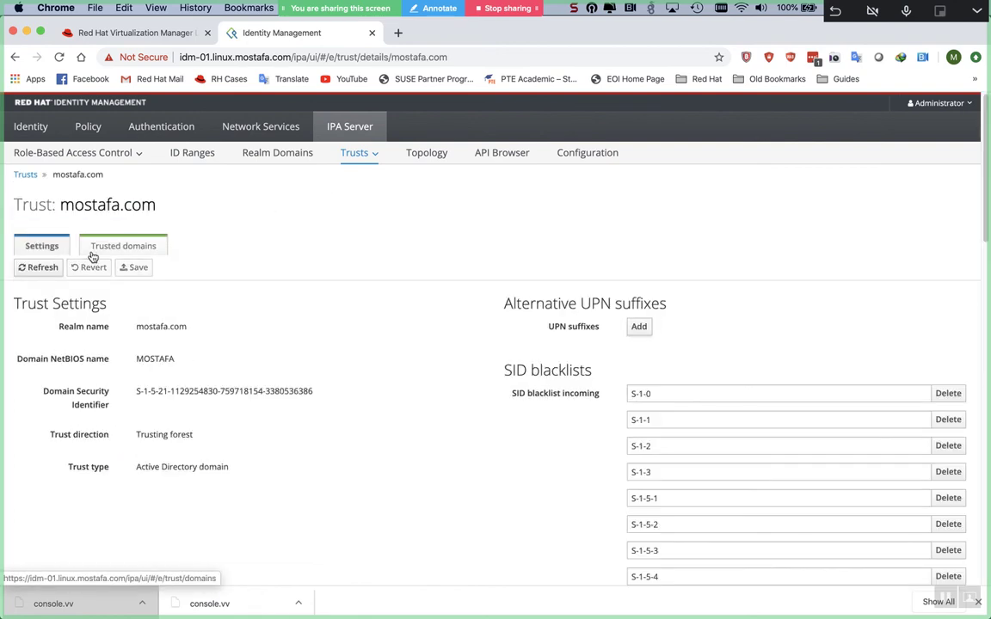
{"action": "scroll", "coordinate": [352, 388], "scroll_direction": "down", "scroll_amount": 5}
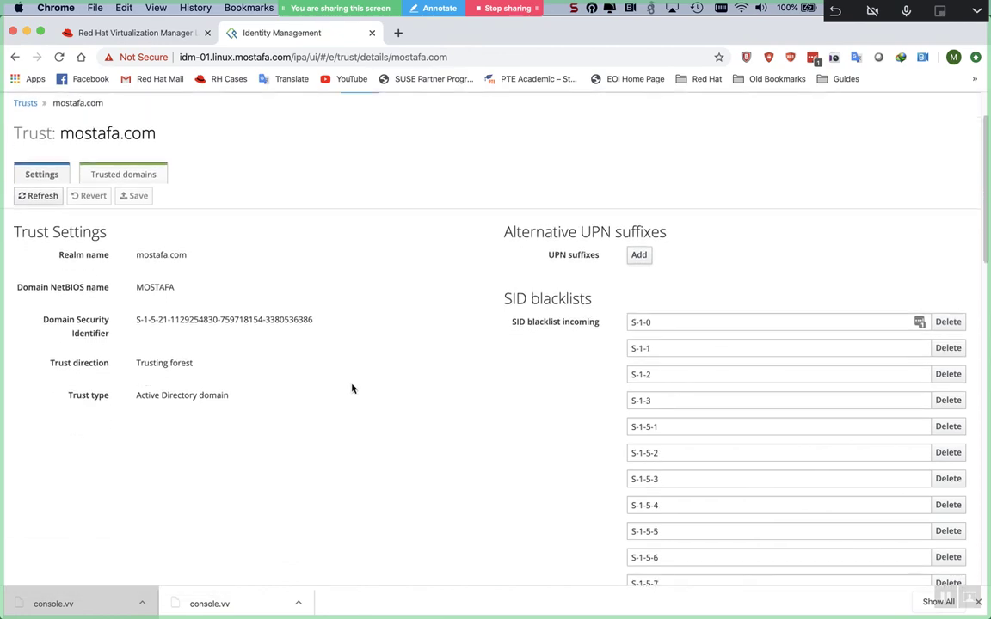
{"action": "scroll", "coordinate": [351, 388], "scroll_direction": "down", "scroll_amount": 20}
{"action": "scroll", "coordinate": [351, 389], "scroll_direction": "up", "scroll_amount": 20}
{"action": "scroll", "coordinate": [352, 389], "scroll_direction": "up", "scroll_amount": 10}
- Go back to the Trusts list and open the Add trust form
{"action": "left_click", "coordinate": [361, 153]}
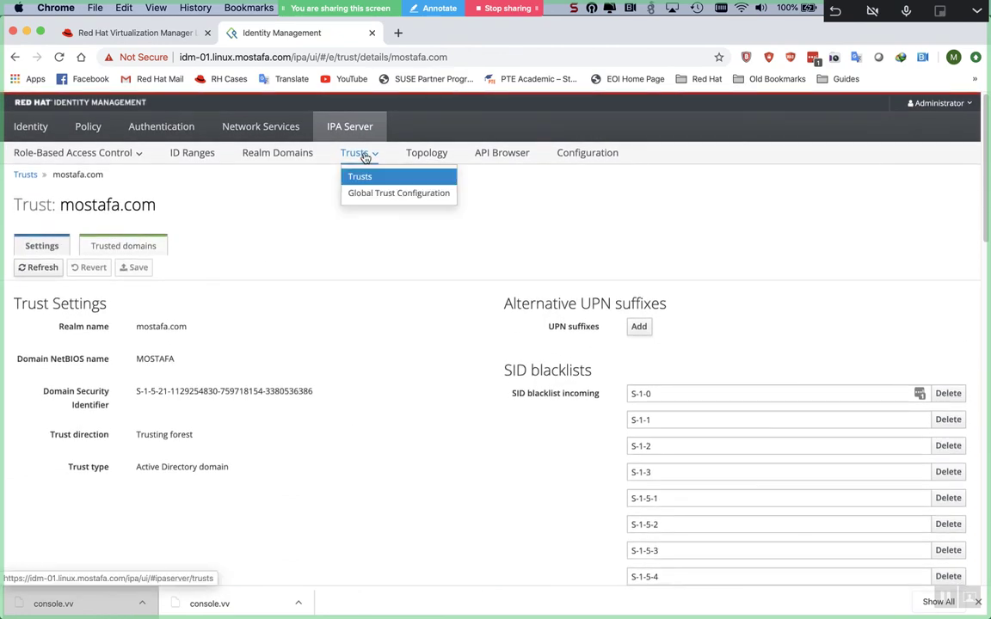
{"action": "left_click", "coordinate": [361, 177]}
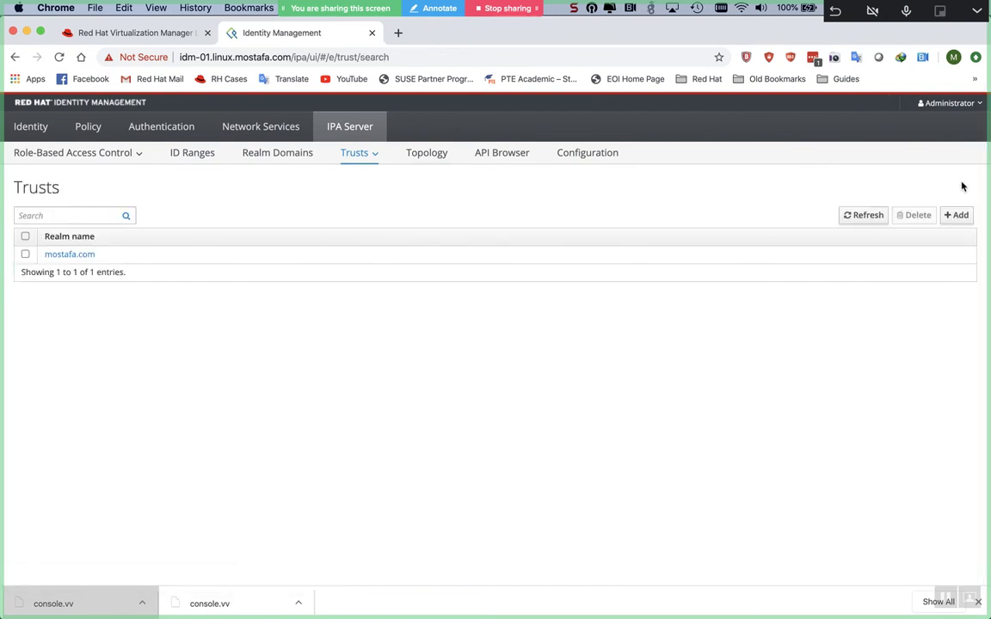
{"action": "left_click", "coordinate": [954, 215]}
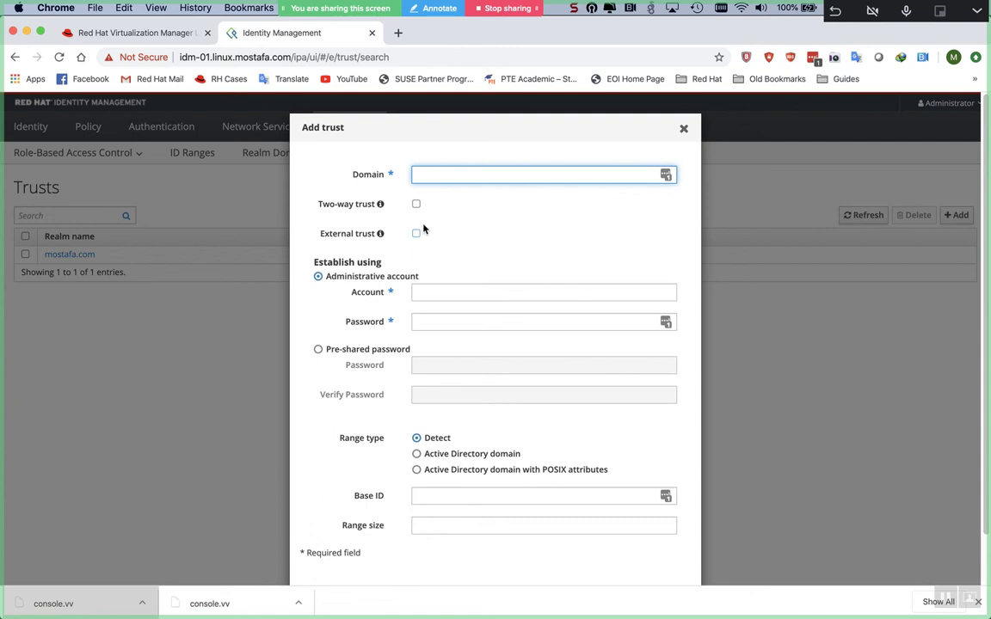
- Scroll to the bottom of the Add trust form and cancel it
{"action": "scroll", "coordinate": [423, 228], "scroll_direction": "down", "scroll_amount": 1}
{"action": "scroll", "coordinate": [423, 224], "scroll_direction": "down", "scroll_amount": 1}
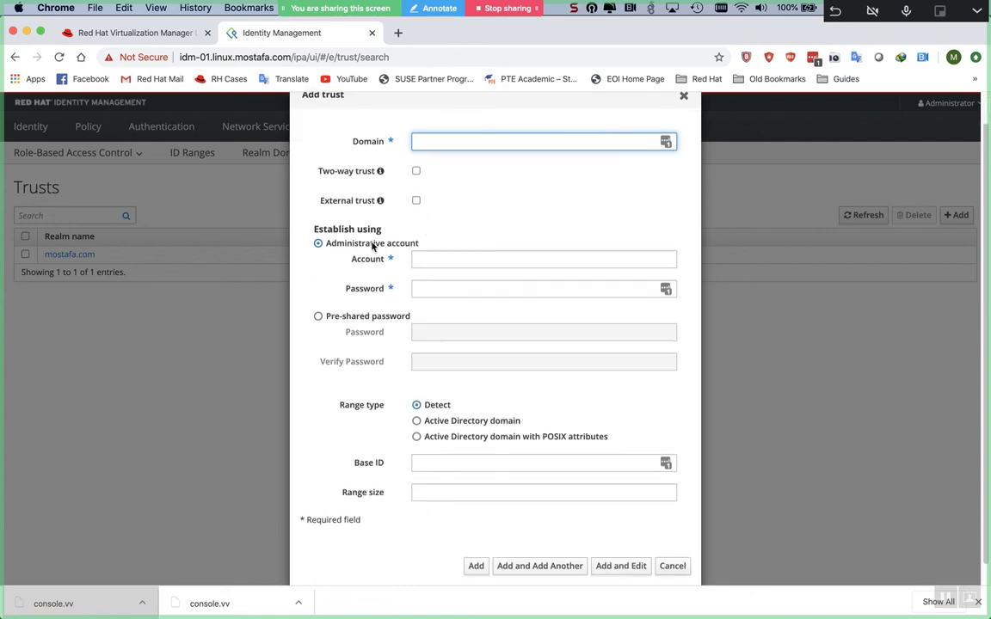
{"action": "scroll", "coordinate": [427, 292], "scroll_direction": "down", "scroll_amount": 1}
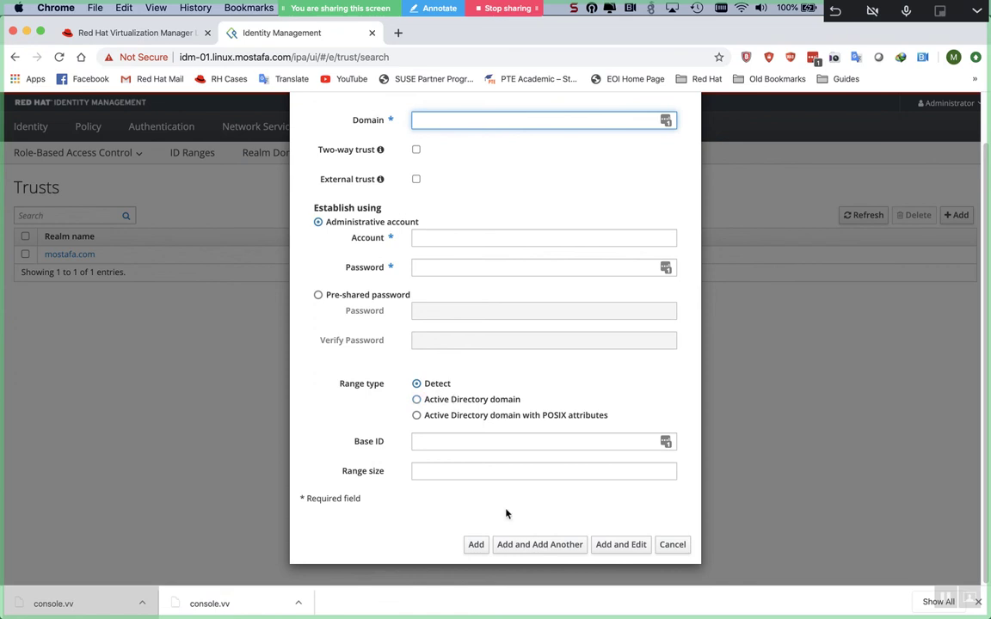
{"action": "left_click", "coordinate": [671, 545]}
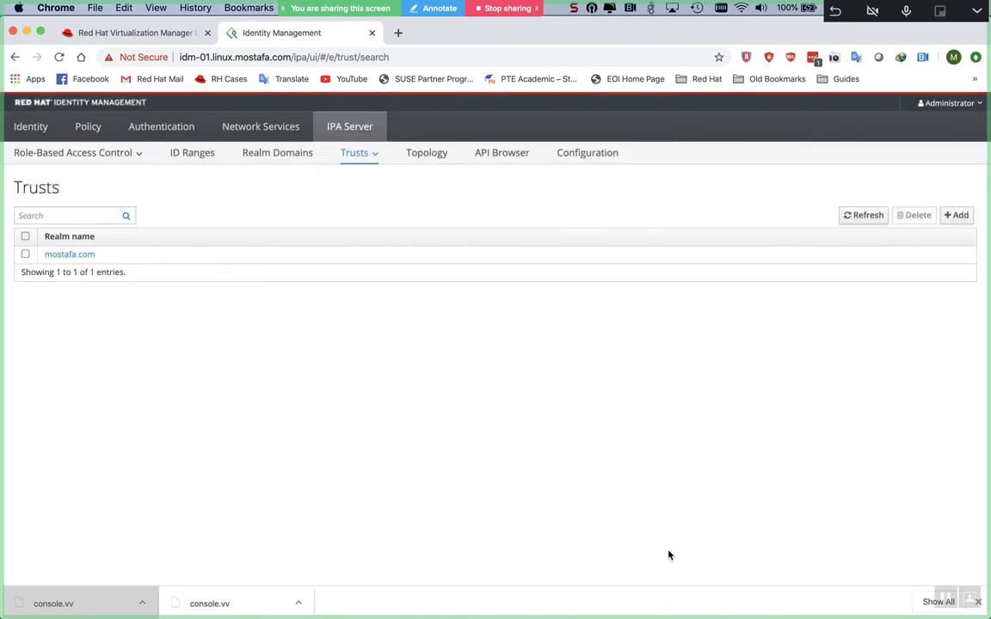
- In the Windows server session, close the mostafa.com Properties dialog and Domains and Trusts
{"action": "key", "text": "super+Tab"}
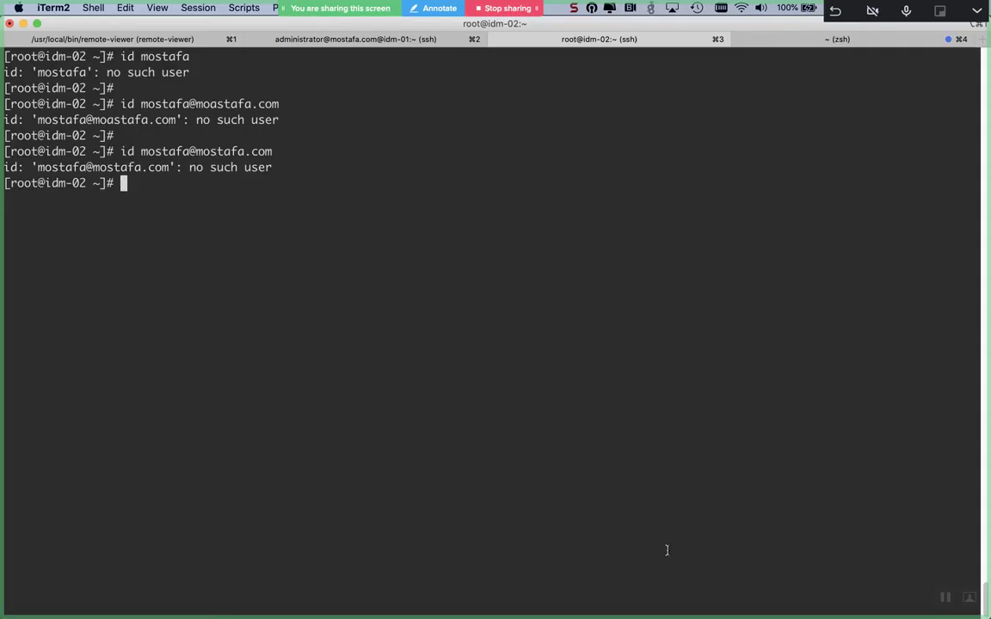
{"action": "key", "text": "super+Tab"}
{"action": "key", "text": "super+Tab"}
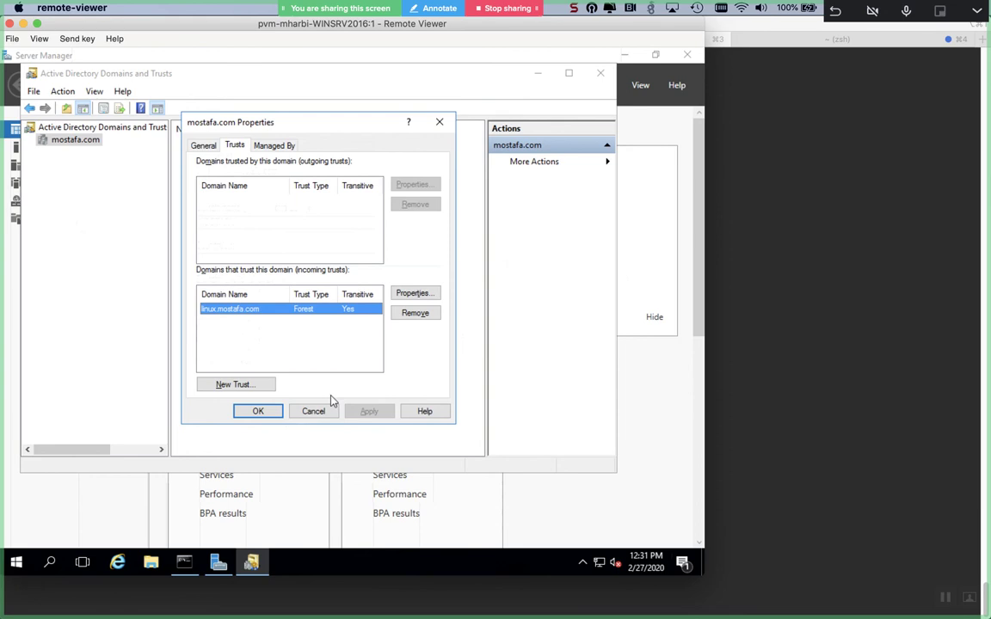
{"action": "left_click", "coordinate": [325, 411]}
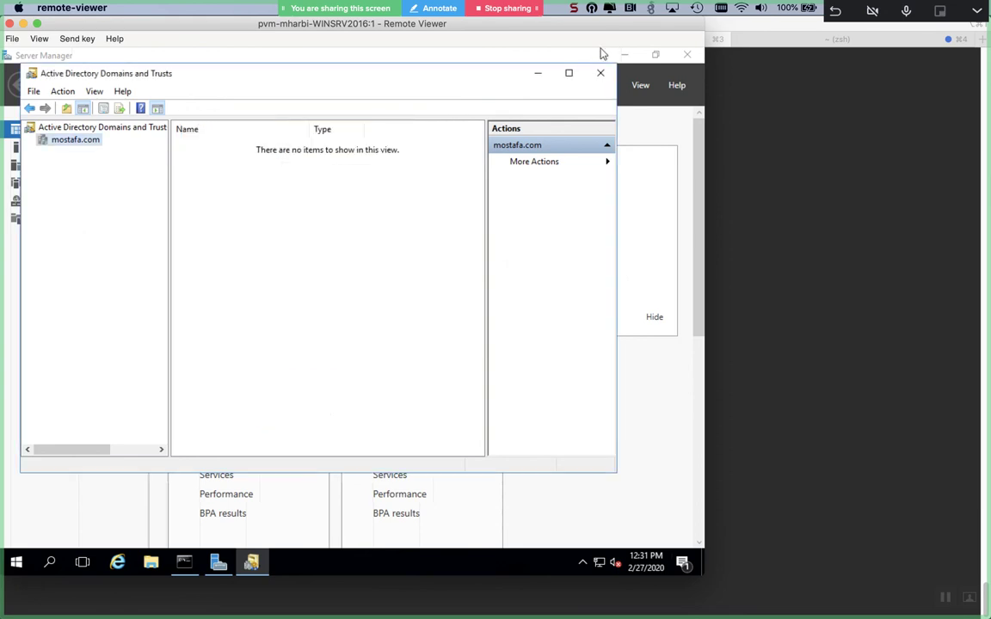
{"action": "left_click", "coordinate": [595, 81]}
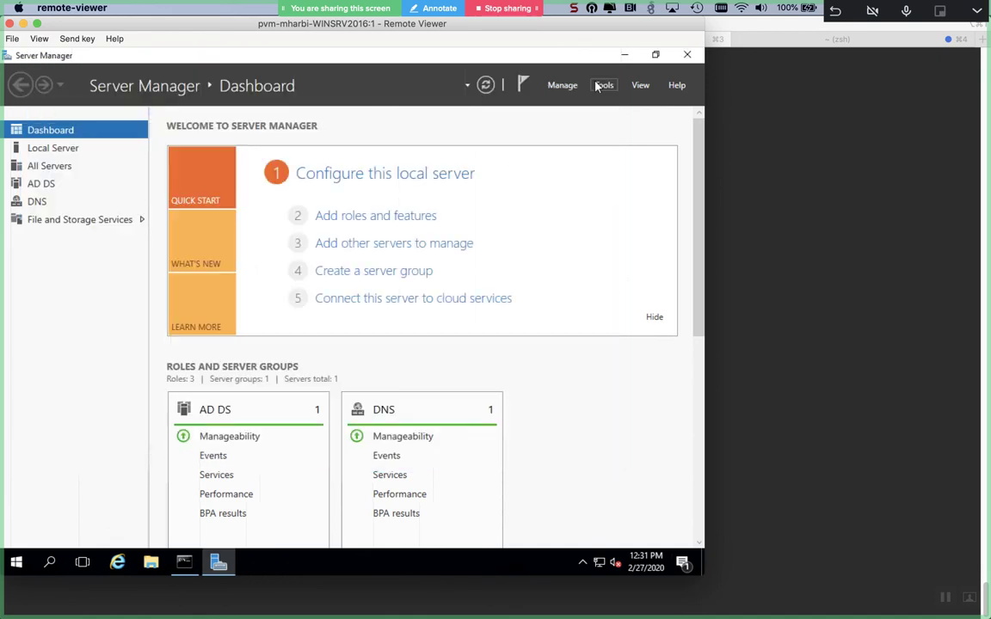
- Launch Active Directory Users and Computers and show the mostafa.com Users container
{"action": "left_click", "coordinate": [616, 88]}
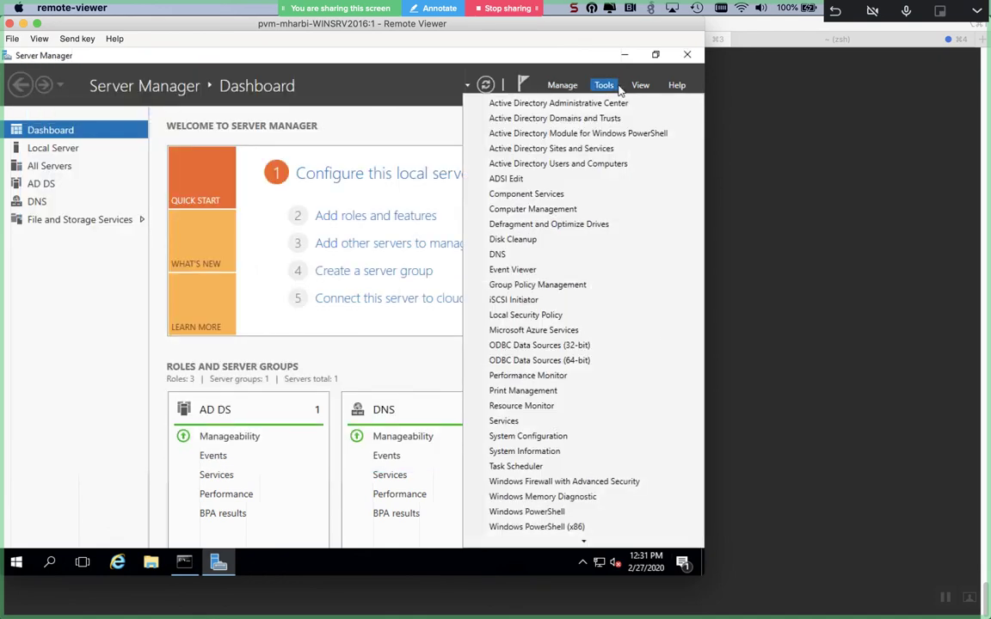
{"action": "left_click", "coordinate": [551, 165]}
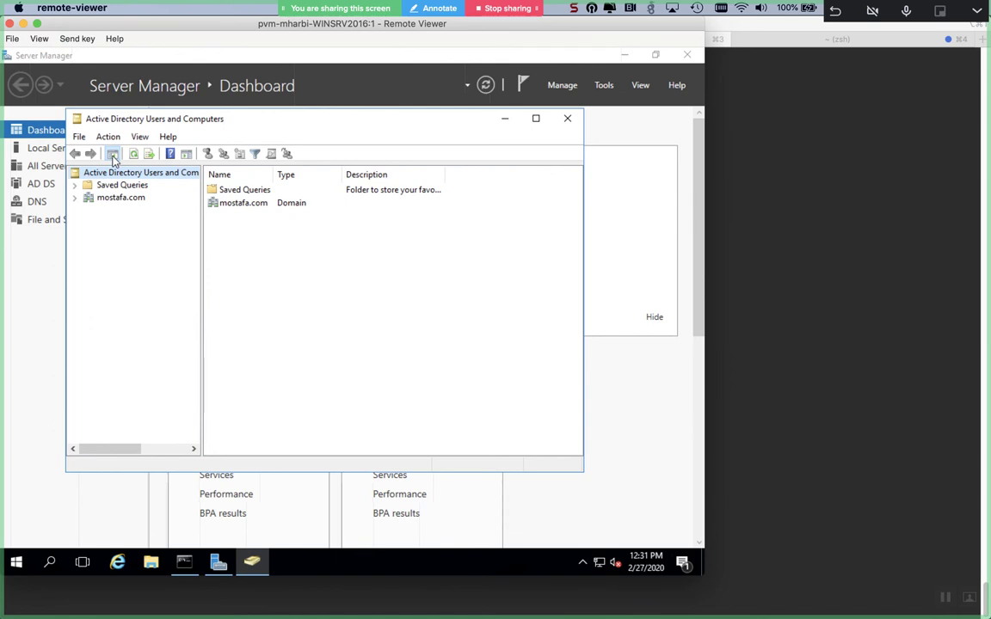
{"action": "left_click", "coordinate": [76, 198]}
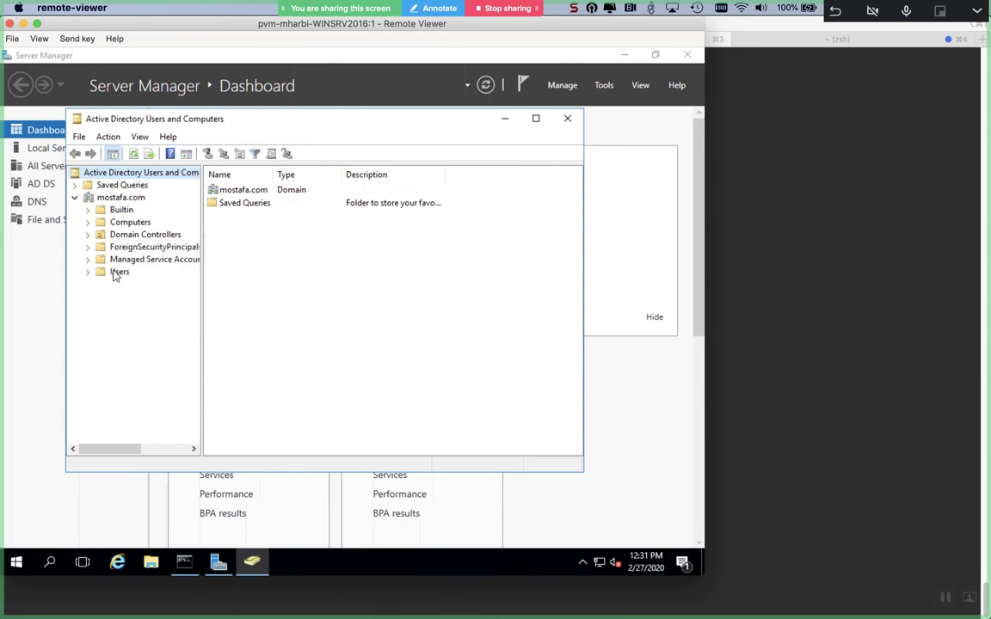
{"action": "left_click", "coordinate": [118, 272]}
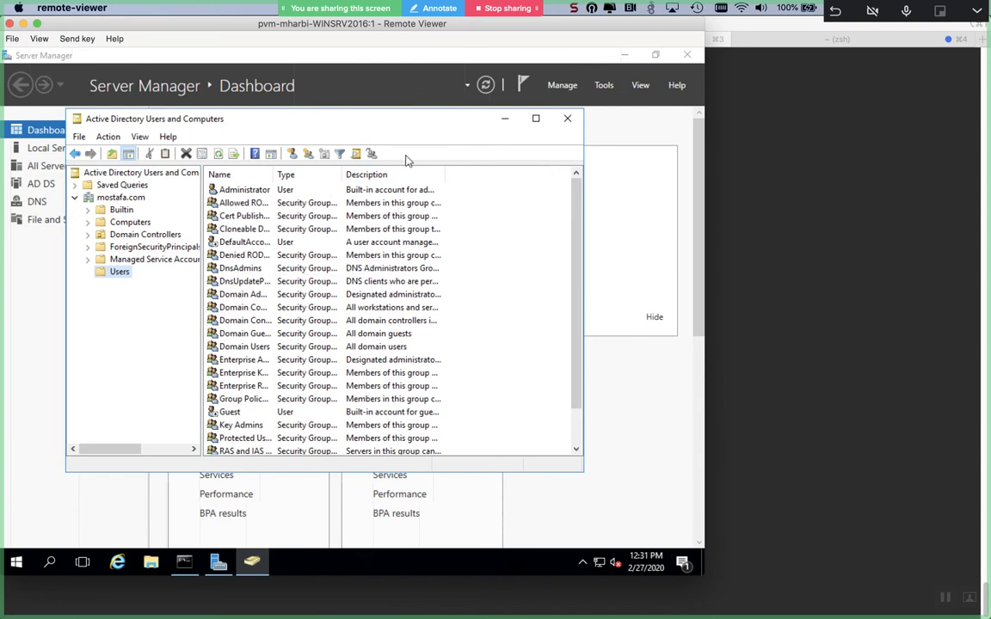
- Start a new user in mostafa.com/Users with the user's first name, last name and logon name
{"action": "left_click", "coordinate": [292, 153]}
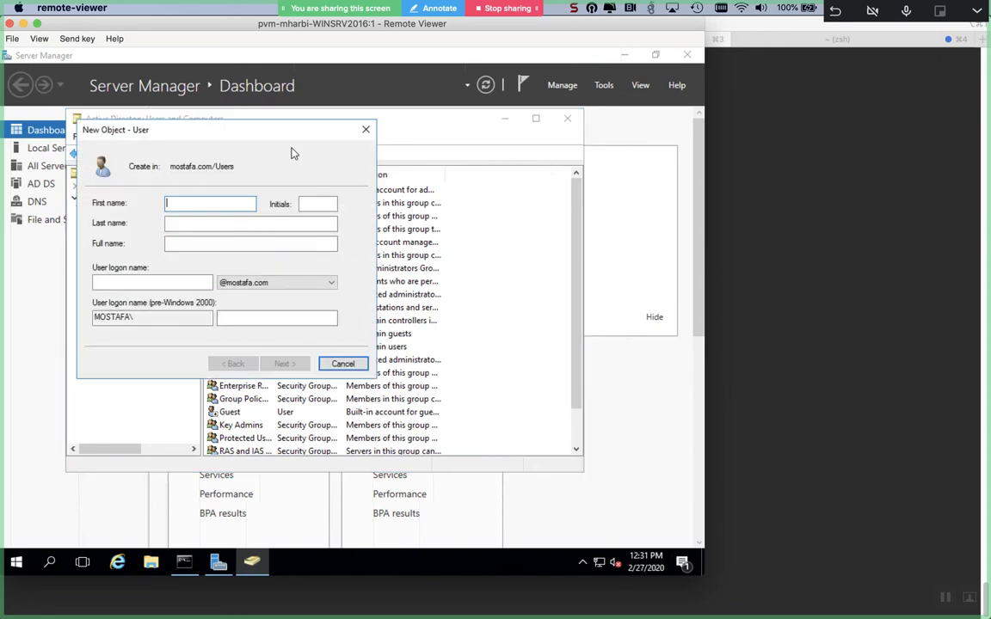
{"action": "type", "text": "mostafa"}
{"action": "left_click", "coordinate": [250, 223]}
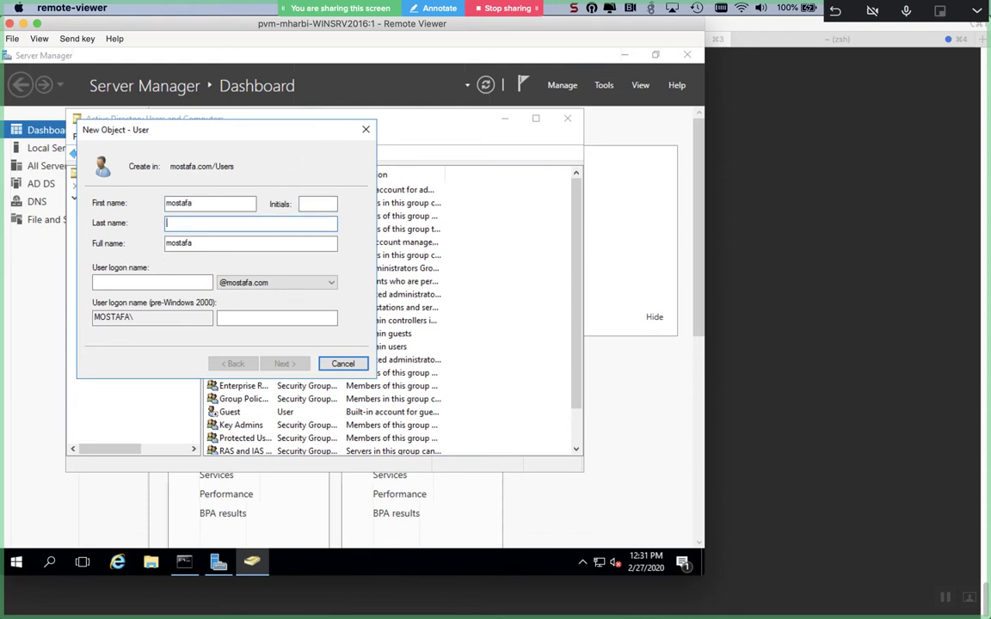
{"action": "type", "text": "harbi"}
{"action": "key", "text": "Tab"}
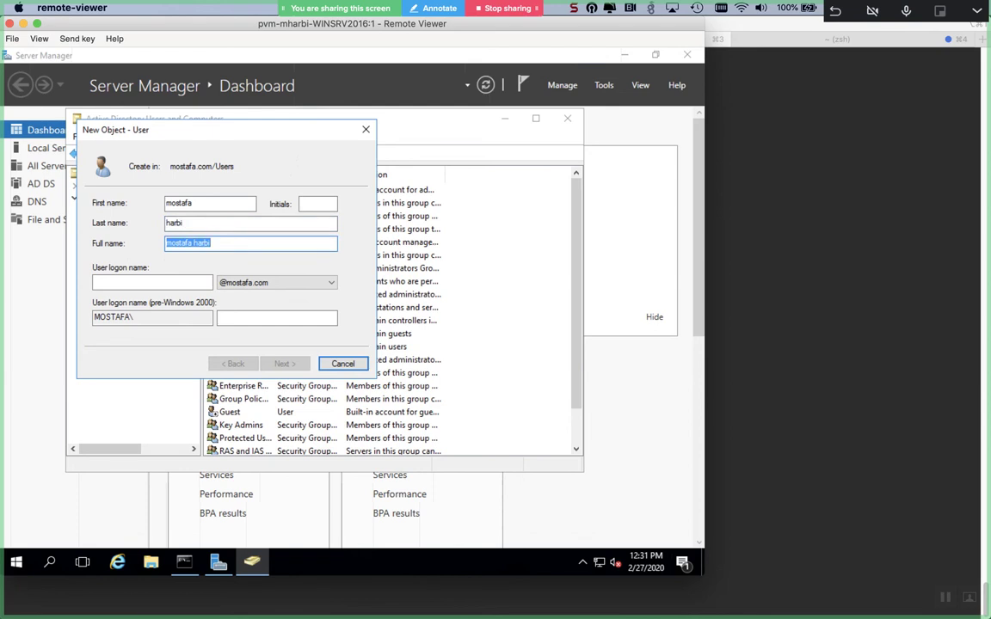
{"action": "left_click", "coordinate": [152, 282]}
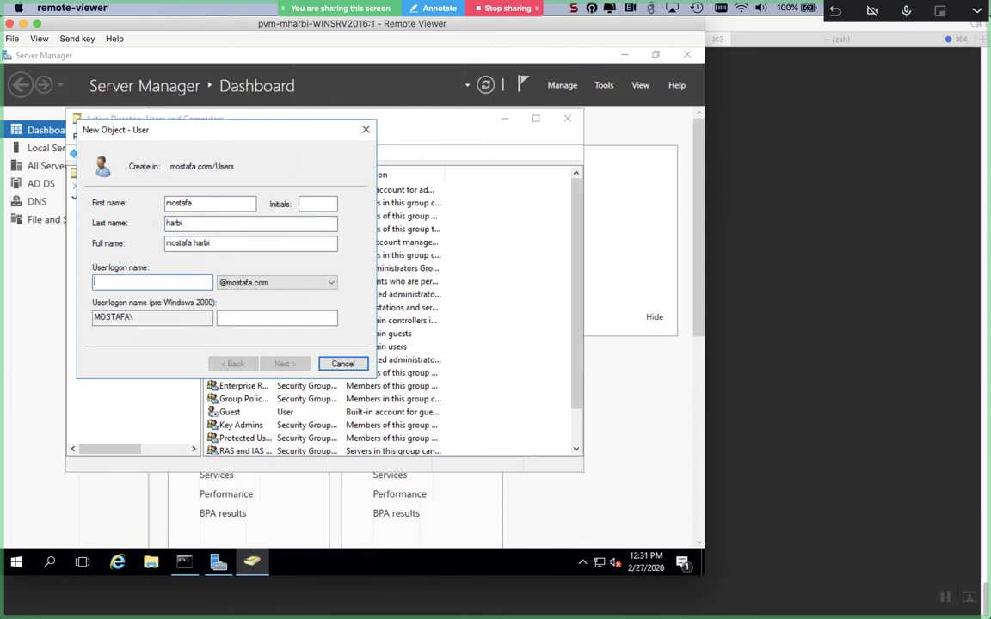
{"action": "type", "text": "mostafa"}
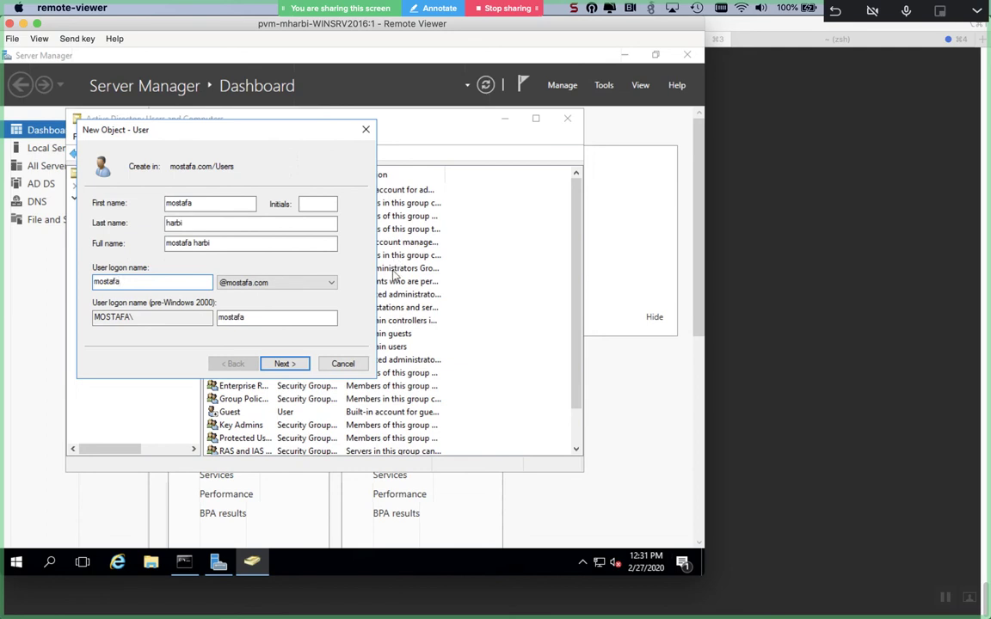
- On the password page, enter and confirm the account password
{"action": "key", "text": "Return"}
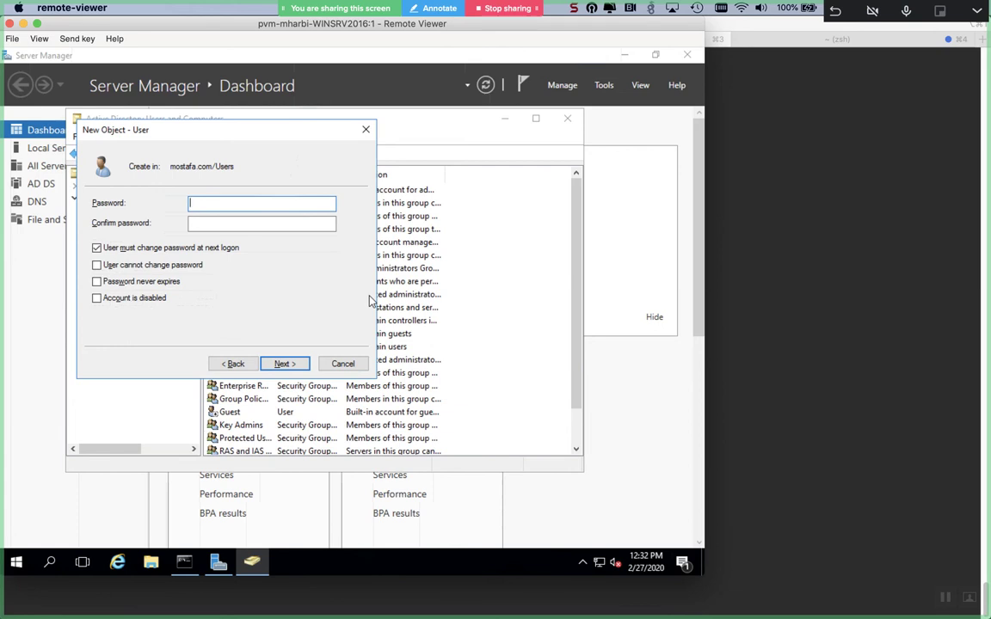
{"action": "type", "text": "******"}
{"action": "left_click", "coordinate": [262, 223]}
{"action": "type", "text": "******"}
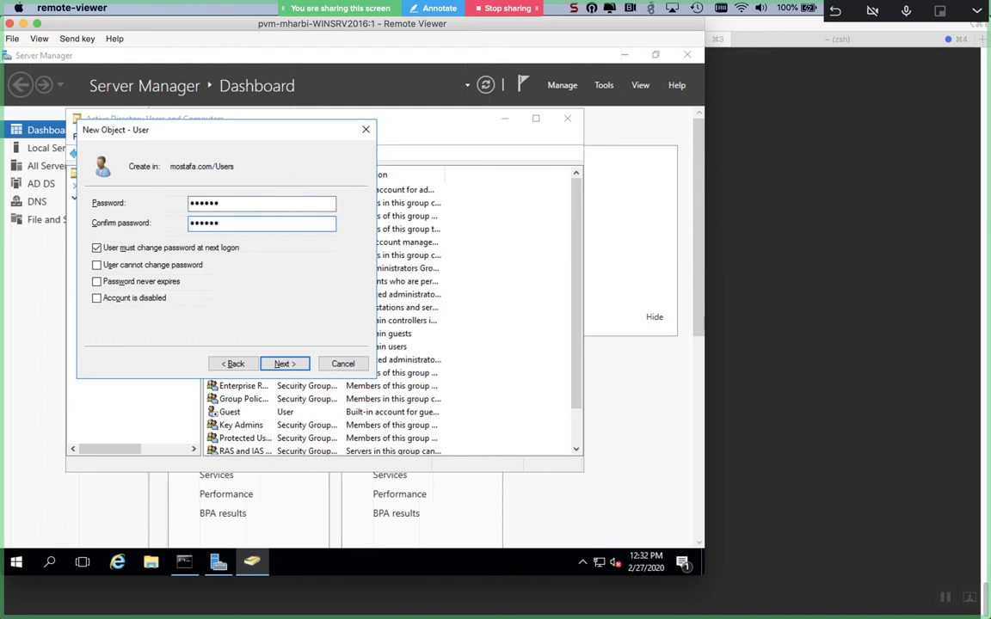